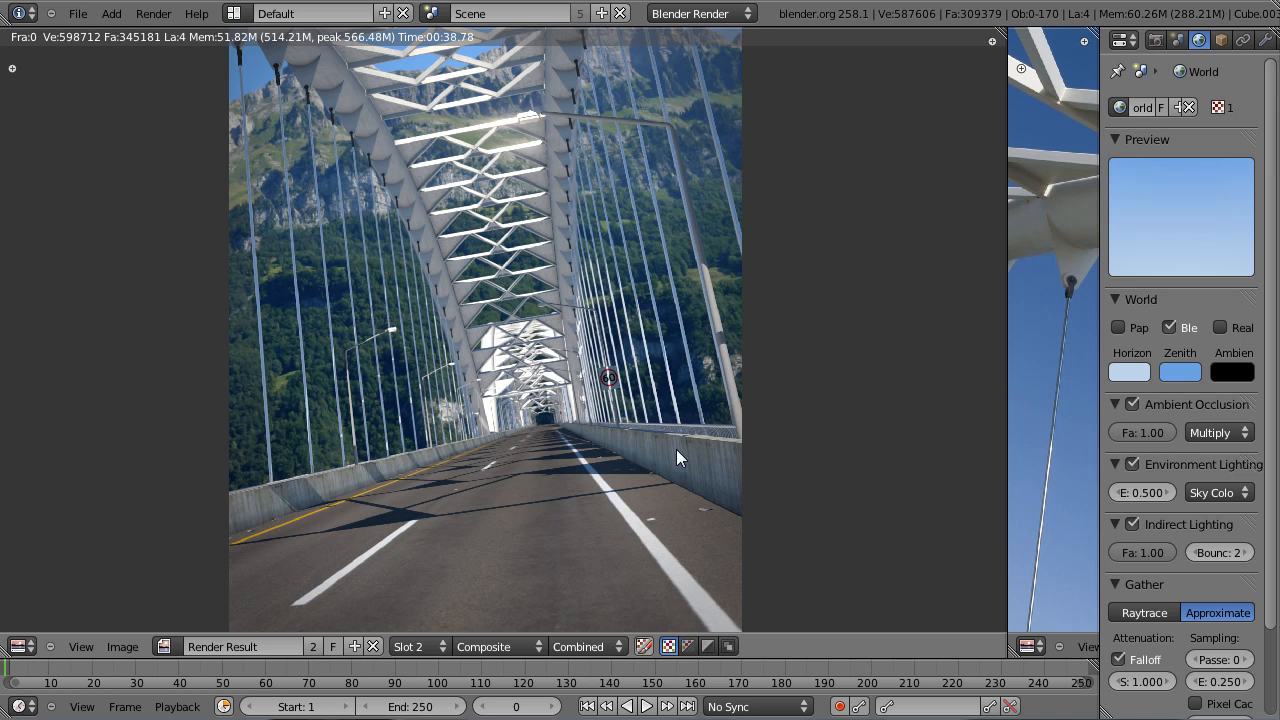
Step: Examine the mesh of the bridge's first arch outside the finished render, including its geometry in Edit mode
{"action": "key", "text": "Escape"}
{"action": "key", "text": "KP_0"}
{"action": "key", "text": "z"}
{"action": "key", "text": "F11"}
{"action": "key", "text": "Escape"}
{"action": "scroll", "coordinate": [416, 332], "scroll_direction": "up", "scroll_amount": 3}
{"action": "scroll", "coordinate": [423, 337], "scroll_direction": "up", "scroll_amount": 2}
{"action": "key", "text": "Tab"}
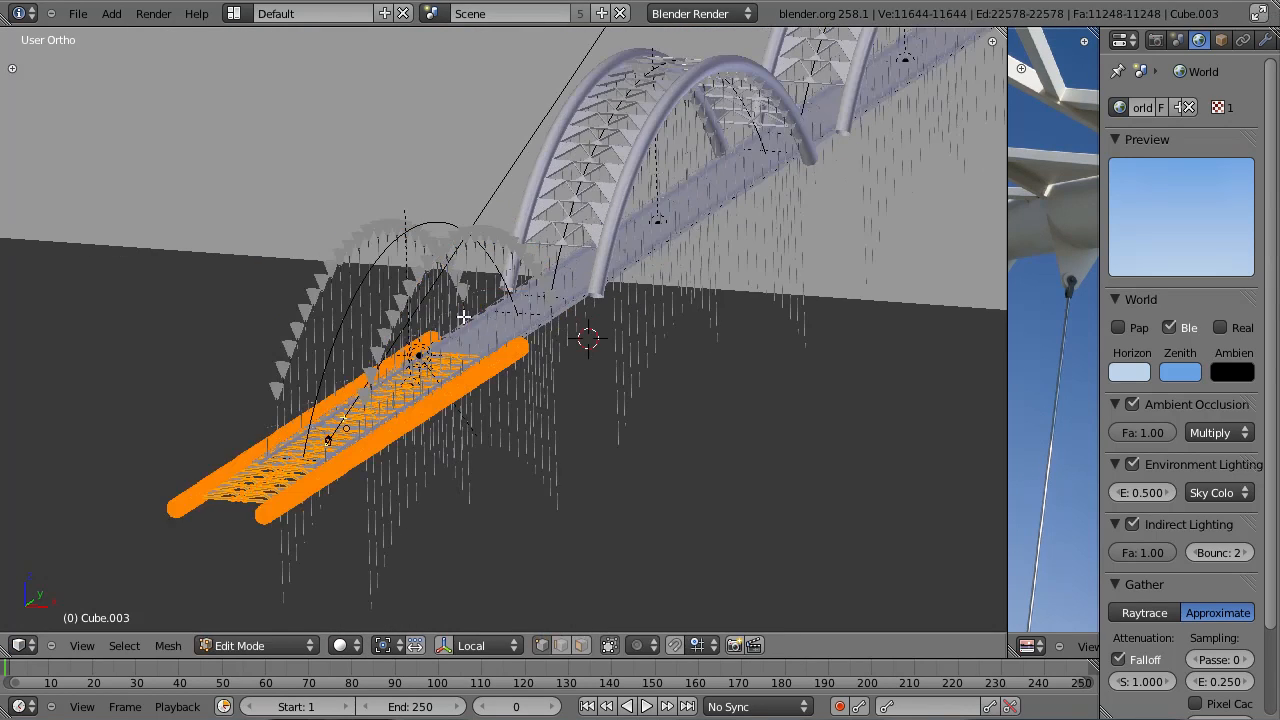
{"action": "key", "text": "Tab"}
Step: Examine the arches, cross-bracing and hanging cables along the bridge deck in wireframe and solid shading
{"action": "scroll", "coordinate": [427, 327], "scroll_direction": "up", "scroll_amount": 2}
{"action": "key", "text": "z"}
{"action": "mouse_move", "coordinate": [427, 327]}
{"action": "middle_mouse_down"}
{"action": "mouse_move", "coordinate": [523, 343]}
{"action": "mouse_move", "coordinate": [636, 443]}
{"action": "mouse_move", "coordinate": [515, 443]}
{"action": "mouse_move", "coordinate": [521, 300]}
{"action": "middle_mouse_up"}
{"action": "scroll", "coordinate": [642, 452], "scroll_direction": "down", "scroll_amount": 3}
{"action": "key", "text": "z"}
{"action": "scroll", "coordinate": [651, 379], "scroll_direction": "up", "scroll_amount": 4}
{"action": "middle_click_drag", "start_coordinate": [652, 372], "coordinate": [619, 287]}
{"action": "scroll", "coordinate": [674, 209], "scroll_direction": "down", "scroll_amount": 3}
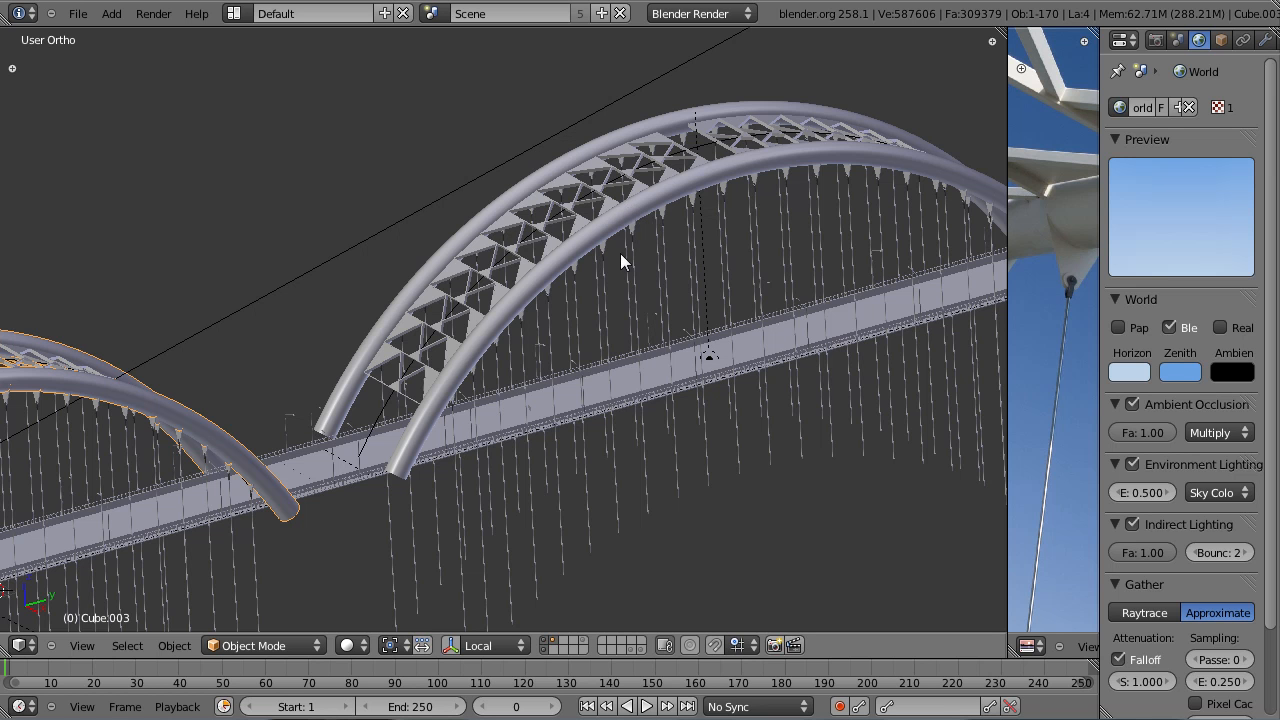
{"action": "middle_click_drag", "start_coordinate": [663, 290], "coordinate": [491, 257]}
{"action": "scroll", "coordinate": [783, 297], "scroll_direction": "up", "scroll_amount": 3}
{"action": "scroll", "coordinate": [783, 297], "scroll_direction": "up", "scroll_amount": 4}
Step: Examine individual parts along the bridge deck by selecting them one after another
{"action": "right_click", "coordinate": [655, 454]}
{"action": "scroll", "coordinate": [723, 452], "scroll_direction": "down", "scroll_amount": 4}
{"action": "right_click", "coordinate": [631, 214]}
{"action": "scroll", "coordinate": [616, 231], "scroll_direction": "down", "scroll_amount": 3}
{"action": "middle_click_drag", "start_coordinate": [534, 271], "coordinate": [682, 271], "text": "shift"}
{"action": "scroll", "coordinate": [705, 295], "scroll_direction": "down", "scroll_amount": 4}
{"action": "scroll", "coordinate": [720, 318], "scroll_direction": "down", "scroll_amount": 4}
{"action": "scroll", "coordinate": [620, 294], "scroll_direction": "up", "scroll_amount": 6}
{"action": "right_click", "coordinate": [497, 336]}
{"action": "scroll", "coordinate": [500, 342], "scroll_direction": "down", "scroll_amount": 1}
Step: Compare the camera view of the road in wireframe and solid shading with the rendered image
{"action": "key", "text": "KP_0"}
{"action": "key", "text": "z"}
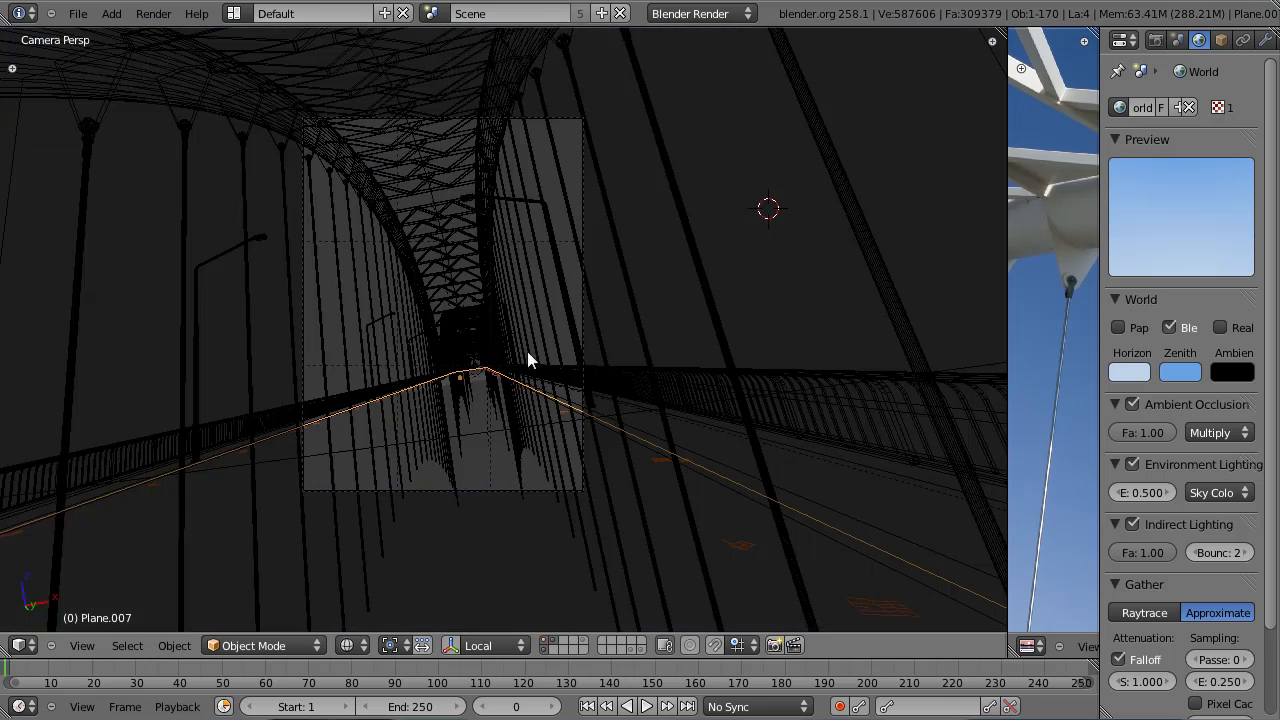
{"action": "key", "text": "z"}
{"action": "right_click", "coordinate": [569, 392]}
{"action": "key", "text": "F12"}
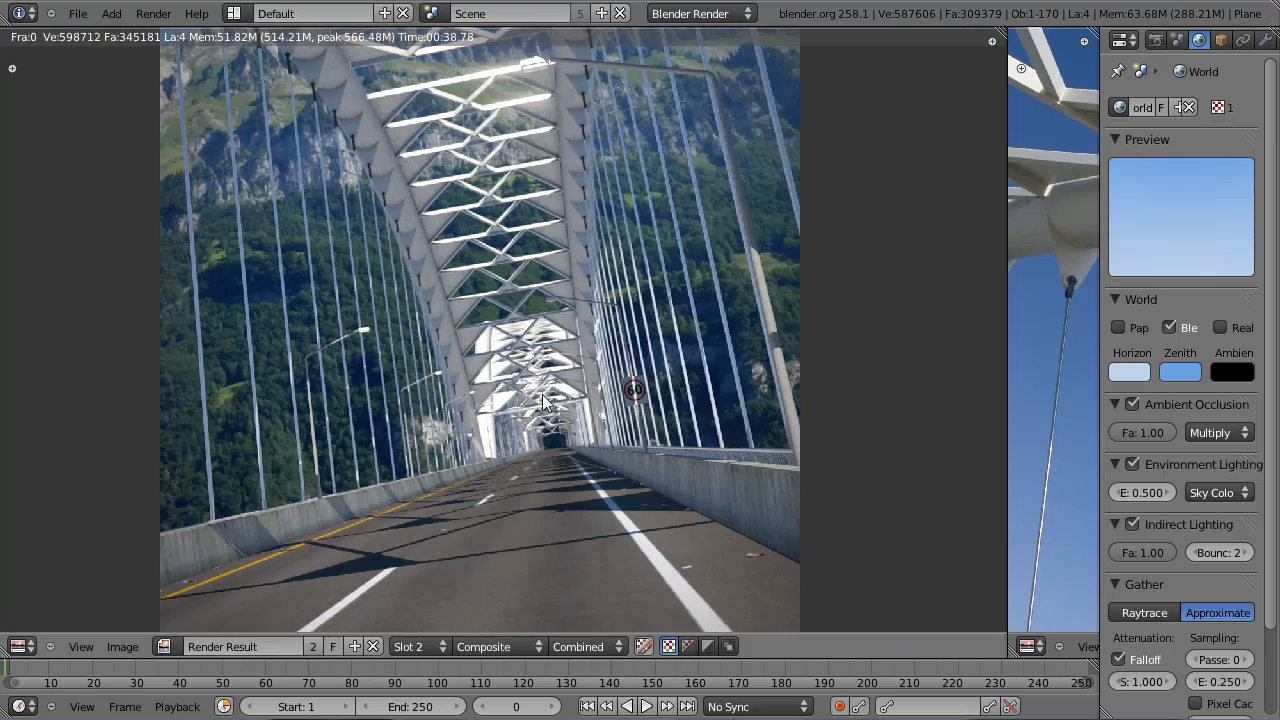
{"action": "key", "text": "Escape"}
Step: Examine the landscape backdrop plane behind the bridge and how it fills the camera framing
{"action": "middle_click_drag", "start_coordinate": [534, 380], "coordinate": [553, 296]}
{"action": "scroll", "coordinate": [551, 296], "scroll_direction": "down", "scroll_amount": 8}
{"action": "right_click", "coordinate": [607, 256]}
{"action": "scroll", "coordinate": [607, 256], "scroll_direction": "down", "scroll_amount": 5}
{"action": "scroll", "coordinate": [603, 281], "scroll_direction": "down", "scroll_amount": 3}
{"action": "middle_click_drag", "start_coordinate": [561, 320], "coordinate": [423, 414]}
{"action": "key", "text": "KP_0"}
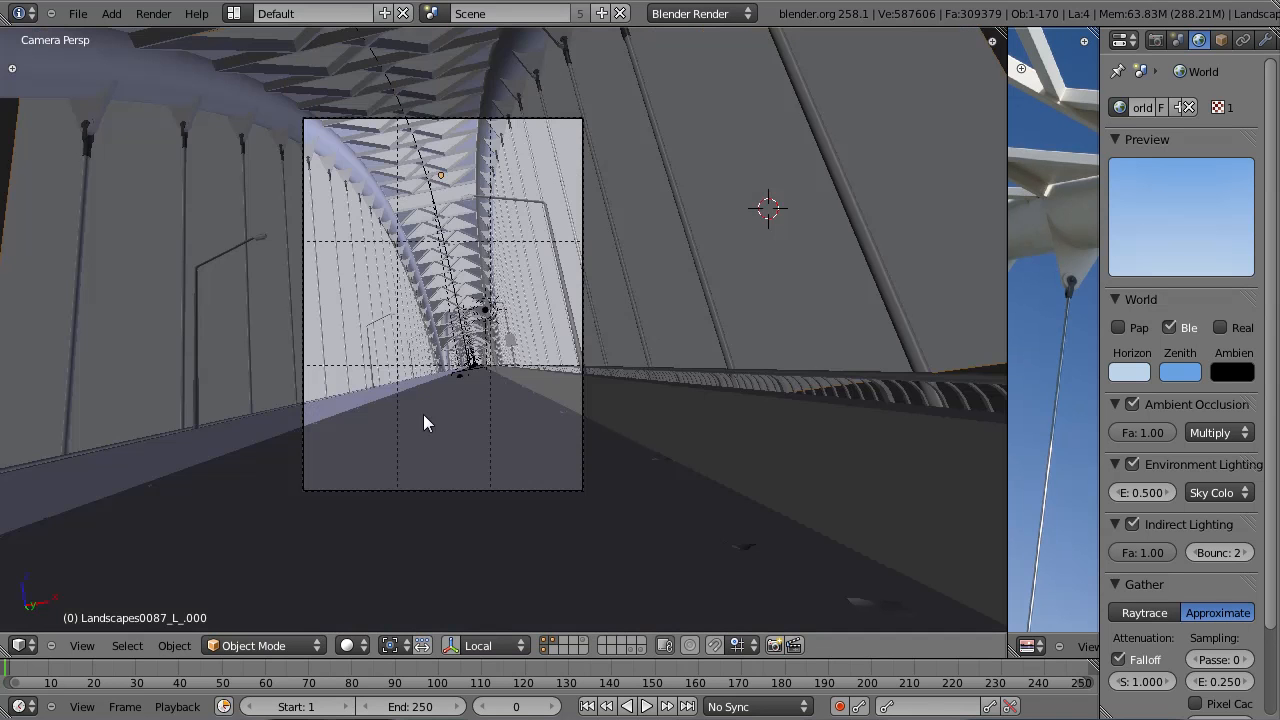
{"action": "scroll", "coordinate": [478, 362], "scroll_direction": "up", "scroll_amount": 4}
{"action": "scroll", "coordinate": [479, 325], "scroll_direction": "down", "scroll_amount": 2}
{"action": "middle_click_drag", "start_coordinate": [479, 325], "coordinate": [522, 332], "text": "shift"}
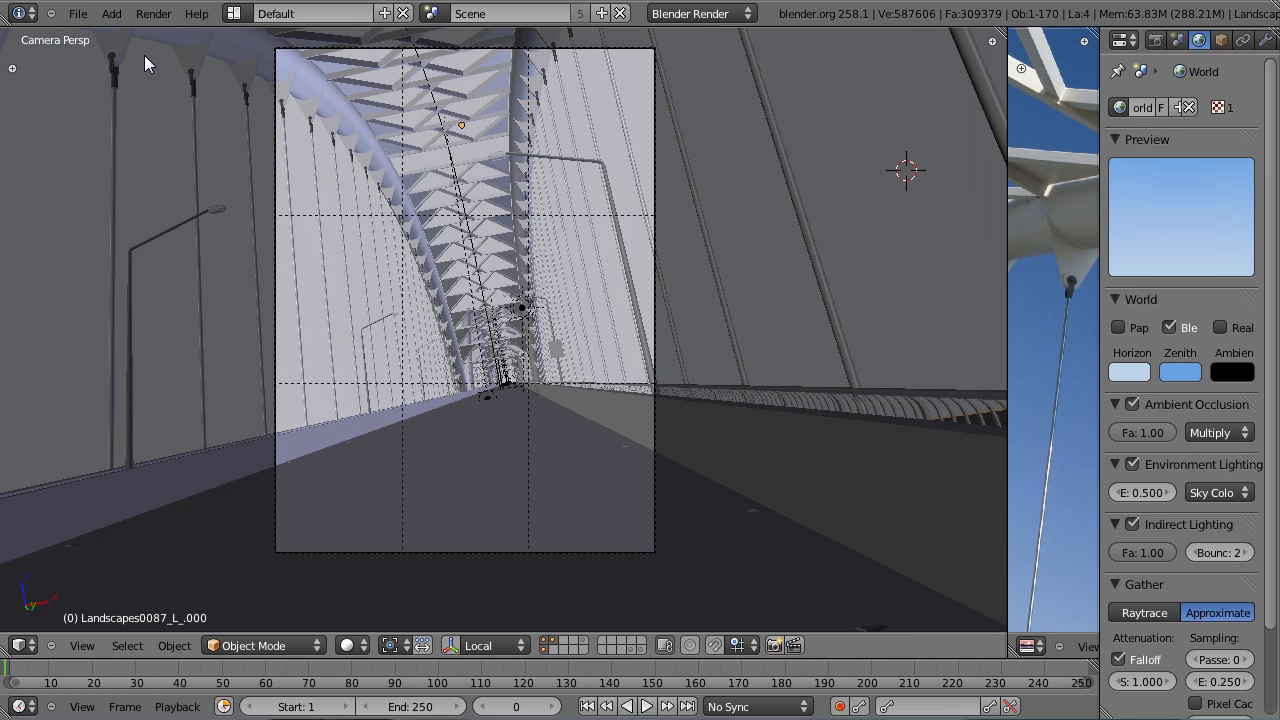
Step: Open a new default scene and start the on-screen display of pressed keys in the viewport
{"action": "left_click", "coordinate": [77, 13]}
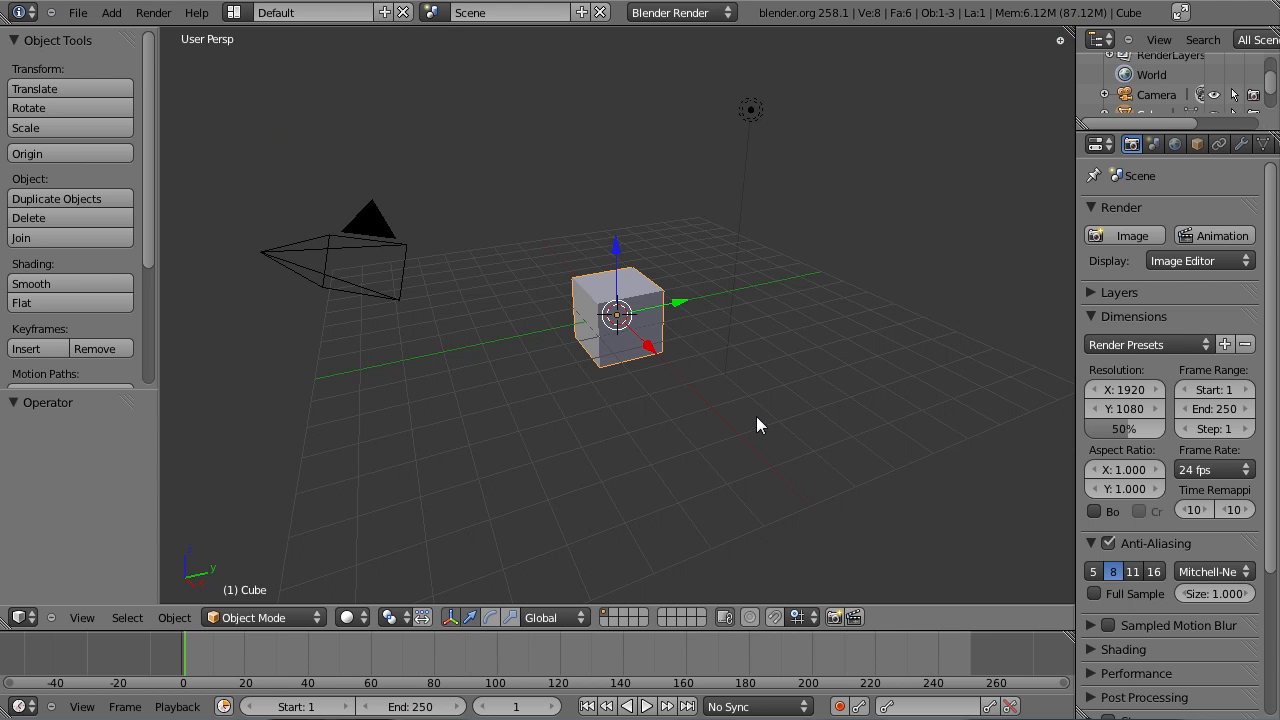
{"action": "key", "text": "n"}
{"action": "scroll", "coordinate": [961, 473], "scroll_direction": "down", "scroll_amount": 5}
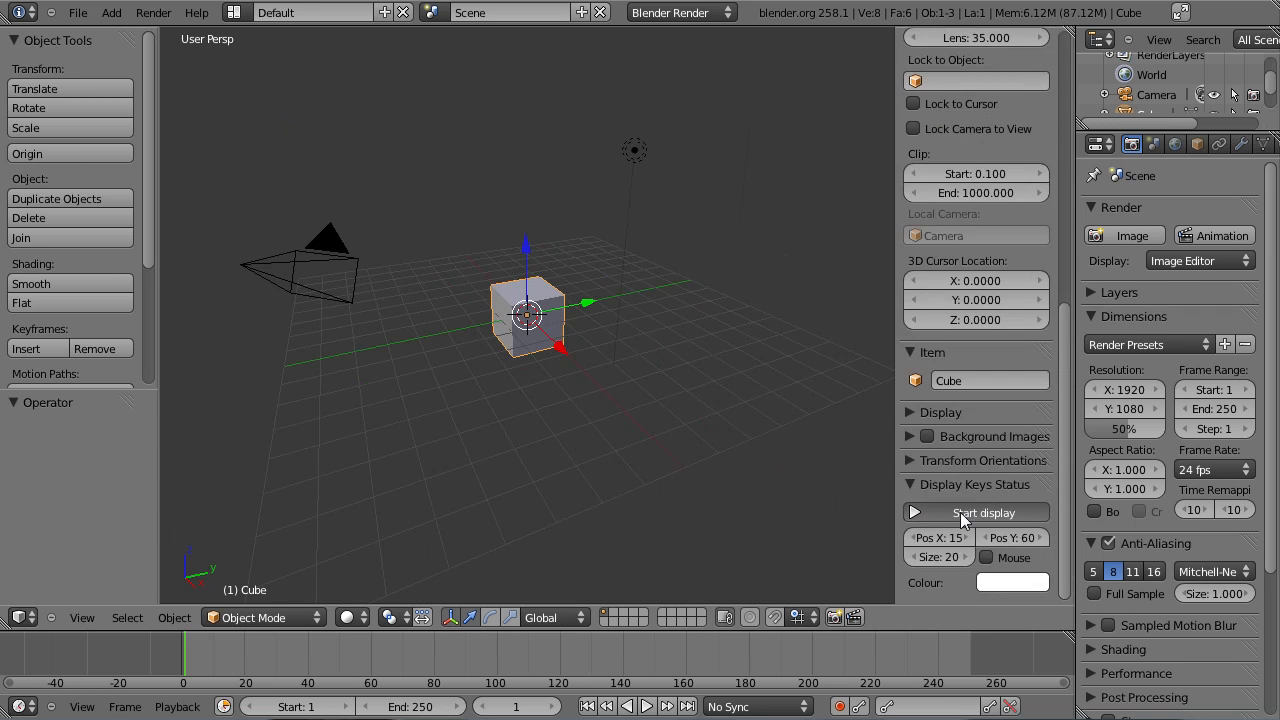
{"action": "key", "text": "n"}
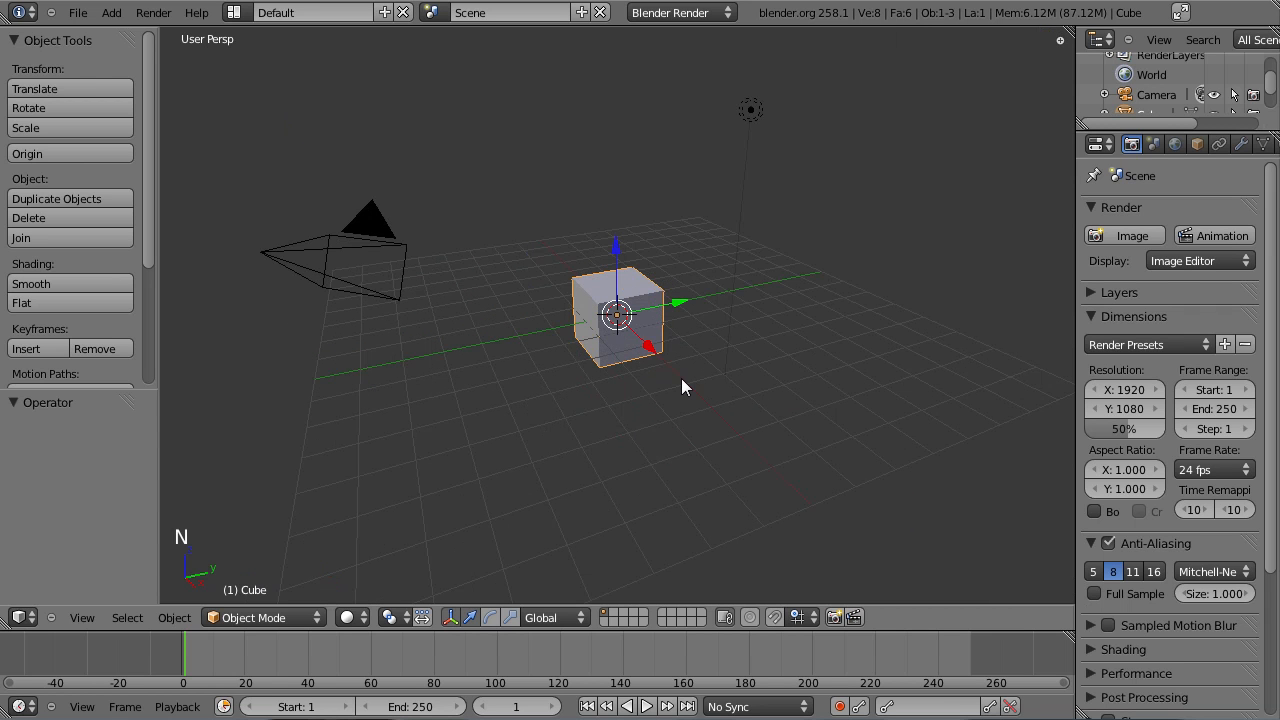
Step: Delete the default cube and add a plane at the origin, viewed from the top in orthographic projection
{"action": "key", "text": "x"}
{"action": "left_click", "coordinate": [701, 354]}
{"action": "key", "text": "shift+a"}
{"action": "mouse_move", "coordinate": [703, 357]}
{"action": "left_click", "coordinate": [757, 358]}
{"action": "key", "text": "KP_7"}
{"action": "key", "text": "KP_5"}
{"action": "scroll", "coordinate": [655, 345], "scroll_direction": "down", "scroll_amount": 5}
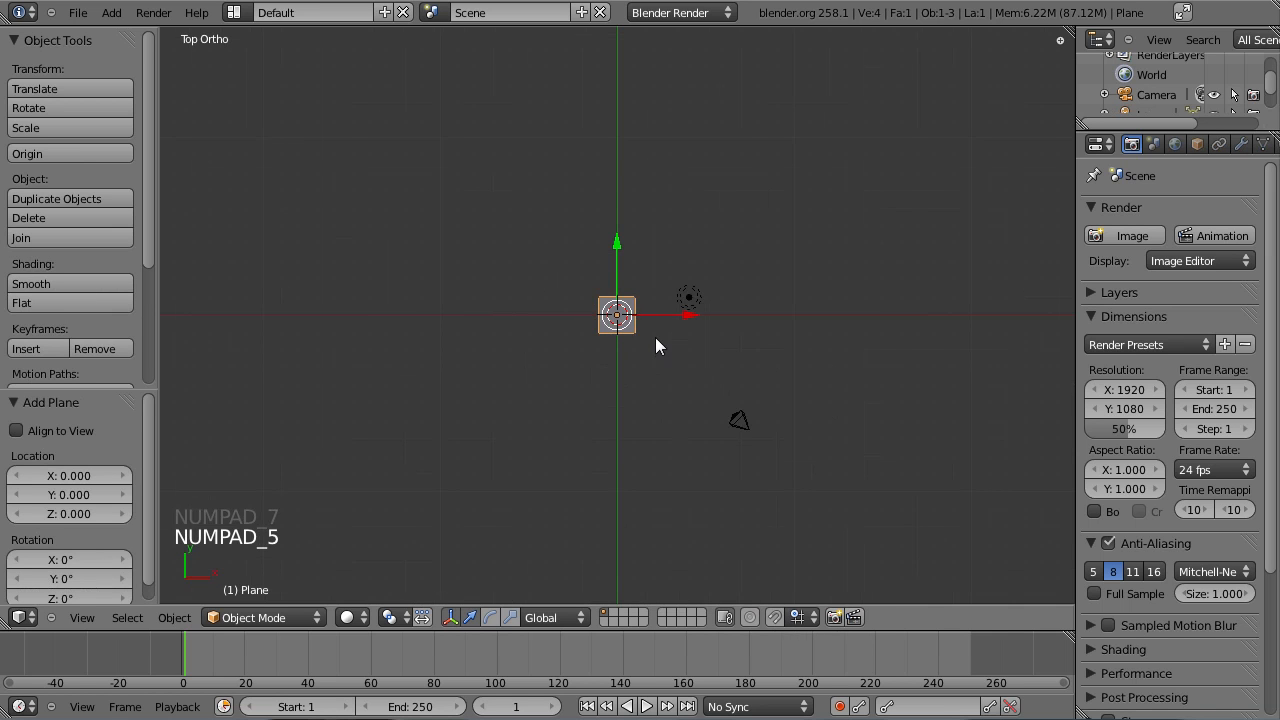
Step: Stretch the plane along the Y axis into a long narrow road strip, with a second scaling of about 1.8
{"action": "key", "text": "s"}
{"action": "key", "text": "y"}
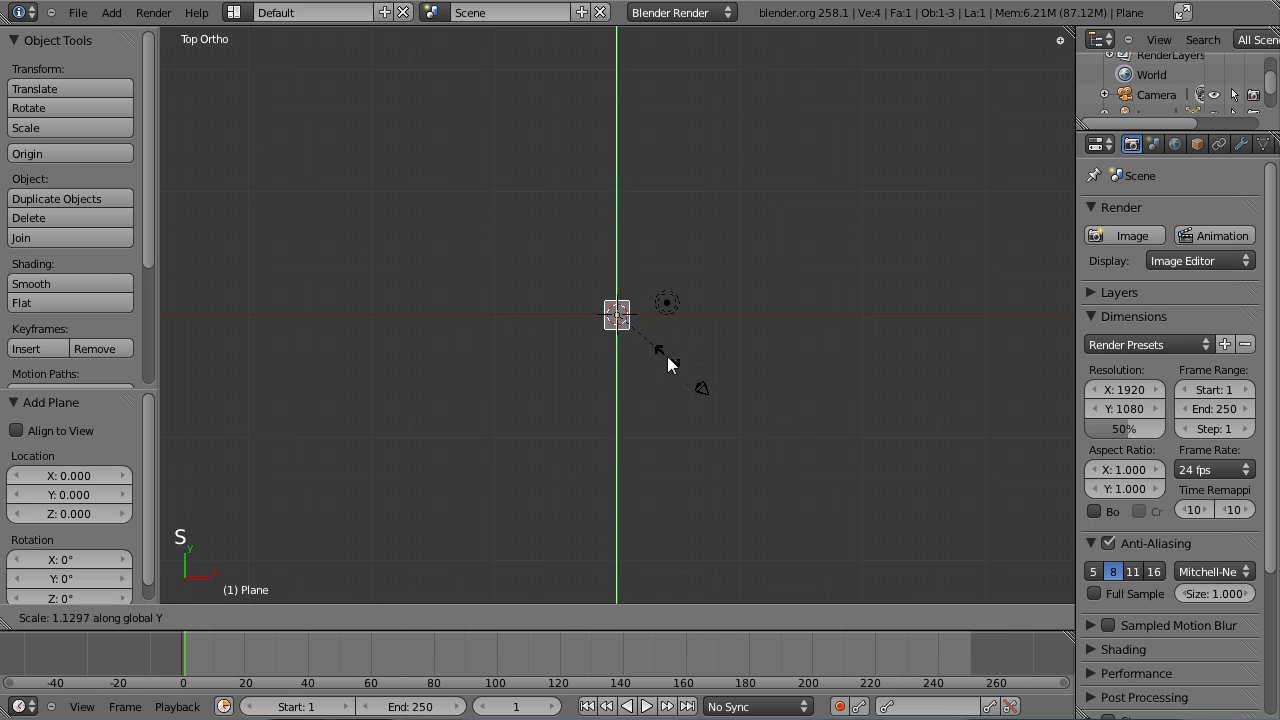
{"action": "left_click", "coordinate": [1021, 577]}
{"action": "key", "text": "s"}
{"action": "key", "text": "y"}
{"action": "left_click", "coordinate": [960, 536]}
{"action": "middle_click_drag", "start_coordinate": [680, 458], "coordinate": [714, 387]}
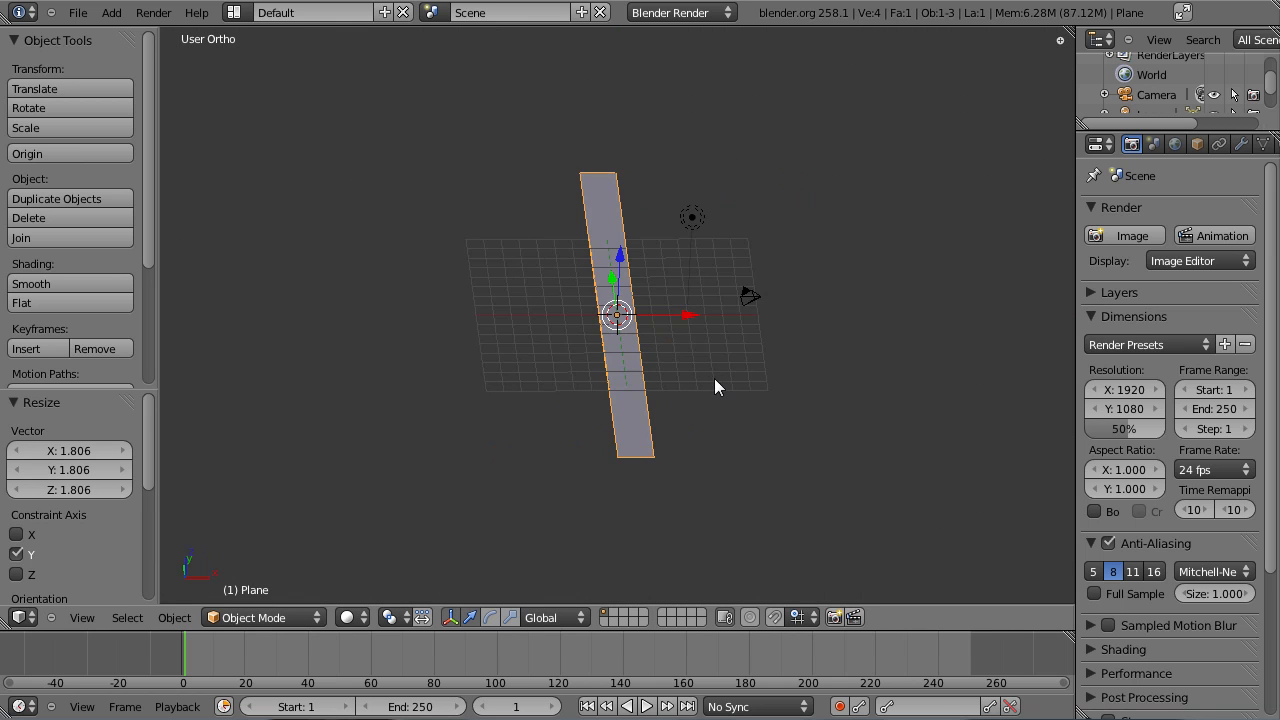
{"action": "key", "text": "KP_7"}
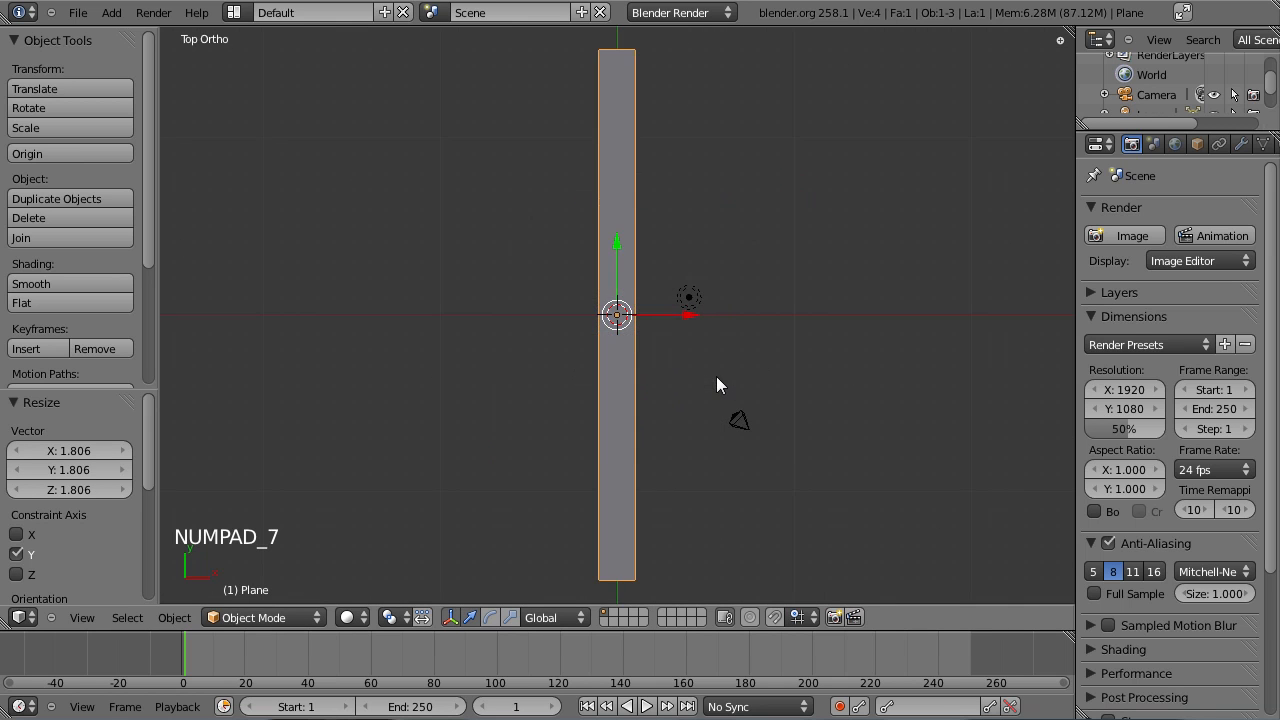
Step: Hide the transform manipulator and box-select the road strip's positive X side in Edit mode from the front view
{"action": "scroll", "coordinate": [748, 280], "scroll_direction": "up", "scroll_amount": 5}
{"action": "key", "text": "KP_1"}
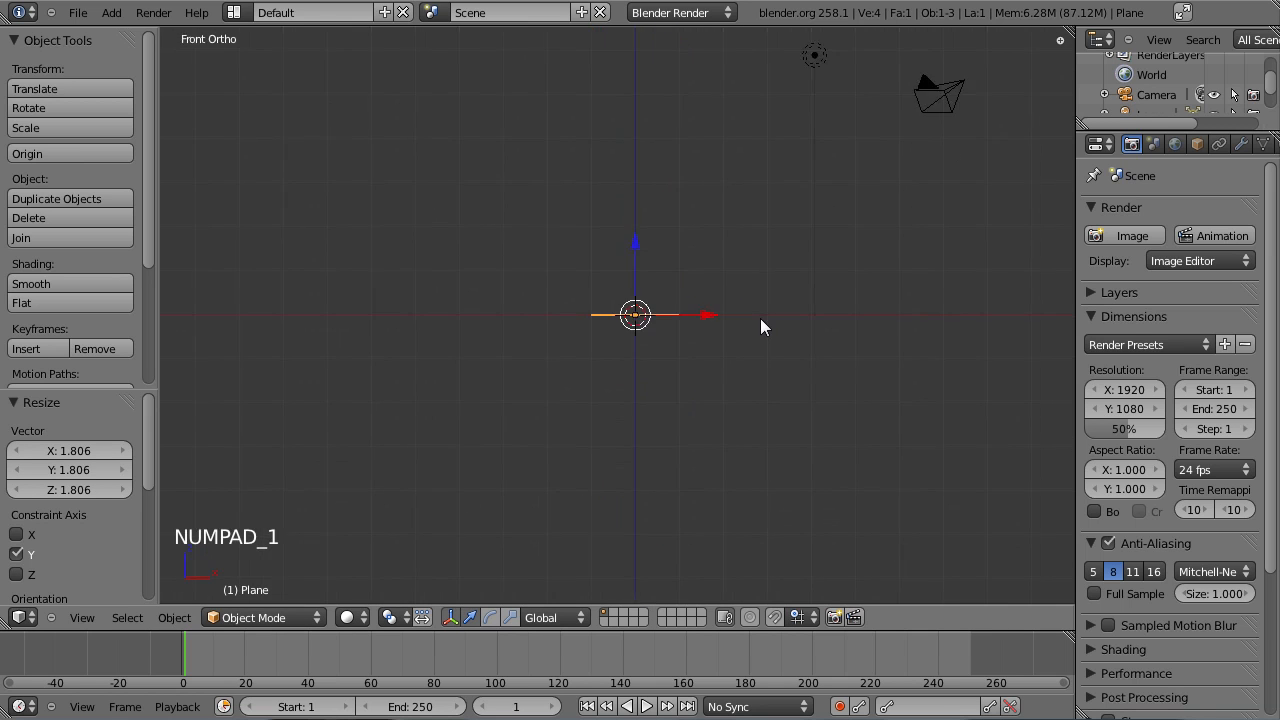
{"action": "key", "text": "ctrl+space"}
{"action": "middle_click_drag", "start_coordinate": [764, 307], "coordinate": [631, 297], "text": "shift"}
{"action": "scroll", "coordinate": [793, 292], "scroll_direction": "up", "scroll_amount": 2}
{"action": "middle_click_drag", "start_coordinate": [730, 327], "coordinate": [683, 296], "text": "shift"}
{"action": "scroll", "coordinate": [700, 305], "scroll_direction": "up", "scroll_amount": 2}
{"action": "scroll", "coordinate": [683, 296], "scroll_direction": "up", "scroll_amount": 2}
{"action": "key", "text": "Tab"}
{"action": "key", "text": "a"}
{"action": "key", "text": "a"}
{"action": "key", "text": "b"}
{"action": "left_click_drag", "start_coordinate": [568, 253], "coordinate": [720, 401]}
{"action": "scroll", "coordinate": [614, 334], "scroll_direction": "down", "scroll_amount": 4}
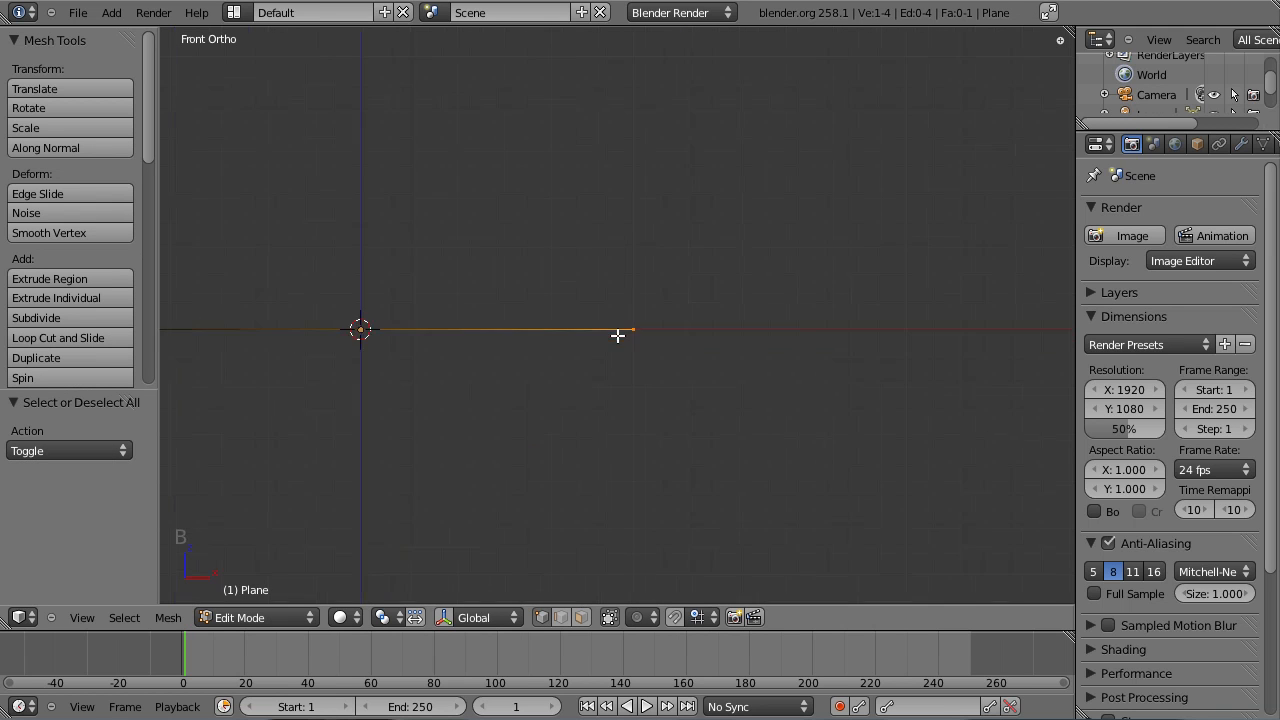
Step: Try to extrude a trapezoidal barrier profile from the strip's side, with a top about 0.06 wide along X
{"action": "scroll", "coordinate": [649, 342], "scroll_direction": "up", "scroll_amount": 4}
{"action": "key", "text": "e"}
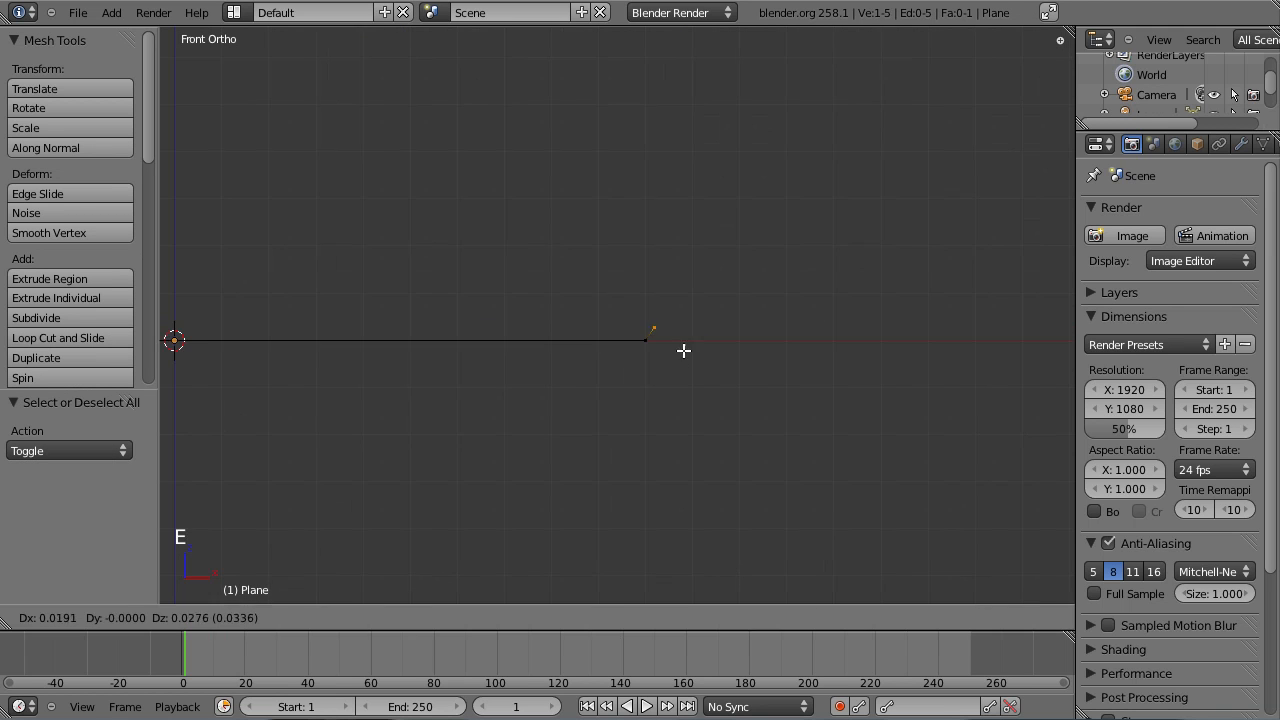
{"action": "left_click", "coordinate": [696, 289]}
{"action": "key", "text": "e"}
{"action": "key", "text": "x"}
{"action": "left_click", "coordinate": [734, 289]}
{"action": "key", "text": "e"}
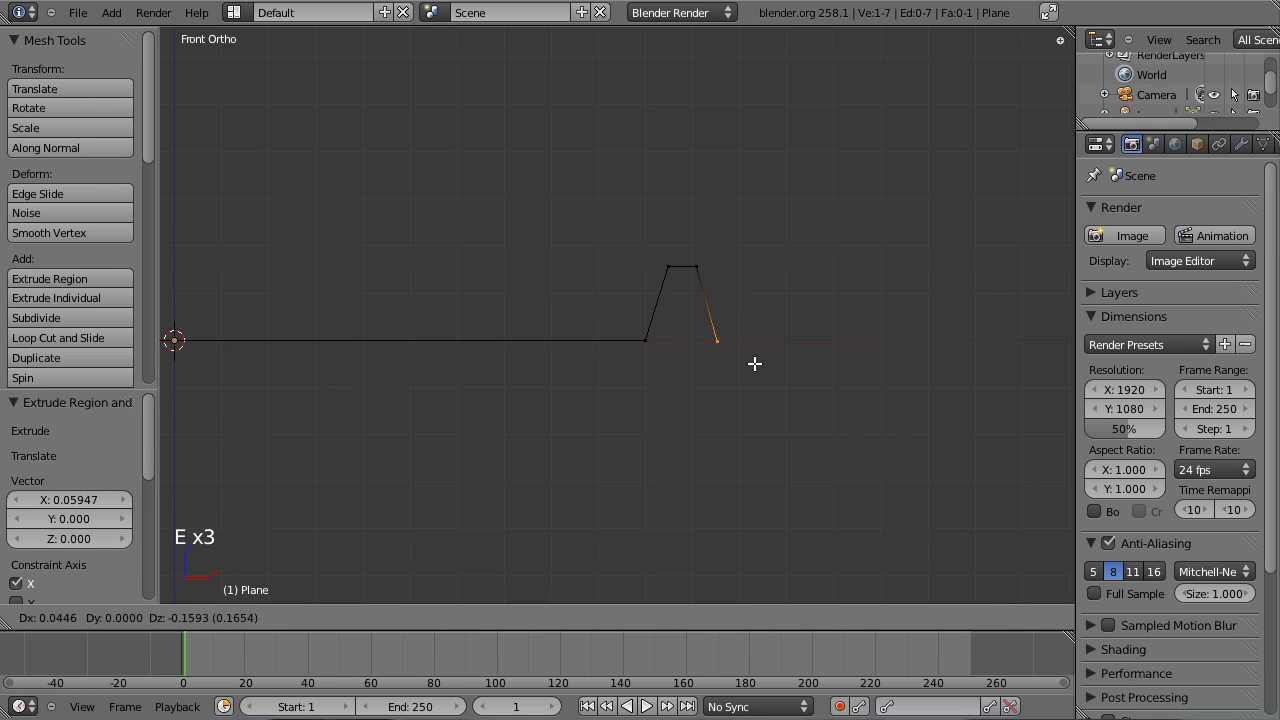
{"action": "left_click", "coordinate": [754, 364]}
Step: Try to extrude a flat walkway outward along X from the barrier's base and adjust its width
{"action": "scroll", "coordinate": [745, 368], "scroll_direction": "down", "scroll_amount": 8}
{"action": "key", "text": "Tab"}
{"action": "scroll", "coordinate": [632, 312], "scroll_direction": "up", "scroll_amount": 8}
{"action": "key", "text": "Tab"}
{"action": "middle_click_drag", "start_coordinate": [758, 340], "coordinate": [561, 303], "text": "shift"}
{"action": "key", "text": "e"}
{"action": "key", "text": "x"}
{"action": "left_click", "coordinate": [848, 303]}
{"action": "scroll", "coordinate": [729, 309], "scroll_direction": "down", "scroll_amount": 3}
{"action": "scroll", "coordinate": [737, 310], "scroll_direction": "down", "scroll_amount": 3}
{"action": "key", "text": "g"}
{"action": "key", "text": "x"}
{"action": "left_click", "coordinate": [716, 311]}
Step: Try to extrude a small raised lip at the walkway's outer end, closing it about 0.016 downward along Z
{"action": "scroll", "coordinate": [718, 314], "scroll_direction": "up", "scroll_amount": 8}
{"action": "key", "text": "e"}
{"action": "key", "text": "z"}
{"action": "left_click", "coordinate": [736, 292]}
{"action": "key", "text": "e"}
{"action": "key", "text": "x"}
{"action": "left_click", "coordinate": [802, 285]}
{"action": "key", "text": "e"}
{"action": "key", "text": "z"}
{"action": "left_click", "coordinate": [800, 318]}
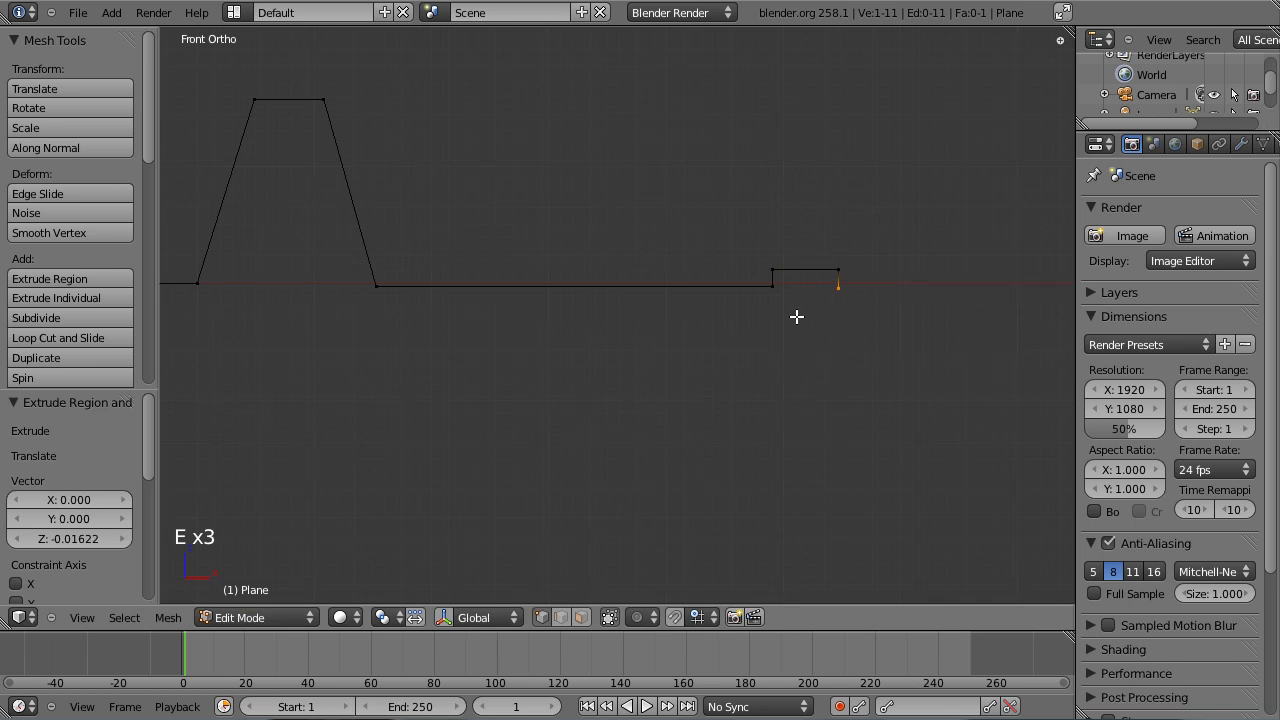
Step: Examine how the extruded barrier profile connects to the road strip, using wireframe shading and an angled view
{"action": "scroll", "coordinate": [760, 330], "scroll_direction": "down", "scroll_amount": 6}
{"action": "key", "text": "Tab"}
{"action": "scroll", "coordinate": [608, 293], "scroll_direction": "down", "scroll_amount": 3}
{"action": "middle_click_drag", "start_coordinate": [551, 306], "coordinate": [612, 321], "text": "shift"}
{"action": "key", "text": "Tab"}
{"action": "scroll", "coordinate": [612, 321], "scroll_direction": "down", "scroll_amount": 7}
{"action": "key", "text": "z"}
{"action": "middle_click_drag", "start_coordinate": [586, 251], "coordinate": [626, 317], "text": "shift"}
{"action": "scroll", "coordinate": [626, 274], "scroll_direction": "up", "scroll_amount": 4}
{"action": "scroll", "coordinate": [586, 315], "scroll_direction": "down", "scroll_amount": 3}
{"action": "scroll", "coordinate": [583, 331], "scroll_direction": "up", "scroll_amount": 2}
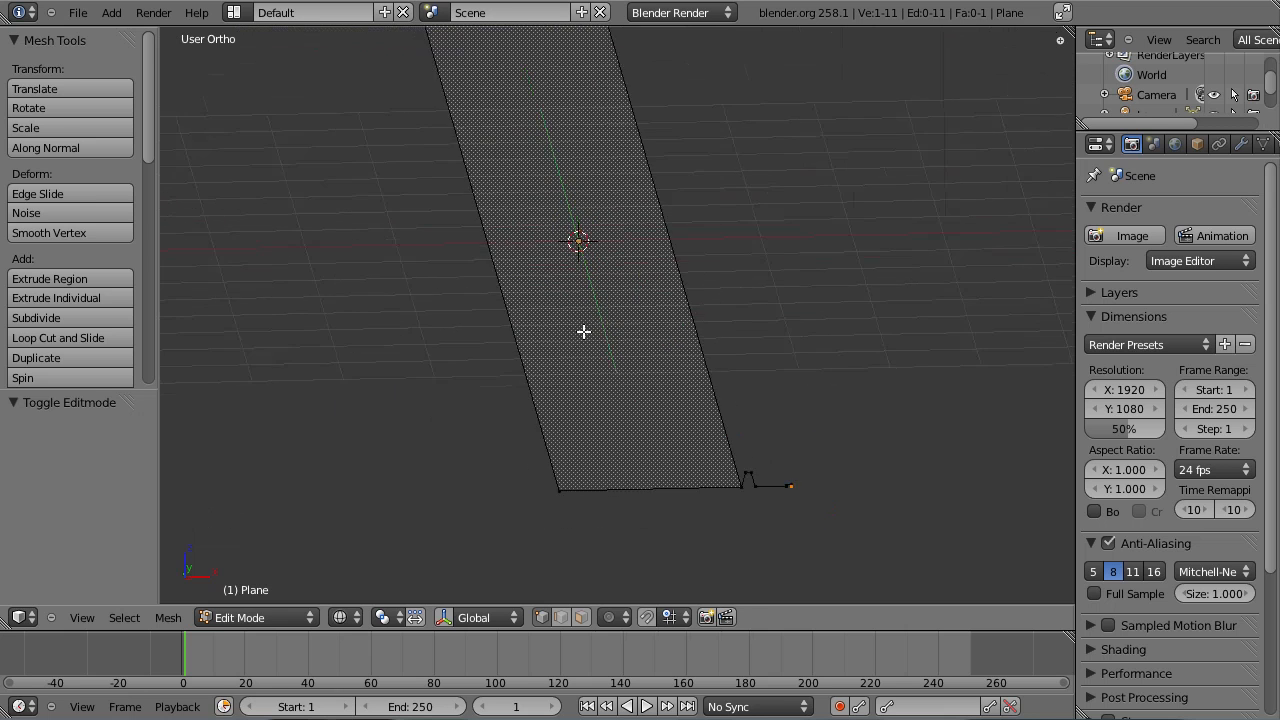
Step: Select all vertices of the extruded barrier and walkway profile and delete them
{"action": "middle_click_drag", "start_coordinate": [662, 327], "coordinate": [638, 324]}
{"action": "middle_click_drag", "start_coordinate": [678, 421], "coordinate": [709, 391]}
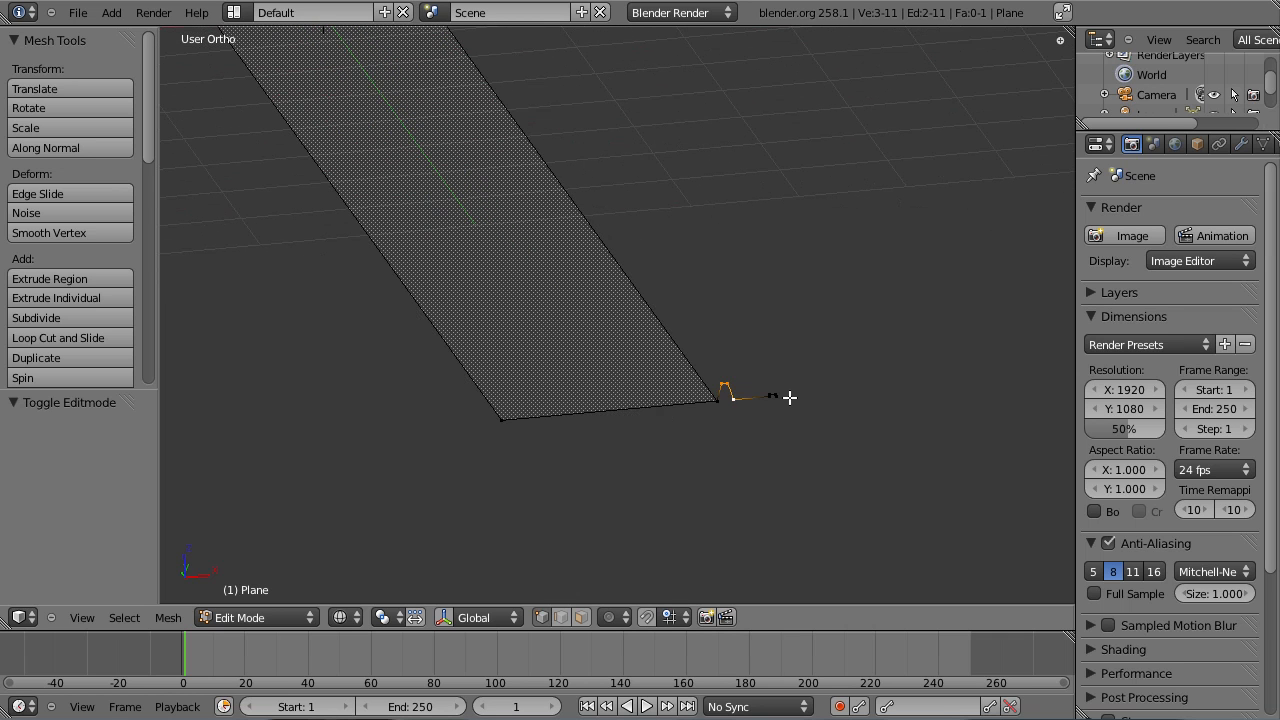
{"action": "key", "text": "b"}
{"action": "left_click_drag", "start_coordinate": [764, 378], "coordinate": [814, 425]}
{"action": "key", "text": "KP_1"}
{"action": "scroll", "coordinate": [733, 455], "scroll_direction": "up", "scroll_amount": 4}
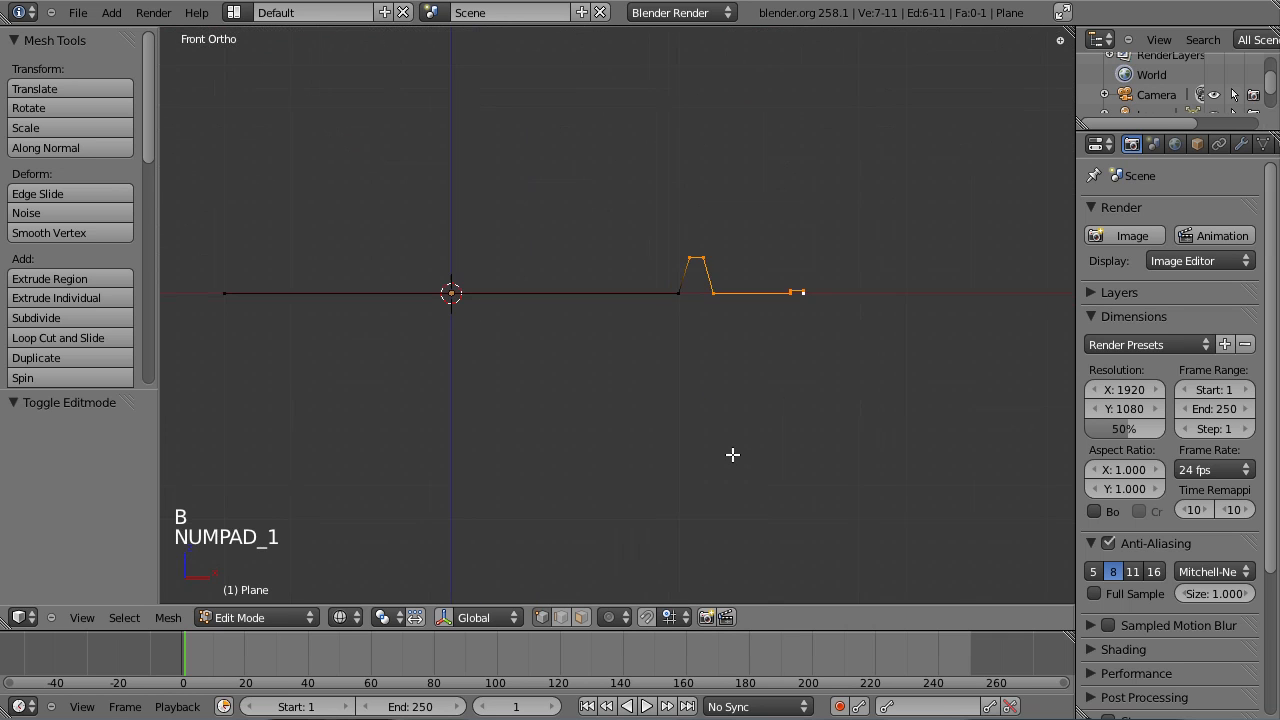
{"action": "key", "text": "x"}
{"action": "left_click", "coordinate": [733, 455]}
Step: Select the strip's whole positive X edge and extrude it about 0.033 along X and 0.135 along Z
{"action": "scroll", "coordinate": [742, 362], "scroll_direction": "up", "scroll_amount": 3}
{"action": "key", "text": "a"}
{"action": "key", "text": "a"}
{"action": "key", "text": "b"}
{"action": "left_click_drag", "start_coordinate": [688, 240], "coordinate": [826, 386]}
{"action": "middle_click_drag", "start_coordinate": [808, 343], "coordinate": [711, 427], "text": "shift"}
{"action": "key", "text": "e"}
{"action": "left_click", "coordinate": [737, 360]}
{"action": "middle_click_drag", "start_coordinate": [609, 367], "coordinate": [631, 395]}
{"action": "key", "text": "z"}
{"action": "scroll", "coordinate": [631, 395], "scroll_direction": "down", "scroll_amount": 11}
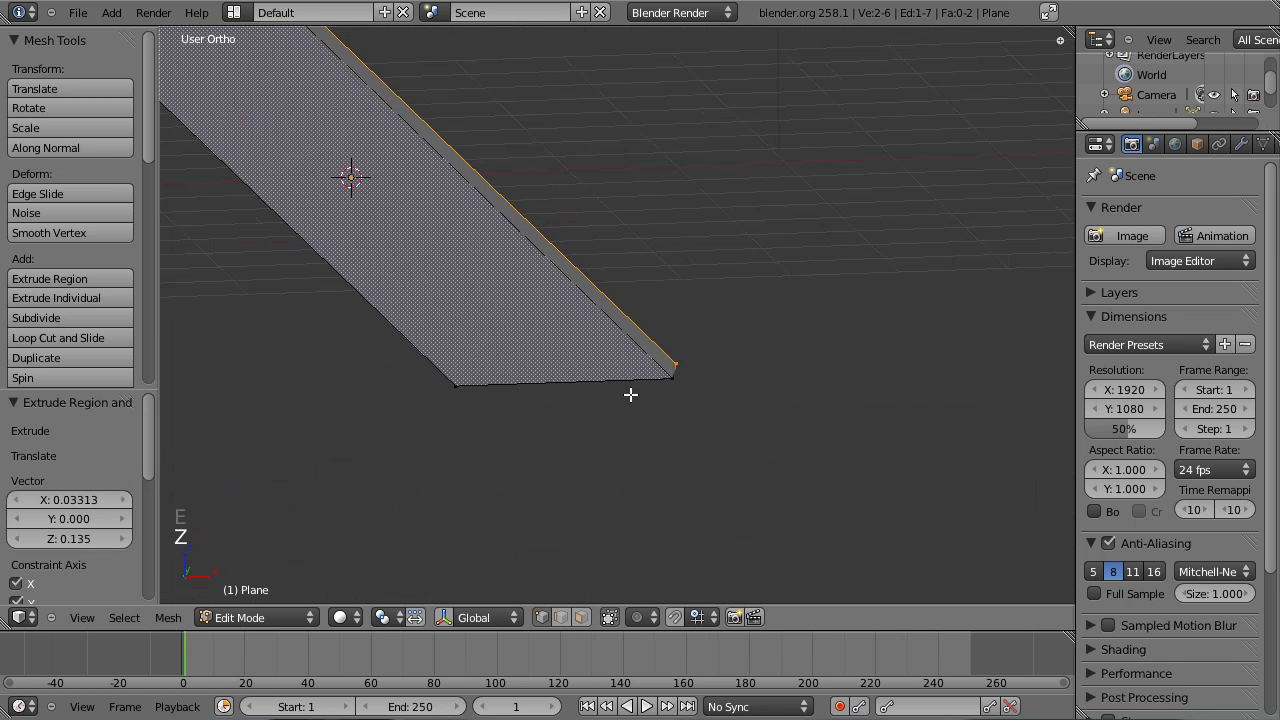
Step: Move the extruded edge about 0.01 further along X and 0.08 up along Z from the front view
{"action": "key", "text": "KP_3"}
{"action": "key", "text": "KP_1"}
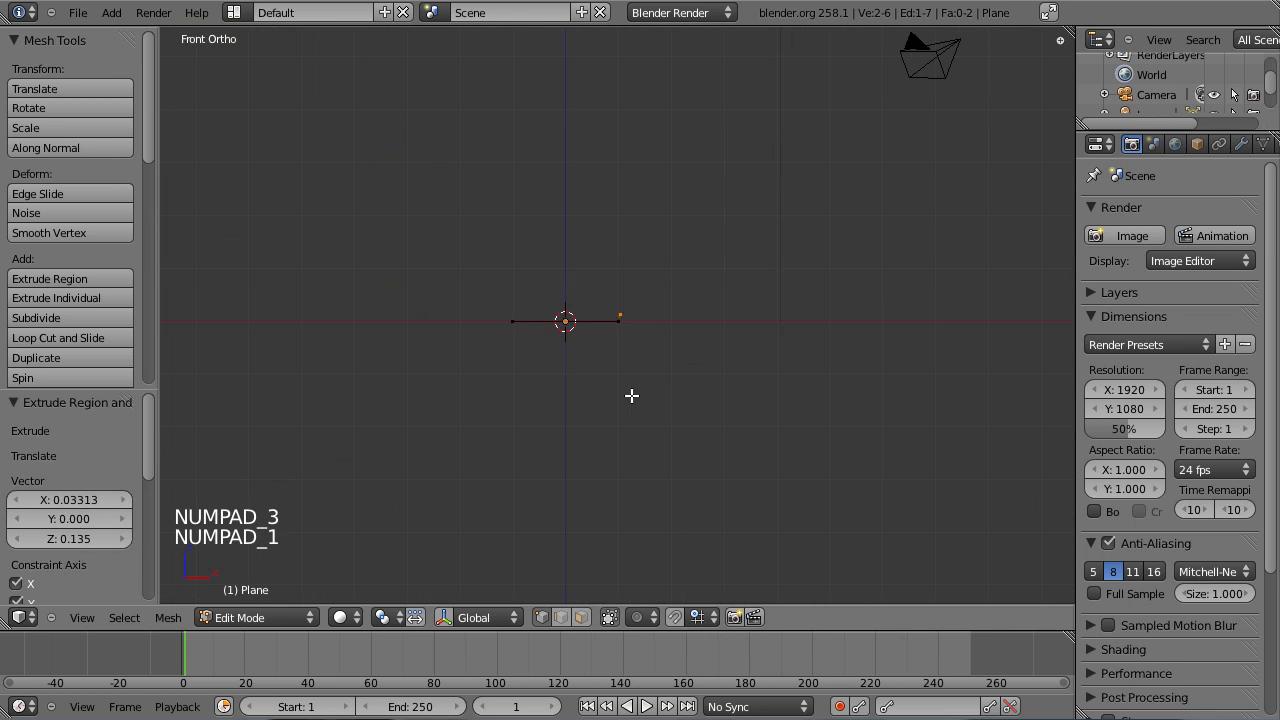
{"action": "key", "text": "g"}
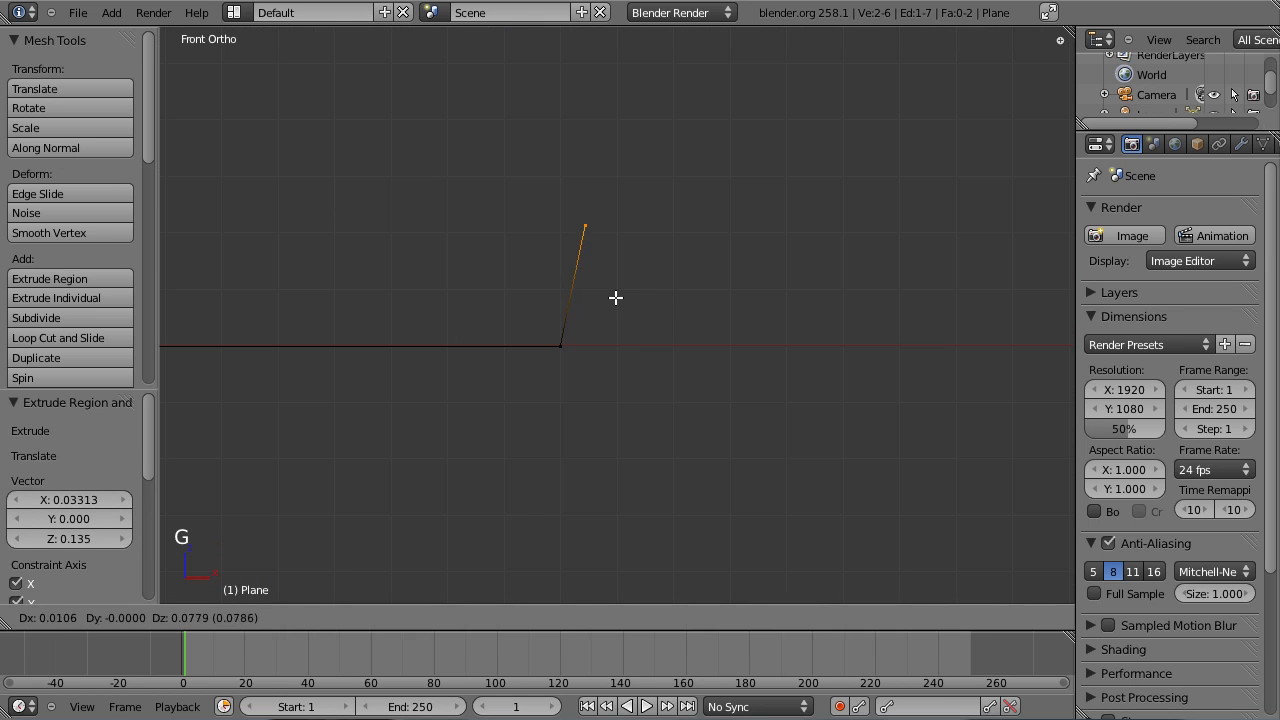
{"action": "left_click", "coordinate": [617, 297]}
Step: Extrude the barrier's top about 0.074 along X and its outer side down about 0.207 with a 0.057 outward slope
{"action": "key", "text": "e"}
{"action": "key", "text": "x"}
{"action": "left_click", "coordinate": [657, 297]}
{"action": "key", "text": "e"}
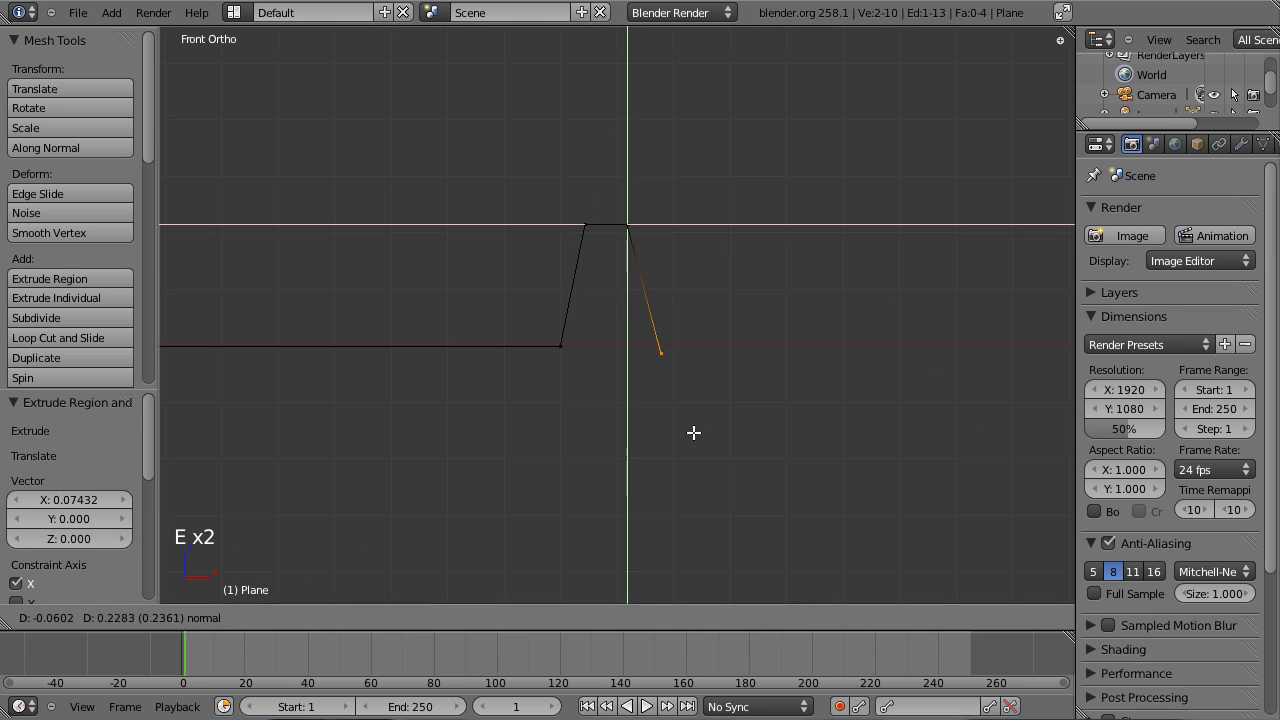
{"action": "left_click", "coordinate": [691, 420]}
Step: Extrude the barrier's lower outer edge about 0.384 along X to form the walkway
{"action": "key", "text": "e"}
{"action": "key", "text": "x"}
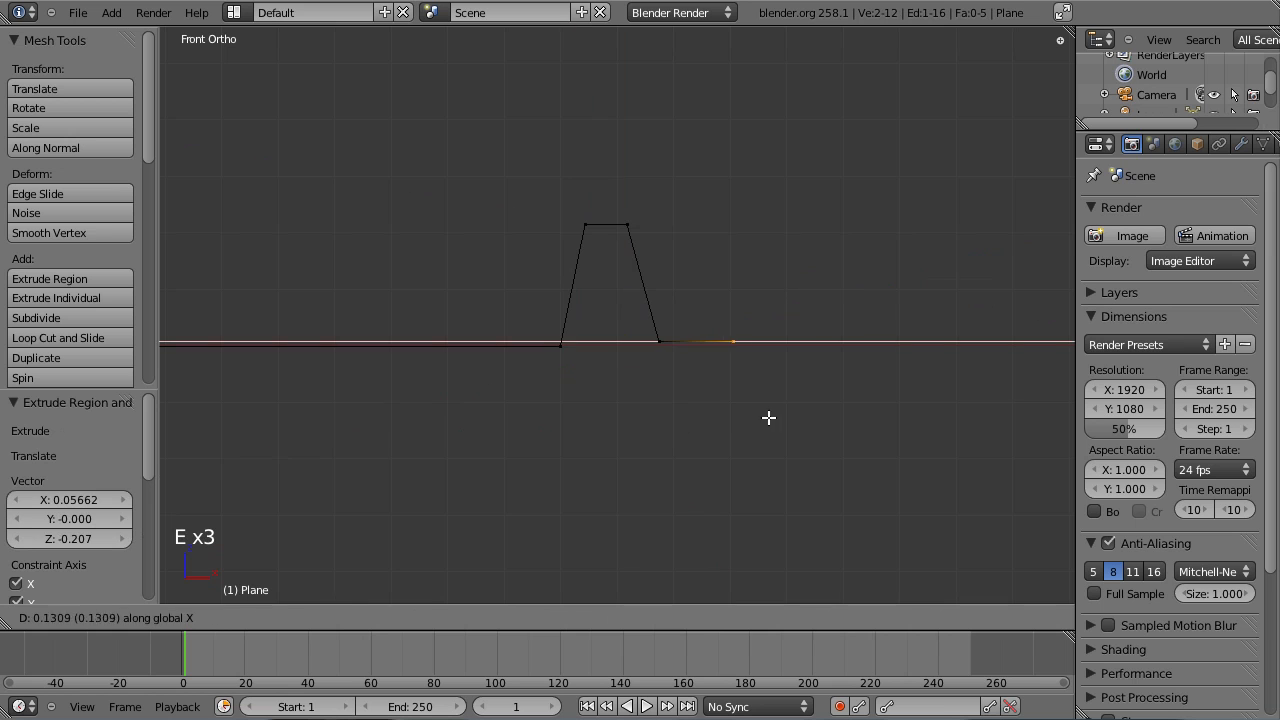
{"action": "left_click", "coordinate": [905, 425]}
{"action": "scroll", "coordinate": [905, 425], "scroll_direction": "up", "scroll_amount": 3}
Step: Extrude a kerb from the walkway's outer edge, about 0.024 up, 0.095 outward along X and 0.03 down along Z
{"action": "key", "text": "e"}
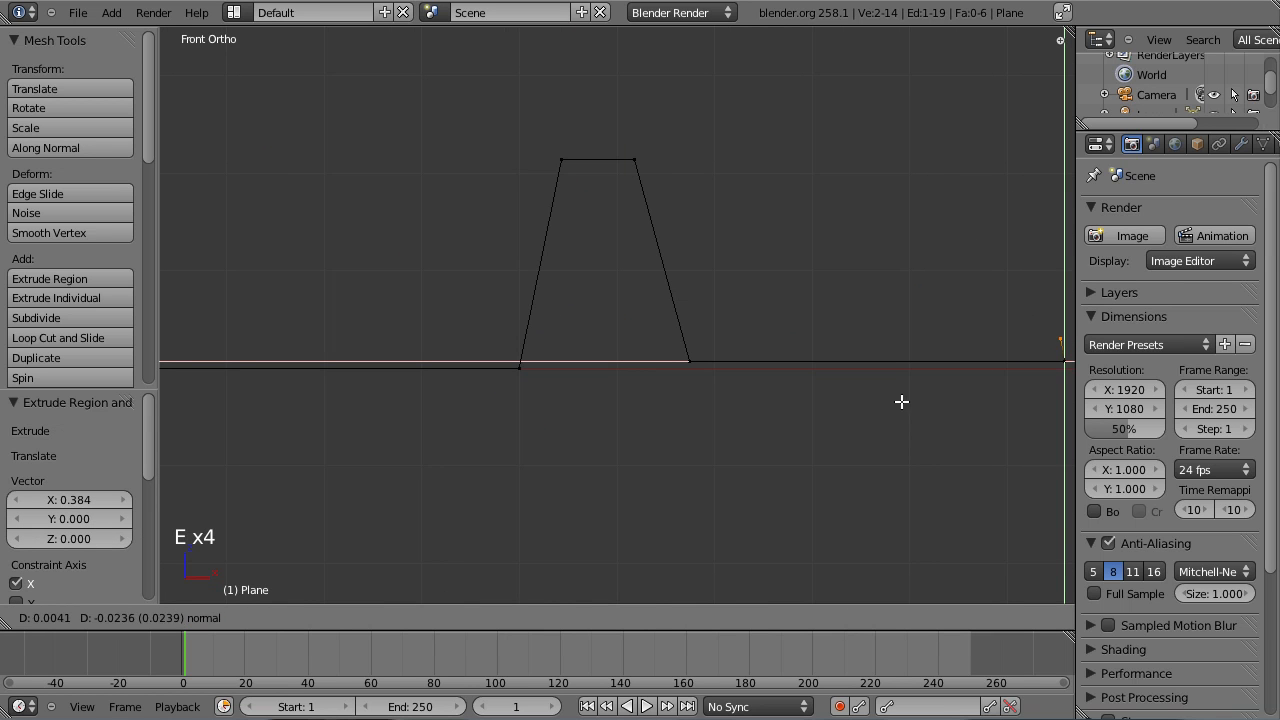
{"action": "left_click", "coordinate": [905, 405]}
{"action": "scroll", "coordinate": [904, 403], "scroll_direction": "down", "scroll_amount": 2}
{"action": "key", "text": "e"}
{"action": "key", "text": "y"}
{"action": "left_click", "coordinate": [788, 385]}
{"action": "key", "text": "e"}
{"action": "key", "text": "z"}
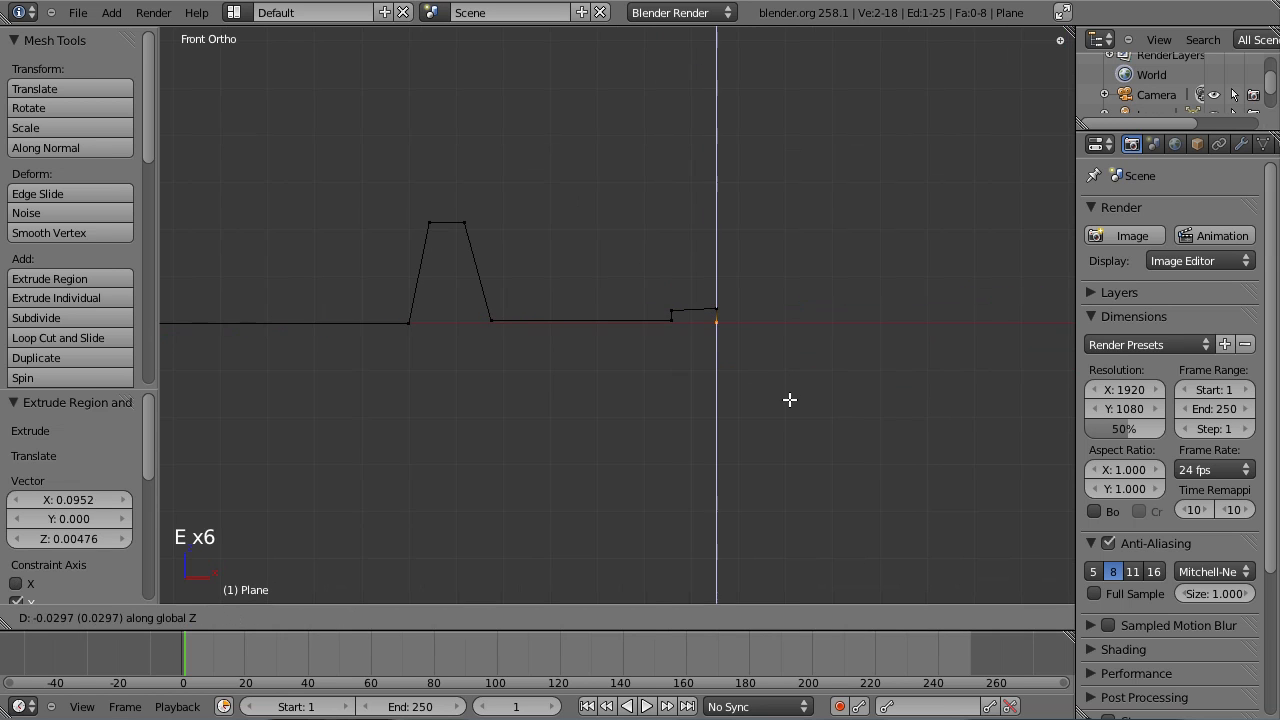
{"action": "left_click", "coordinate": [722, 372]}
Step: Select the kerb's top vertices and flatten them by scaling to 0 along Z
{"action": "key", "text": "a"}
{"action": "key", "text": "a"}
{"action": "key", "text": "a"}
{"action": "key", "text": "b"}
{"action": "left_click_drag", "start_coordinate": [624, 283], "coordinate": [740, 323]}
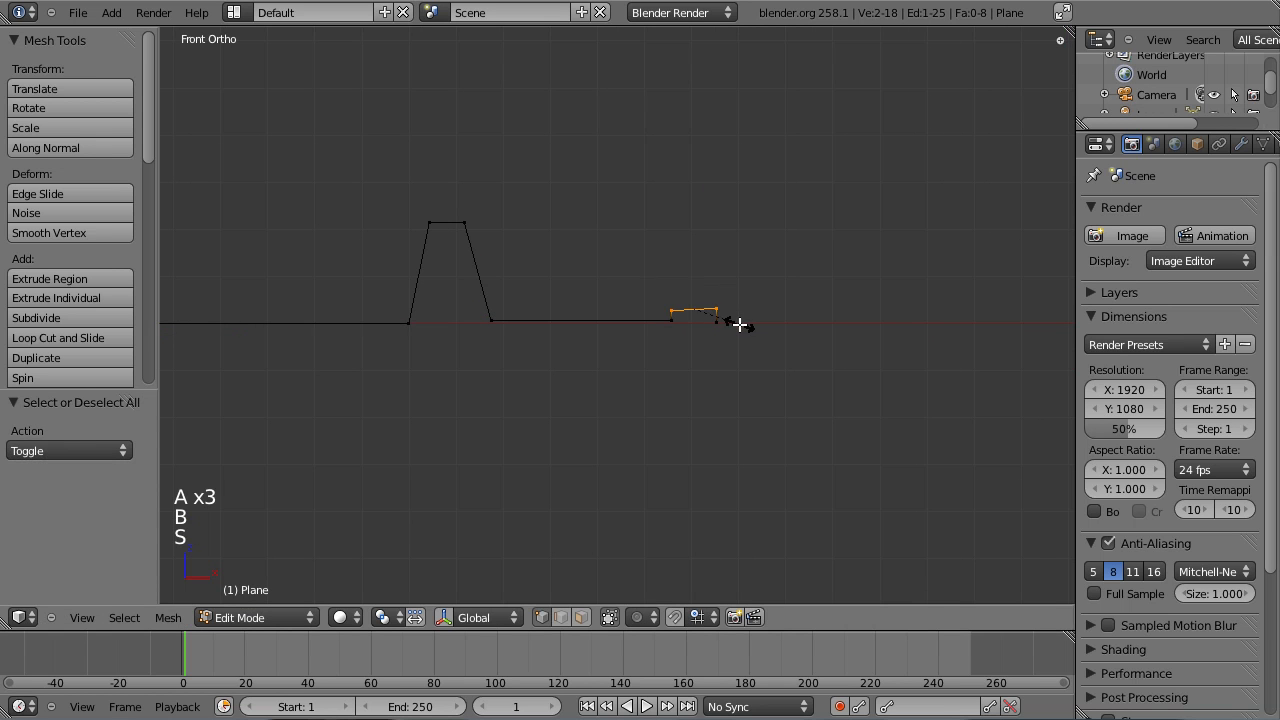
{"action": "key", "text": "s"}
{"action": "key", "text": "z"}
{"action": "key", "text": "0"}
{"action": "key", "text": "Return"}
{"action": "scroll", "coordinate": [551, 314], "scroll_direction": "down", "scroll_amount": 5}
{"action": "middle_click_drag", "start_coordinate": [463, 332], "coordinate": [648, 319], "text": "shift"}
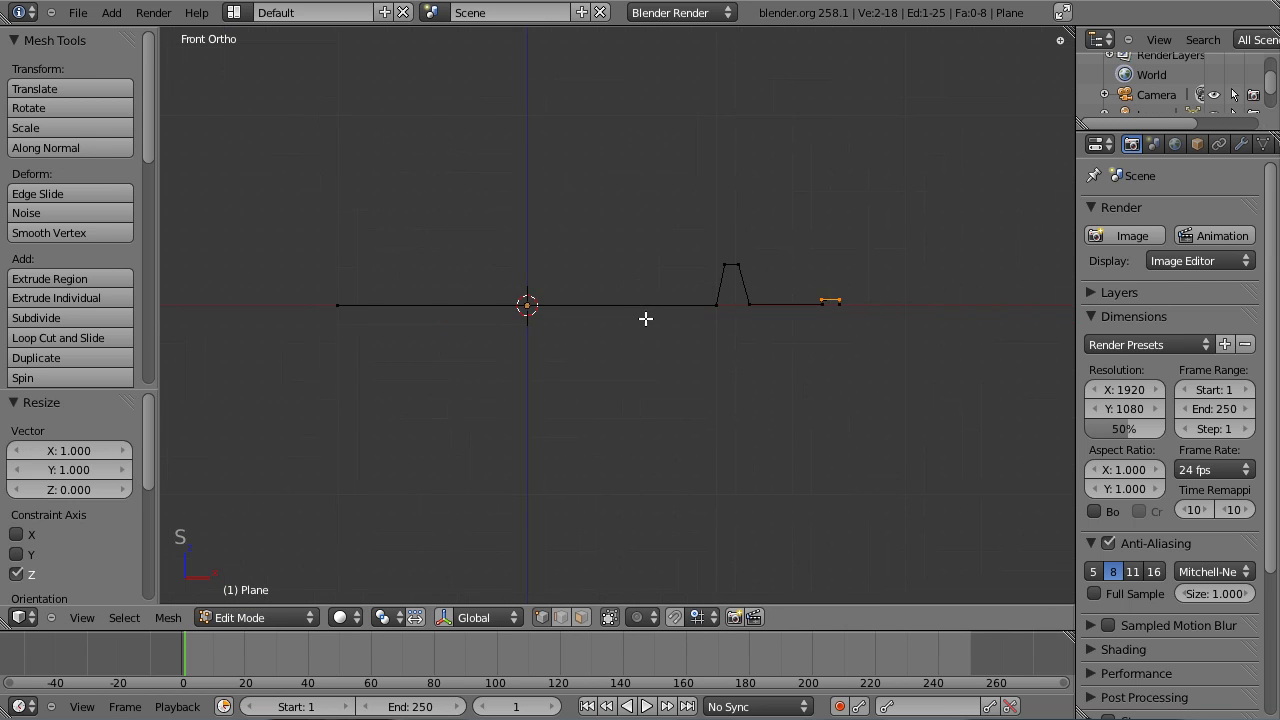
{"action": "key", "text": "a"}
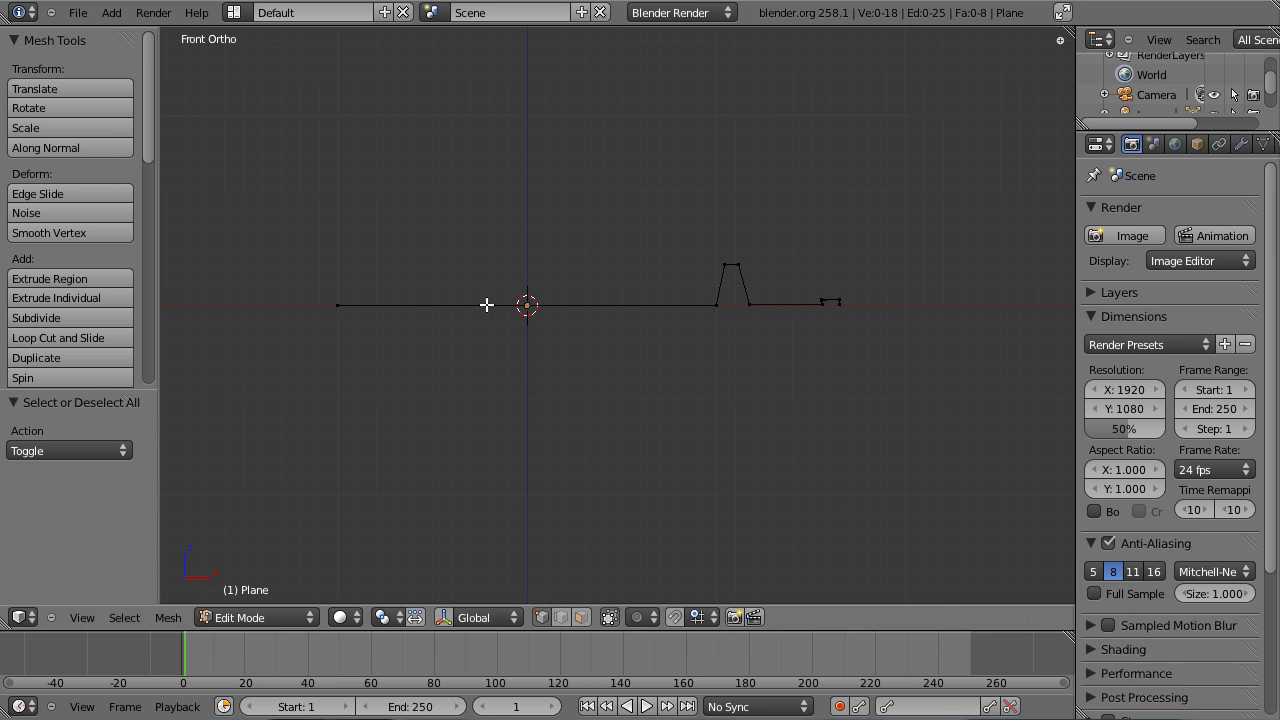
Step: Add a Mirror modifier on the X axis to the deck in Object Mode and show it in wireframe
{"action": "middle_click_drag", "start_coordinate": [736, 329], "coordinate": [594, 340]}
{"action": "key", "text": "Tab"}
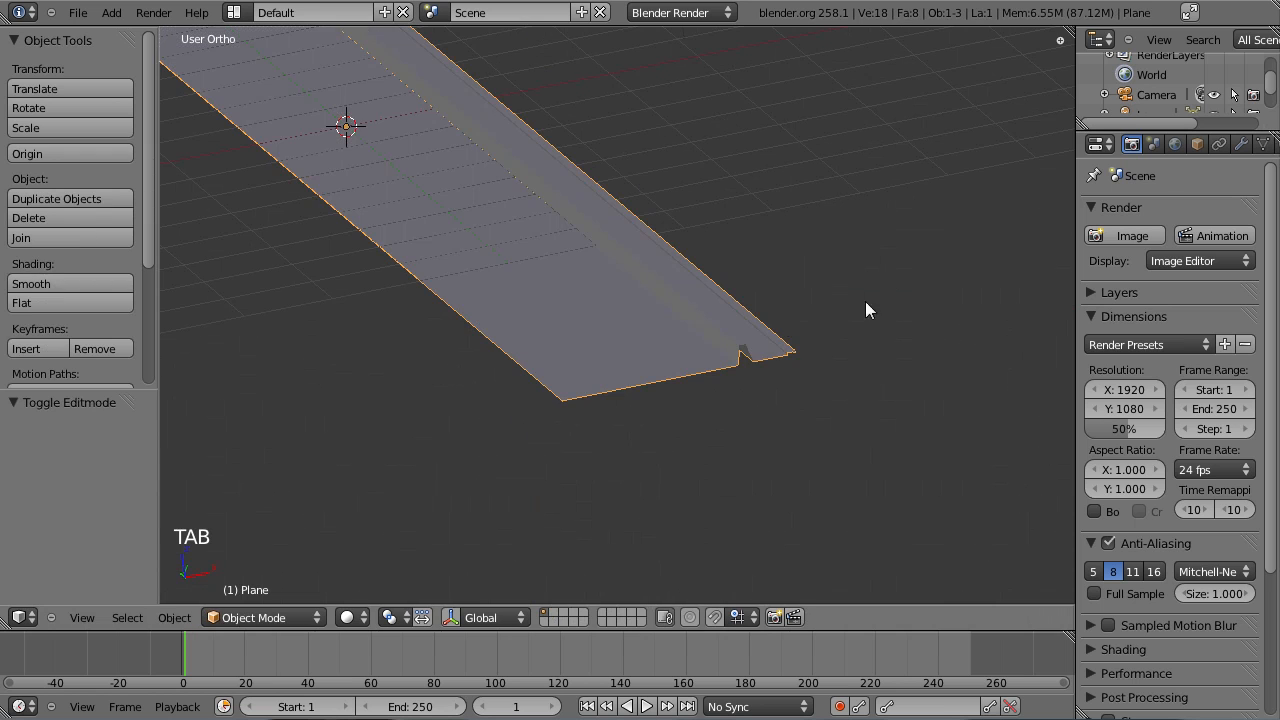
{"action": "left_click", "coordinate": [1241, 145]}
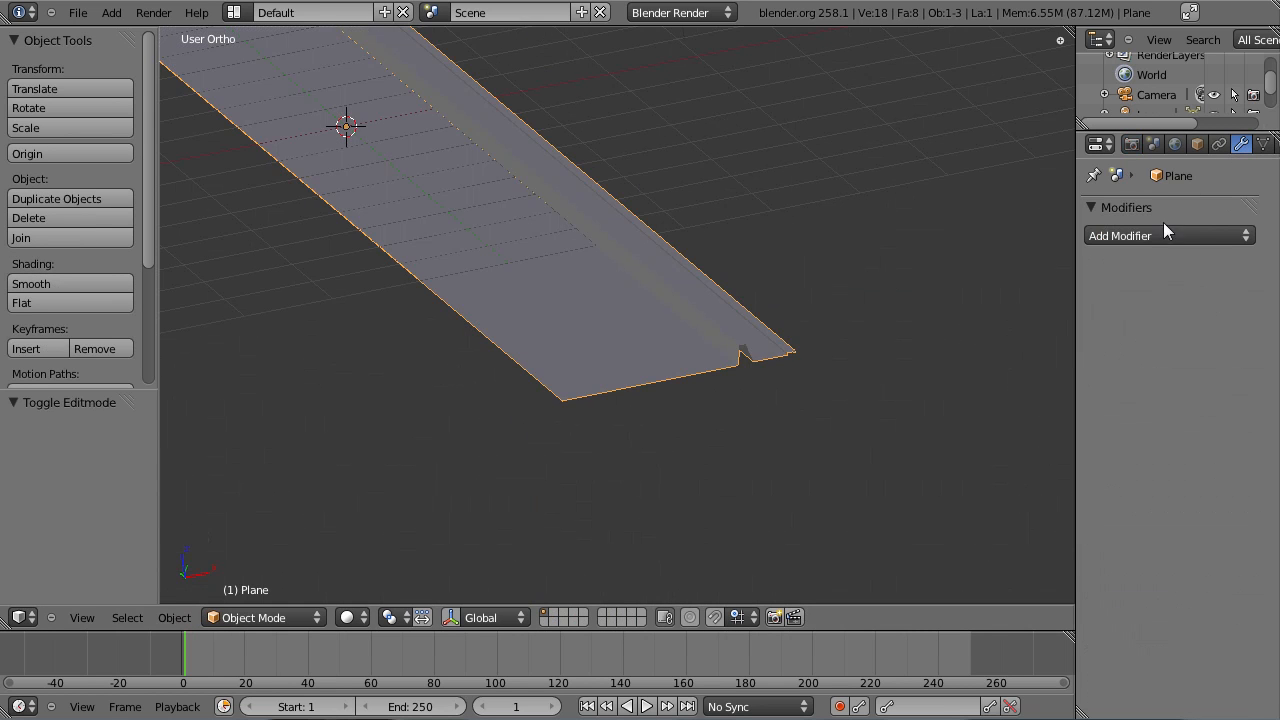
{"action": "left_click", "coordinate": [1139, 235]}
{"action": "left_click", "coordinate": [894, 430]}
{"action": "middle_click_drag", "start_coordinate": [651, 349], "coordinate": [610, 314]}
{"action": "key", "text": "z"}
{"action": "scroll", "coordinate": [610, 318], "scroll_direction": "up", "scroll_amount": 2}
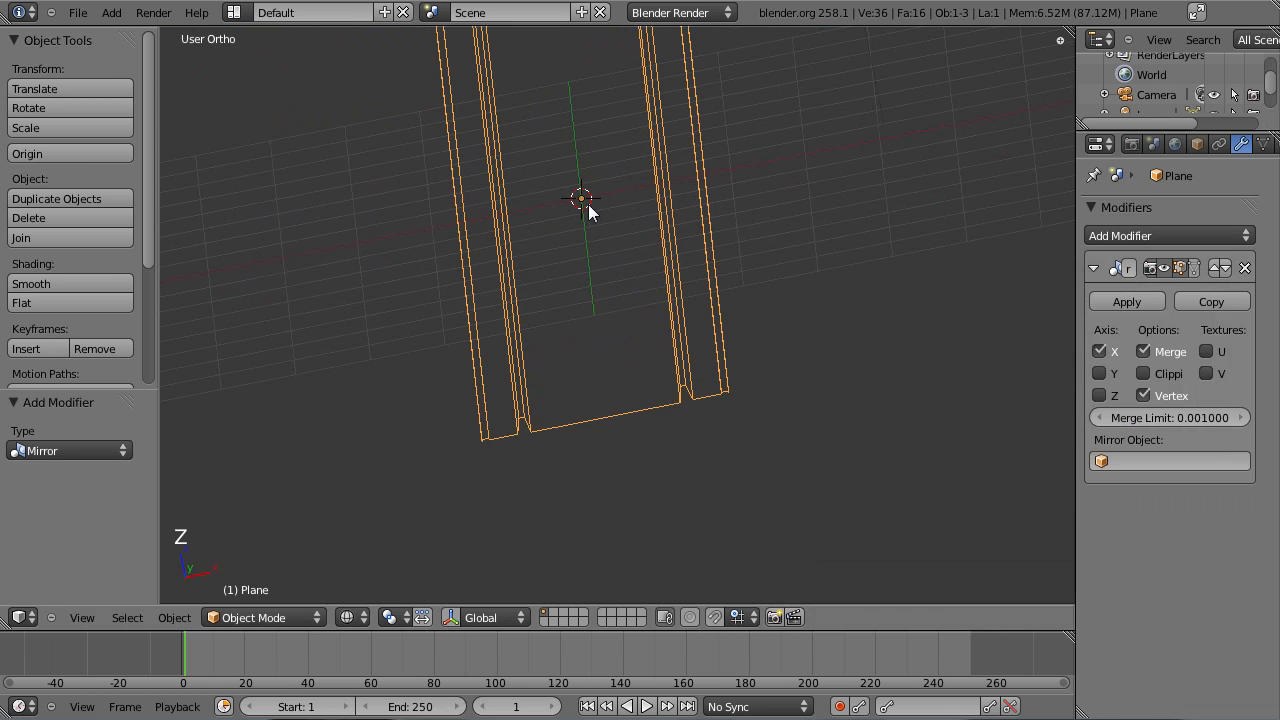
Step: Select the deck's whole negative X edge in Edit Mode and enable clipping on the Mirror modifier
{"action": "middle_click_drag", "start_coordinate": [585, 207], "coordinate": [589, 314]}
{"action": "key", "text": "Tab"}
{"action": "right_click", "coordinate": [509, 334], "text": "alt"}
{"action": "scroll", "coordinate": [586, 290], "scroll_direction": "down", "scroll_amount": 3}
{"action": "scroll", "coordinate": [589, 314], "scroll_direction": "up", "scroll_amount": 2}
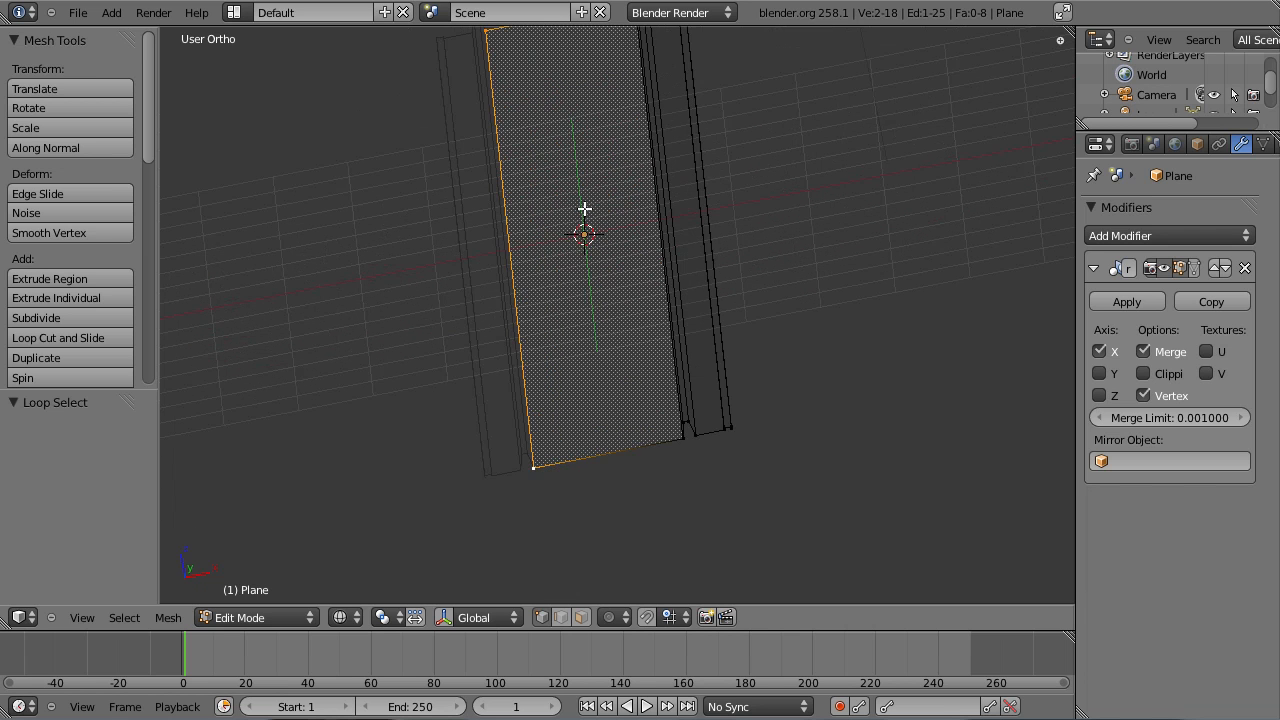
{"action": "key", "text": "KP_7"}
{"action": "scroll", "coordinate": [543, 423], "scroll_direction": "down", "scroll_amount": 6}
{"action": "middle_click_drag", "start_coordinate": [612, 266], "coordinate": [638, 405], "text": "shift"}
{"action": "middle_click_drag", "start_coordinate": [641, 231], "coordinate": [634, 376], "text": "shift"}
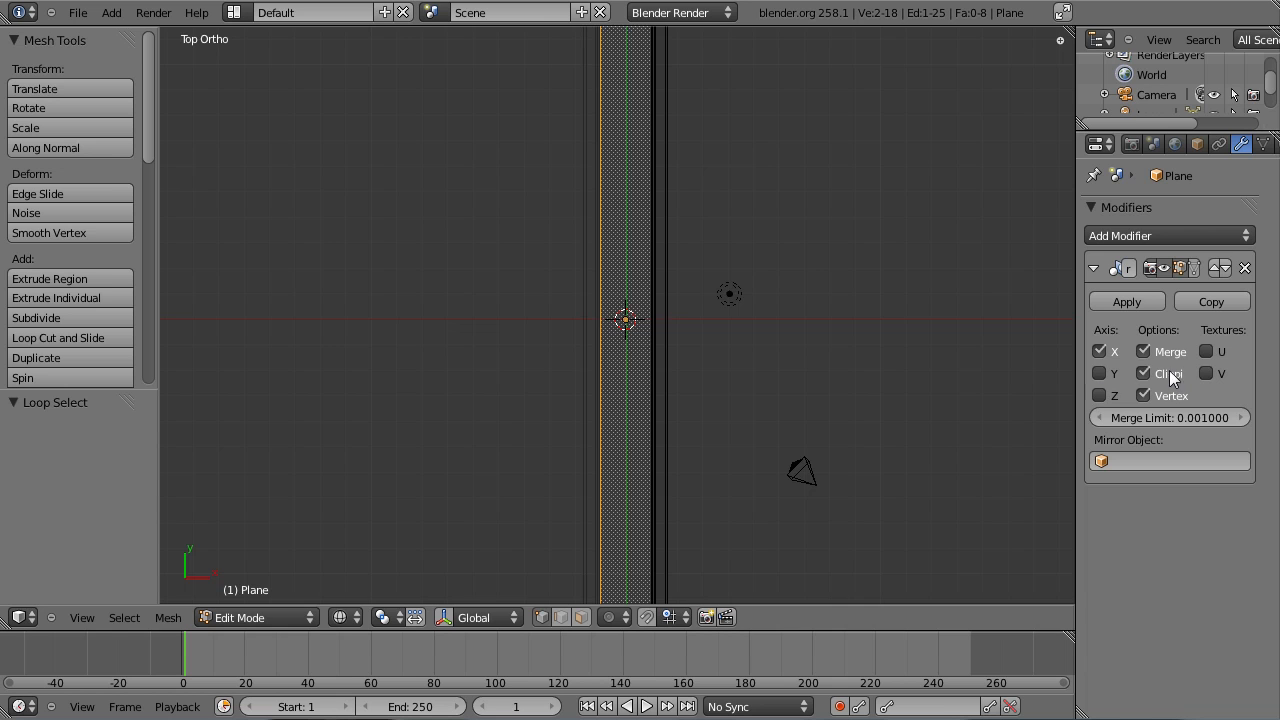
Step: Move the selected edge about 2.035 along X onto the mirror centre line and return to Object Mode
{"action": "scroll", "coordinate": [766, 340], "scroll_direction": "up", "scroll_amount": 5}
{"action": "key", "text": "g"}
{"action": "key", "text": "x"}
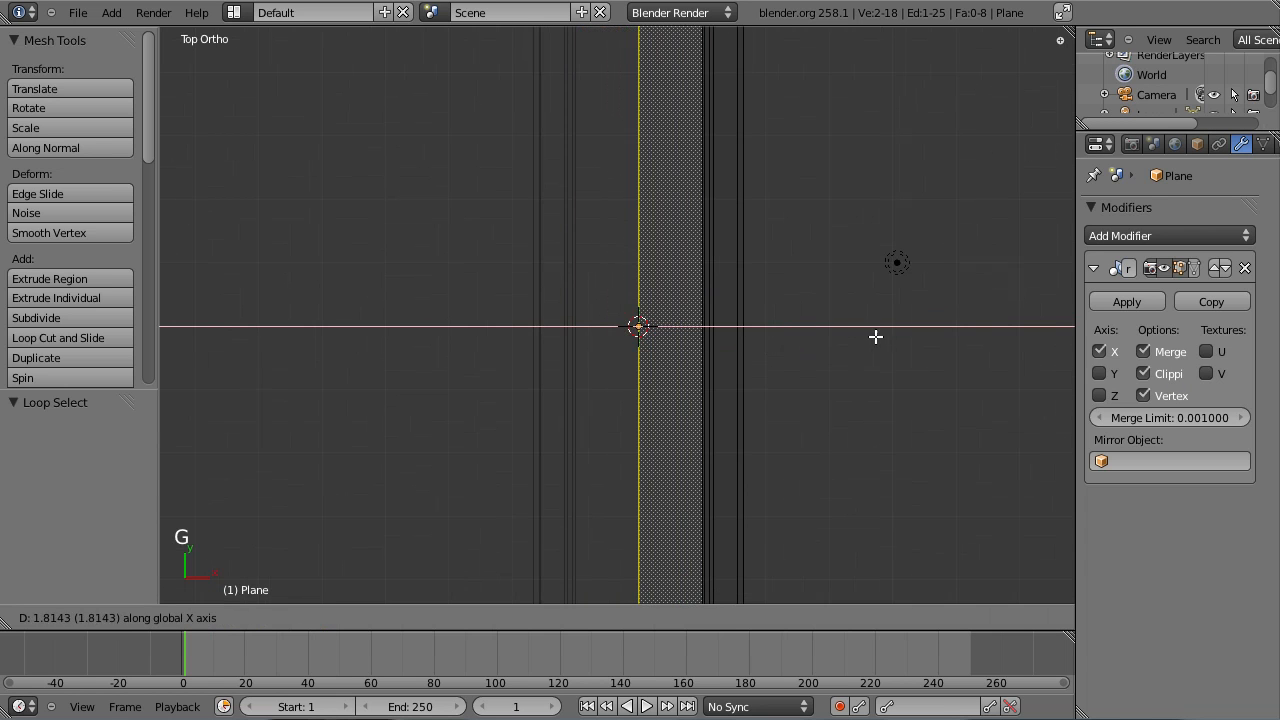
{"action": "left_click", "coordinate": [885, 338]}
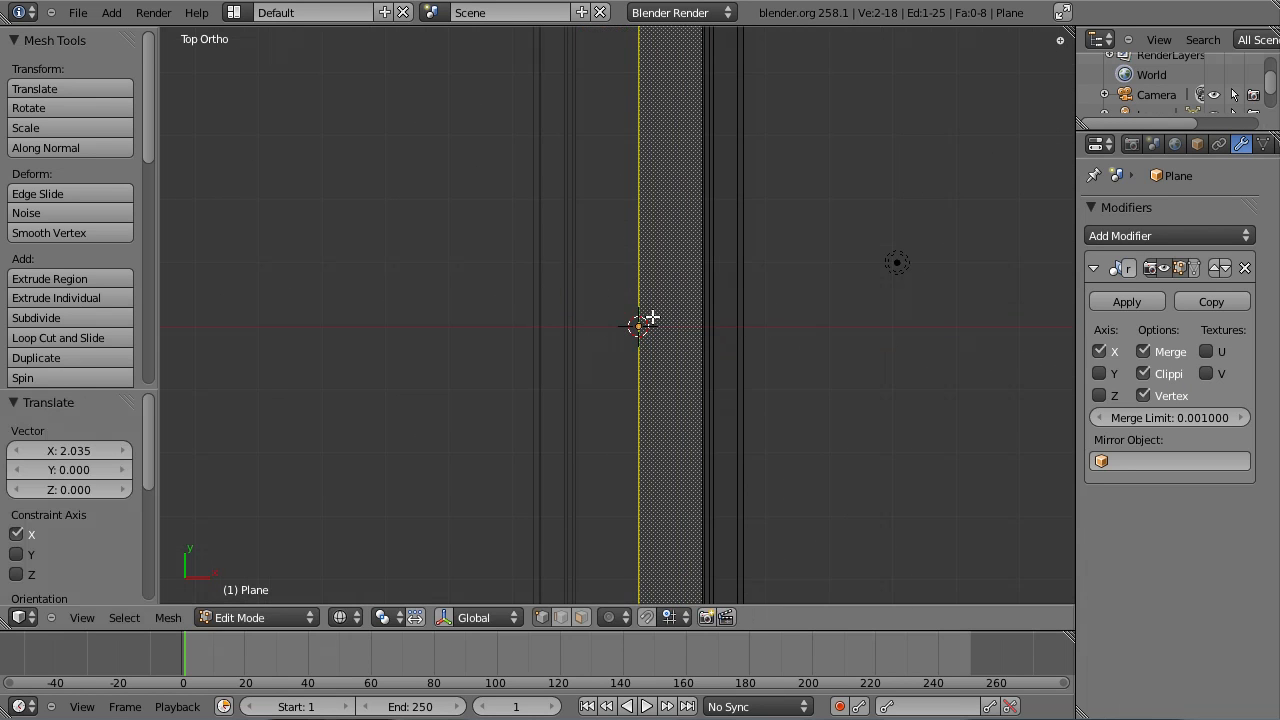
{"action": "scroll", "coordinate": [649, 383], "scroll_direction": "down", "scroll_amount": 5}
{"action": "middle_click_drag", "start_coordinate": [586, 349], "coordinate": [562, 247]}
{"action": "key", "text": "Tab"}
Step: Examine the mirrored deck, barriers and walkways up close in solid shading
{"action": "scroll", "coordinate": [647, 364], "scroll_direction": "down", "scroll_amount": 2}
{"action": "scroll", "coordinate": [655, 372], "scroll_direction": "up", "scroll_amount": 2}
{"action": "middle_click_drag", "start_coordinate": [669, 381], "coordinate": [662, 177], "text": "shift"}
{"action": "scroll", "coordinate": [654, 418], "scroll_direction": "up", "scroll_amount": 6}
{"action": "middle_click_drag", "start_coordinate": [649, 447], "coordinate": [775, 189], "text": "shift"}
{"action": "key", "text": "z"}
{"action": "scroll", "coordinate": [690, 215], "scroll_direction": "up", "scroll_amount": 2}
{"action": "mouse_move", "coordinate": [614, 240]}
{"action": "middle_mouse_down"}
{"action": "mouse_move", "coordinate": [560, 246]}
{"action": "mouse_move", "coordinate": [657, 286]}
{"action": "mouse_move", "coordinate": [580, 317]}
{"action": "middle_mouse_up"}
Step: Save the file as tutorial in the Trials folder
{"action": "key", "text": "ctrl+s"}
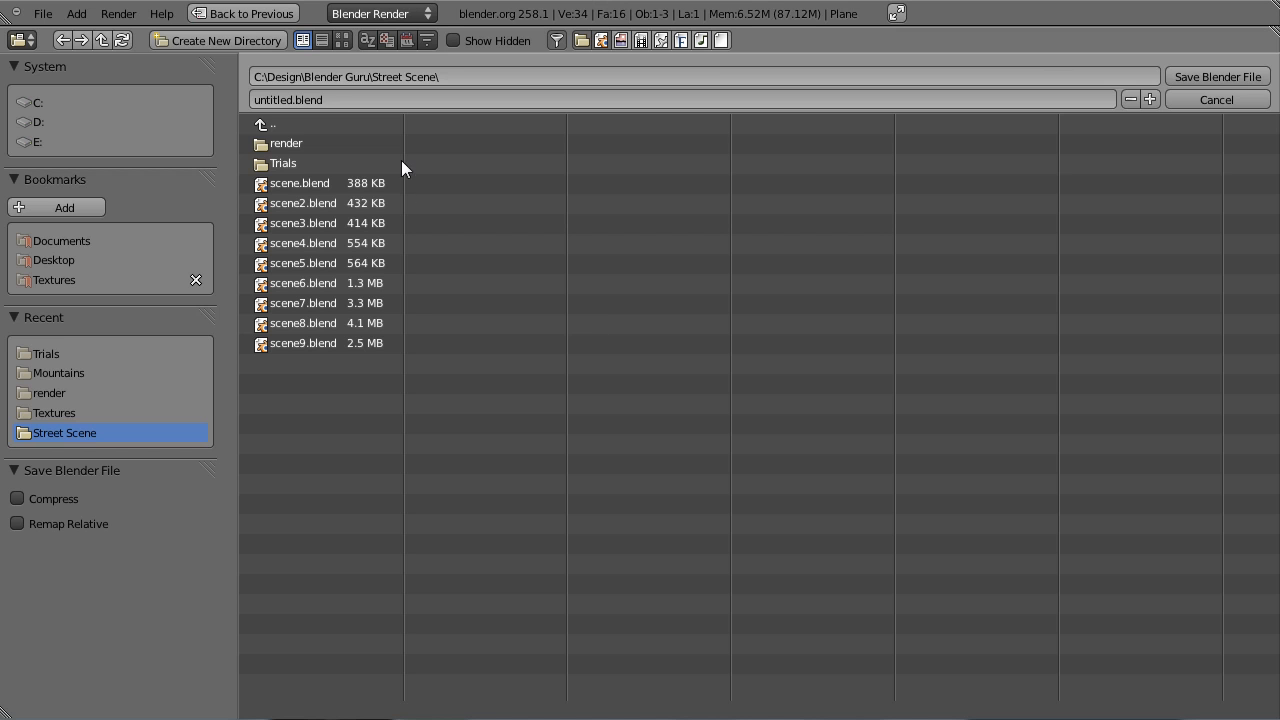
{"action": "left_click", "coordinate": [284, 163]}
{"action": "left_click", "coordinate": [330, 100]}
{"action": "type", "text": "tutorial"}
{"action": "key", "text": "Return"}
{"action": "key", "text": "Return"}
Step: Hide the tool shelf and save the file again
{"action": "key", "text": "t"}
{"action": "key", "text": "t"}
{"action": "scroll", "coordinate": [461, 307], "scroll_direction": "down", "scroll_amount": 5}
{"action": "key", "text": "ctrl+s"}
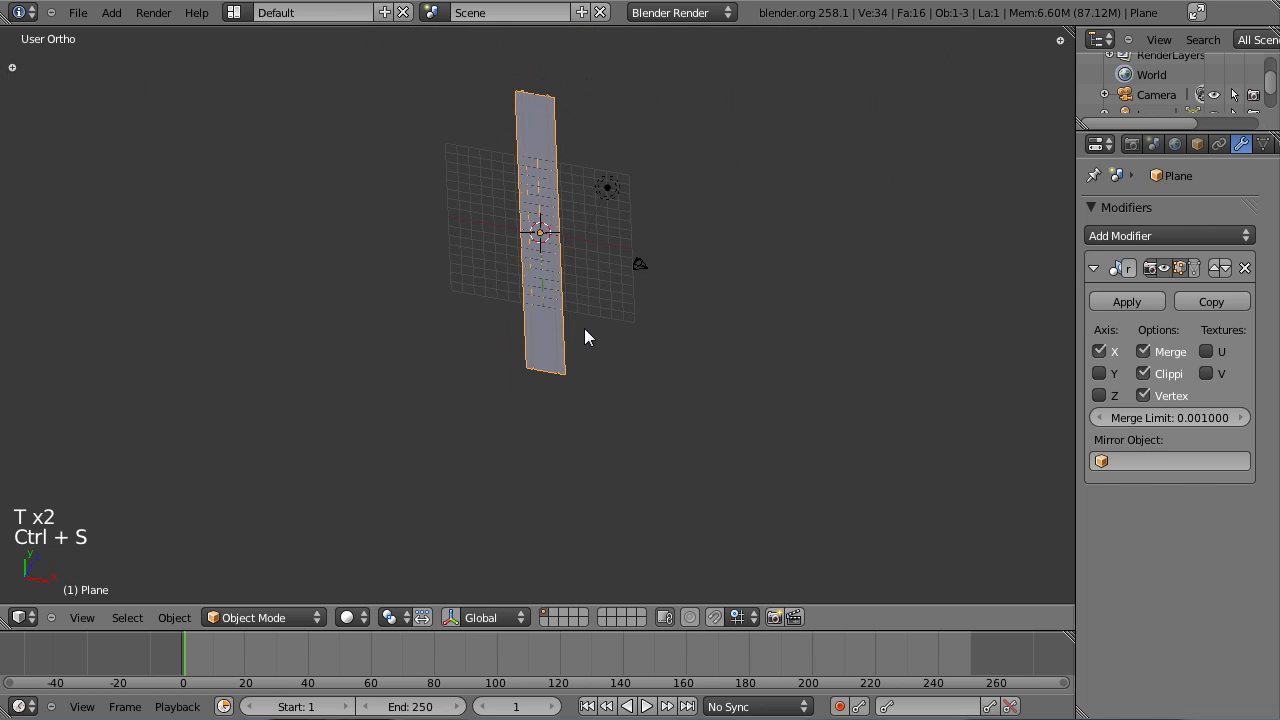
Step: Select the camera and align it to a front view looking straight along the bridge deck
{"action": "right_click", "coordinate": [635, 262]}
{"action": "key", "text": "KP_1"}
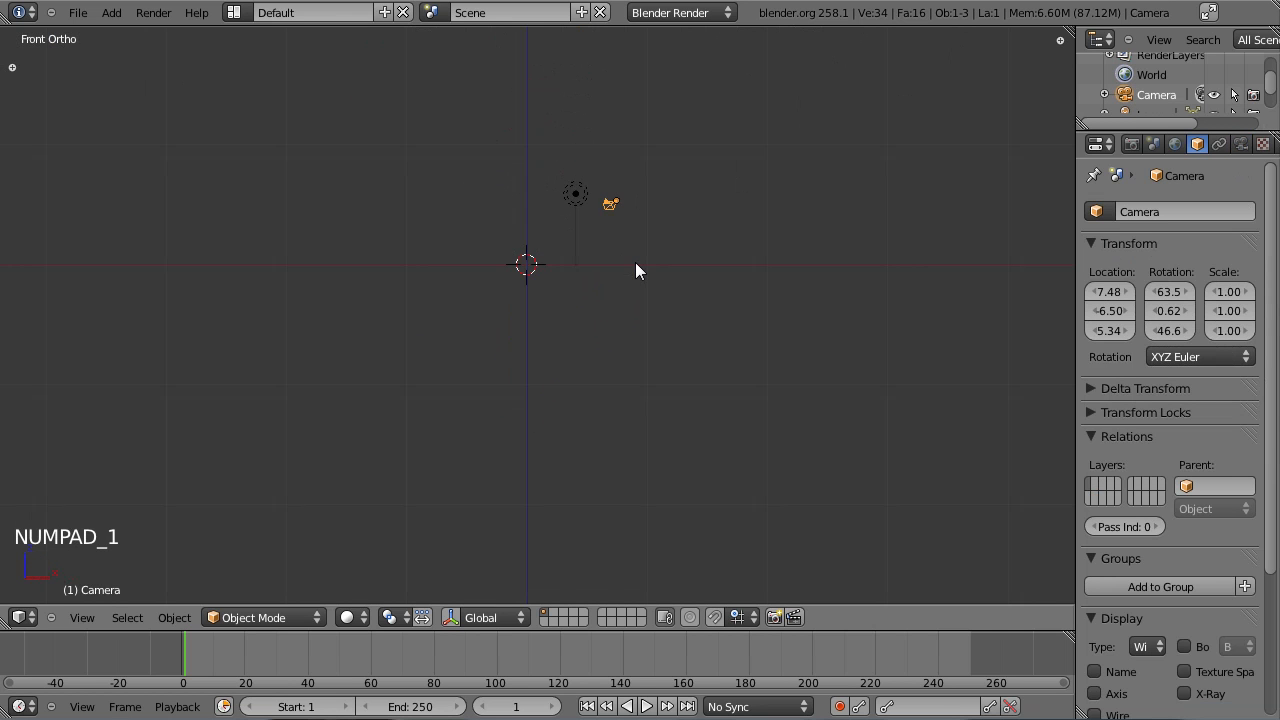
{"action": "key", "text": "z"}
{"action": "scroll", "coordinate": [611, 263], "scroll_direction": "up", "scroll_amount": 3}
{"action": "middle_click_drag", "start_coordinate": [585, 230], "coordinate": [632, 384], "text": "shift"}
{"action": "scroll", "coordinate": [665, 410], "scroll_direction": "up", "scroll_amount": 7}
{"action": "middle_click_drag", "start_coordinate": [707, 454], "coordinate": [586, 324], "text": "shift"}
{"action": "scroll", "coordinate": [586, 324], "scroll_direction": "up", "scroll_amount": 1}
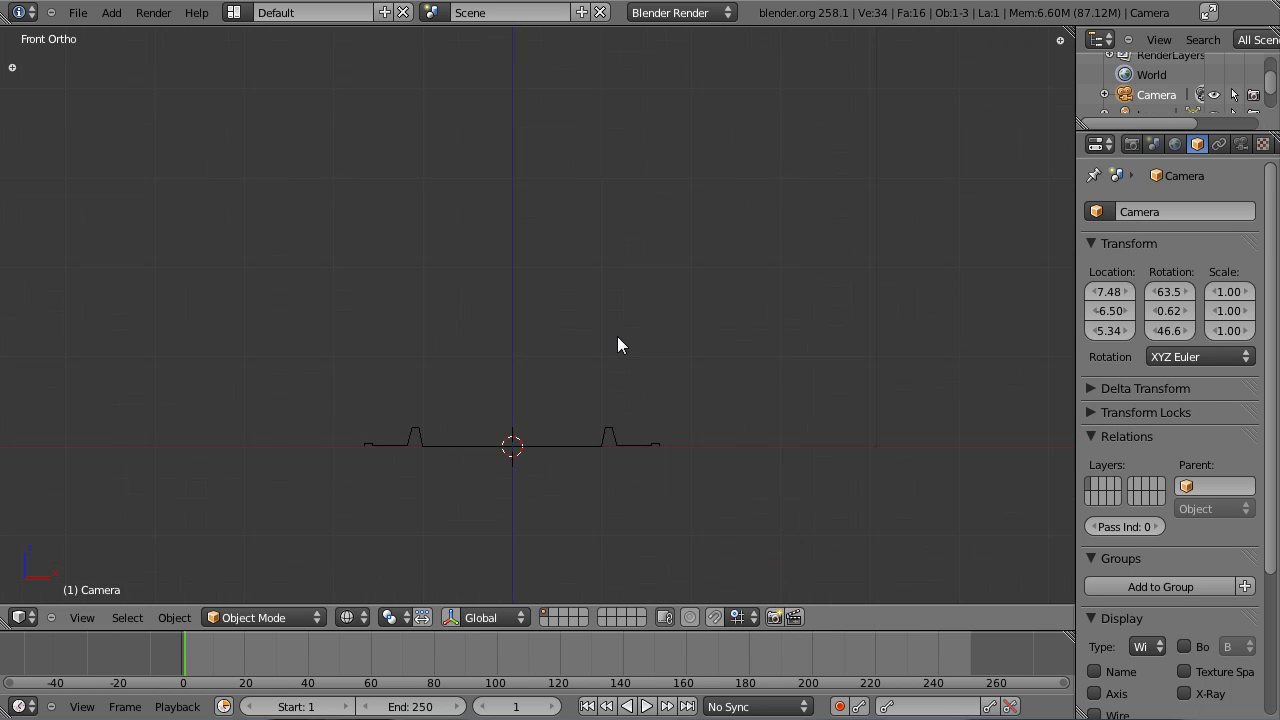
{"action": "key", "text": "ctrl+alt+KP_0"}
Step: Move the camera low over the deck to about X 0.27 and Z 0.35, and switch to solid shading
{"action": "left_click", "coordinate": [593, 379]}
{"action": "key", "text": "g"}
{"action": "left_click", "coordinate": [622, 373]}
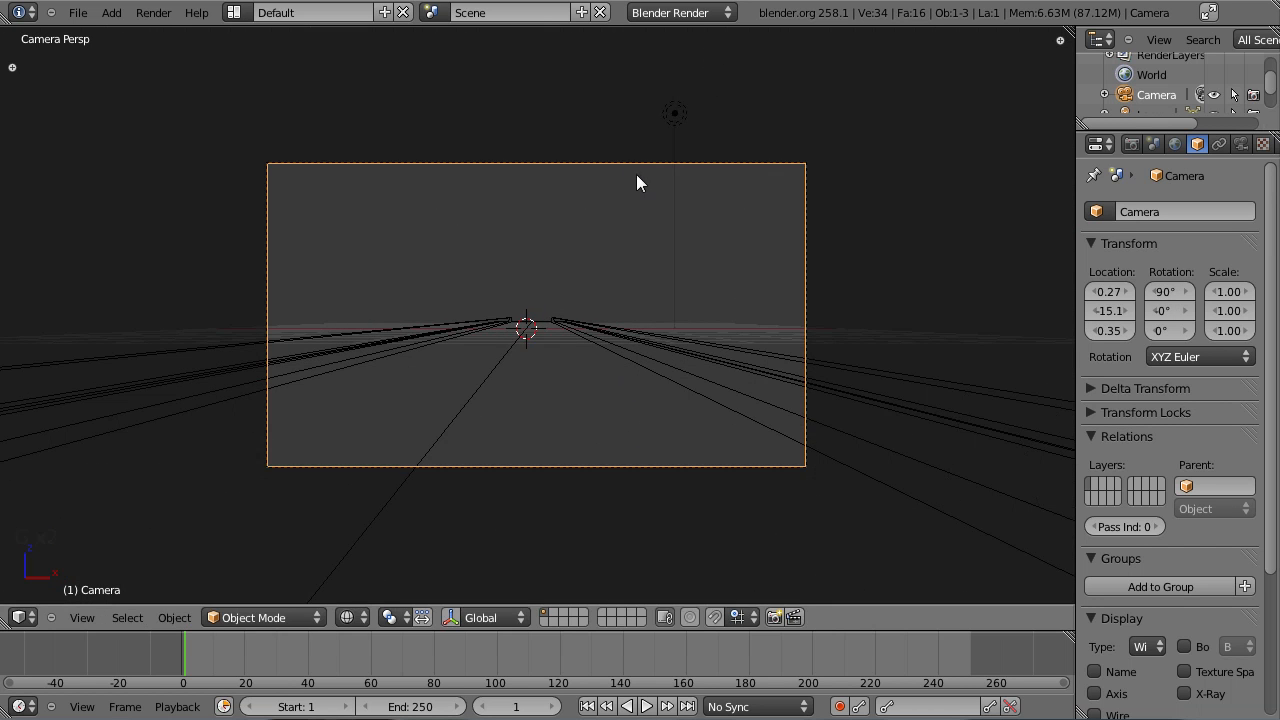
{"action": "key", "text": "z"}
{"action": "scroll", "coordinate": [641, 269], "scroll_direction": "up", "scroll_amount": 3}
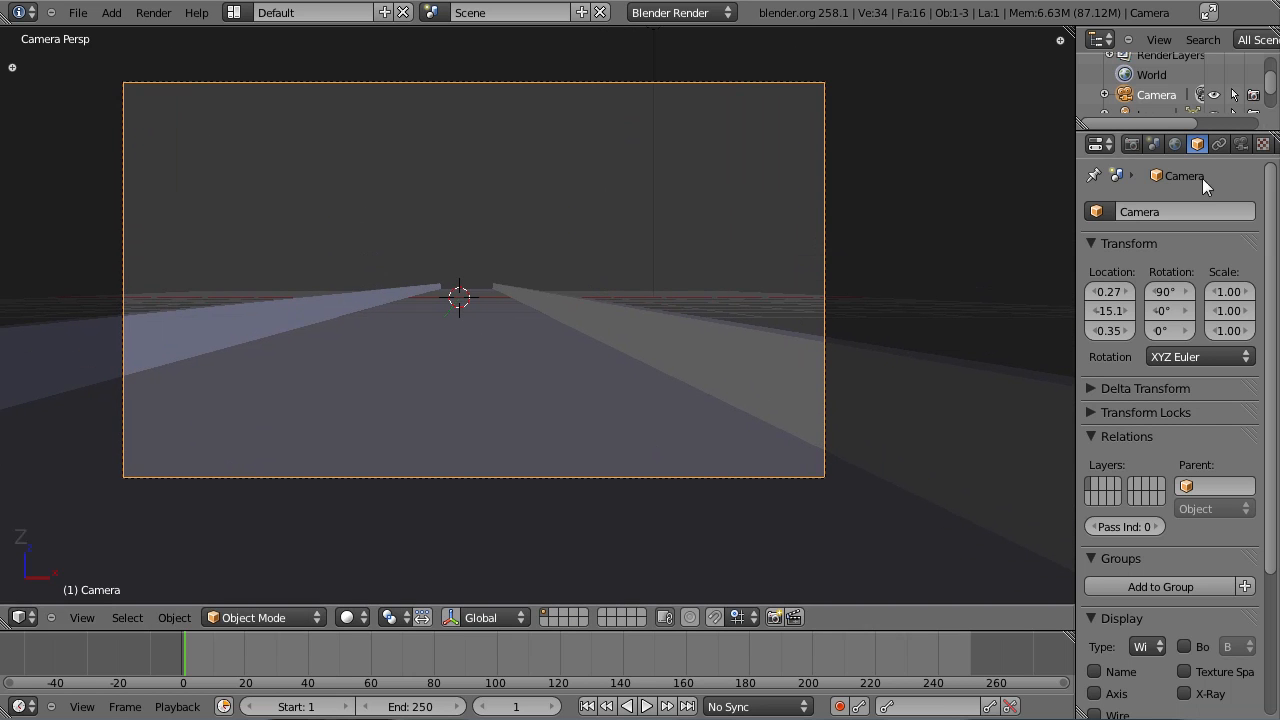
Step: Set the render resolution to 1000 by 1400 for a portrait frame
{"action": "left_click", "coordinate": [1132, 145]}
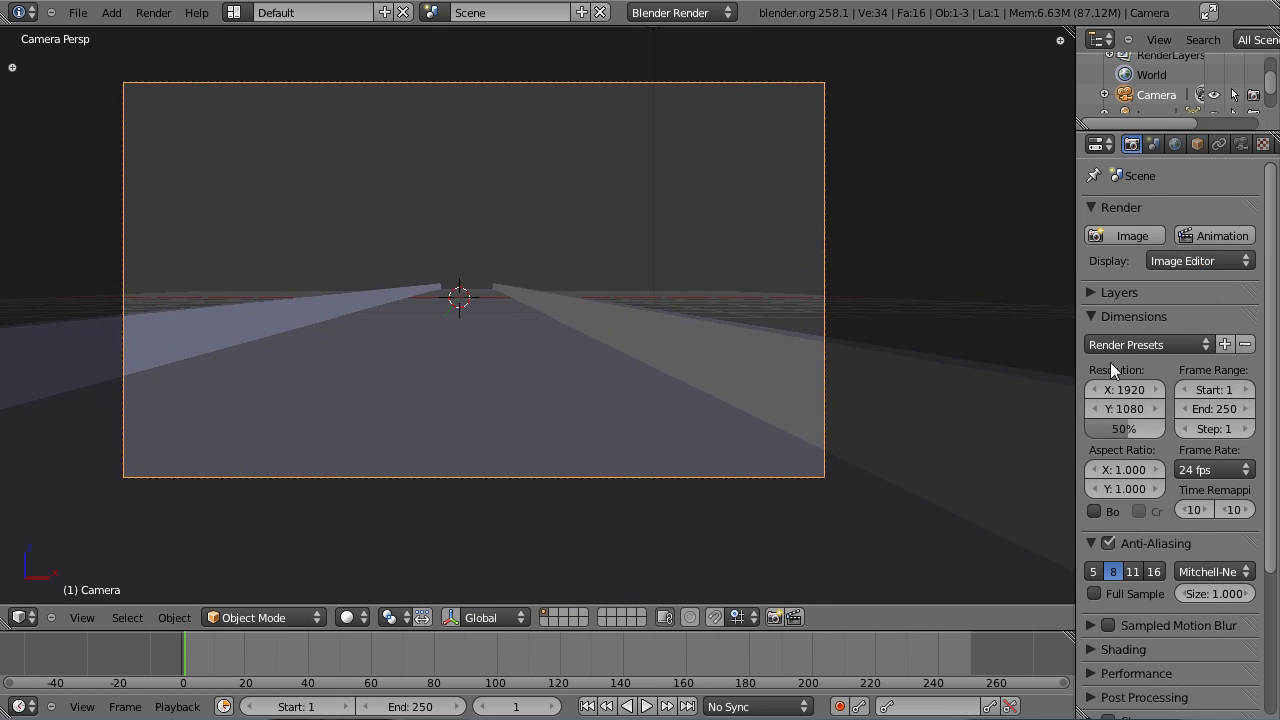
{"action": "left_click", "coordinate": [1133, 392]}
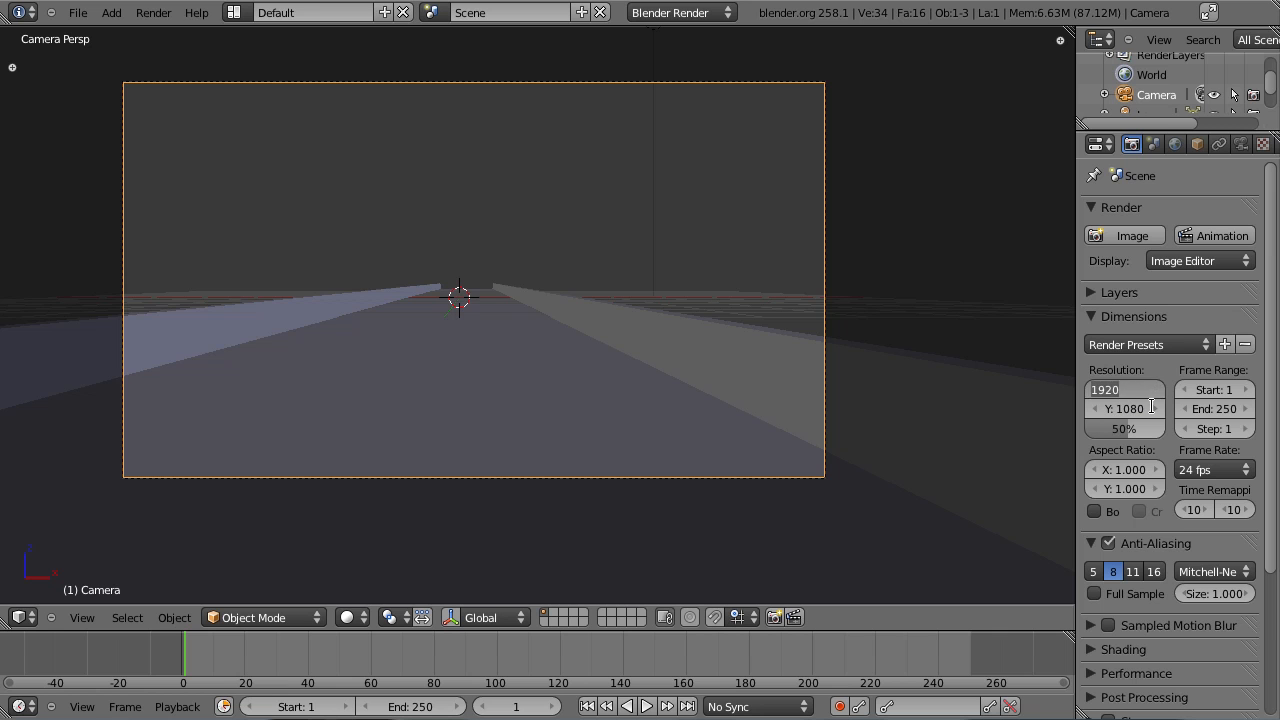
{"action": "type", "text": "1000"}
{"action": "key", "text": "Tab"}
{"action": "type", "text": "14"}
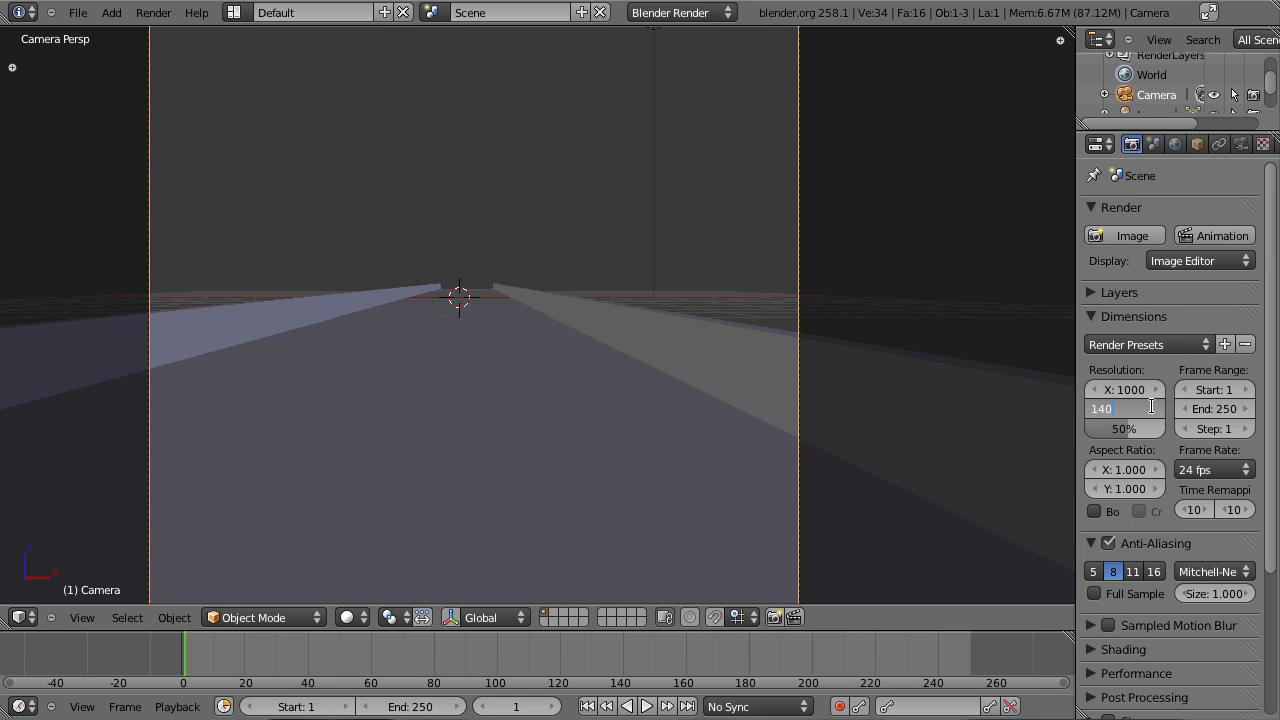
{"action": "type", "text": "00"}
{"action": "key", "text": "Return"}
{"action": "scroll", "coordinate": [823, 280], "scroll_direction": "down", "scroll_amount": 3}
{"action": "scroll", "coordinate": [697, 296], "scroll_direction": "up", "scroll_amount": 3}
{"action": "scroll", "coordinate": [686, 288], "scroll_direction": "down", "scroll_amount": 2}
{"action": "middle_click_drag", "start_coordinate": [687, 286], "coordinate": [713, 275], "text": "shift"}
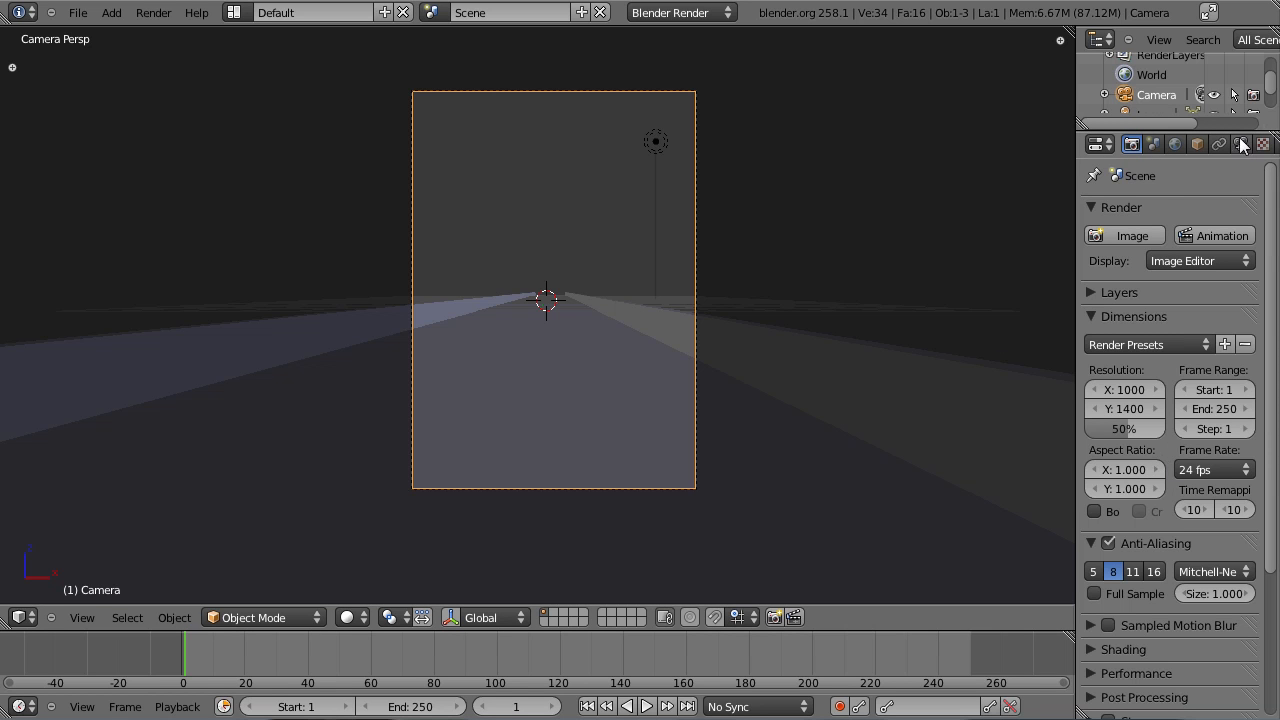
Step: Widen the properties area and enable the Thirds composition guide for the camera
{"action": "left_click_drag", "start_coordinate": [1083, 123], "coordinate": [1048, 95]}
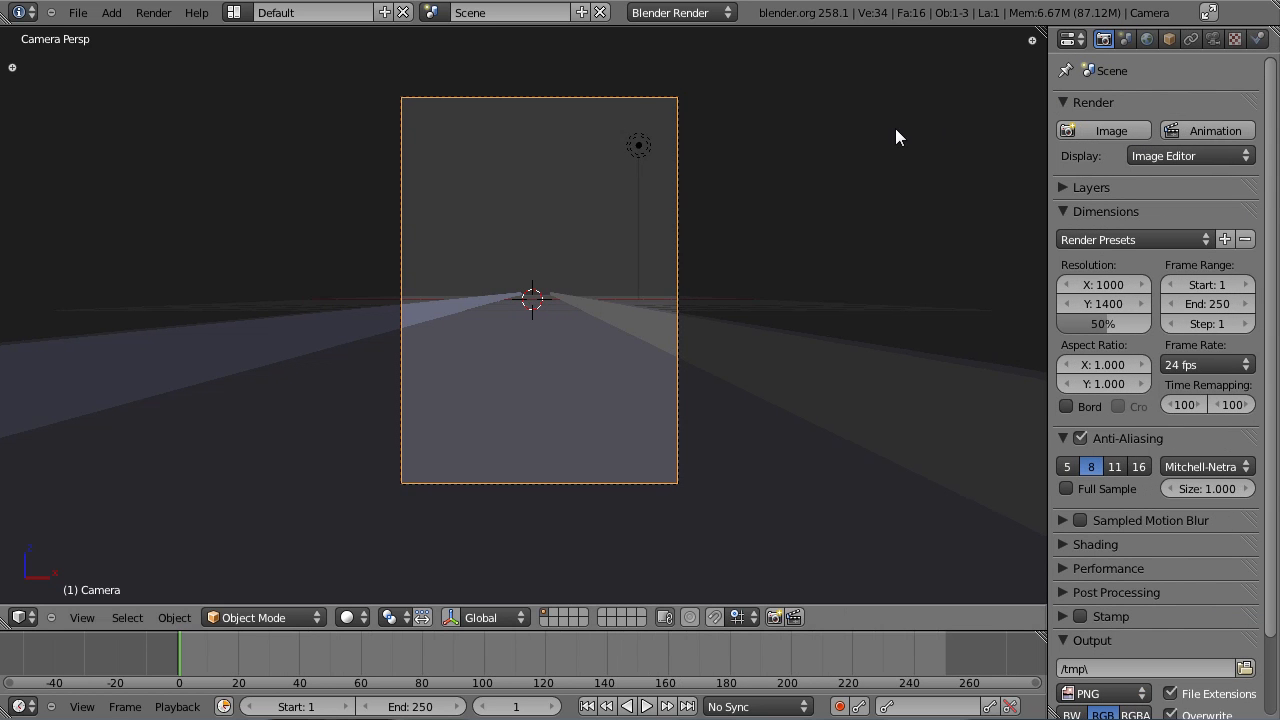
{"action": "left_click", "coordinate": [1212, 38]}
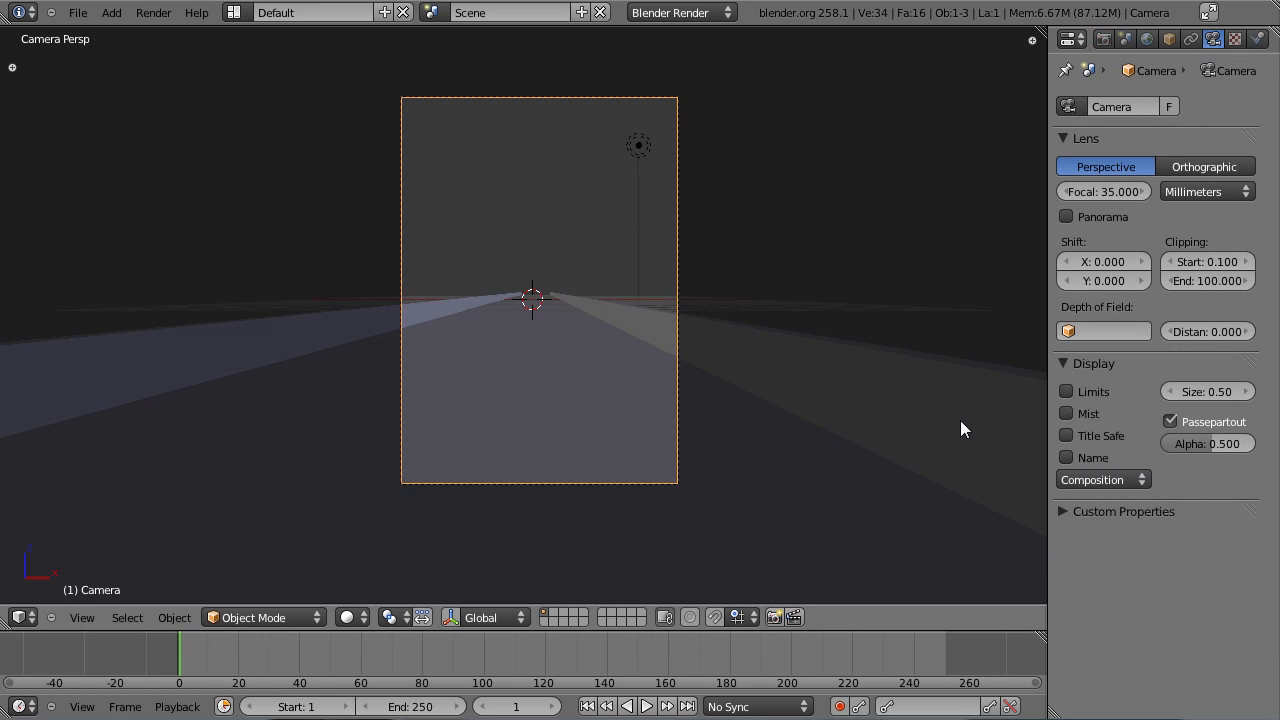
{"action": "left_click", "coordinate": [1118, 484]}
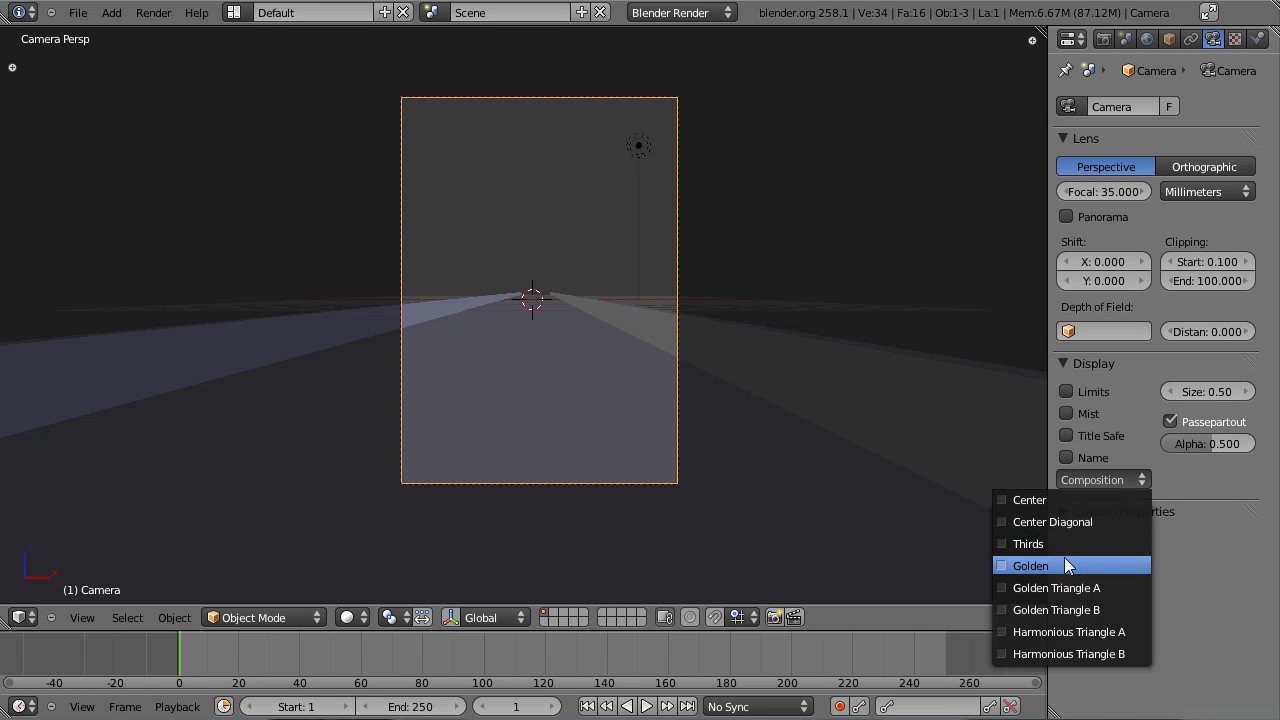
{"action": "left_click", "coordinate": [1040, 543]}
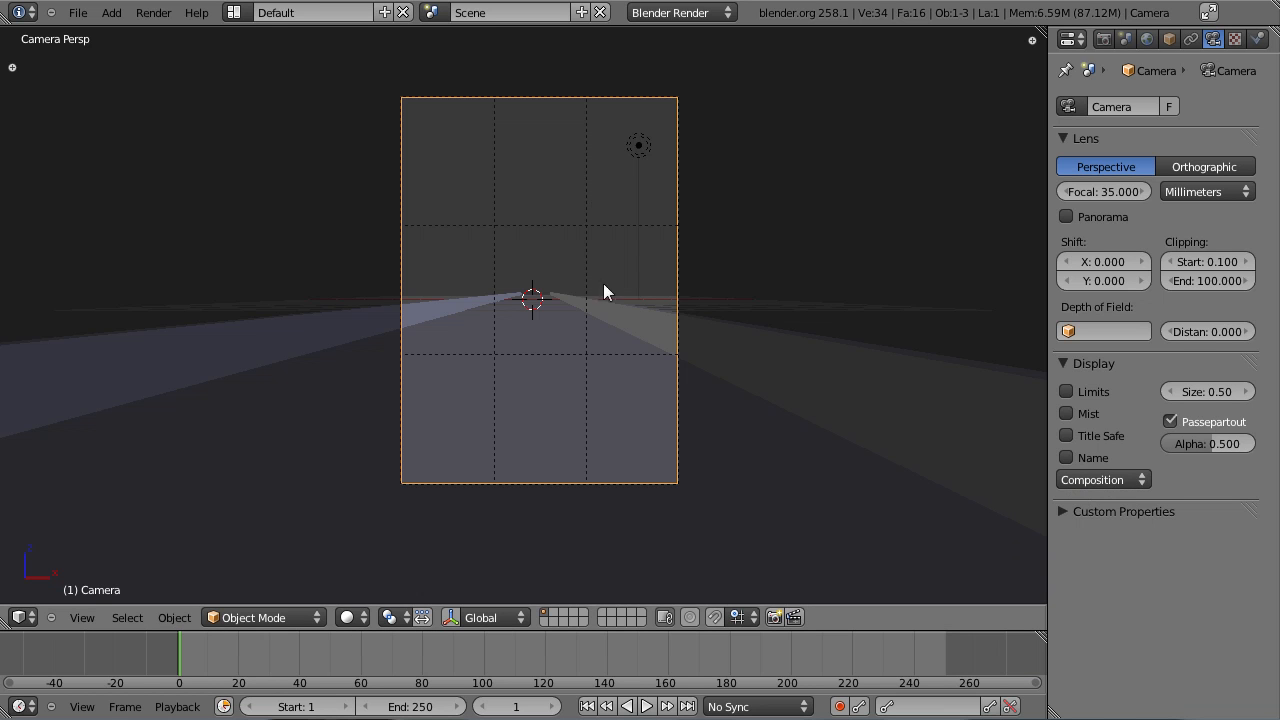
Step: Trackball-rotate the camera by about 7.39 and 5.61 to put the horizon on the lower thirds line
{"action": "scroll", "coordinate": [570, 220], "scroll_direction": "up", "scroll_amount": 4}
{"action": "scroll", "coordinate": [530, 150], "scroll_direction": "down", "scroll_amount": 4}
{"action": "scroll", "coordinate": [640, 385], "scroll_direction": "up", "scroll_amount": 2}
{"action": "key", "text": "r"}
{"action": "key", "text": "r"}
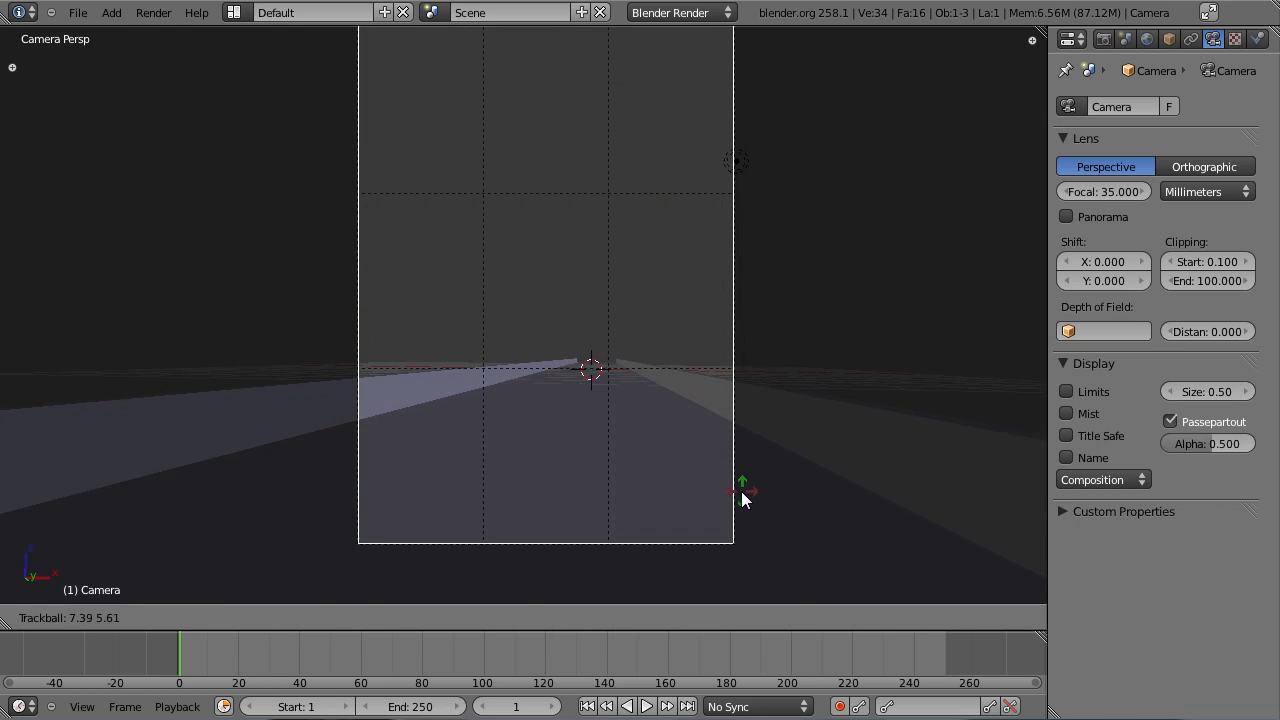
{"action": "left_click", "coordinate": [742, 500]}
{"action": "scroll", "coordinate": [783, 300], "scroll_direction": "down", "scroll_amount": 1}
{"action": "scroll", "coordinate": [782, 312], "scroll_direction": "up", "scroll_amount": 1}
{"action": "scroll", "coordinate": [700, 318], "scroll_direction": "down", "scroll_amount": 1}
{"action": "middle_click_drag", "start_coordinate": [734, 253], "coordinate": [702, 260], "text": "shift"}
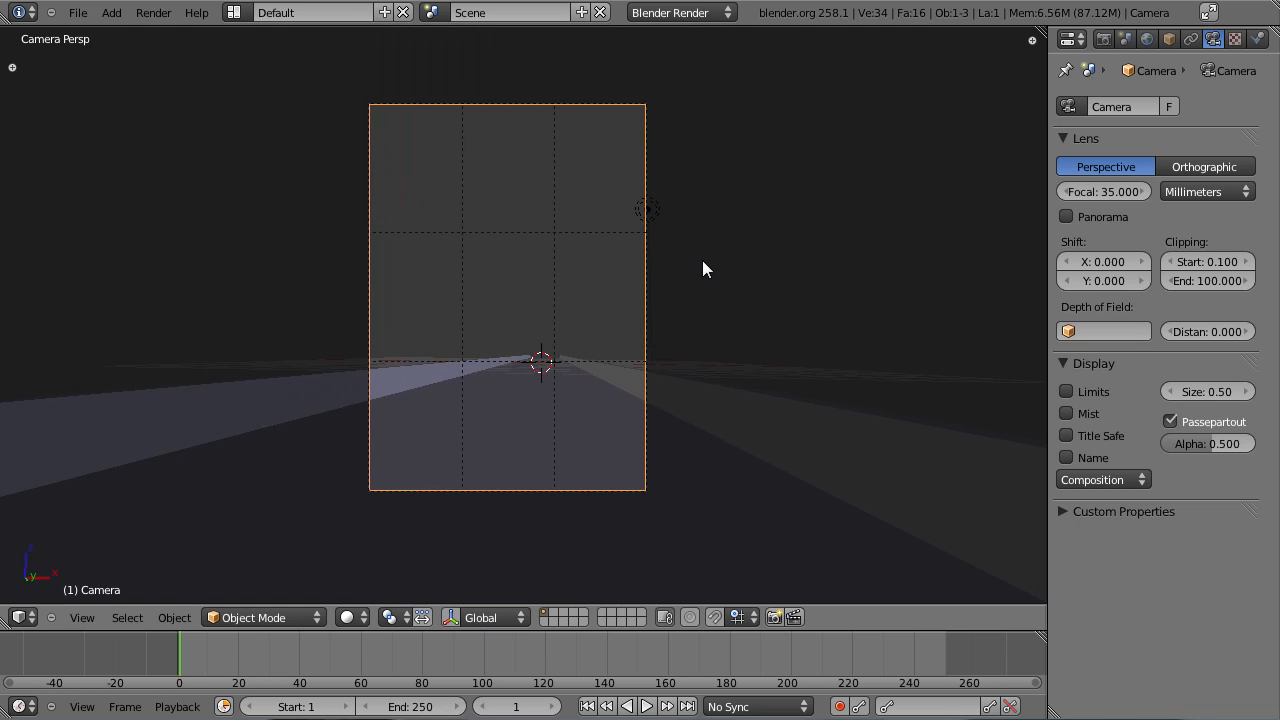
Step: Trackball-rotate the camera slightly further so the horizon sits just below the lower thirds line
{"action": "scroll", "coordinate": [685, 292], "scroll_direction": "up", "scroll_amount": 2}
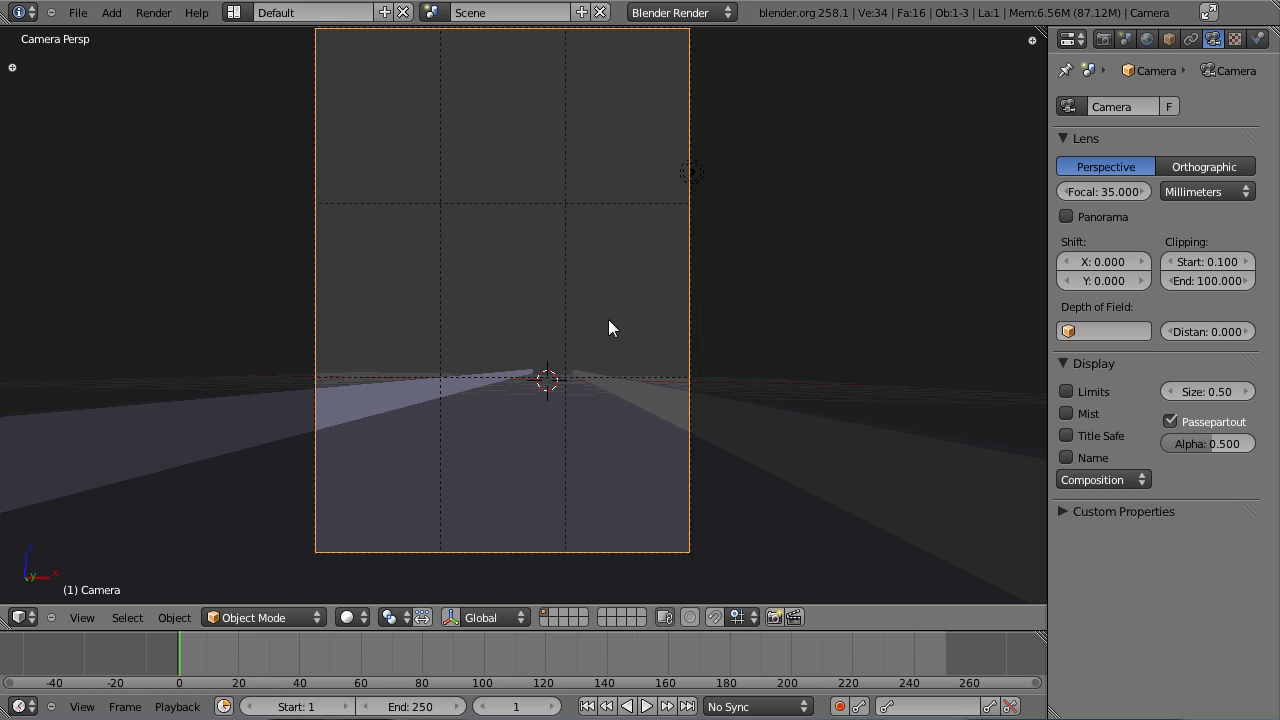
{"action": "key", "text": "r"}
{"action": "key", "text": "r"}
{"action": "left_click", "coordinate": [627, 349]}
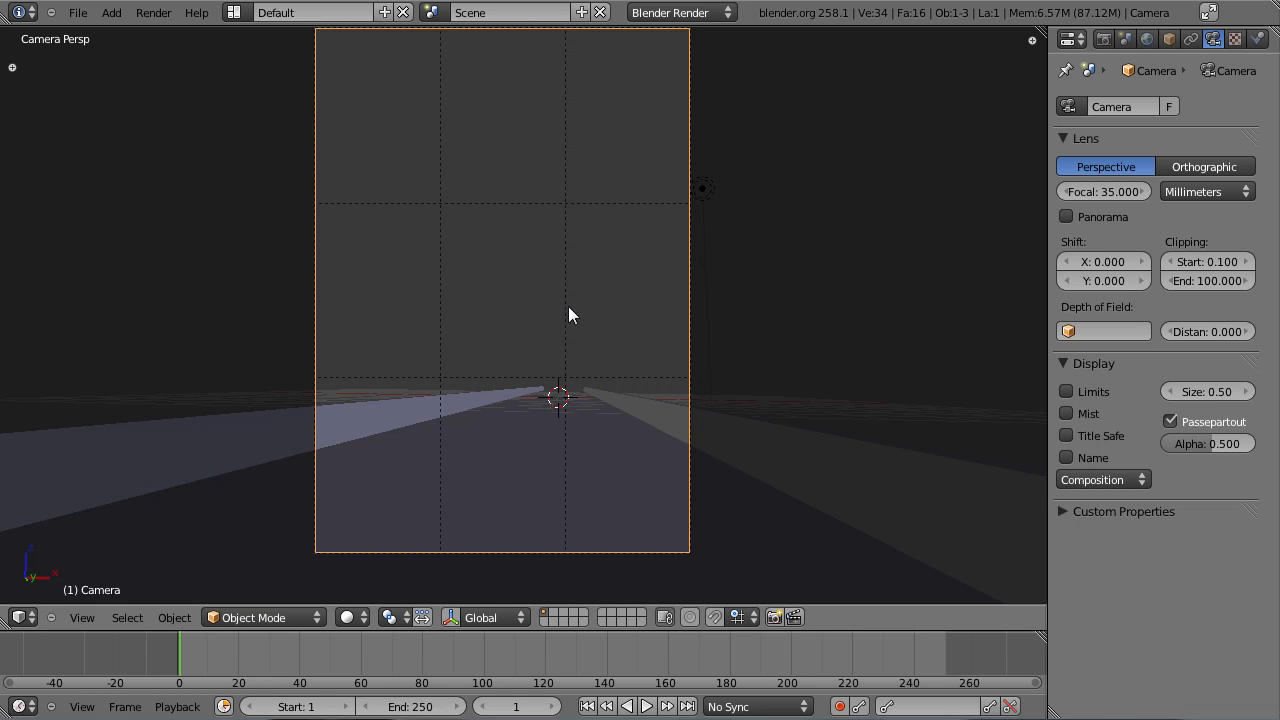
{"action": "middle_click_drag", "start_coordinate": [580, 350], "coordinate": [552, 253], "text": "shift"}
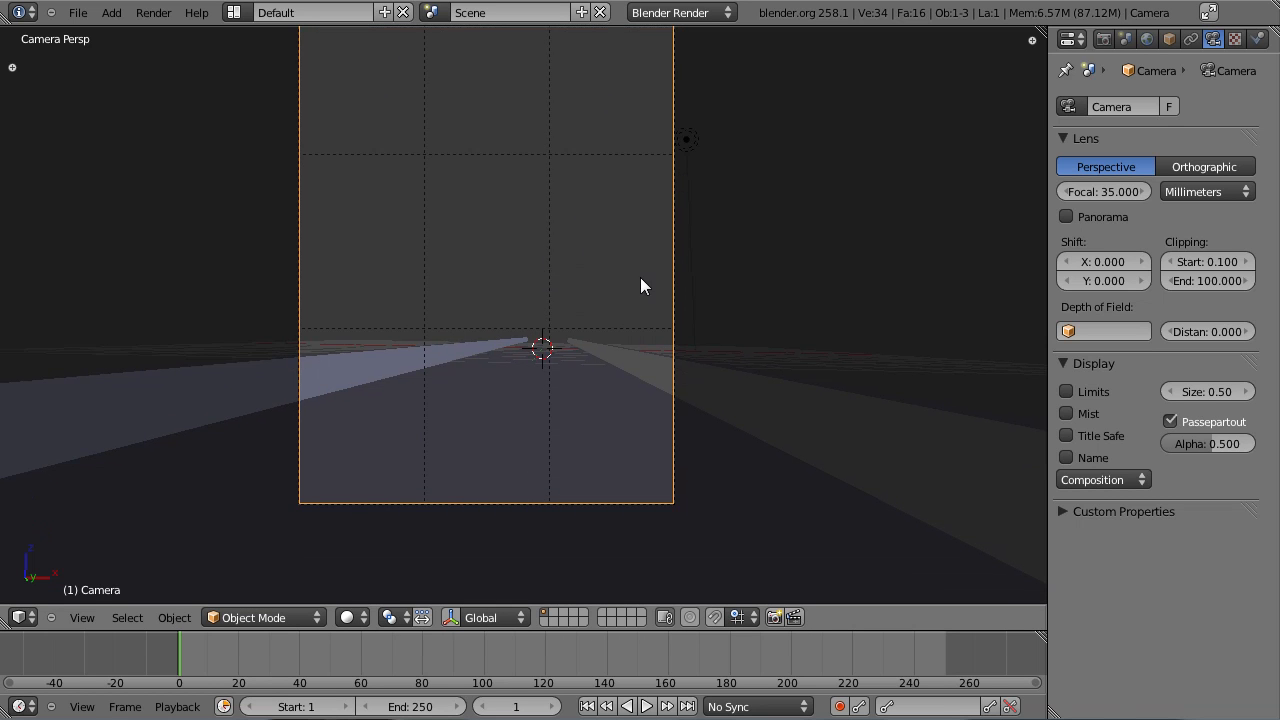
Step: Save the file with the camera setup and return to the camera view
{"action": "key", "text": "KP_7"}
{"action": "key", "text": "ctrl+s"}
{"action": "scroll", "coordinate": [628, 292], "scroll_direction": "up", "scroll_amount": 5}
{"action": "key", "text": "KP_0"}
Step: Open the road mesh for editing in a wireframe top view, framed on the deck's camera end
{"action": "right_click", "coordinate": [581, 397]}
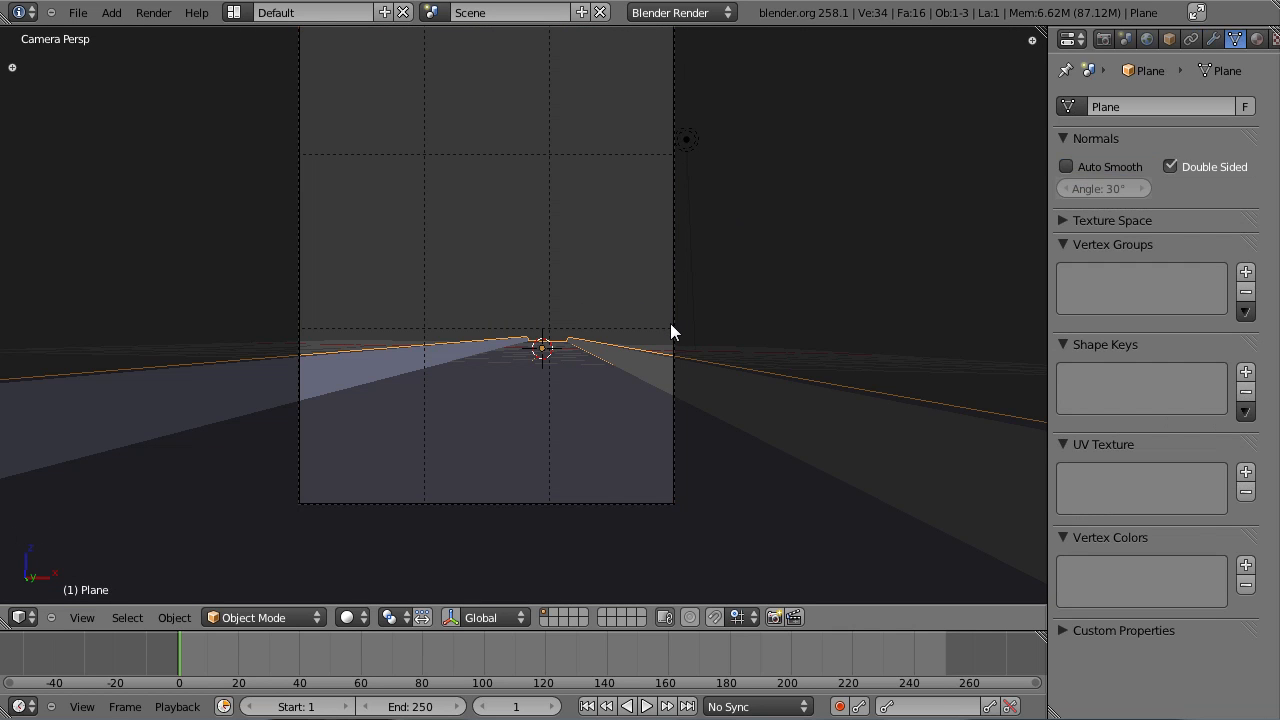
{"action": "key", "text": "KP_7"}
{"action": "key", "text": "Tab"}
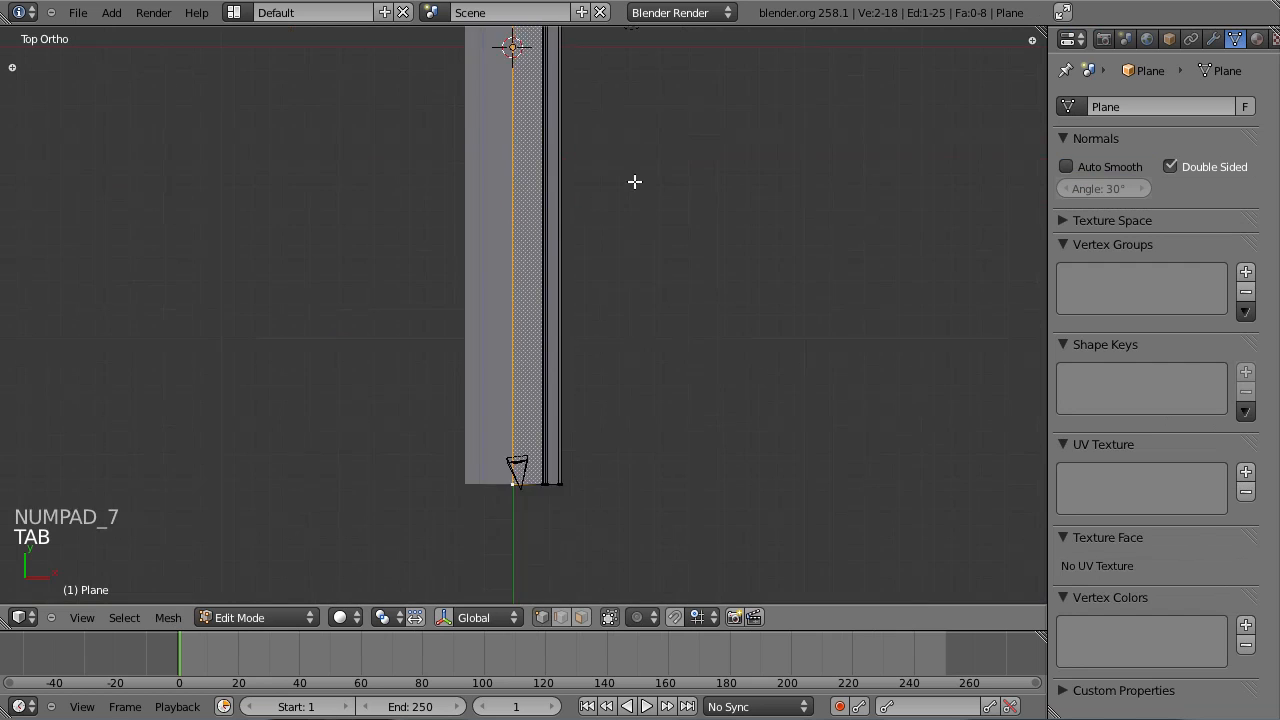
{"action": "middle_click_drag", "start_coordinate": [632, 238], "coordinate": [634, 120], "text": "shift"}
{"action": "scroll", "coordinate": [634, 120], "scroll_direction": "up", "scroll_amount": 2}
{"action": "key", "text": "z"}
{"action": "middle_click_drag", "start_coordinate": [686, 340], "coordinate": [672, 214], "text": "shift"}
{"action": "scroll", "coordinate": [652, 250], "scroll_direction": "up", "scroll_amount": 2}
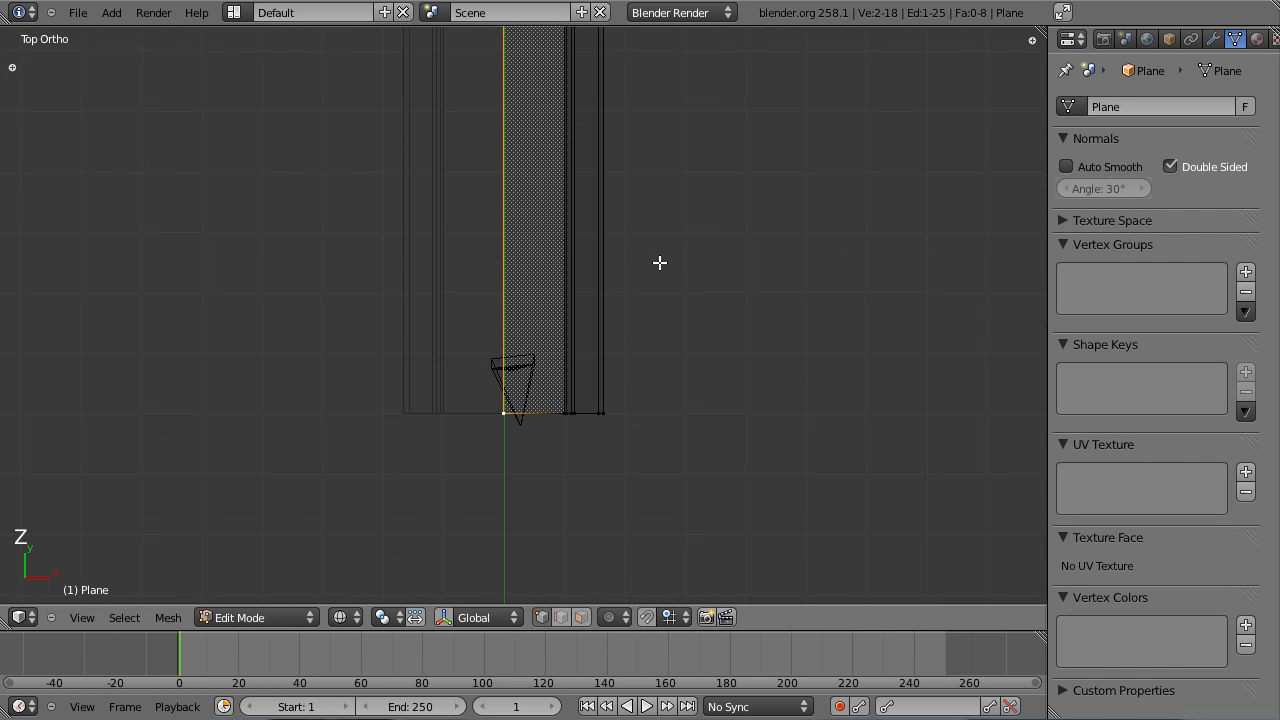
{"action": "scroll", "coordinate": [677, 414], "scroll_direction": "up", "scroll_amount": 3}
{"action": "middle_click_drag", "start_coordinate": [677, 414], "coordinate": [651, 297], "text": "shift"}
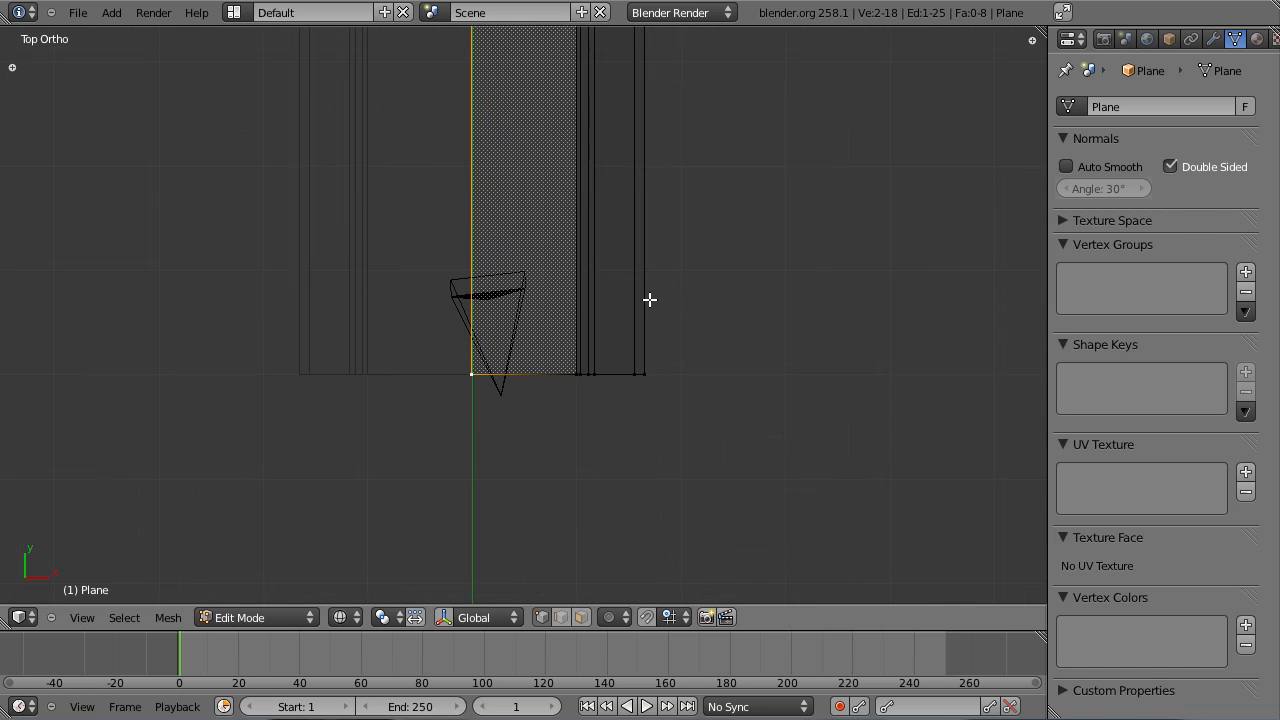
Step: Box-select the barrier and walkway vertices in front view and separate them from the road into their own object
{"action": "key", "text": "KP_1"}
{"action": "middle_click_drag", "start_coordinate": [685, 575], "coordinate": [580, 266], "text": "shift"}
{"action": "scroll", "coordinate": [580, 266], "scroll_direction": "up", "scroll_amount": 2}
{"action": "key", "text": "a"}
{"action": "key", "text": "a"}
{"action": "key", "text": "b"}
{"action": "left_click_drag", "start_coordinate": [437, 131], "coordinate": [585, 270]}
{"action": "scroll", "coordinate": [610, 245], "scroll_direction": "up", "scroll_amount": 3}
{"action": "middle_click_drag", "start_coordinate": [626, 250], "coordinate": [634, 329], "text": "shift"}
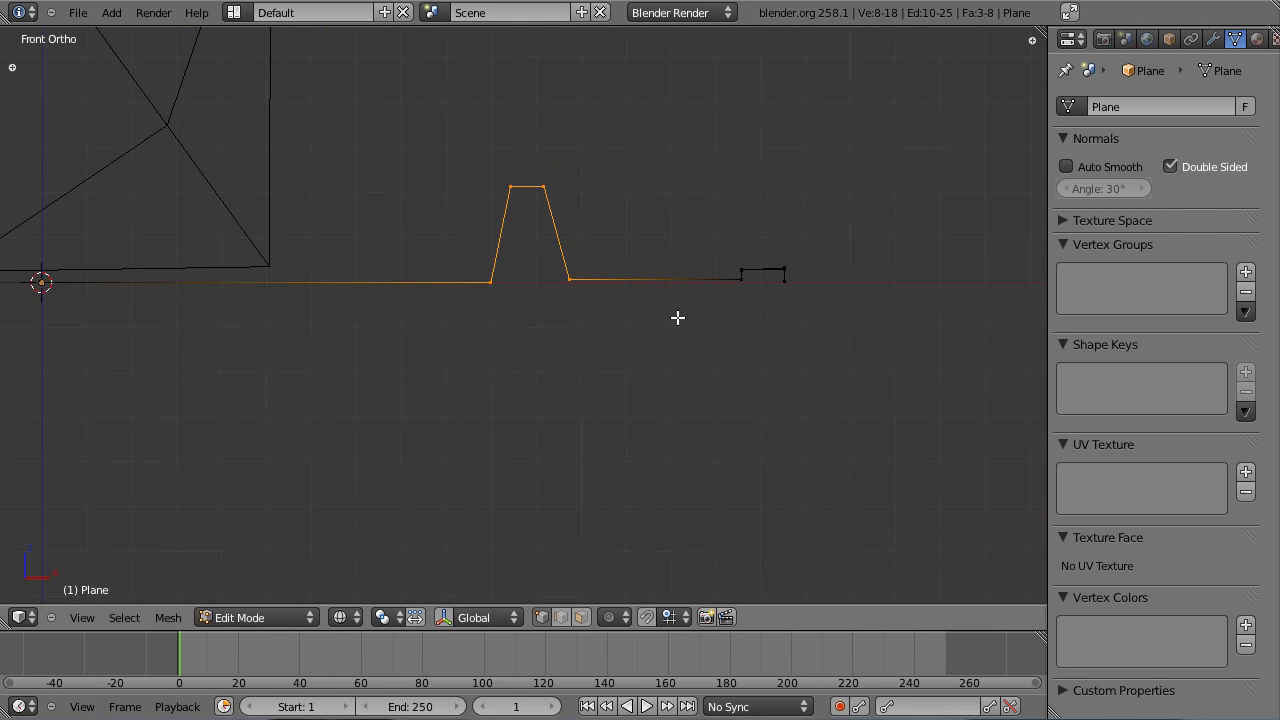
{"action": "key", "text": "b"}
{"action": "left_click_drag", "start_coordinate": [663, 238], "coordinate": [856, 334]}
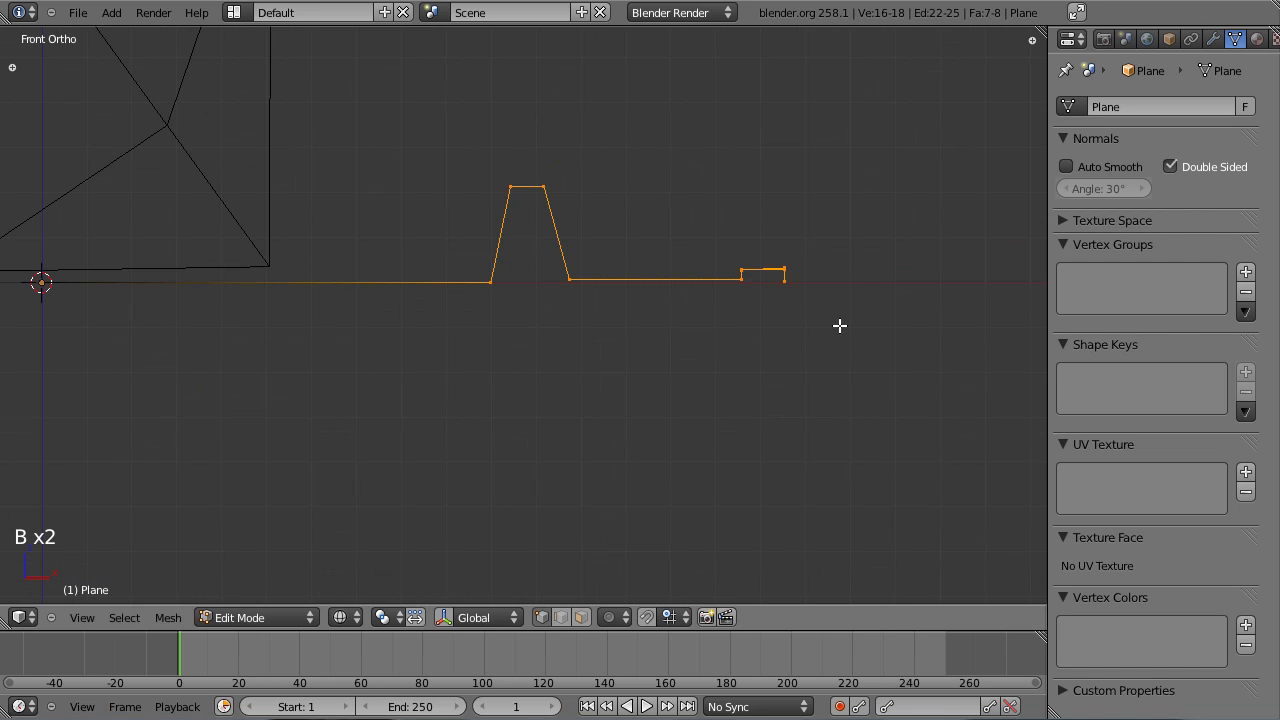
{"action": "key", "text": "p"}
{"action": "left_click", "coordinate": [838, 326]}
{"action": "scroll", "coordinate": [700, 347], "scroll_direction": "down", "scroll_amount": 2}
{"action": "key", "text": "Tab"}
Step: Separate the walkway and its raised outer edge from the barriers into another object
{"action": "right_click", "coordinate": [578, 281]}
{"action": "scroll", "coordinate": [578, 281], "scroll_direction": "down", "scroll_amount": 4}
{"action": "middle_click_drag", "start_coordinate": [568, 291], "coordinate": [564, 331]}
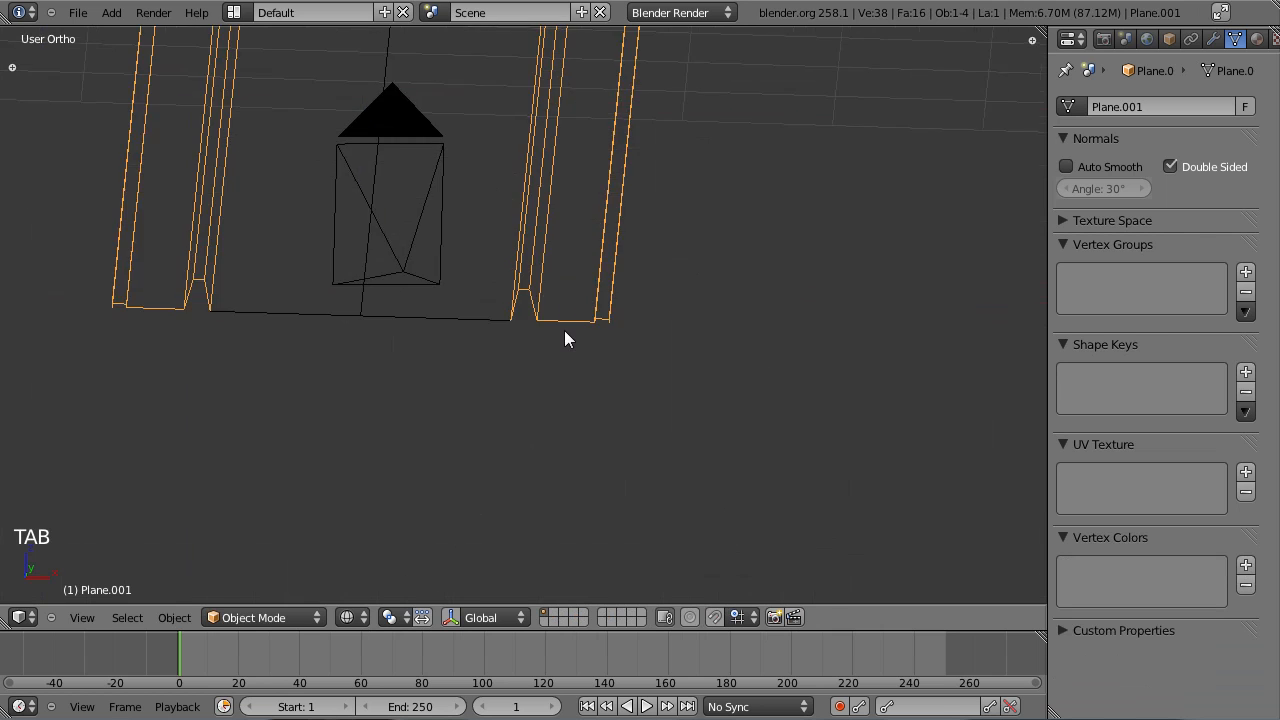
{"action": "scroll", "coordinate": [564, 334], "scroll_direction": "down", "scroll_amount": 1}
{"action": "scroll", "coordinate": [564, 338], "scroll_direction": "up", "scroll_amount": 3}
{"action": "key", "text": "Tab"}
{"action": "key", "text": "KP_1"}
{"action": "key", "text": "a"}
{"action": "key", "text": "a"}
{"action": "key", "text": "b"}
{"action": "left_click_drag", "start_coordinate": [545, 225], "coordinate": [745, 292]}
{"action": "scroll", "coordinate": [889, 349], "scroll_direction": "up", "scroll_amount": 2}
{"action": "key", "text": "p"}
{"action": "left_click", "coordinate": [726, 383]}
{"action": "key", "text": "Tab"}
{"action": "scroll", "coordinate": [705, 370], "scroll_direction": "down", "scroll_amount": 6}
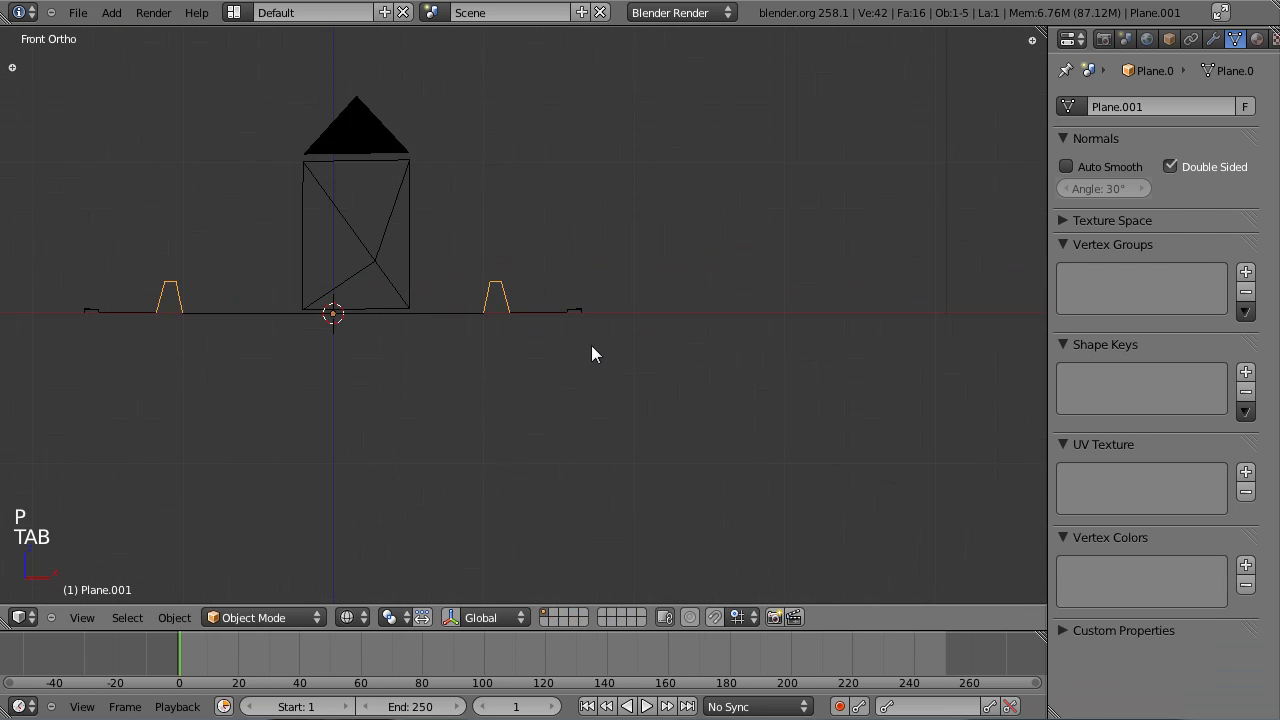
Step: Select the walkways, barriers and road in turn to check how the mesh is divided
{"action": "right_click", "coordinate": [531, 313]}
{"action": "middle_click_drag", "start_coordinate": [545, 262], "coordinate": [519, 281]}
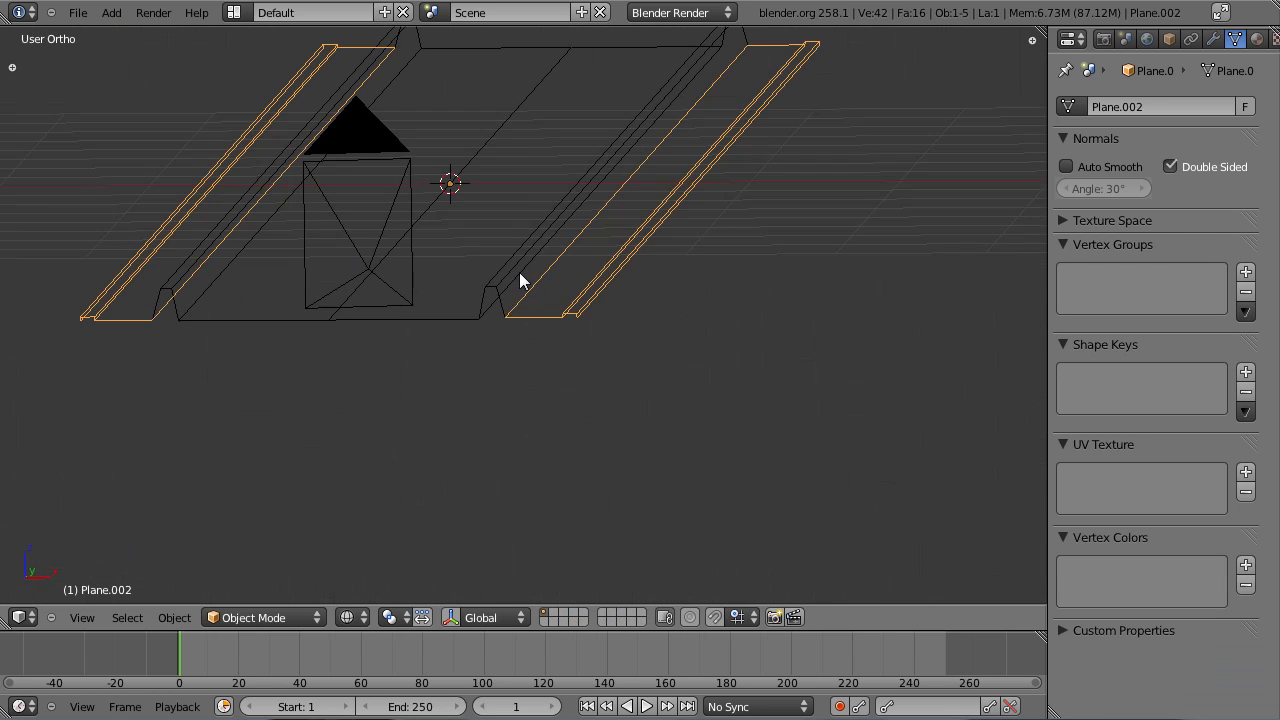
{"action": "right_click", "coordinate": [464, 311]}
{"action": "right_click", "coordinate": [505, 309]}
{"action": "right_click", "coordinate": [512, 310]}
{"action": "right_click", "coordinate": [519, 293]}
{"action": "right_click", "coordinate": [474, 311]}
{"action": "right_click", "coordinate": [591, 309]}
Step: Edit the walkway object in front view and scale its box-selected profile vertices along Z
{"action": "key", "text": "KP_1"}
{"action": "scroll", "coordinate": [591, 309], "scroll_direction": "up", "scroll_amount": 6}
{"action": "key", "text": "Tab"}
{"action": "scroll", "coordinate": [591, 309], "scroll_direction": "up", "scroll_amount": 3}
{"action": "key", "text": "a"}
{"action": "key", "text": "a"}
{"action": "key", "text": "a"}
{"action": "key", "text": "a"}
{"action": "key", "text": "b"}
{"action": "left_click_drag", "start_coordinate": [683, 237], "coordinate": [940, 287]}
{"action": "key", "text": "s"}
{"action": "key", "text": "z"}
{"action": "left_click", "coordinate": [940, 286]}
Step: Nudge the box-selected walkway profile vertices slightly in front view and save over tutorial.blend
{"action": "key", "text": "a"}
{"action": "key", "text": "a"}
{"action": "scroll", "coordinate": [851, 366], "scroll_direction": "down", "scroll_amount": 2}
{"action": "scroll", "coordinate": [814, 366], "scroll_direction": "up", "scroll_amount": 1}
{"action": "key", "text": "Tab"}
{"action": "key", "text": "Tab"}
{"action": "key", "text": "a"}
{"action": "key", "text": "a"}
{"action": "key", "text": "a"}
{"action": "key", "text": "b"}
{"action": "left_click_drag", "start_coordinate": [732, 261], "coordinate": [778, 287]}
{"action": "key", "text": "g"}
{"action": "left_click", "coordinate": [782, 287]}
{"action": "scroll", "coordinate": [770, 300], "scroll_direction": "down", "scroll_amount": 3}
{"action": "key", "text": "Tab"}
{"action": "scroll", "coordinate": [608, 319], "scroll_direction": "left", "scroll_amount": 6, "text": "ctrl"}
{"action": "key", "text": "ctrl+s"}
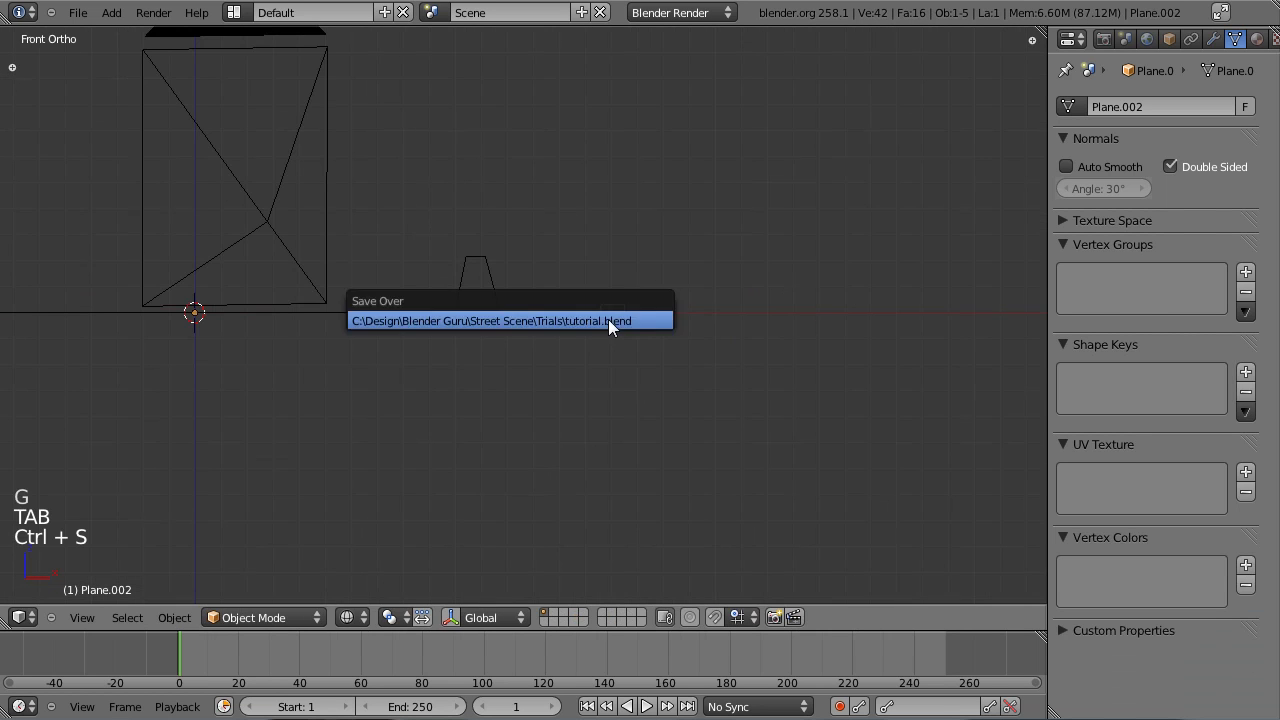
Step: Select the road plane, widen the properties area and apply the road's Mirror modifier
{"action": "right_click", "coordinate": [527, 312]}
{"action": "middle_click_drag", "start_coordinate": [527, 316], "coordinate": [574, 395]}
{"action": "key", "text": "KP_7"}
{"action": "scroll", "coordinate": [646, 364], "scroll_direction": "down", "scroll_amount": 4}
{"action": "middle_click_drag", "start_coordinate": [646, 255], "coordinate": [627, 380], "text": "shift"}
{"action": "middle_click_drag", "start_coordinate": [613, 162], "coordinate": [604, 227], "text": "shift"}
{"action": "left_click", "coordinate": [1213, 38]}
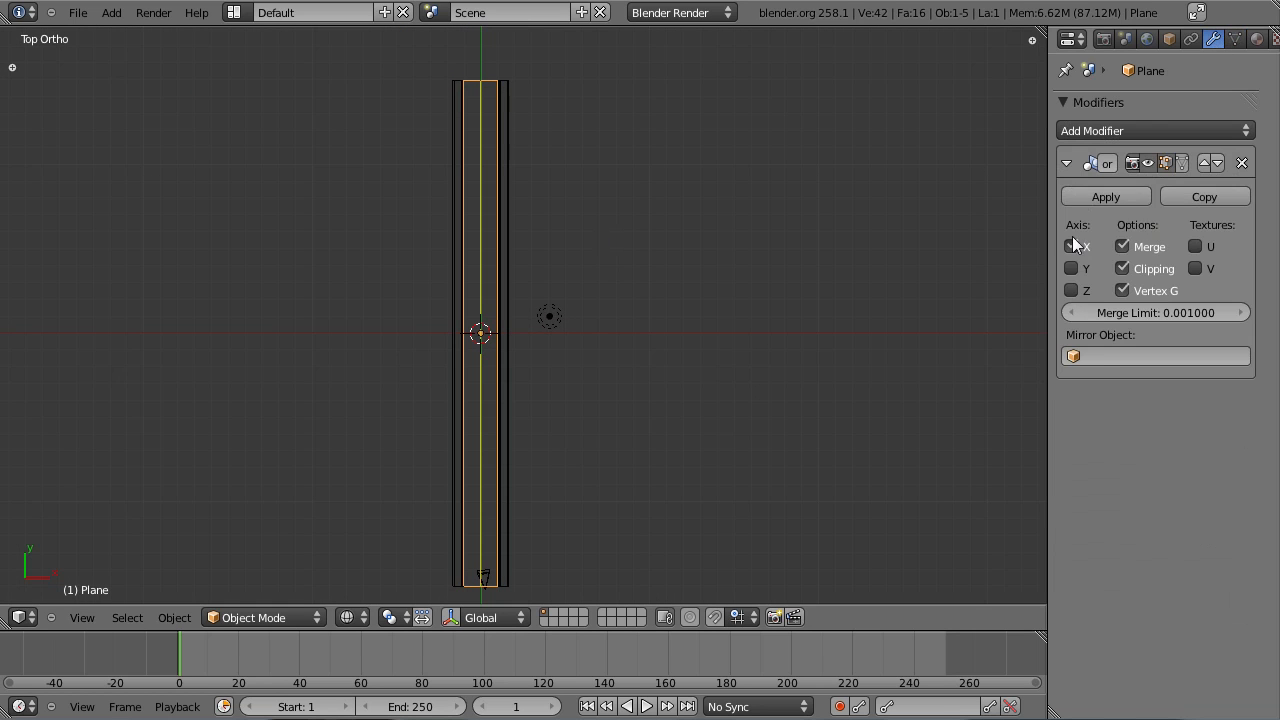
{"action": "left_click_drag", "start_coordinate": [1049, 191], "coordinate": [980, 200]}
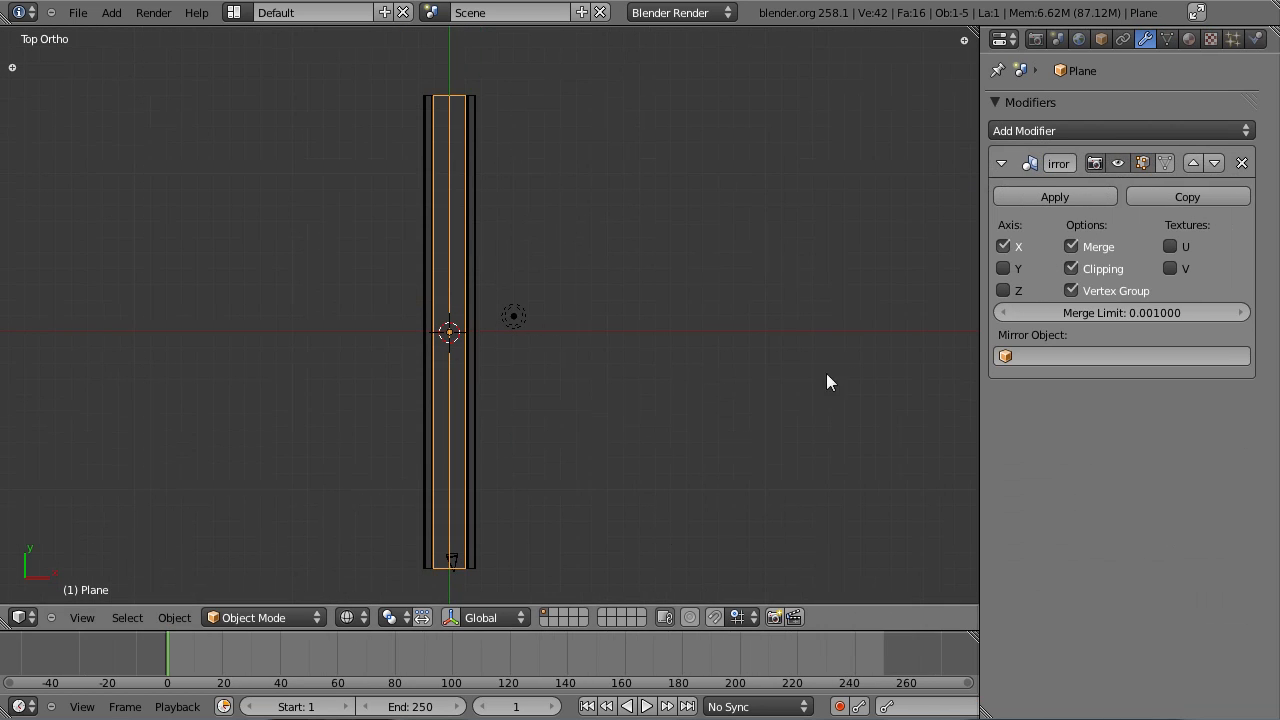
{"action": "left_click", "coordinate": [1066, 197]}
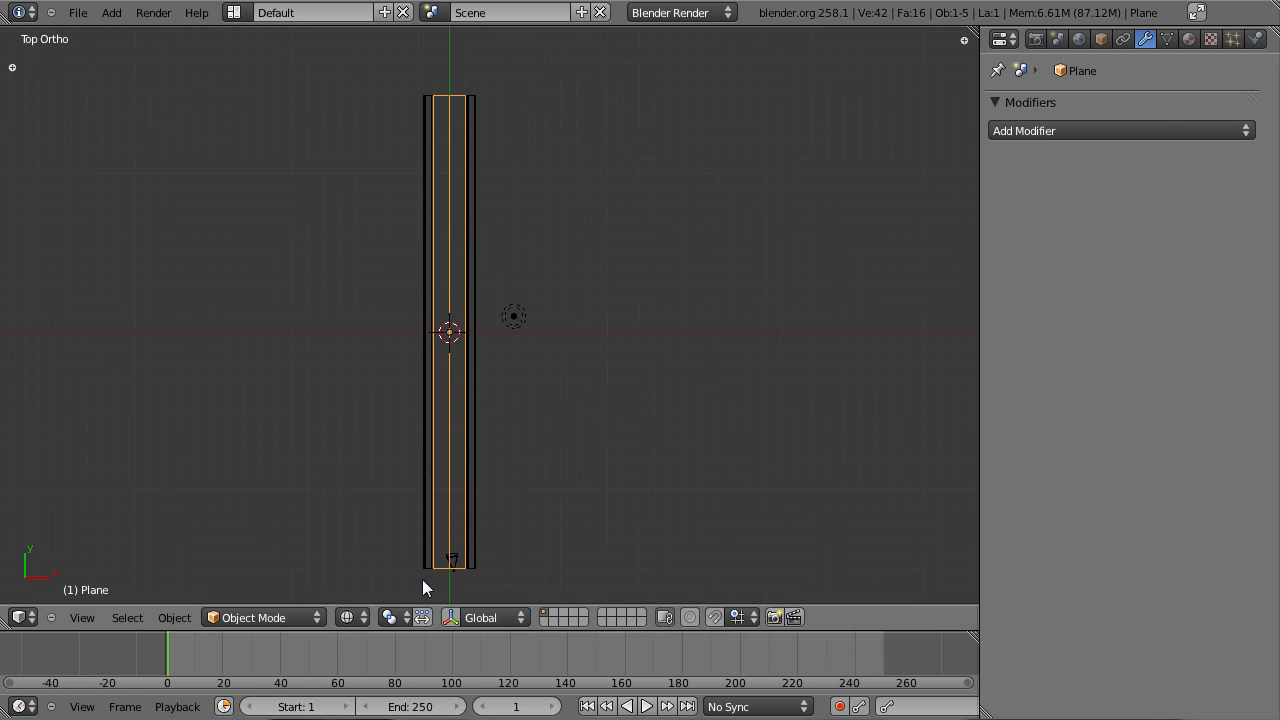
Step: Save the file with the timeline collapsed, and split off a UV/Image Editor beside the 3D view
{"action": "left_click_drag", "start_coordinate": [8, 629], "coordinate": [10, 648]}
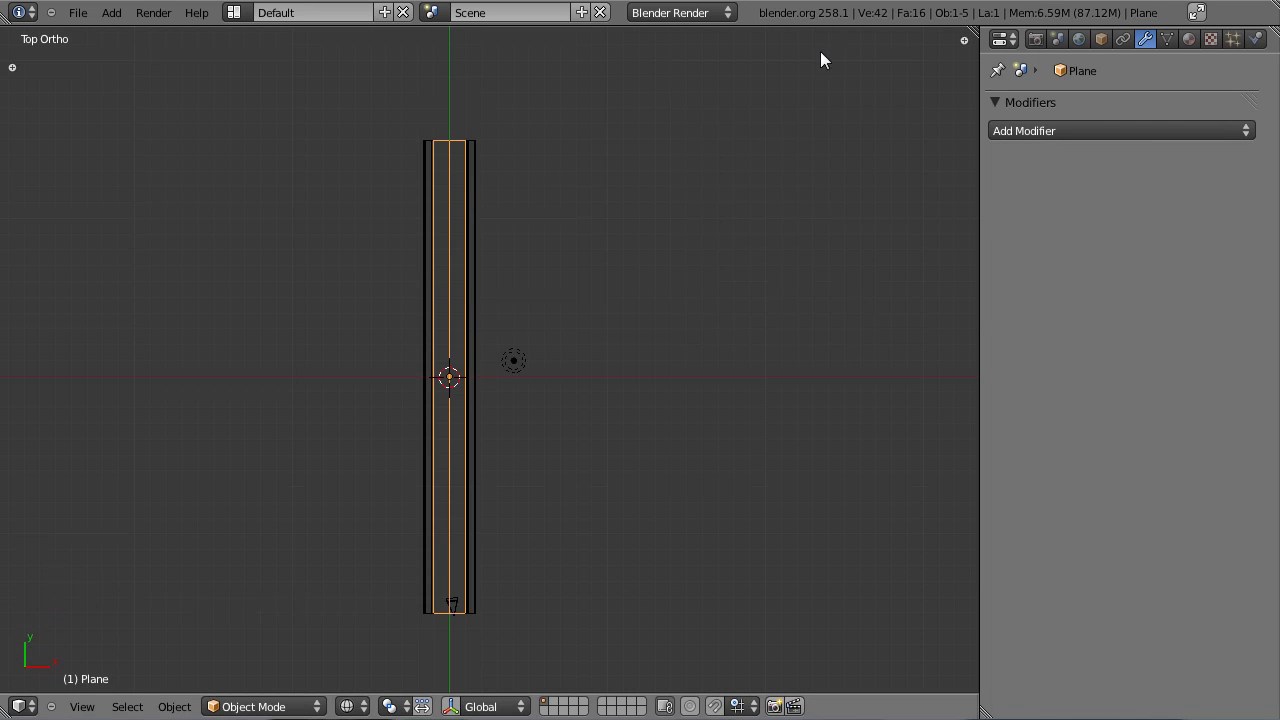
{"action": "key", "text": "ctrl+s"}
{"action": "left_click_drag", "start_coordinate": [969, 33], "coordinate": [606, 36]}
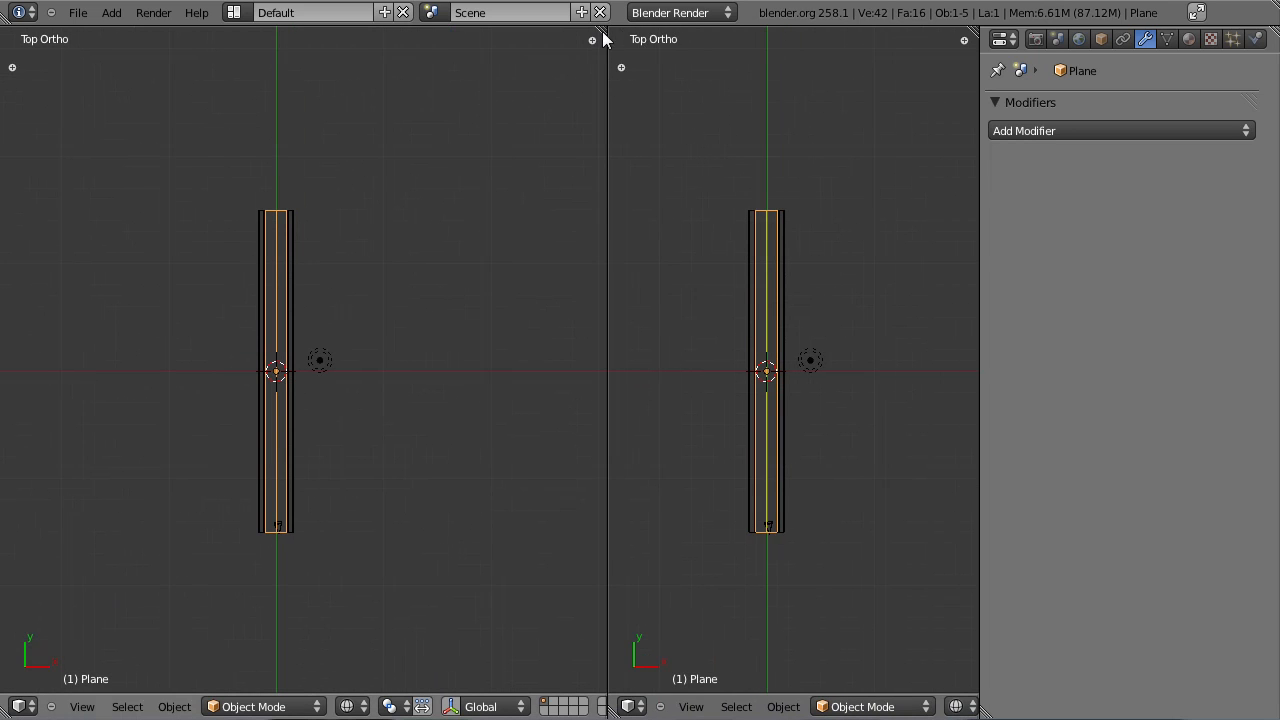
{"action": "left_click", "coordinate": [632, 706]}
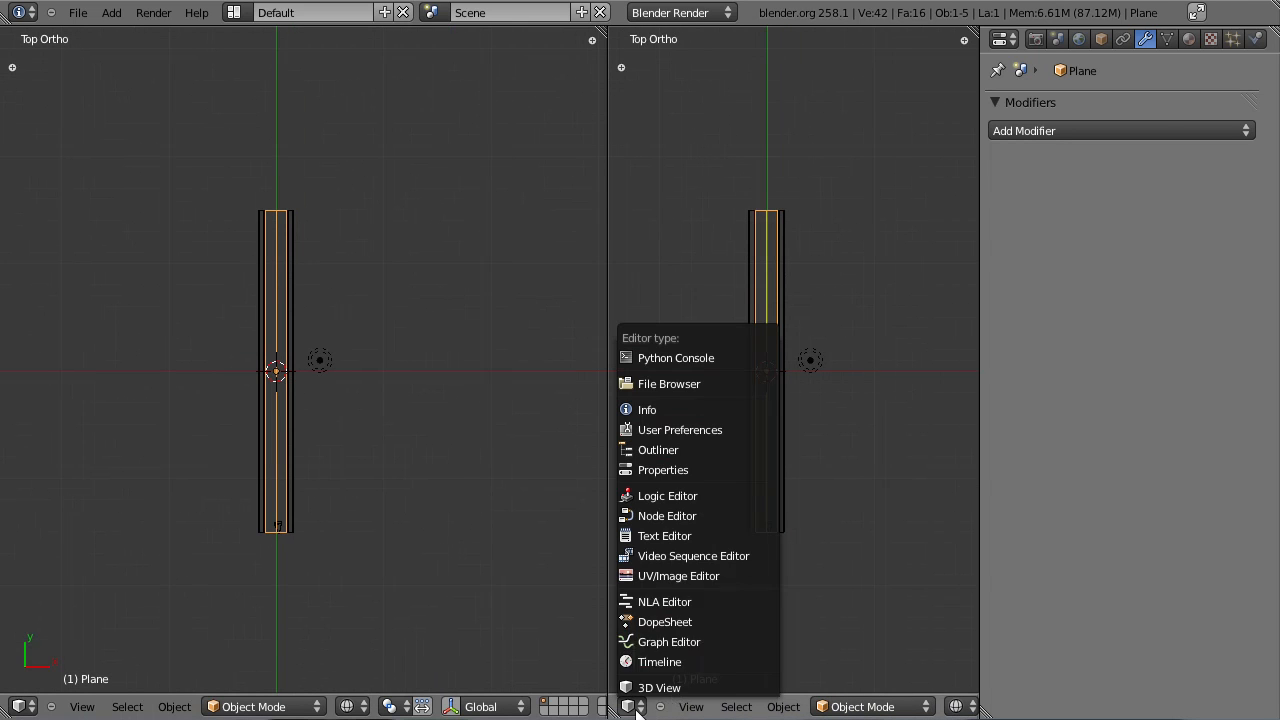
{"action": "left_click", "coordinate": [682, 575]}
Step: Load the image Roads0072_34_L.jpg from the Textures bookmark, with the files sorted by date
{"action": "left_click", "coordinate": [731, 707]}
{"action": "left_click", "coordinate": [790, 665]}
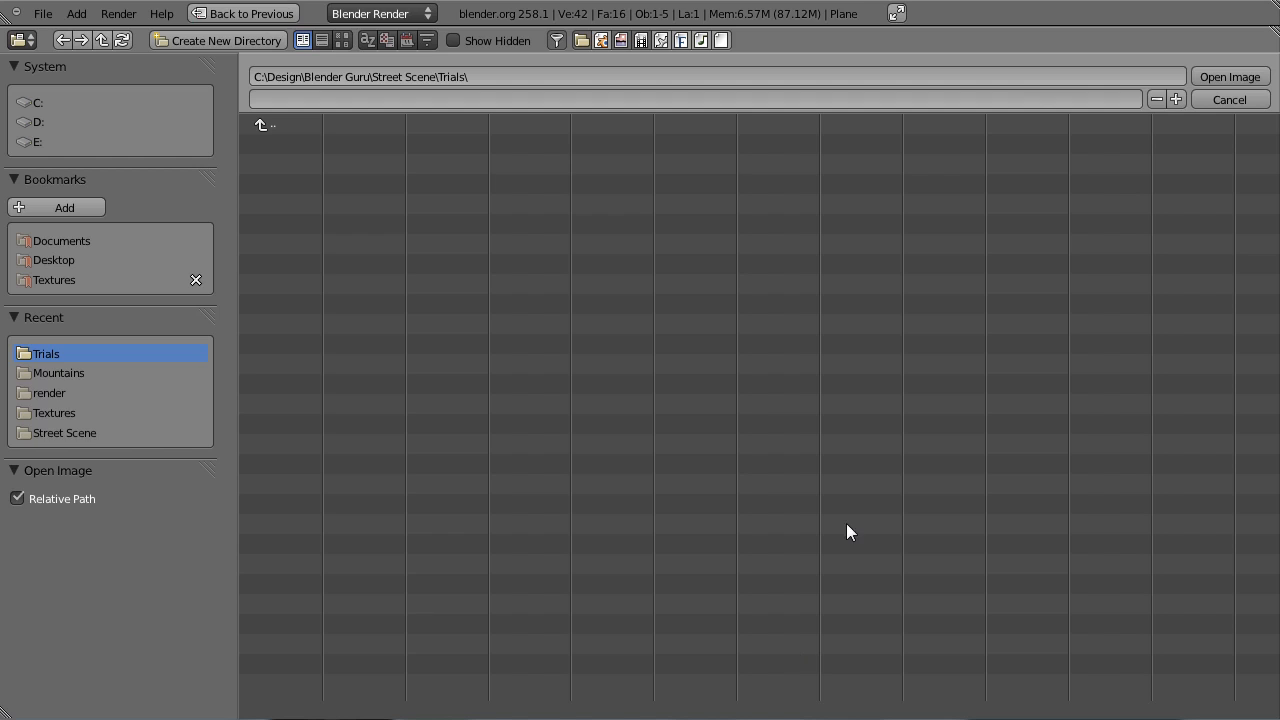
{"action": "left_click", "coordinate": [84, 279]}
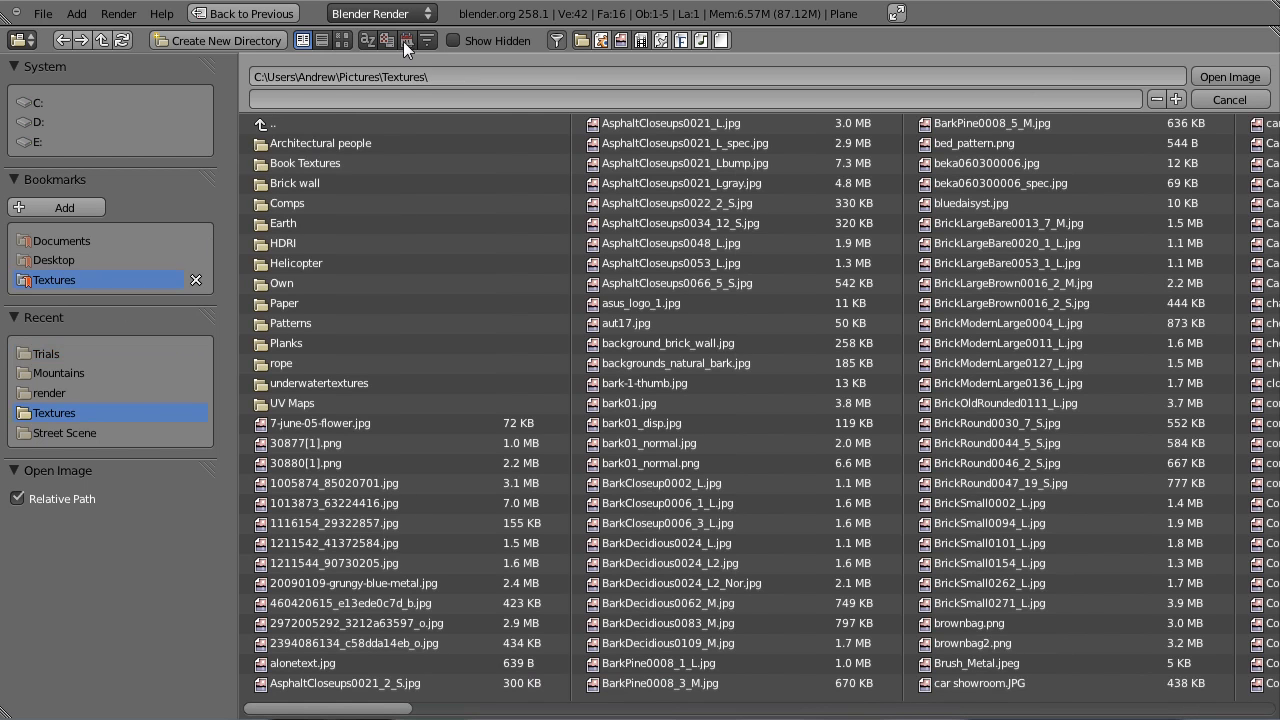
{"action": "left_click", "coordinate": [399, 40]}
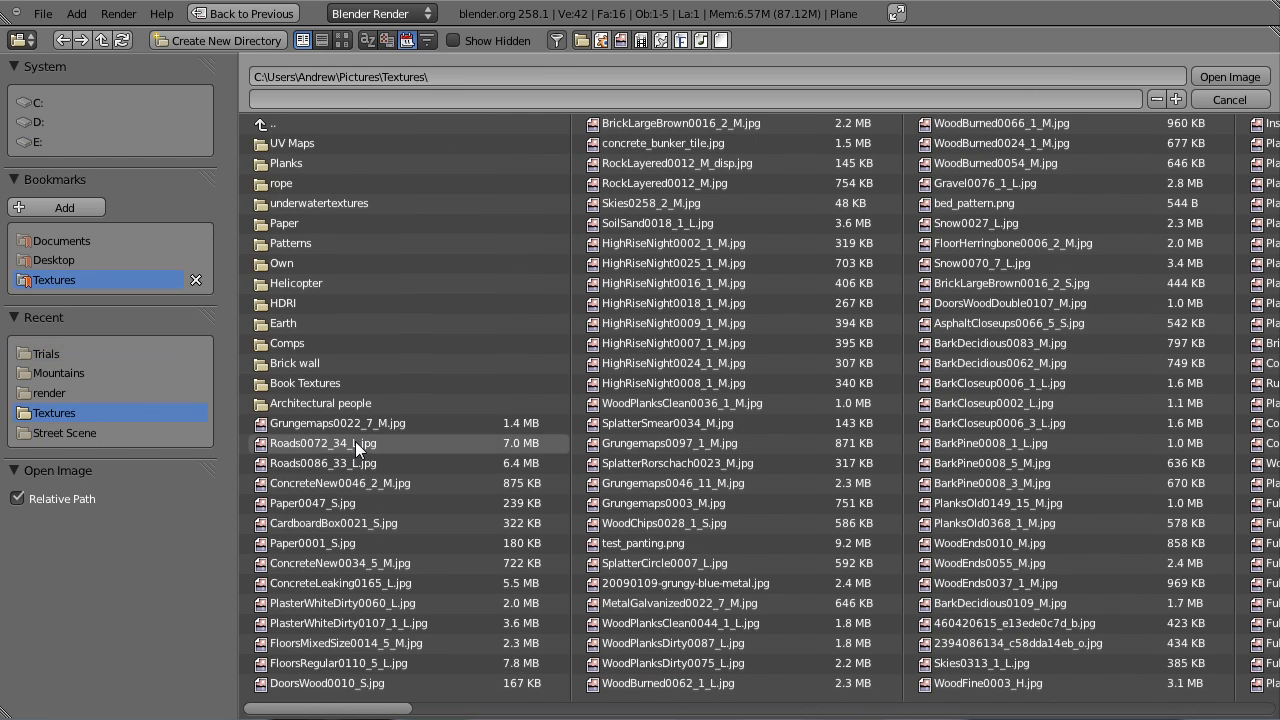
{"action": "double_click", "coordinate": [355, 441]}
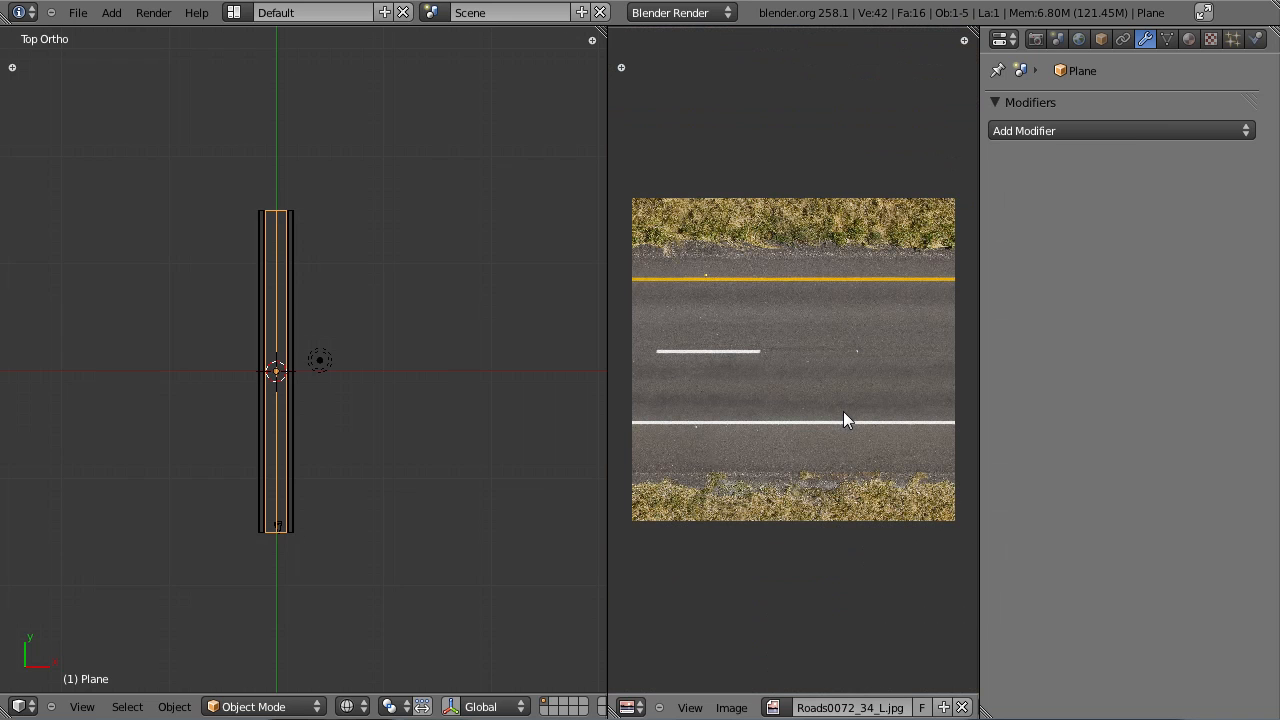
Step: Select the whole road mesh and unwrap it with Project From View from the top
{"action": "scroll", "coordinate": [330, 358], "scroll_direction": "up", "scroll_amount": 1}
{"action": "key", "text": "Tab"}
{"action": "key", "text": "a"}
{"action": "key", "text": "a"}
{"action": "key", "text": "a"}
{"action": "key", "text": "a"}
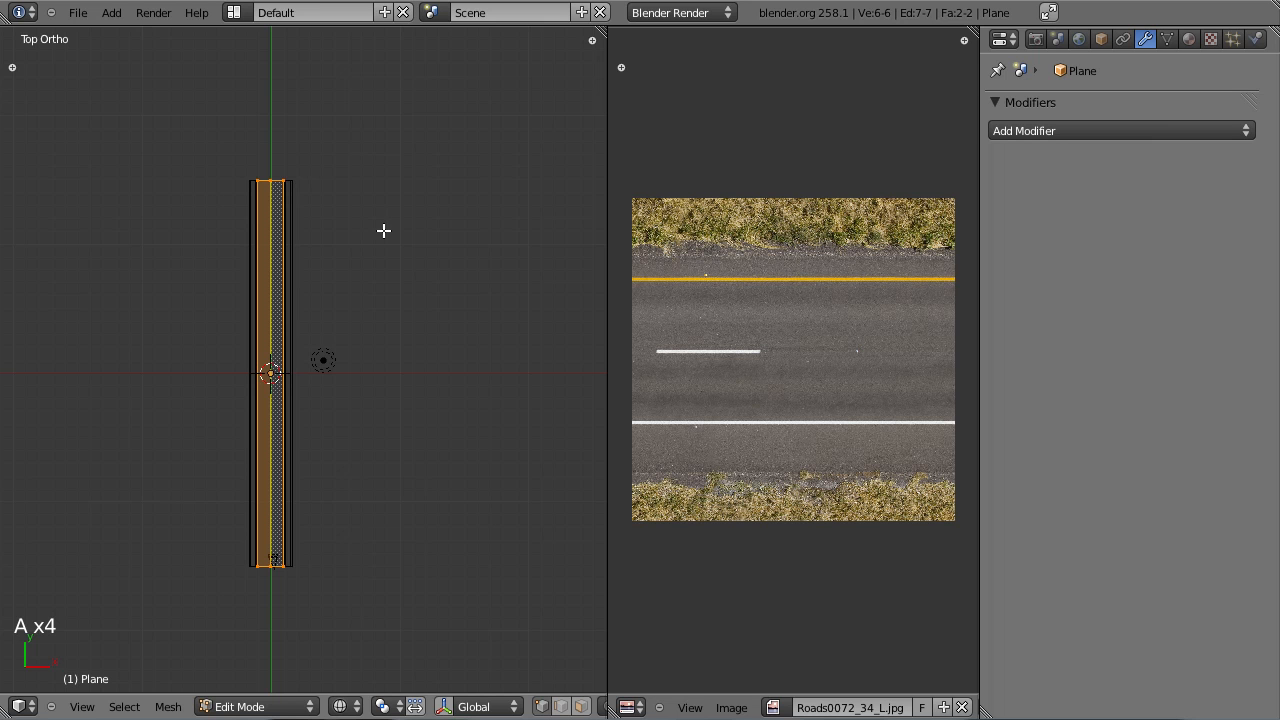
{"action": "key", "text": "u"}
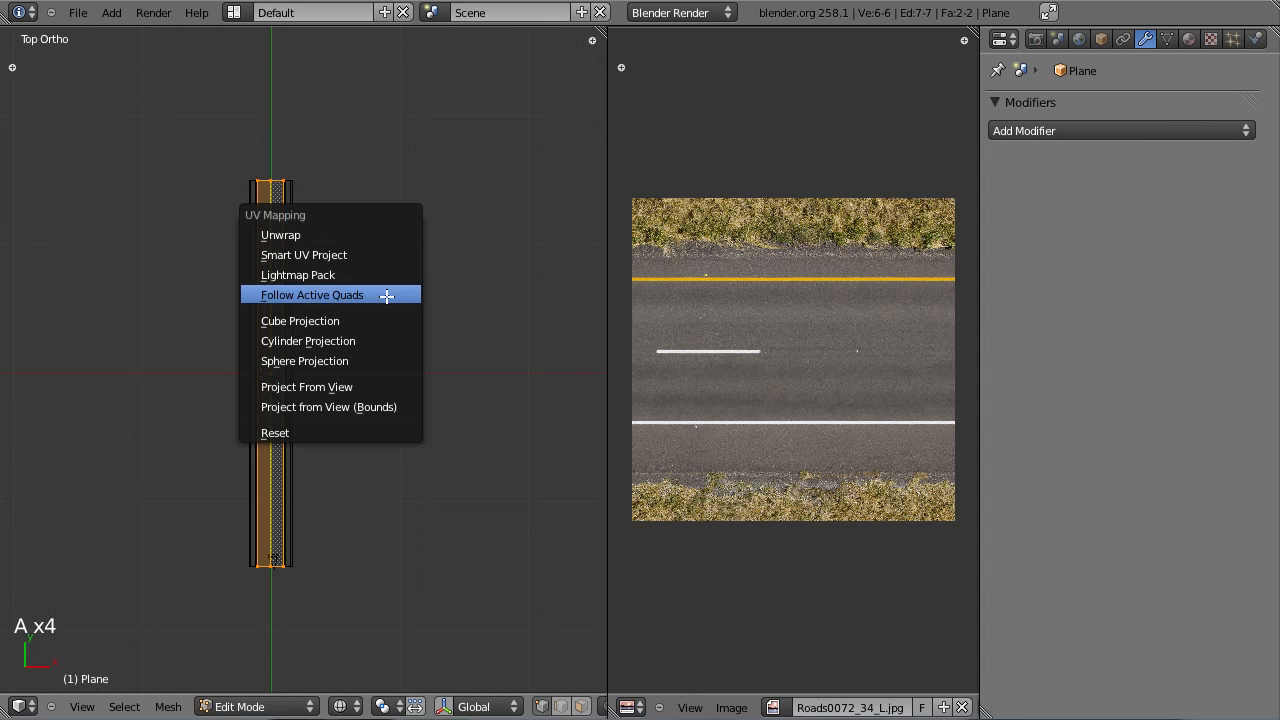
{"action": "left_click", "coordinate": [380, 385]}
Step: Rotate the road's UV strip a quarter turn to run along the pictured road, and scale it up
{"action": "scroll", "coordinate": [836, 366], "scroll_direction": "down", "scroll_amount": 2}
{"action": "scroll", "coordinate": [836, 366], "scroll_direction": "up", "scroll_amount": 1}
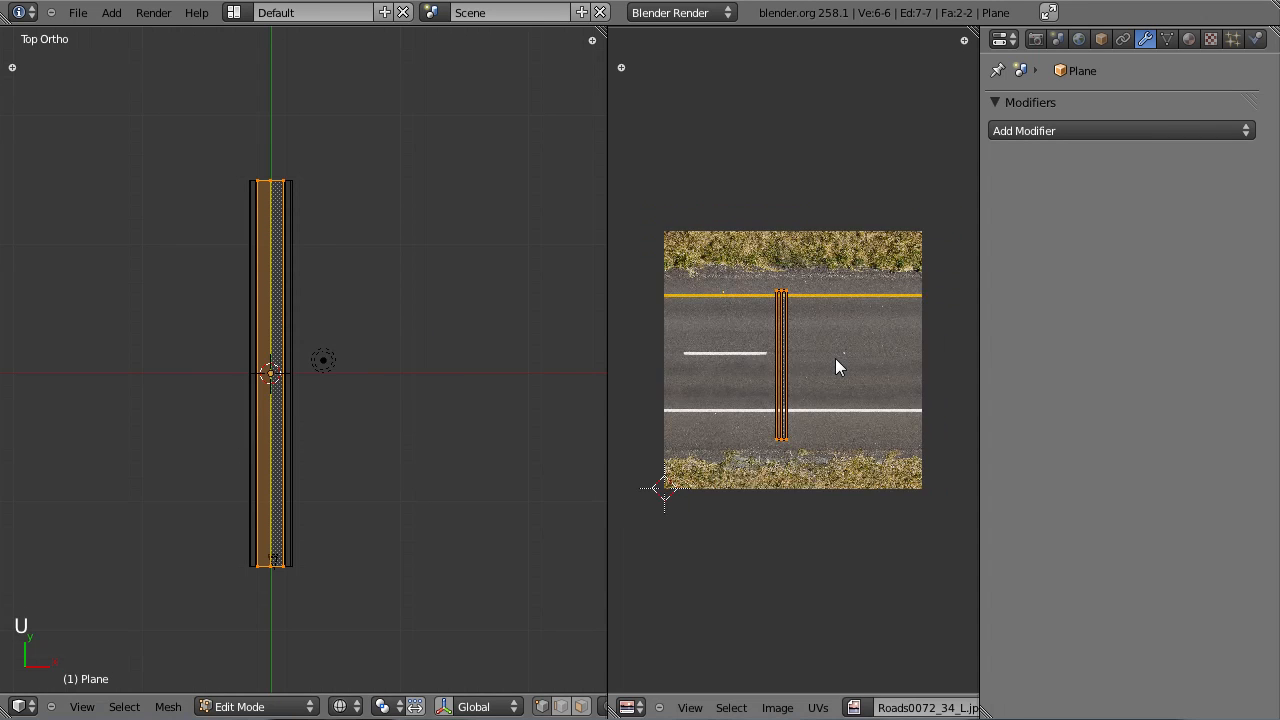
{"action": "key", "text": "r"}
{"action": "left_click", "coordinate": [885, 428]}
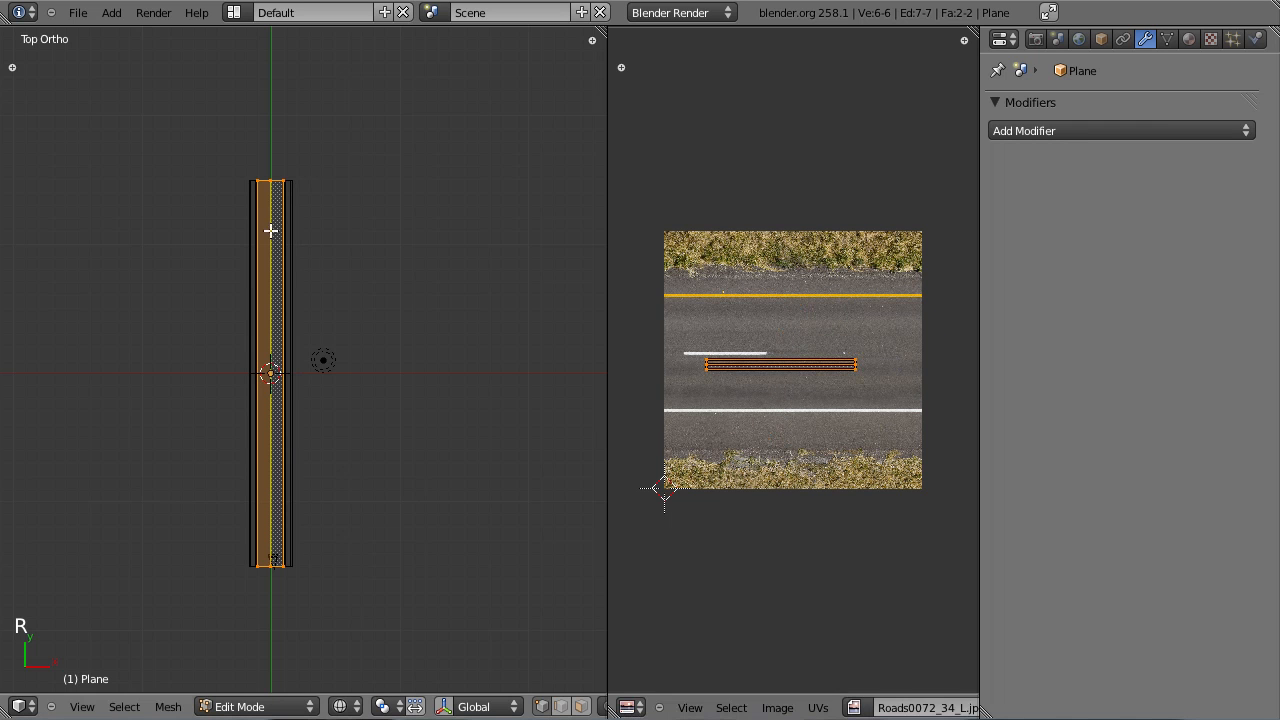
{"action": "scroll", "coordinate": [870, 396], "scroll_direction": "down", "scroll_amount": 4}
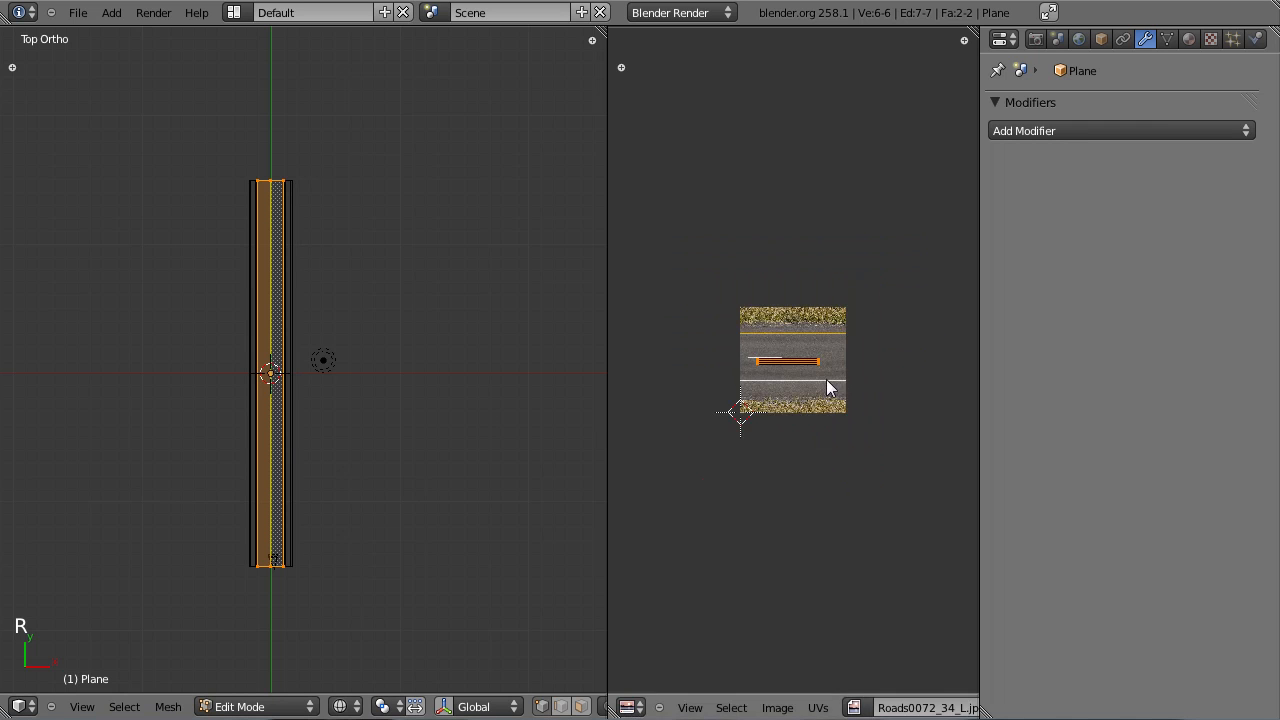
{"action": "key", "text": "s"}
{"action": "left_click", "coordinate": [1118, 516]}
Step: Enlarge the UV strip past the image edges and shift it vertically towards the yellow and white lines
{"action": "scroll", "coordinate": [813, 440], "scroll_direction": "up", "scroll_amount": 5}
{"action": "key", "text": "s"}
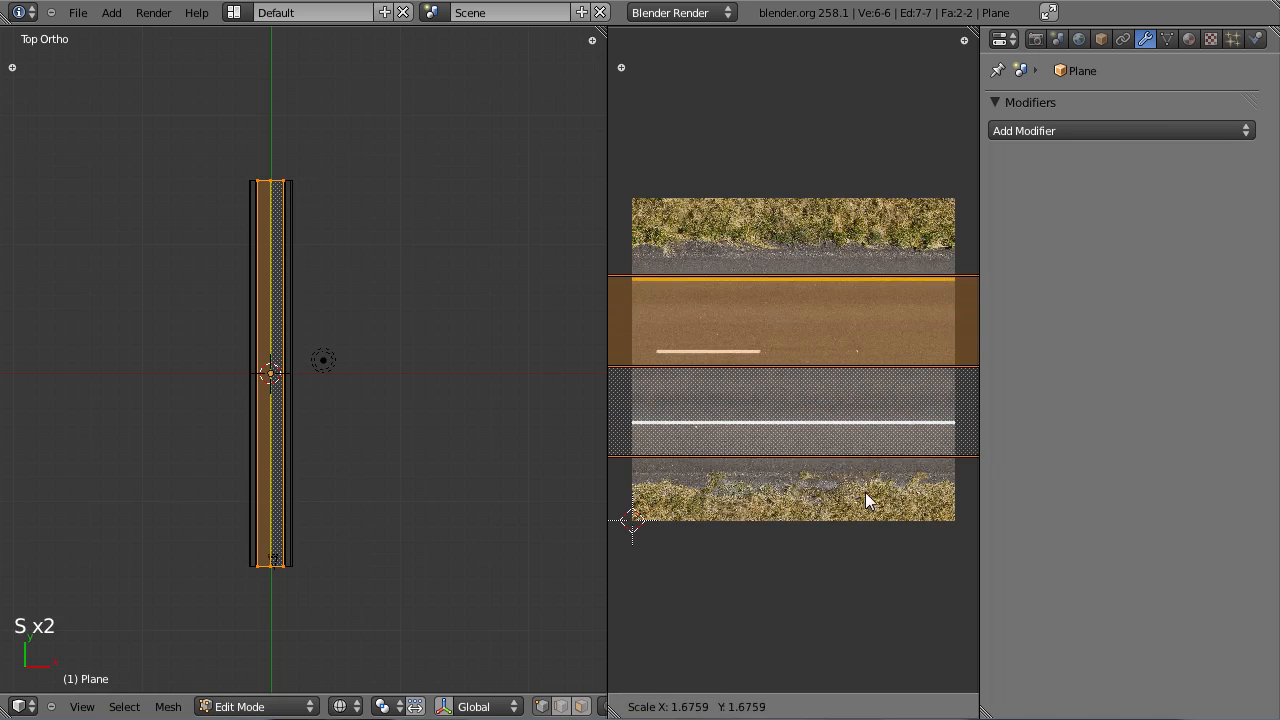
{"action": "left_click", "coordinate": [865, 492]}
{"action": "key", "text": "g"}
{"action": "middle_click", "coordinate": [861, 473]}
{"action": "left_click", "coordinate": [862, 474]}
{"action": "key", "text": "s"}
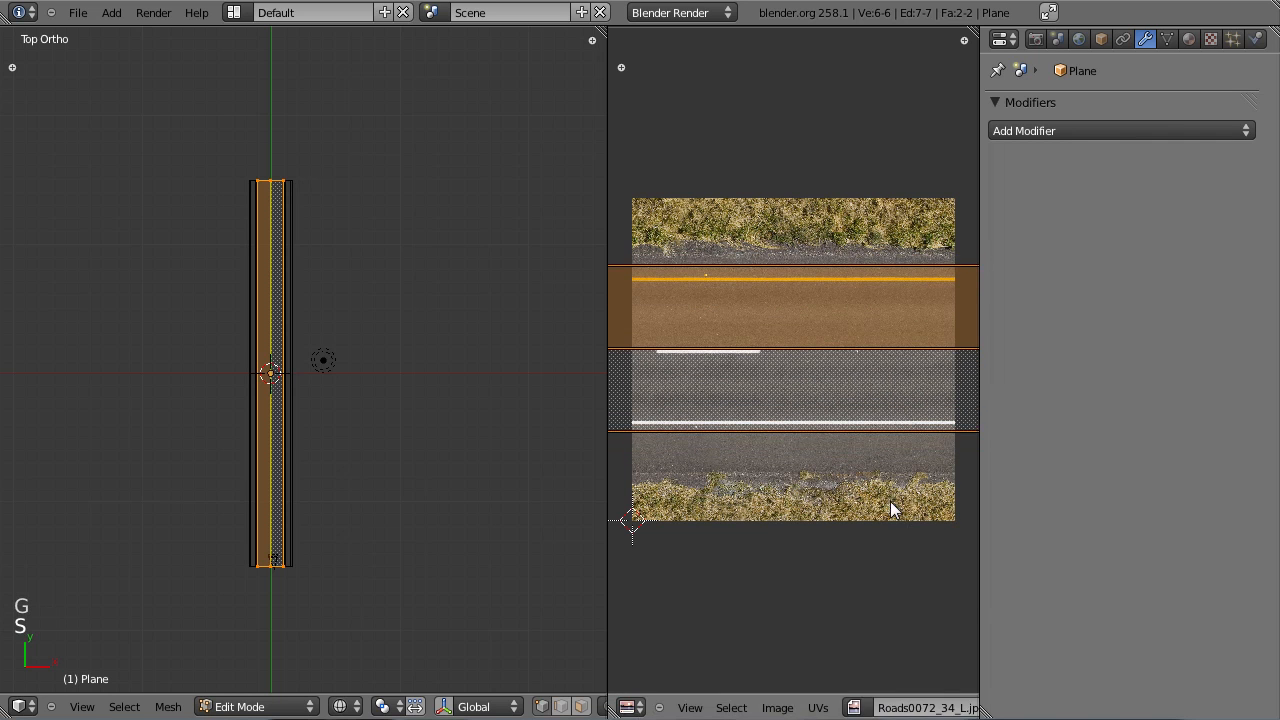
{"action": "left_click", "coordinate": [891, 508]}
Step: Fine-tune the UV strip's scale and vertical position so its edges sit just outside the yellow and white lines
{"action": "scroll", "coordinate": [875, 480], "scroll_direction": "up", "scroll_amount": 2}
{"action": "key", "text": "g"}
{"action": "middle_click", "coordinate": [870, 475]}
{"action": "left_click", "coordinate": [865, 474]}
{"action": "key", "text": "s"}
{"action": "left_click", "coordinate": [827, 505]}
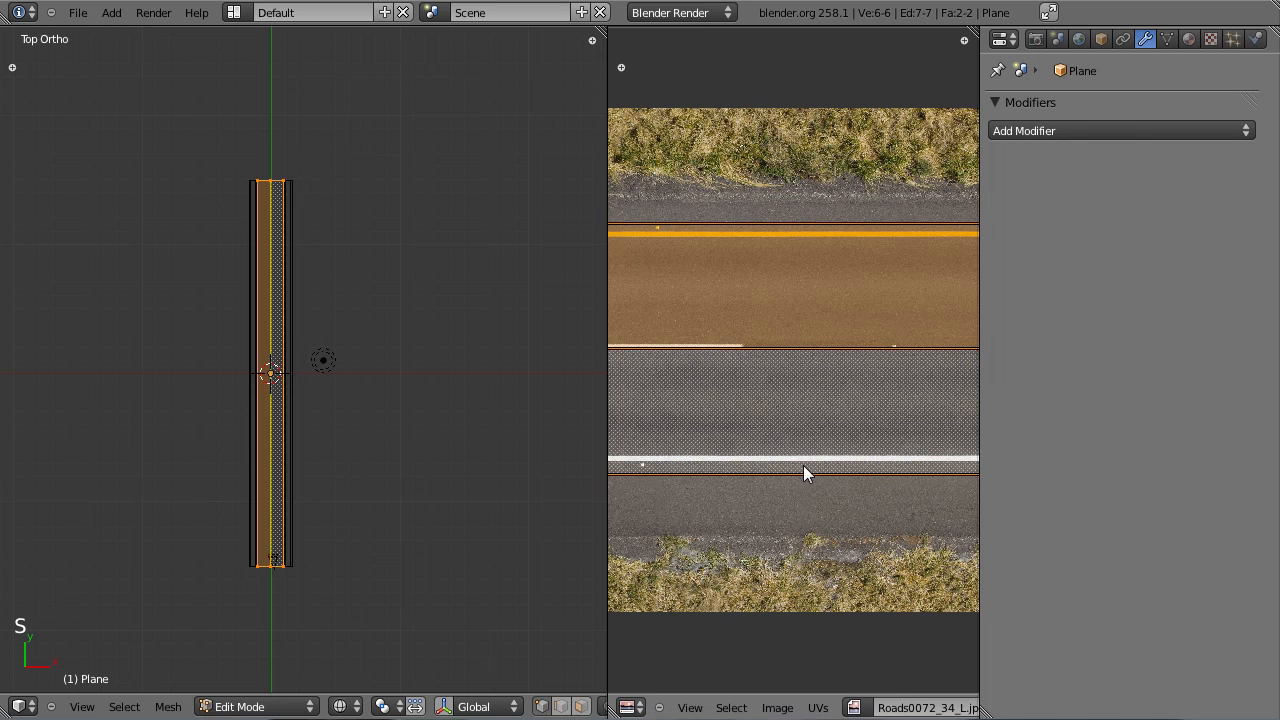
{"action": "scroll", "coordinate": [803, 250], "scroll_direction": "up", "scroll_amount": 2}
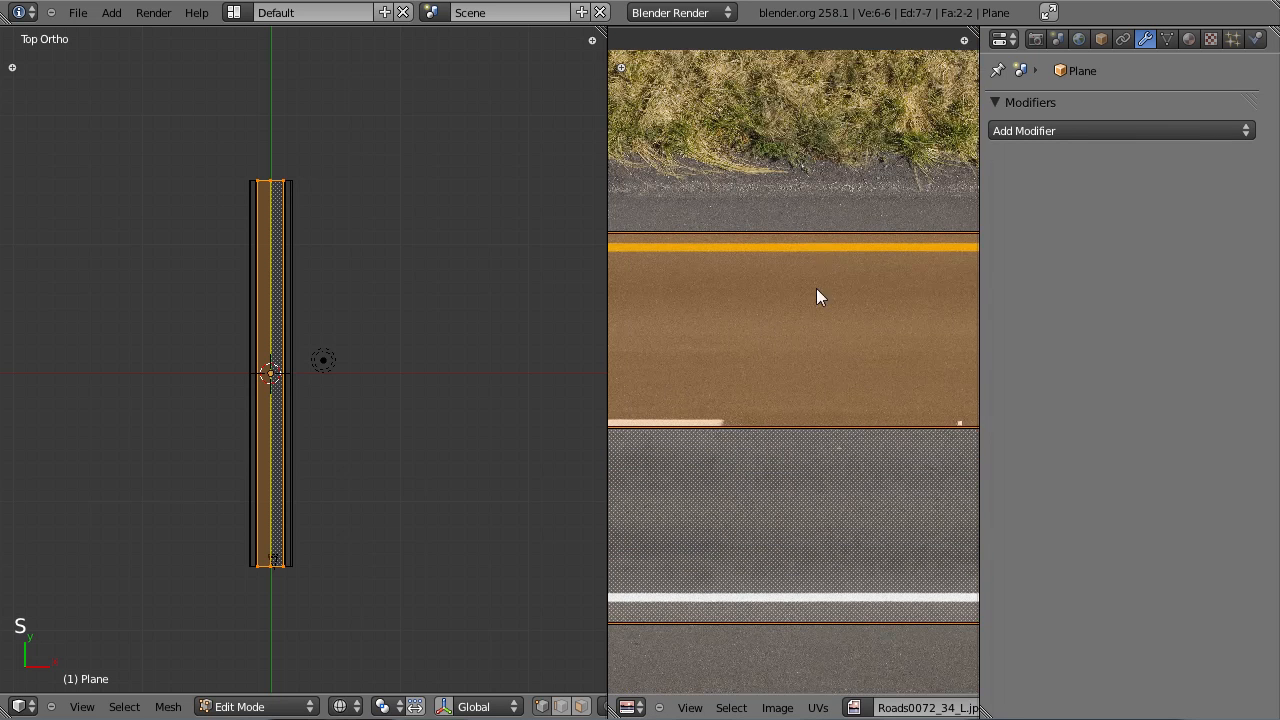
{"action": "key", "text": "g"}
{"action": "middle_click_drag", "start_coordinate": [860, 373], "coordinate": [846, 286]}
{"action": "key", "text": "s"}
{"action": "left_click", "coordinate": [885, 509]}
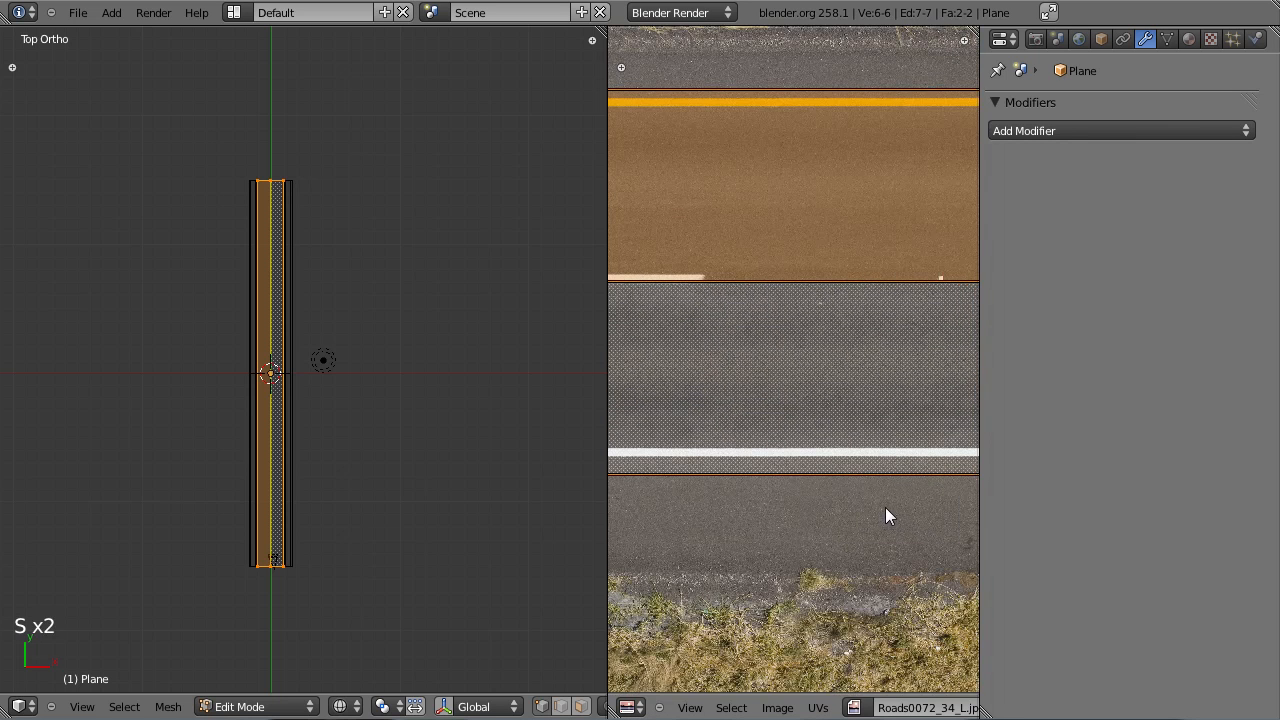
{"action": "key", "text": "g"}
{"action": "middle_click", "coordinate": [885, 503]}
{"action": "left_click", "coordinate": [886, 504]}
{"action": "scroll", "coordinate": [884, 505], "scroll_direction": "down", "scroll_amount": 4}
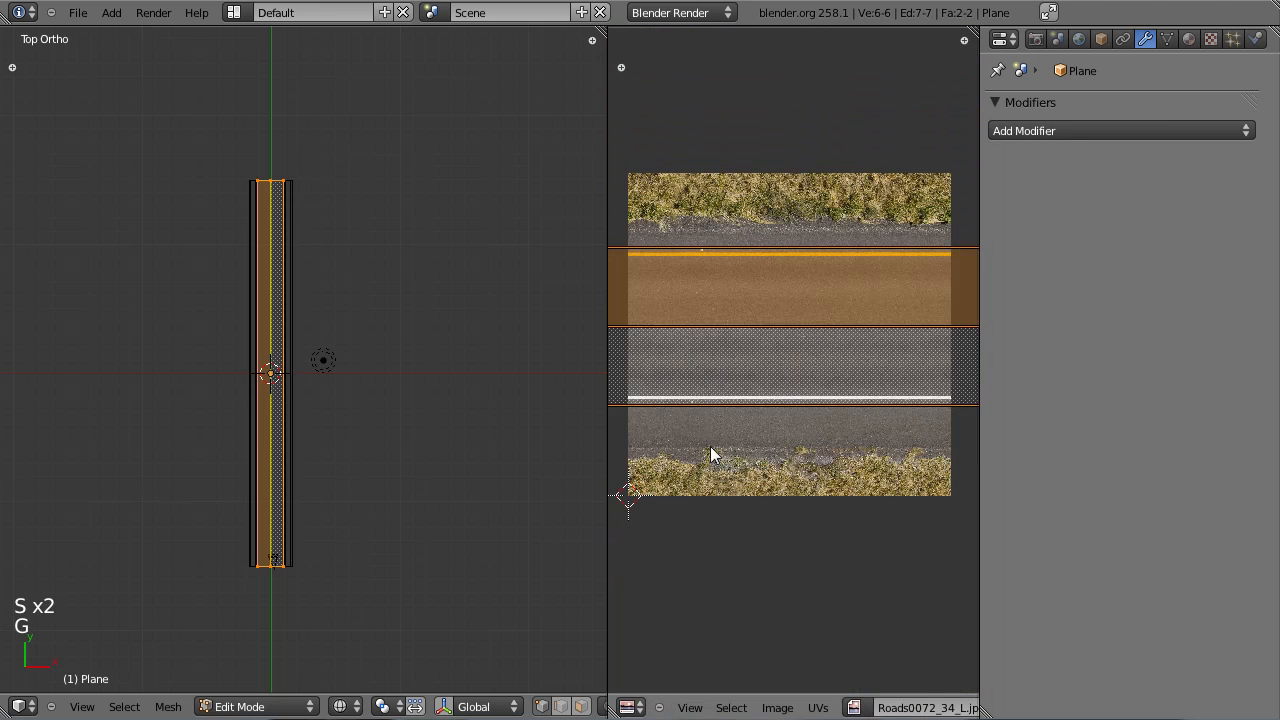
Step: Leave mesh editing and save the file with the unwrapped road
{"action": "key", "text": "Tab"}
{"action": "key", "text": "ctrl+s"}
{"action": "left_click", "coordinate": [320, 350]}
Step: Give the road a new material with an Image or Movie texture that uses Roads0072_34_L.jpg
{"action": "left_click", "coordinate": [1189, 39]}
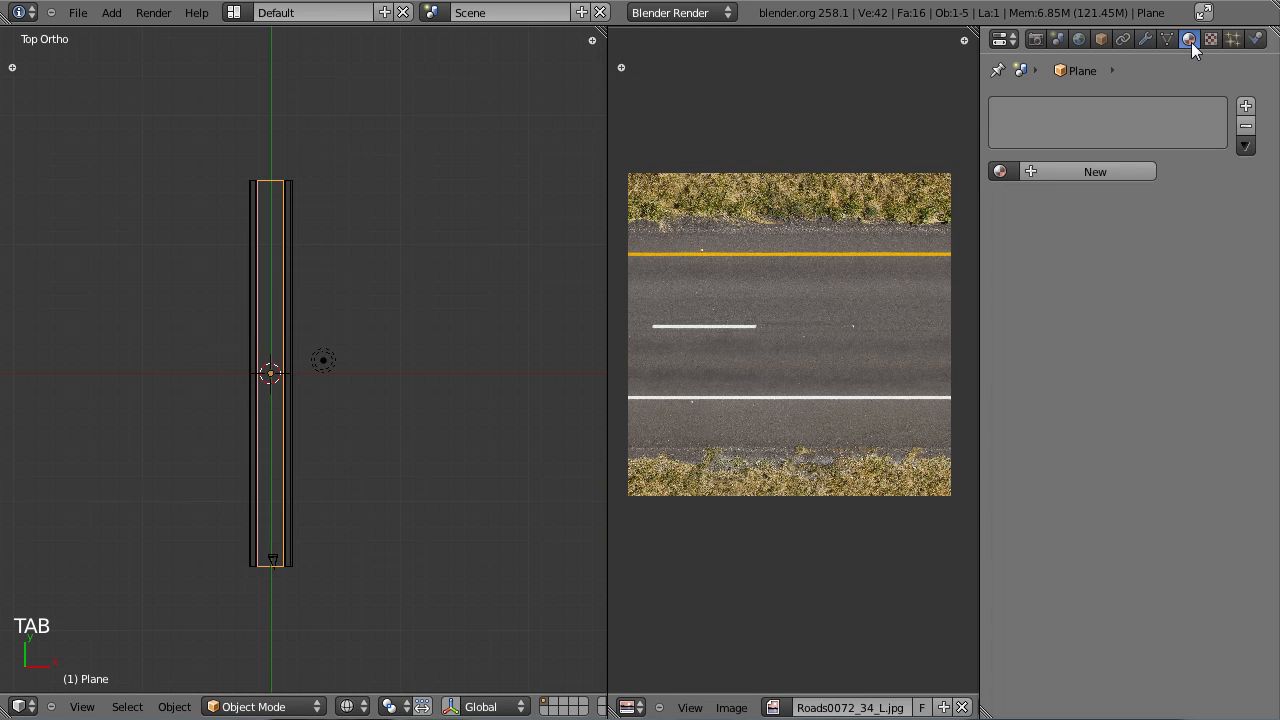
{"action": "left_click", "coordinate": [1055, 171]}
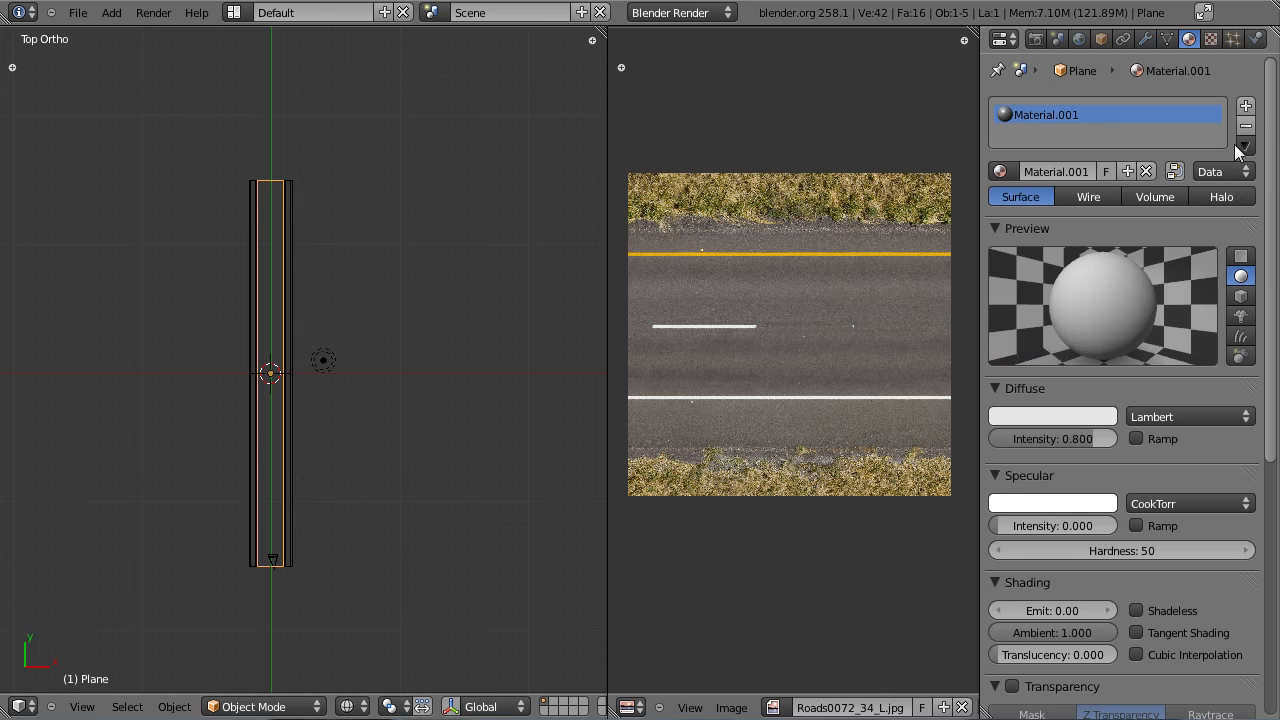
{"action": "left_click", "coordinate": [1211, 39]}
{"action": "left_click", "coordinate": [1093, 252]}
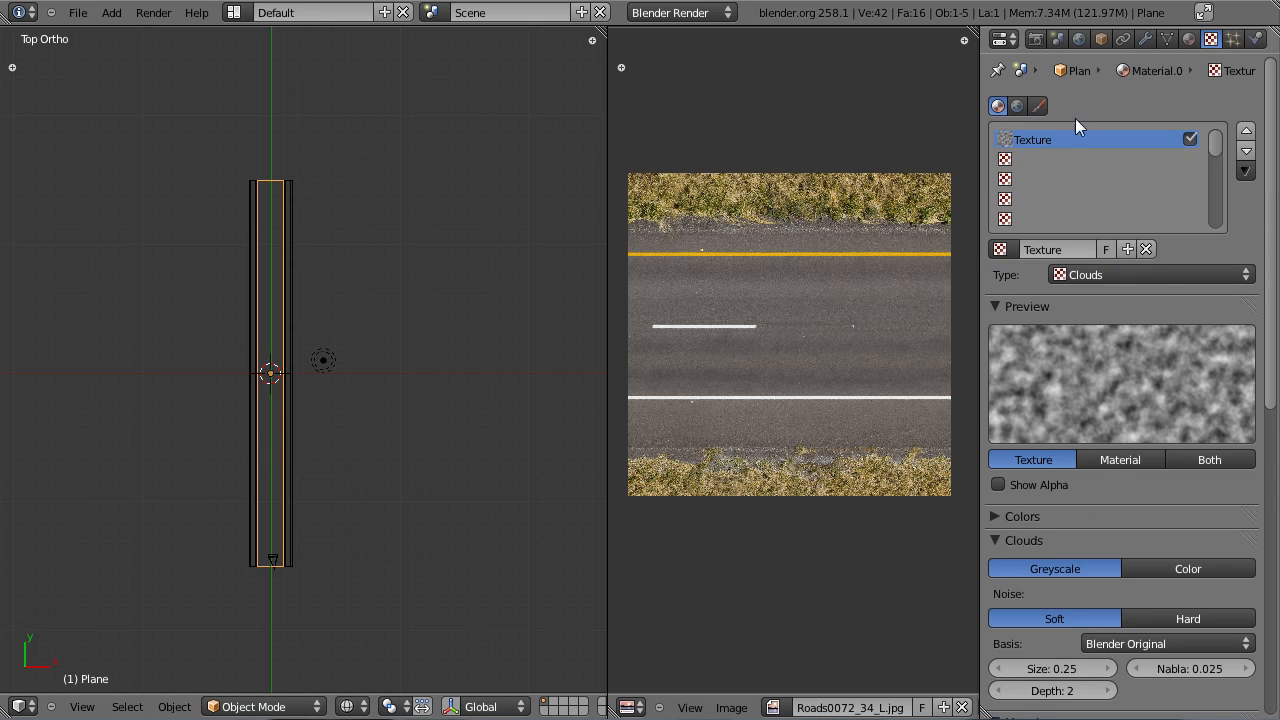
{"action": "left_click", "coordinate": [1109, 274]}
{"action": "left_click", "coordinate": [1105, 405]}
{"action": "scroll", "coordinate": [1186, 411], "scroll_direction": "down", "scroll_amount": 4}
{"action": "left_click", "coordinate": [1002, 407]}
{"action": "left_click", "coordinate": [1026, 436]}
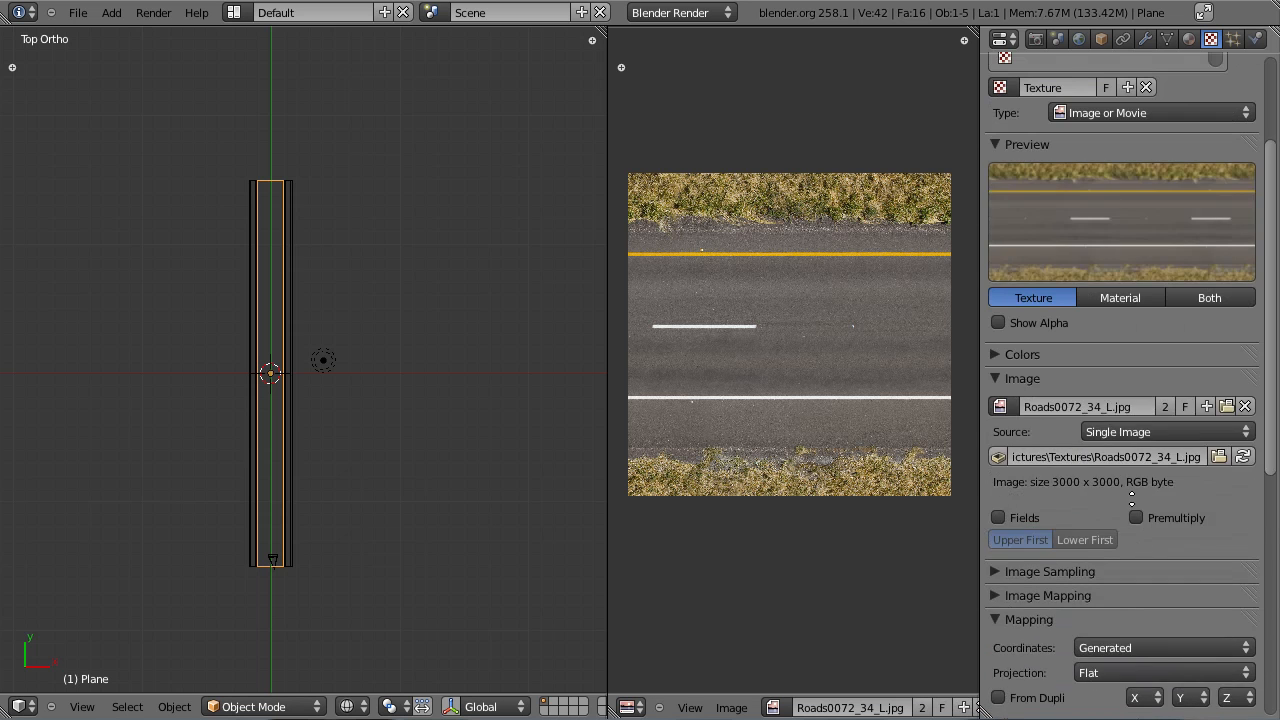
Step: Set the road texture's mapping coordinates to UV and save the file
{"action": "scroll", "coordinate": [1138, 537], "scroll_direction": "down", "scroll_amount": 5}
{"action": "left_click", "coordinate": [1136, 427]}
{"action": "left_click", "coordinate": [1118, 343]}
{"action": "scroll", "coordinate": [1118, 343], "scroll_direction": "up", "scroll_amount": 10}
{"action": "left_click", "coordinate": [1190, 40]}
{"action": "key", "text": "ctrl+s"}
{"action": "key", "text": "ctrl+s"}
{"action": "key", "text": "KP_0"}
{"action": "key", "text": "ctrl+s"}
{"action": "left_click", "coordinate": [526, 245]}
Step: Render the camera view, check the textured road in a widened render area, and close the render
{"action": "key", "text": "F12"}
{"action": "middle_click_drag", "start_coordinate": [457, 441], "coordinate": [422, 307]}
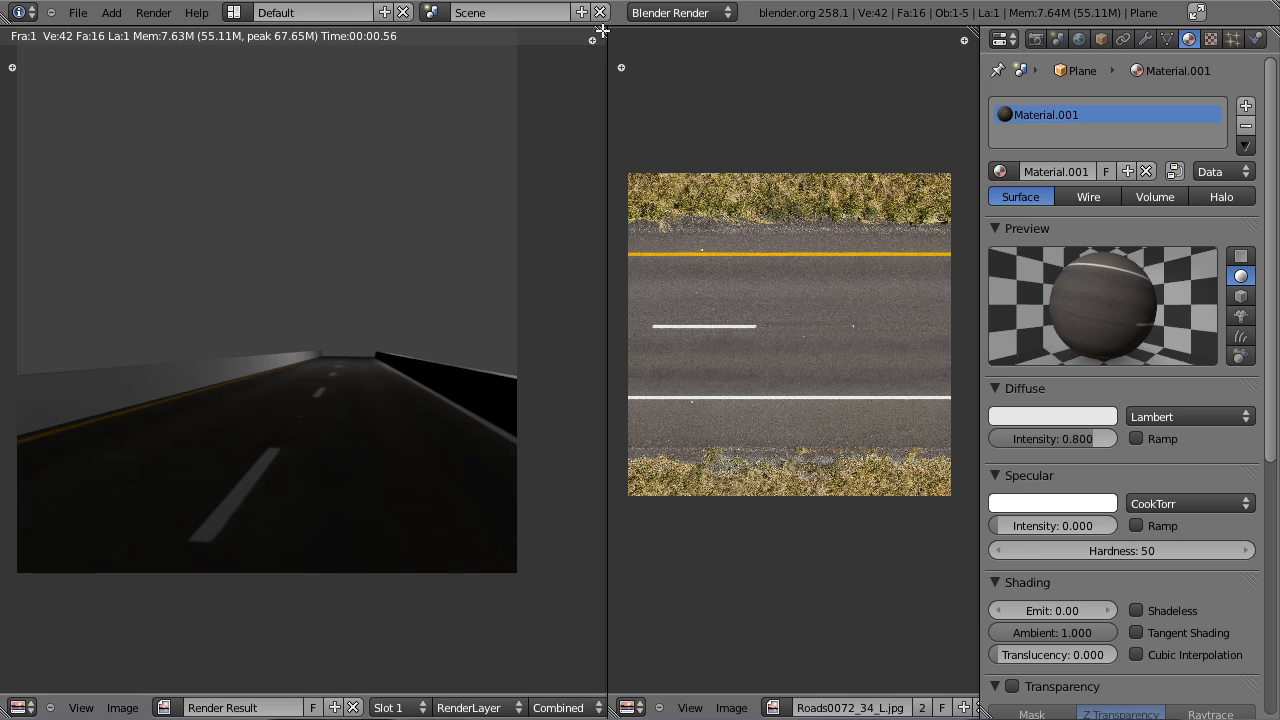
{"action": "left_click_drag", "start_coordinate": [603, 31], "coordinate": [687, 54]}
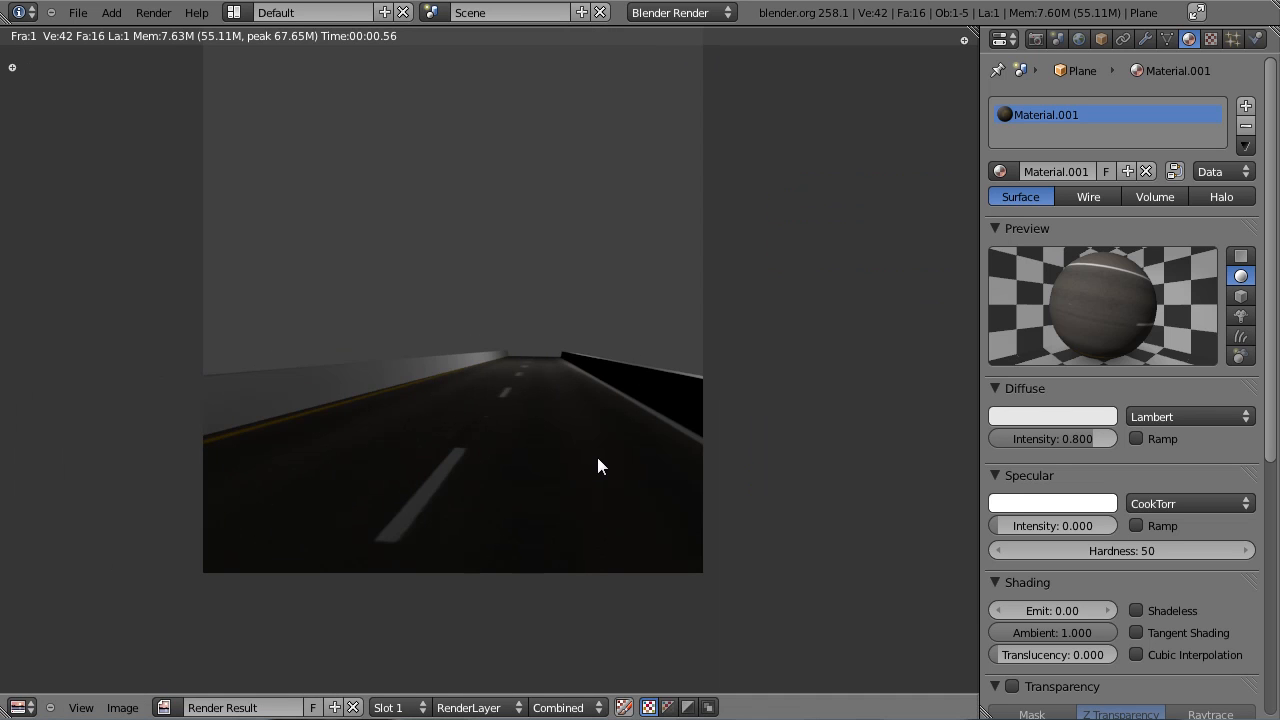
{"action": "key", "text": "Escape"}
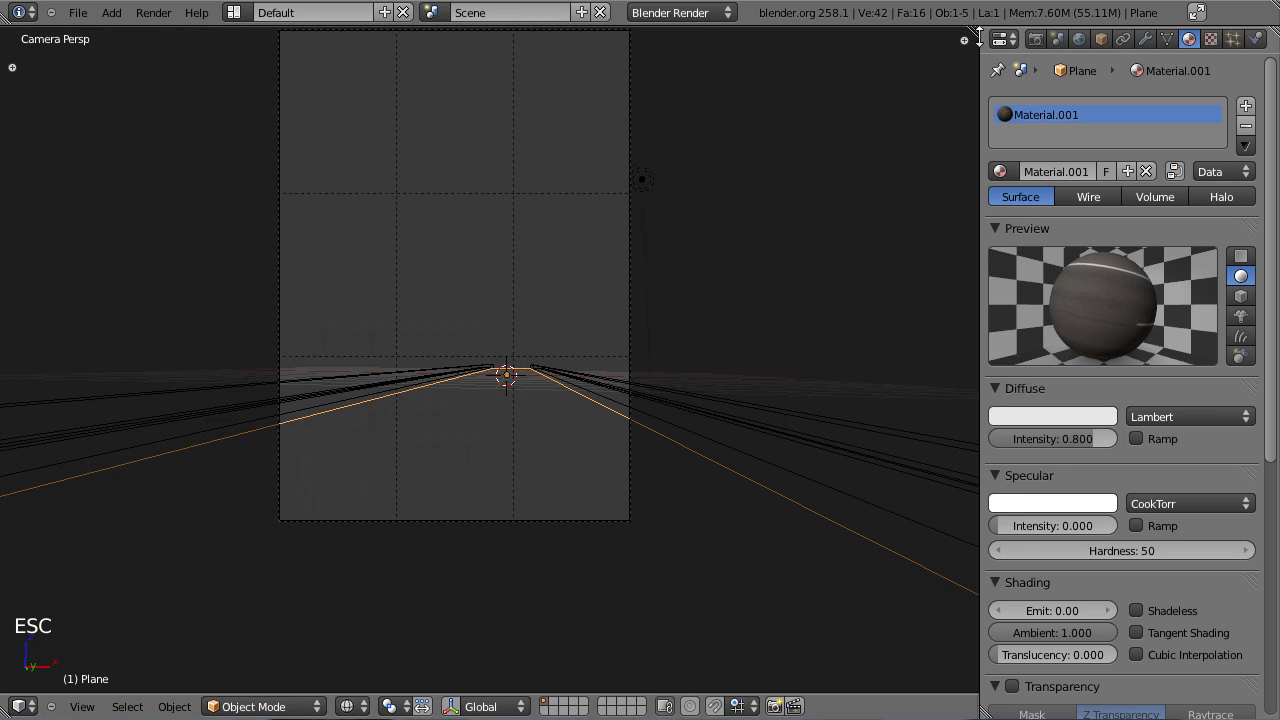
Step: Split the 3D view and turn the new area into a UV/Image Editor
{"action": "left_click_drag", "start_coordinate": [970, 36], "coordinate": [760, 44]}
{"action": "left_click", "coordinate": [781, 707]}
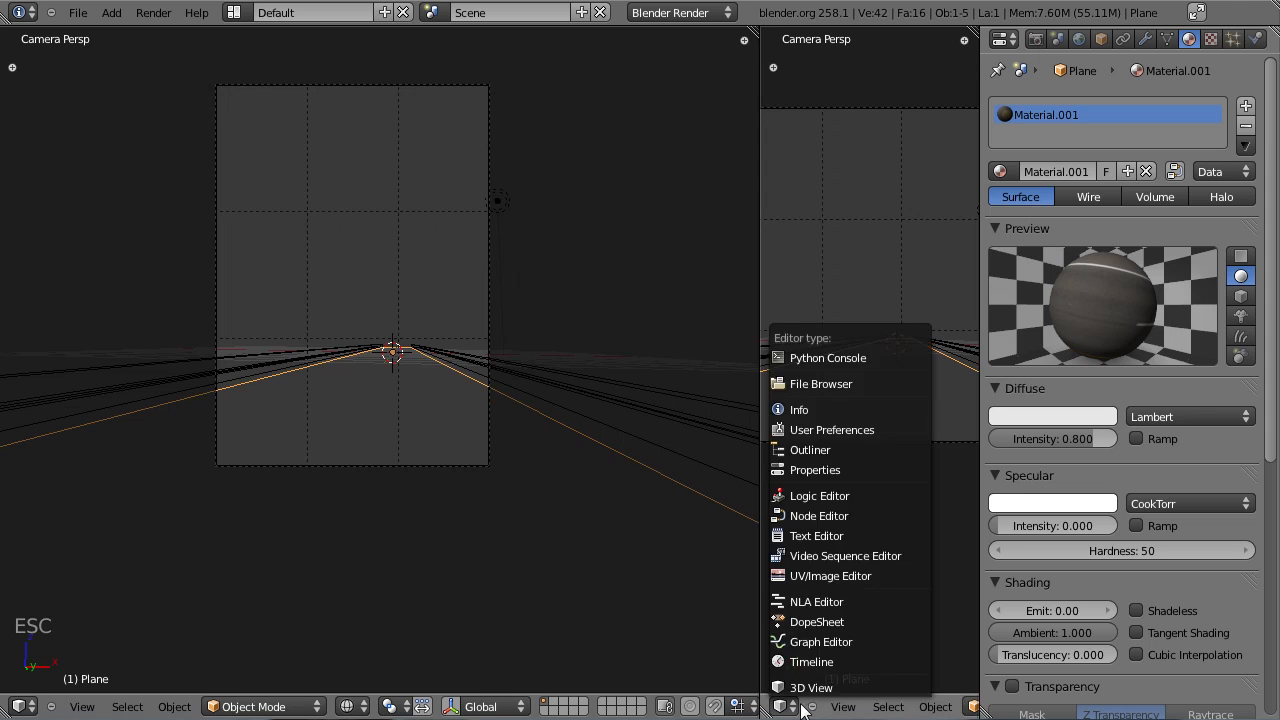
{"action": "left_click", "coordinate": [839, 574]}
Step: Select the barrier object and open its mesh for editing in solid front view
{"action": "scroll", "coordinate": [508, 401], "scroll_direction": "up", "scroll_amount": 2}
{"action": "right_click", "coordinate": [538, 382]}
{"action": "key", "text": "z"}
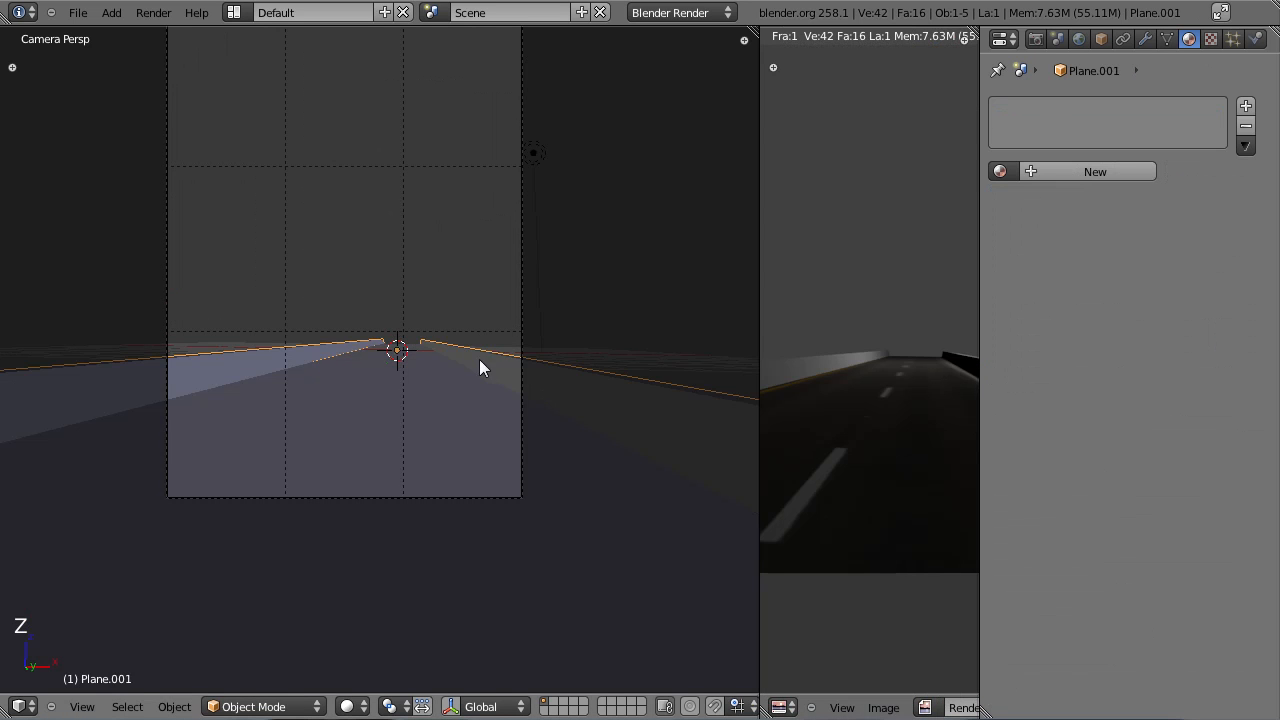
{"action": "key", "text": "Tab"}
{"action": "key", "text": "KP_1"}
{"action": "scroll", "coordinate": [505, 375], "scroll_direction": "up", "scroll_amount": 6}
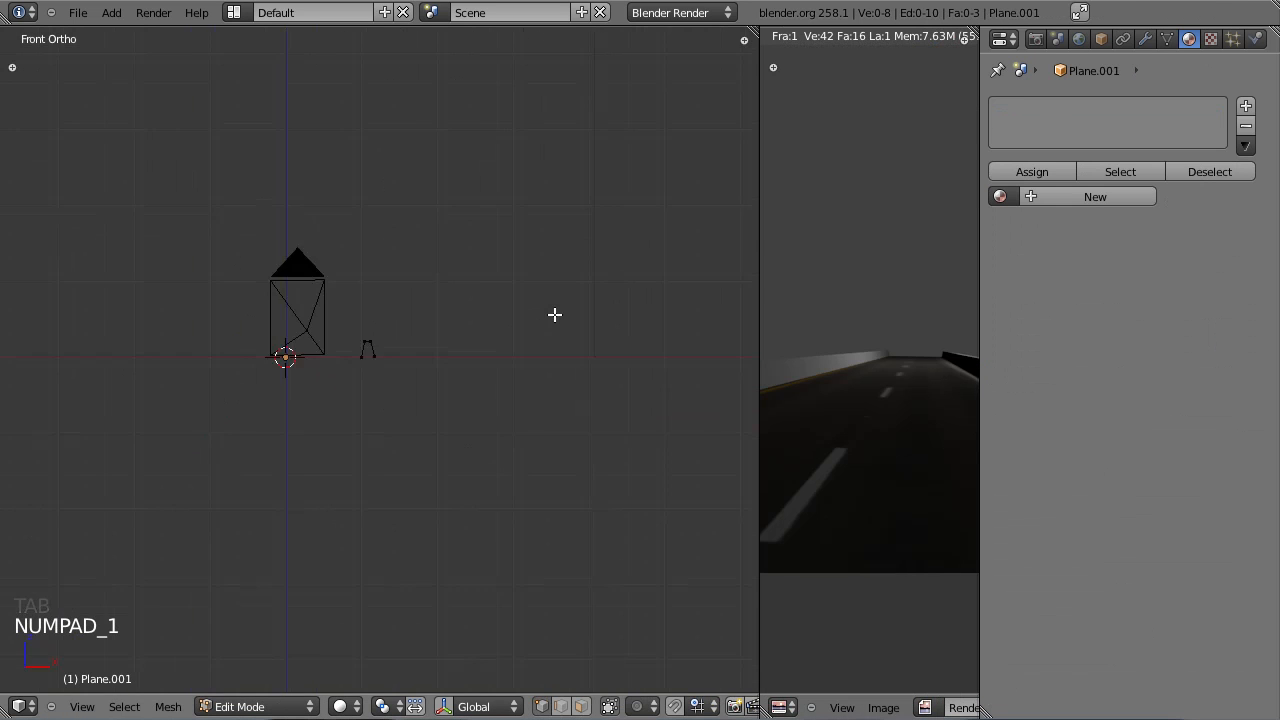
Step: Enlarge the UV/Image Editor area and unwrap the whole barrier mesh with Unwrap
{"action": "left_click_drag", "start_coordinate": [757, 309], "coordinate": [451, 310]}
{"action": "scroll", "coordinate": [286, 364], "scroll_direction": "up", "scroll_amount": 3}
{"action": "key", "text": "a"}
{"action": "key", "text": "a"}
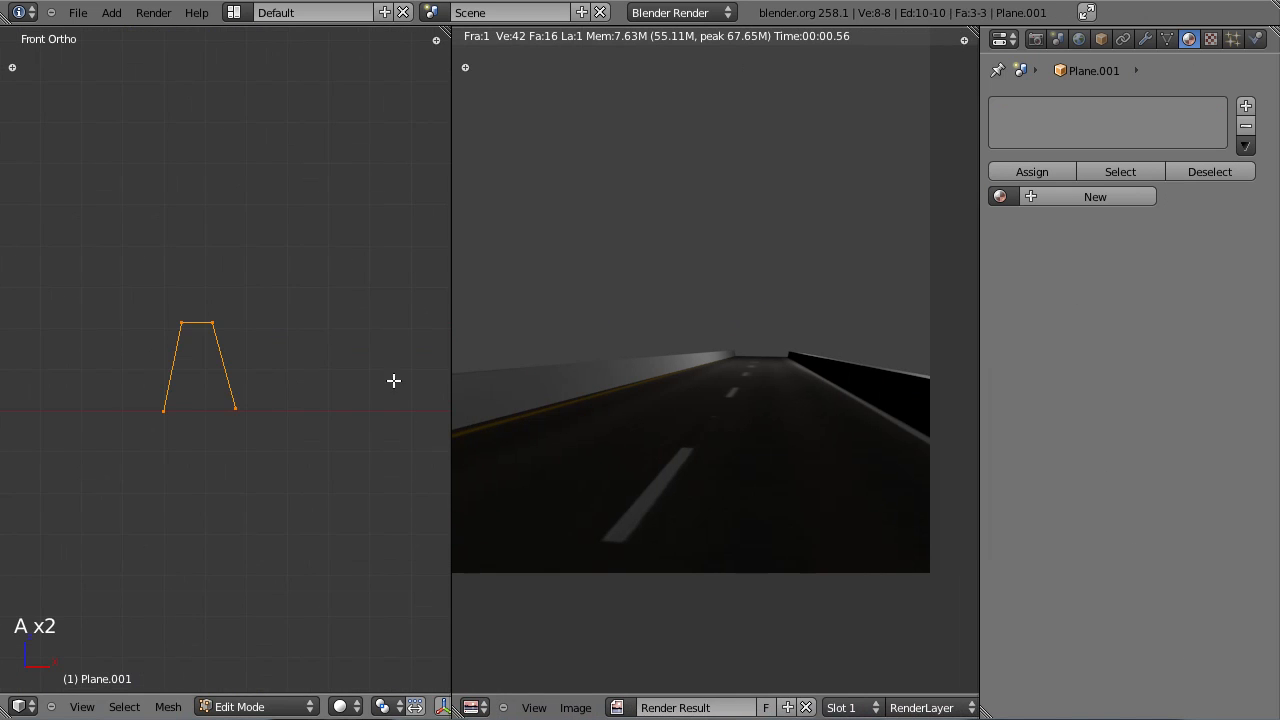
{"action": "key", "text": "u"}
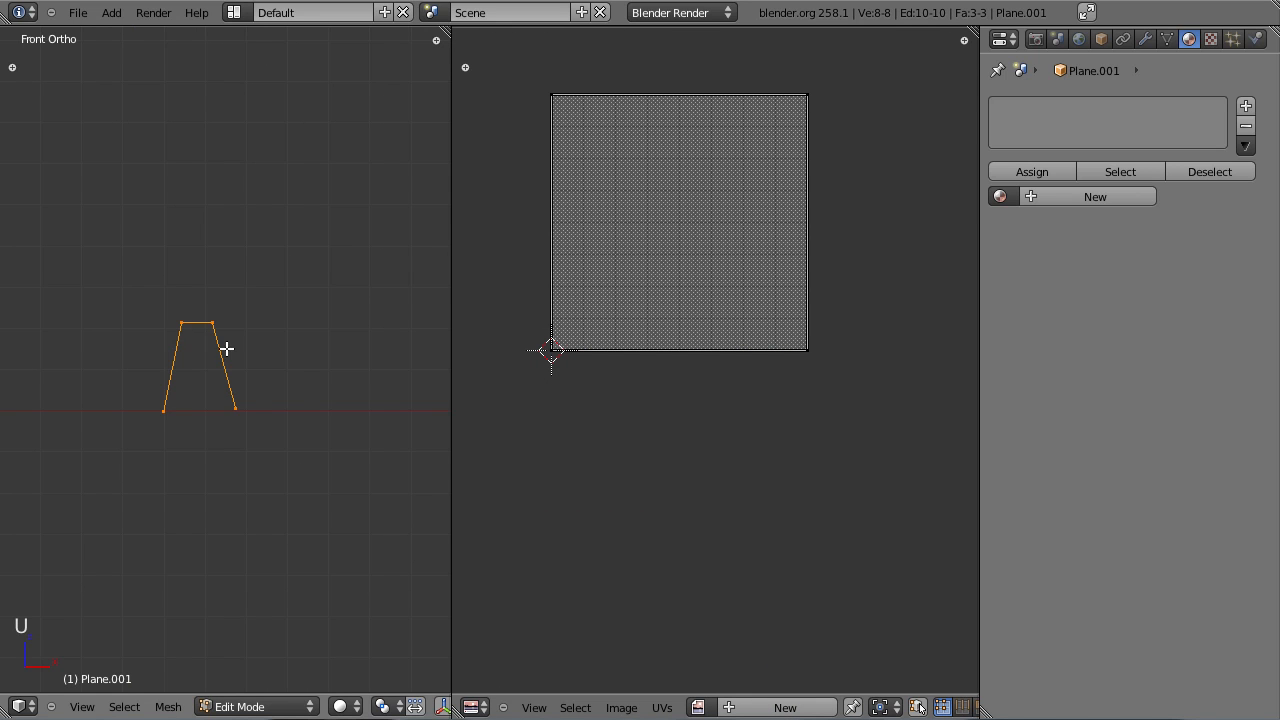
{"action": "key", "text": "u"}
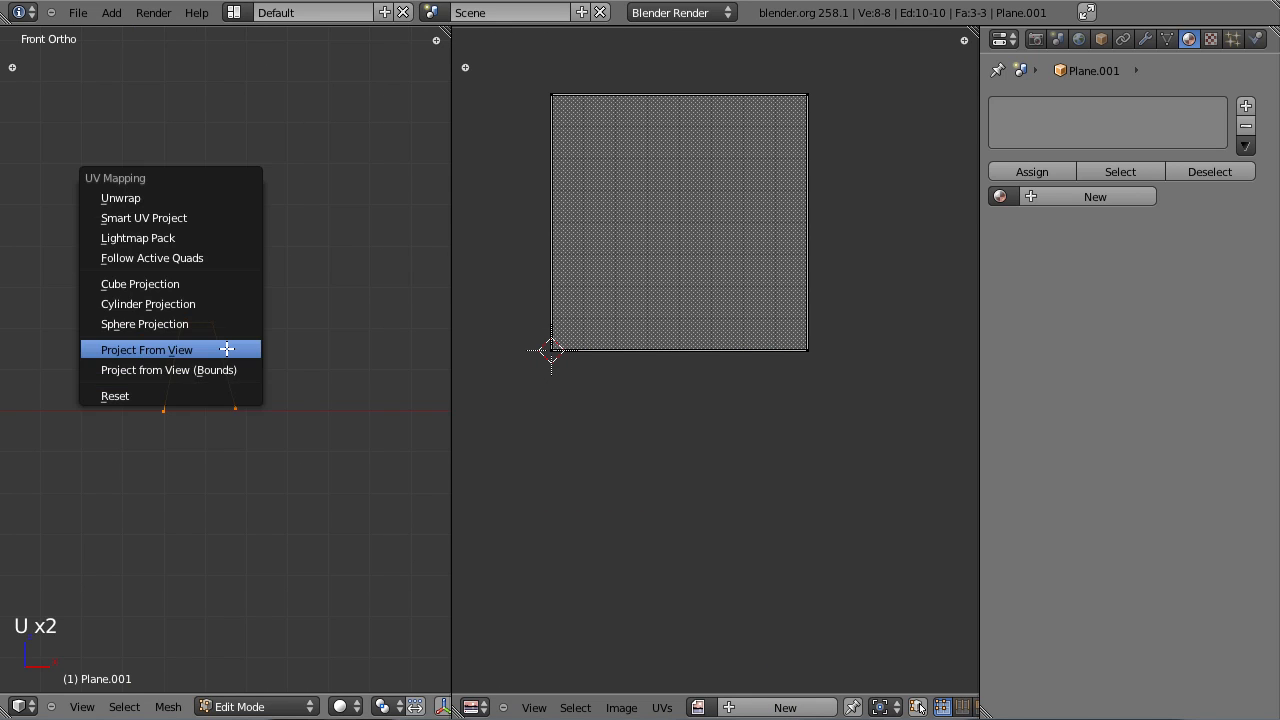
{"action": "left_click", "coordinate": [133, 200]}
Step: Straighten the left end of the barrier's UV layout by scaling its vertices to 0 along X
{"action": "key", "text": "a"}
{"action": "key", "text": "a"}
{"action": "key", "text": "b"}
{"action": "left_click_drag", "start_coordinate": [512, 221], "coordinate": [606, 442]}
{"action": "key", "text": "s"}
{"action": "key", "text": "x"}
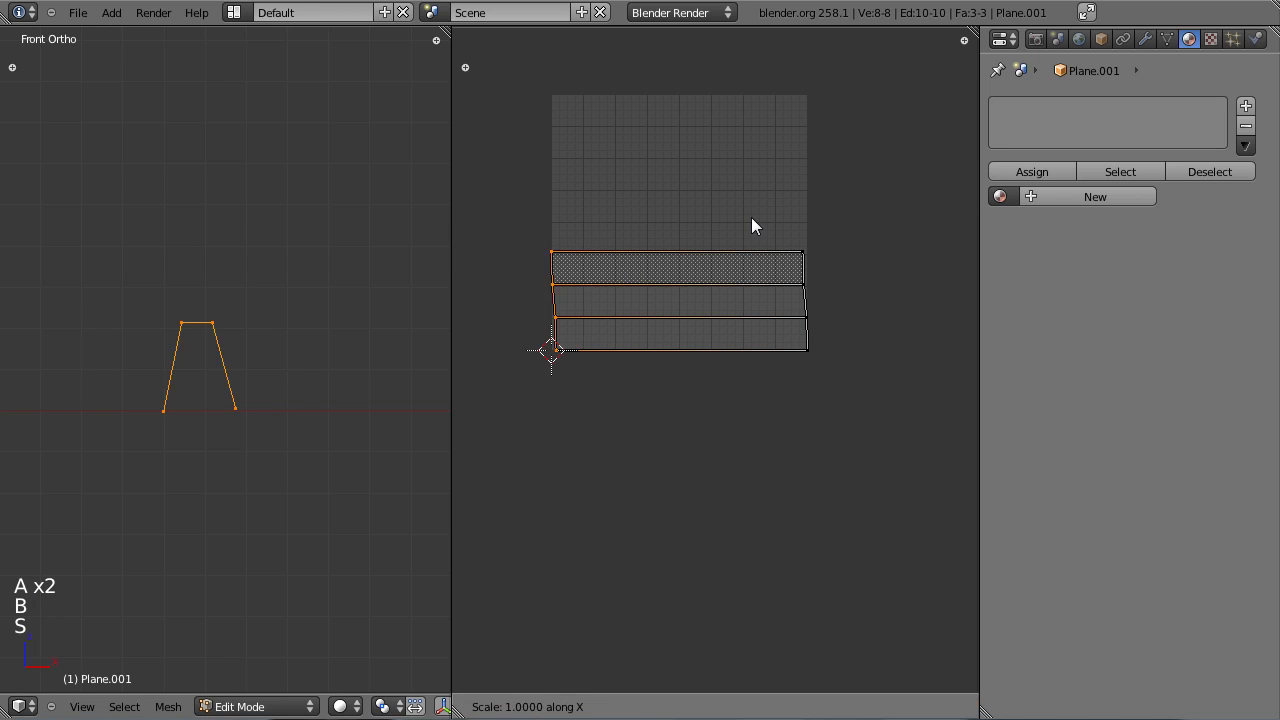
{"action": "key", "text": "0"}
{"action": "key", "text": "Return"}
Step: Straighten the right end of the barrier's UV layout by scaling its vertices to 0 along X
{"action": "key", "text": "a"}
{"action": "key", "text": "b"}
{"action": "left_click_drag", "start_coordinate": [763, 207], "coordinate": [870, 410]}
{"action": "key", "text": "s"}
{"action": "key", "text": "0"}
{"action": "key", "text": "Return"}
{"action": "scroll", "coordinate": [578, 267], "scroll_direction": "up", "scroll_amount": 2}
{"action": "scroll", "coordinate": [578, 267], "scroll_direction": "up", "scroll_amount": 2}
{"action": "key", "text": "a"}
{"action": "key", "text": "b"}
{"action": "left_click_drag", "start_coordinate": [532, 158], "coordinate": [612, 460]}
{"action": "key", "text": "g"}
{"action": "right_click", "coordinate": [565, 249]}
{"action": "scroll", "coordinate": [590, 320], "scroll_direction": "down", "scroll_amount": 4}
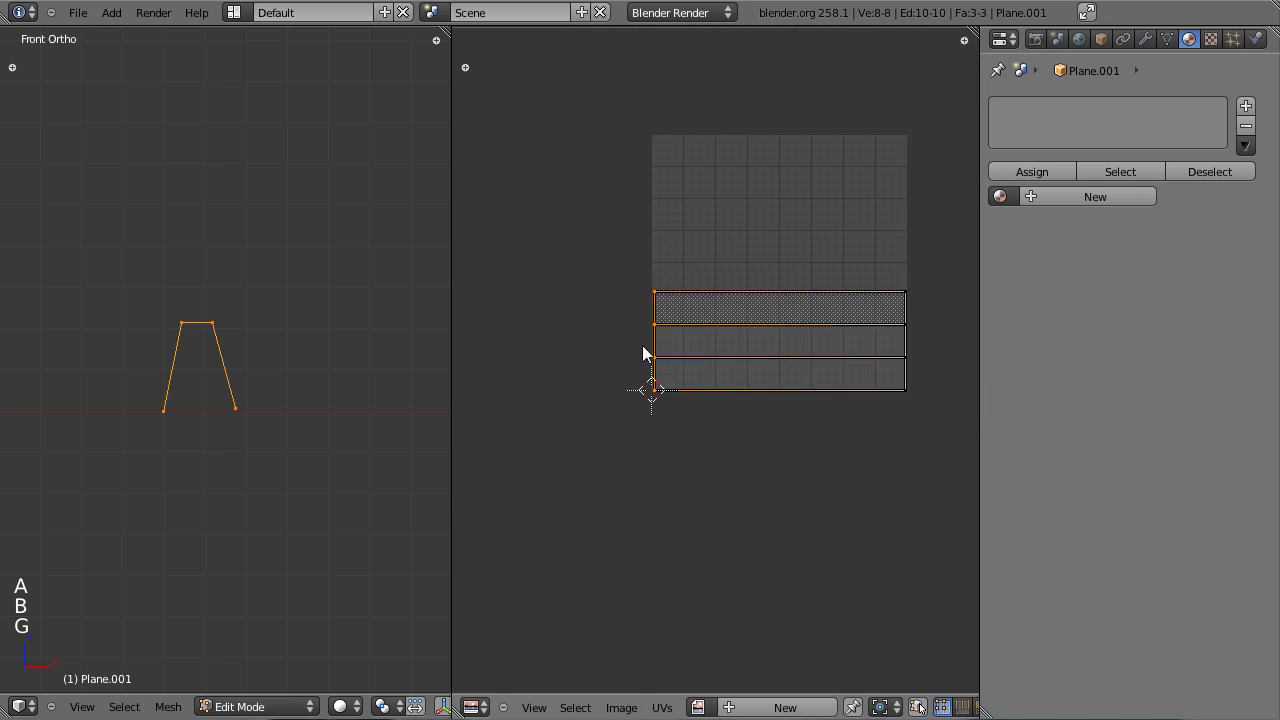
{"action": "scroll", "coordinate": [750, 380], "scroll_direction": "up", "scroll_amount": 2}
{"action": "key", "text": "a"}
{"action": "scroll", "coordinate": [710, 375], "scroll_direction": "down", "scroll_amount": 4}
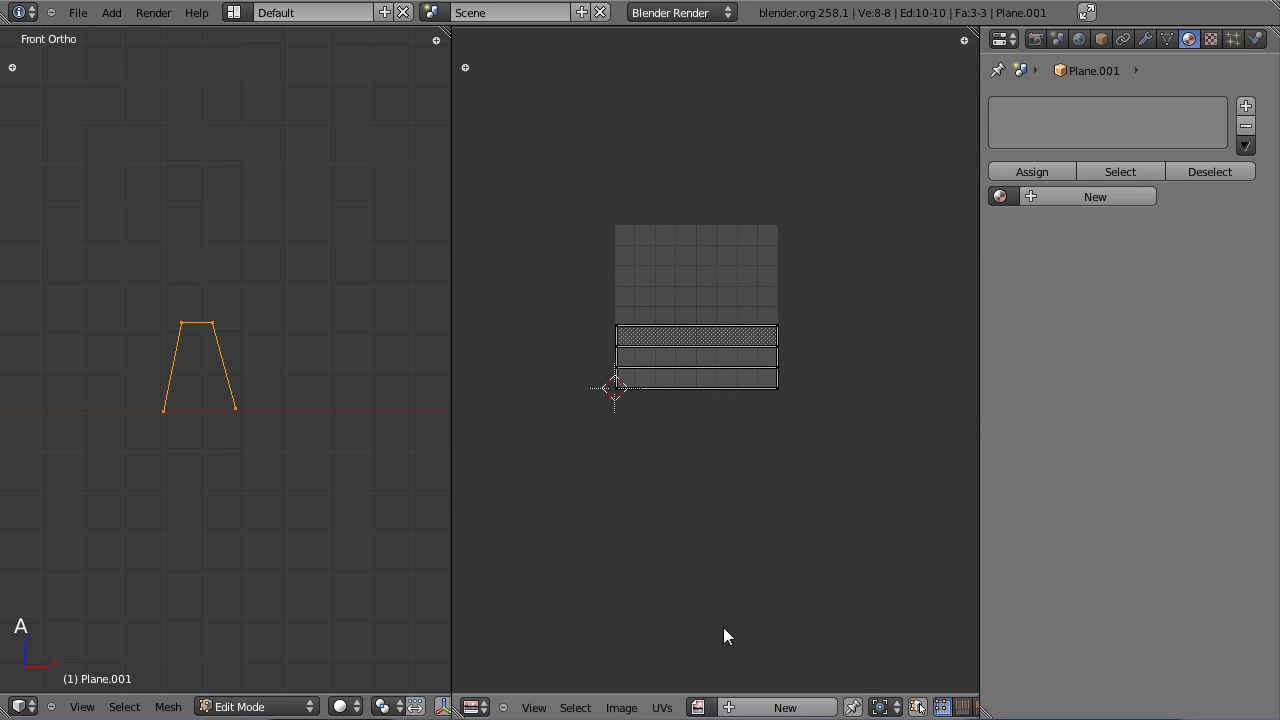
Step: Load ConcreteNew0034_5_M.jpg from the Textures folder as the image behind the barrier's UV layout
{"action": "left_click", "coordinate": [622, 708]}
{"action": "left_click", "coordinate": [655, 667]}
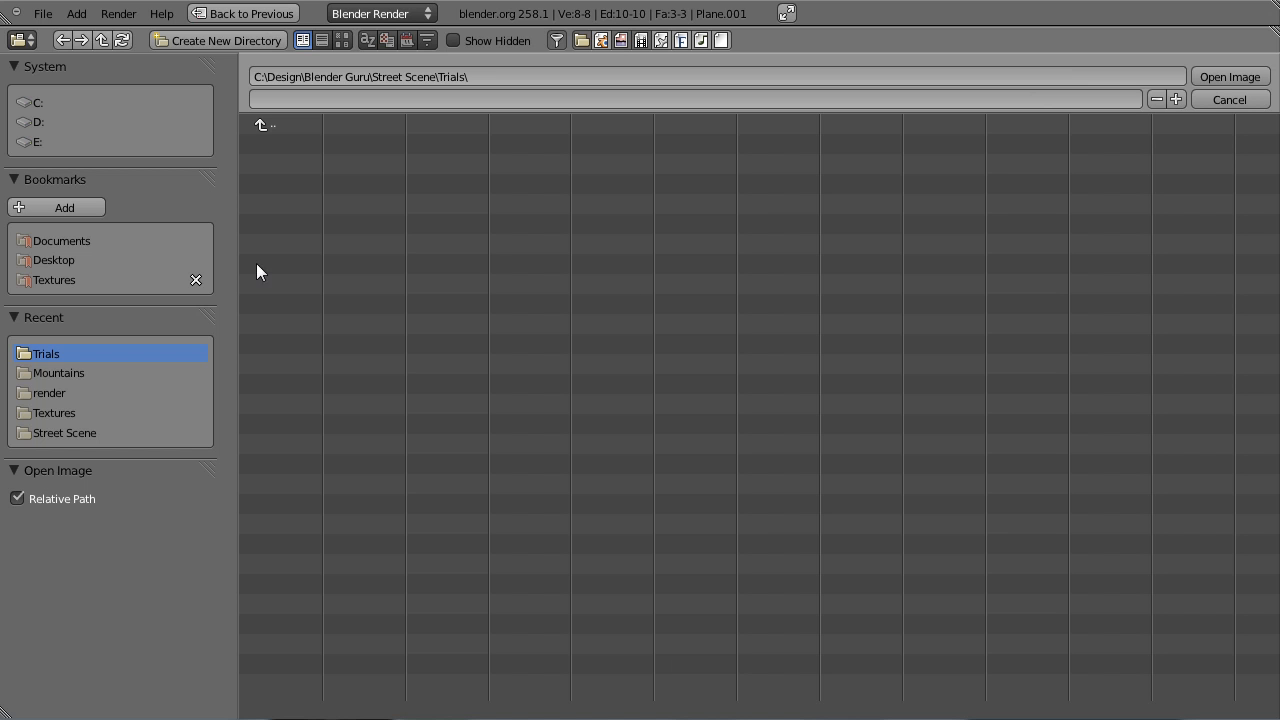
{"action": "left_click", "coordinate": [67, 279]}
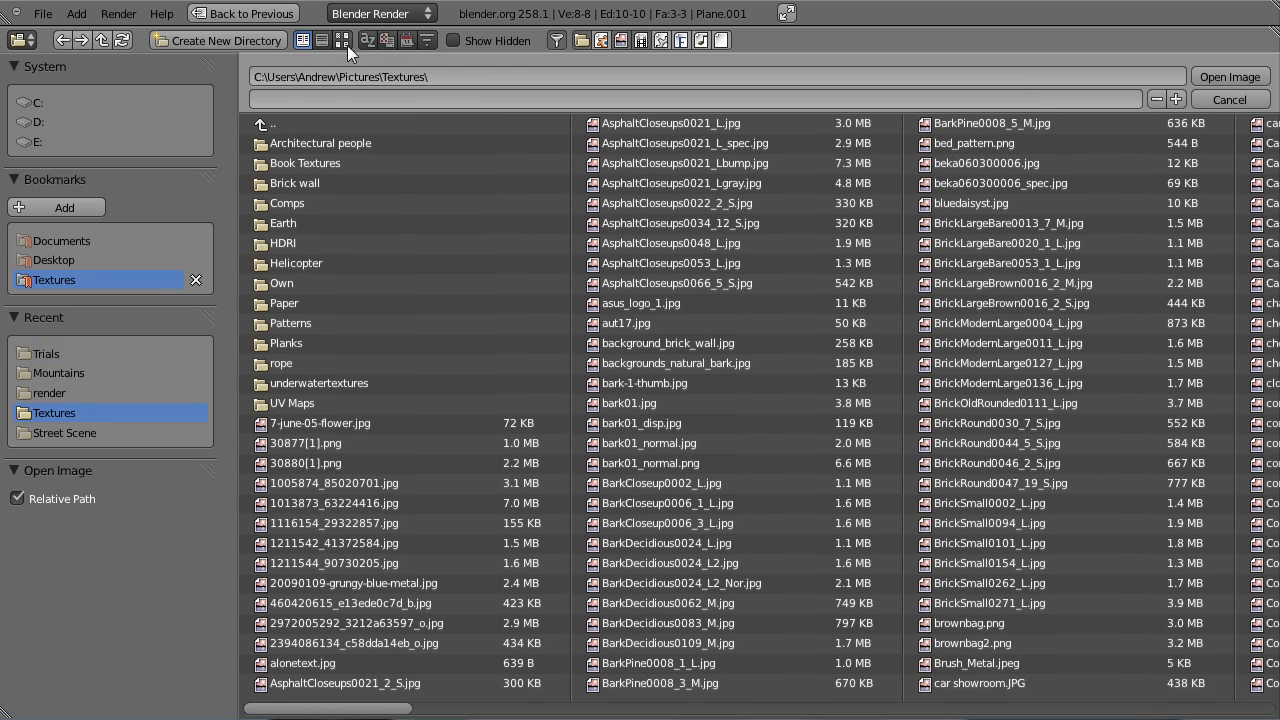
{"action": "left_click", "coordinate": [406, 40]}
{"action": "left_click", "coordinate": [352, 424]}
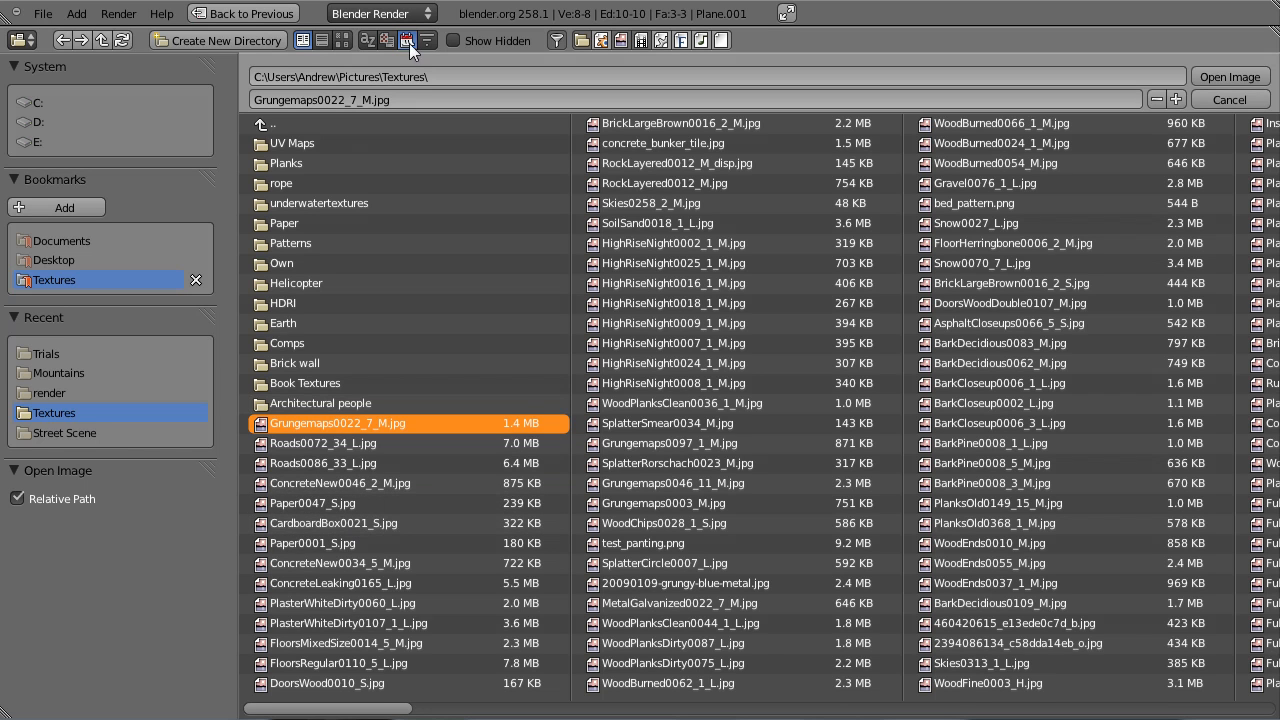
{"action": "left_click", "coordinate": [342, 40]}
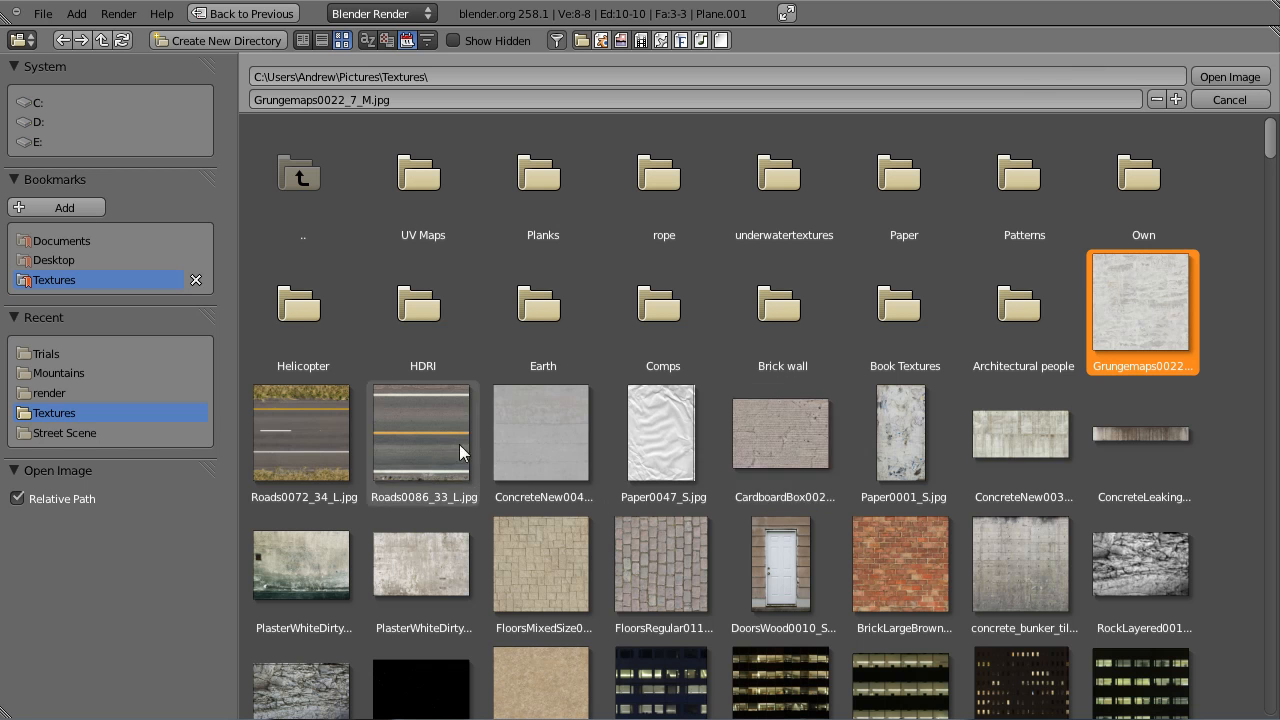
{"action": "left_click", "coordinate": [1004, 490]}
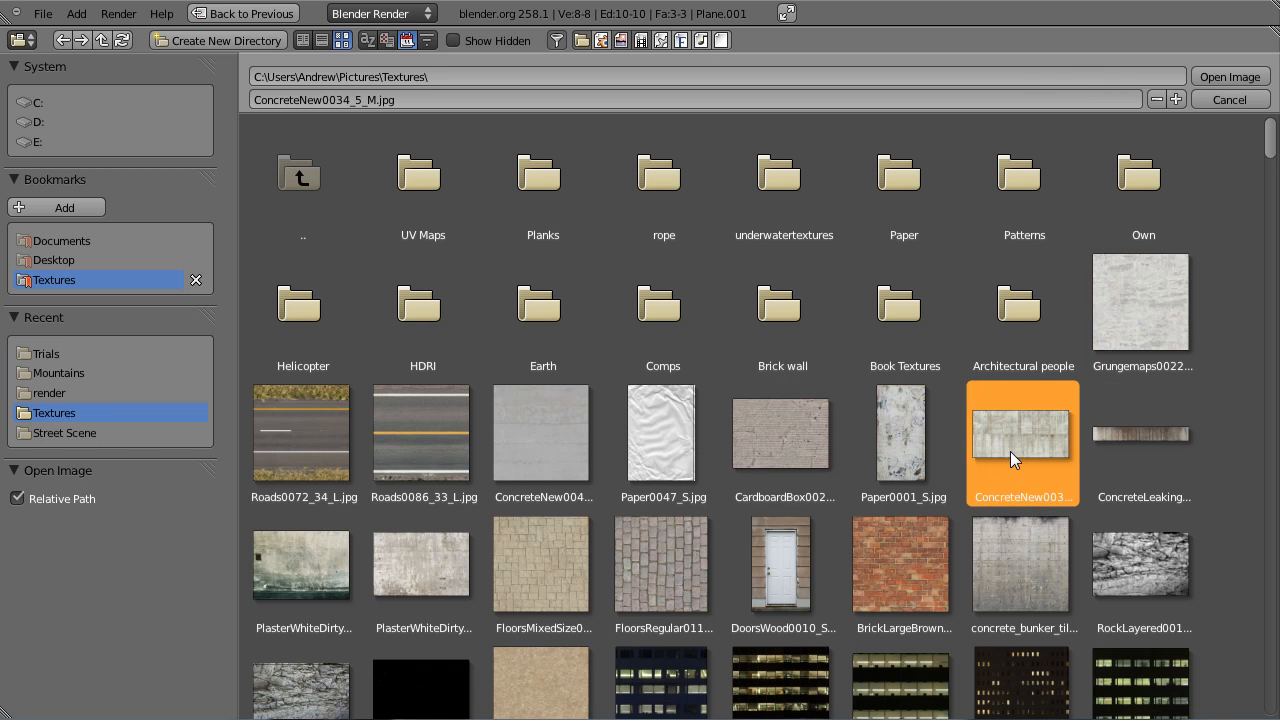
{"action": "left_click", "coordinate": [1232, 77]}
{"action": "scroll", "coordinate": [777, 420], "scroll_direction": "down", "scroll_amount": 5}
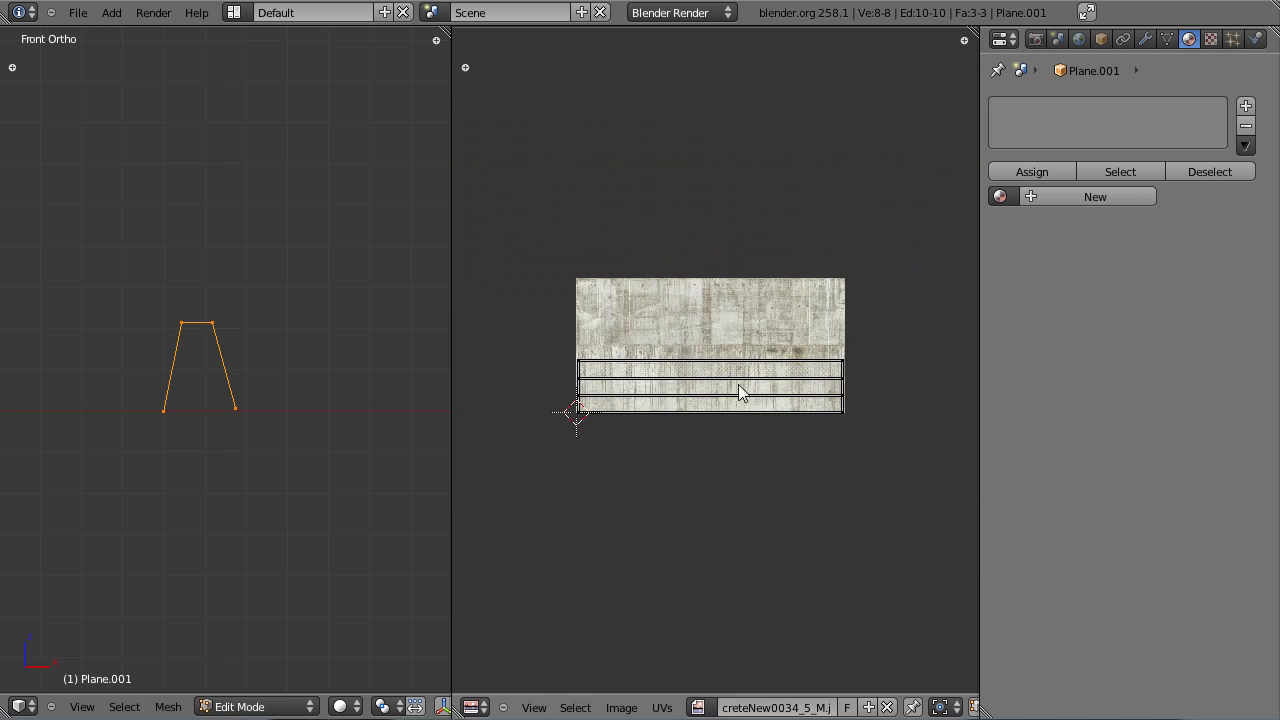
{"action": "scroll", "coordinate": [632, 407], "scroll_direction": "up", "scroll_amount": 2}
Step: Select vertices on the barrier's road-facing side and synchronize the UV editor's selection with the mesh selection
{"action": "key", "text": "a"}
{"action": "key", "text": "a"}
{"action": "key", "text": "b"}
{"action": "left_click_drag", "start_coordinate": [94, 256], "coordinate": [196, 476]}
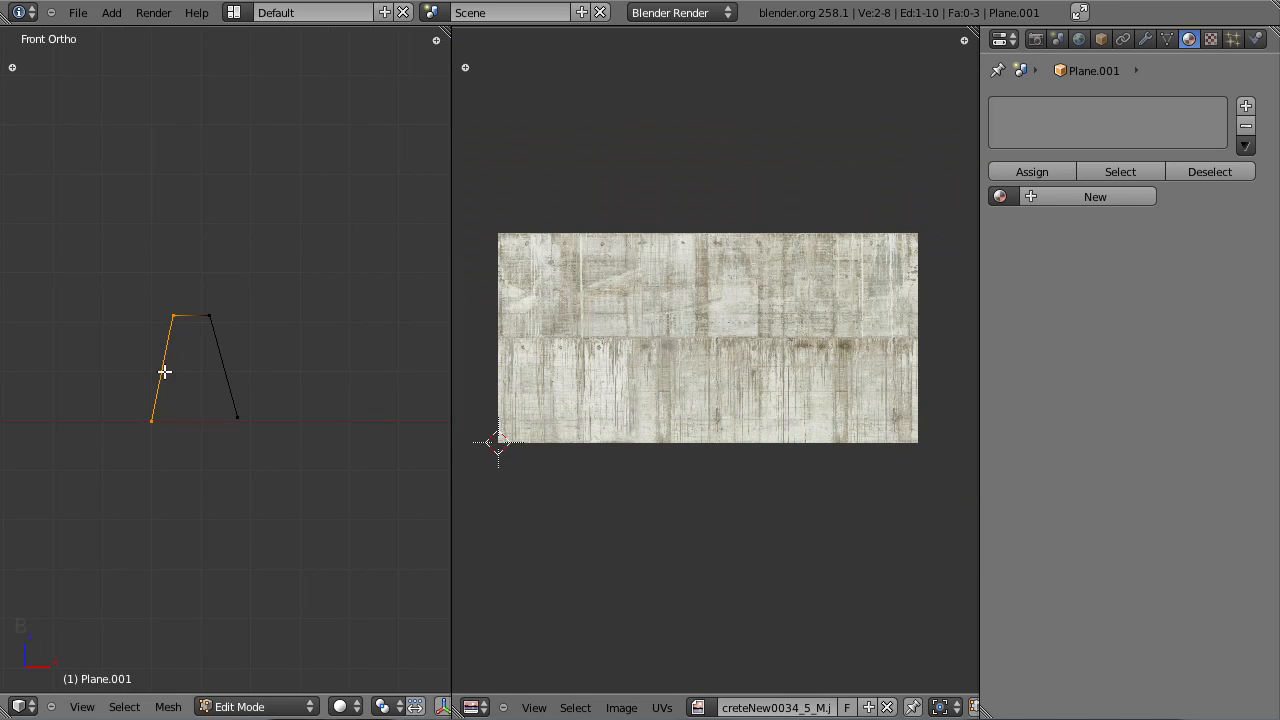
{"action": "scroll", "coordinate": [214, 343], "scroll_direction": "down", "scroll_amount": 3}
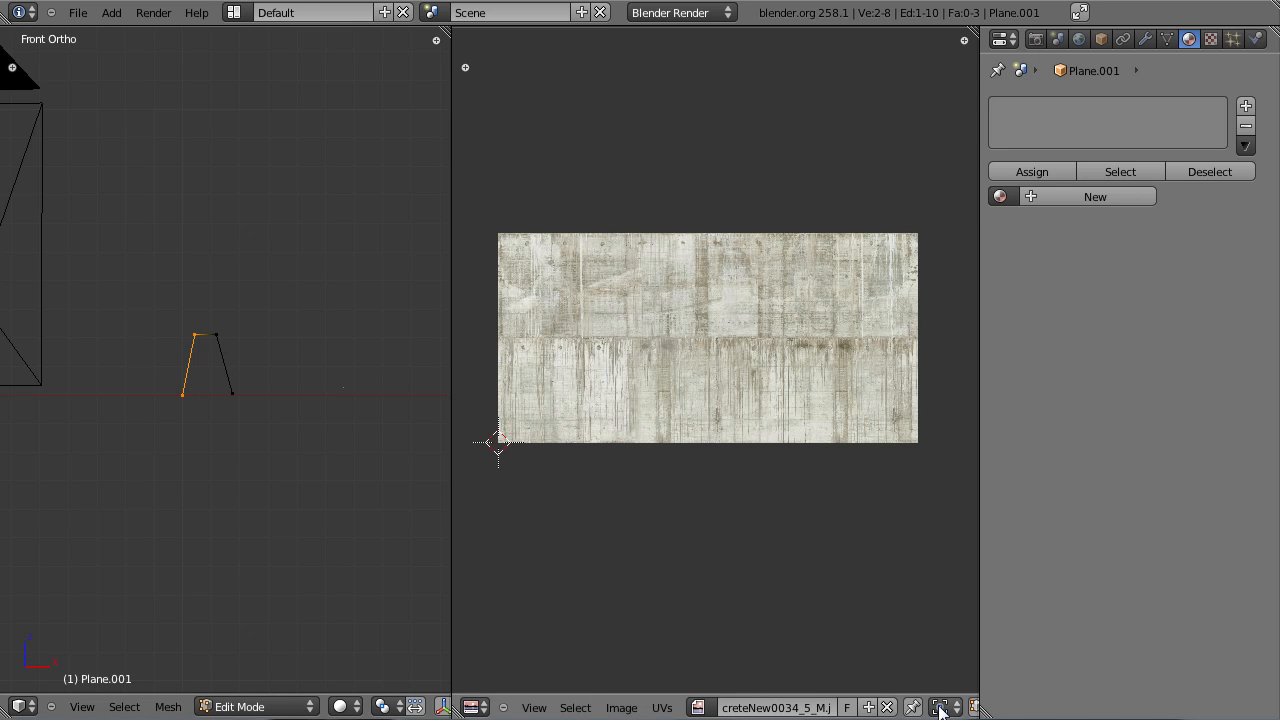
{"action": "scroll", "coordinate": [944, 710], "scroll_direction": "down", "scroll_amount": 2}
{"action": "left_click", "coordinate": [904, 707]}
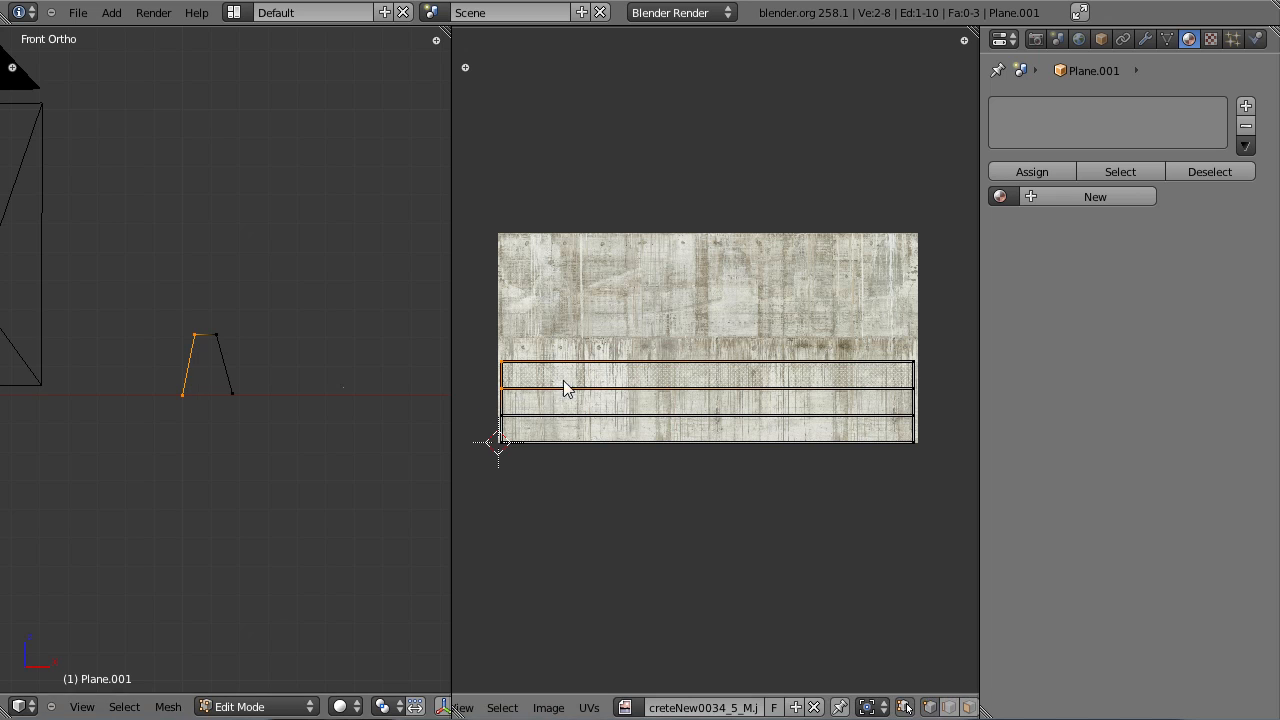
Step: Examine which part of the barrier is selected from an orbited view and the camera view, then return to wireframe front view
{"action": "middle_click_drag", "start_coordinate": [286, 374], "coordinate": [211, 400]}
{"action": "scroll", "coordinate": [223, 420], "scroll_direction": "down", "scroll_amount": 3}
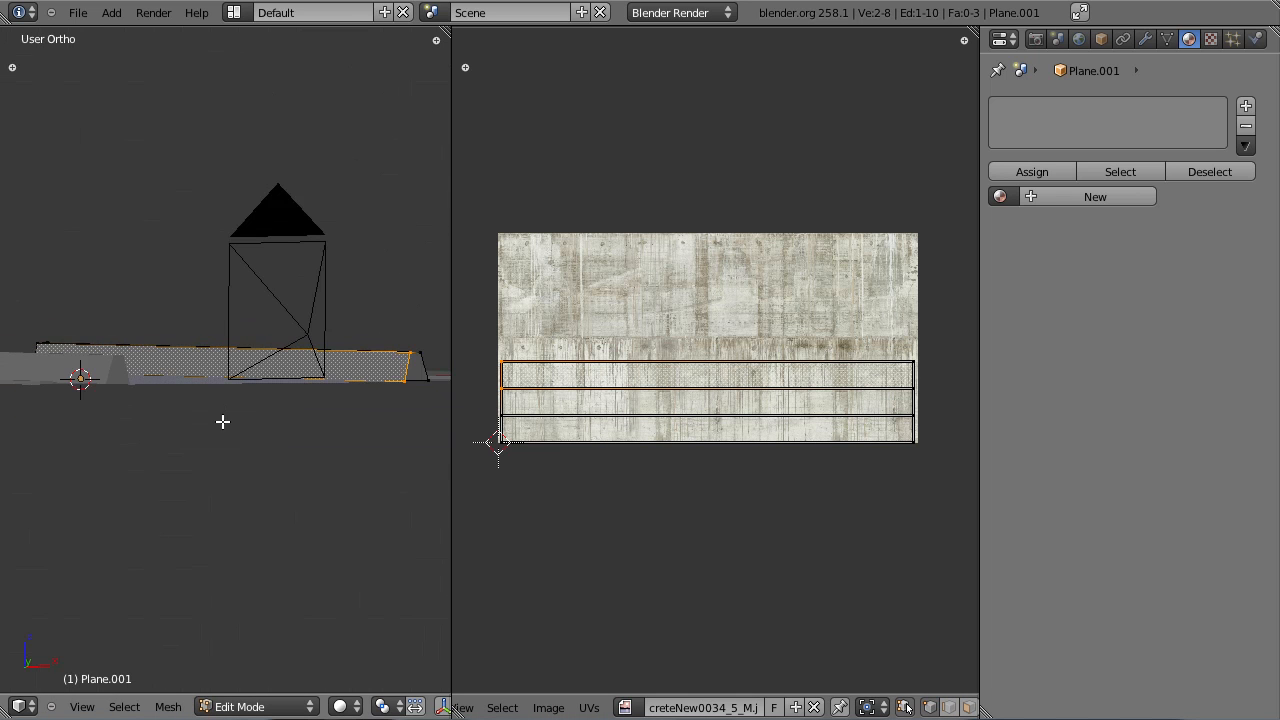
{"action": "key", "text": "z"}
{"action": "key", "text": "KP_0"}
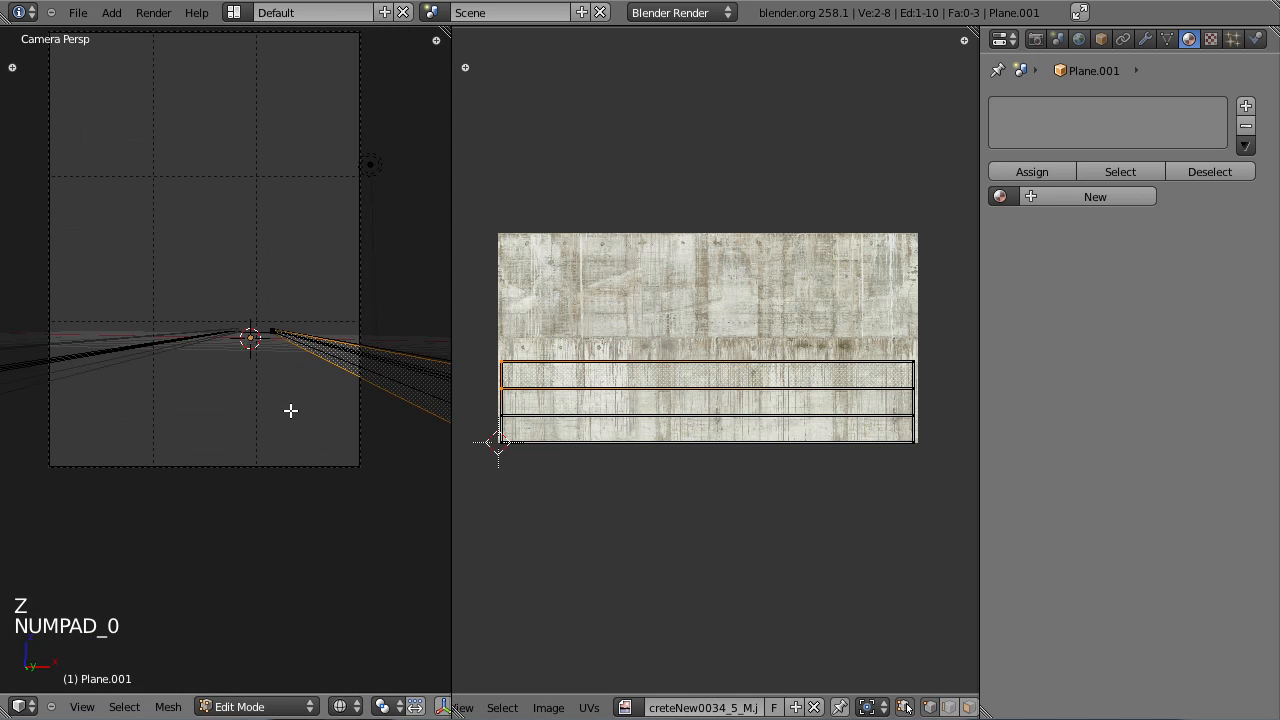
{"action": "key", "text": "KP_0"}
{"action": "key", "text": "KP_1"}
{"action": "scroll", "coordinate": [211, 356], "scroll_direction": "up", "scroll_amount": 3}
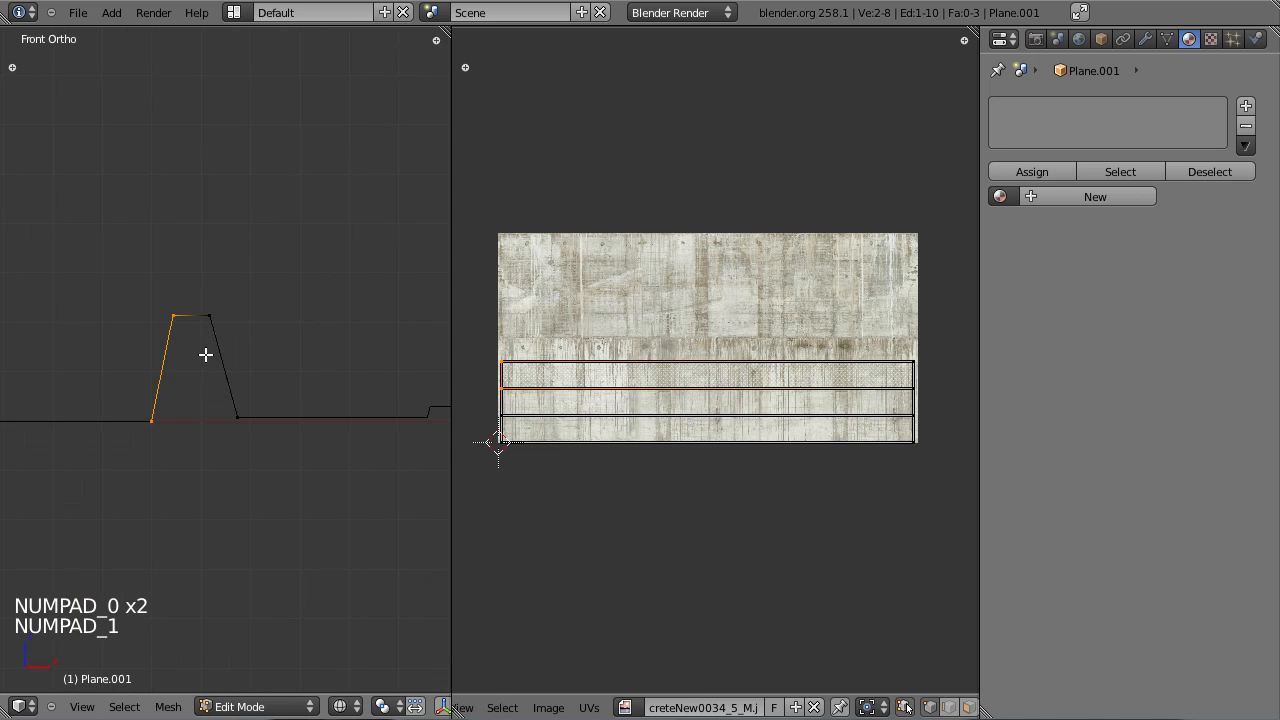
Step: Reselect the barrier's road-facing side in wireframe so the vertices at both ends of the bridge are included
{"action": "key", "text": "a"}
{"action": "key", "text": "a"}
{"action": "scroll", "coordinate": [223, 389], "scroll_direction": "down", "scroll_amount": 6}
{"action": "key", "text": "z"}
{"action": "scroll", "coordinate": [223, 389], "scroll_direction": "up", "scroll_amount": 3}
{"action": "key", "text": "b"}
{"action": "left_click_drag", "start_coordinate": [168, 294], "coordinate": [214, 416]}
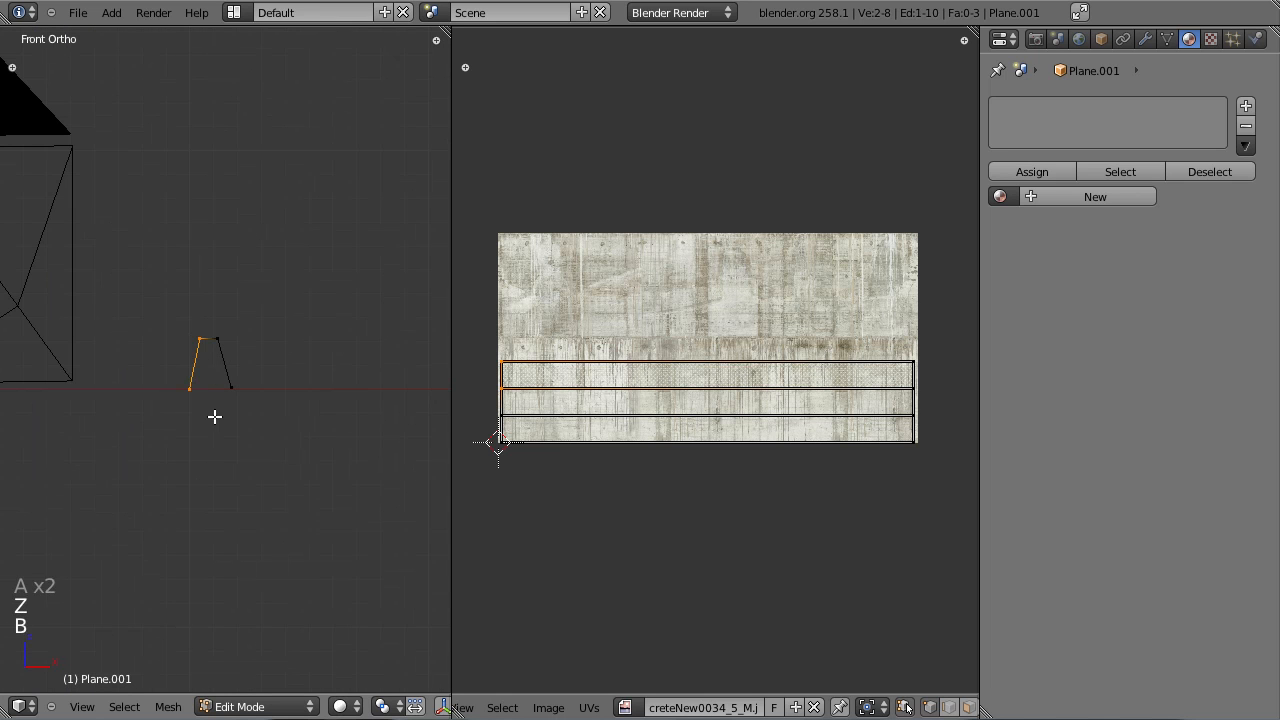
{"action": "key", "text": "b"}
{"action": "left_click_drag", "start_coordinate": [166, 298], "coordinate": [206, 417]}
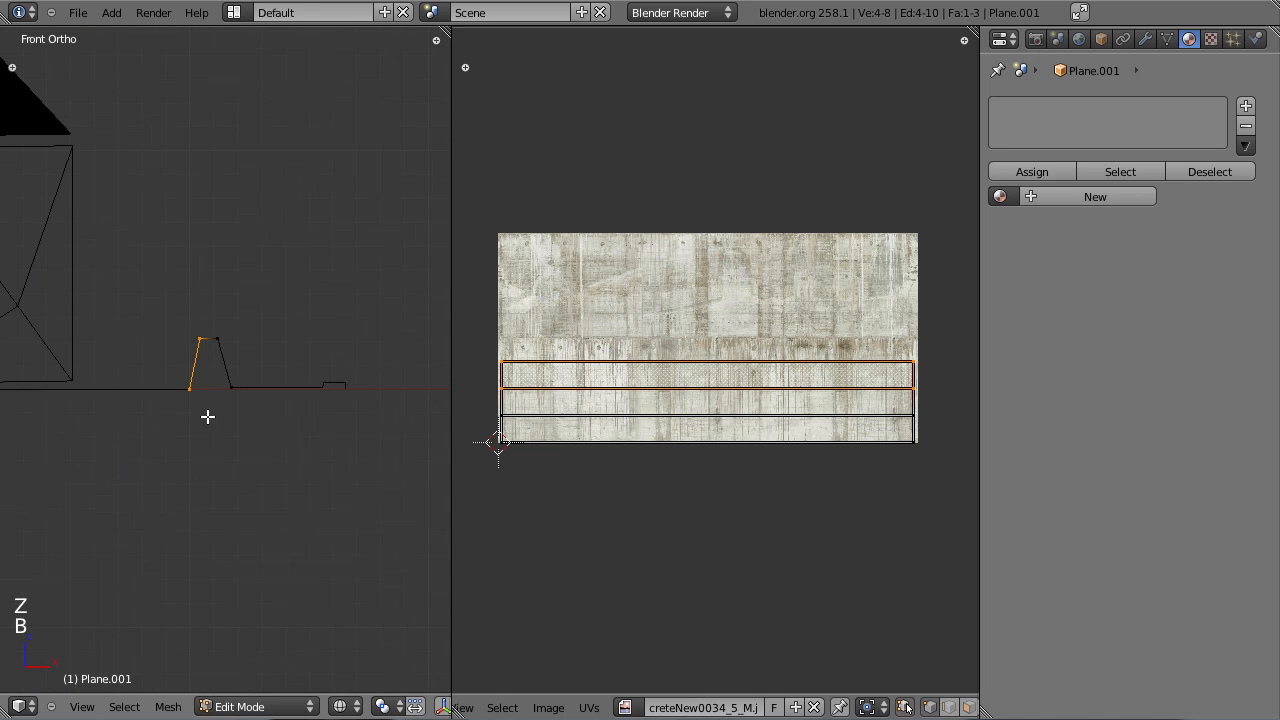
Step: Move the road-facing side's UV strip up along Y into the upper half of the concrete image
{"action": "scroll", "coordinate": [708, 423], "scroll_direction": "up", "scroll_amount": 2}
{"action": "scroll", "coordinate": [708, 423], "scroll_direction": "down", "scroll_amount": 3}
{"action": "scroll", "coordinate": [305, 395], "scroll_direction": "down", "scroll_amount": 2}
{"action": "scroll", "coordinate": [249, 403], "scroll_direction": "up", "scroll_amount": 3}
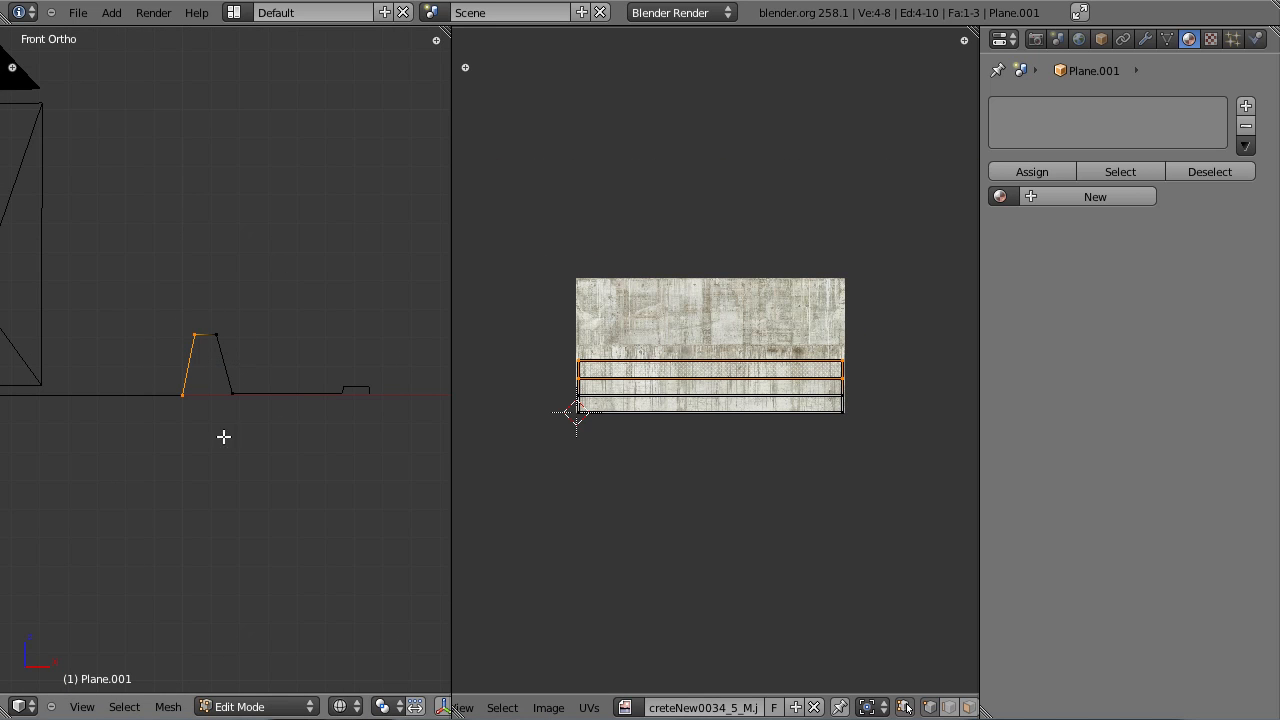
{"action": "scroll", "coordinate": [237, 426], "scroll_direction": "down", "scroll_amount": 1}
{"action": "mouse_move", "coordinate": [237, 426]}
{"action": "middle_mouse_down"}
{"action": "mouse_move", "coordinate": [217, 426]}
{"action": "mouse_move", "coordinate": [257, 434]}
{"action": "middle_mouse_up"}
{"action": "key", "text": "KP_1"}
{"action": "scroll", "coordinate": [243, 343], "scroll_direction": "up", "scroll_amount": 4}
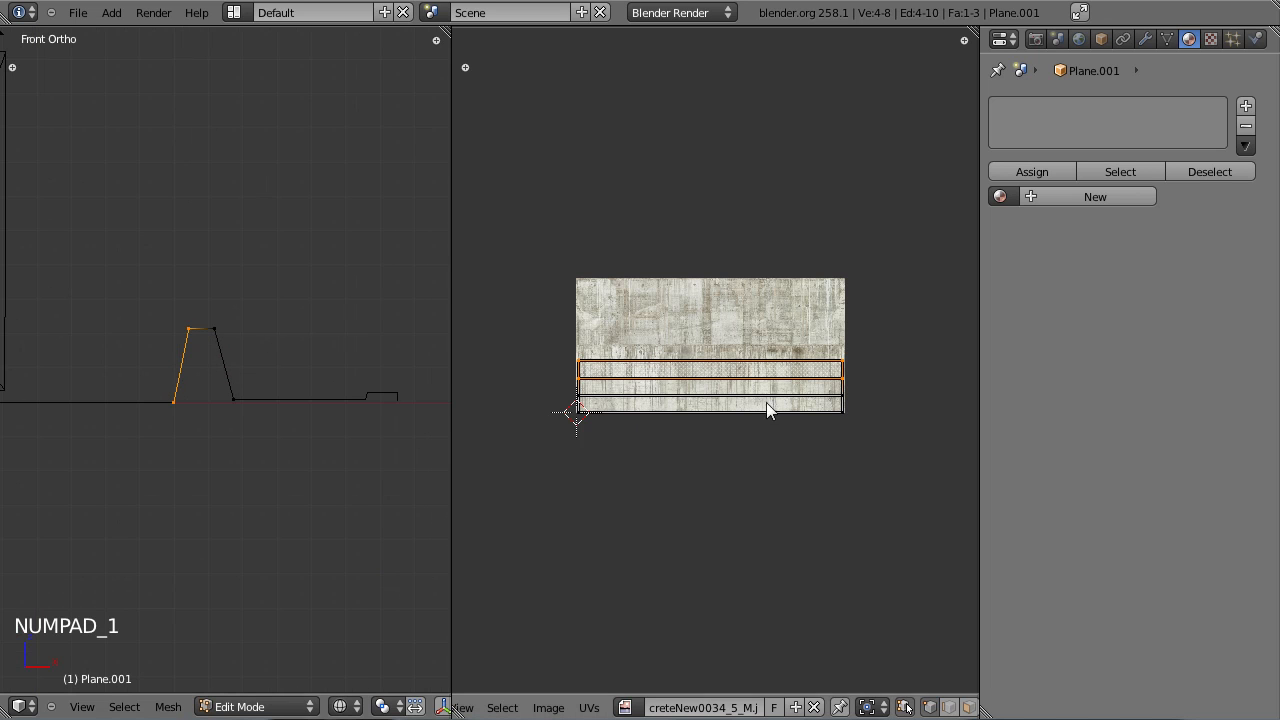
{"action": "scroll", "coordinate": [790, 405], "scroll_direction": "up", "scroll_amount": 3}
{"action": "scroll", "coordinate": [806, 420], "scroll_direction": "down", "scroll_amount": 2}
{"action": "key", "text": "g"}
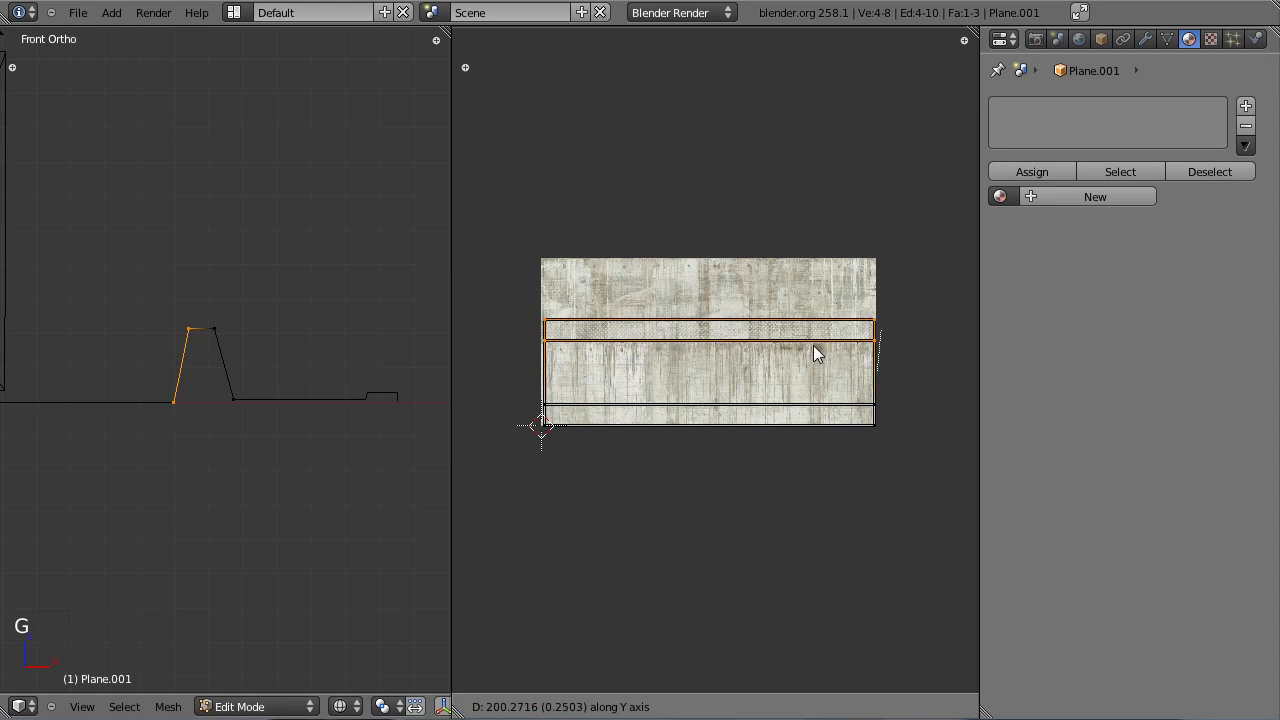
{"action": "left_click", "coordinate": [819, 320]}
Step: Scale the road-facing side's UV strip taller along Y, close to the height of one concrete band
{"action": "scroll", "coordinate": [820, 322], "scroll_direction": "up", "scroll_amount": 3}
{"action": "scroll", "coordinate": [835, 372], "scroll_direction": "down", "scroll_amount": 3}
{"action": "key", "text": "s"}
{"action": "key", "text": "y"}
{"action": "left_click", "coordinate": [720, 334]}
{"action": "key", "text": "s"}
{"action": "key", "text": "y"}
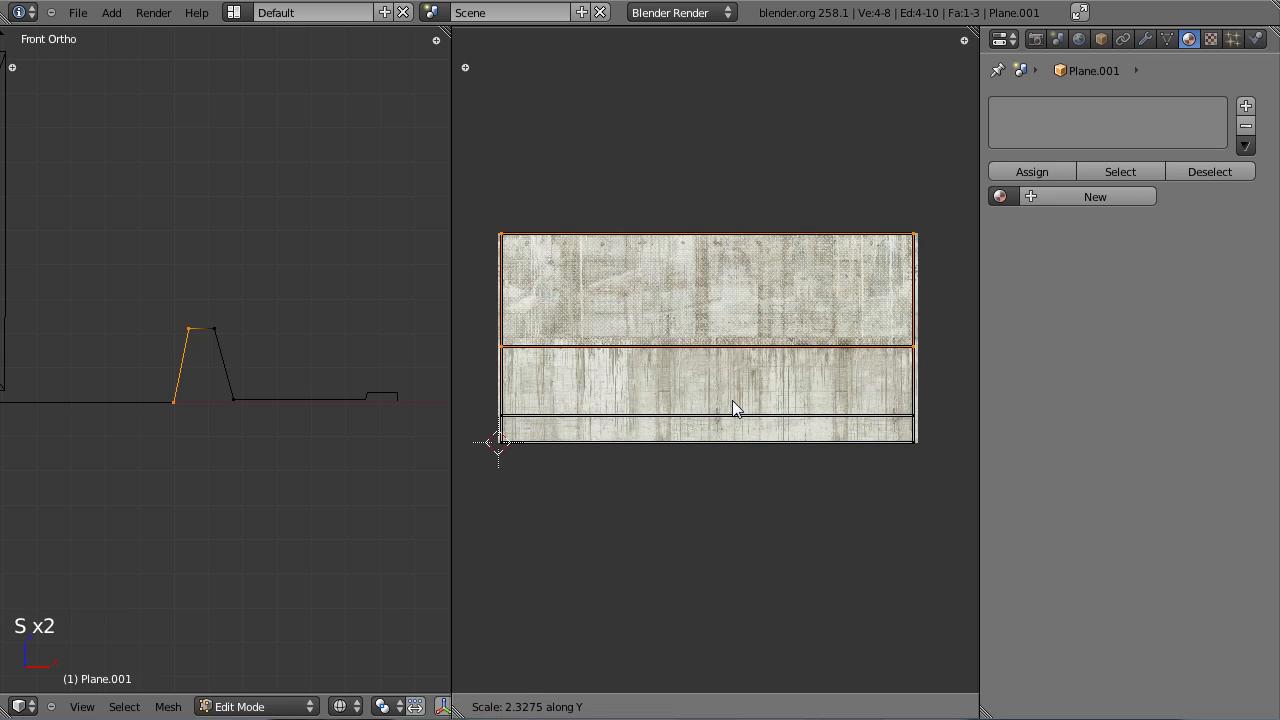
{"action": "left_click", "coordinate": [724, 374]}
Step: Move the road-facing UV strip down along Y onto the lower concrete band and rescale its height
{"action": "key", "text": "g"}
{"action": "key", "text": "y"}
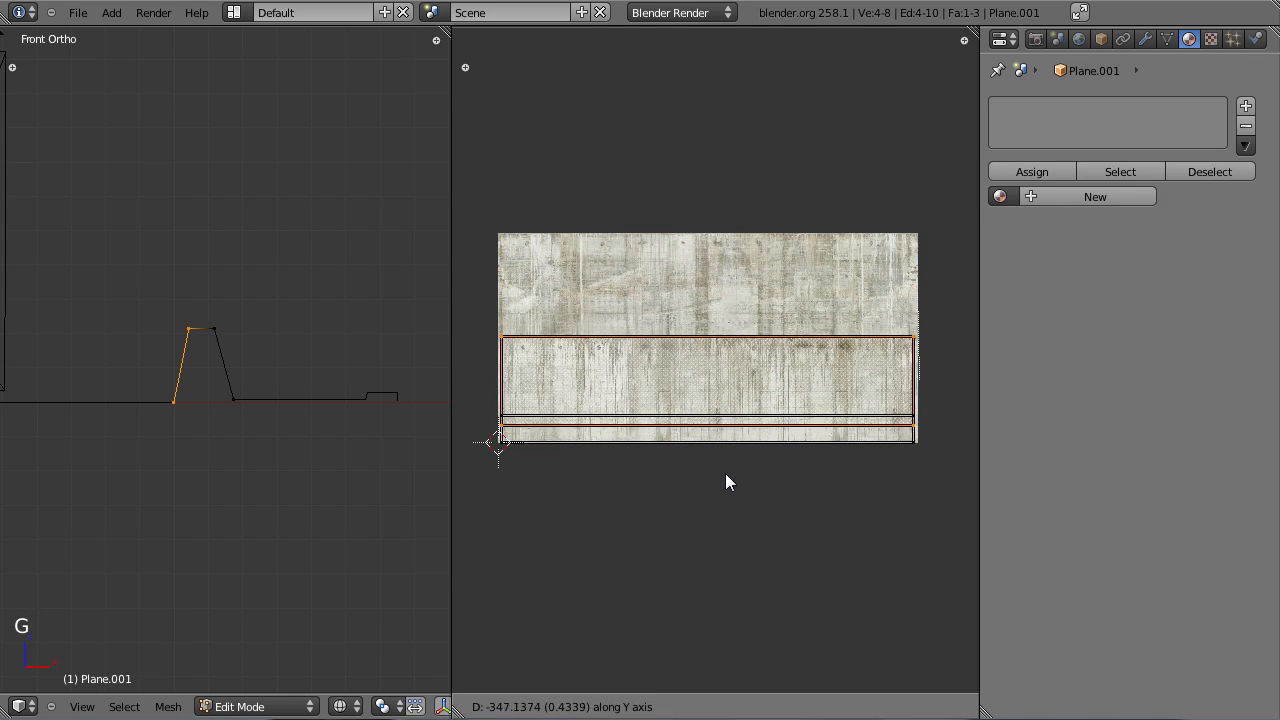
{"action": "left_click", "coordinate": [734, 477]}
{"action": "scroll", "coordinate": [829, 480], "scroll_direction": "up", "scroll_amount": 3}
{"action": "scroll", "coordinate": [829, 485], "scroll_direction": "down", "scroll_amount": 2}
{"action": "key", "text": "s"}
{"action": "key", "text": "y"}
{"action": "left_click", "coordinate": [738, 424]}
Step: Fine-tune the strip's vertical position and Y scale so it fills the lower concrete band
{"action": "key", "text": "g"}
{"action": "key", "text": "y"}
{"action": "left_click", "coordinate": [740, 432]}
{"action": "key", "text": "s"}
{"action": "key", "text": "y"}
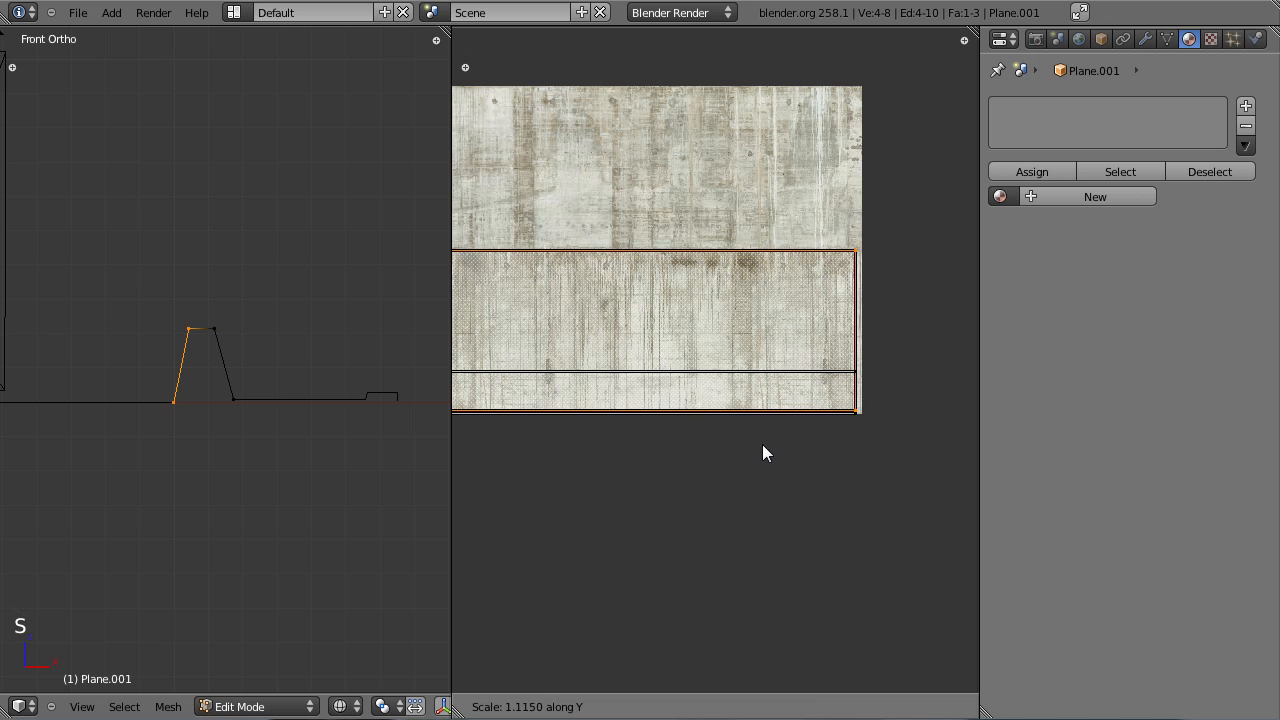
{"action": "left_click", "coordinate": [762, 444]}
Step: Select the barrier's top face and move its UV strip up along Y to just above the lower concrete band
{"action": "key", "text": "a"}
{"action": "key", "text": "b"}
{"action": "left_click_drag", "start_coordinate": [174, 310], "coordinate": [251, 349]}
{"action": "key", "text": "g"}
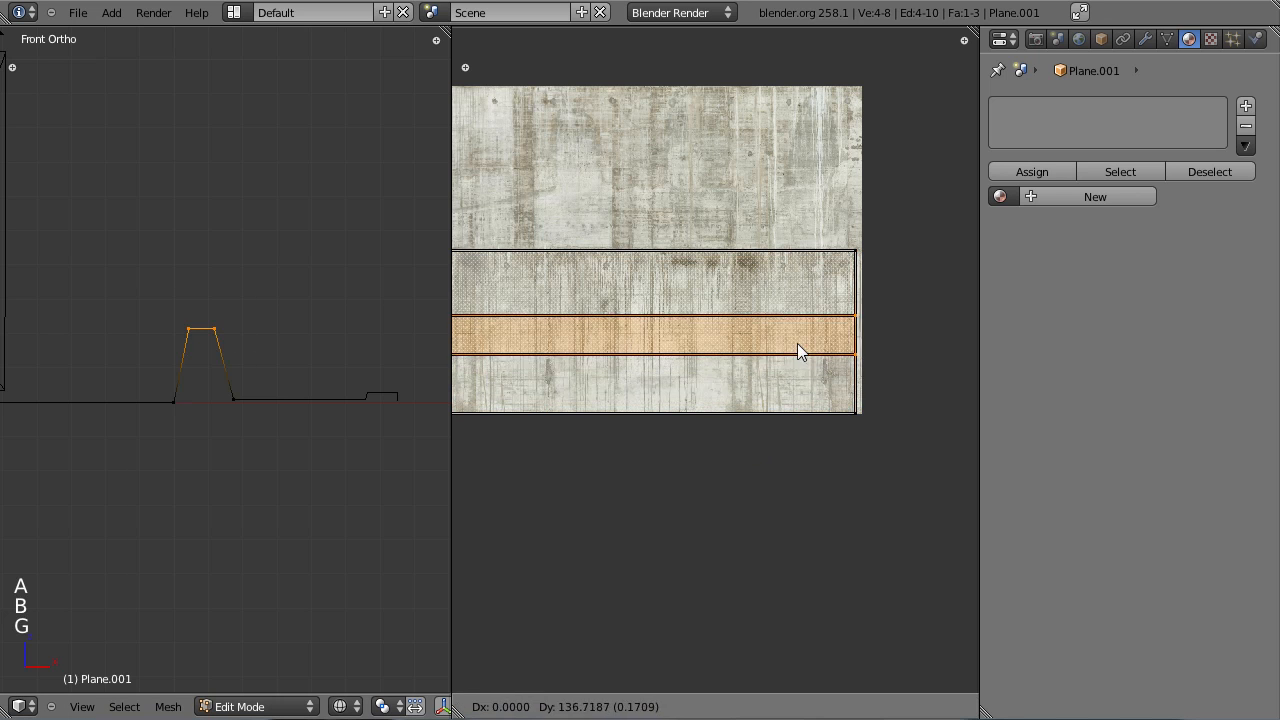
{"action": "key", "text": "y"}
{"action": "left_click", "coordinate": [810, 237]}
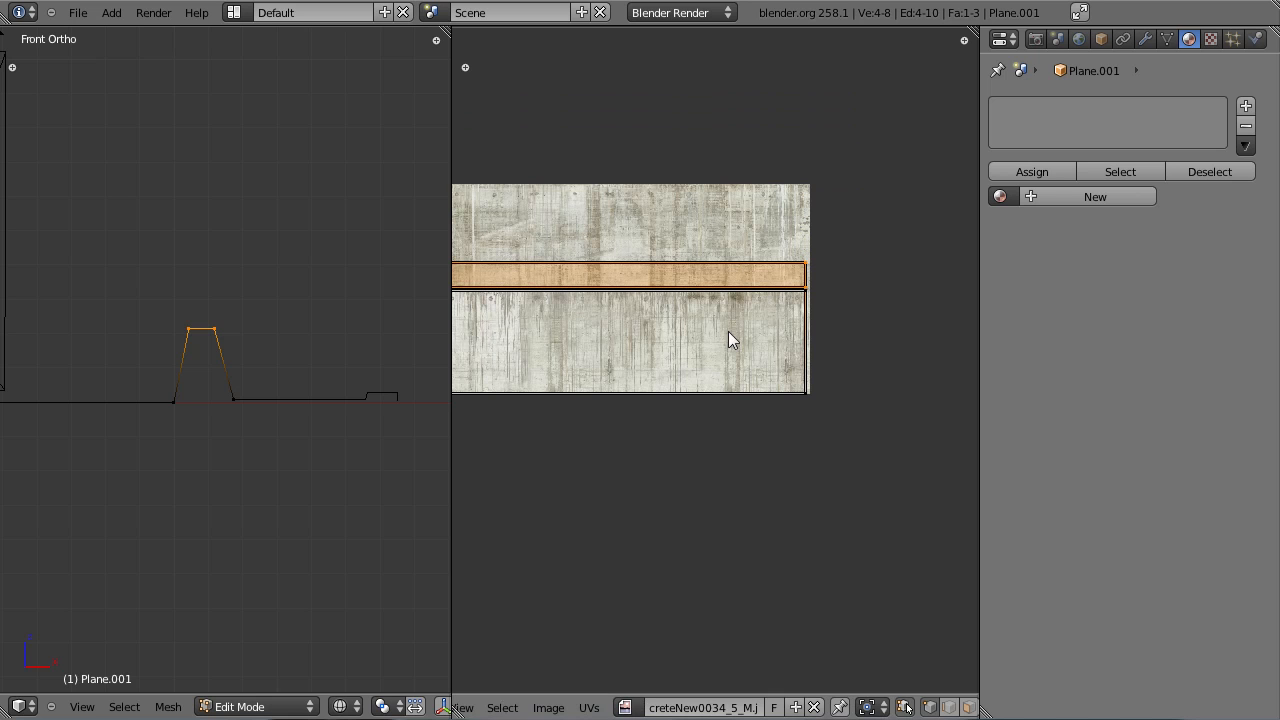
Step: Select the barrier's outer sloped side facing away from the road and delete that face
{"action": "key", "text": "b"}
{"action": "left_click_drag", "start_coordinate": [208, 306], "coordinate": [252, 382]}
{"action": "key", "text": "a"}
{"action": "key", "text": "b"}
{"action": "key", "text": "b"}
{"action": "left_click_drag", "start_coordinate": [200, 294], "coordinate": [252, 402]}
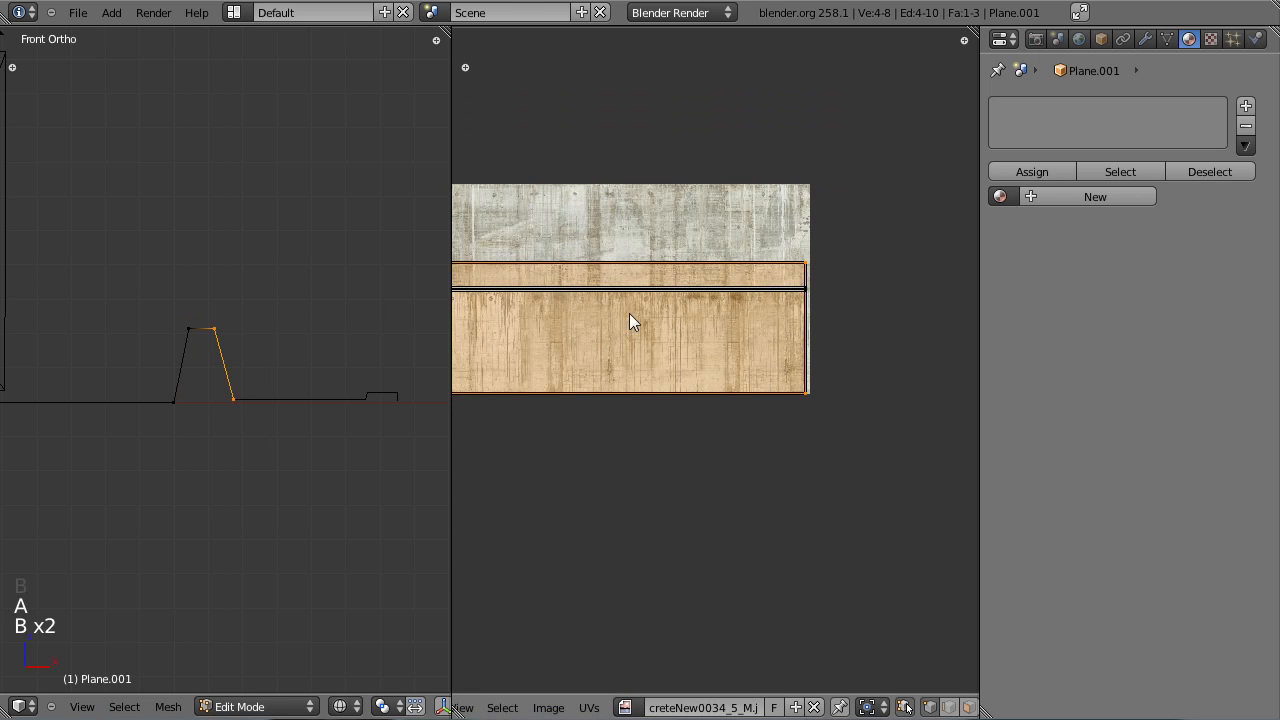
{"action": "scroll", "coordinate": [225, 385], "scroll_direction": "down", "scroll_amount": 5}
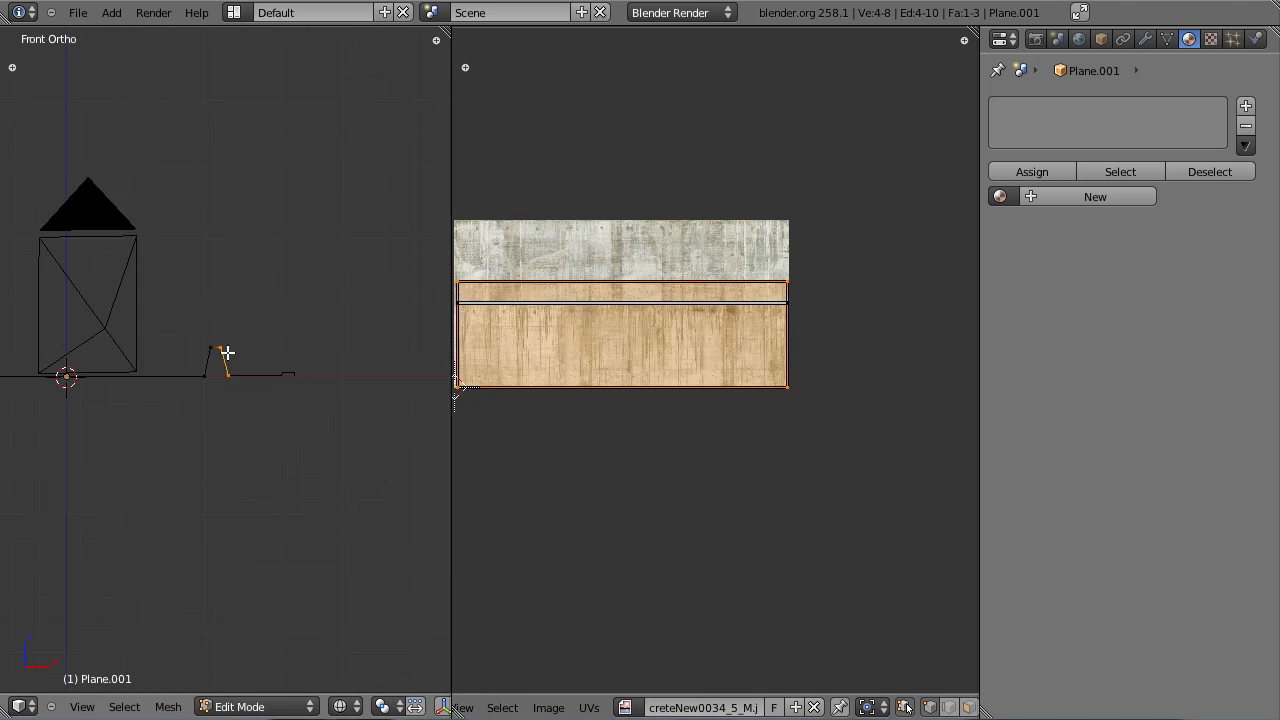
{"action": "key", "text": "Tab"}
{"action": "key", "text": "Tab"}
{"action": "scroll", "coordinate": [212, 380], "scroll_direction": "up", "scroll_amount": 5}
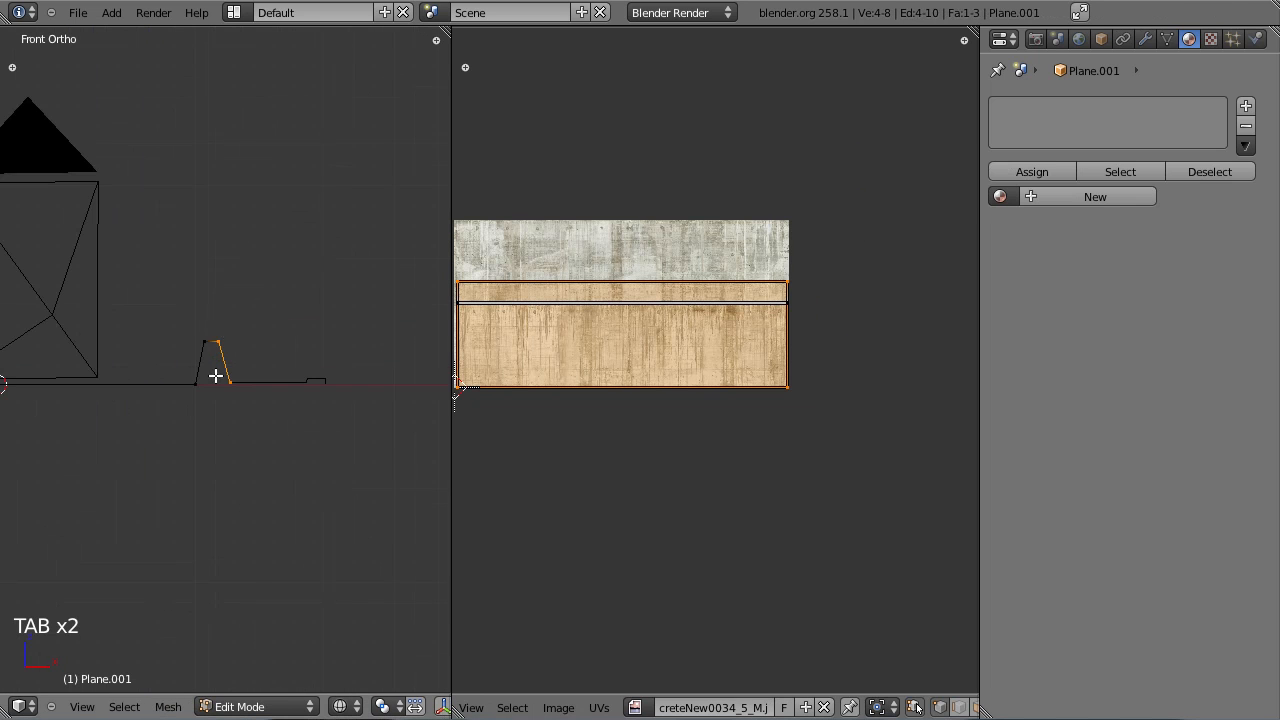
{"action": "scroll", "coordinate": [219, 357], "scroll_direction": "up", "scroll_amount": 2}
{"action": "key", "text": "x"}
{"action": "key", "text": "x"}
{"action": "left_click", "coordinate": [288, 417]}
{"action": "key", "text": "Tab"}
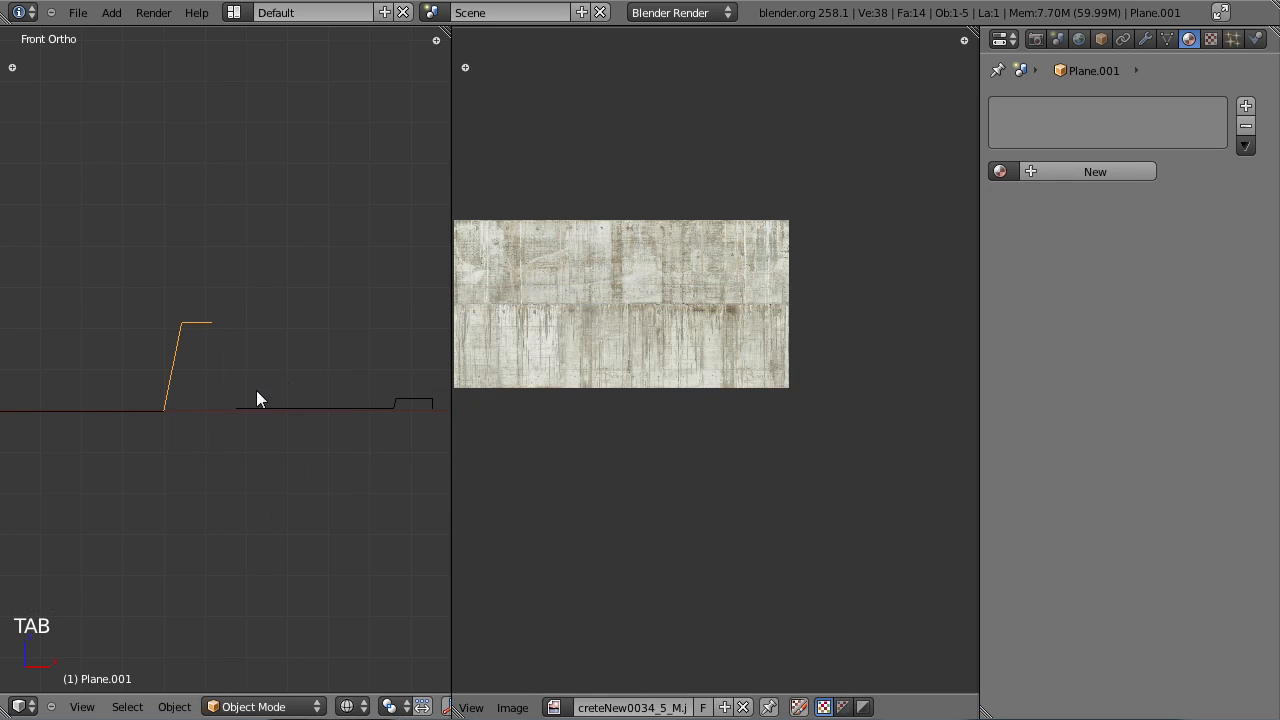
Step: Select the barrier's road-facing side face so its UV strip can be edited on the concrete image
{"action": "key", "text": "Tab"}
{"action": "key", "text": "a"}
{"action": "key", "text": "a"}
{"action": "key", "text": "a"}
{"action": "scroll", "coordinate": [680, 360], "scroll_direction": "up", "scroll_amount": 4}
{"action": "scroll", "coordinate": [797, 302], "scroll_direction": "down", "scroll_amount": 1}
{"action": "key", "text": "a"}
{"action": "key", "text": "b"}
{"action": "left_click_drag", "start_coordinate": [122, 302], "coordinate": [205, 474]}
{"action": "scroll", "coordinate": [856, 303], "scroll_direction": "up", "scroll_amount": 1}
{"action": "key", "text": "s"}
{"action": "right_click", "coordinate": [929, 494]}
{"action": "scroll", "coordinate": [929, 494], "scroll_direction": "down", "scroll_amount": 3}
{"action": "key", "text": "s"}
{"action": "right_click", "coordinate": [950, 576]}
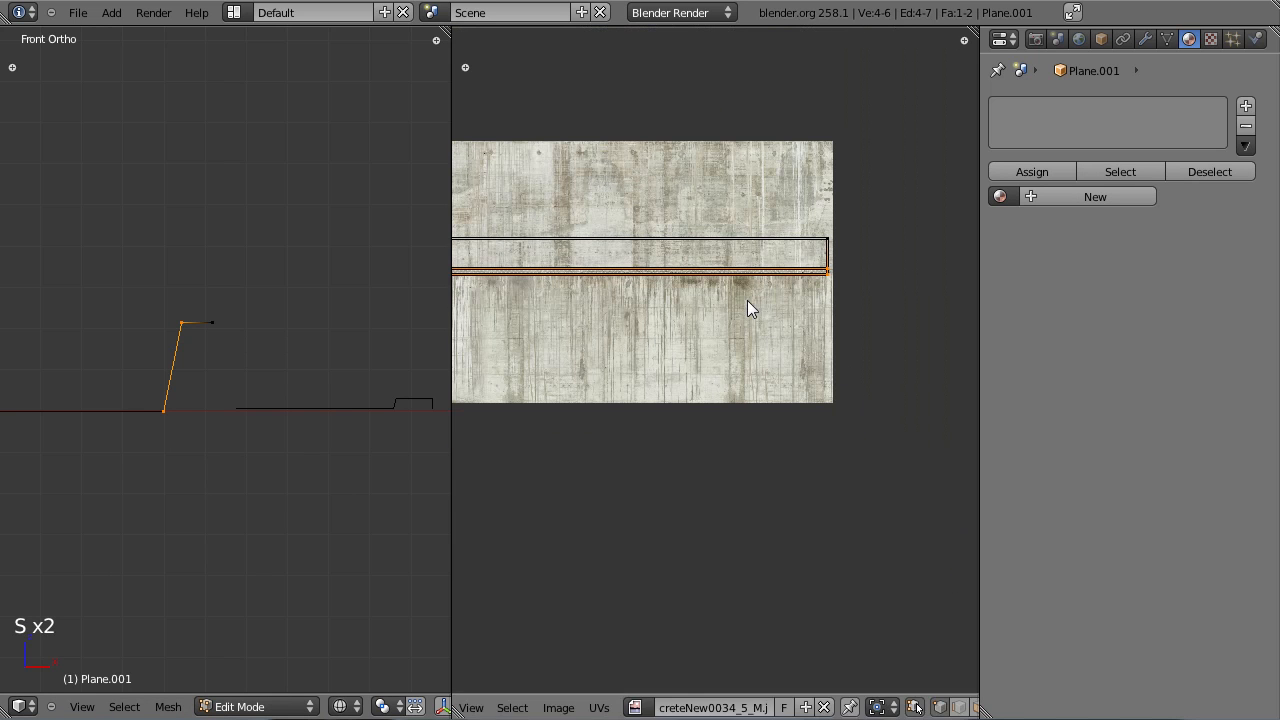
Step: Scale the road-facing side's UV strip taller along Y in several passes, toward the height of one concrete band
{"action": "key", "text": "s"}
{"action": "middle_click", "coordinate": [800, 382]}
{"action": "left_click", "coordinate": [925, 573]}
{"action": "key", "text": "s"}
{"action": "middle_click", "coordinate": [790, 360]}
{"action": "left_click", "coordinate": [856, 478]}
{"action": "key", "text": "s"}
{"action": "middle_click", "coordinate": [800, 355]}
{"action": "left_click", "coordinate": [853, 455]}
Step: Move the side's UV strip down along Y and rescale its height to fill the lower concrete band
{"action": "key", "text": "g"}
{"action": "middle_click", "coordinate": [783, 355]}
{"action": "left_click", "coordinate": [783, 385]}
{"action": "key", "text": "s"}
{"action": "middle_click", "coordinate": [810, 400]}
{"action": "left_click", "coordinate": [892, 527]}
{"action": "key", "text": "s"}
{"action": "middle_click", "coordinate": [816, 406]}
{"action": "left_click", "coordinate": [858, 474]}
Step: Examine how the side and top UV strips fit over the concrete image
{"action": "right_click", "coordinate": [815, 273]}
{"action": "scroll", "coordinate": [822, 283], "scroll_direction": "down", "scroll_amount": 3}
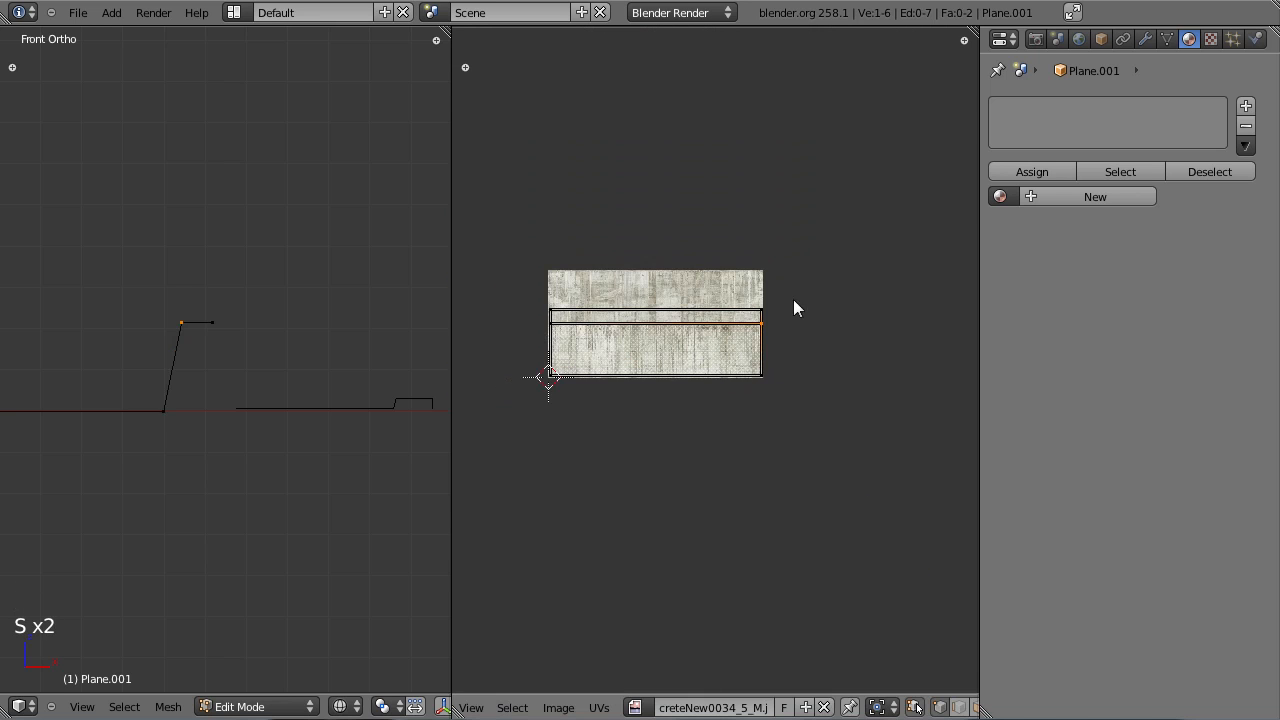
{"action": "right_click", "coordinate": [592, 335], "text": "shift"}
{"action": "scroll", "coordinate": [243, 323], "scroll_direction": "down", "scroll_amount": 1}
{"action": "scroll", "coordinate": [811, 358], "scroll_direction": "up", "scroll_amount": 3}
{"action": "key", "text": "a"}
{"action": "scroll", "coordinate": [827, 363], "scroll_direction": "up", "scroll_amount": 2}
{"action": "scroll", "coordinate": [827, 363], "scroll_direction": "down", "scroll_amount": 4}
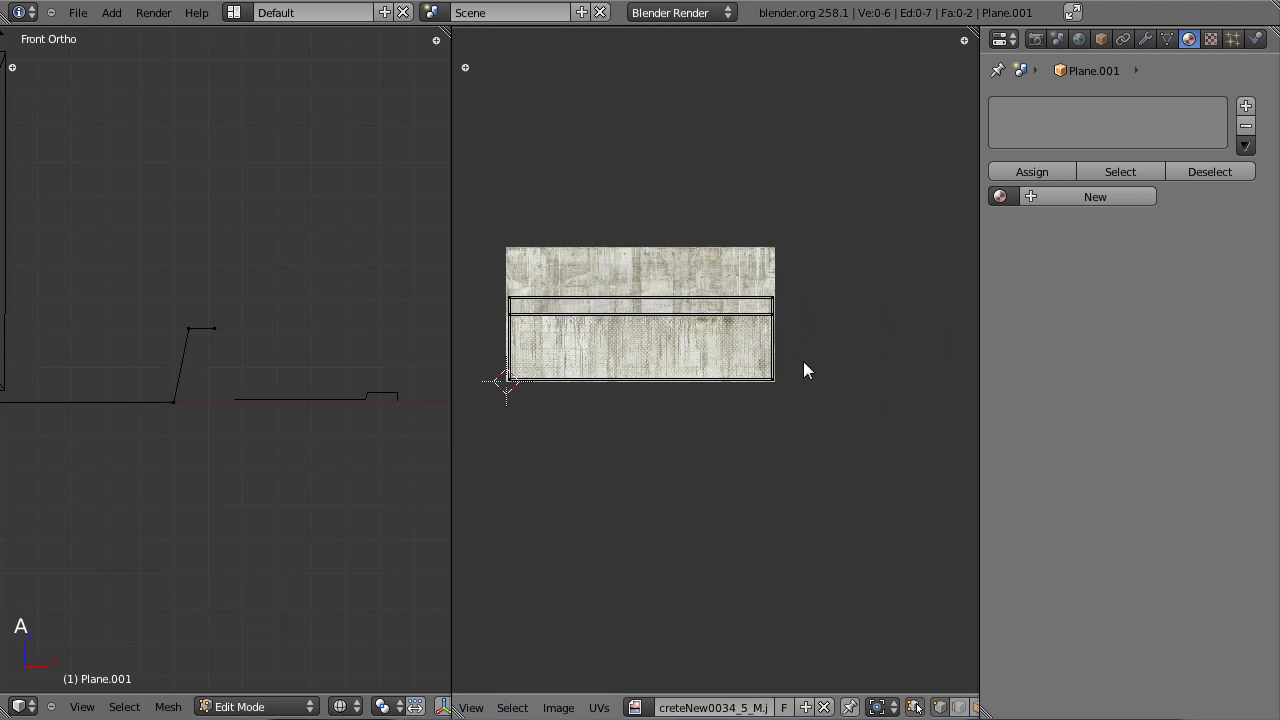
{"action": "scroll", "coordinate": [786, 370], "scroll_direction": "up", "scroll_amount": 2}
{"action": "scroll", "coordinate": [823, 369], "scroll_direction": "down", "scroll_amount": 9}
{"action": "scroll", "coordinate": [766, 354], "scroll_direction": "up", "scroll_amount": 9}
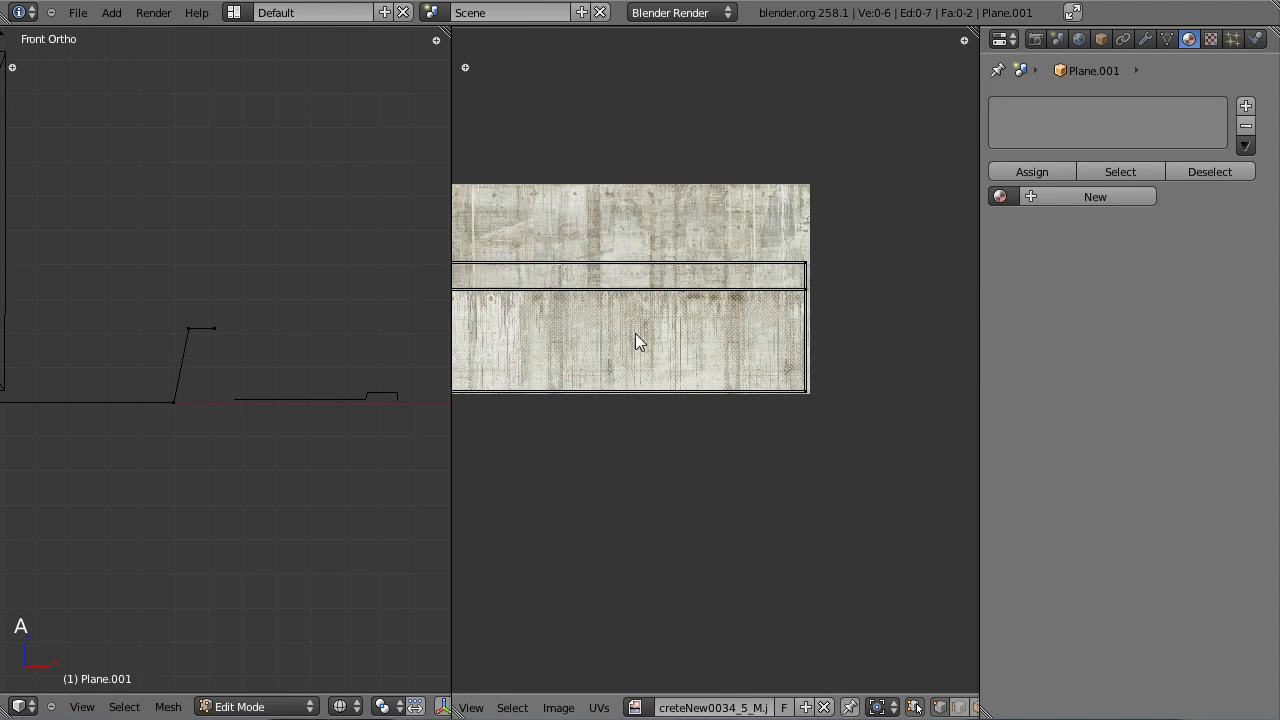
Step: Select the edge shared by the barrier's side and top and check its UV alignment at both ends of the image
{"action": "key", "text": "a"}
{"action": "key", "text": "a"}
{"action": "key", "text": "b"}
{"action": "left_click_drag", "start_coordinate": [174, 309], "coordinate": [198, 348]}
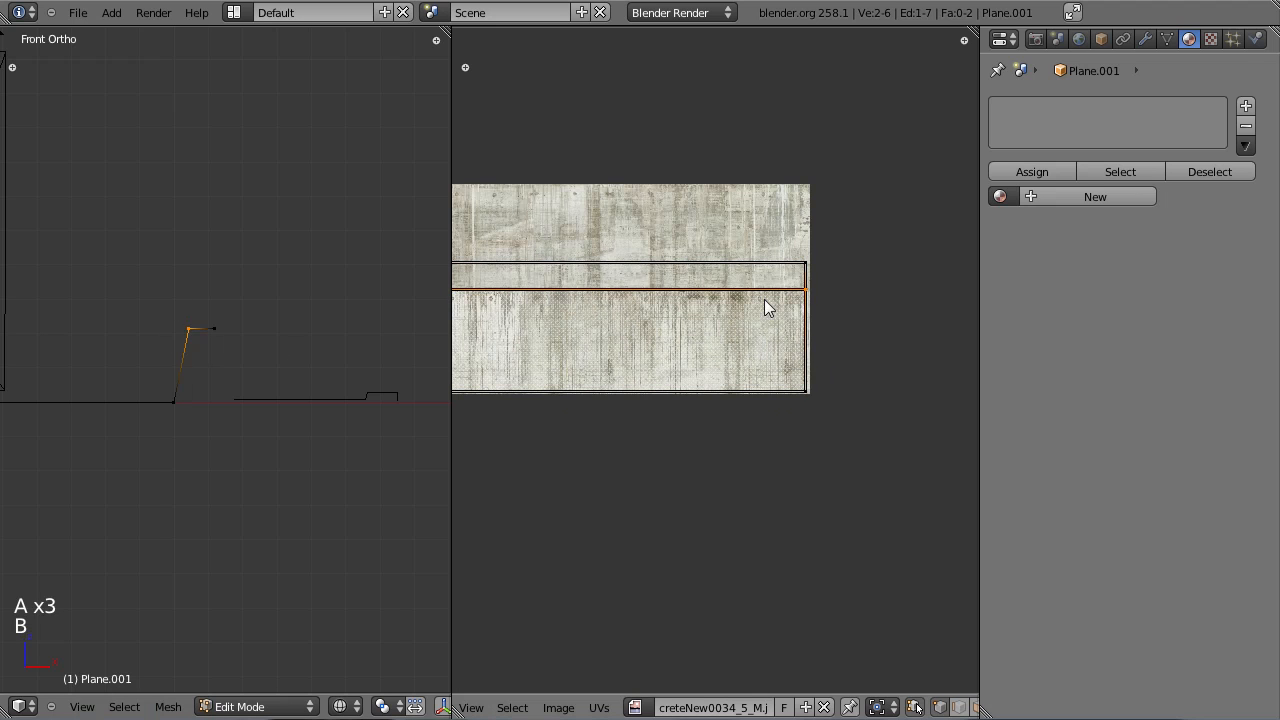
{"action": "middle_click_drag", "start_coordinate": [466, 305], "coordinate": [691, 326]}
{"action": "scroll", "coordinate": [691, 326], "scroll_direction": "up", "scroll_amount": 4}
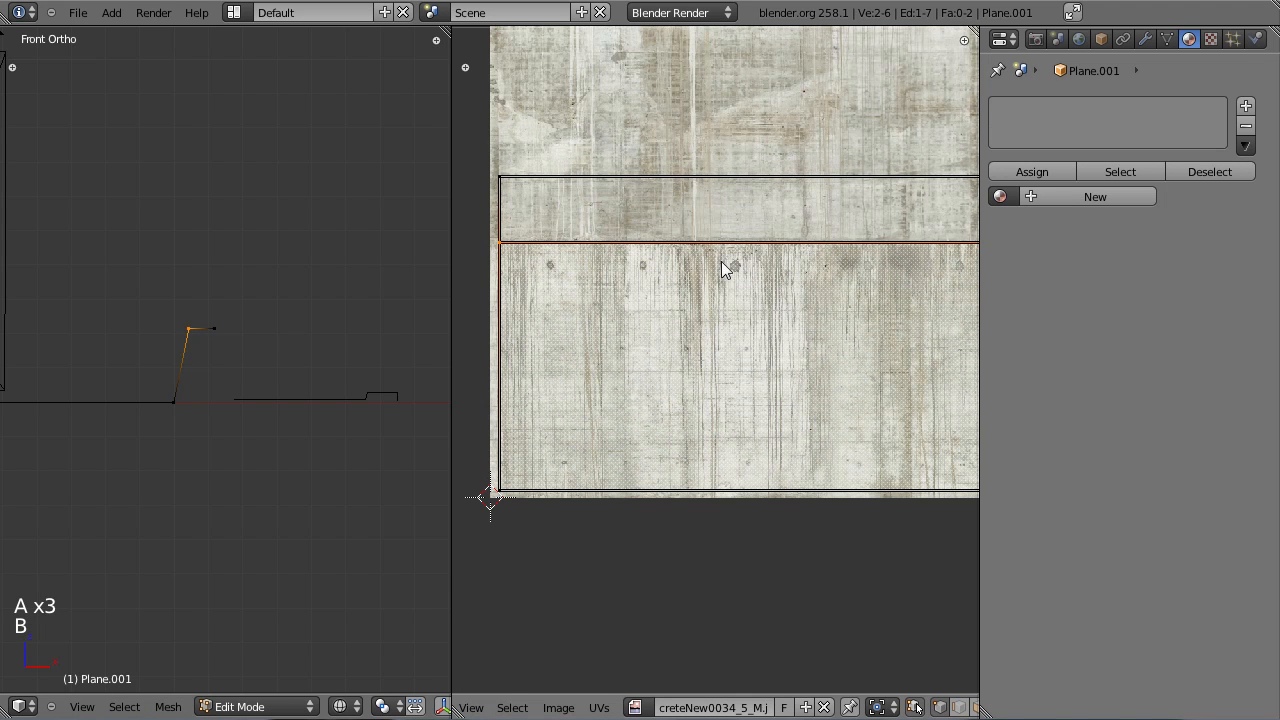
{"action": "scroll", "coordinate": [712, 467], "scroll_direction": "down", "scroll_amount": 3}
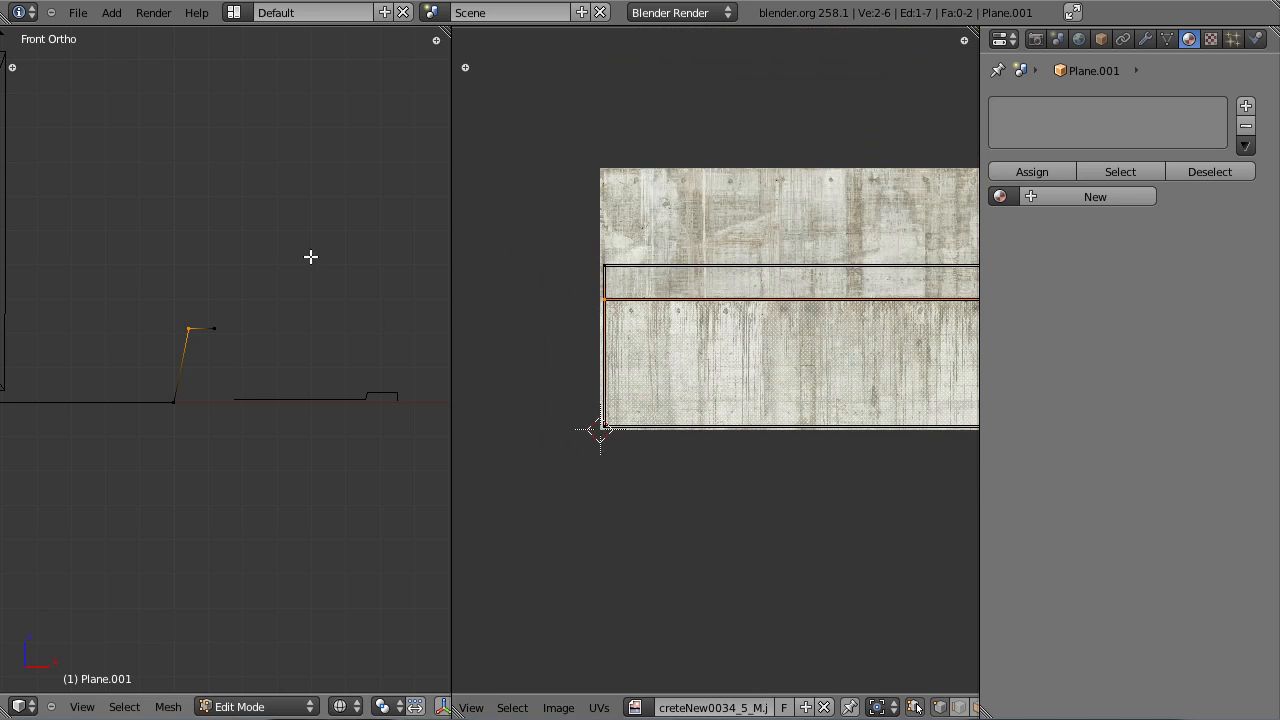
{"action": "scroll", "coordinate": [830, 415], "scroll_direction": "down", "scroll_amount": 4}
{"action": "middle_click_drag", "start_coordinate": [873, 404], "coordinate": [760, 312]}
{"action": "scroll", "coordinate": [776, 306], "scroll_direction": "up", "scroll_amount": 3}
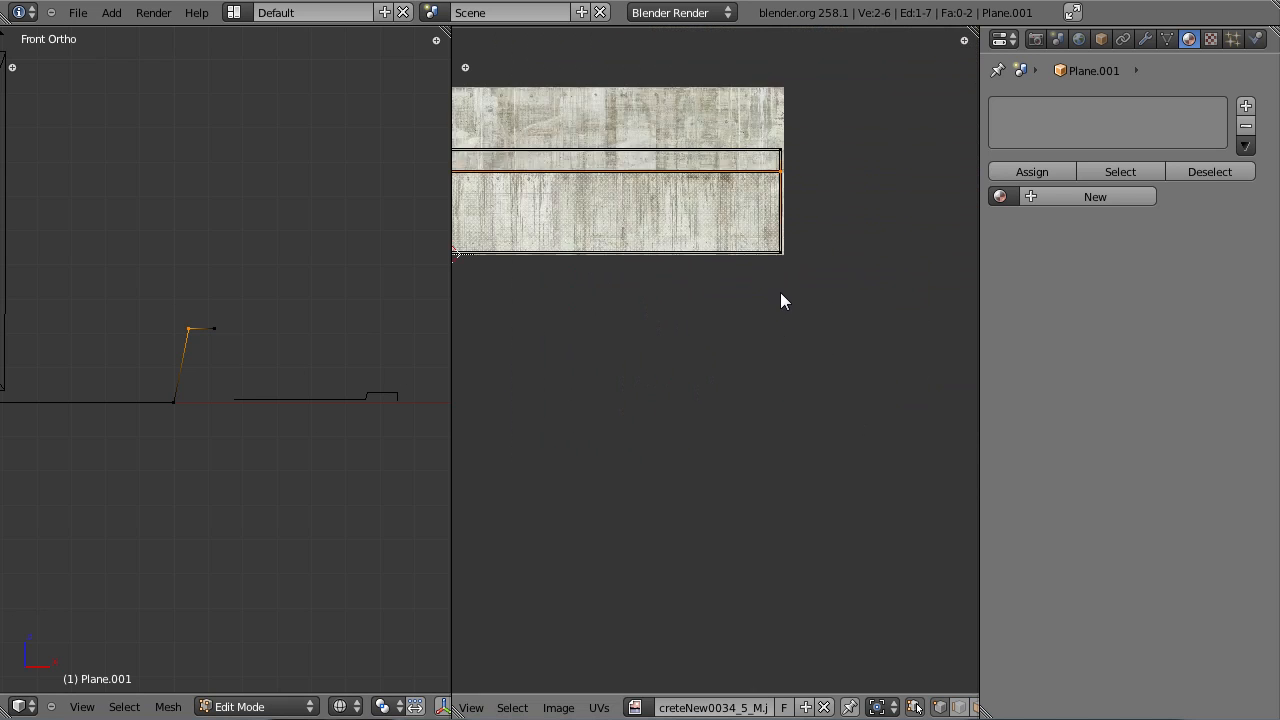
{"action": "scroll", "coordinate": [776, 291], "scroll_direction": "down", "scroll_amount": 4}
{"action": "scroll", "coordinate": [760, 296], "scroll_direction": "down", "scroll_amount": 4}
{"action": "scroll", "coordinate": [732, 336], "scroll_direction": "up", "scroll_amount": 4}
Step: Select all of the barrier's UVs and stretch them along X to about 11 times the concrete image's width
{"action": "key", "text": "a"}
{"action": "key", "text": "a"}
{"action": "scroll", "coordinate": [740, 336], "scroll_direction": "down", "scroll_amount": 3}
{"action": "scroll", "coordinate": [726, 362], "scroll_direction": "down", "scroll_amount": 3}
{"action": "key", "text": "s"}
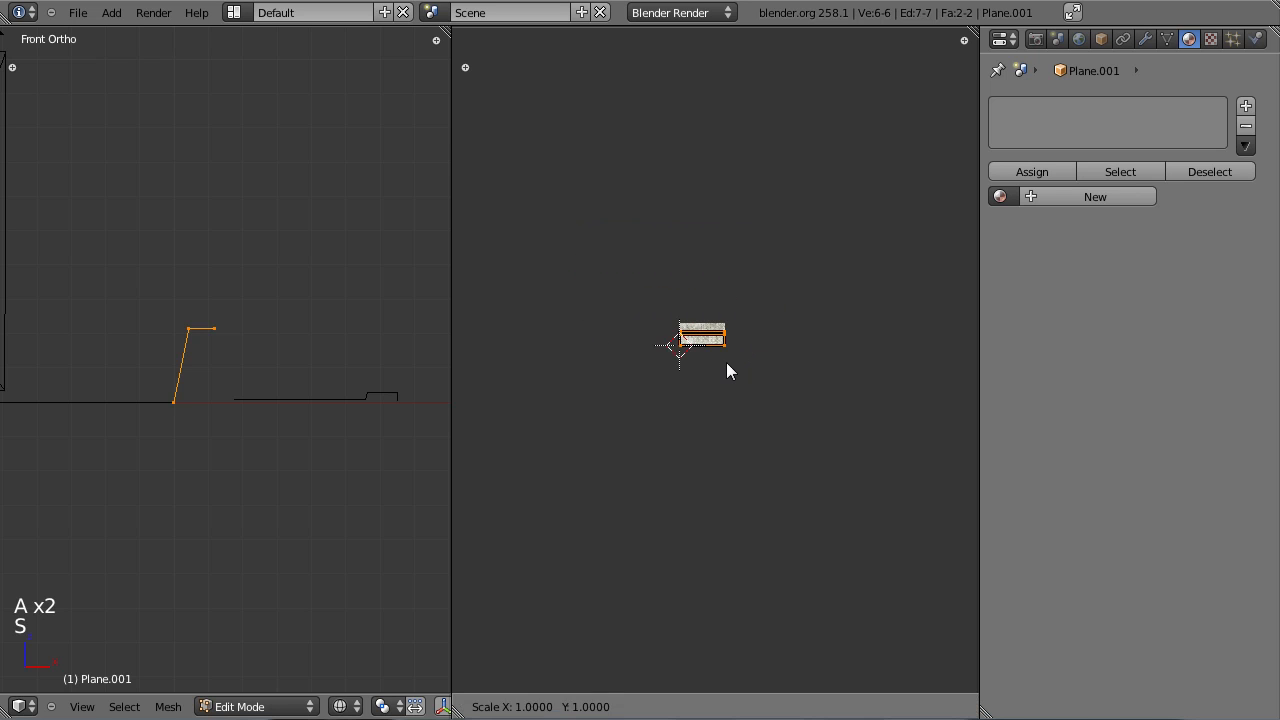
{"action": "left_click", "coordinate": [734, 392]}
{"action": "key", "text": "s"}
{"action": "key", "text": "x"}
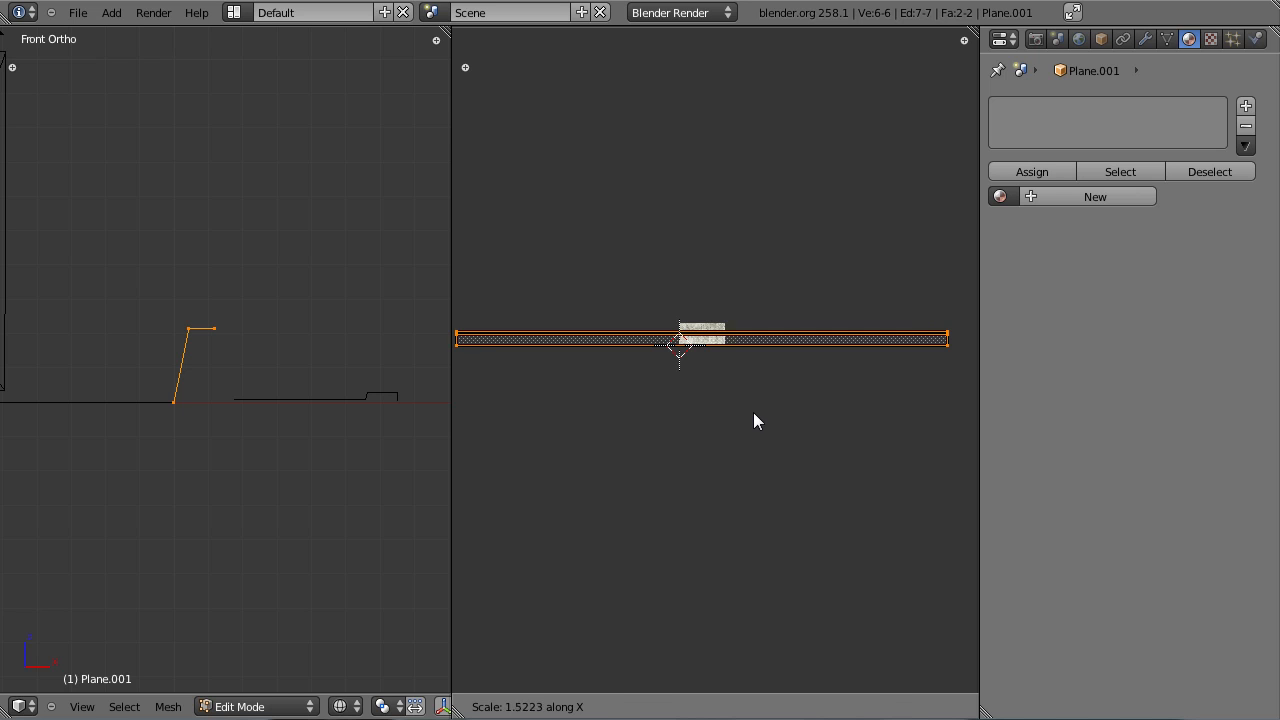
{"action": "left_click", "coordinate": [750, 411]}
Step: Stretch the barrier's UVs further along X to about 13 times the image's width and save the file
{"action": "scroll", "coordinate": [742, 404], "scroll_direction": "down", "scroll_amount": 4}
{"action": "scroll", "coordinate": [741, 368], "scroll_direction": "up", "scroll_amount": 3}
{"action": "key", "text": "s"}
{"action": "key", "text": "x"}
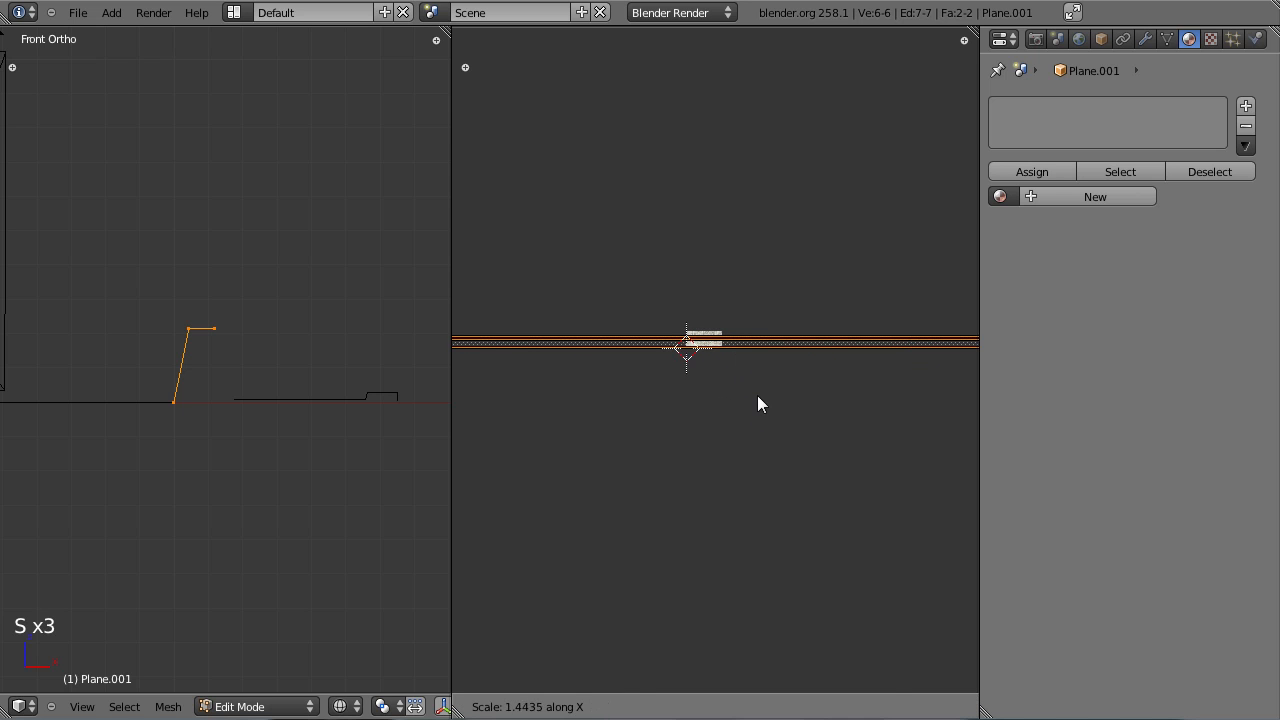
{"action": "left_click", "coordinate": [752, 385]}
{"action": "scroll", "coordinate": [752, 385], "scroll_direction": "down", "scroll_amount": 2}
{"action": "key", "text": "Tab"}
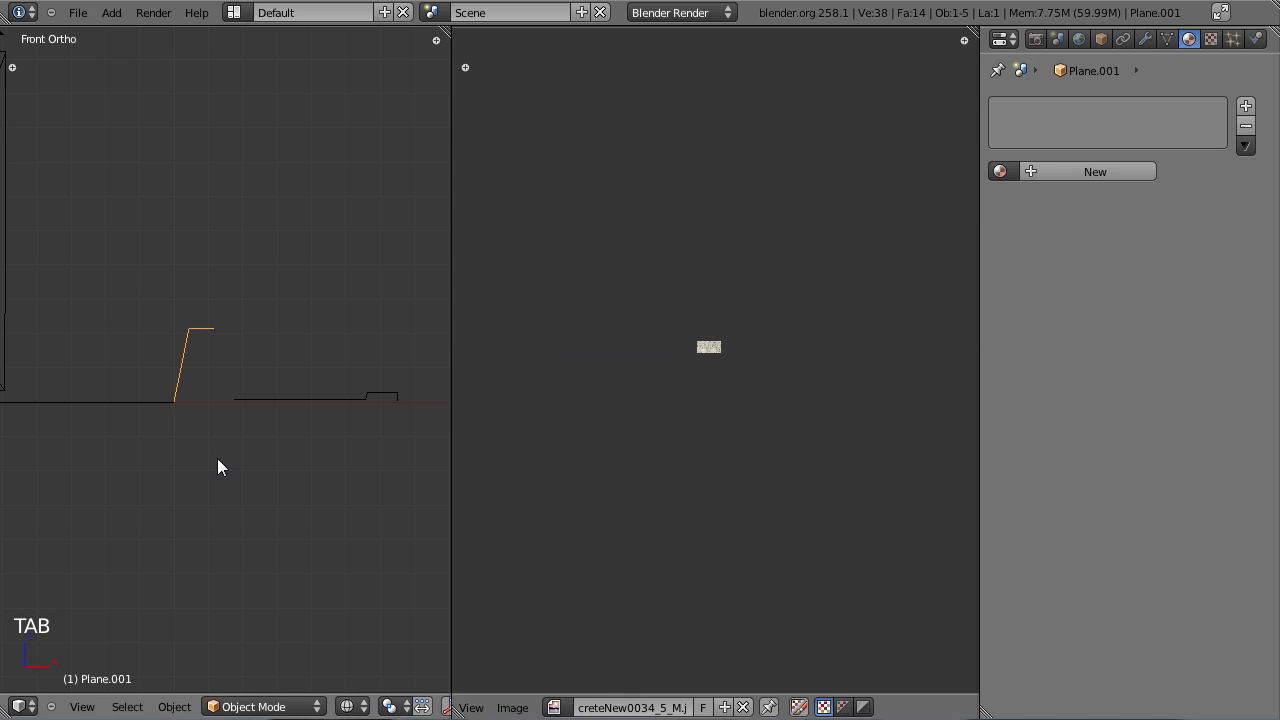
{"action": "key", "text": "ctrl+s"}
{"action": "left_click", "coordinate": [447, 50]}
{"action": "key", "text": "Tab"}
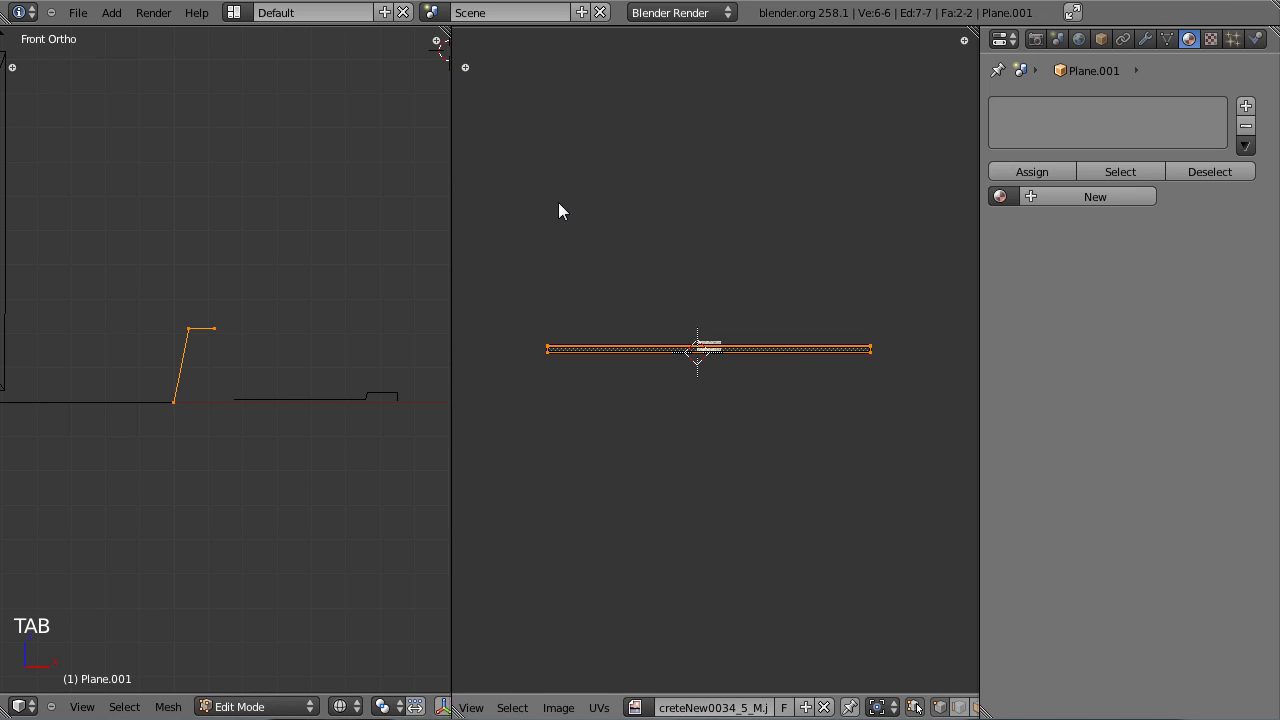
{"action": "key", "text": "Tab"}
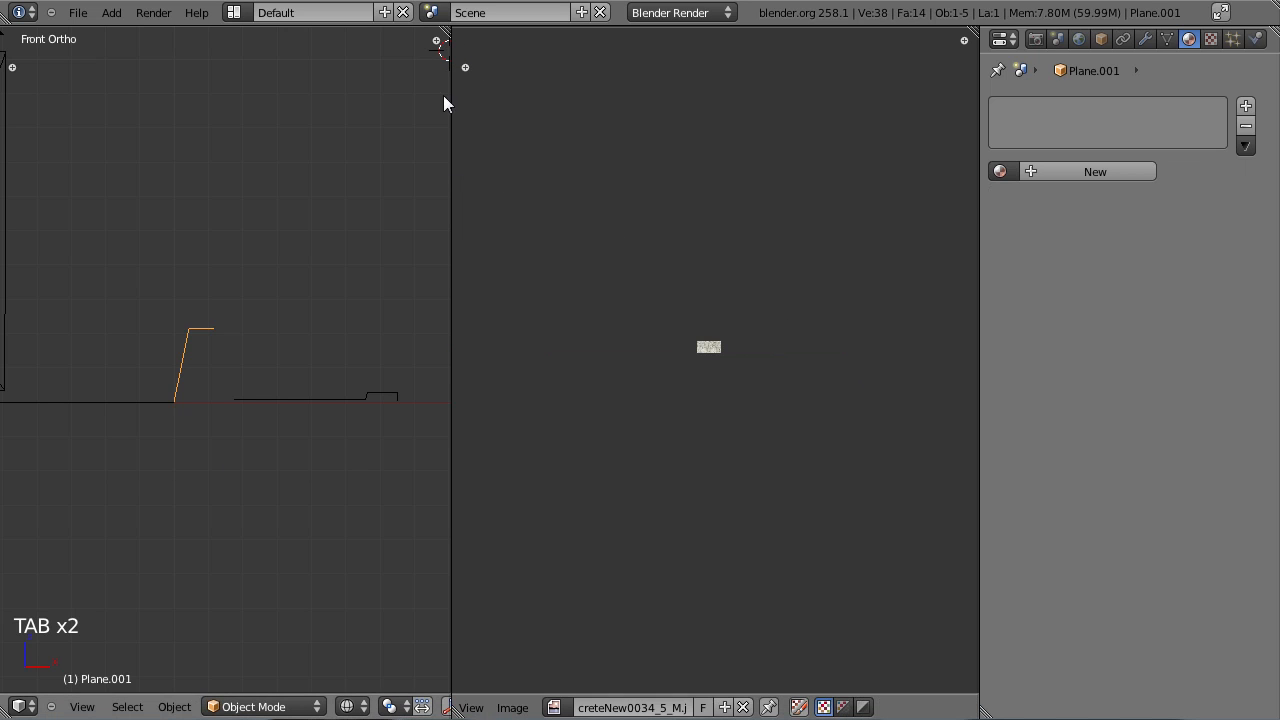
Step: Create a barrier material with specular intensity 0.068 and add an Image or Movie texture to it
{"action": "left_click", "coordinate": [1092, 176]}
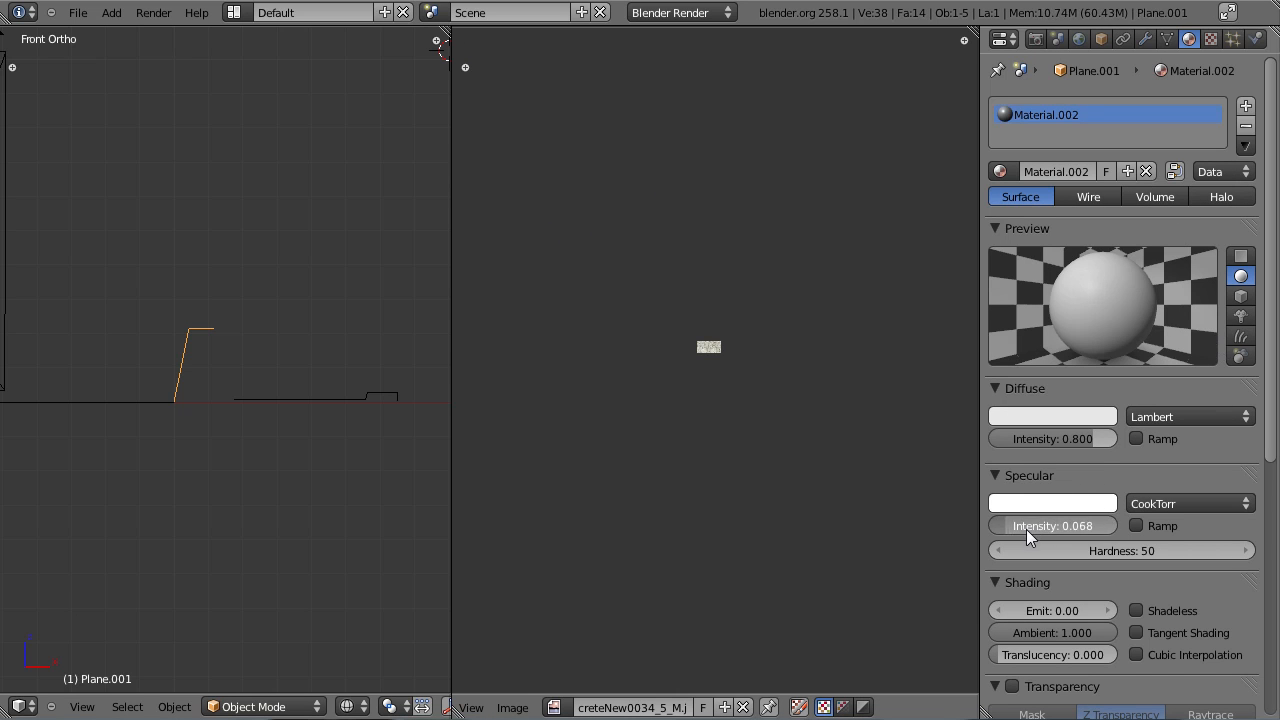
{"action": "left_click", "coordinate": [1210, 38]}
{"action": "left_click", "coordinate": [1095, 249]}
{"action": "left_click", "coordinate": [1103, 272]}
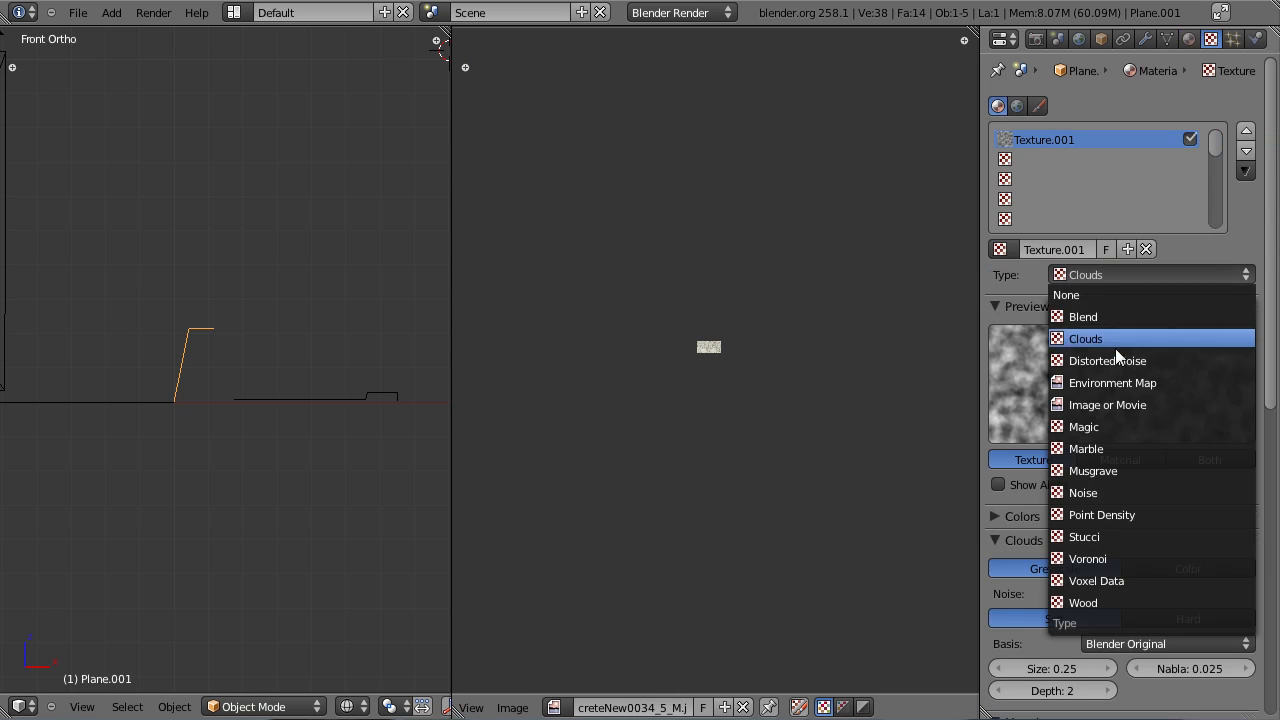
{"action": "left_click", "coordinate": [1106, 399]}
{"action": "scroll", "coordinate": [1120, 405], "scroll_direction": "down", "scroll_amount": 4}
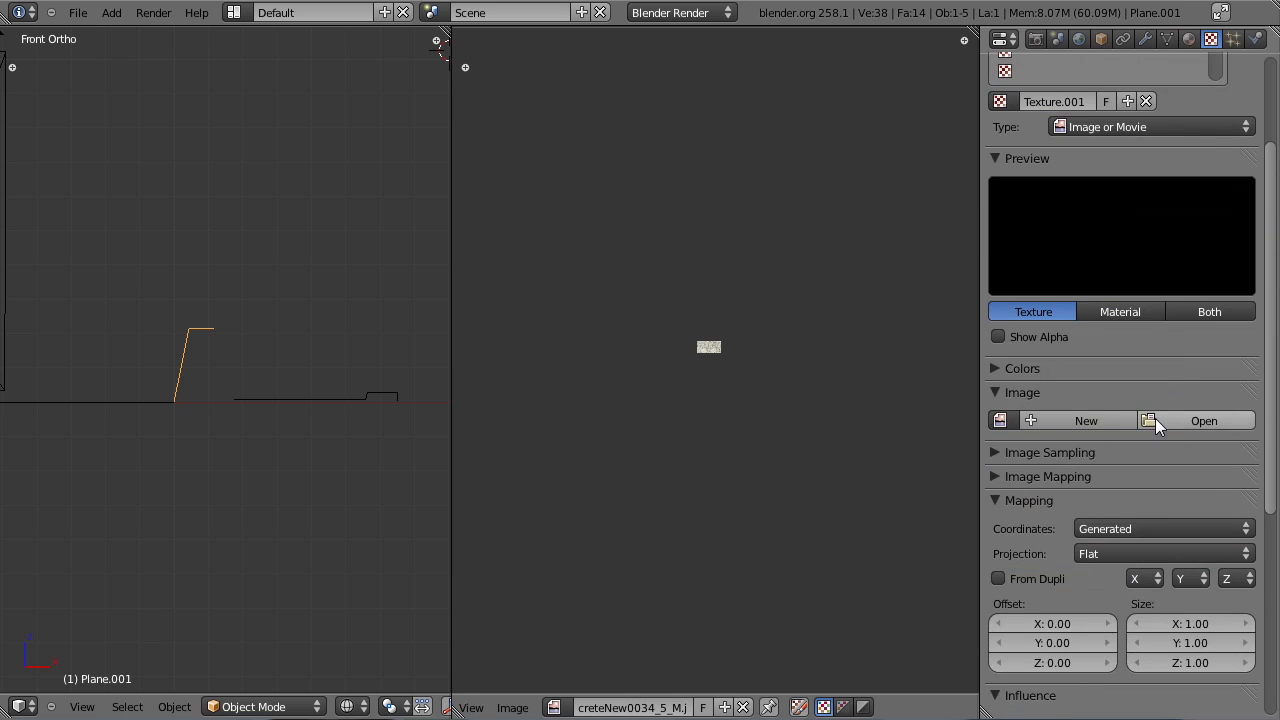
Step: Assign the already loaded ConcreteNew0034_5_M.jpg image to the barrier's texture
{"action": "left_click", "coordinate": [1150, 420]}
{"action": "left_click", "coordinate": [1230, 102]}
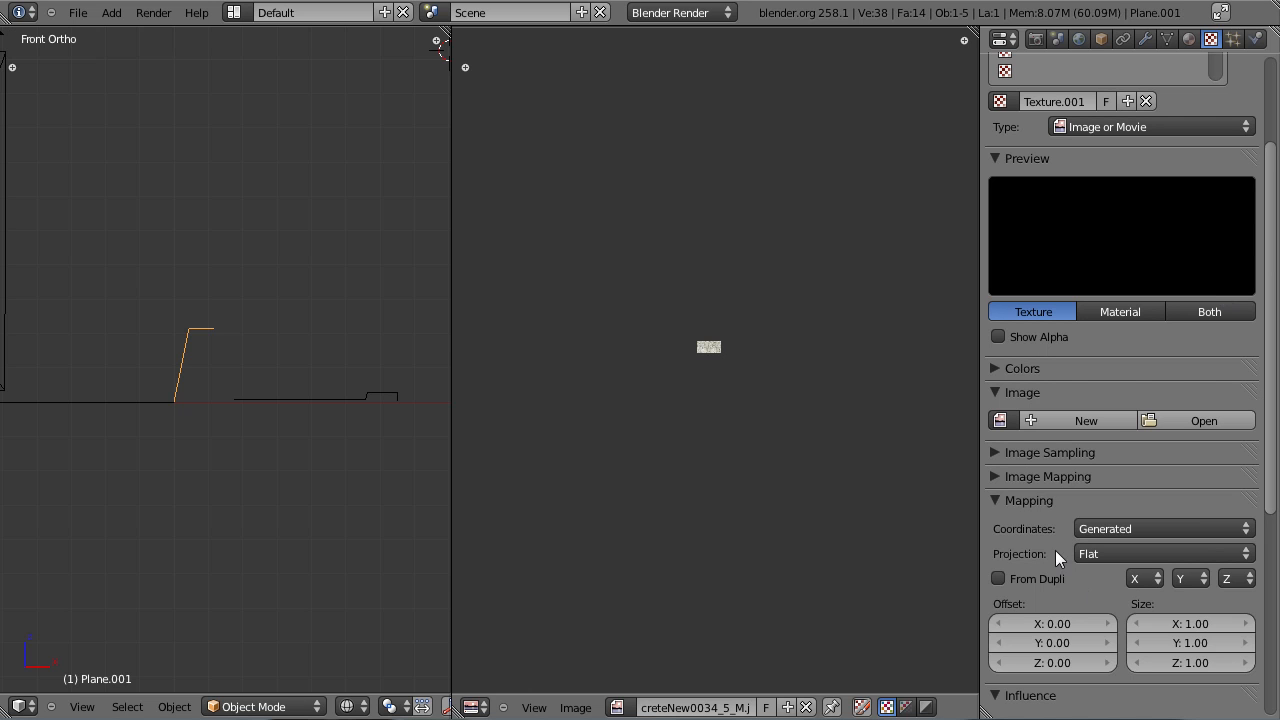
{"action": "left_click", "coordinate": [1001, 421]}
{"action": "left_click", "coordinate": [1050, 449]}
{"action": "scroll", "coordinate": [1139, 520], "scroll_direction": "down", "scroll_amount": 4}
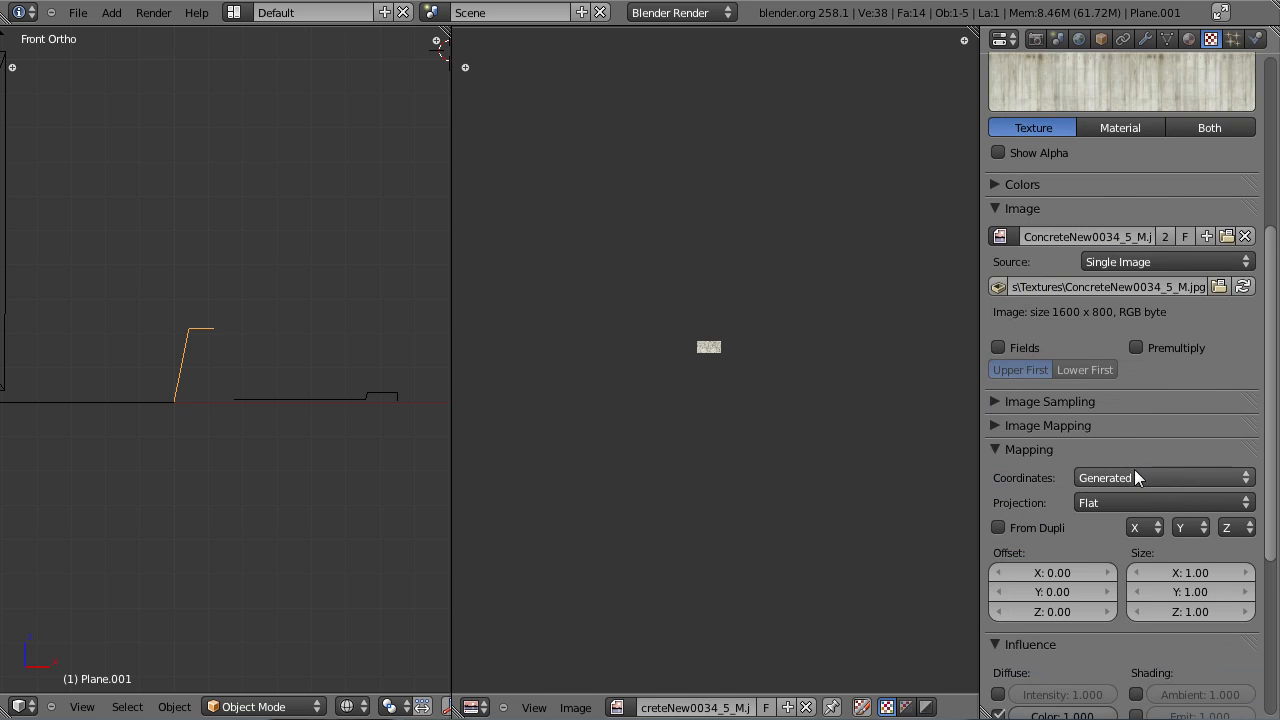
Step: Set the concrete texture's mapping coordinates to UV and save the file
{"action": "left_click", "coordinate": [1139, 474]}
{"action": "left_click", "coordinate": [1127, 390]}
{"action": "key", "text": "ctrl+s"}
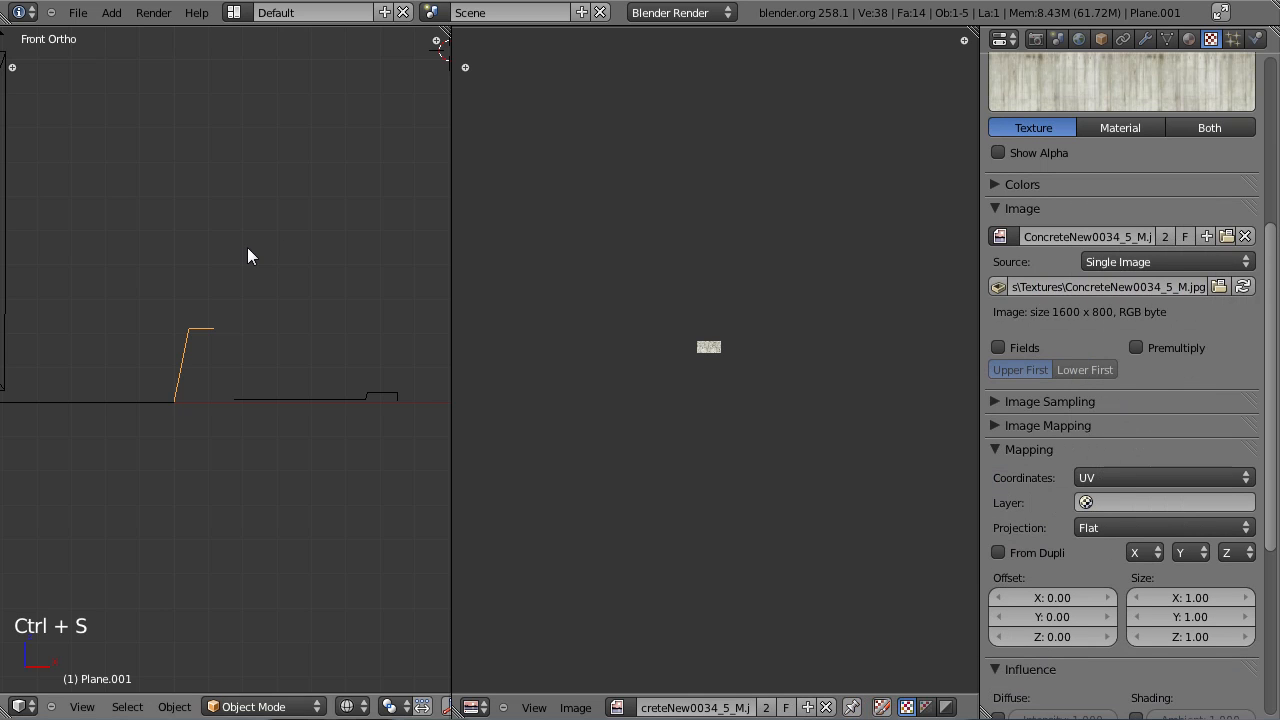
Step: Render the scene and examine the concrete texture on the barrier along the road
{"action": "key", "text": "F12"}
{"action": "scroll", "coordinate": [330, 390], "scroll_direction": "up", "scroll_amount": 1}
{"action": "middle_click_drag", "start_coordinate": [90, 446], "coordinate": [352, 360]}
{"action": "scroll", "coordinate": [352, 360], "scroll_direction": "up", "scroll_amount": 3}
{"action": "middle_click_drag", "start_coordinate": [285, 315], "coordinate": [232, 383]}
{"action": "scroll", "coordinate": [352, 345], "scroll_direction": "down", "scroll_amount": 3}
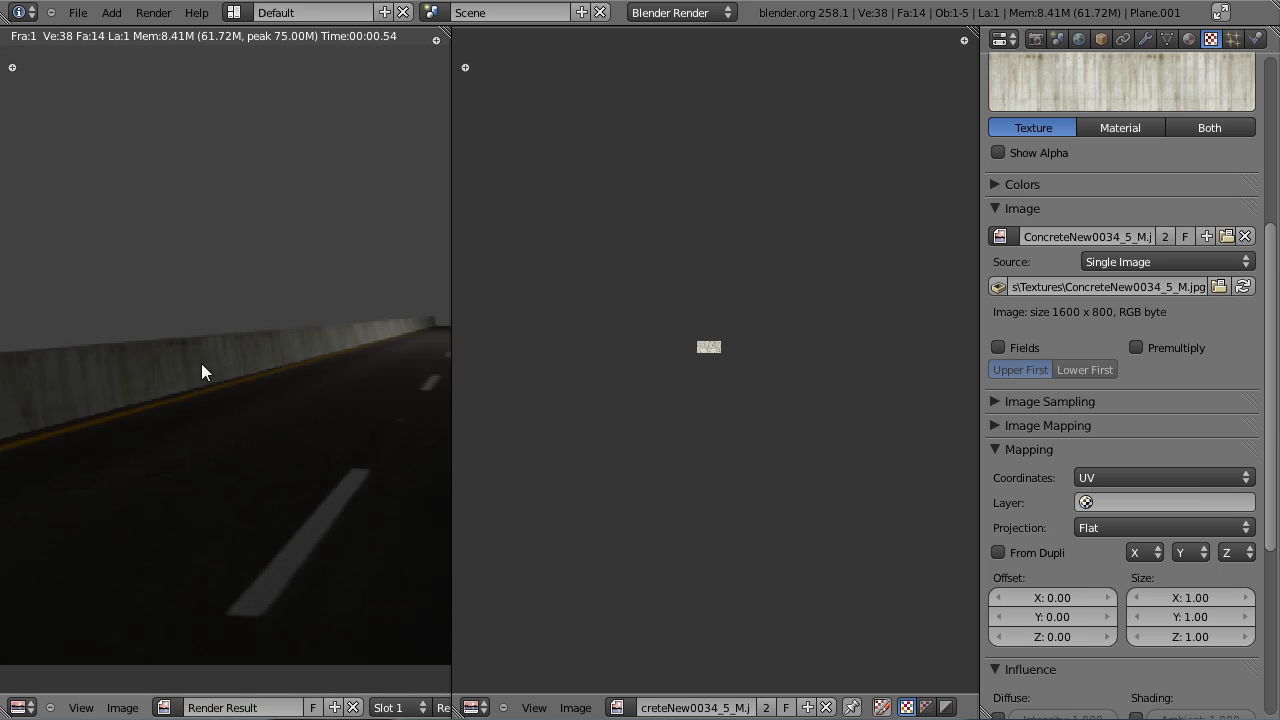
{"action": "key", "text": "Escape"}
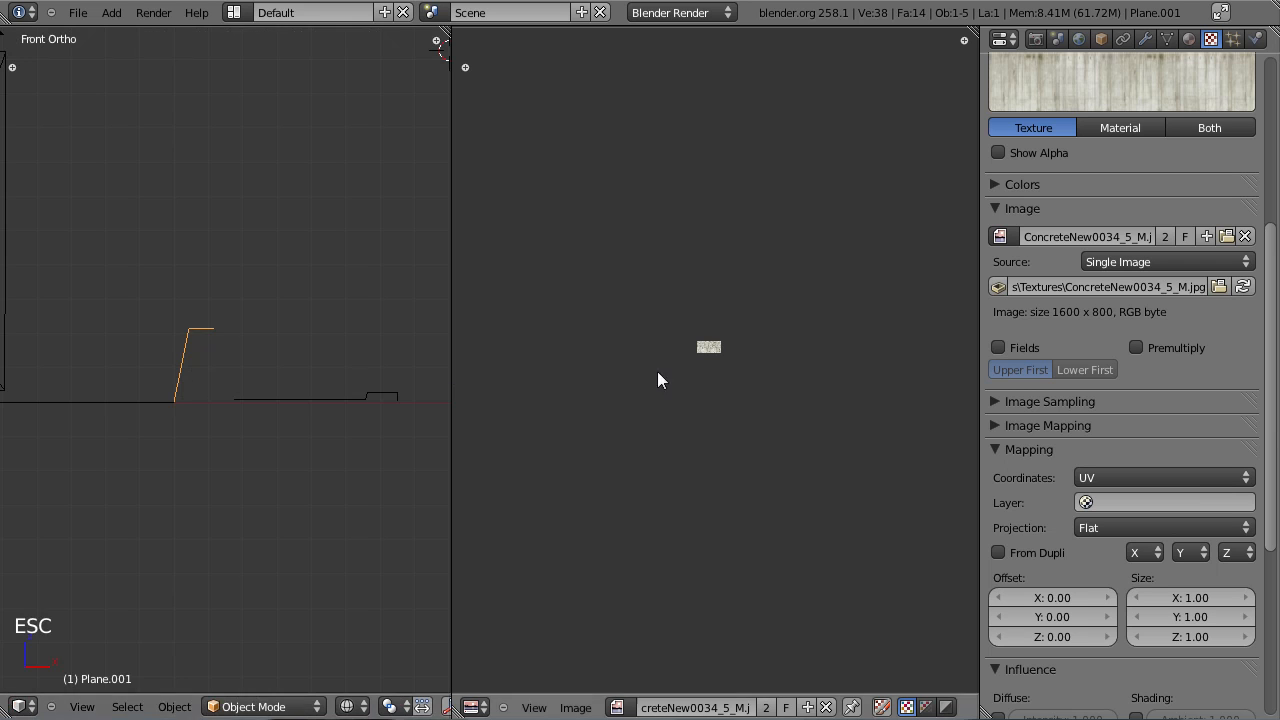
Step: Scale all of the barrier's UVs along X by about 1.19
{"action": "key", "text": "Tab"}
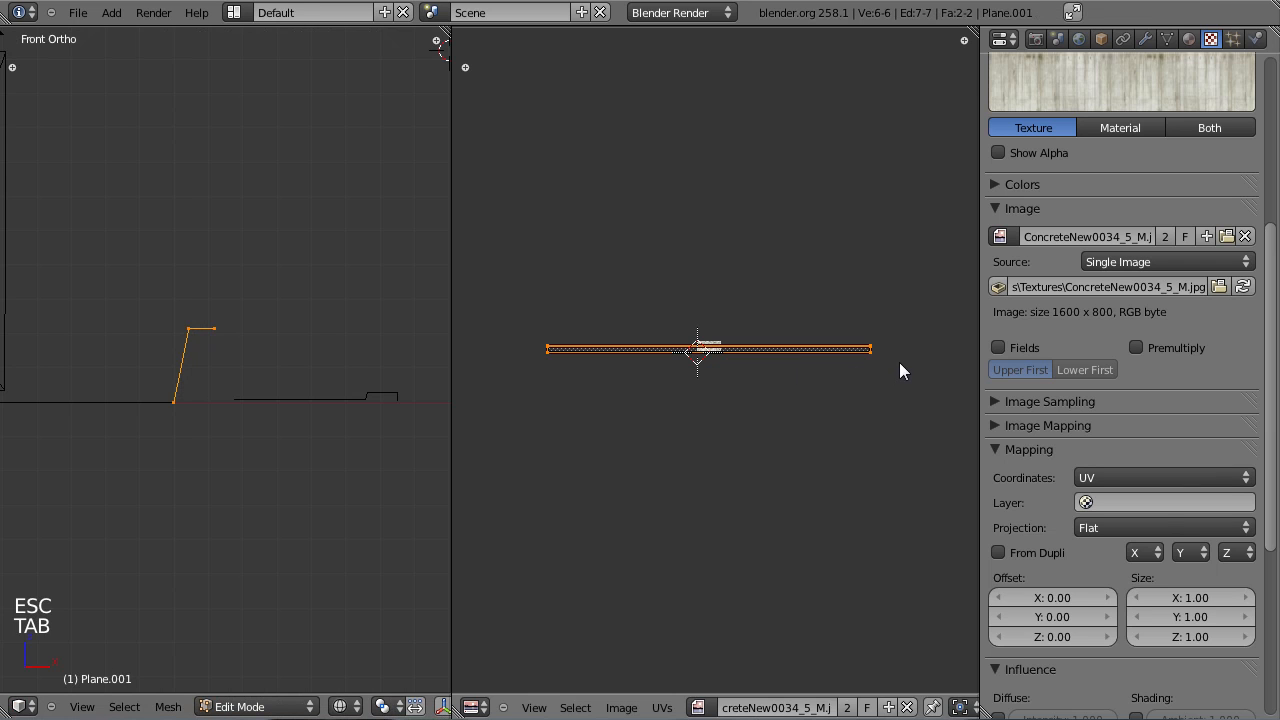
{"action": "key", "text": "s"}
{"action": "key", "text": "x"}
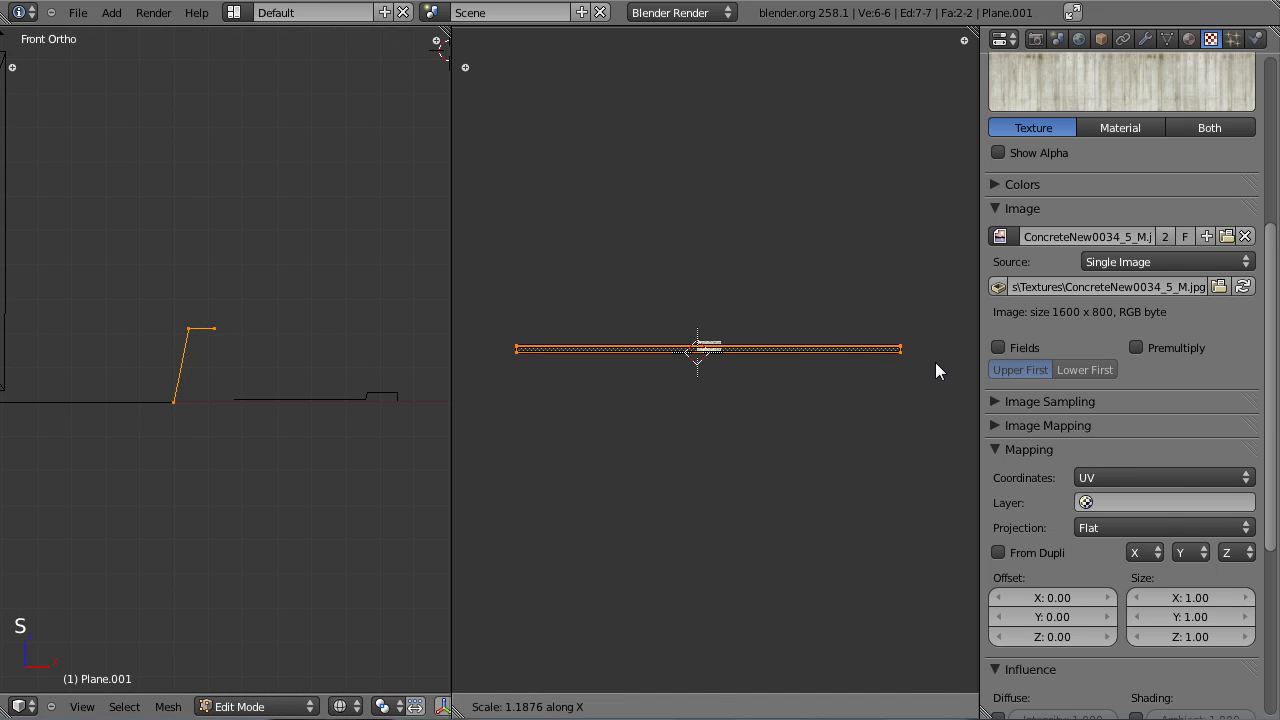
{"action": "left_click", "coordinate": [936, 364]}
{"action": "key", "text": "Tab"}
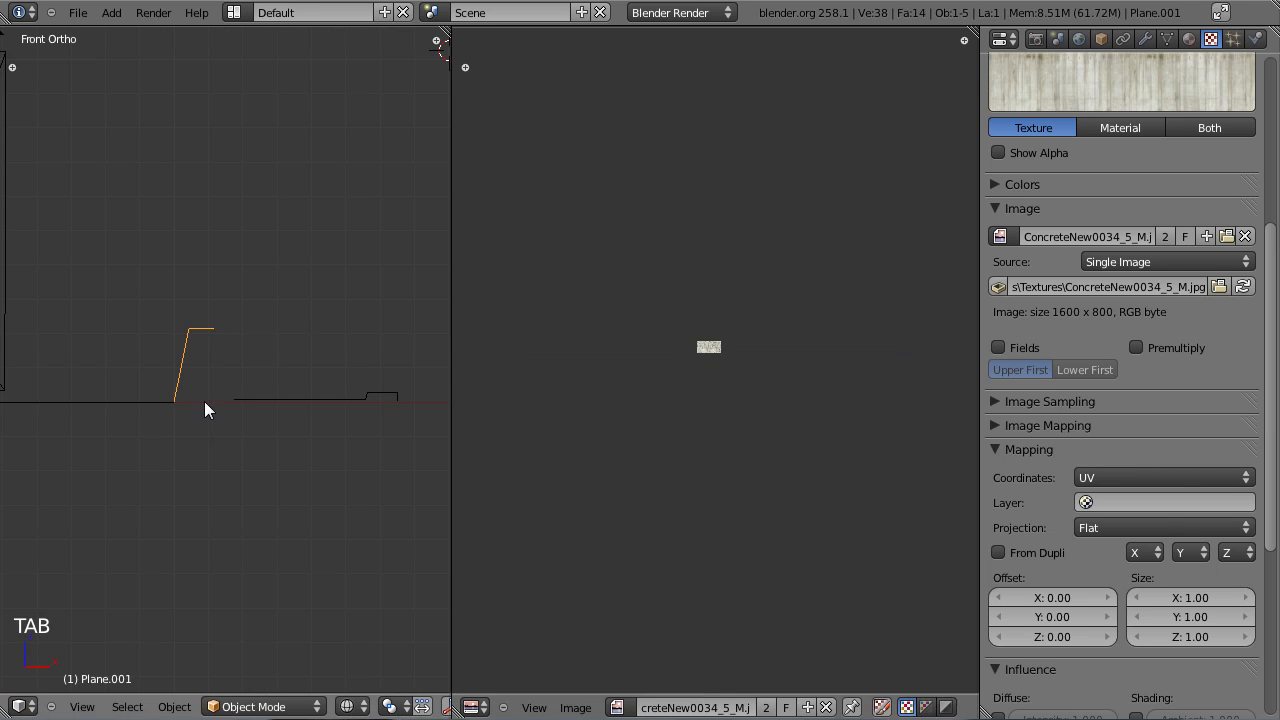
Step: Render the scene again and inspect the barrier's concrete tiling up close and along the whole road
{"action": "key", "text": "F12"}
{"action": "key", "text": "F12"}
{"action": "middle_click_drag", "start_coordinate": [119, 329], "coordinate": [291, 329]}
{"action": "middle_click_drag", "start_coordinate": [163, 323], "coordinate": [224, 376]}
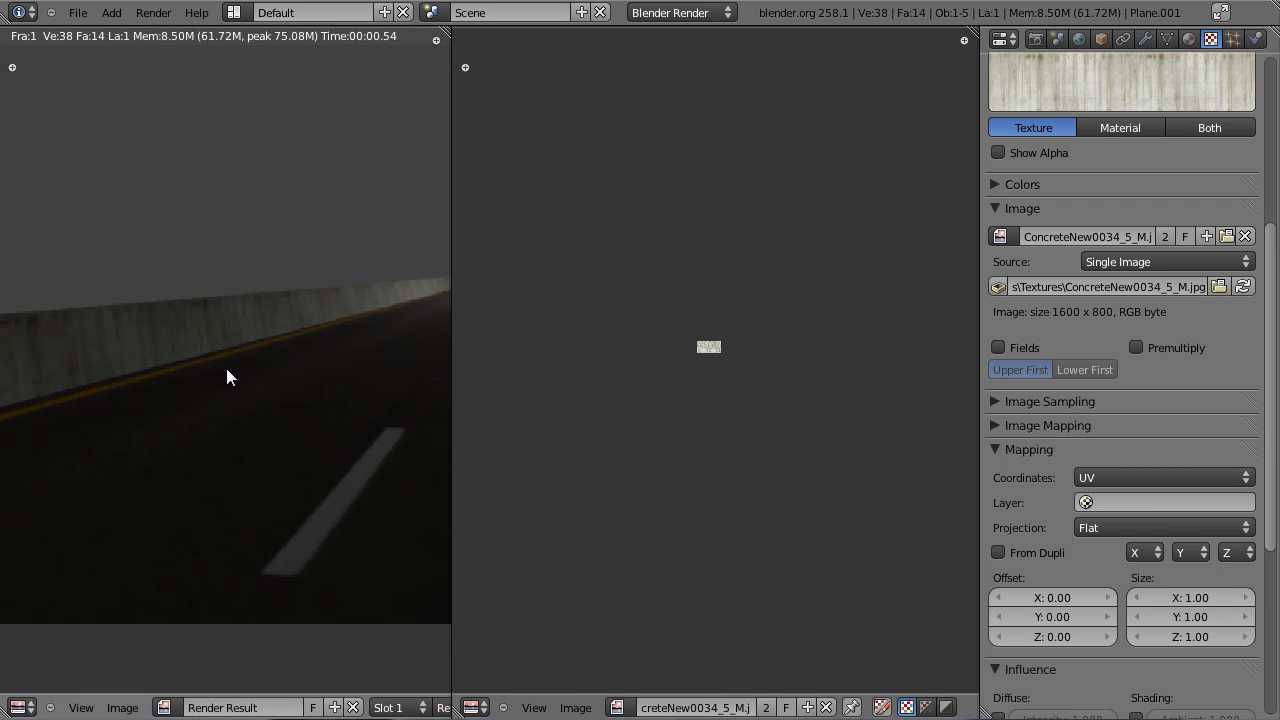
{"action": "middle_click_drag", "start_coordinate": [310, 306], "coordinate": [255, 325]}
{"action": "scroll", "coordinate": [320, 319], "scroll_direction": "down", "scroll_amount": 2}
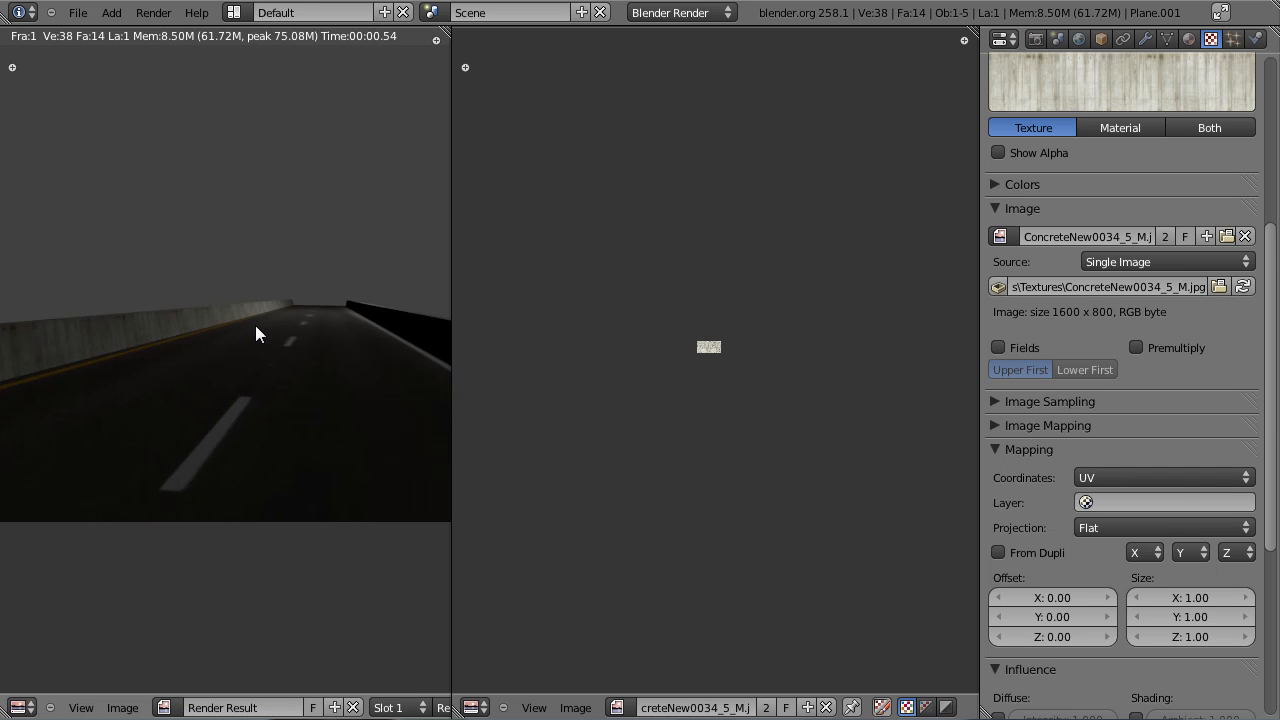
{"action": "key", "text": "Escape"}
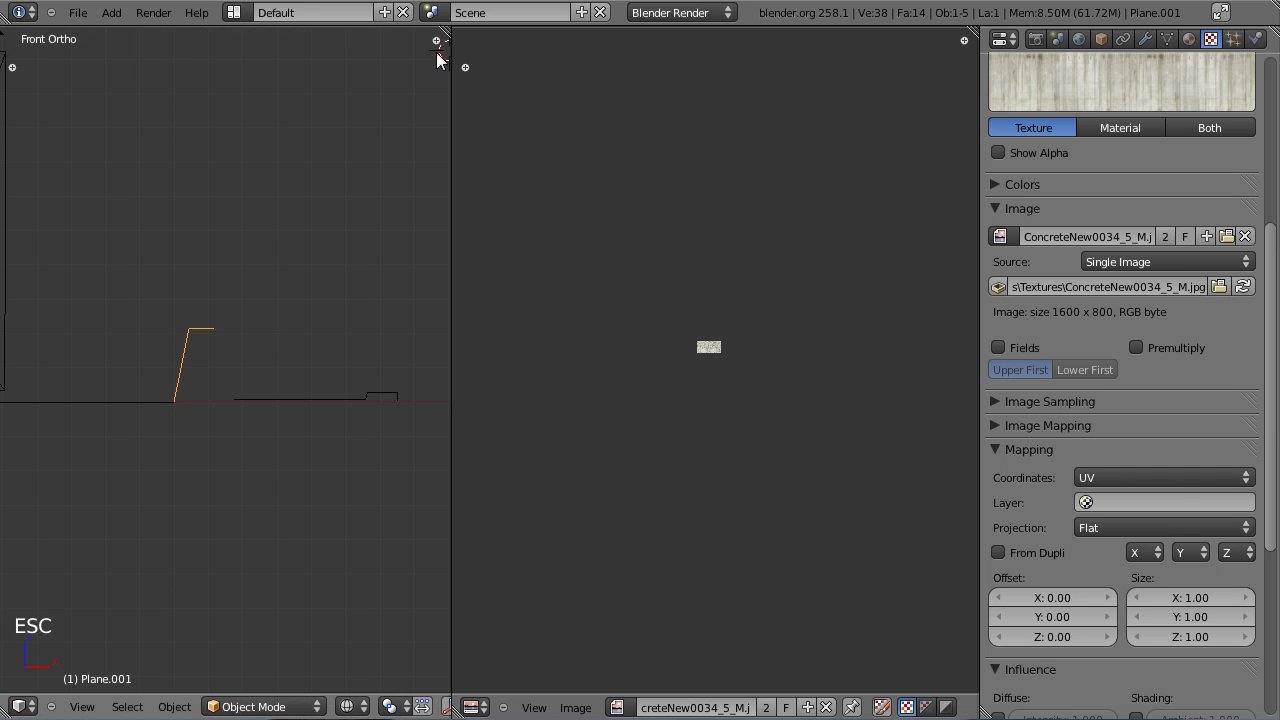
Step: Bring up the render once more to check both barriers, return to the front view and save the file
{"action": "scroll", "coordinate": [268, 361], "scroll_direction": "down", "scroll_amount": 3}
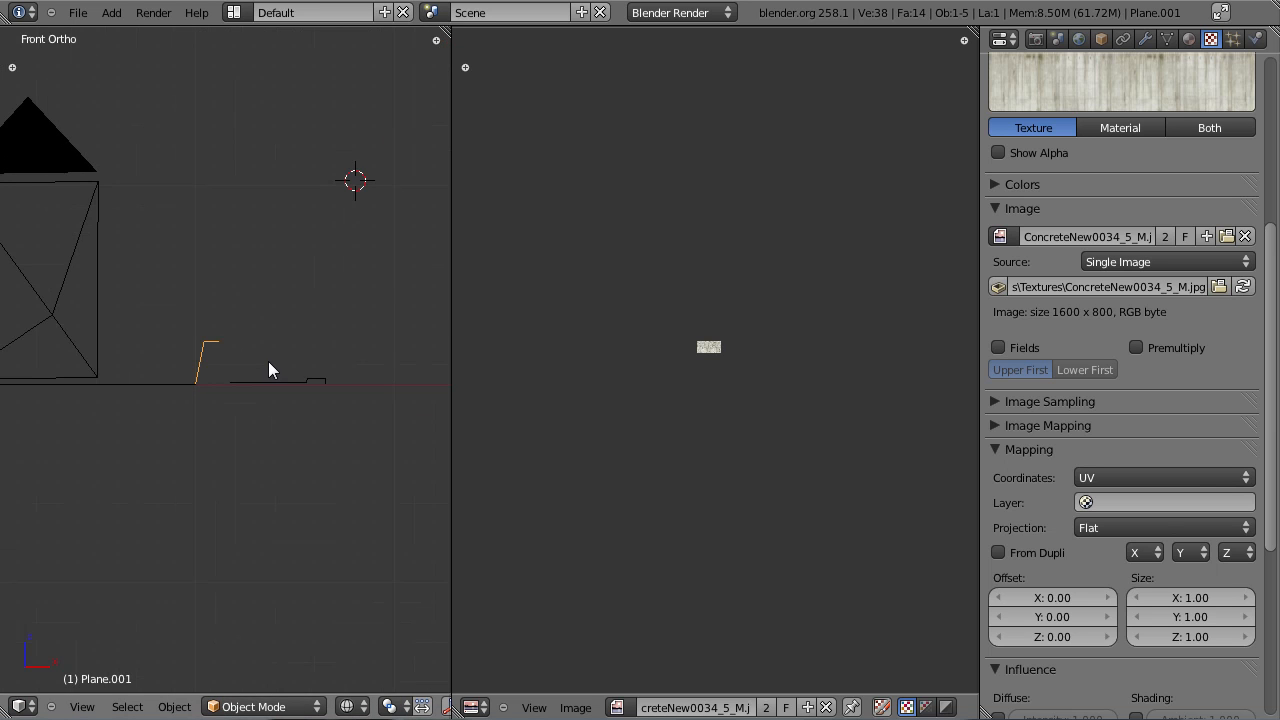
{"action": "key", "text": "F12"}
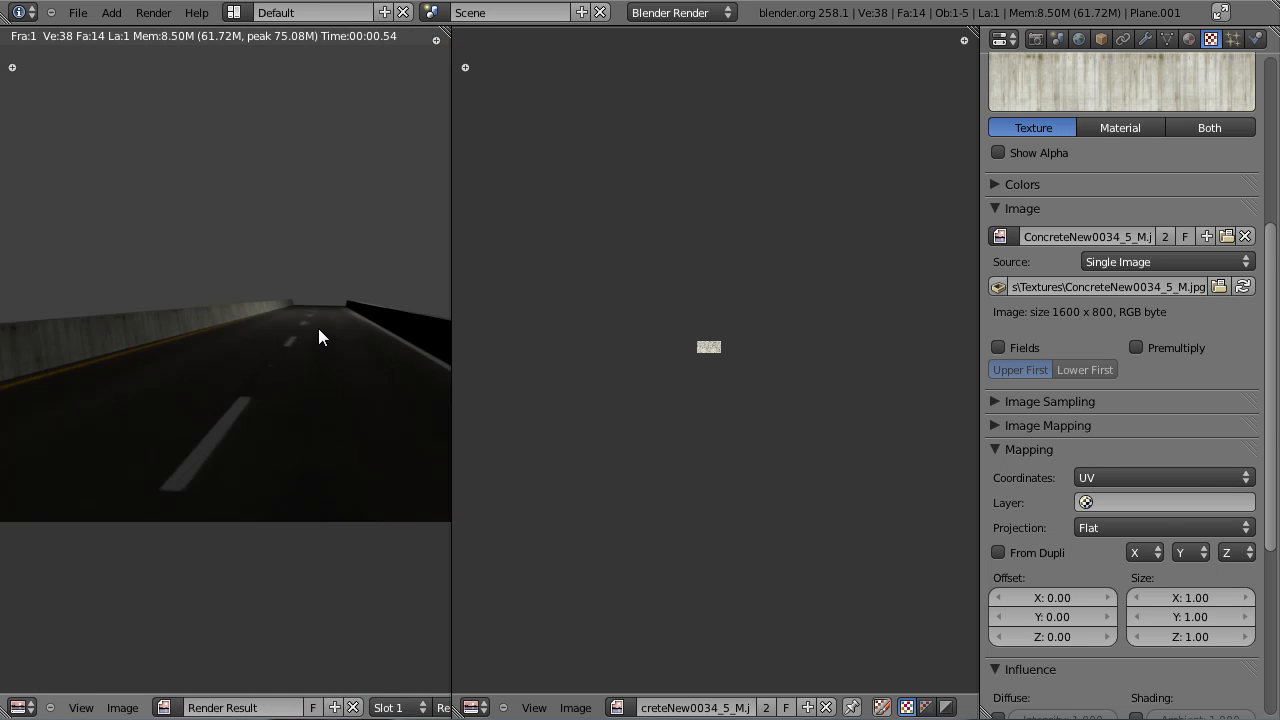
{"action": "key", "text": "F11"}
{"action": "key", "text": "F11"}
{"action": "scroll", "coordinate": [285, 382], "scroll_direction": "down", "scroll_amount": 4}
{"action": "key", "text": "ctrl+s"}
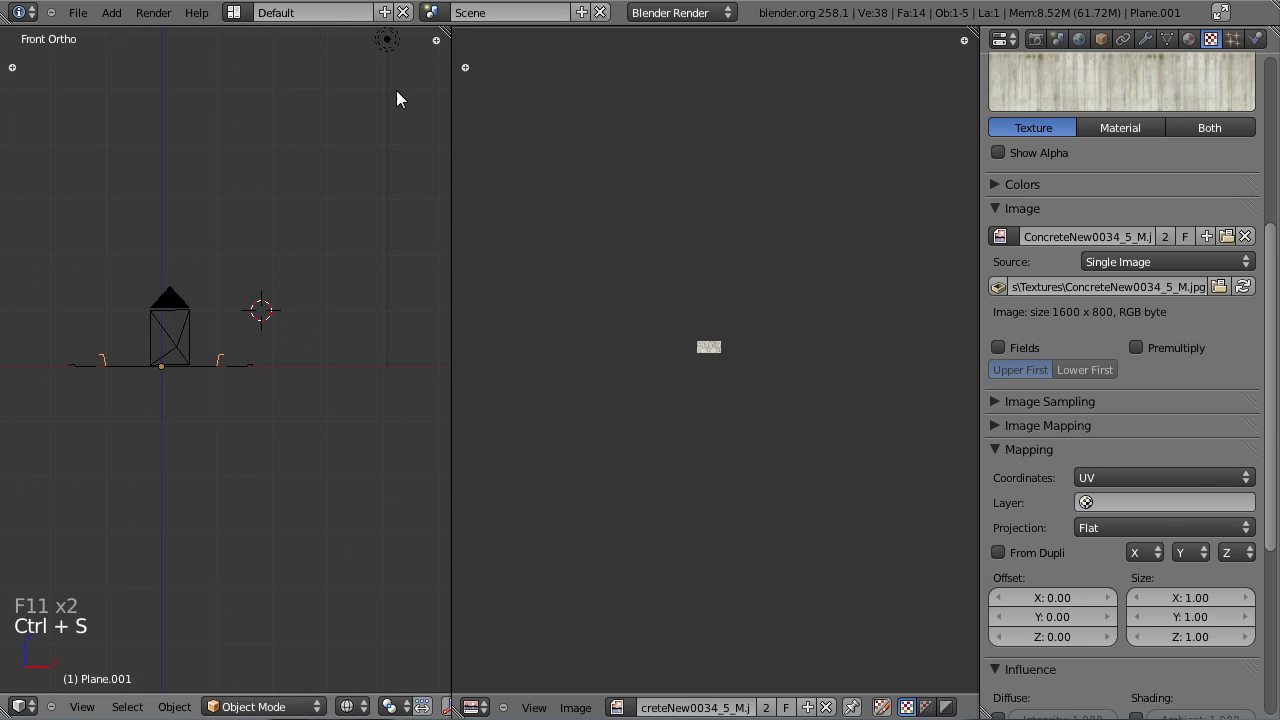
Step: Select the lamp above the bridge, widen the 3D viewport and bring up the lamp's settings
{"action": "right_click", "coordinate": [387, 39]}
{"action": "scroll", "coordinate": [223, 389], "scroll_direction": "down", "scroll_amount": 1}
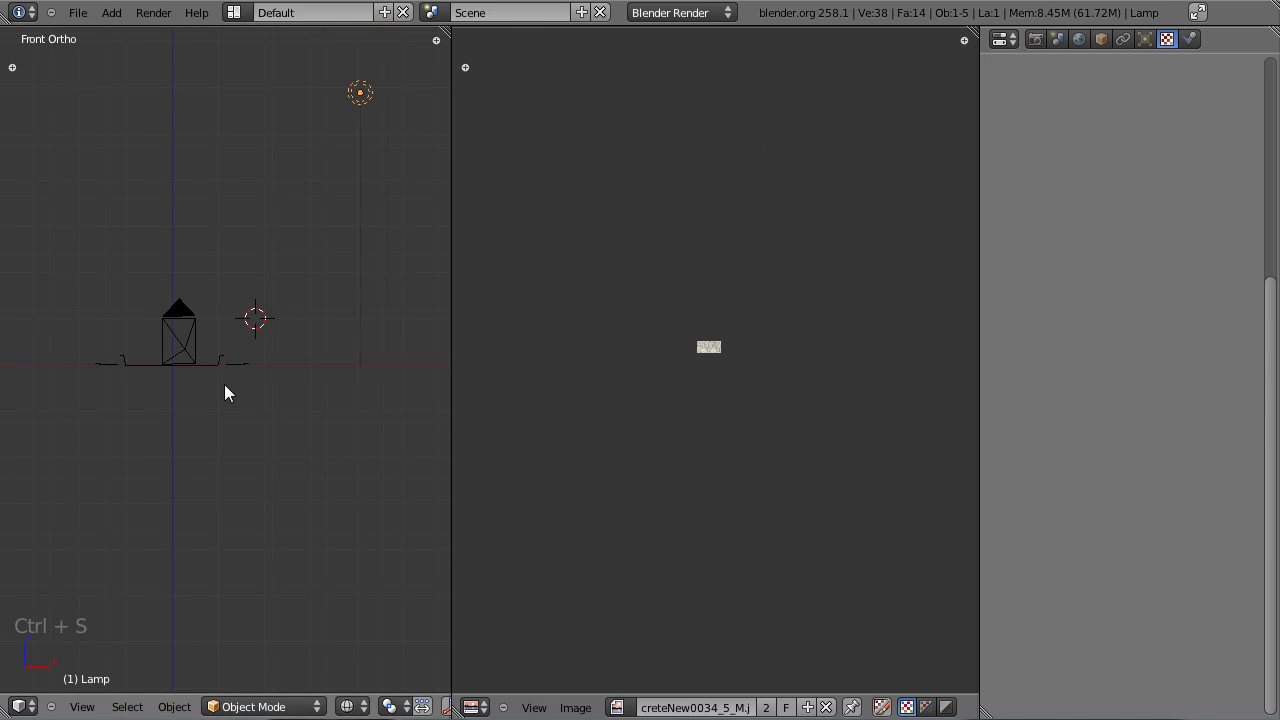
{"action": "left_click_drag", "start_coordinate": [449, 131], "coordinate": [947, 160]}
{"action": "middle_click_drag", "start_coordinate": [788, 150], "coordinate": [754, 338], "text": "shift"}
{"action": "left_click", "coordinate": [1144, 40]}
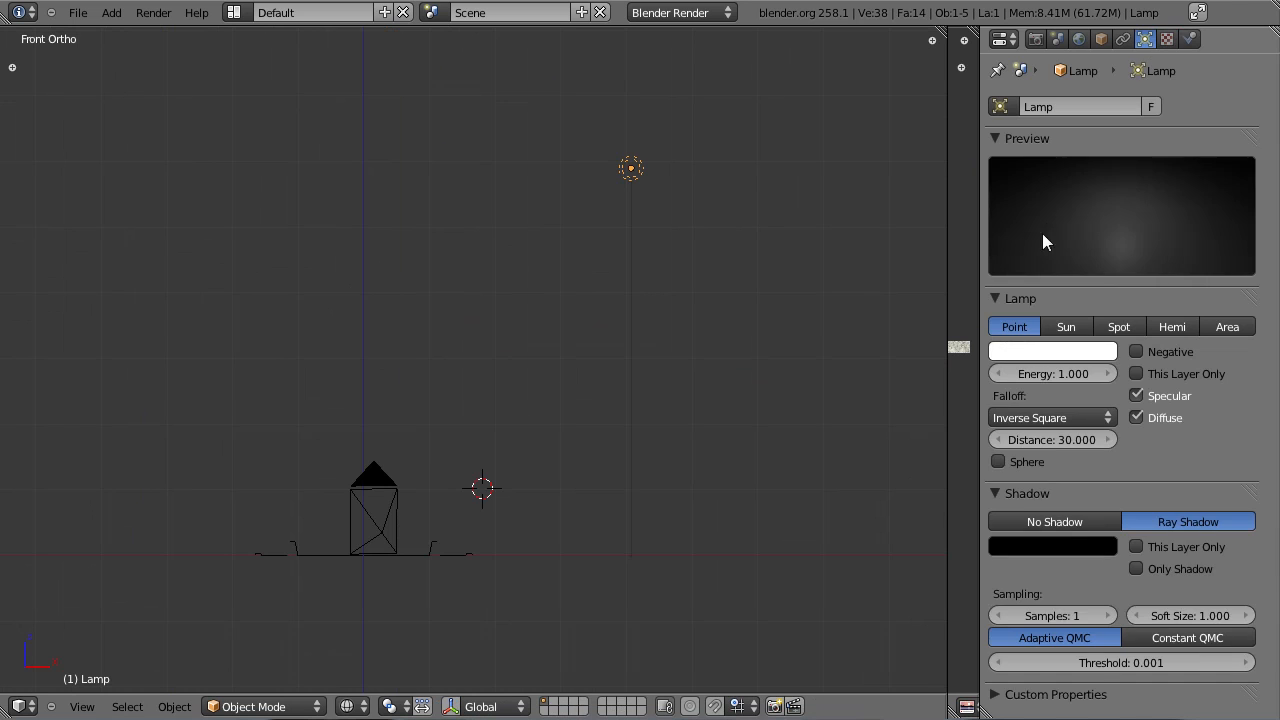
Step: Change the lamp's type to Sun, with a warm off-white colour and an energy of 2
{"action": "left_click", "coordinate": [1066, 326]}
{"action": "scroll", "coordinate": [503, 354], "scroll_direction": "down", "scroll_amount": 2}
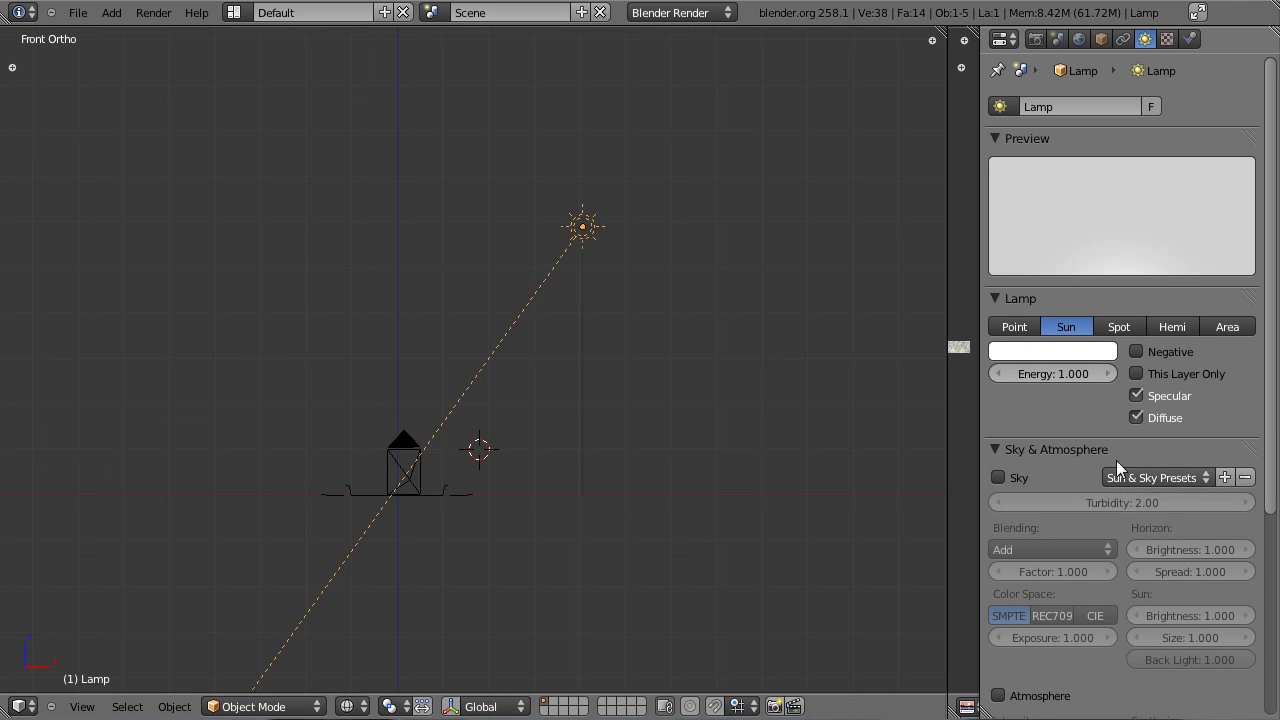
{"action": "left_click", "coordinate": [1059, 350]}
{"action": "left_click", "coordinate": [1003, 166]}
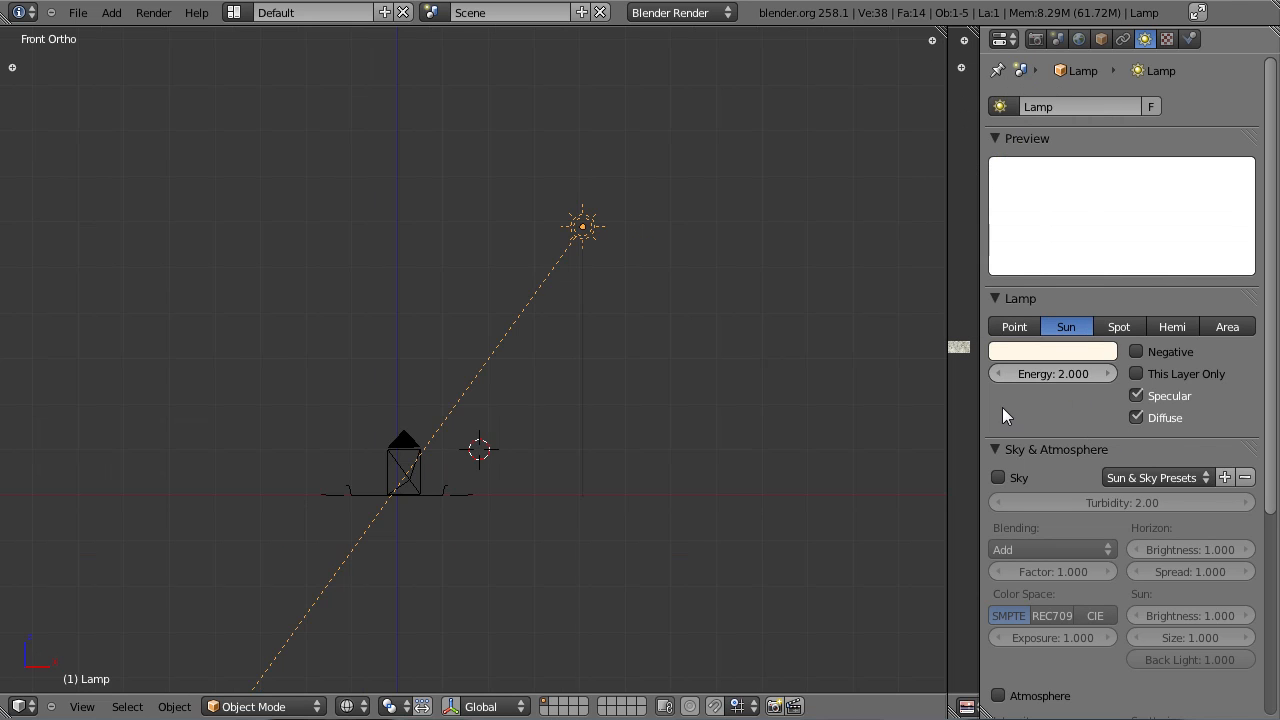
Step: In top view, rotate the sun lamp so it points along the road, move it nearer the camera end and save
{"action": "scroll", "coordinate": [600, 300], "scroll_direction": "down", "scroll_amount": 3}
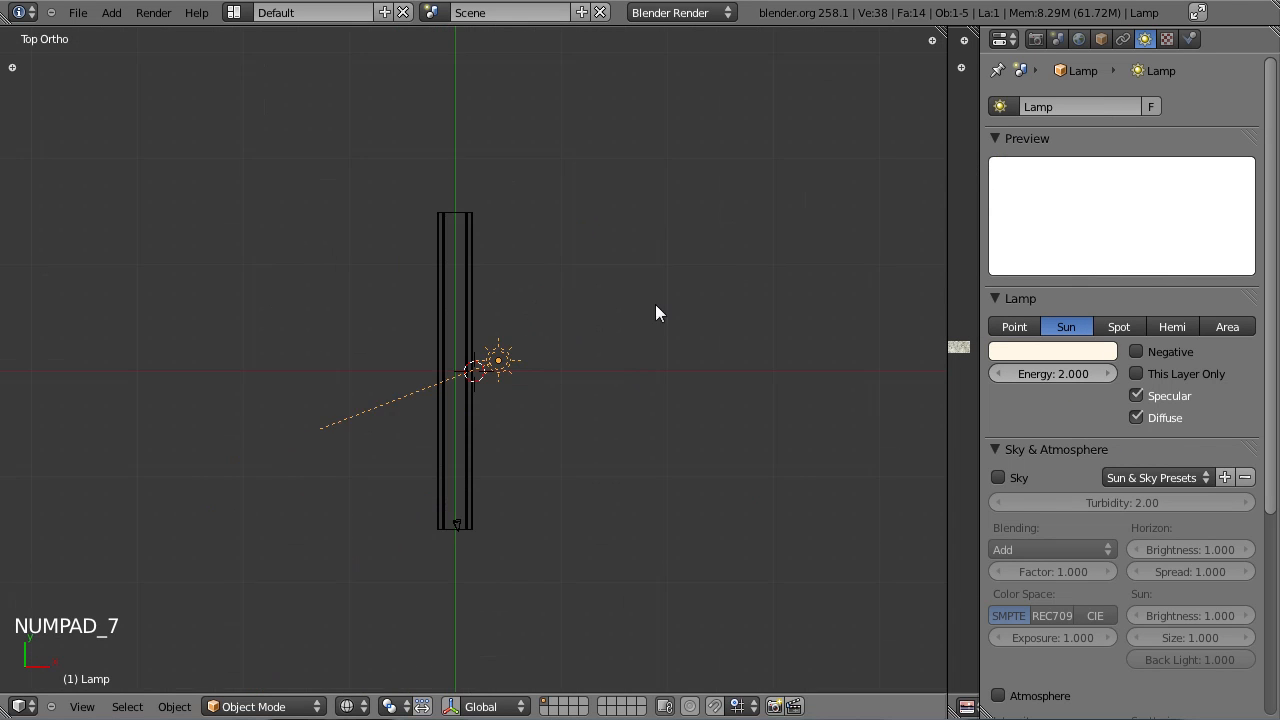
{"action": "key", "text": "r"}
{"action": "left_click", "coordinate": [515, 492]}
{"action": "key", "text": "g"}
{"action": "left_click", "coordinate": [496, 540]}
{"action": "key", "text": "ctrl+s"}
{"action": "left_click", "coordinate": [494, 544]}
Step: Render the scene and inspect the sunlight on the road and barriers
{"action": "key", "text": "F12"}
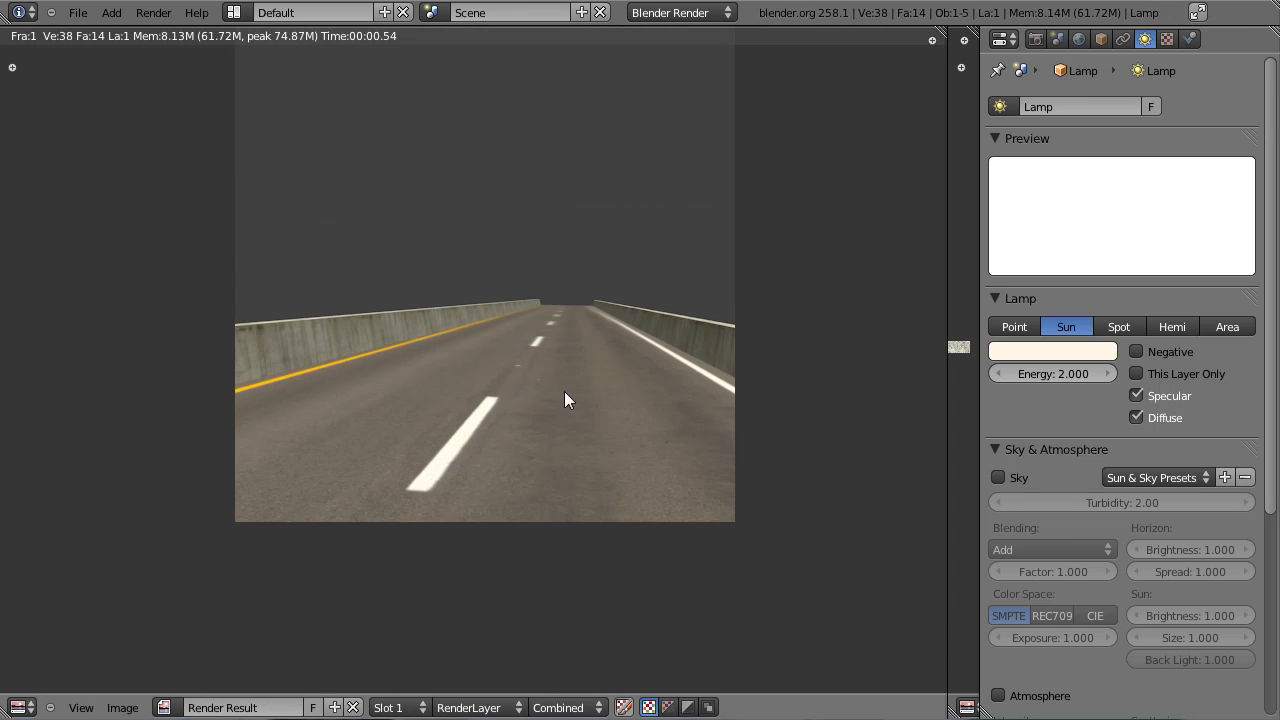
{"action": "middle_click_drag", "start_coordinate": [515, 367], "coordinate": [520, 508]}
{"action": "key", "text": "Escape"}
Step: Make the sun's colour closer to white, save the file and check it in a render
{"action": "left_click", "coordinate": [1035, 350]}
{"action": "left_click_drag", "start_coordinate": [1010, 160], "coordinate": [1006, 163]}
{"action": "key", "text": "ctrl+s"}
{"action": "left_click", "coordinate": [734, 256]}
{"action": "key", "text": "F12"}
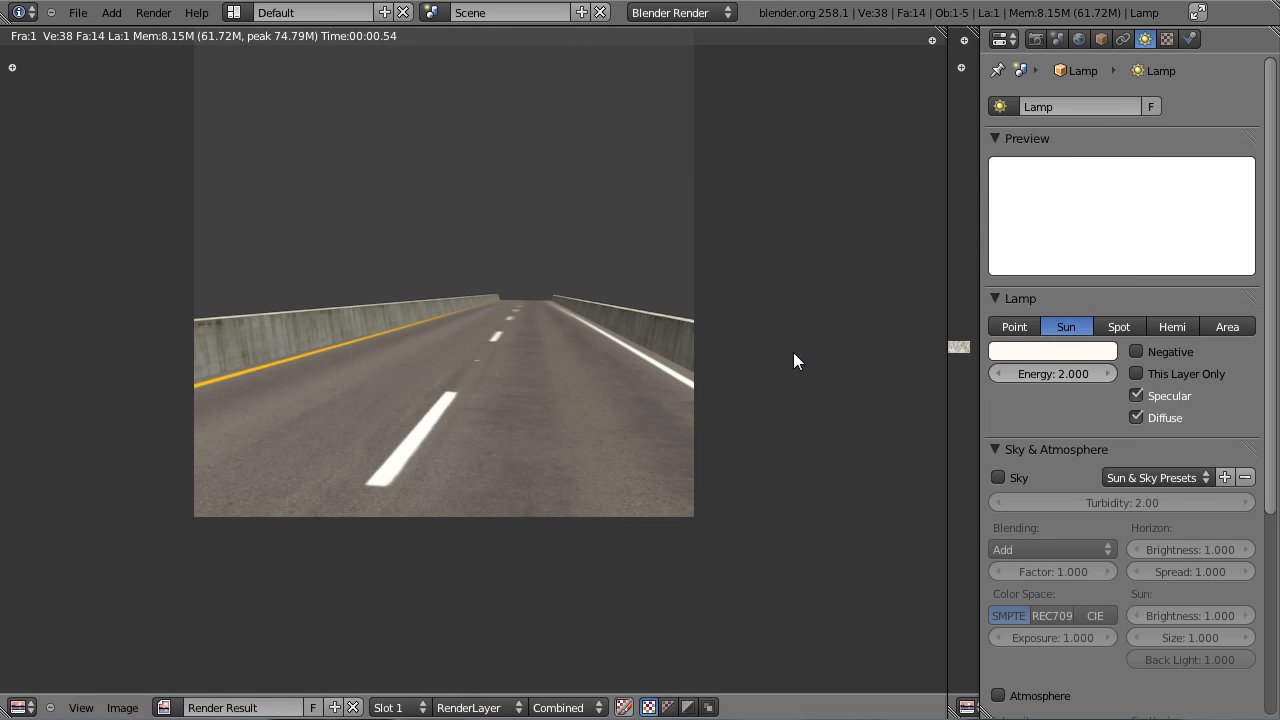
{"action": "key", "text": "Escape"}
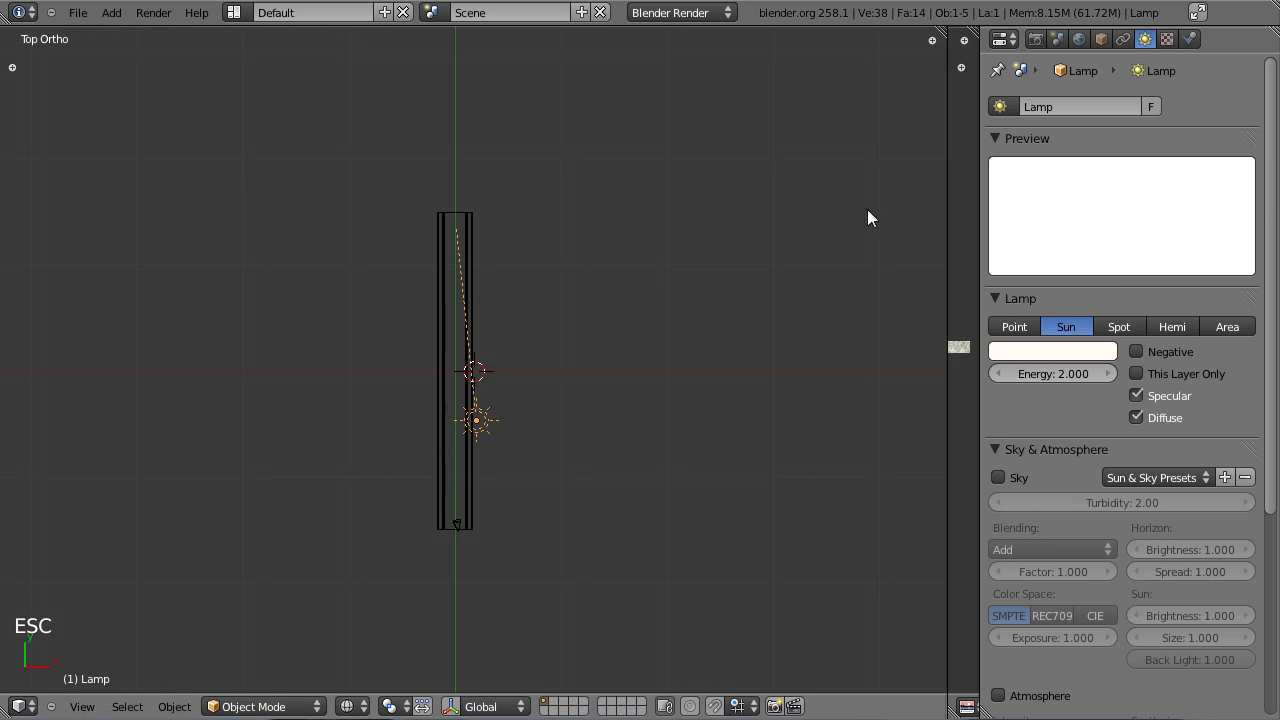
Step: Set the sun's colour to cream (R 1.000, G 0.962, B 0.849), check it in a render and save
{"action": "left_click", "coordinate": [1052, 355]}
{"action": "left_click", "coordinate": [1005, 163]}
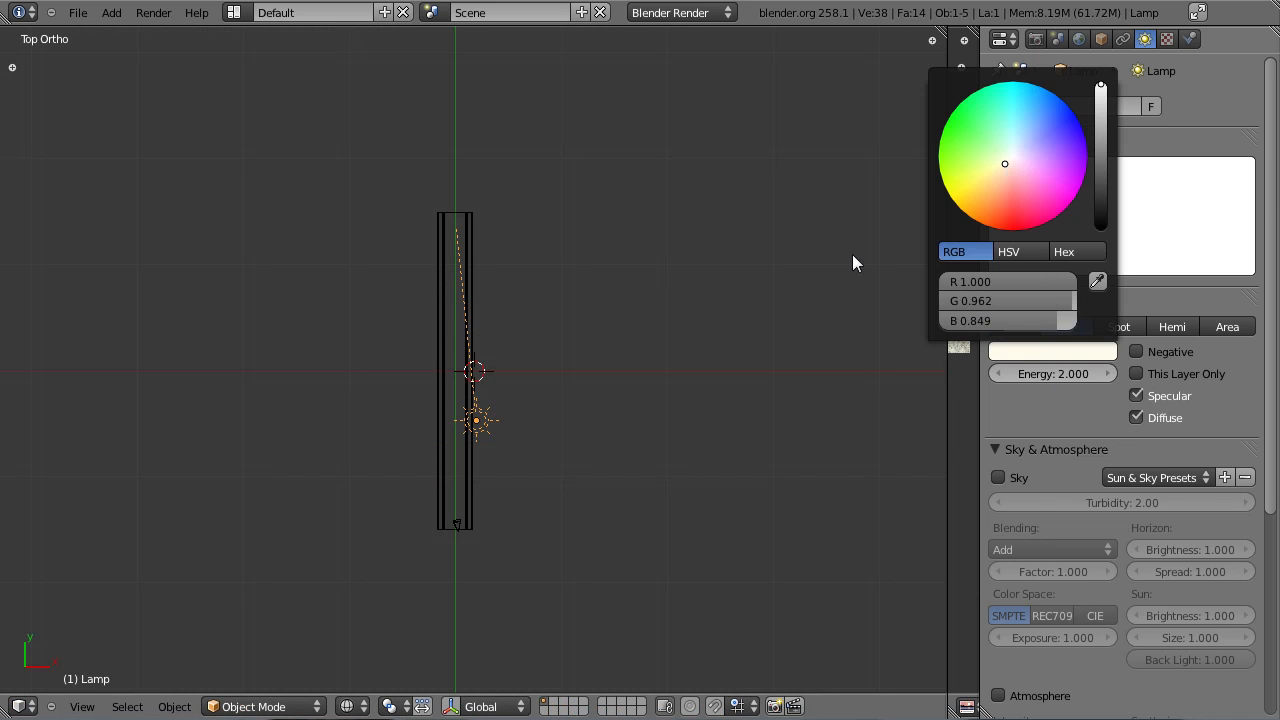
{"action": "key", "text": "F12"}
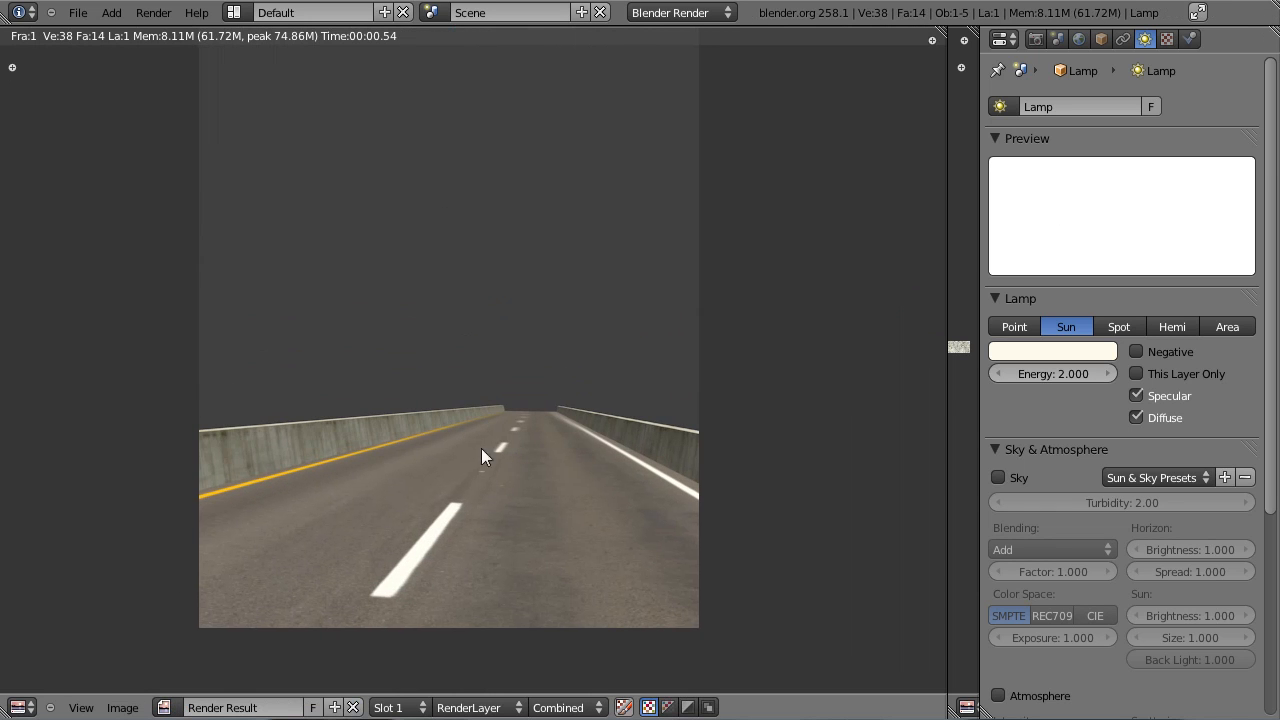
{"action": "key", "text": "Escape"}
{"action": "key", "text": "ctrl+s"}
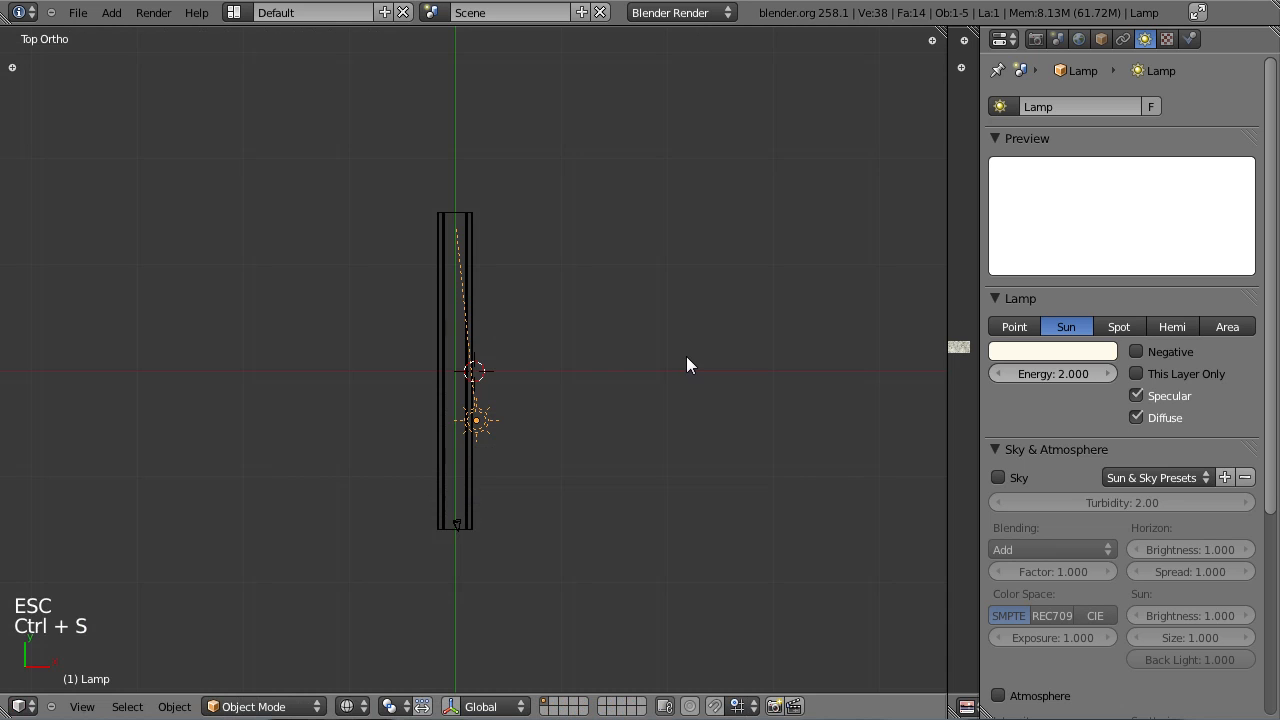
Step: Review the last render's lighting on the road and barriers again, save the file and look through the sun settings
{"action": "key", "text": "F11"}
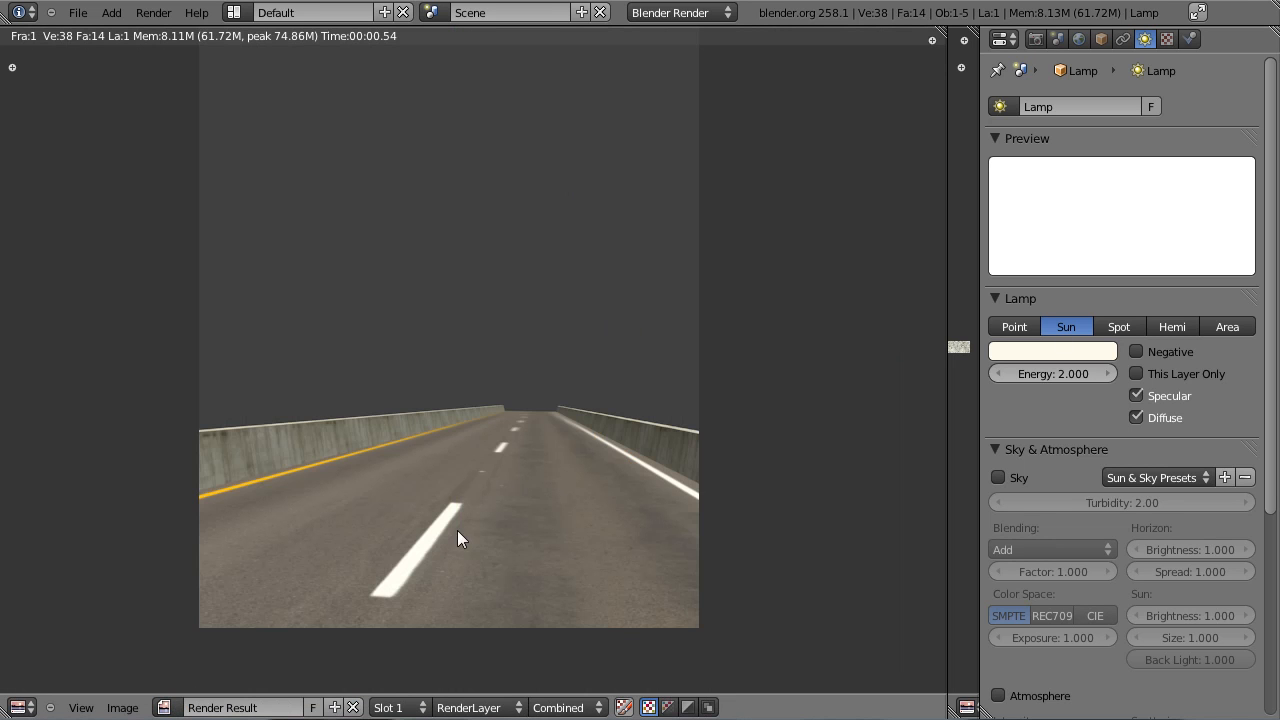
{"action": "middle_click_drag", "start_coordinate": [570, 452], "coordinate": [547, 441]}
{"action": "key", "text": "Escape"}
{"action": "key", "text": "ctrl+s"}
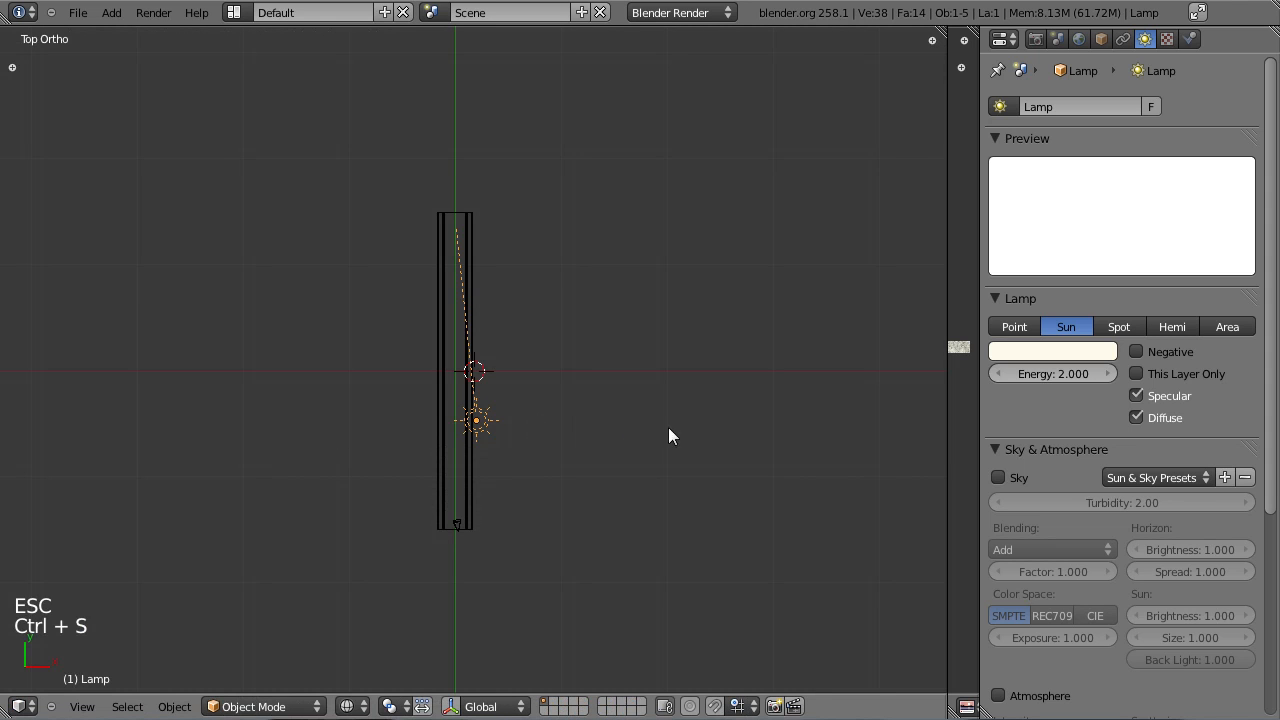
{"action": "key", "text": "F11"}
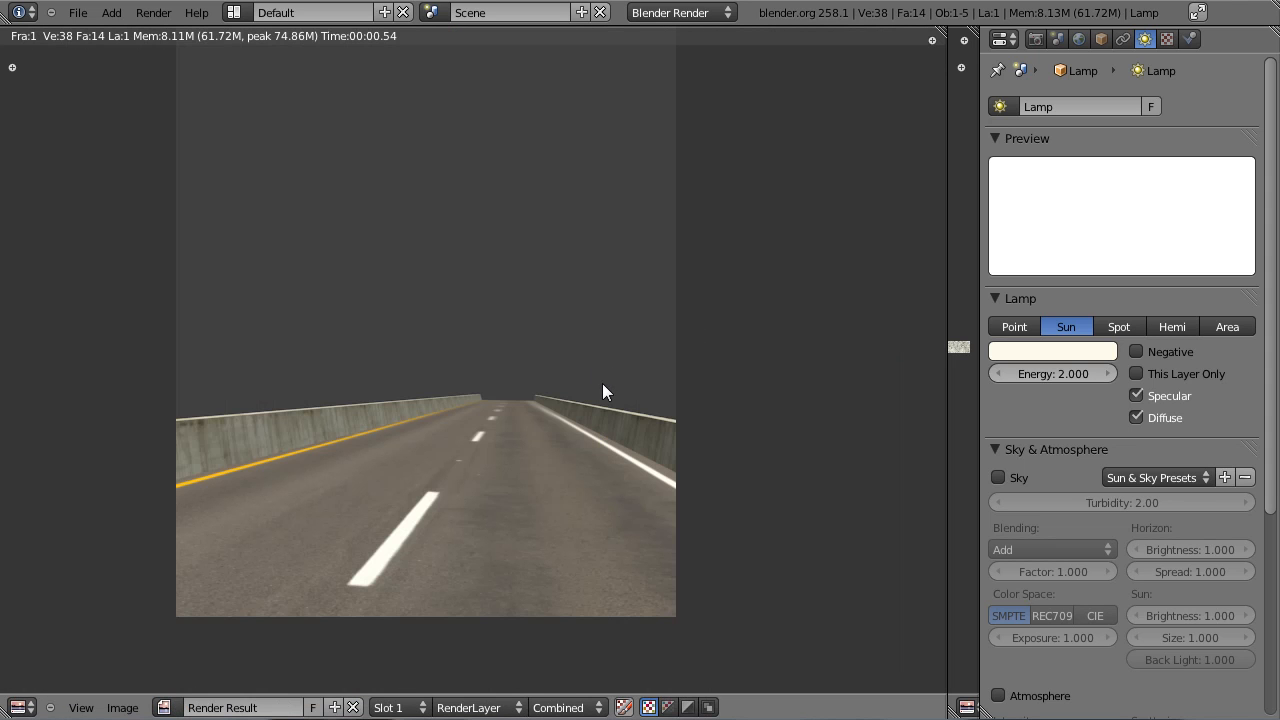
{"action": "scroll", "coordinate": [1066, 497], "scroll_direction": "down", "scroll_amount": 5}
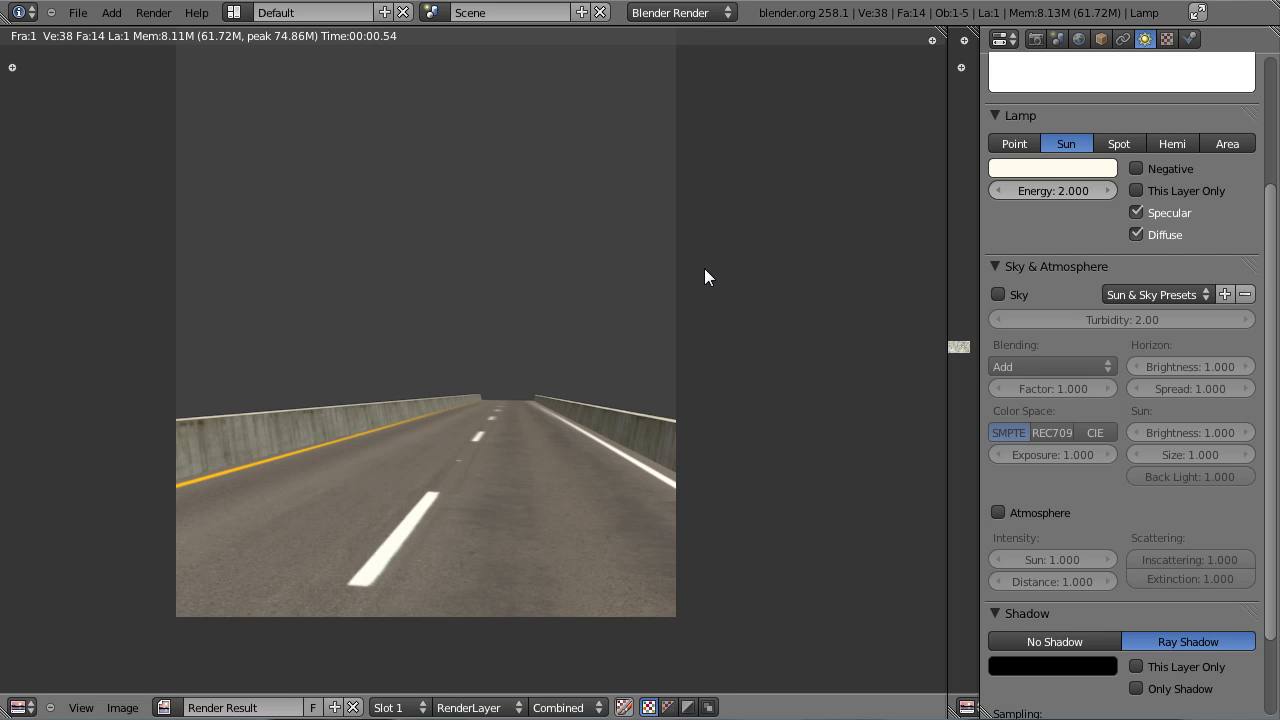
{"action": "scroll", "coordinate": [1101, 429], "scroll_direction": "up", "scroll_amount": 5}
Step: Enable the world's Environment Lighting and make it use Sky Color
{"action": "left_click", "coordinate": [1079, 38]}
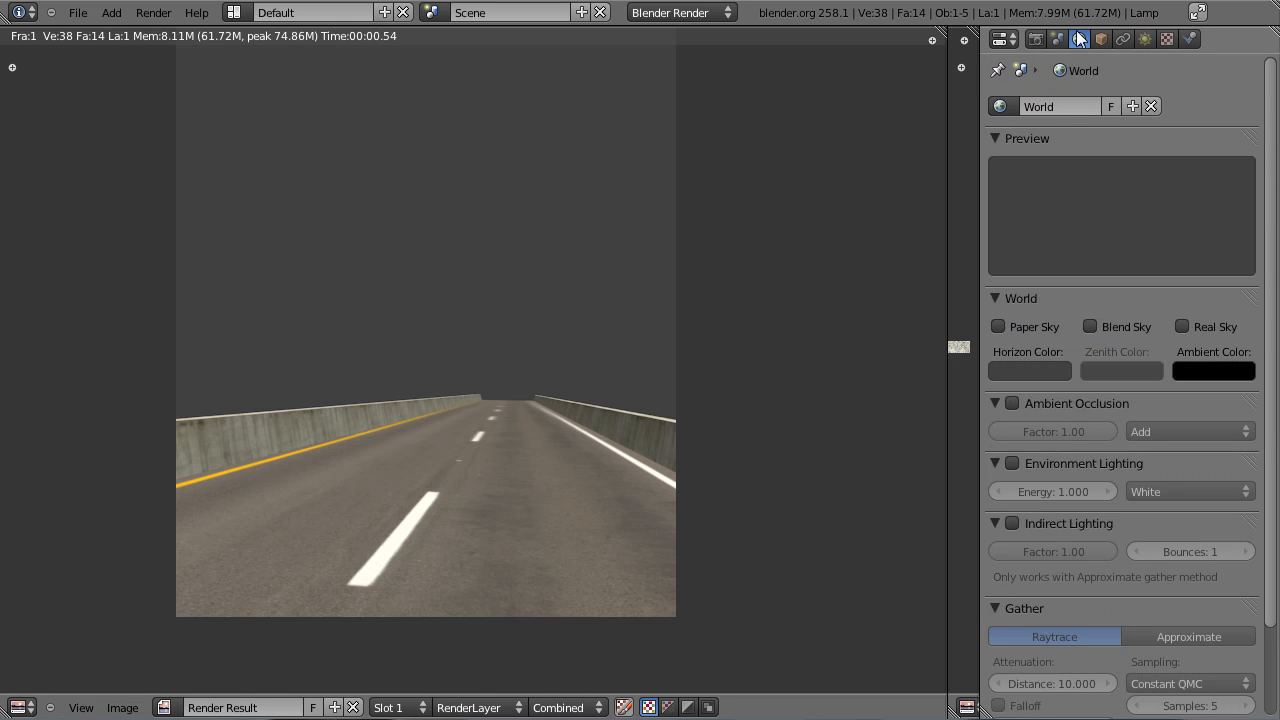
{"action": "scroll", "coordinate": [1040, 380], "scroll_direction": "down", "scroll_amount": 2}
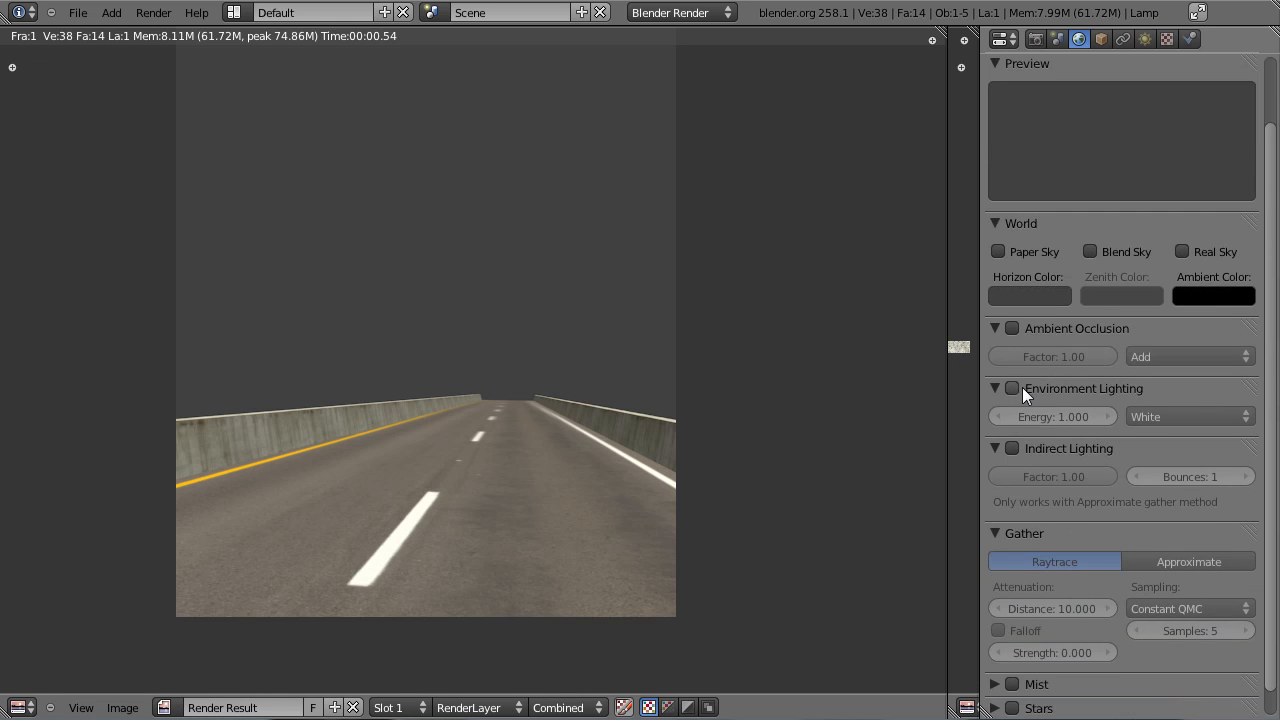
{"action": "left_click", "coordinate": [1013, 388]}
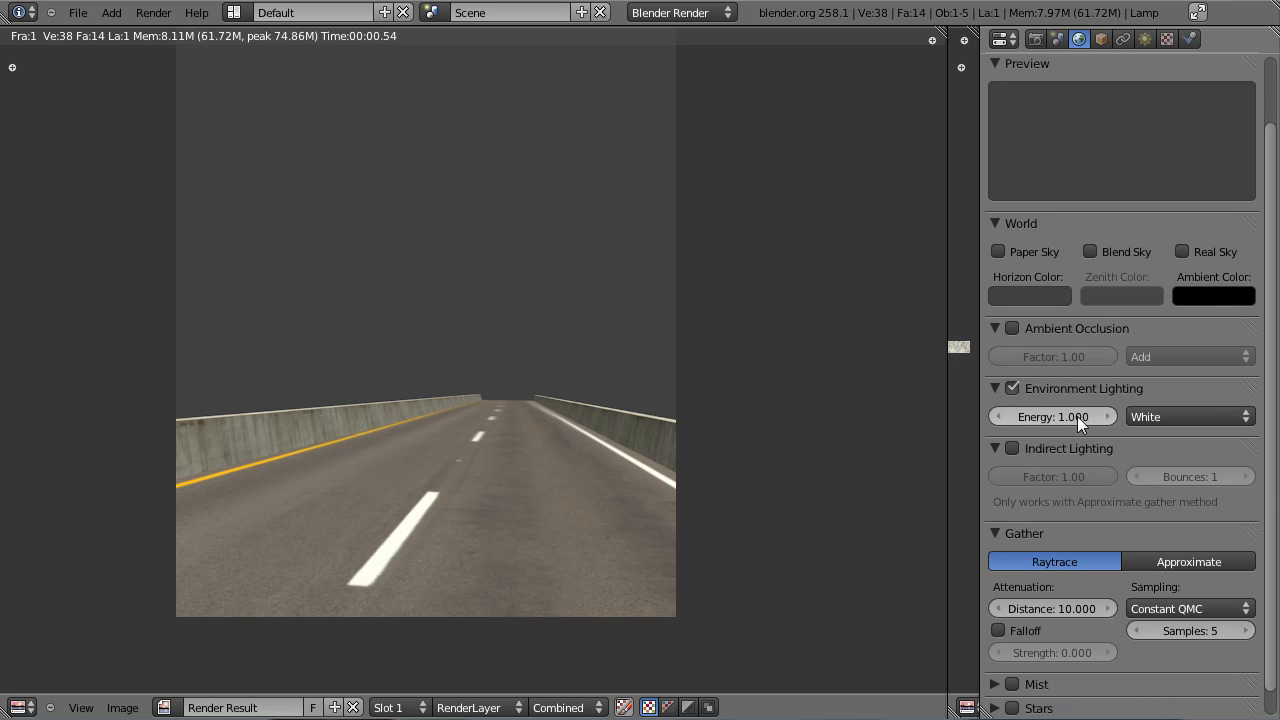
{"action": "left_click", "coordinate": [1177, 416]}
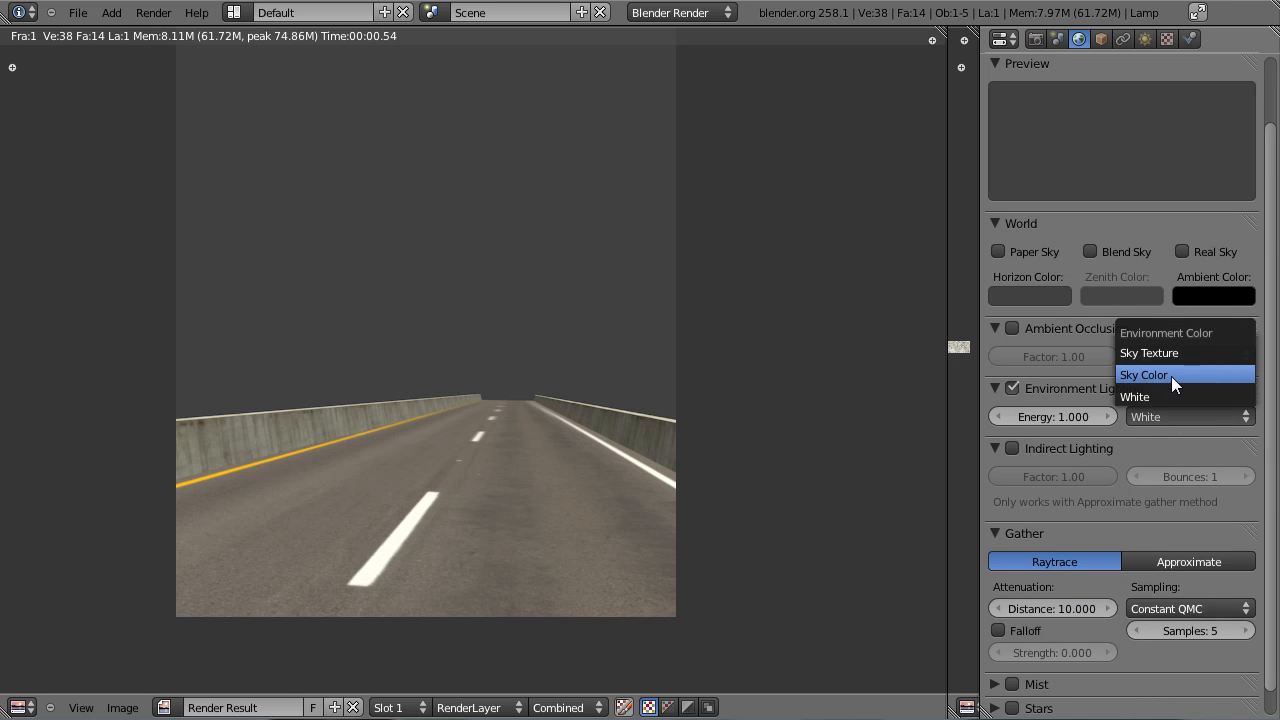
{"action": "left_click", "coordinate": [1171, 376]}
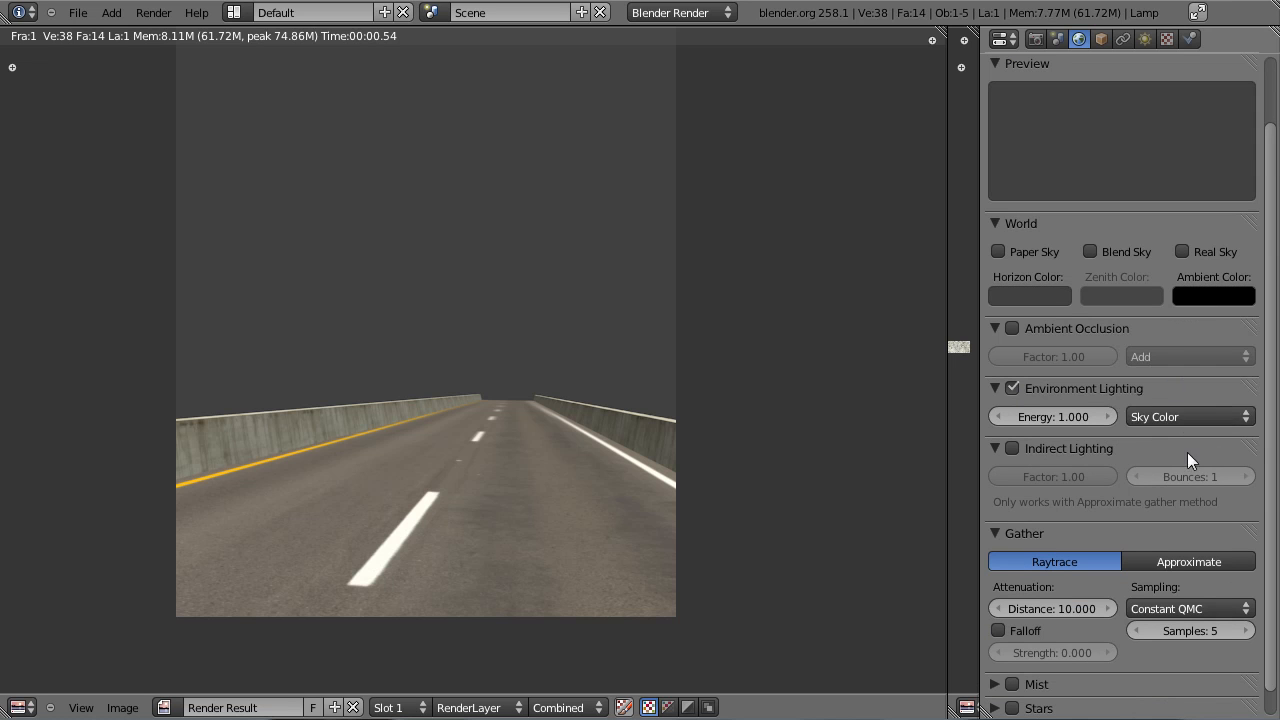
Step: Set the world's zenith colour to blue (R 0.157, G 0.504, B 0.955) and the environment lighting energy to 0.5
{"action": "left_click", "coordinate": [1123, 298]}
{"action": "left_click_drag", "start_coordinate": [1150, 159], "coordinate": [1152, 39]}
{"action": "mouse_move", "coordinate": [1047, 73]}
{"action": "left_mouse_down"}
{"action": "mouse_move", "coordinate": [1160, 28]}
{"action": "mouse_move", "coordinate": [1094, 48]}
{"action": "left_mouse_up"}
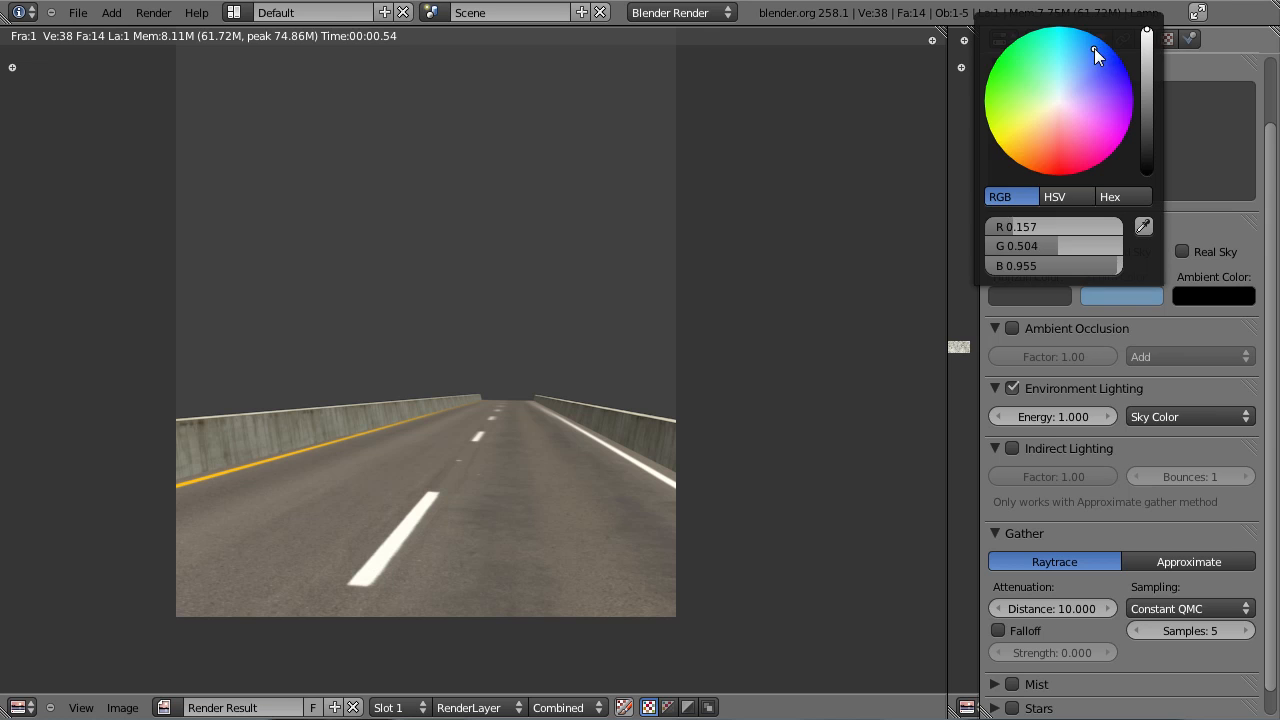
{"action": "left_click", "coordinate": [1065, 418]}
{"action": "type", "text": "0.5"}
{"action": "key", "text": "Return"}
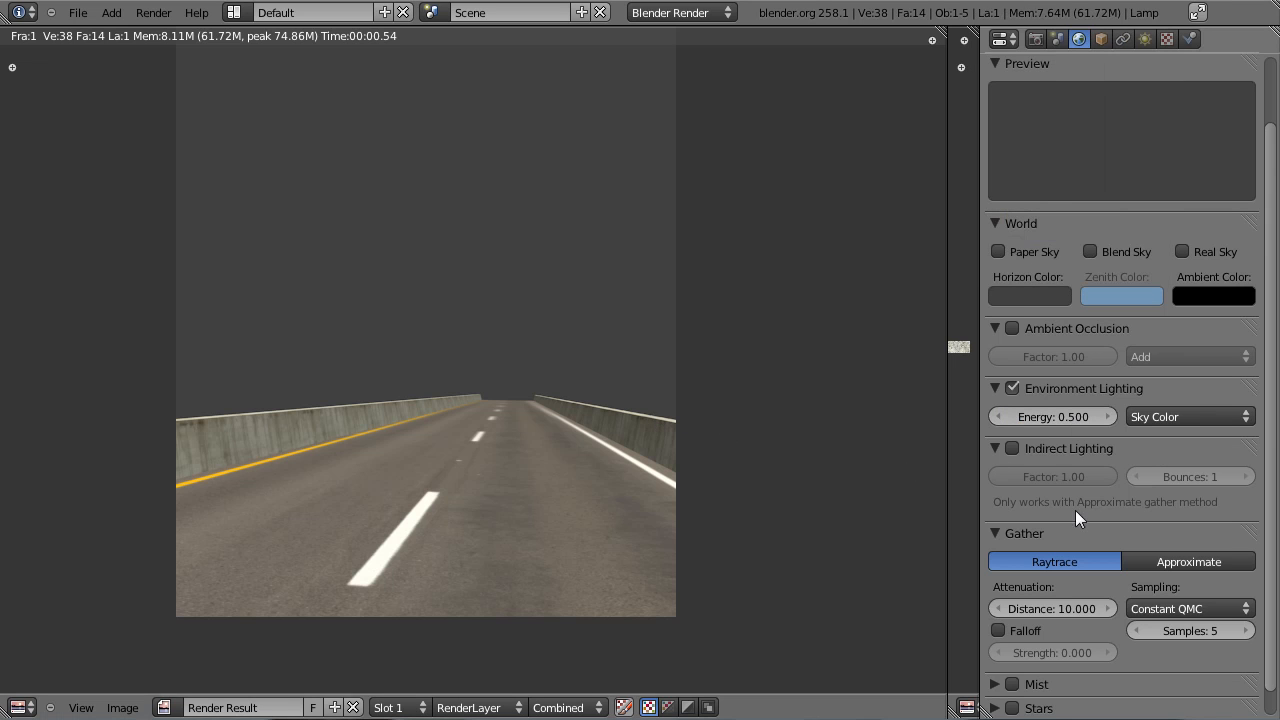
Step: Switch light gathering to Approximate, with Indirect Lighting enabled and a falloff strength of 1
{"action": "left_click", "coordinate": [1157, 558]}
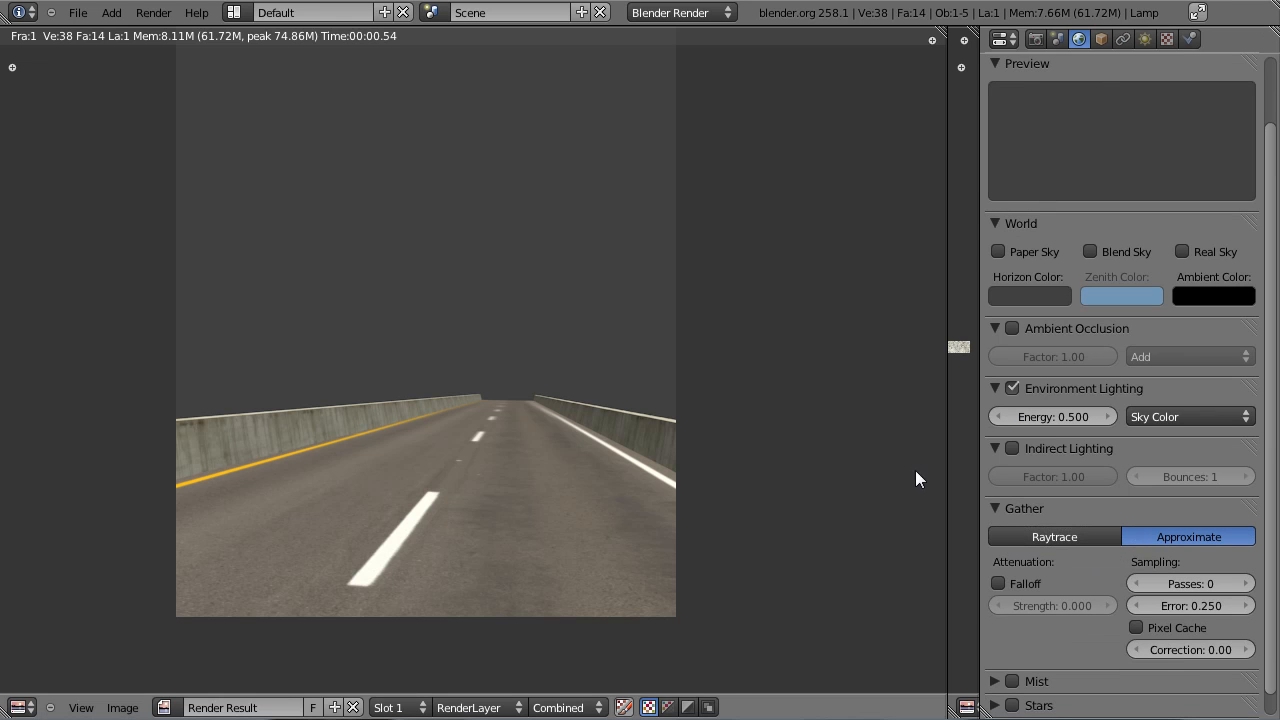
{"action": "left_click", "coordinate": [1013, 449]}
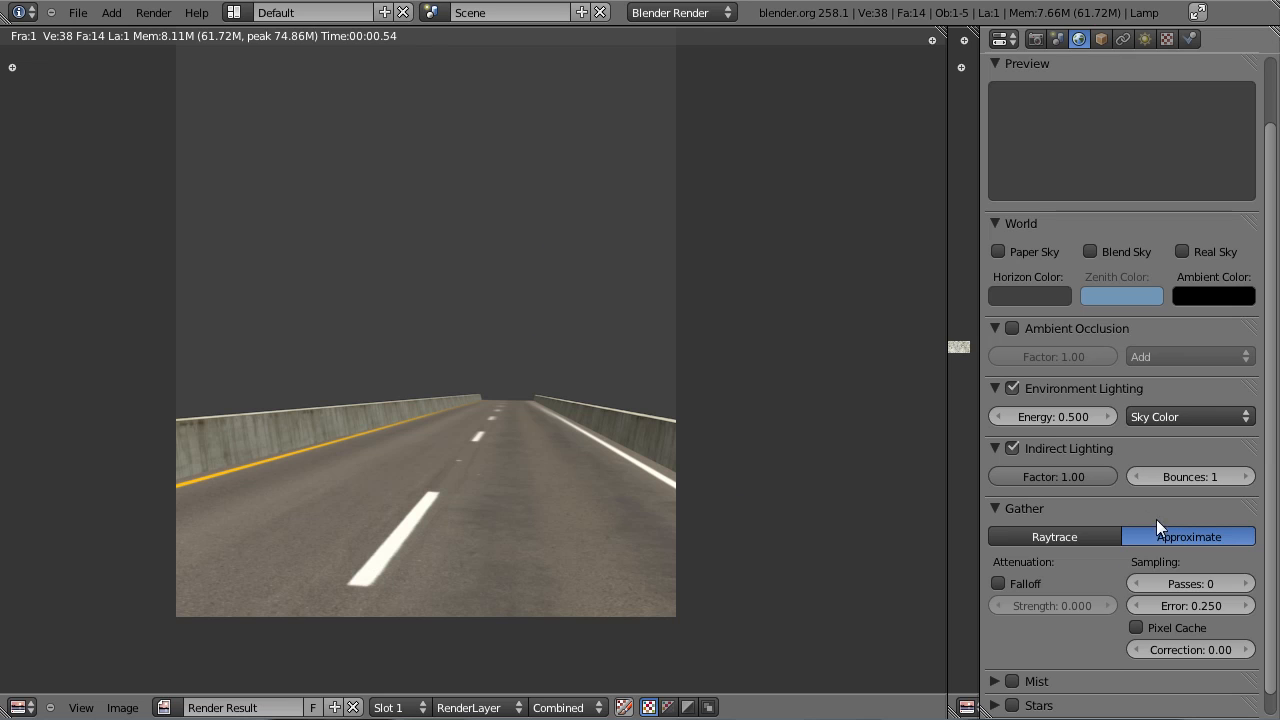
{"action": "left_click", "coordinate": [1033, 583]}
{"action": "left_click", "coordinate": [1061, 605]}
{"action": "type", "text": "1"}
{"action": "key", "text": "Return"}
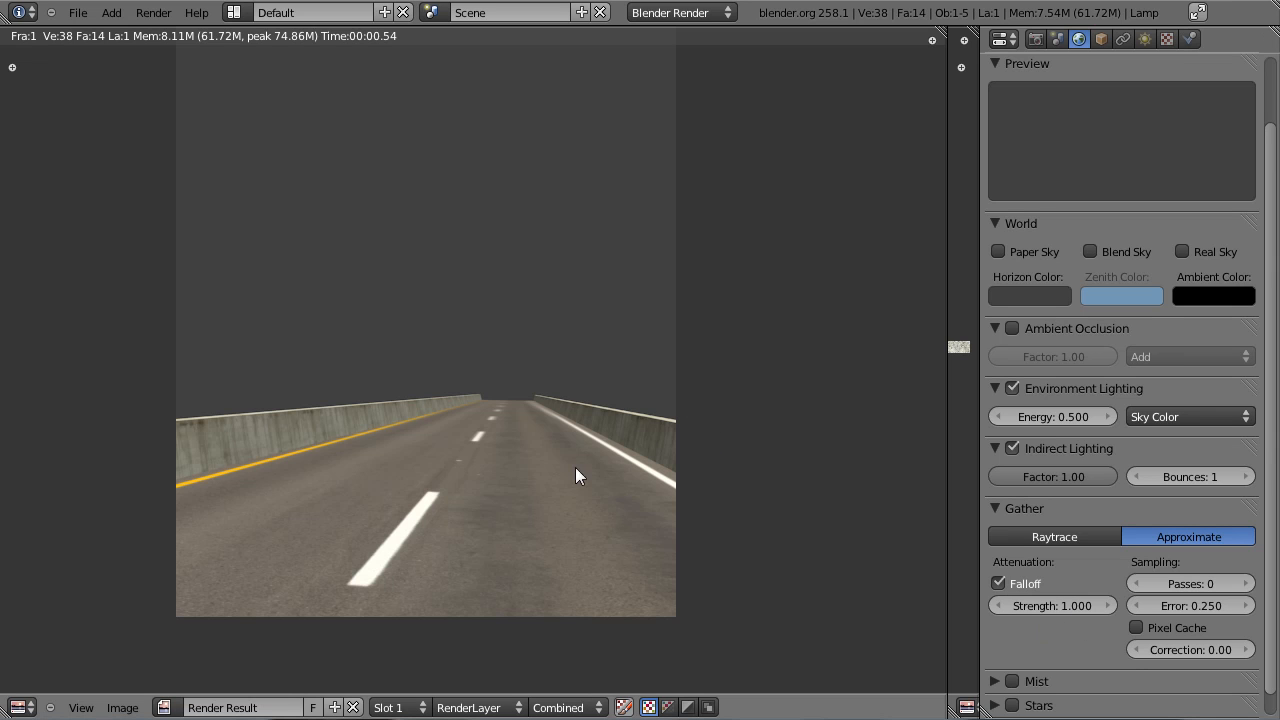
Step: Save the file and set the approximate gathering's error to 1
{"action": "key", "text": "ctrl+s"}
{"action": "left_click", "coordinate": [672, 424]}
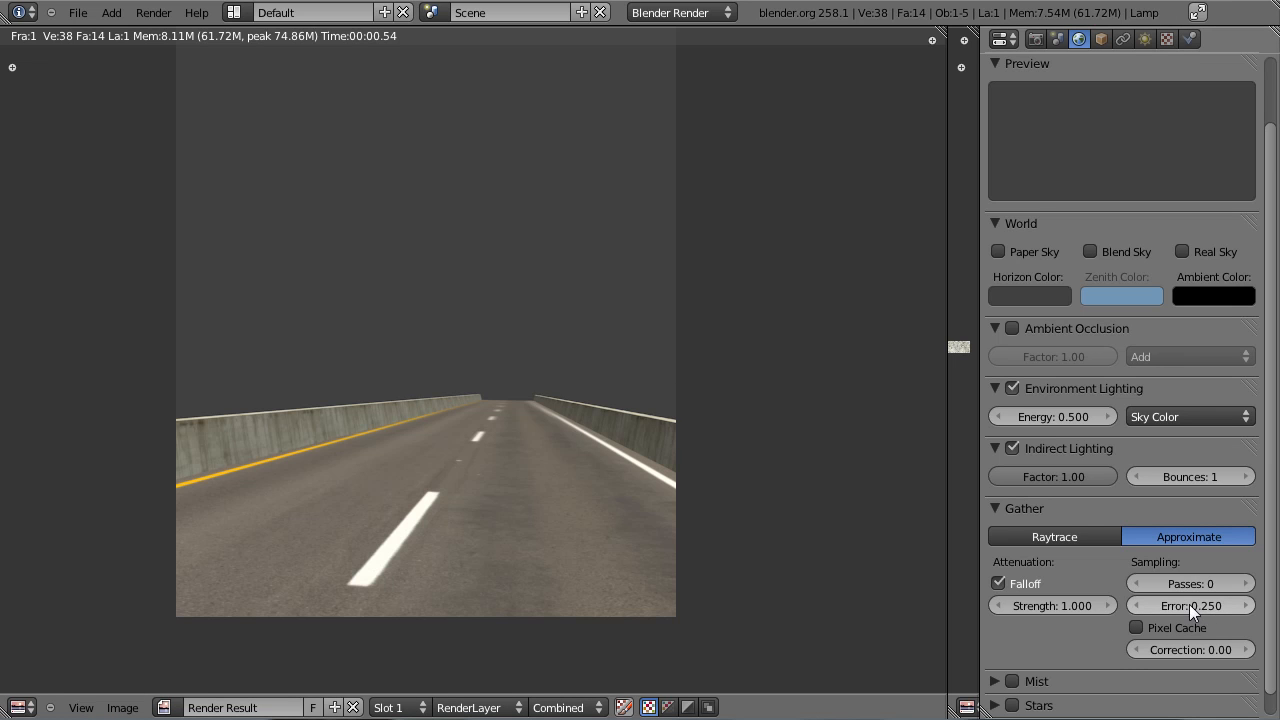
{"action": "left_click", "coordinate": [1189, 606]}
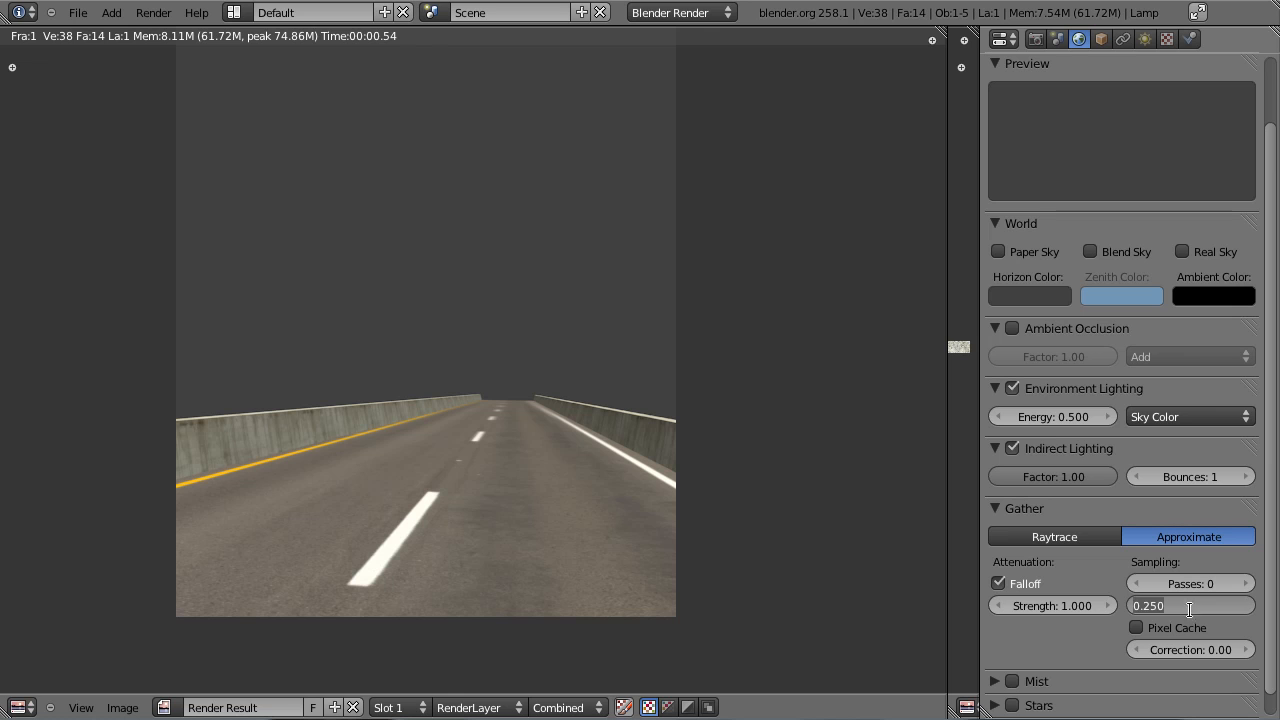
{"action": "key", "text": "Return"}
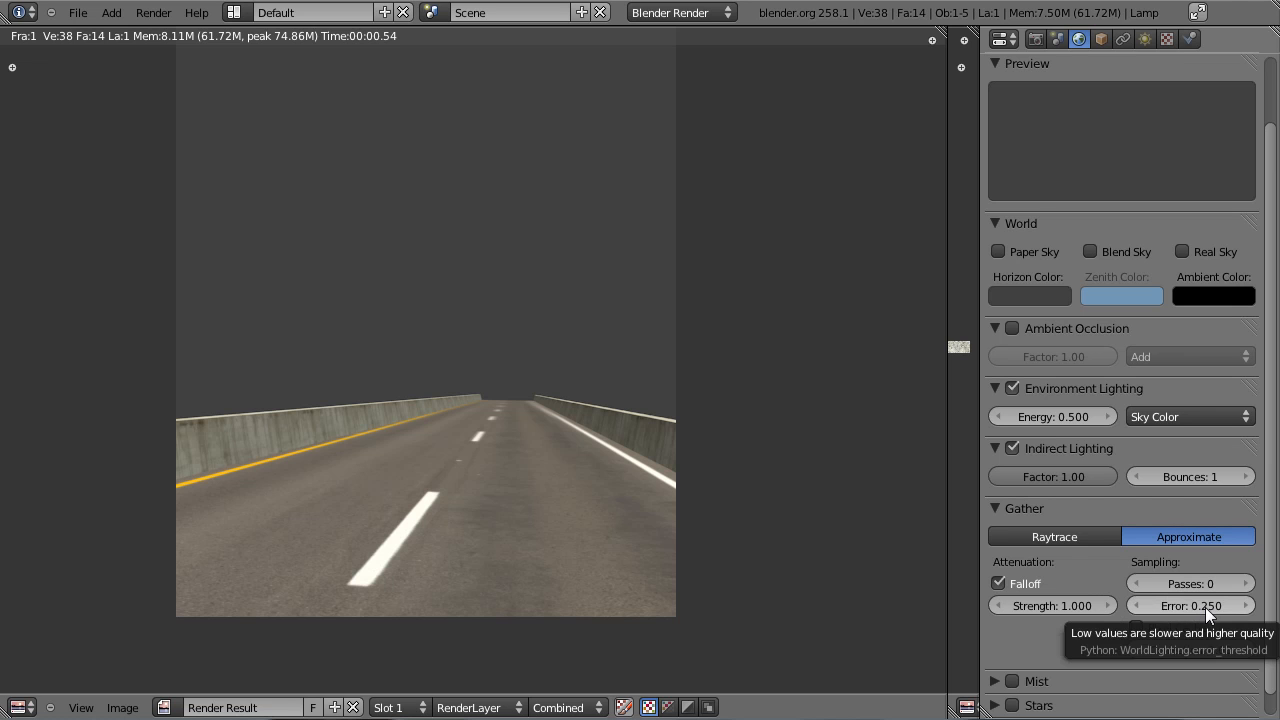
{"action": "left_click", "coordinate": [1205, 607]}
{"action": "type", "text": "1"}
{"action": "key", "text": "Return"}
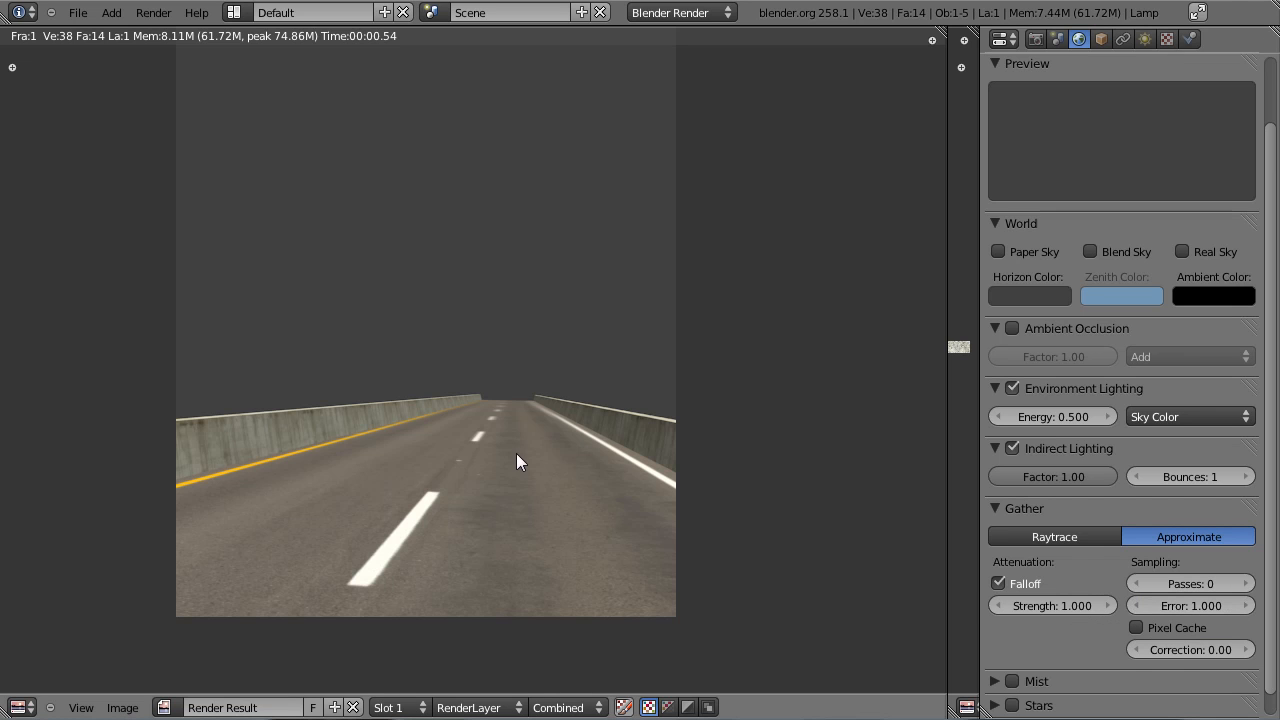
Step: Render the scene and examine the sky lighting on the road and both barriers, up close and as a whole
{"action": "key", "text": "F12"}
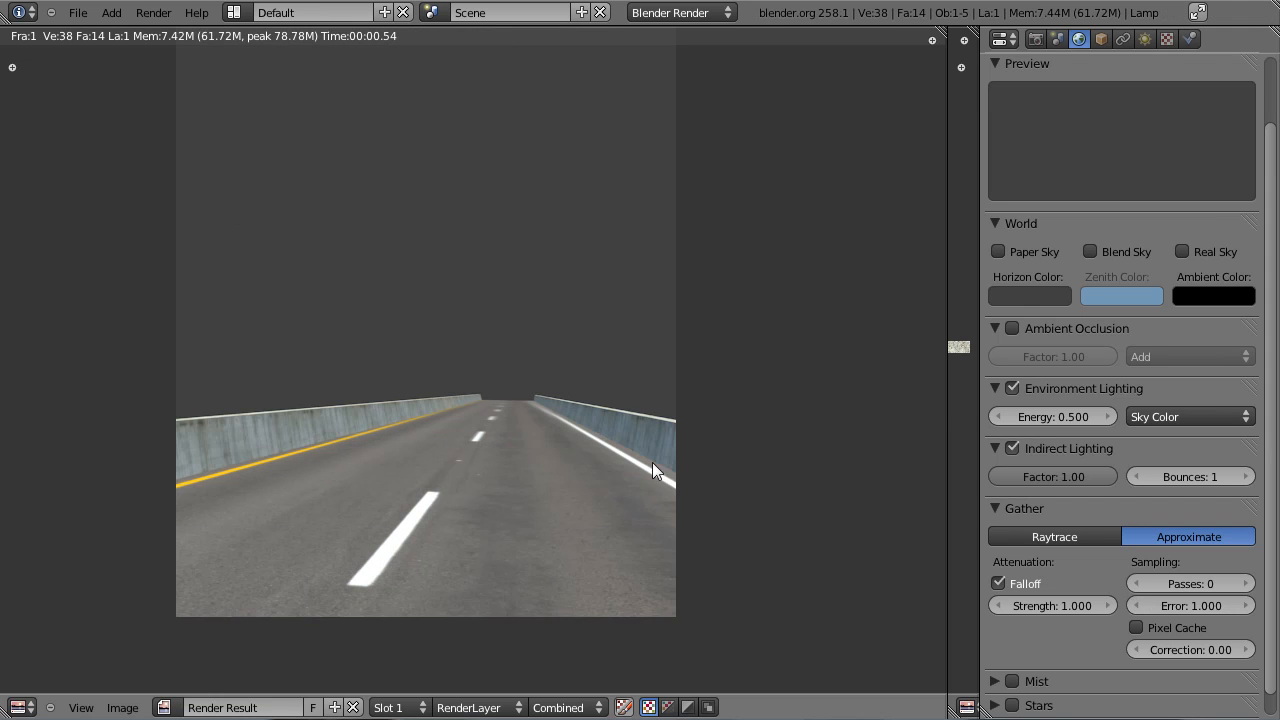
{"action": "middle_click_drag", "start_coordinate": [646, 468], "coordinate": [613, 441]}
{"action": "middle_click_drag", "start_coordinate": [550, 395], "coordinate": [654, 491]}
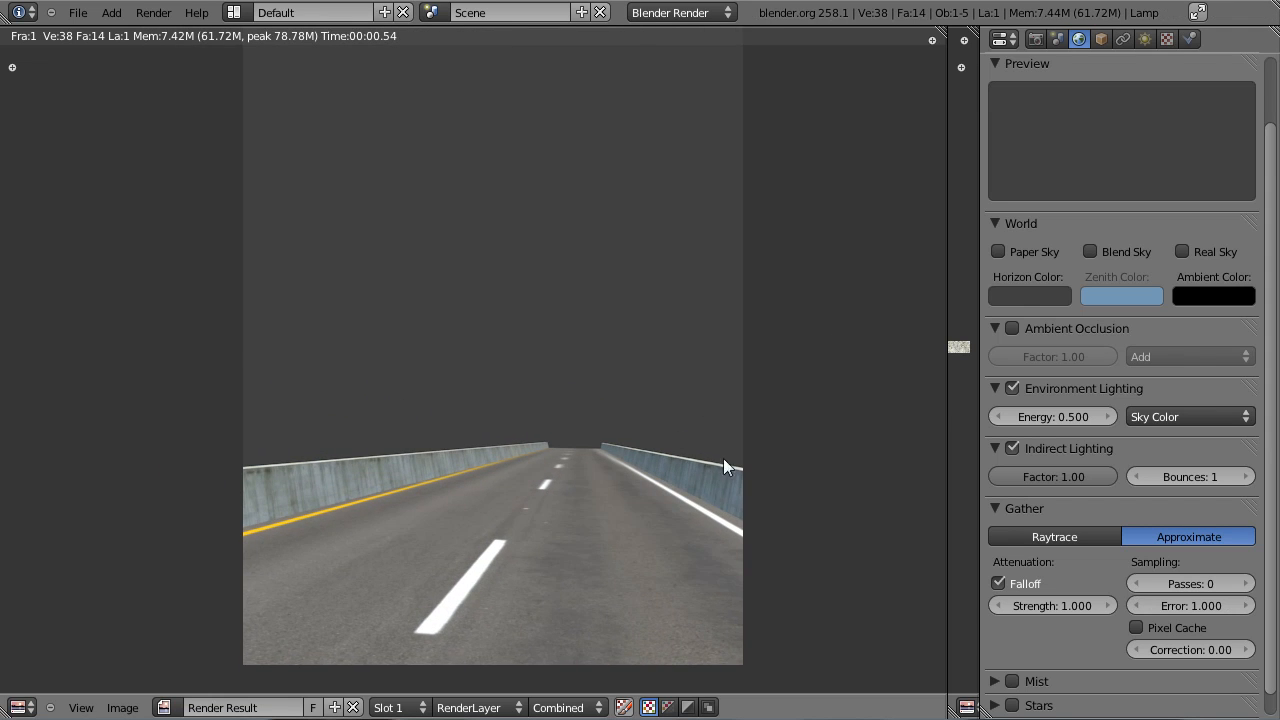
{"action": "middle_click_drag", "start_coordinate": [603, 470], "coordinate": [631, 479]}
{"action": "scroll", "coordinate": [591, 523], "scroll_direction": "up", "scroll_amount": 2}
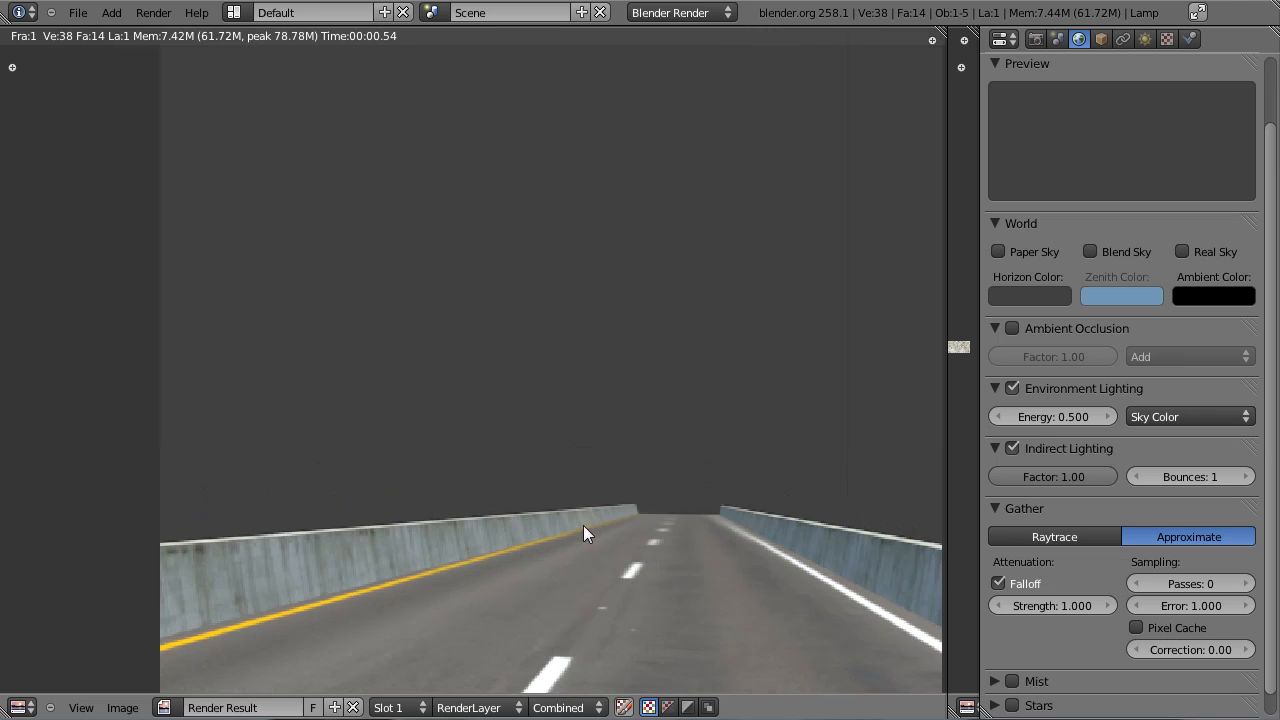
{"action": "middle_click_drag", "start_coordinate": [932, 631], "coordinate": [772, 484]}
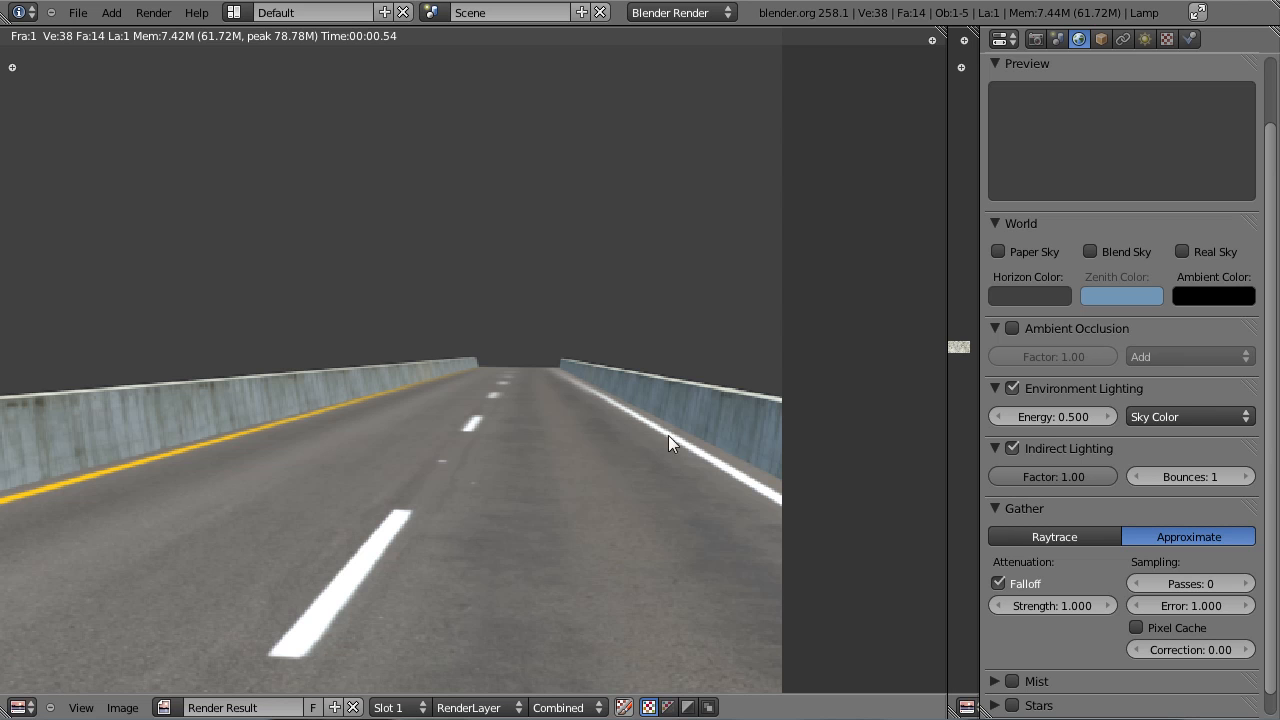
{"action": "scroll", "coordinate": [646, 462], "scroll_direction": "down", "scroll_amount": 1}
{"action": "scroll", "coordinate": [633, 462], "scroll_direction": "up", "scroll_amount": 1}
{"action": "scroll", "coordinate": [633, 462], "scroll_direction": "down", "scroll_amount": 2}
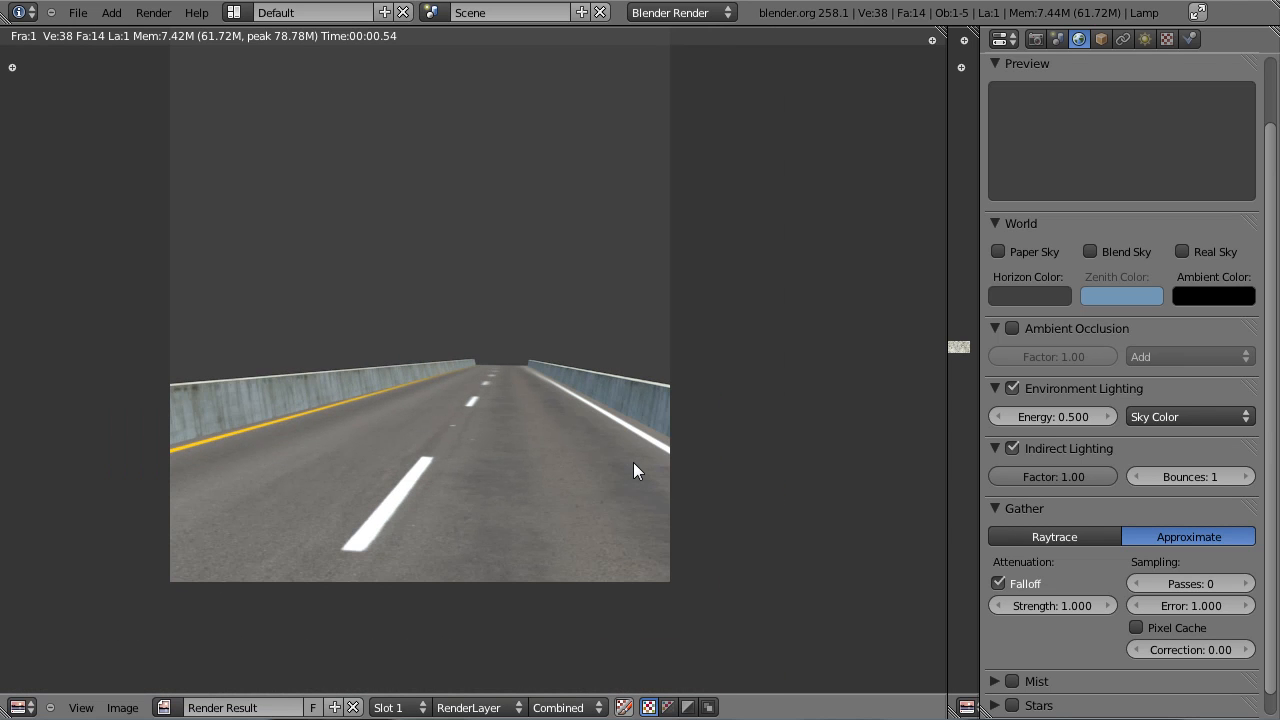
Step: Close the render, return to a solid-shaded camera view and select the concrete barriers
{"action": "key", "text": "Escape"}
{"action": "key", "text": "KP_0"}
{"action": "scroll", "coordinate": [374, 351], "scroll_direction": "up", "scroll_amount": 3}
{"action": "right_click", "coordinate": [474, 340]}
{"action": "key", "text": "z"}
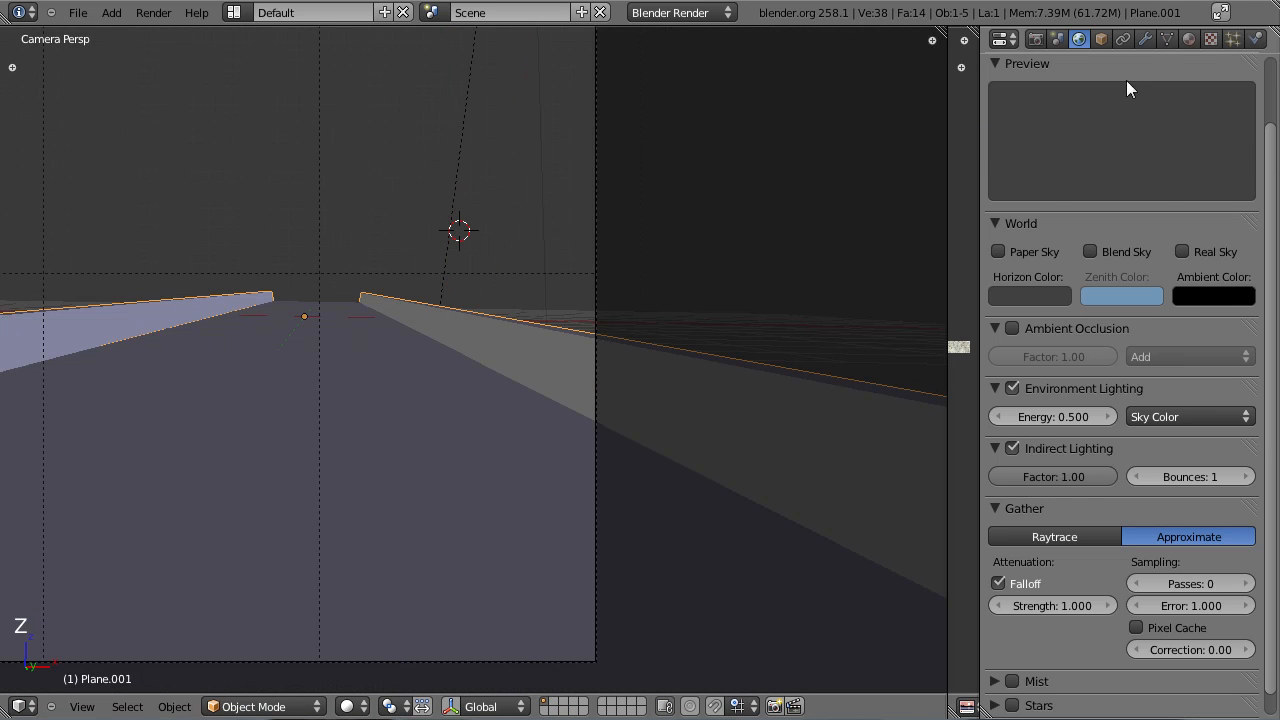
Step: Enable the world's Ambient Occlusion with the Multiply mode and render the scene to check it
{"action": "left_click", "coordinate": [1189, 38]}
{"action": "left_click", "coordinate": [1079, 38]}
{"action": "left_click", "coordinate": [1032, 330]}
{"action": "left_click", "coordinate": [997, 328]}
{"action": "left_click", "coordinate": [1180, 357]}
{"action": "left_click", "coordinate": [1175, 305]}
{"action": "key", "text": "F12"}
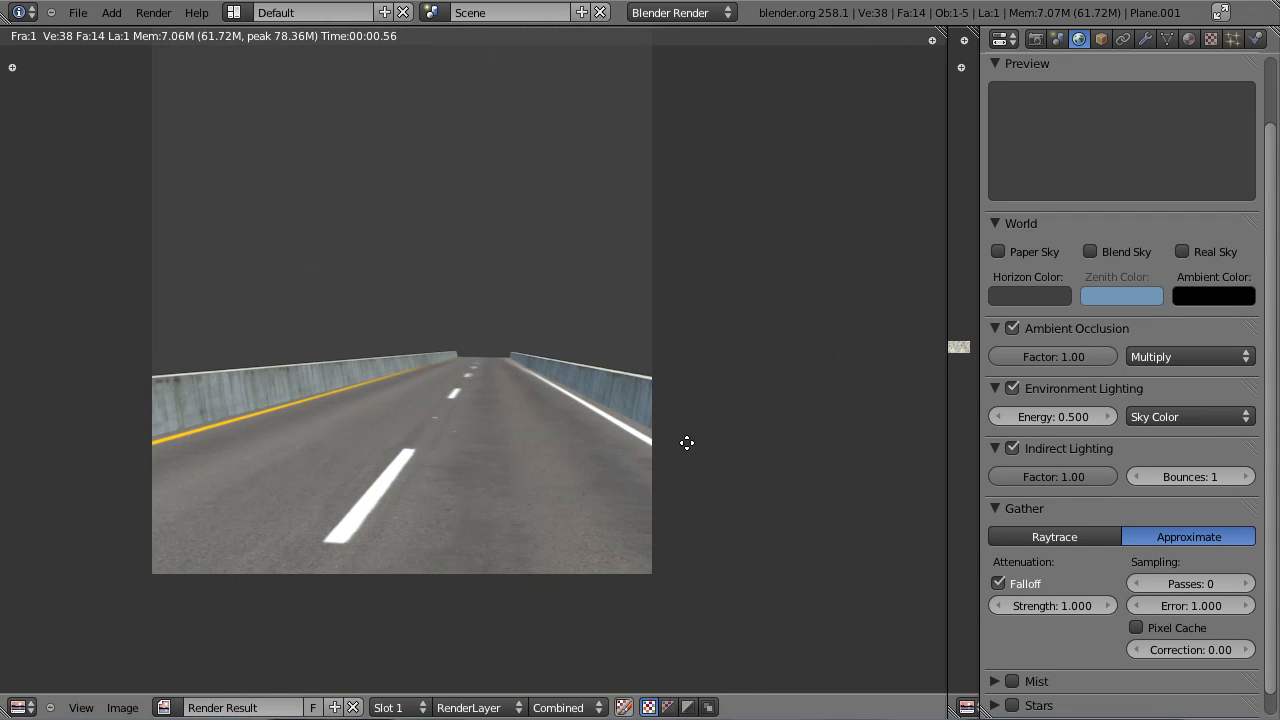
{"action": "scroll", "coordinate": [601, 405], "scroll_direction": "up", "scroll_amount": 2}
{"action": "key", "text": "Escape"}
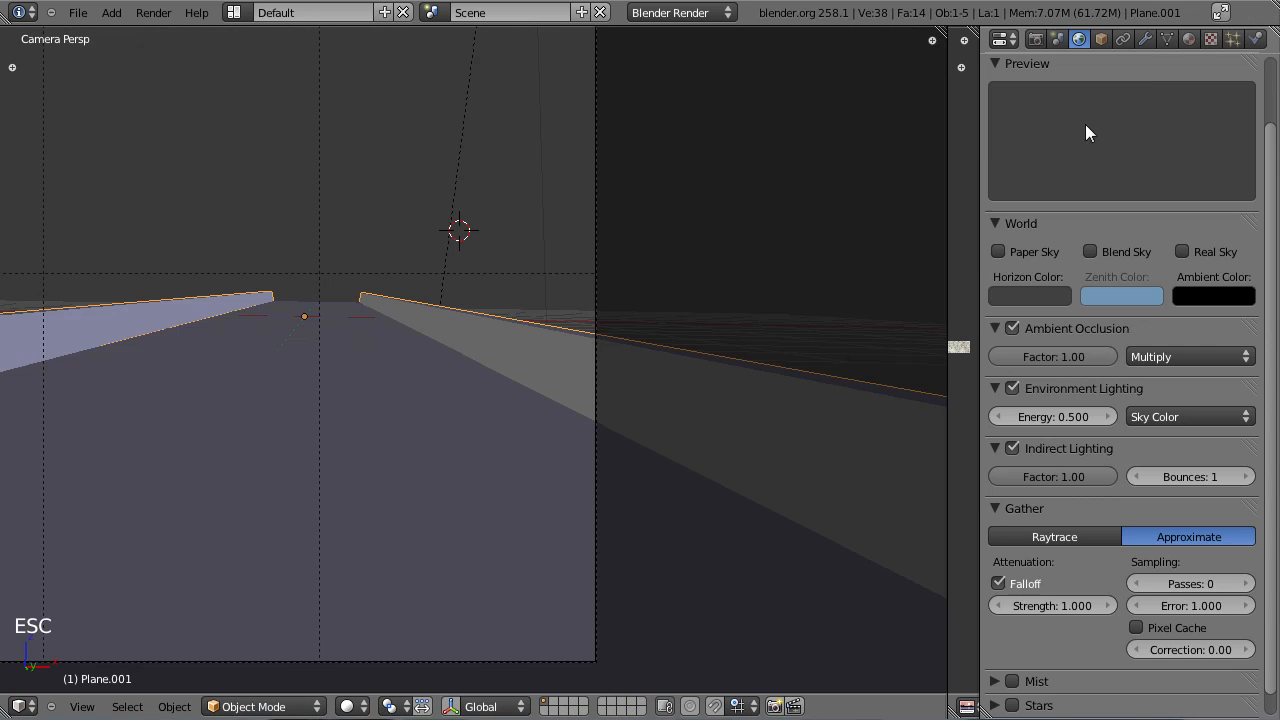
Step: Add a second texture named "Fake AO" to the barriers' material and set its type to Blend
{"action": "left_click", "coordinate": [1192, 38]}
{"action": "left_click", "coordinate": [1210, 38]}
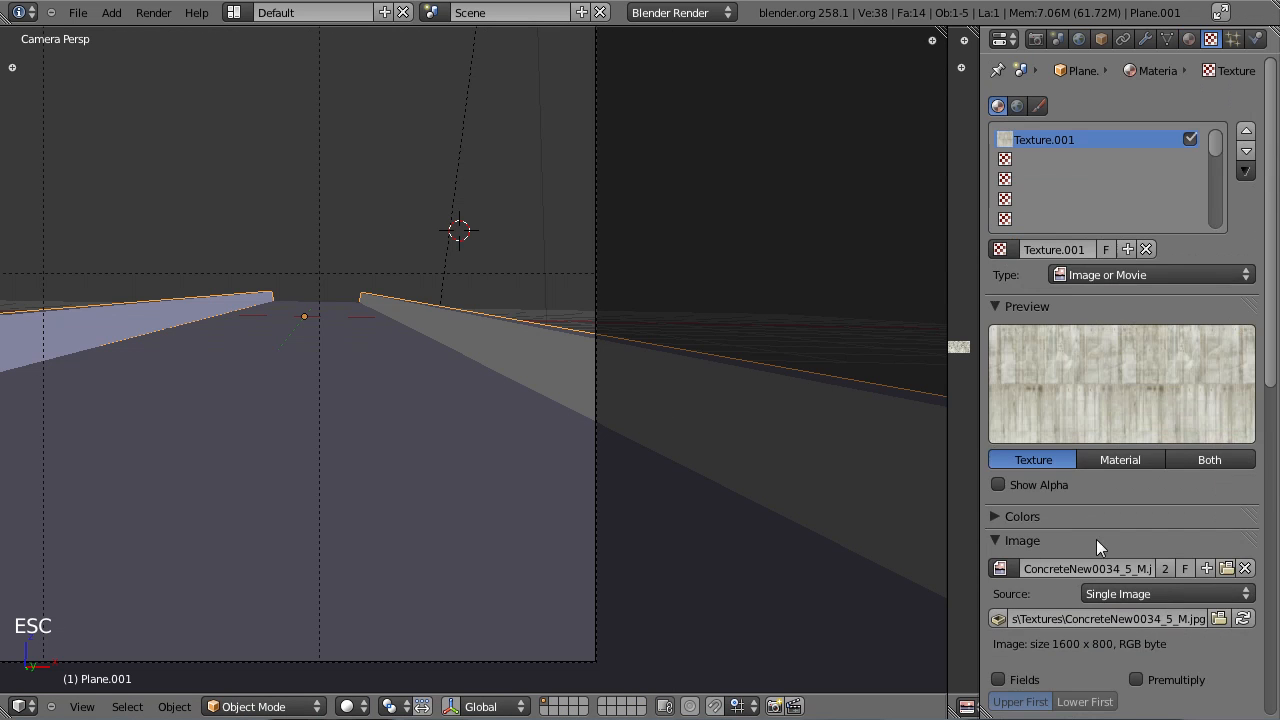
{"action": "left_click", "coordinate": [1028, 159]}
{"action": "left_click", "coordinate": [1063, 248]}
{"action": "left_click", "coordinate": [1062, 246]}
{"action": "type", "text": "Fake AO"}
{"action": "key", "text": "Return"}
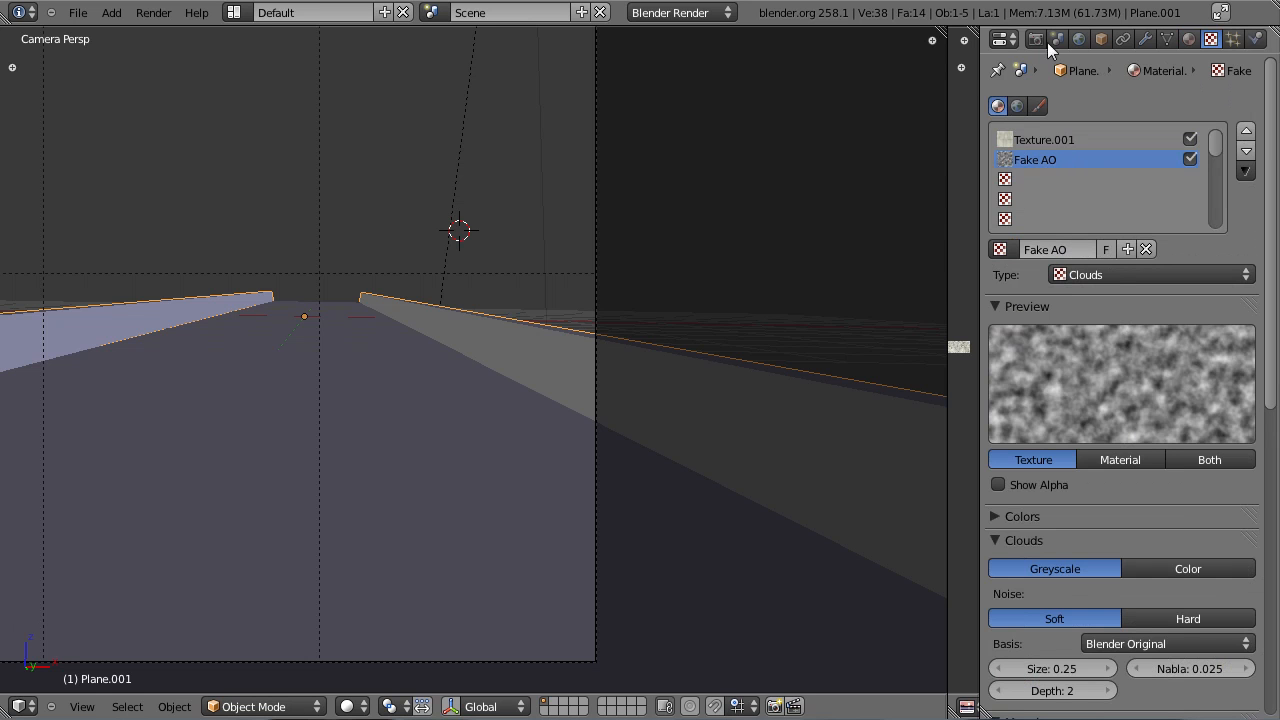
{"action": "left_click", "coordinate": [1103, 270]}
{"action": "left_click", "coordinate": [1110, 321]}
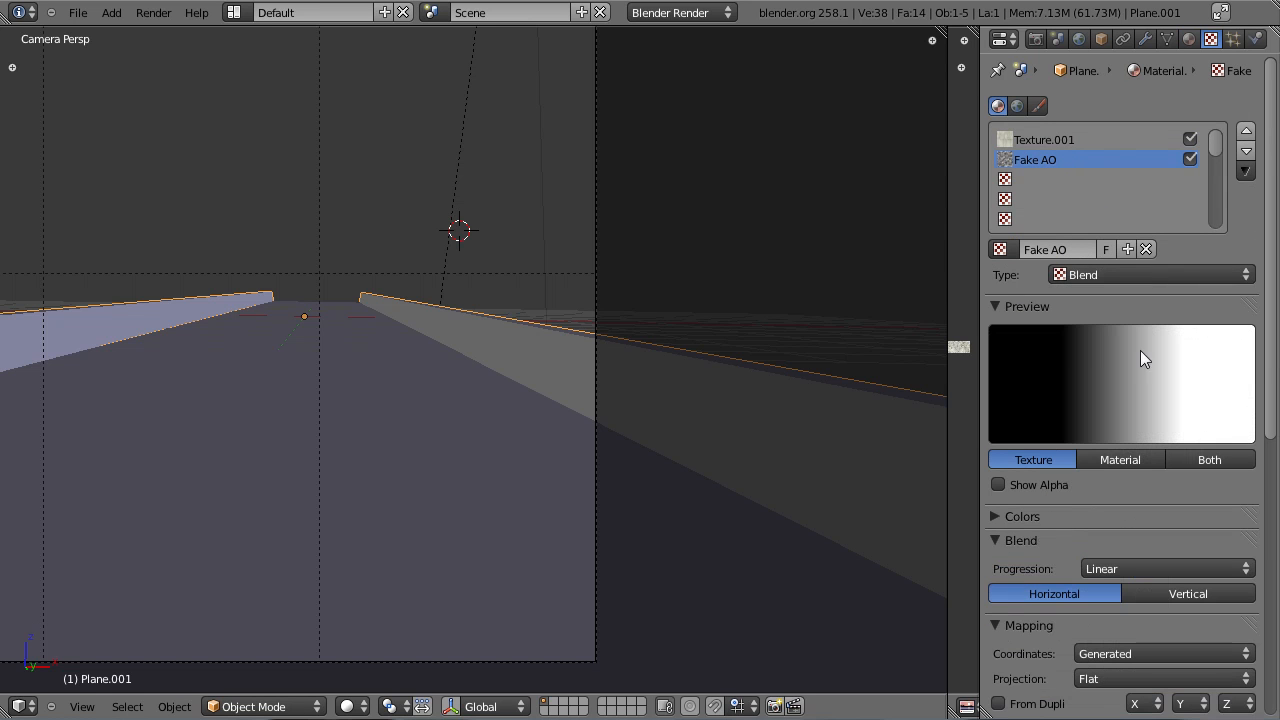
Step: Enable a colour ramp on the Fake AO texture and preview the material on a flat plane
{"action": "scroll", "coordinate": [1025, 380], "scroll_direction": "down", "scroll_amount": 4}
{"action": "left_click", "coordinate": [1022, 365]}
{"action": "scroll", "coordinate": [1000, 470], "scroll_direction": "up", "scroll_amount": 2}
{"action": "left_click", "coordinate": [1008, 440]}
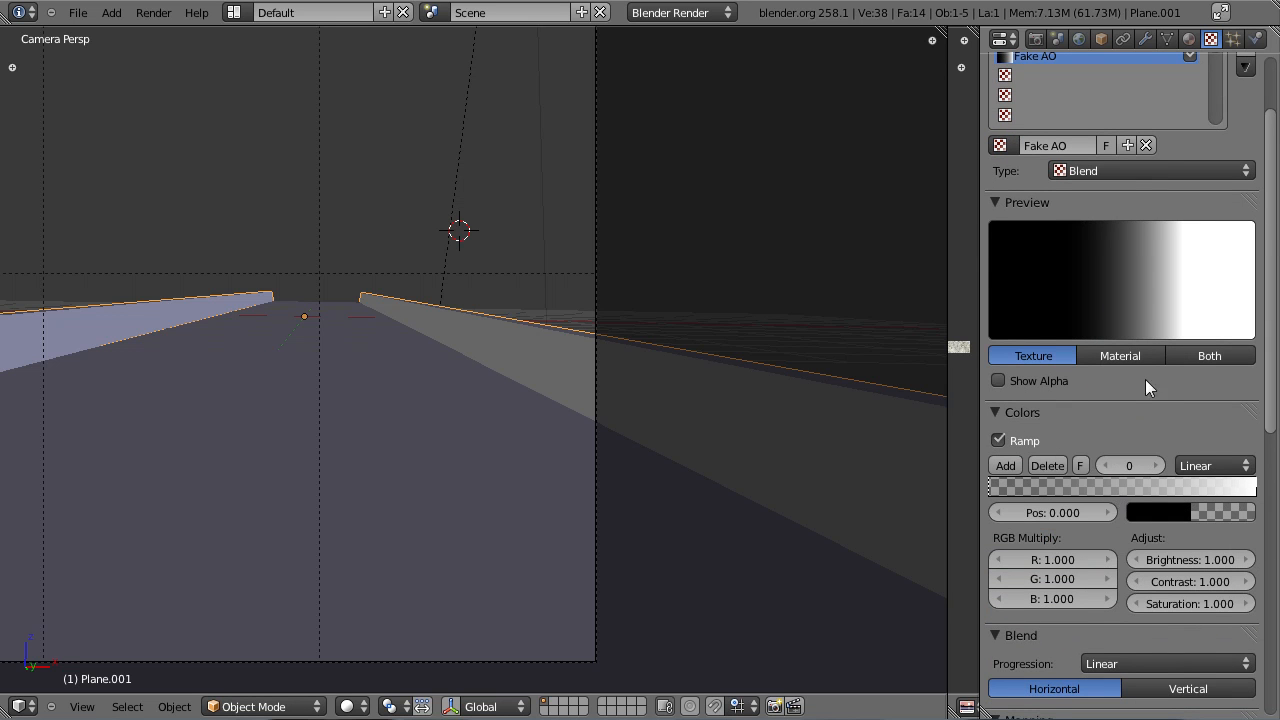
{"action": "scroll", "coordinate": [1142, 366], "scroll_direction": "down", "scroll_amount": 5}
{"action": "scroll", "coordinate": [1150, 290], "scroll_direction": "up", "scroll_amount": 3}
{"action": "left_click", "coordinate": [1141, 255]}
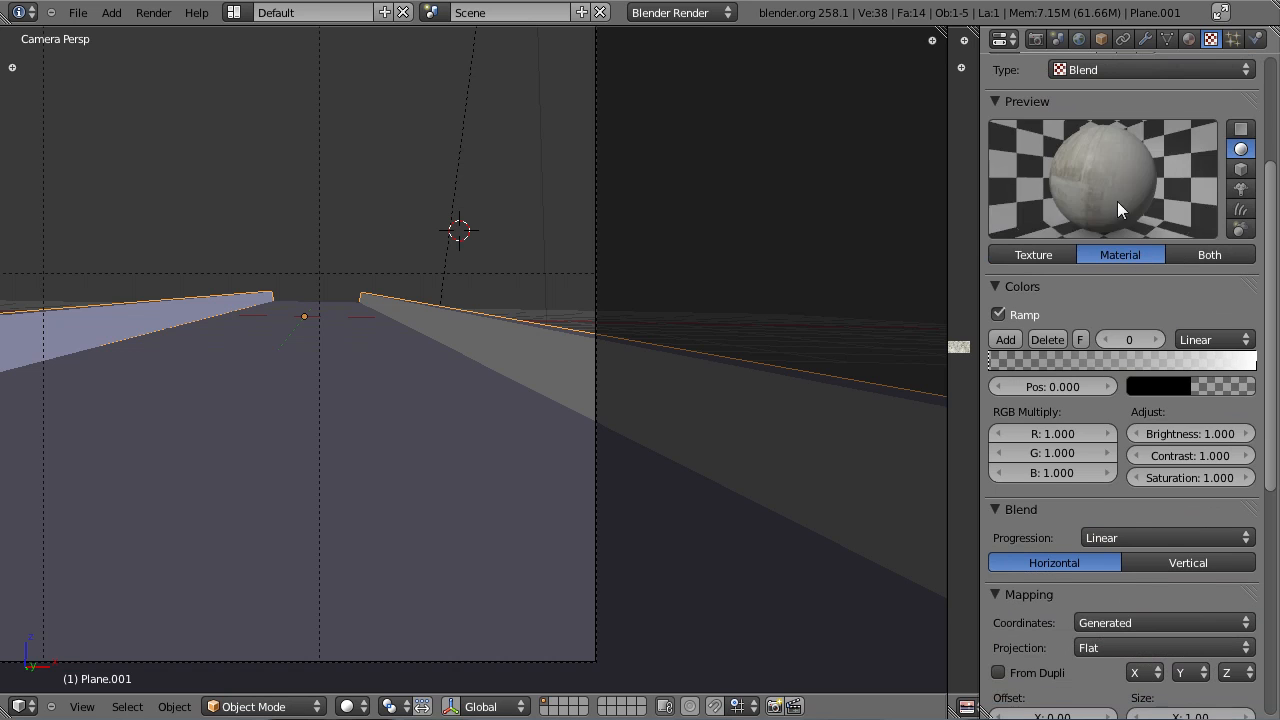
{"action": "left_click", "coordinate": [1240, 129]}
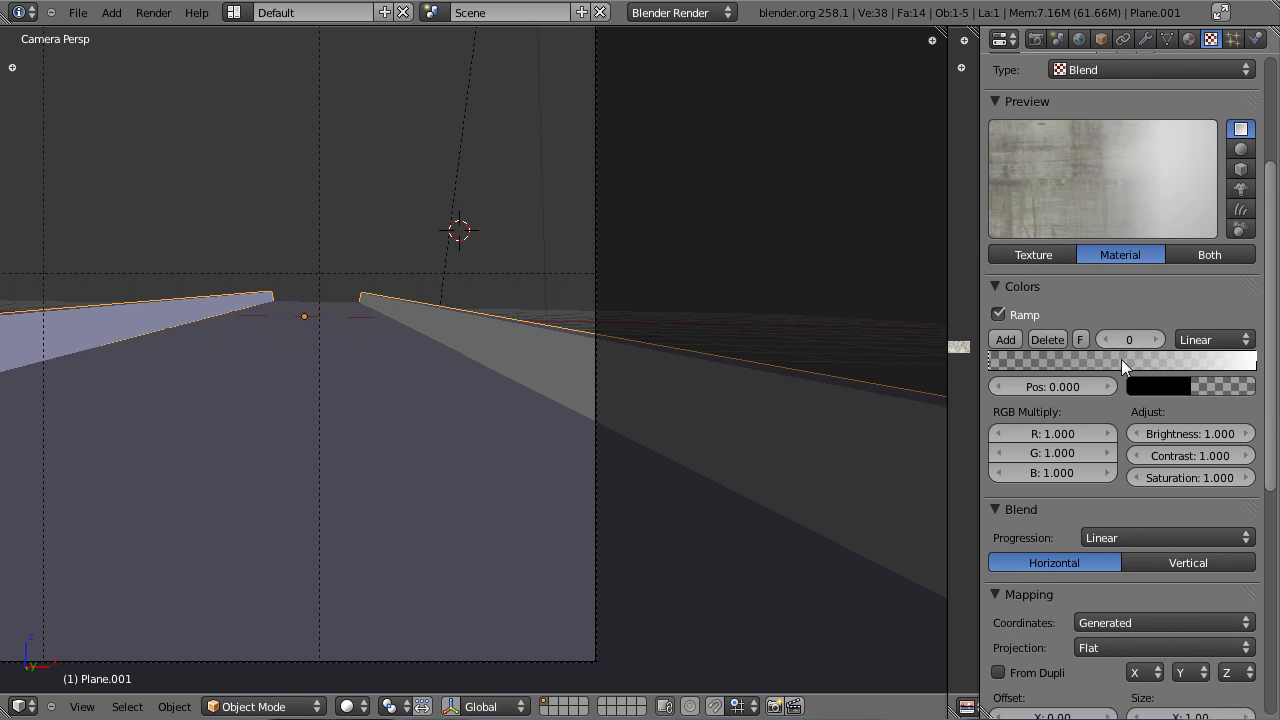
Step: Reverse the ramp and make its colour stop at position 0 fully opaque black
{"action": "left_click", "coordinate": [1080, 339]}
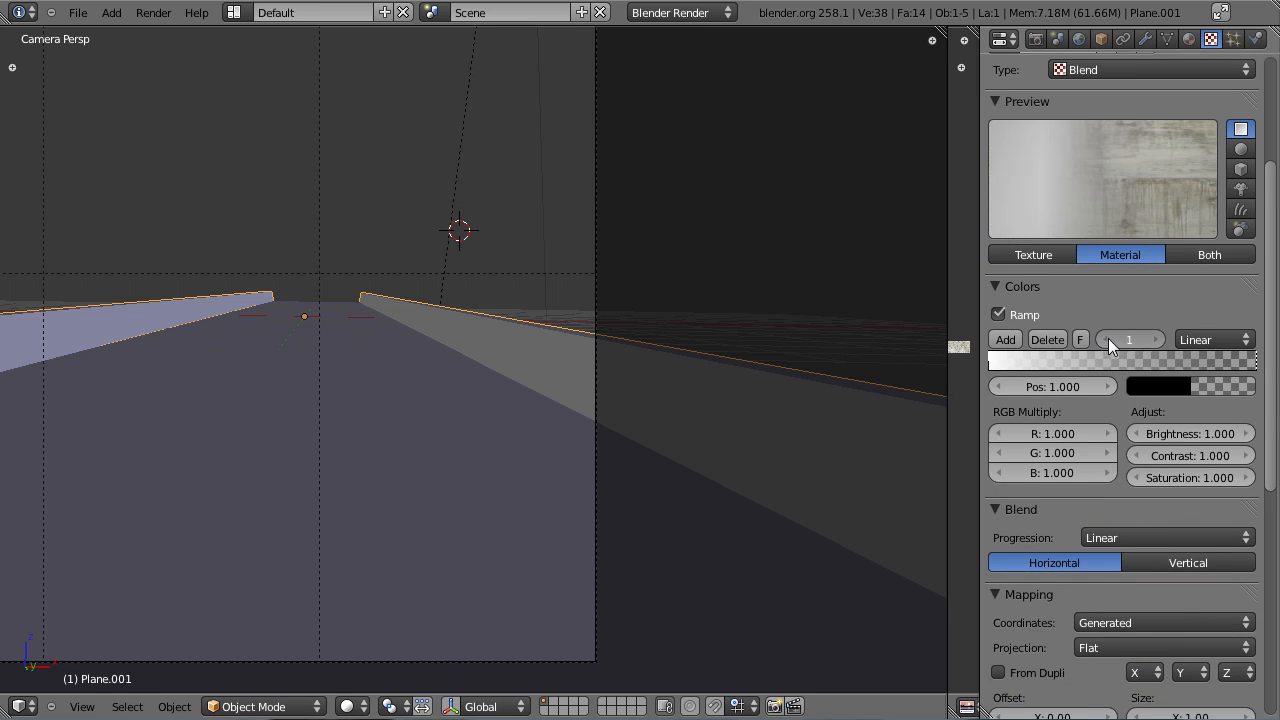
{"action": "left_click", "coordinate": [1106, 339]}
{"action": "left_click", "coordinate": [1185, 385]}
{"action": "left_click_drag", "start_coordinate": [1240, 174], "coordinate": [1240, 453]}
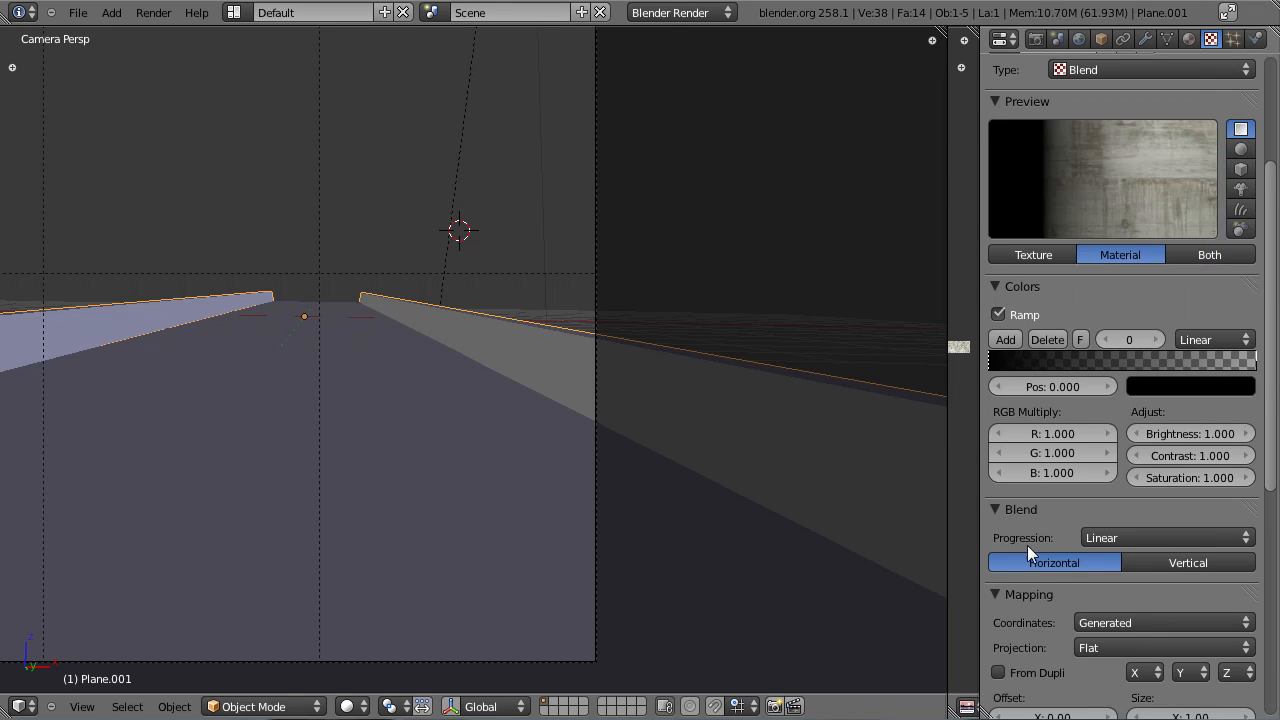
Step: Set the Fake AO blend direction to Vertical and its mapping coordinates to UV
{"action": "scroll", "coordinate": [1137, 538], "scroll_direction": "down", "scroll_amount": 8}
{"action": "left_click", "coordinate": [1188, 197]}
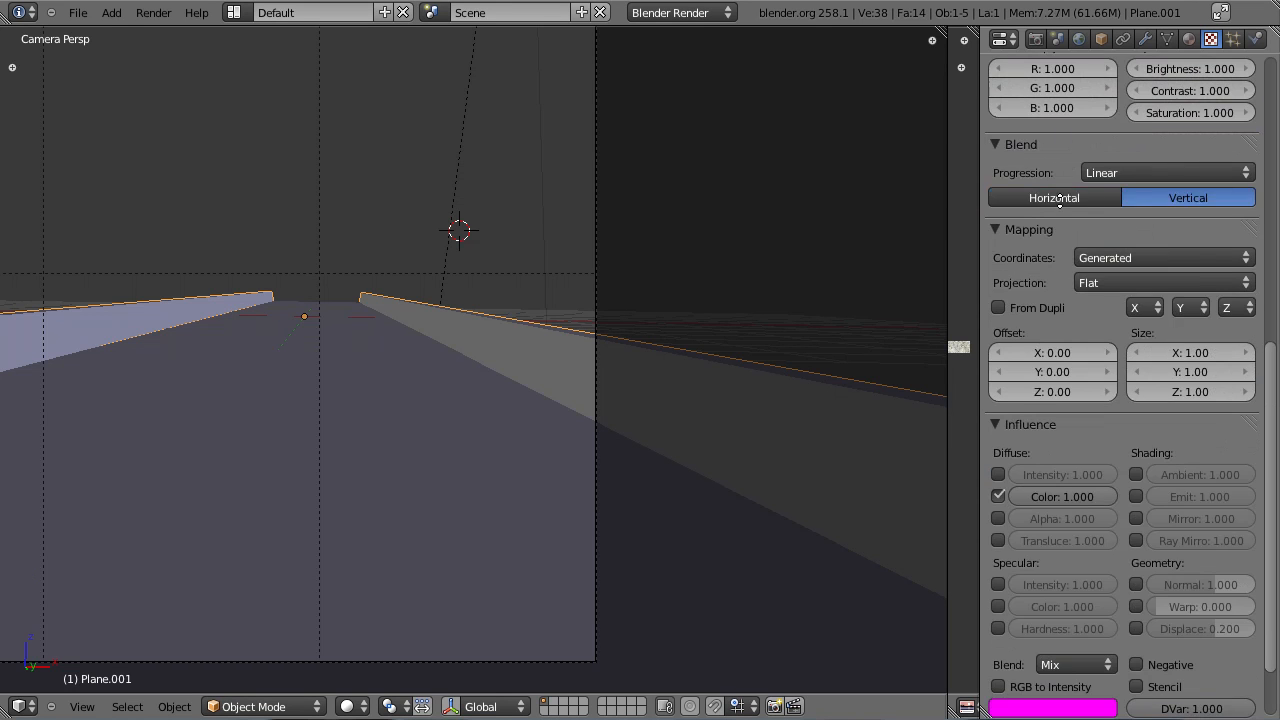
{"action": "scroll", "coordinate": [1080, 180], "scroll_direction": "up", "scroll_amount": 8}
{"action": "left_click", "coordinate": [1033, 240]}
{"action": "left_click", "coordinate": [1110, 235]}
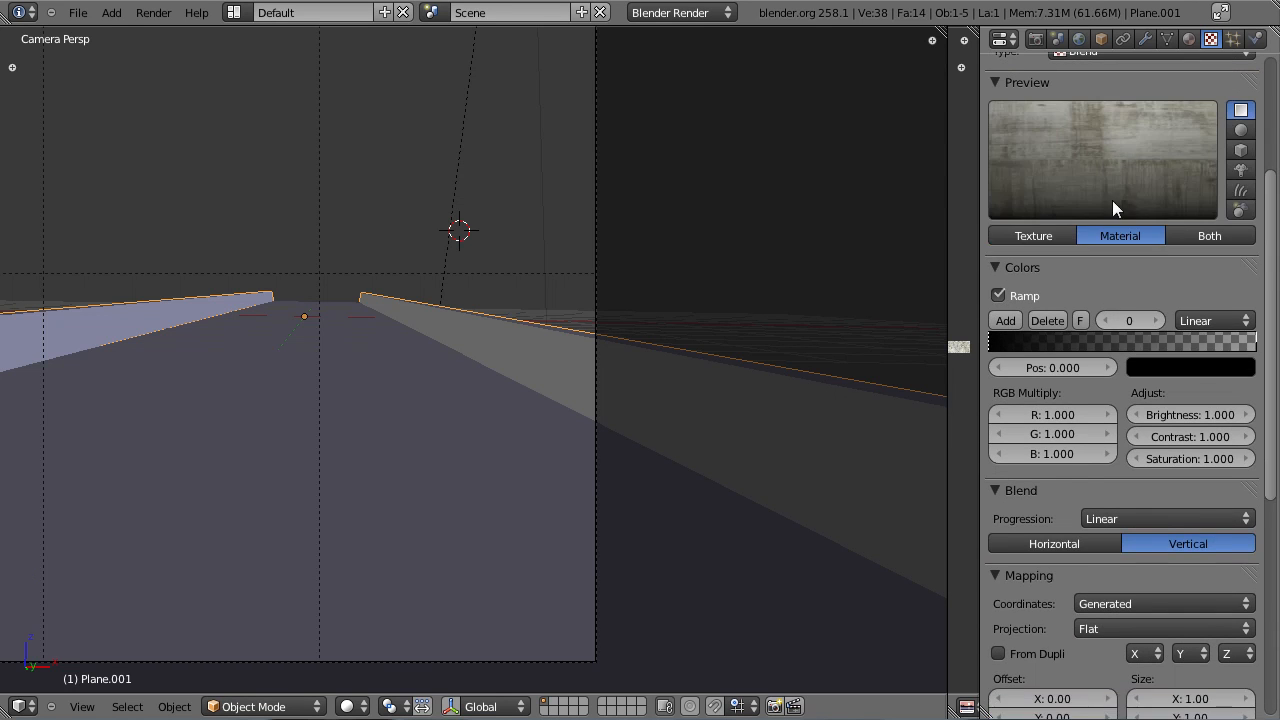
{"action": "scroll", "coordinate": [1150, 405], "scroll_direction": "down", "scroll_amount": 7}
{"action": "left_click", "coordinate": [1120, 356]}
{"action": "left_click", "coordinate": [1117, 334]}
{"action": "left_click", "coordinate": [1095, 356]}
{"action": "left_click", "coordinate": [1110, 330]}
{"action": "left_click", "coordinate": [1099, 246]}
Step: Move the ramp's transparent stop to position 0.53 and save the file
{"action": "scroll", "coordinate": [1092, 355], "scroll_direction": "up", "scroll_amount": 7}
{"action": "left_click_drag", "start_coordinate": [1253, 376], "coordinate": [1123, 376]}
{"action": "left_click", "coordinate": [497, 387]}
{"action": "key", "text": "ctrl+s"}
Step: Render the scene and examine the darkened lower edges of both barriers up close
{"action": "key", "text": "F12"}
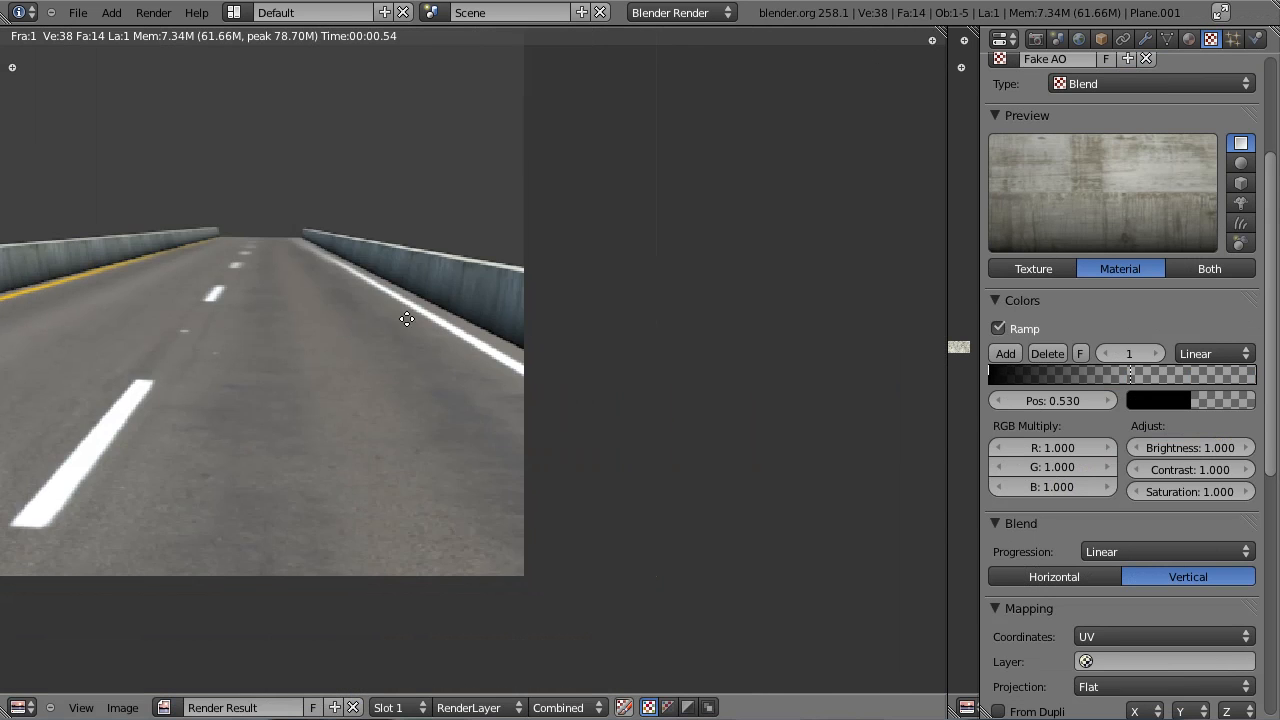
{"action": "middle_click_drag", "start_coordinate": [407, 319], "coordinate": [775, 359]}
{"action": "scroll", "coordinate": [383, 360], "scroll_direction": "up", "scroll_amount": 2}
{"action": "middle_click_drag", "start_coordinate": [383, 360], "coordinate": [490, 417]}
{"action": "scroll", "coordinate": [343, 390], "scroll_direction": "up", "scroll_amount": 1}
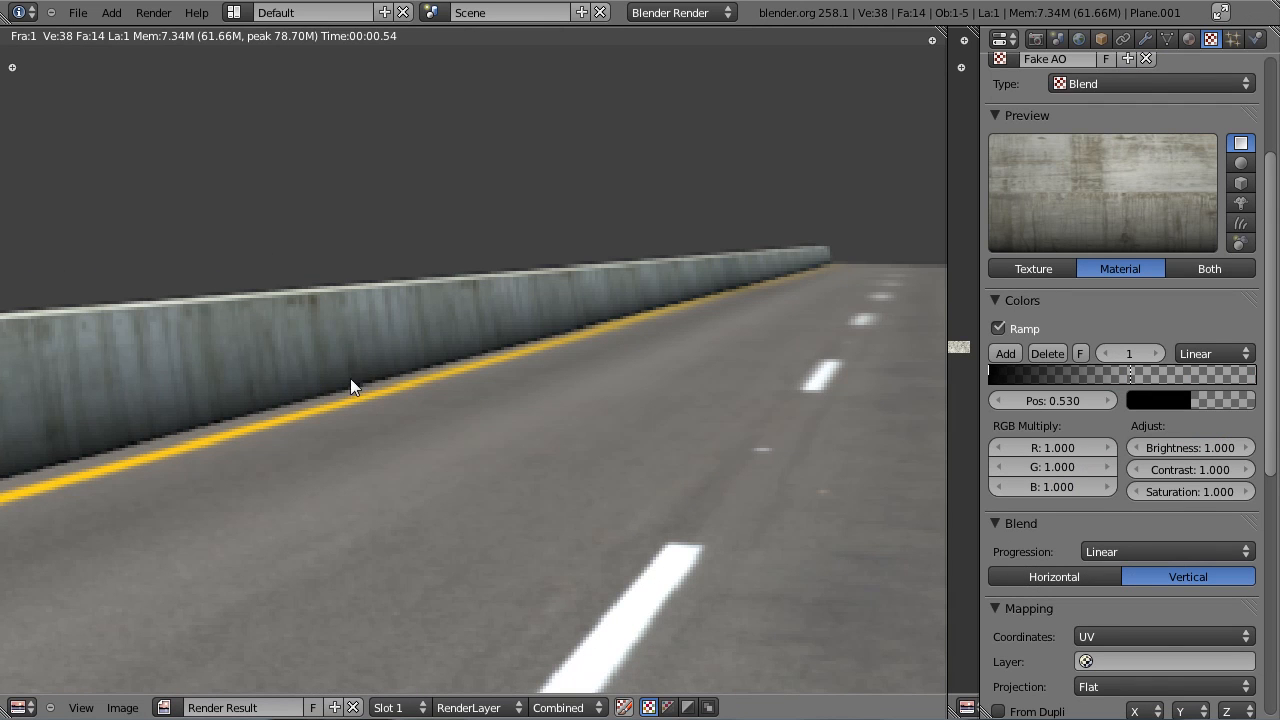
{"action": "scroll", "coordinate": [397, 400], "scroll_direction": "down", "scroll_amount": 5}
{"action": "middle_click_drag", "start_coordinate": [525, 420], "coordinate": [235, 424]}
Step: Move the ramp's transparent stop to position 0.336 and lower the Fake AO colour influence to 0.5
{"action": "scroll", "coordinate": [1138, 565], "scroll_direction": "down", "scroll_amount": 5}
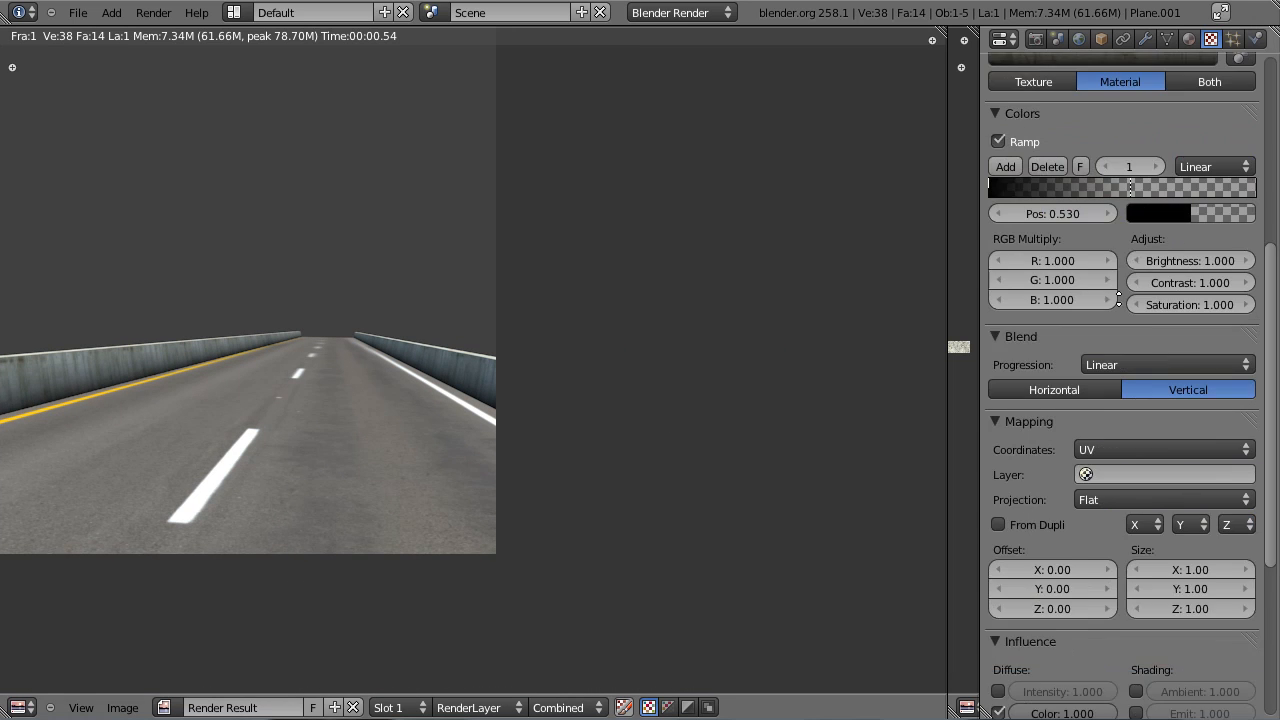
{"action": "scroll", "coordinate": [1125, 239], "scroll_direction": "up", "scroll_amount": 4}
{"action": "left_click_drag", "start_coordinate": [1130, 339], "coordinate": [1078, 349]}
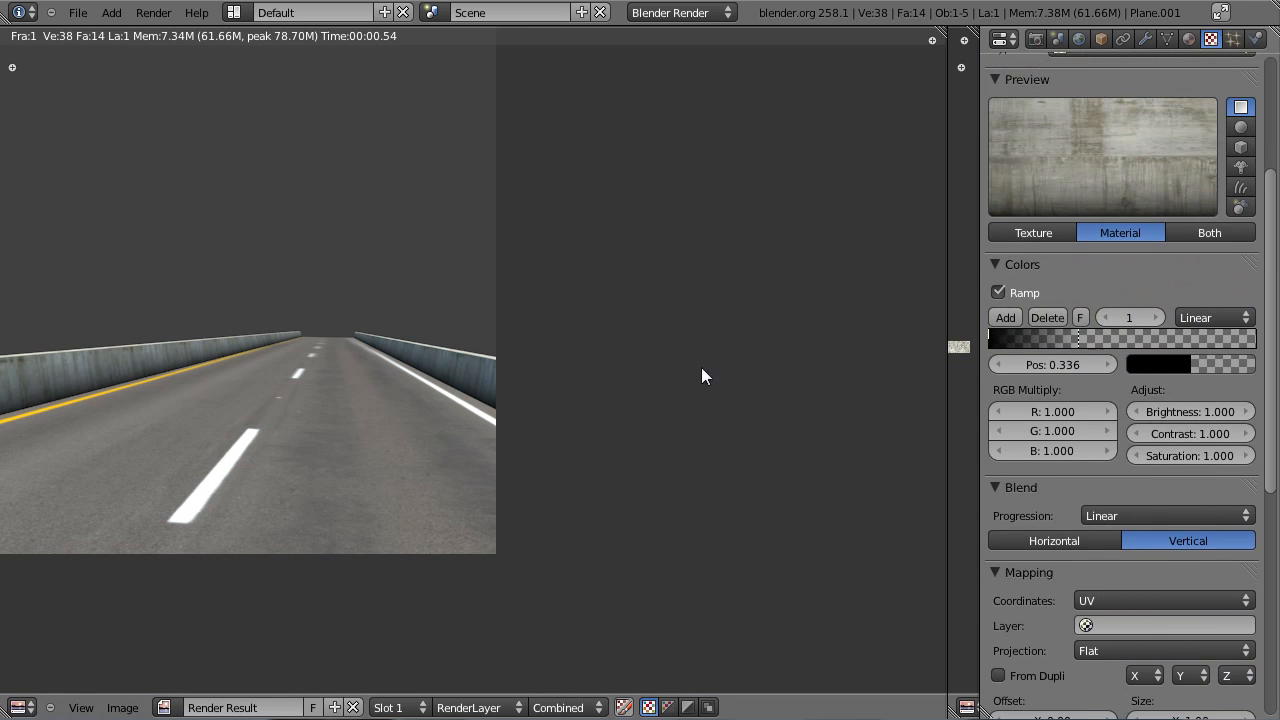
{"action": "scroll", "coordinate": [1086, 521], "scroll_direction": "down", "scroll_amount": 5}
{"action": "scroll", "coordinate": [1086, 521], "scroll_direction": "down", "scroll_amount": 3}
{"action": "left_click_drag", "start_coordinate": [1087, 490], "coordinate": [1068, 496]}
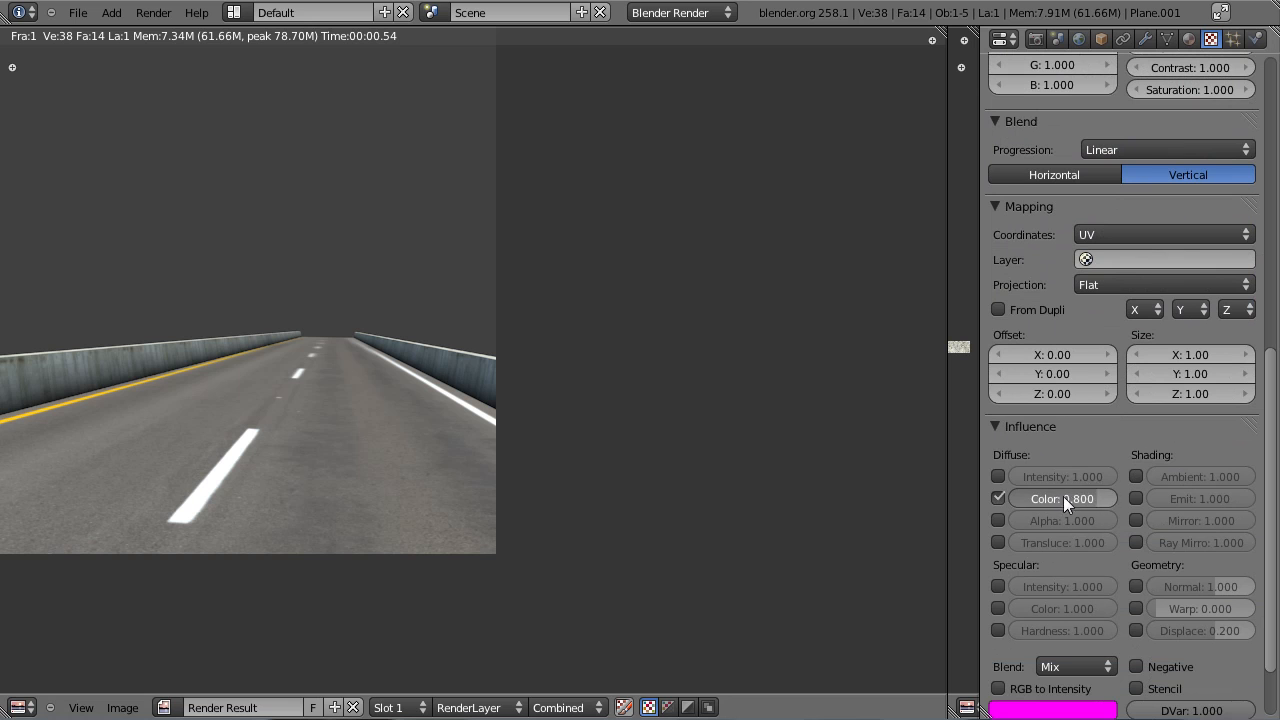
Step: Render the scene again and inspect the lighter fake shading along both barriers
{"action": "key", "text": "F12"}
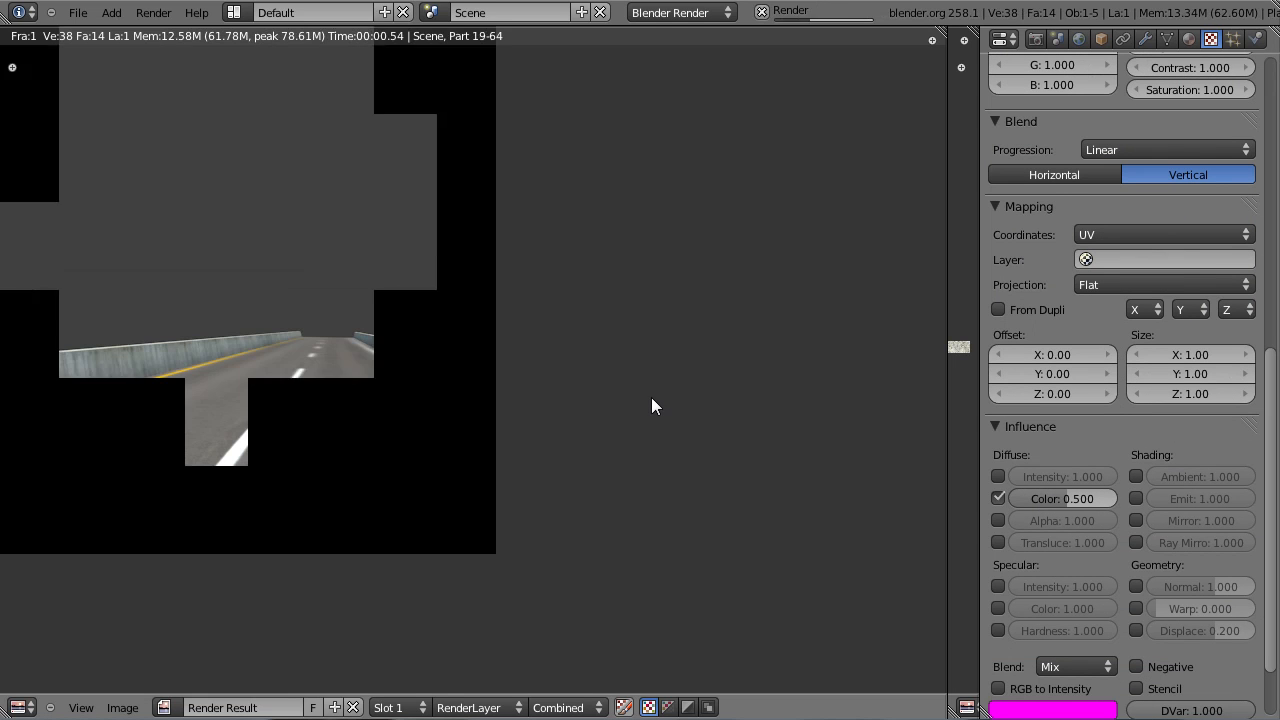
{"action": "middle_click_drag", "start_coordinate": [264, 378], "coordinate": [415, 353]}
{"action": "scroll", "coordinate": [334, 376], "scroll_direction": "up", "scroll_amount": 3}
{"action": "middle_click_drag", "start_coordinate": [720, 368], "coordinate": [651, 375]}
{"action": "middle_click_drag", "start_coordinate": [316, 376], "coordinate": [389, 465]}
{"action": "scroll", "coordinate": [591, 431], "scroll_direction": "down", "scroll_amount": 2}
Step: Set the Fake AO texture's colour influence to 0.7 and save the file
{"action": "key", "text": "Escape"}
{"action": "left_click", "coordinate": [1110, 499]}
{"action": "type", "text": "0.7"}
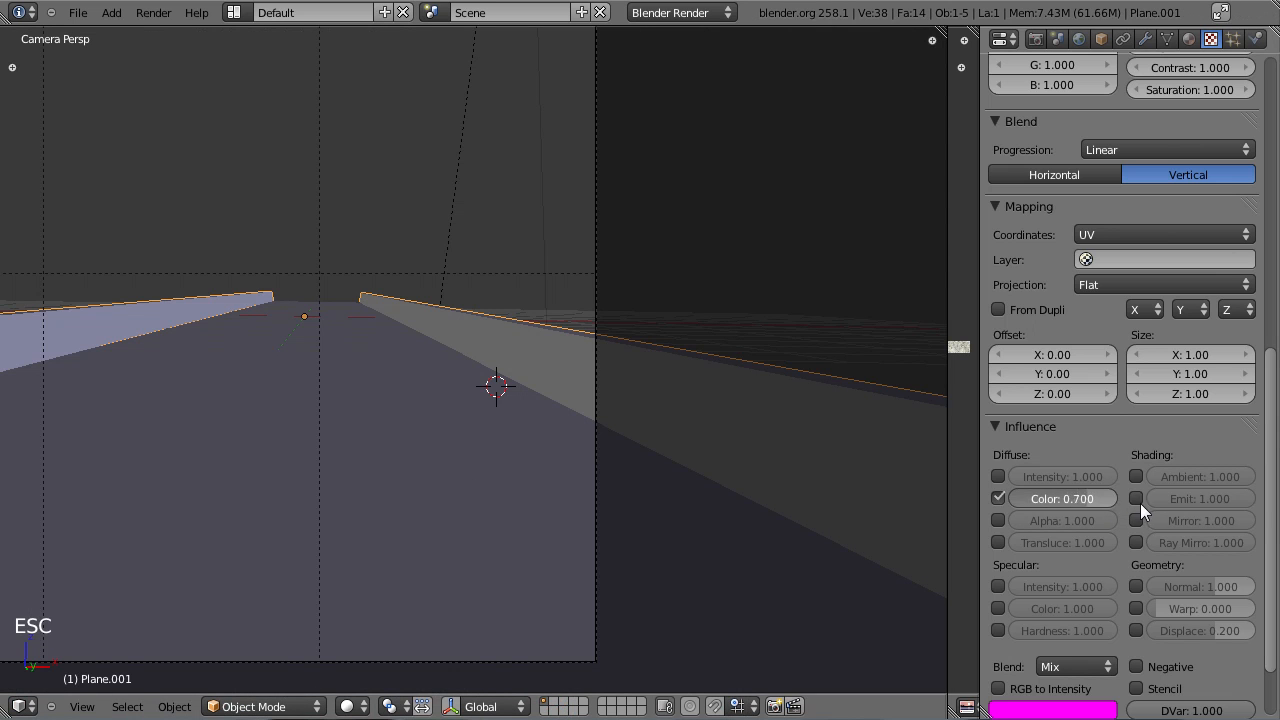
{"action": "key", "text": "Return"}
{"action": "key", "text": "ctrl+s"}
{"action": "left_click", "coordinate": [629, 423]}
Step: Render the scene and check the overall strength of the barriers' base shading
{"action": "key", "text": "F12"}
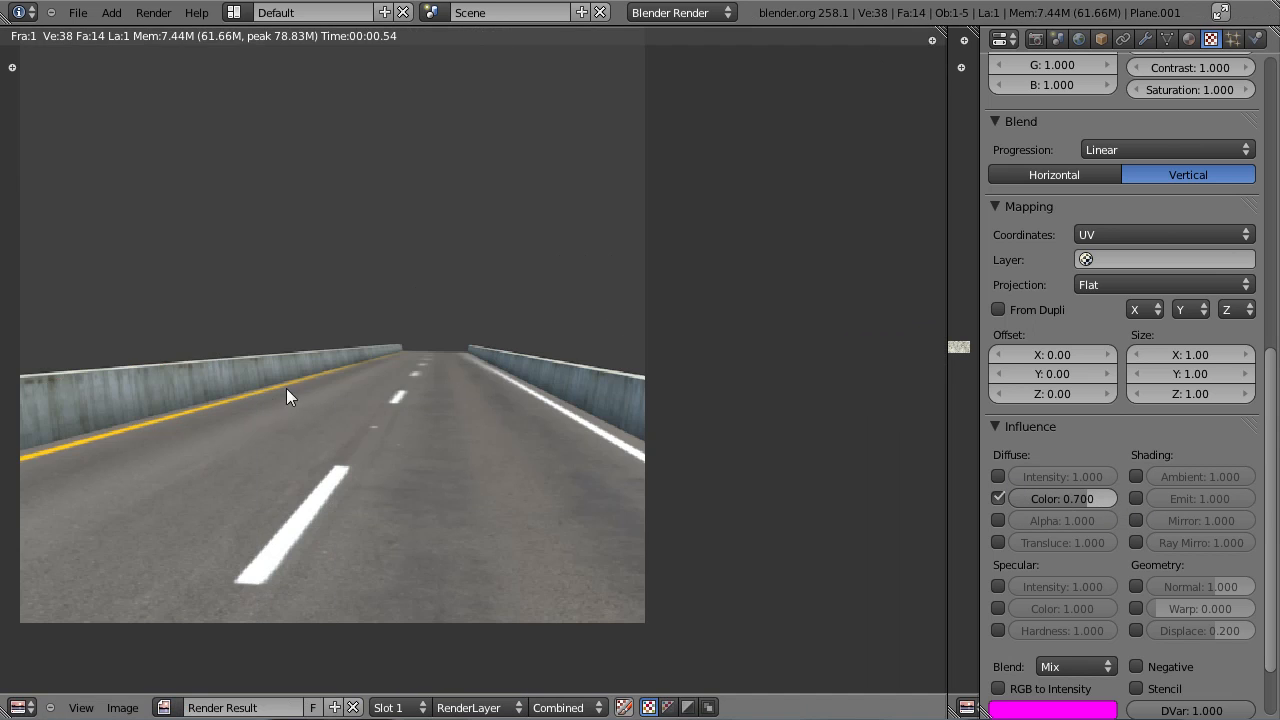
{"action": "scroll", "coordinate": [409, 418], "scroll_direction": "up", "scroll_amount": 1}
{"action": "scroll", "coordinate": [424, 416], "scroll_direction": "down", "scroll_amount": 2}
{"action": "scroll", "coordinate": [424, 416], "scroll_direction": "up", "scroll_amount": 1}
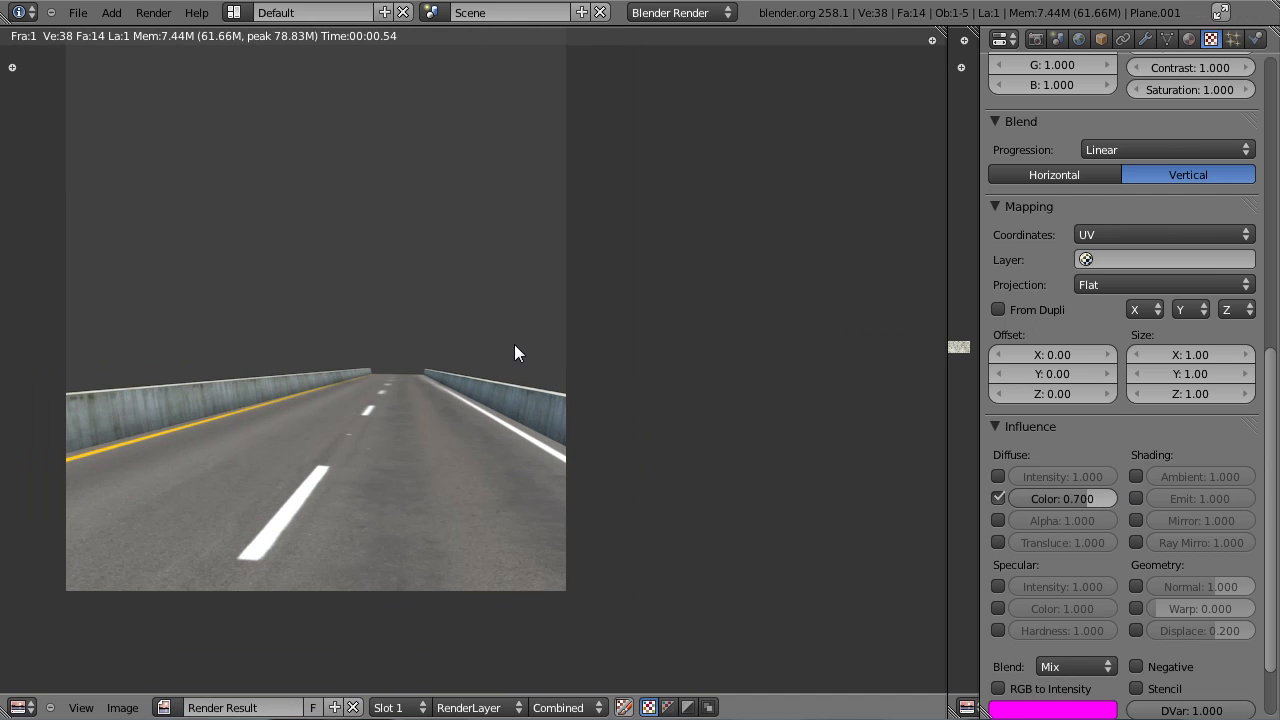
{"action": "key", "text": "Escape"}
Step: Save the file and snap the 3D cursor to the selected barriers' origin in a wireframe front view
{"action": "key", "text": "ctrl+s"}
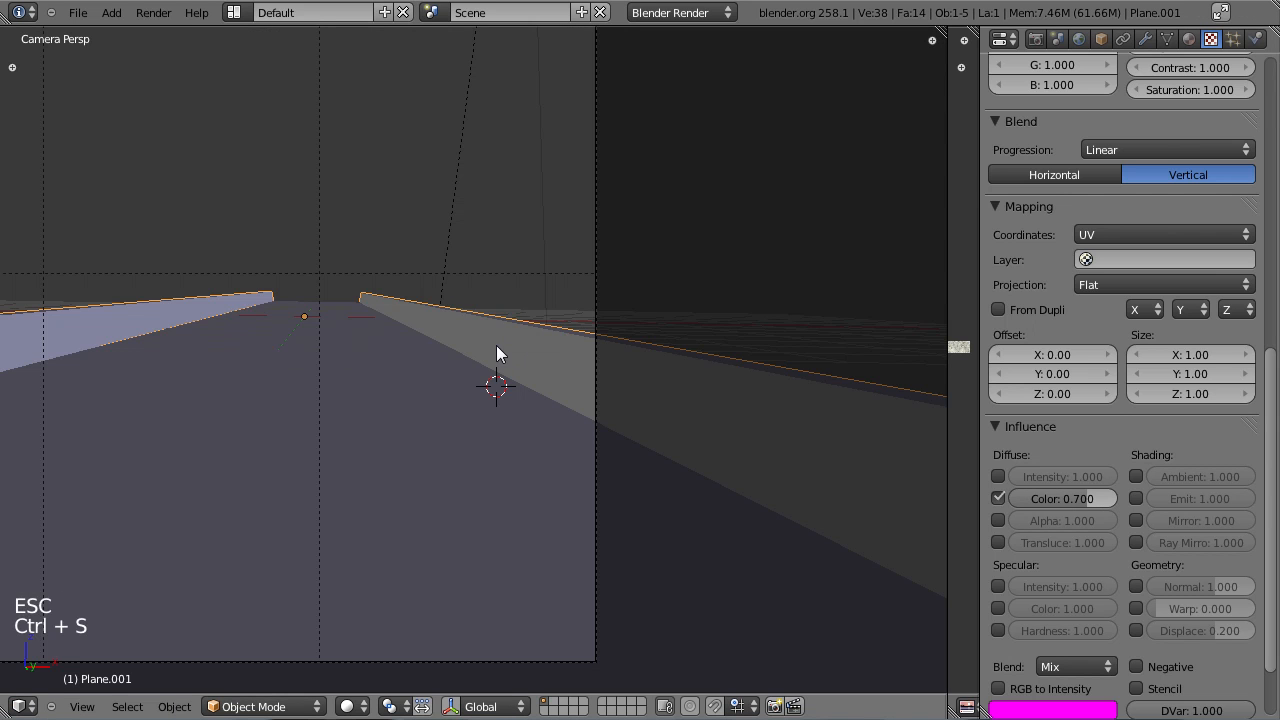
{"action": "key", "text": "KP_1"}
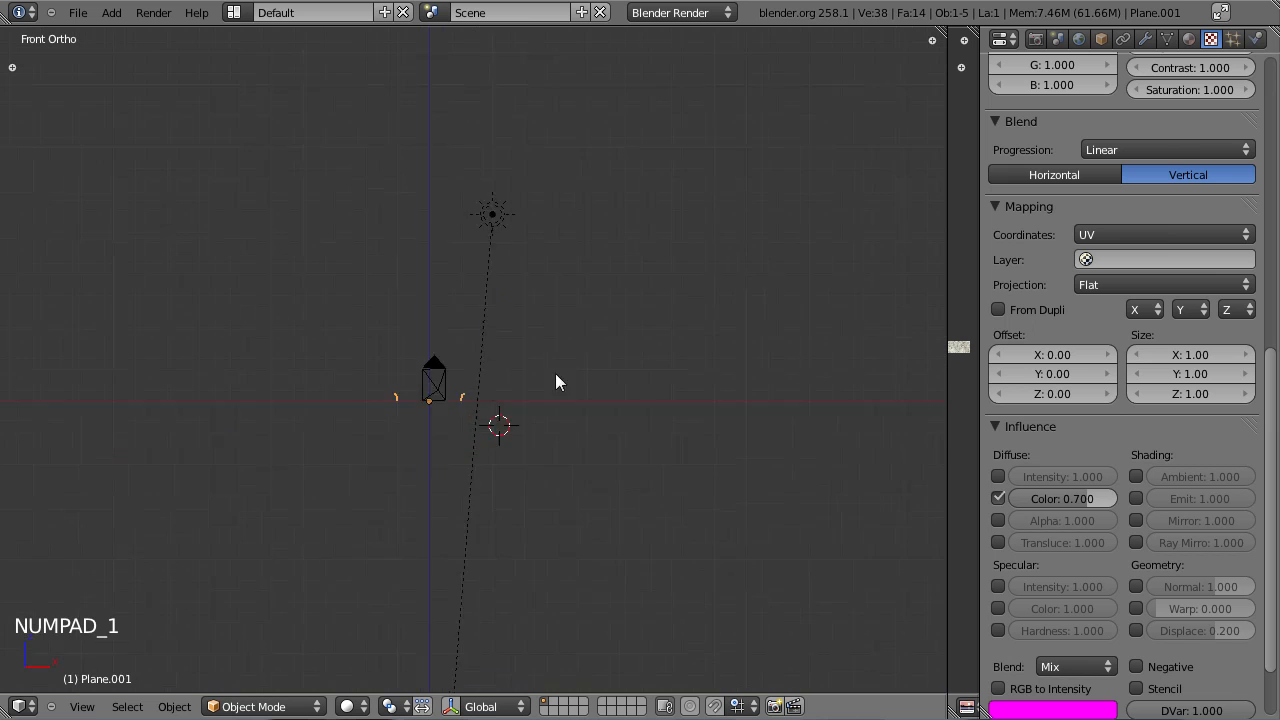
{"action": "scroll", "coordinate": [590, 356], "scroll_direction": "up", "scroll_amount": 6}
{"action": "key", "text": "ctrl+s"}
{"action": "key", "text": "z"}
{"action": "middle_click_drag", "start_coordinate": [562, 249], "coordinate": [482, 432], "text": "shift"}
{"action": "scroll", "coordinate": [496, 471], "scroll_direction": "up", "scroll_amount": 5}
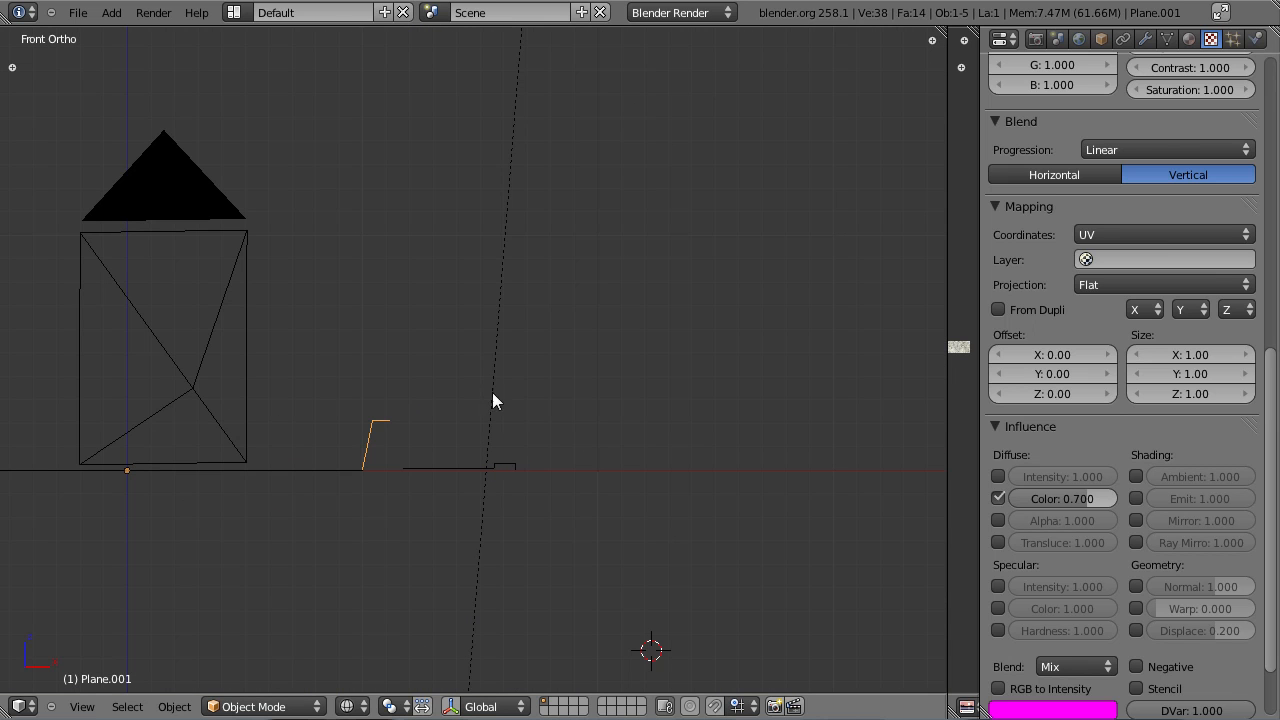
{"action": "key", "text": "shift+s"}
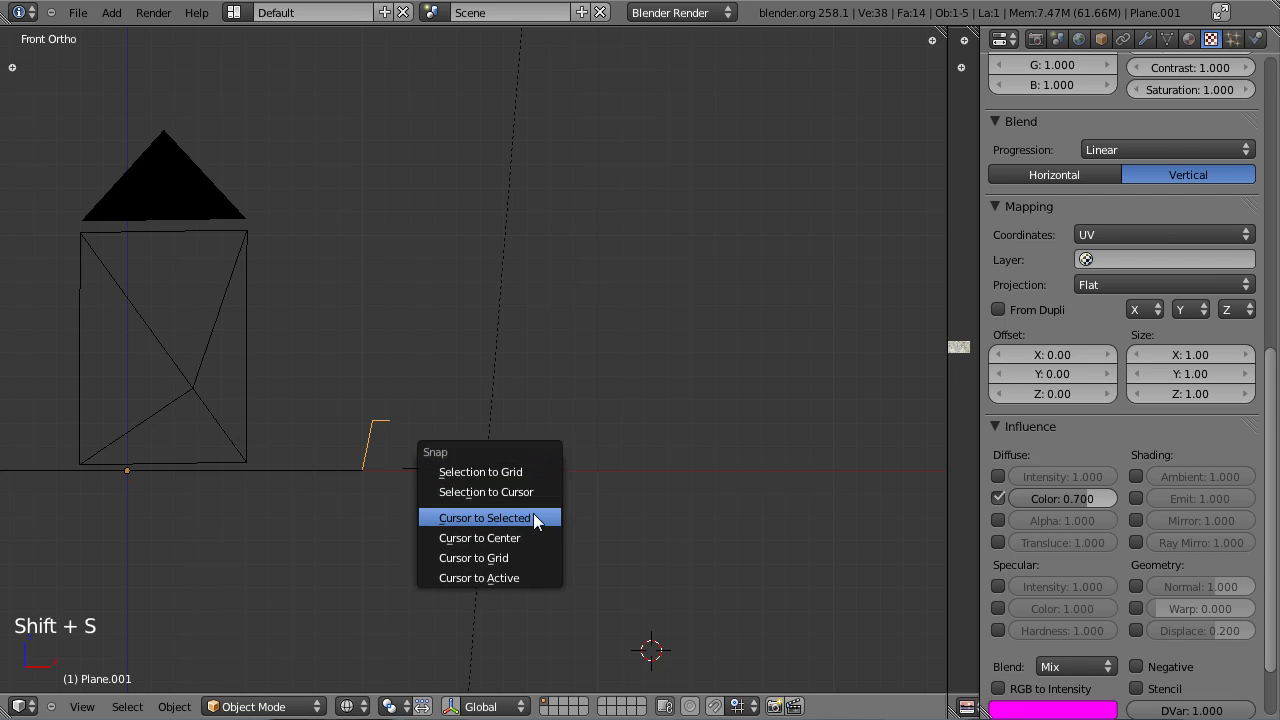
{"action": "left_click", "coordinate": [534, 515]}
Step: Add a cube at the 3D cursor in top view and scale it down to a tiny block
{"action": "key", "text": "KP_7"}
{"action": "middle_click_drag", "start_coordinate": [534, 513], "coordinate": [529, 328], "text": "shift"}
{"action": "key", "text": "shift+a"}
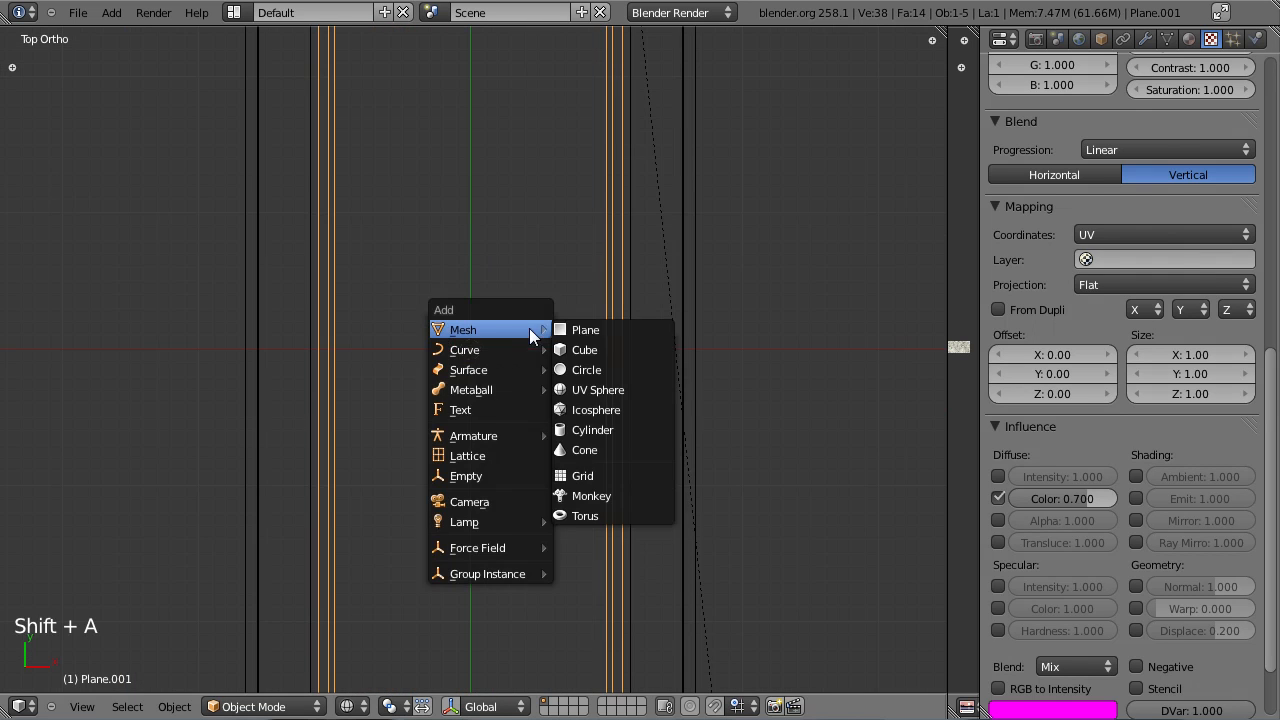
{"action": "left_click", "coordinate": [632, 340]}
{"action": "key", "text": "s"}
{"action": "left_click", "coordinate": [566, 362]}
{"action": "key", "text": "s"}
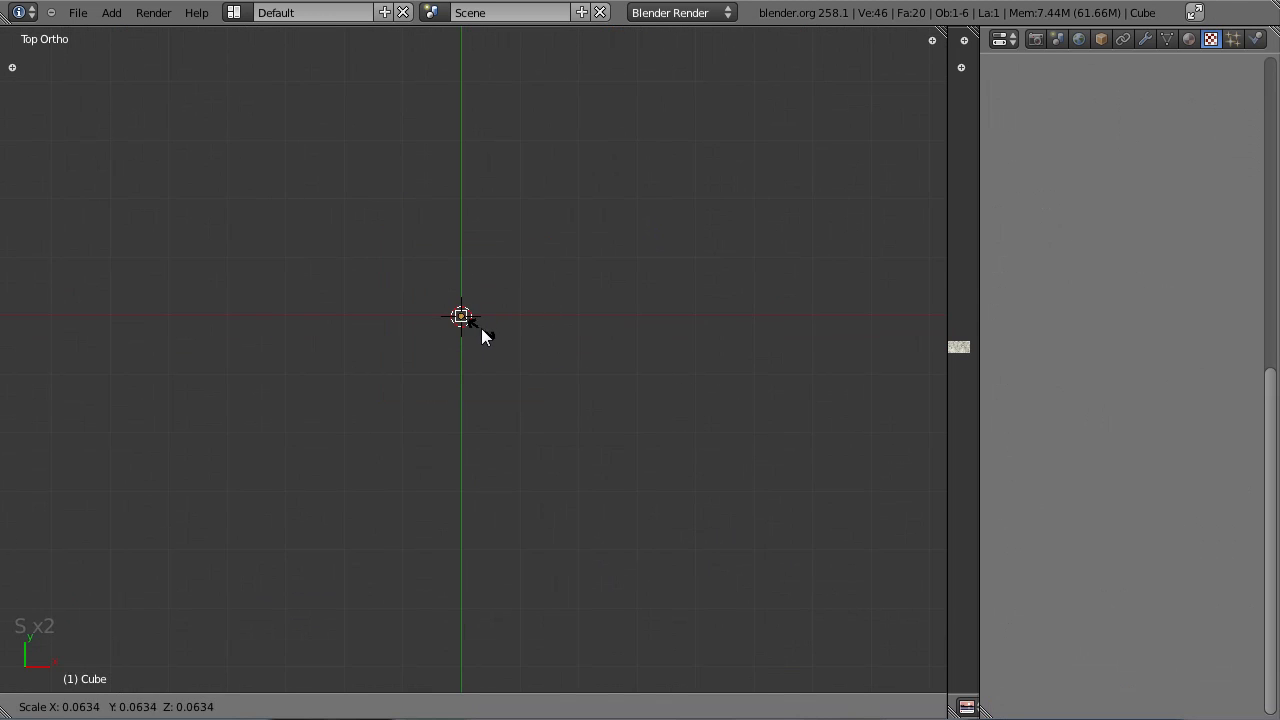
{"action": "left_click", "coordinate": [482, 329]}
{"action": "middle_click_drag", "start_coordinate": [489, 324], "coordinate": [540, 311], "text": "shift"}
Step: Select the cube's top vertices in front view and extrude them upward into a thin vertical post
{"action": "key", "text": "KP_1"}
{"action": "scroll", "coordinate": [541, 453], "scroll_direction": "down", "scroll_amount": 2}
{"action": "scroll", "coordinate": [591, 383], "scroll_direction": "up", "scroll_amount": 5}
{"action": "key", "text": "Tab"}
{"action": "key", "text": "a"}
{"action": "key", "text": "a"}
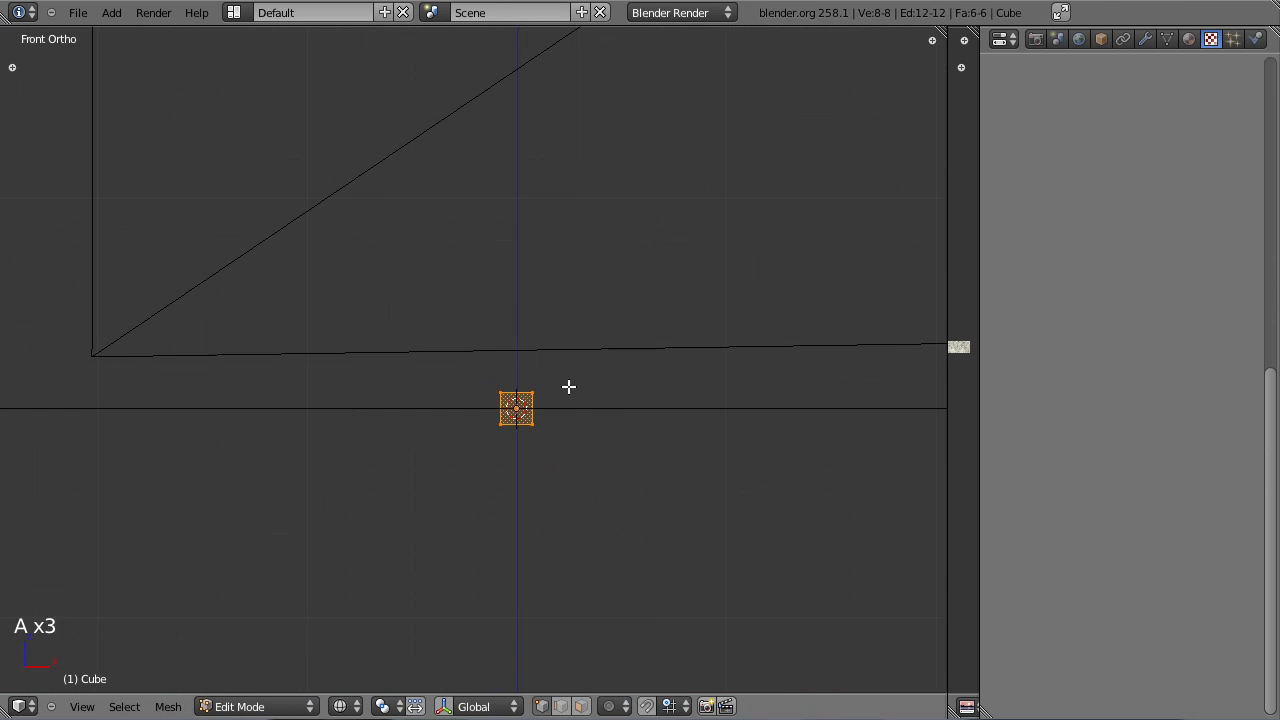
{"action": "key", "text": "b"}
{"action": "left_click_drag", "start_coordinate": [456, 369], "coordinate": [663, 414]}
{"action": "scroll", "coordinate": [663, 414], "scroll_direction": "down", "scroll_amount": 1}
{"action": "scroll", "coordinate": [637, 426], "scroll_direction": "down", "scroll_amount": 5}
{"action": "key", "text": "e"}
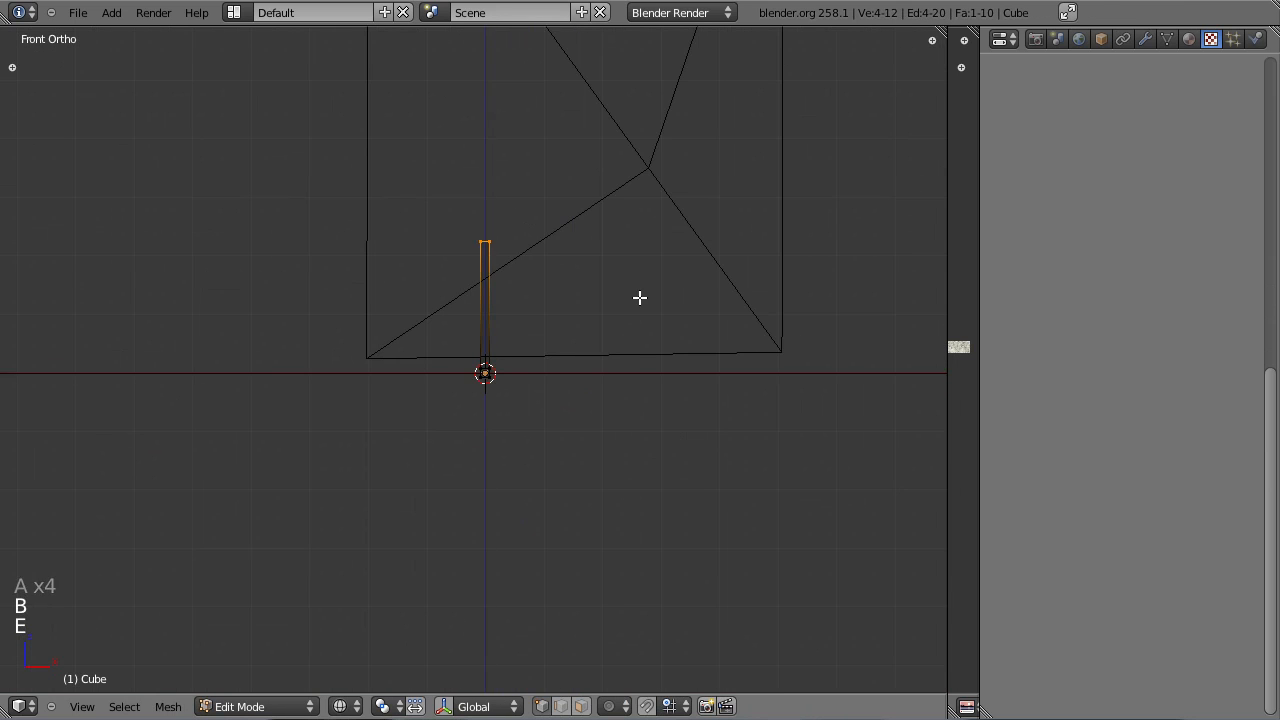
{"action": "left_click", "coordinate": [640, 297]}
Step: Adjust the post's height along Z by moving its top face, comparing it with the barriers
{"action": "scroll", "coordinate": [587, 285], "scroll_direction": "down", "scroll_amount": 4}
{"action": "middle_click_drag", "start_coordinate": [587, 285], "coordinate": [629, 337], "text": "shift"}
{"action": "key", "text": "g"}
{"action": "key", "text": "z"}
{"action": "left_click", "coordinate": [629, 317]}
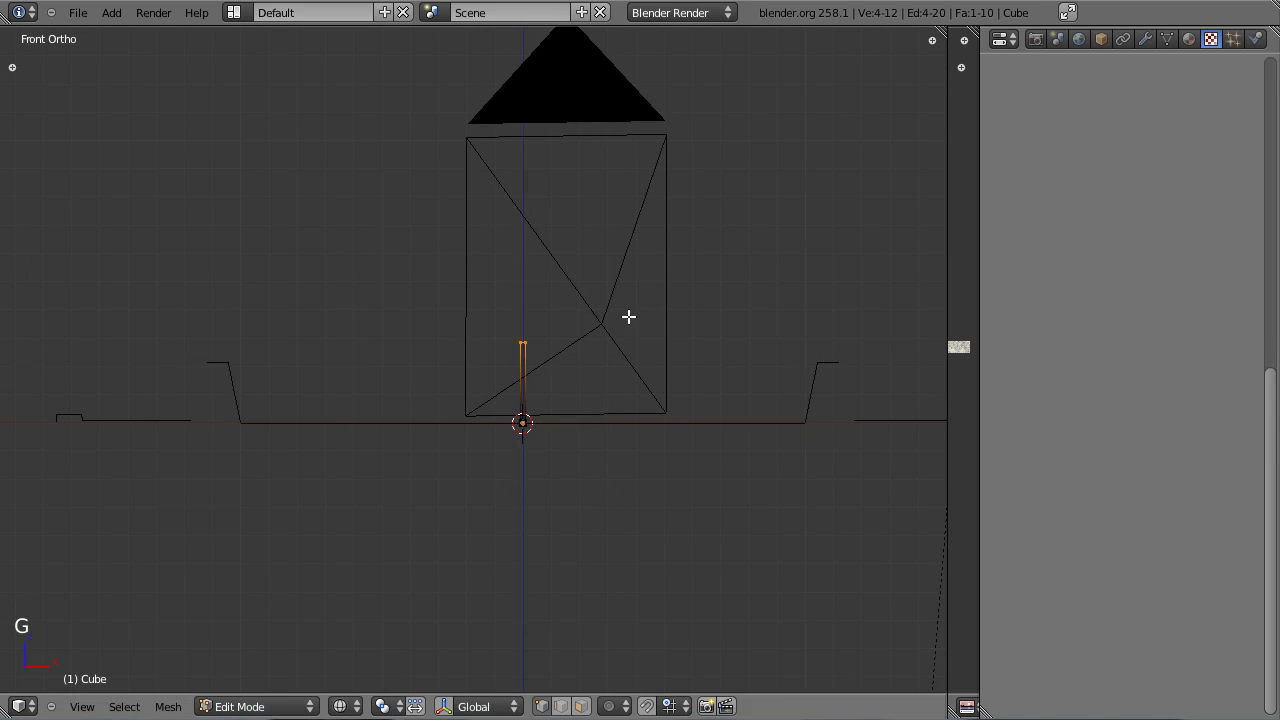
Step: Extrude a short segment from the post's top and rotate its end to begin a bend
{"action": "scroll", "coordinate": [533, 359], "scroll_direction": "up", "scroll_amount": 3}
{"action": "scroll", "coordinate": [65, 379], "scroll_direction": "down", "scroll_amount": 1}
{"action": "scroll", "coordinate": [609, 363], "scroll_direction": "up", "scroll_amount": 3}
{"action": "middle_click_drag", "start_coordinate": [609, 363], "coordinate": [480, 449], "text": "shift"}
{"action": "scroll", "coordinate": [498, 434], "scroll_direction": "up", "scroll_amount": 5}
{"action": "key", "text": "e"}
{"action": "left_click", "coordinate": [510, 393]}
{"action": "key", "text": "g"}
{"action": "right_click", "coordinate": [521, 386]}
{"action": "key", "text": "r"}
{"action": "left_click", "coordinate": [518, 421]}
Step: Continue the bend with two more short extruded segments, rotating and moving each end toward positive X
{"action": "key", "text": "g"}
{"action": "left_click", "coordinate": [551, 411]}
{"action": "key", "text": "r"}
{"action": "key", "text": "g"}
{"action": "left_click", "coordinate": [526, 441]}
{"action": "key", "text": "e"}
{"action": "left_click", "coordinate": [574, 409]}
{"action": "key", "text": "r"}
{"action": "left_click", "coordinate": [551, 443]}
{"action": "key", "text": "g"}
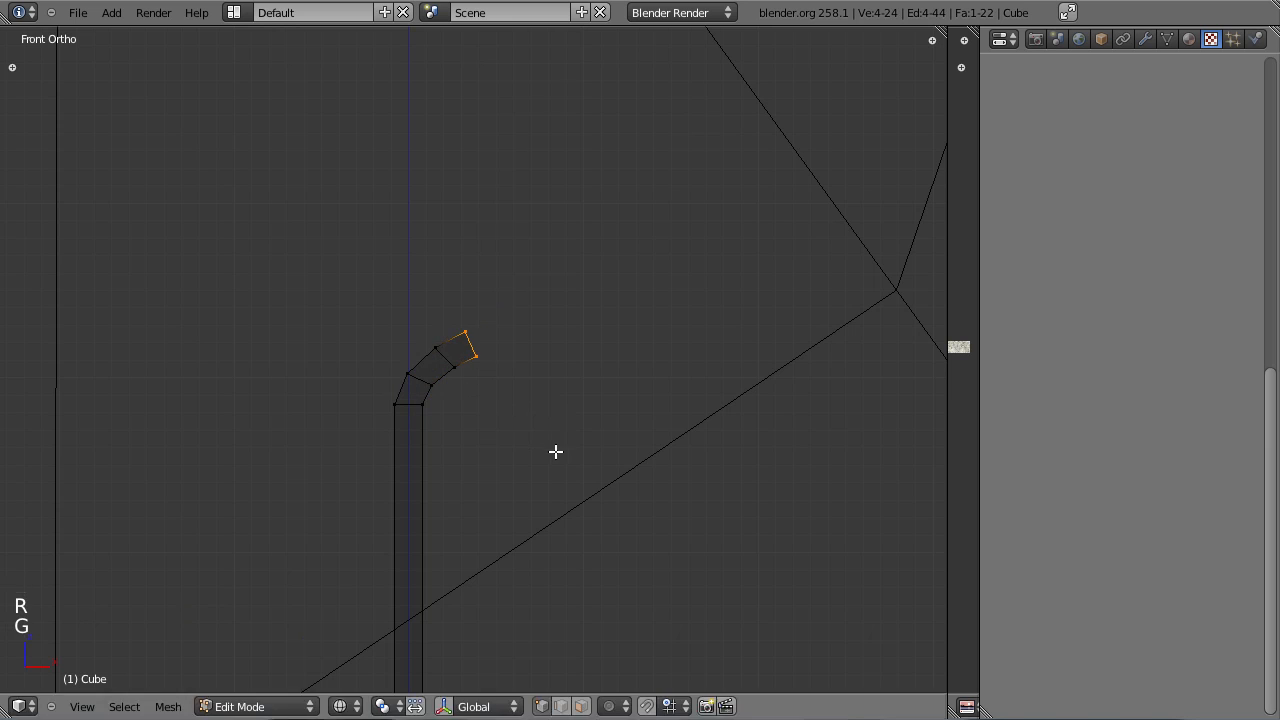
{"action": "left_click", "coordinate": [541, 472]}
Step: Select the upper vertices of the bend and shift them slightly to refine the curve
{"action": "scroll", "coordinate": [477, 400], "scroll_direction": "up", "scroll_amount": 2}
{"action": "key", "text": "a"}
{"action": "key", "text": "a"}
{"action": "key", "text": "a"}
{"action": "key", "text": "b"}
{"action": "left_click_drag", "start_coordinate": [308, 259], "coordinate": [570, 411]}
{"action": "key", "text": "g"}
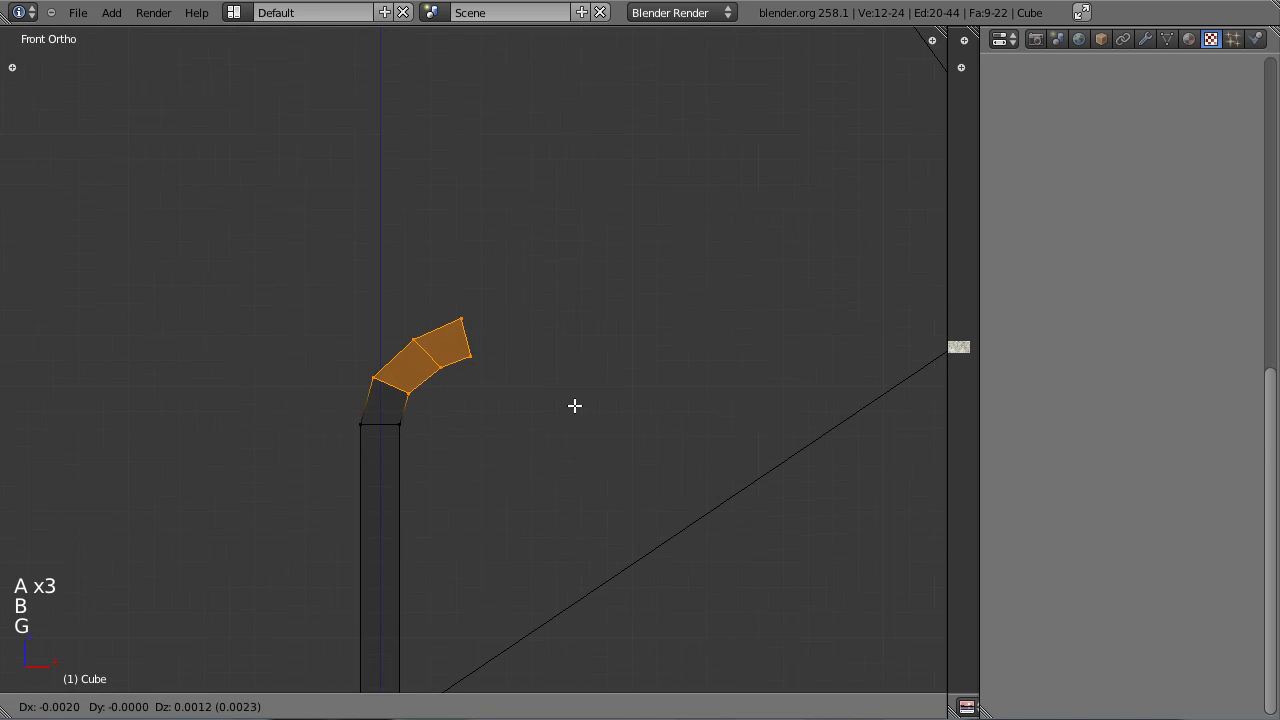
{"action": "left_click", "coordinate": [574, 405]}
Step: Return to Object Mode with solid shading and add an Array modifier to the bent post
{"action": "scroll", "coordinate": [540, 437], "scroll_direction": "down", "scroll_amount": 3}
{"action": "scroll", "coordinate": [540, 443], "scroll_direction": "up", "scroll_amount": 3}
{"action": "key", "text": "z"}
{"action": "key", "text": "Tab"}
{"action": "middle_click_drag", "start_coordinate": [540, 445], "coordinate": [515, 370]}
{"action": "scroll", "coordinate": [447, 456], "scroll_direction": "down", "scroll_amount": 8}
{"action": "left_click", "coordinate": [1145, 38]}
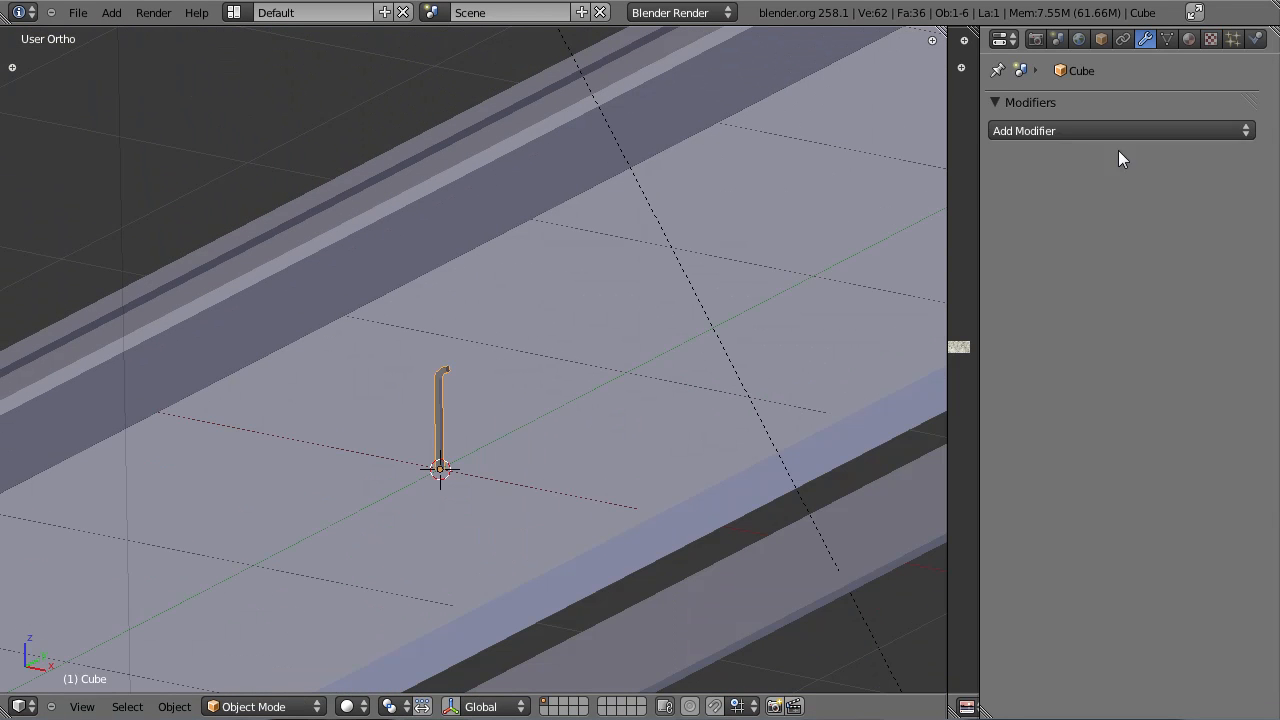
{"action": "left_click", "coordinate": [1166, 131]}
{"action": "left_click", "coordinate": [855, 173]}
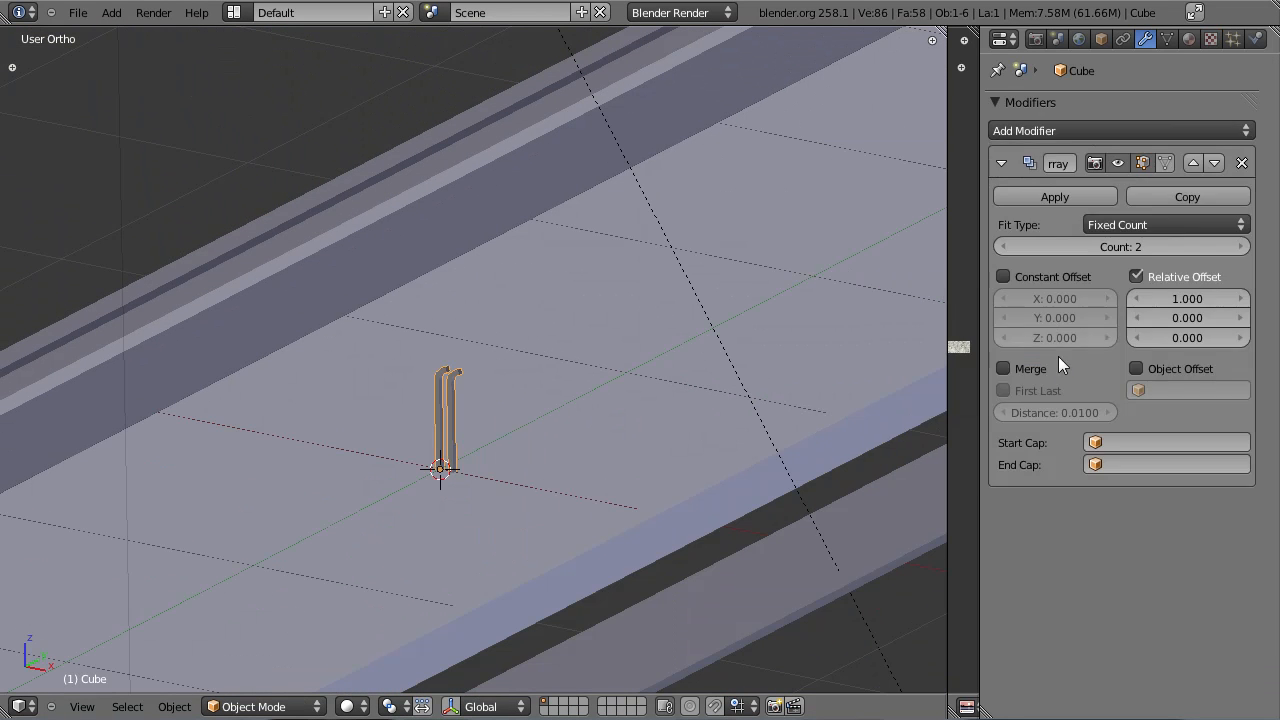
Step: Set the post array's relative offset to 0 in X and about 5.4 in Y
{"action": "scroll", "coordinate": [676, 374], "scroll_direction": "up", "scroll_amount": 4}
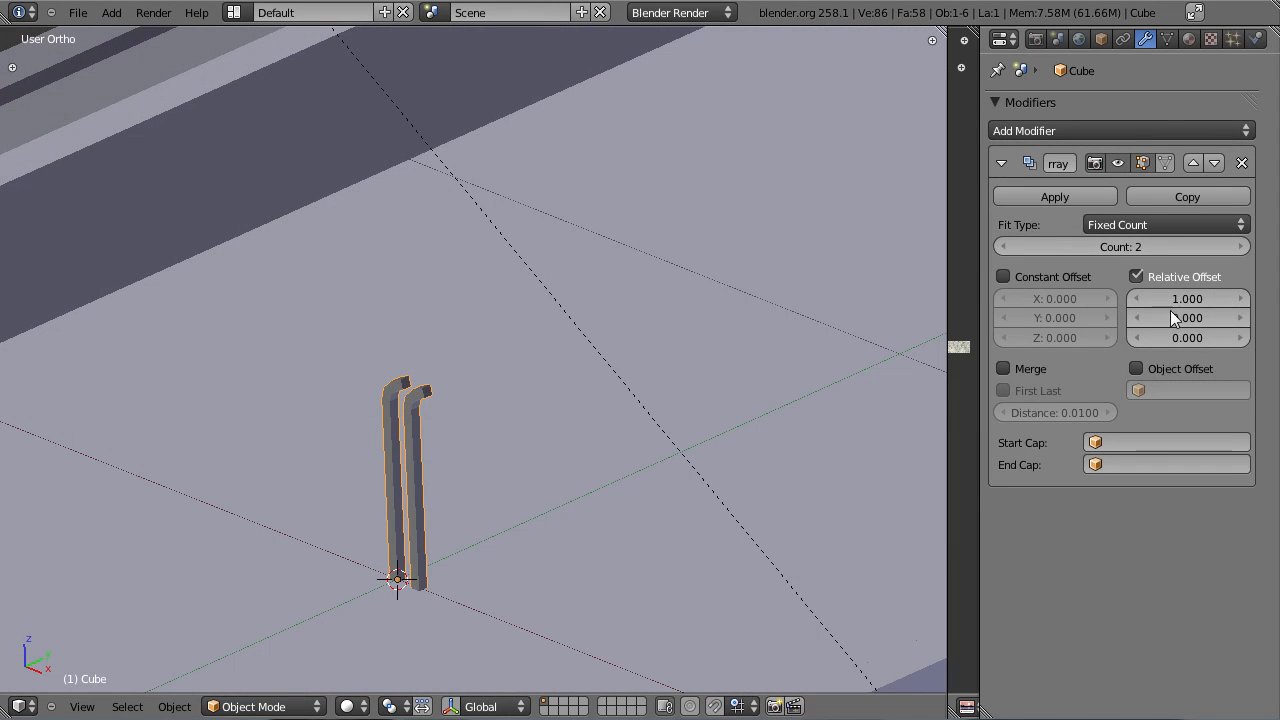
{"action": "type", "text": "0"}
{"action": "key", "text": "Tab"}
{"action": "scroll", "coordinate": [711, 463], "scroll_direction": "up", "scroll_amount": 4}
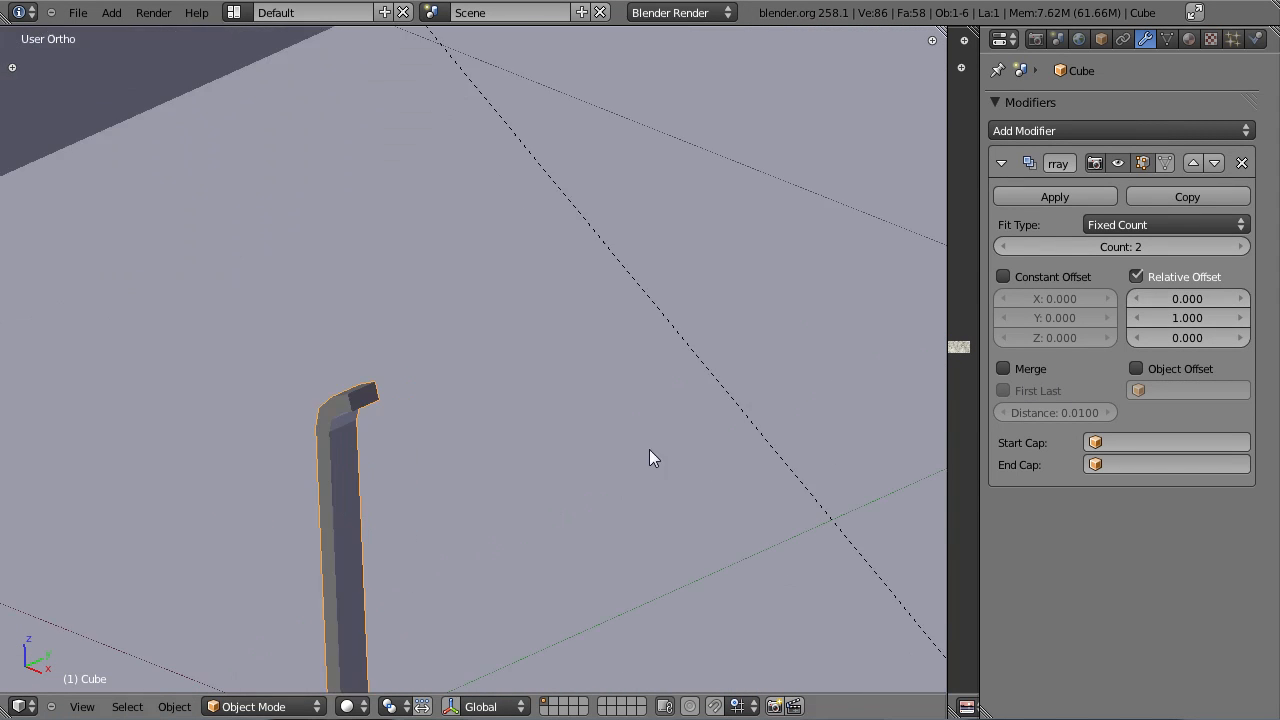
{"action": "left_click_drag", "start_coordinate": [1214, 316], "coordinate": [1240, 315]}
{"action": "scroll", "coordinate": [572, 412], "scroll_direction": "down", "scroll_amount": 6}
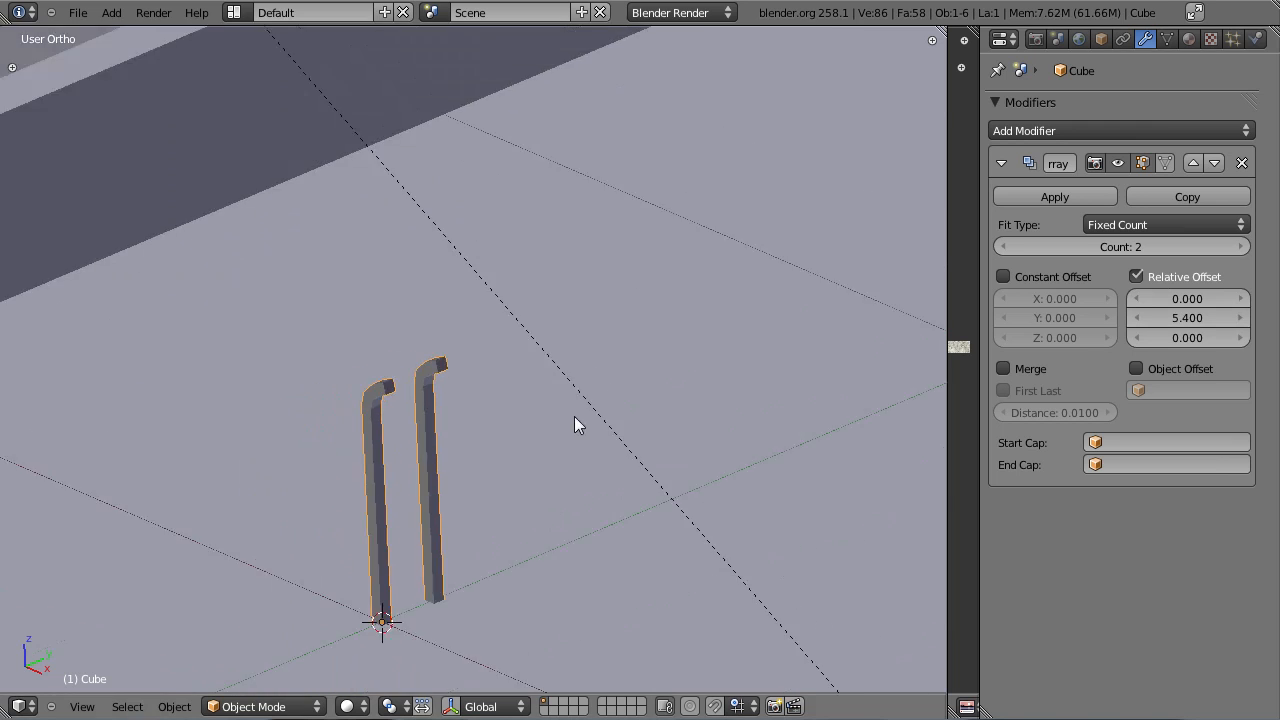
Step: Raise the array's fixed count to 15 posts
{"action": "left_click", "coordinate": [1212, 247]}
{"action": "left_click", "coordinate": [1212, 247]}
{"action": "left_click", "coordinate": [1213, 247]}
{"action": "left_click", "coordinate": [1213, 247]}
{"action": "left_click", "coordinate": [1213, 247]}
{"action": "left_click", "coordinate": [1213, 247]}
{"action": "left_click", "coordinate": [1213, 247]}
{"action": "left_click", "coordinate": [1213, 247]}
{"action": "left_click", "coordinate": [1213, 247]}
{"action": "middle_click_drag", "start_coordinate": [529, 320], "coordinate": [510, 371]}
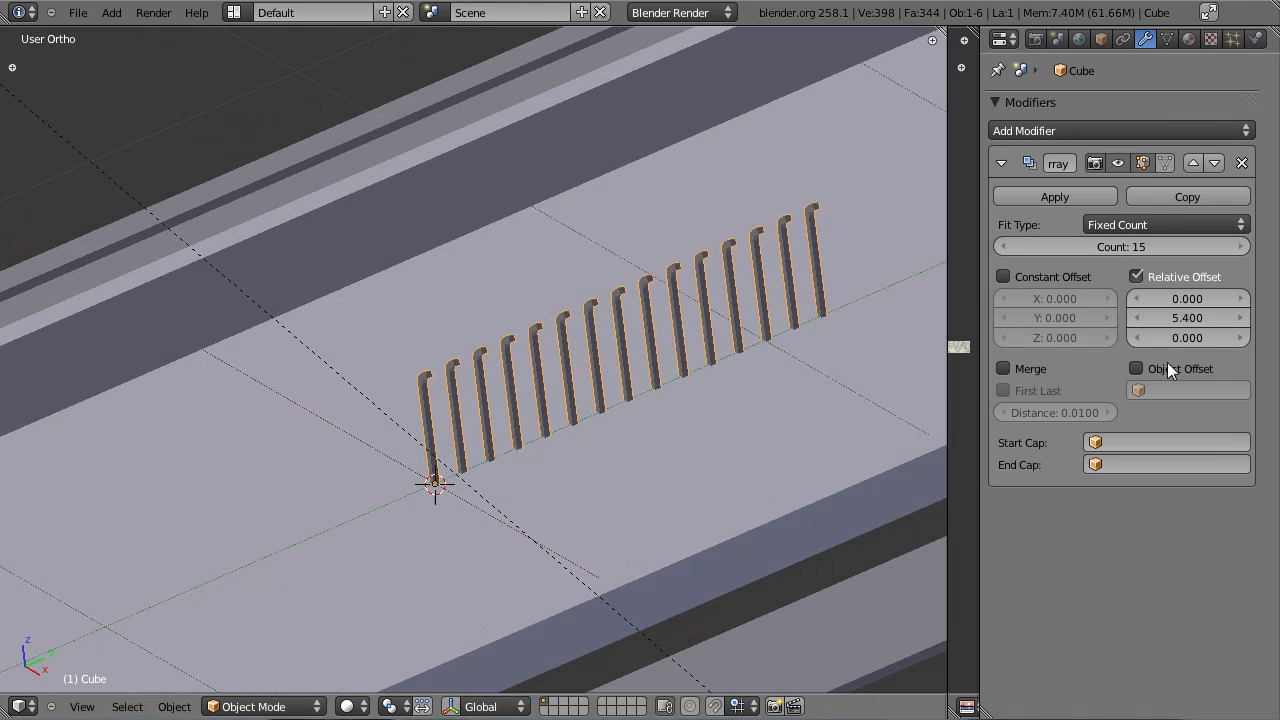
Step: Reduce the array's relative Y offset to 2.646 to bring the posts closer together
{"action": "left_click_drag", "start_coordinate": [1217, 323], "coordinate": [1170, 323]}
{"action": "middle_click_drag", "start_coordinate": [790, 480], "coordinate": [800, 437]}
{"action": "left_click_drag", "start_coordinate": [1177, 320], "coordinate": [1161, 321]}
Step: Scale the whole post row down slightly in Object Mode
{"action": "middle_click_drag", "start_coordinate": [440, 385], "coordinate": [479, 420]}
{"action": "scroll", "coordinate": [614, 294], "scroll_direction": "up", "scroll_amount": 3}
{"action": "key", "text": "Tab"}
{"action": "key", "text": "Tab"}
{"action": "key", "text": "Tab"}
{"action": "key", "text": "s"}
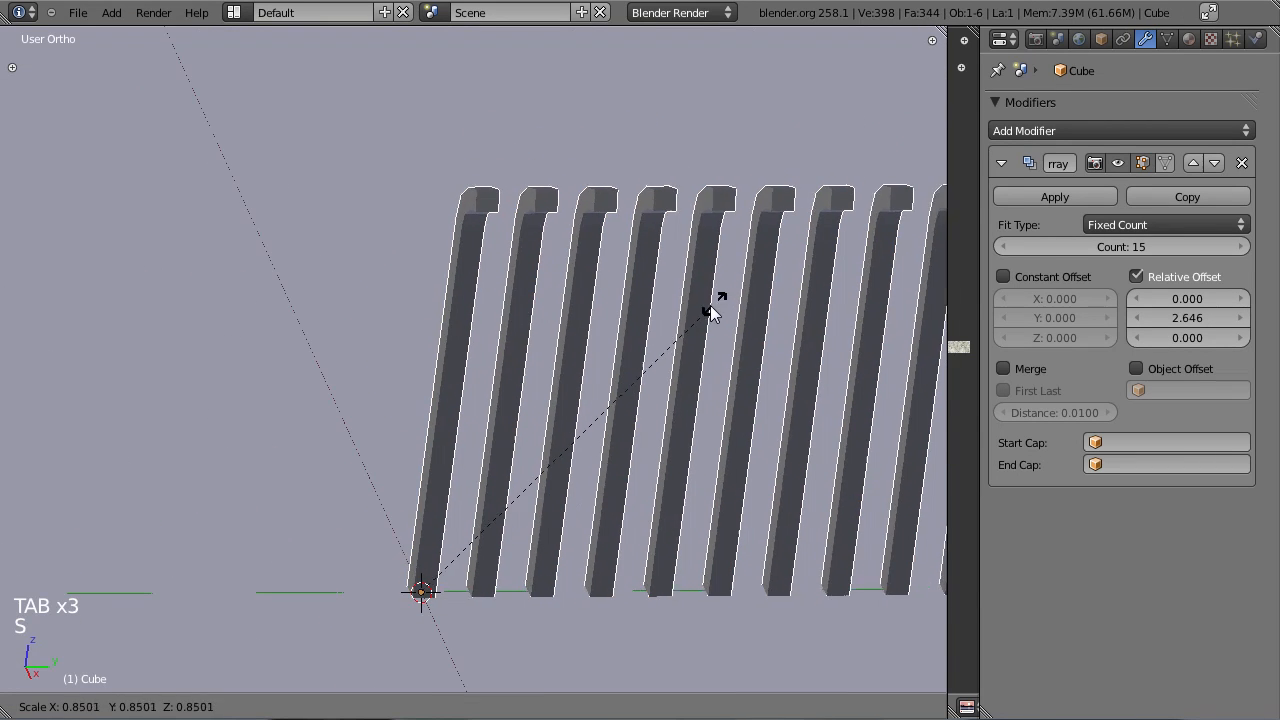
{"action": "left_click", "coordinate": [657, 340]}
Step: Box-select the first post's upper vertices in wireframe Edit Mode, move them up to lengthen the posts, and return to solid Object Mode
{"action": "key", "text": "Tab"}
{"action": "key", "text": "z"}
{"action": "scroll", "coordinate": [620, 362], "scroll_direction": "down", "scroll_amount": 4}
{"action": "key", "text": "a"}
{"action": "key", "text": "b"}
{"action": "left_click_drag", "start_coordinate": [445, 265], "coordinate": [569, 357]}
{"action": "key", "text": "g"}
{"action": "left_click", "coordinate": [589, 300]}
{"action": "key", "text": "z"}
{"action": "scroll", "coordinate": [586, 343], "scroll_direction": "down", "scroll_amount": 7}
{"action": "key", "text": "Tab"}
Step: Try to scale the post's mesh in wireframe Edit Mode, undo the scaling and return to Object Mode
{"action": "mouse_move", "coordinate": [449, 369]}
{"action": "middle_mouse_down"}
{"action": "mouse_move", "coordinate": [520, 377]}
{"action": "mouse_move", "coordinate": [454, 395]}
{"action": "middle_mouse_up"}
{"action": "scroll", "coordinate": [454, 395], "scroll_direction": "up", "scroll_amount": 3}
{"action": "key", "text": "Tab"}
{"action": "scroll", "coordinate": [454, 395], "scroll_direction": "up", "scroll_amount": 4}
{"action": "key", "text": "z"}
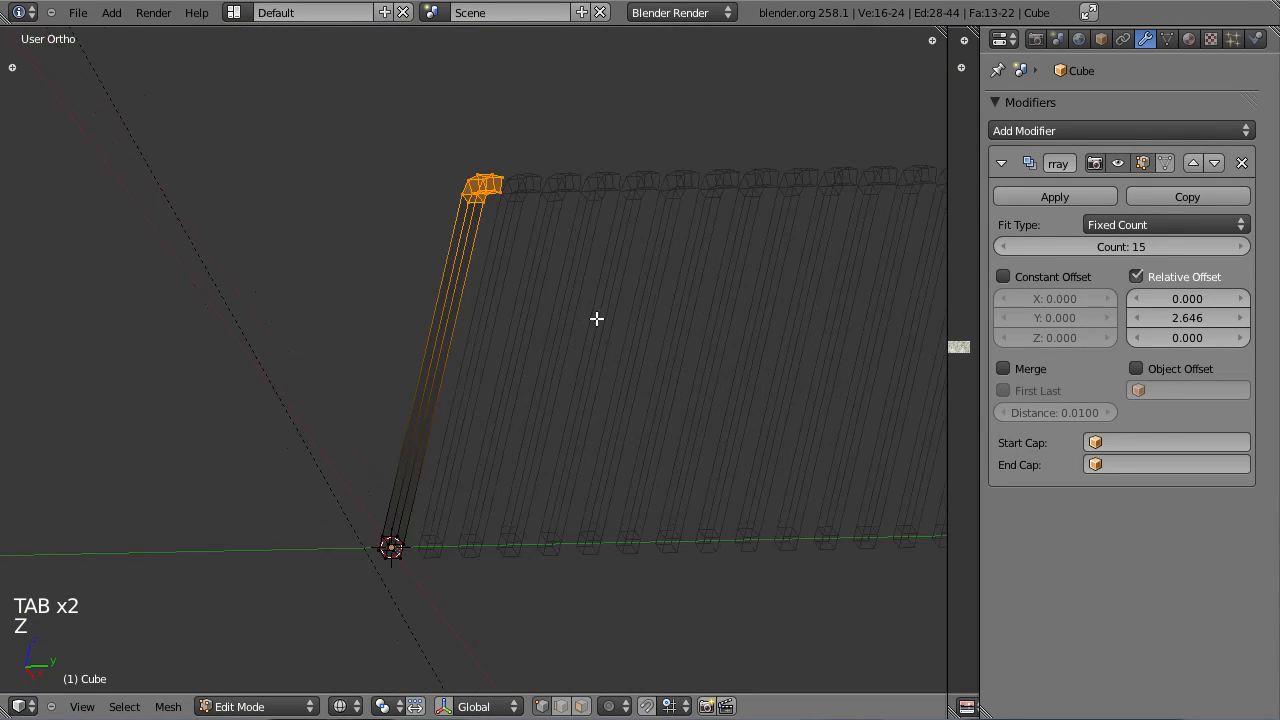
{"action": "key", "text": "a"}
{"action": "key", "text": "a"}
{"action": "key", "text": "s"}
{"action": "left_click", "coordinate": [695, 265]}
{"action": "key", "text": "ctrl+z"}
{"action": "key", "text": "a"}
{"action": "key", "text": "Tab"}
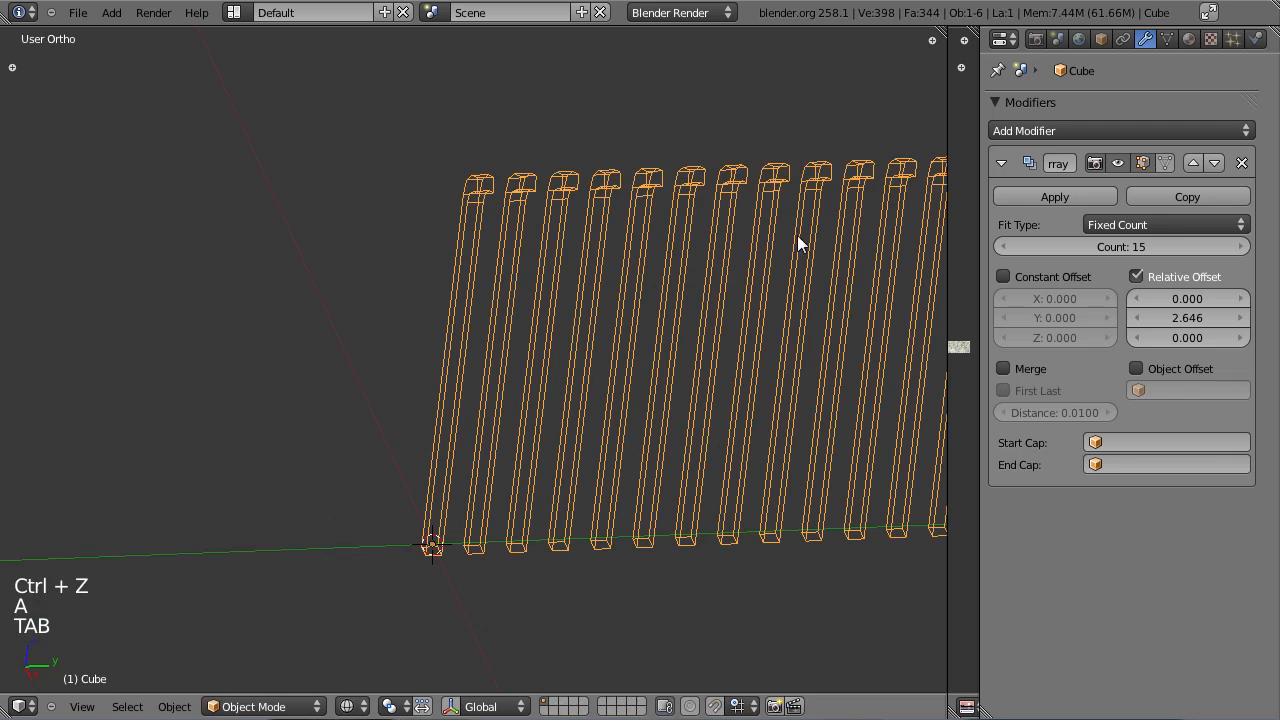
Step: Scale the post row down in Object Mode, then box-select the post's top vertices and raise them along Z
{"action": "key", "text": "s"}
{"action": "left_click", "coordinate": [713, 264]}
{"action": "key", "text": "Tab"}
{"action": "key", "text": "a"}
{"action": "key", "text": "a"}
{"action": "key", "text": "a"}
{"action": "key", "text": "z"}
{"action": "left_click", "coordinate": [677, 240]}
{"action": "key", "text": "Tab"}
{"action": "scroll", "coordinate": [660, 372], "scroll_direction": "down", "scroll_amount": 6}
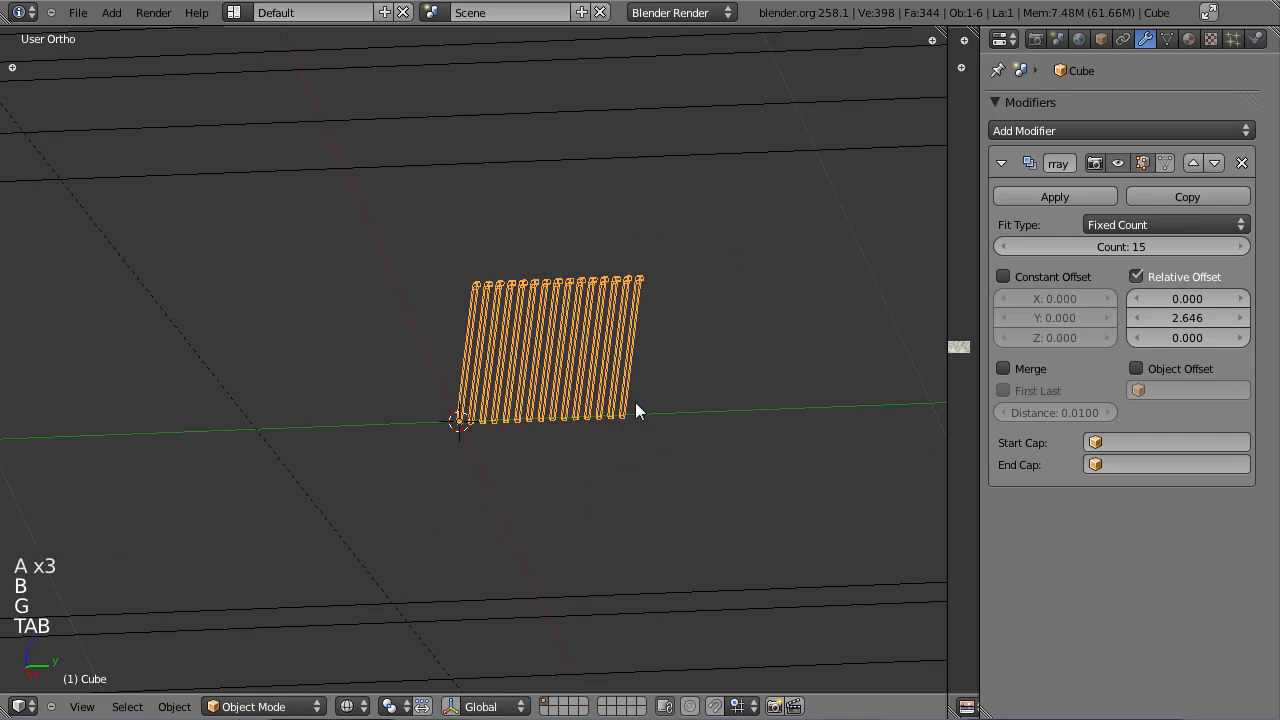
Step: Switch back to solid shading and widen the array's relative Y offset to 6.297
{"action": "key", "text": "KP_1"}
{"action": "scroll", "coordinate": [635, 388], "scroll_direction": "down", "scroll_amount": 5}
{"action": "scroll", "coordinate": [557, 376], "scroll_direction": "up", "scroll_amount": 6}
{"action": "middle_click_drag", "start_coordinate": [557, 376], "coordinate": [478, 382]}
{"action": "key", "text": "z"}
{"action": "scroll", "coordinate": [511, 369], "scroll_direction": "down", "scroll_amount": 4}
{"action": "scroll", "coordinate": [511, 369], "scroll_direction": "up", "scroll_amount": 4}
{"action": "left_click_drag", "start_coordinate": [1190, 318], "coordinate": [1217, 321]}
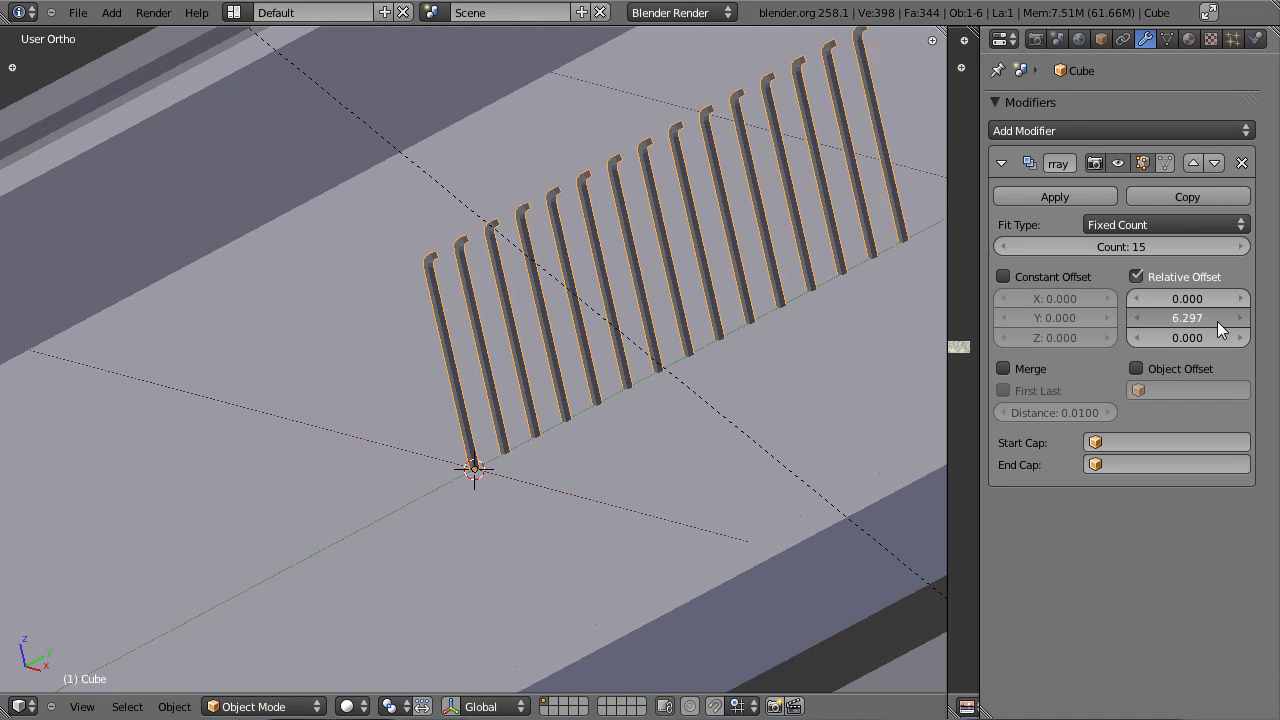
Step: Inspect the spaced row of posts and save the blend file
{"action": "scroll", "coordinate": [406, 372], "scroll_direction": "down", "scroll_amount": 3}
{"action": "middle_click_drag", "start_coordinate": [406, 372], "coordinate": [524, 338]}
{"action": "scroll", "coordinate": [524, 338], "scroll_direction": "up", "scroll_amount": 6}
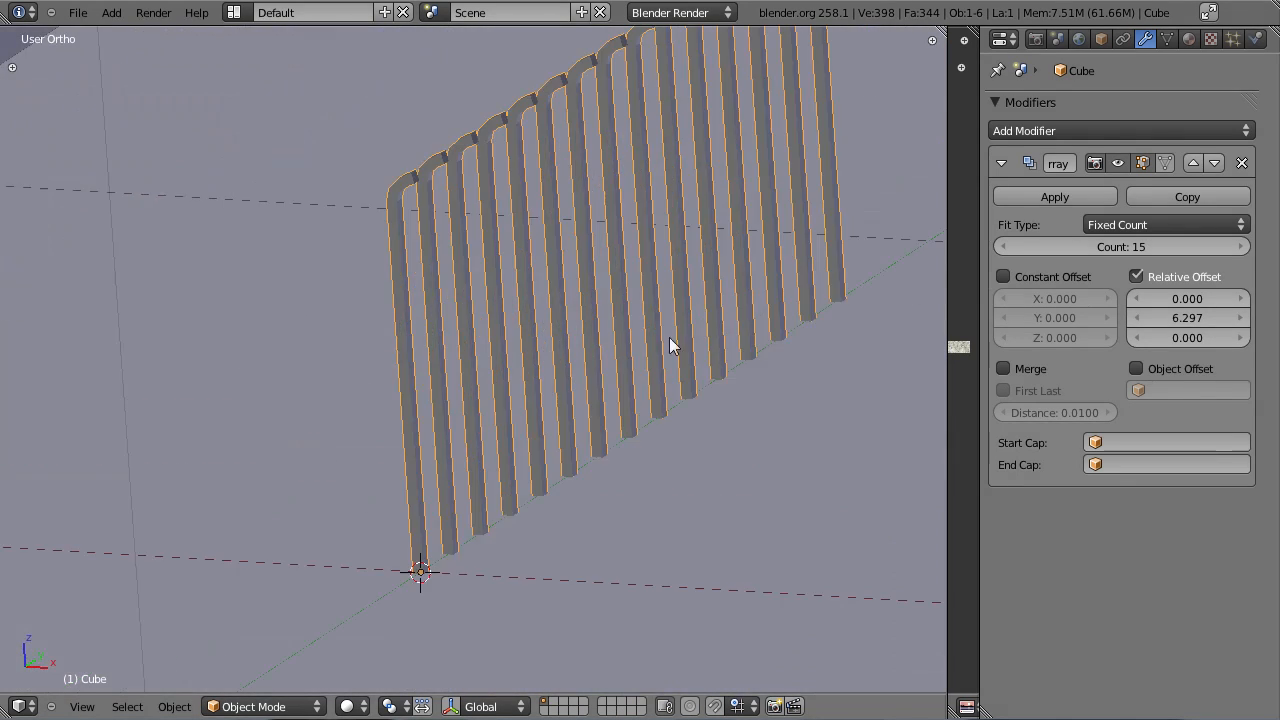
{"action": "middle_click_drag", "start_coordinate": [688, 353], "coordinate": [708, 245]}
{"action": "scroll", "coordinate": [660, 315], "scroll_direction": "down", "scroll_amount": 5}
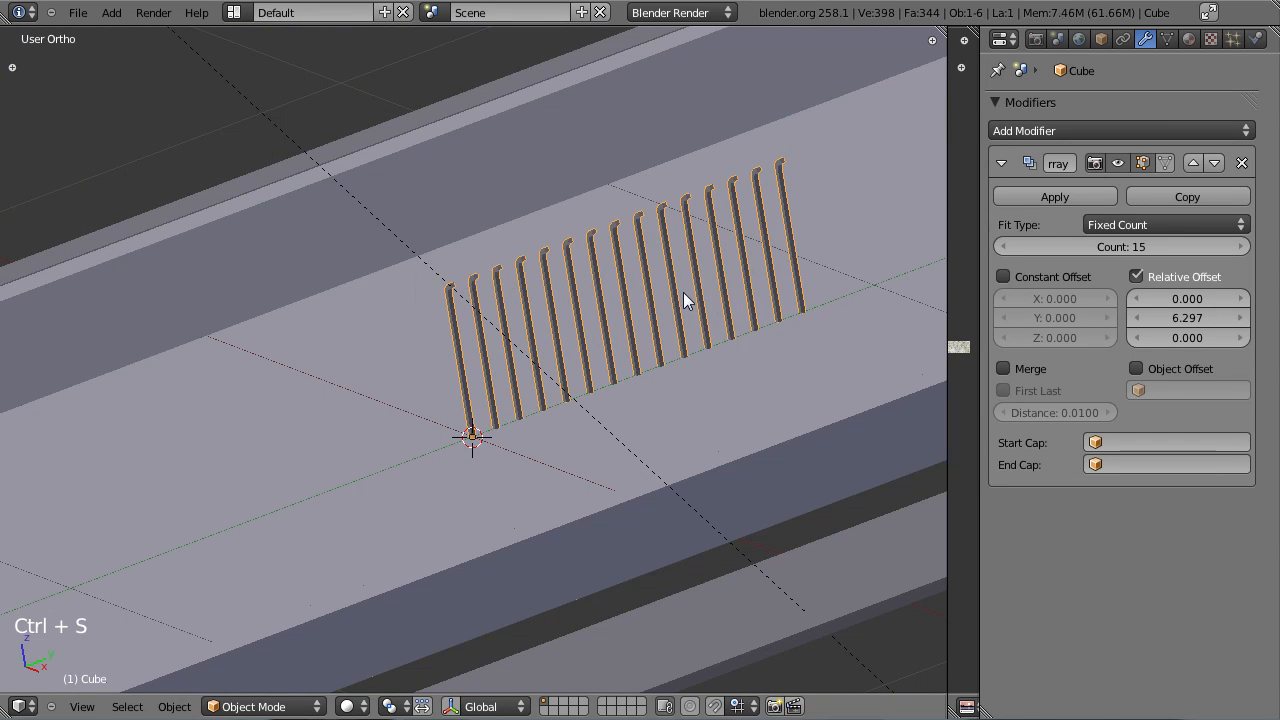
{"action": "key", "text": "KP_7"}
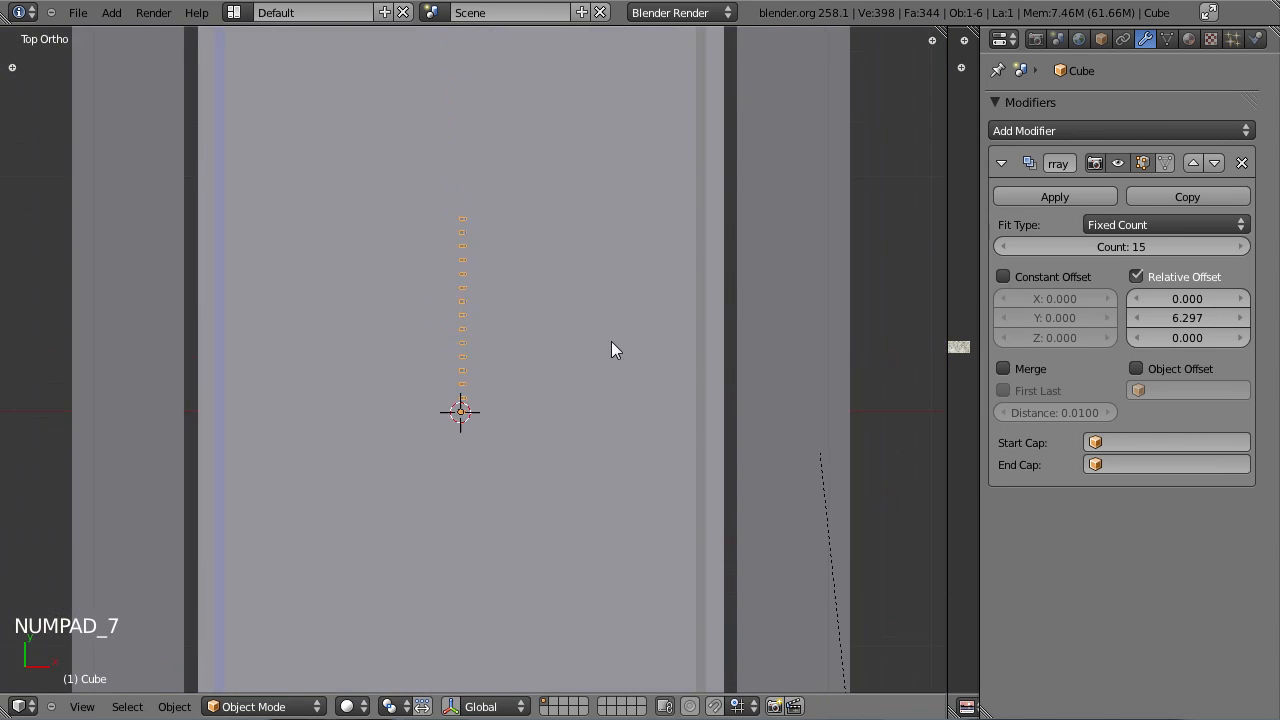
{"action": "key", "text": "ctrl+s"}
Step: Add a mesh cylinder with 16 vertices from the front wireframe view
{"action": "middle_click_drag", "start_coordinate": [578, 373], "coordinate": [523, 229]}
{"action": "key", "text": "KP_1"}
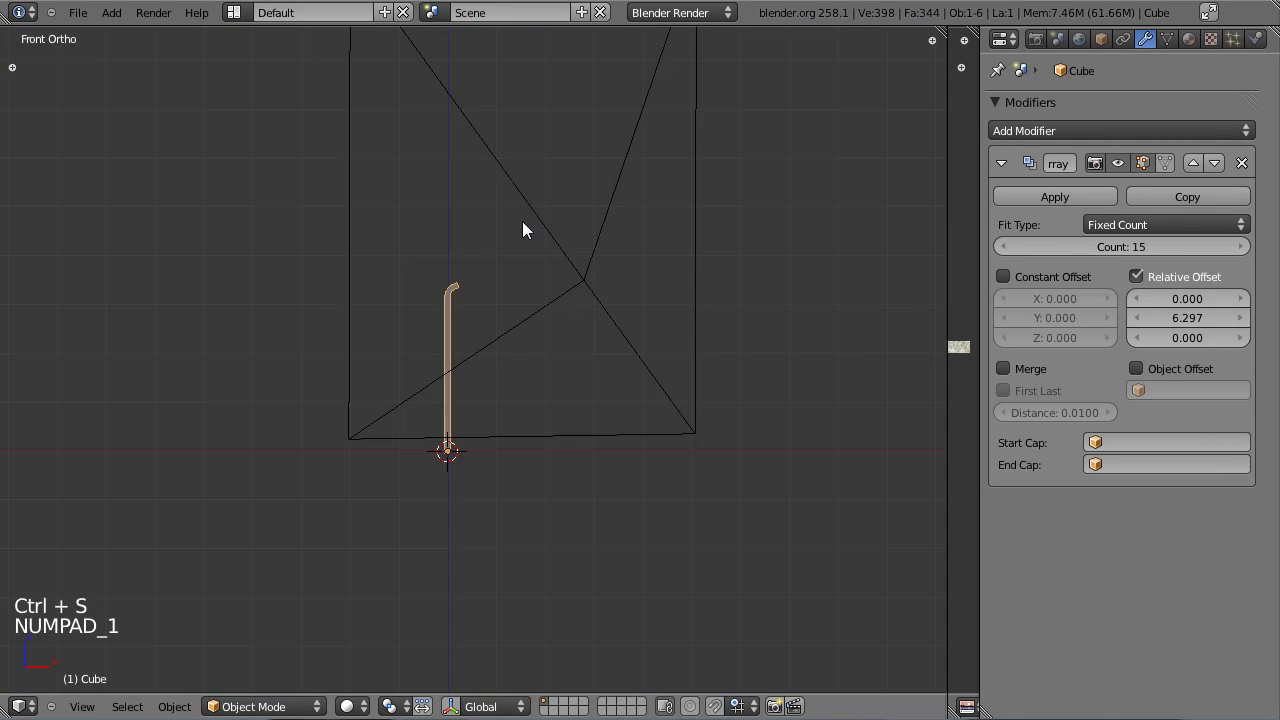
{"action": "key", "text": "z"}
{"action": "key", "text": "shift+a"}
{"action": "mouse_move", "coordinate": [515, 316]}
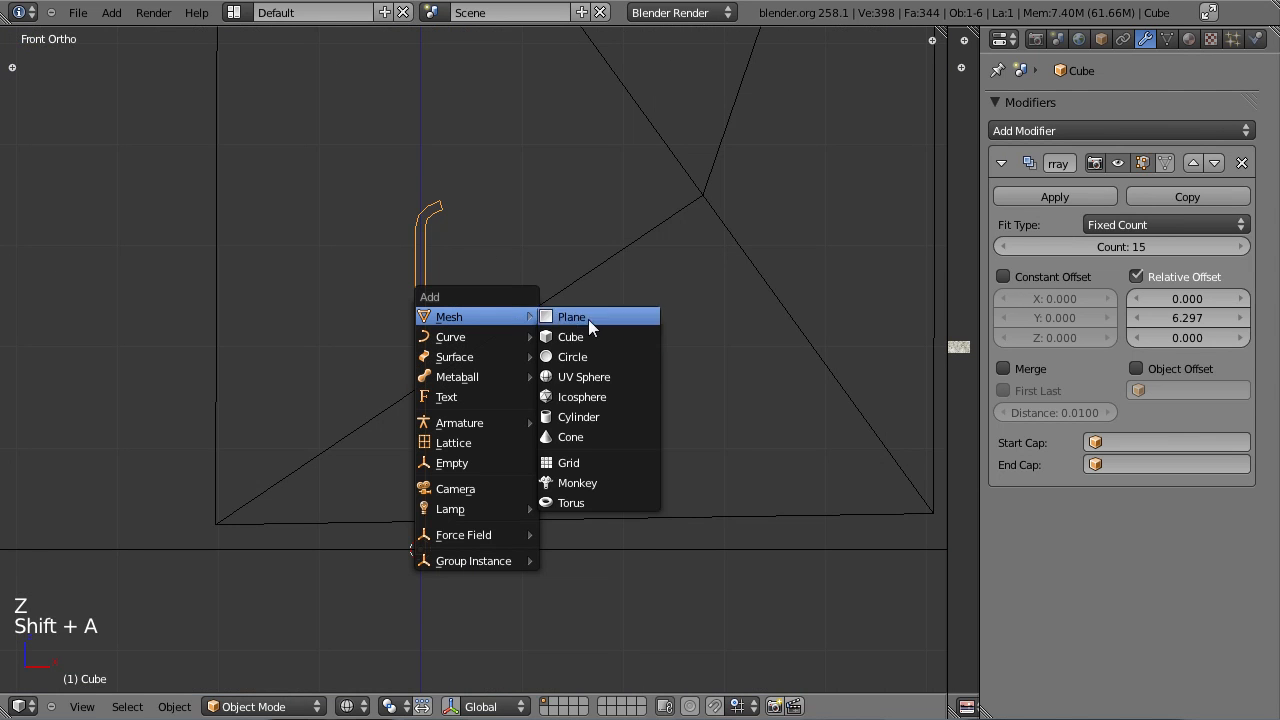
{"action": "left_click", "coordinate": [601, 416]}
{"action": "scroll", "coordinate": [600, 418], "scroll_direction": "down", "scroll_amount": 8}
{"action": "key", "text": "t"}
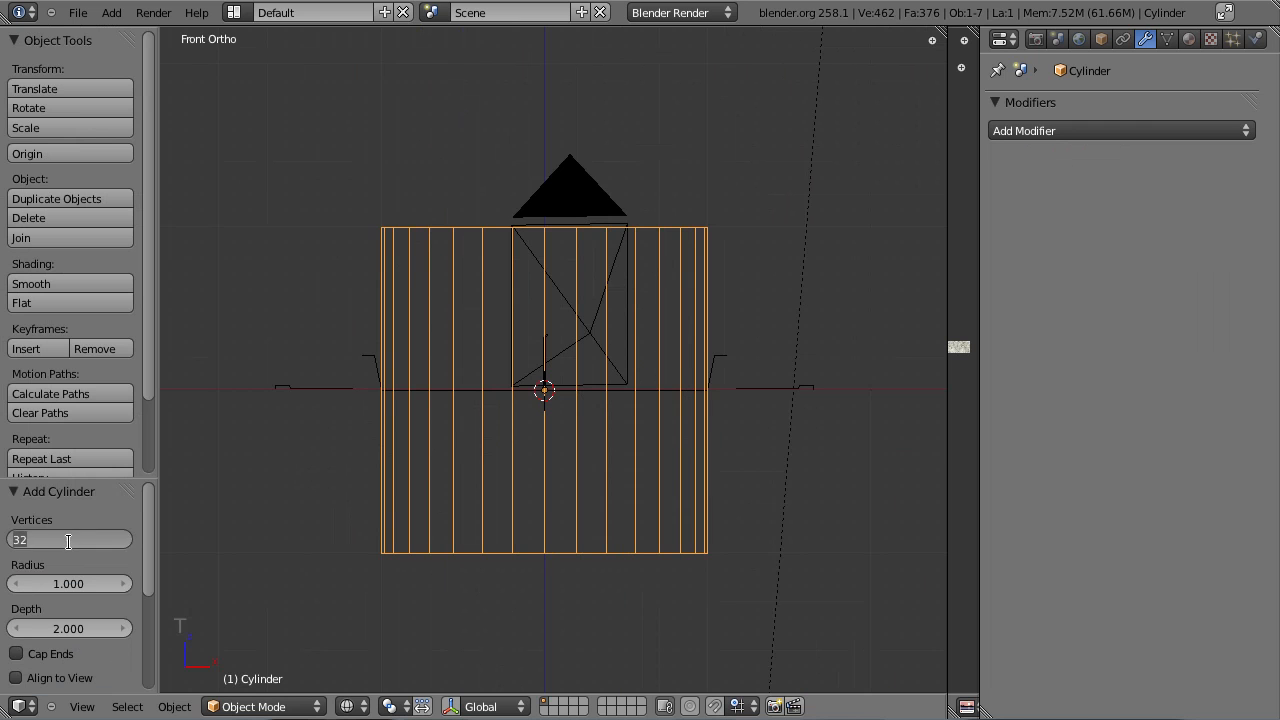
{"action": "type", "text": "16"}
{"action": "key", "text": "Return"}
Step: Rotate the cylinder in the right view to lie along the Y axis and scale it down to rail size
{"action": "key", "text": "KP_3"}
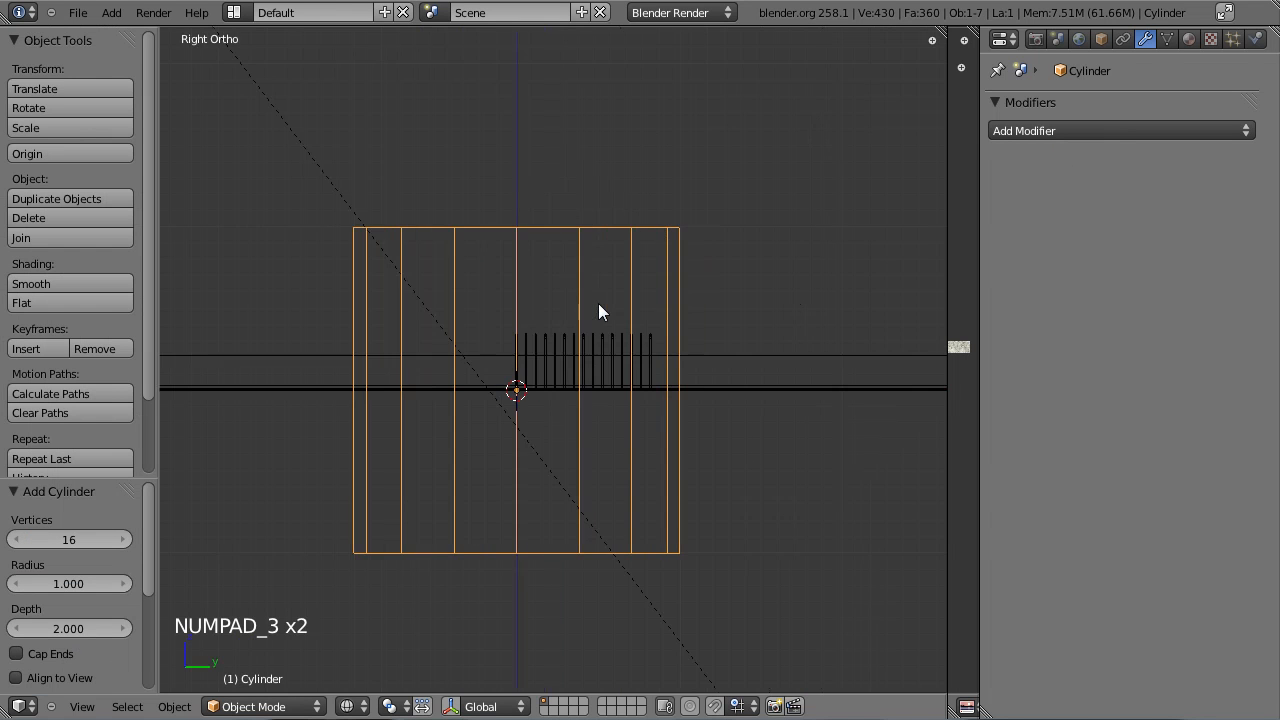
{"action": "key", "text": "r"}
{"action": "left_click", "coordinate": [674, 180]}
{"action": "scroll", "coordinate": [729, 258], "scroll_direction": "up", "scroll_amount": 7}
{"action": "key", "text": "s"}
{"action": "left_click", "coordinate": [541, 420]}
{"action": "key", "text": "s"}
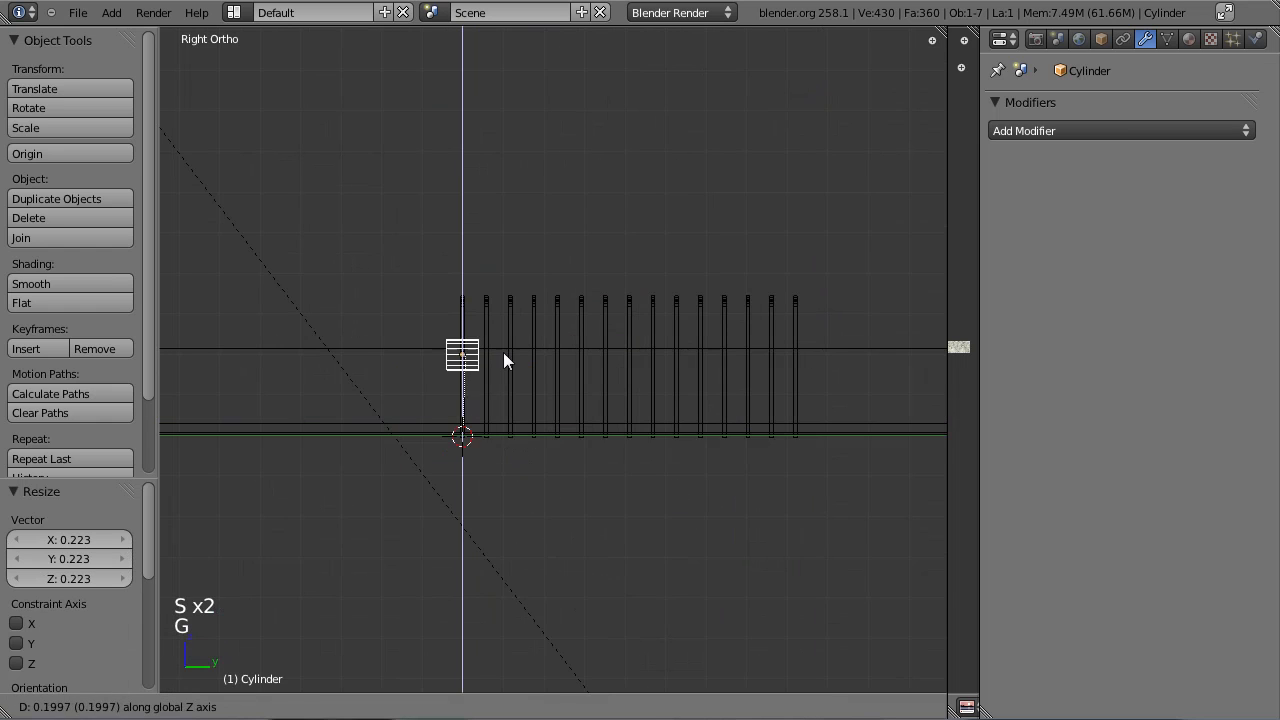
Step: Raise the cylinder along Z to the tops of the posts and scale it by about 0.501
{"action": "key", "text": "z"}
{"action": "left_click", "coordinate": [500, 316]}
{"action": "scroll", "coordinate": [500, 316], "scroll_direction": "up", "scroll_amount": 8}
{"action": "key", "text": "s"}
{"action": "left_click", "coordinate": [729, 491]}
Step: Position the cylinder in the front view against the posts' bent tips, moving it about 0.032 in X and 0.0067 in Z
{"action": "key", "text": "KP_1"}
{"action": "scroll", "coordinate": [640, 400], "scroll_direction": "up", "scroll_amount": 5}
{"action": "key", "text": "g"}
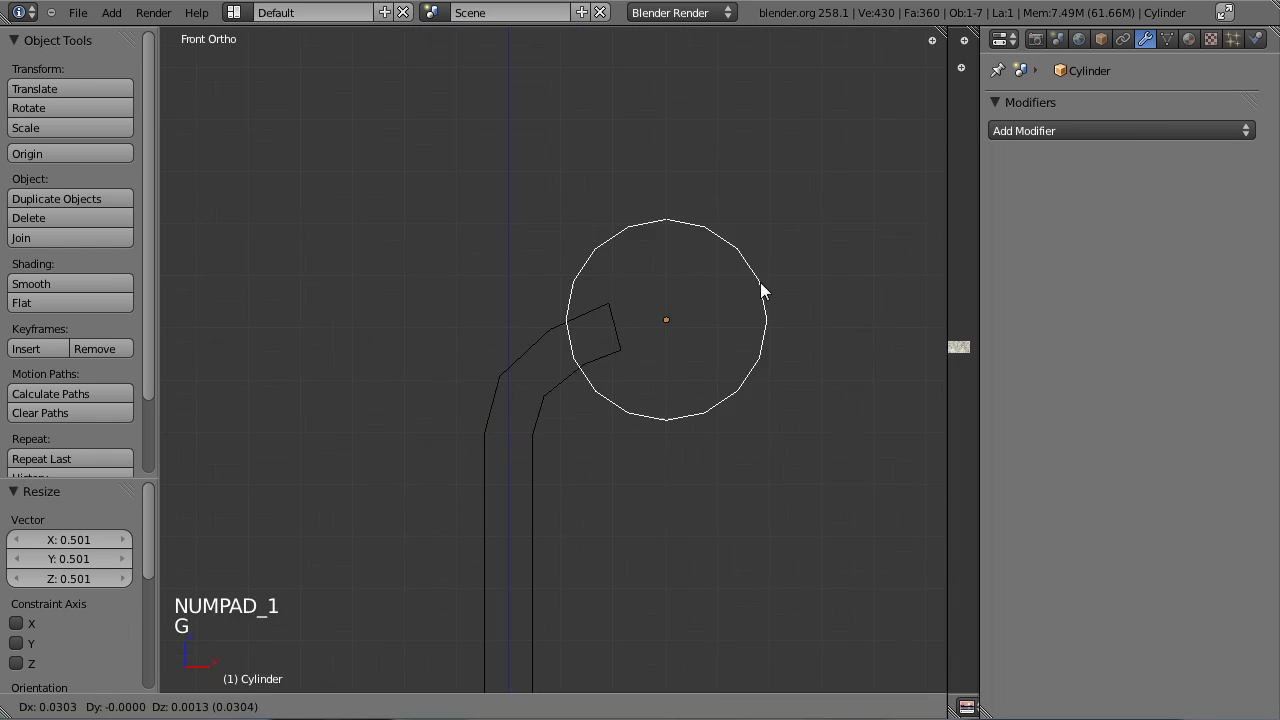
{"action": "left_click", "coordinate": [768, 263]}
{"action": "scroll", "coordinate": [728, 398], "scroll_direction": "down", "scroll_amount": 8}
{"action": "key", "text": "g"}
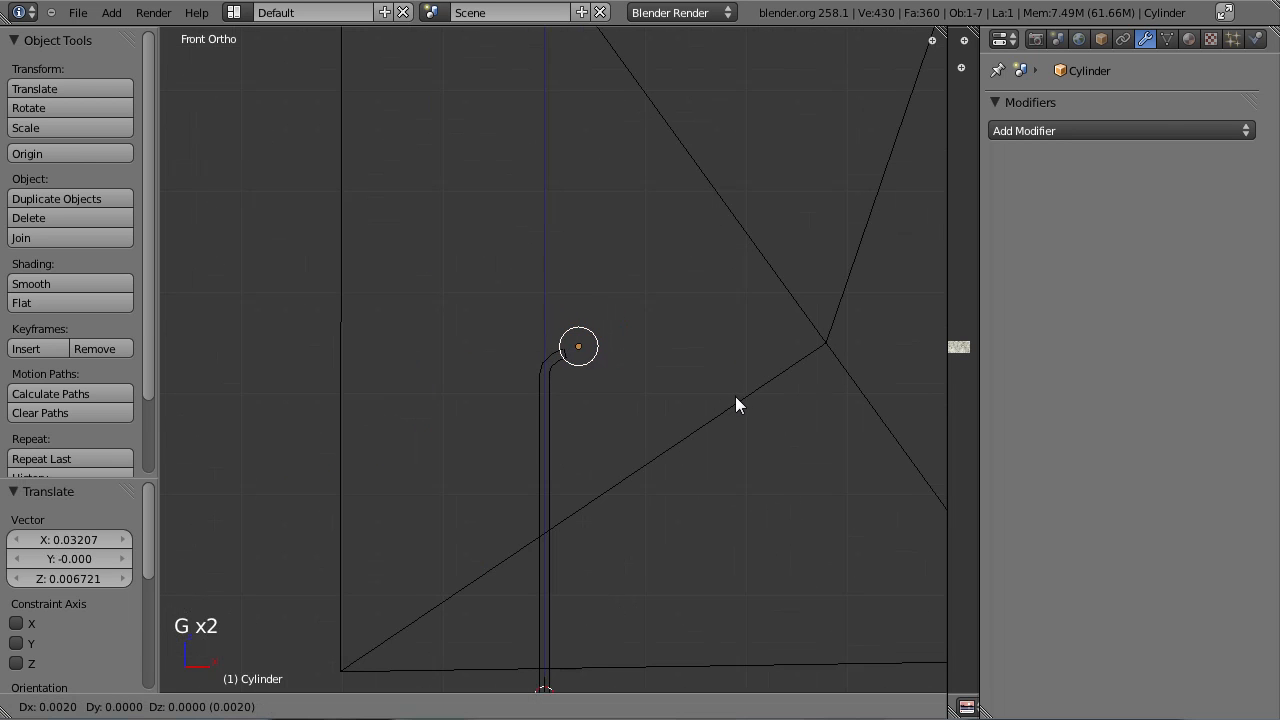
{"action": "left_click", "coordinate": [735, 404]}
Step: Apply smooth shading to the cylinder and move it along Y in the top view to align its near end with the first post
{"action": "left_click", "coordinate": [70, 284]}
{"action": "middle_click_drag", "start_coordinate": [640, 360], "coordinate": [734, 363]}
{"action": "key", "text": "Tab"}
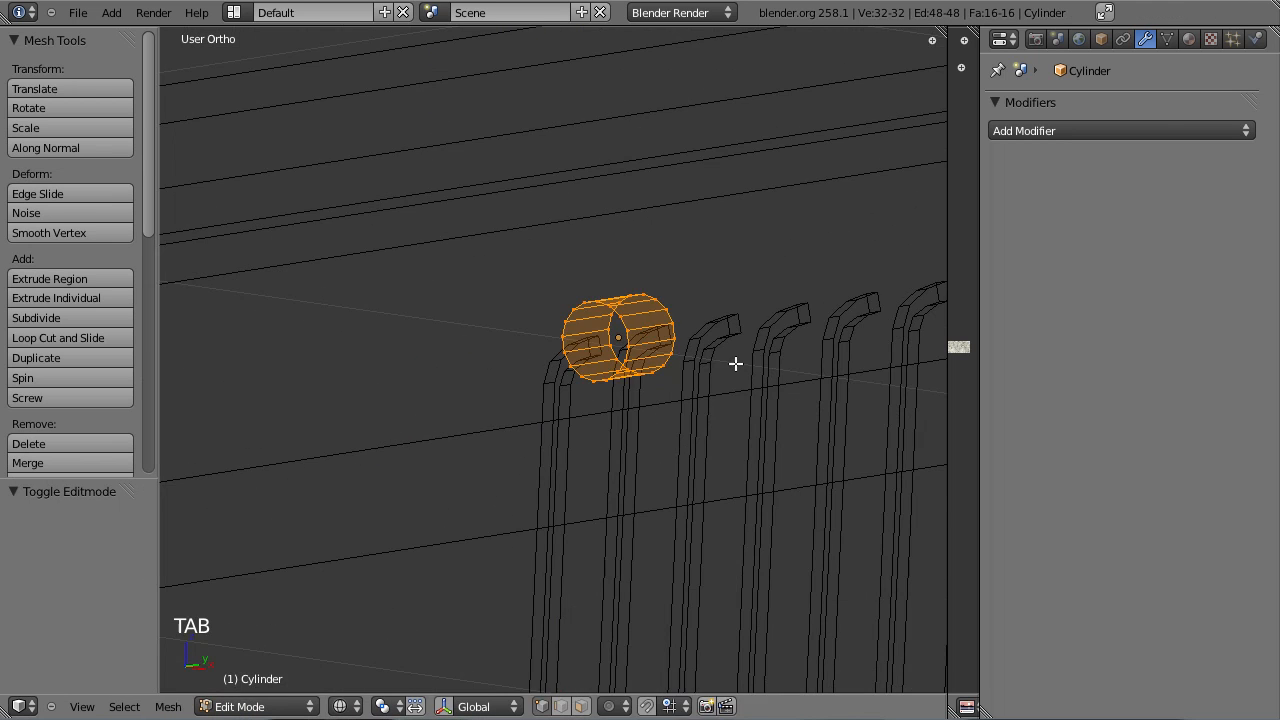
{"action": "key", "text": "z"}
{"action": "key", "text": "KP_7"}
{"action": "key", "text": "z"}
{"action": "key", "text": "Tab"}
{"action": "key", "text": "g"}
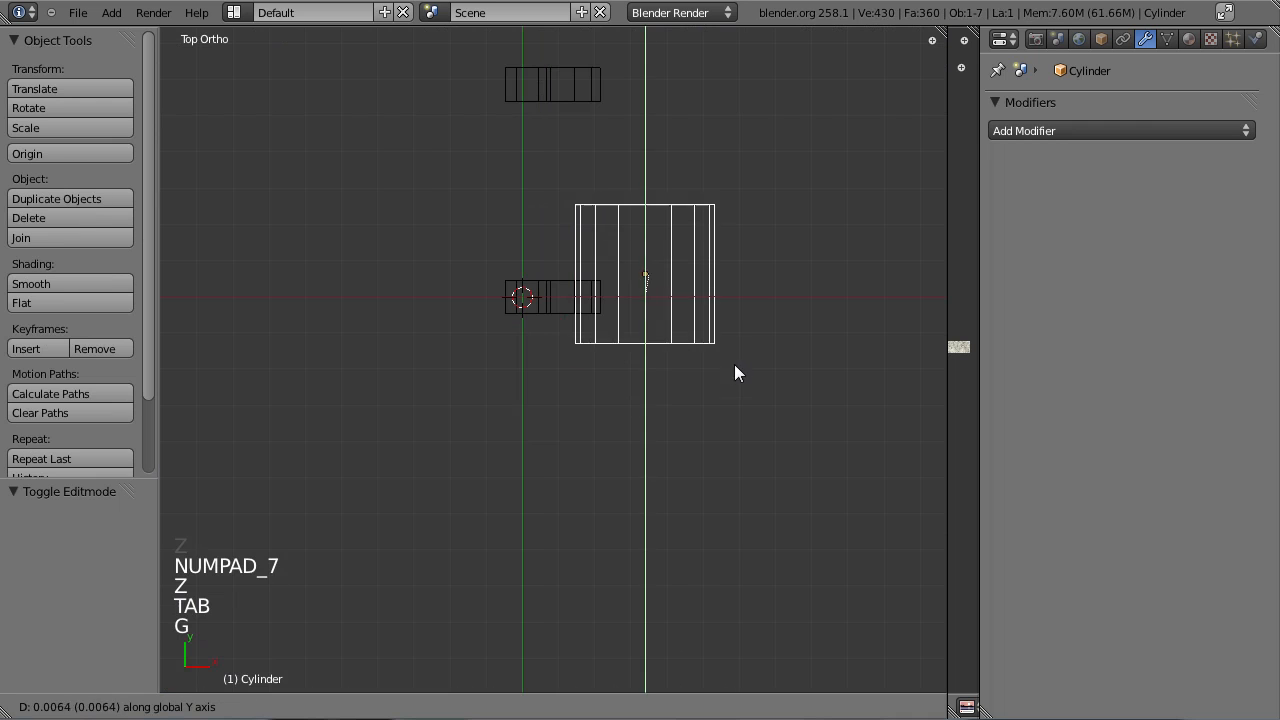
{"action": "left_click", "coordinate": [739, 336]}
Step: Box-select the cylinder's far-end vertices in Edit Mode and move them about 0.693 along Y to stretch it into a rail
{"action": "scroll", "coordinate": [739, 336], "scroll_direction": "down", "scroll_amount": 4}
{"action": "middle_click_drag", "start_coordinate": [691, 319], "coordinate": [638, 474], "text": "shift"}
{"action": "key", "text": "Tab"}
{"action": "key", "text": "a"}
{"action": "key", "text": "a"}
{"action": "scroll", "coordinate": [711, 446], "scroll_direction": "down", "scroll_amount": 3}
{"action": "key", "text": "g"}
{"action": "key", "text": "y"}
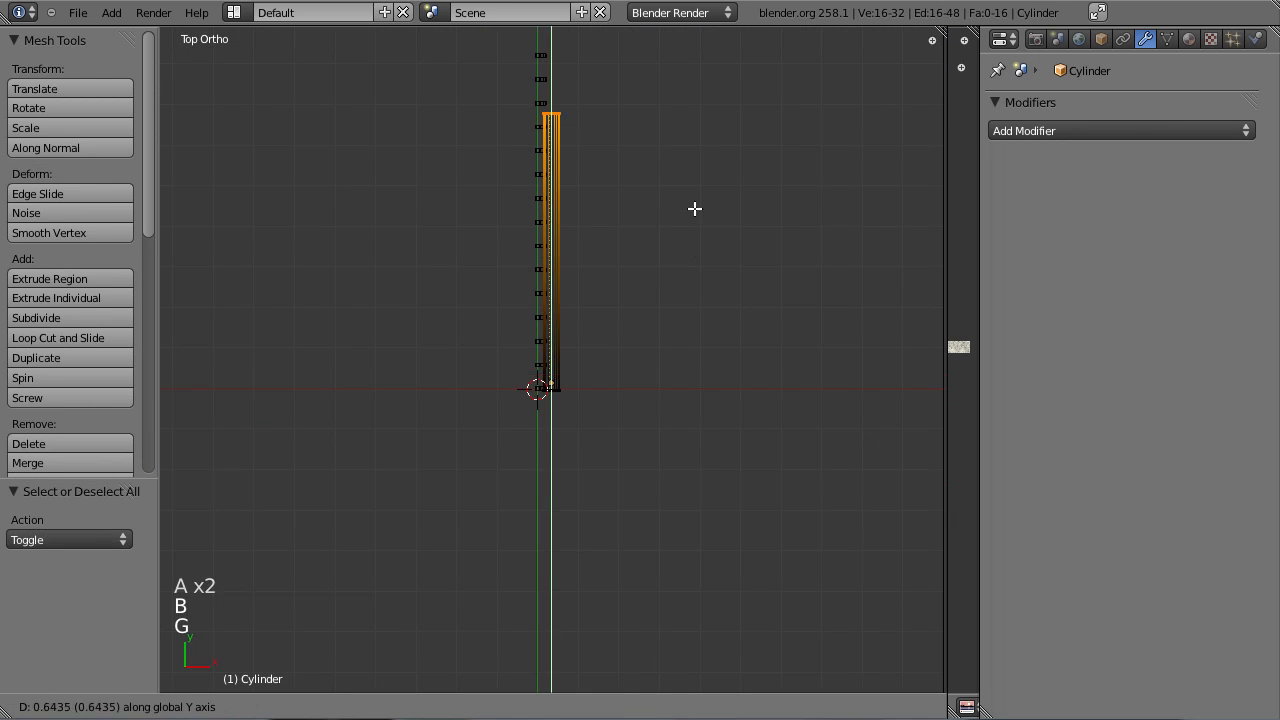
{"action": "left_click", "coordinate": [677, 529]}
Step: Extend the rail's far end along Y to just past the last post, finishing with a 0.01684 nudge, and return to Object Mode
{"action": "scroll", "coordinate": [682, 553], "scroll_direction": "up", "scroll_amount": 3}
{"action": "key", "text": "g"}
{"action": "key", "text": "y"}
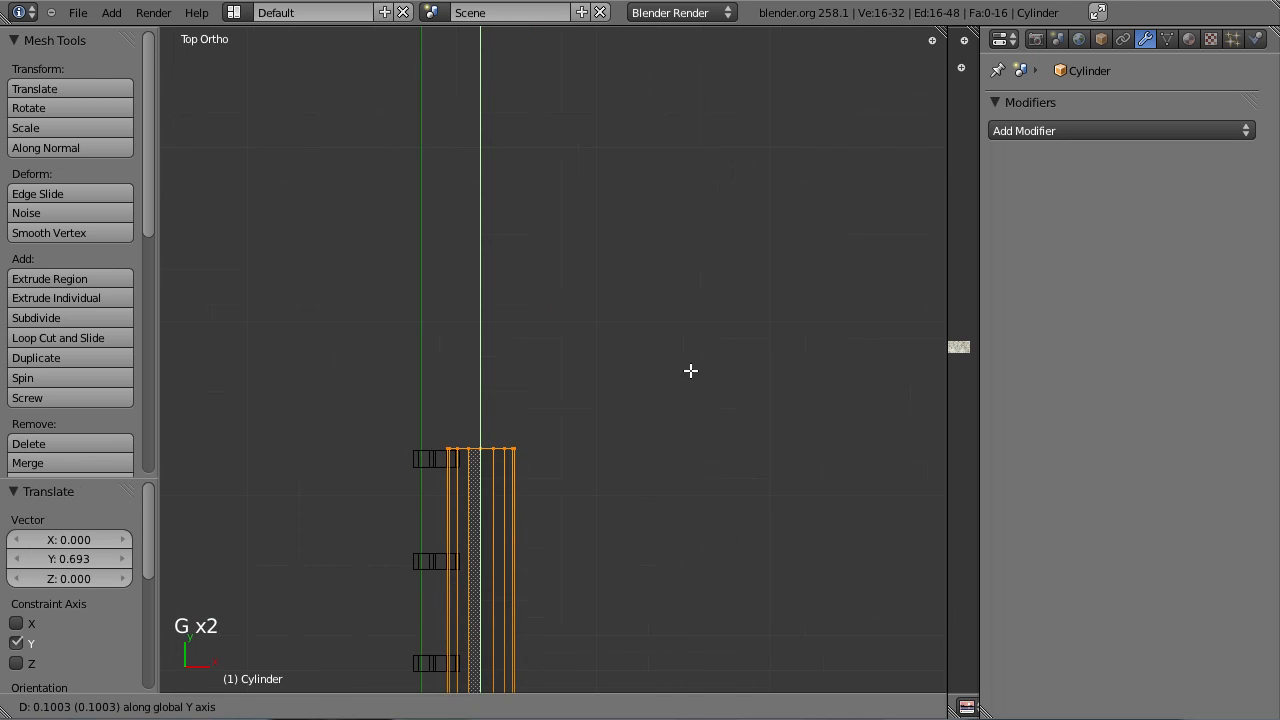
{"action": "left_click", "coordinate": [694, 320]}
{"action": "scroll", "coordinate": [654, 420], "scroll_direction": "down", "scroll_amount": 6}
{"action": "scroll", "coordinate": [634, 511], "scroll_direction": "up", "scroll_amount": 4}
{"action": "key", "text": "g"}
{"action": "key", "text": "y"}
{"action": "left_click", "coordinate": [645, 486]}
{"action": "scroll", "coordinate": [600, 496], "scroll_direction": "up", "scroll_amount": 3}
{"action": "middle_click_drag", "start_coordinate": [583, 476], "coordinate": [699, 351], "text": "shift"}
{"action": "scroll", "coordinate": [590, 281], "scroll_direction": "down", "scroll_amount": 8}
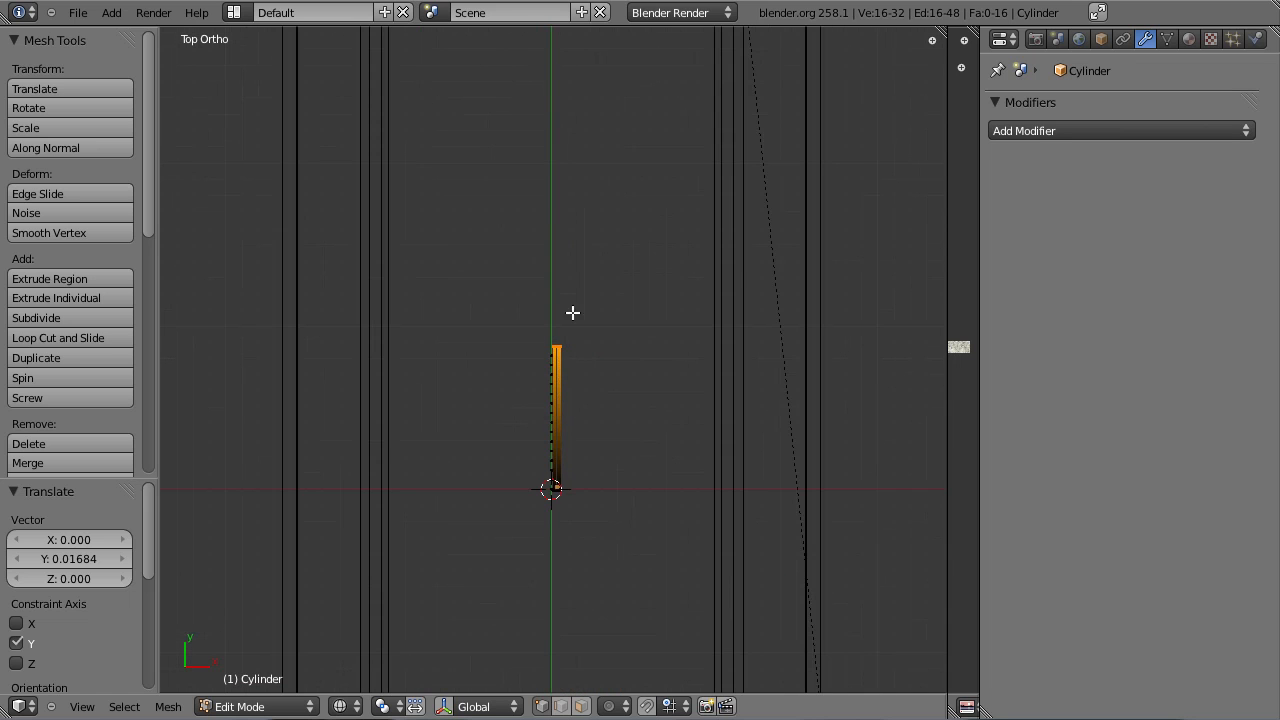
{"action": "scroll", "coordinate": [529, 569], "scroll_direction": "down", "scroll_amount": 6}
{"action": "scroll", "coordinate": [557, 334], "scroll_direction": "up", "scroll_amount": 12}
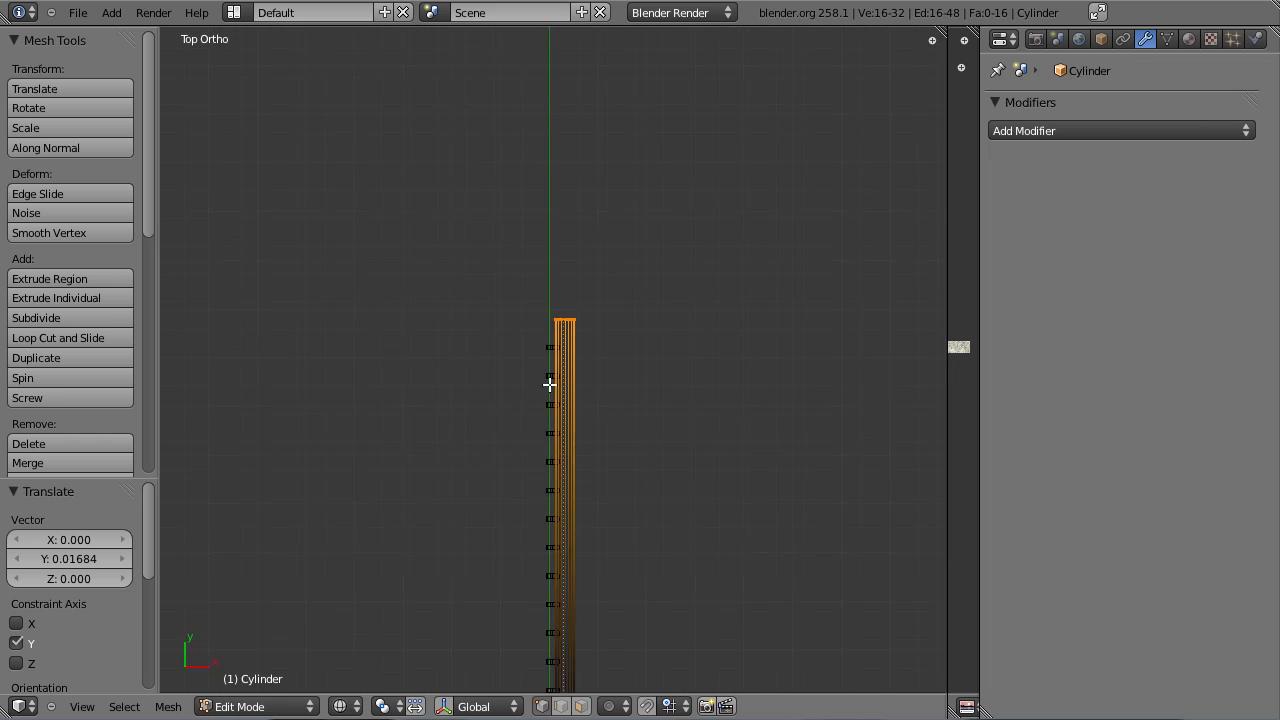
{"action": "scroll", "coordinate": [554, 363], "scroll_direction": "up", "scroll_amount": 4}
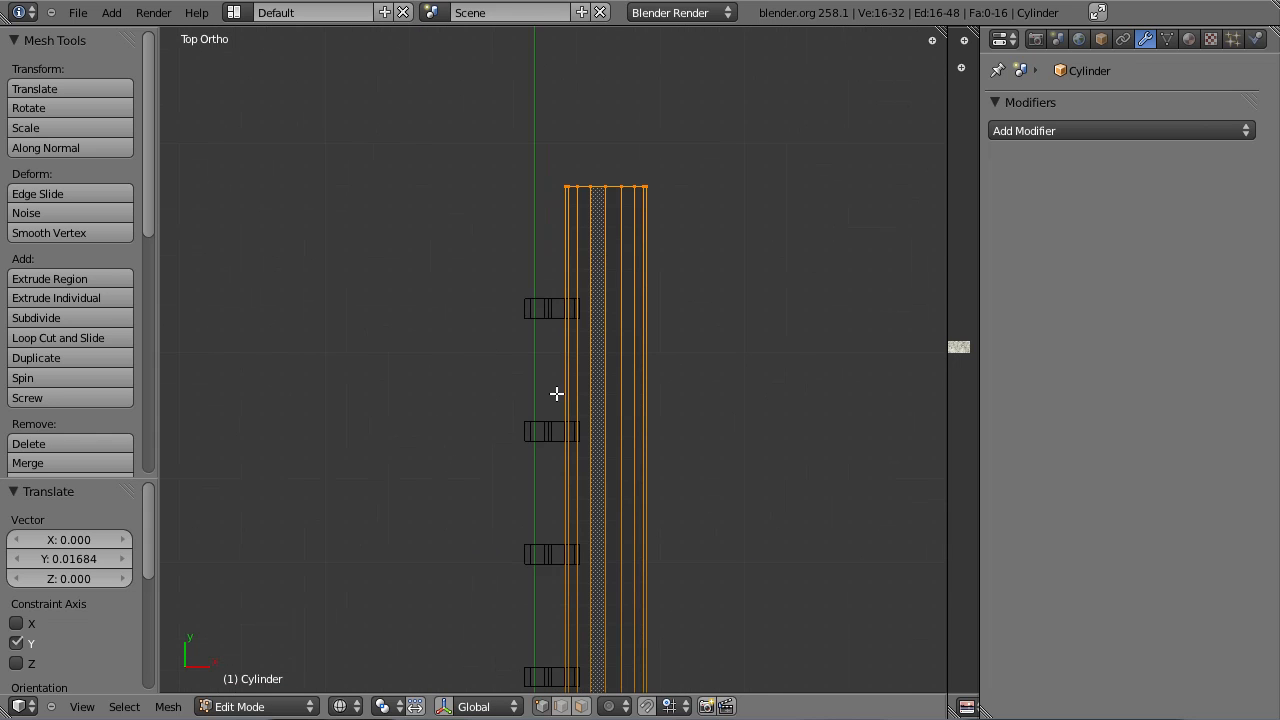
{"action": "scroll", "coordinate": [561, 244], "scroll_direction": "down", "scroll_amount": 3}
{"action": "key", "text": "Tab"}
Step: Duplicate the arrayed post row and remove the Array modifier from the copy
{"action": "scroll", "coordinate": [551, 360], "scroll_direction": "down", "scroll_amount": 4}
{"action": "scroll", "coordinate": [591, 457], "scroll_direction": "up", "scroll_amount": 4}
{"action": "right_click", "coordinate": [567, 607]}
{"action": "middle_click_drag", "start_coordinate": [563, 552], "coordinate": [539, 338], "text": "shift"}
{"action": "scroll", "coordinate": [586, 447], "scroll_direction": "up", "scroll_amount": 6}
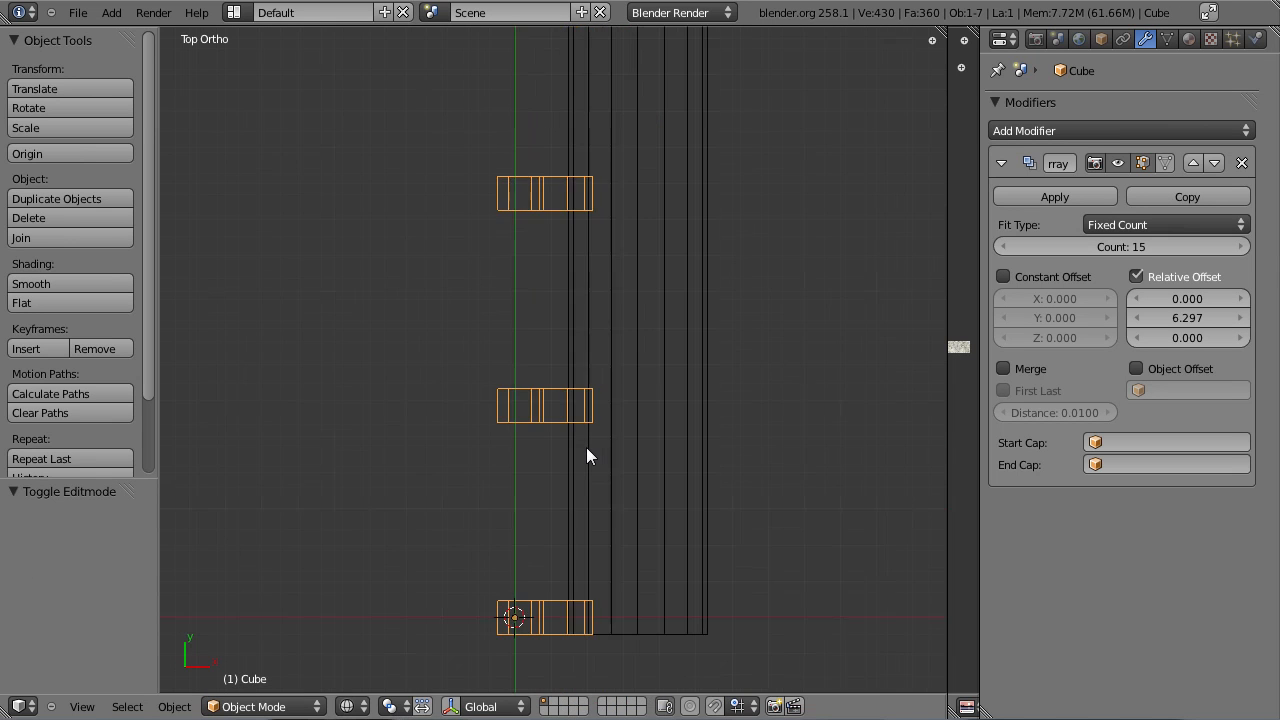
{"action": "key", "text": "shift+d"}
{"action": "left_click", "coordinate": [598, 337]}
{"action": "scroll", "coordinate": [630, 370], "scroll_direction": "down", "scroll_amount": 1}
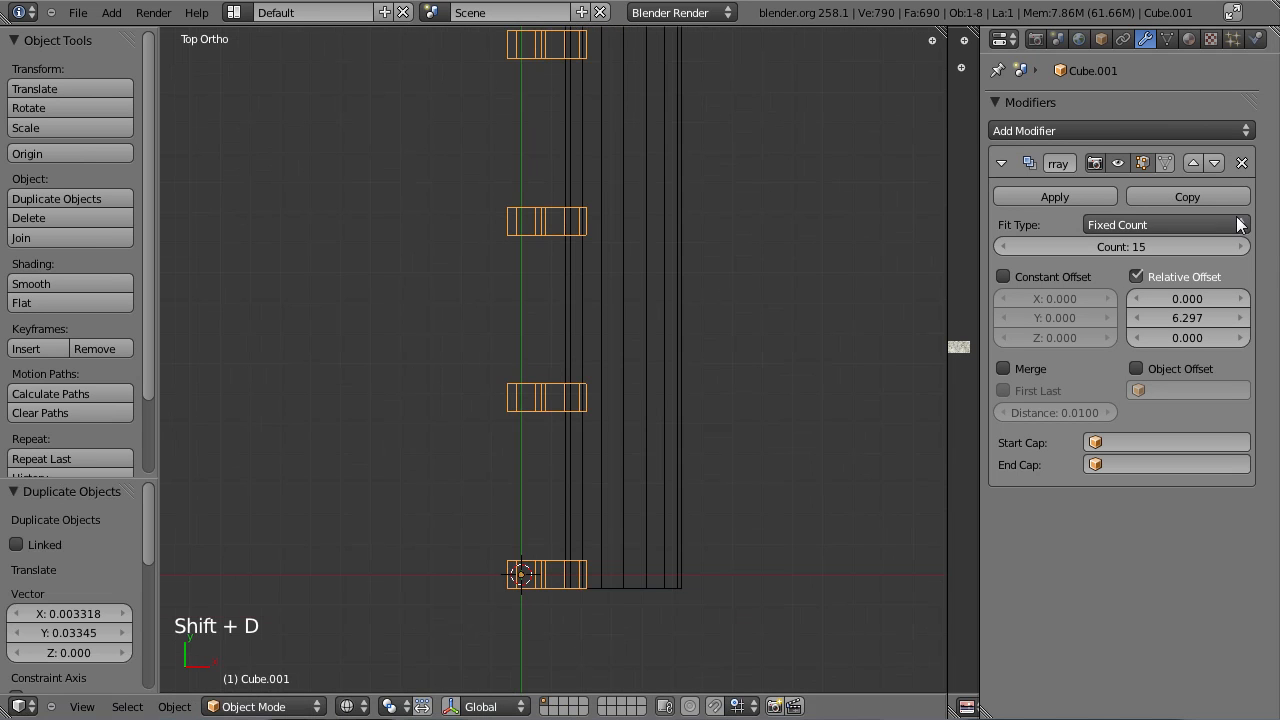
{"action": "left_click", "coordinate": [1243, 163]}
Step: Scale the single post copy up to more than twice the other posts' height and move it about 0.0068 along Y
{"action": "scroll", "coordinate": [606, 461], "scroll_direction": "down", "scroll_amount": 2}
{"action": "middle_click_drag", "start_coordinate": [606, 461], "coordinate": [615, 318], "text": "shift"}
{"action": "scroll", "coordinate": [629, 333], "scroll_direction": "up", "scroll_amount": 2}
{"action": "scroll", "coordinate": [640, 360], "scroll_direction": "down", "scroll_amount": 1}
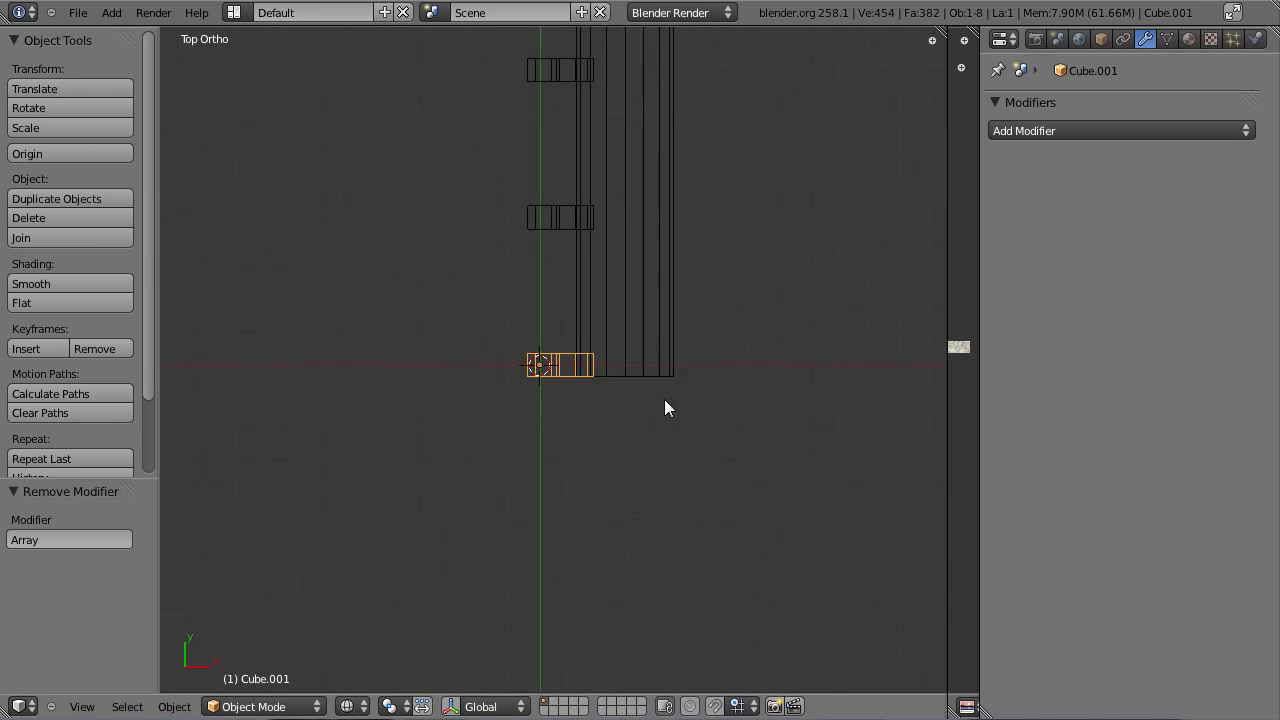
{"action": "key", "text": "s"}
{"action": "left_click", "coordinate": [840, 405]}
{"action": "key", "text": "g"}
{"action": "key", "text": "y"}
{"action": "left_click", "coordinate": [843, 378]}
{"action": "key", "text": "KP_1"}
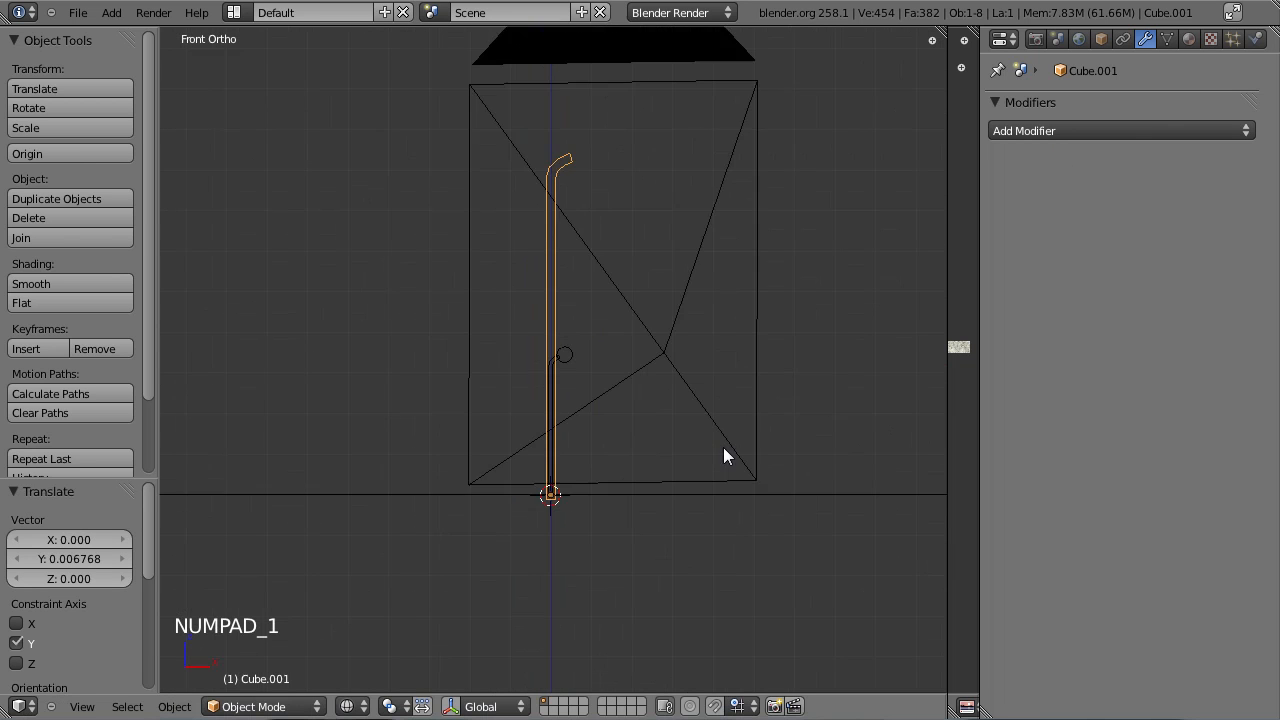
Step: Lower the tall post's bent upper section about 0.477 along Z in Edit Mode to meet the handrail
{"action": "key", "text": "Tab"}
{"action": "key", "text": "a"}
{"action": "key", "text": "a"}
{"action": "key", "text": "a"}
{"action": "key", "text": "a"}
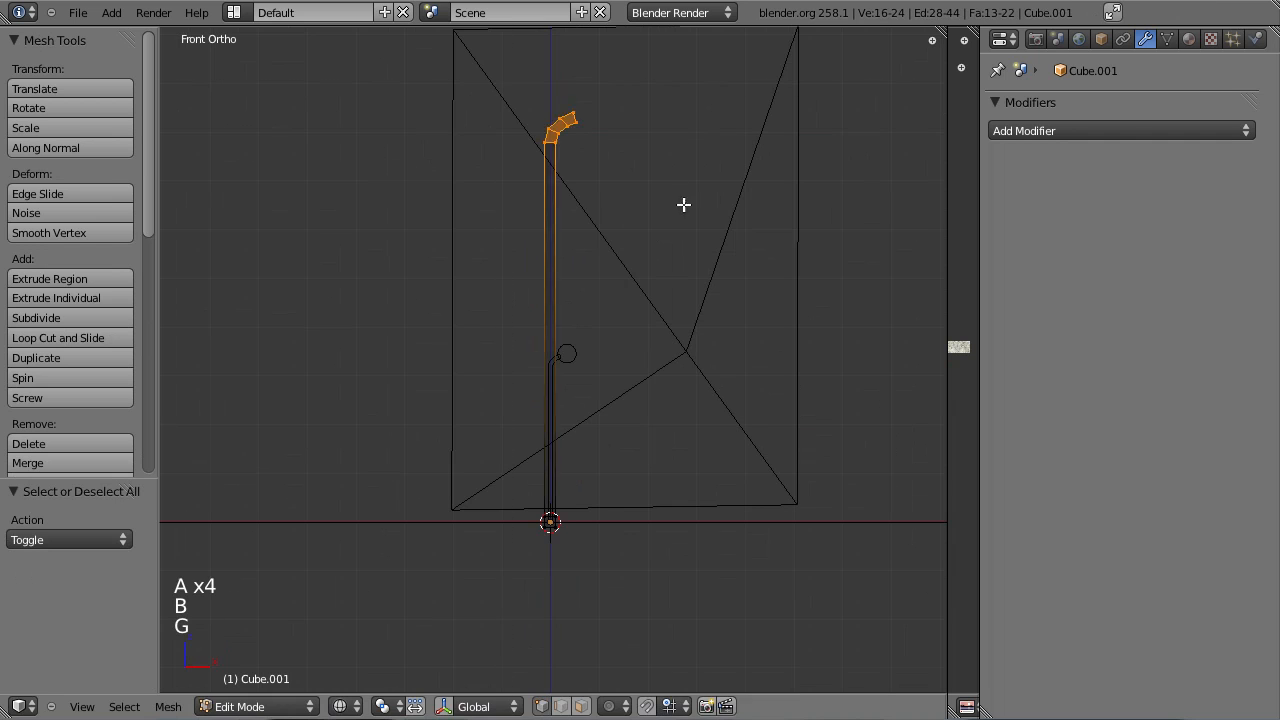
{"action": "key", "text": "g"}
{"action": "key", "text": "z"}
{"action": "left_click", "coordinate": [699, 433]}
{"action": "scroll", "coordinate": [694, 429], "scroll_direction": "up", "scroll_amount": 5}
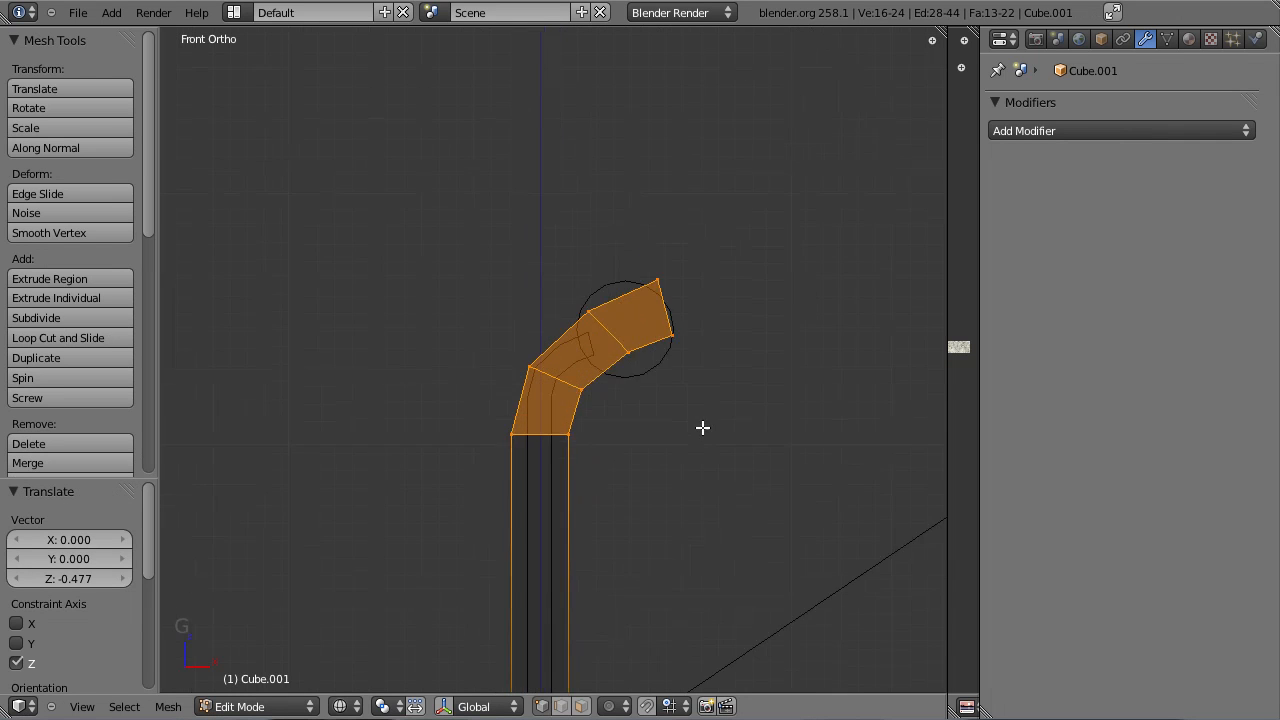
{"action": "key", "text": "g"}
{"action": "key", "text": "g"}
{"action": "left_click", "coordinate": [755, 350]}
Step: Move the tall post's sections above the start of its bend slightly down and outward, away from the handrail
{"action": "key", "text": "a"}
{"action": "key", "text": "a"}
{"action": "key", "text": "a"}
{"action": "key", "text": "b"}
{"action": "left_click_drag", "start_coordinate": [485, 290], "coordinate": [650, 389]}
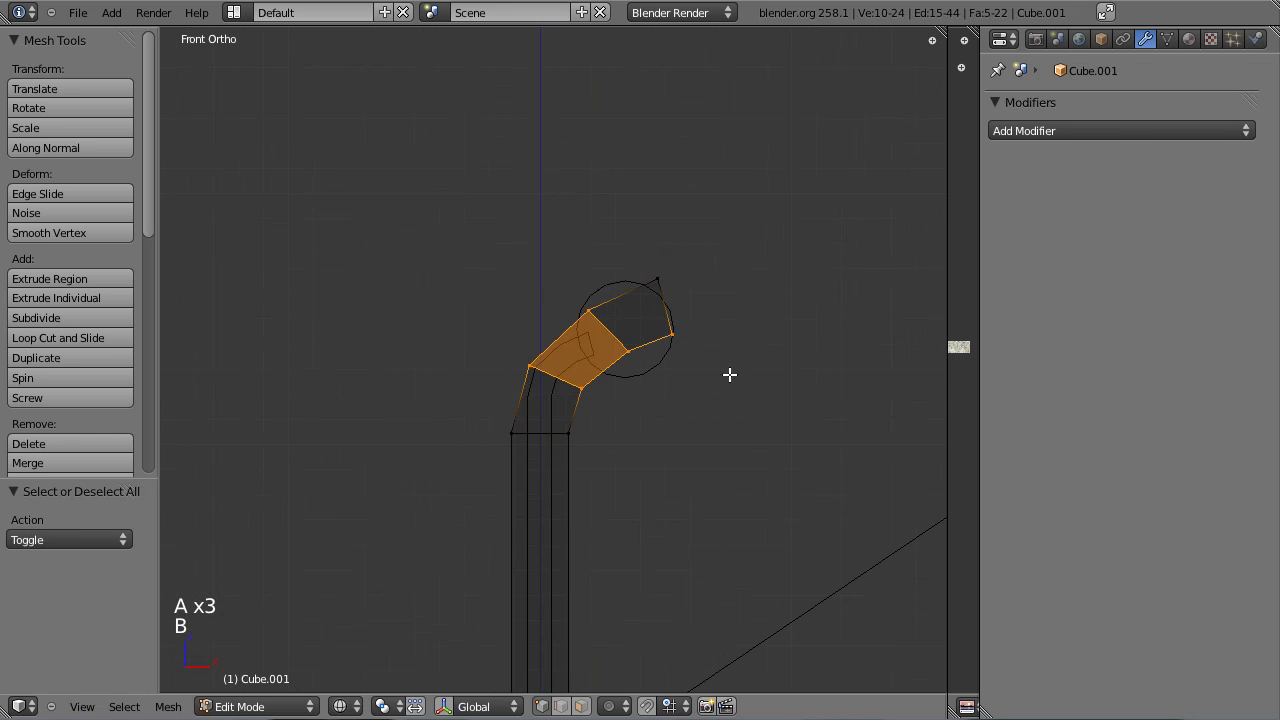
{"action": "key", "text": "g"}
{"action": "left_click", "coordinate": [732, 374]}
{"action": "key", "text": "a"}
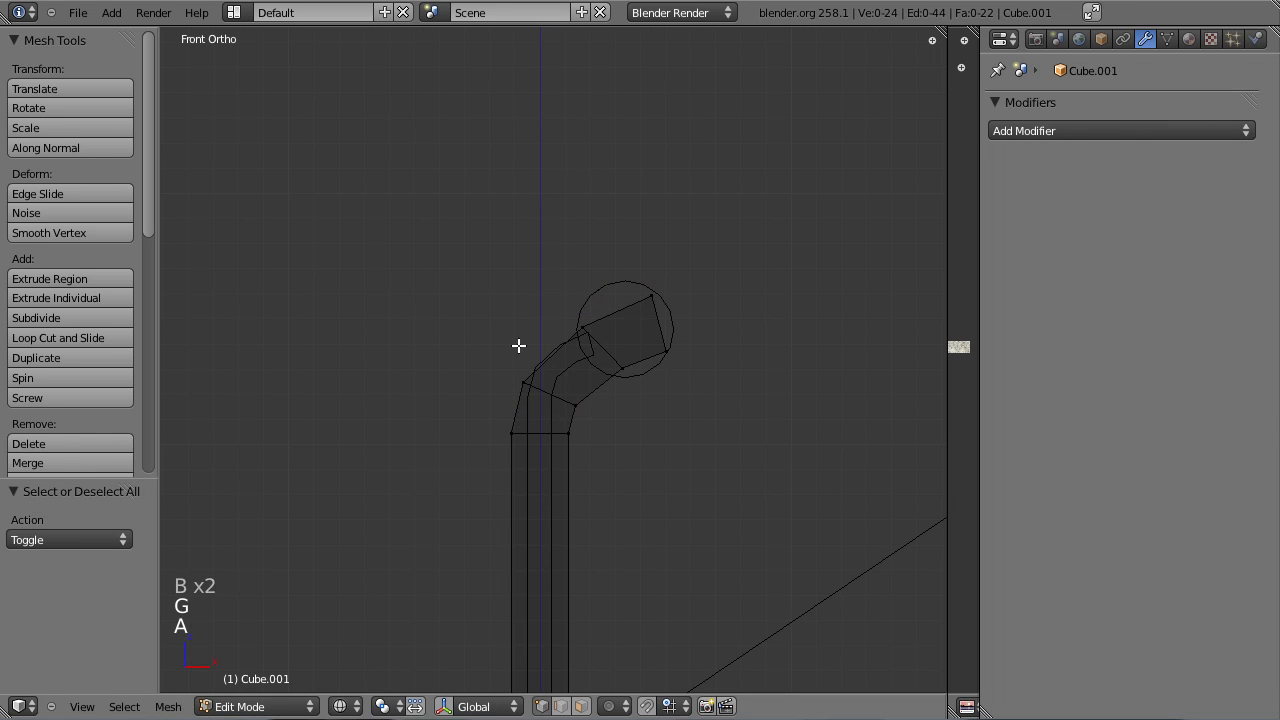
Step: Pull the tall post's end sections back about 0.0139 along X and 0.0056 down to tighten its bend, and return to Object Mode
{"action": "left_click_drag", "start_coordinate": [578, 289], "coordinate": [740, 386]}
{"action": "key", "text": "g"}
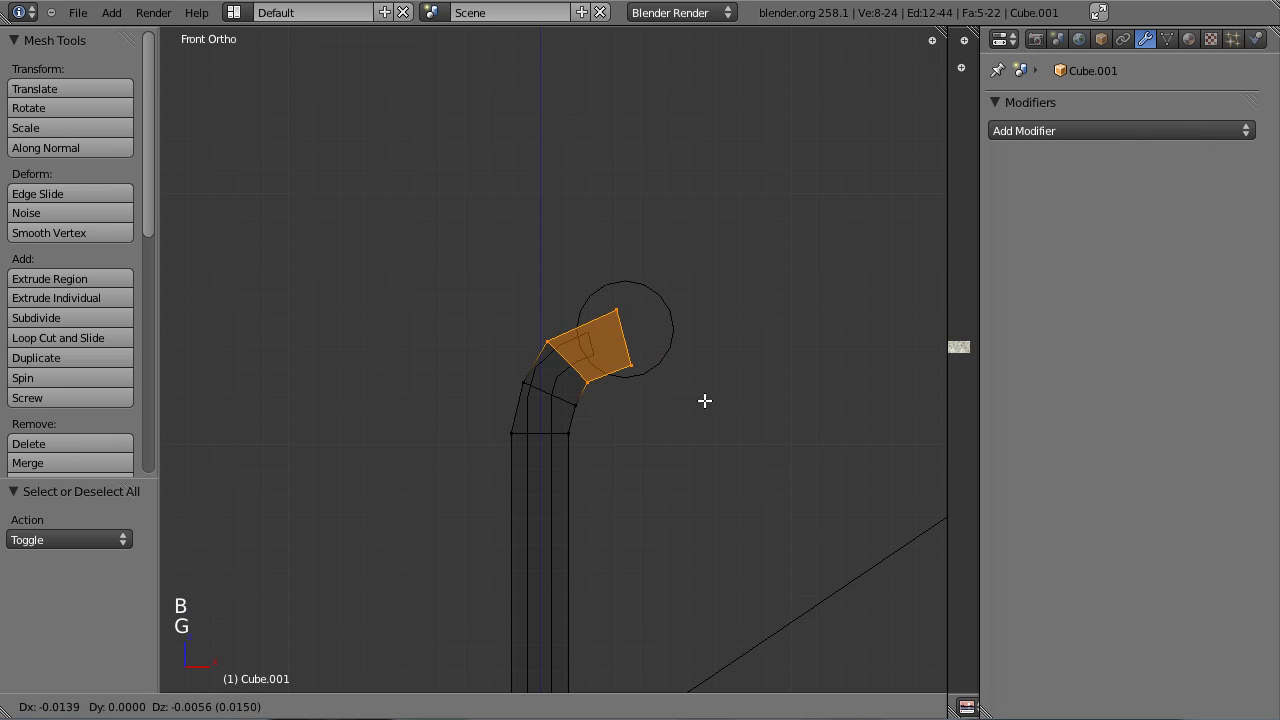
{"action": "left_click", "coordinate": [704, 400]}
{"action": "key", "text": "a"}
{"action": "key", "text": "g"}
{"action": "left_click", "coordinate": [657, 402]}
{"action": "key", "text": "Tab"}
{"action": "key", "text": "z"}
{"action": "mouse_move", "coordinate": [657, 403]}
{"action": "middle_mouse_down"}
{"action": "mouse_move", "coordinate": [496, 438]}
{"action": "mouse_move", "coordinate": [634, 437]}
{"action": "mouse_move", "coordinate": [591, 443]}
{"action": "mouse_move", "coordinate": [583, 349]}
{"action": "middle_mouse_up"}
{"action": "key", "text": "z"}
{"action": "key", "text": "z"}
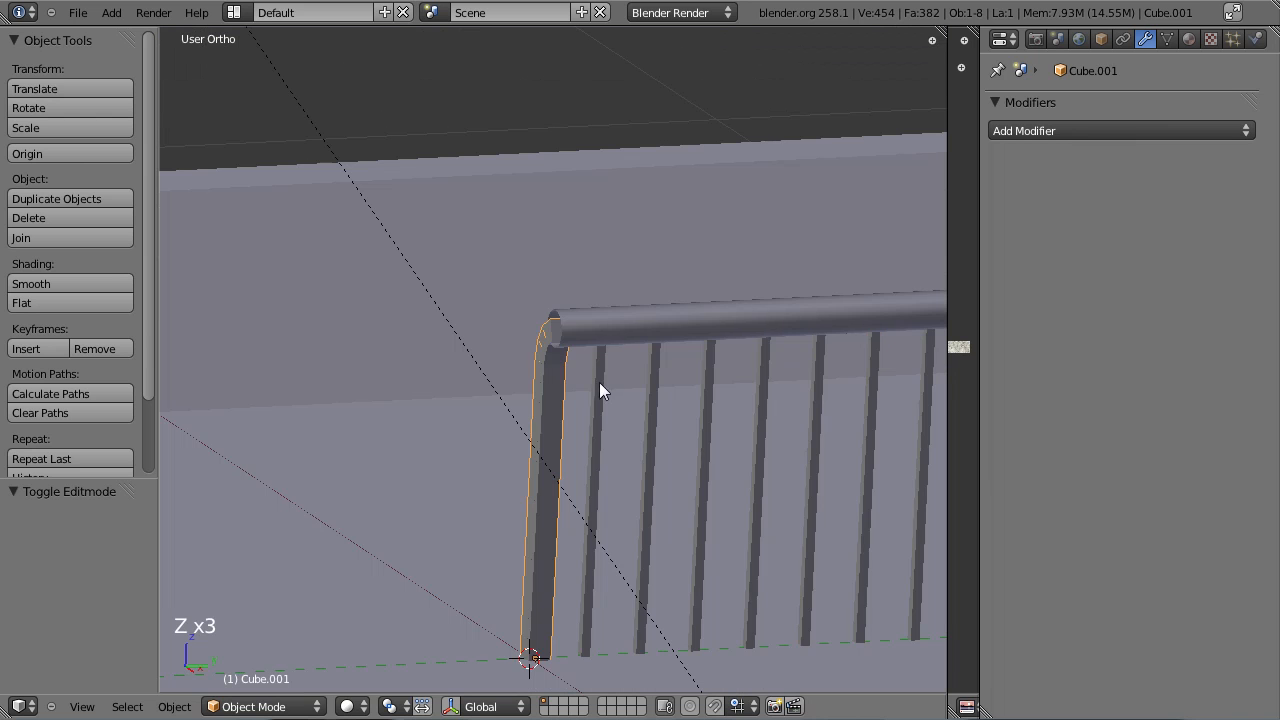
Step: Apply the Array modifier on the row of thin posts
{"action": "right_click", "coordinate": [593, 373]}
{"action": "right_click", "coordinate": [656, 398]}
{"action": "right_click", "coordinate": [657, 390]}
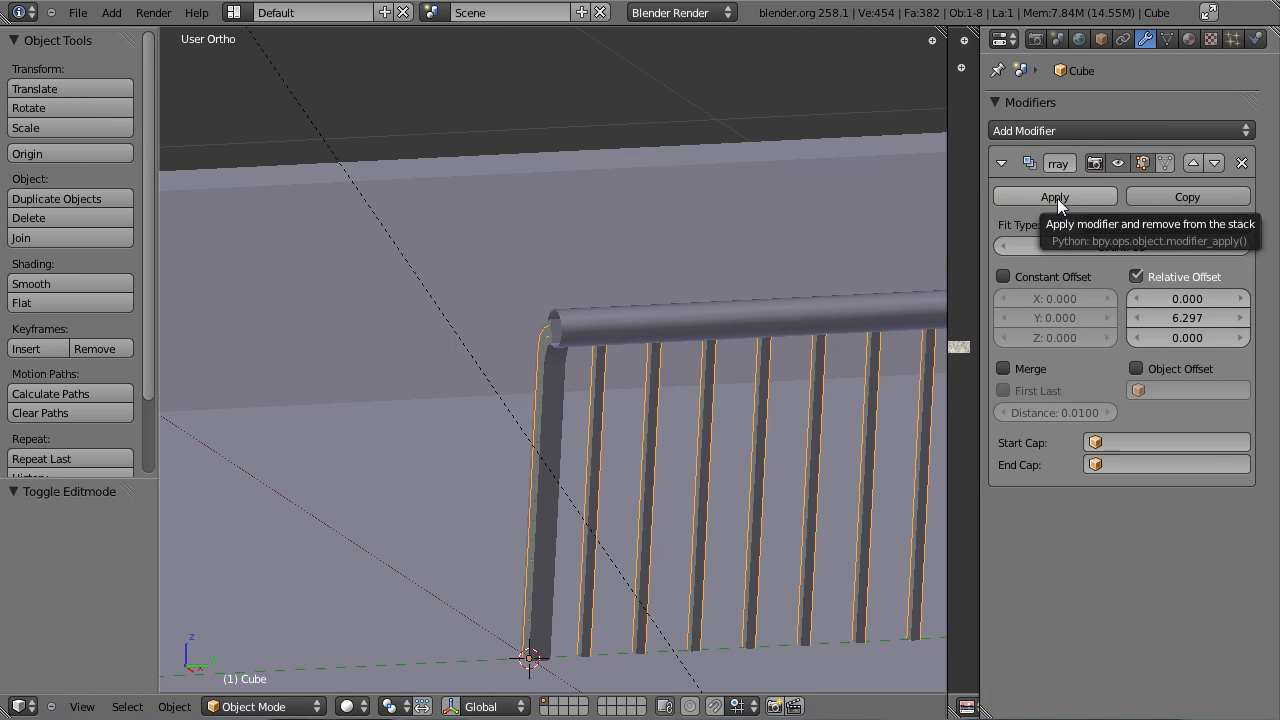
{"action": "left_click", "coordinate": [1056, 198]}
Step: Join the tall post and the thin post row with the handrail into one object
{"action": "scroll", "coordinate": [612, 412], "scroll_direction": "up", "scroll_amount": 3}
{"action": "right_click", "coordinate": [563, 392]}
{"action": "right_click", "coordinate": [639, 386], "text": "shift"}
{"action": "right_click", "coordinate": [651, 326], "text": "shift"}
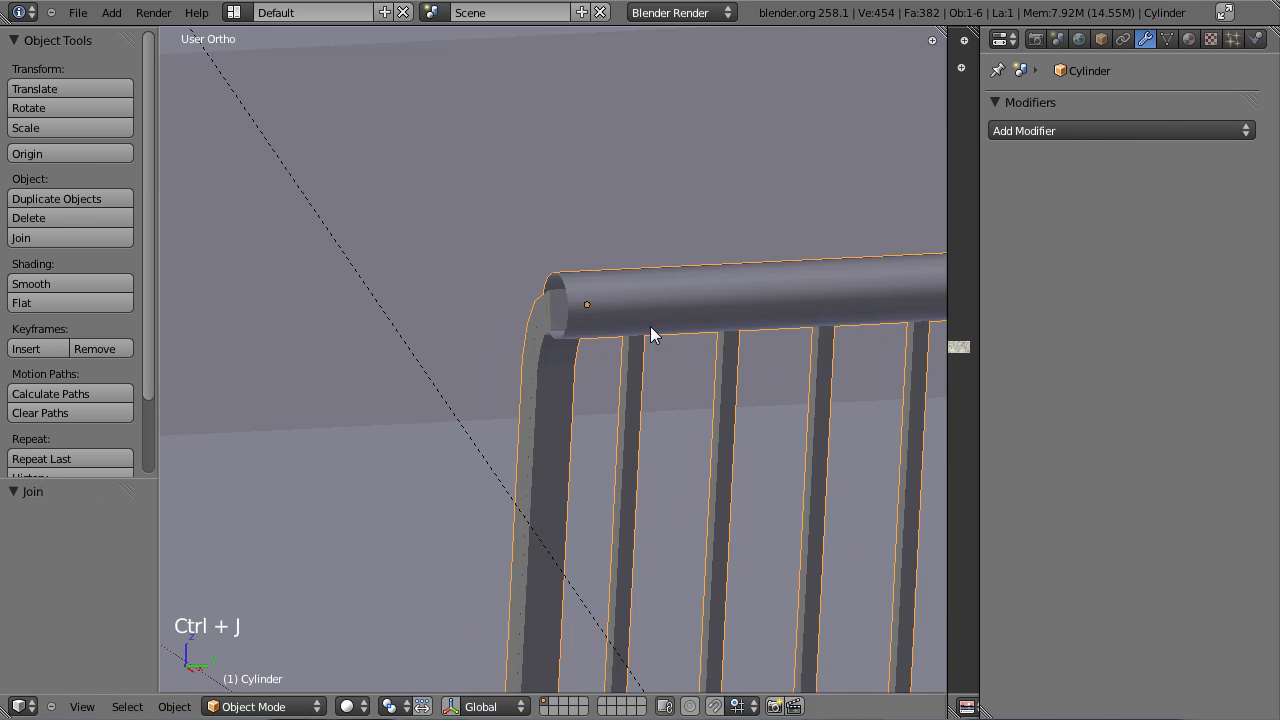
{"action": "key", "text": "ctrl+j"}
Step: Select all linked vertices of the thin post overlapping the tall end post and delete them
{"action": "scroll", "coordinate": [537, 363], "scroll_direction": "up", "scroll_amount": 3}
{"action": "key", "text": "Tab"}
{"action": "key", "text": "z"}
{"action": "right_click", "coordinate": [547, 373]}
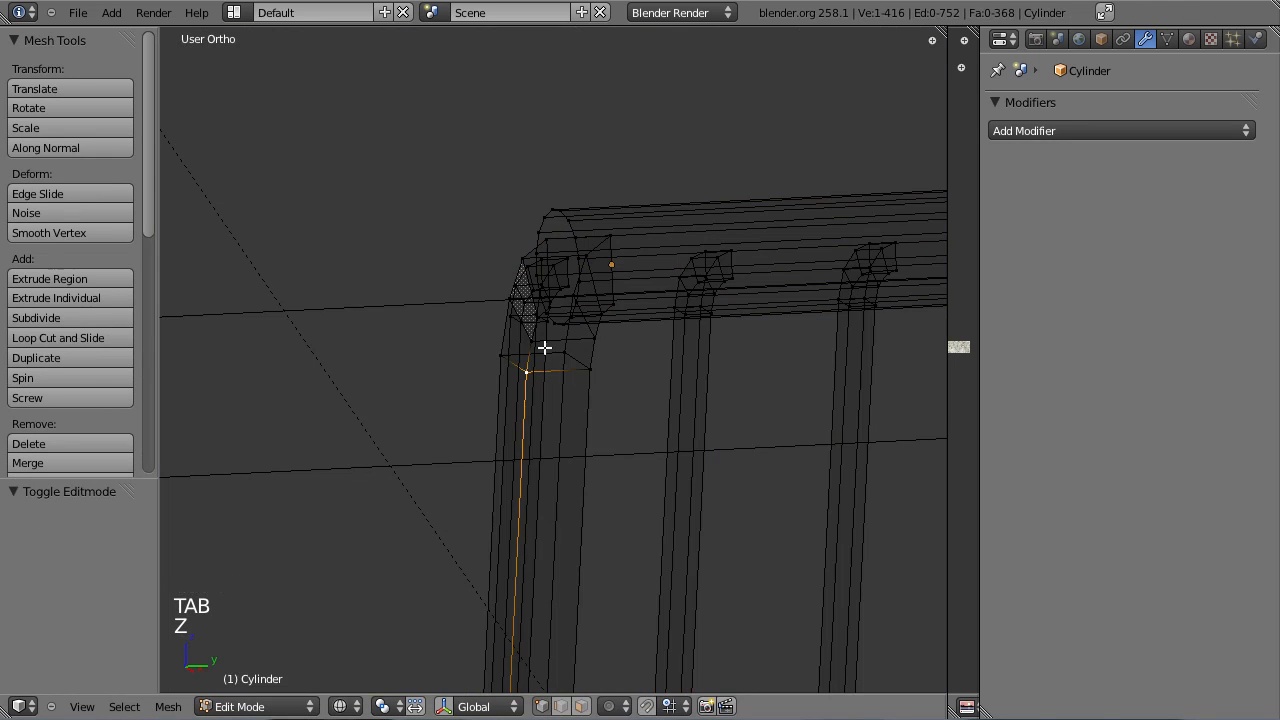
{"action": "key", "text": "ctrl+l"}
{"action": "scroll", "coordinate": [543, 366], "scroll_direction": "down", "scroll_amount": 3}
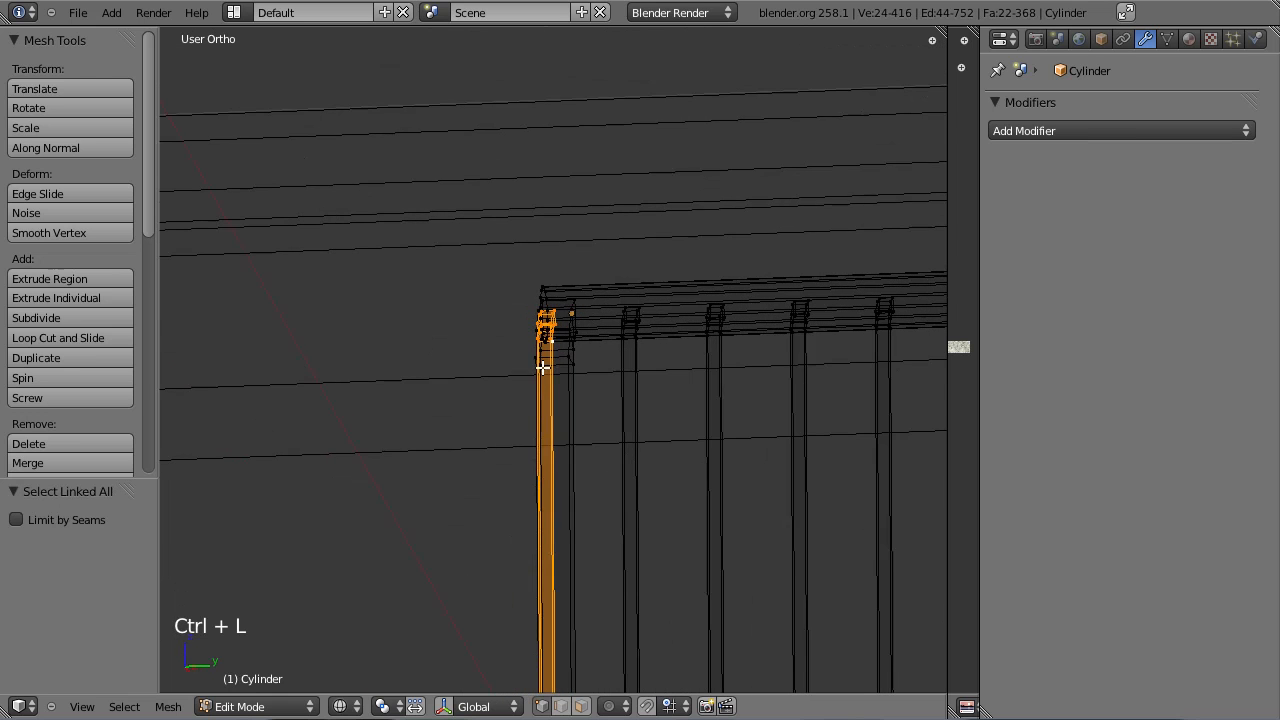
{"action": "key", "text": "x"}
{"action": "left_click", "coordinate": [557, 368]}
{"action": "key", "text": "Tab"}
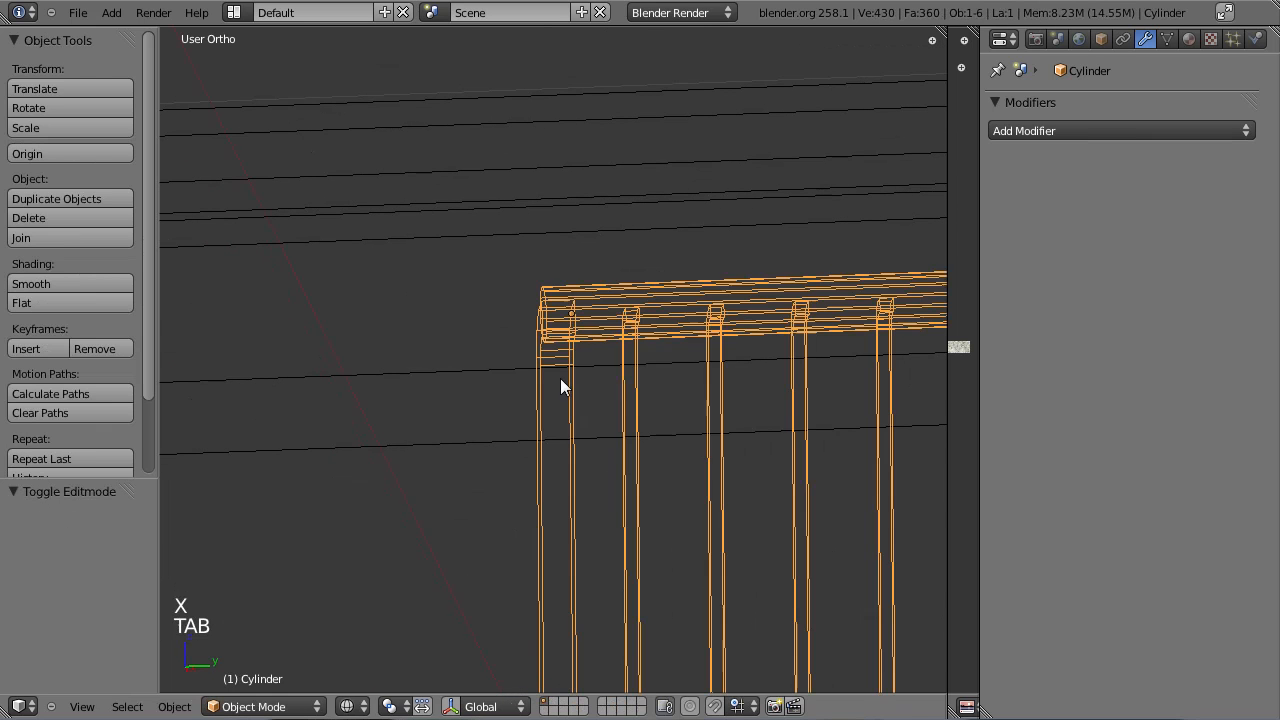
Step: Apply smooth shading to the joined railing in solid display
{"action": "key", "text": "z"}
{"action": "scroll", "coordinate": [573, 408], "scroll_direction": "up", "scroll_amount": 2}
{"action": "middle_click_drag", "start_coordinate": [591, 388], "coordinate": [573, 410]}
{"action": "scroll", "coordinate": [573, 410], "scroll_direction": "down", "scroll_amount": 2}
{"action": "middle_click_drag", "start_coordinate": [714, 454], "coordinate": [463, 345], "text": "shift"}
{"action": "left_click", "coordinate": [113, 284]}
{"action": "scroll", "coordinate": [569, 306], "scroll_direction": "up", "scroll_amount": 2}
Step: Add an Edge Split modifier to the railing with a split angle of 88°
{"action": "left_click", "coordinate": [1080, 128]}
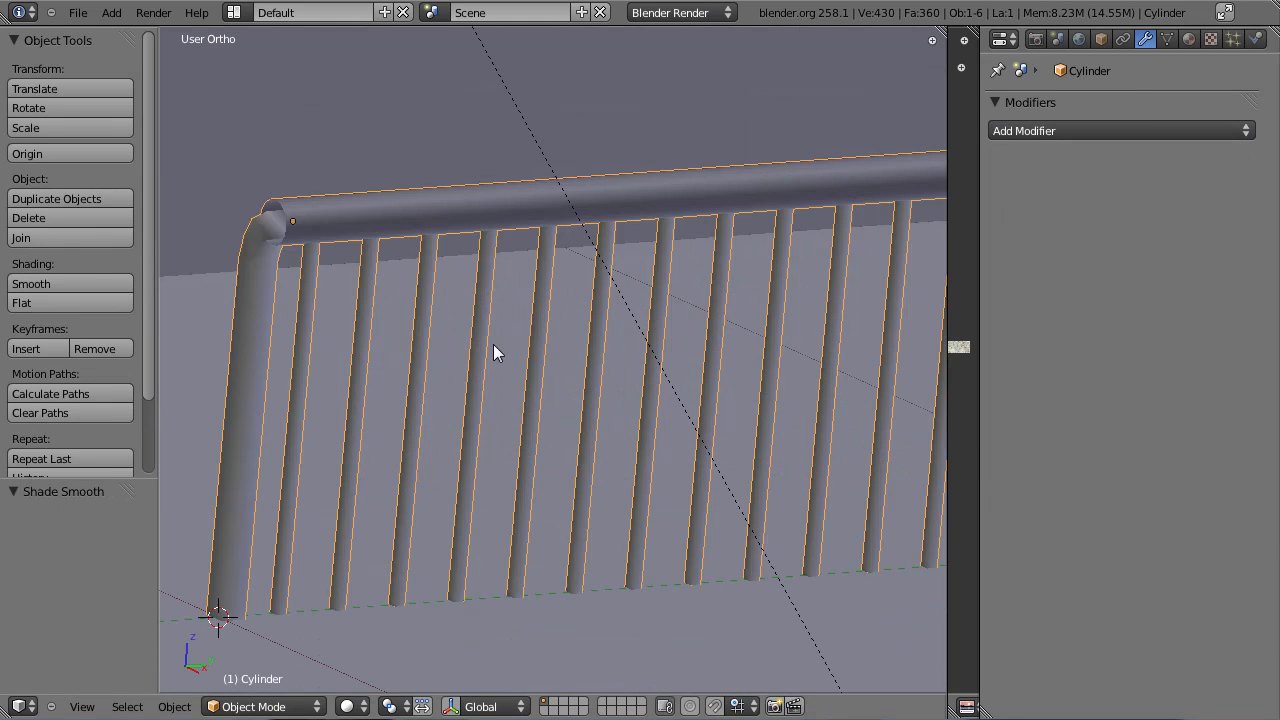
{"action": "middle_click_drag", "start_coordinate": [493, 344], "coordinate": [543, 352]}
{"action": "scroll", "coordinate": [543, 352], "scroll_direction": "up", "scroll_amount": 3}
{"action": "middle_click_drag", "start_coordinate": [591, 420], "coordinate": [484, 442]}
{"action": "scroll", "coordinate": [484, 442], "scroll_direction": "down", "scroll_amount": 3}
{"action": "middle_click_drag", "start_coordinate": [474, 373], "coordinate": [711, 417]}
{"action": "left_click", "coordinate": [1096, 128]}
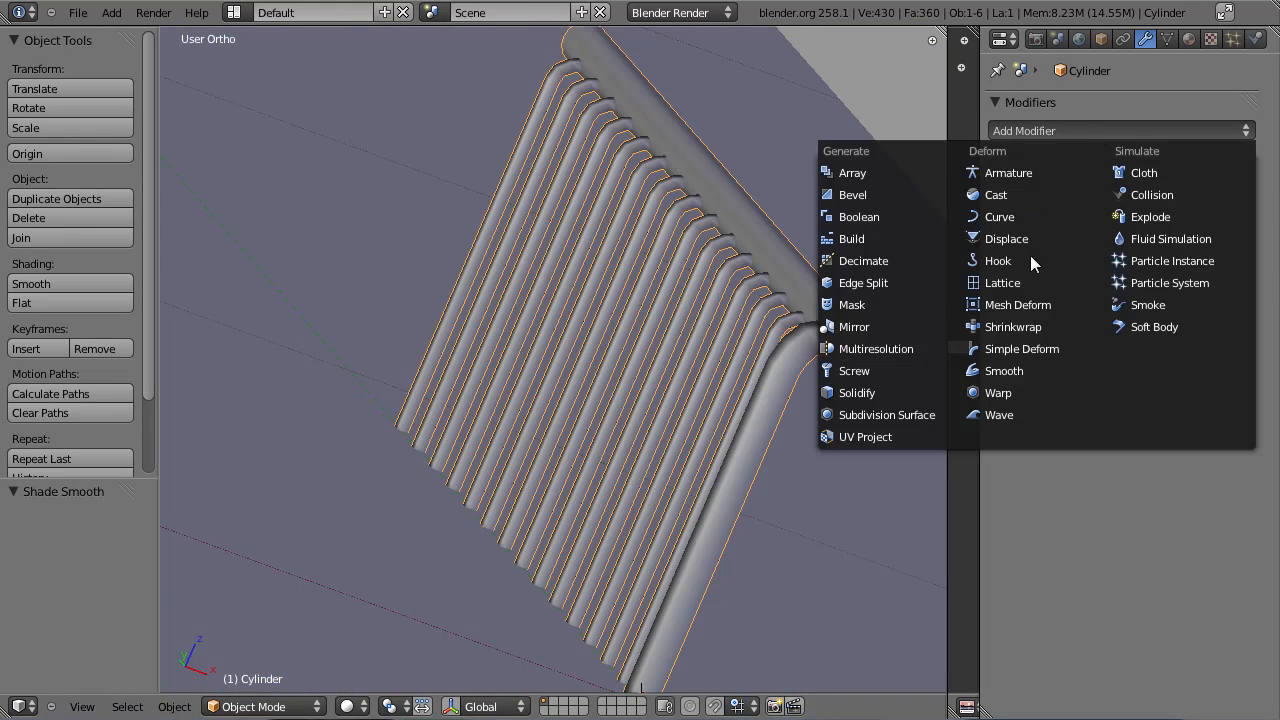
{"action": "left_click", "coordinate": [881, 284]}
{"action": "scroll", "coordinate": [799, 324], "scroll_direction": "up", "scroll_amount": 3}
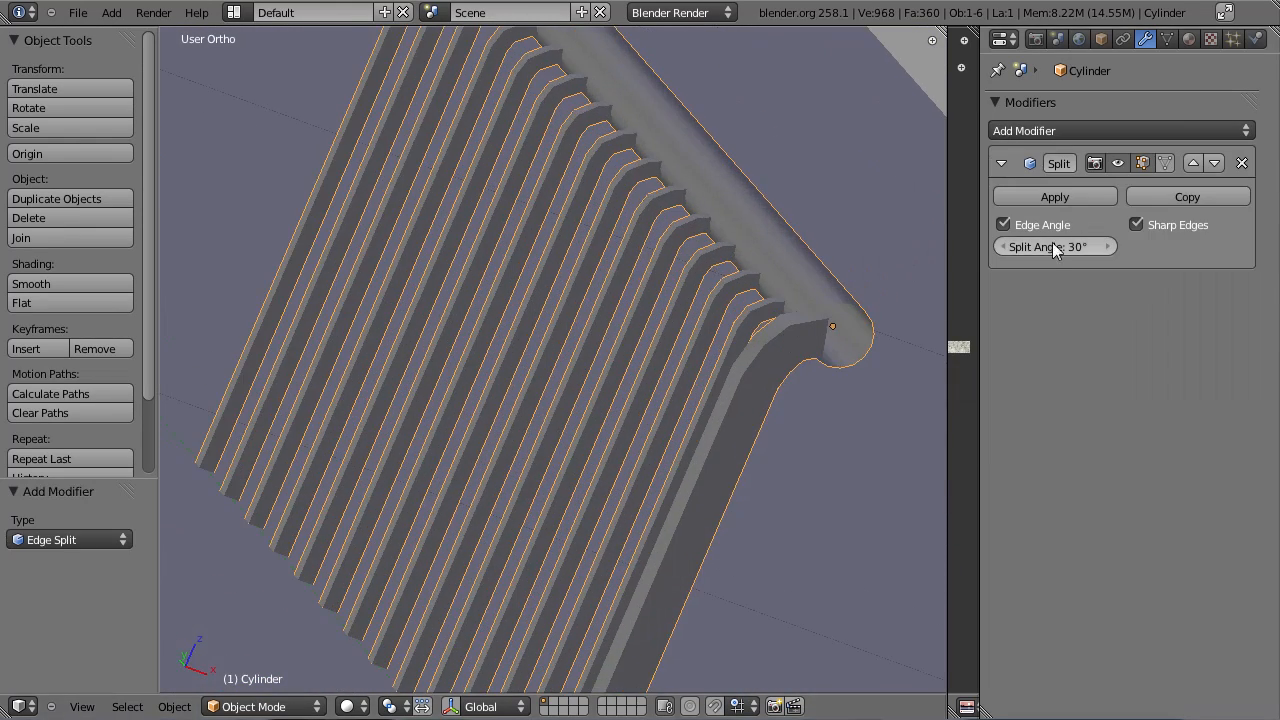
{"action": "middle_click_drag", "start_coordinate": [760, 320], "coordinate": [438, 419]}
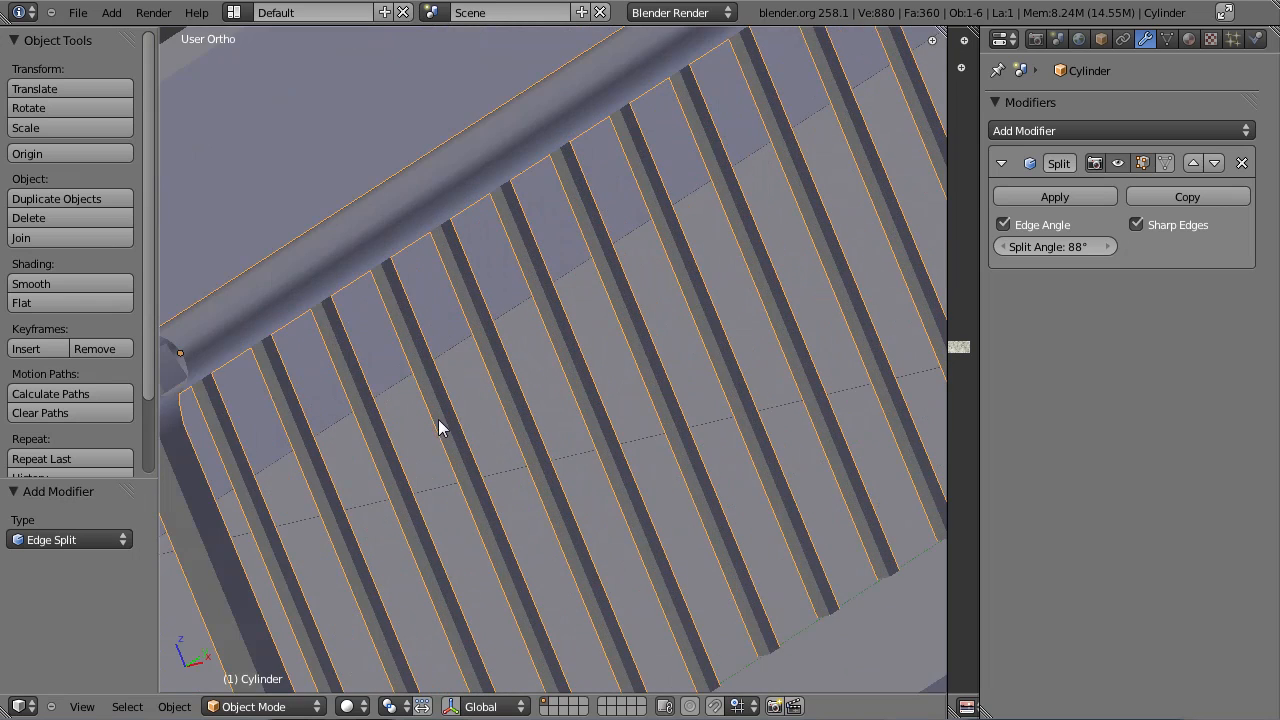
Step: Add an Array modifier to the railing with a relative offset of 0 in X and 1 in Y
{"action": "scroll", "coordinate": [441, 420], "scroll_direction": "down", "scroll_amount": 6}
{"action": "middle_click_drag", "start_coordinate": [646, 386], "coordinate": [861, 206]}
{"action": "left_click", "coordinate": [1053, 131]}
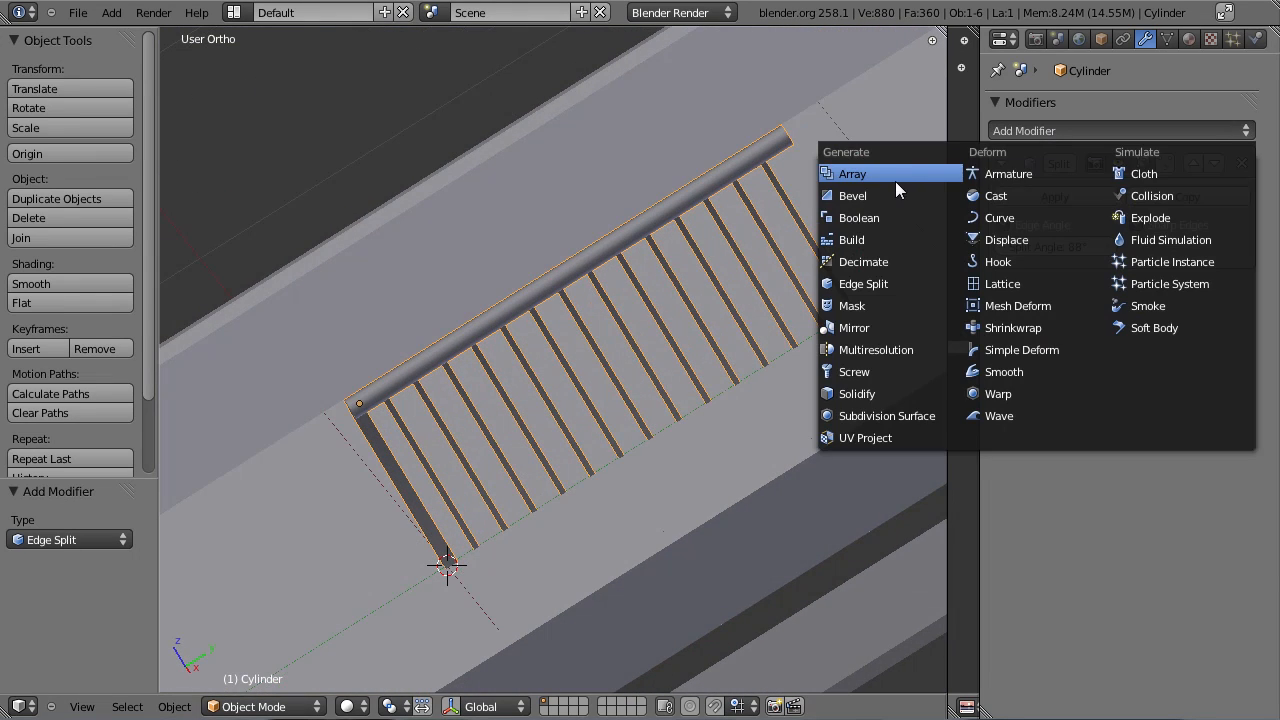
{"action": "left_click", "coordinate": [885, 178]}
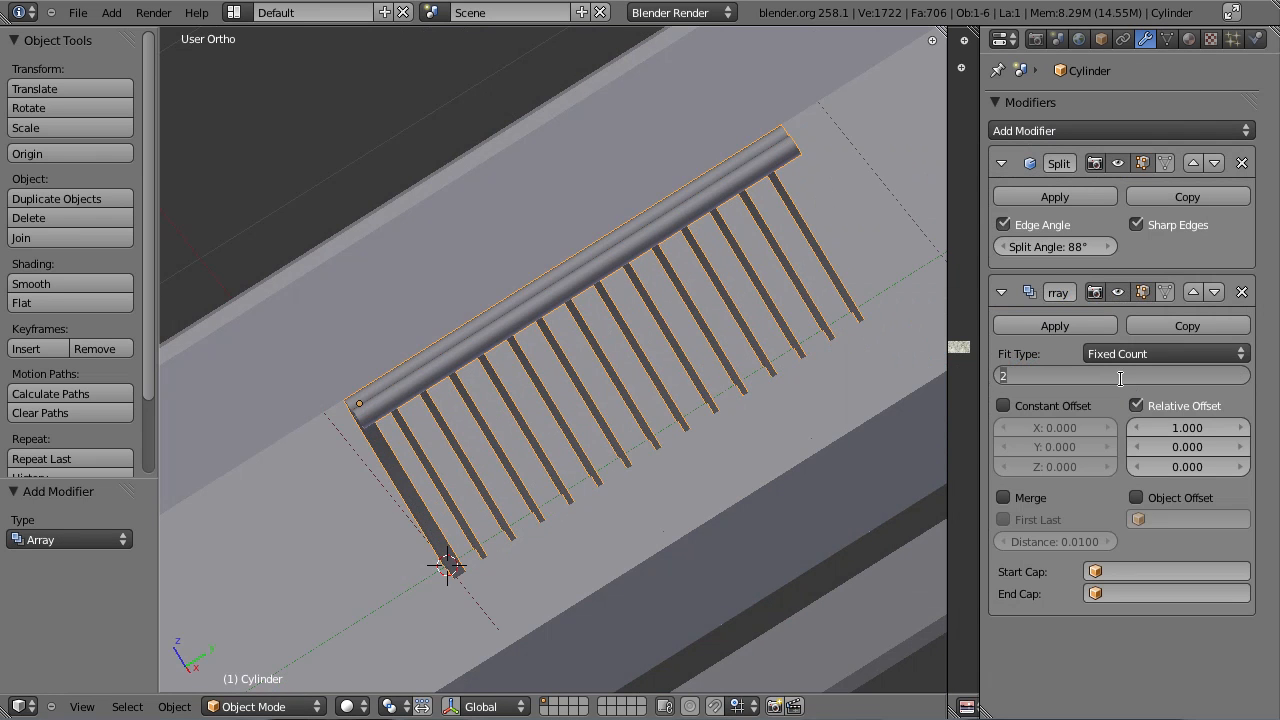
{"action": "left_click", "coordinate": [1184, 448]}
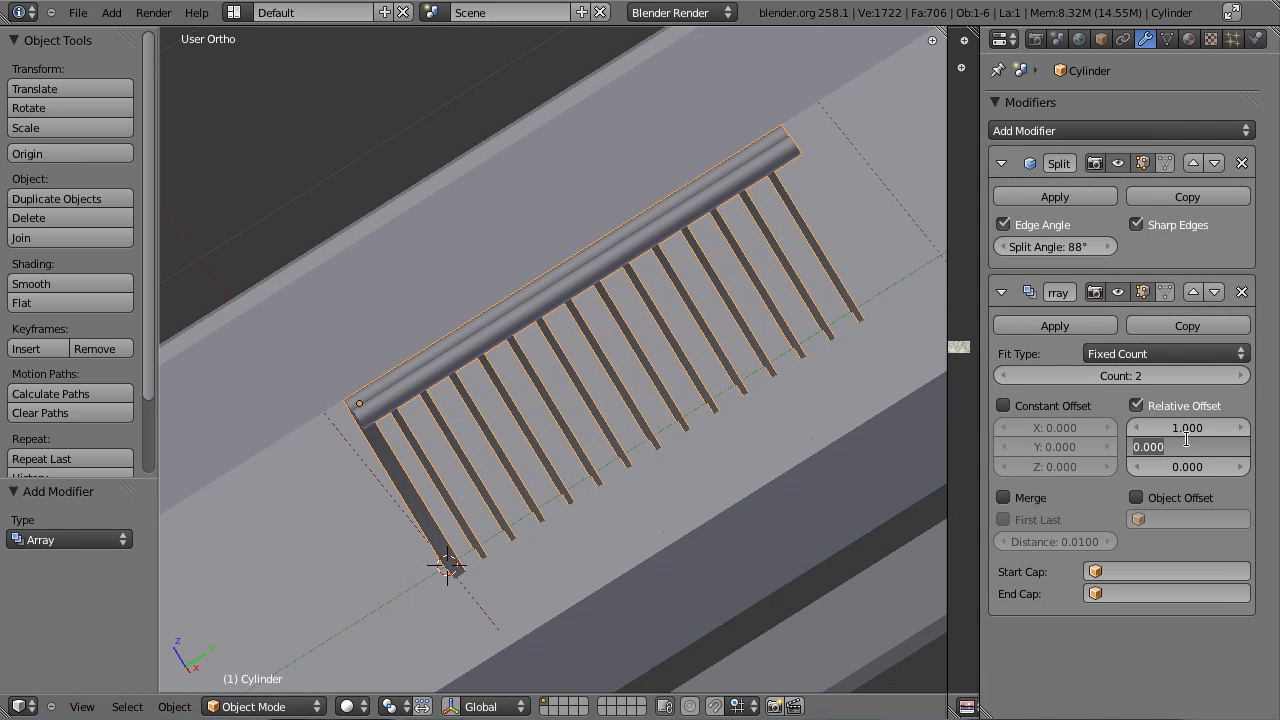
{"action": "type", "text": "1"}
{"action": "key", "text": "Return"}
{"action": "left_click", "coordinate": [1186, 430]}
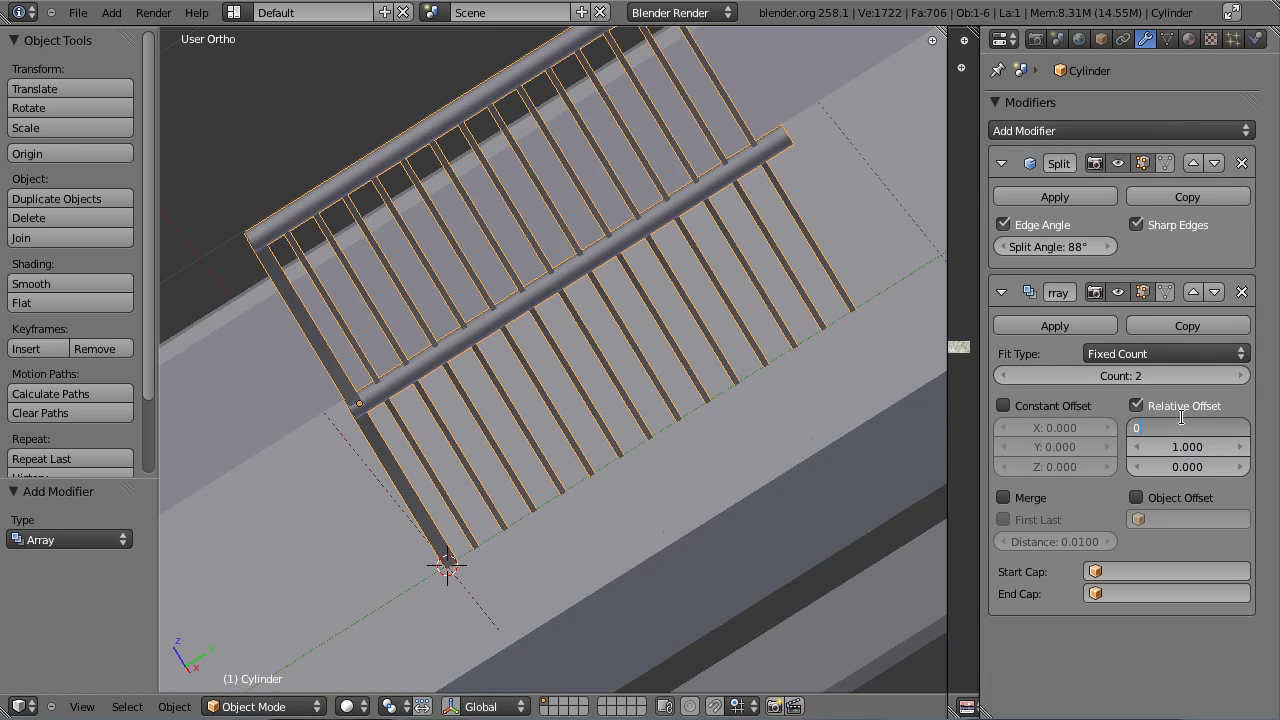
{"action": "type", "text": "0"}
{"action": "key", "text": "Return"}
Step: Apply the railing's rotation and raise its array count to 4
{"action": "scroll", "coordinate": [743, 266], "scroll_direction": "down", "scroll_amount": 3}
{"action": "middle_click_drag", "start_coordinate": [743, 266], "coordinate": [481, 250]}
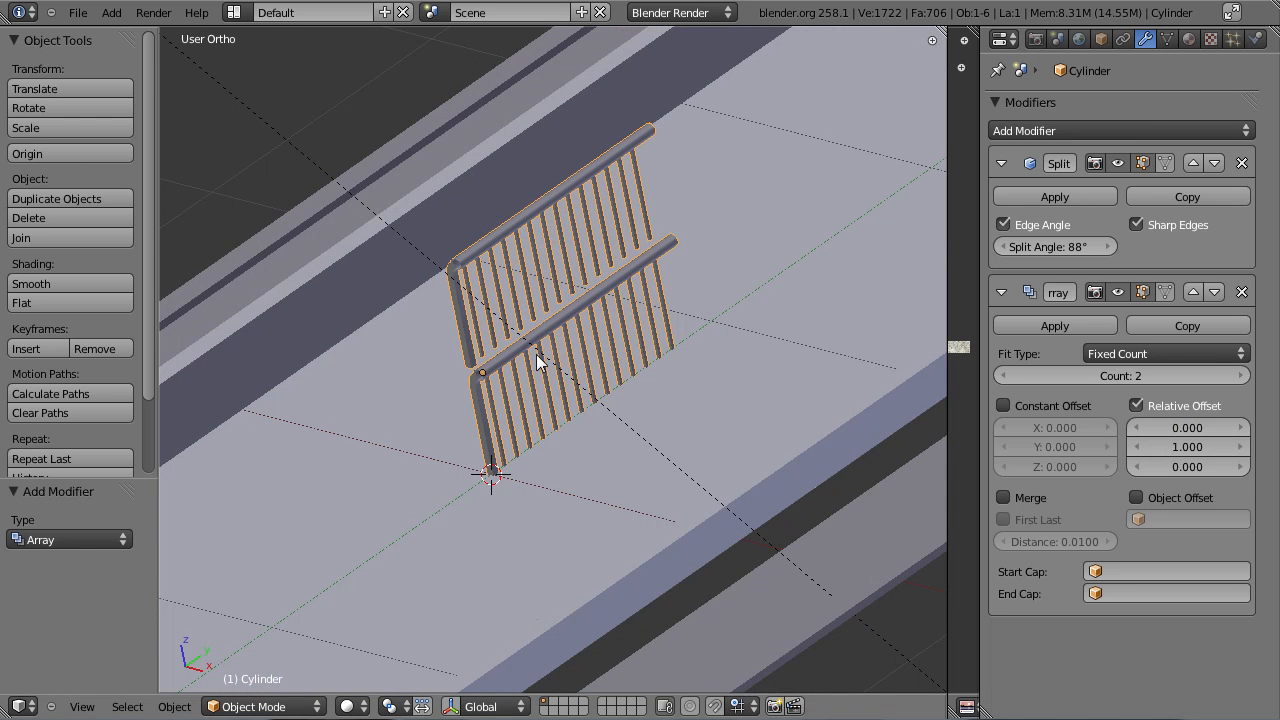
{"action": "key", "text": "ctrl+a"}
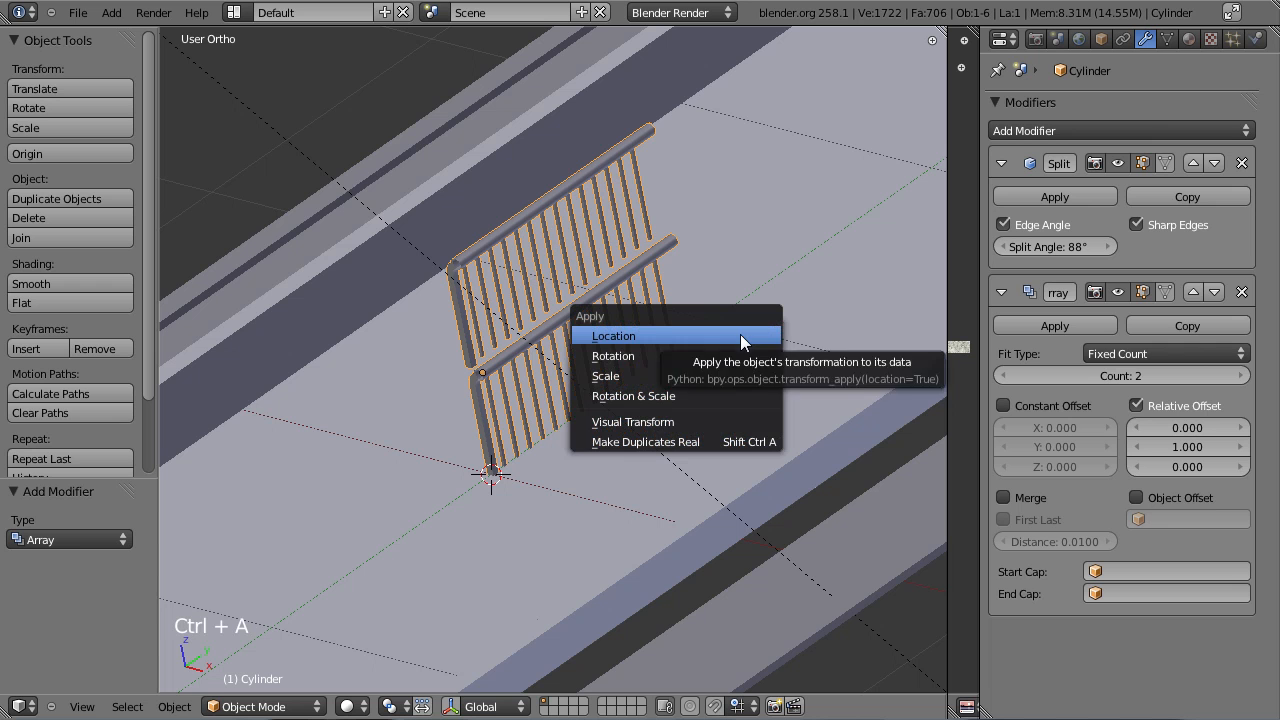
{"action": "left_click", "coordinate": [736, 355]}
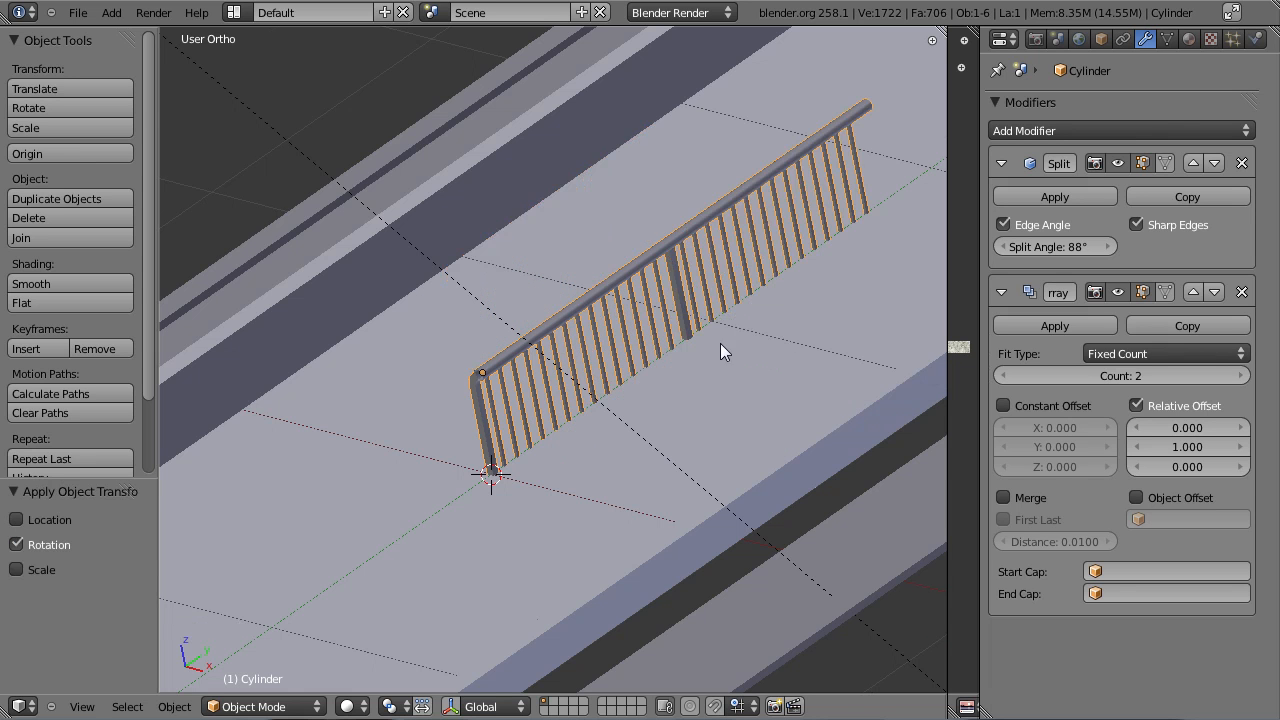
{"action": "middle_click_drag", "start_coordinate": [726, 363], "coordinate": [791, 334]}
{"action": "left_click", "coordinate": [1240, 375]}
{"action": "left_click", "coordinate": [1240, 375]}
Step: Move the railing in top view about -1.519 X and -14.873 Y, then nudge it -0.103 X and -0.09937 Y to the road's near outer corner
{"action": "scroll", "coordinate": [577, 417], "scroll_direction": "down", "scroll_amount": 6}
{"action": "key", "text": "KP_7"}
{"action": "scroll", "coordinate": [594, 428], "scroll_direction": "down", "scroll_amount": 4}
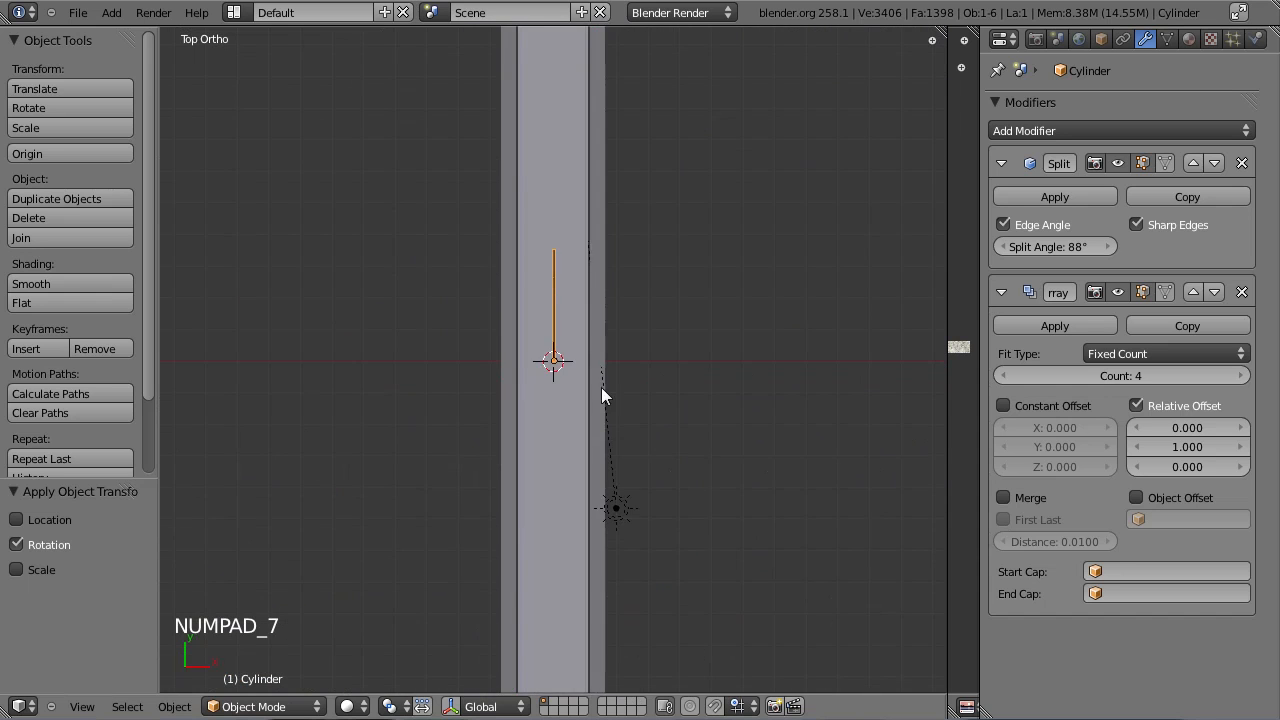
{"action": "key", "text": "g"}
{"action": "left_click", "coordinate": [597, 623]}
{"action": "scroll", "coordinate": [628, 432], "scroll_direction": "up", "scroll_amount": 6}
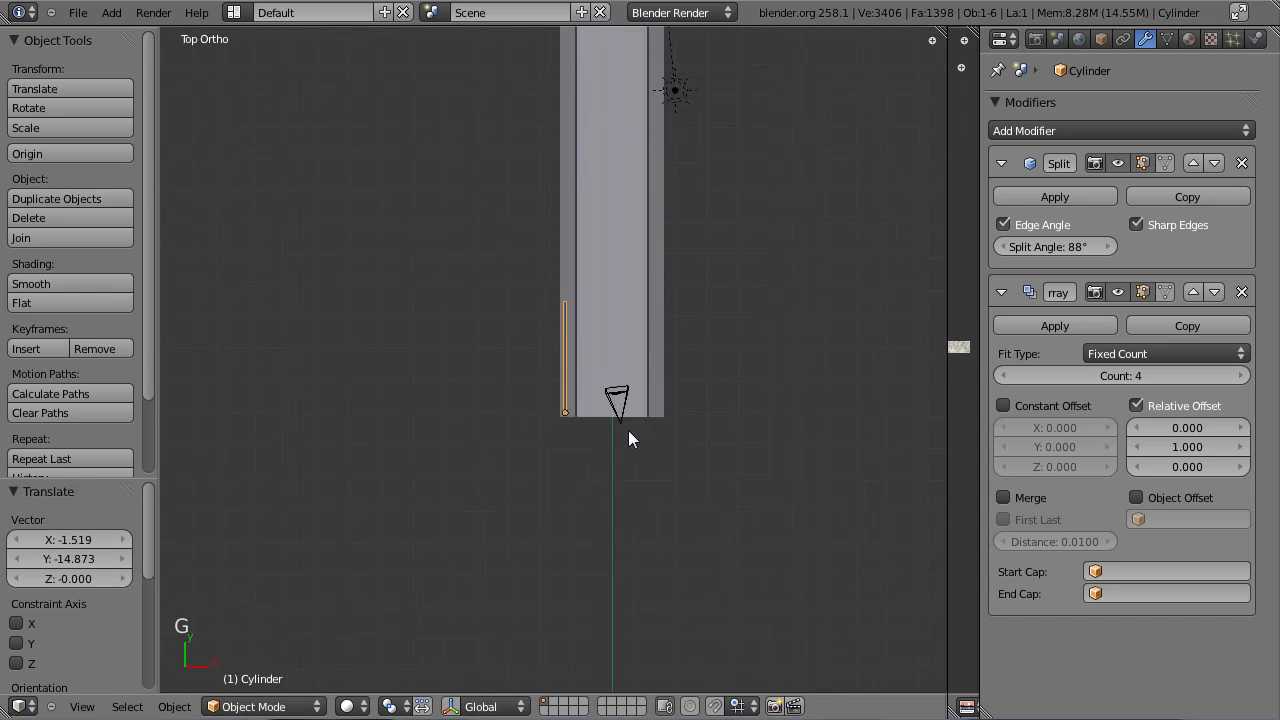
{"action": "key", "text": "g"}
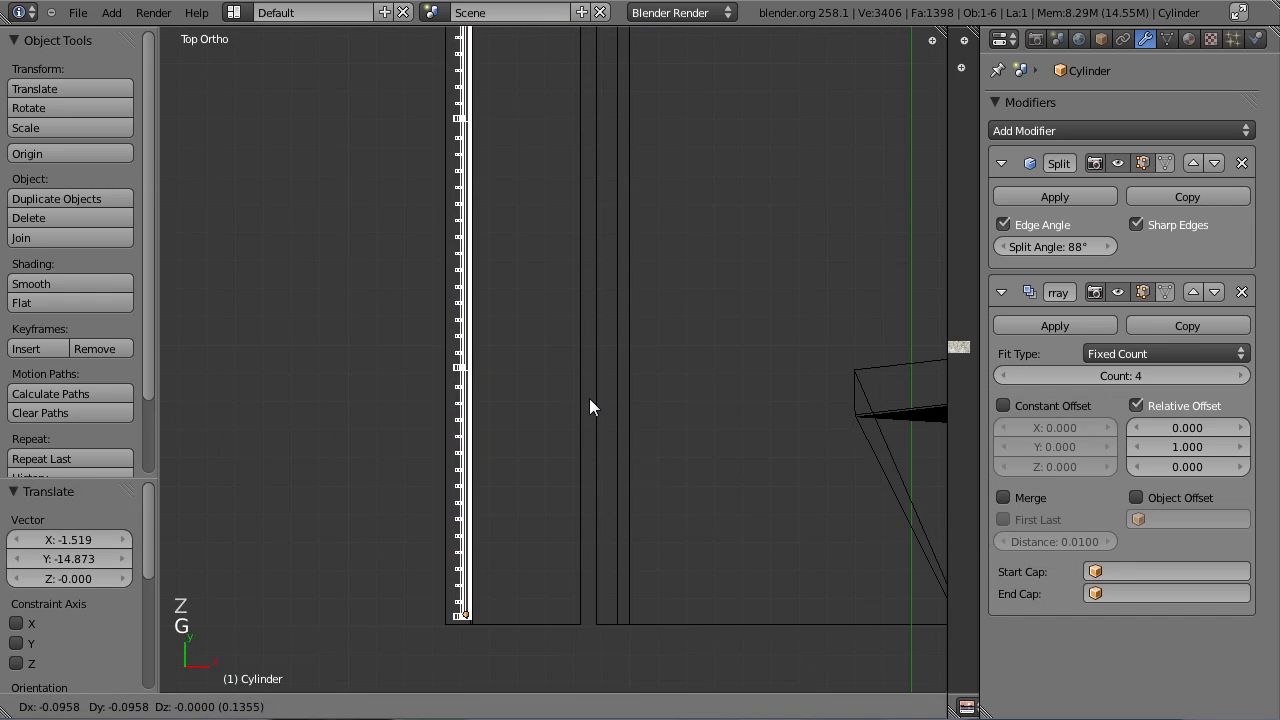
{"action": "left_click", "coordinate": [589, 396]}
{"action": "scroll", "coordinate": [600, 410], "scroll_direction": "down", "scroll_amount": 3}
{"action": "scroll", "coordinate": [609, 421], "scroll_direction": "down", "scroll_amount": 4}
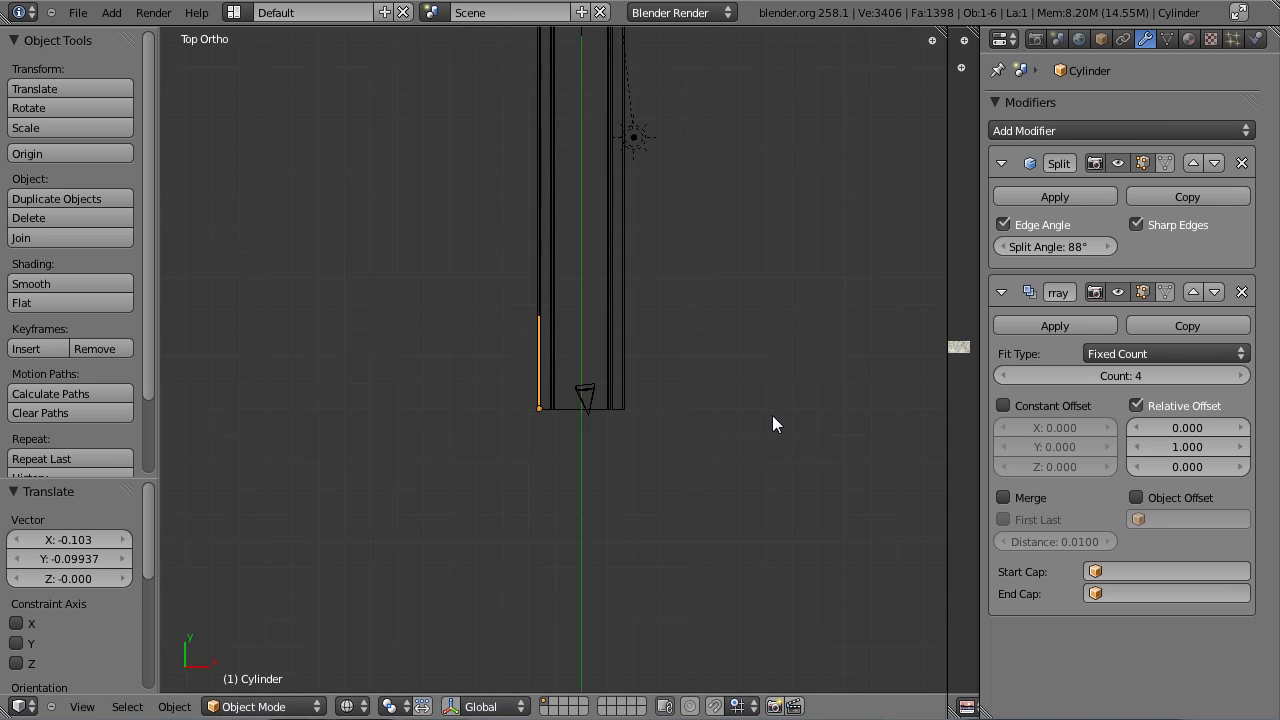
Step: Increase the railing's array count to 34 so it runs along the road's length
{"action": "left_click_drag", "start_coordinate": [1214, 380], "coordinate": [1272, 380]}
{"action": "scroll", "coordinate": [1219, 378], "scroll_direction": "up", "scroll_amount": 2, "text": "ctrl"}
{"action": "scroll", "coordinate": [807, 352], "scroll_direction": "down", "scroll_amount": 4}
{"action": "mouse_move", "coordinate": [553, 337]}
{"action": "middle_mouse_down"}
{"action": "mouse_move", "coordinate": [474, 352]}
{"action": "mouse_move", "coordinate": [634, 249]}
{"action": "mouse_move", "coordinate": [581, 262]}
{"action": "mouse_move", "coordinate": [594, 257]}
{"action": "middle_mouse_up"}
{"action": "key", "text": "z"}
Step: Raise the railing 0.03232 along Z onto the pavement surface and save the file over the existing one
{"action": "scroll", "coordinate": [493, 335], "scroll_direction": "up", "scroll_amount": 5}
{"action": "key", "text": "KP_1"}
{"action": "scroll", "coordinate": [540, 460], "scroll_direction": "up", "scroll_amount": 5}
{"action": "key", "text": "g"}
{"action": "key", "text": "z"}
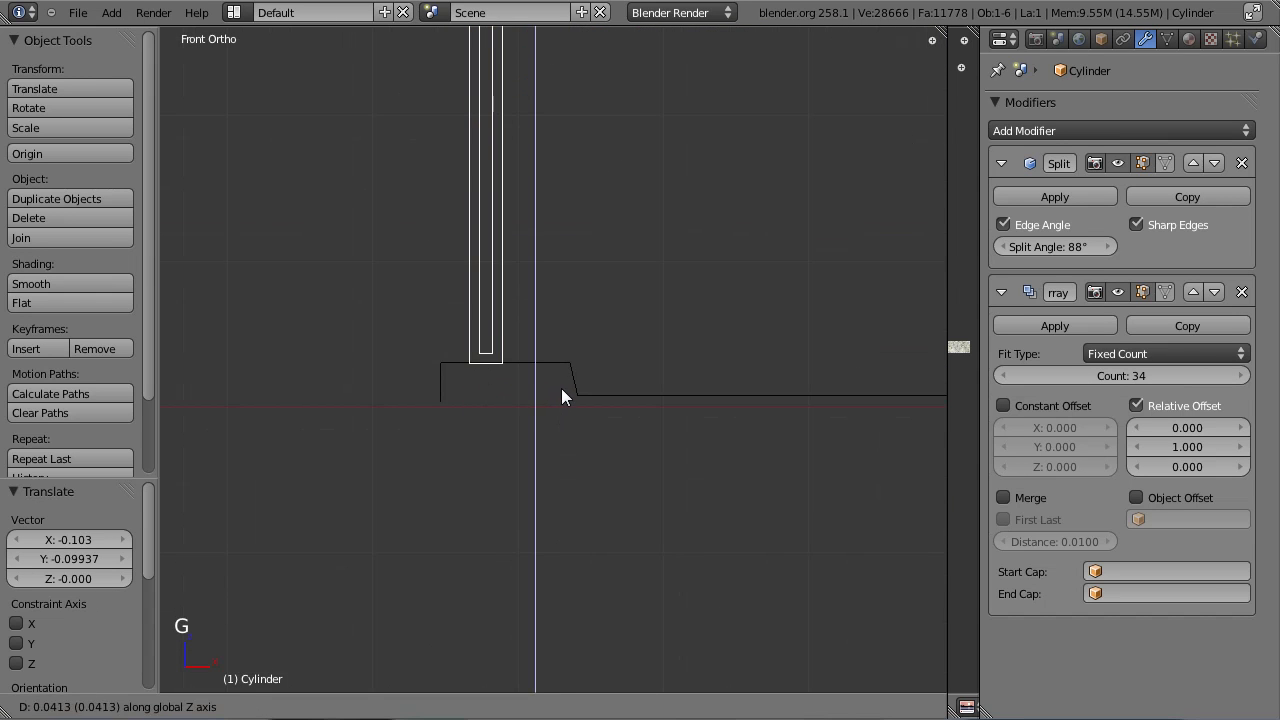
{"action": "left_click", "coordinate": [575, 396]}
{"action": "middle_click_drag", "start_coordinate": [617, 376], "coordinate": [669, 320]}
{"action": "key", "text": "ctrl+s"}
{"action": "left_click", "coordinate": [651, 420]}
Step: Rotate the railing -180° in the top view
{"action": "key", "text": "z"}
{"action": "key", "text": "KP_7"}
{"action": "scroll", "coordinate": [629, 418], "scroll_direction": "down", "scroll_amount": 8}
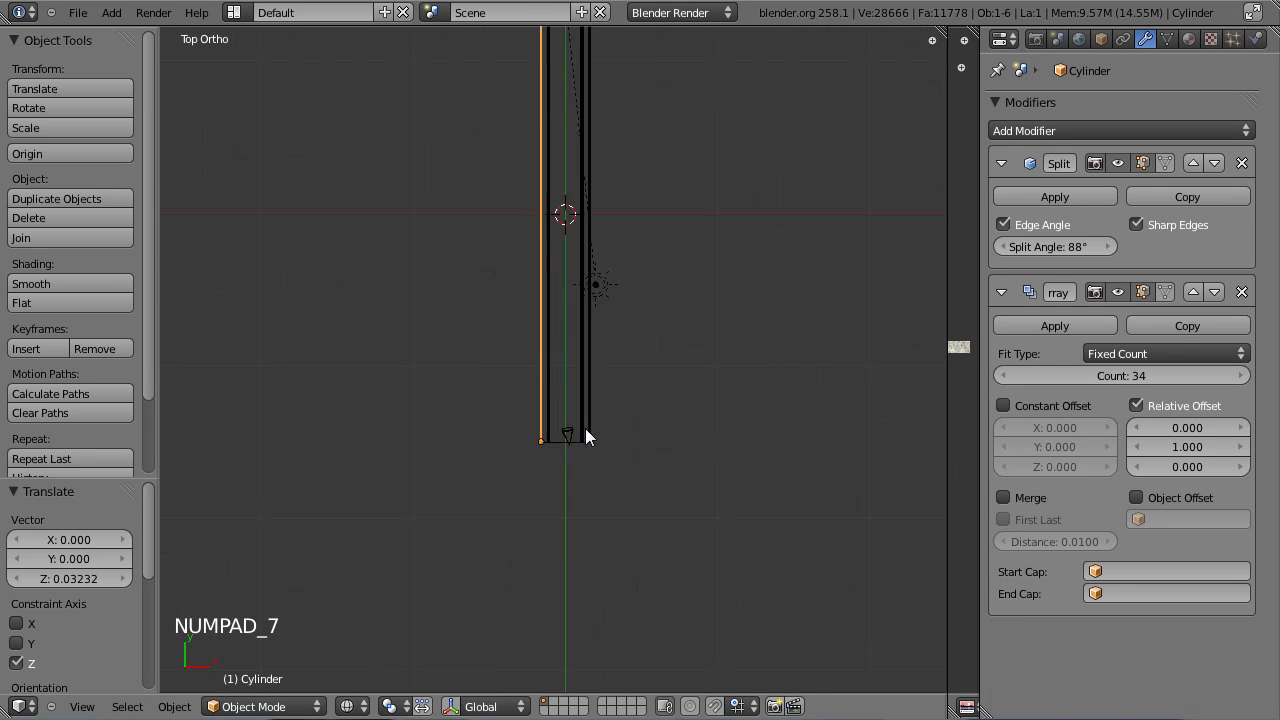
{"action": "scroll", "coordinate": [585, 428], "scroll_direction": "up", "scroll_amount": 4}
{"action": "key", "text": "r"}
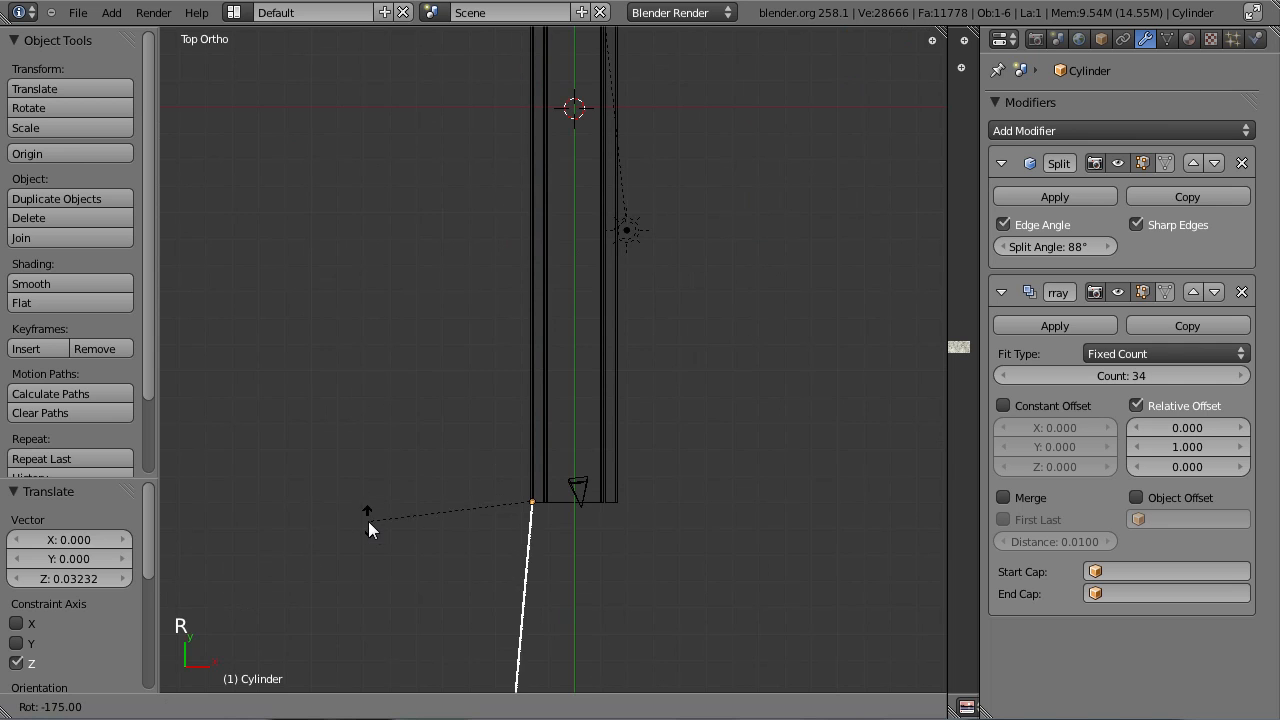
{"action": "left_click", "coordinate": [376, 530]}
Step: Move the railing 2.743 X and 29.385 Y to the road's opposite side, then nudge it 0.458 X and 0.513 Y to the far outer corner
{"action": "scroll", "coordinate": [559, 652], "scroll_direction": "down", "scroll_amount": 8}
{"action": "key", "text": "g"}
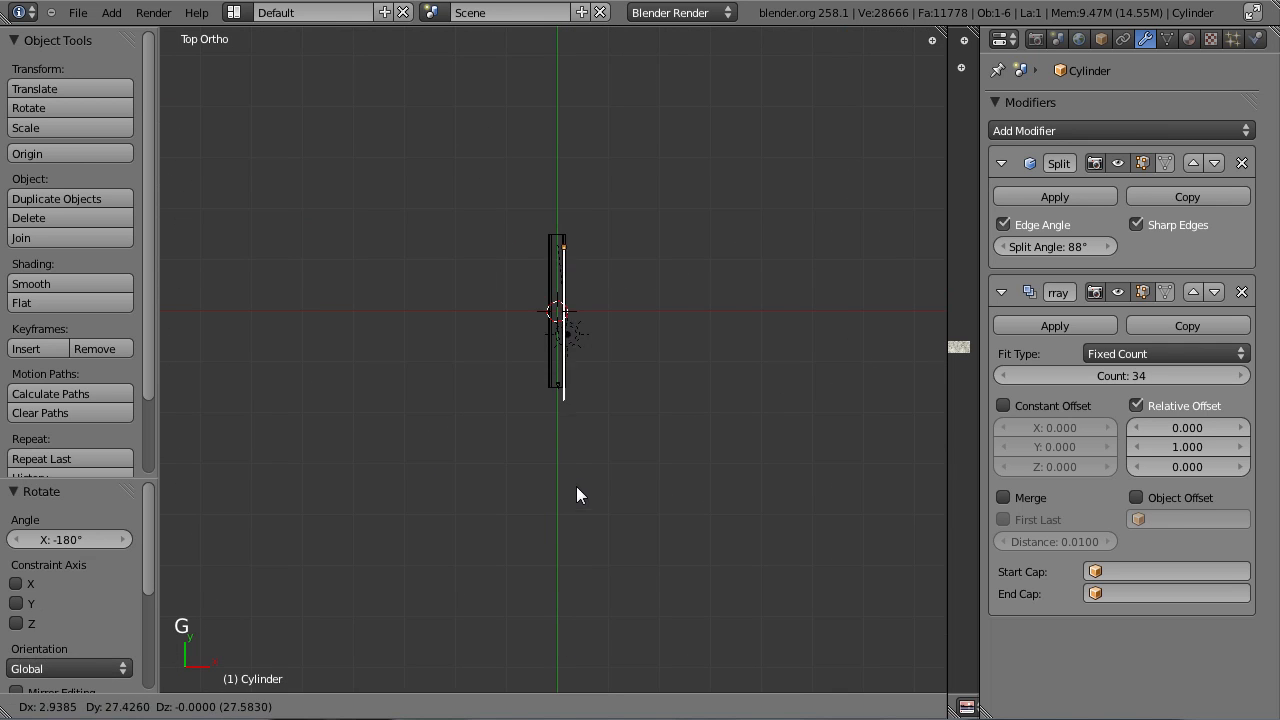
{"action": "left_click", "coordinate": [576, 476]}
{"action": "scroll", "coordinate": [556, 425], "scroll_direction": "up", "scroll_amount": 10}
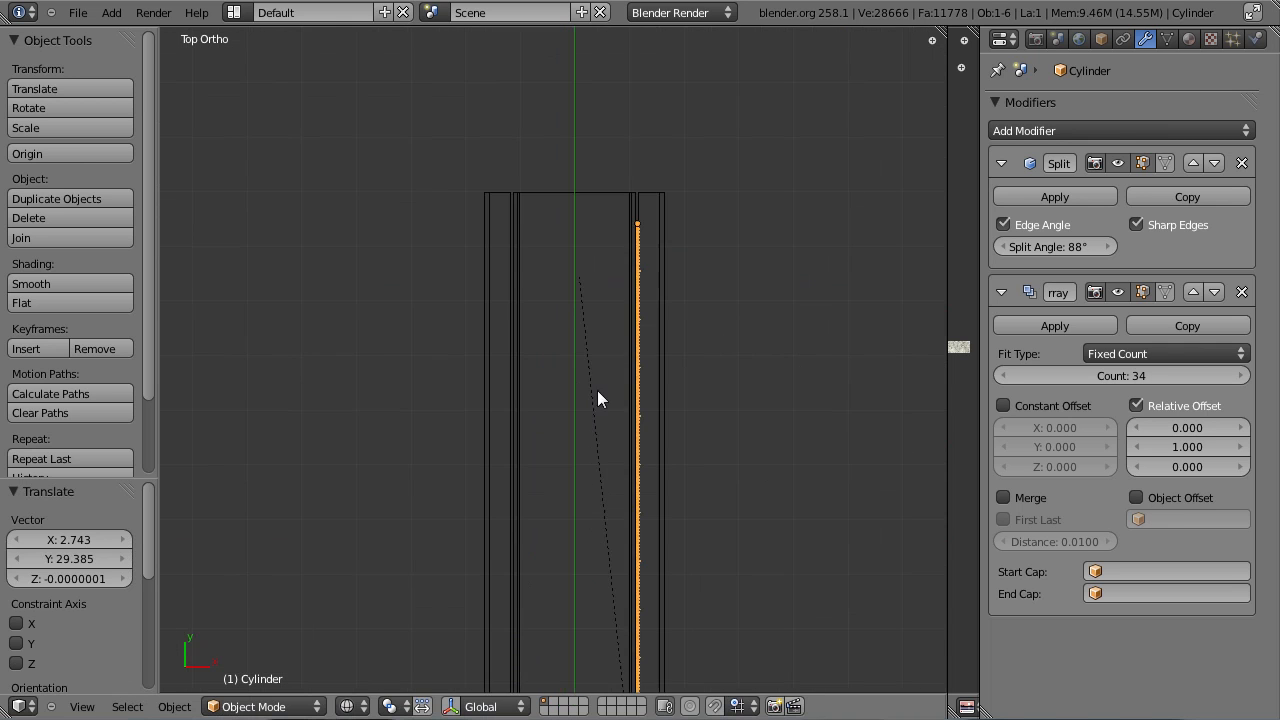
{"action": "key", "text": "g"}
{"action": "left_click", "coordinate": [623, 361]}
{"action": "middle_click_drag", "start_coordinate": [632, 262], "coordinate": [564, 372], "text": "shift"}
{"action": "scroll", "coordinate": [564, 372], "scroll_direction": "up", "scroll_amount": 1}
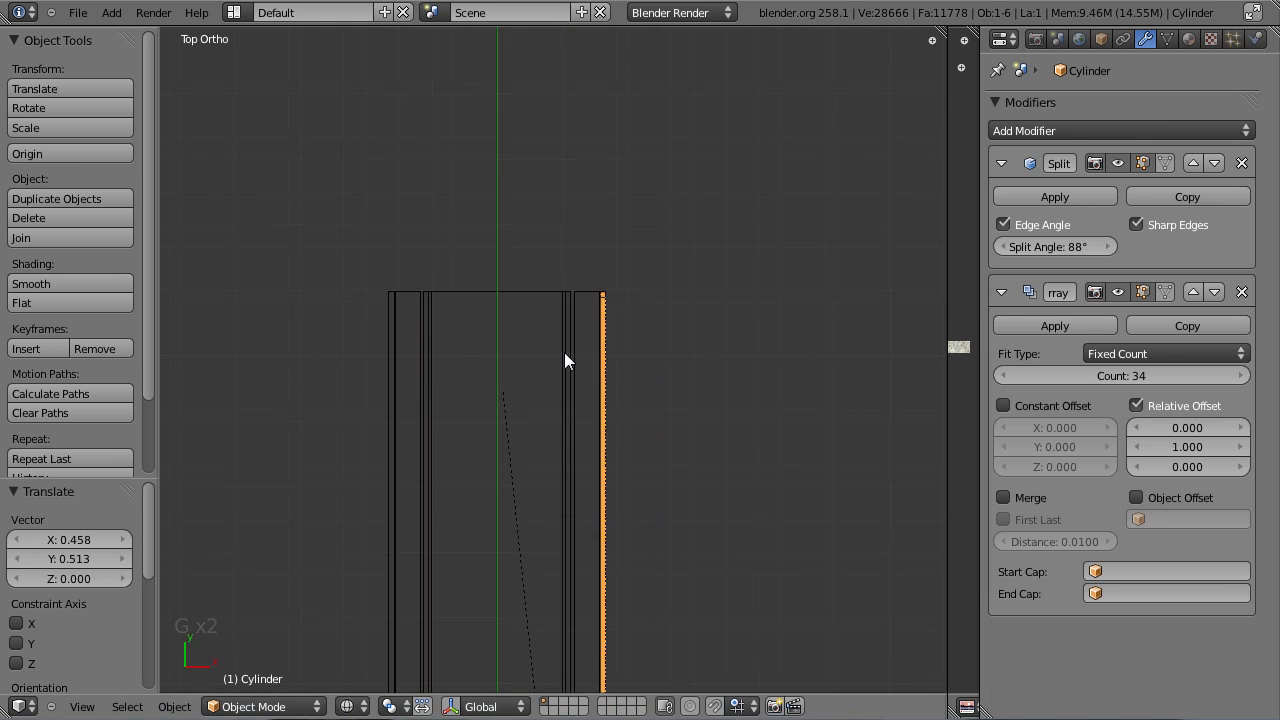
{"action": "right_click", "coordinate": [573, 348]}
{"action": "key", "text": "Tab"}
{"action": "scroll", "coordinate": [590, 330], "scroll_direction": "down", "scroll_amount": 3}
{"action": "key", "text": "a"}
{"action": "key", "text": "a"}
{"action": "key", "text": "a"}
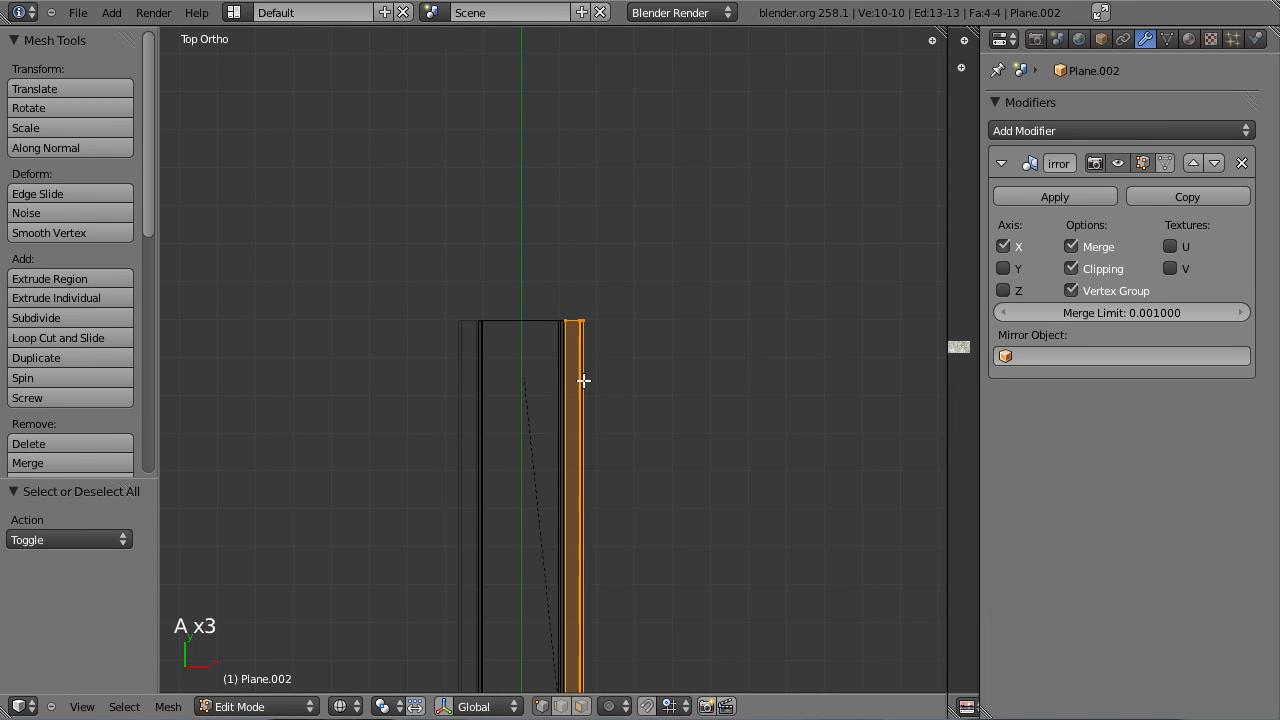
{"action": "key", "text": "Tab"}
Step: Shift the railing's entire mesh -0.02053 along X in the front view to centre the post base on the kerb
{"action": "scroll", "coordinate": [584, 347], "scroll_direction": "up", "scroll_amount": 1}
{"action": "right_click", "coordinate": [584, 347]}
{"action": "key", "text": "Tab"}
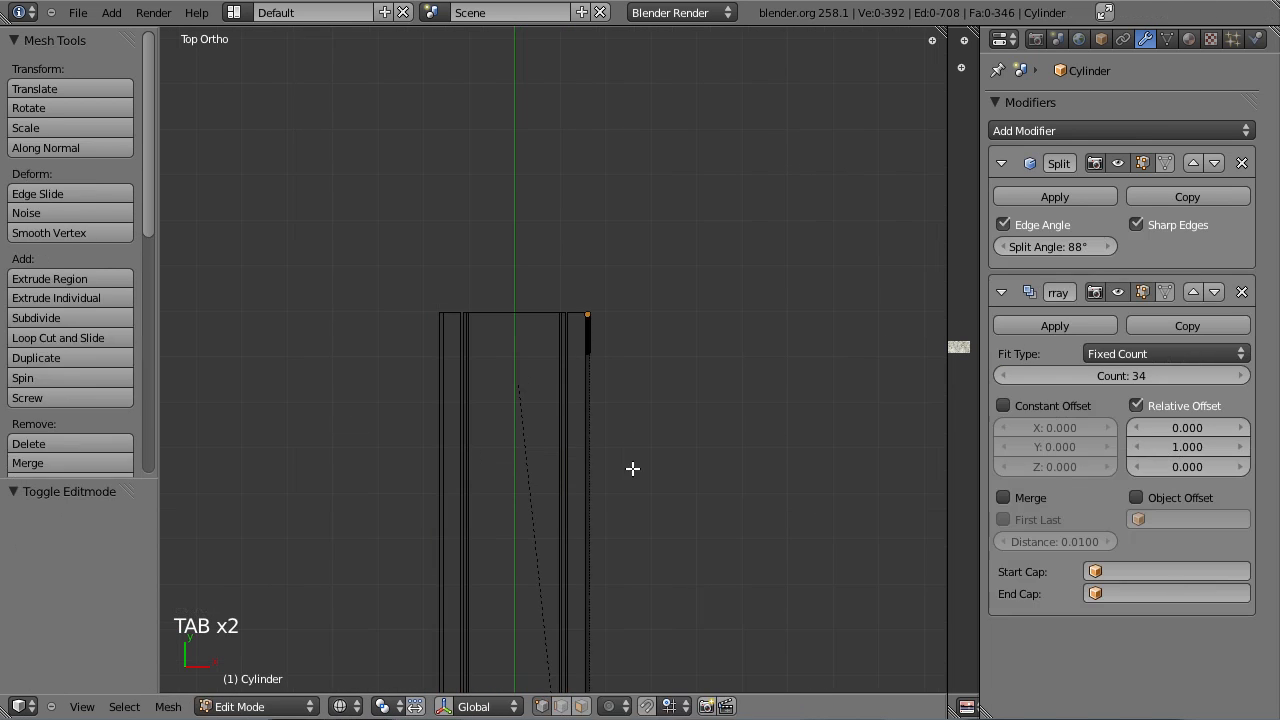
{"action": "scroll", "coordinate": [610, 404], "scroll_direction": "up", "scroll_amount": 3}
{"action": "scroll", "coordinate": [610, 404], "scroll_direction": "up", "scroll_amount": 2}
{"action": "key", "text": "Tab"}
{"action": "key", "text": "KP_1"}
{"action": "scroll", "coordinate": [565, 402], "scroll_direction": "down", "scroll_amount": 3}
{"action": "scroll", "coordinate": [560, 360], "scroll_direction": "up", "scroll_amount": 4}
{"action": "key", "text": "Tab"}
{"action": "key", "text": "a"}
{"action": "key", "text": "a"}
{"action": "key", "text": "a"}
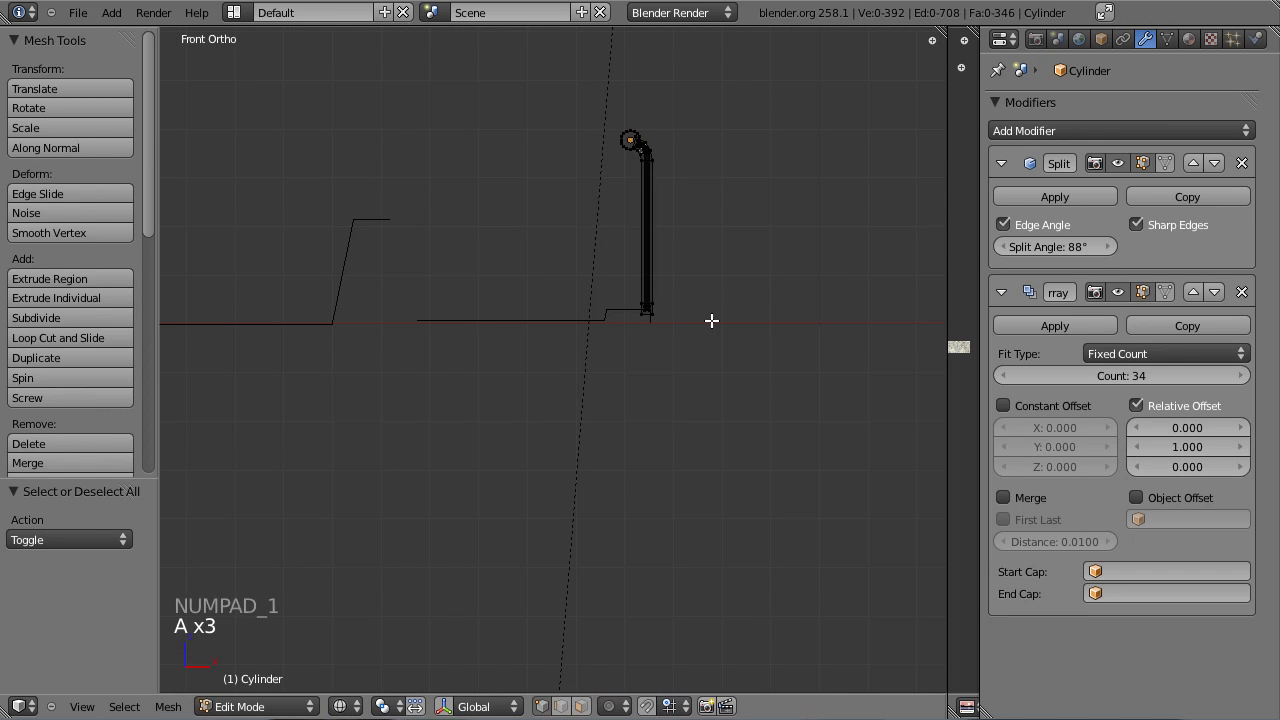
{"action": "key", "text": "a"}
{"action": "key", "text": "g"}
{"action": "left_click", "coordinate": [697, 317]}
{"action": "scroll", "coordinate": [697, 317], "scroll_direction": "up", "scroll_amount": 2}
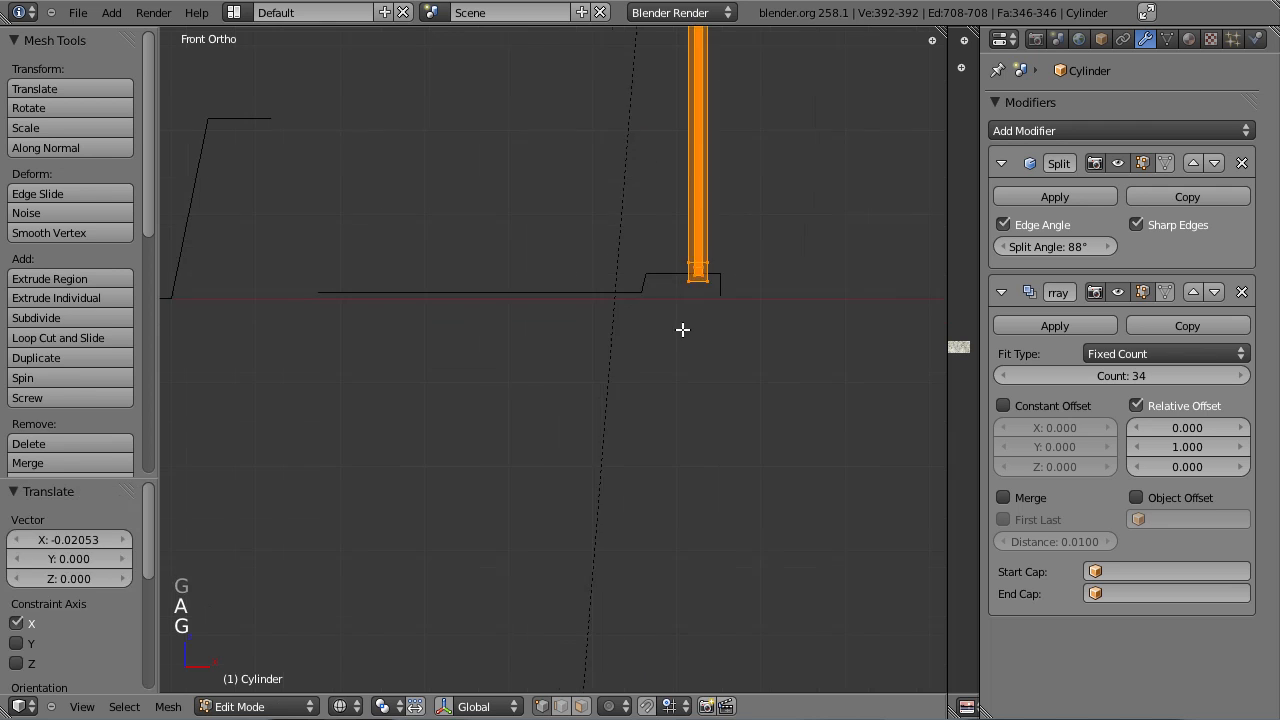
{"action": "scroll", "coordinate": [697, 317], "scroll_direction": "down", "scroll_amount": 5}
{"action": "key", "text": "Tab"}
Step: Set the railing's origin to the 3D cursor at the road's centre
{"action": "middle_click_drag", "start_coordinate": [467, 346], "coordinate": [632, 340], "text": "shift"}
{"action": "scroll", "coordinate": [610, 313], "scroll_direction": "down", "scroll_amount": 6}
{"action": "middle_click_drag", "start_coordinate": [589, 286], "coordinate": [578, 385]}
{"action": "scroll", "coordinate": [555, 497], "scroll_direction": "down", "scroll_amount": 3}
{"action": "middle_click_drag", "start_coordinate": [557, 504], "coordinate": [565, 327], "text": "shift"}
{"action": "middle_click_drag", "start_coordinate": [577, 264], "coordinate": [555, 295], "text": "shift"}
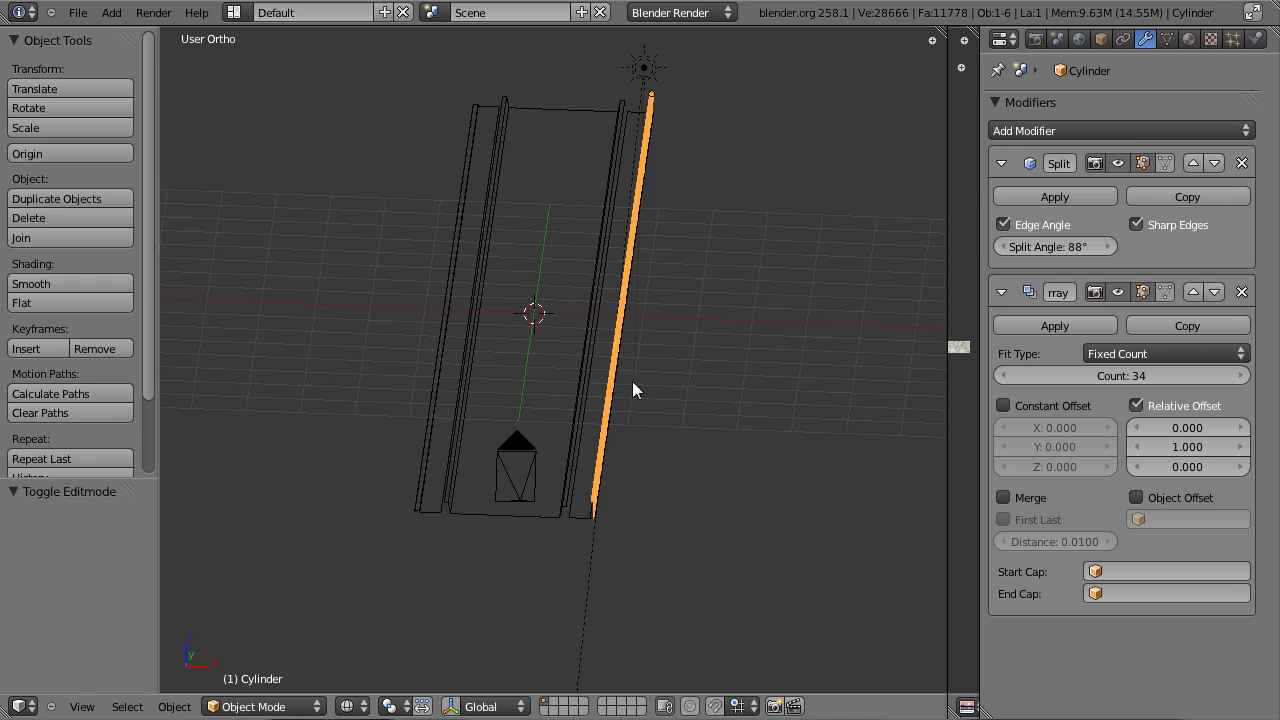
{"action": "key", "text": "ctrl+alt+shift+c"}
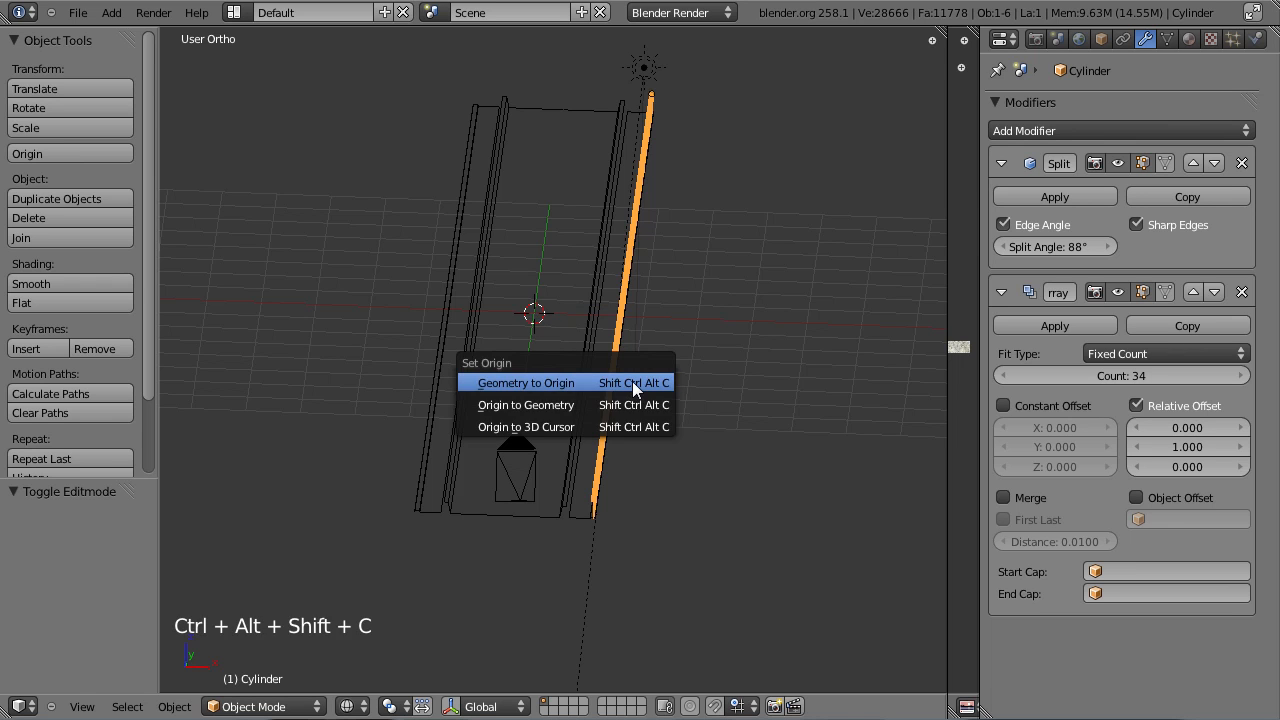
{"action": "left_click", "coordinate": [575, 427]}
{"action": "scroll", "coordinate": [578, 418], "scroll_direction": "up", "scroll_amount": 4}
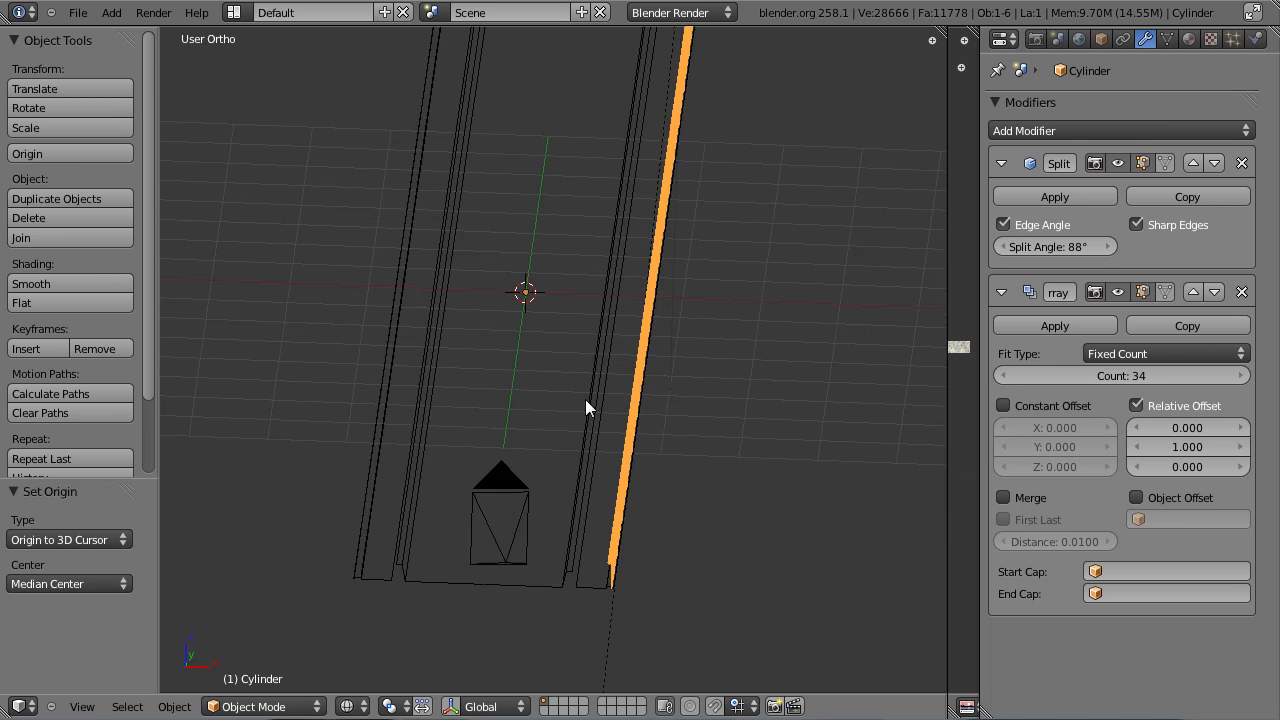
Step: Add a Mirror modifier to the railing to copy it to the opposite edge, and switch the viewport to solid shading
{"action": "scroll", "coordinate": [508, 250], "scroll_direction": "down", "scroll_amount": 5}
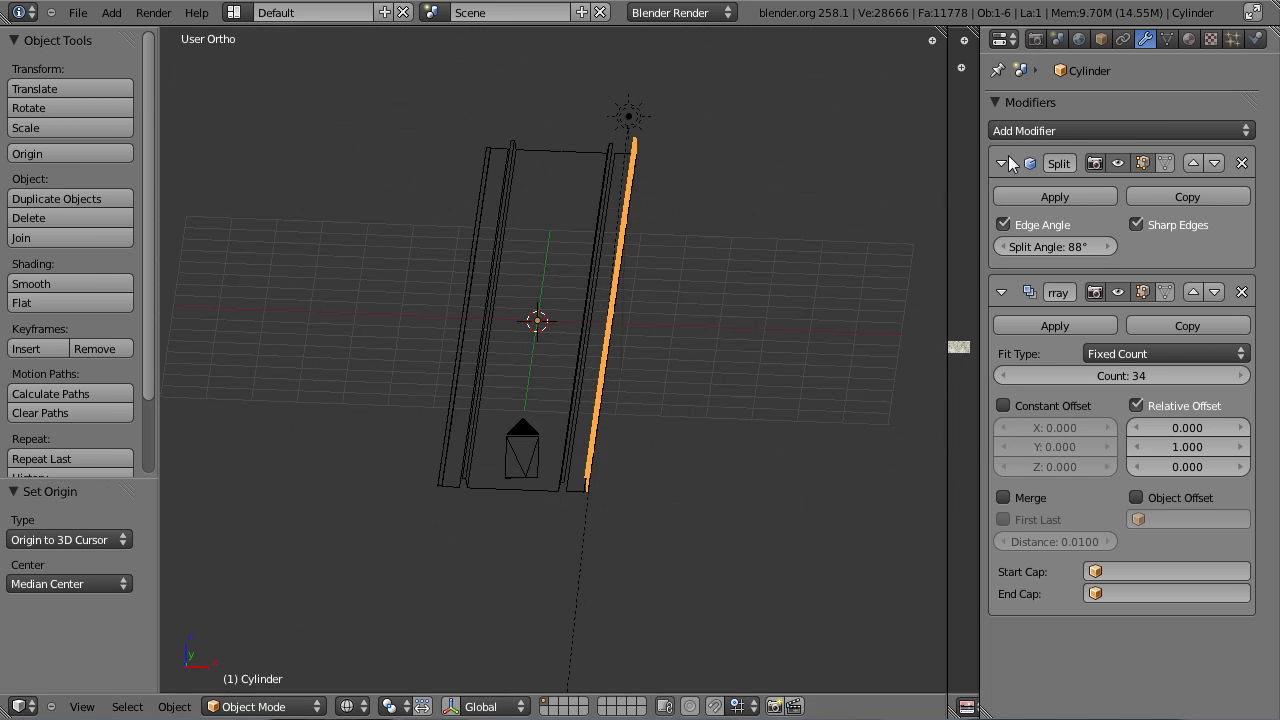
{"action": "left_click", "coordinate": [1048, 128]}
{"action": "left_click", "coordinate": [890, 326]}
{"action": "scroll", "coordinate": [530, 342], "scroll_direction": "up", "scroll_amount": 4}
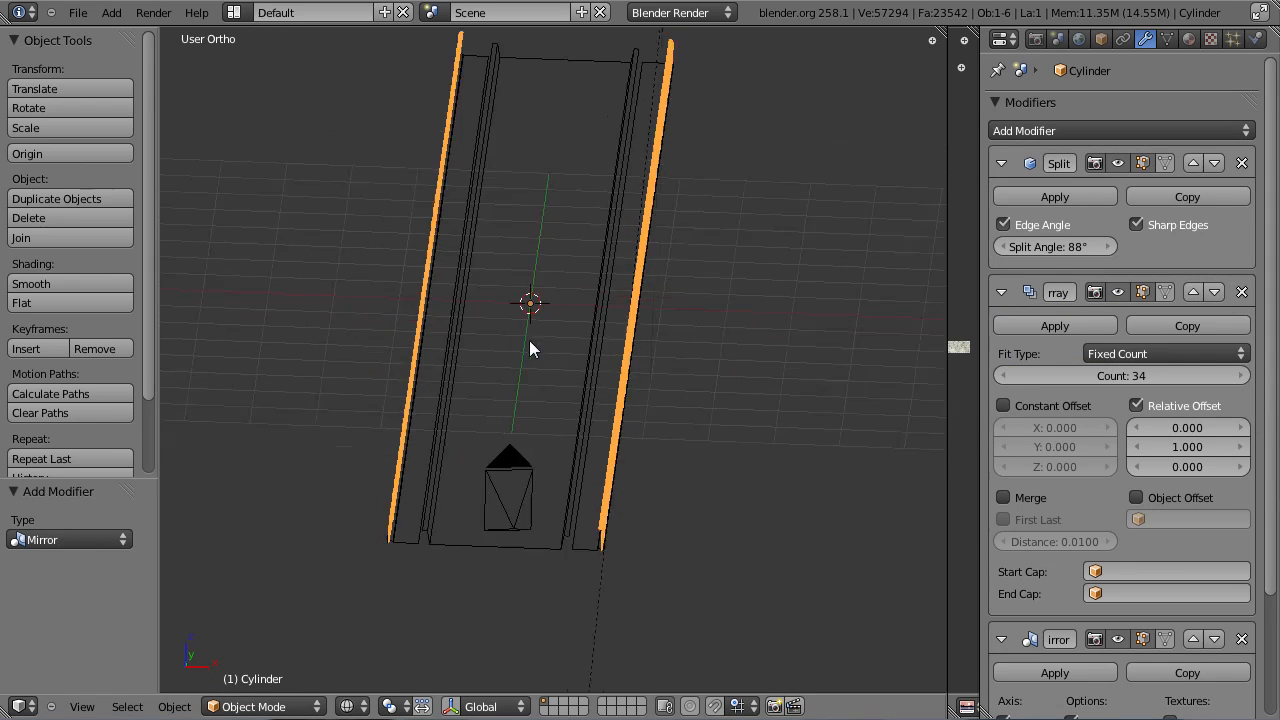
{"action": "key", "text": "z"}
{"action": "scroll", "coordinate": [544, 360], "scroll_direction": "up", "scroll_amount": 3}
{"action": "middle_click_drag", "start_coordinate": [492, 228], "coordinate": [441, 349], "text": "shift"}
{"action": "scroll", "coordinate": [371, 342], "scroll_direction": "down", "scroll_amount": 3}
{"action": "scroll", "coordinate": [441, 349], "scroll_direction": "up", "scroll_amount": 2}
{"action": "scroll", "coordinate": [626, 400], "scroll_direction": "down", "scroll_amount": 4}
{"action": "middle_click_drag", "start_coordinate": [626, 400], "coordinate": [586, 406]}
{"action": "key", "text": "a"}
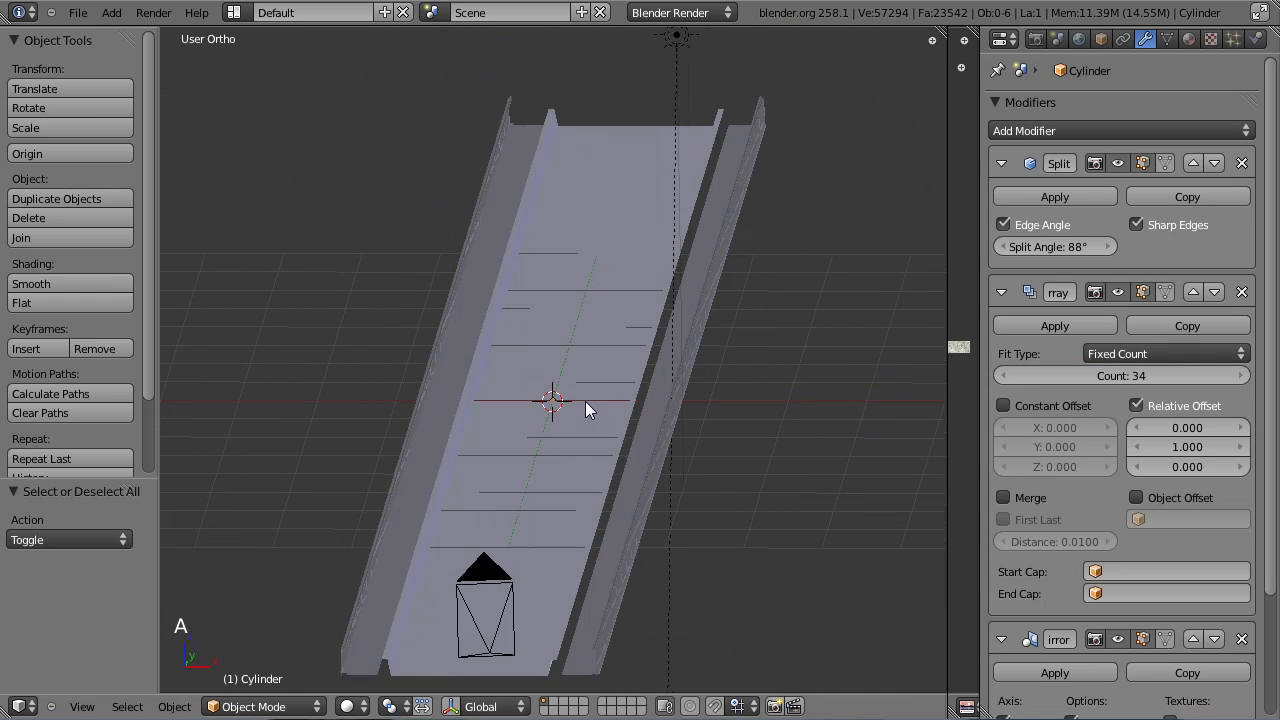
Step: Save the file over the existing one and frame the road through the camera view
{"action": "key", "text": "ctrl+s"}
{"action": "left_click", "coordinate": [585, 401]}
{"action": "key", "text": "KP_0"}
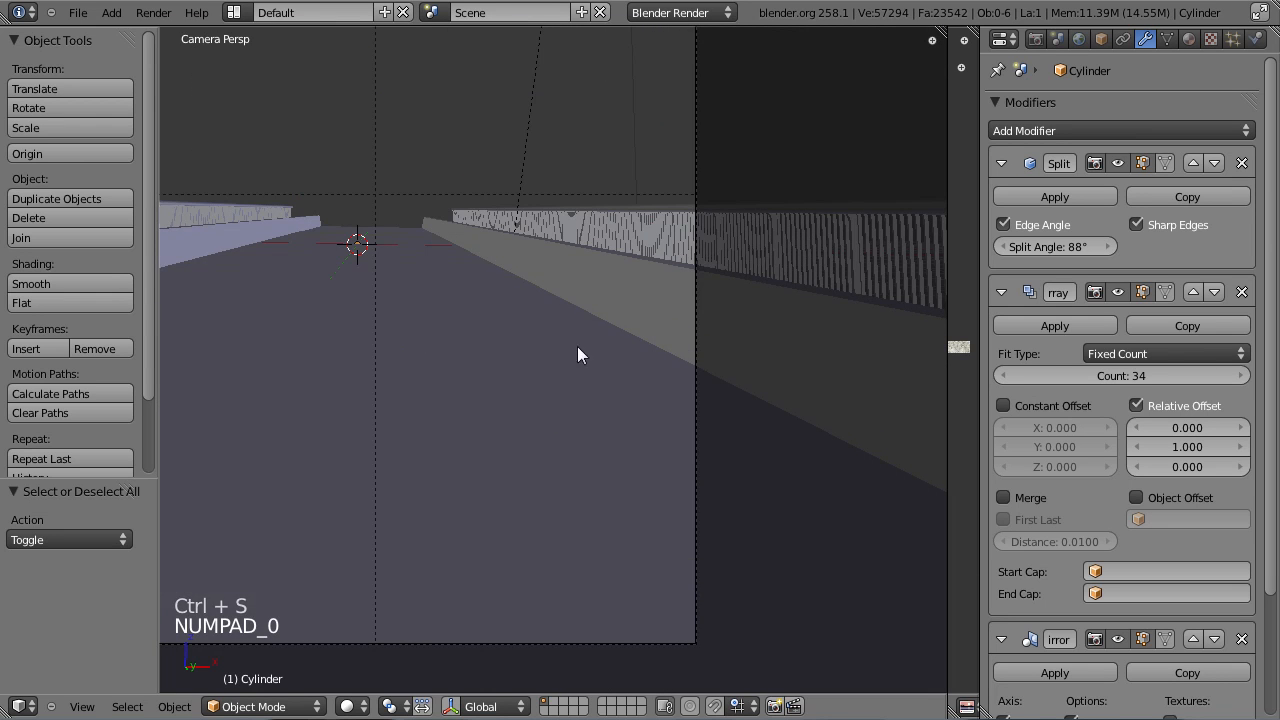
{"action": "middle_click_drag", "start_coordinate": [527, 325], "coordinate": [738, 360], "text": "shift"}
{"action": "scroll", "coordinate": [731, 371], "scroll_direction": "down", "scroll_amount": 3}
{"action": "key", "text": "ctrl+s"}
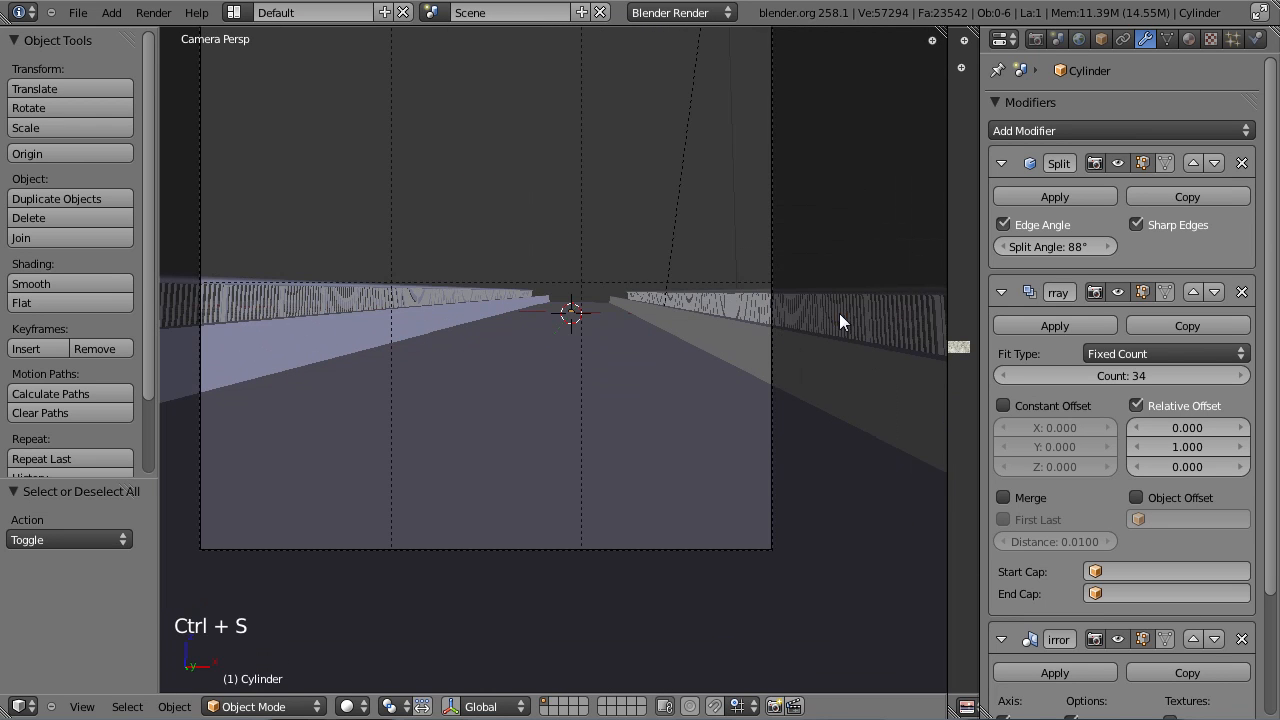
Step: Give the railing a new material with specular hardness 211 and specular intensity 0.3, and save the file
{"action": "right_click", "coordinate": [821, 326]}
{"action": "left_click", "coordinate": [1189, 38]}
{"action": "left_click", "coordinate": [1091, 180]}
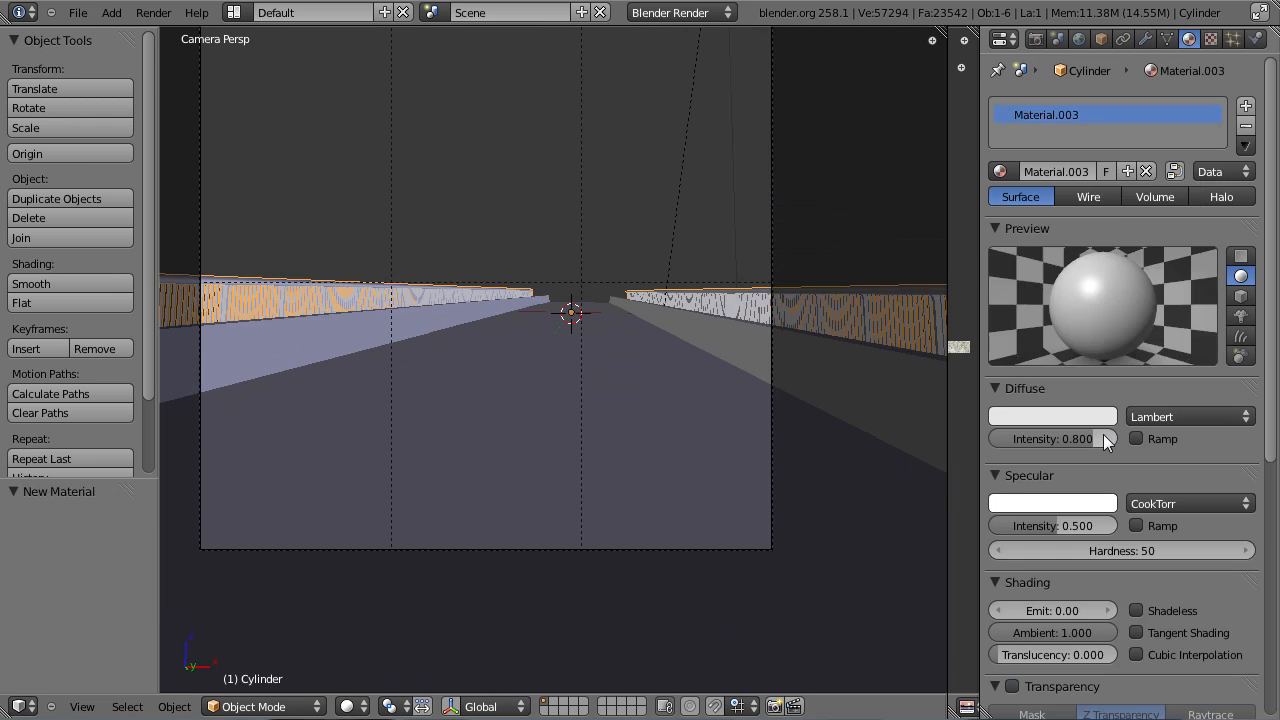
{"action": "left_click_drag", "start_coordinate": [1069, 550], "coordinate": [1170, 550]}
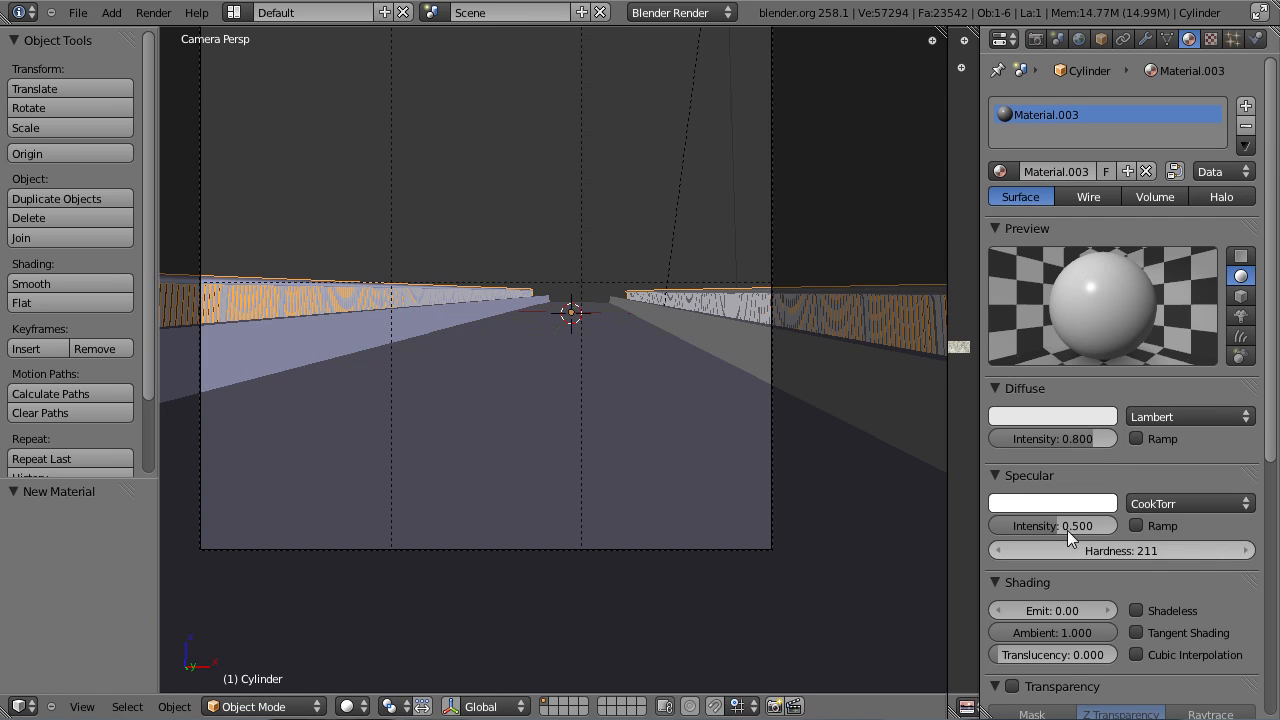
{"action": "left_click_drag", "start_coordinate": [1067, 531], "coordinate": [1063, 533], "text": "ctrl"}
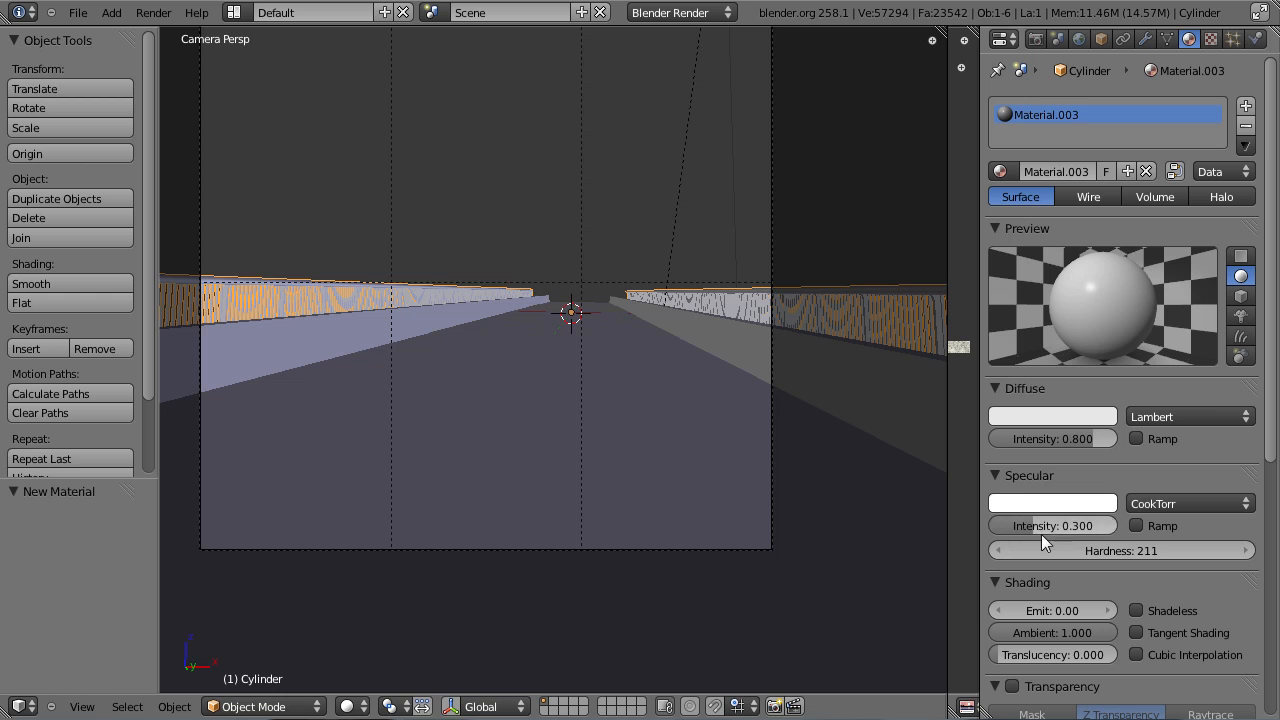
{"action": "key", "text": "ctrl+s"}
{"action": "left_click", "coordinate": [644, 429]}
{"action": "key", "text": "a"}
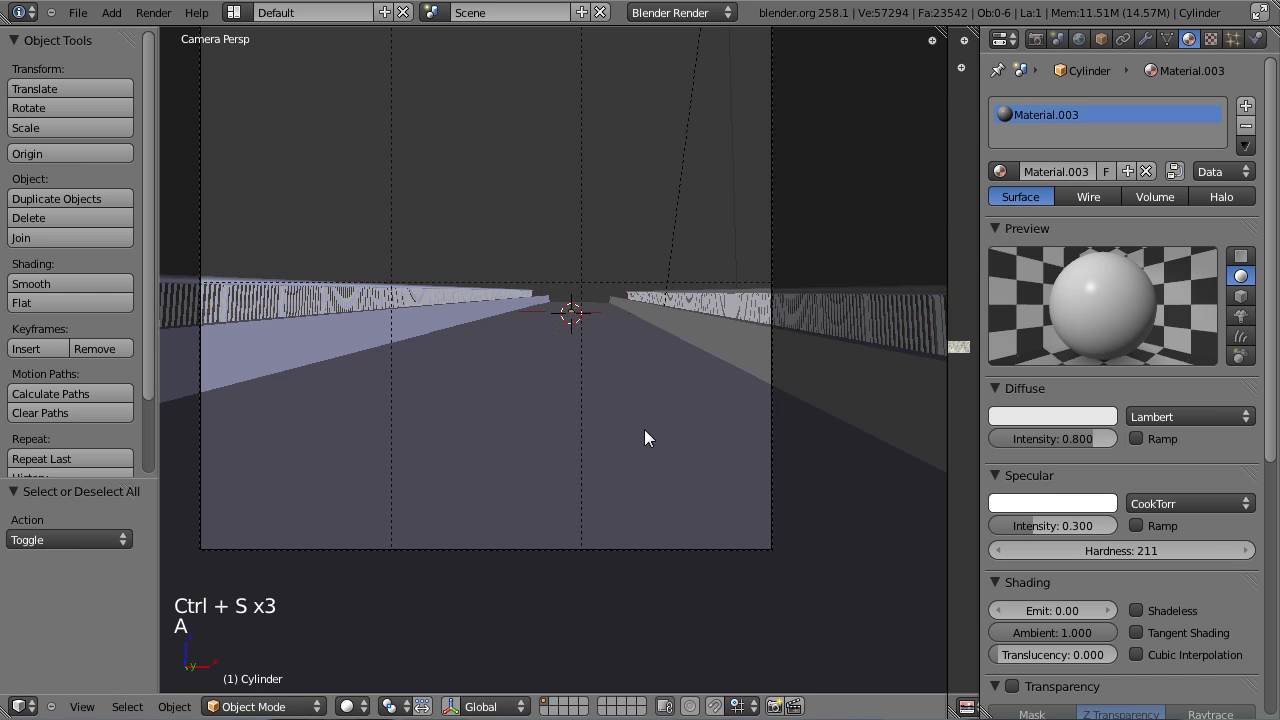
Step: Render the scene and examine the railings along both sides of the road up close
{"action": "key", "text": "F12"}
{"action": "scroll", "coordinate": [561, 391], "scroll_direction": "up", "scroll_amount": 2}
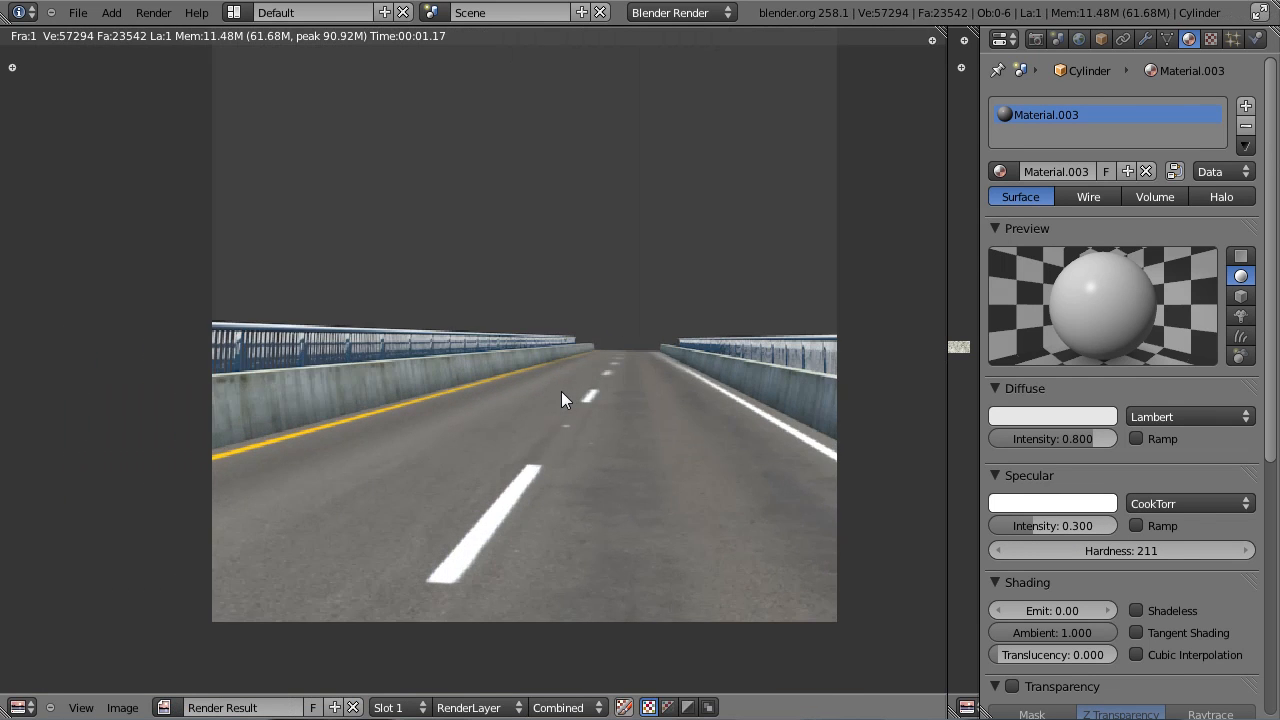
{"action": "scroll", "coordinate": [561, 391], "scroll_direction": "down", "scroll_amount": 1}
{"action": "middle_click_drag", "start_coordinate": [579, 387], "coordinate": [674, 440]}
{"action": "scroll", "coordinate": [494, 367], "scroll_direction": "up", "scroll_amount": 1}
{"action": "scroll", "coordinate": [674, 440], "scroll_direction": "up", "scroll_amount": 1}
{"action": "scroll", "coordinate": [674, 431], "scroll_direction": "up", "scroll_amount": 1}
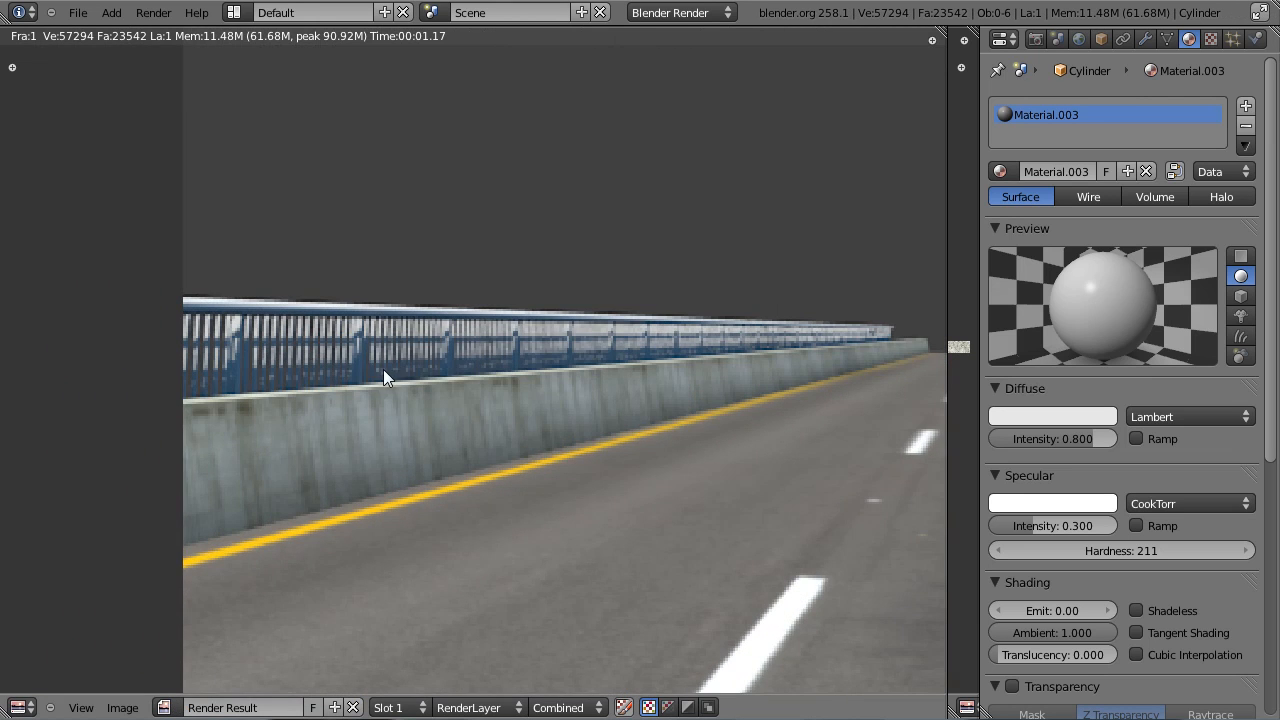
{"action": "scroll", "coordinate": [403, 358], "scroll_direction": "up", "scroll_amount": 3}
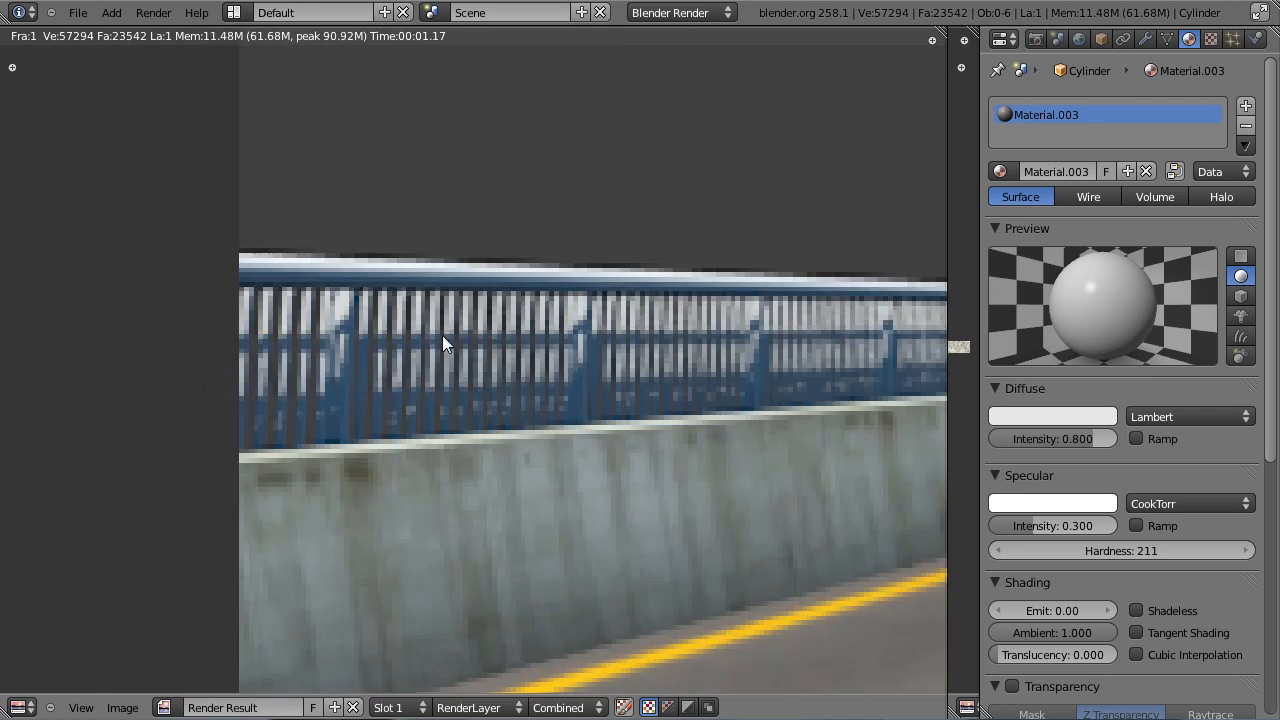
{"action": "scroll", "coordinate": [548, 365], "scroll_direction": "down", "scroll_amount": 4}
{"action": "scroll", "coordinate": [586, 322], "scroll_direction": "up", "scroll_amount": 2}
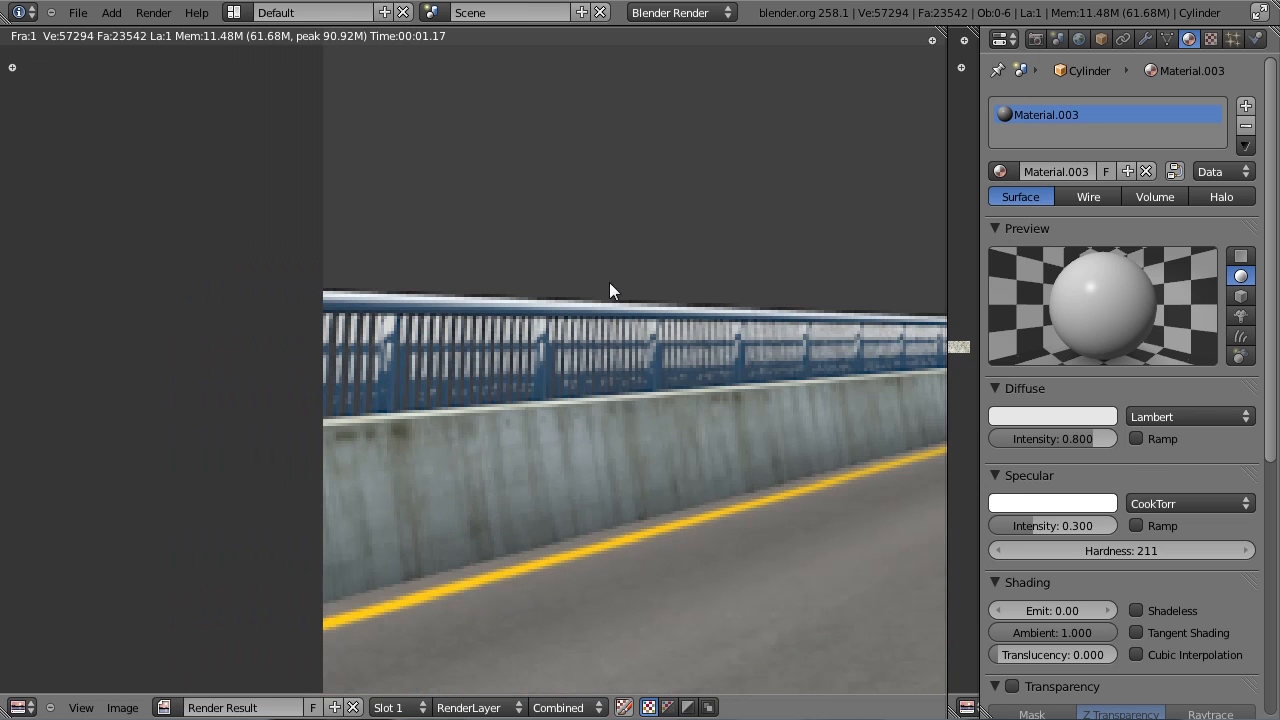
{"action": "scroll", "coordinate": [640, 410], "scroll_direction": "down", "scroll_amount": 4}
{"action": "scroll", "coordinate": [680, 440], "scroll_direction": "down", "scroll_amount": 2}
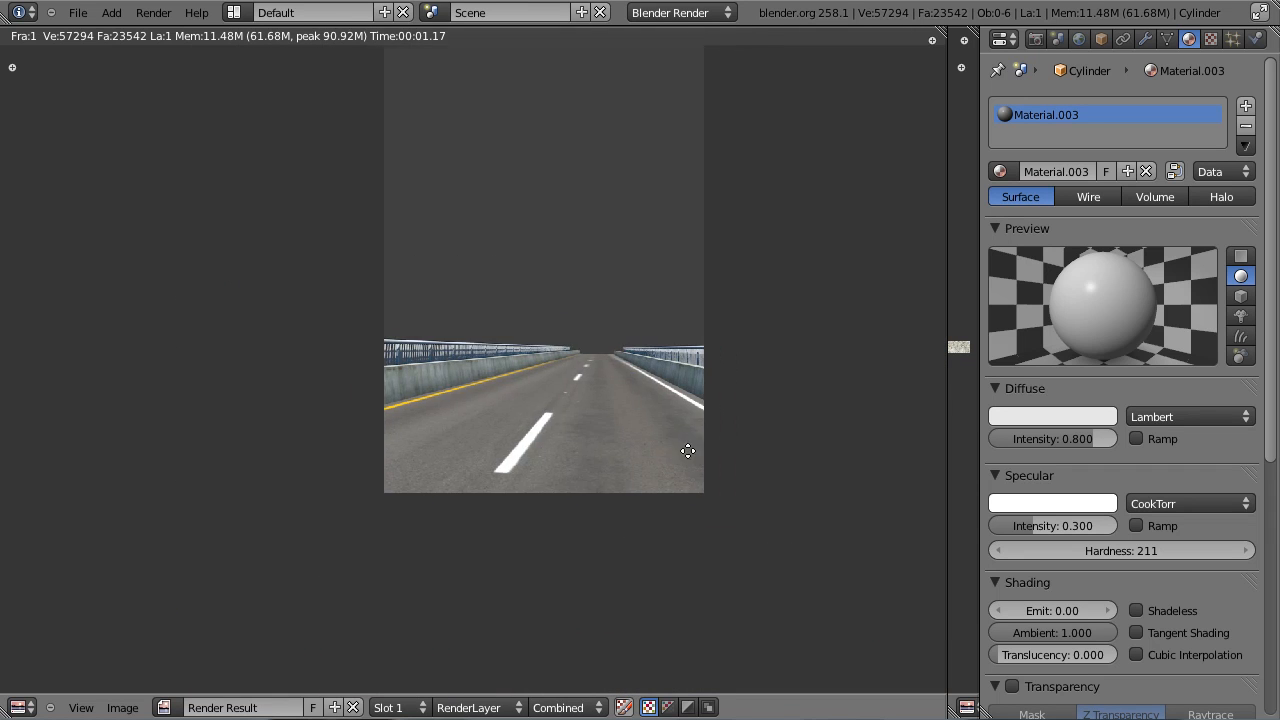
{"action": "scroll", "coordinate": [694, 440], "scroll_direction": "up", "scroll_amount": 3}
{"action": "middle_click_drag", "start_coordinate": [694, 434], "coordinate": [573, 423]}
{"action": "scroll", "coordinate": [558, 414], "scroll_direction": "down", "scroll_amount": 3}
Step: Save the file over the existing one and close the render result
{"action": "key", "text": "ctrl+s"}
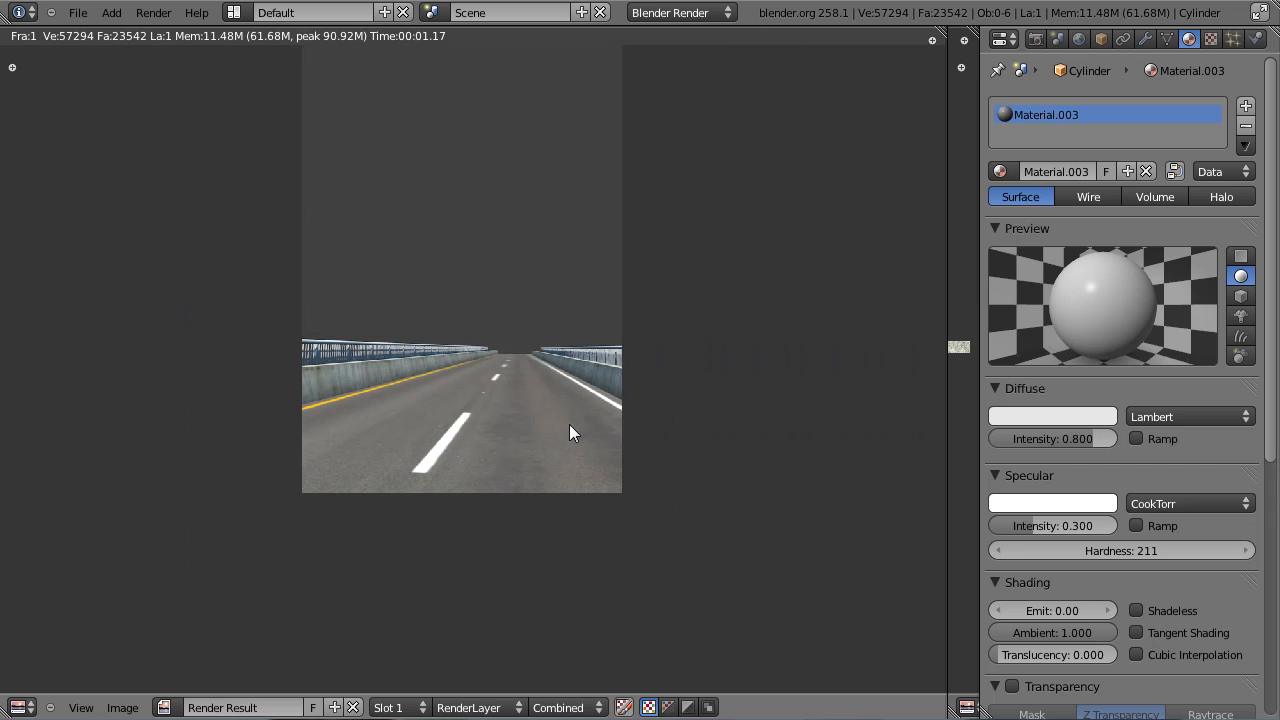
{"action": "left_click", "coordinate": [573, 423]}
{"action": "scroll", "coordinate": [569, 425], "scroll_direction": "up", "scroll_amount": 2}
{"action": "key", "text": "Escape"}
{"action": "key", "text": "ctrl+s"}
Step: Switch the viewport to wireframe display, save the file and hide the tool shelf
{"action": "key", "text": "z"}
{"action": "key", "text": "z"}
{"action": "key", "text": "Tab"}
{"action": "key", "text": "Tab"}
{"action": "key", "text": "z"}
{"action": "key", "text": "ctrl+s"}
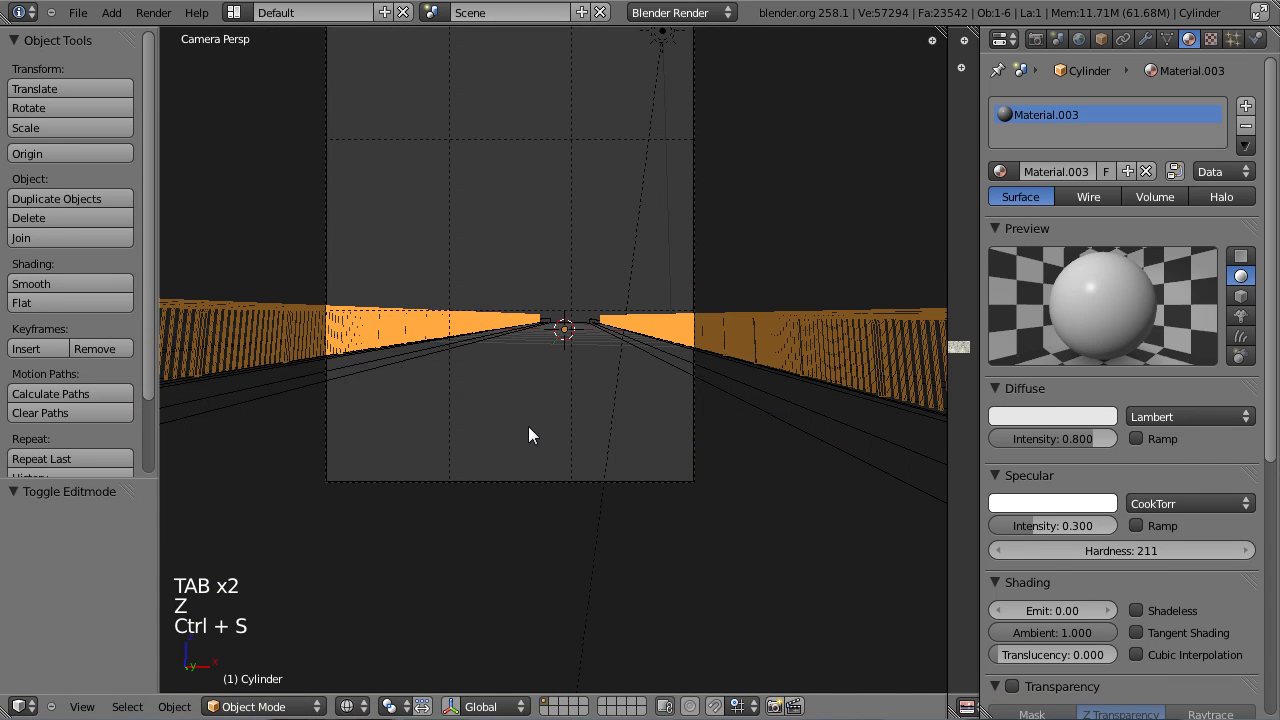
{"action": "key", "text": "t"}
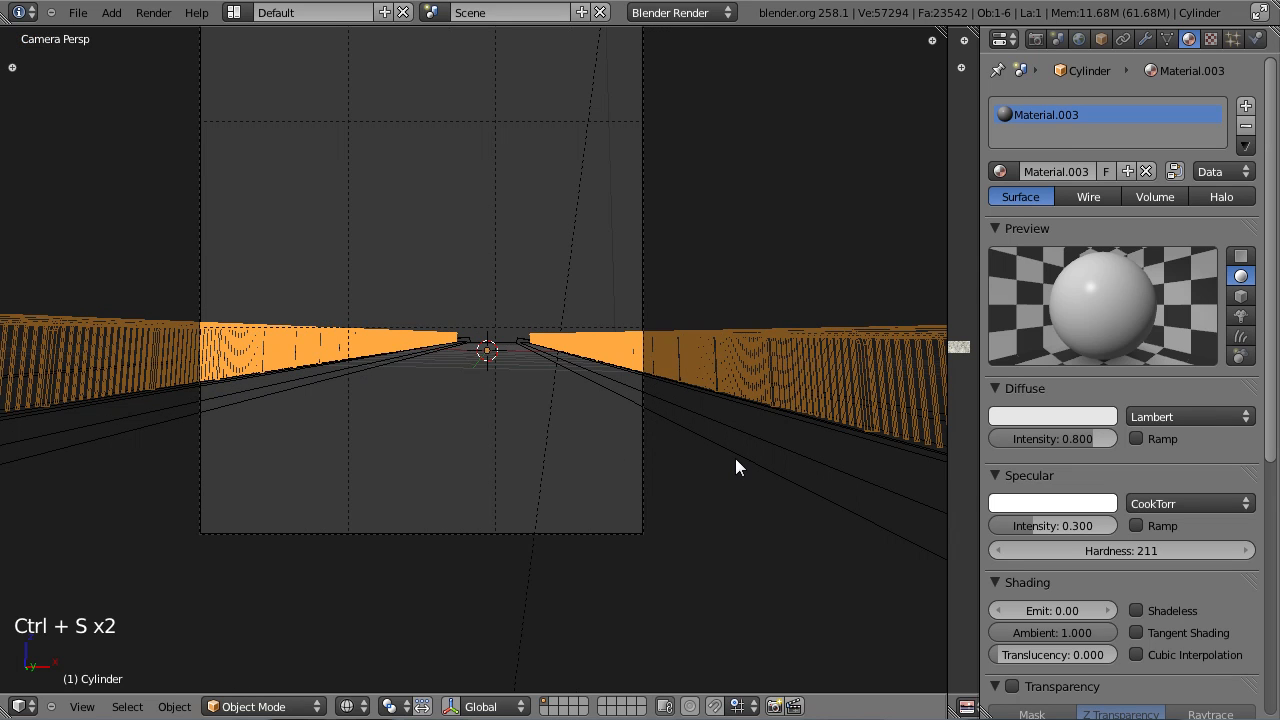
Step: Show the whole road in top view and widen the image editor beside the 3D view
{"action": "key", "text": "KP_7"}
{"action": "key", "text": "shift+c"}
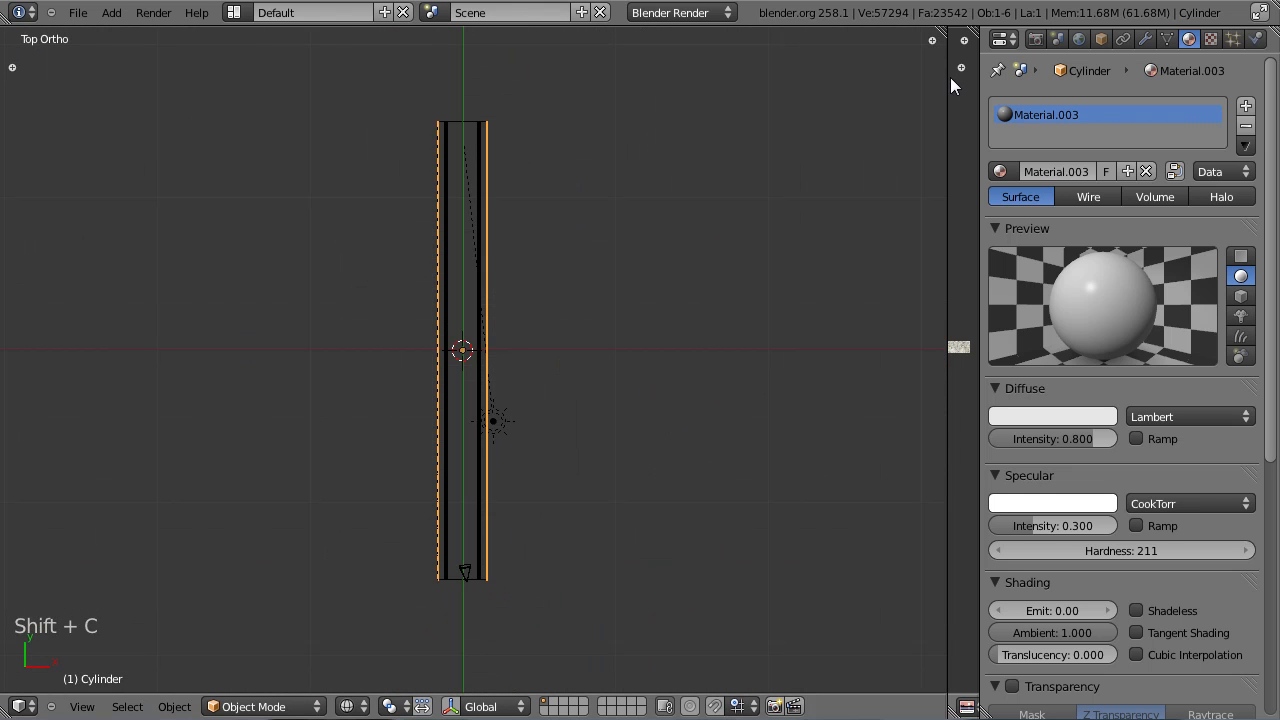
{"action": "left_click_drag", "start_coordinate": [949, 78], "coordinate": [467, 150]}
Step: Open 8408136.jpg from the Street Scene folder in the image editor, followed by Landscapes0087_L_edited.jpg
{"action": "left_click", "coordinate": [585, 707]}
{"action": "left_click", "coordinate": [615, 664]}
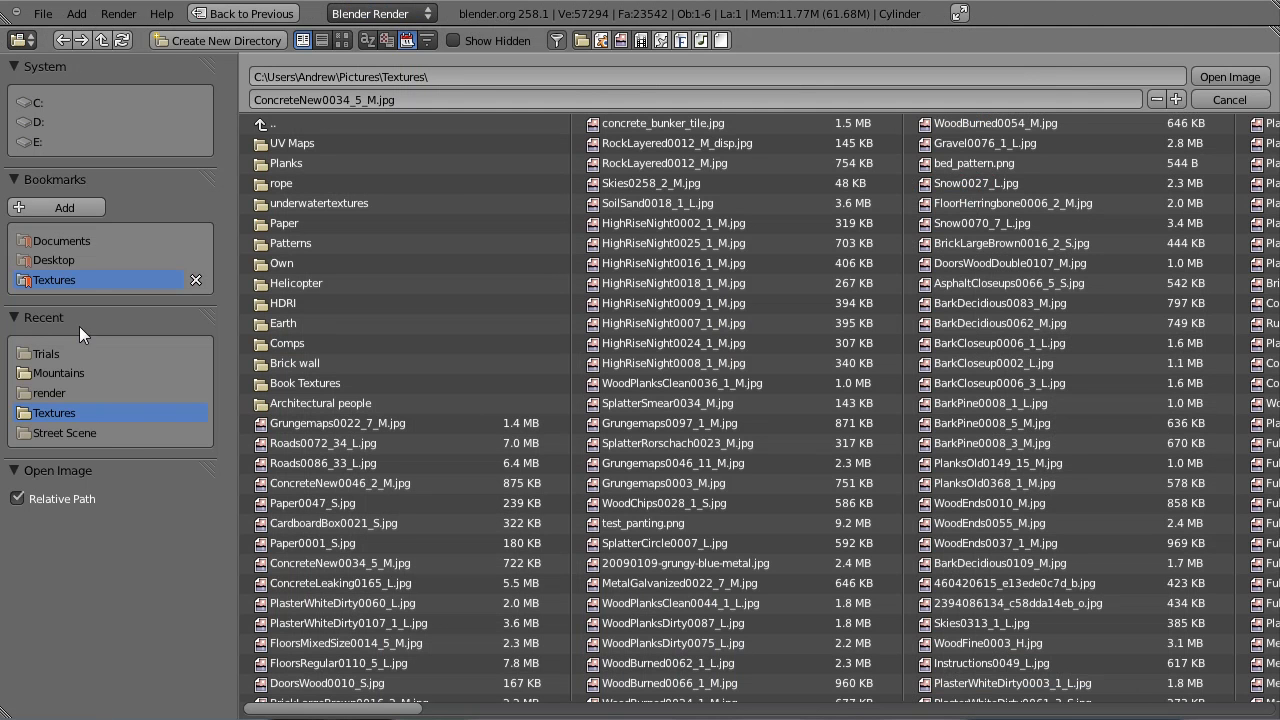
{"action": "left_click", "coordinate": [82, 433]}
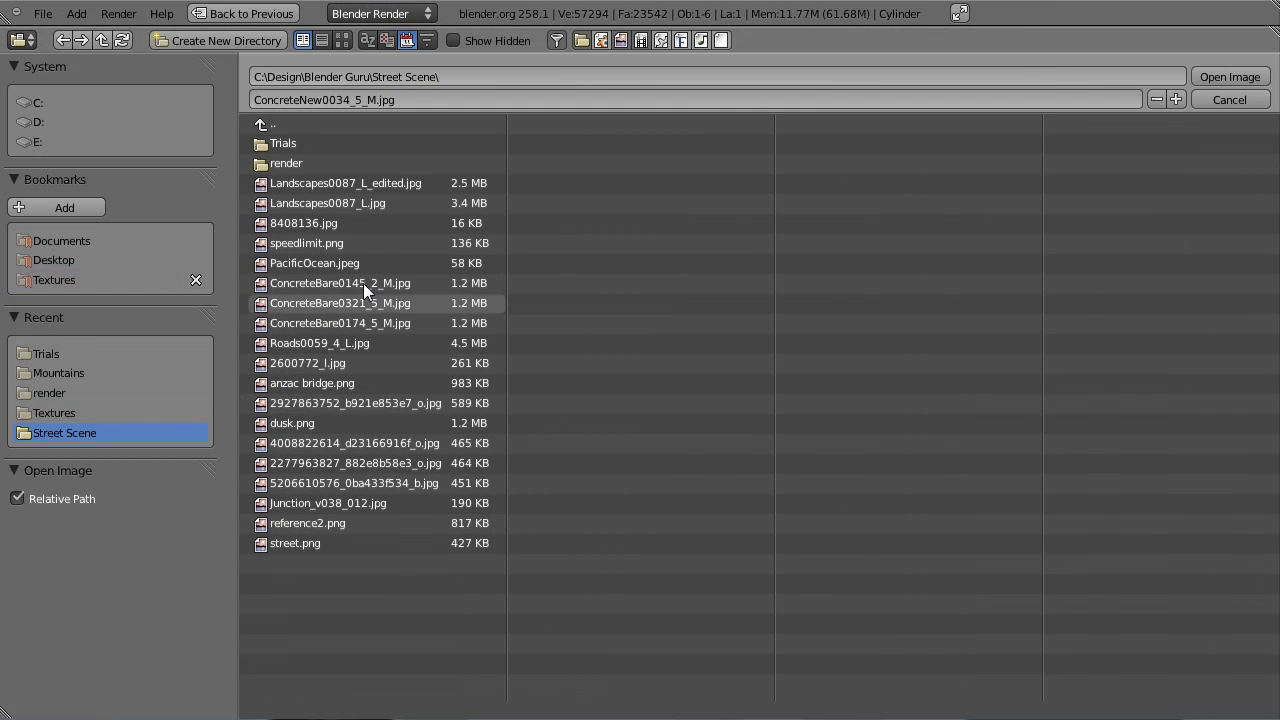
{"action": "double_click", "coordinate": [327, 222]}
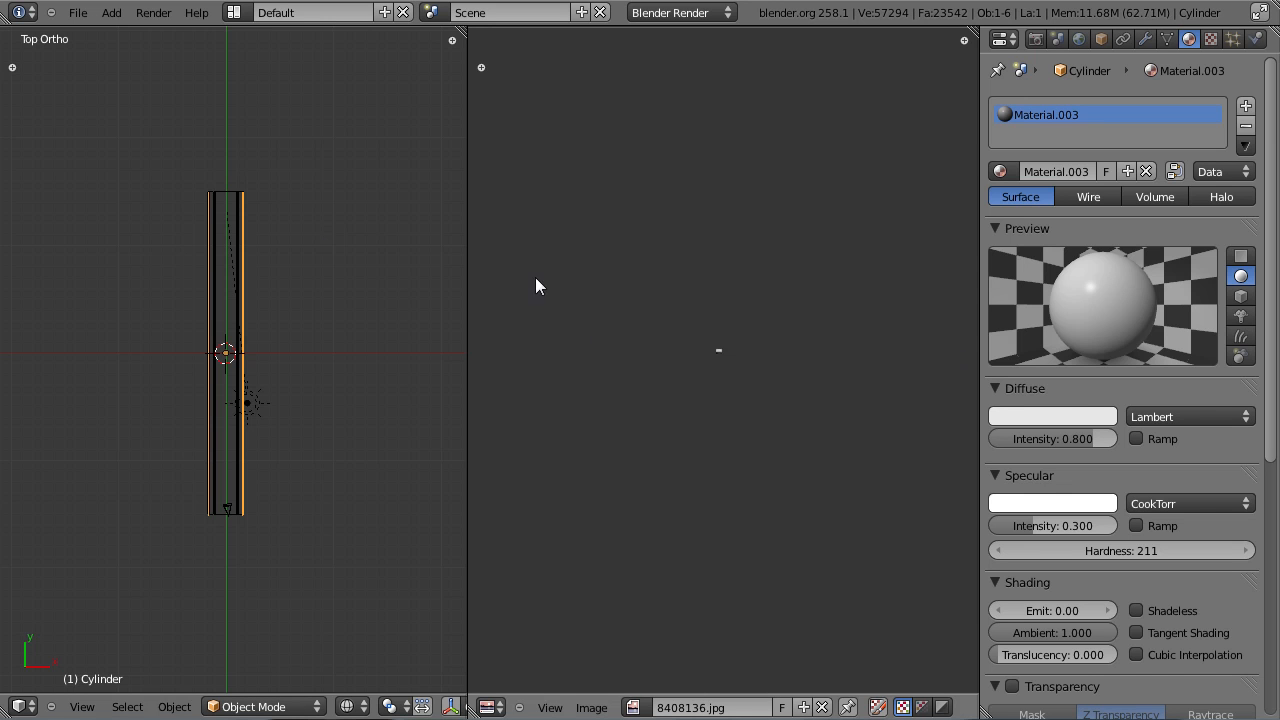
{"action": "scroll", "coordinate": [659, 442], "scroll_direction": "up", "scroll_amount": 15}
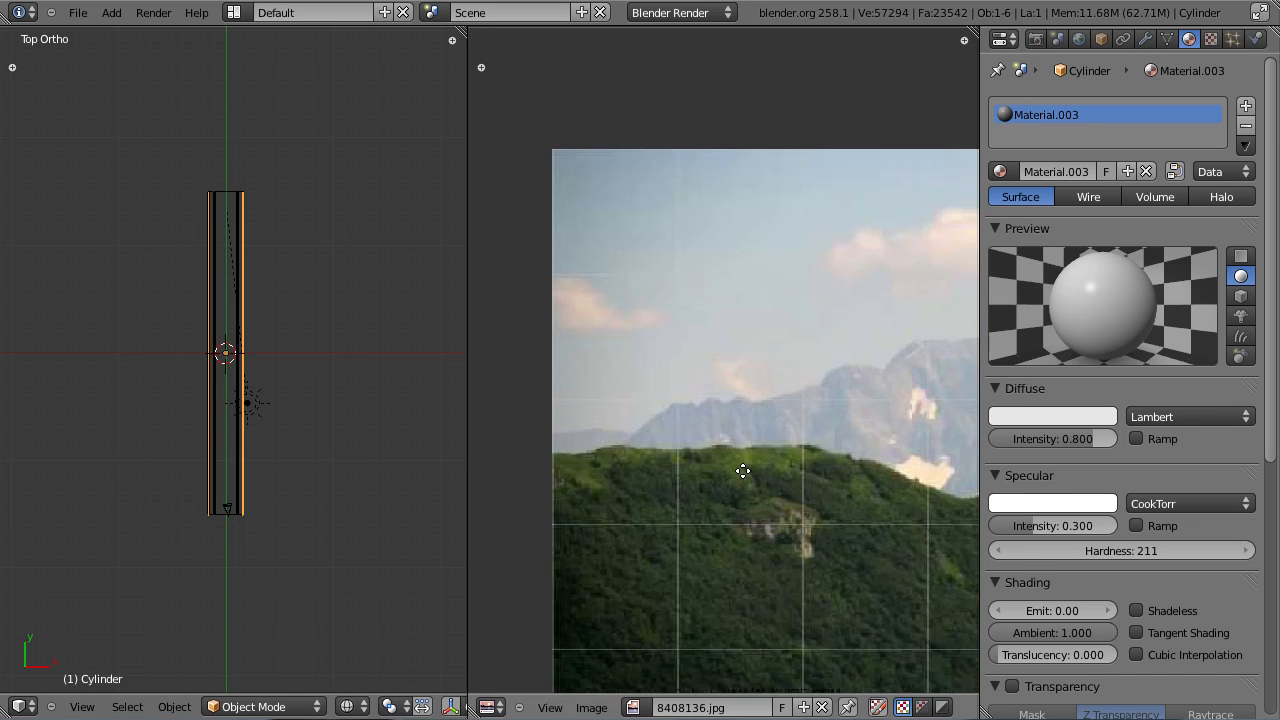
{"action": "scroll", "coordinate": [797, 517], "scroll_direction": "down", "scroll_amount": 2}
{"action": "left_click", "coordinate": [591, 707]}
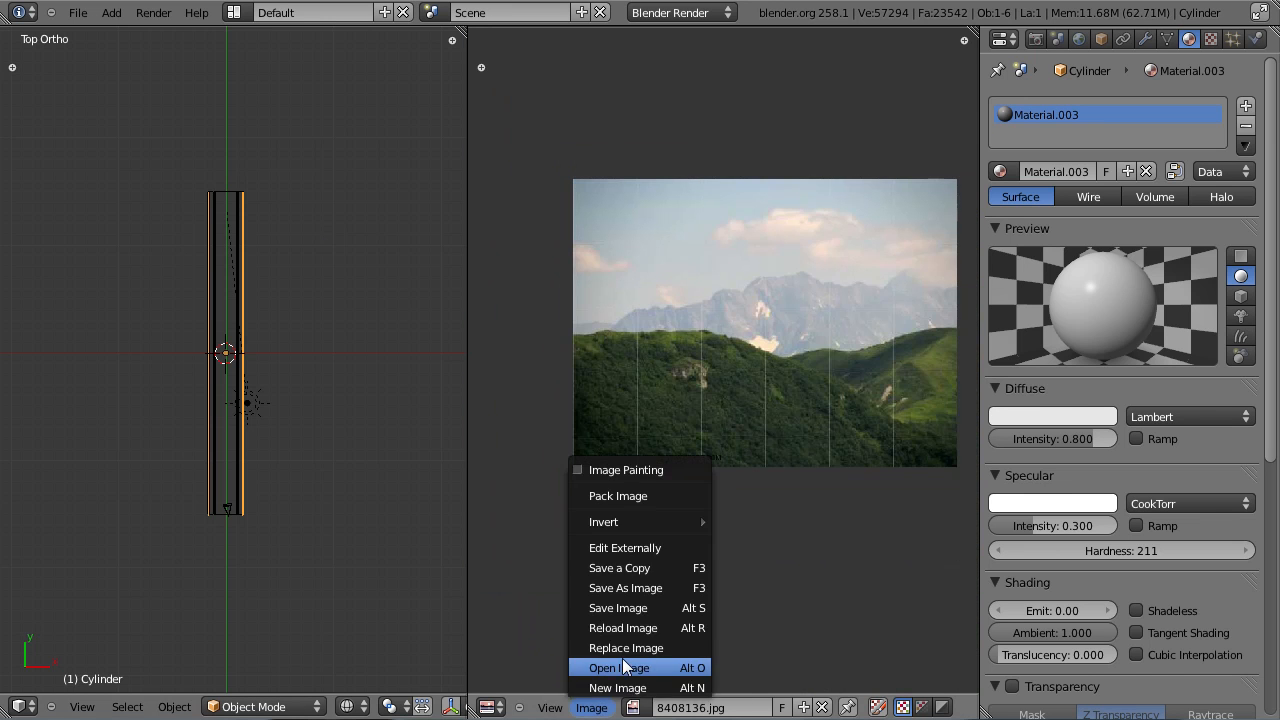
{"action": "left_click", "coordinate": [610, 666]}
{"action": "double_click", "coordinate": [381, 184]}
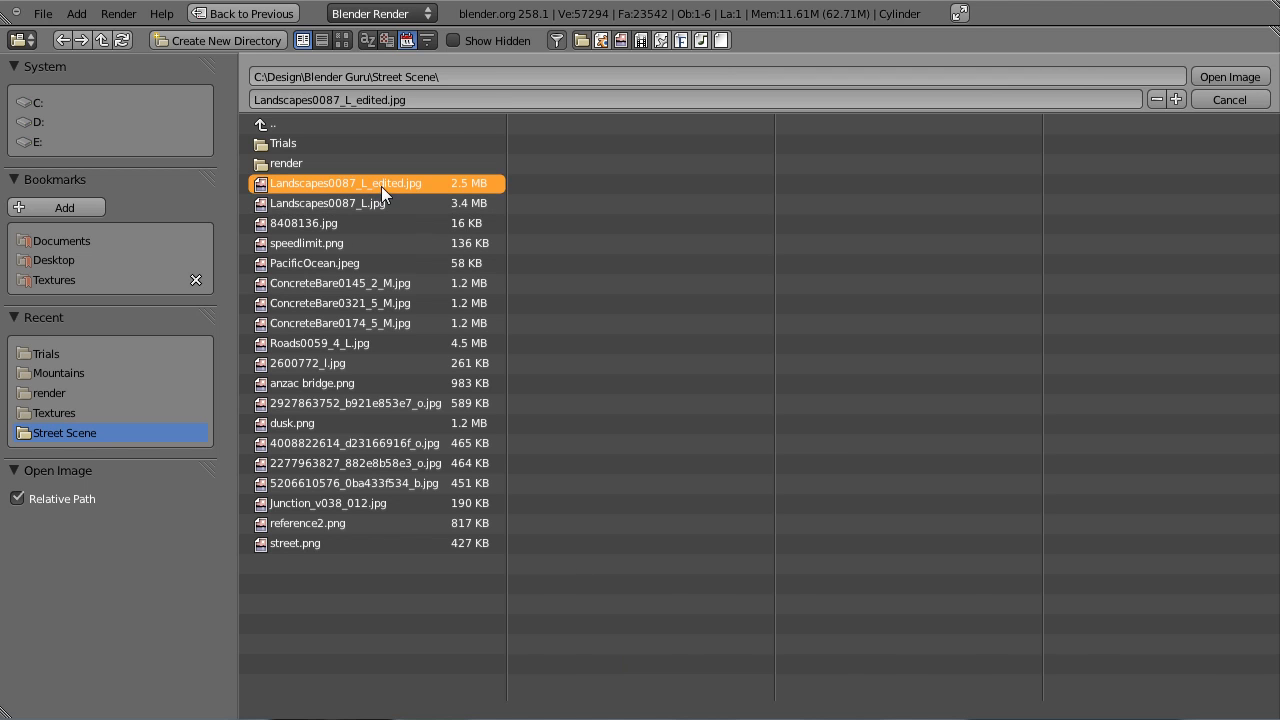
Step: Open the reference photo 2600772_l.jpg from the Street Scene folder in the image editor
{"action": "left_click", "coordinate": [610, 709]}
{"action": "left_click", "coordinate": [622, 684]}
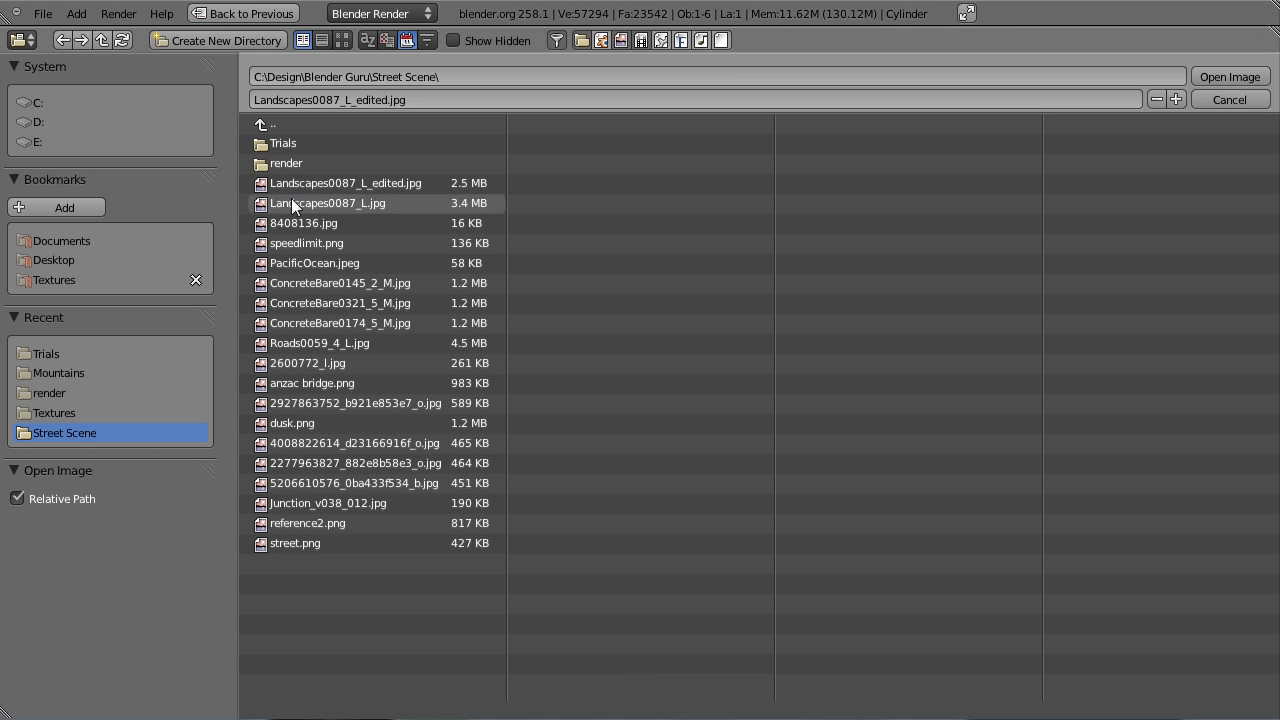
{"action": "left_click", "coordinate": [340, 223]}
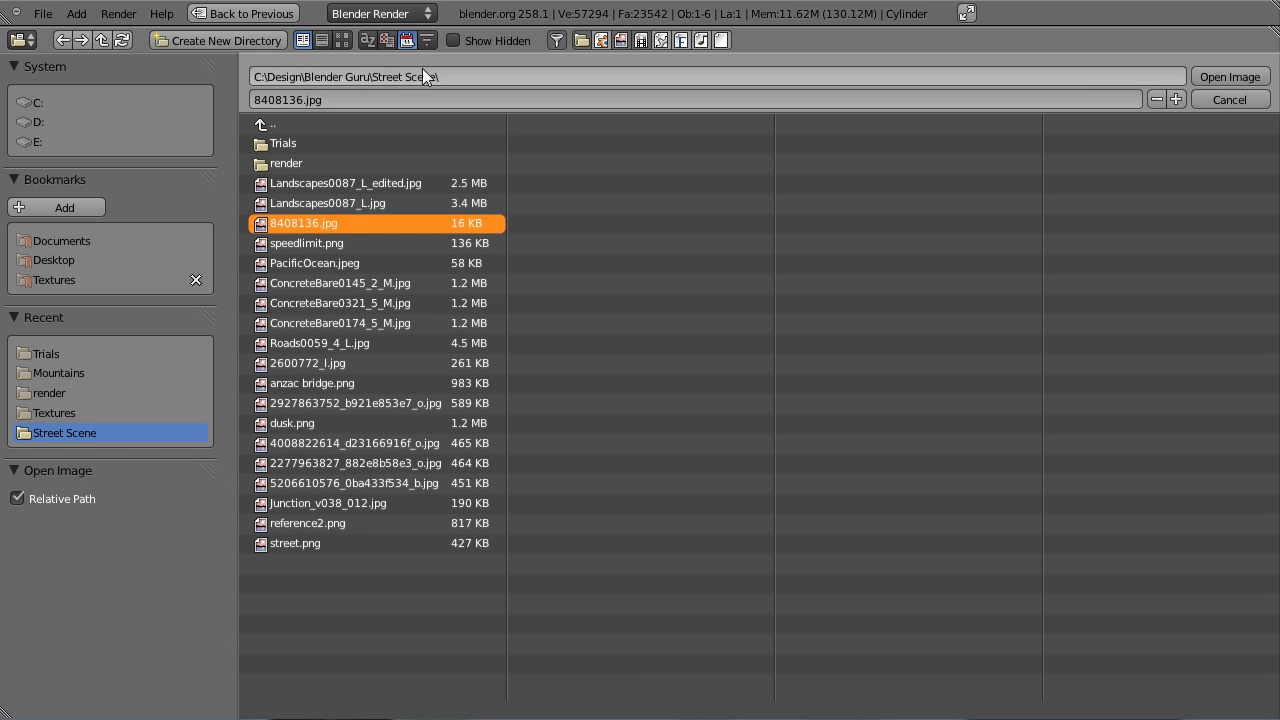
{"action": "double_click", "coordinate": [318, 357]}
Step: Examine the reference photo's arch tubes, cross-bracing and hanging cables, up close and as a whole
{"action": "scroll", "coordinate": [668, 333], "scroll_direction": "up", "scroll_amount": 4}
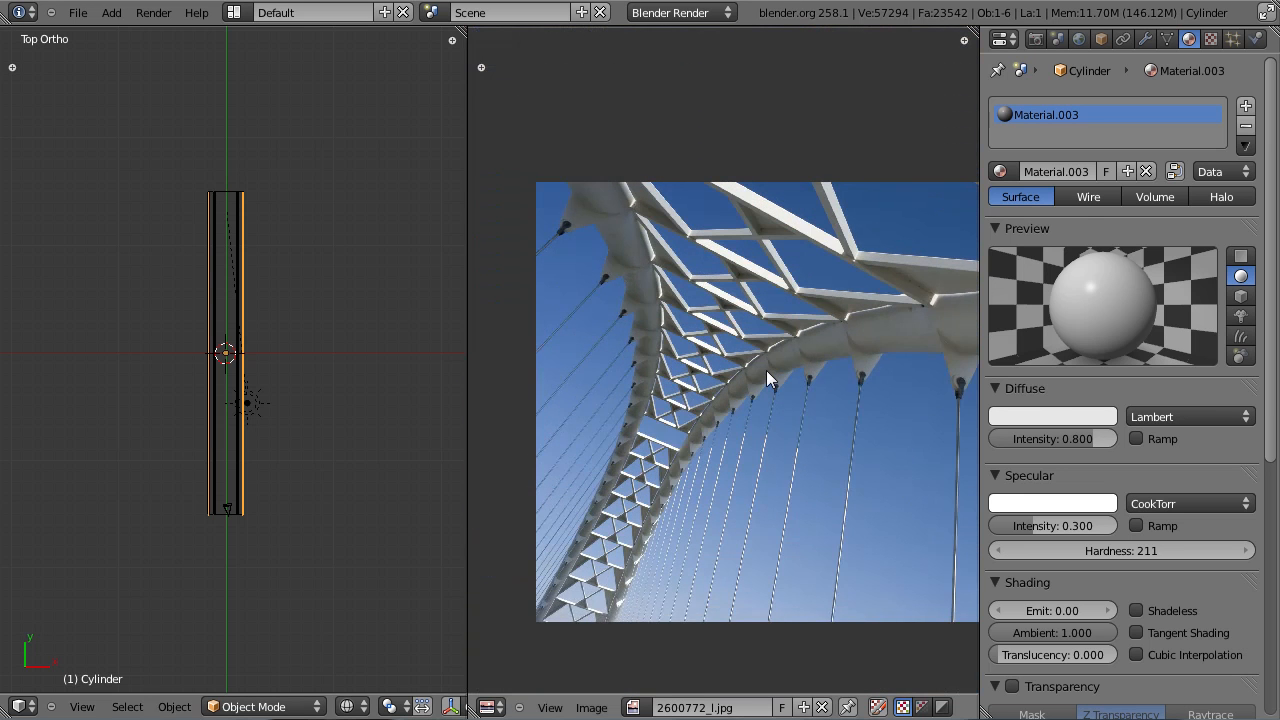
{"action": "scroll", "coordinate": [758, 312], "scroll_direction": "up", "scroll_amount": 3}
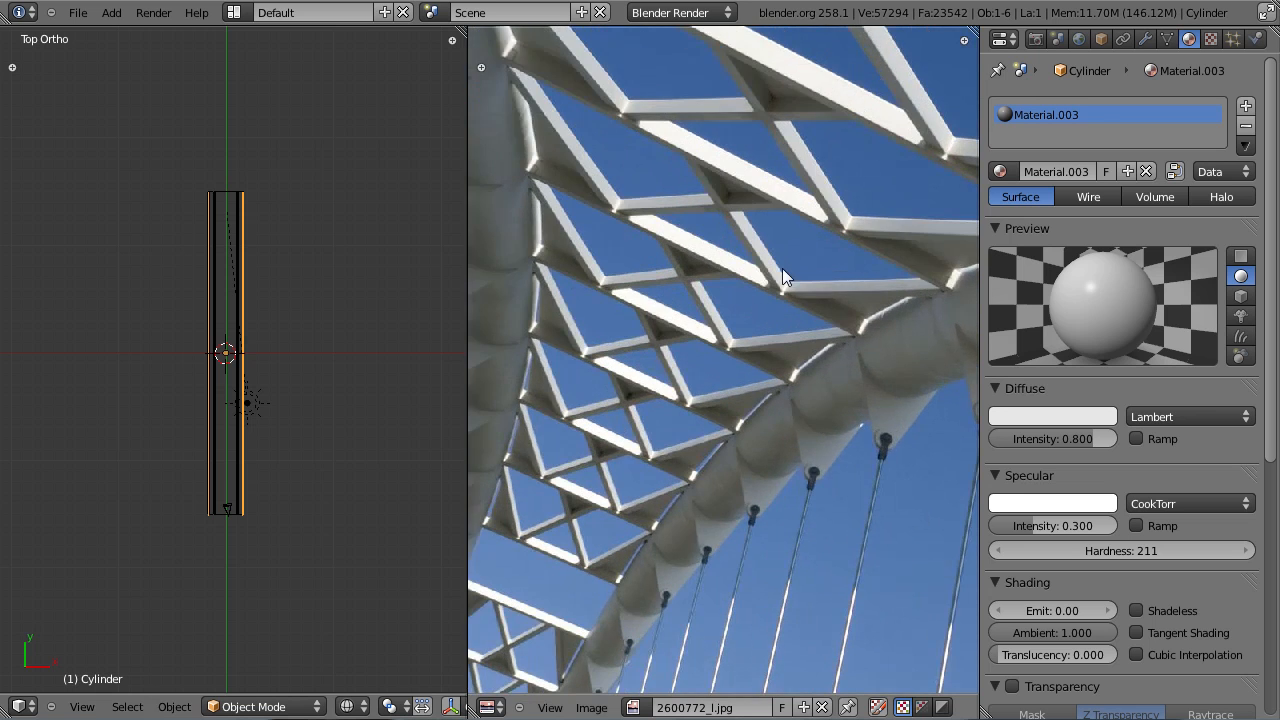
{"action": "scroll", "coordinate": [784, 266], "scroll_direction": "down", "scroll_amount": 2}
{"action": "scroll", "coordinate": [784, 273], "scroll_direction": "down", "scroll_amount": 1}
{"action": "middle_click_drag", "start_coordinate": [845, 301], "coordinate": [649, 357]}
{"action": "scroll", "coordinate": [684, 295], "scroll_direction": "down", "scroll_amount": 1}
{"action": "scroll", "coordinate": [685, 310], "scroll_direction": "up", "scroll_amount": 1}
{"action": "scroll", "coordinate": [662, 321], "scroll_direction": "up", "scroll_amount": 1}
{"action": "scroll", "coordinate": [737, 370], "scroll_direction": "down", "scroll_amount": 2}
{"action": "scroll", "coordinate": [737, 382], "scroll_direction": "down", "scroll_amount": 1}
{"action": "scroll", "coordinate": [648, 356], "scroll_direction": "down", "scroll_amount": 1}
{"action": "scroll", "coordinate": [655, 355], "scroll_direction": "down", "scroll_amount": 1}
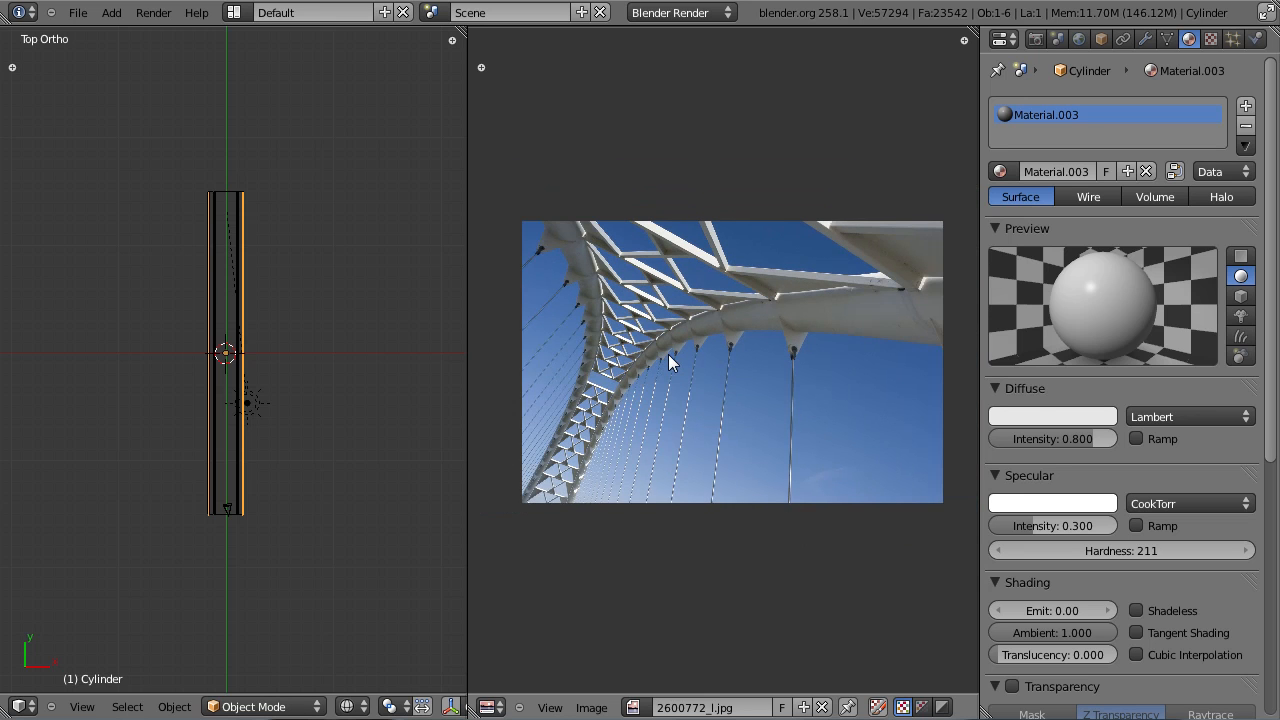
Step: Look over the reference arch, show the scene in front view and save the file over the existing one
{"action": "scroll", "coordinate": [668, 356], "scroll_direction": "up", "scroll_amount": 1}
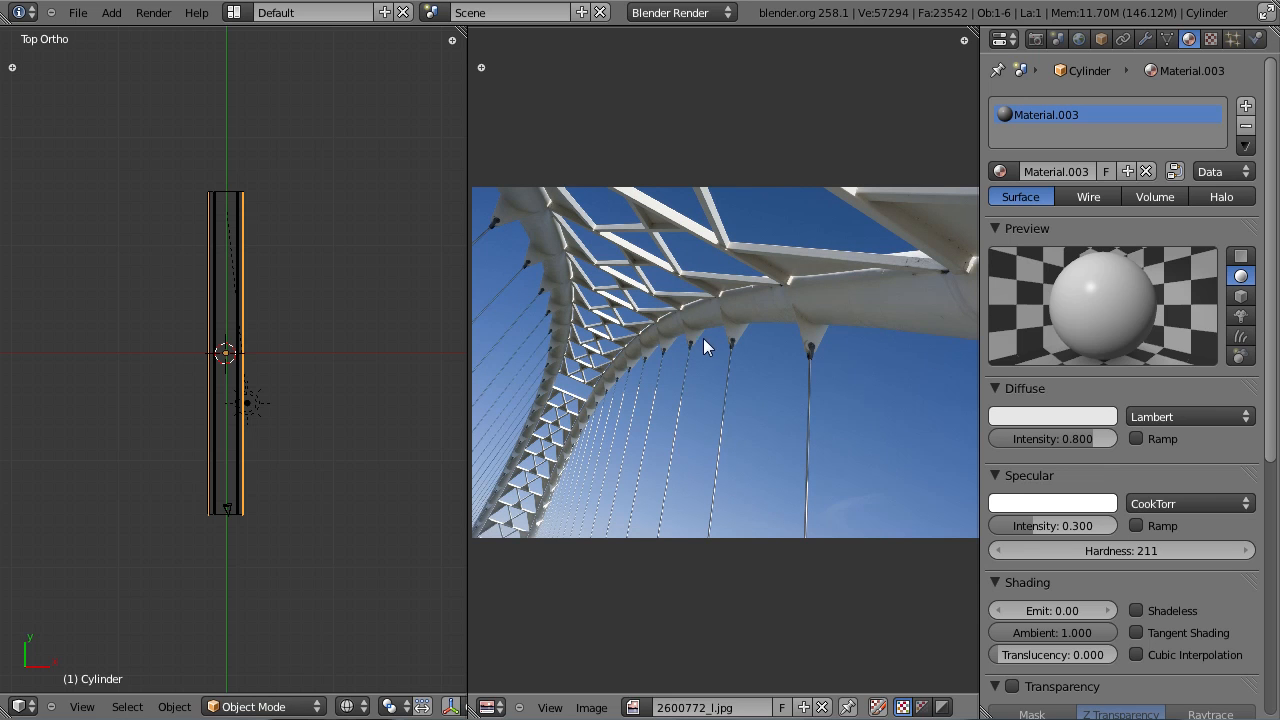
{"action": "key", "text": "KP_1"}
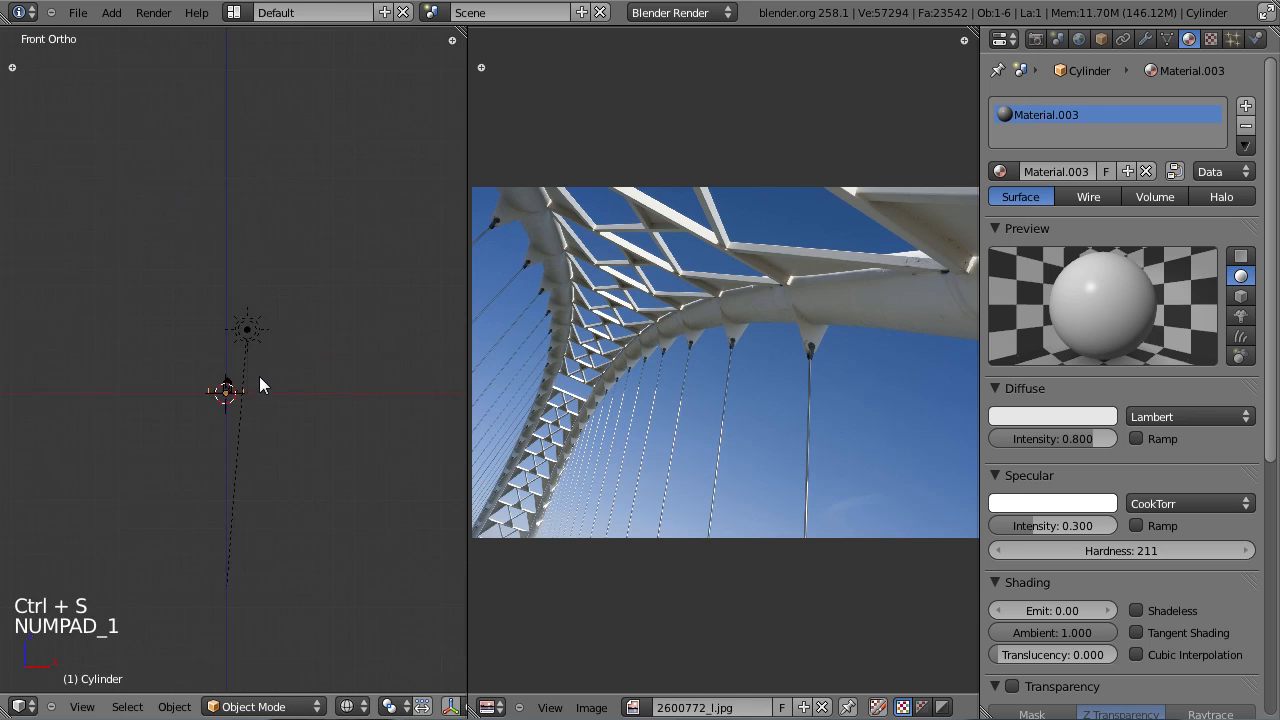
{"action": "key", "text": "ctrl+s"}
{"action": "left_click", "coordinate": [250, 415]}
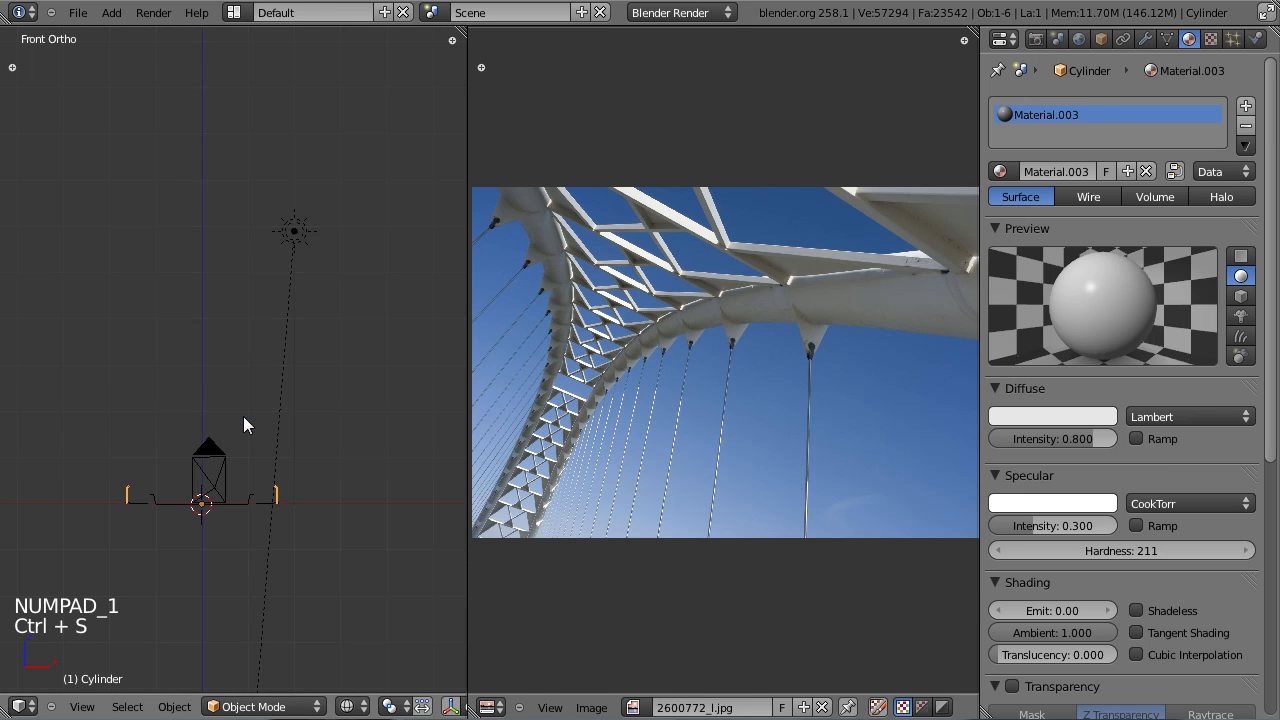
Step: Examine the railings from above, at the road's far end and along its length
{"action": "key", "text": "KP_7"}
{"action": "middle_click_drag", "start_coordinate": [250, 433], "coordinate": [284, 242], "text": "shift"}
{"action": "key", "text": "Tab"}
{"action": "scroll", "coordinate": [279, 523], "scroll_direction": "up", "scroll_amount": 2}
{"action": "middle_click_drag", "start_coordinate": [277, 174], "coordinate": [217, 703], "text": "shift"}
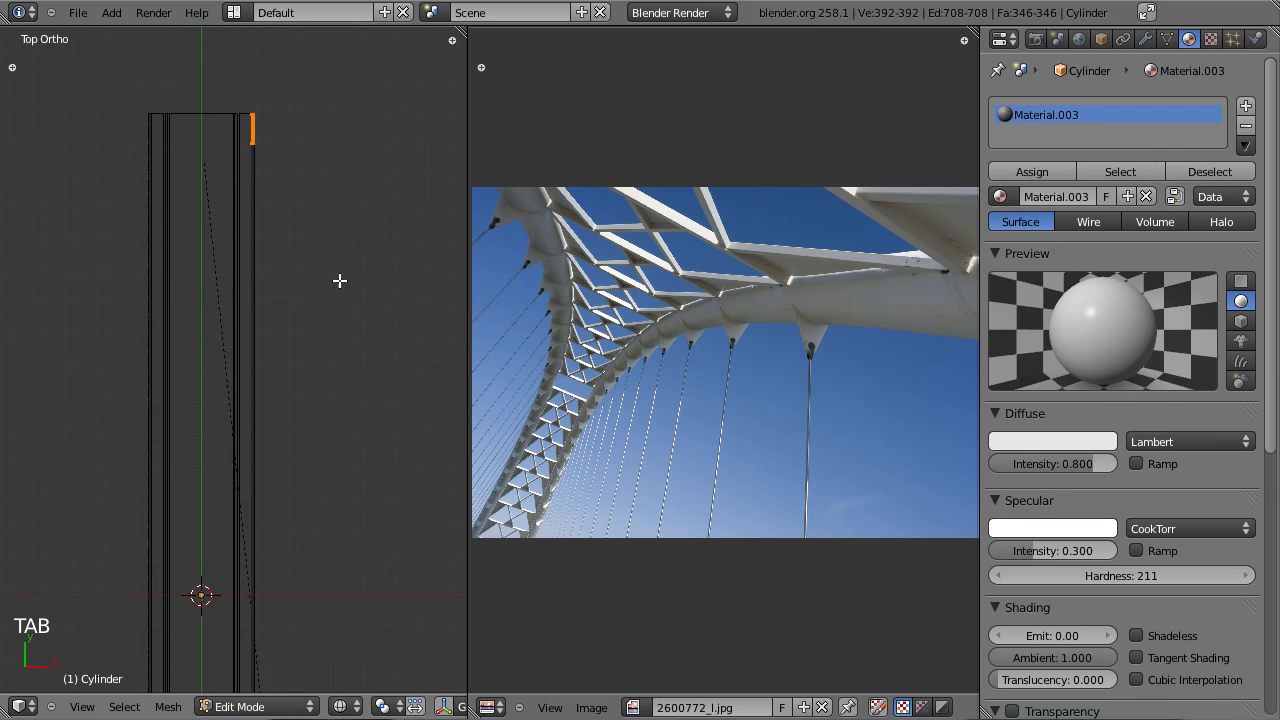
{"action": "scroll", "coordinate": [323, 336], "scroll_direction": "up", "scroll_amount": 2}
{"action": "middle_click_drag", "start_coordinate": [341, 263], "coordinate": [338, 382], "text": "shift"}
{"action": "key", "text": "Tab"}
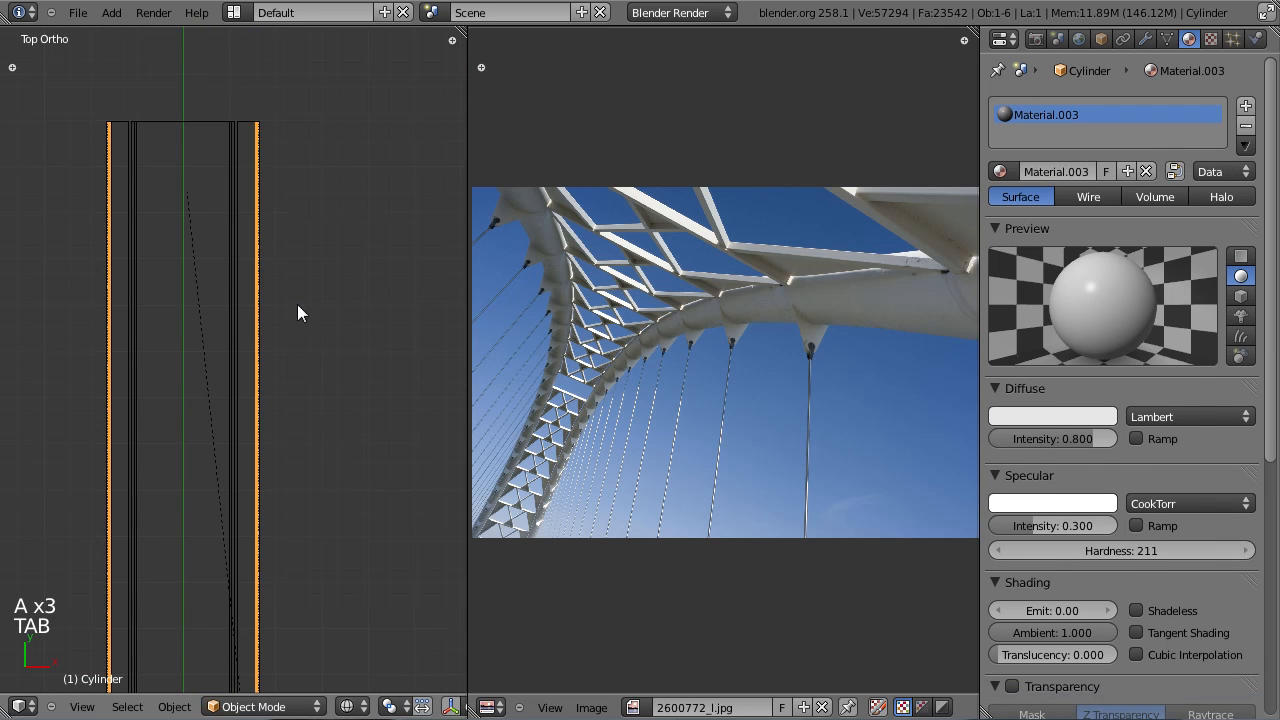
{"action": "scroll", "coordinate": [273, 215], "scroll_direction": "down", "scroll_amount": 5}
{"action": "middle_click_drag", "start_coordinate": [252, 600], "coordinate": [263, 480], "text": "shift"}
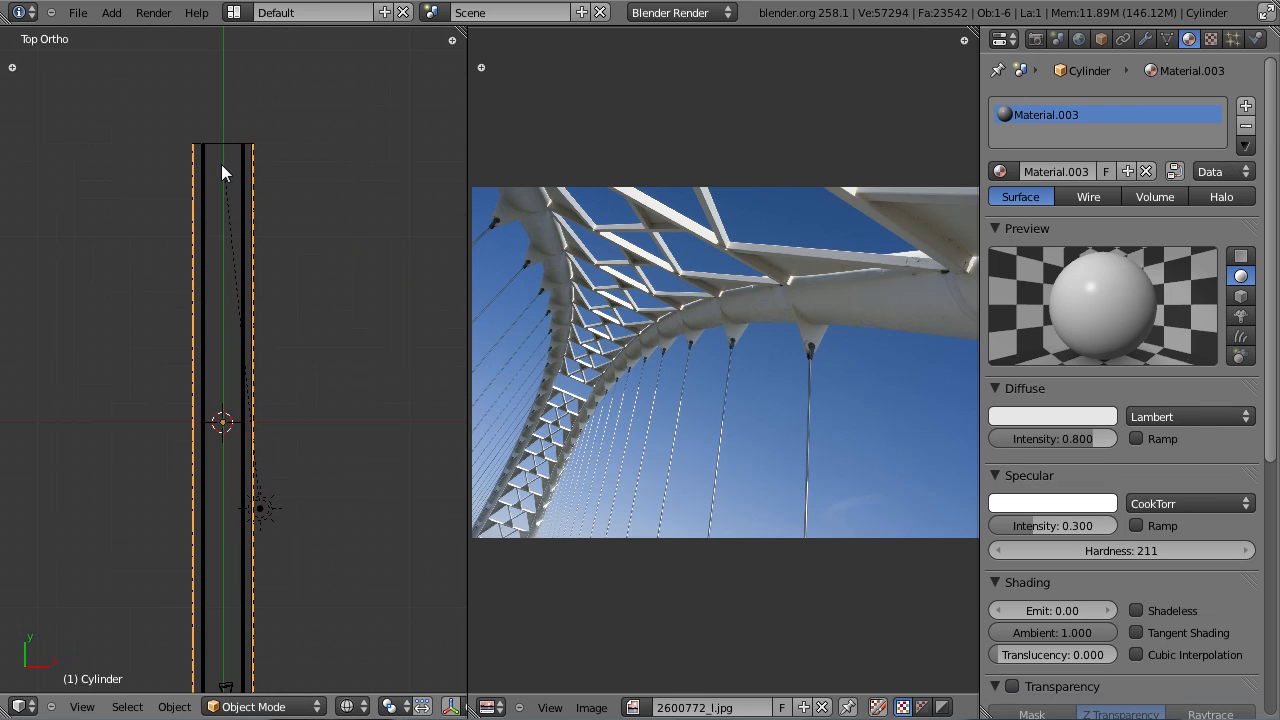
Step: Save the scene file again with the whole road in top view
{"action": "scroll", "coordinate": [278, 469], "scroll_direction": "up", "scroll_amount": 1}
{"action": "key", "text": "ctrl+s"}
{"action": "middle_click_drag", "start_coordinate": [278, 469], "coordinate": [304, 337], "text": "shift"}
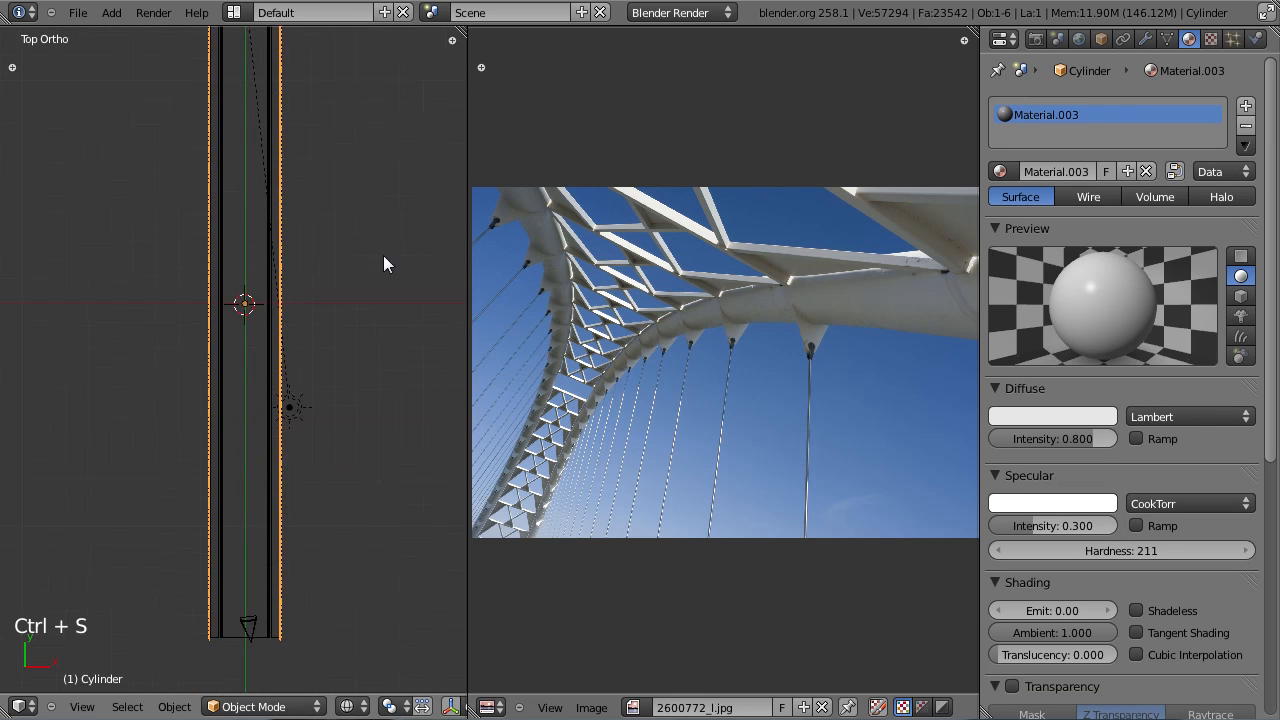
Step: Widen the 3D view, switch to an empty layer and add a mesh cylinder at the 3D cursor
{"action": "left_click_drag", "start_coordinate": [467, 214], "coordinate": [876, 260]}
{"action": "middle_click_drag", "start_coordinate": [580, 286], "coordinate": [531, 357], "text": "shift"}
{"action": "scroll", "coordinate": [531, 357], "scroll_direction": "up", "scroll_amount": 1}
{"action": "key", "text": "shift+a"}
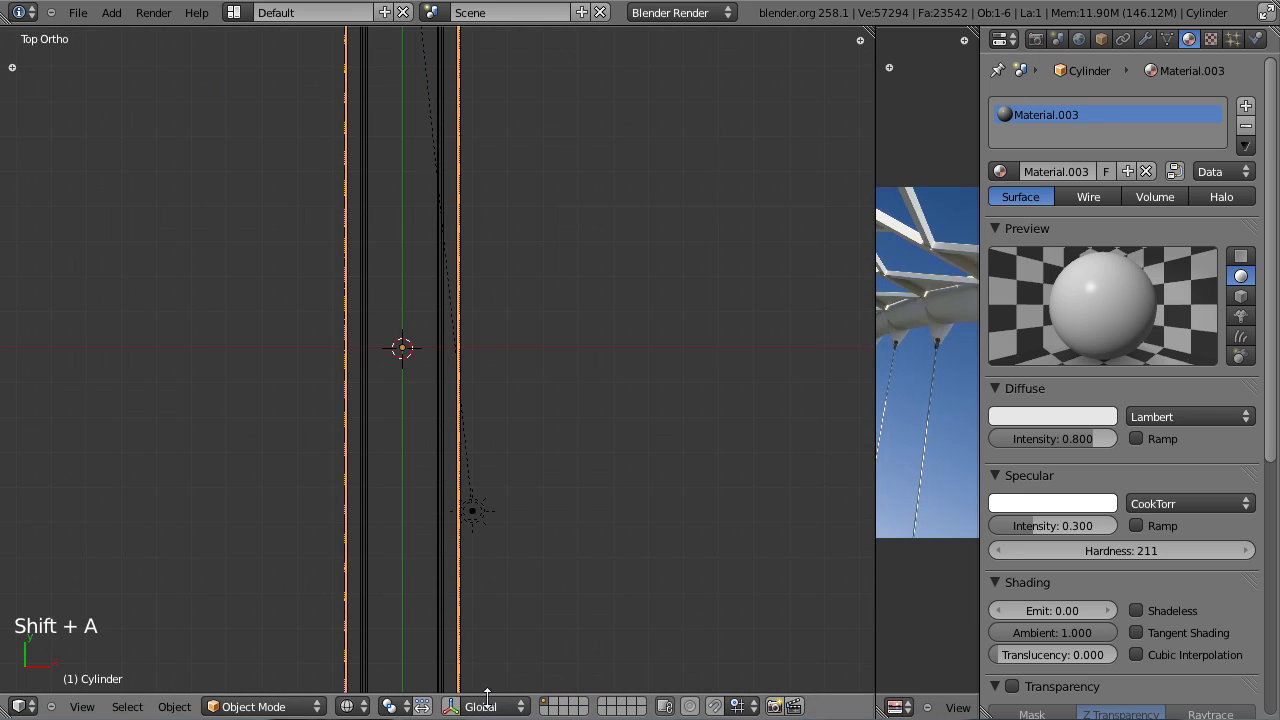
{"action": "left_click", "coordinate": [550, 706]}
{"action": "key", "text": "shift+a"}
{"action": "mouse_move", "coordinate": [459, 316]}
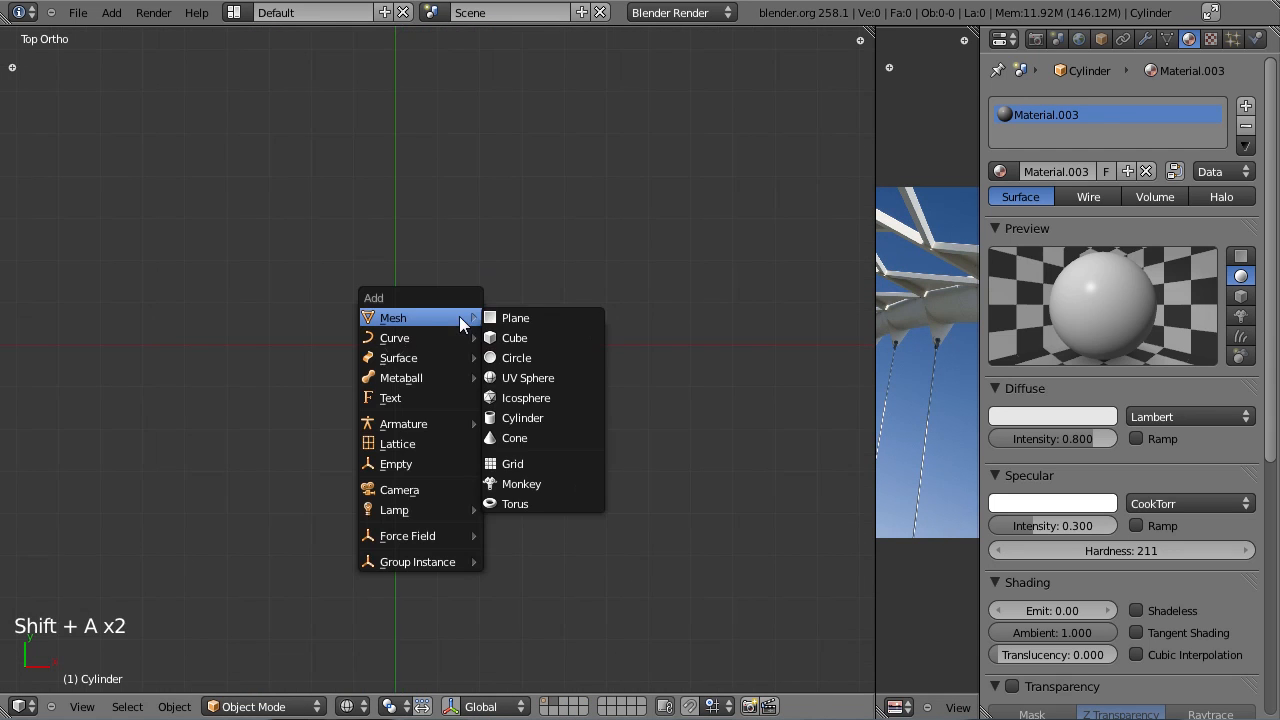
{"action": "left_click", "coordinate": [562, 416]}
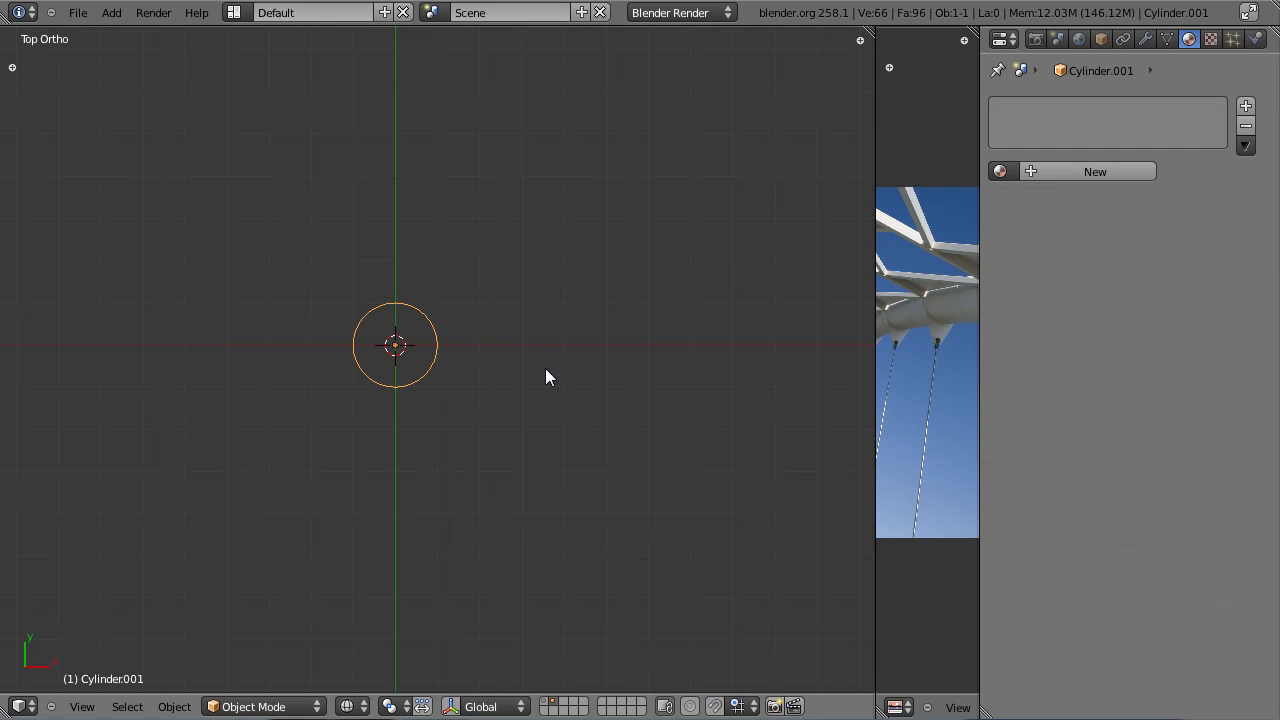
Step: Enlarge the reference photo beside the 3D view and turn off Cap Ends so the new cylinder is open
{"action": "left_click_drag", "start_coordinate": [869, 357], "coordinate": [592, 362]}
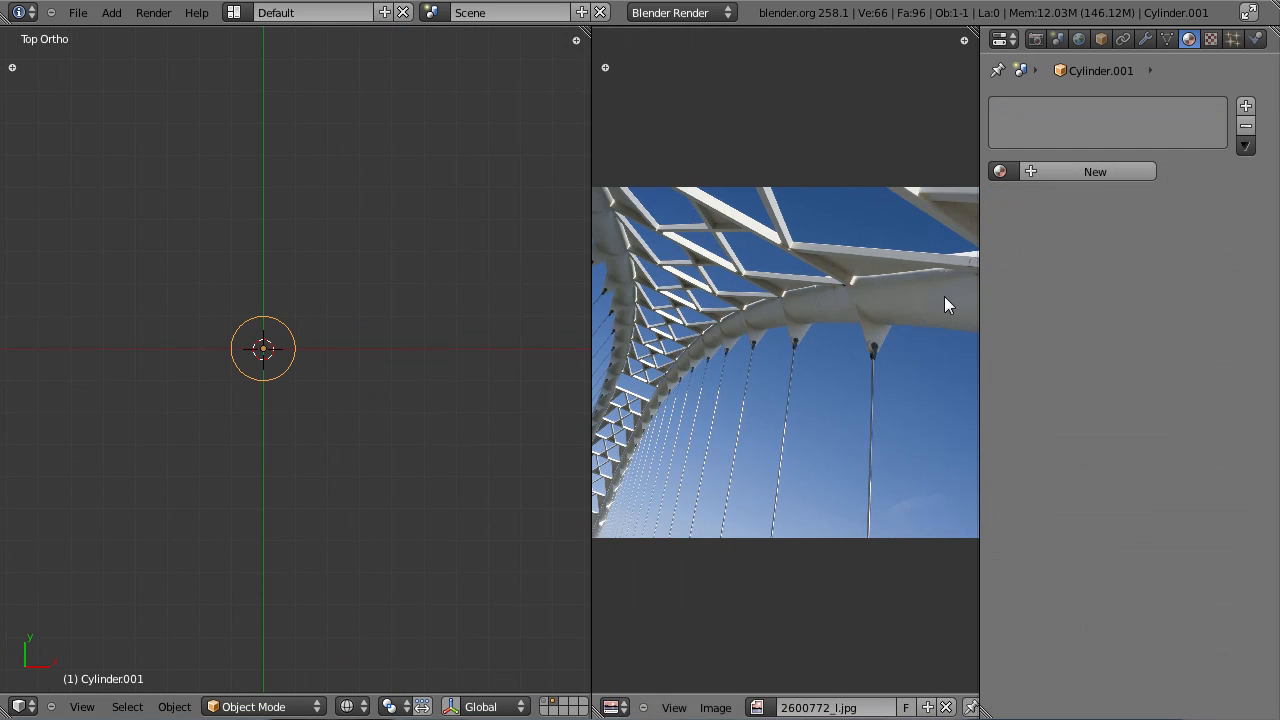
{"action": "scroll", "coordinate": [277, 378], "scroll_direction": "up", "scroll_amount": 3}
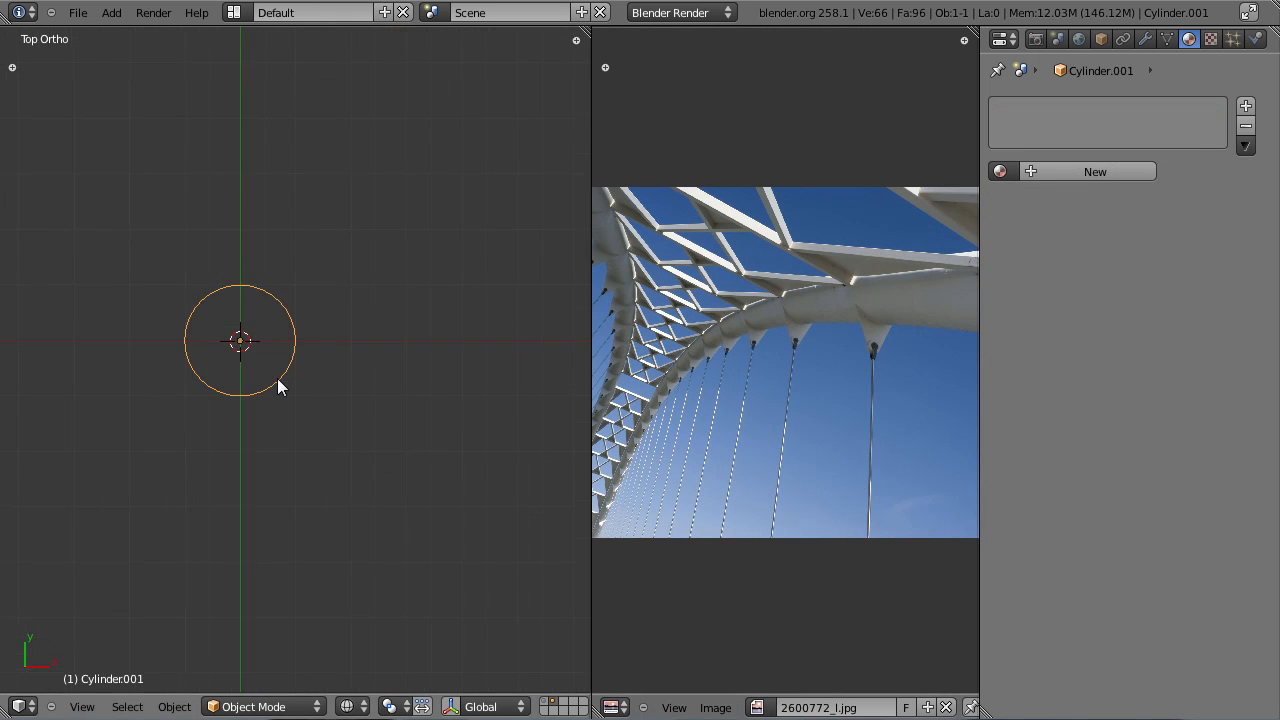
{"action": "key", "text": "t"}
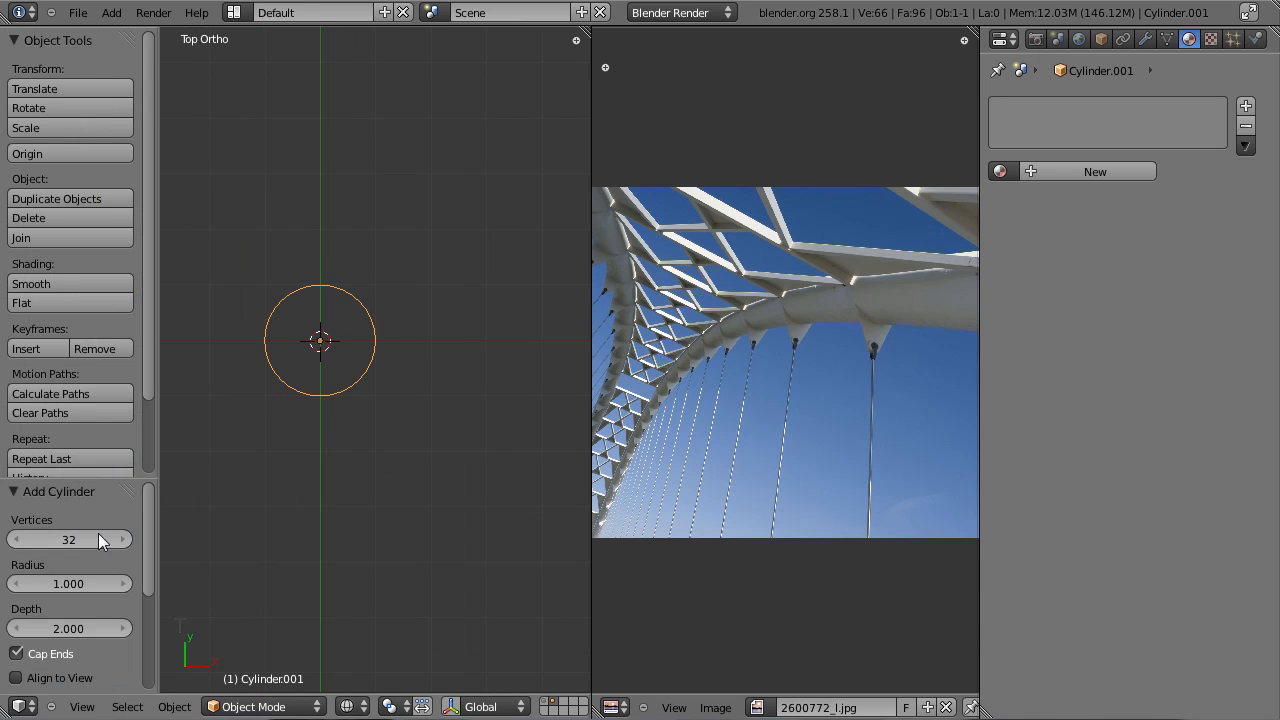
{"action": "left_click", "coordinate": [49, 654]}
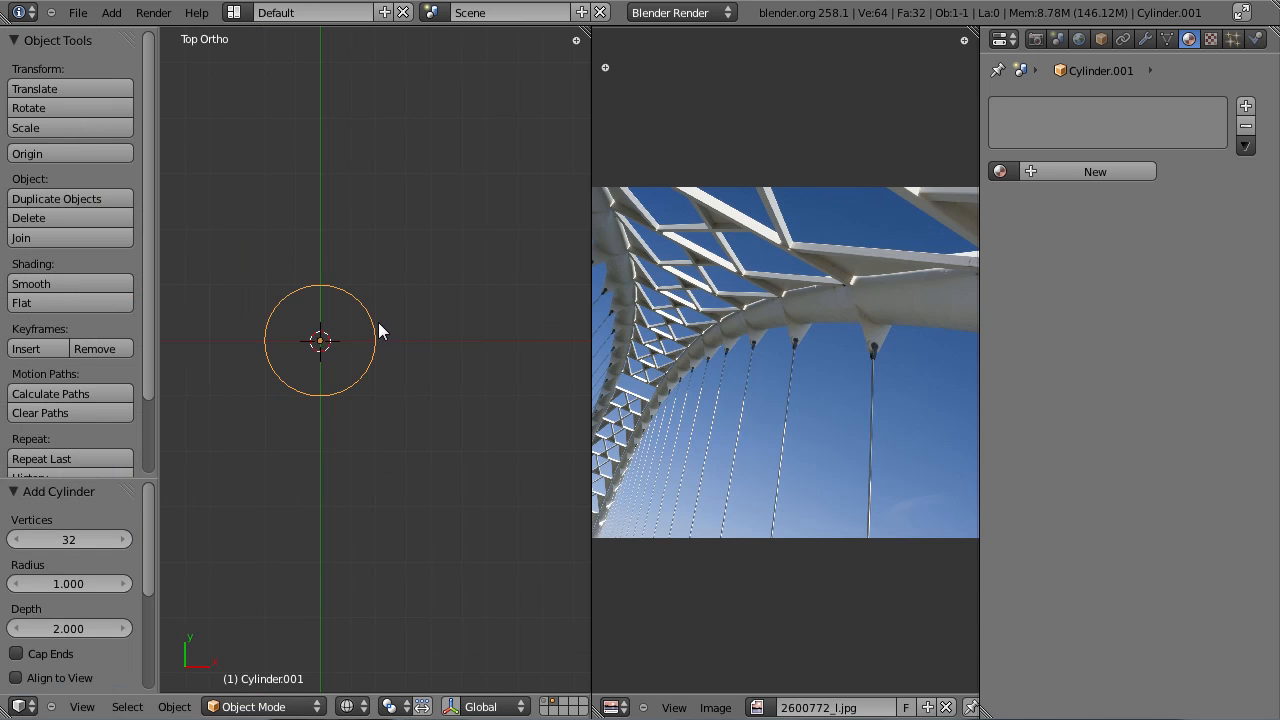
{"action": "key", "text": "t"}
Step: Display the cylinder solid and rotate it 90 degrees in side view so its axis runs along Y
{"action": "key", "text": "z"}
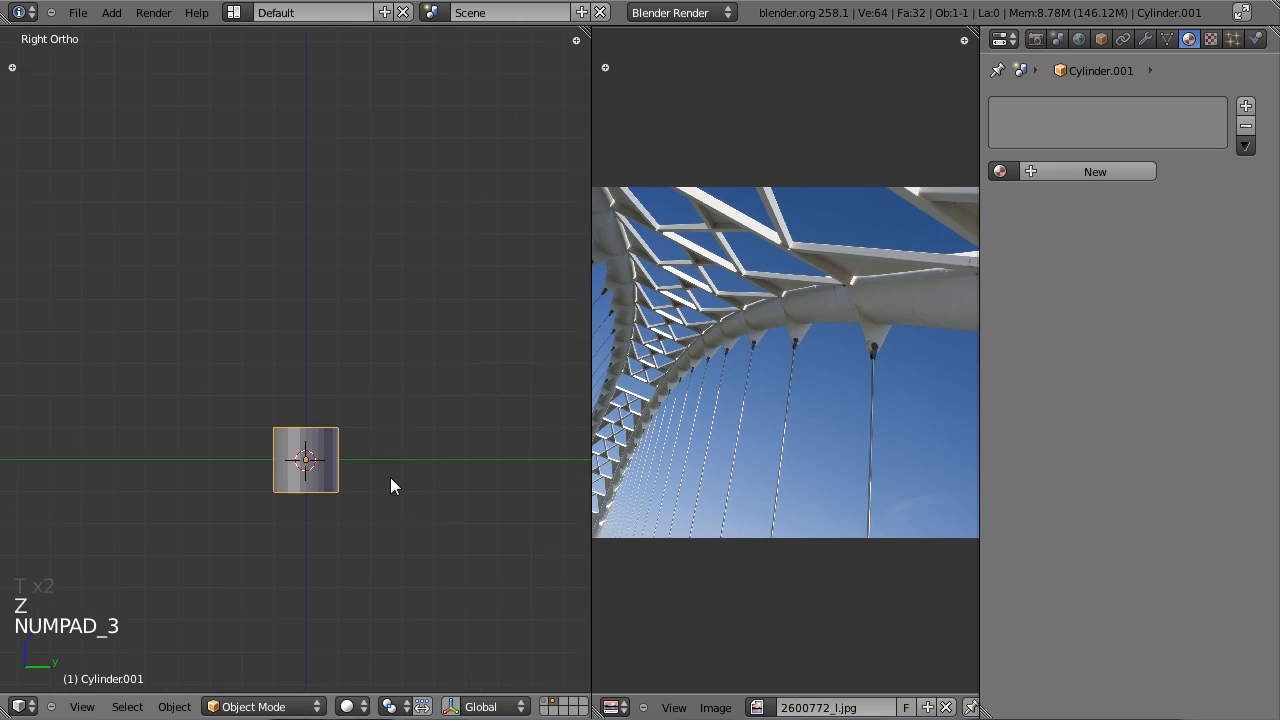
{"action": "key", "text": "r"}
{"action": "left_click", "coordinate": [378, 310]}
{"action": "middle_click_drag", "start_coordinate": [377, 316], "coordinate": [336, 336]}
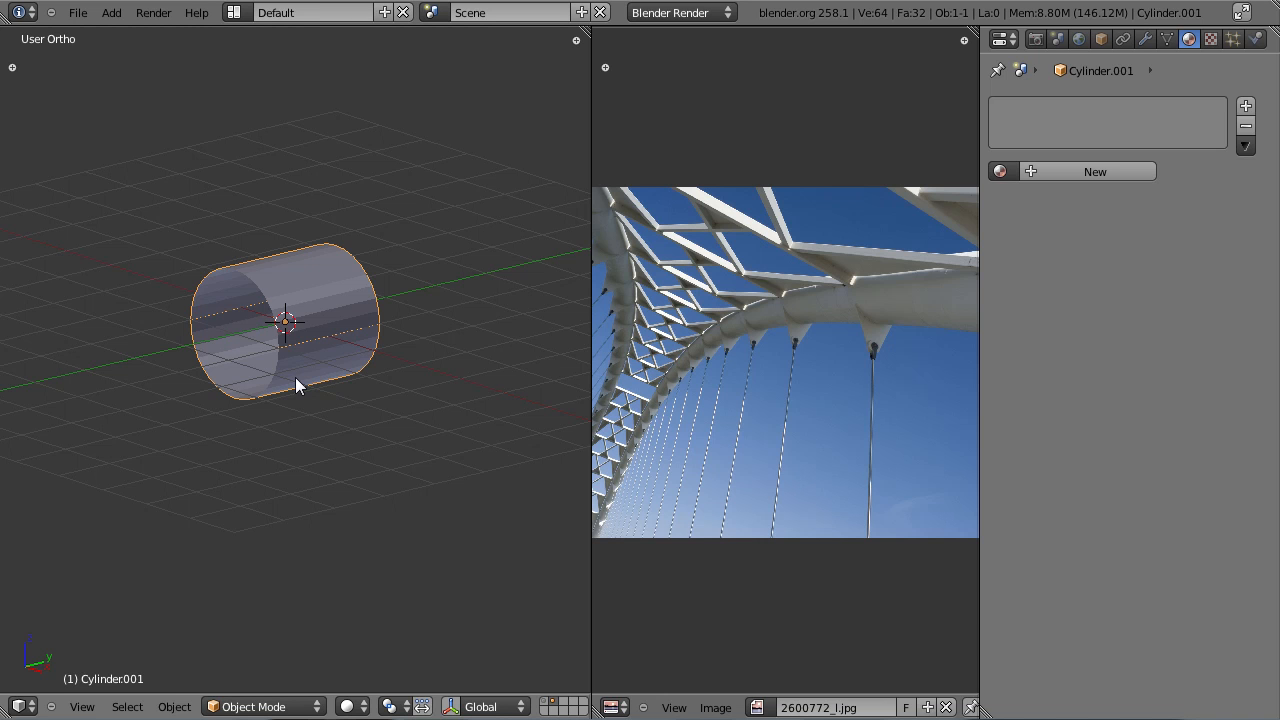
Step: Apply smooth shading to the open cylinder
{"action": "key", "text": "t"}
{"action": "left_click", "coordinate": [100, 281]}
{"action": "key", "text": "t"}
{"action": "scroll", "coordinate": [400, 375], "scroll_direction": "down", "scroll_amount": 3}
Step: Stretch the cylinder along Y in top view to about 1.7 times its length, following the reference arch segments
{"action": "key", "text": "KP_7"}
{"action": "key", "text": "s"}
{"action": "key", "text": "y"}
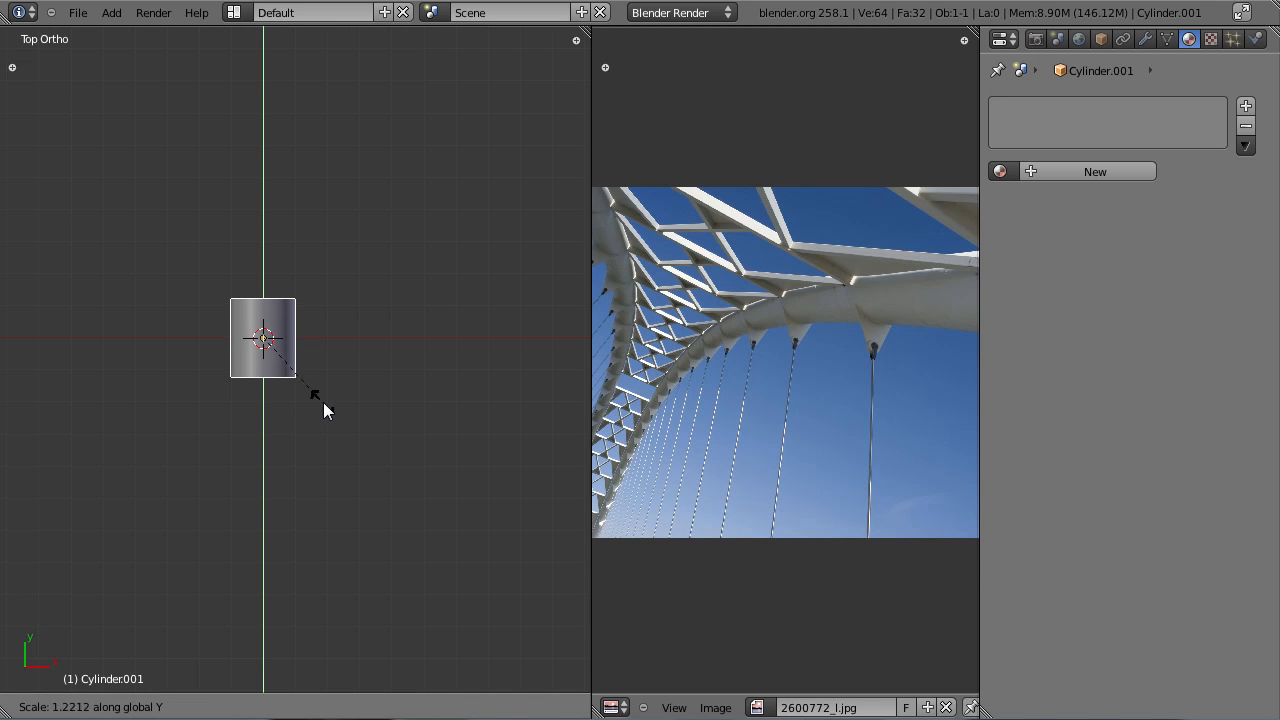
{"action": "left_click", "coordinate": [341, 421]}
{"action": "scroll", "coordinate": [341, 421], "scroll_direction": "up", "scroll_amount": 2}
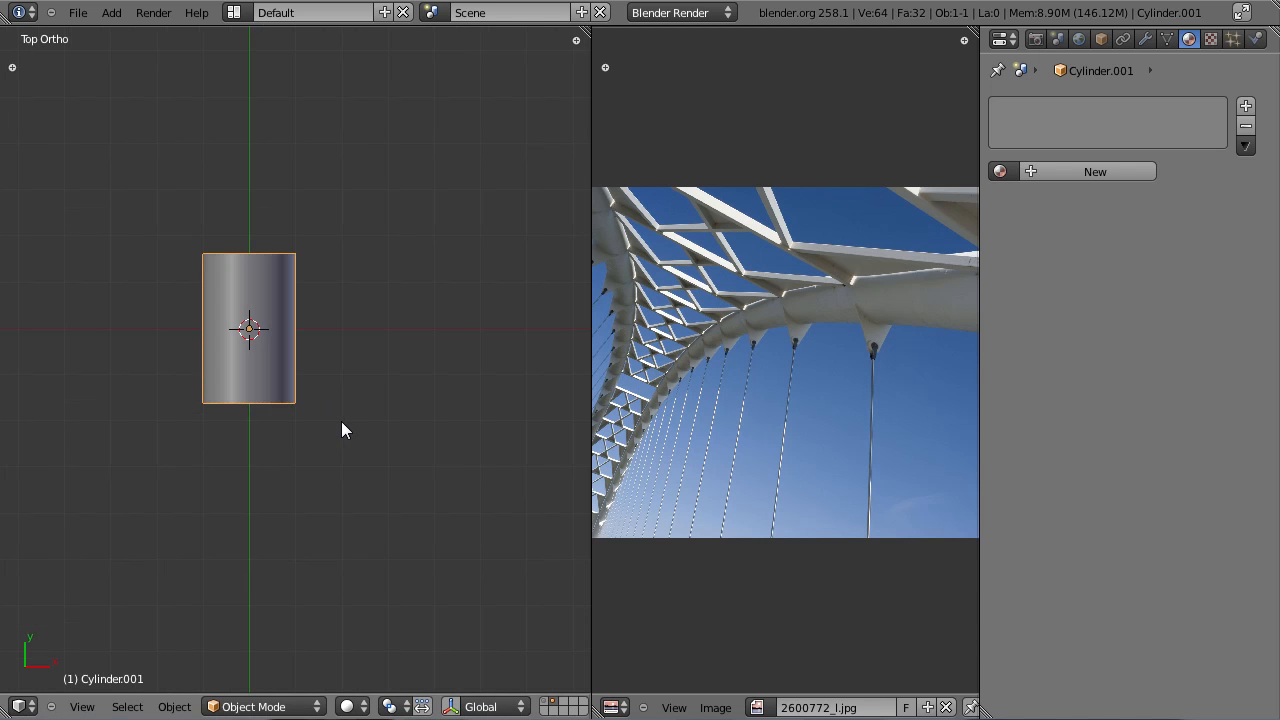
{"action": "scroll", "coordinate": [372, 393], "scroll_direction": "down", "scroll_amount": 1}
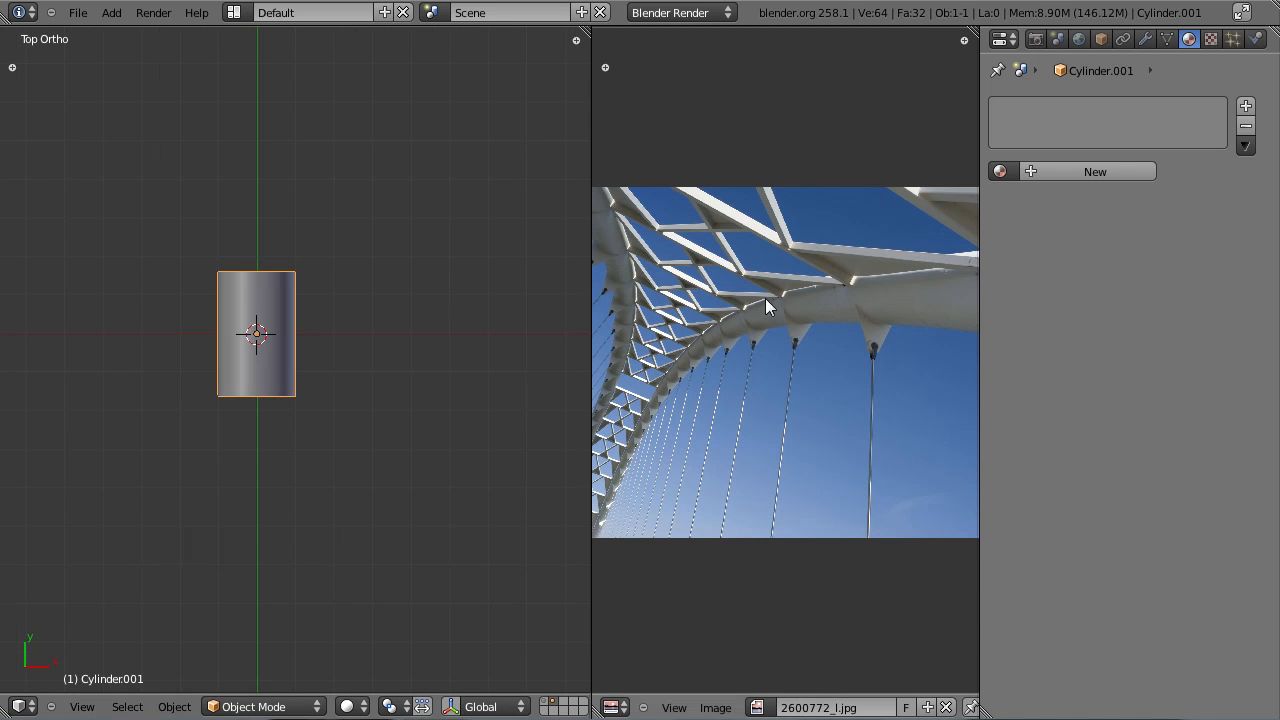
{"action": "scroll", "coordinate": [717, 283], "scroll_direction": "up", "scroll_amount": 3}
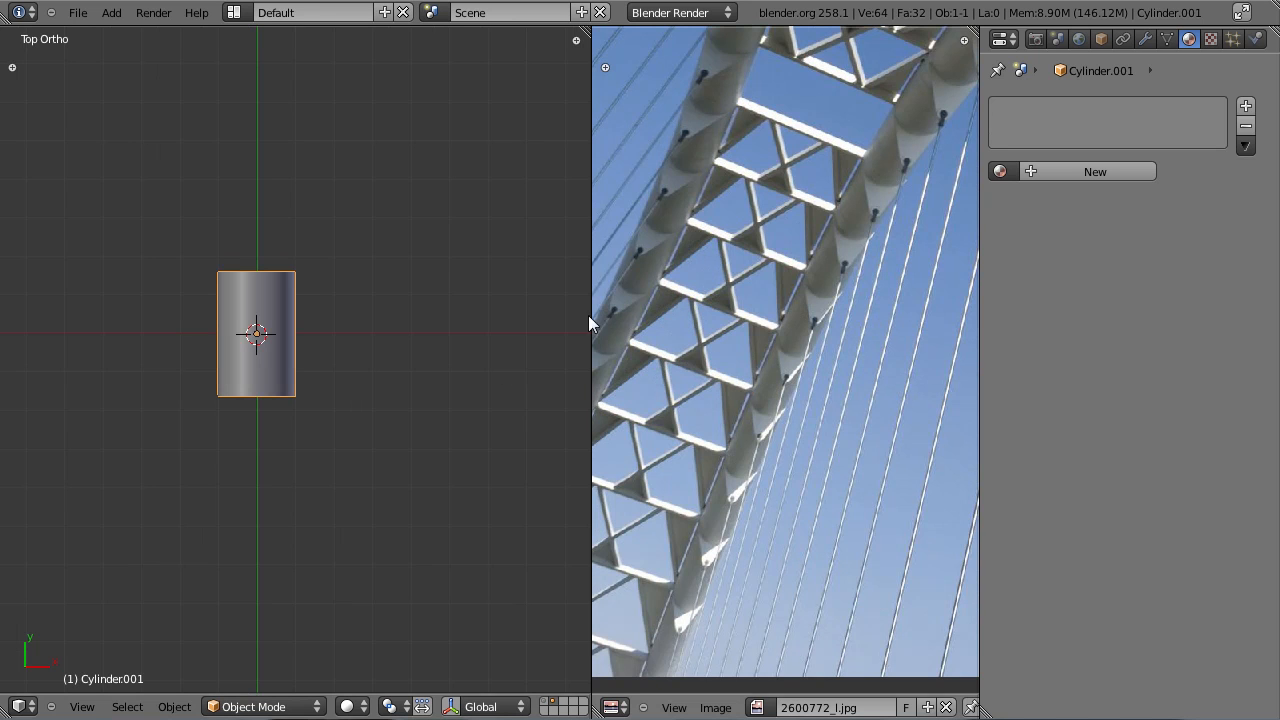
{"action": "scroll", "coordinate": [389, 386], "scroll_direction": "up", "scroll_amount": 3}
{"action": "key", "text": "s"}
{"action": "key", "text": "y"}
{"action": "left_click", "coordinate": [397, 383]}
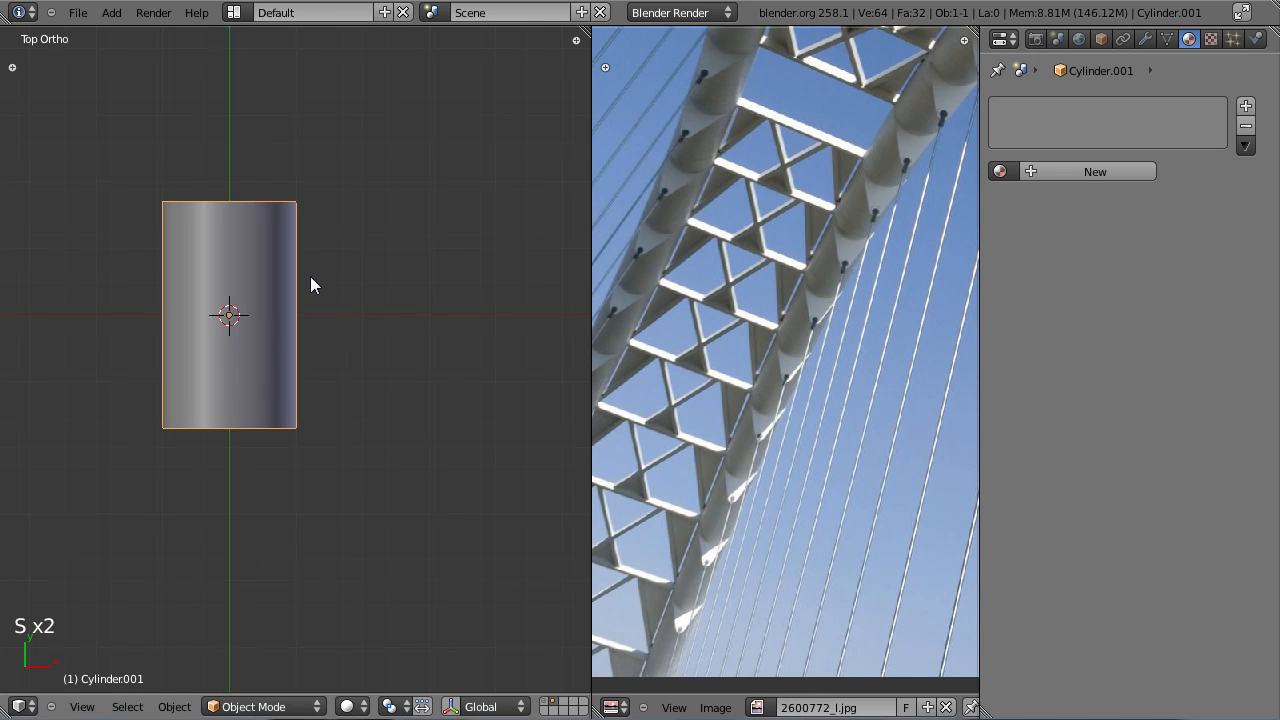
Step: Show the road's layer together with the cylinder's layer and compare the cylinder with the road and reference arch
{"action": "scroll", "coordinate": [300, 327], "scroll_direction": "down", "scroll_amount": 2}
{"action": "scroll", "coordinate": [334, 388], "scroll_direction": "down", "scroll_amount": 2}
{"action": "middle_click_drag", "start_coordinate": [312, 369], "coordinate": [423, 366], "text": "shift"}
{"action": "scroll", "coordinate": [423, 366], "scroll_direction": "up", "scroll_amount": 2}
{"action": "scroll", "coordinate": [423, 366], "scroll_direction": "down", "scroll_amount": 5}
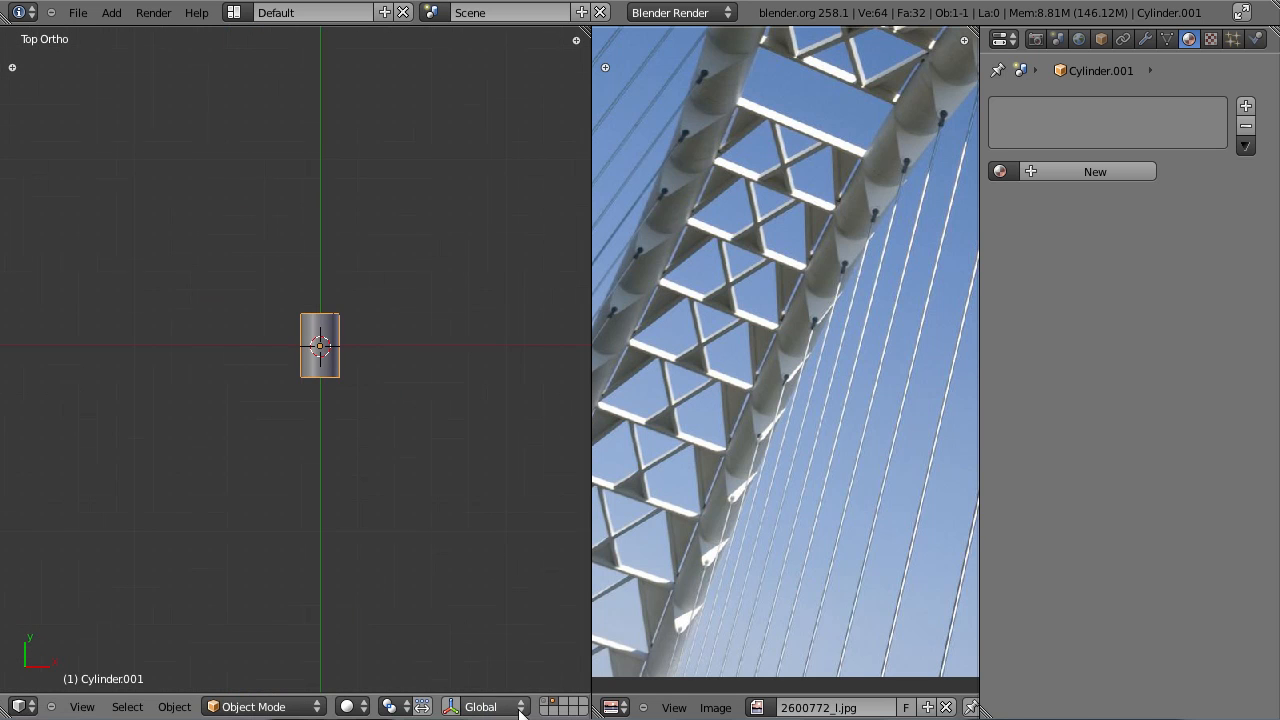
{"action": "left_click", "coordinate": [545, 702], "text": "shift"}
{"action": "scroll", "coordinate": [388, 401], "scroll_direction": "up", "scroll_amount": 6}
{"action": "scroll", "coordinate": [390, 402], "scroll_direction": "down", "scroll_amount": 5}
{"action": "scroll", "coordinate": [877, 117], "scroll_direction": "down", "scroll_amount": 4}
{"action": "scroll", "coordinate": [877, 117], "scroll_direction": "up", "scroll_amount": 2}
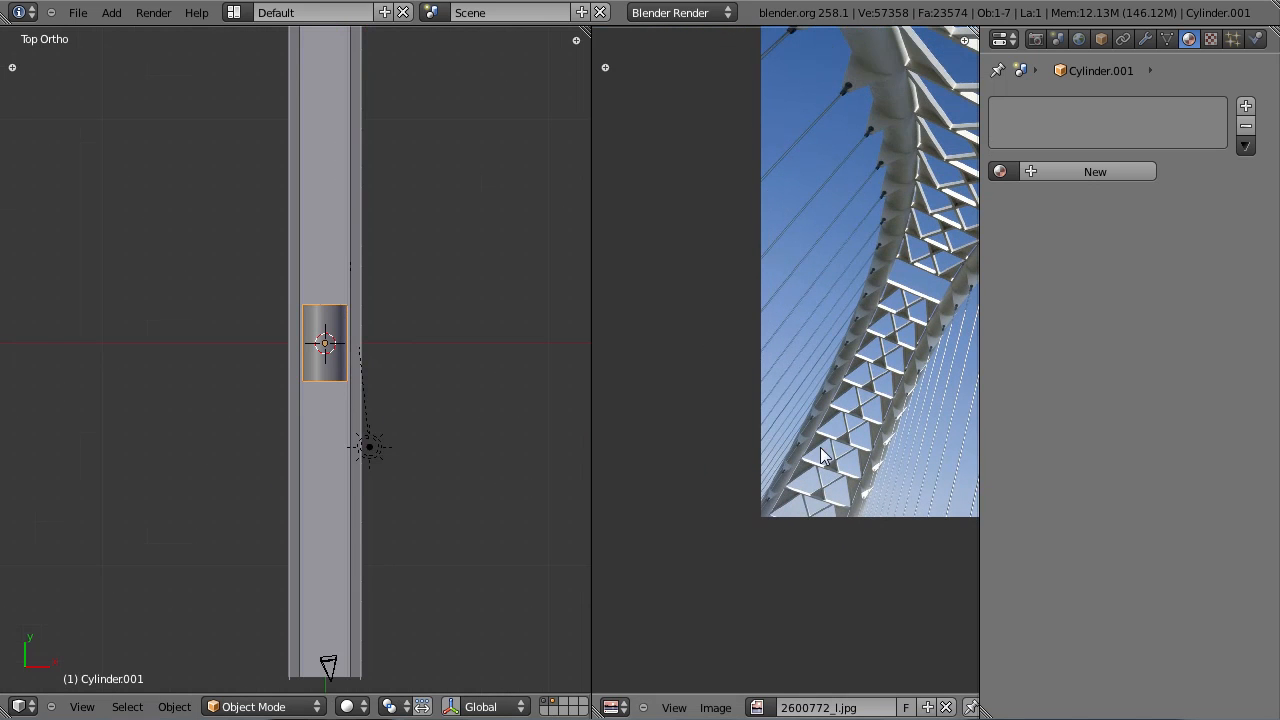
{"action": "scroll", "coordinate": [371, 429], "scroll_direction": "up", "scroll_amount": 5}
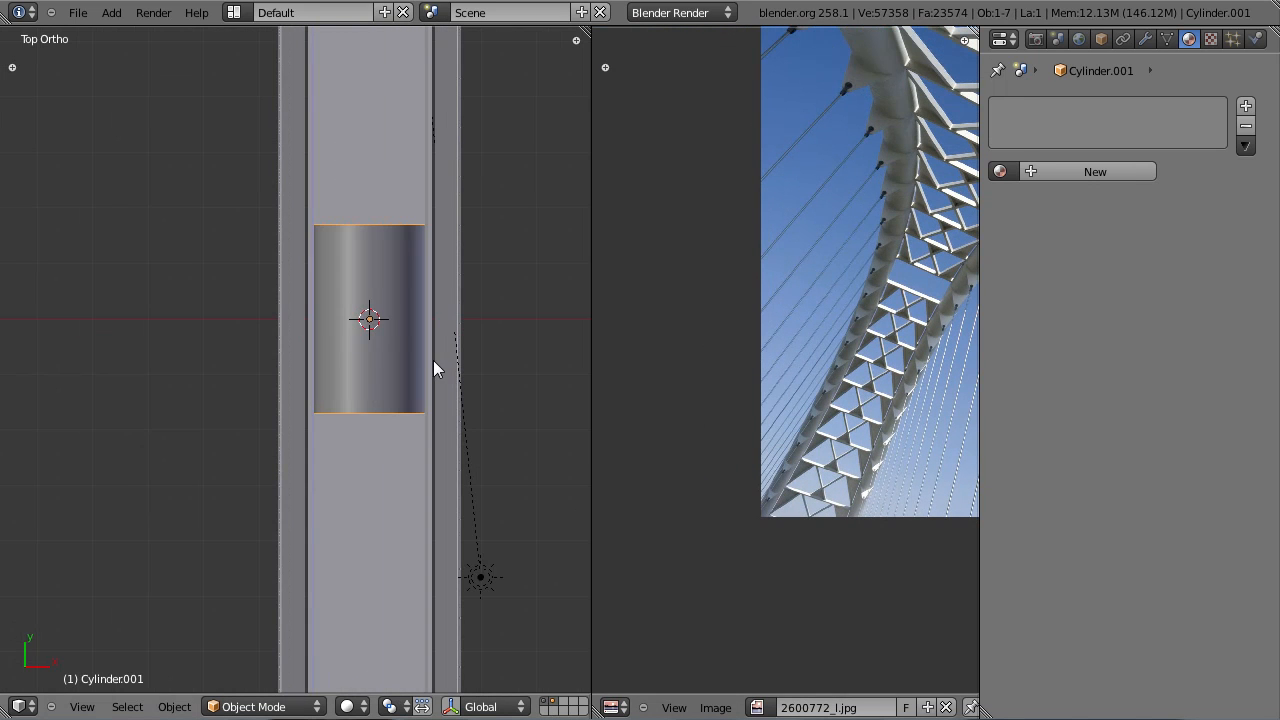
Step: Select the cylinder's whole mesh in Edit Mode and move it along negative X to the road's outer side
{"action": "key", "text": "Tab"}
{"action": "key", "text": "a"}
{"action": "key", "text": "a"}
{"action": "key", "text": "a"}
{"action": "key", "text": "g"}
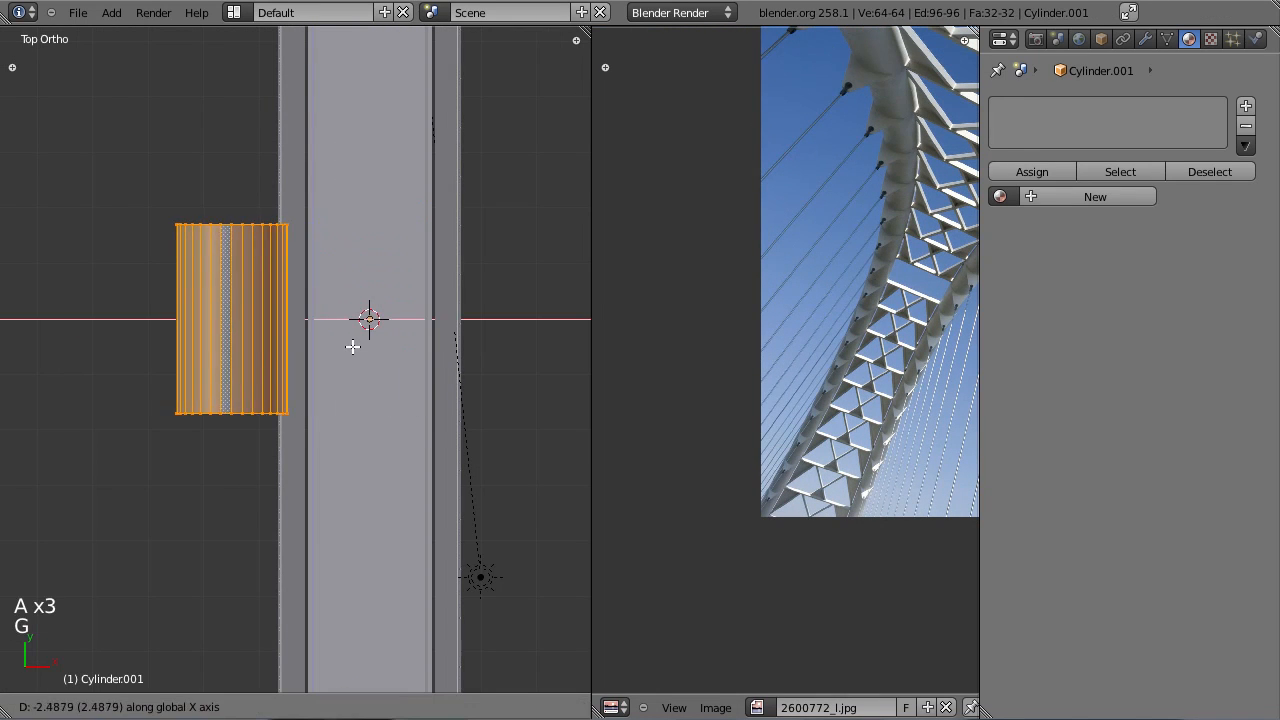
{"action": "left_click", "coordinate": [345, 348]}
Step: Scale the cylinder mesh down to about half its size and move it along X toward the road's edge
{"action": "middle_click_drag", "start_coordinate": [343, 349], "coordinate": [474, 460]}
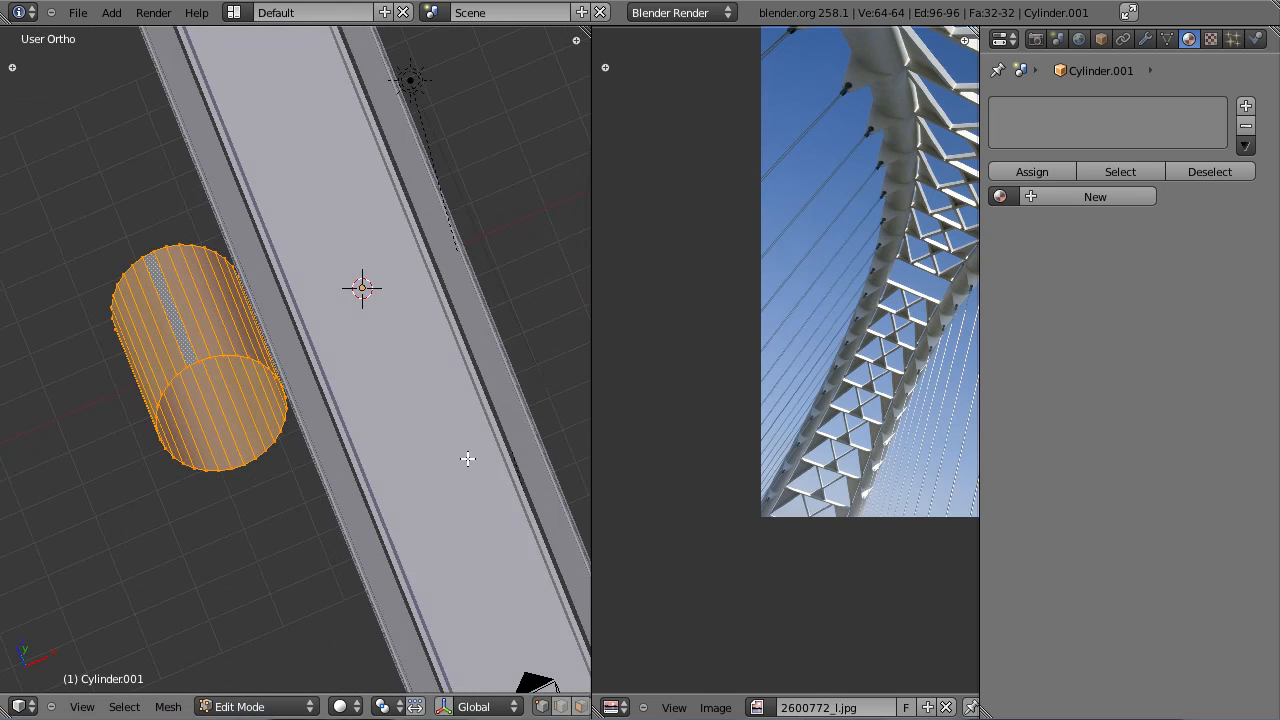
{"action": "key", "text": "s"}
{"action": "left_click", "coordinate": [331, 392]}
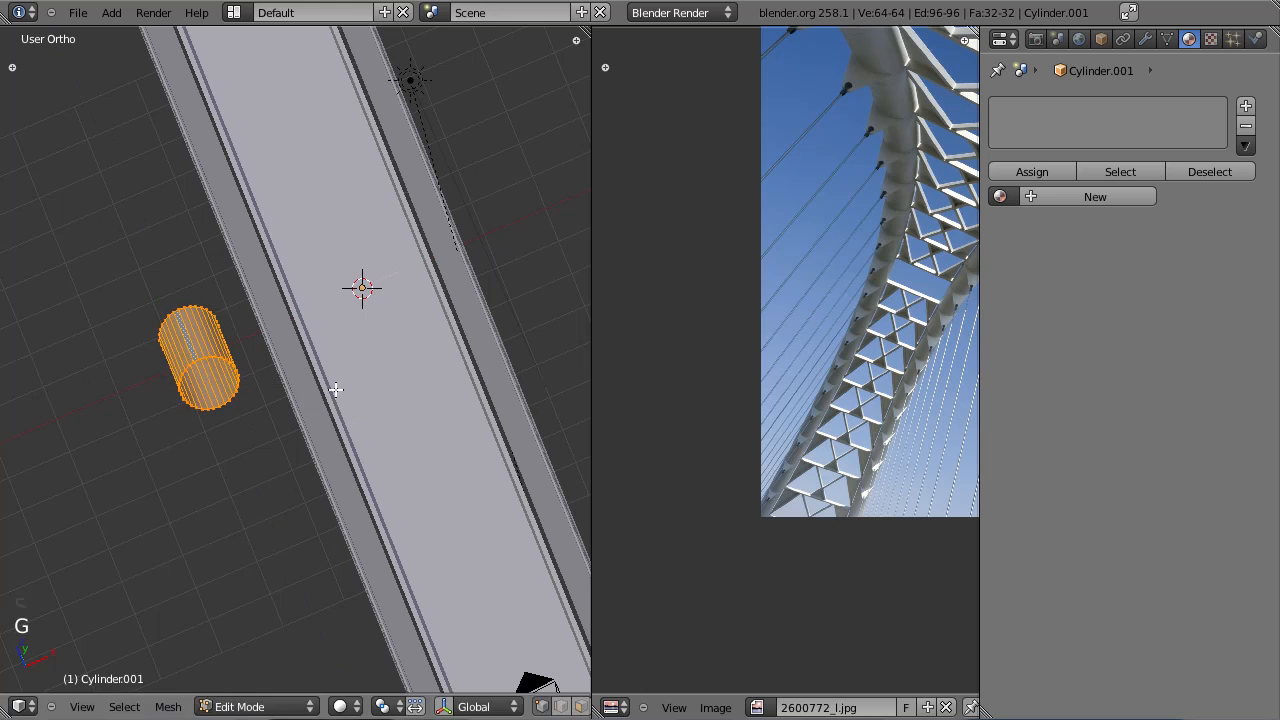
{"action": "key", "text": "g"}
{"action": "key", "text": "x"}
{"action": "left_click", "coordinate": [363, 377]}
Step: Adjust the cylinder mesh's size by eye and reposition it along X beside the railing
{"action": "middle_click_drag", "start_coordinate": [363, 377], "coordinate": [374, 340]}
{"action": "key", "text": "s"}
{"action": "left_click", "coordinate": [420, 368]}
{"action": "key", "text": "s"}
{"action": "key", "text": "s"}
{"action": "left_click", "coordinate": [349, 360]}
{"action": "key", "text": "g"}
{"action": "key", "text": "x"}
{"action": "left_click", "coordinate": [329, 329]}
Step: Fine-tune the cylinder mesh's scale and shift it along X to sit just outside the railing
{"action": "key", "text": "s"}
{"action": "left_click", "coordinate": [412, 337]}
{"action": "key", "text": "g"}
{"action": "key", "text": "x"}
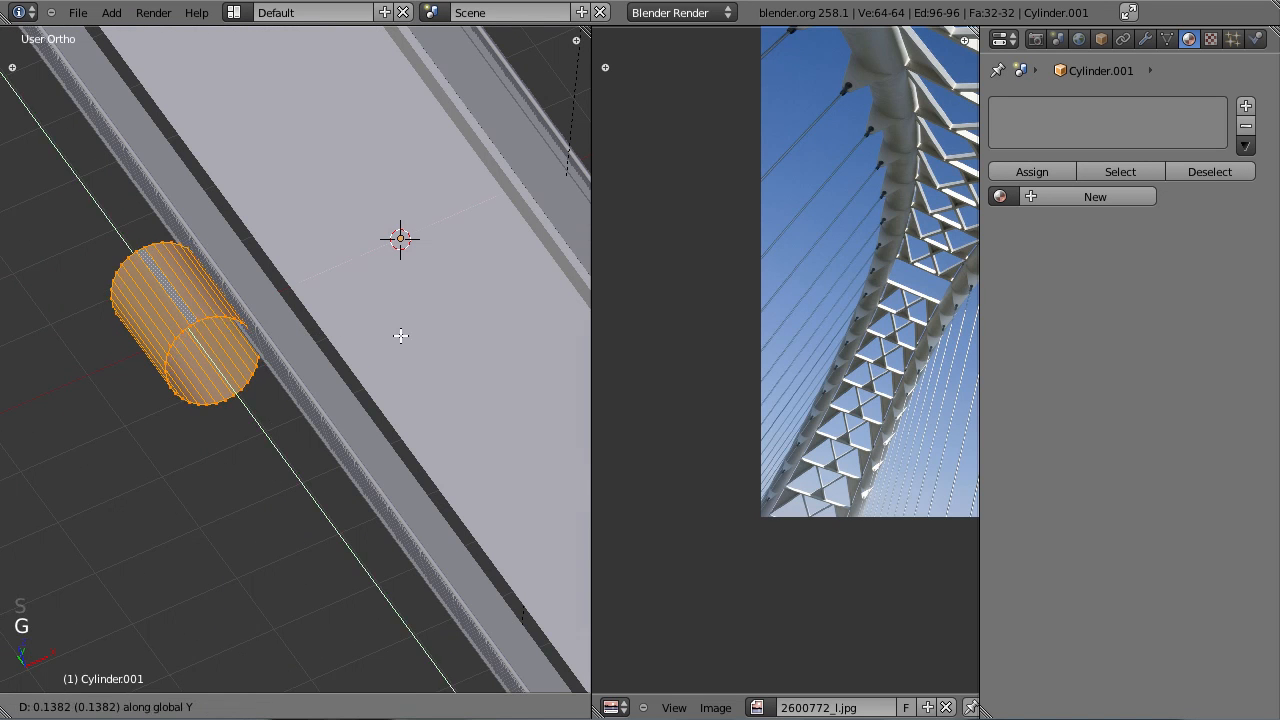
{"action": "left_click", "coordinate": [399, 336]}
Step: Check the cylinder's size and clearance from the railing in top view, solid and wireframe, and return to Object Mode
{"action": "middle_click_drag", "start_coordinate": [398, 335], "coordinate": [349, 366]}
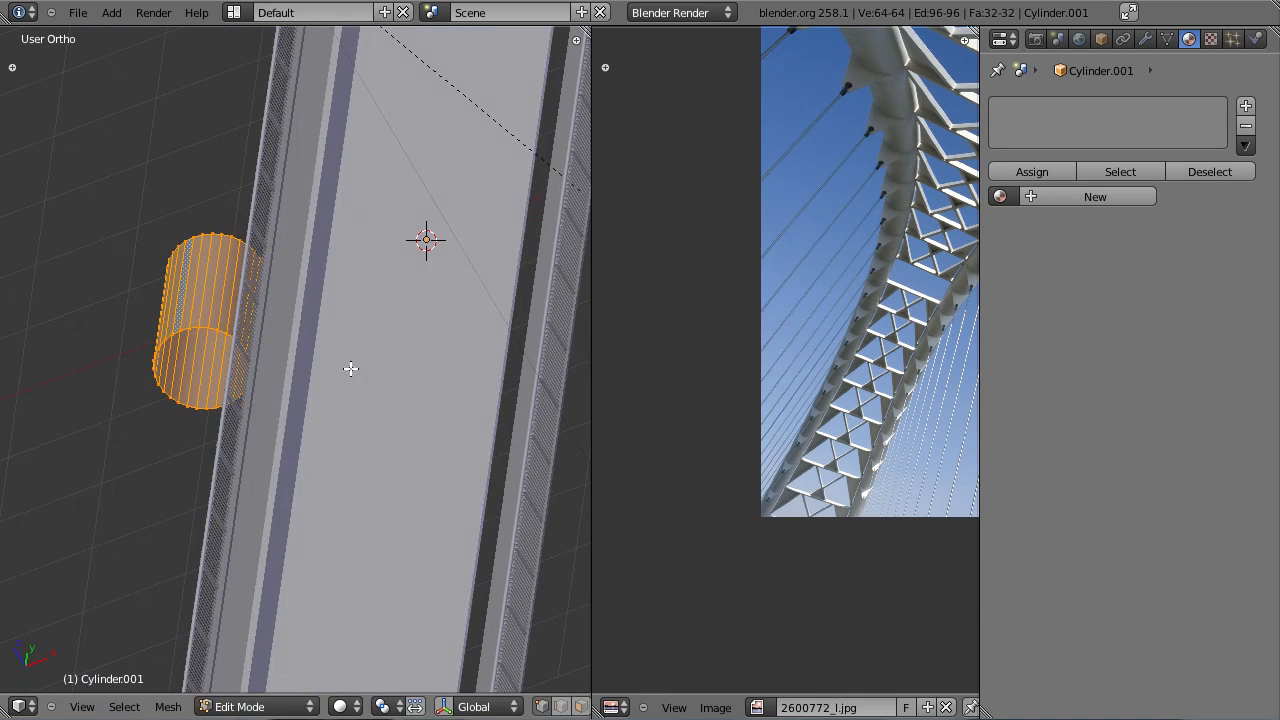
{"action": "key", "text": "KP_7"}
{"action": "scroll", "coordinate": [336, 359], "scroll_direction": "up", "scroll_amount": 2}
{"action": "middle_click_drag", "start_coordinate": [248, 116], "coordinate": [297, 260], "text": "shift"}
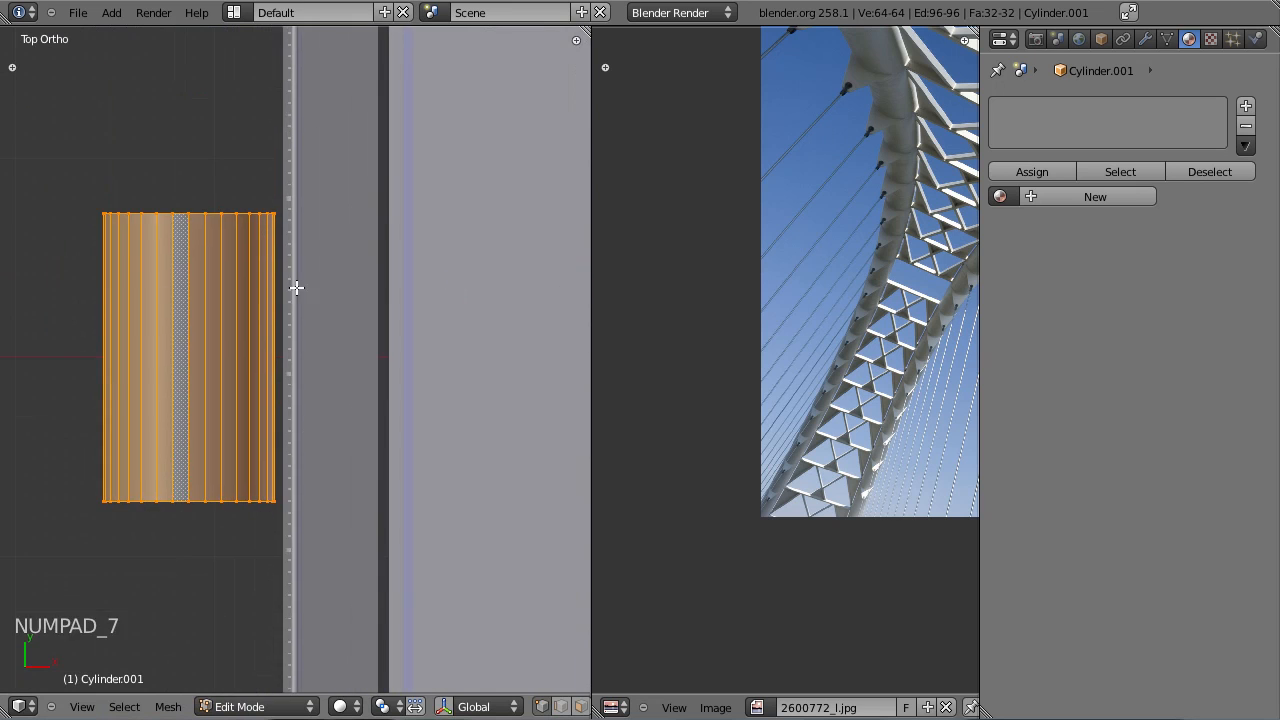
{"action": "key", "text": "z"}
{"action": "scroll", "coordinate": [288, 340], "scroll_direction": "down", "scroll_amount": 7}
{"action": "key", "text": "z"}
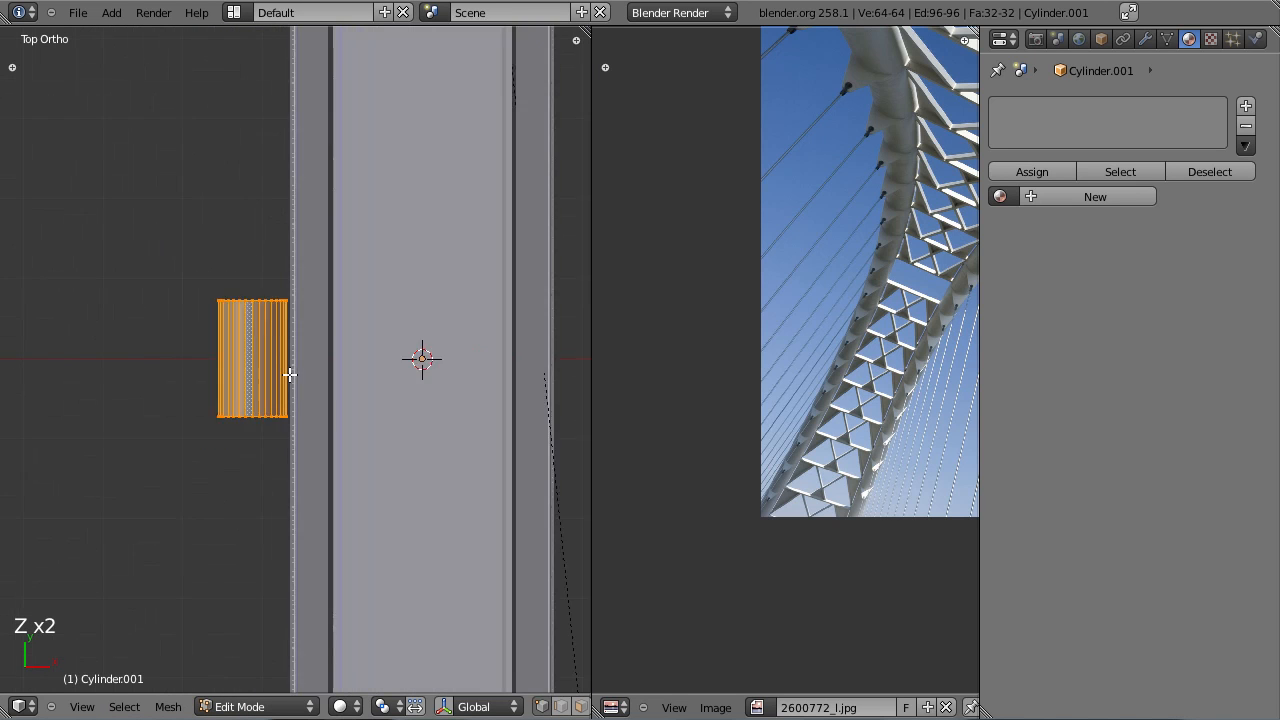
{"action": "scroll", "coordinate": [288, 346], "scroll_direction": "up", "scroll_amount": 2}
{"action": "scroll", "coordinate": [296, 356], "scroll_direction": "up", "scroll_amount": 2}
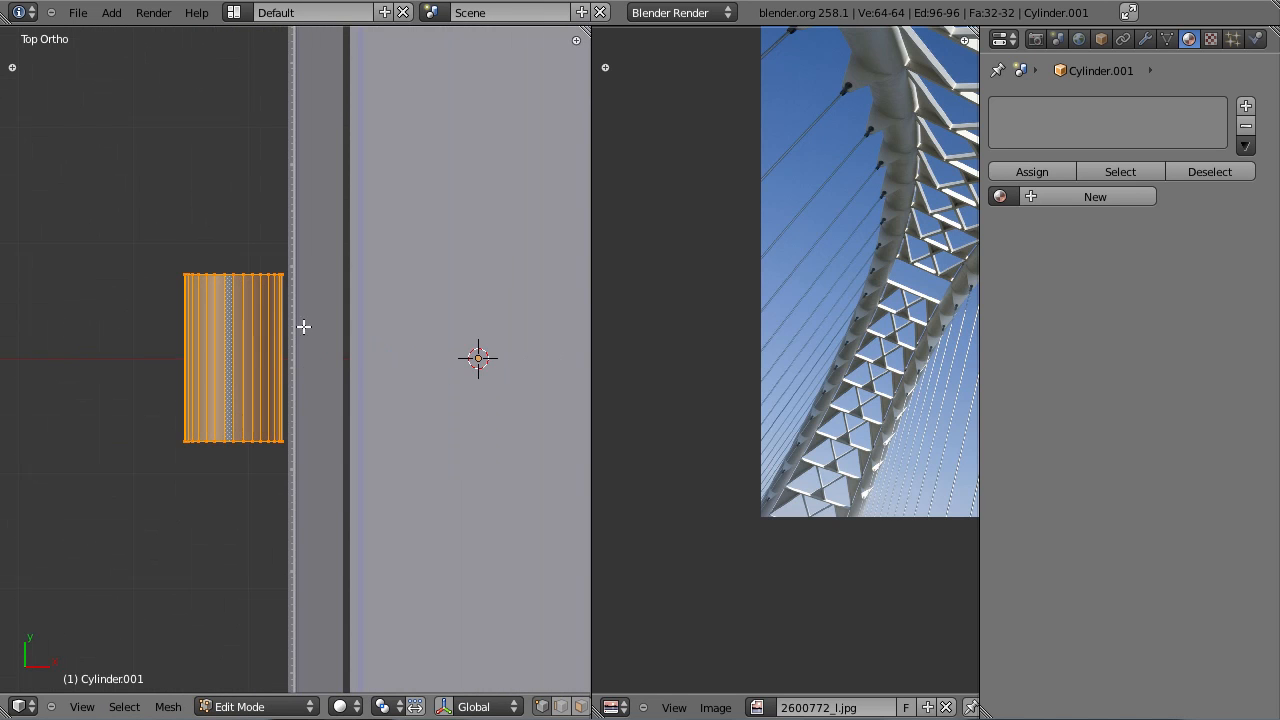
{"action": "middle_click_drag", "start_coordinate": [441, 383], "coordinate": [342, 358], "text": "shift"}
{"action": "scroll", "coordinate": [342, 358], "scroll_direction": "up", "scroll_amount": 1}
{"action": "key", "text": "z"}
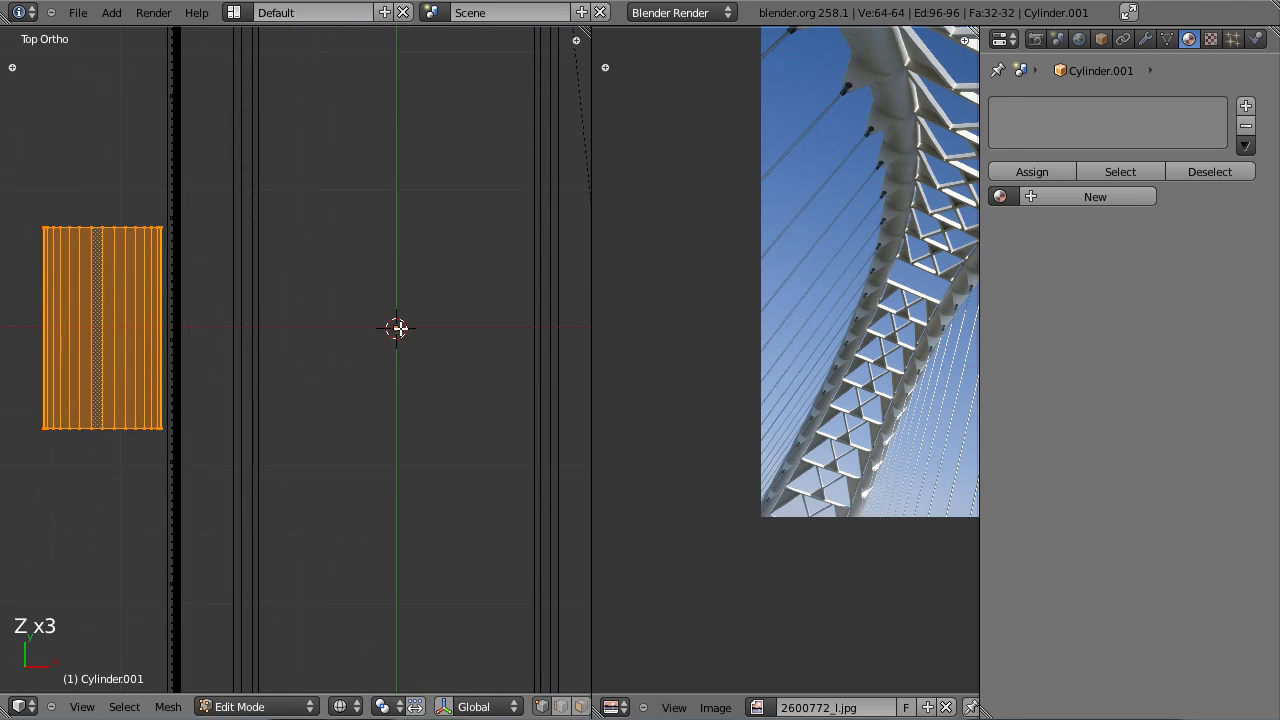
{"action": "key", "text": "Tab"}
{"action": "scroll", "coordinate": [351, 363], "scroll_direction": "down", "scroll_amount": 6}
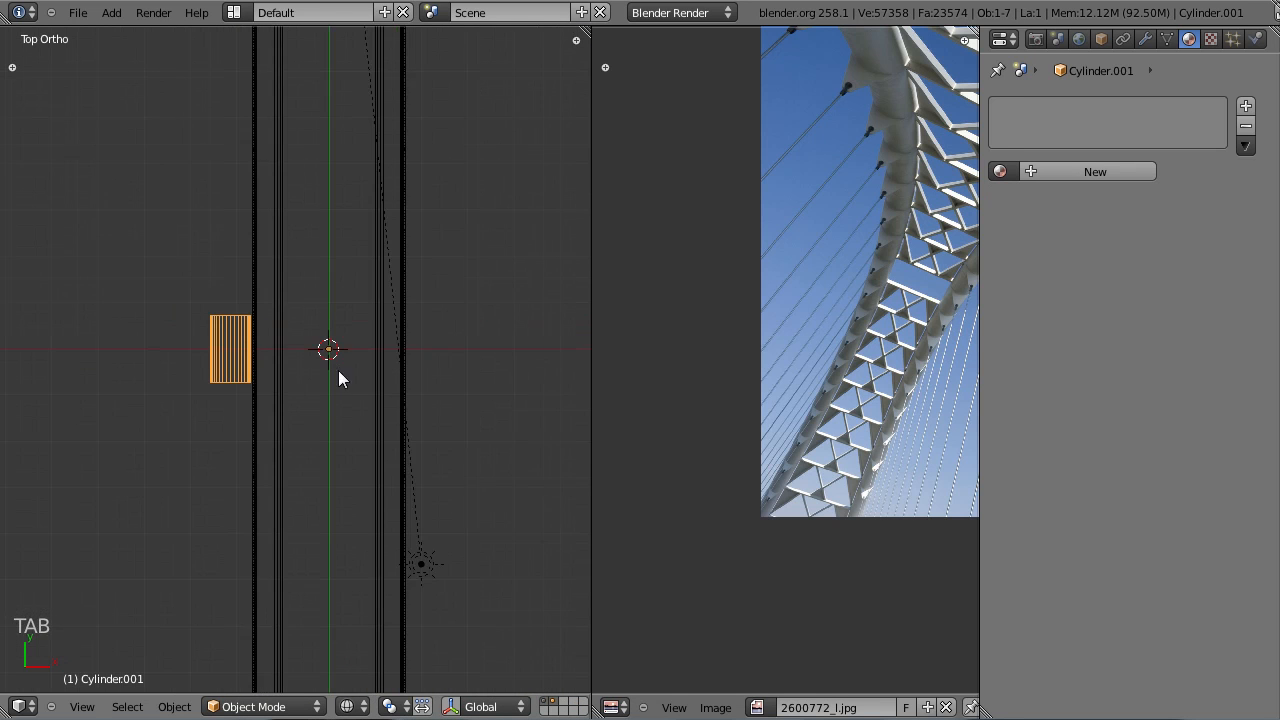
{"action": "scroll", "coordinate": [339, 367], "scroll_direction": "up", "scroll_amount": 2}
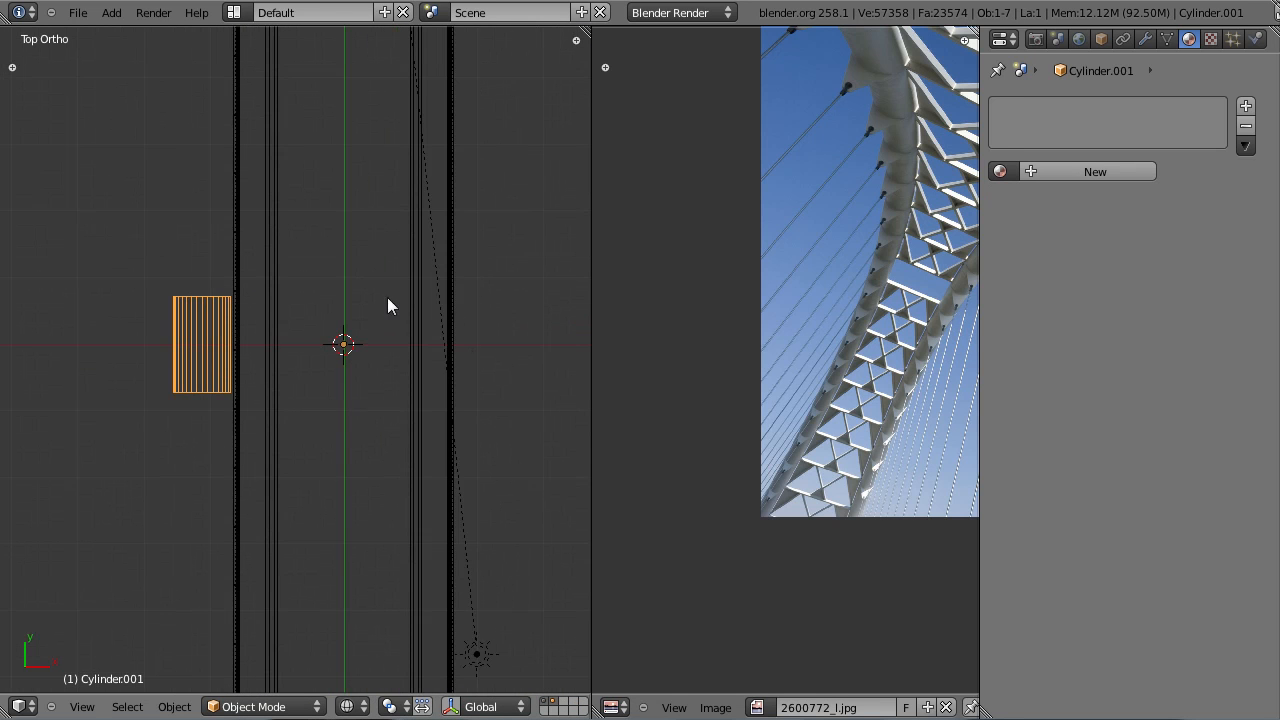
Step: Show only the layer holding the cylinder and save the file
{"action": "scroll", "coordinate": [224, 401], "scroll_direction": "up", "scroll_amount": 5}
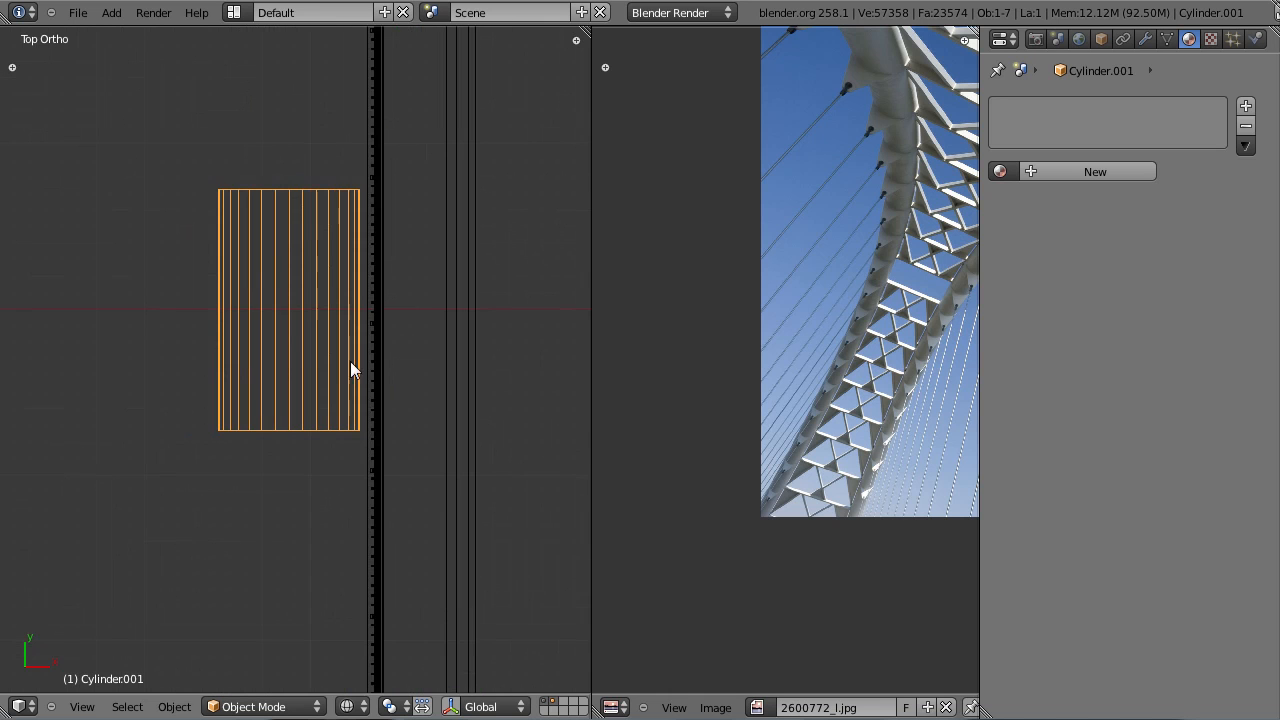
{"action": "scroll", "coordinate": [392, 369], "scroll_direction": "down", "scroll_amount": 4}
{"action": "left_click", "coordinate": [554, 701]}
{"action": "key", "text": "ctrl+s"}
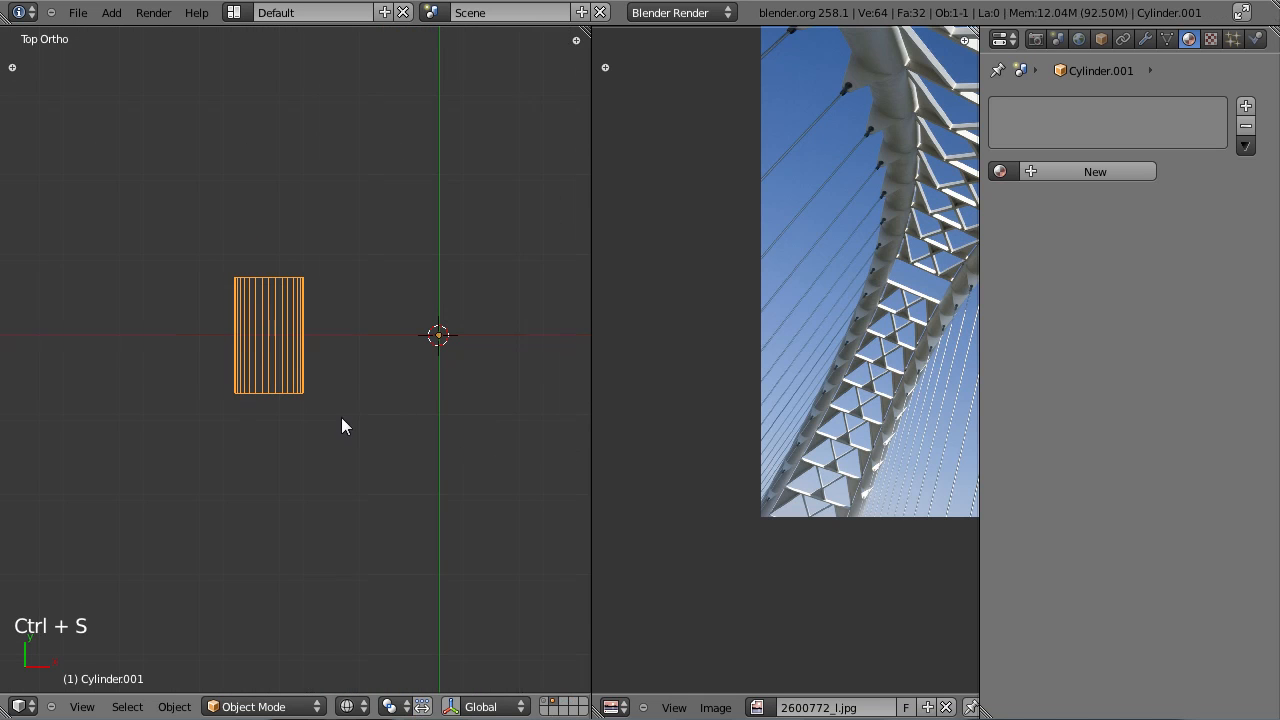
{"action": "middle_click_drag", "start_coordinate": [340, 418], "coordinate": [225, 397], "text": "shift"}
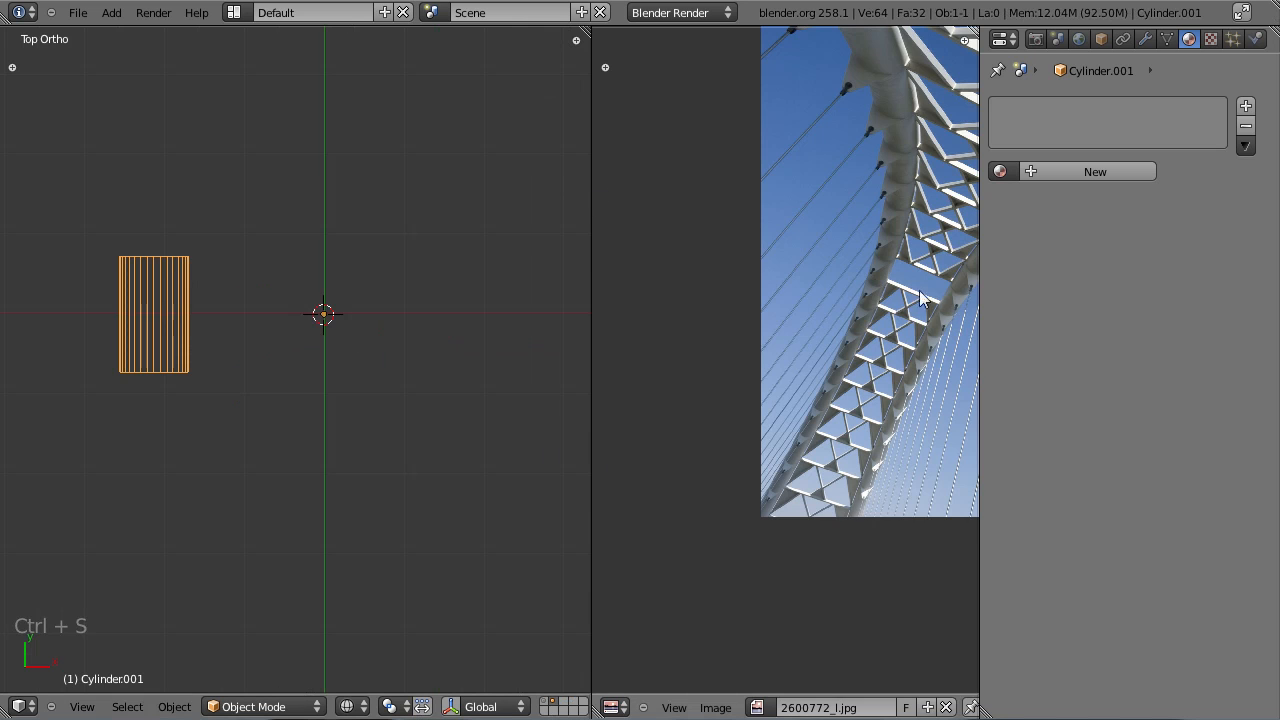
Step: Add a cube at the 3D cursor in top view and scale it down to a small block
{"action": "scroll", "coordinate": [745, 240], "scroll_direction": "up", "scroll_amount": 6}
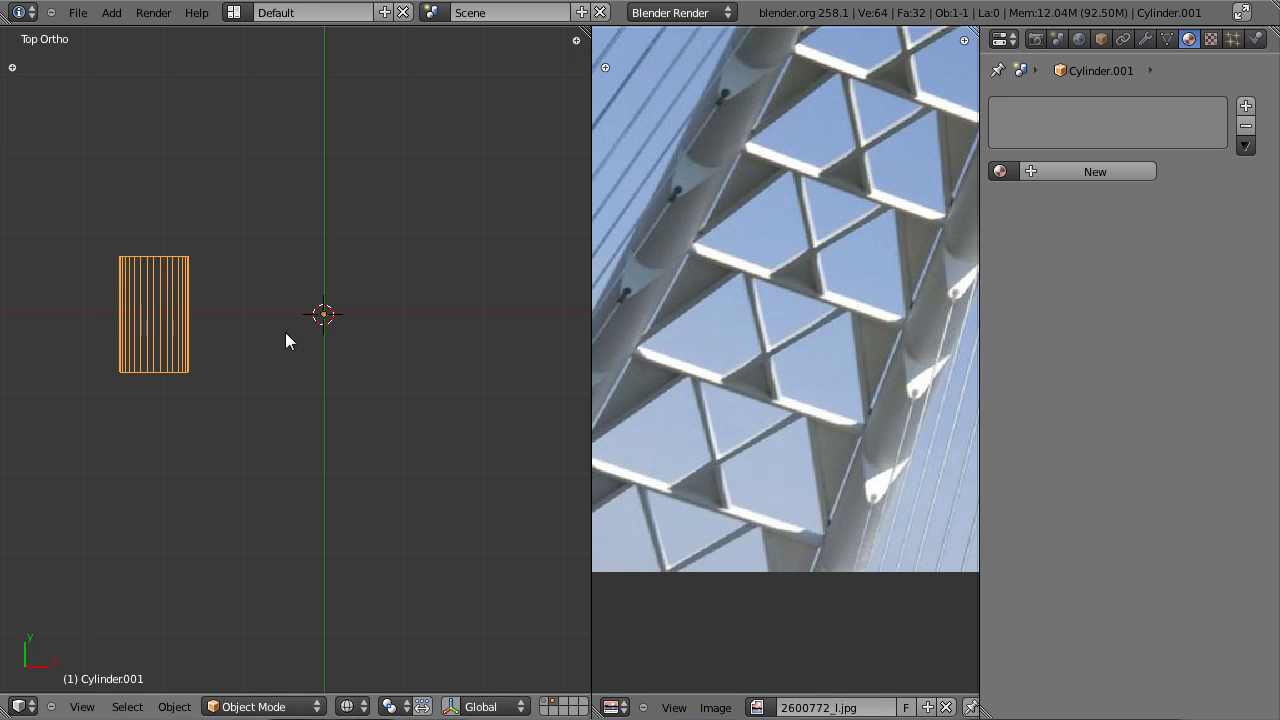
{"action": "scroll", "coordinate": [267, 333], "scroll_direction": "up", "scroll_amount": 2}
{"action": "middle_click_drag", "start_coordinate": [267, 333], "coordinate": [347, 332], "text": "shift"}
{"action": "scroll", "coordinate": [347, 332], "scroll_direction": "up", "scroll_amount": 1}
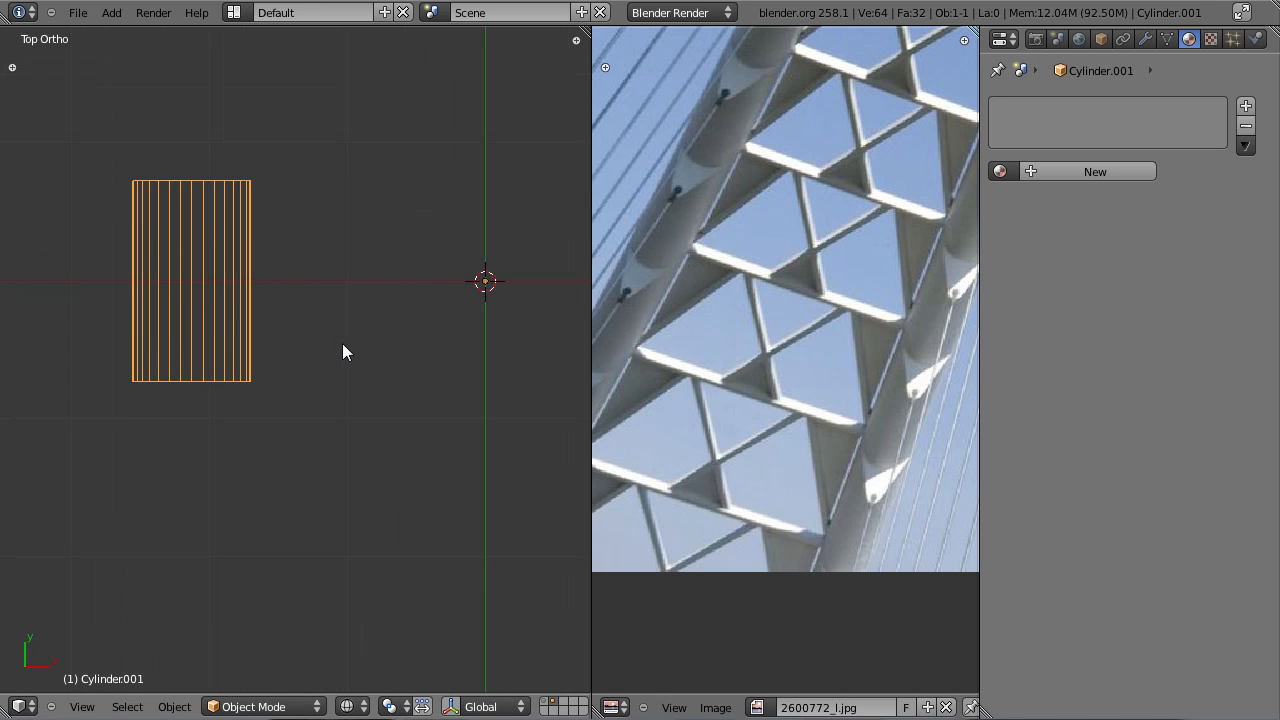
{"action": "scroll", "coordinate": [771, 351], "scroll_direction": "up", "scroll_amount": 4}
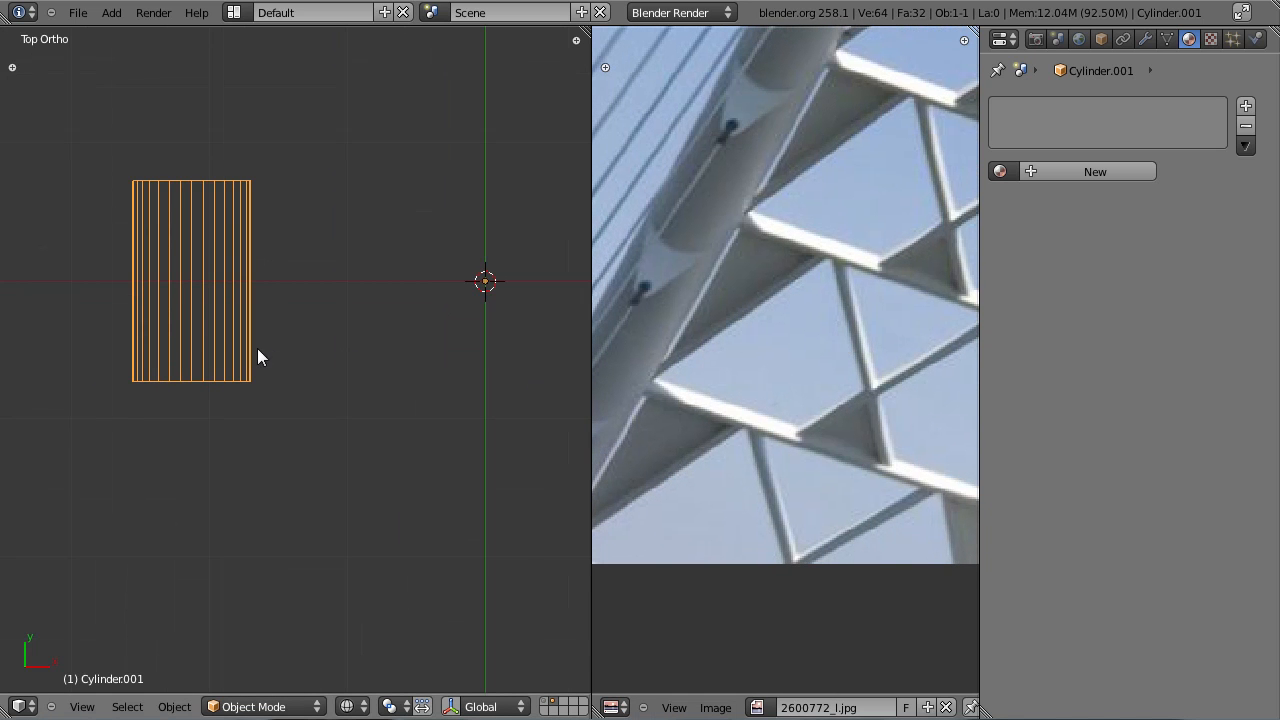
{"action": "key", "text": "shift+a"}
{"action": "mouse_move", "coordinate": [276, 341]}
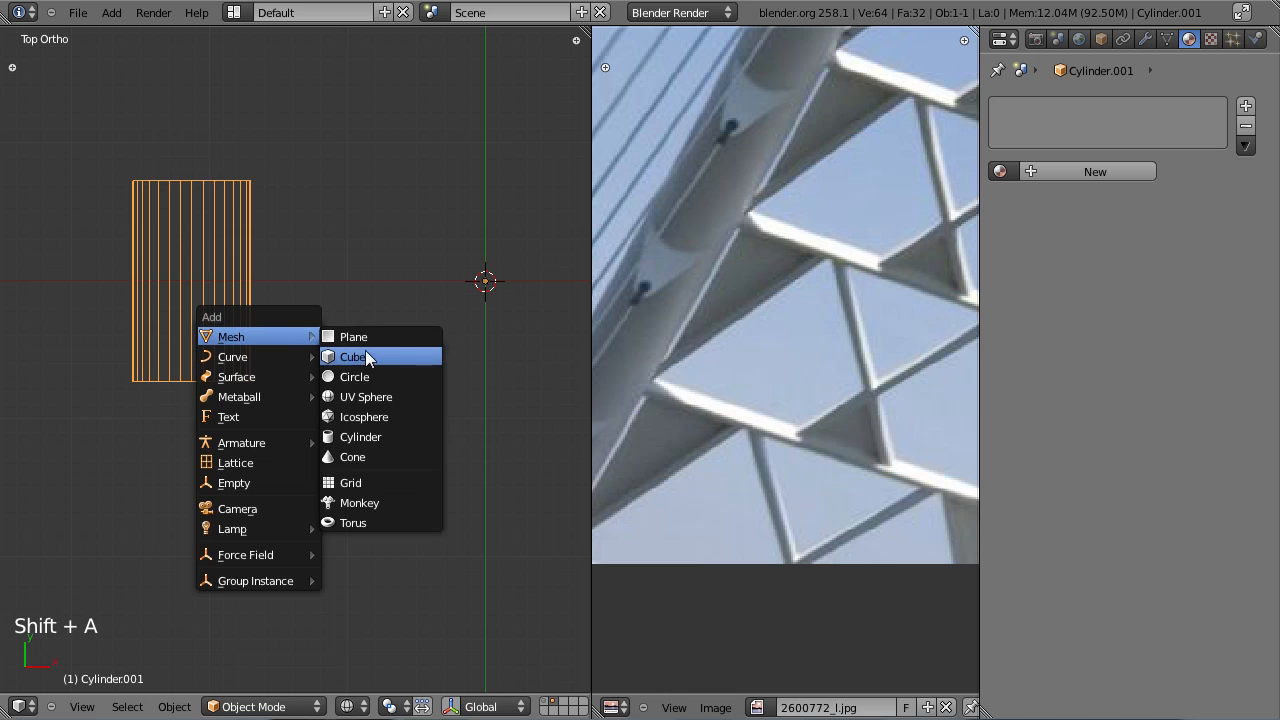
{"action": "left_click", "coordinate": [365, 346]}
{"action": "scroll", "coordinate": [470, 370], "scroll_direction": "down", "scroll_amount": 2}
{"action": "key", "text": "s"}
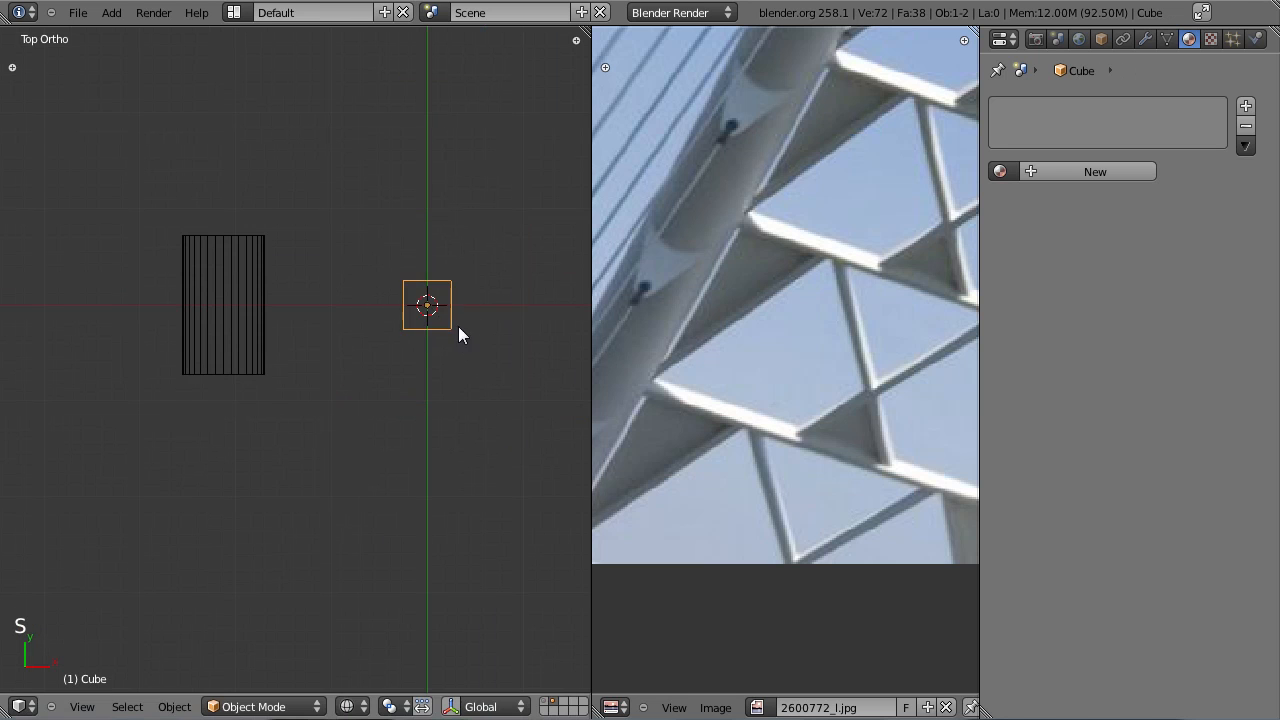
{"action": "left_click", "coordinate": [465, 333]}
Step: Scale the cube down a little further and move it along X onto the cylinder's road-side edge
{"action": "scroll", "coordinate": [551, 386], "scroll_direction": "up", "scroll_amount": 3}
{"action": "key", "text": "s"}
{"action": "left_click", "coordinate": [540, 309]}
{"action": "key", "text": "g"}
{"action": "key", "text": "x"}
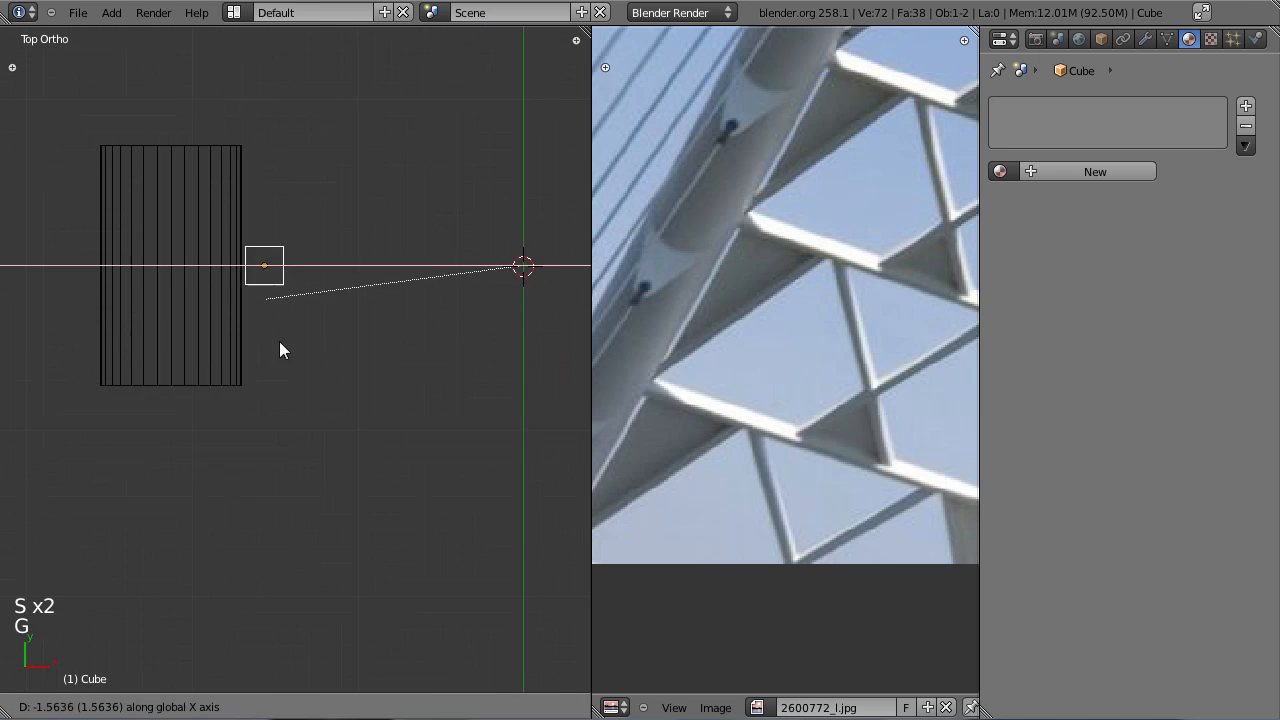
{"action": "left_click", "coordinate": [257, 343]}
{"action": "scroll", "coordinate": [329, 402], "scroll_direction": "down", "scroll_amount": 3}
{"action": "scroll", "coordinate": [353, 486], "scroll_direction": "up", "scroll_amount": 3}
Step: Flatten the cube along Y and stretch it along X into a long, thin bar
{"action": "key", "text": "s"}
{"action": "key", "text": "y"}
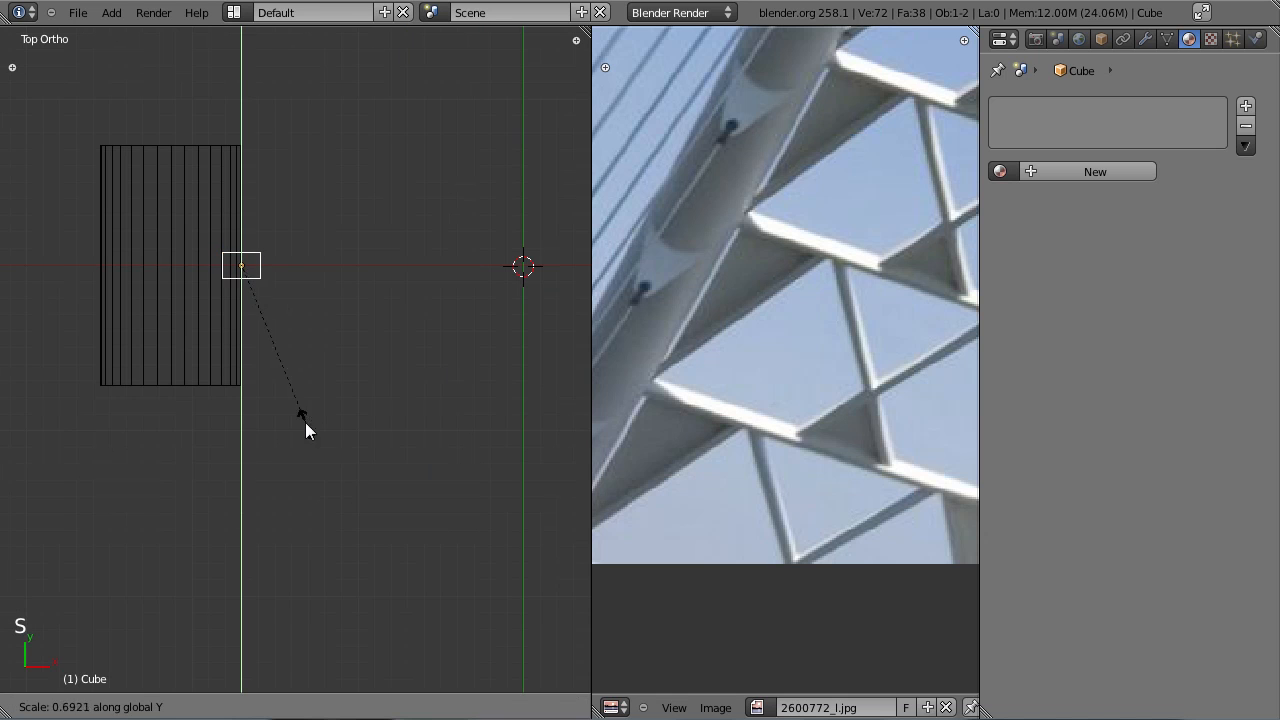
{"action": "left_click", "coordinate": [251, 312]}
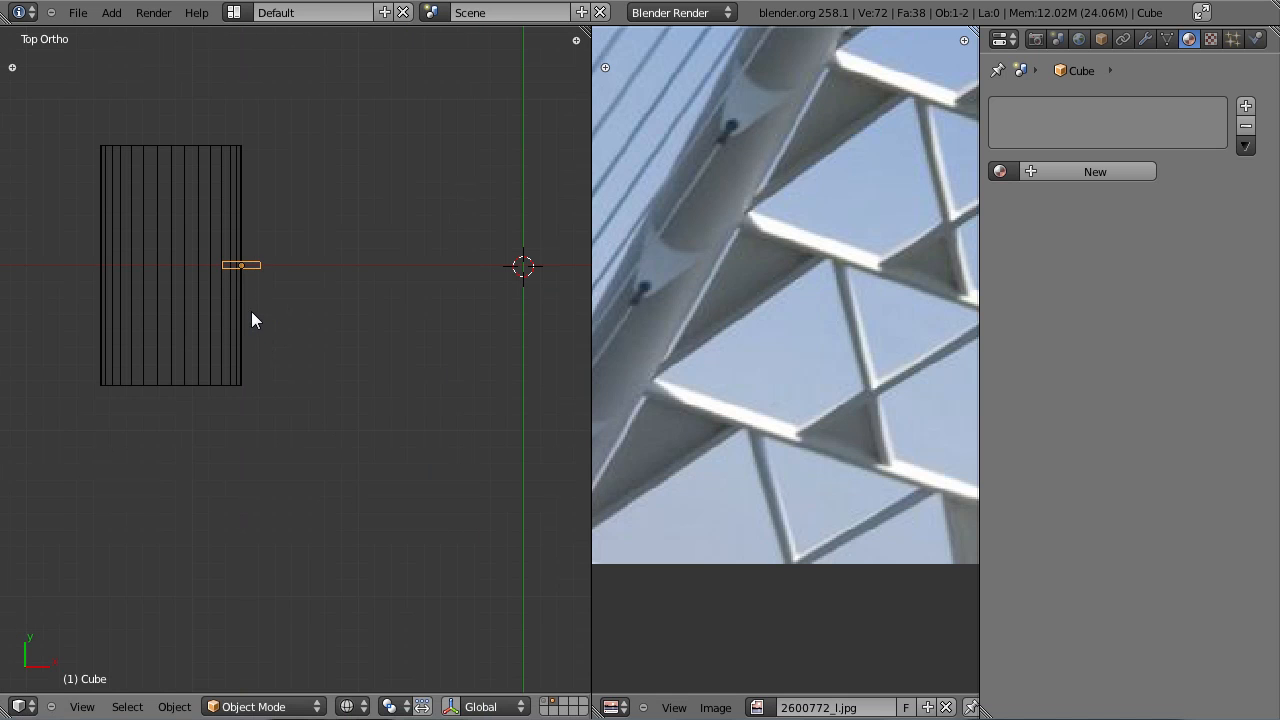
{"action": "key", "text": "s"}
{"action": "key", "text": "y"}
{"action": "left_click", "coordinate": [314, 449]}
{"action": "scroll", "coordinate": [314, 449], "scroll_direction": "up", "scroll_amount": 2}
{"action": "scroll", "coordinate": [324, 421], "scroll_direction": "down", "scroll_amount": 2}
{"action": "key", "text": "s"}
{"action": "key", "text": "x"}
{"action": "left_click", "coordinate": [716, 535]}
Step: Try out tilt angles for the thin bar and shift it along X beside the cylinder
{"action": "scroll", "coordinate": [408, 395], "scroll_direction": "down", "scroll_amount": 3}
{"action": "key", "text": "r"}
{"action": "left_click", "coordinate": [383, 247]}
{"action": "key", "text": "g"}
{"action": "key", "text": "x"}
{"action": "left_click", "coordinate": [401, 266]}
{"action": "scroll", "coordinate": [334, 301], "scroll_direction": "up", "scroll_amount": 3}
{"action": "key", "text": "r"}
{"action": "left_click", "coordinate": [349, 386]}
{"action": "key", "text": "r"}
{"action": "left_click", "coordinate": [337, 390]}
{"action": "key", "text": "s"}
{"action": "right_click", "coordinate": [332, 450]}
{"action": "key", "text": "r"}
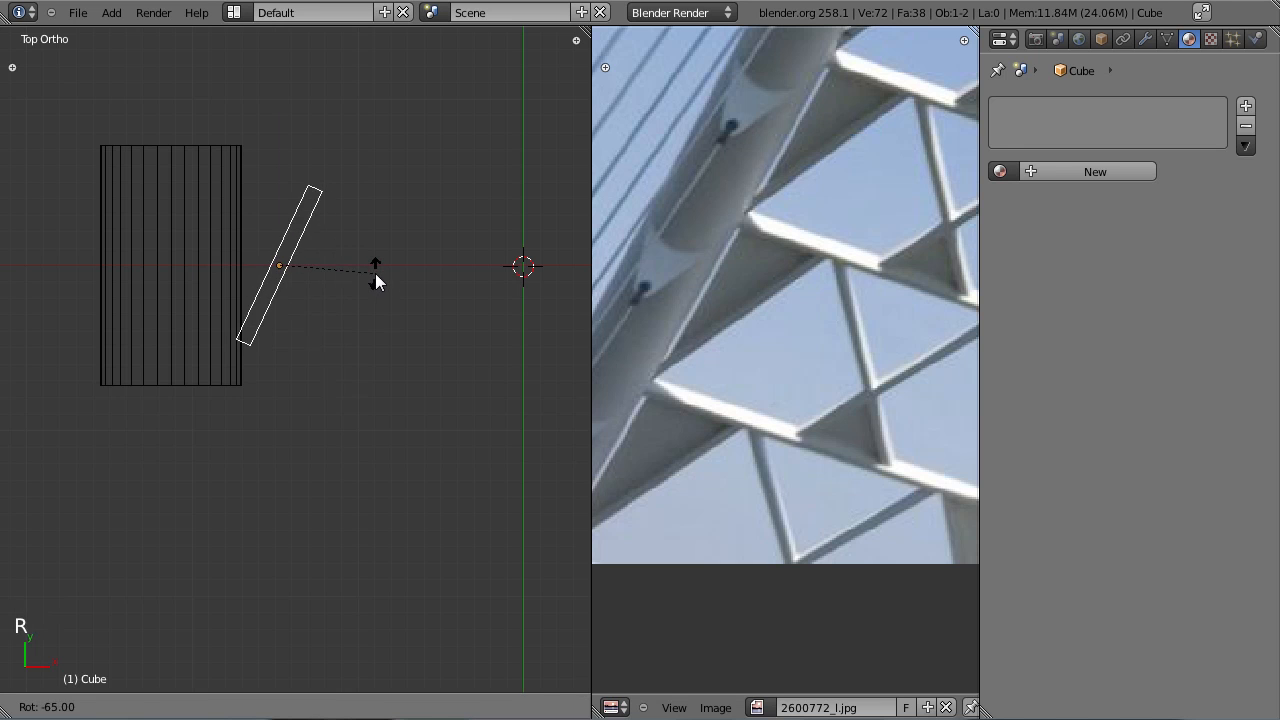
{"action": "right_click", "coordinate": [376, 280]}
{"action": "key", "text": "ctrl+z"}
Step: Rotate the bar by about -65 degrees, fine-tune the tilt, and move its lower end onto the cylinder's lower road-side corner
{"action": "key", "text": "r"}
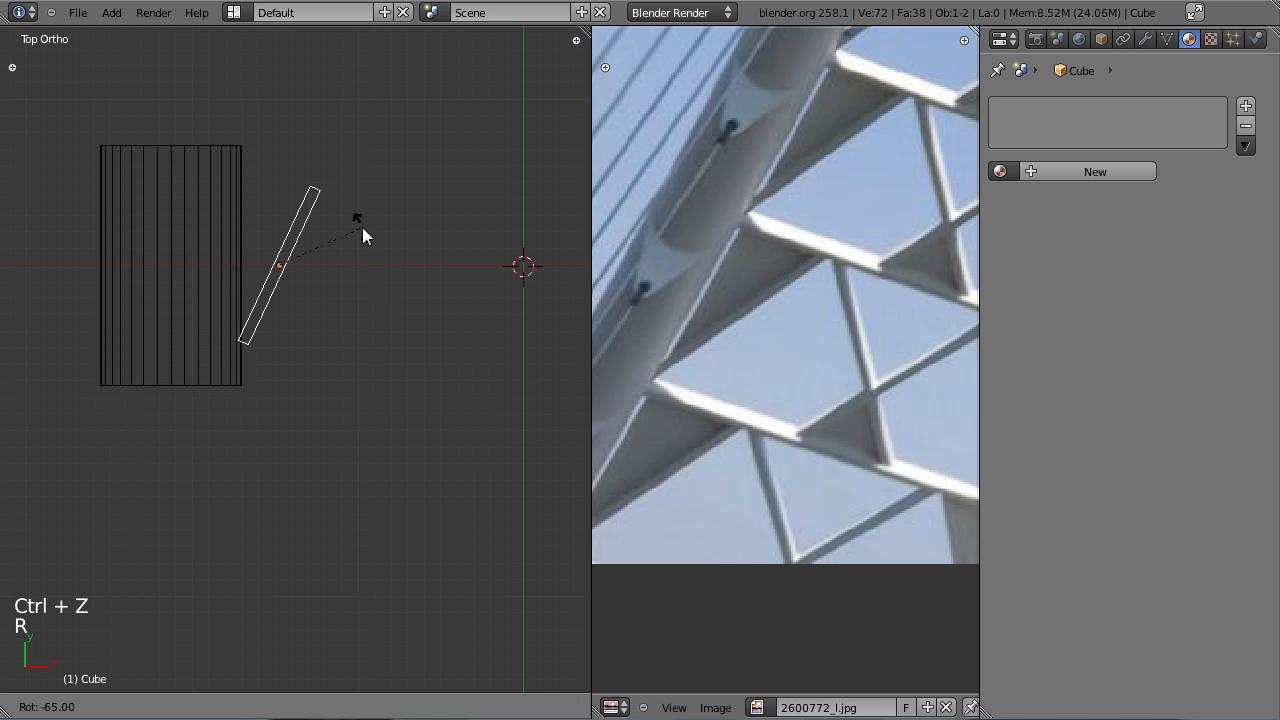
{"action": "left_click", "coordinate": [362, 227]}
{"action": "key", "text": "g"}
{"action": "left_click", "coordinate": [371, 257]}
{"action": "key", "text": "r"}
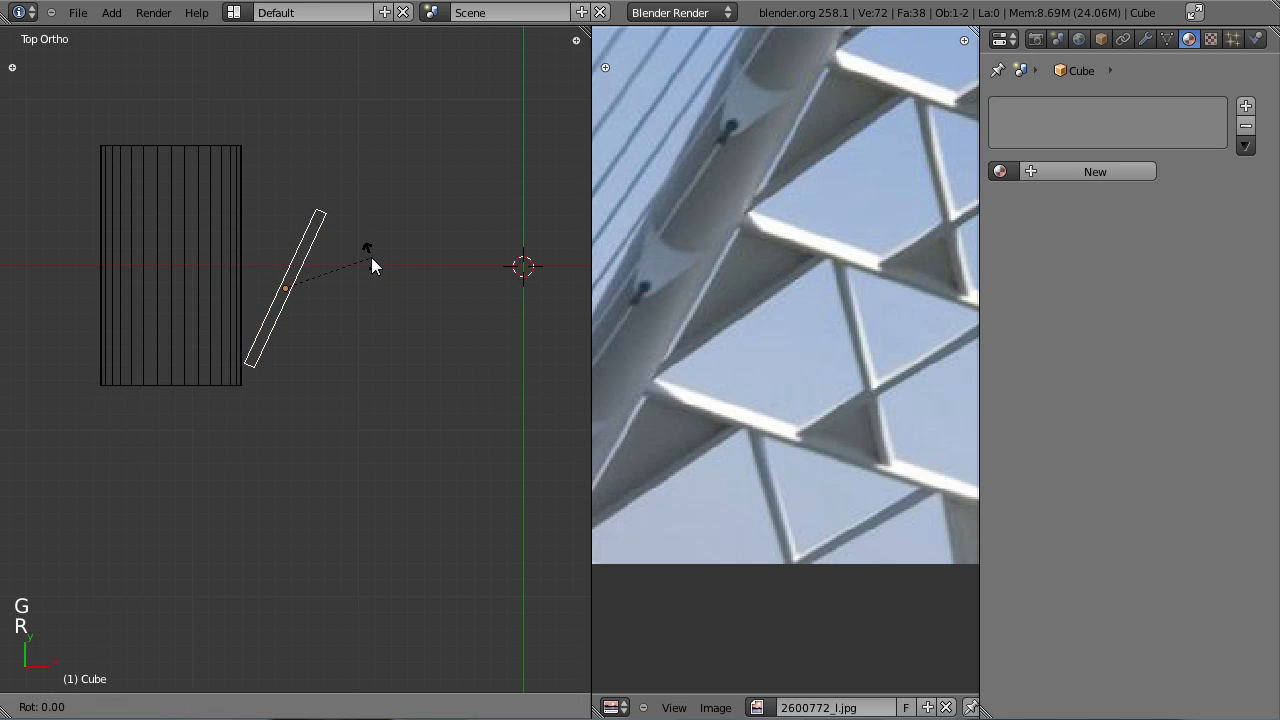
{"action": "left_click", "coordinate": [373, 268]}
{"action": "key", "text": "g"}
{"action": "left_click", "coordinate": [366, 288]}
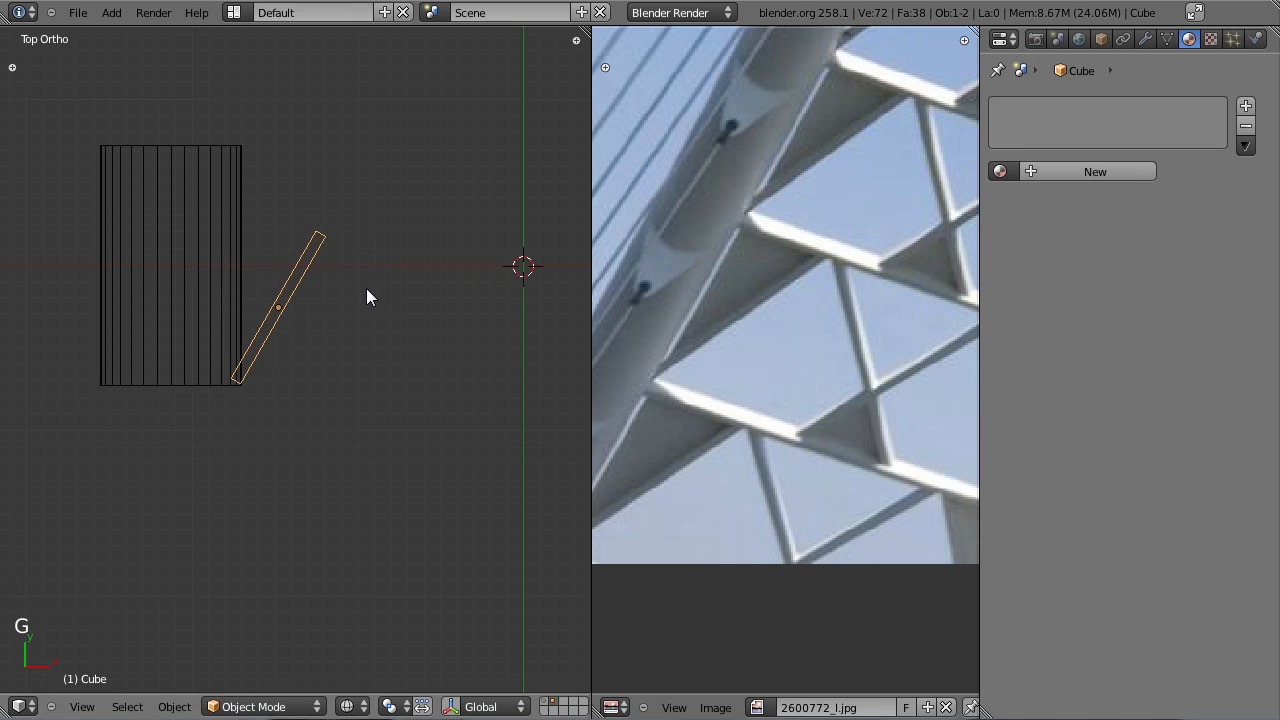
Step: Lengthen the bar in Edit Mode by moving its upper-end vertices along the local X axis with the manipulator set to Local orientation
{"action": "key", "text": "Tab"}
{"action": "key", "text": "a"}
{"action": "key", "text": "a"}
{"action": "key", "text": "b"}
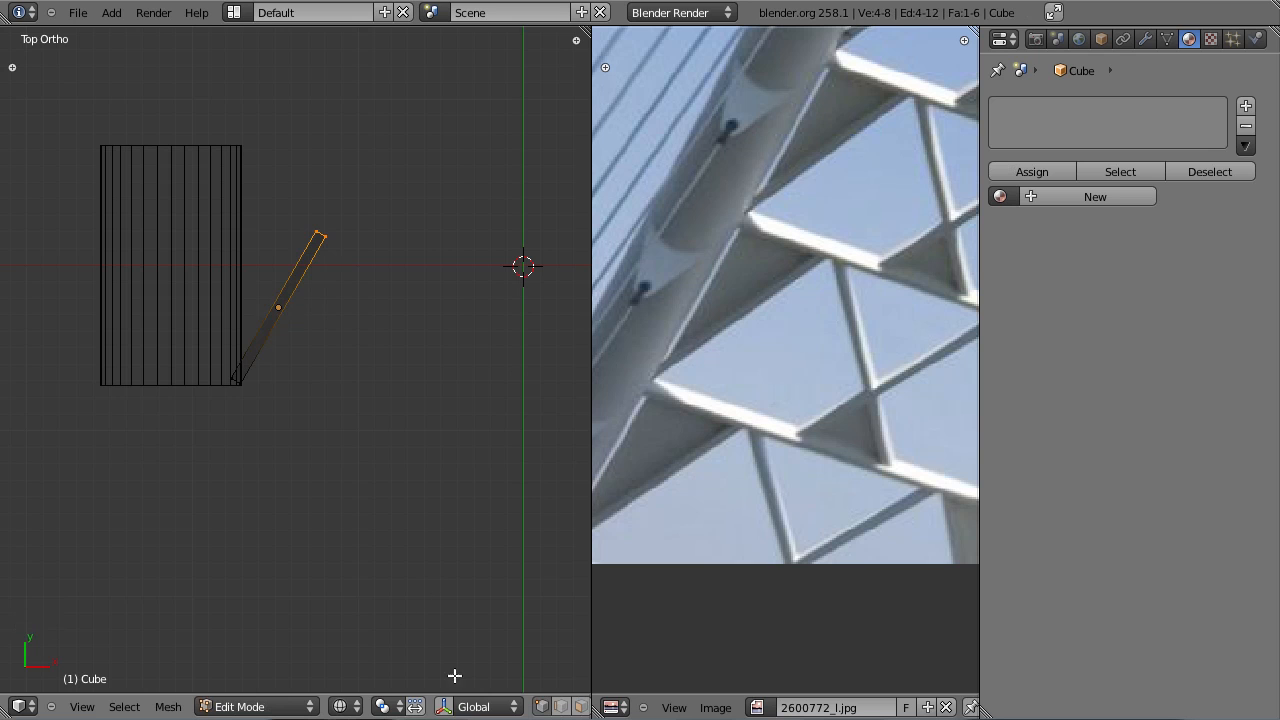
{"action": "left_click", "coordinate": [474, 707]}
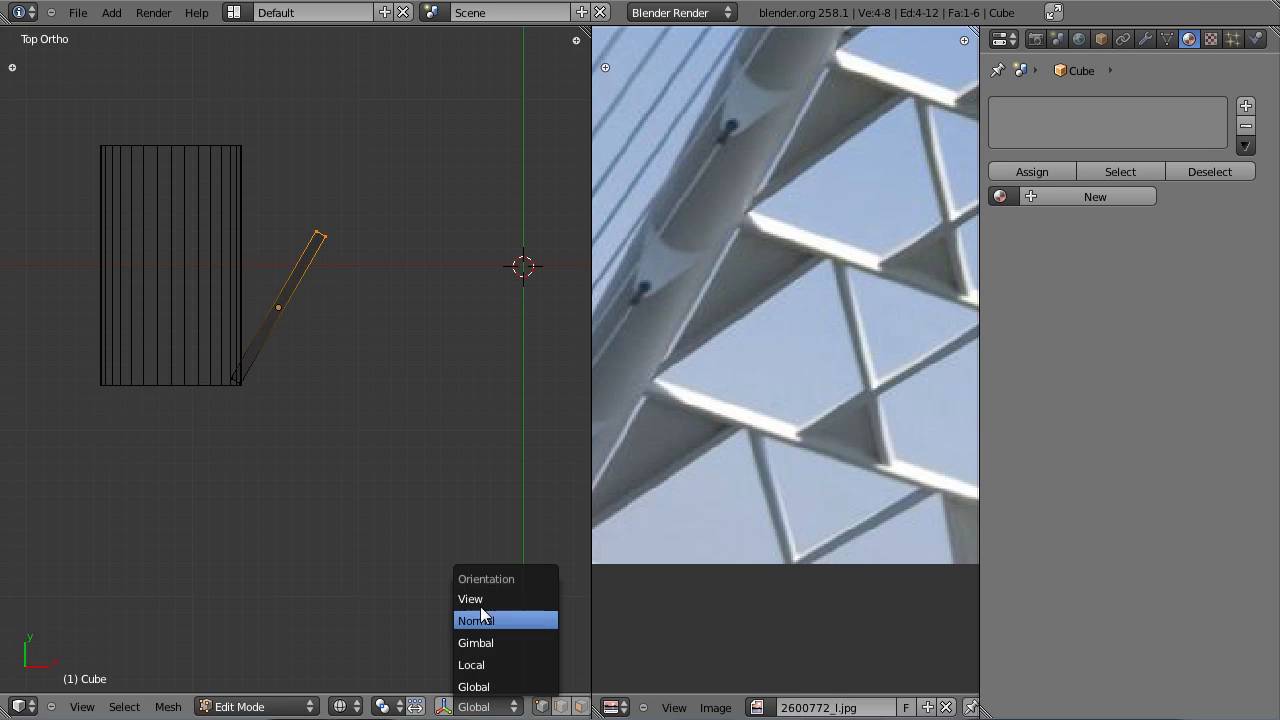
{"action": "left_click", "coordinate": [491, 664]}
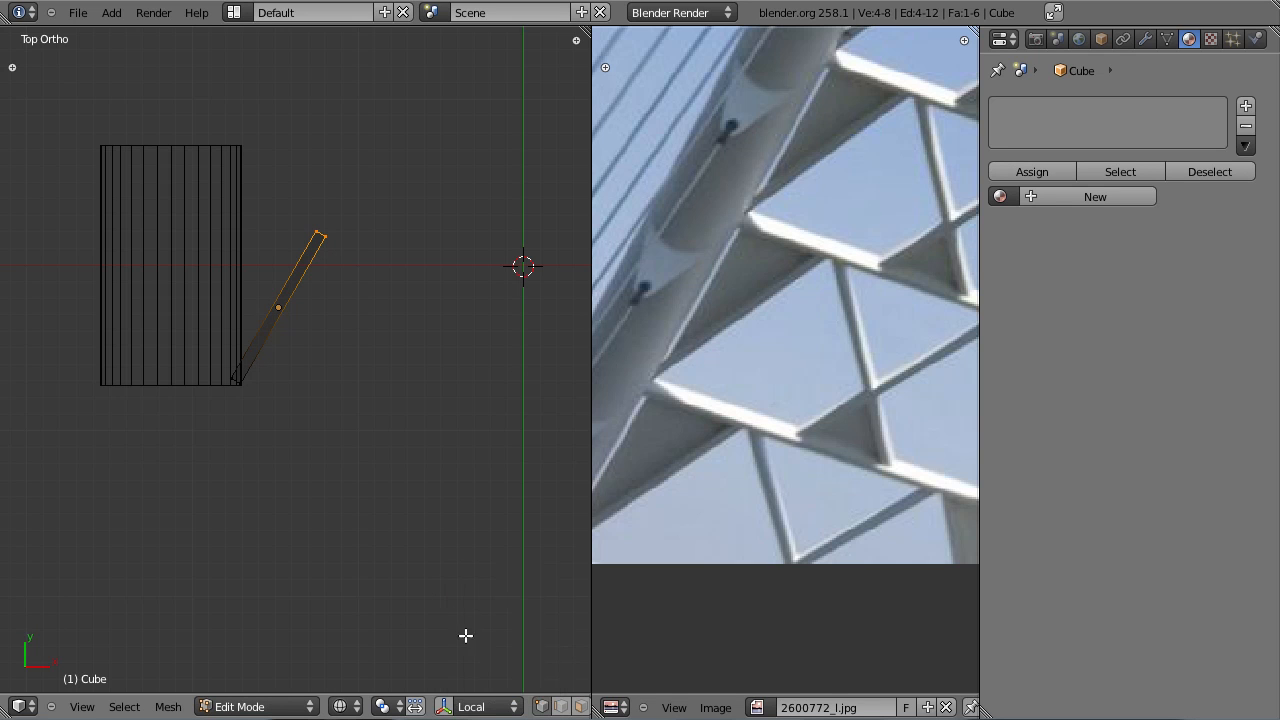
{"action": "left_click", "coordinate": [446, 707]}
{"action": "left_click_drag", "start_coordinate": [360, 196], "coordinate": [418, 129]}
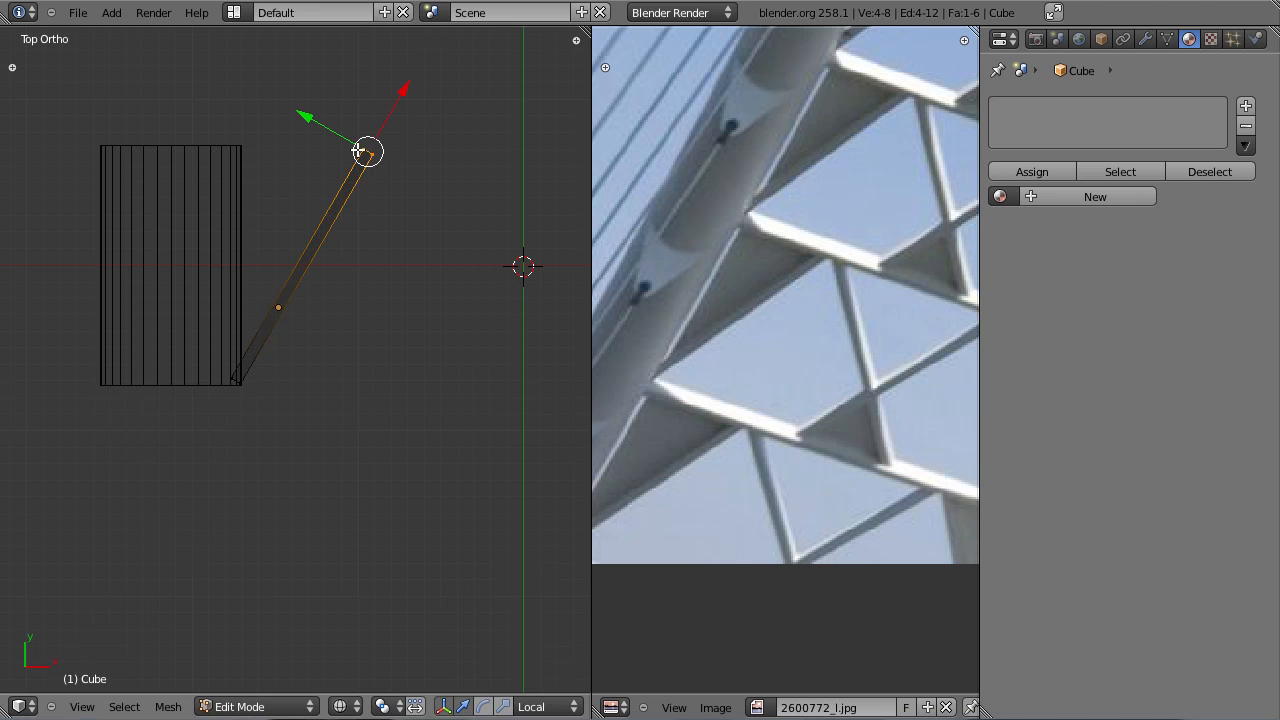
{"action": "key", "text": "Tab"}
{"action": "scroll", "coordinate": [310, 300], "scroll_direction": "down", "scroll_amount": 1}
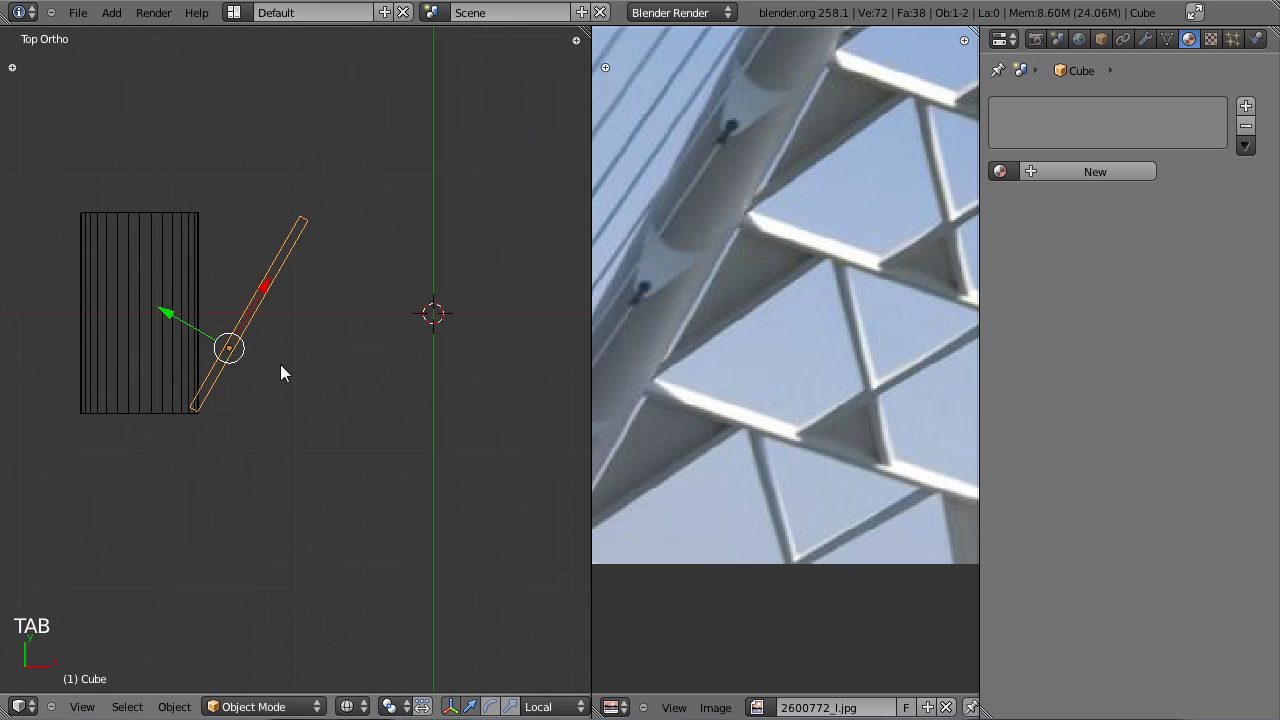
{"action": "key", "text": "Tab"}
{"action": "key", "text": "a"}
{"action": "key", "text": "a"}
{"action": "key", "text": "a"}
{"action": "key", "text": "a"}
{"action": "key", "text": "a"}
{"action": "key", "text": "Tab"}
Step: Duplicate the bar, rotate the copy to slope the opposite way, and move it along X to the first bar's upper end
{"action": "key", "text": "shift+d"}
{"action": "left_click", "coordinate": [484, 366]}
{"action": "key", "text": "r"}
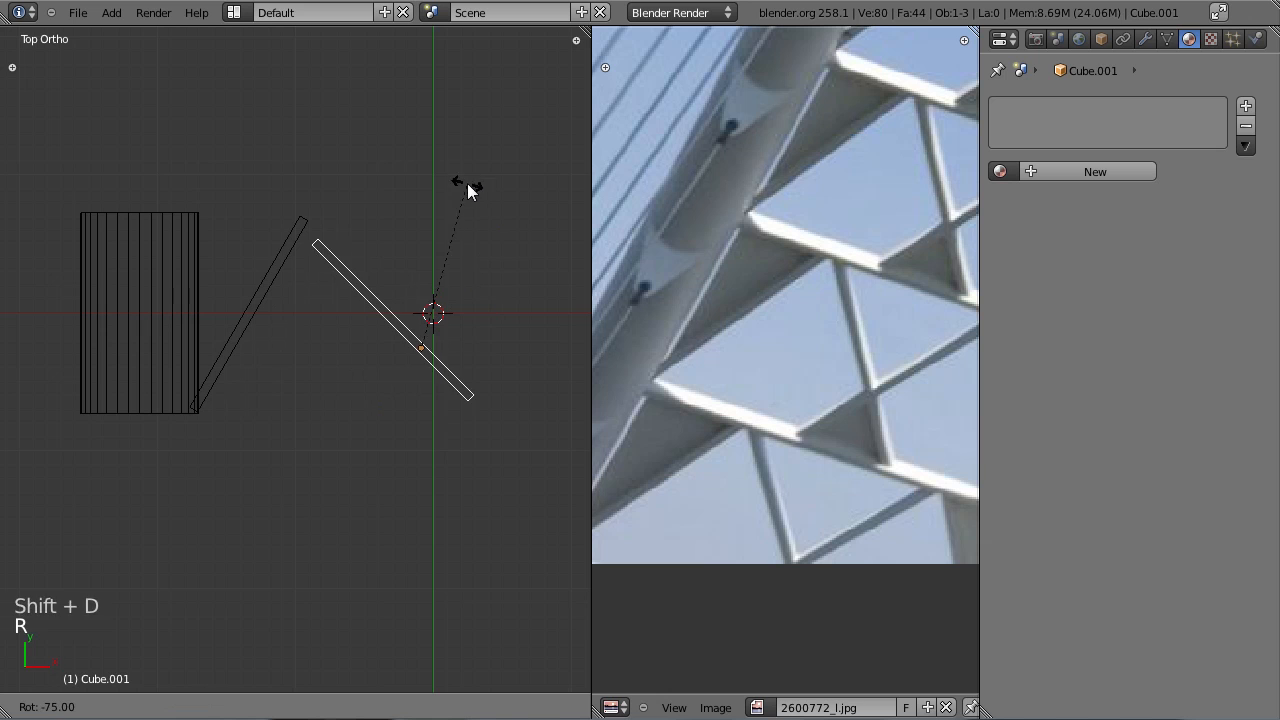
{"action": "left_click", "coordinate": [476, 193]}
{"action": "key", "text": "g"}
{"action": "key", "text": "x"}
{"action": "left_click", "coordinate": [455, 199]}
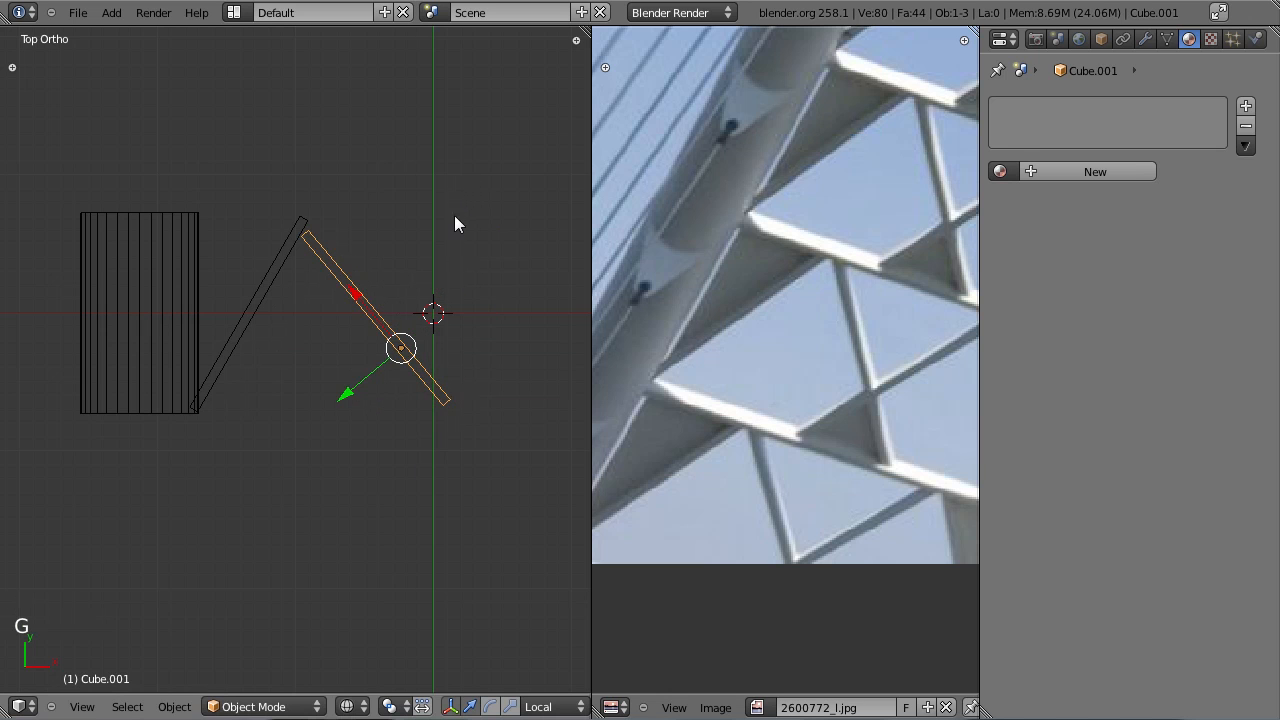
Step: Extend the copied bar's upper end to the first bar's tip and nudge the copy along X to line up the joint
{"action": "key", "text": "Tab"}
{"action": "key", "text": "b"}
{"action": "key", "text": "b"}
{"action": "left_click_drag", "start_coordinate": [246, 200], "coordinate": [350, 255]}
{"action": "left_click_drag", "start_coordinate": [292, 216], "coordinate": [267, 191]}
{"action": "key", "text": "Tab"}
{"action": "key", "text": "g"}
{"action": "key", "text": "x"}
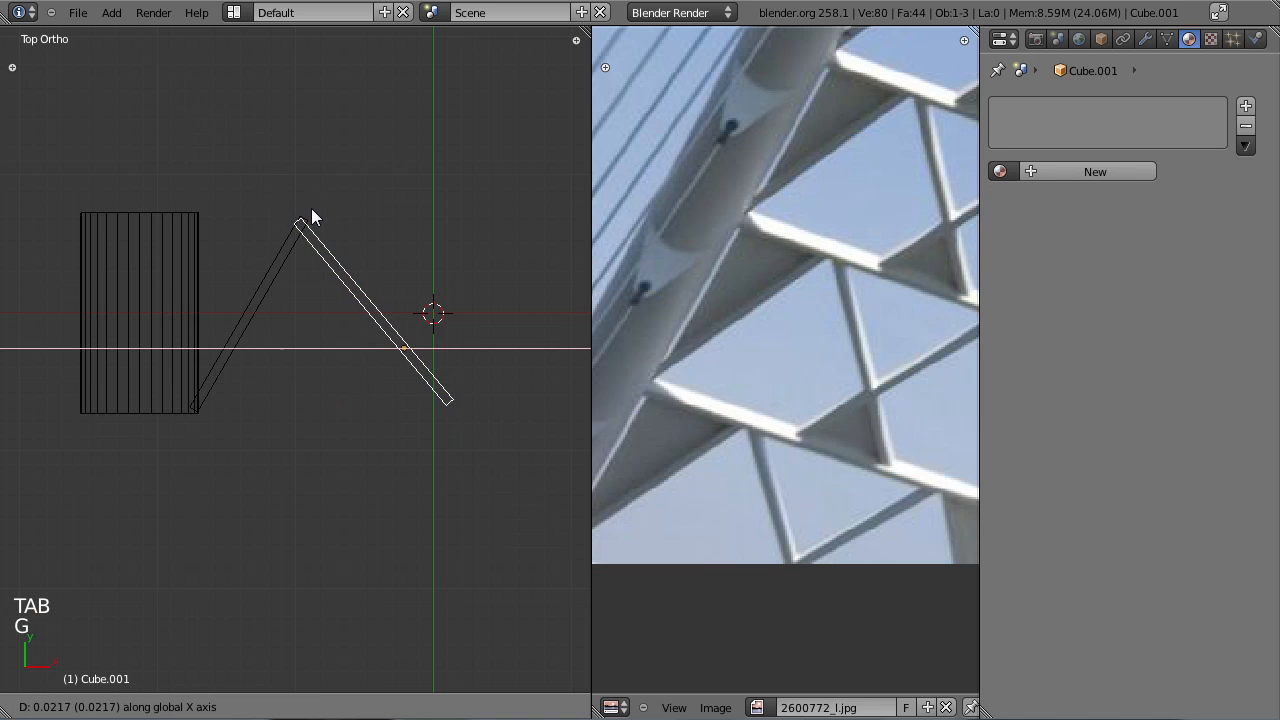
Step: Place the second diagonal beam along the X axis so its upper end meets the top of the first beam
{"action": "left_click", "coordinate": [311, 208]}
{"action": "scroll", "coordinate": [360, 276], "scroll_direction": "down", "scroll_amount": 3}
{"action": "middle_click_drag", "start_coordinate": [360, 276], "coordinate": [321, 267], "text": "shift"}
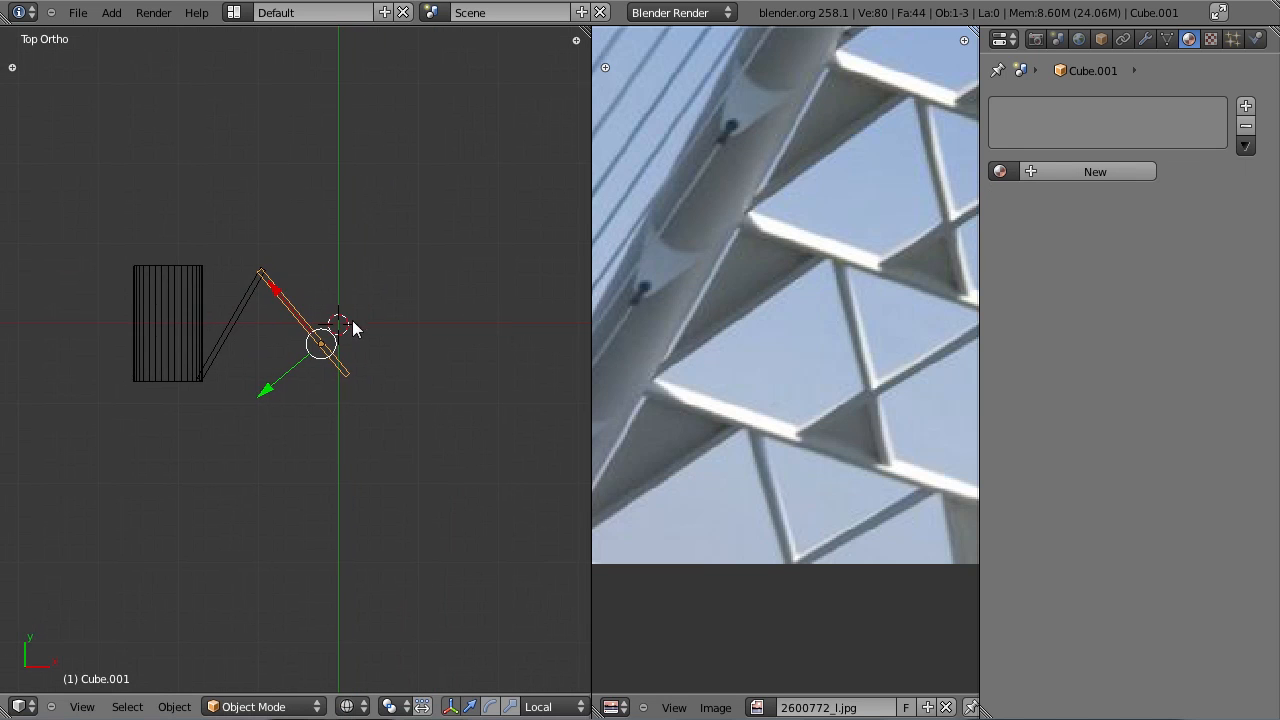
{"action": "middle_click_drag", "start_coordinate": [358, 329], "coordinate": [322, 344], "text": "shift"}
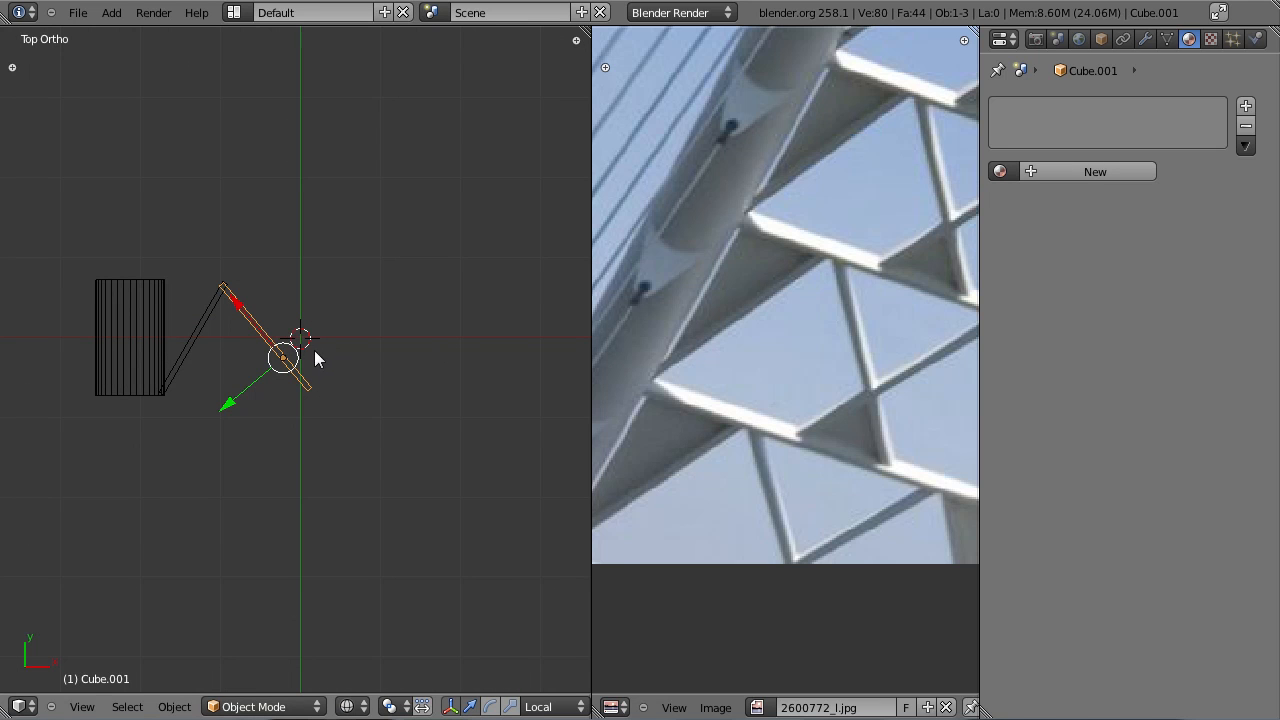
Step: Scale the cylinder along the Y axis by about 1.36
{"action": "middle_click_drag", "start_coordinate": [859, 438], "coordinate": [773, 331]}
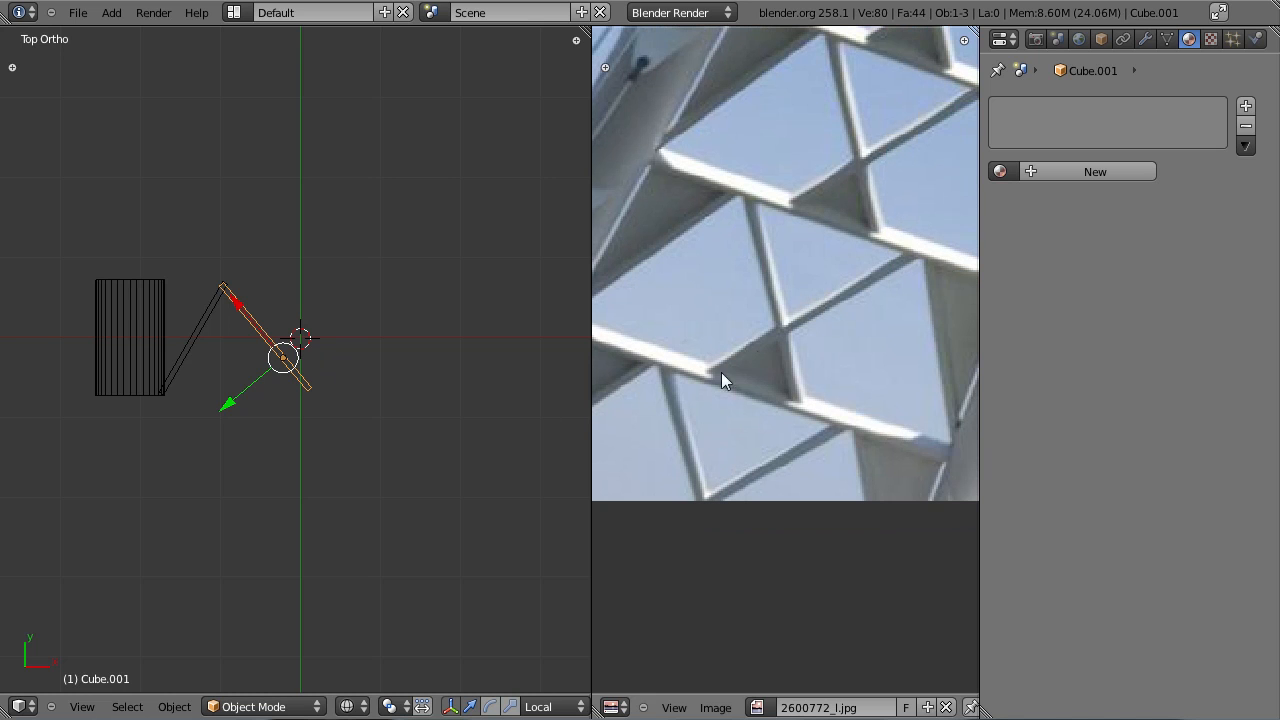
{"action": "scroll", "coordinate": [300, 371], "scroll_direction": "up", "scroll_amount": 4}
{"action": "scroll", "coordinate": [343, 429], "scroll_direction": "down", "scroll_amount": 1}
{"action": "middle_click_drag", "start_coordinate": [312, 397], "coordinate": [365, 418], "text": "shift"}
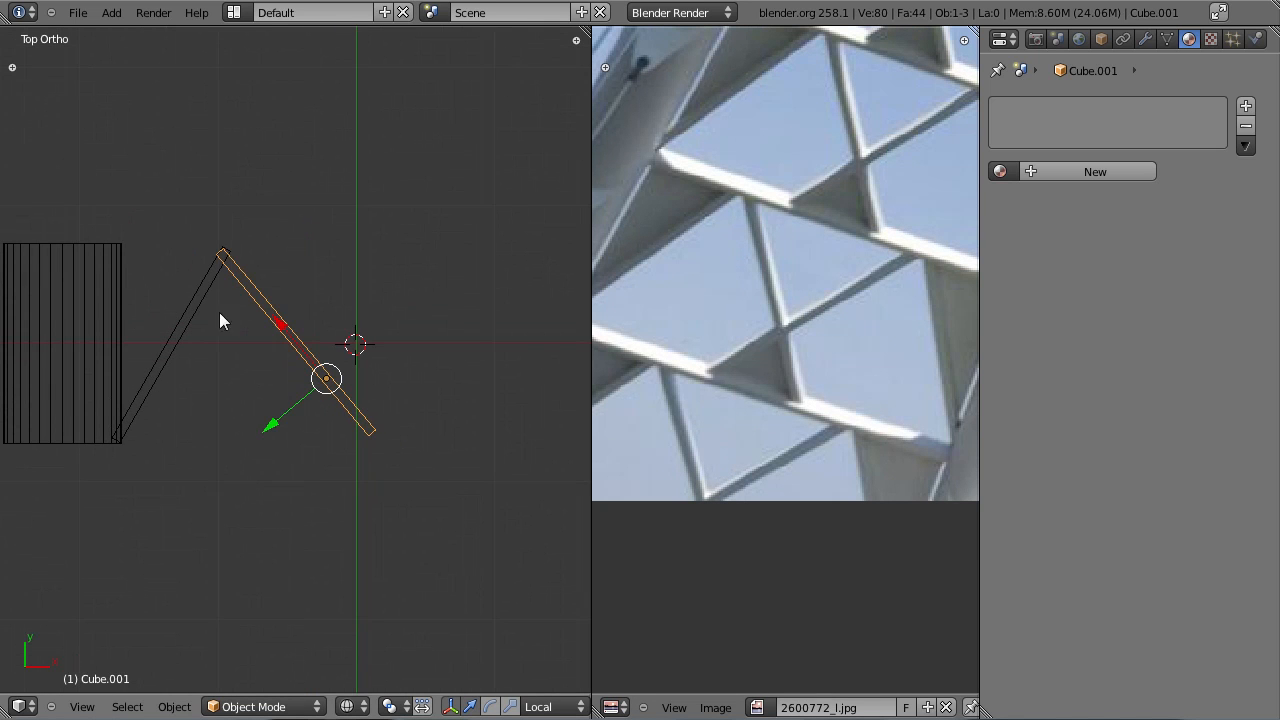
{"action": "scroll", "coordinate": [199, 284], "scroll_direction": "down", "scroll_amount": 2}
{"action": "right_click", "coordinate": [173, 299]}
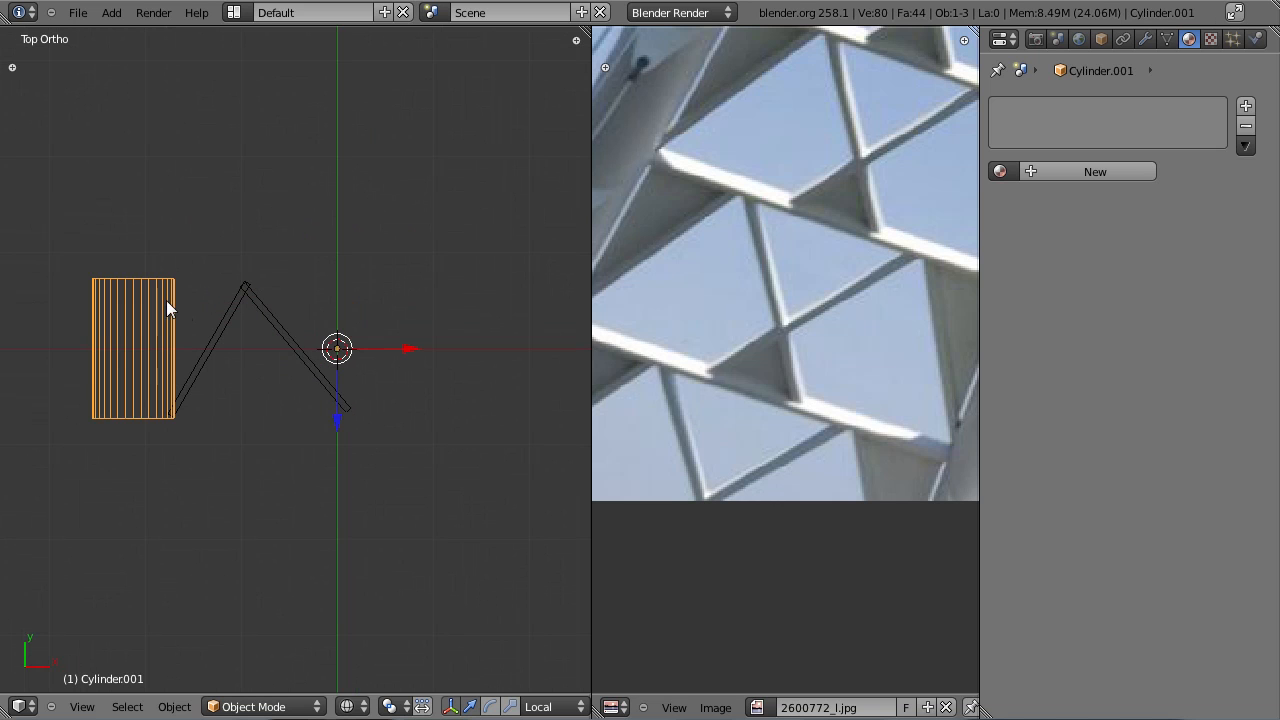
{"action": "key", "text": "s"}
{"action": "key", "text": "y"}
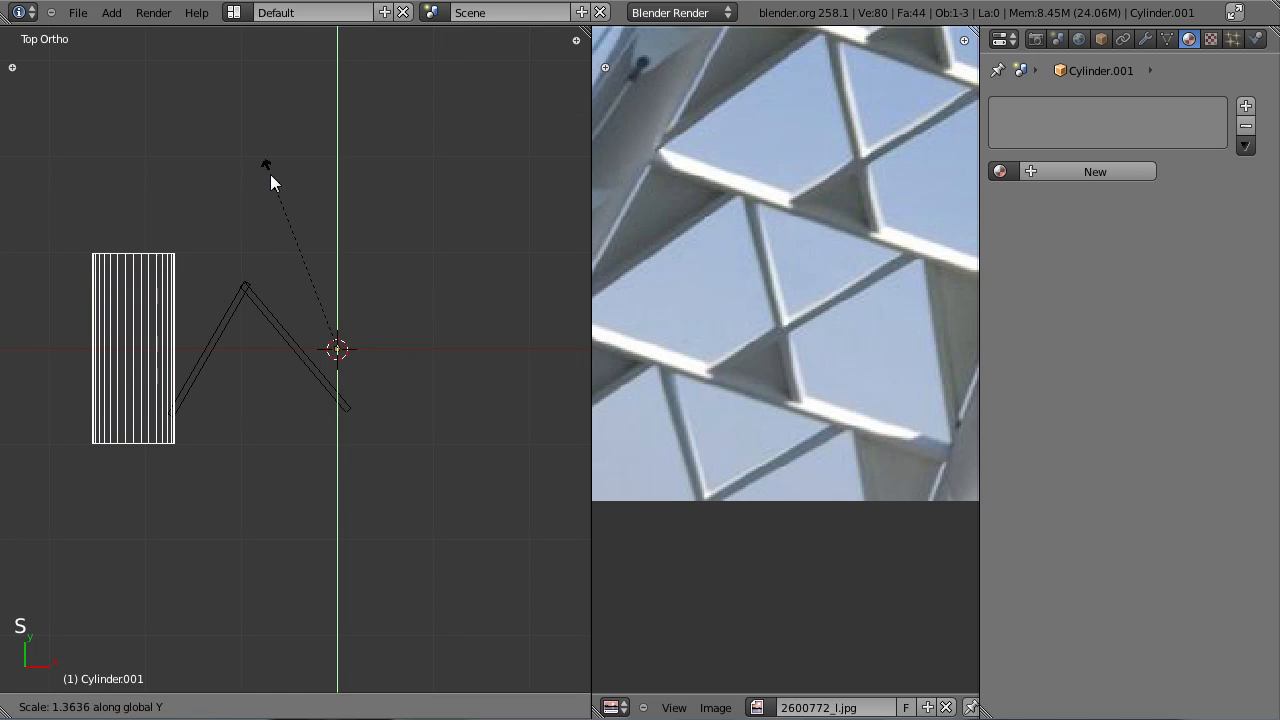
{"action": "left_click", "coordinate": [270, 174]}
Step: Move the beam beside the cylinder down along Y, rotate it about -5 degrees, and shift it along X to the cylinder's lower corner
{"action": "right_click", "coordinate": [224, 333]}
{"action": "key", "text": "g"}
{"action": "key", "text": "y"}
{"action": "left_click", "coordinate": [227, 365]}
{"action": "key", "text": "Tab"}
{"action": "key", "text": "Tab"}
{"action": "key", "text": "r"}
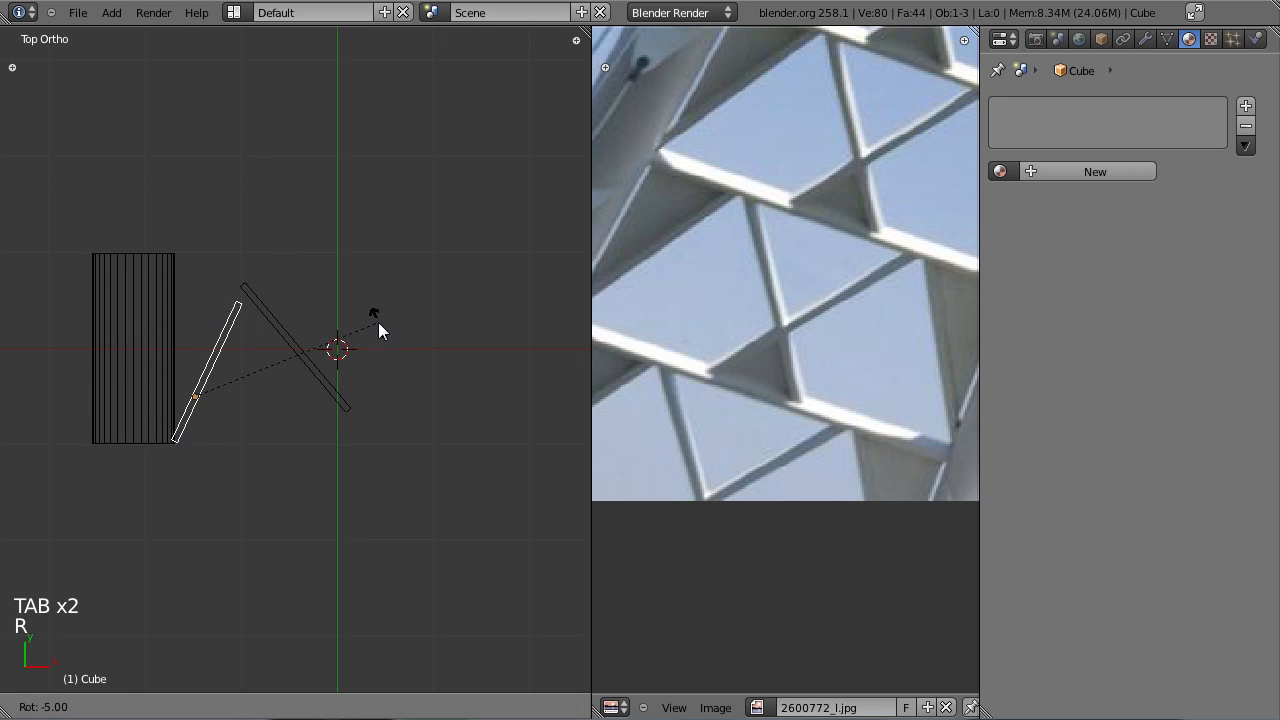
{"action": "left_click", "coordinate": [378, 315]}
{"action": "key", "text": "g"}
{"action": "key", "text": "x"}
{"action": "left_click", "coordinate": [370, 315]}
Step: Extend the first beam by moving its upper end vertices up close to the level of the cylinder's upper edge
{"action": "key", "text": "Tab"}
{"action": "key", "text": "a"}
{"action": "key", "text": "a"}
{"action": "key", "text": "a"}
{"action": "key", "text": "b"}
{"action": "left_click_drag", "start_coordinate": [214, 287], "coordinate": [277, 317]}
{"action": "left_click_drag", "start_coordinate": [259, 258], "coordinate": [284, 220]}
{"action": "key", "text": "Tab"}
Step: Move the second diagonal beam so its upper end meets the extended top of the first beam
{"action": "right_click", "coordinate": [268, 301]}
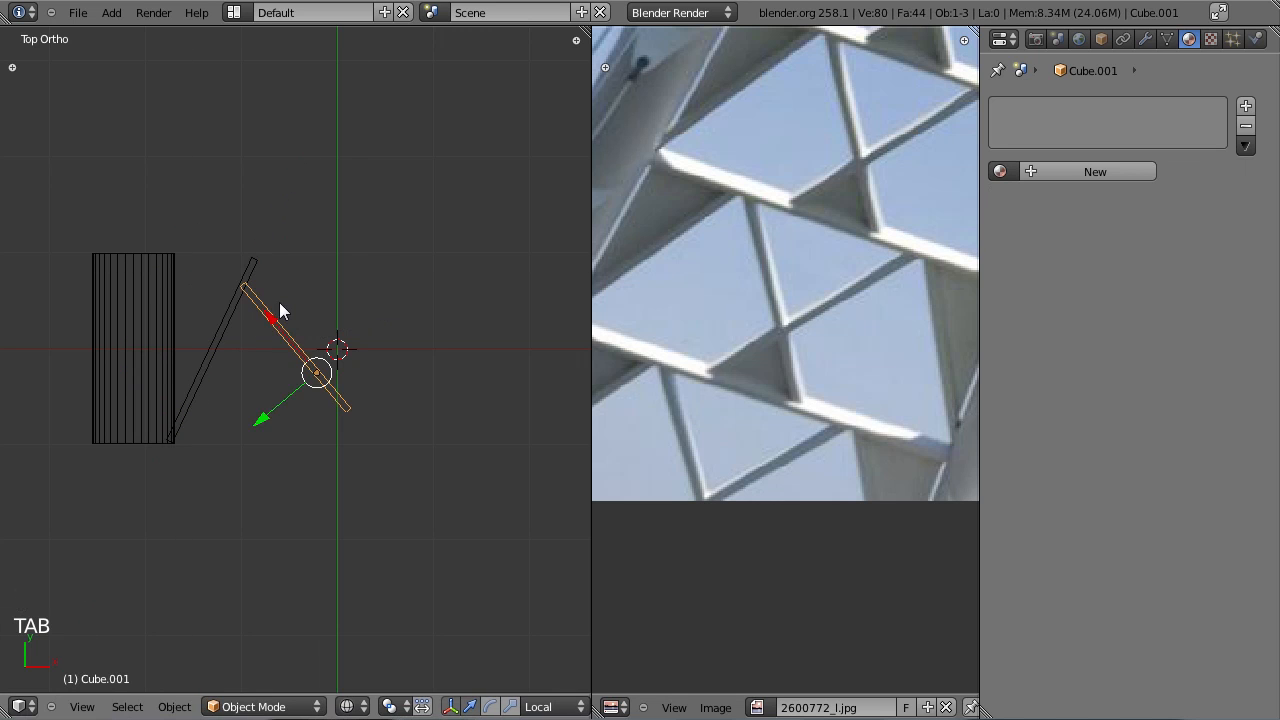
{"action": "key", "text": "g"}
{"action": "middle_click_drag", "start_coordinate": [279, 302], "coordinate": [294, 304]}
{"action": "key", "text": "g"}
{"action": "left_click", "coordinate": [283, 273]}
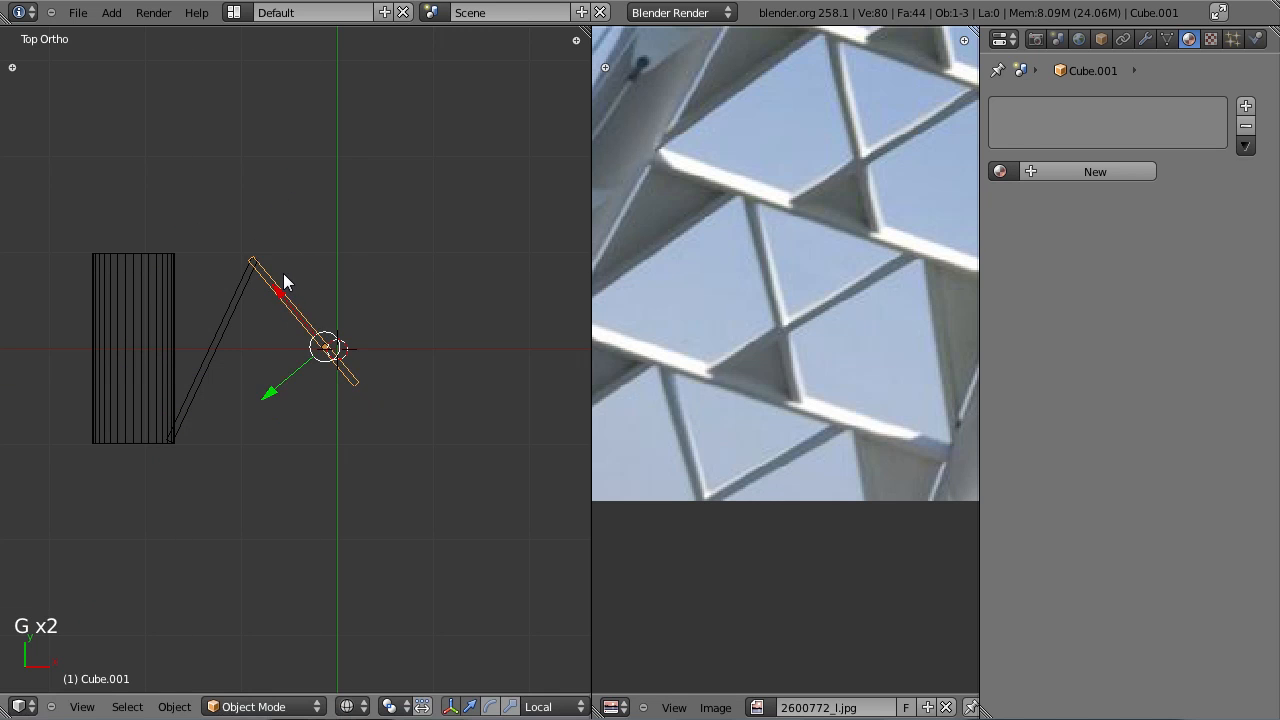
Step: Extend the second beam by moving its lower end vertices diagonally down close to the level of the cylinder's lower edge
{"action": "key", "text": "Tab"}
{"action": "key", "text": "a"}
{"action": "key", "text": "a"}
{"action": "key", "text": "a"}
{"action": "key", "text": "a"}
{"action": "key", "text": "b"}
{"action": "left_click_drag", "start_coordinate": [314, 337], "coordinate": [425, 440]}
{"action": "key", "text": "g"}
{"action": "left_click", "coordinate": [454, 461]}
{"action": "left_click_drag", "start_coordinate": [325, 346], "coordinate": [370, 393]}
{"action": "key", "text": "Tab"}
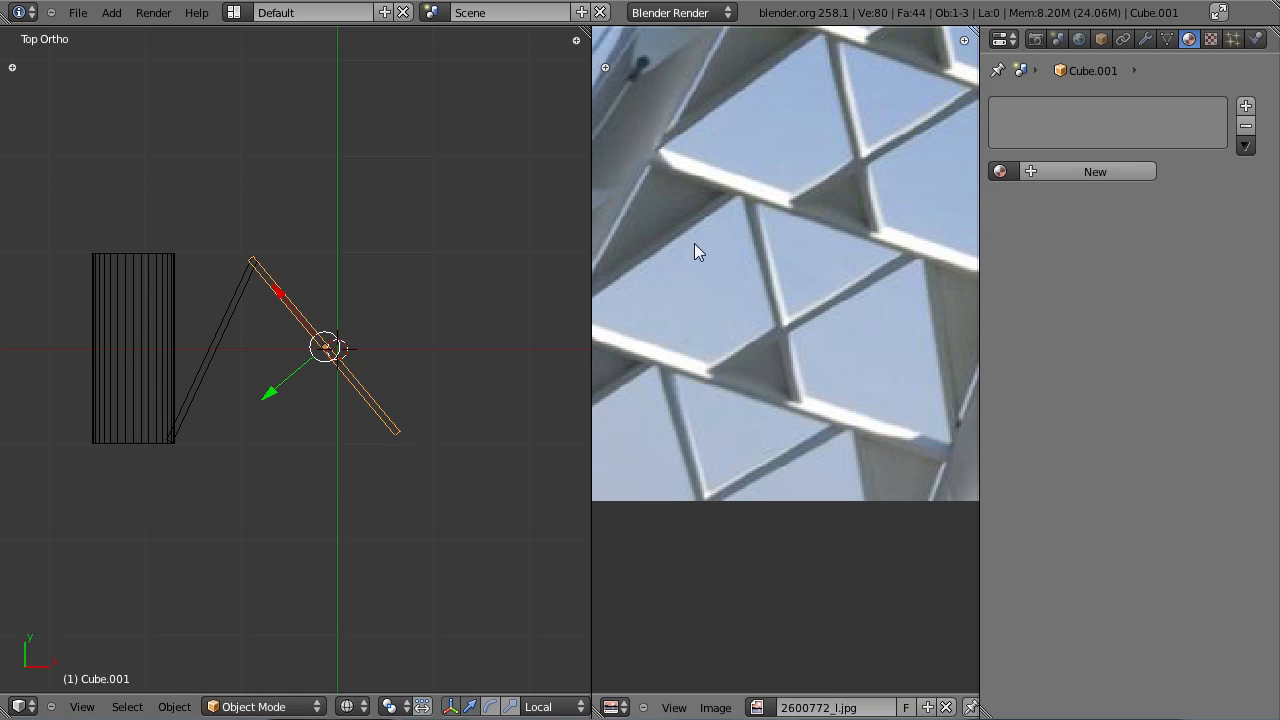
Step: Nudge the second beam's lower end slightly further outward and down to line up with the cylinder's lower edge
{"action": "scroll", "coordinate": [688, 252], "scroll_direction": "down", "scroll_amount": 1}
{"action": "scroll", "coordinate": [366, 366], "scroll_direction": "up", "scroll_amount": 1}
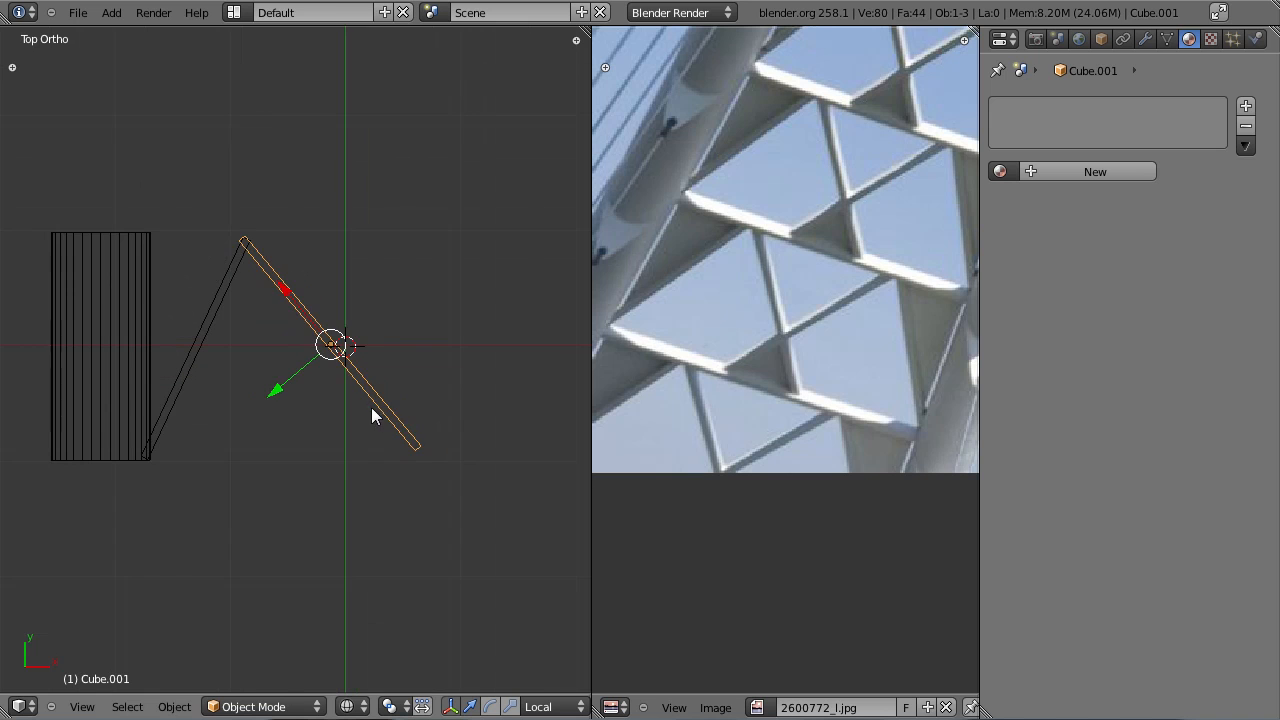
{"action": "key", "text": "Tab"}
{"action": "left_click_drag", "start_coordinate": [383, 414], "coordinate": [390, 418]}
{"action": "key", "text": "Tab"}
Step: Join the two beams and the cylinder into one object, with the cylinder as the active object
{"action": "right_click", "coordinate": [220, 318], "text": "shift"}
{"action": "right_click", "coordinate": [105, 285], "text": "shift"}
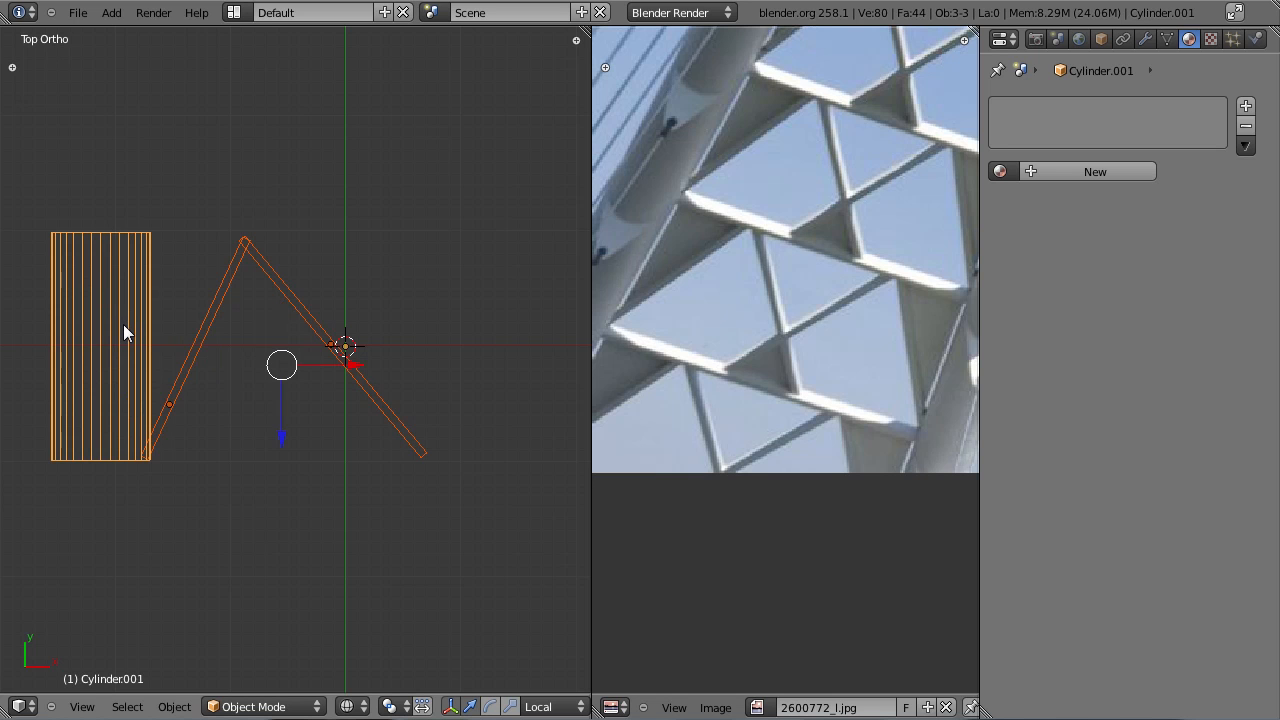
{"action": "key", "text": "ctrl+j"}
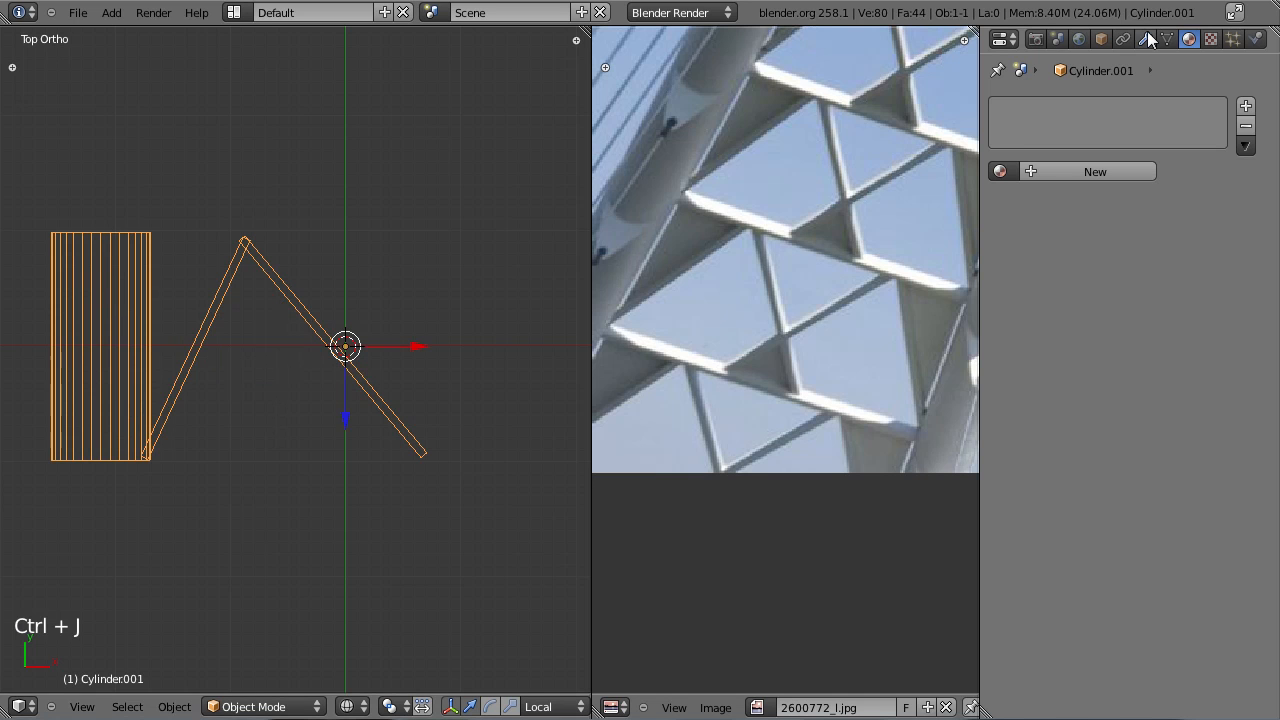
{"action": "key", "text": "Tab"}
{"action": "key", "text": "a"}
{"action": "key", "text": "a"}
{"action": "key", "text": "a"}
{"action": "key", "text": "Tab"}
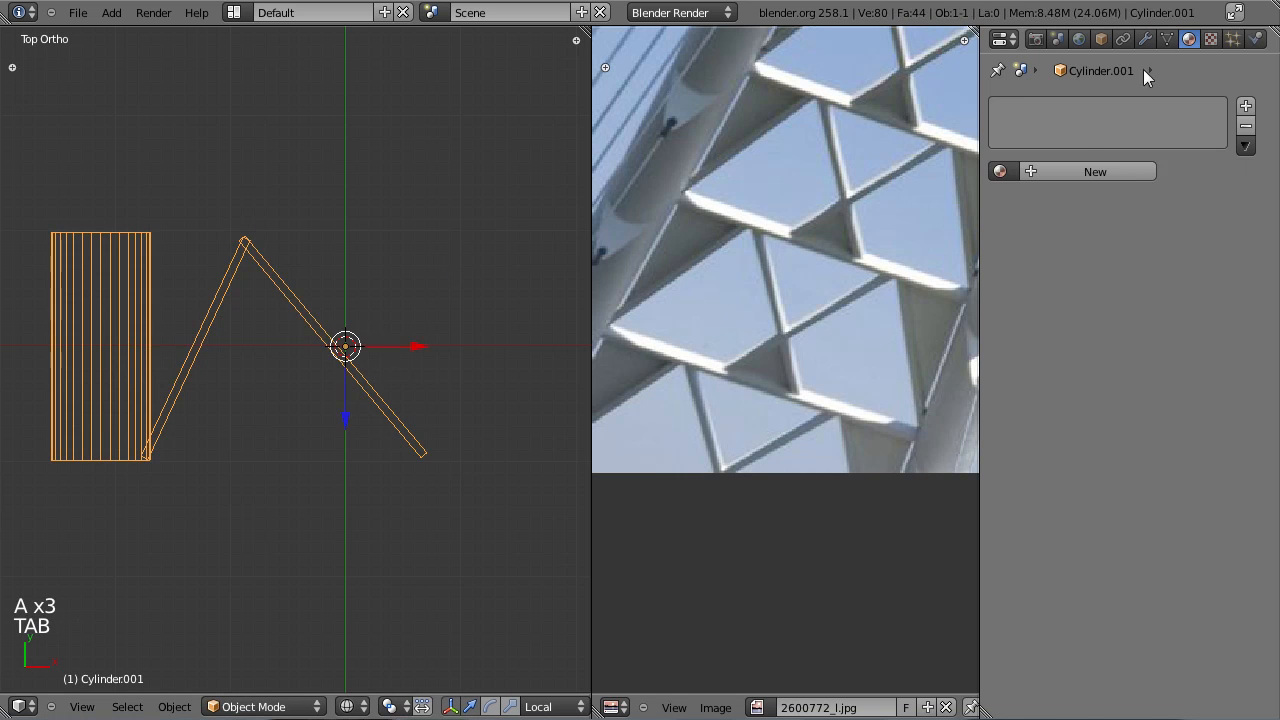
Step: Add a Mirror modifier to the joined object across the X axis
{"action": "left_click", "coordinate": [1146, 41]}
{"action": "left_click", "coordinate": [1065, 130]}
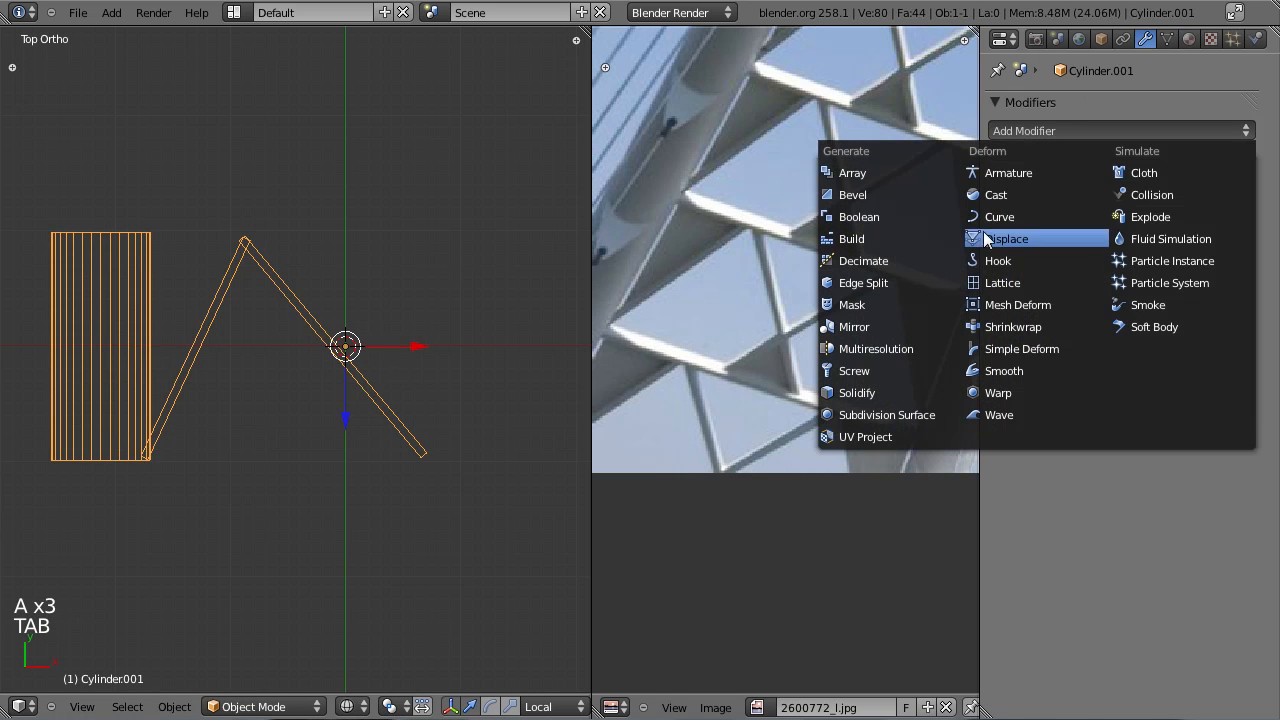
{"action": "left_click", "coordinate": [864, 328]}
{"action": "scroll", "coordinate": [510, 395], "scroll_direction": "down", "scroll_amount": 4}
{"action": "scroll", "coordinate": [400, 380], "scroll_direction": "up", "scroll_amount": 4}
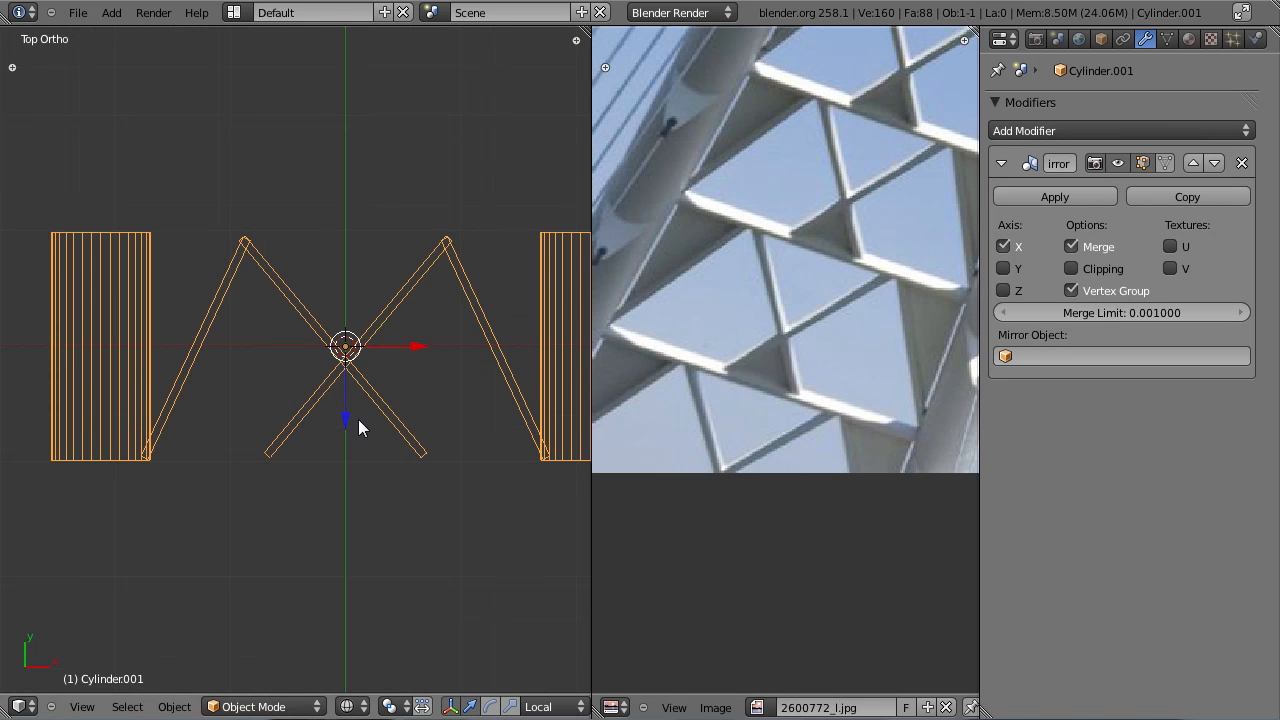
{"action": "scroll", "coordinate": [359, 423], "scroll_direction": "up", "scroll_amount": 1}
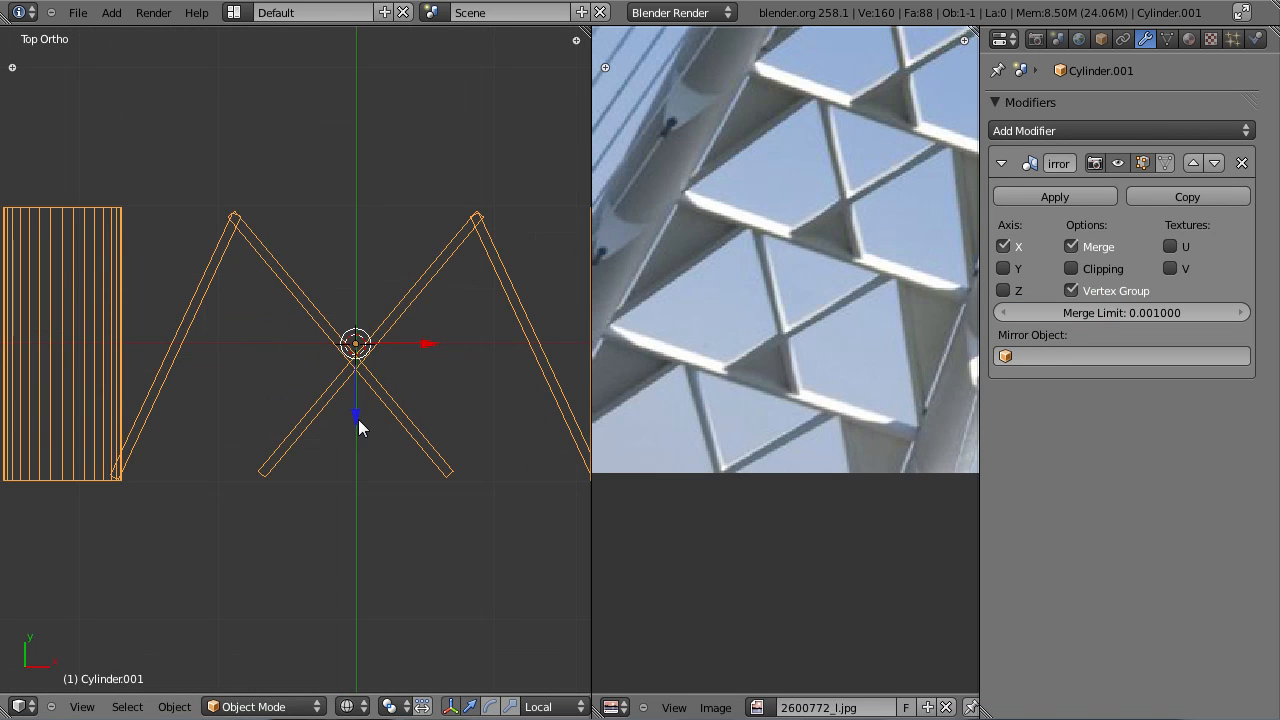
Step: Select only the linked cylinder geometry in the joined mesh and scale it along Y to about 0.8
{"action": "scroll", "coordinate": [245, 394], "scroll_direction": "down", "scroll_amount": 3}
{"action": "key", "text": "s"}
{"action": "right_click", "coordinate": [358, 453]}
{"action": "key", "text": "Tab"}
{"action": "scroll", "coordinate": [243, 411], "scroll_direction": "up", "scroll_amount": 2}
{"action": "key", "text": "a"}
{"action": "key", "text": "a"}
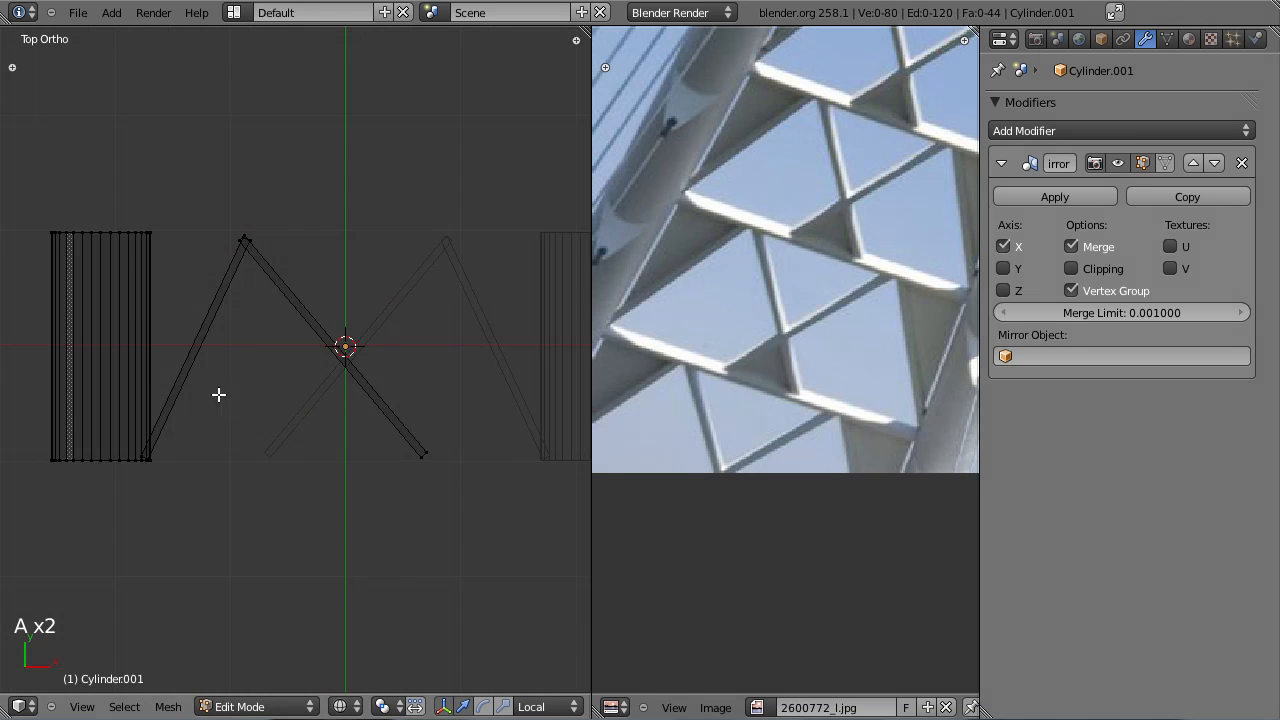
{"action": "key", "text": "ctrl+l"}
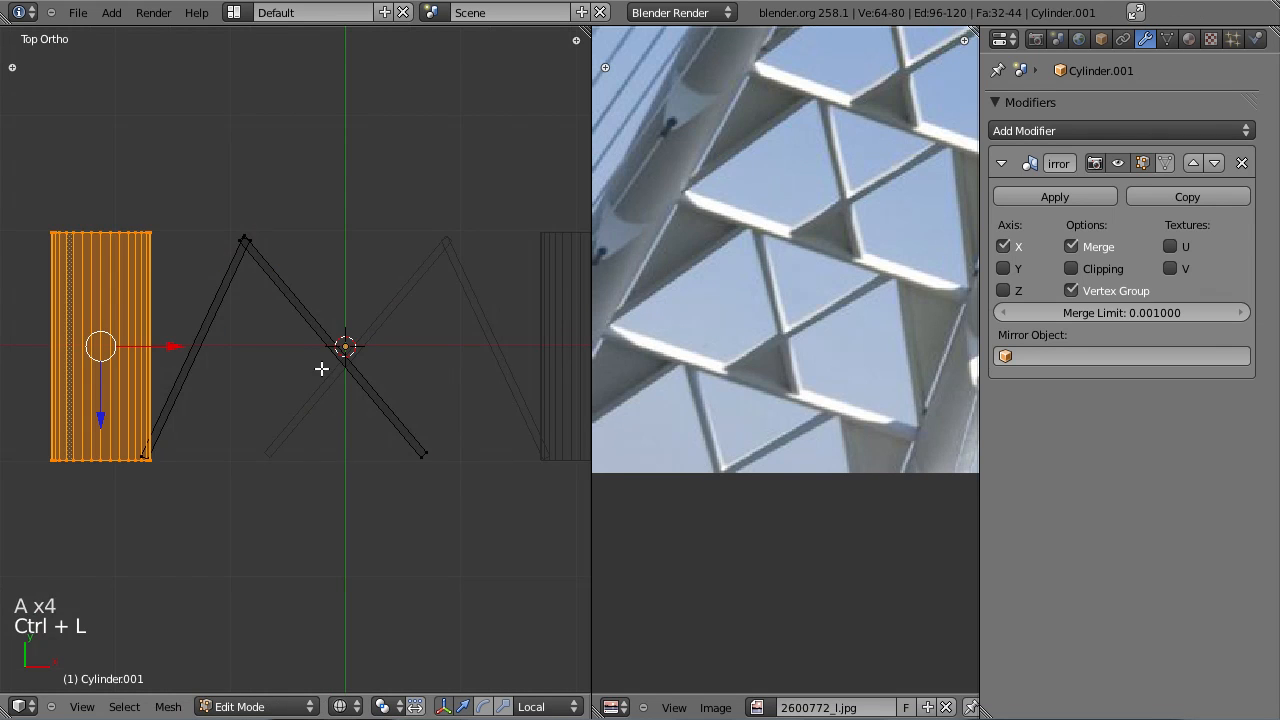
{"action": "key", "text": "s"}
{"action": "key", "text": "y"}
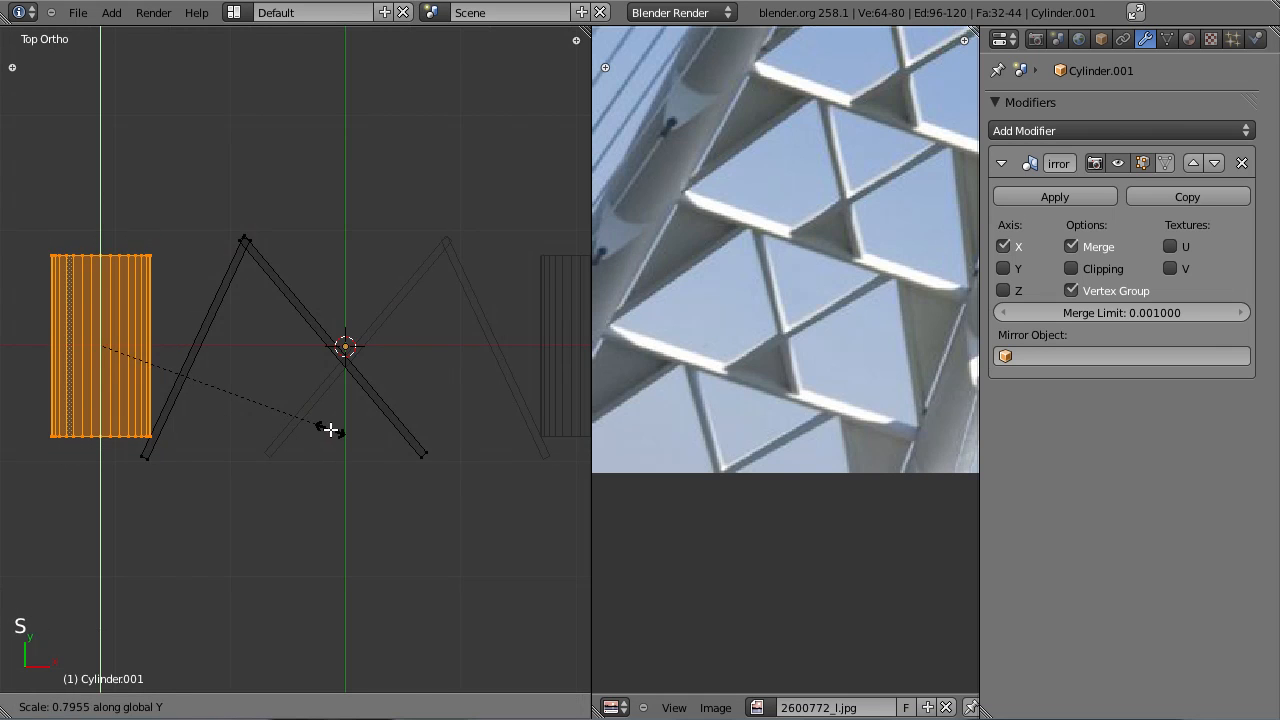
{"action": "left_click", "coordinate": [300, 442]}
Step: Move the first beam's lower end vertices up to the lower corner of the shortened cylinder
{"action": "key", "text": "a"}
{"action": "key", "text": "b"}
{"action": "left_click_drag", "start_coordinate": [128, 440], "coordinate": [184, 474]}
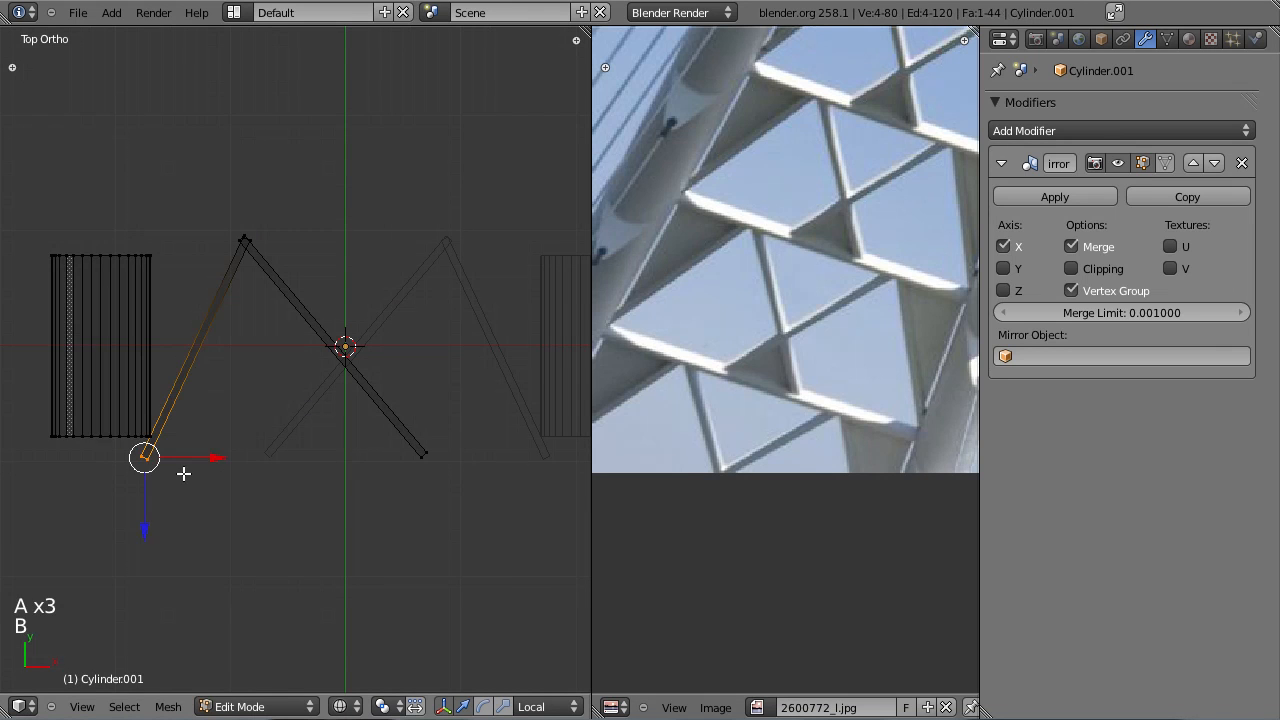
{"action": "key", "text": "ctrl+l"}
{"action": "key", "text": "g"}
{"action": "left_click", "coordinate": [261, 414]}
{"action": "key", "text": "g"}
{"action": "right_click", "coordinate": [263, 339]}
Step: Lower the first beam's upper end vertices to the level of the cylinder's upper edge
{"action": "key", "text": "a"}
{"action": "key", "text": "a"}
{"action": "key", "text": "a"}
{"action": "key", "text": "b"}
{"action": "left_click_drag", "start_coordinate": [223, 191], "coordinate": [290, 228]}
{"action": "key", "text": "g"}
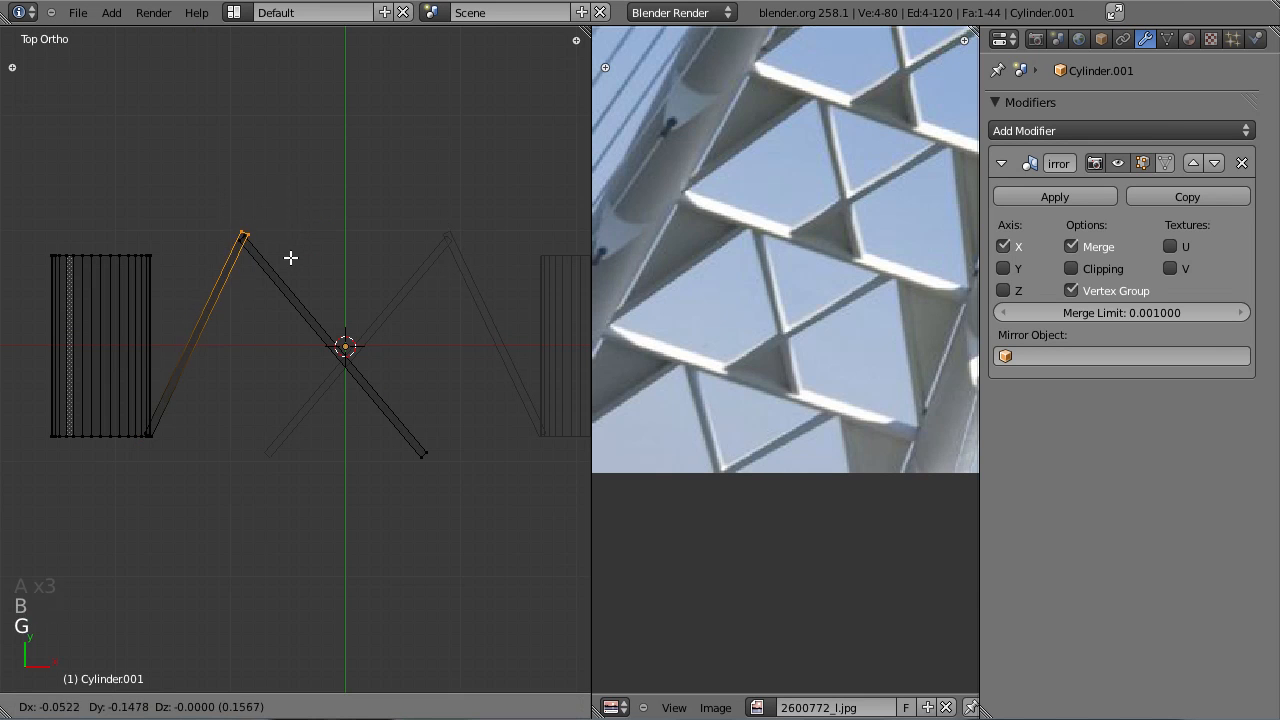
{"action": "left_click", "coordinate": [279, 285]}
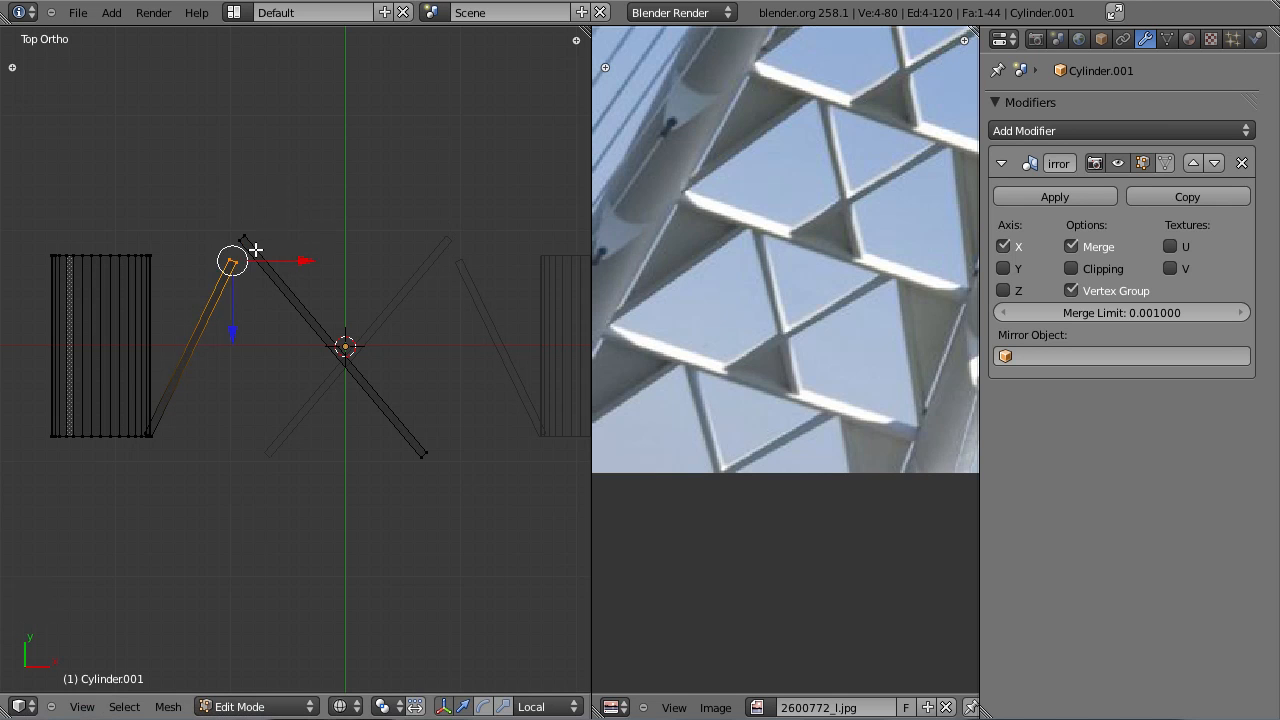
Step: Move the whole linked second beam down so its upper end meets the first beam's lowered top
{"action": "key", "text": "ctrl+l"}
{"action": "key", "text": "g"}
{"action": "left_click", "coordinate": [305, 303]}
Step: Move the second beam's lower end vertices by about -0.13 in X and 0.34 in Y, level with the cylinder's lower edge
{"action": "key", "text": "a"}
{"action": "key", "text": "a"}
{"action": "key", "text": "a"}
{"action": "key", "text": "b"}
{"action": "left_click_drag", "start_coordinate": [380, 443], "coordinate": [443, 514]}
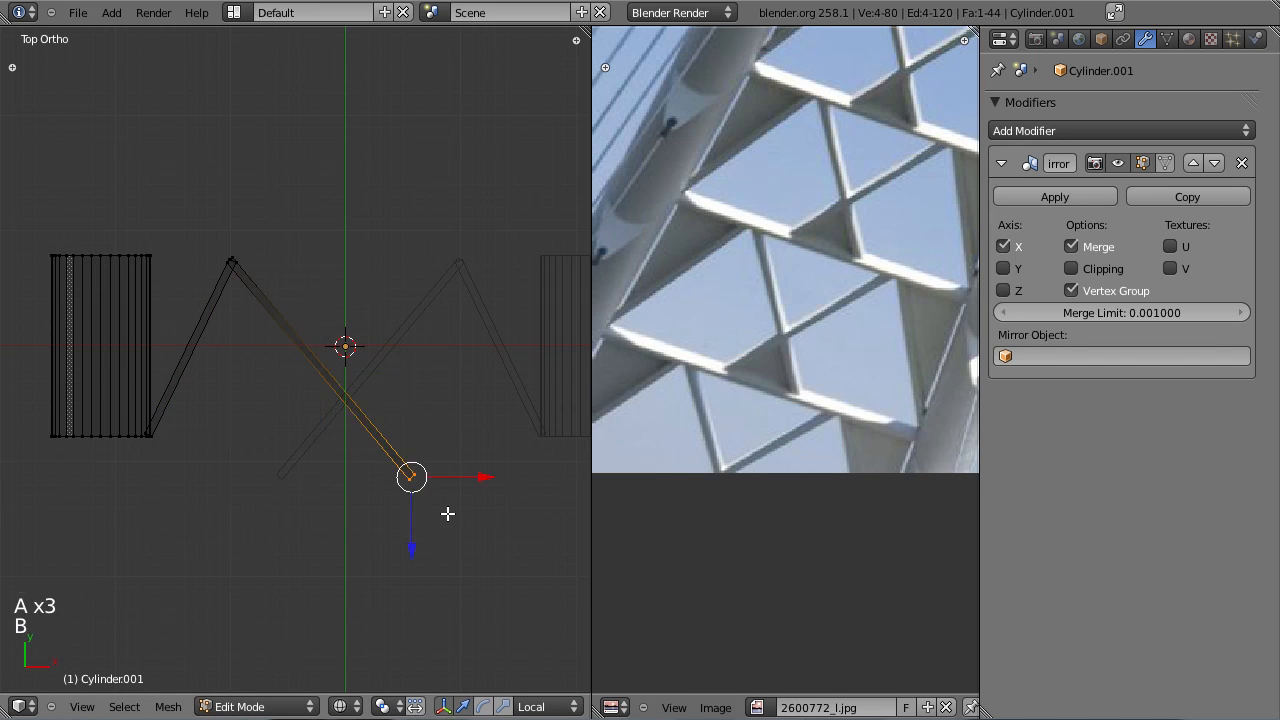
{"action": "key", "text": "g"}
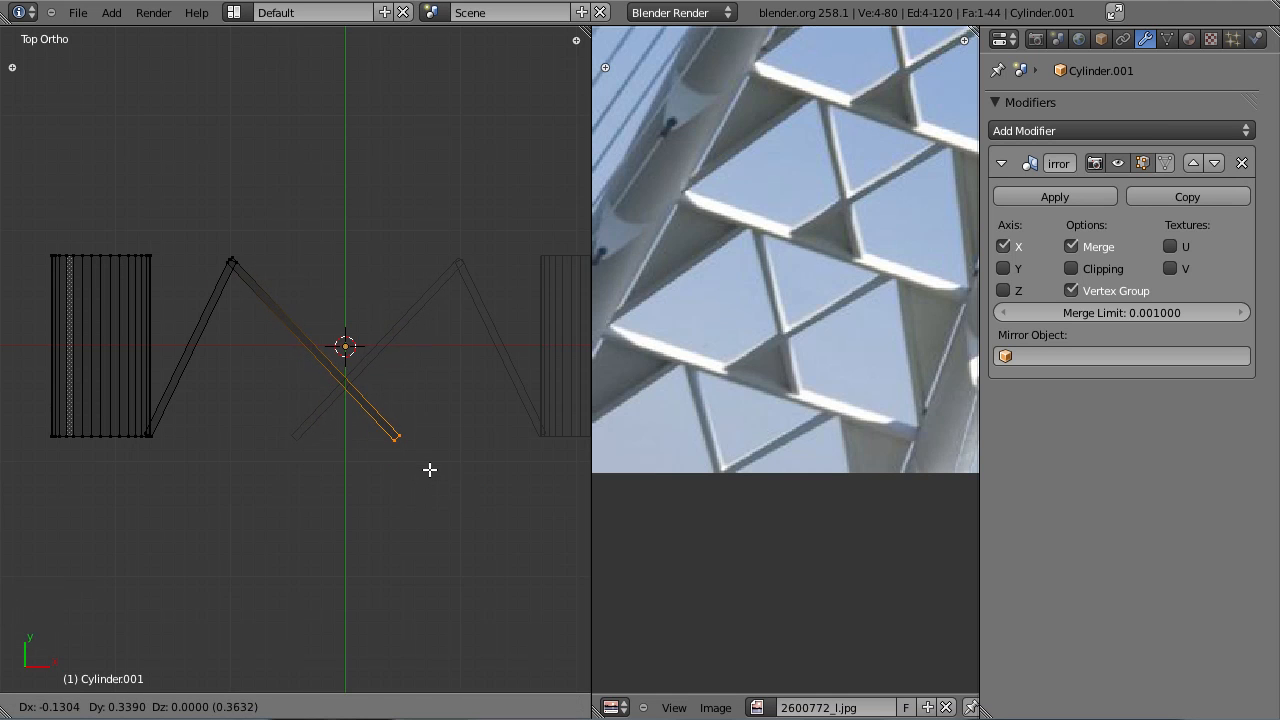
{"action": "left_click", "coordinate": [430, 469]}
Step: Hide the transform manipulator, inspect the mirrored beams in solid shading, and return to wireframe in Edit Mode
{"action": "key", "text": "Tab"}
{"action": "key", "text": "z"}
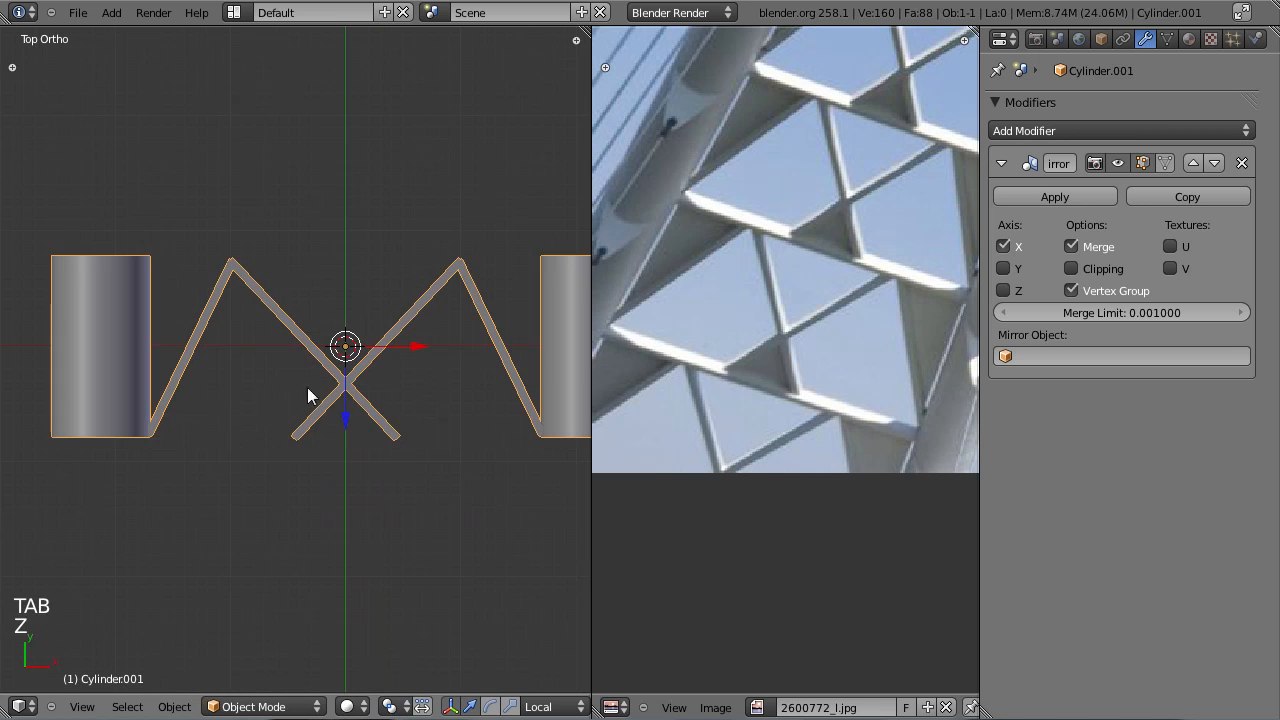
{"action": "key", "text": "ctrl+space"}
{"action": "scroll", "coordinate": [391, 408], "scroll_direction": "up", "scroll_amount": 2}
{"action": "key", "text": "Tab"}
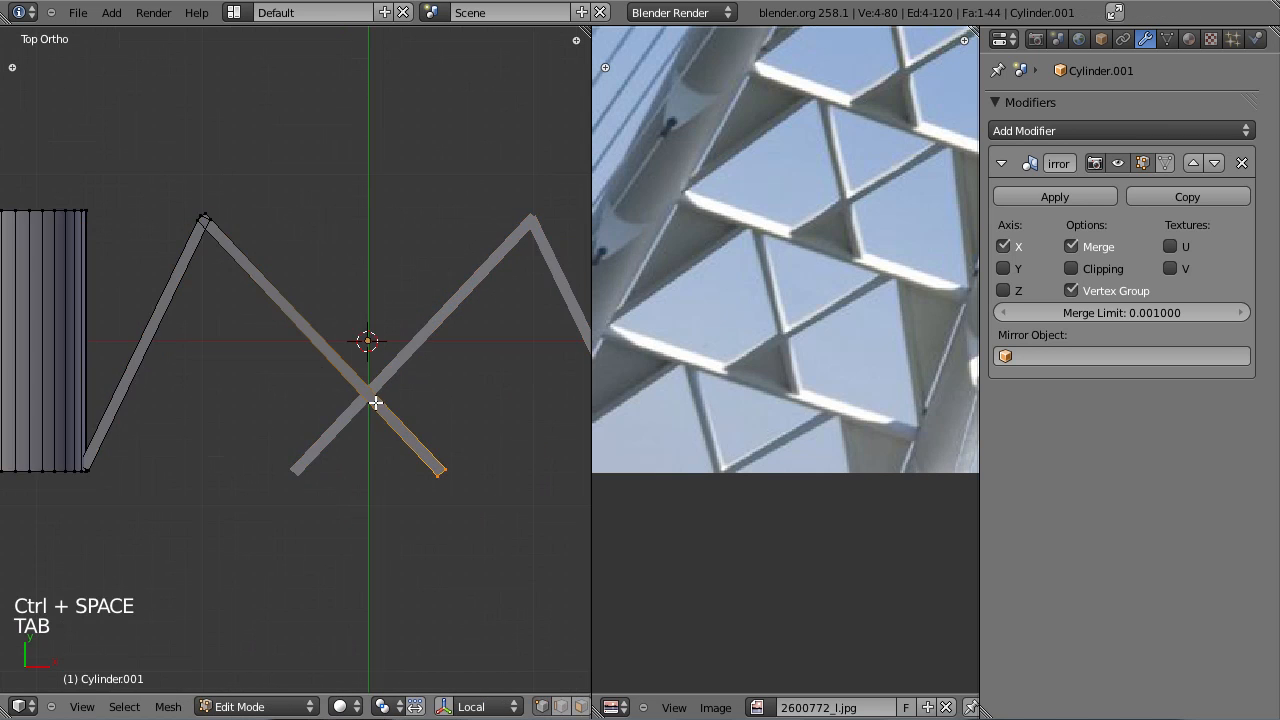
{"action": "scroll", "coordinate": [397, 420], "scroll_direction": "left", "scroll_amount": 2, "text": "ctrl"}
{"action": "scroll", "coordinate": [470, 393], "scroll_direction": "down", "scroll_amount": 2}
{"action": "scroll", "coordinate": [383, 391], "scroll_direction": "right", "scroll_amount": 2, "text": "ctrl"}
{"action": "key", "text": "z"}
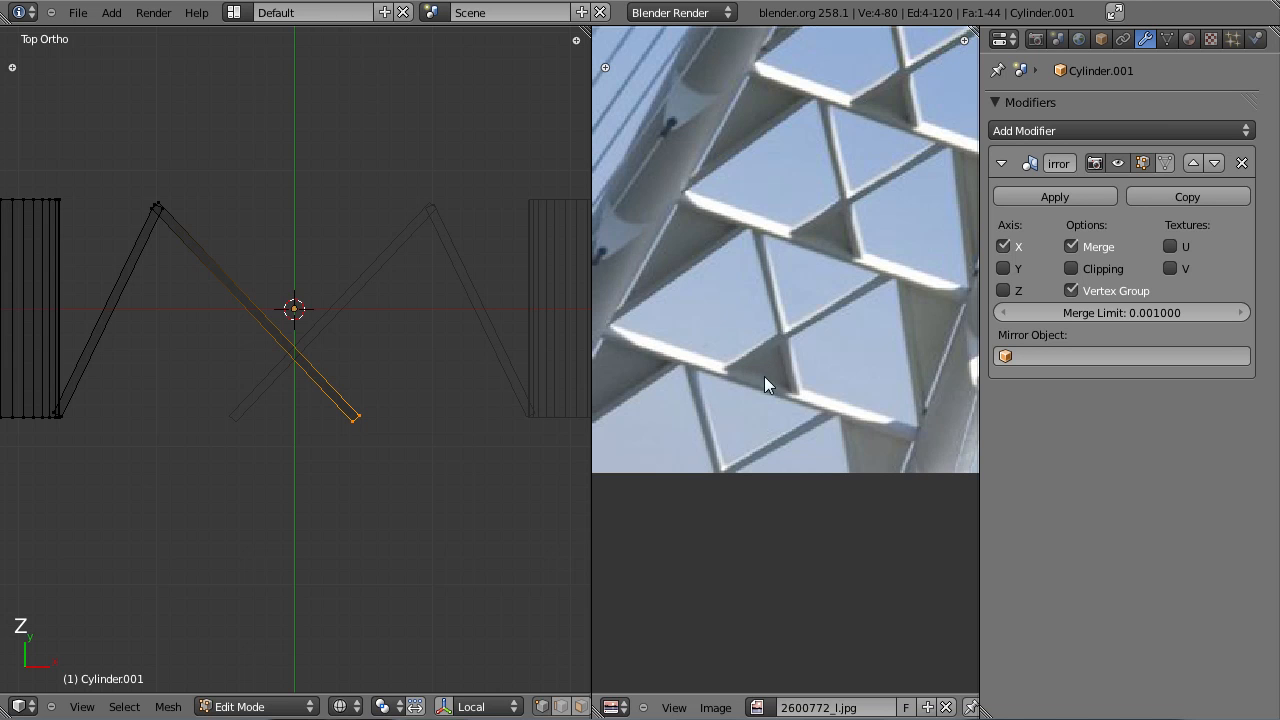
Step: Add a plane to the mesh, scale it down, and move it beneath the beam crossing beside the mirror line
{"action": "scroll", "coordinate": [377, 397], "scroll_direction": "up", "scroll_amount": 2}
{"action": "scroll", "coordinate": [346, 420], "scroll_direction": "down", "scroll_amount": 2}
{"action": "key", "text": "shift+a"}
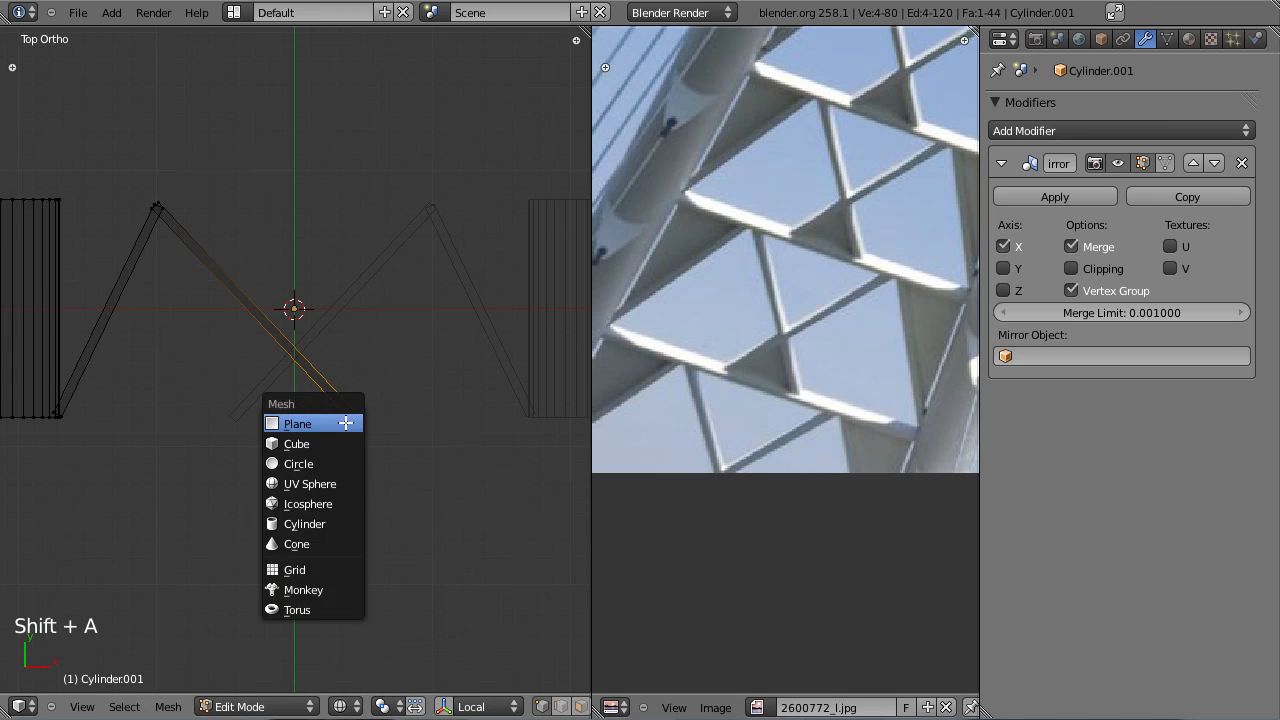
{"action": "left_click", "coordinate": [346, 420]}
{"action": "scroll", "coordinate": [415, 447], "scroll_direction": "up", "scroll_amount": 1}
{"action": "key", "text": "s"}
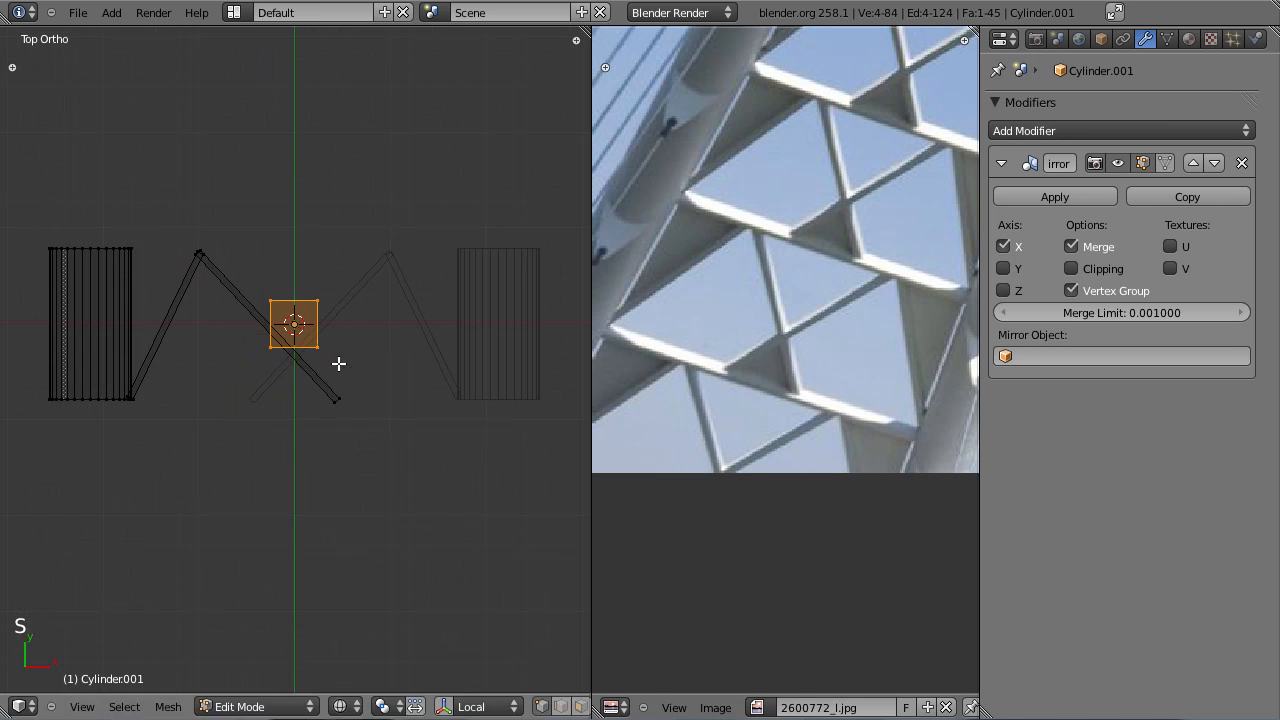
{"action": "left_click", "coordinate": [337, 363]}
{"action": "scroll", "coordinate": [334, 314], "scroll_direction": "up", "scroll_amount": 3}
{"action": "key", "text": "g"}
{"action": "left_click", "coordinate": [382, 431]}
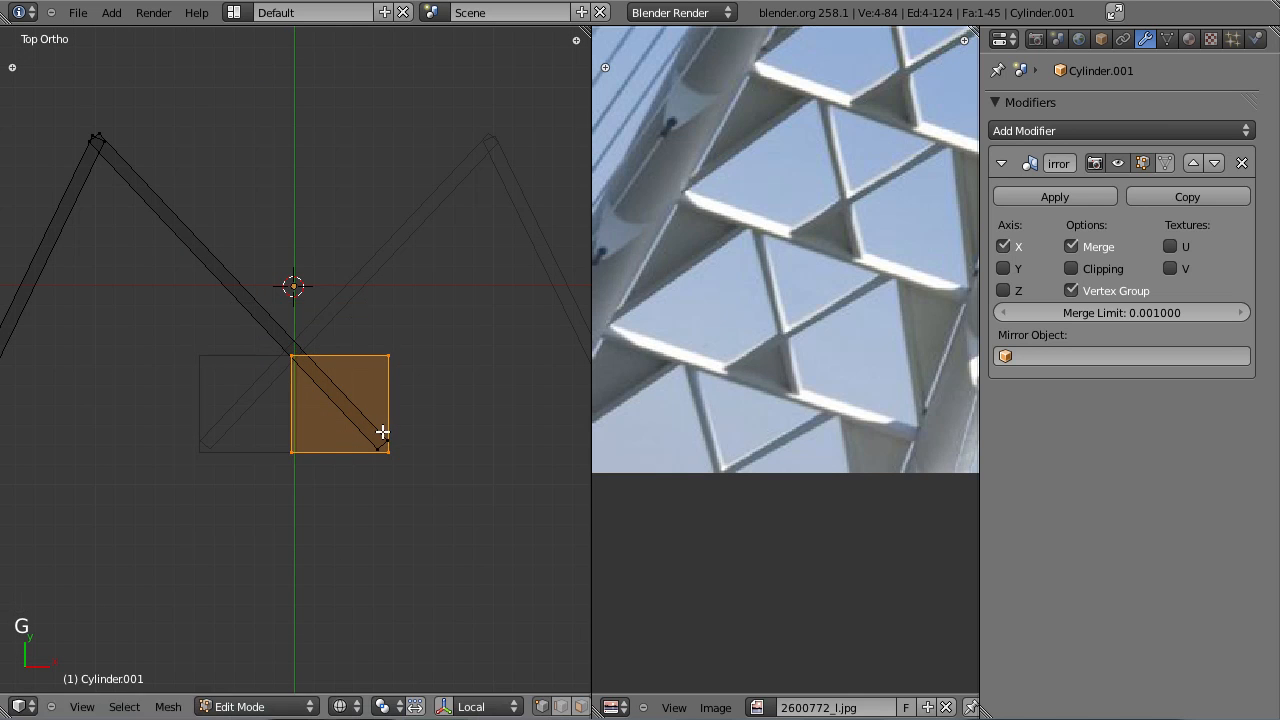
Step: Enable Clipping on the Mirror modifier and move the plane so its inner edge snaps to the mirror line
{"action": "left_click", "coordinate": [1071, 268]}
{"action": "key", "text": "g"}
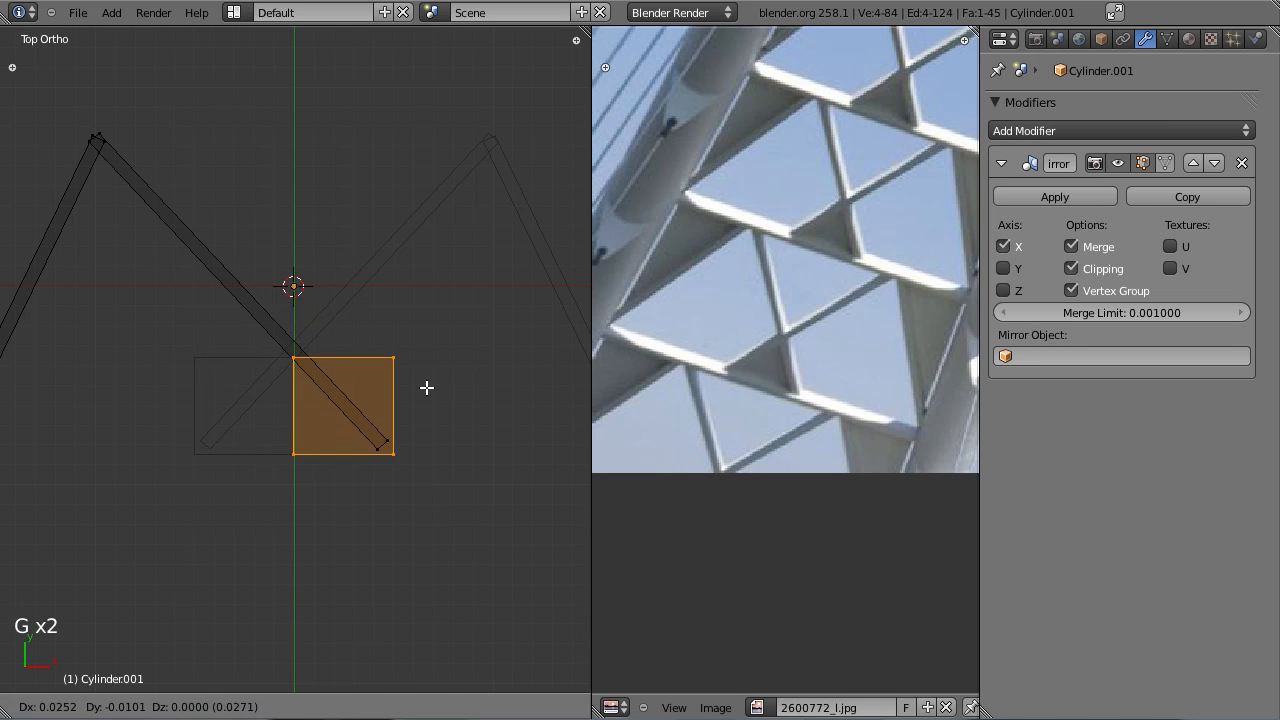
{"action": "left_click", "coordinate": [427, 390]}
Step: Move the plane's lower outer vertex along X to the lower end of the diagonal beam
{"action": "scroll", "coordinate": [429, 474], "scroll_direction": "up", "scroll_amount": 1}
{"action": "right_click", "coordinate": [418, 471]}
{"action": "key", "text": "g"}
{"action": "key", "text": "x"}
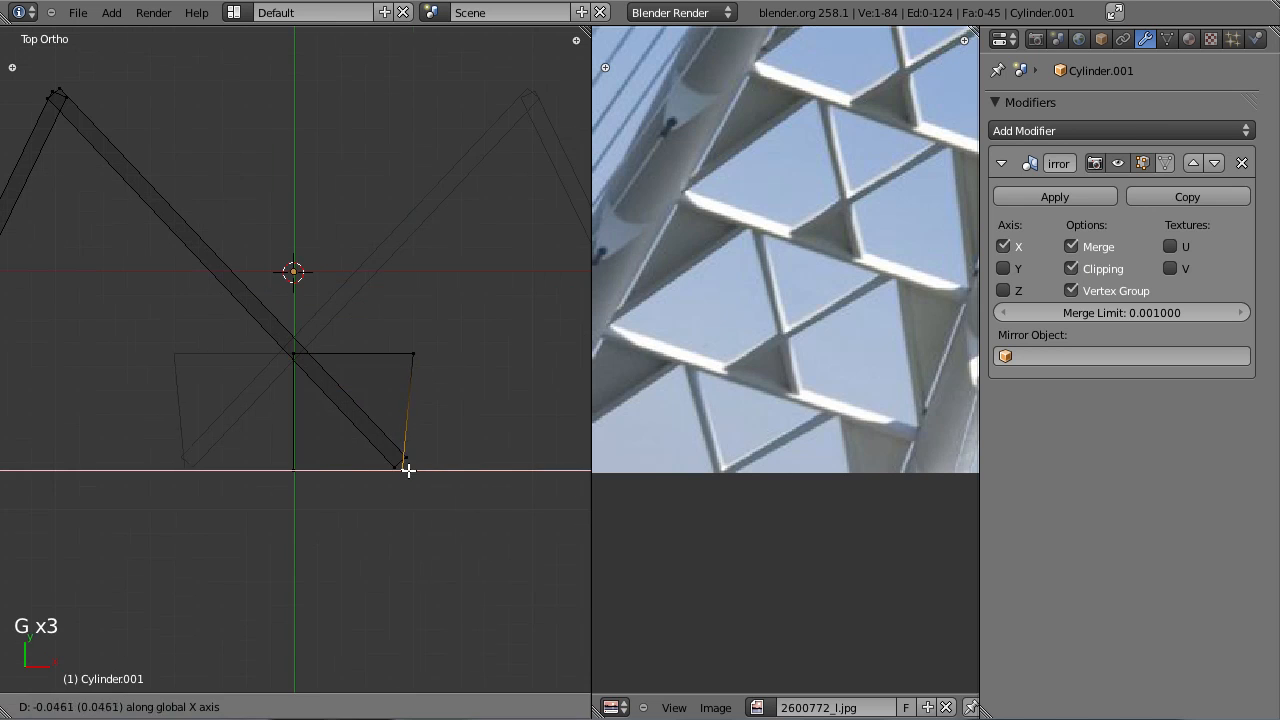
{"action": "left_click", "coordinate": [403, 466]}
Step: Delete the plane's upper outer vertex, keeping the three corners of a triangle beneath the beam crossing
{"action": "key", "text": "g"}
{"action": "left_click", "coordinate": [375, 368]}
{"action": "key", "text": "x"}
{"action": "left_click", "coordinate": [371, 369]}
{"action": "key", "text": "x"}
{"action": "left_click", "coordinate": [305, 309]}
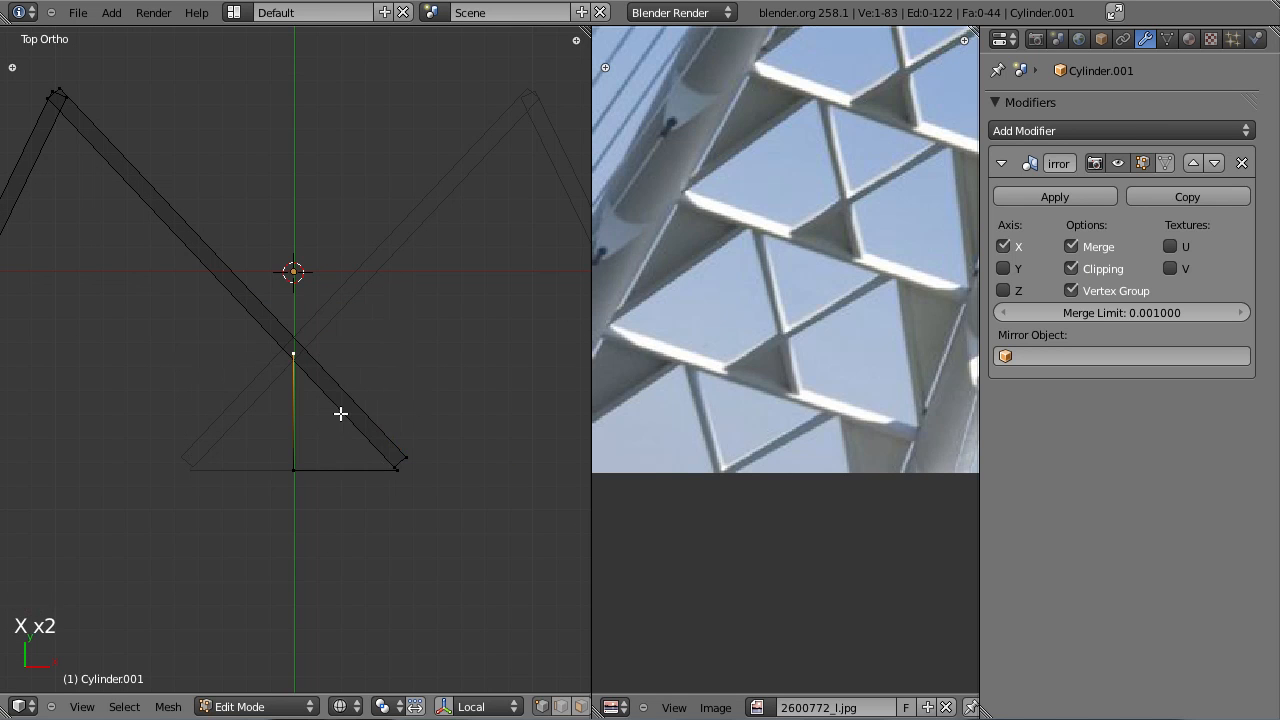
Step: Fill the three remaining vertices with a triangular face and move its outer corner along X to the beam's lower end
{"action": "key", "text": "f"}
{"action": "key", "text": "a"}
{"action": "right_click", "coordinate": [403, 484]}
{"action": "key", "text": "g"}
{"action": "key", "text": "x"}
{"action": "left_click", "coordinate": [408, 486]}
{"action": "scroll", "coordinate": [340, 477], "scroll_direction": "up", "scroll_amount": 1}
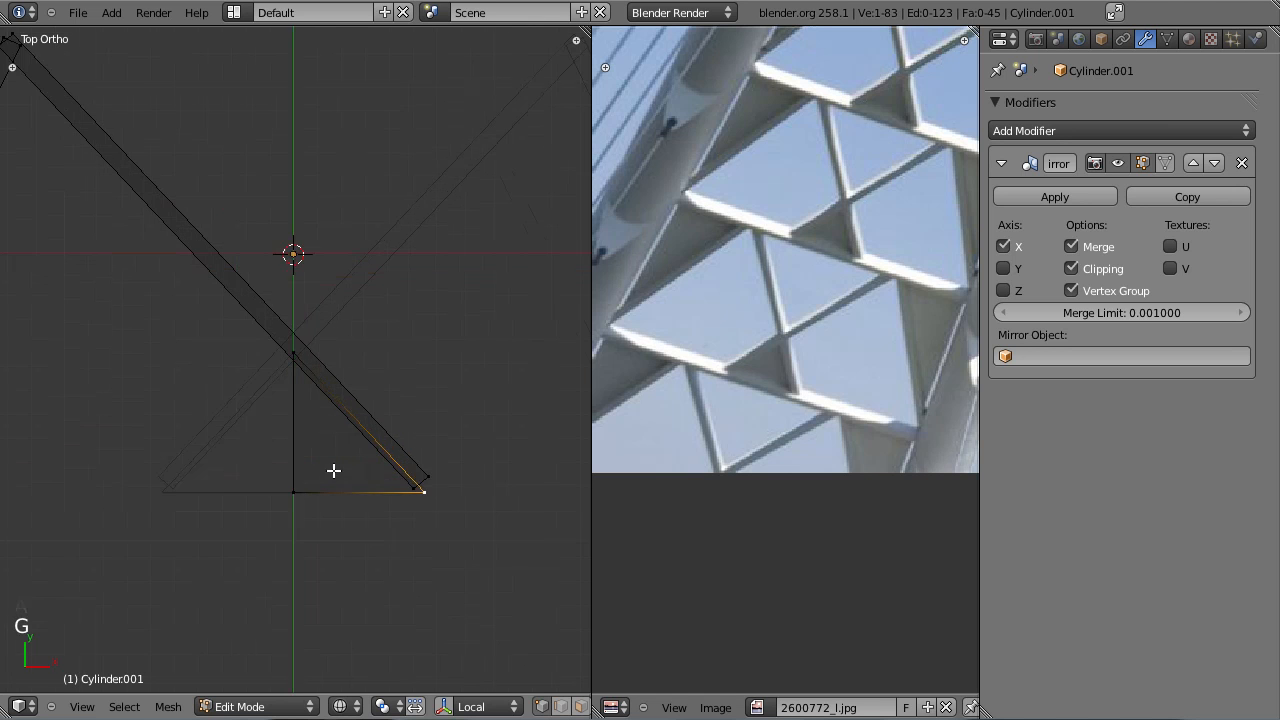
Step: Inspect the triangular gusset beneath the beam crossing in shaded view, ending in a wireframe top view
{"action": "scroll", "coordinate": [334, 468], "scroll_direction": "down", "scroll_amount": 2}
{"action": "key", "text": "Tab"}
{"action": "scroll", "coordinate": [332, 464], "scroll_direction": "up", "scroll_amount": 3}
{"action": "key", "text": "z"}
{"action": "mouse_move", "coordinate": [329, 477]}
{"action": "middle_mouse_down"}
{"action": "mouse_move", "coordinate": [317, 278]}
{"action": "mouse_move", "coordinate": [309, 335]}
{"action": "mouse_move", "coordinate": [240, 349]}
{"action": "mouse_move", "coordinate": [367, 405]}
{"action": "middle_mouse_up"}
{"action": "key", "text": "KP_7"}
{"action": "scroll", "coordinate": [246, 330], "scroll_direction": "down", "scroll_amount": 1}
{"action": "scroll", "coordinate": [315, 365], "scroll_direction": "up", "scroll_amount": 2}
{"action": "key", "text": "z"}
{"action": "middle_click_drag", "start_coordinate": [265, 324], "coordinate": [372, 371], "text": "shift"}
{"action": "scroll", "coordinate": [355, 352], "scroll_direction": "down", "scroll_amount": 3}
Step: Deselect the truss geometry in Edit Mode and add a new plane to the mesh
{"action": "key", "text": "Tab"}
{"action": "key", "text": "a"}
{"action": "key", "text": "a"}
{"action": "key", "text": "a"}
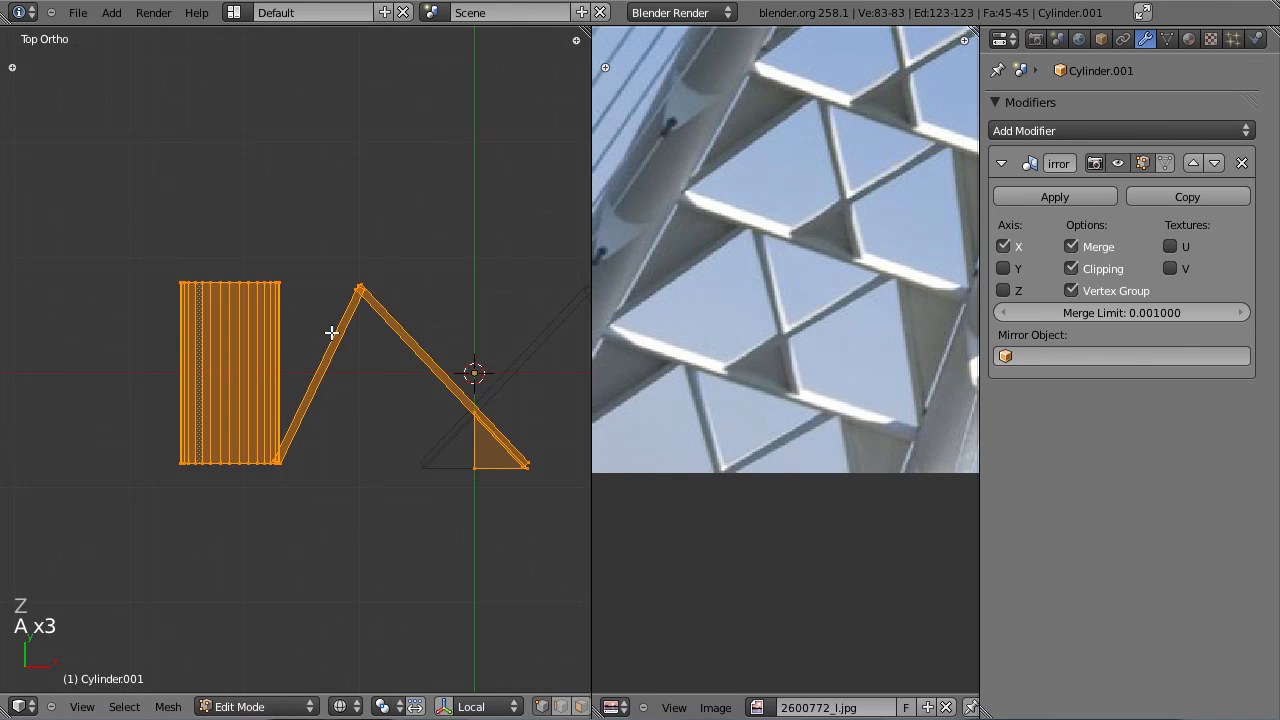
{"action": "key", "text": "a"}
{"action": "key", "text": "shift+a"}
{"action": "left_click", "coordinate": [286, 334]}
Step: Disable Clipping on the Mirror modifier and move the new plane over the left tube, its inner edge beside the outer diagonal beam
{"action": "scroll", "coordinate": [460, 329], "scroll_direction": "down", "scroll_amount": 2}
{"action": "scroll", "coordinate": [460, 329], "scroll_direction": "down", "scroll_amount": 1}
{"action": "key", "text": "g"}
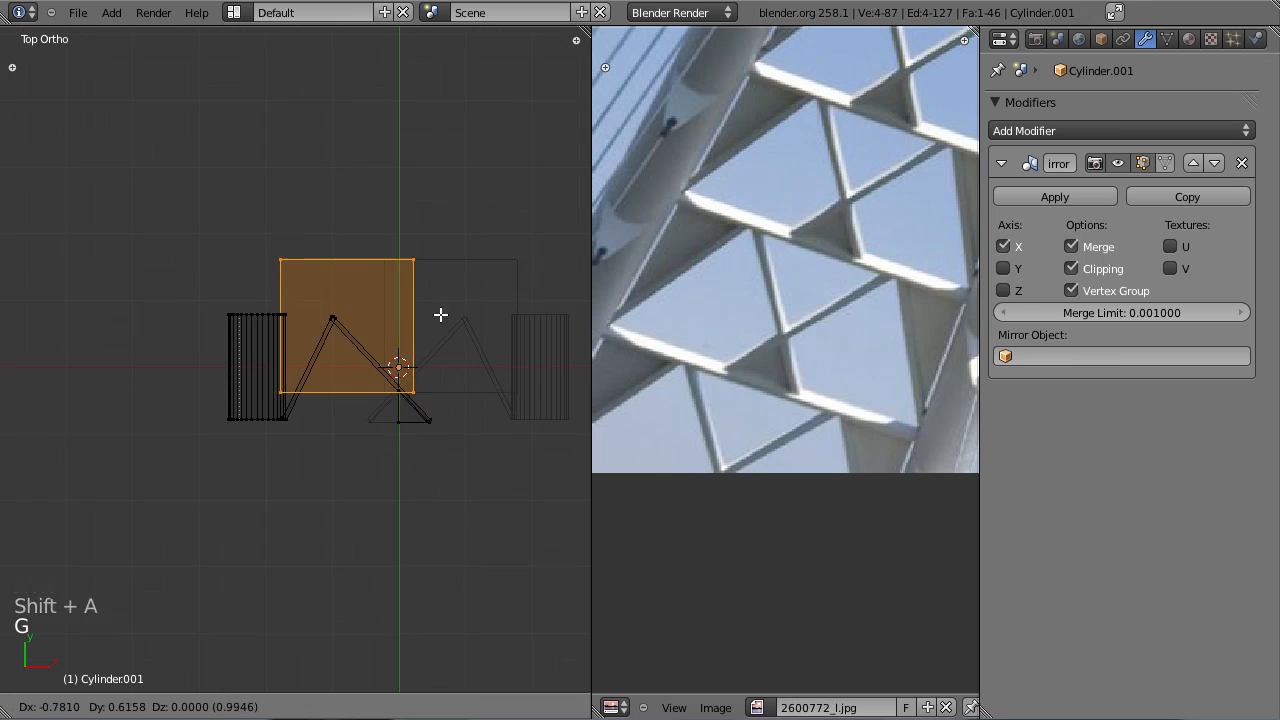
{"action": "left_click", "coordinate": [420, 314]}
{"action": "left_click", "coordinate": [1078, 271]}
{"action": "key", "text": "g"}
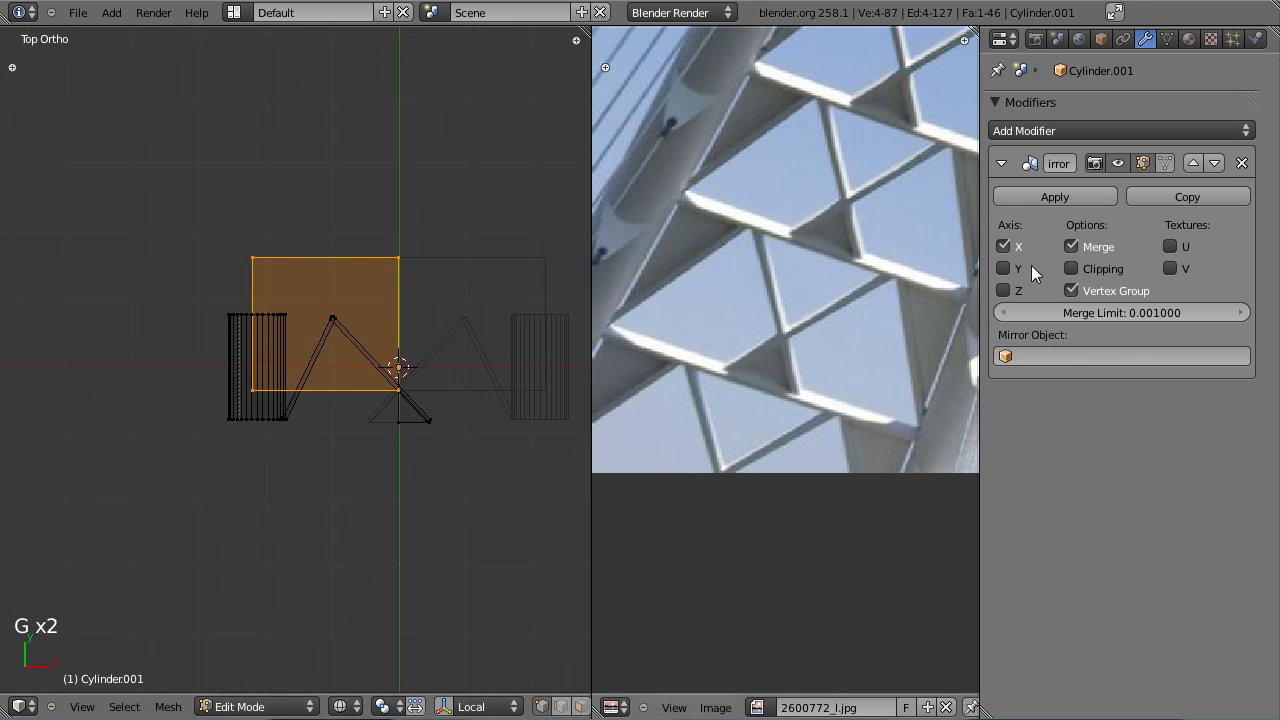
{"action": "key", "text": "g"}
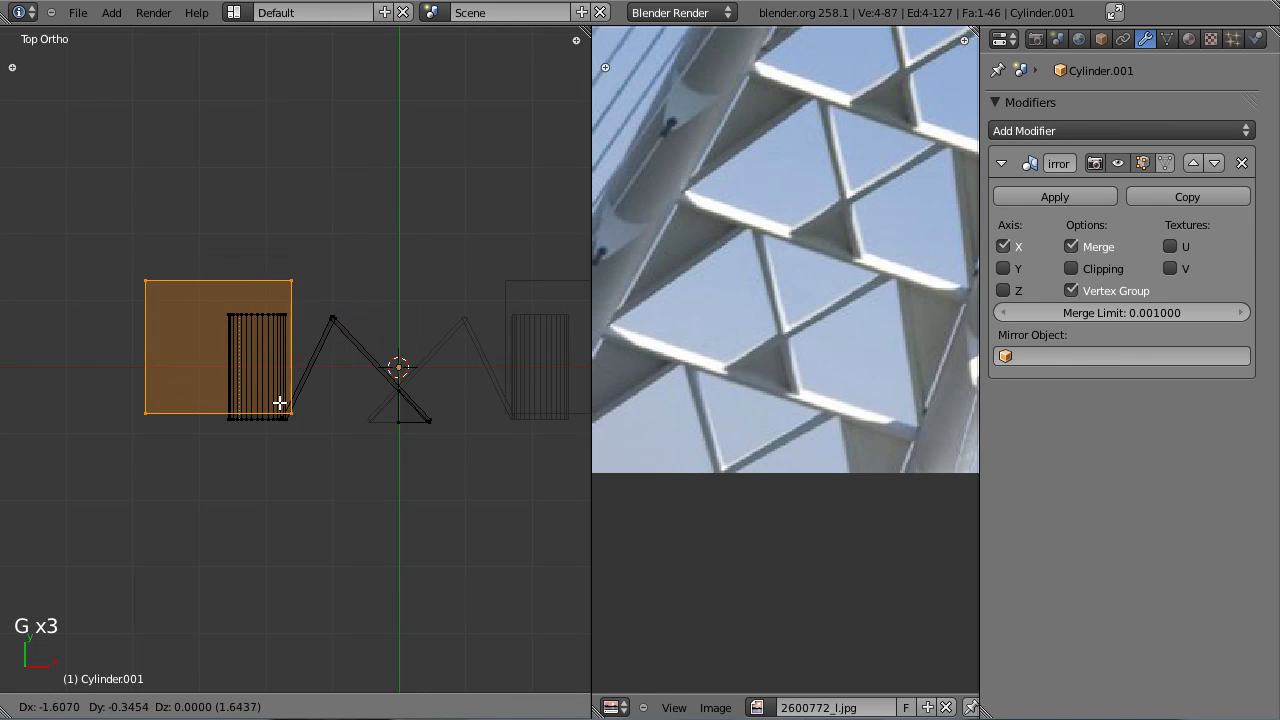
{"action": "left_click", "coordinate": [279, 403]}
Step: Move the plane's two upper vertices along Y to the height of the diagonal beams' apex
{"action": "scroll", "coordinate": [290, 320], "scroll_direction": "up", "scroll_amount": 3}
{"action": "right_click", "coordinate": [298, 246]}
{"action": "right_click", "coordinate": [50, 258], "text": "shift"}
{"action": "key", "text": "g"}
{"action": "key", "text": "y"}
{"action": "left_click", "coordinate": [237, 291]}
Step: Move the plane's upper inner vertex along X to the apex of the diagonal beams
{"action": "right_click", "coordinate": [288, 291]}
{"action": "key", "text": "g"}
{"action": "key", "text": "x"}
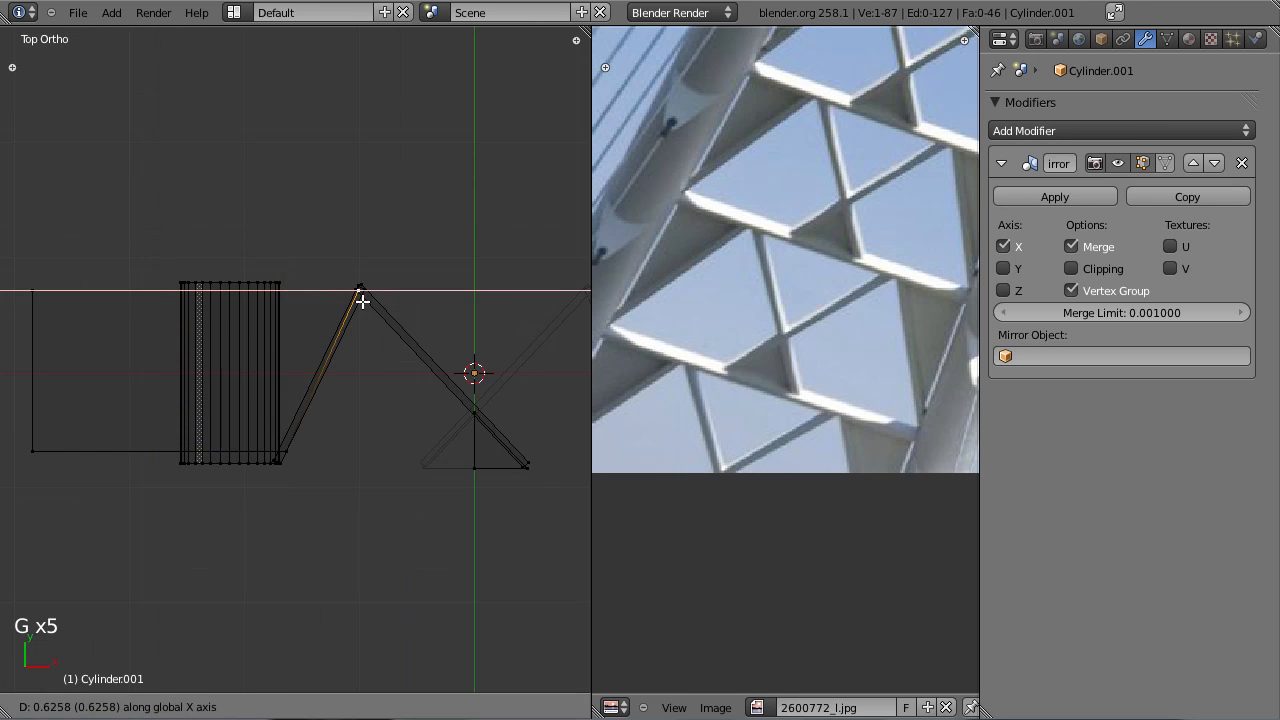
{"action": "left_click", "coordinate": [362, 303]}
Step: Move the plane's two outer vertices along X to the inner side of the tube
{"action": "right_click", "coordinate": [36, 294]}
{"action": "right_click", "coordinate": [40, 447], "text": "shift"}
{"action": "key", "text": "g"}
{"action": "key", "text": "x"}
{"action": "left_click", "coordinate": [290, 440]}
Step: Delete the plane's lower outer vertex and fill the remaining three vertices with a triangular face
{"action": "key", "text": "x"}
{"action": "key", "text": "x"}
{"action": "left_click", "coordinate": [305, 453]}
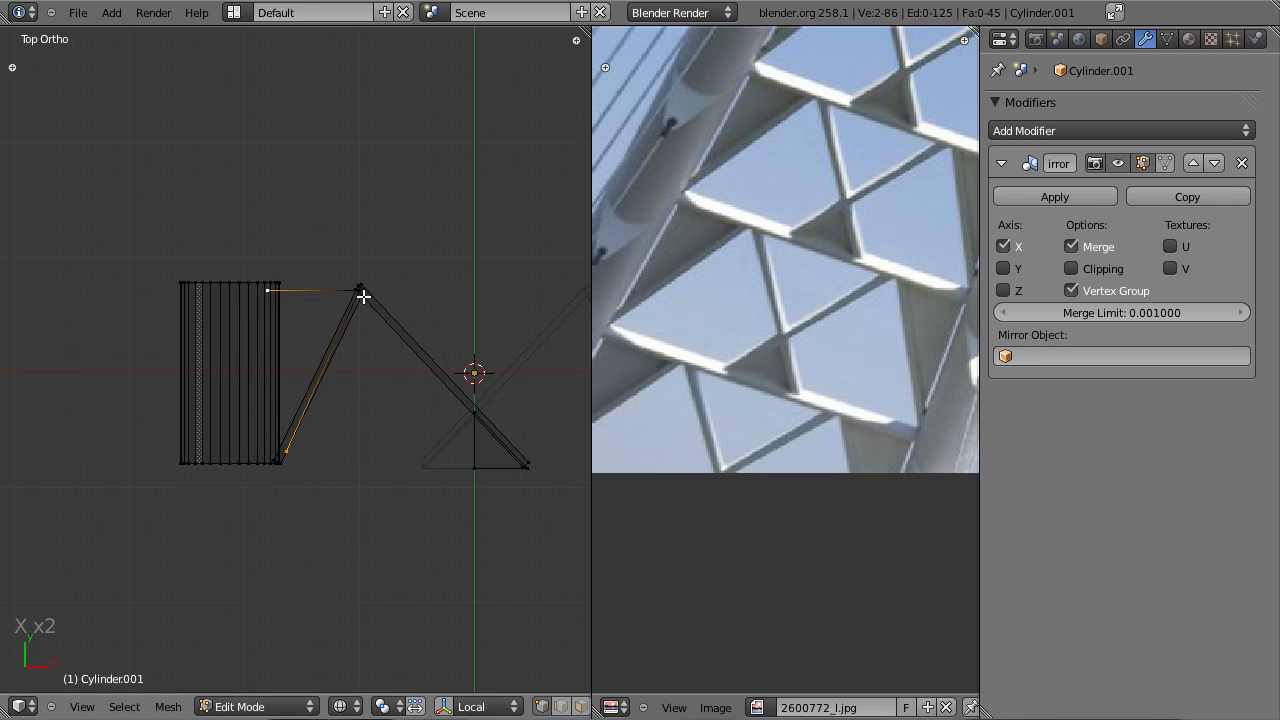
{"action": "key", "text": "f"}
Step: Align the triangle's upper outer vertex with its lower vertex along X, making the edge beside the tube vertical
{"action": "right_click", "coordinate": [269, 291]}
{"action": "key", "text": "g"}
{"action": "key", "text": "x"}
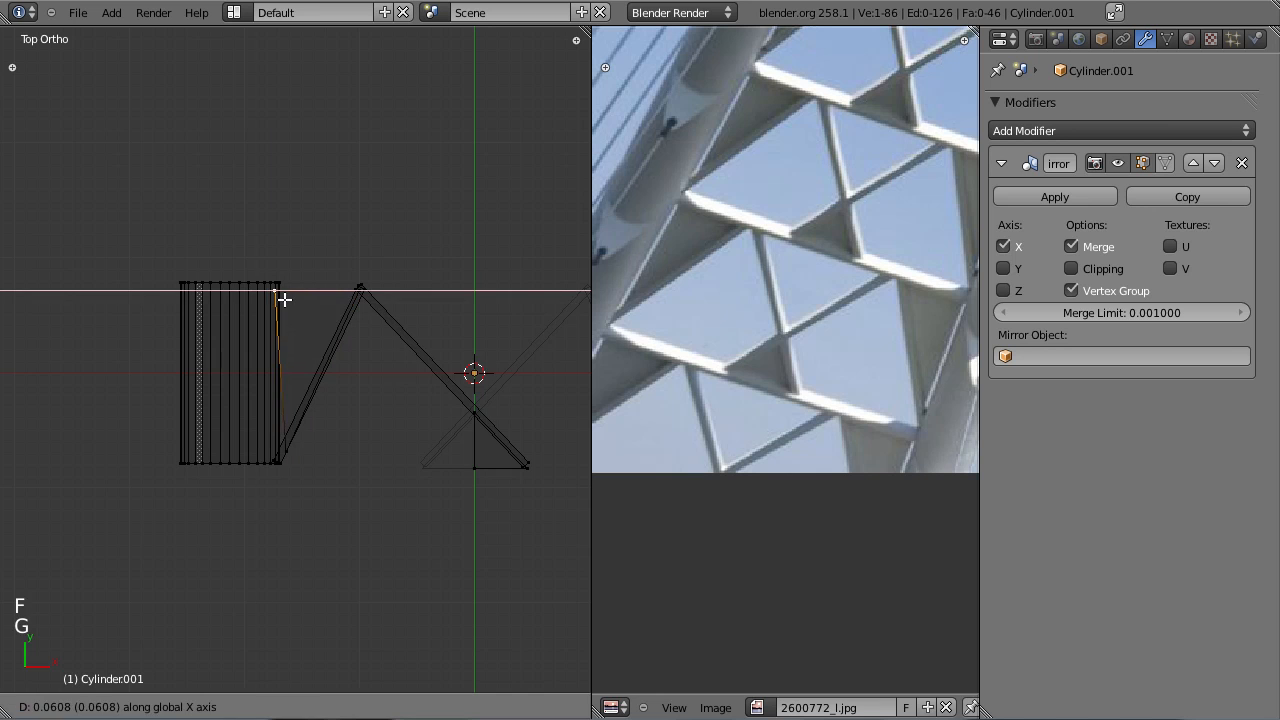
{"action": "left_click", "coordinate": [297, 300]}
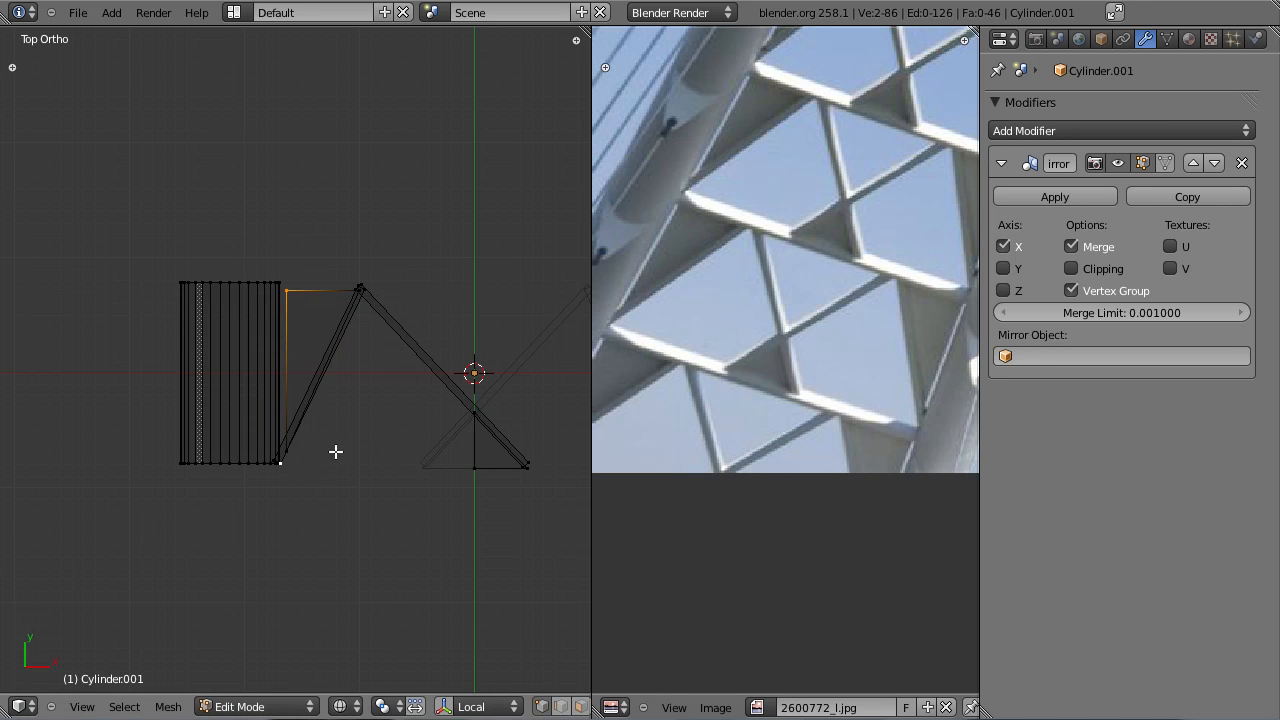
{"action": "scroll", "coordinate": [334, 407], "scroll_direction": "up", "scroll_amount": 2}
{"action": "key", "text": "s"}
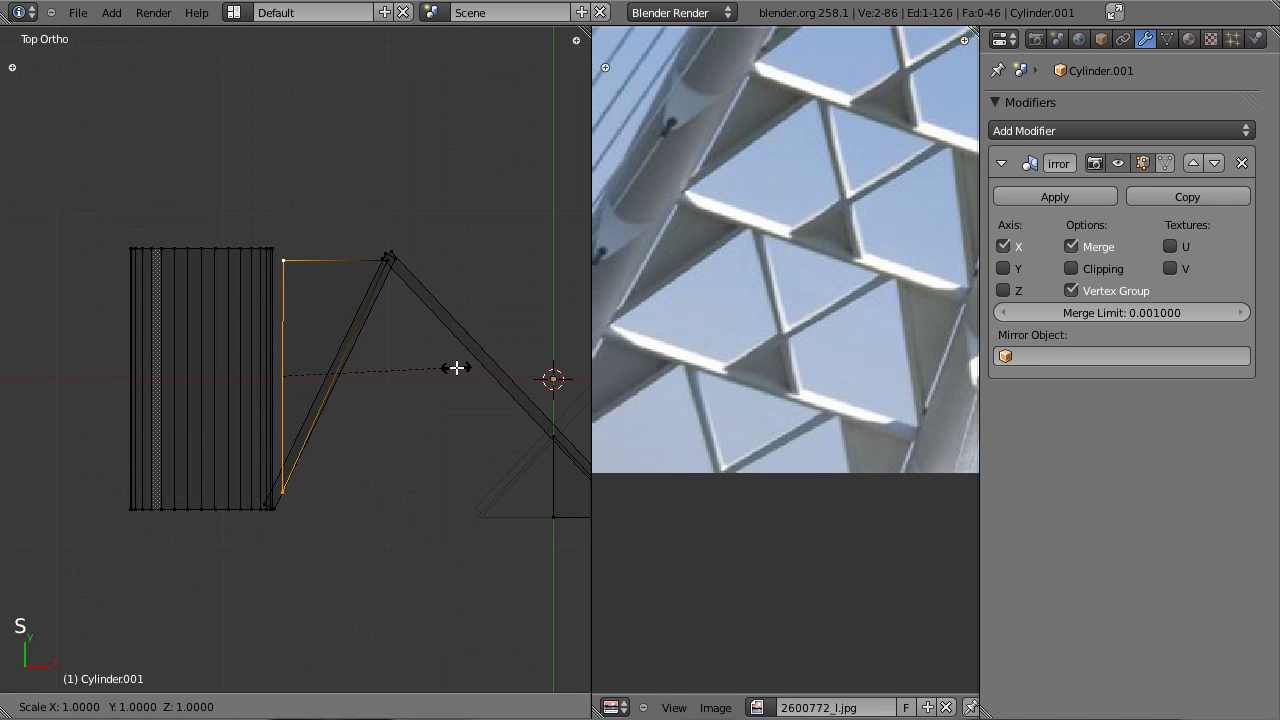
{"action": "key", "text": "x"}
{"action": "key", "text": "Return"}
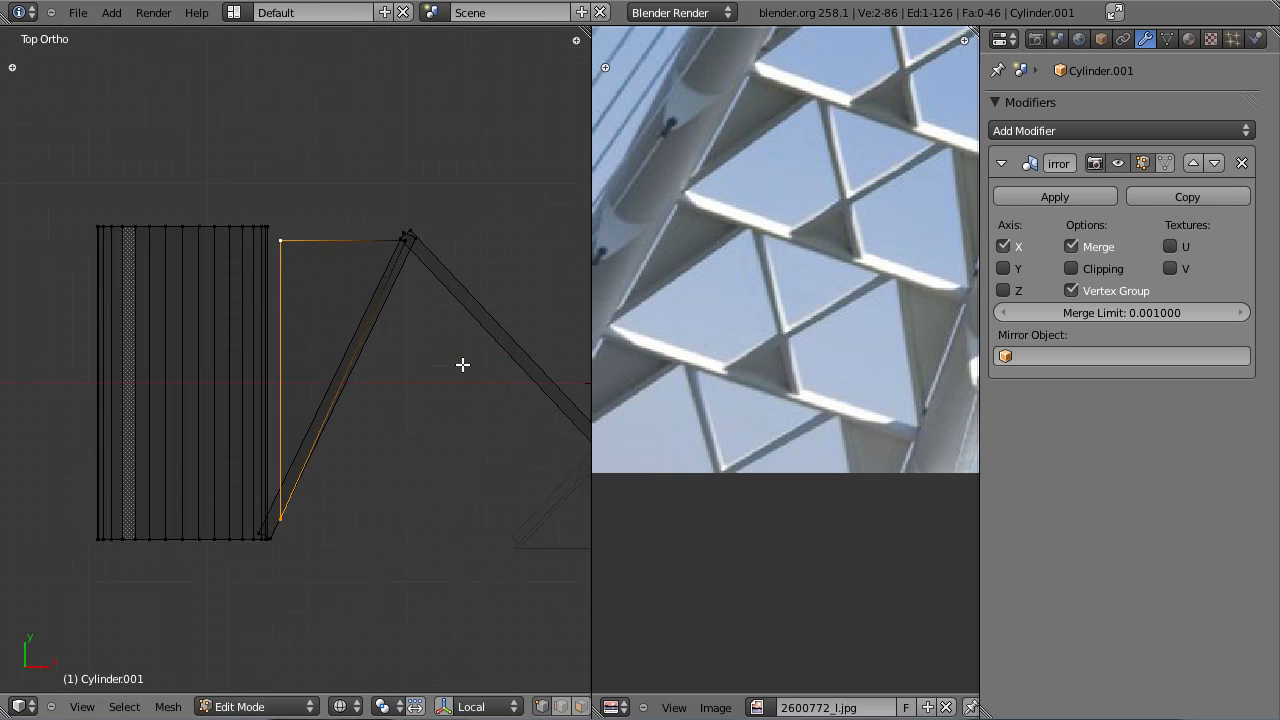
Step: Move the triangle's two upper vertices along Y to the tube's upper end and compare the shaded result with the reference photo
{"action": "right_click", "coordinate": [295, 263], "text": "shift"}
{"action": "key", "text": "g"}
{"action": "key", "text": "y"}
{"action": "left_click", "coordinate": [301, 257]}
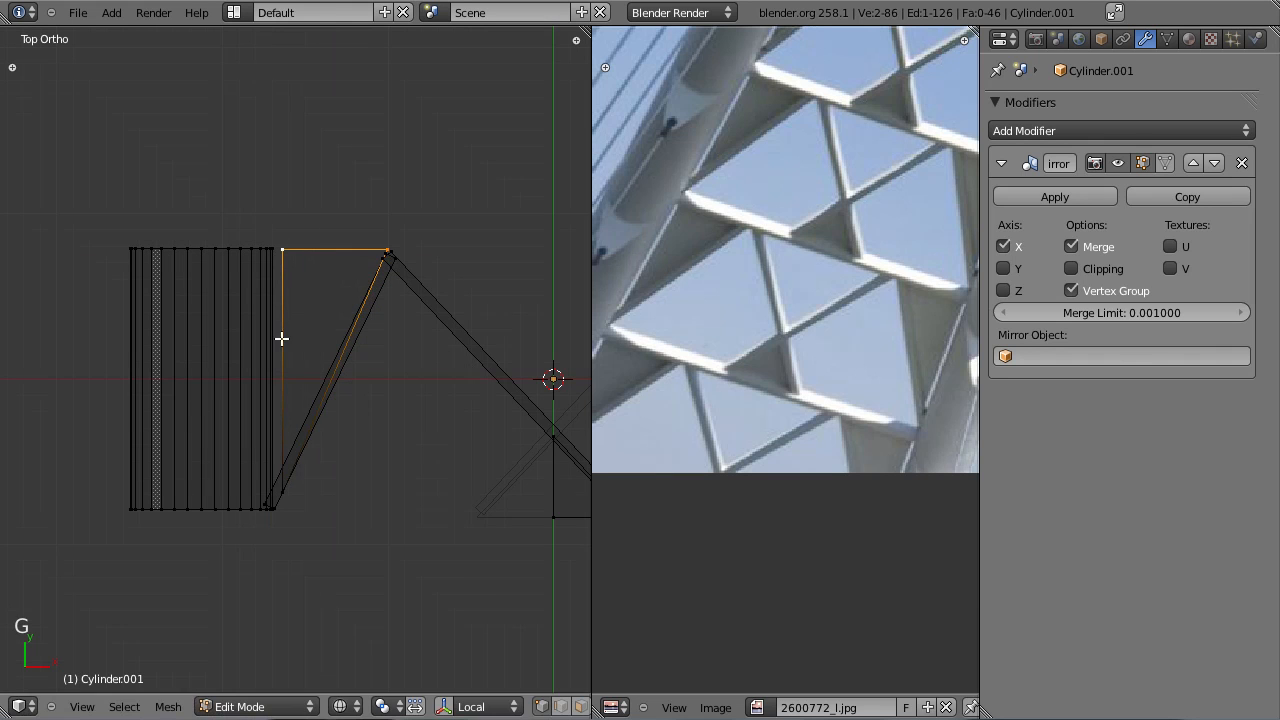
{"action": "key", "text": "z"}
{"action": "key", "text": "Tab"}
{"action": "scroll", "coordinate": [788, 201], "scroll_direction": "up", "scroll_amount": 5}
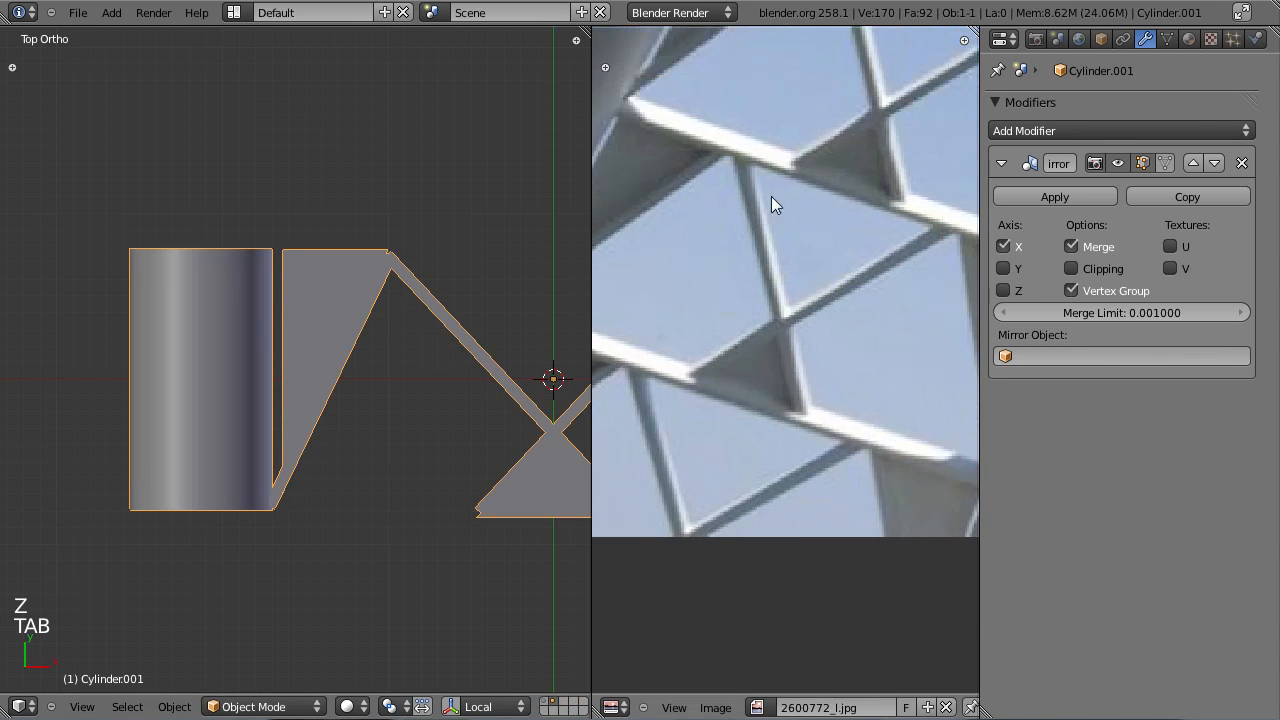
{"action": "scroll", "coordinate": [752, 285], "scroll_direction": "down", "scroll_amount": 6}
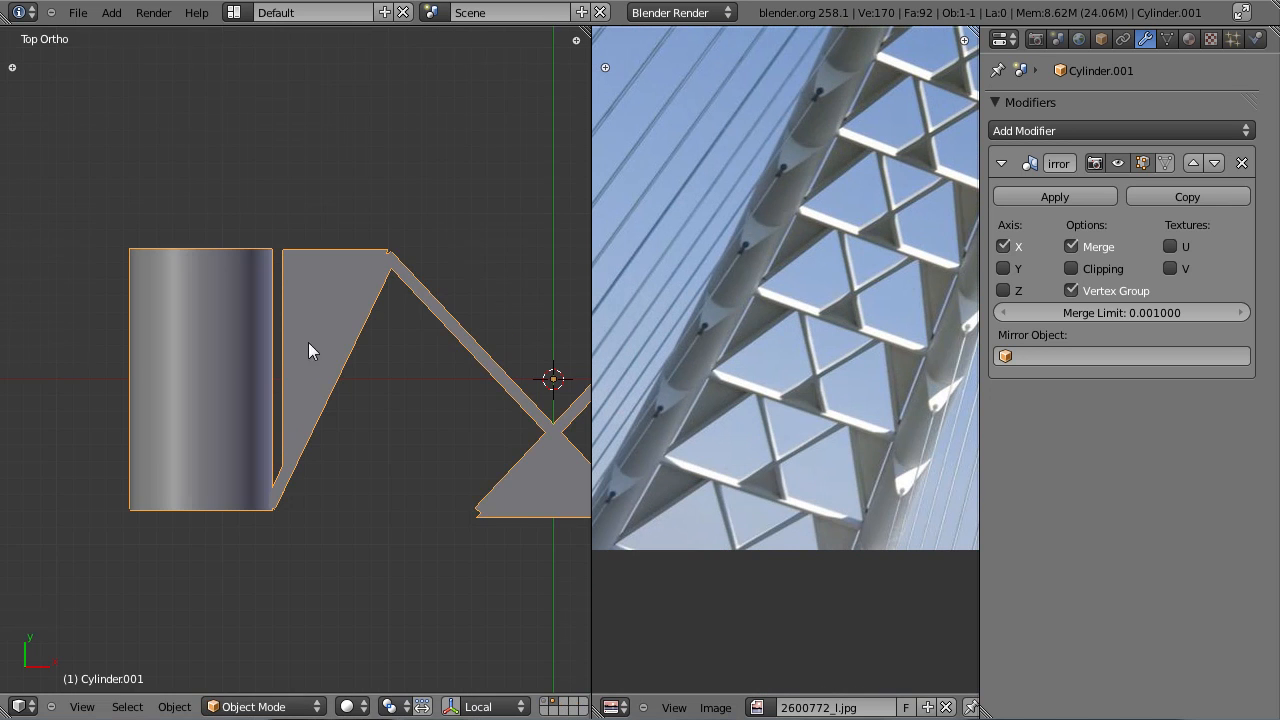
Step: Fine-tune the position of the outer triangle's upper vertices, then return to Object Mode in wireframe
{"action": "scroll", "coordinate": [350, 332], "scroll_direction": "up", "scroll_amount": 3}
{"action": "key", "text": "Tab"}
{"action": "scroll", "coordinate": [360, 357], "scroll_direction": "up", "scroll_amount": 3}
{"action": "key", "text": "g"}
{"action": "left_click", "coordinate": [377, 243]}
{"action": "key", "text": "Tab"}
{"action": "scroll", "coordinate": [408, 385], "scroll_direction": "down", "scroll_amount": 5}
{"action": "key", "text": "z"}
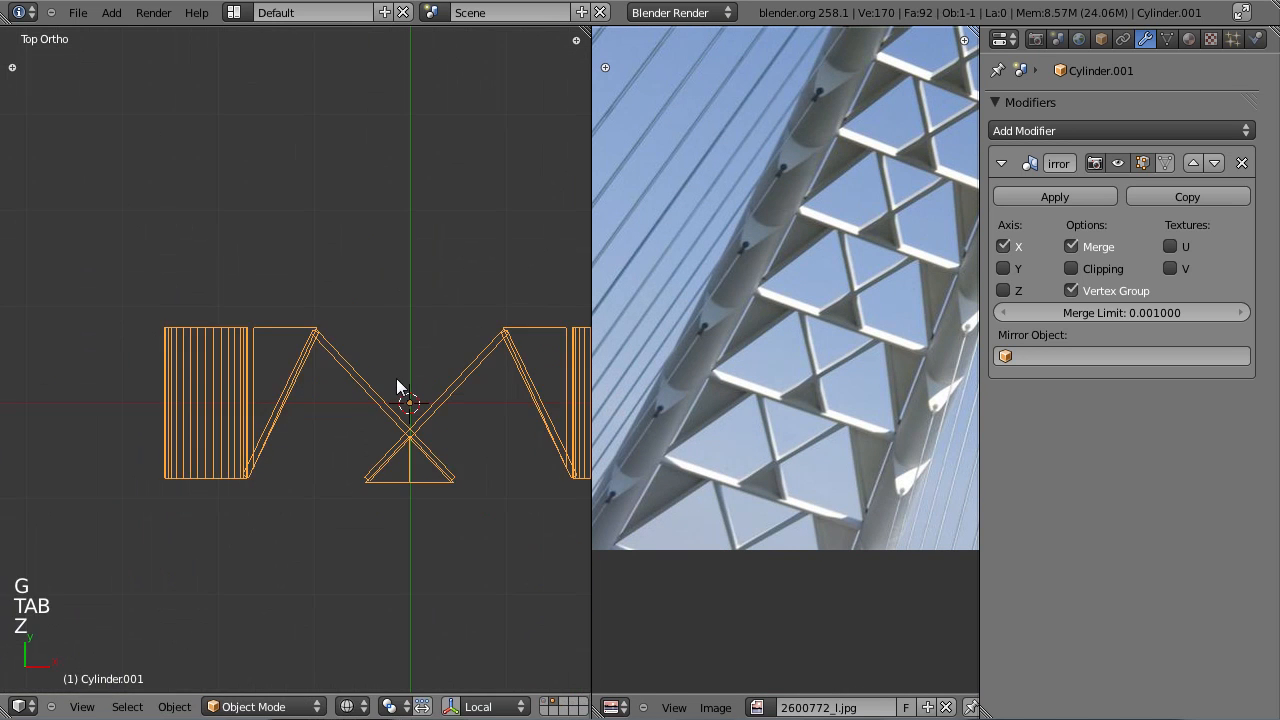
{"action": "key", "text": "Tab"}
{"action": "middle_click_drag", "start_coordinate": [406, 398], "coordinate": [341, 398], "text": "shift"}
{"action": "key", "text": "Tab"}
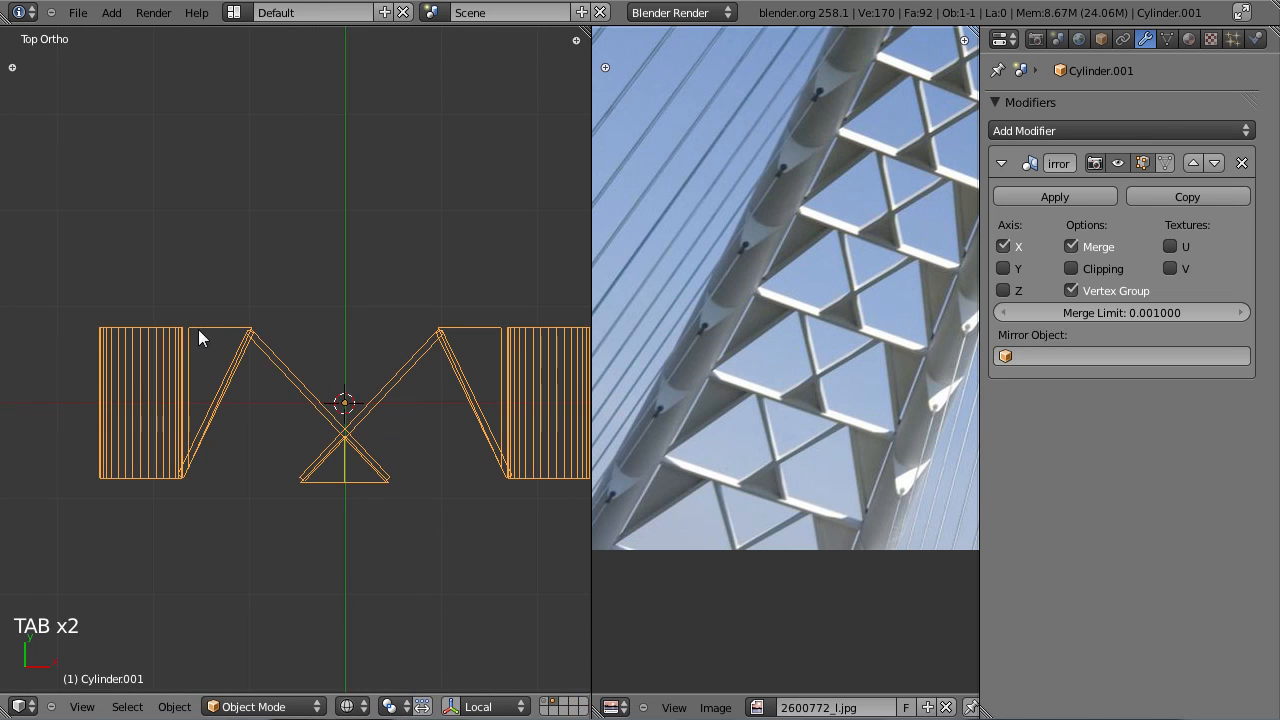
{"action": "key", "text": "shift+a"}
{"action": "mouse_move", "coordinate": [343, 366]}
{"action": "left_click", "coordinate": [392, 366]}
{"action": "key", "text": "g"}
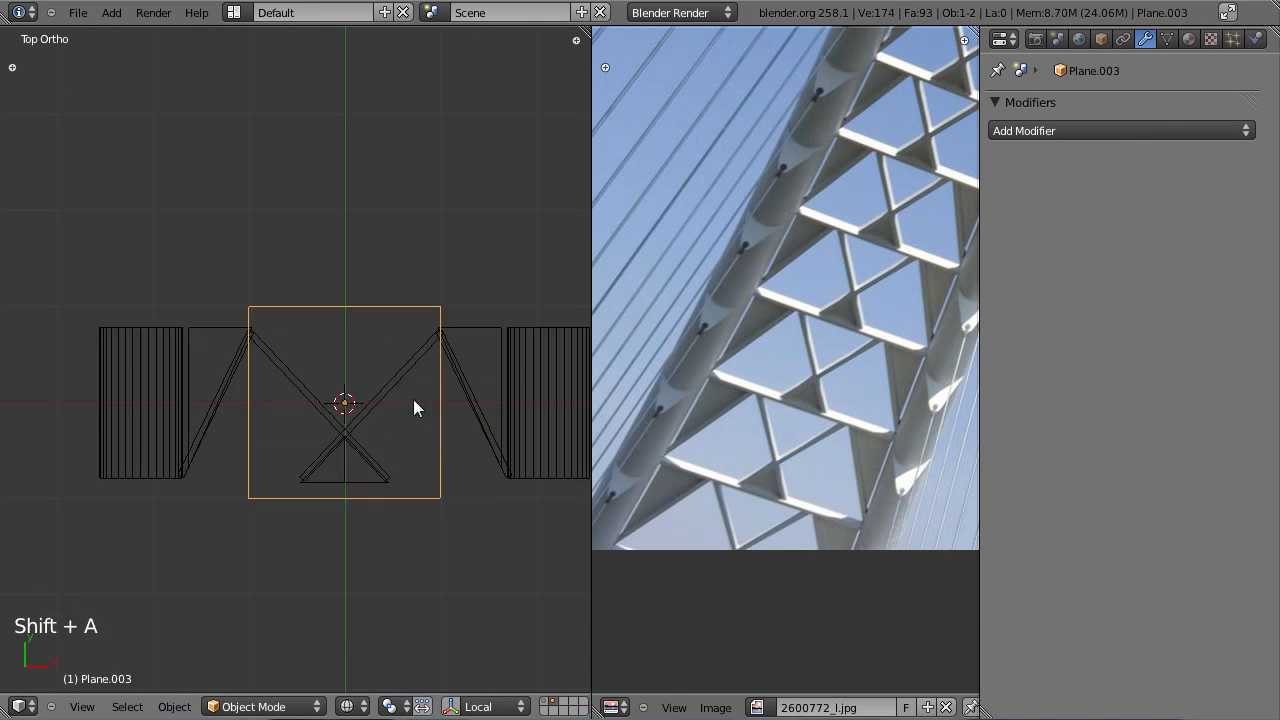
{"action": "left_click", "coordinate": [282, 399]}
{"action": "key", "text": "s"}
{"action": "key", "text": "y"}
{"action": "left_click", "coordinate": [210, 344]}
{"action": "key", "text": "s"}
{"action": "key", "text": "y"}
{"action": "left_click", "coordinate": [283, 383]}
{"action": "key", "text": "KP_1"}
{"action": "scroll", "coordinate": [296, 403], "scroll_direction": "down", "scroll_amount": 3}
{"action": "middle_click_drag", "start_coordinate": [286, 363], "coordinate": [280, 409]}
{"action": "scroll", "coordinate": [280, 409], "scroll_direction": "up", "scroll_amount": 5}
{"action": "key", "text": "x"}
{"action": "left_click", "coordinate": [315, 468]}
Step: Add a cube in top view, move it to the upper end of the left tube and flatten it along Y
{"action": "key", "text": "KP_7"}
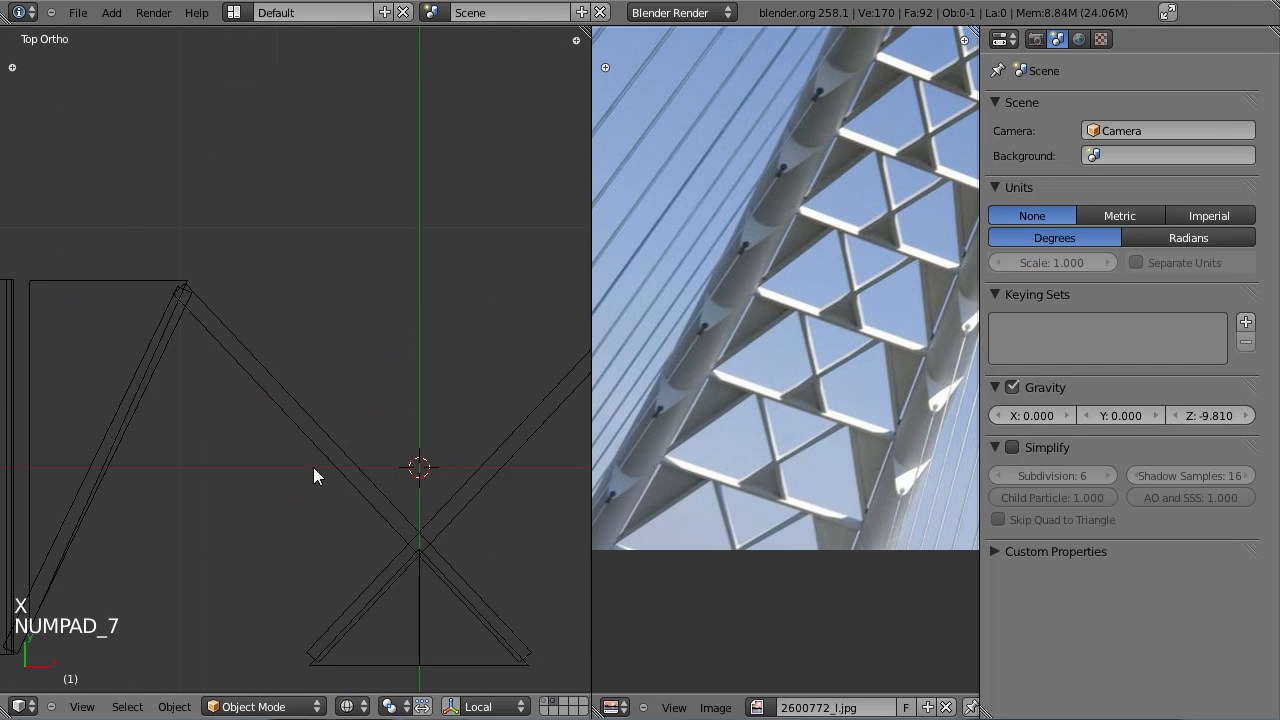
{"action": "key", "text": "shift+a"}
{"action": "mouse_move", "coordinate": [290, 459]}
{"action": "left_click", "coordinate": [373, 474]}
{"action": "scroll", "coordinate": [462, 503], "scroll_direction": "down", "scroll_amount": 6}
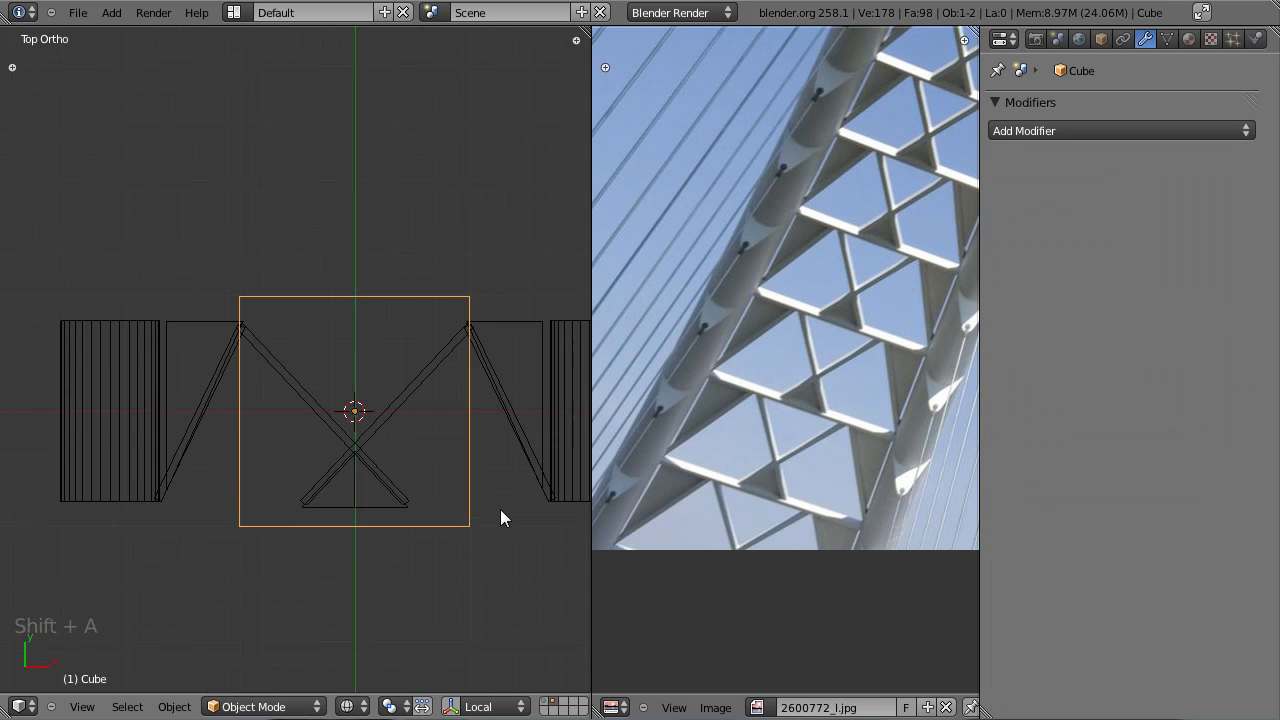
{"action": "key", "text": "g"}
{"action": "left_click", "coordinate": [367, 438]}
{"action": "key", "text": "s"}
{"action": "key", "text": "y"}
{"action": "left_click", "coordinate": [260, 379]}
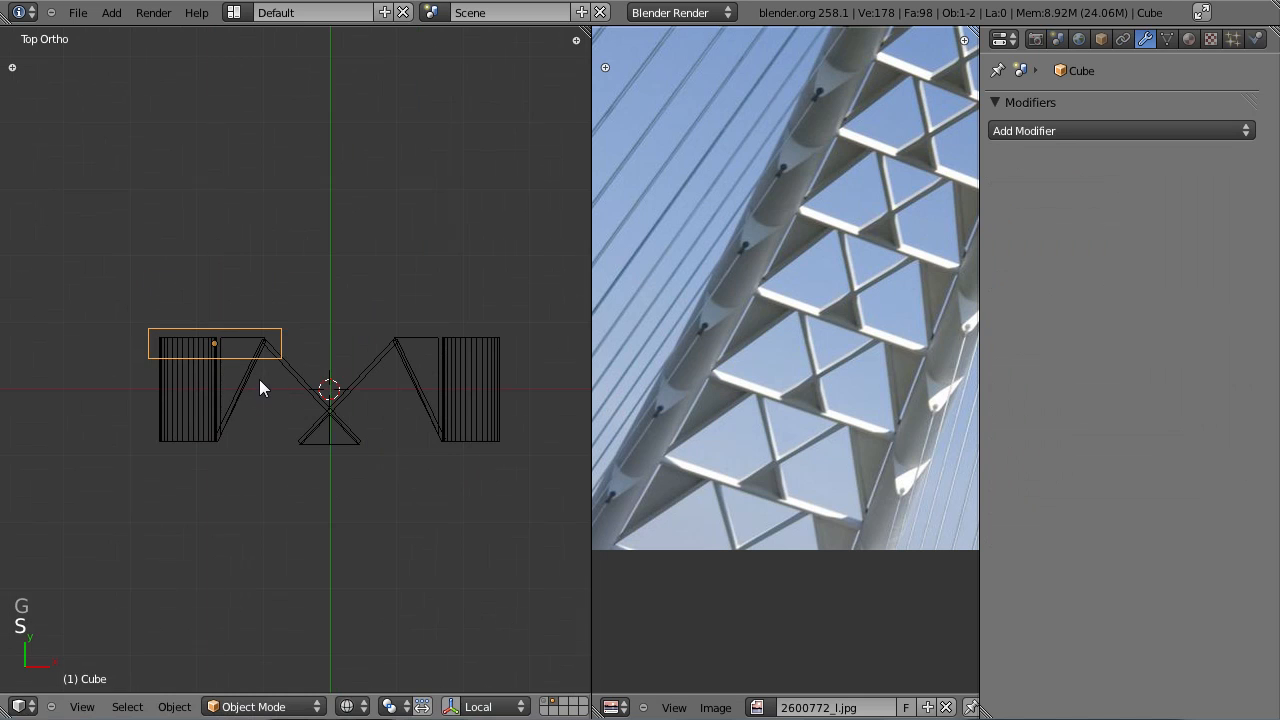
Step: Thin the cube along Y into a bar and move it level with the tube's upper end, its inner end at the mirror line
{"action": "scroll", "coordinate": [260, 379], "scroll_direction": "up", "scroll_amount": 4}
{"action": "key", "text": "s"}
{"action": "key", "text": "y"}
{"action": "left_click", "coordinate": [195, 374]}
{"action": "key", "text": "g"}
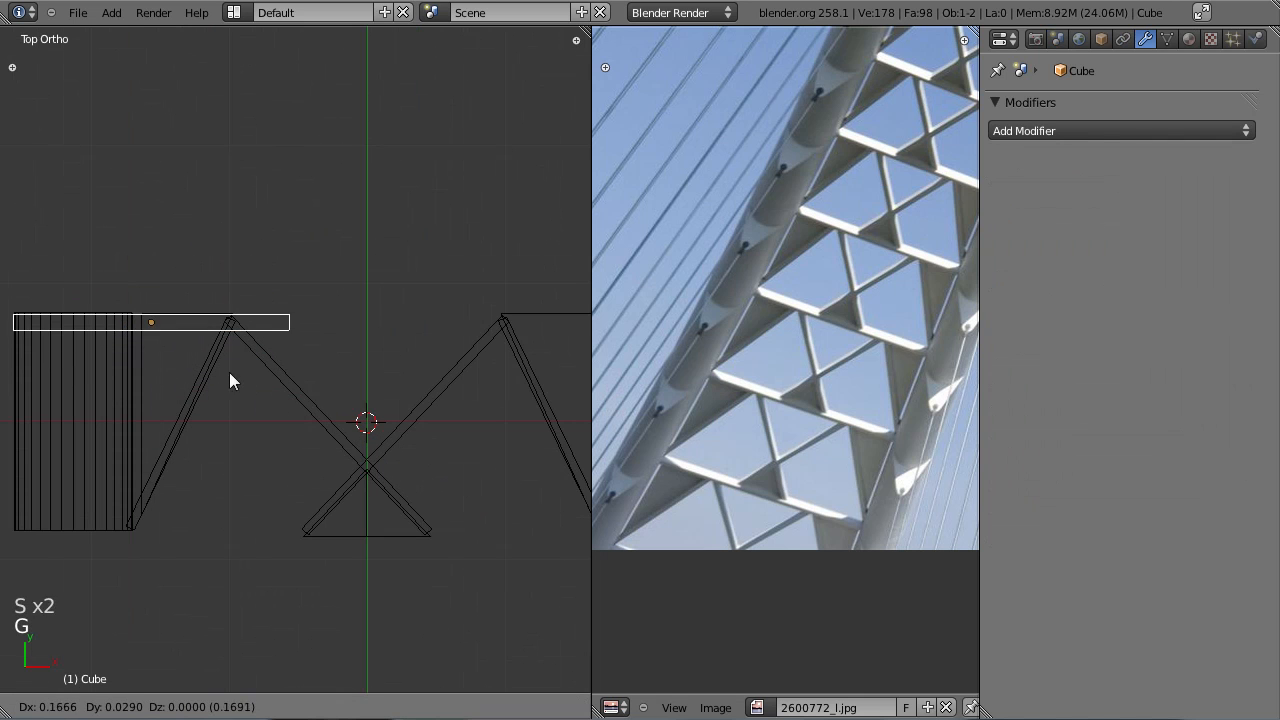
{"action": "left_click", "coordinate": [293, 369]}
Step: Scale the bar along Z in front view to match the thickness of the diagonal beams
{"action": "key", "text": "KP_1"}
{"action": "key", "text": "s"}
{"action": "key", "text": "z"}
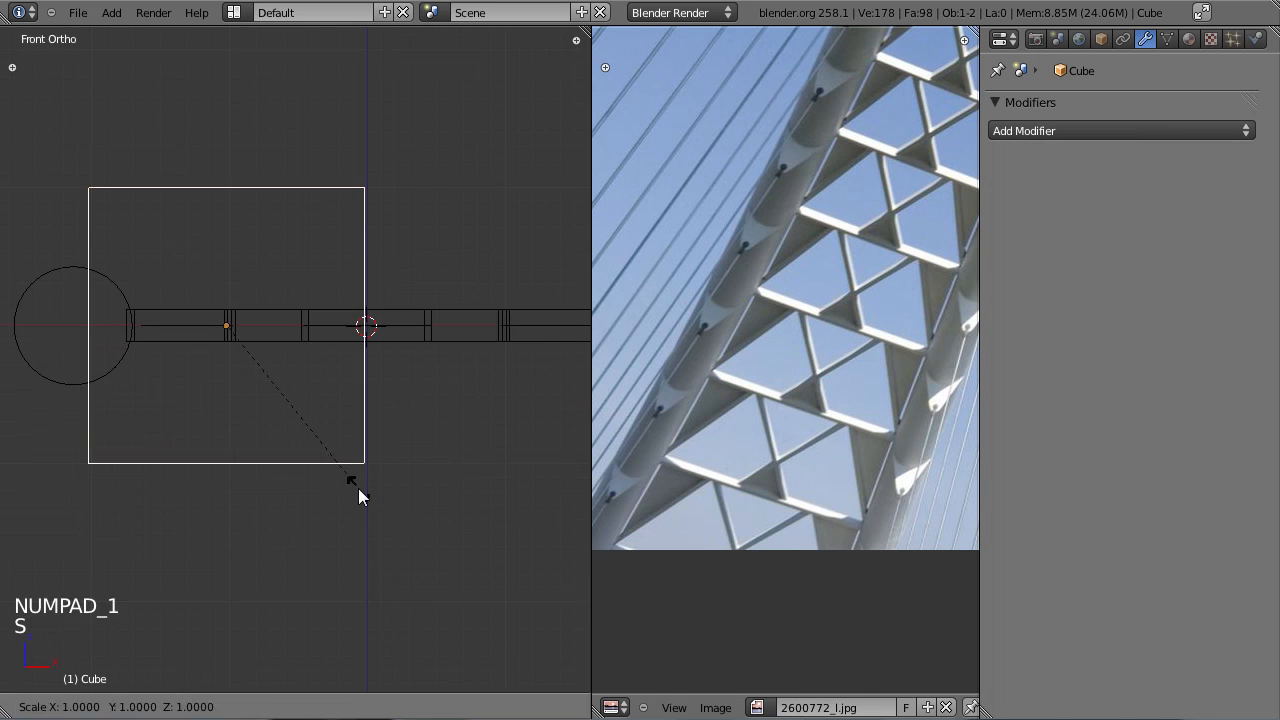
{"action": "left_click", "coordinate": [239, 348]}
{"action": "key", "text": "KP_7"}
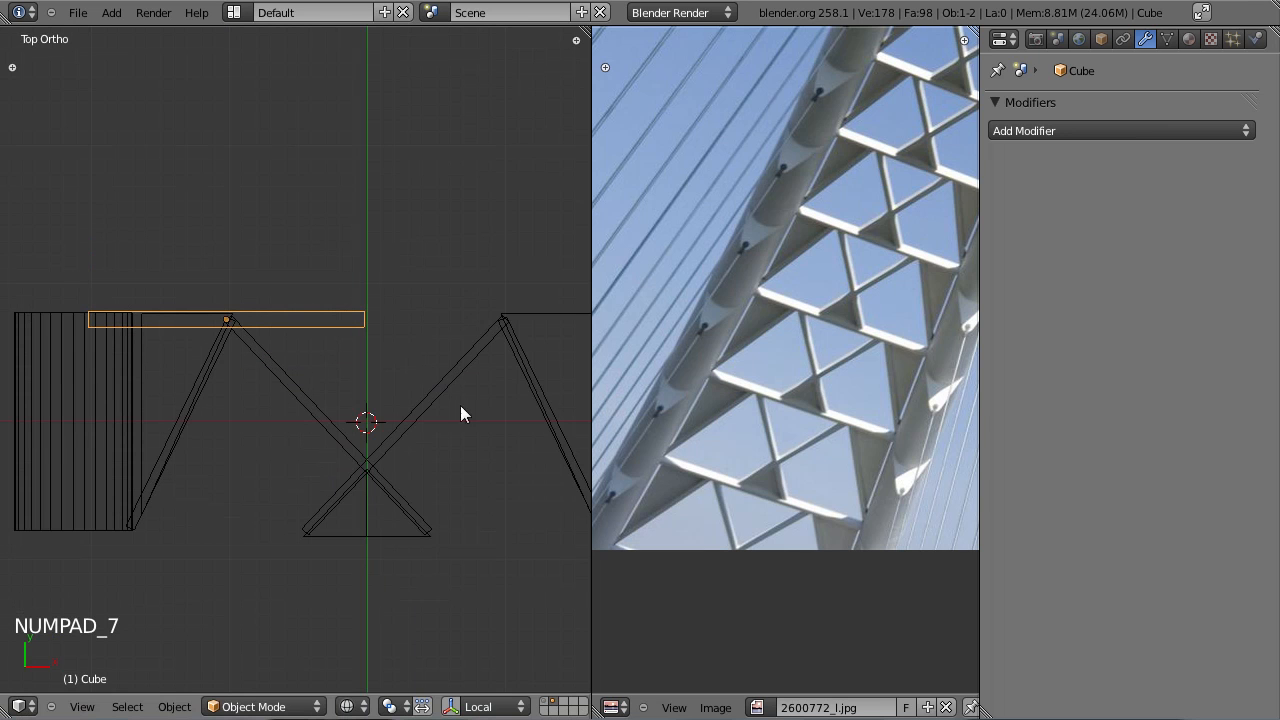
Step: Join the bar into the truss object and enter Edit Mode
{"action": "right_click", "coordinate": [278, 393], "text": "shift"}
{"action": "key", "text": "ctrl+j"}
{"action": "key", "text": "Tab"}
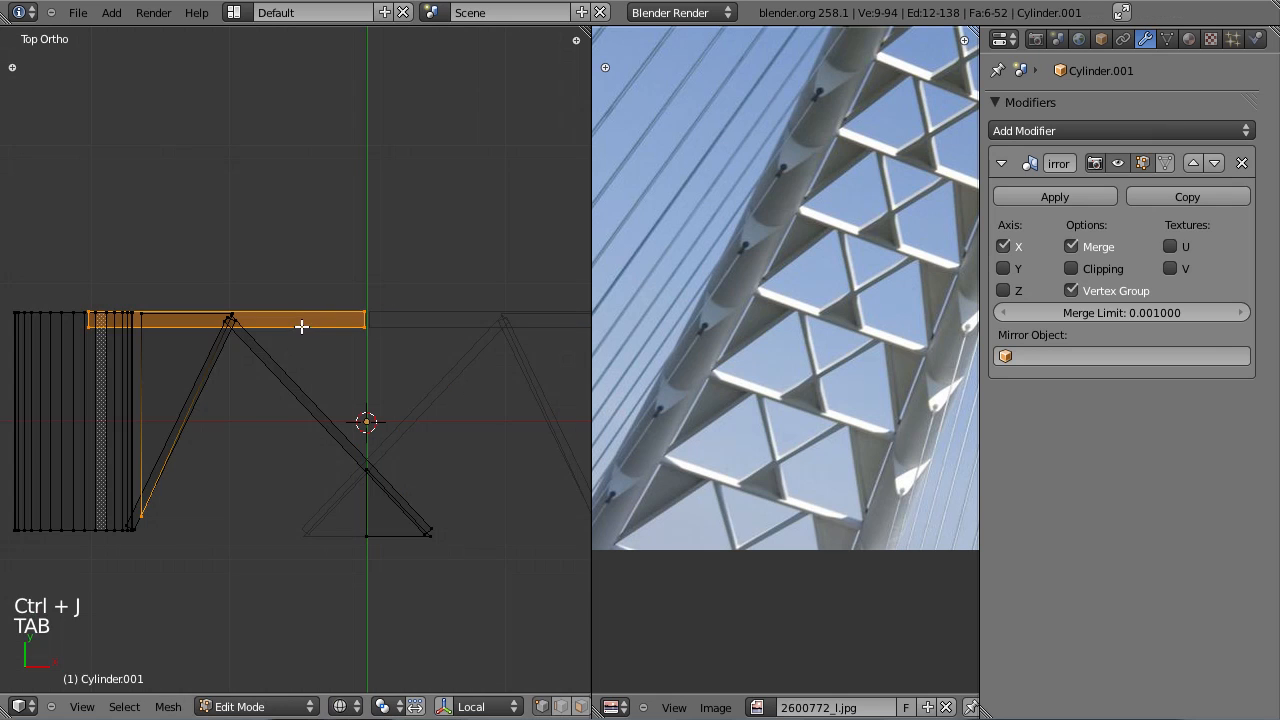
Step: Extend the bar's inner end vertices past the mirror line, enable Clipping on the Mirror modifier and snap them to the line
{"action": "right_click", "coordinate": [358, 327]}
{"action": "key", "text": "a"}
{"action": "key", "text": "a"}
{"action": "key", "text": "b"}
{"action": "left_click_drag", "start_coordinate": [346, 280], "coordinate": [408, 343]}
{"action": "key", "text": "g"}
{"action": "left_click", "coordinate": [417, 340]}
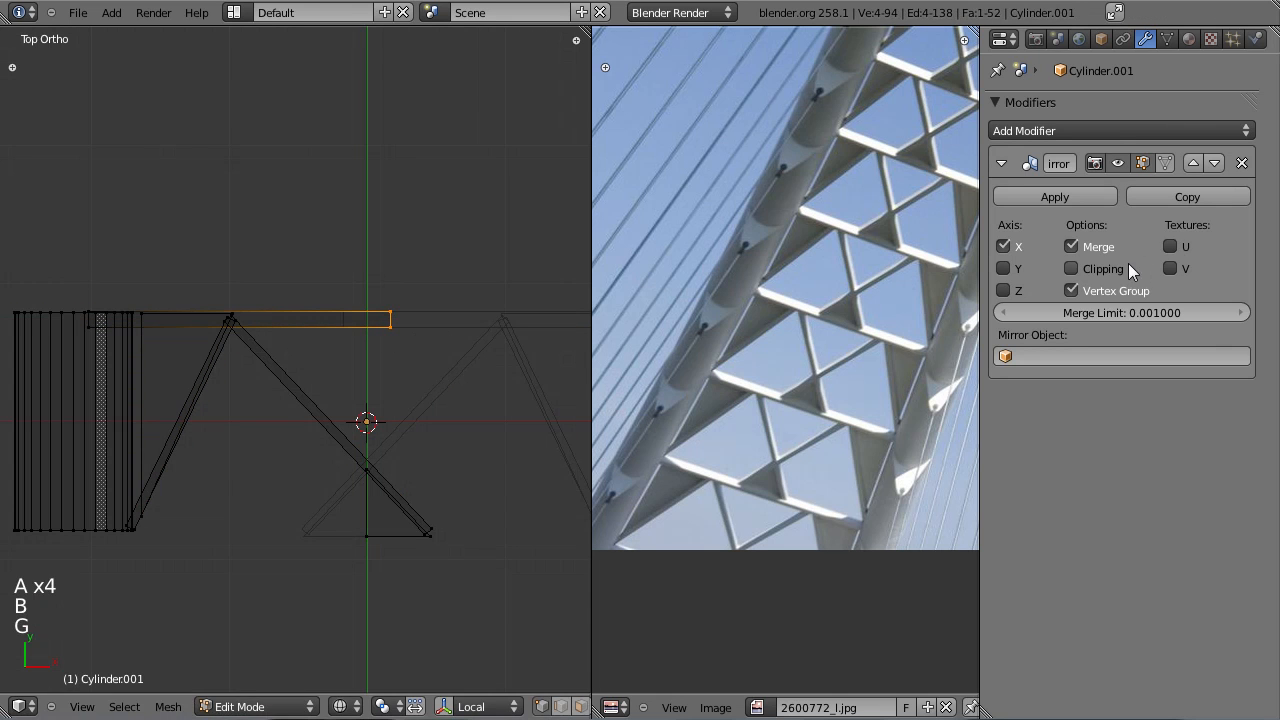
{"action": "left_click", "coordinate": [1138, 263]}
{"action": "key", "text": "g"}
{"action": "left_click", "coordinate": [222, 321]}
Step: Move the bar's outer end vertices along X to the inner side of the tube
{"action": "key", "text": "a"}
{"action": "key", "text": "a"}
{"action": "key", "text": "a"}
{"action": "key", "text": "b"}
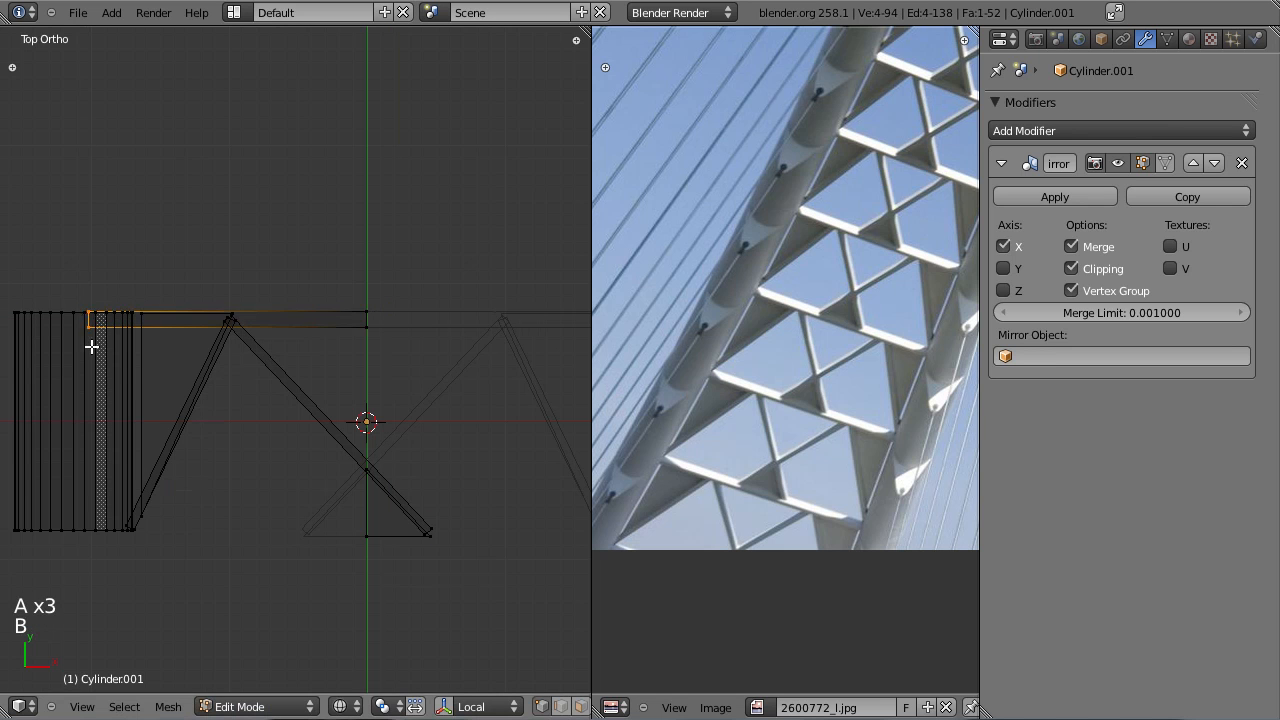
{"action": "key", "text": "g"}
{"action": "key", "text": "x"}
{"action": "left_click", "coordinate": [132, 347]}
Step: Return to Object Mode, view the crossbar in shaded perspective and save the file
{"action": "key", "text": "Tab"}
{"action": "key", "text": "z"}
{"action": "scroll", "coordinate": [346, 431], "scroll_direction": "up", "scroll_amount": 2}
{"action": "middle_click_drag", "start_coordinate": [344, 450], "coordinate": [229, 269]}
{"action": "key", "text": "ctrl+s"}
Step: Select all linked geometry of both triangular gussets and raise them along Z toward the upper face of the beams
{"action": "scroll", "coordinate": [338, 382], "scroll_direction": "up", "scroll_amount": 3}
{"action": "key", "text": "Tab"}
{"action": "scroll", "coordinate": [251, 377], "scroll_direction": "up", "scroll_amount": 3}
{"action": "middle_click_drag", "start_coordinate": [251, 377], "coordinate": [299, 495]}
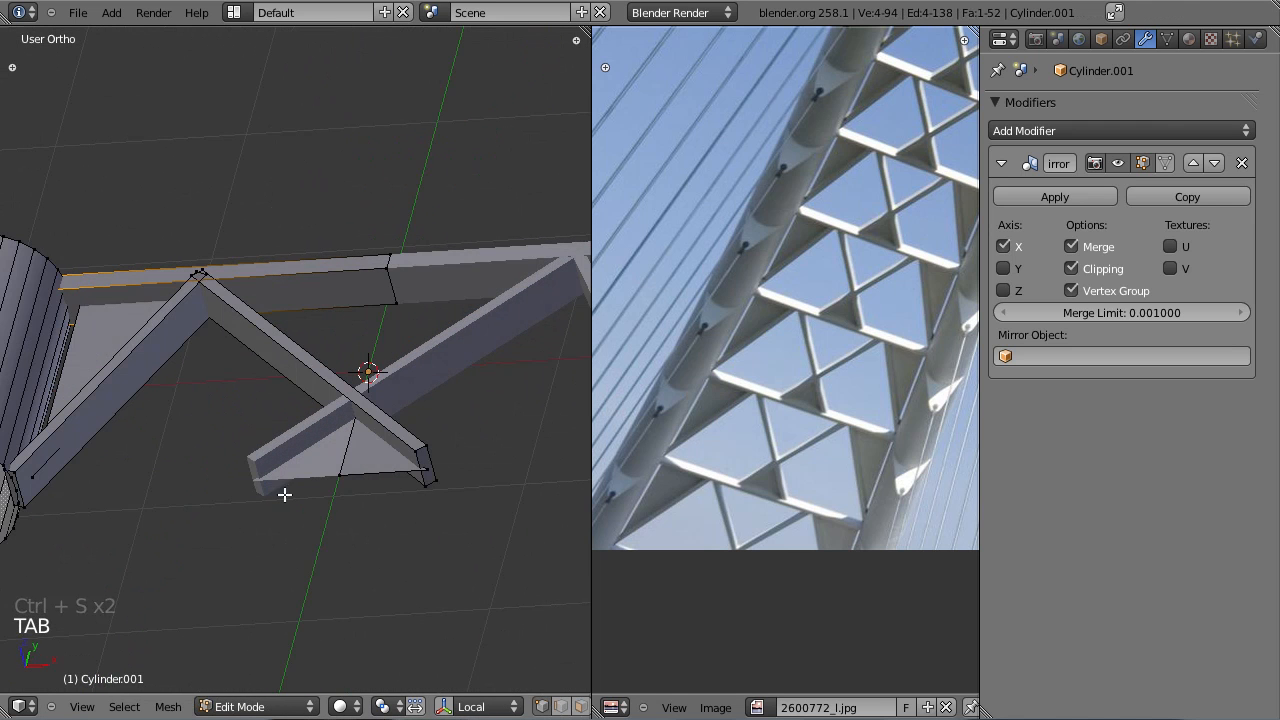
{"action": "right_click", "coordinate": [422, 469]}
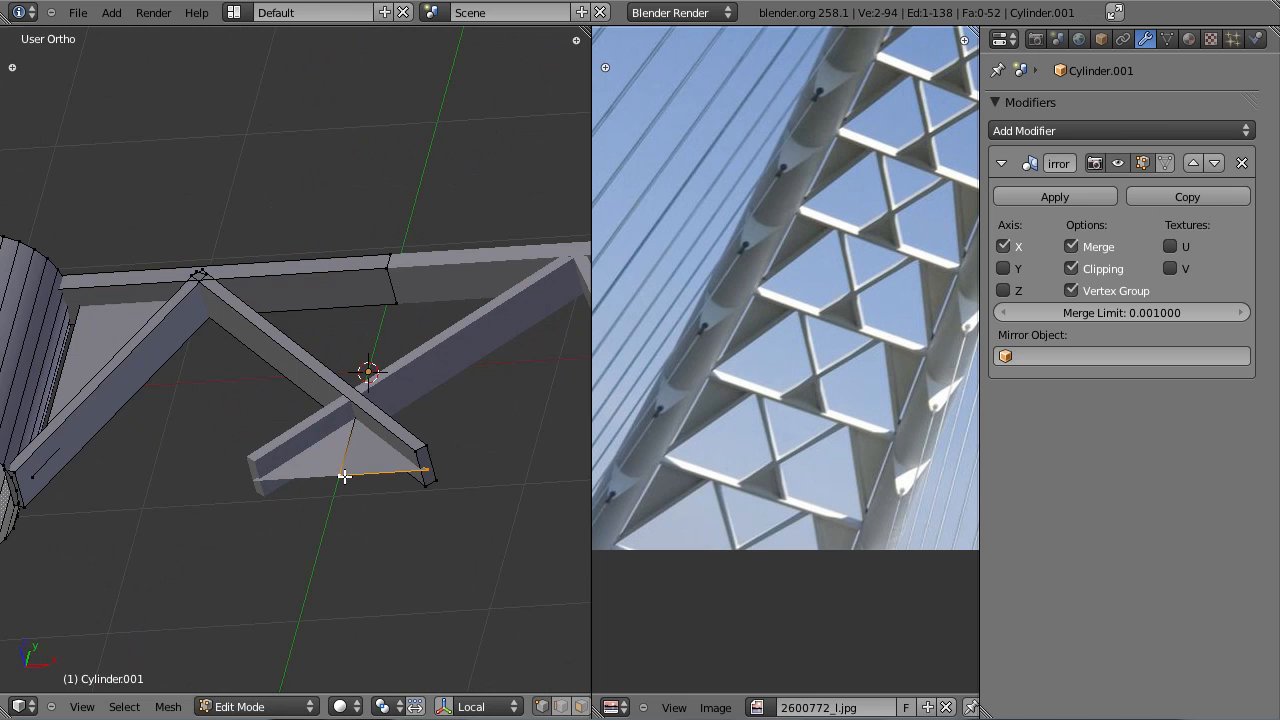
{"action": "key", "text": "ctrl+l"}
{"action": "middle_click_drag", "start_coordinate": [251, 403], "coordinate": [290, 435]}
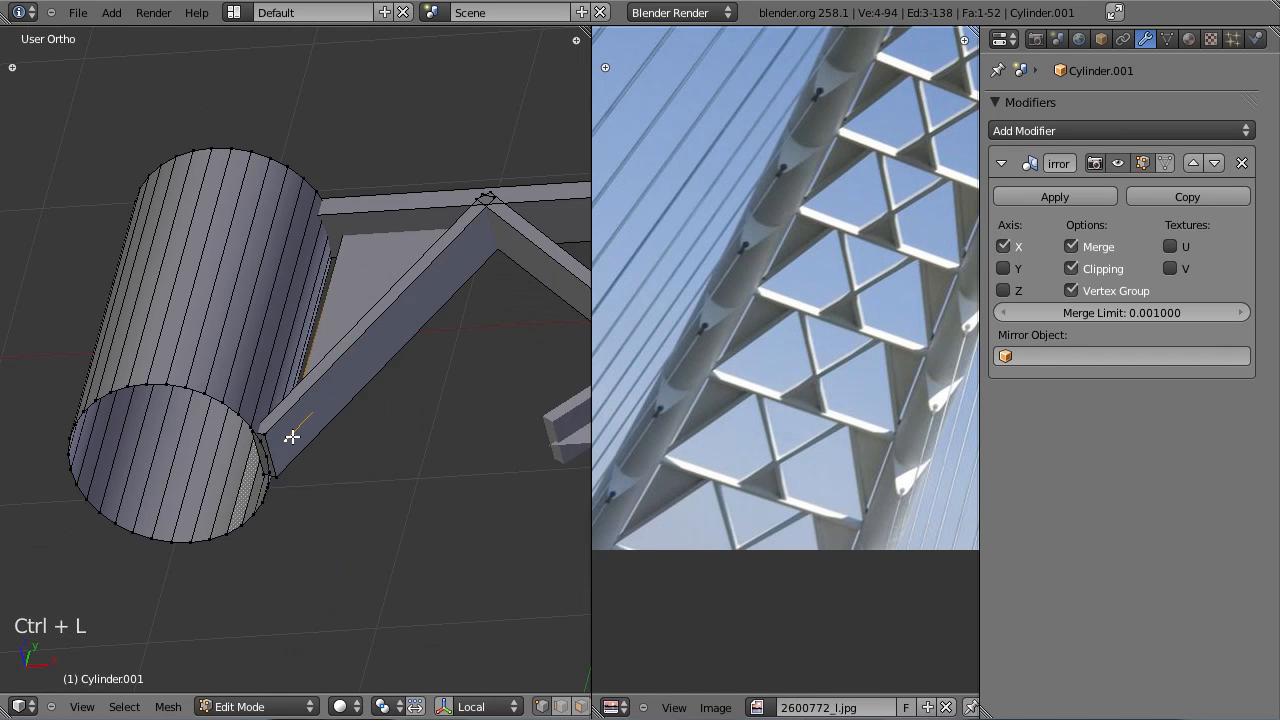
{"action": "key", "text": "ctrl+l"}
{"action": "key", "text": "KP_1"}
{"action": "key", "text": "g"}
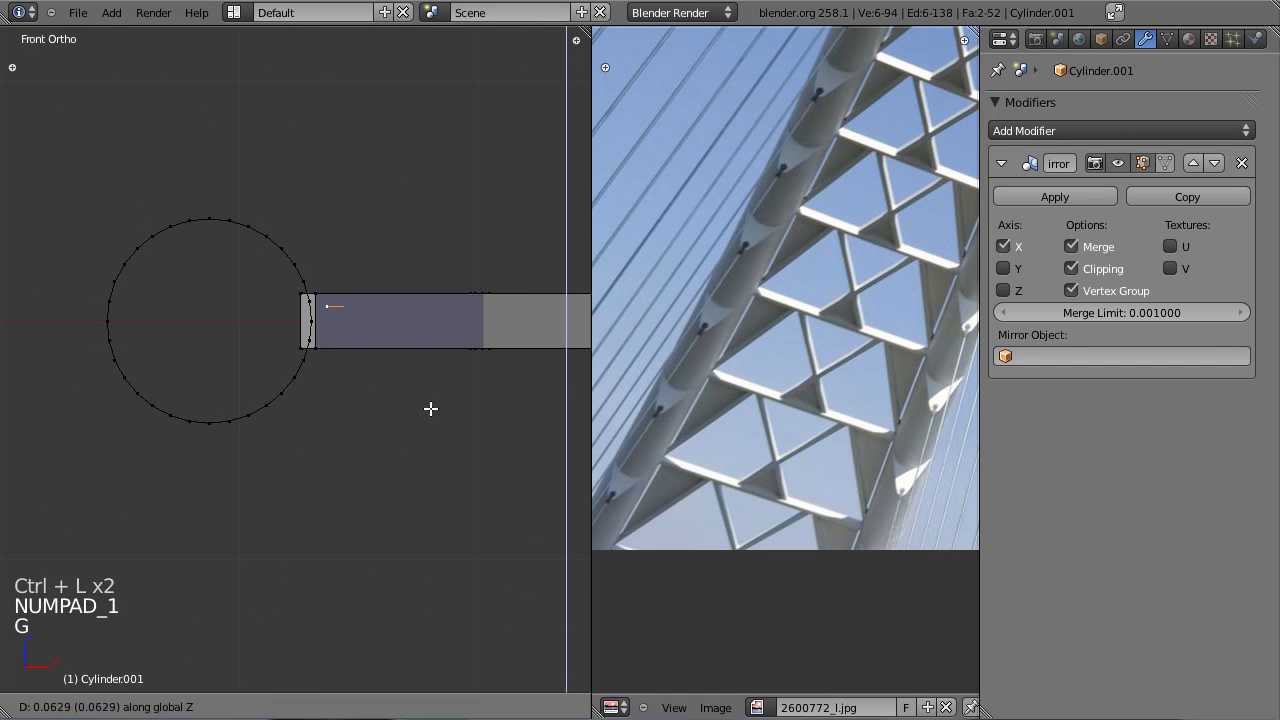
{"action": "key", "text": "g"}
{"action": "left_click", "coordinate": [432, 398]}
Step: Leave Edit Mode, check the raised gussets from several angles and save the file
{"action": "key", "text": "Tab"}
{"action": "middle_click_drag", "start_coordinate": [363, 343], "coordinate": [408, 257]}
{"action": "key", "text": "ctrl+s"}
{"action": "middle_click_drag", "start_coordinate": [293, 217], "coordinate": [342, 425]}
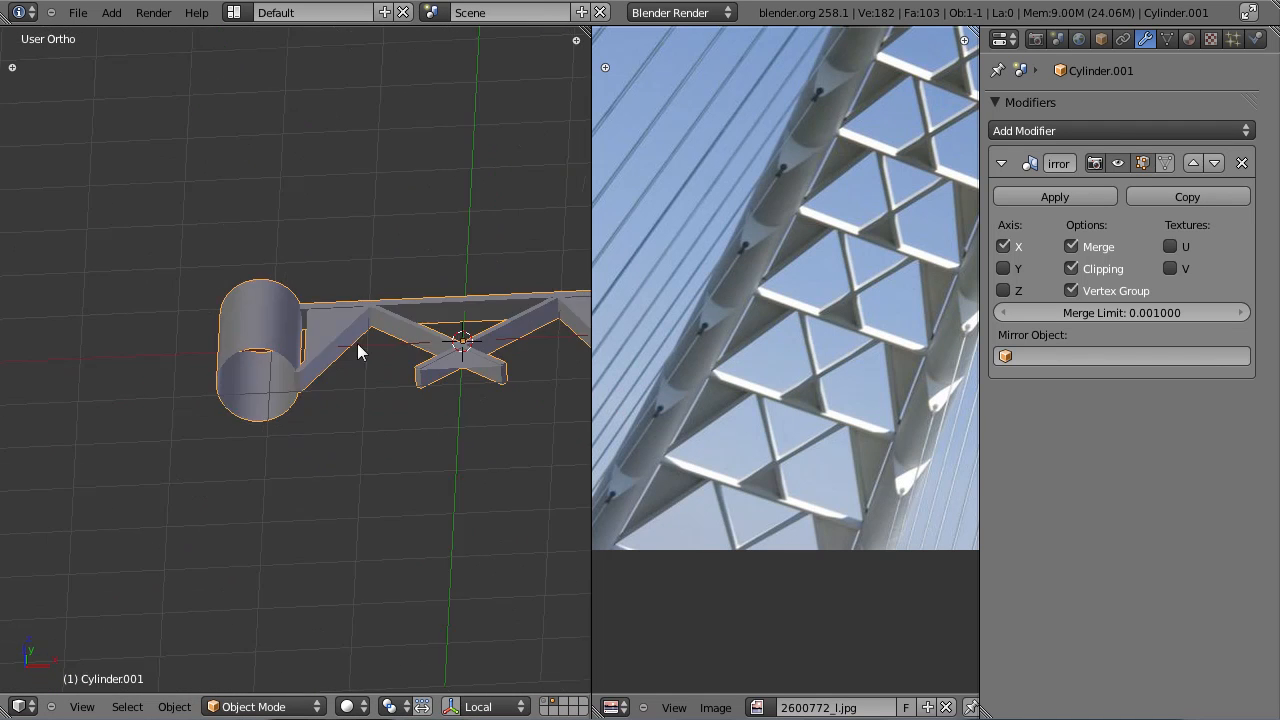
{"action": "middle_click_drag", "start_coordinate": [360, 339], "coordinate": [330, 410]}
{"action": "key", "text": "ctrl+s"}
Step: Add an Array modifier to the truss section with a relative offset of 0 on X and 1 on Y
{"action": "left_click", "coordinate": [1078, 124]}
{"action": "left_click", "coordinate": [872, 178]}
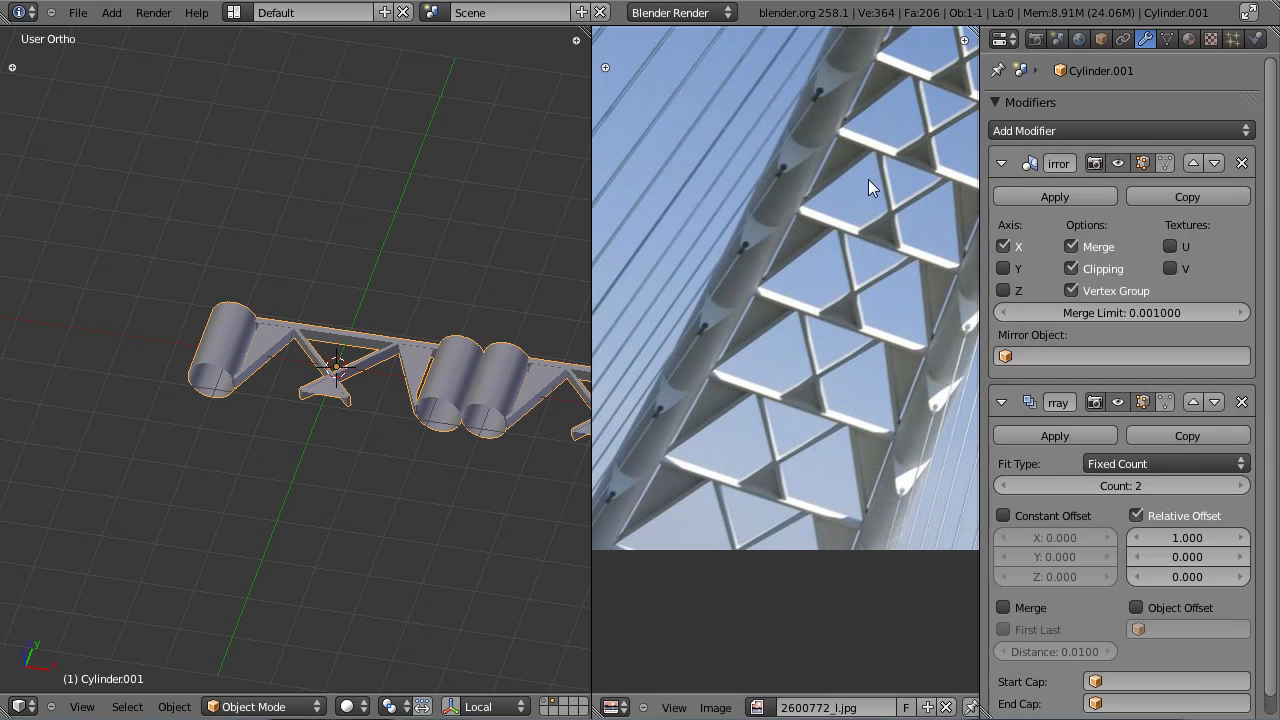
{"action": "type", "text": "0"}
{"action": "key", "text": "Return"}
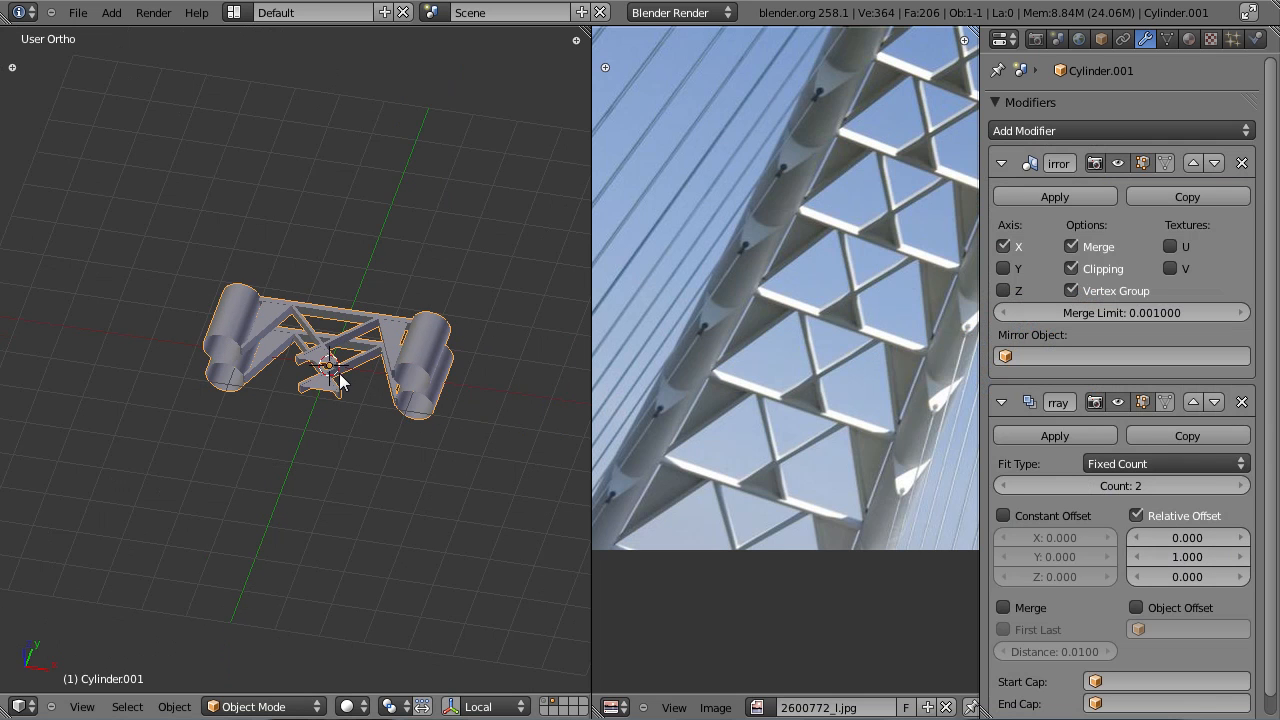
{"action": "middle_click_drag", "start_coordinate": [422, 398], "coordinate": [335, 261]}
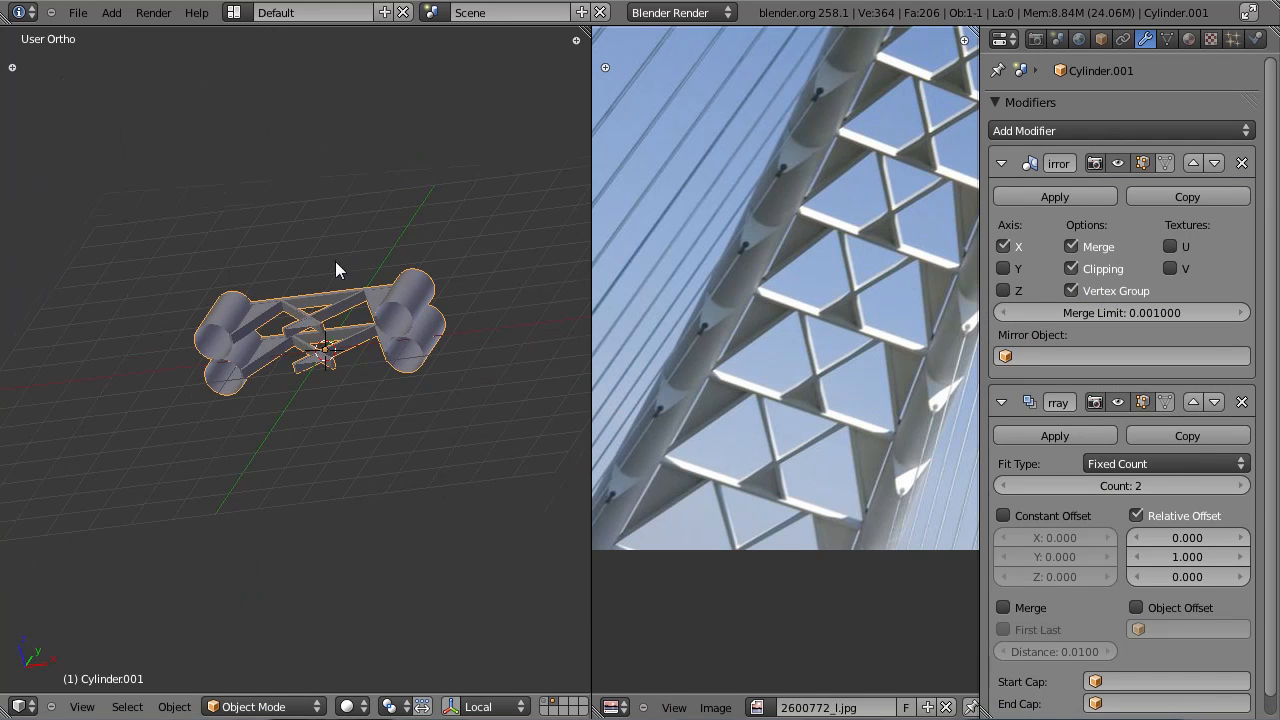
Step: Apply the truss object's transform so the array repeats along the global Y axis, and view it from the top
{"action": "key", "text": "ctrl+a"}
{"action": "left_click", "coordinate": [333, 383]}
{"action": "middle_click_drag", "start_coordinate": [316, 362], "coordinate": [365, 418]}
{"action": "scroll", "coordinate": [261, 414], "scroll_direction": "up", "scroll_amount": 4}
{"action": "scroll", "coordinate": [321, 406], "scroll_direction": "up", "scroll_amount": 2}
{"action": "middle_click_drag", "start_coordinate": [510, 452], "coordinate": [331, 403], "text": "shift"}
{"action": "key", "text": "KP_7"}
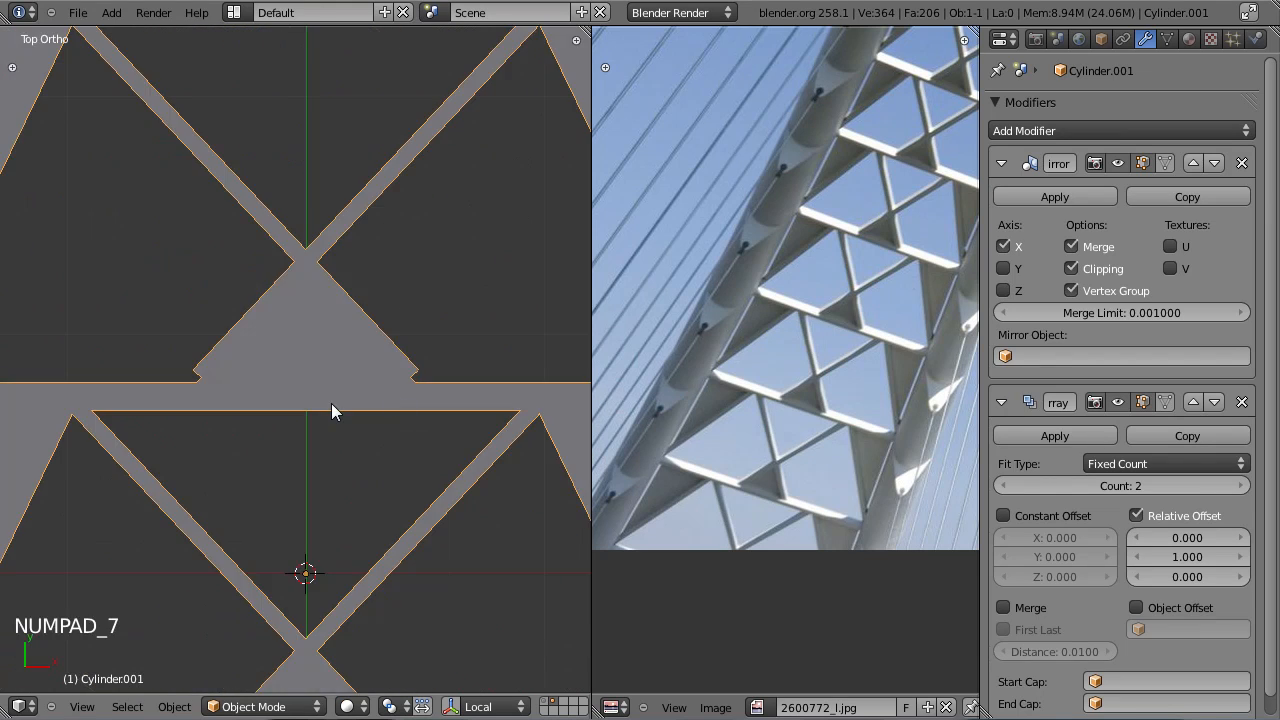
Step: Set the Array modifier's relative Y offset to 0.952 so the repeated truss sections meet without a gap
{"action": "scroll", "coordinate": [376, 412], "scroll_direction": "down", "scroll_amount": 2}
{"action": "scroll", "coordinate": [376, 412], "scroll_direction": "up", "scroll_amount": 3}
{"action": "key", "text": "z"}
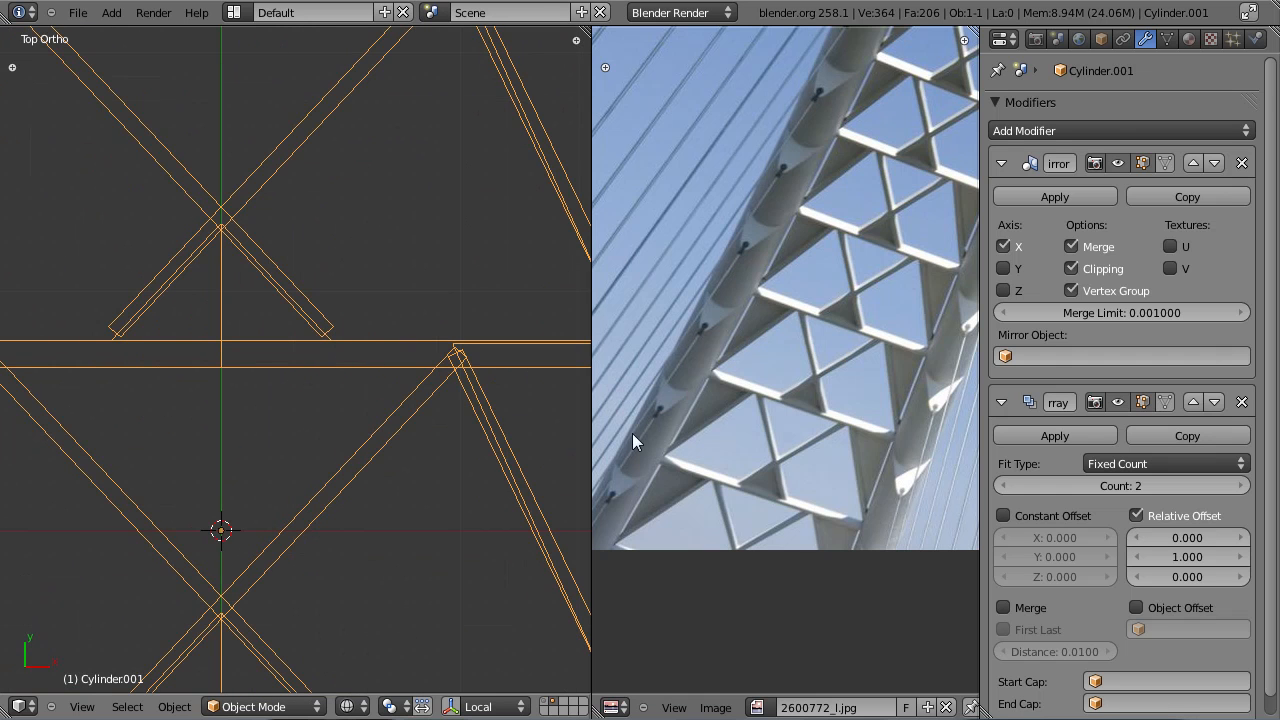
{"action": "left_click_drag", "start_coordinate": [1178, 555], "coordinate": [1172, 556]}
{"action": "scroll", "coordinate": [539, 492], "scroll_direction": "down", "scroll_amount": 4}
{"action": "mouse_move", "coordinate": [465, 462]}
{"action": "middle_mouse_down", "text": "shift"}
{"action": "mouse_move", "coordinate": [284, 457]}
{"action": "mouse_move", "coordinate": [336, 434]}
{"action": "mouse_move", "coordinate": [357, 274]}
{"action": "mouse_move", "coordinate": [329, 286]}
{"action": "mouse_move", "coordinate": [294, 423]}
{"action": "middle_mouse_up", "text": "shift"}
{"action": "scroll", "coordinate": [284, 457], "scroll_direction": "up", "scroll_amount": 7}
{"action": "scroll", "coordinate": [279, 434], "scroll_direction": "down", "scroll_amount": 4}
{"action": "scroll", "coordinate": [336, 434], "scroll_direction": "down", "scroll_amount": 5}
{"action": "key", "text": "z"}
{"action": "scroll", "coordinate": [276, 424], "scroll_direction": "up", "scroll_amount": 5}
{"action": "key", "text": "KP_7"}
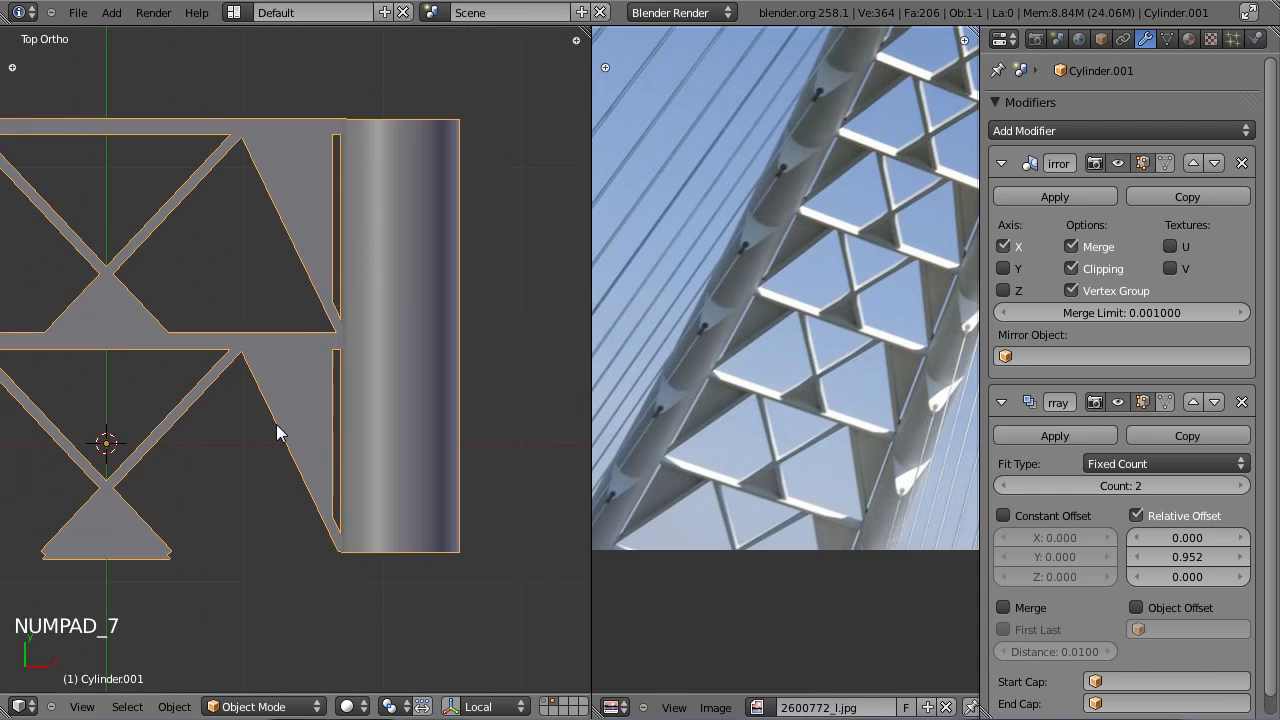
Step: Select the edge loop at the tube's upper end and move it along Y by about -0.02 to meet the next copy
{"action": "scroll", "coordinate": [449, 366], "scroll_direction": "up", "scroll_amount": 3}
{"action": "middle_click_drag", "start_coordinate": [449, 366], "coordinate": [371, 360]}
{"action": "key", "text": "Tab"}
{"action": "key", "text": "z"}
{"action": "scroll", "coordinate": [260, 323], "scroll_direction": "down", "scroll_amount": 7}
{"action": "scroll", "coordinate": [231, 400], "scroll_direction": "up", "scroll_amount": 9}
{"action": "middle_click_drag", "start_coordinate": [194, 303], "coordinate": [280, 349], "text": "shift"}
{"action": "right_click", "coordinate": [278, 349], "text": "alt"}
{"action": "key", "text": "KP_7"}
{"action": "scroll", "coordinate": [278, 349], "scroll_direction": "up", "scroll_amount": 1}
{"action": "middle_click_drag", "start_coordinate": [194, 369], "coordinate": [306, 357], "text": "shift"}
{"action": "key", "text": "g"}
{"action": "key", "text": "y"}
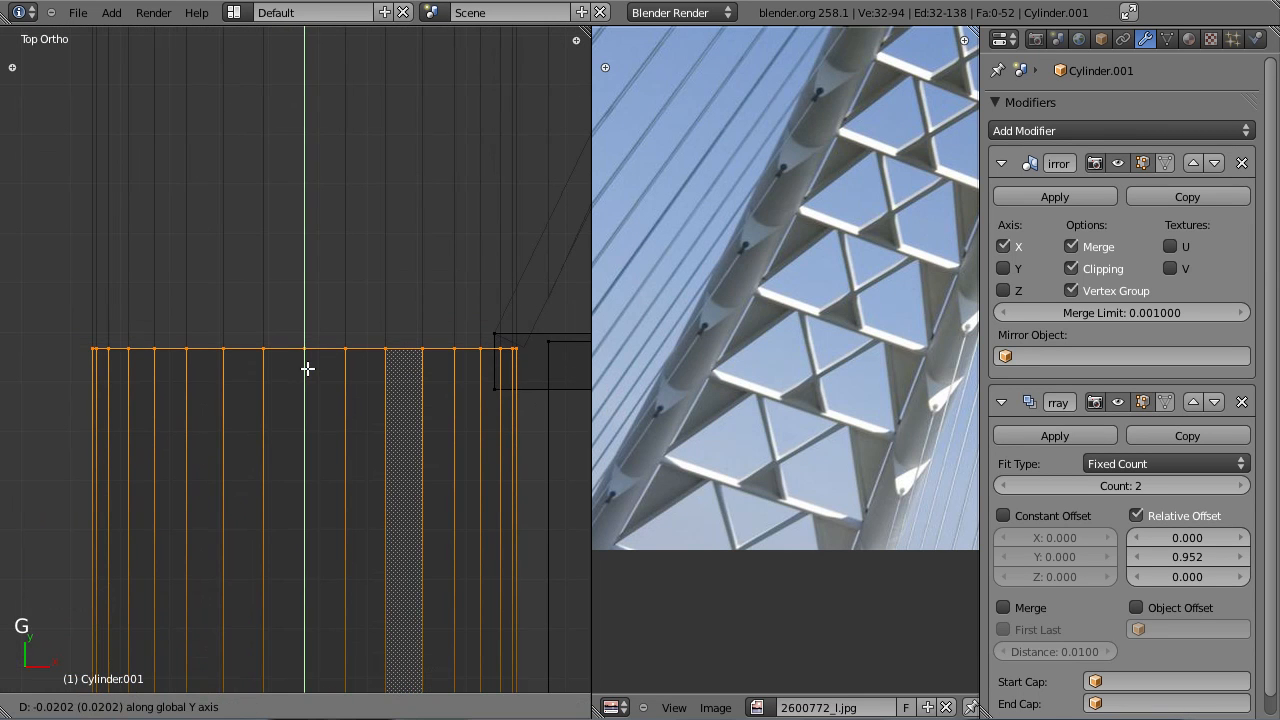
{"action": "left_click", "coordinate": [311, 370]}
Step: Enable Merge on the Array modifier, then return to Object Mode and save the file in shaded view
{"action": "scroll", "coordinate": [333, 380], "scroll_direction": "up", "scroll_amount": 5}
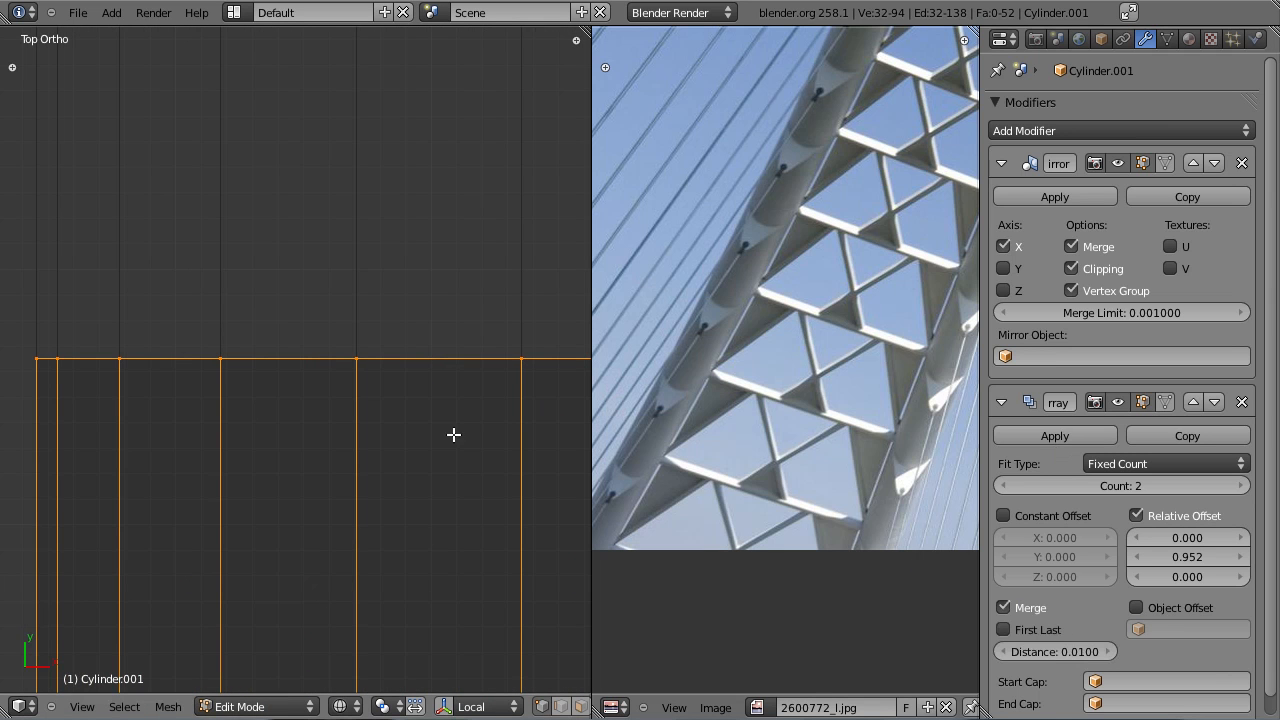
{"action": "key", "text": "Tab"}
{"action": "scroll", "coordinate": [262, 379], "scroll_direction": "down", "scroll_amount": 5}
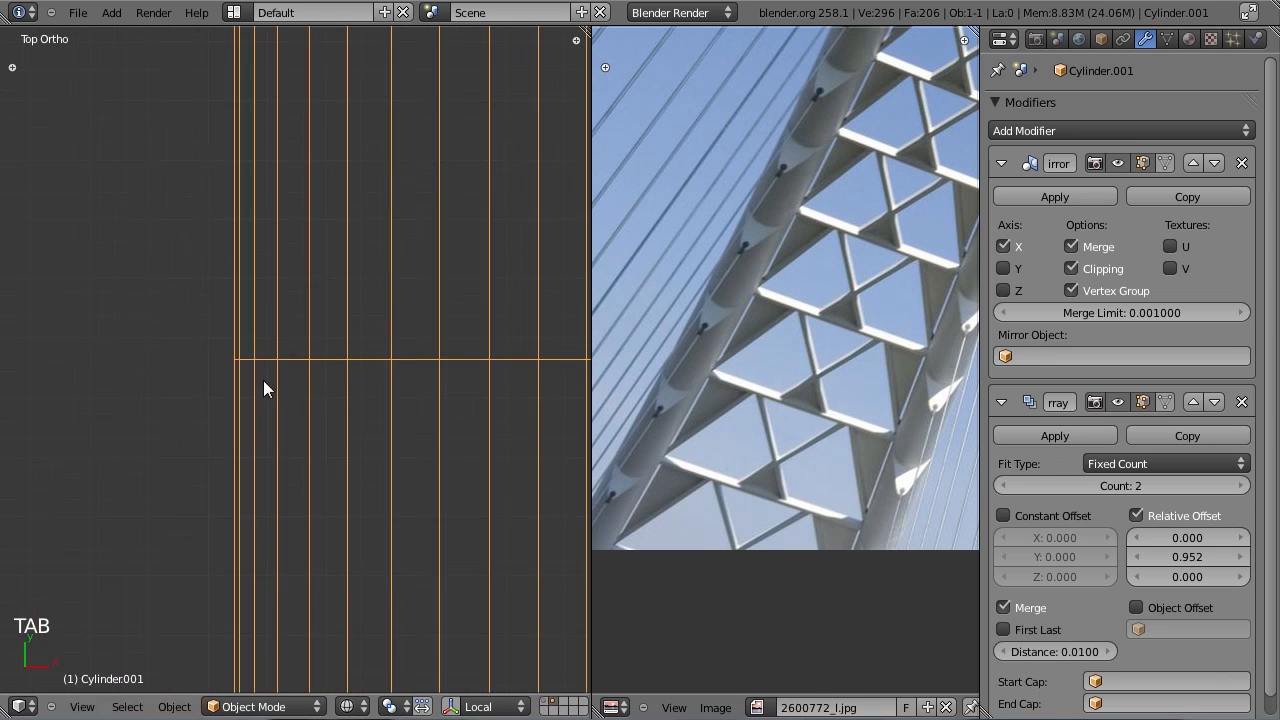
{"action": "scroll", "coordinate": [375, 365], "scroll_direction": "down", "scroll_amount": 2}
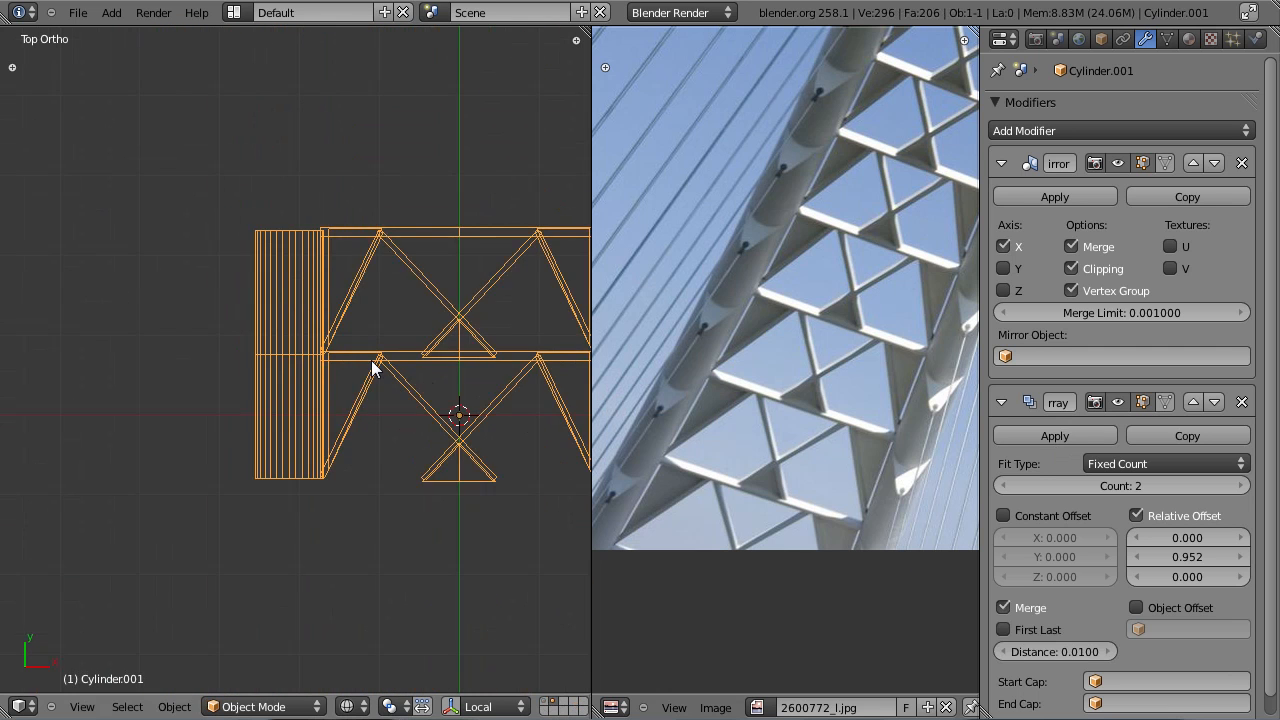
{"action": "middle_click_drag", "start_coordinate": [371, 363], "coordinate": [306, 366], "text": "shift"}
{"action": "key", "text": "ctrl+s"}
{"action": "left_click", "coordinate": [335, 358]}
{"action": "key", "text": "z"}
{"action": "scroll", "coordinate": [335, 356], "scroll_direction": "up", "scroll_amount": 1}
{"action": "key", "text": "ctrl+s"}
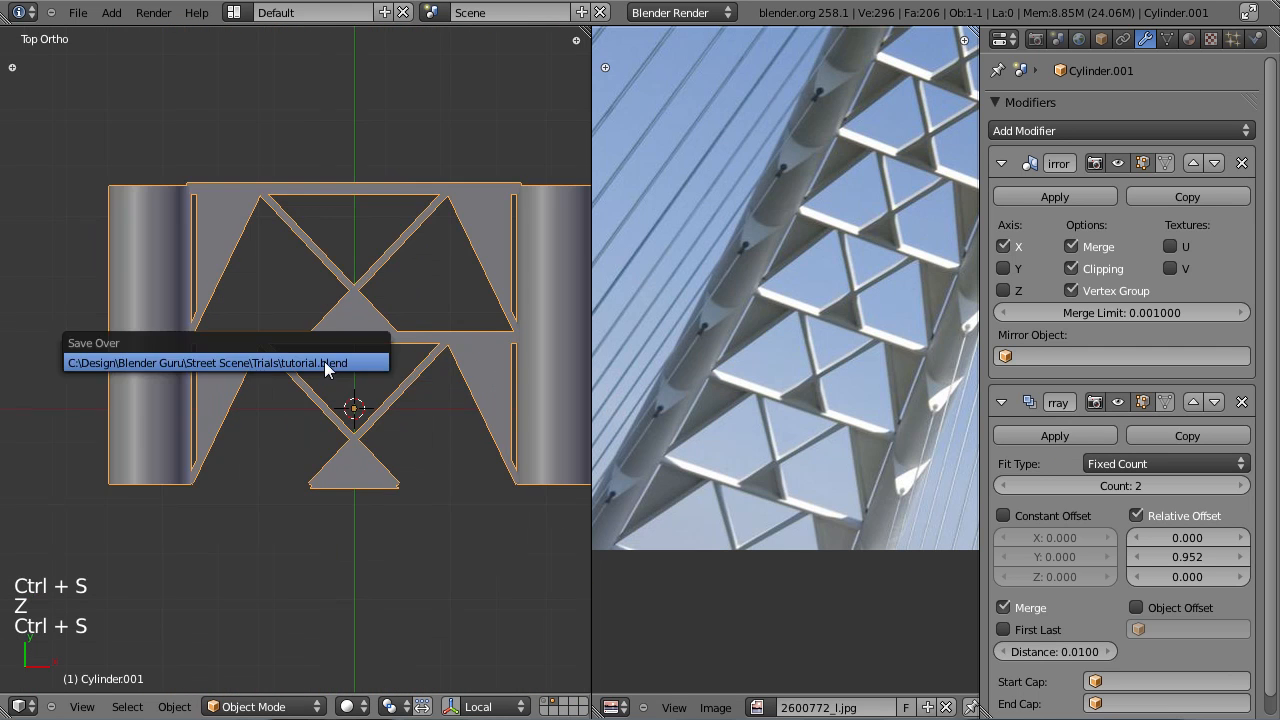
{"action": "left_click", "coordinate": [324, 358]}
Step: Set the Array modifier's fixed count to 12 and save the file
{"action": "scroll", "coordinate": [324, 361], "scroll_direction": "down", "scroll_amount": 4}
{"action": "left_click", "coordinate": [1238, 487]}
{"action": "left_click", "coordinate": [1238, 490]}
{"action": "left_click", "coordinate": [1238, 490]}
{"action": "left_click", "coordinate": [1238, 490]}
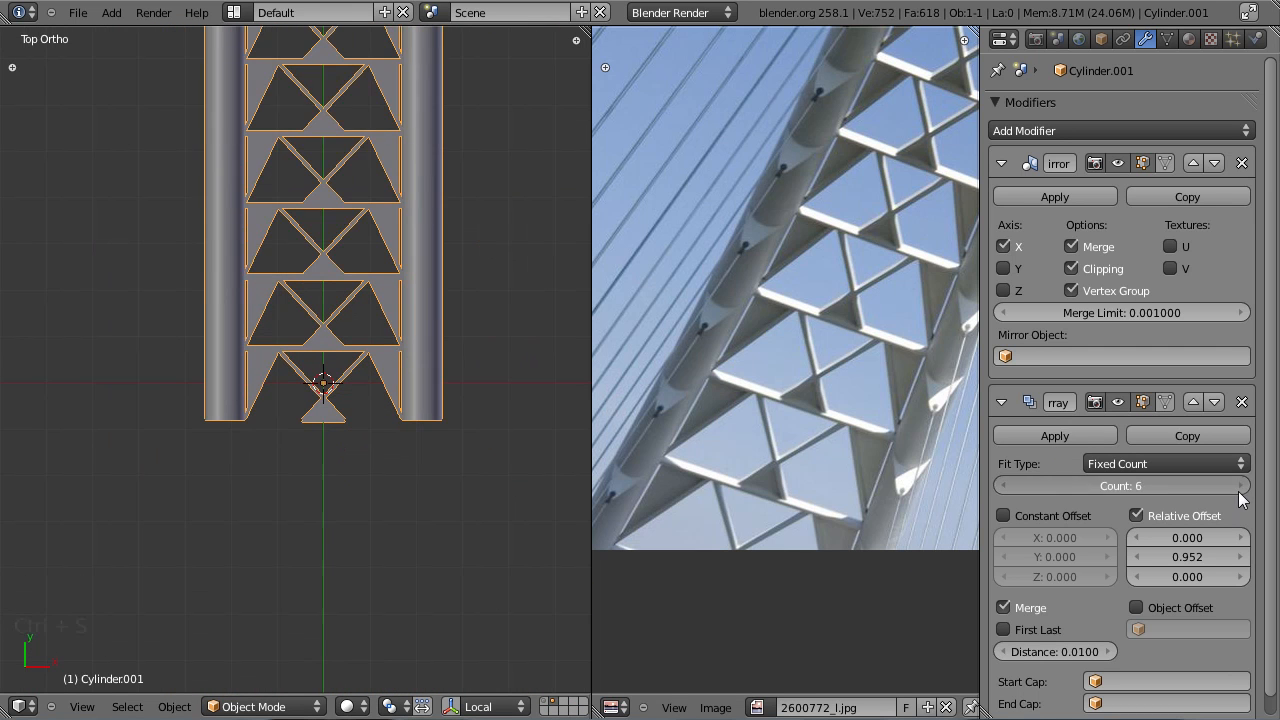
{"action": "left_click", "coordinate": [1240, 490]}
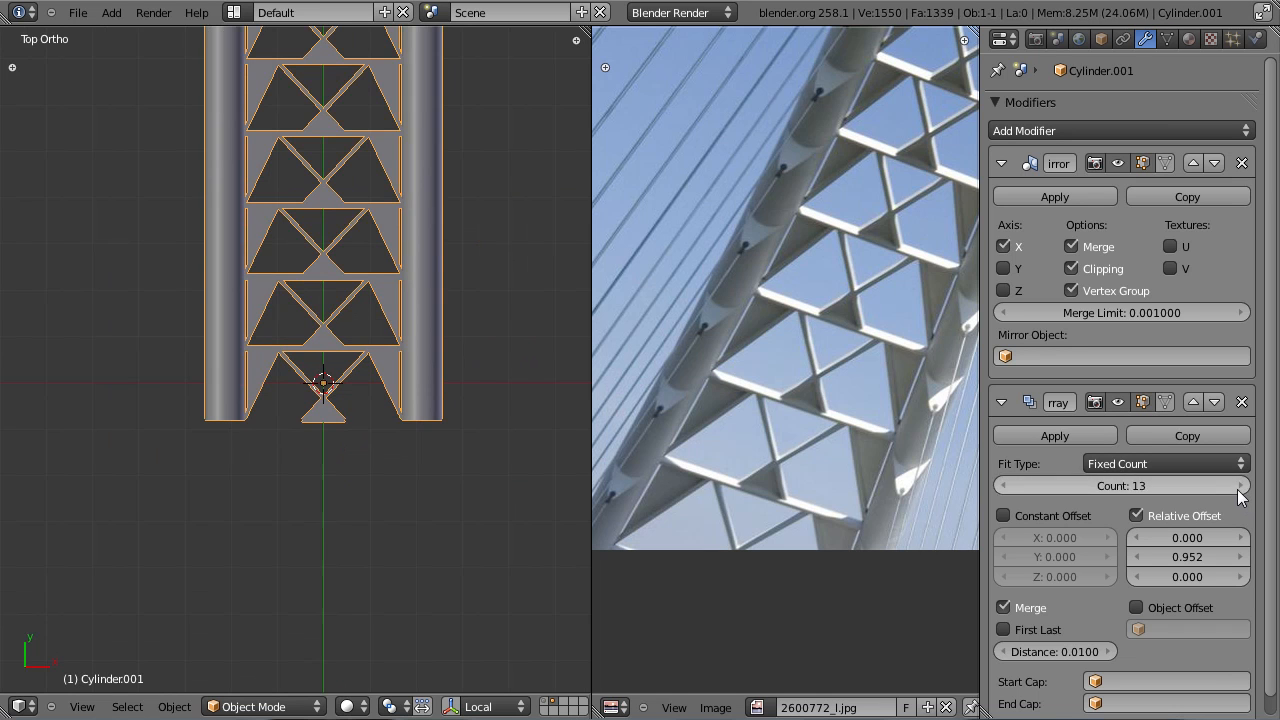
{"action": "left_click", "coordinate": [1006, 487]}
{"action": "left_click", "coordinate": [1006, 487]}
{"action": "left_click", "coordinate": [1006, 487]}
{"action": "scroll", "coordinate": [439, 338], "scroll_direction": "down", "scroll_amount": 3}
{"action": "key", "text": "ctrl+s"}
{"action": "key", "text": "ctrl+s"}
Step: Move all of the truss geometry down along Y in Edit Mode so the whole array lies below the object's origin
{"action": "key", "text": "Tab"}
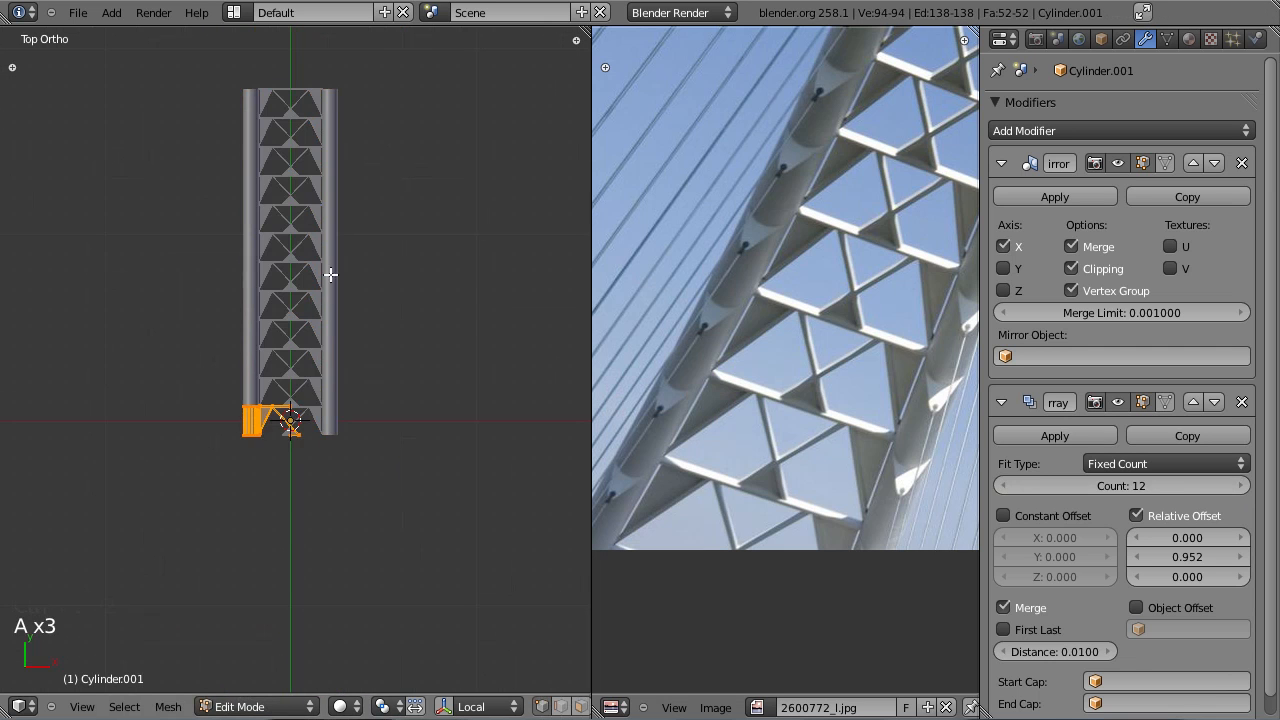
{"action": "key", "text": "g"}
{"action": "left_click", "coordinate": [354, 591]}
{"action": "scroll", "coordinate": [355, 431], "scroll_direction": "down", "scroll_amount": 3}
{"action": "key", "text": "Tab"}
{"action": "scroll", "coordinate": [797, 363], "scroll_direction": "down", "scroll_amount": 3}
{"action": "scroll", "coordinate": [797, 363], "scroll_direction": "up", "scroll_amount": 1}
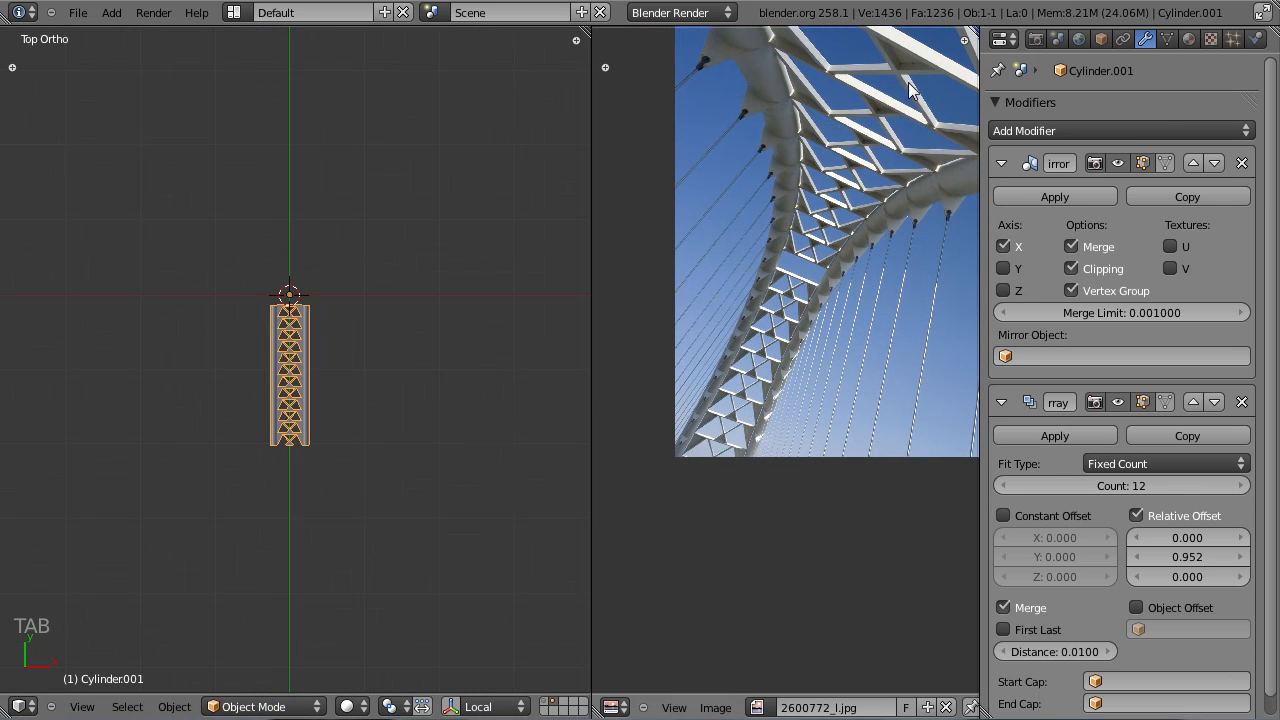
Step: Add a second Mirror modifier below the Array, mirroring on Y only instead of X, after comparing with the reference photo
{"action": "scroll", "coordinate": [787, 245], "scroll_direction": "up", "scroll_amount": 2}
{"action": "scroll", "coordinate": [795, 245], "scroll_direction": "down", "scroll_amount": 1}
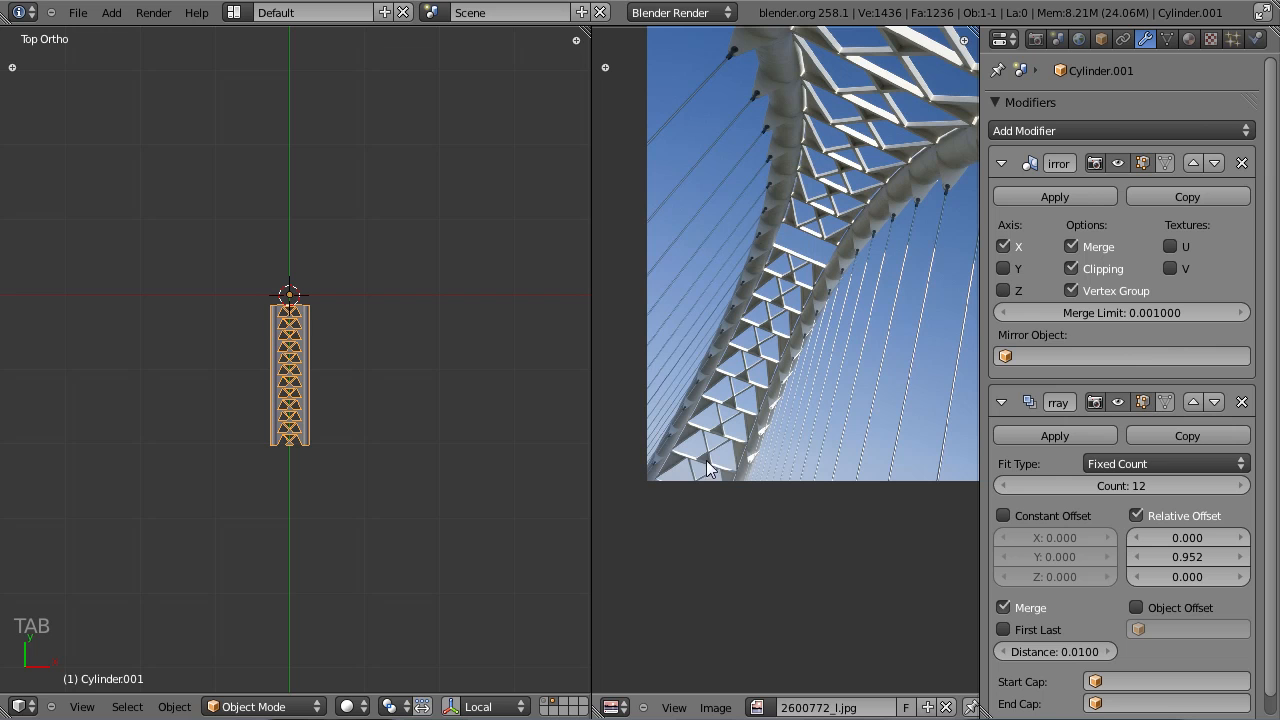
{"action": "scroll", "coordinate": [758, 313], "scroll_direction": "up", "scroll_amount": 1}
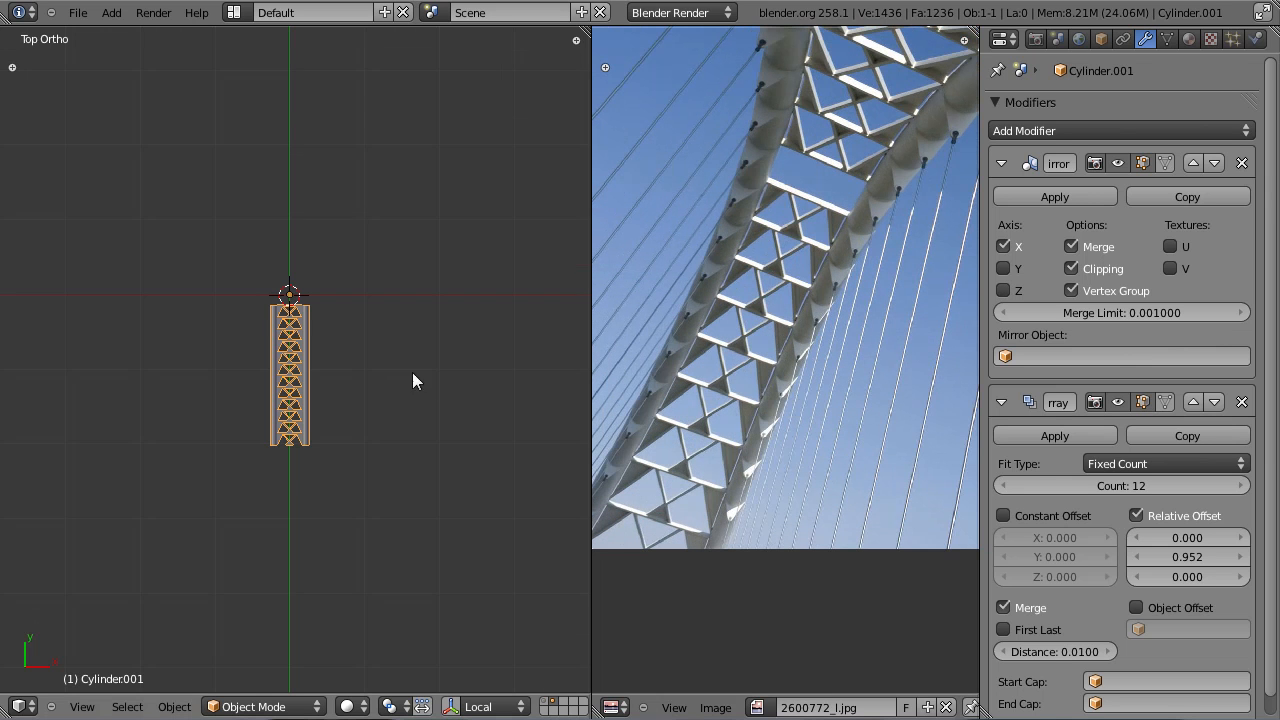
{"action": "scroll", "coordinate": [380, 360], "scroll_direction": "up", "scroll_amount": 5}
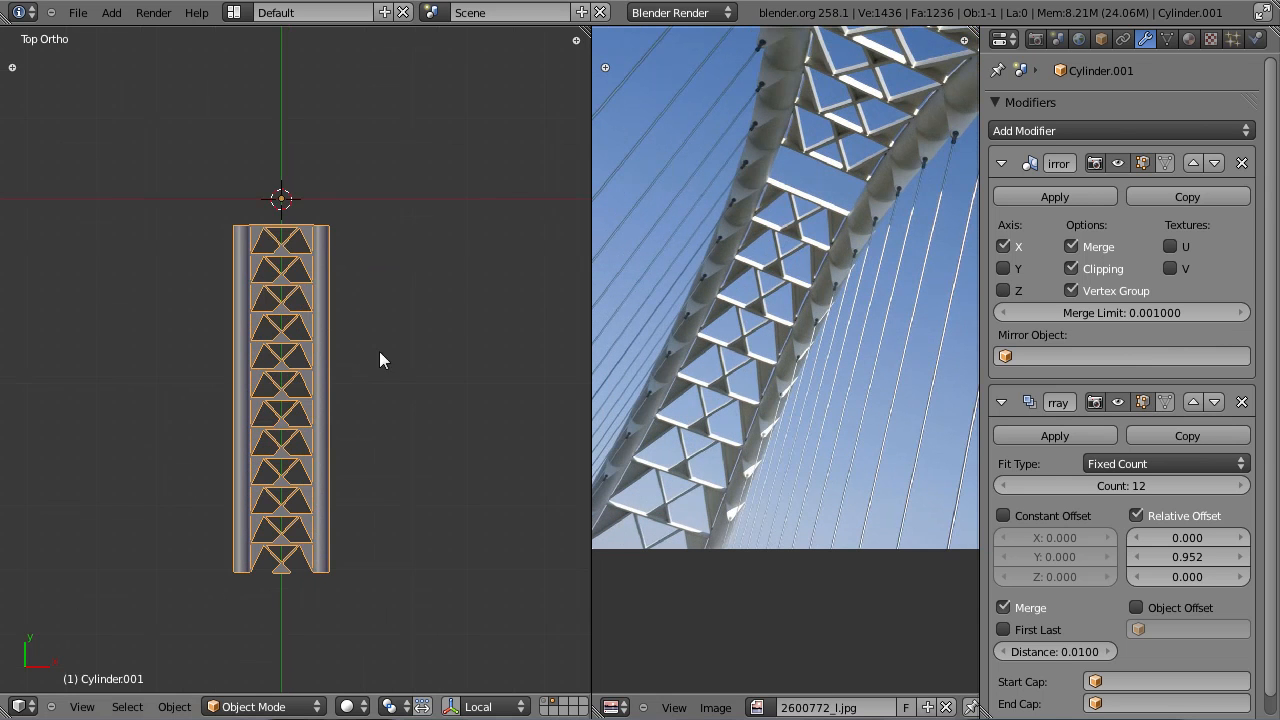
{"action": "left_click", "coordinate": [1000, 163]}
{"action": "left_click", "coordinate": [1002, 201]}
{"action": "left_click", "coordinate": [1054, 130]}
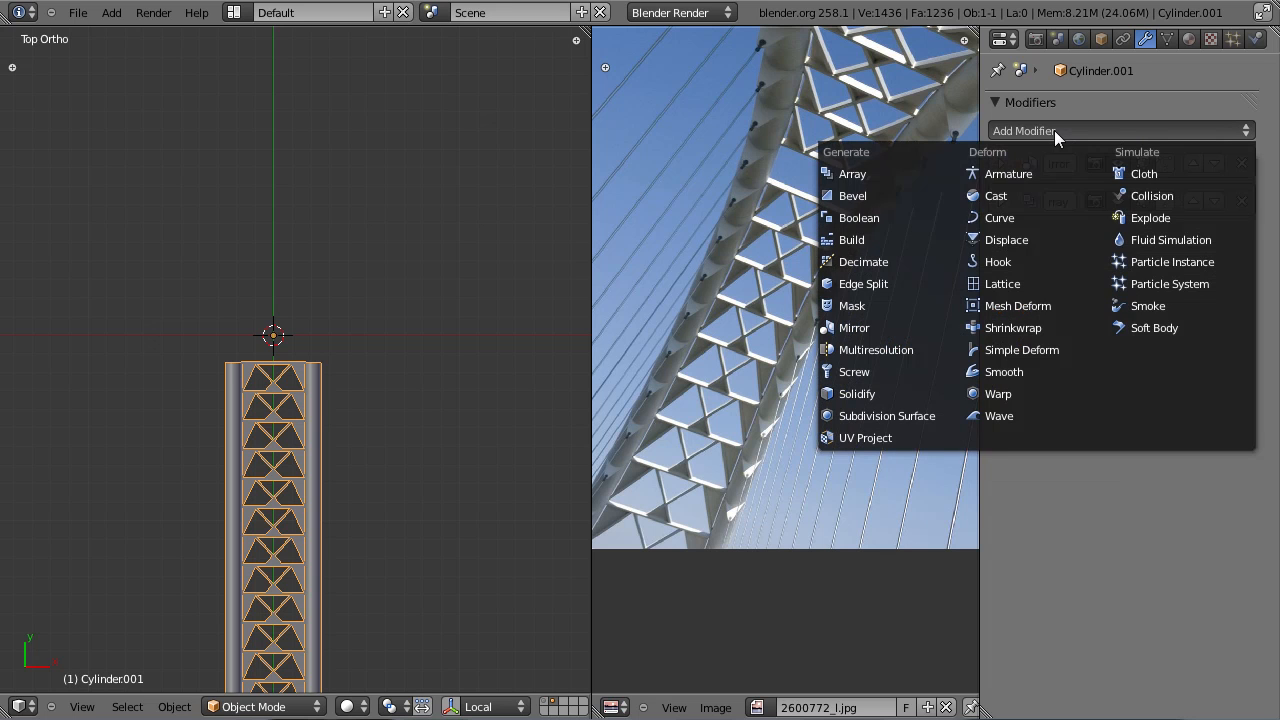
{"action": "left_click", "coordinate": [858, 327]}
{"action": "left_click", "coordinate": [1003, 322]}
{"action": "left_click", "coordinate": [1003, 344]}
{"action": "scroll", "coordinate": [285, 317], "scroll_direction": "down", "scroll_amount": 2}
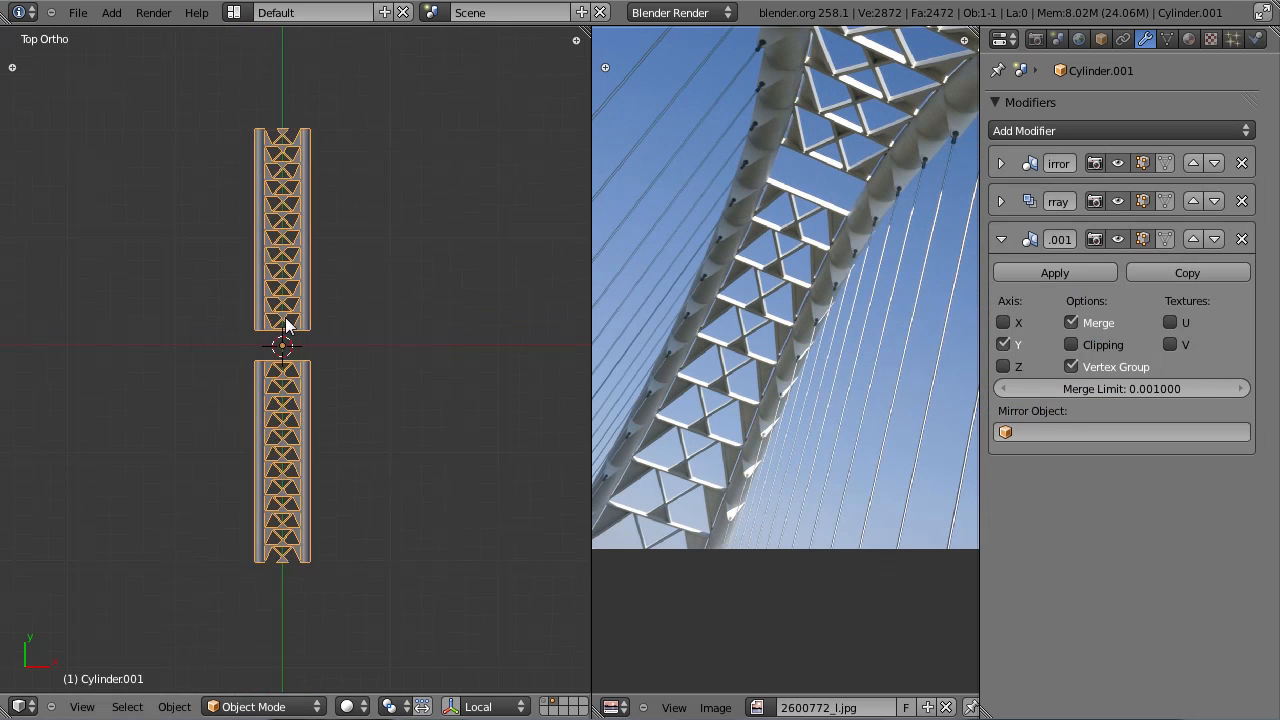
Step: Move the truss geometry about 0.41 along Y to narrow the gap between the mirrored halves, then save in Object Mode
{"action": "scroll", "coordinate": [285, 317], "scroll_direction": "up", "scroll_amount": 3}
{"action": "key", "text": "Tab"}
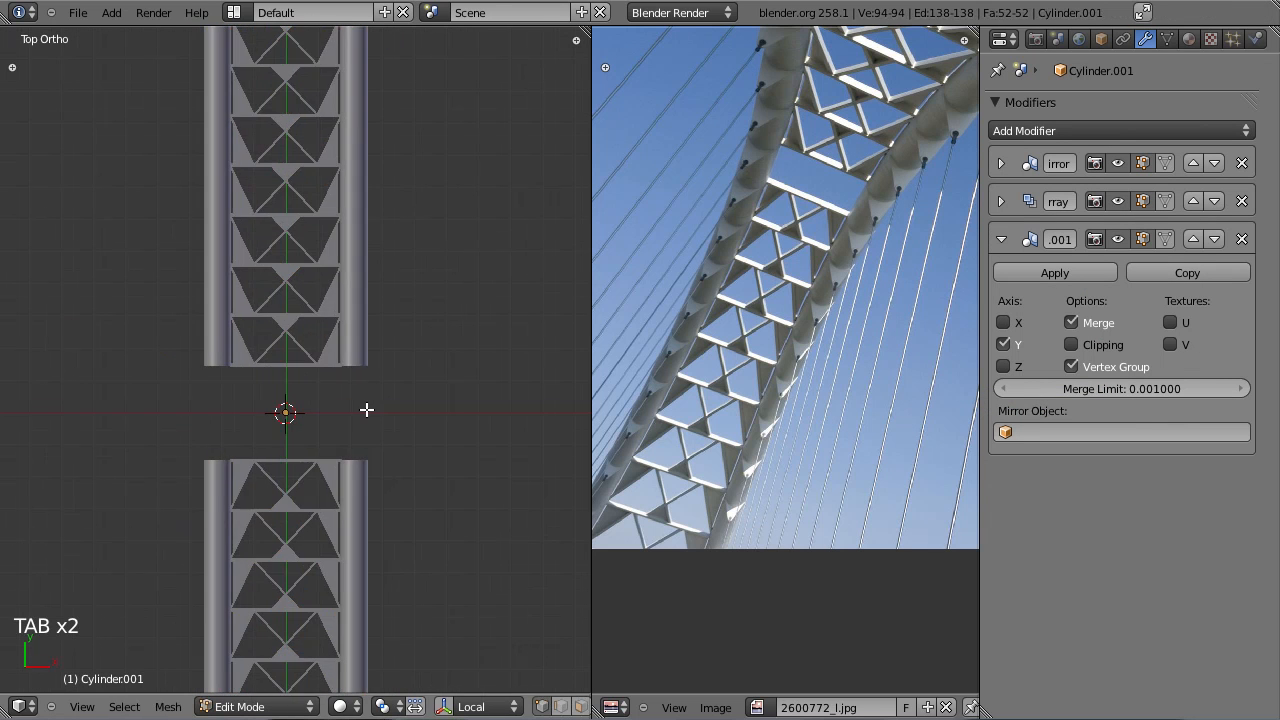
{"action": "scroll", "coordinate": [370, 405], "scroll_direction": "down", "scroll_amount": 1}
{"action": "key", "text": "g"}
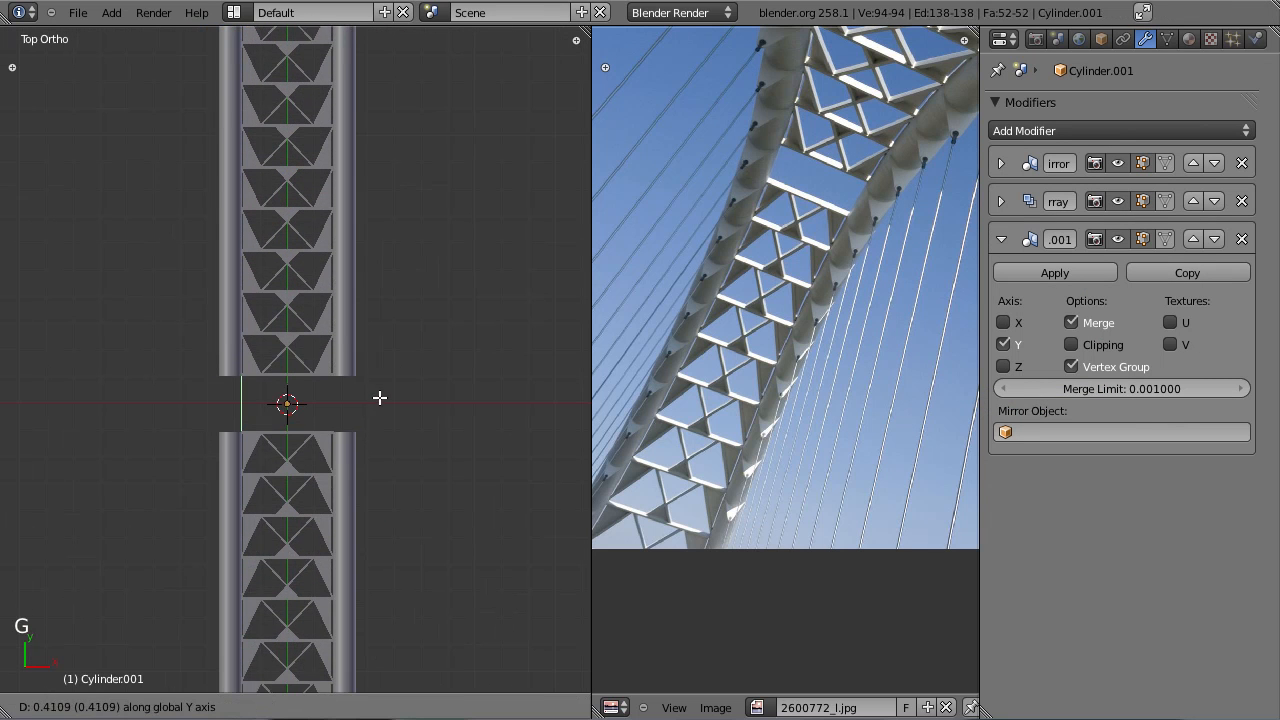
{"action": "left_click", "coordinate": [378, 396]}
{"action": "scroll", "coordinate": [371, 374], "scroll_direction": "down", "scroll_amount": 3}
{"action": "middle_click_drag", "start_coordinate": [371, 374], "coordinate": [401, 315], "text": "shift"}
{"action": "scroll", "coordinate": [401, 315], "scroll_direction": "up", "scroll_amount": 5}
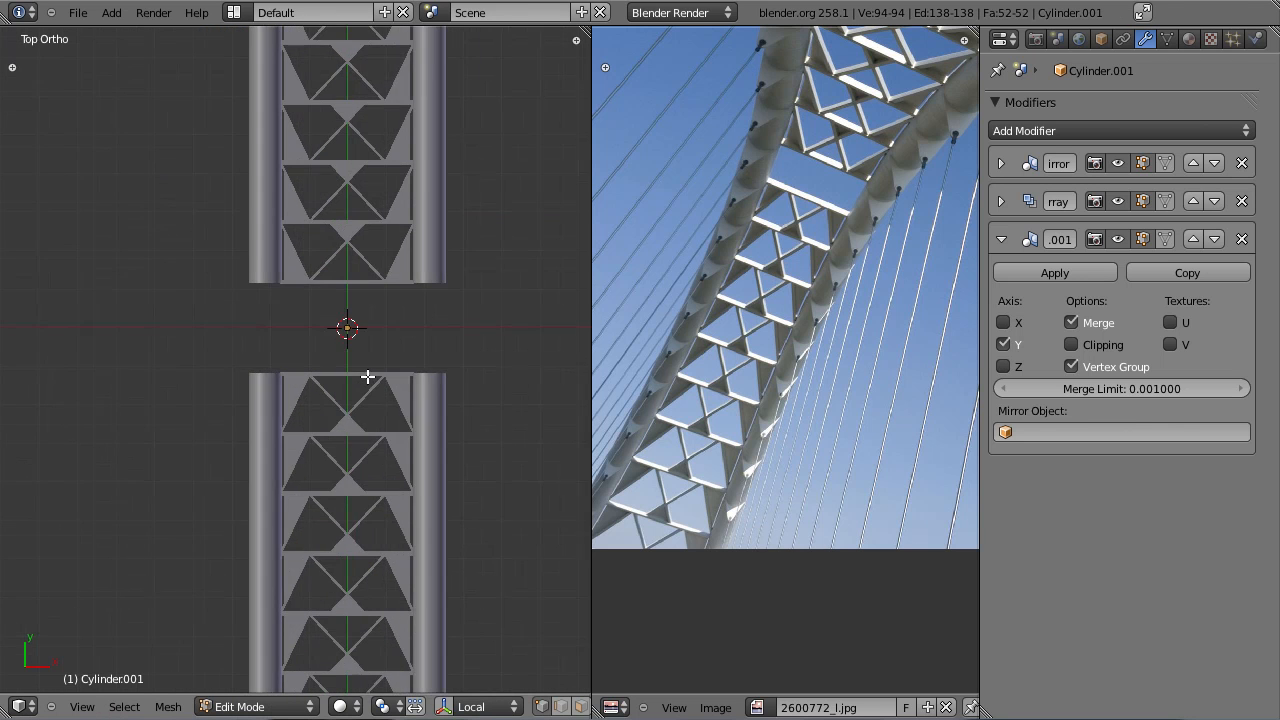
{"action": "scroll", "coordinate": [367, 376], "scroll_direction": "up", "scroll_amount": 2}
{"action": "key", "text": "Tab"}
{"action": "scroll", "coordinate": [367, 376], "scroll_direction": "down", "scroll_amount": 6}
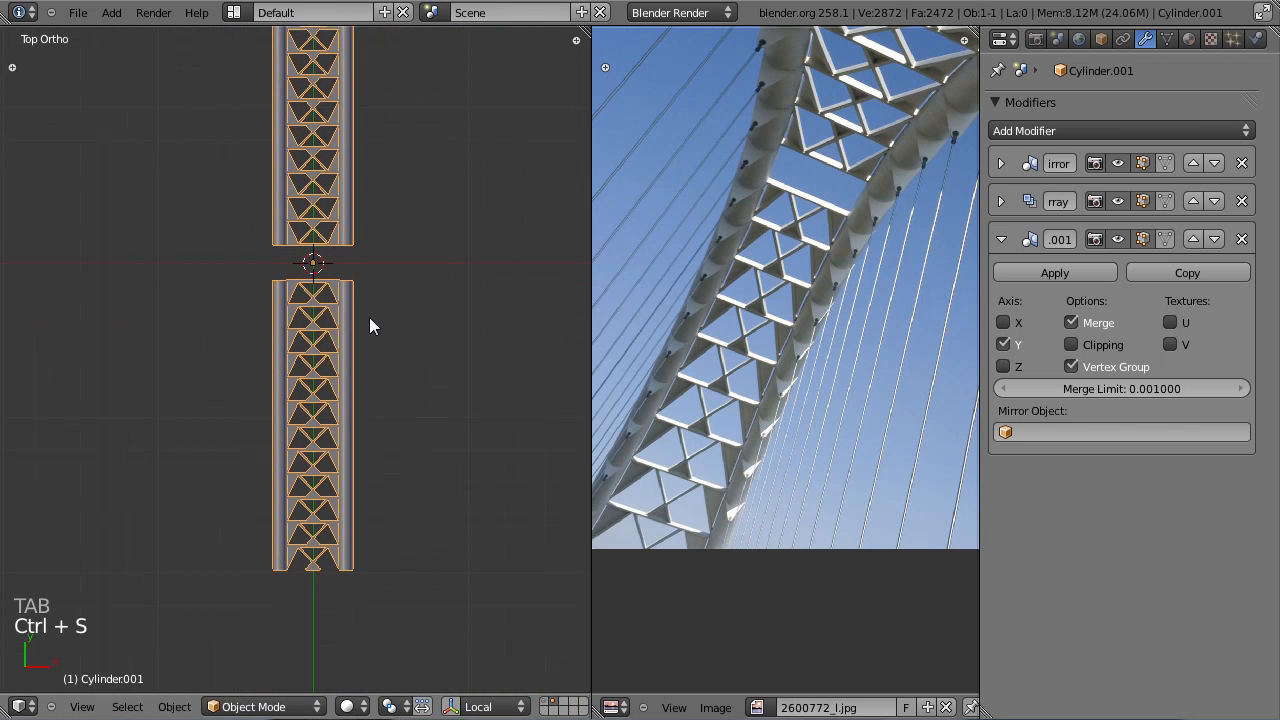
Step: Inspect the base section and its repeated bays in wireframe within Edit Mode
{"action": "scroll", "coordinate": [373, 369], "scroll_direction": "up", "scroll_amount": 3}
{"action": "scroll", "coordinate": [371, 163], "scroll_direction": "down", "scroll_amount": 1}
{"action": "scroll", "coordinate": [371, 337], "scroll_direction": "up", "scroll_amount": 5}
{"action": "key", "text": "Tab"}
{"action": "key", "text": "z"}
{"action": "scroll", "coordinate": [382, 249], "scroll_direction": "up", "scroll_amount": 2}
{"action": "scroll", "coordinate": [380, 249], "scroll_direction": "down", "scroll_amount": 3}
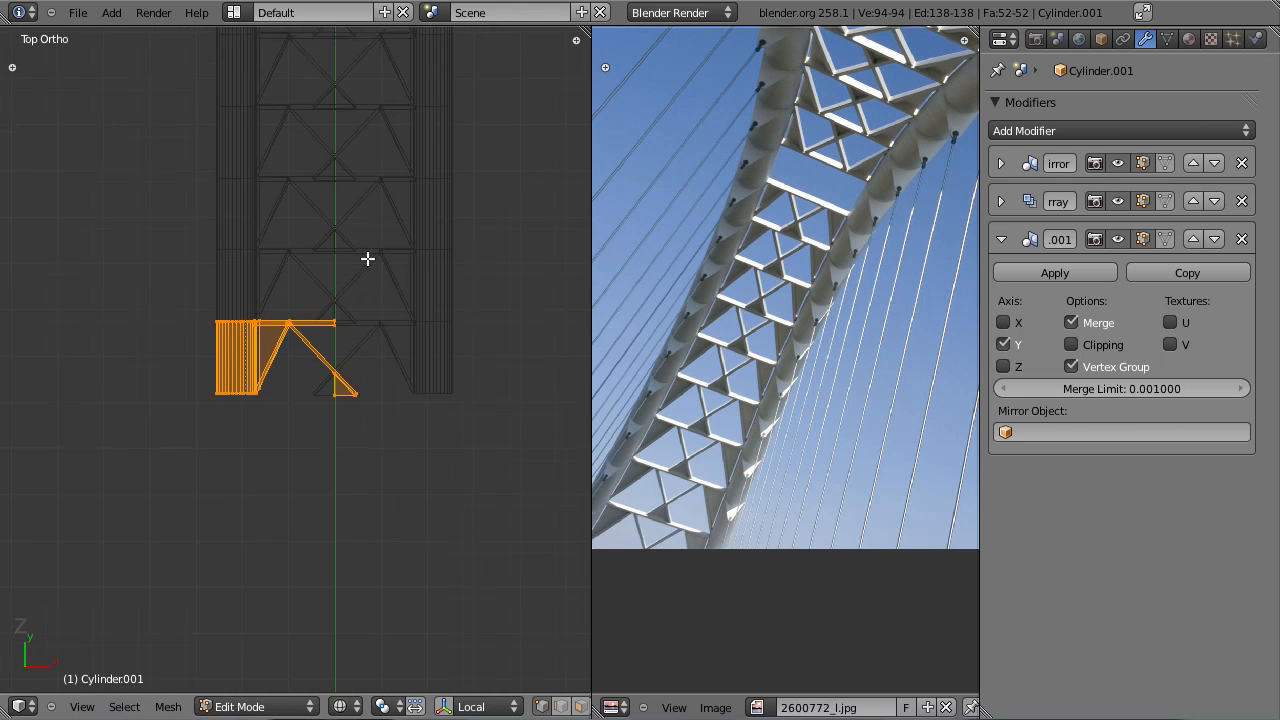
{"action": "middle_click_drag", "start_coordinate": [376, 202], "coordinate": [366, 493], "text": "shift"}
{"action": "middle_click_drag", "start_coordinate": [331, 200], "coordinate": [323, 470], "text": "shift"}
{"action": "middle_click_drag", "start_coordinate": [324, 298], "coordinate": [323, 508], "text": "shift"}
{"action": "scroll", "coordinate": [317, 450], "scroll_direction": "down", "scroll_amount": 5}
Step: Save the file in Object Mode and move the Array modifier to the top of the modifier stack
{"action": "key", "text": "Tab"}
{"action": "key", "text": "ctrl+s"}
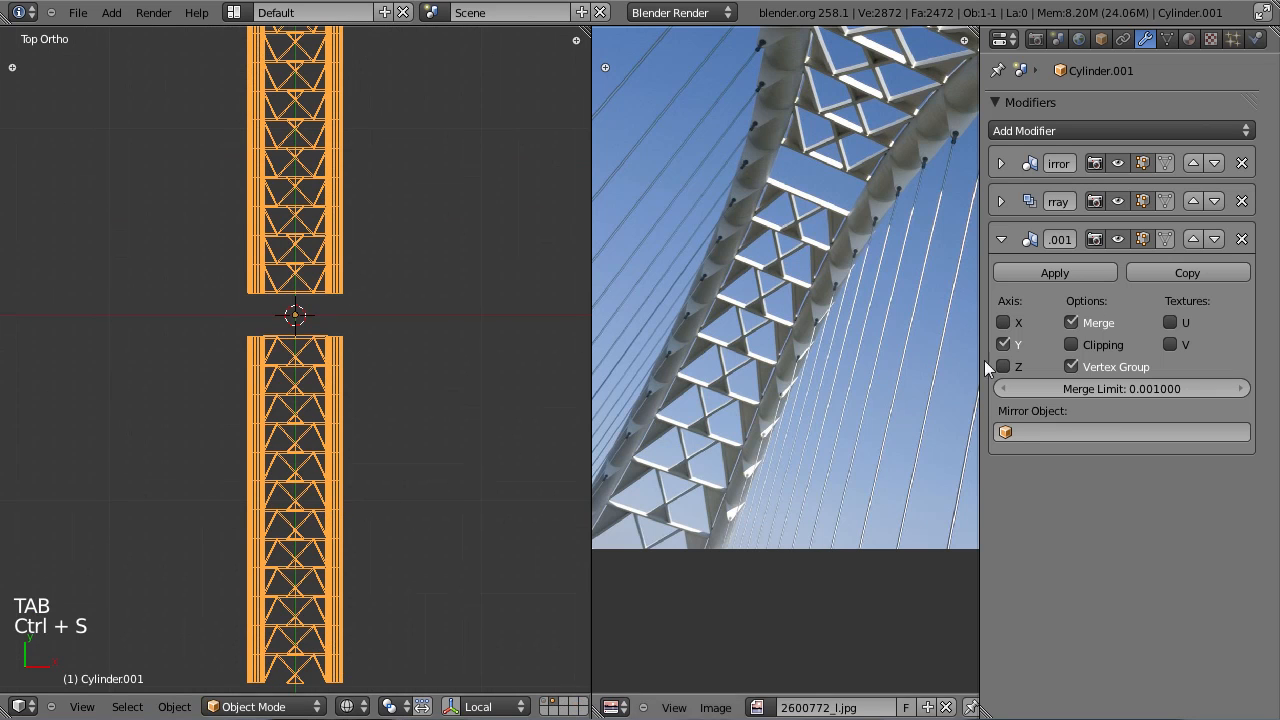
{"action": "left_click", "coordinate": [1000, 163]}
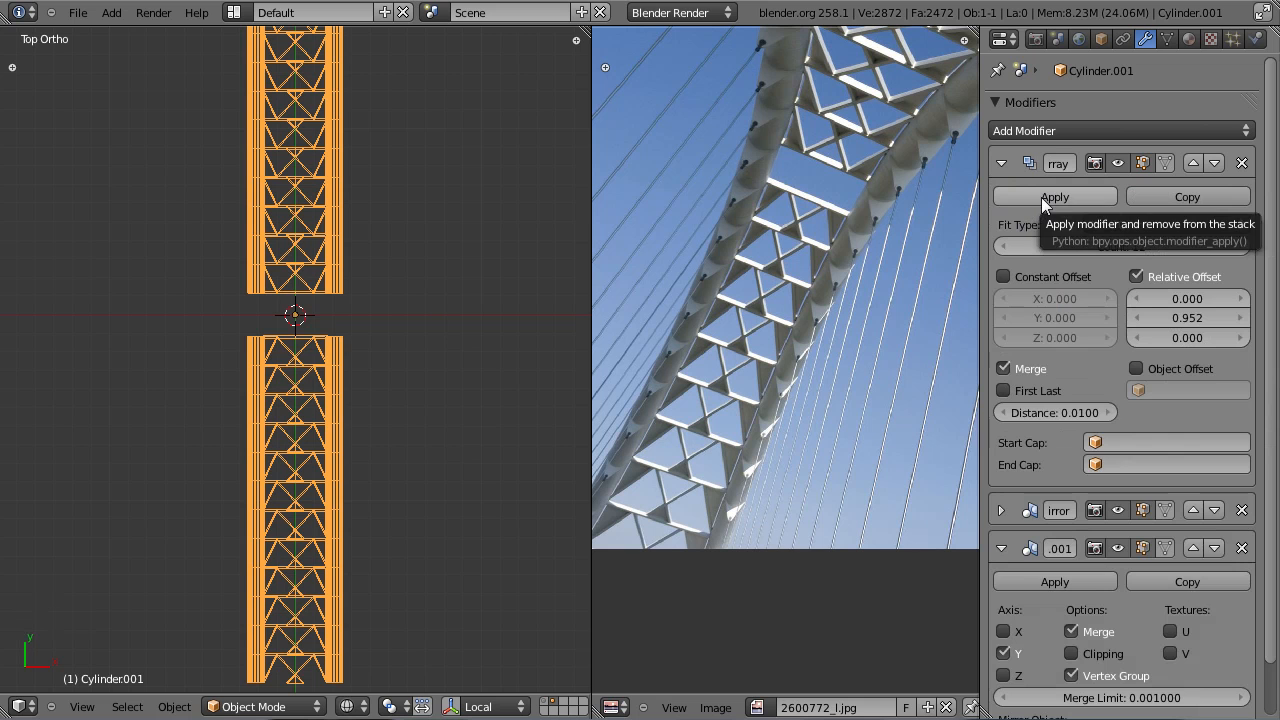
Step: Apply the Array modifier and select the tube's end edge loop facing the central gap
{"action": "left_click", "coordinate": [1041, 197]}
{"action": "scroll", "coordinate": [367, 301], "scroll_direction": "up", "scroll_amount": 4}
{"action": "key", "text": "Tab"}
{"action": "scroll", "coordinate": [364, 350], "scroll_direction": "down", "scroll_amount": 5}
{"action": "mouse_move", "coordinate": [364, 429]}
{"action": "middle_mouse_down", "text": "shift"}
{"action": "mouse_move", "coordinate": [356, 261]}
{"action": "mouse_move", "coordinate": [363, 417]}
{"action": "middle_mouse_up", "text": "shift"}
{"action": "scroll", "coordinate": [363, 421], "scroll_direction": "up", "scroll_amount": 7}
{"action": "middle_click_drag", "start_coordinate": [256, 333], "coordinate": [387, 428], "text": "shift"}
{"action": "scroll", "coordinate": [386, 428], "scroll_direction": "up", "scroll_amount": 6}
{"action": "right_click", "coordinate": [416, 363], "text": "alt"}
{"action": "scroll", "coordinate": [425, 292], "scroll_direction": "down", "scroll_amount": 3}
{"action": "middle_click_drag", "start_coordinate": [426, 286], "coordinate": [344, 377], "text": "shift"}
{"action": "scroll", "coordinate": [371, 405], "scroll_direction": "down", "scroll_amount": 3}
{"action": "scroll", "coordinate": [340, 378], "scroll_direction": "up", "scroll_amount": 2}
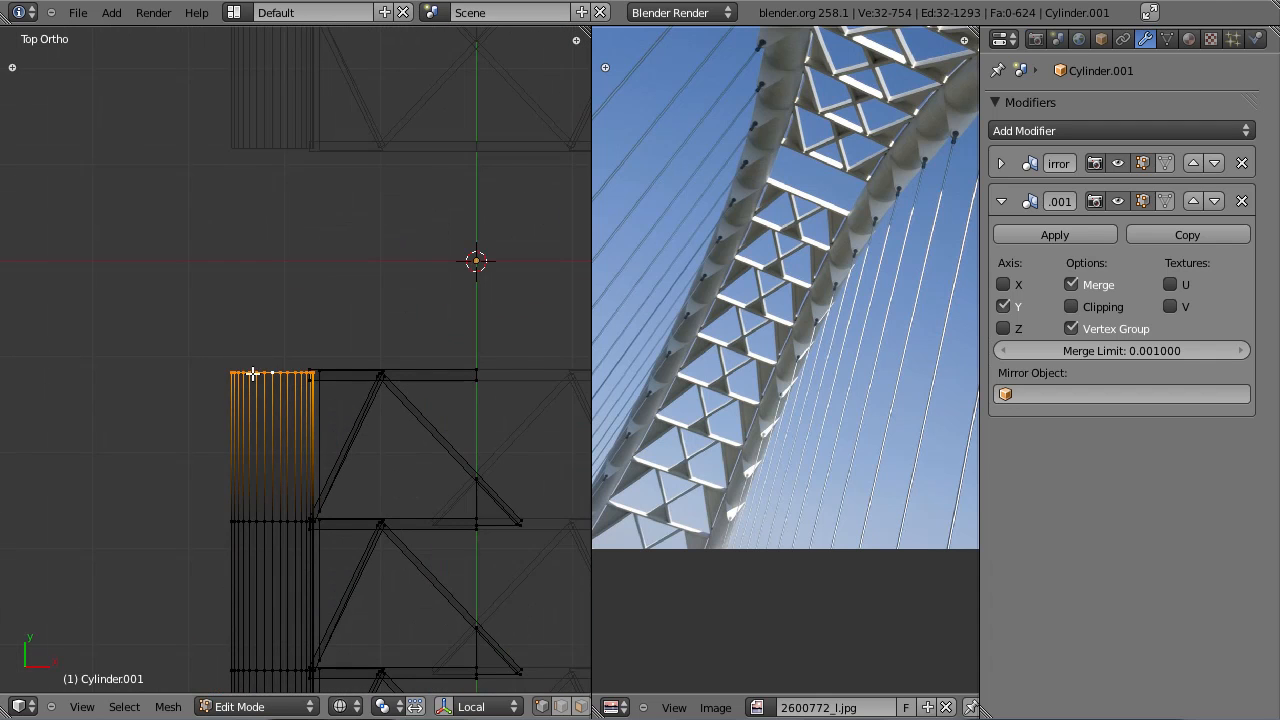
Step: Undo the loop selection and the applying of the Array modifier
{"action": "scroll", "coordinate": [360, 408], "scroll_direction": "down", "scroll_amount": 3}
{"action": "key", "text": "Tab"}
{"action": "key", "text": "Tab"}
{"action": "key", "text": "ctrl+z"}
{"action": "key", "text": "Tab"}
{"action": "scroll", "coordinate": [378, 423], "scroll_direction": "up", "scroll_amount": 3}
{"action": "middle_click_drag", "start_coordinate": [378, 423], "coordinate": [377, 317], "text": "shift"}
{"action": "key", "text": "a"}
{"action": "key", "text": "a"}
{"action": "key", "text": "Tab"}
{"action": "key", "text": "ctrl+z"}
{"action": "key", "text": "ctrl+z"}
Step: Add 10 evenly spaced loop cuts along the base section's tube and return to Object Mode
{"action": "key", "text": "Tab"}
{"action": "scroll", "coordinate": [331, 431], "scroll_direction": "down", "scroll_amount": 6}
{"action": "middle_click_drag", "start_coordinate": [328, 626], "coordinate": [301, 412], "text": "shift"}
{"action": "scroll", "coordinate": [360, 348], "scroll_direction": "up", "scroll_amount": 10}
{"action": "scroll", "coordinate": [300, 411], "scroll_direction": "up", "scroll_amount": 1}
{"action": "key", "text": "a"}
{"action": "key", "text": "a"}
{"action": "key", "text": "ctrl+r"}
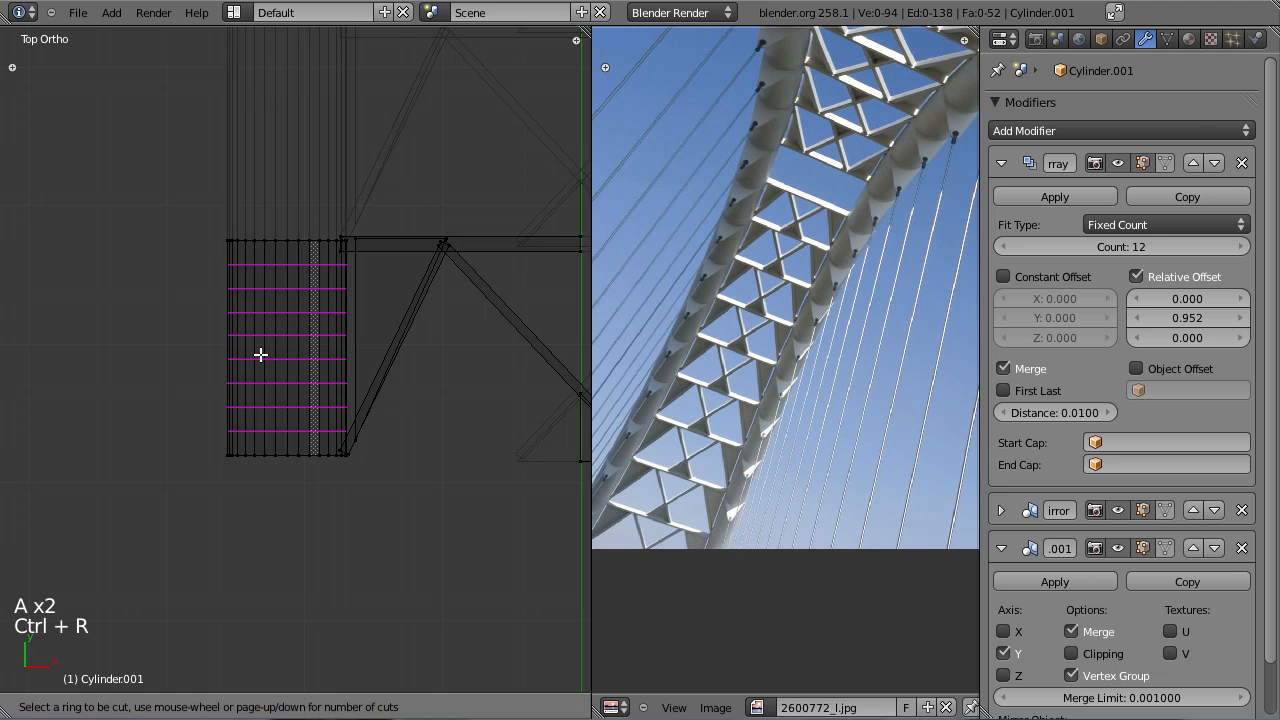
{"action": "scroll", "coordinate": [260, 355], "scroll_direction": "up", "scroll_amount": 1}
{"action": "left_click", "coordinate": [260, 355]}
{"action": "right_click", "coordinate": [260, 355]}
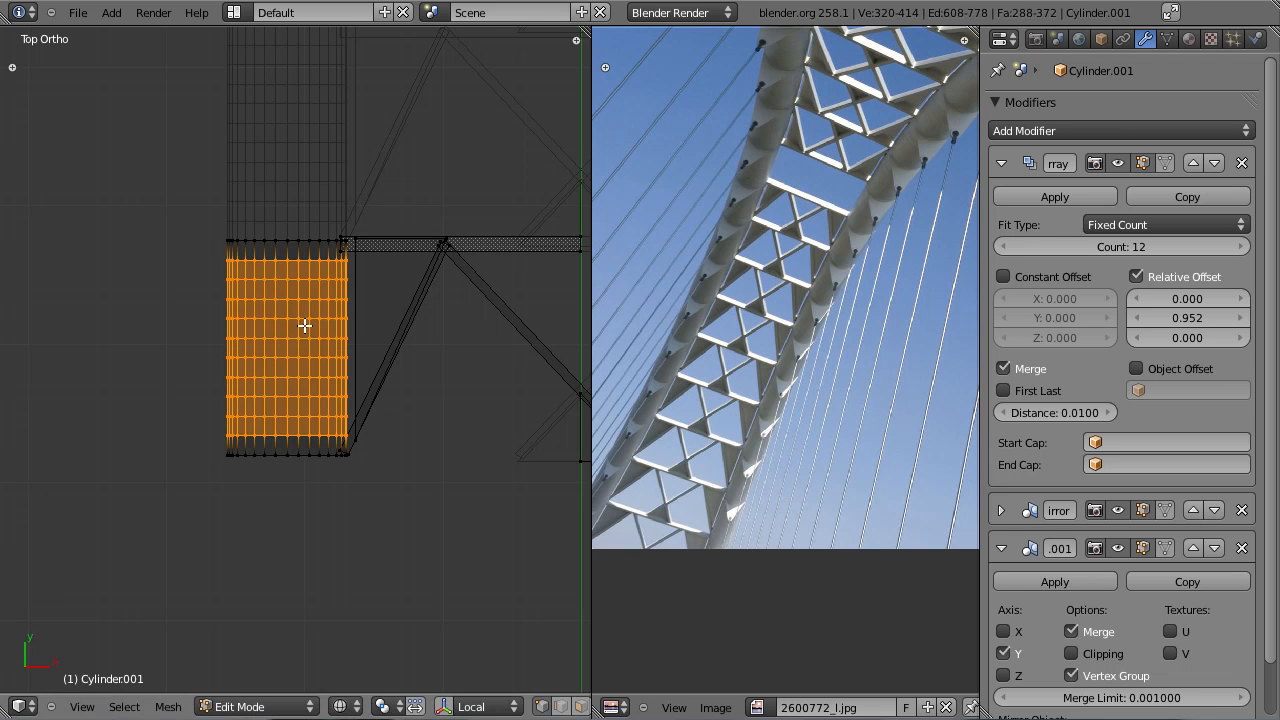
{"action": "scroll", "coordinate": [302, 317], "scroll_direction": "up", "scroll_amount": 3}
{"action": "scroll", "coordinate": [295, 240], "scroll_direction": "down", "scroll_amount": 5}
{"action": "middle_click_drag", "start_coordinate": [294, 260], "coordinate": [297, 503], "text": "shift"}
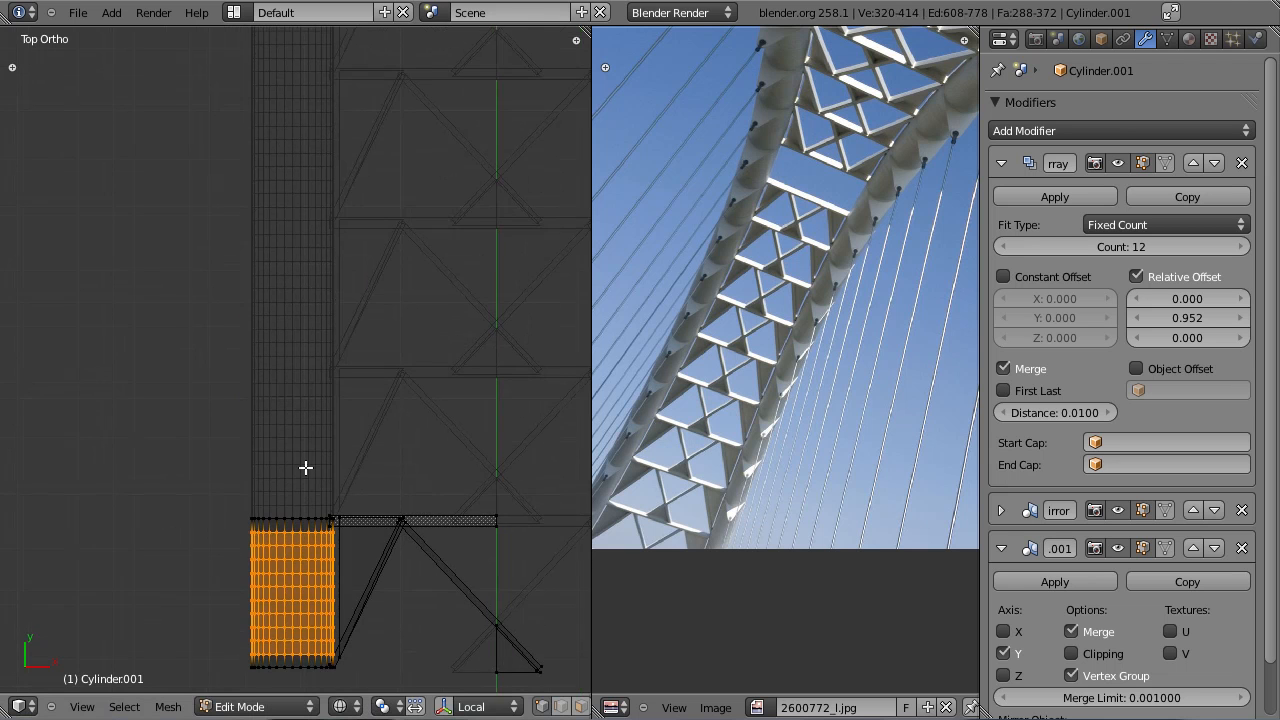
{"action": "key", "text": "Tab"}
{"action": "scroll", "coordinate": [308, 282], "scroll_direction": "down", "scroll_amount": 4}
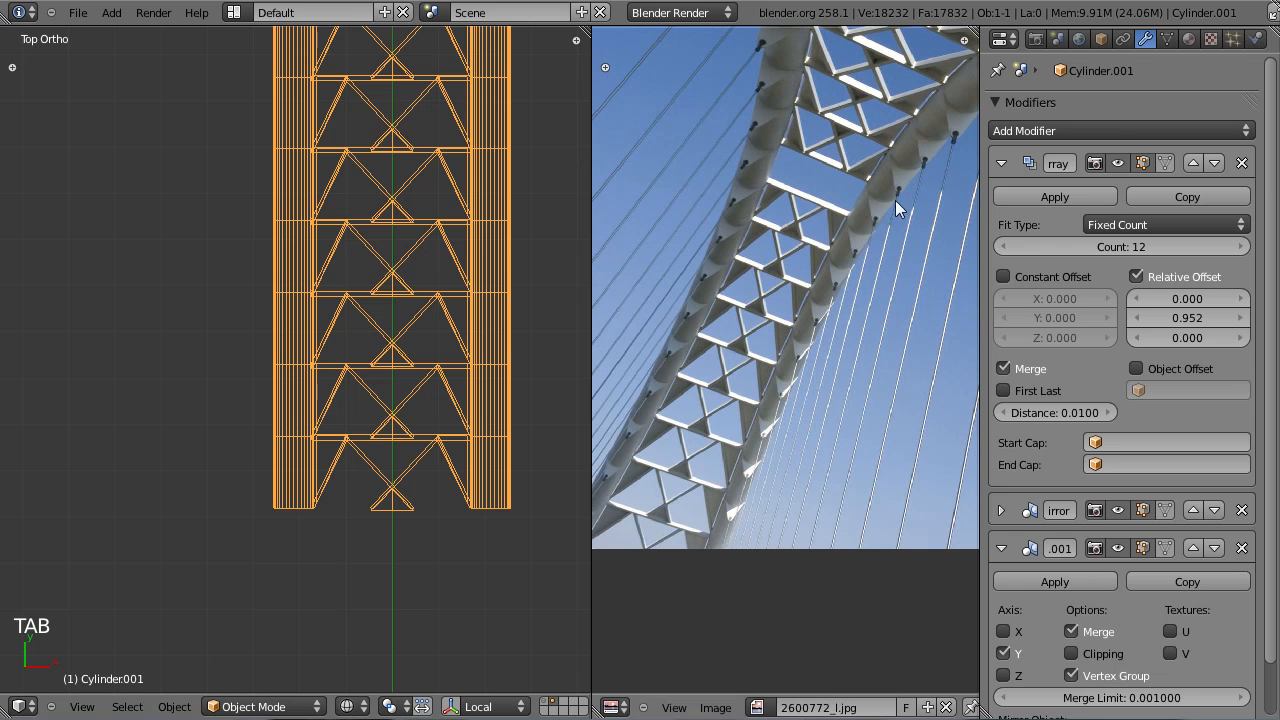
Step: Save the file and apply the Array modifier to turn the subdivided sections into real geometry
{"action": "scroll", "coordinate": [289, 477], "scroll_direction": "up", "scroll_amount": 2}
{"action": "key", "text": "Tab"}
{"action": "key", "text": "Tab"}
{"action": "scroll", "coordinate": [331, 297], "scroll_direction": "down", "scroll_amount": 5}
{"action": "middle_click_drag", "start_coordinate": [347, 497], "coordinate": [357, 302], "text": "shift"}
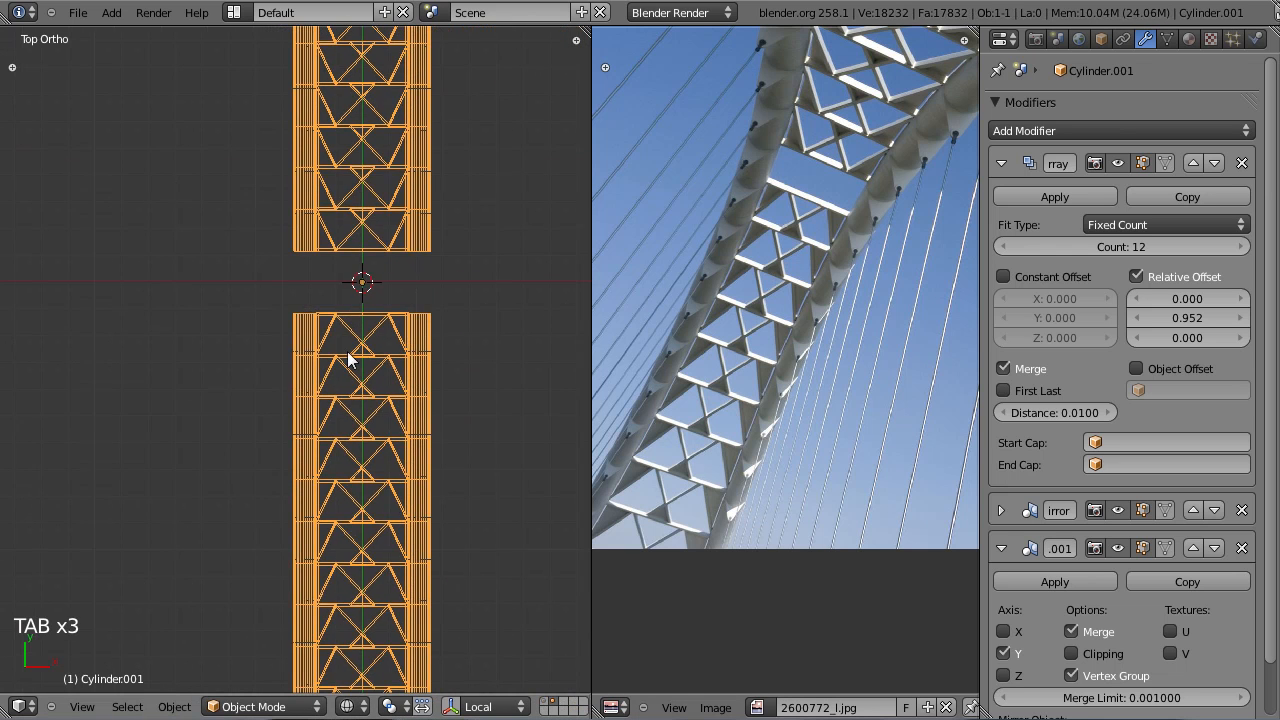
{"action": "key", "text": "ctrl+s"}
{"action": "left_click", "coordinate": [357, 297]}
{"action": "left_click", "coordinate": [1057, 196]}
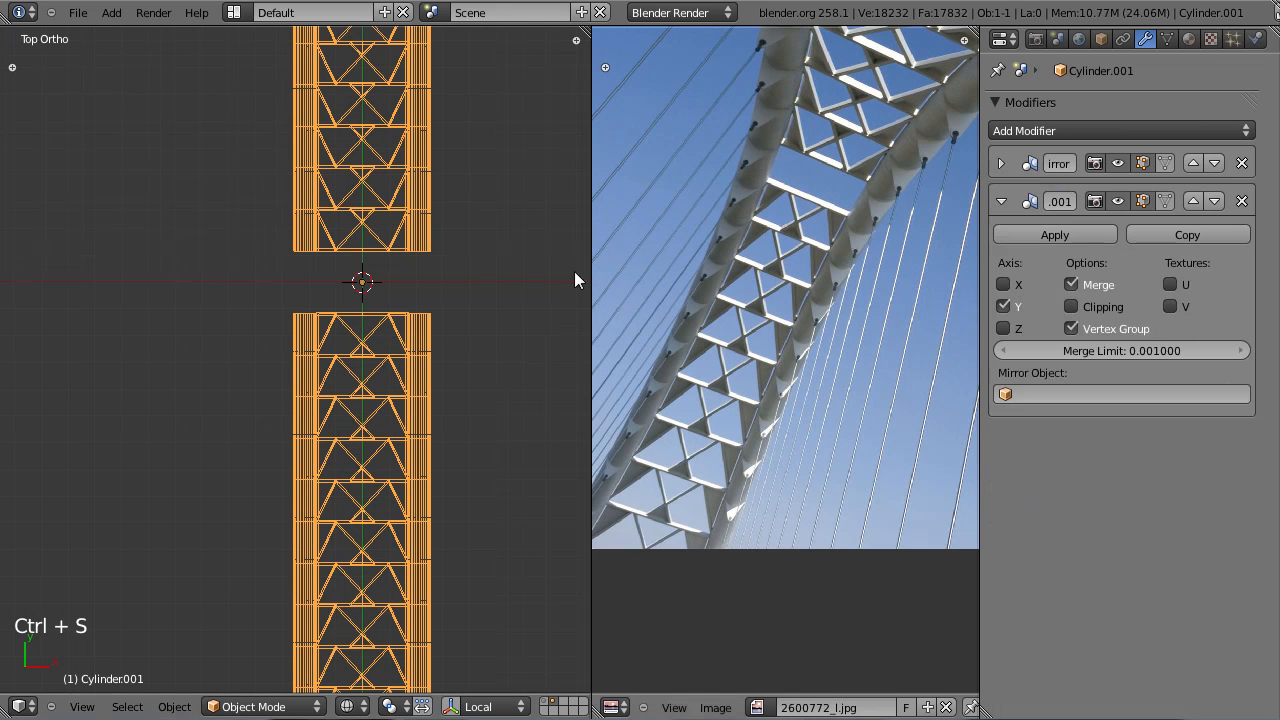
Step: Extrude the tube's end edge loop about 1.24 along Y to bridge the gap toward the mirrored half
{"action": "key", "text": "Tab"}
{"action": "scroll", "coordinate": [287, 384], "scroll_direction": "up", "scroll_amount": 5}
{"action": "right_click", "coordinate": [287, 384], "text": "alt"}
{"action": "scroll", "coordinate": [306, 357], "scroll_direction": "down", "scroll_amount": 3}
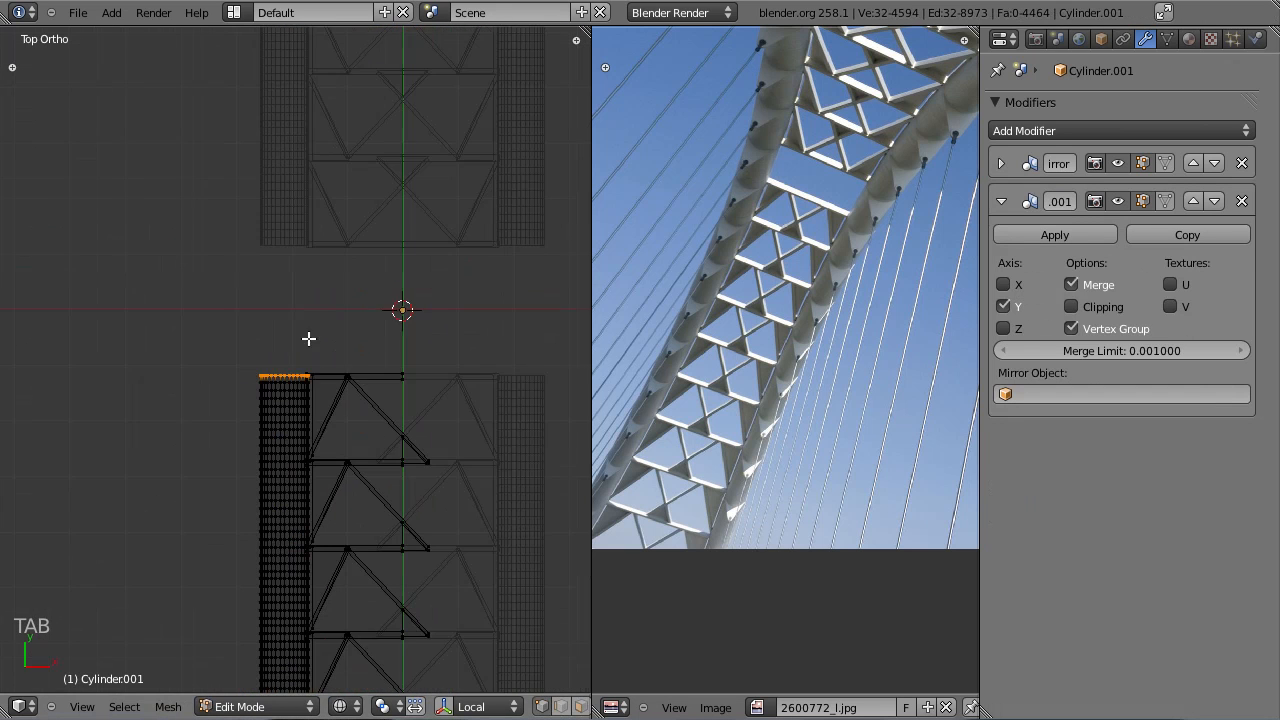
{"action": "key", "text": "e"}
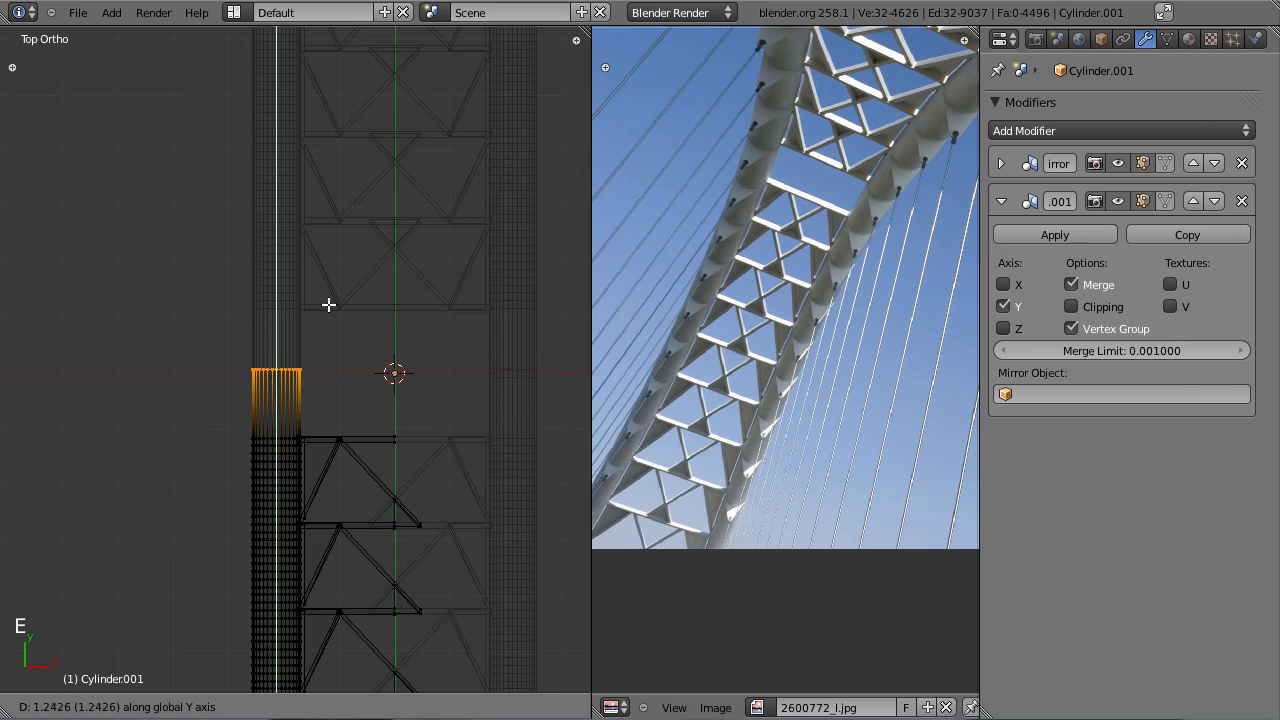
{"action": "left_click", "coordinate": [329, 303]}
Step: Enable Clipping on the Y Mirror modifier and move the extruded loop along Y onto the mirror line
{"action": "scroll", "coordinate": [291, 356], "scroll_direction": "up", "scroll_amount": 3}
{"action": "key", "text": "g"}
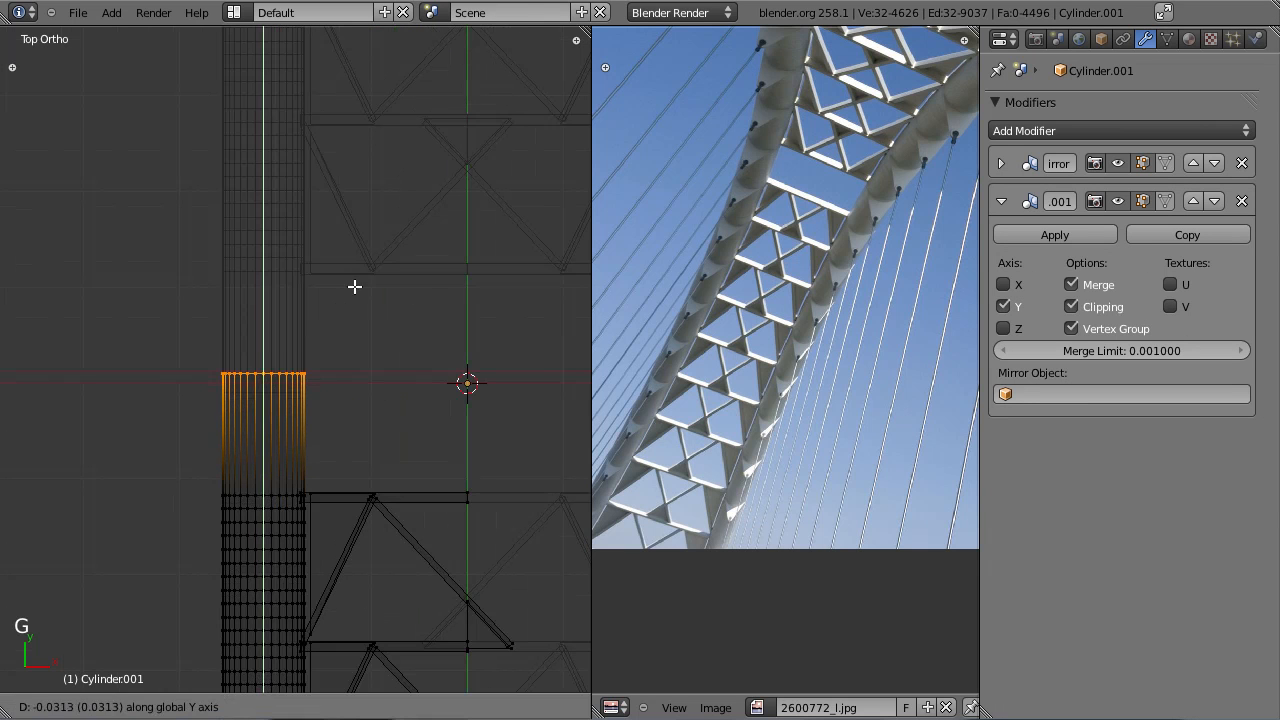
{"action": "left_click", "coordinate": [359, 336]}
Step: Test the extruded loop's clipping on the mirror line, return to Object Mode in solid shading and save the file
{"action": "scroll", "coordinate": [311, 369], "scroll_direction": "up", "scroll_amount": 3}
{"action": "key", "text": "g"}
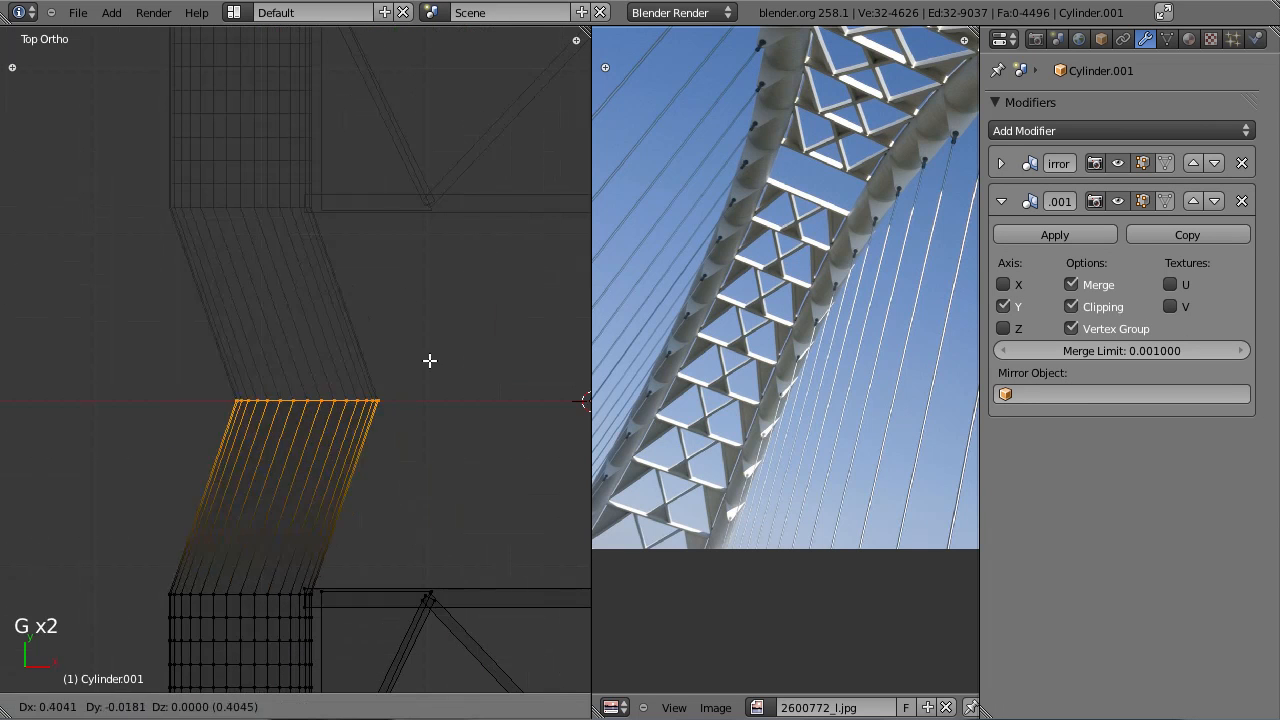
{"action": "left_click", "coordinate": [360, 354]}
{"action": "key", "text": "Tab"}
{"action": "mouse_move", "coordinate": [352, 440]}
{"action": "middle_mouse_down"}
{"action": "mouse_move", "coordinate": [277, 349]}
{"action": "mouse_move", "coordinate": [377, 374]}
{"action": "mouse_move", "coordinate": [323, 386]}
{"action": "mouse_move", "coordinate": [456, 393]}
{"action": "mouse_move", "coordinate": [296, 518]}
{"action": "middle_mouse_up"}
{"action": "key", "text": "z"}
{"action": "scroll", "coordinate": [296, 518], "scroll_direction": "up", "scroll_amount": 3}
{"action": "key", "text": "ctrl+s"}
{"action": "scroll", "coordinate": [283, 523], "scroll_direction": "down", "scroll_amount": 3}
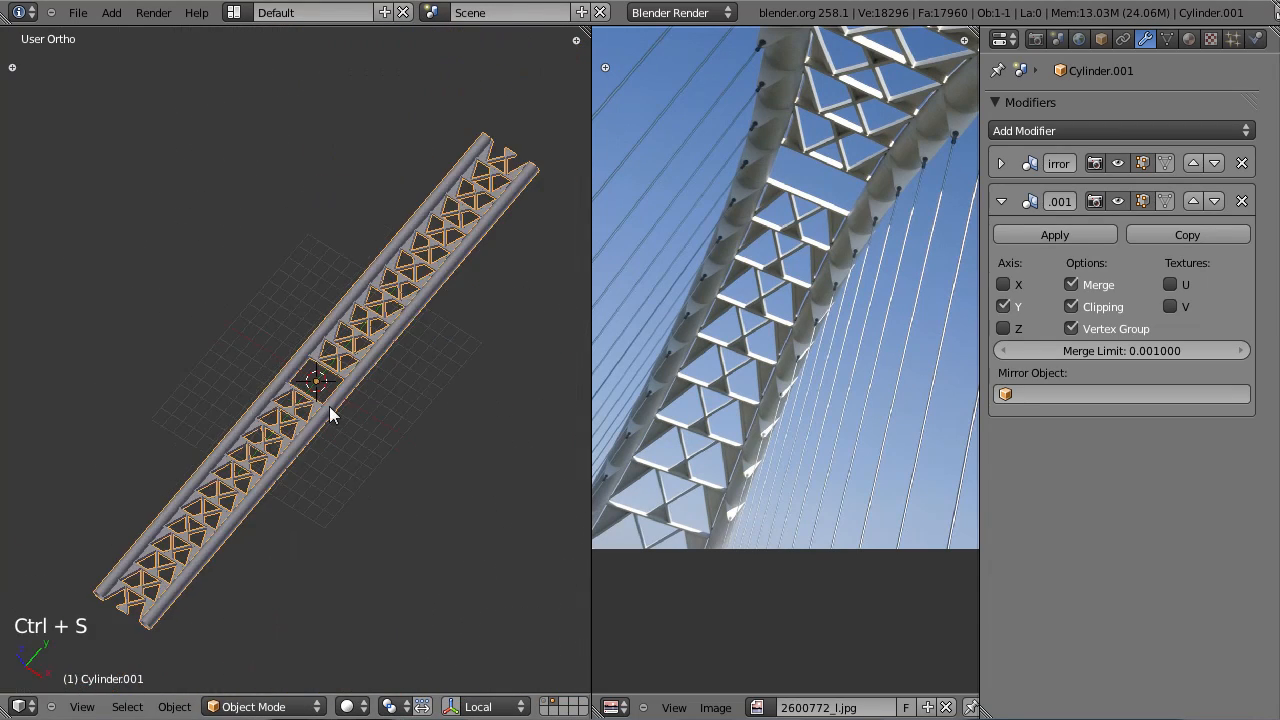
{"action": "key", "text": "ctrl+s"}
Step: Compare the truss with the rest of the bridge by temporarily showing the second layer, and save the file
{"action": "scroll", "coordinate": [332, 413], "scroll_direction": "up", "scroll_amount": 5}
{"action": "key", "text": "KP_7"}
{"action": "scroll", "coordinate": [243, 674], "scroll_direction": "down", "scroll_amount": 6}
{"action": "left_click", "coordinate": [525, 704], "text": "shift"}
{"action": "scroll", "coordinate": [416, 555], "scroll_direction": "down", "scroll_amount": 2}
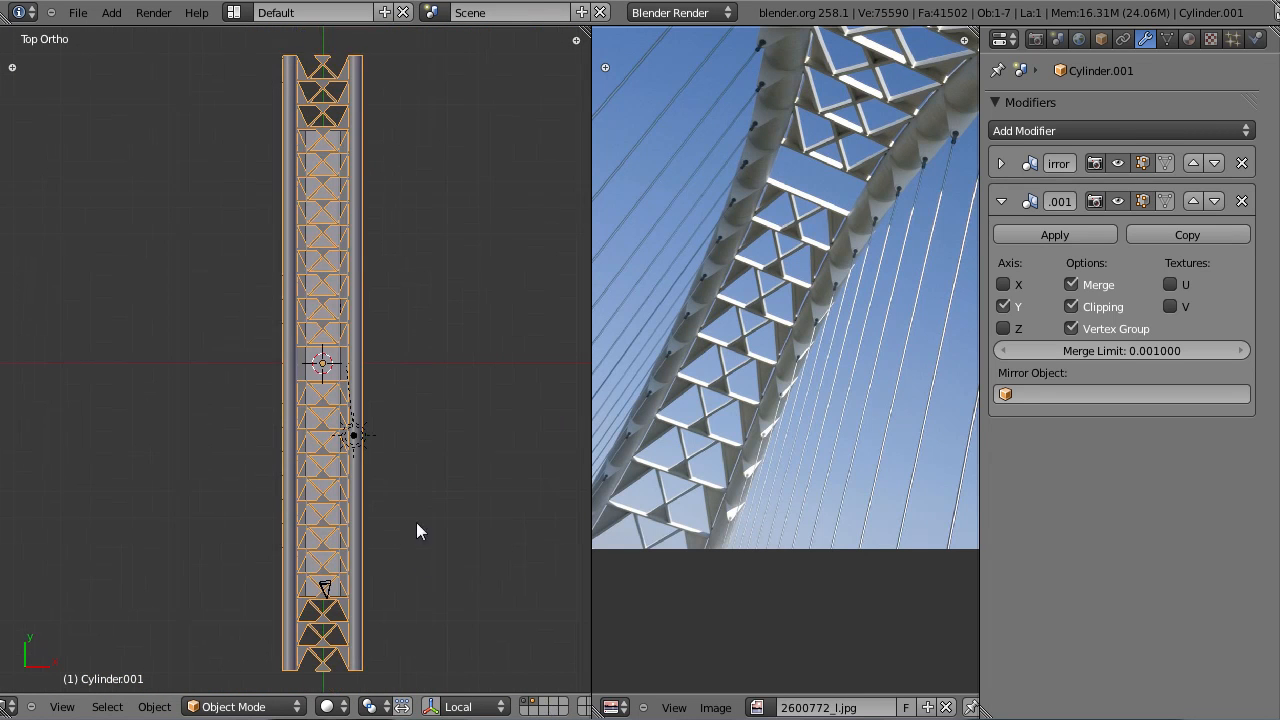
{"action": "middle_click_drag", "start_coordinate": [497, 371], "coordinate": [380, 500]}
{"action": "key", "text": "ctrl+s"}
{"action": "left_click", "coordinate": [532, 707]}
{"action": "key", "text": "ctrl+s"}
{"action": "key", "text": "KP_7"}
{"action": "key", "text": "z"}
{"action": "key", "text": "z"}
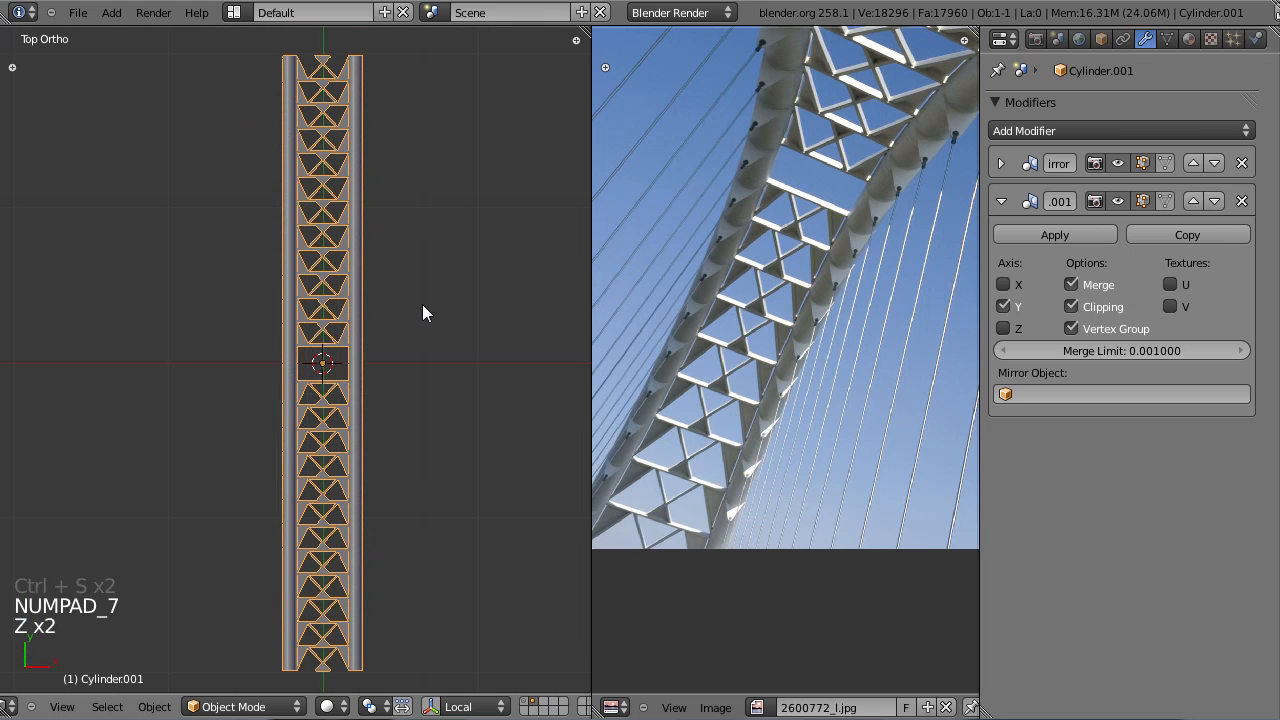
Step: Save the file and add a Path curve at the centre of the truss
{"action": "scroll", "coordinate": [405, 310], "scroll_direction": "up", "scroll_amount": 2}
{"action": "key", "text": "ctrl+s"}
{"action": "scroll", "coordinate": [404, 325], "scroll_direction": "up", "scroll_amount": 2}
{"action": "middle_click_drag", "start_coordinate": [408, 318], "coordinate": [310, 408], "text": "shift"}
{"action": "scroll", "coordinate": [319, 383], "scroll_direction": "up", "scroll_amount": 3}
{"action": "scroll", "coordinate": [319, 383], "scroll_direction": "down", "scroll_amount": 3}
{"action": "key", "text": "ctrl+s"}
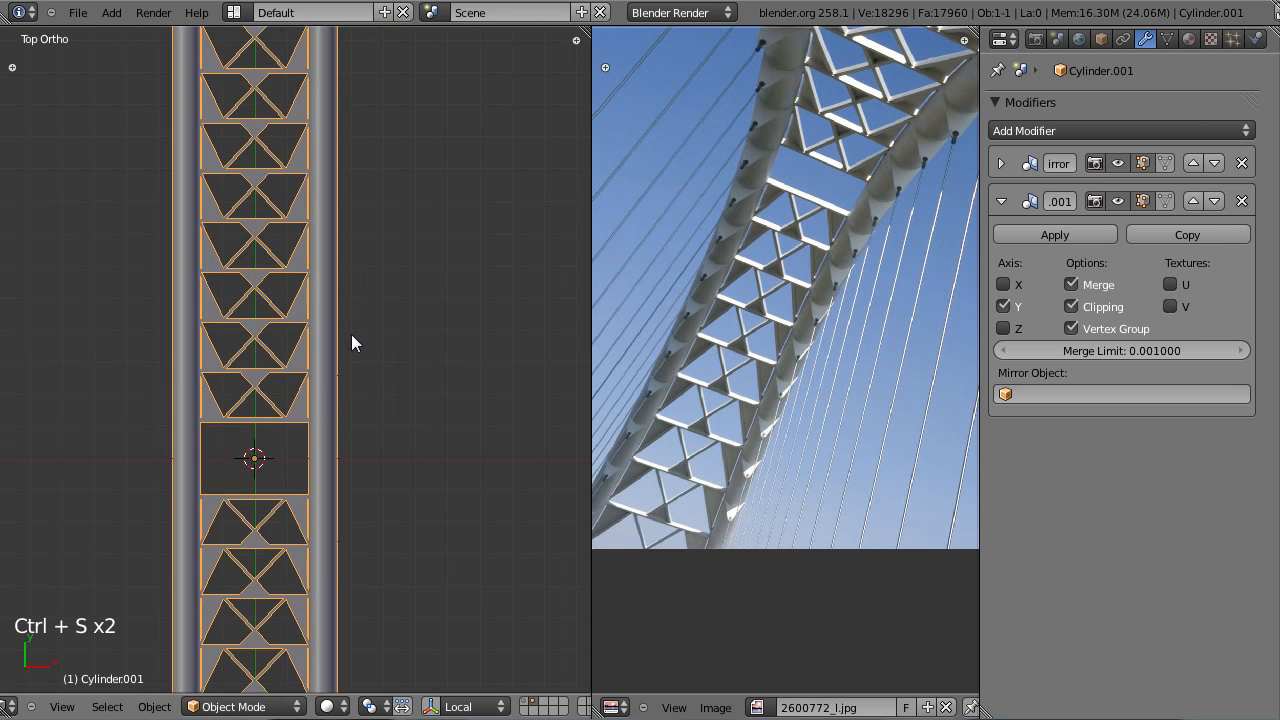
{"action": "key", "text": "shift+a"}
{"action": "mouse_move", "coordinate": [340, 339]}
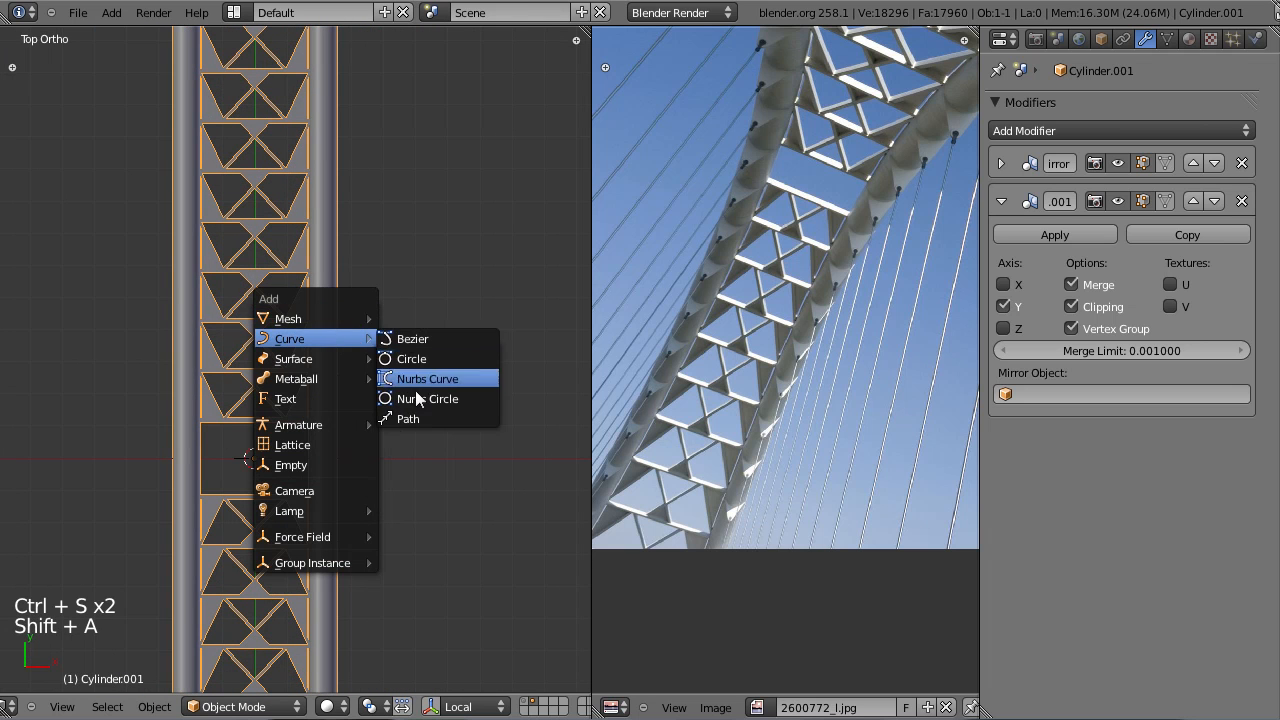
{"action": "left_click", "coordinate": [420, 418]}
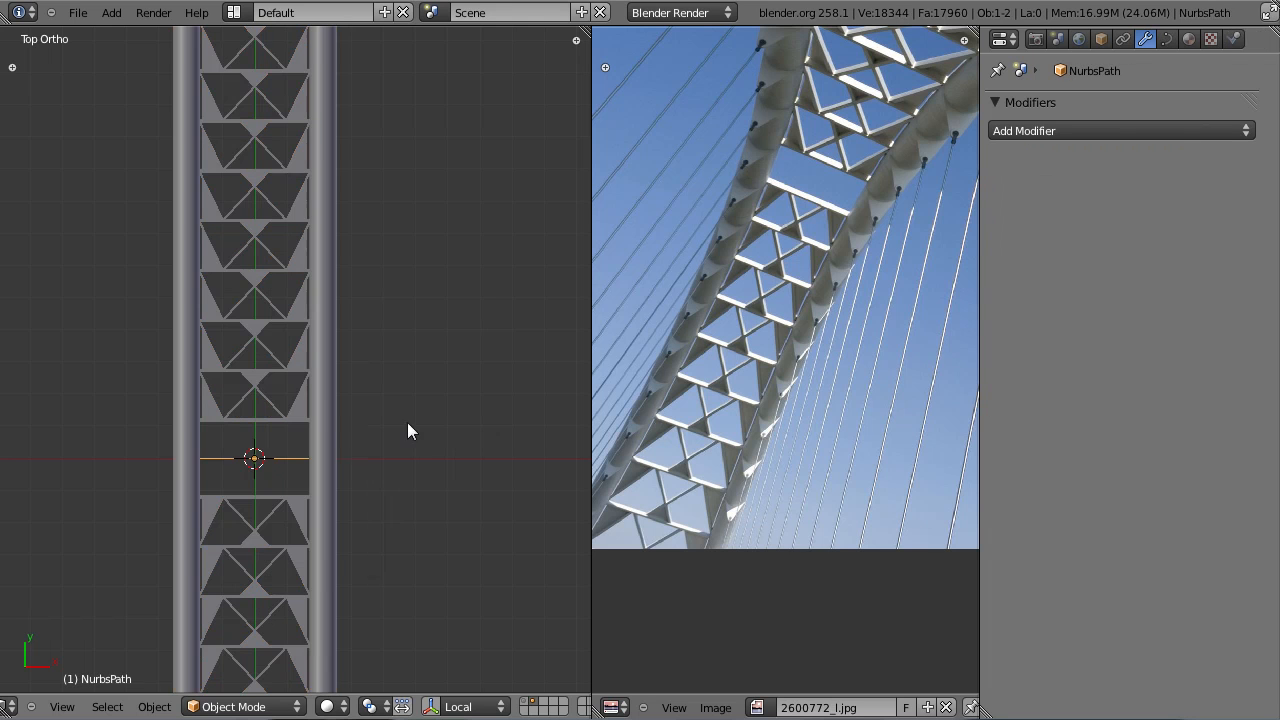
Step: Rotate the path in top view so that it runs lengthwise along the truss's Y axis
{"action": "scroll", "coordinate": [328, 429], "scroll_direction": "up", "scroll_amount": 1}
{"action": "key", "text": "r"}
{"action": "left_click", "coordinate": [331, 254], "text": "ctrl"}
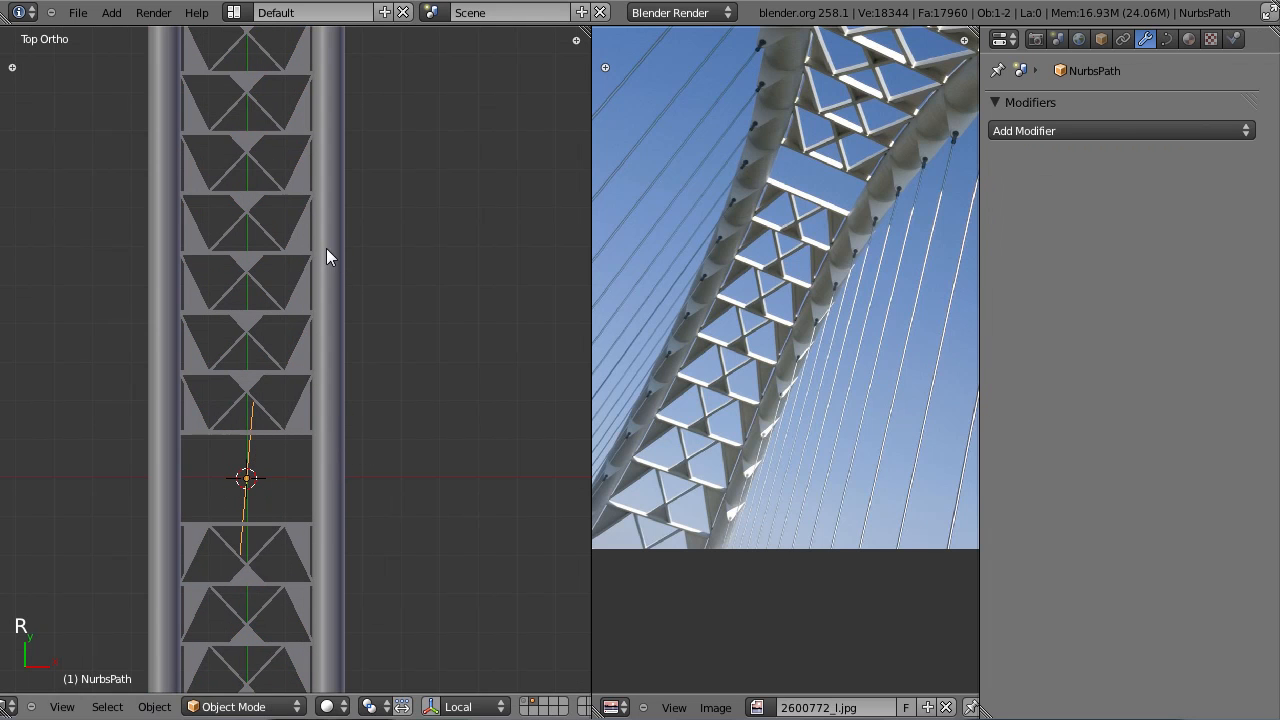
{"action": "key", "text": "r"}
{"action": "left_click", "coordinate": [357, 284], "text": "ctrl"}
{"action": "key", "text": "Tab"}
{"action": "scroll", "coordinate": [357, 284], "scroll_direction": "up", "scroll_amount": 3}
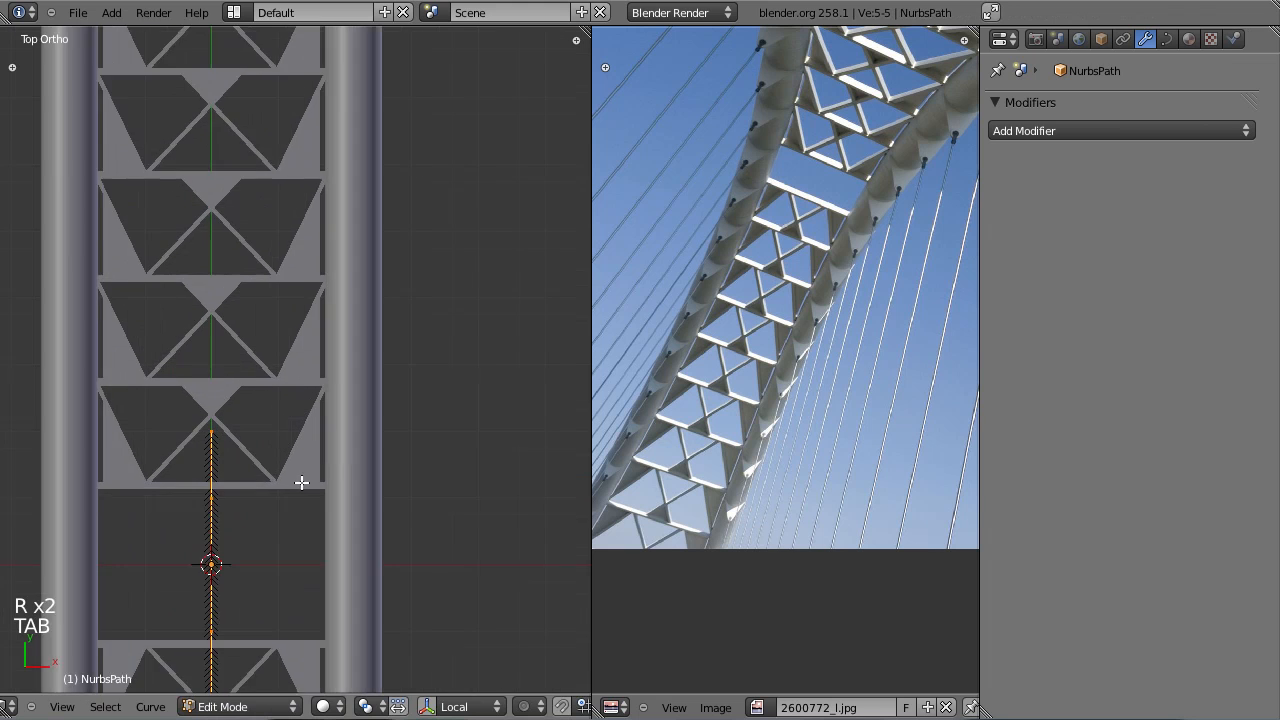
{"action": "middle_click_drag", "start_coordinate": [300, 480], "coordinate": [361, 252], "text": "shift"}
{"action": "key", "text": "Tab"}
Step: Scale the path up to span the full length of the truss
{"action": "scroll", "coordinate": [361, 252], "scroll_direction": "down", "scroll_amount": 10}
{"action": "key", "text": "s"}
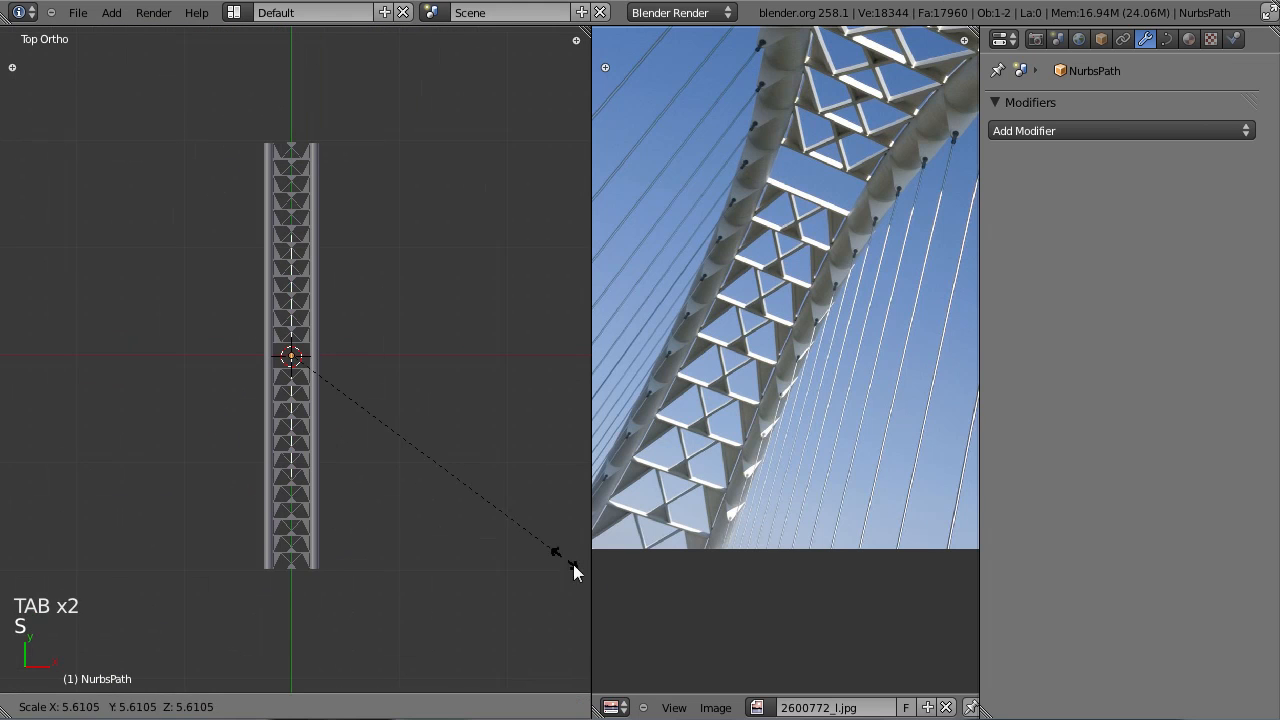
{"action": "left_click", "coordinate": [836, 627]}
{"action": "scroll", "coordinate": [313, 290], "scroll_direction": "up", "scroll_amount": 3}
{"action": "scroll", "coordinate": [314, 363], "scroll_direction": "down", "scroll_amount": 1}
Step: In side view, raise the path's three middle control points along Z and scale them to form an arch
{"action": "key", "text": "KP_3"}
{"action": "key", "text": "Tab"}
{"action": "key", "text": "a"}
{"action": "key", "text": "a"}
{"action": "key", "text": "b"}
{"action": "left_click_drag", "start_coordinate": [208, 331], "coordinate": [390, 408]}
{"action": "key", "text": "g"}
{"action": "key", "text": "z"}
{"action": "left_click", "coordinate": [395, 343]}
{"action": "key", "text": "s"}
{"action": "left_click", "coordinate": [449, 329]}
Step: Raise the arch's centre control point along Z to make a higher crown
{"action": "key", "text": "a"}
{"action": "right_click", "coordinate": [303, 300]}
{"action": "key", "text": "g"}
{"action": "middle_click_drag", "start_coordinate": [303, 297], "coordinate": [302, 273]}
{"action": "left_click", "coordinate": [303, 270]}
{"action": "scroll", "coordinate": [275, 307], "scroll_direction": "up", "scroll_amount": 3}
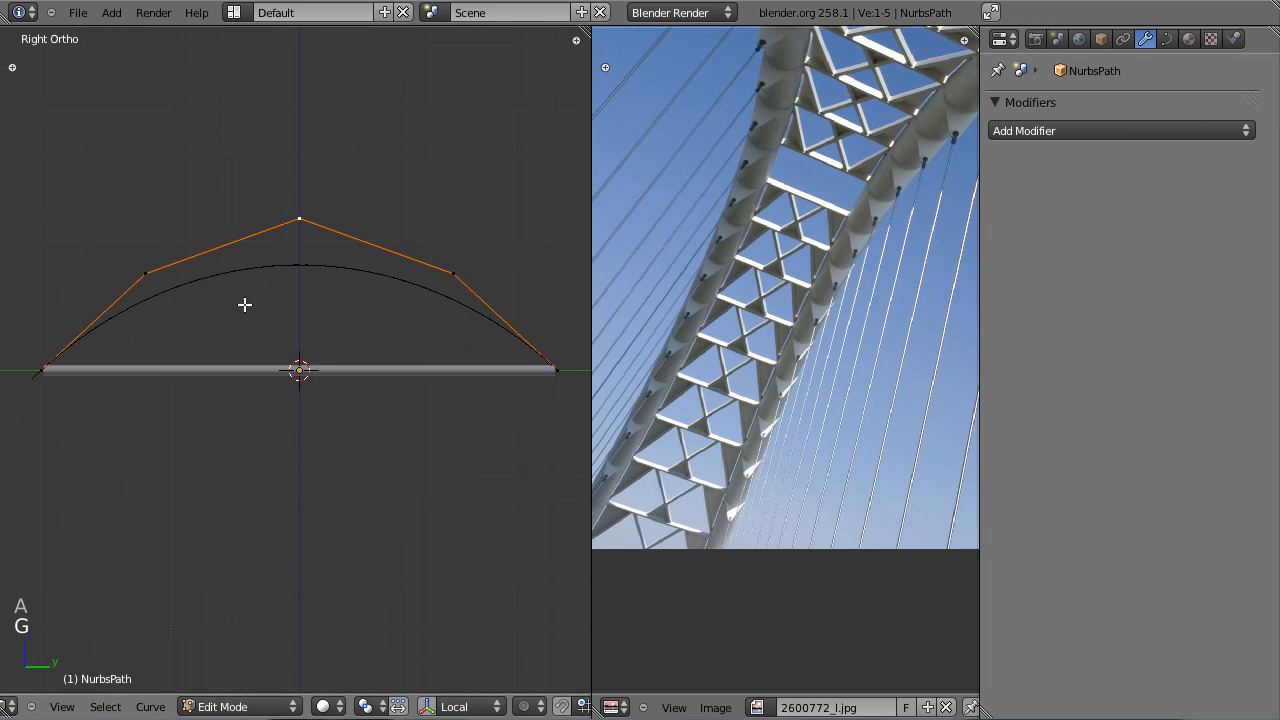
Step: Scale the arch's two shoulder control points apart along Y, return to Object Mode and save the file
{"action": "key", "text": "s"}
{"action": "key", "text": "x"}
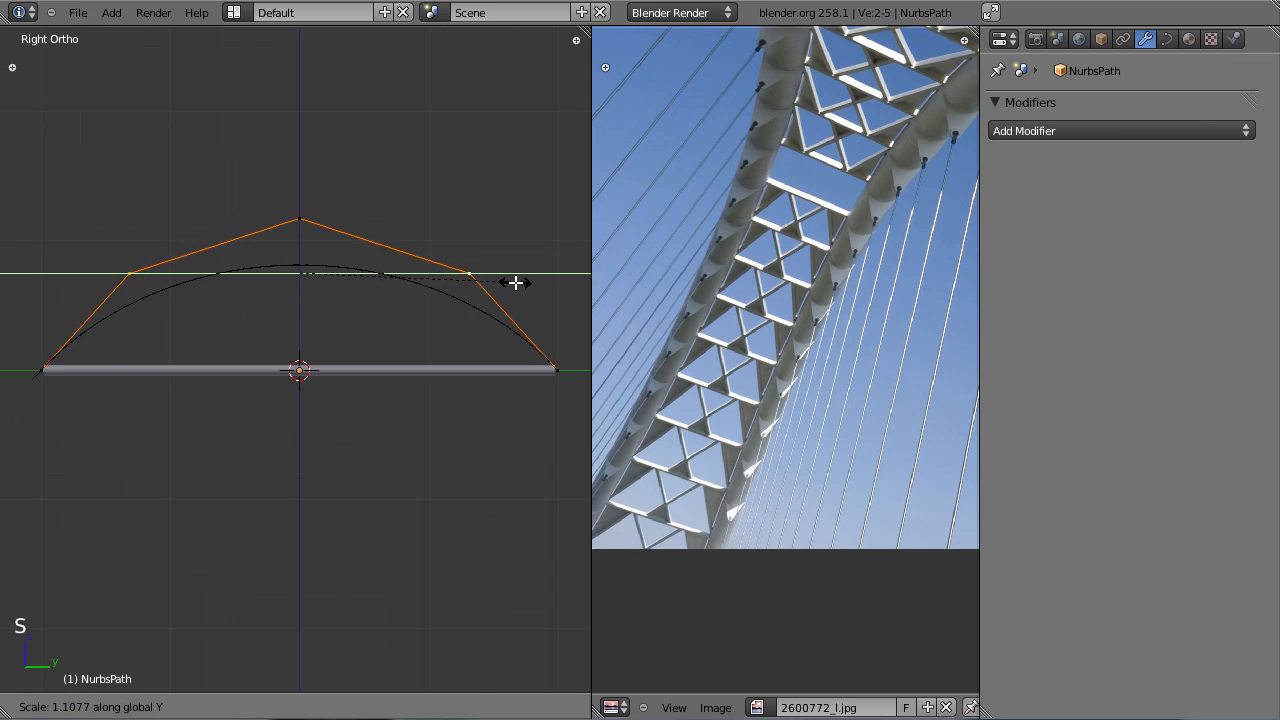
{"action": "left_click", "coordinate": [522, 282]}
{"action": "key", "text": "Tab"}
{"action": "scroll", "coordinate": [424, 342], "scroll_direction": "down", "scroll_amount": 2}
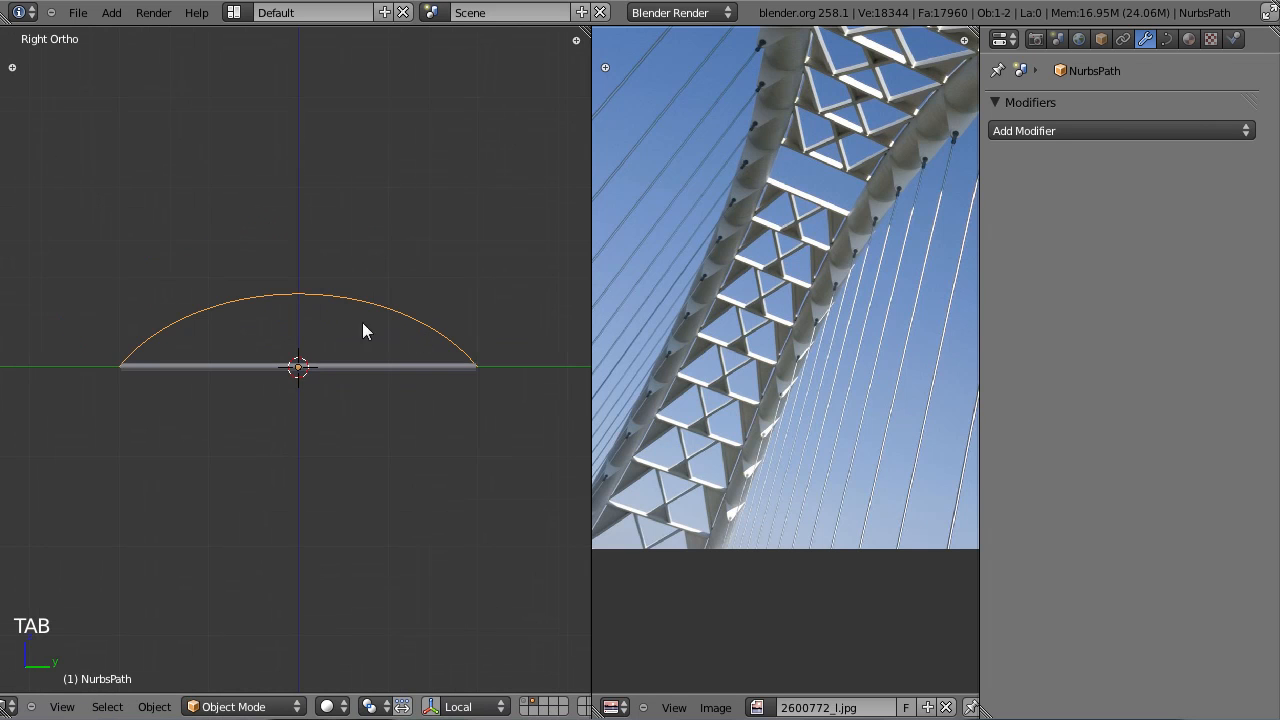
{"action": "scroll", "coordinate": [277, 320], "scroll_direction": "up", "scroll_amount": 2}
{"action": "scroll", "coordinate": [323, 274], "scroll_direction": "down", "scroll_amount": 2}
{"action": "middle_click_drag", "start_coordinate": [305, 355], "coordinate": [294, 421]}
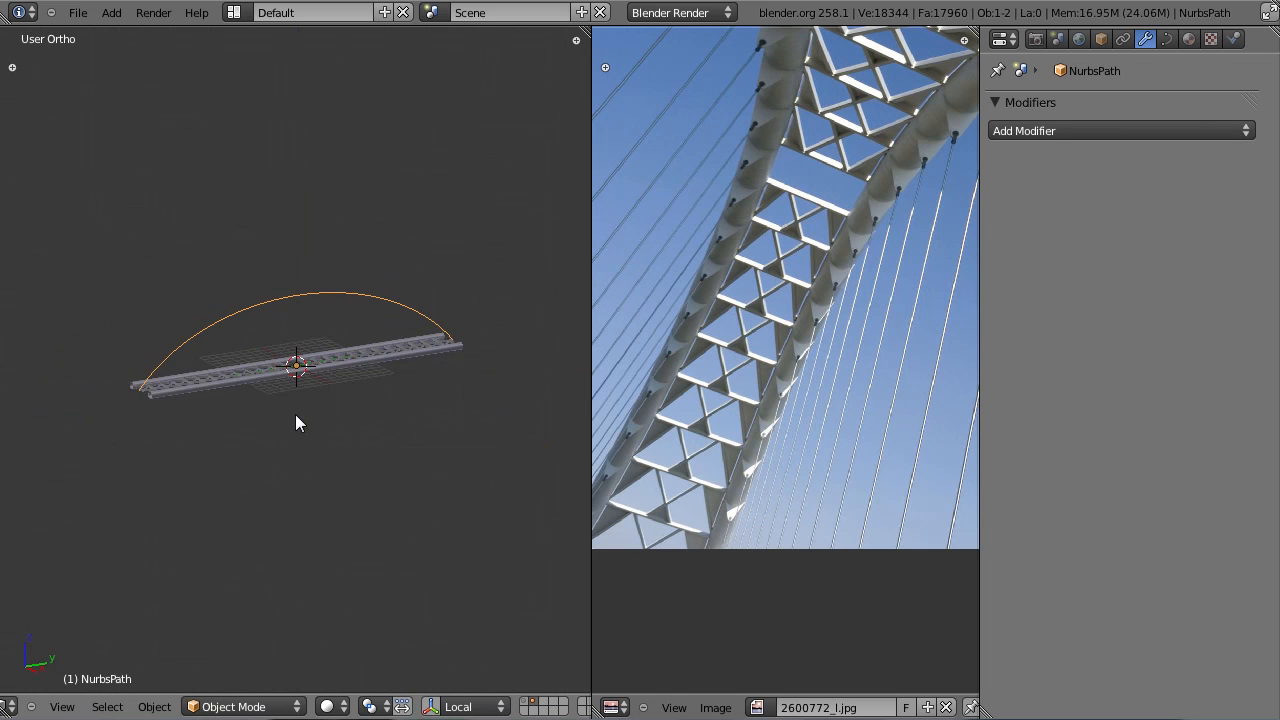
{"action": "key", "text": "ctrl+s"}
{"action": "key", "text": "KP_1"}
{"action": "key", "text": "KP_3"}
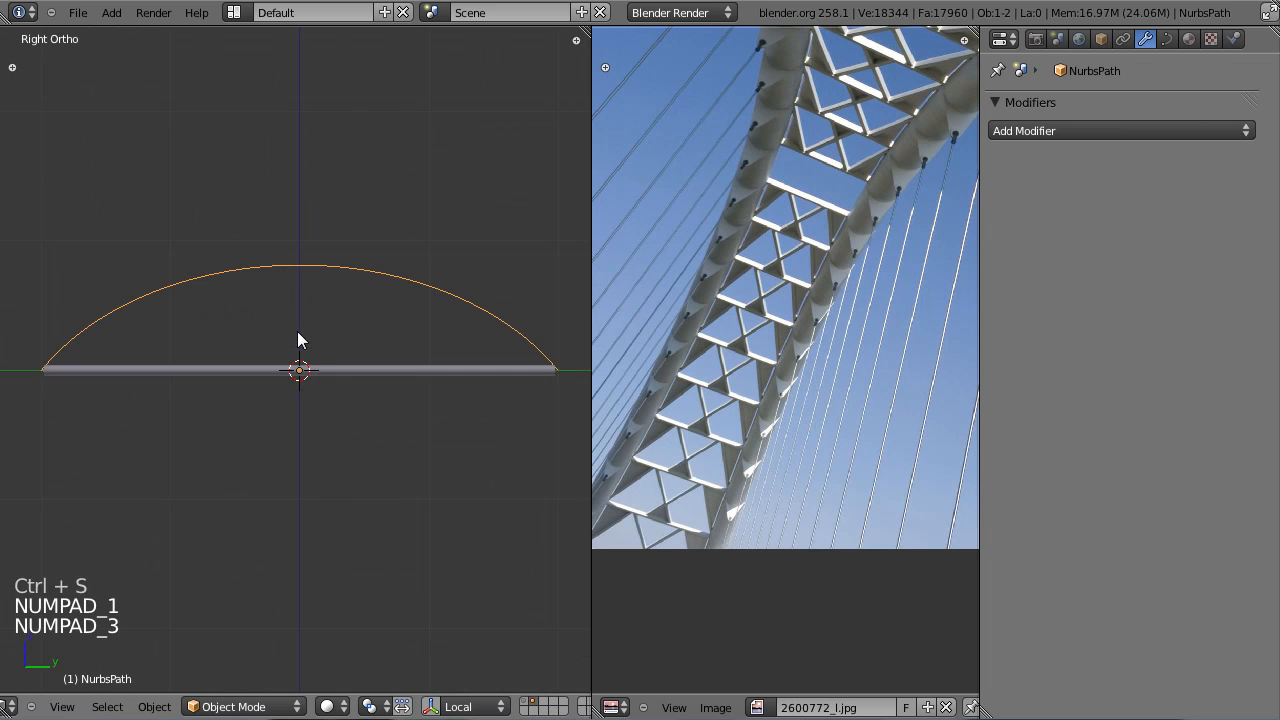
Step: Adjust the arch's control points once more with a scale, compare the curve with the reference photo and save the file
{"action": "key", "text": "Tab"}
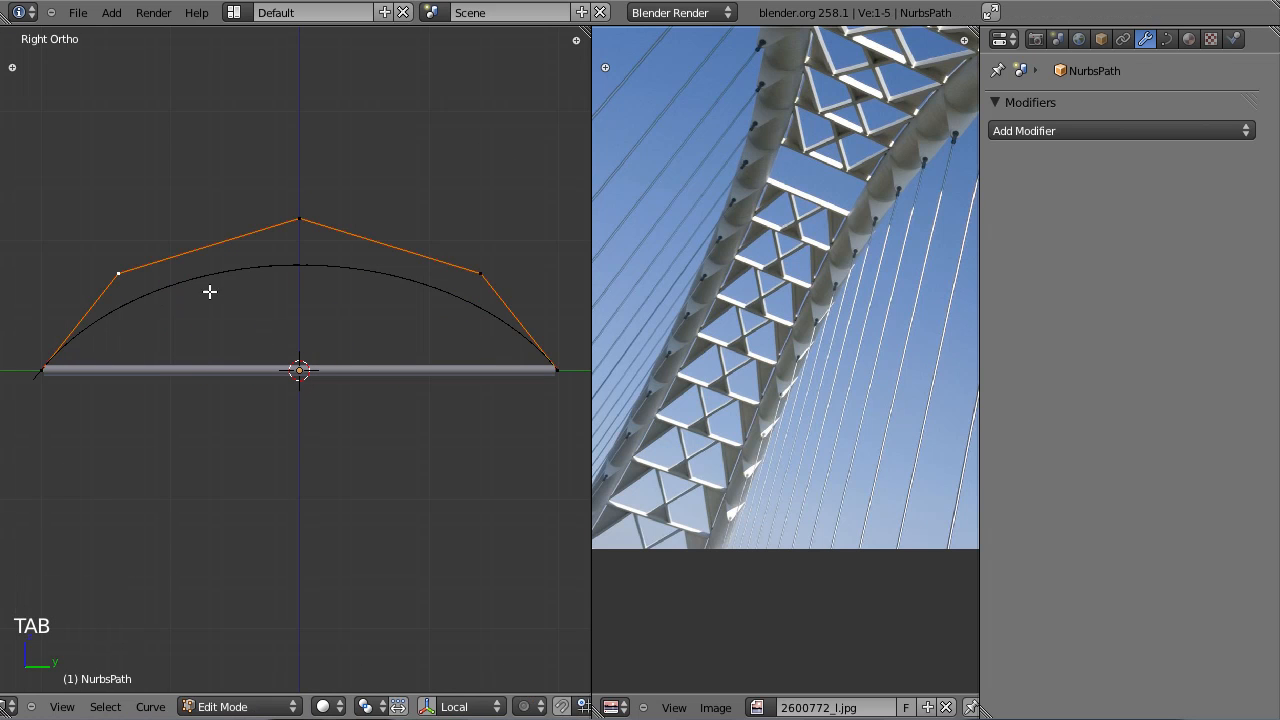
{"action": "key", "text": "s"}
{"action": "left_click", "coordinate": [563, 200]}
{"action": "key", "text": "Tab"}
{"action": "key", "text": "ctrl+s"}
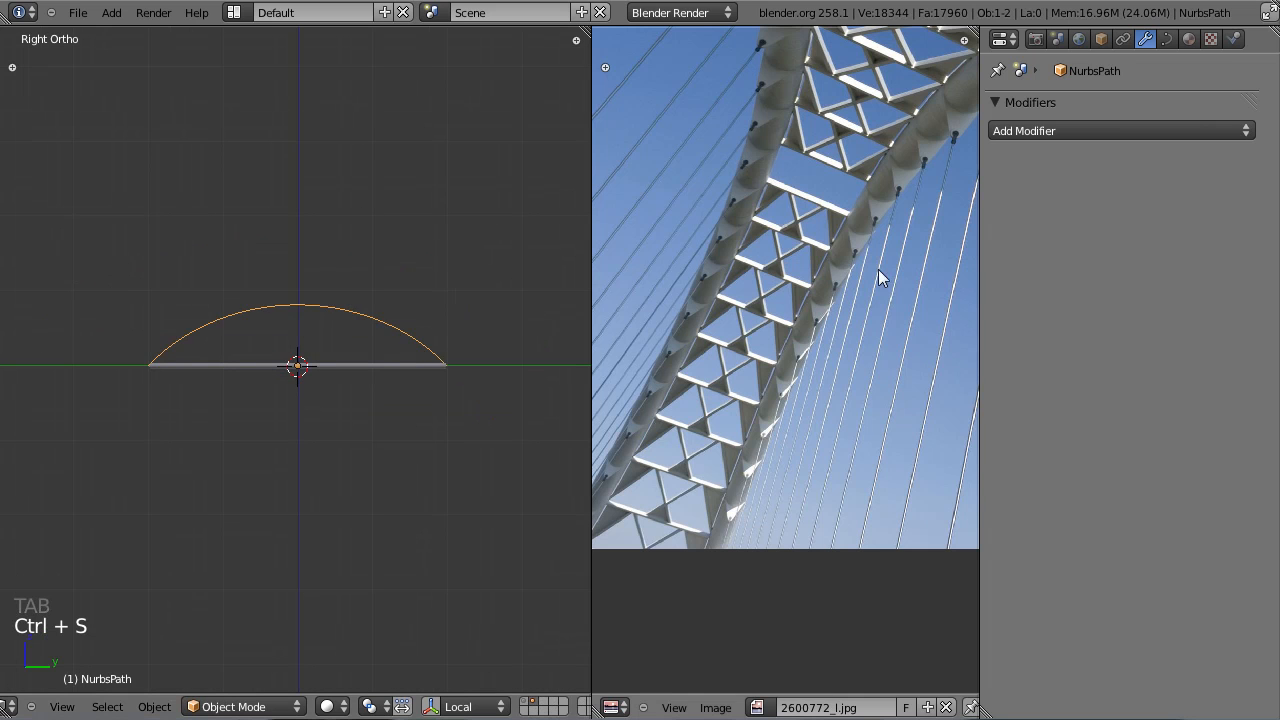
{"action": "scroll", "coordinate": [910, 240], "scroll_direction": "down", "scroll_amount": 3}
{"action": "scroll", "coordinate": [340, 361], "scroll_direction": "up", "scroll_amount": 4}
{"action": "key", "text": "ctrl+s"}
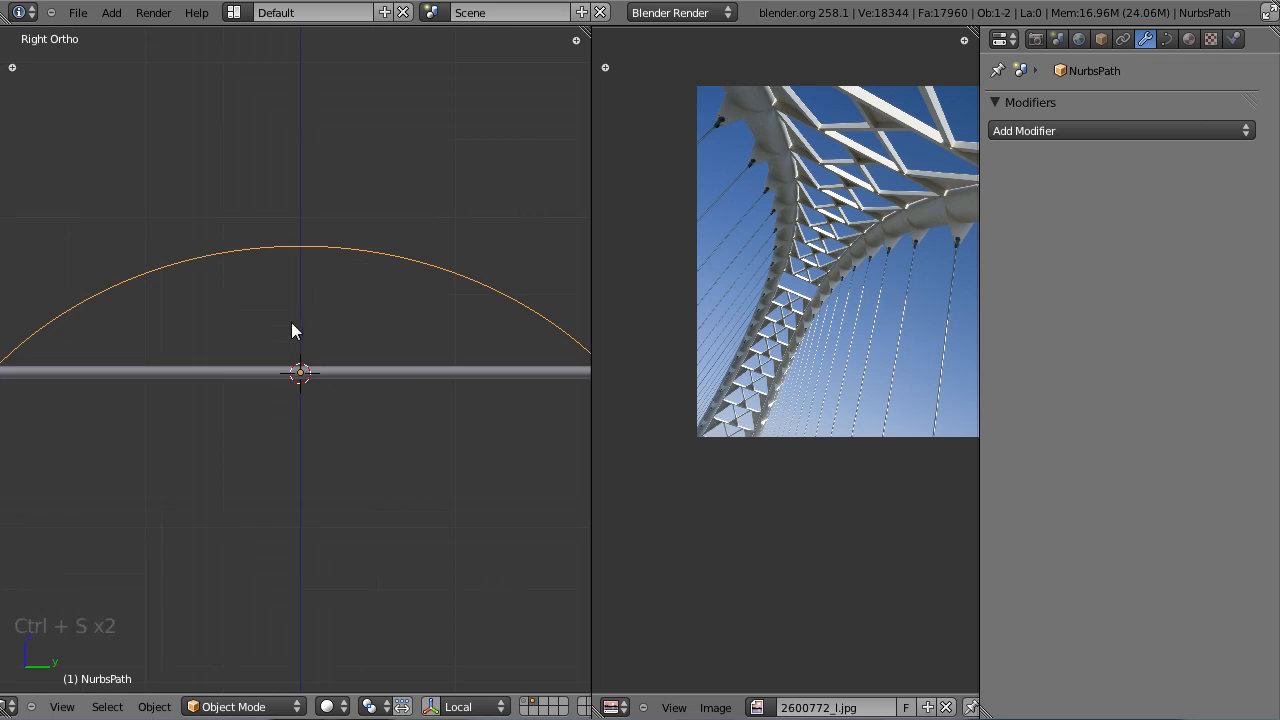
Step: Add a Curve modifier to the truss with NurbsPath as its deforming object
{"action": "scroll", "coordinate": [304, 311], "scroll_direction": "down", "scroll_amount": 3}
{"action": "middle_click_drag", "start_coordinate": [334, 374], "coordinate": [317, 367]}
{"action": "right_click", "coordinate": [317, 367]}
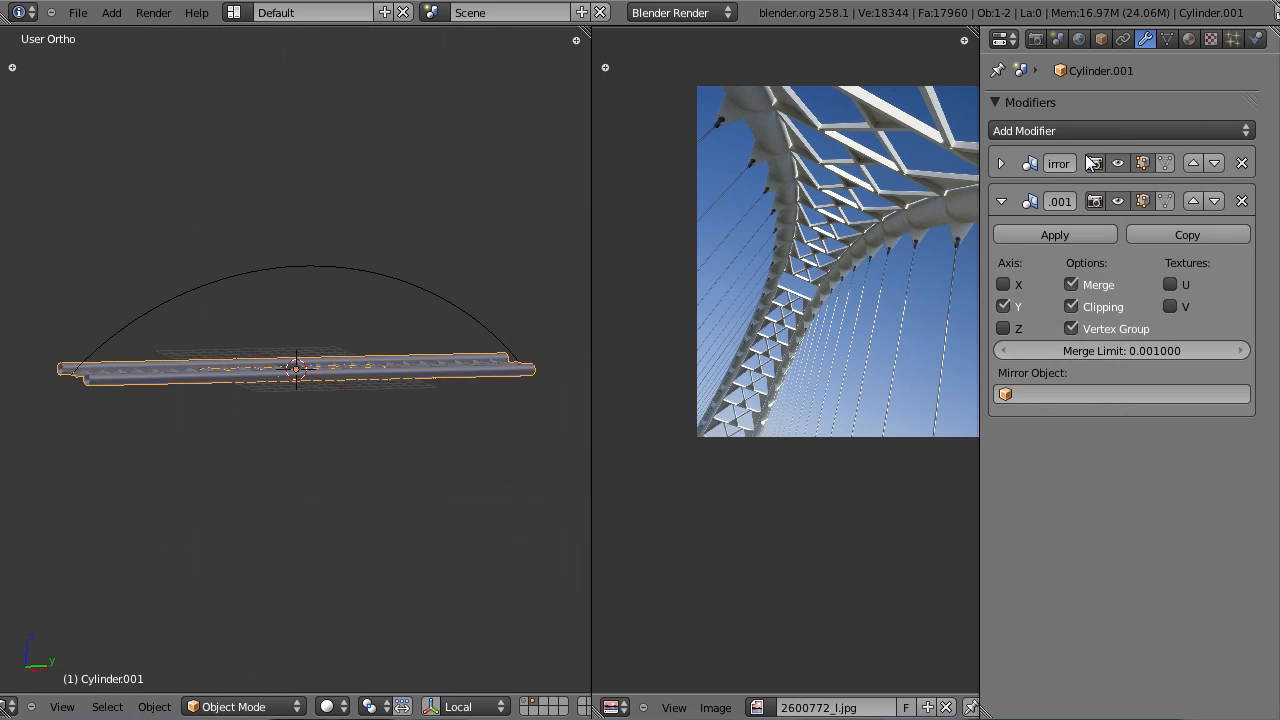
{"action": "left_click", "coordinate": [1001, 201]}
{"action": "middle_click_drag", "start_coordinate": [292, 308], "coordinate": [308, 346]}
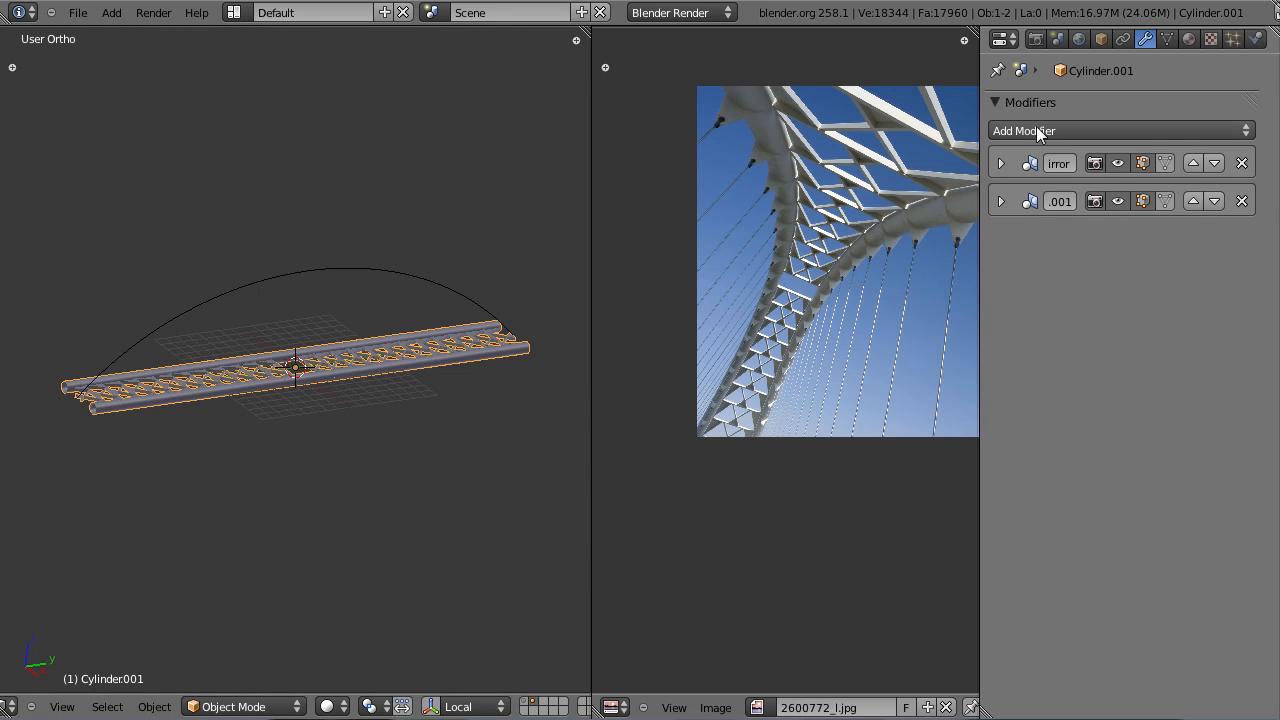
{"action": "right_click", "coordinate": [389, 275]}
{"action": "right_click", "coordinate": [370, 333]}
{"action": "left_click", "coordinate": [1042, 133]}
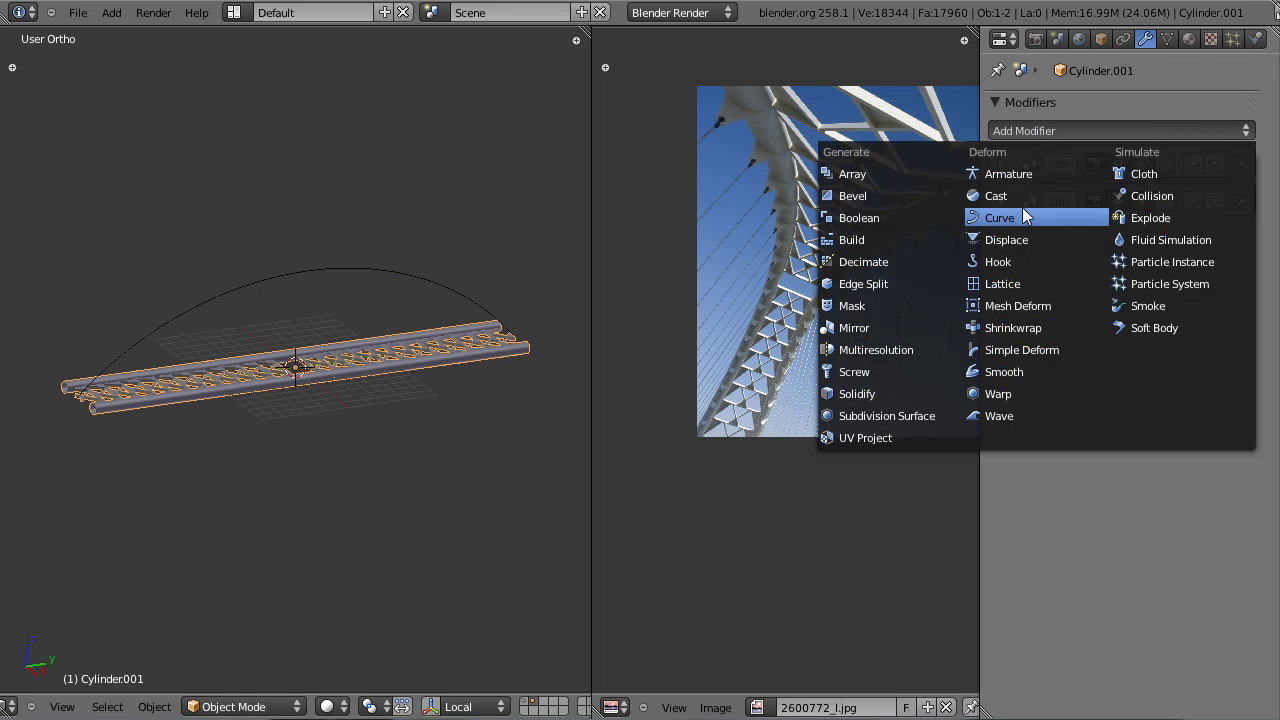
{"action": "left_click", "coordinate": [1023, 211]}
{"action": "left_click", "coordinate": [1045, 322]}
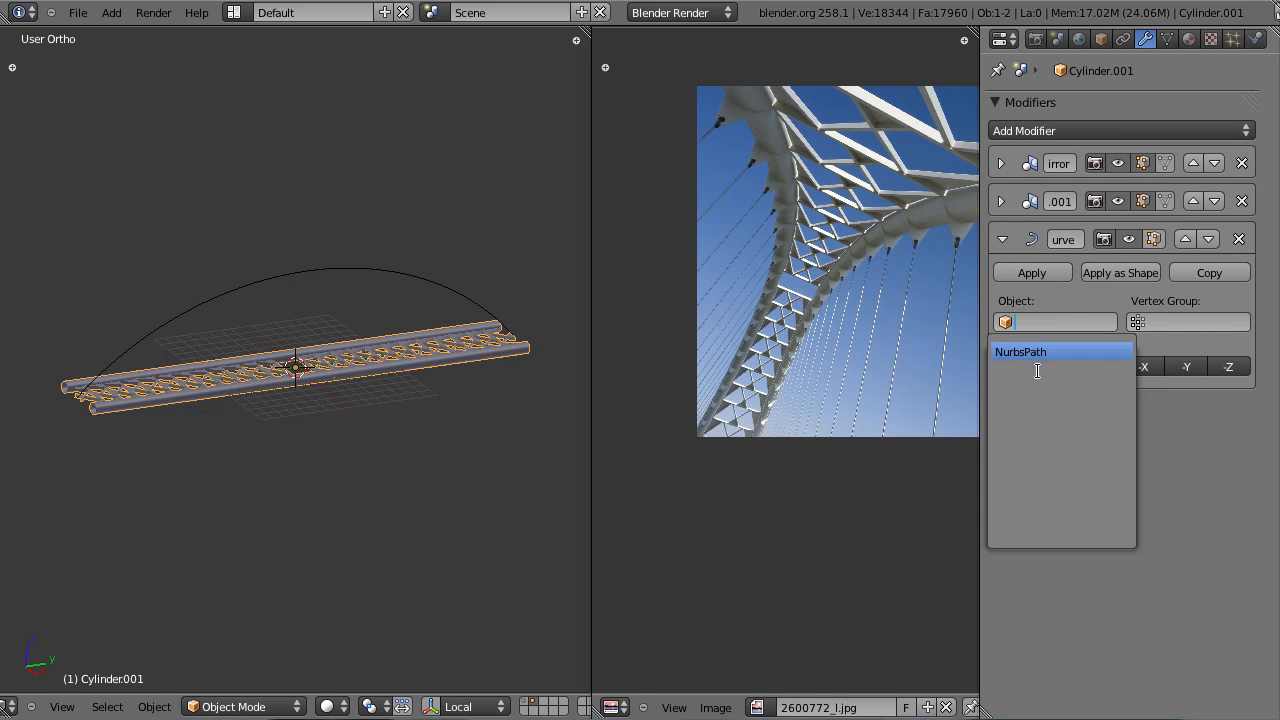
{"action": "left_click", "coordinate": [1036, 355]}
Step: Move the path along negative Y so that the deformed truss follows the arch
{"action": "right_click", "coordinate": [400, 281]}
{"action": "middle_click_drag", "start_coordinate": [400, 281], "coordinate": [462, 297]}
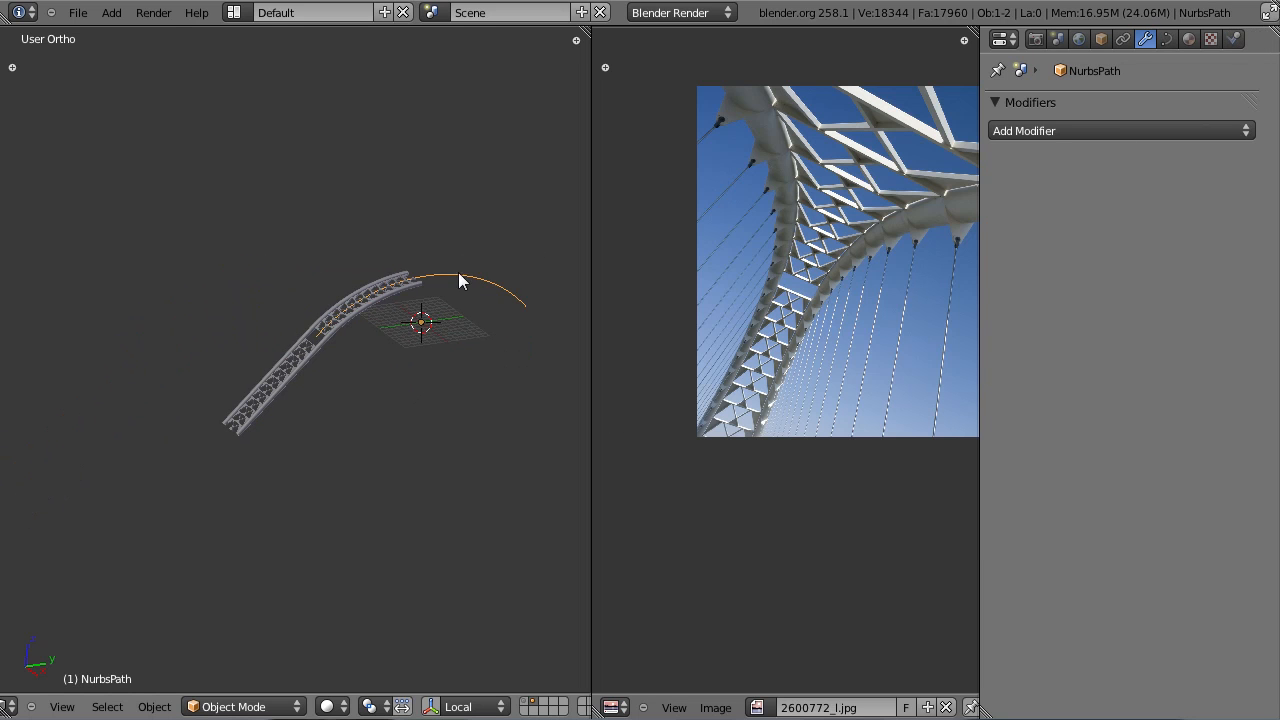
{"action": "key", "text": "g"}
{"action": "key", "text": "y"}
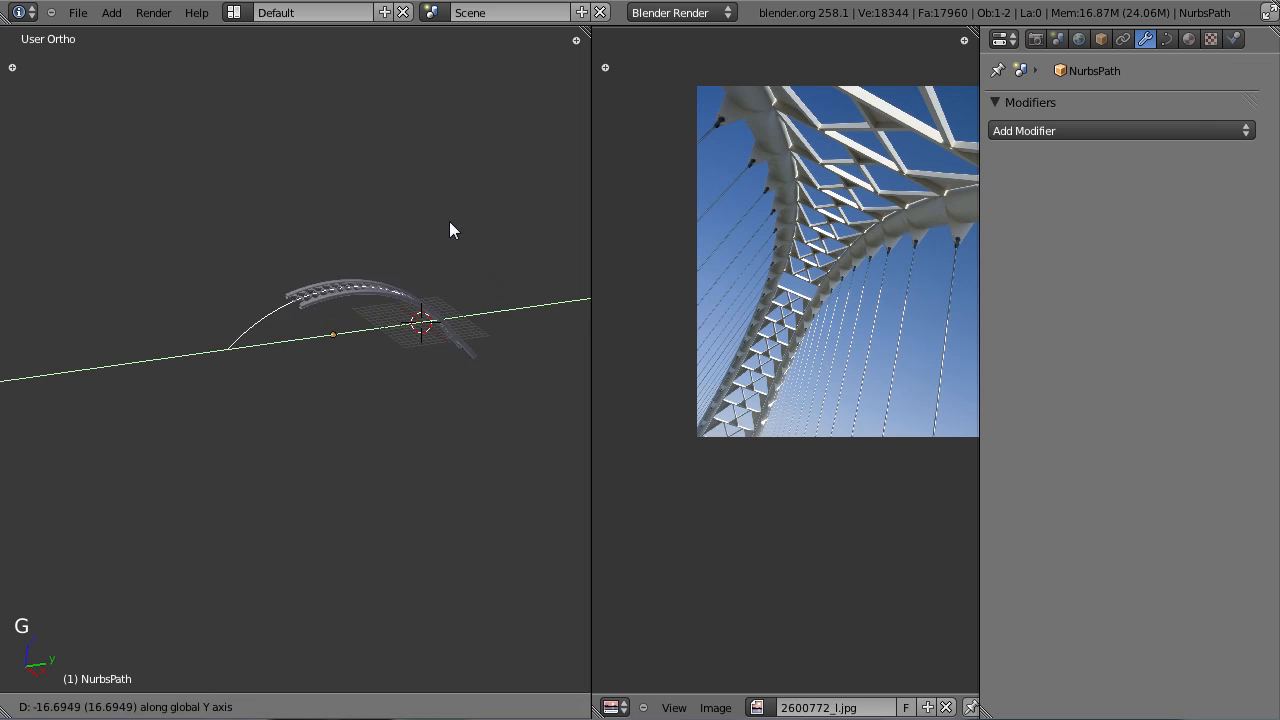
{"action": "left_click", "coordinate": [481, 218]}
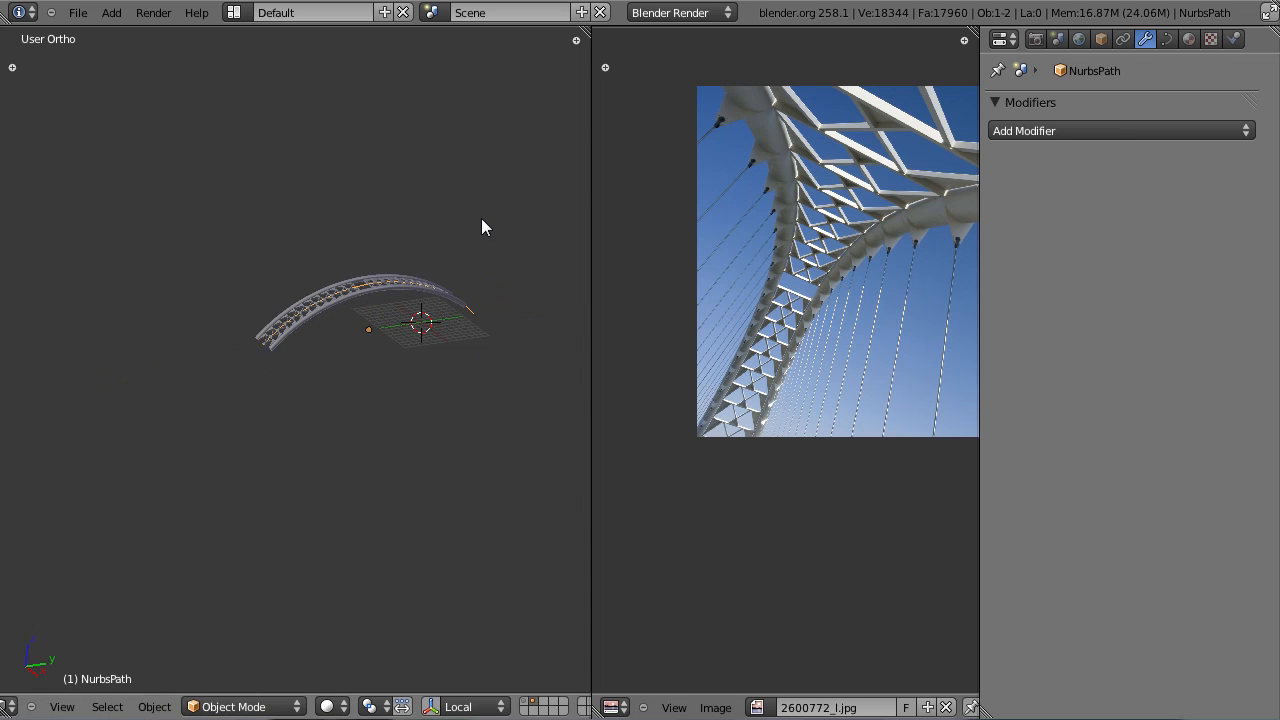
Step: Fine-tune the path's Y position in wireframe side view to centre the truss on the arch, and save the file
{"action": "key", "text": "KP_1"}
{"action": "key", "text": "KP_3"}
{"action": "key", "text": "z"}
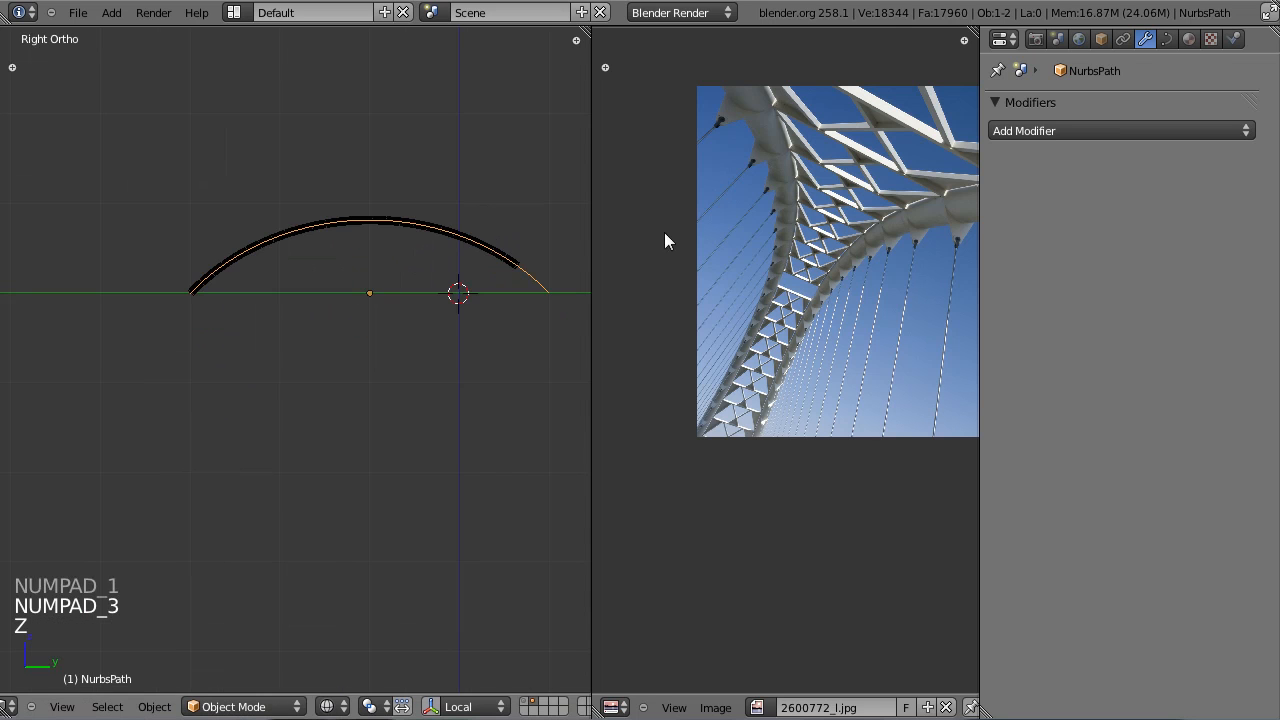
{"action": "key", "text": "g"}
{"action": "key", "text": "y"}
{"action": "left_click", "coordinate": [553, 250]}
{"action": "middle_click_drag", "start_coordinate": [553, 250], "coordinate": [293, 444]}
{"action": "key", "text": "ctrl+s"}
Step: Inspect the end of the curved truss and show the bridge deck's layer alongside it
{"action": "right_click", "coordinate": [350, 430]}
{"action": "middle_click_drag", "start_coordinate": [373, 454], "coordinate": [317, 335], "text": "shift"}
{"action": "scroll", "coordinate": [317, 335], "scroll_direction": "up", "scroll_amount": 3}
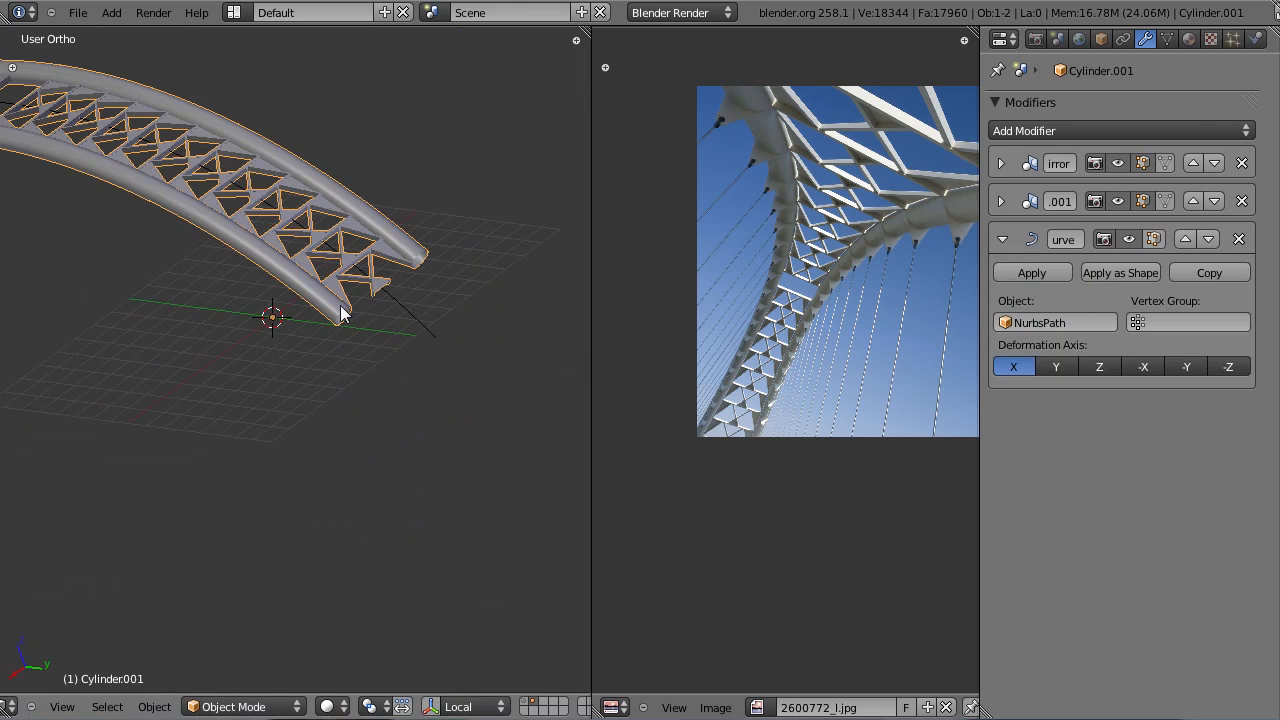
{"action": "scroll", "coordinate": [350, 338], "scroll_direction": "down", "scroll_amount": 4}
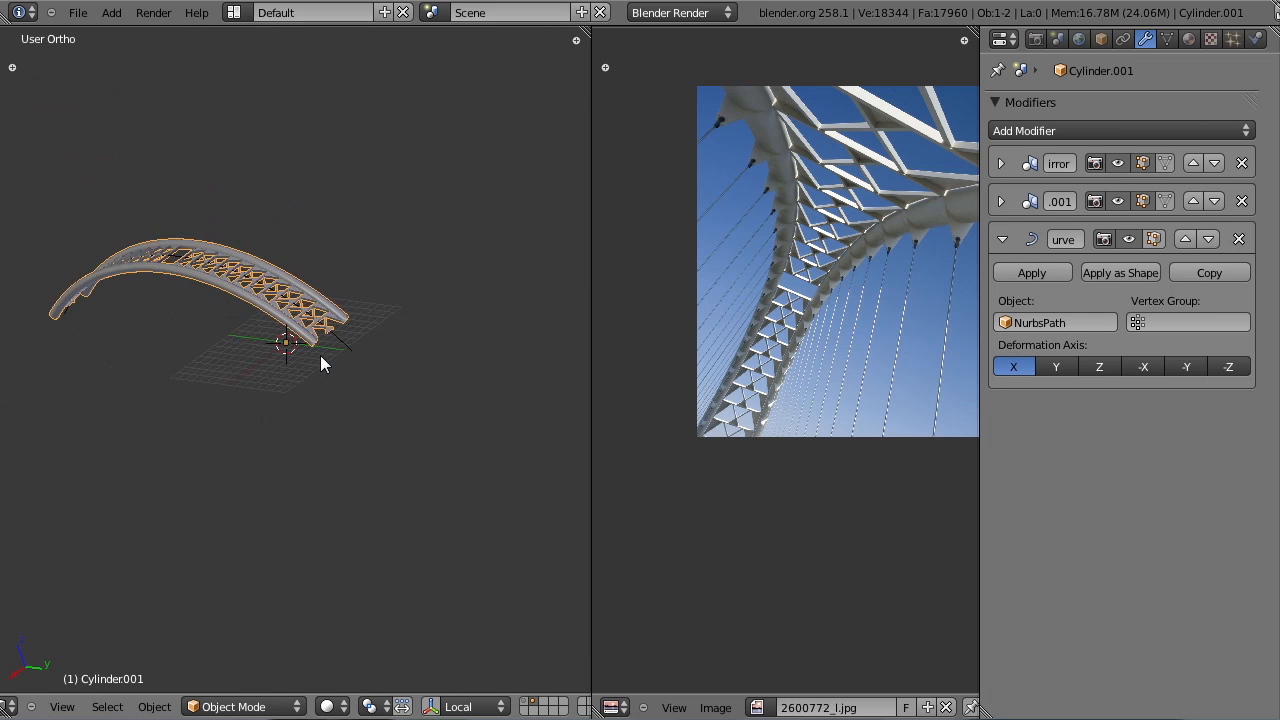
{"action": "left_click", "coordinate": [525, 704], "text": "shift"}
{"action": "scroll", "coordinate": [464, 473], "scroll_direction": "up", "scroll_amount": 6}
{"action": "scroll", "coordinate": [378, 369], "scroll_direction": "down", "scroll_amount": 4}
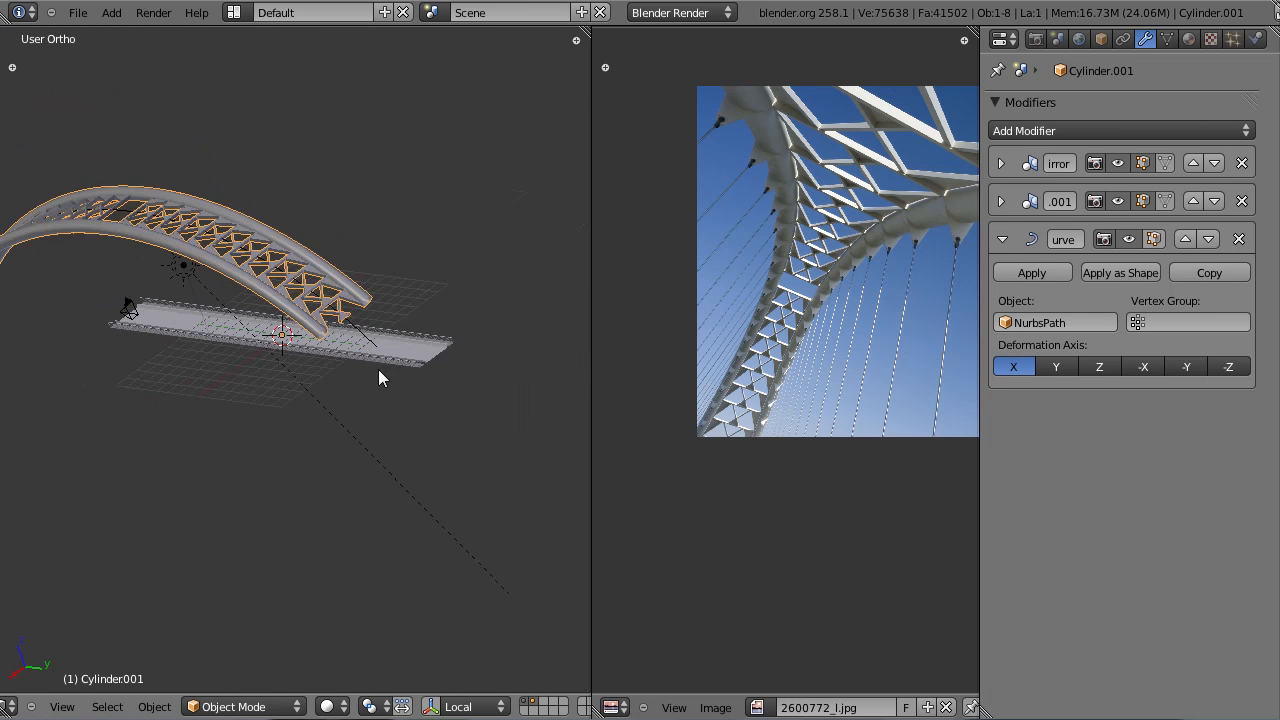
Step: Move the curved truss and its path together along Y to centre them over the deck
{"action": "key", "text": "g"}
{"action": "right_click", "coordinate": [320, 295]}
{"action": "key", "text": "KP_1"}
{"action": "key", "text": "KP_3"}
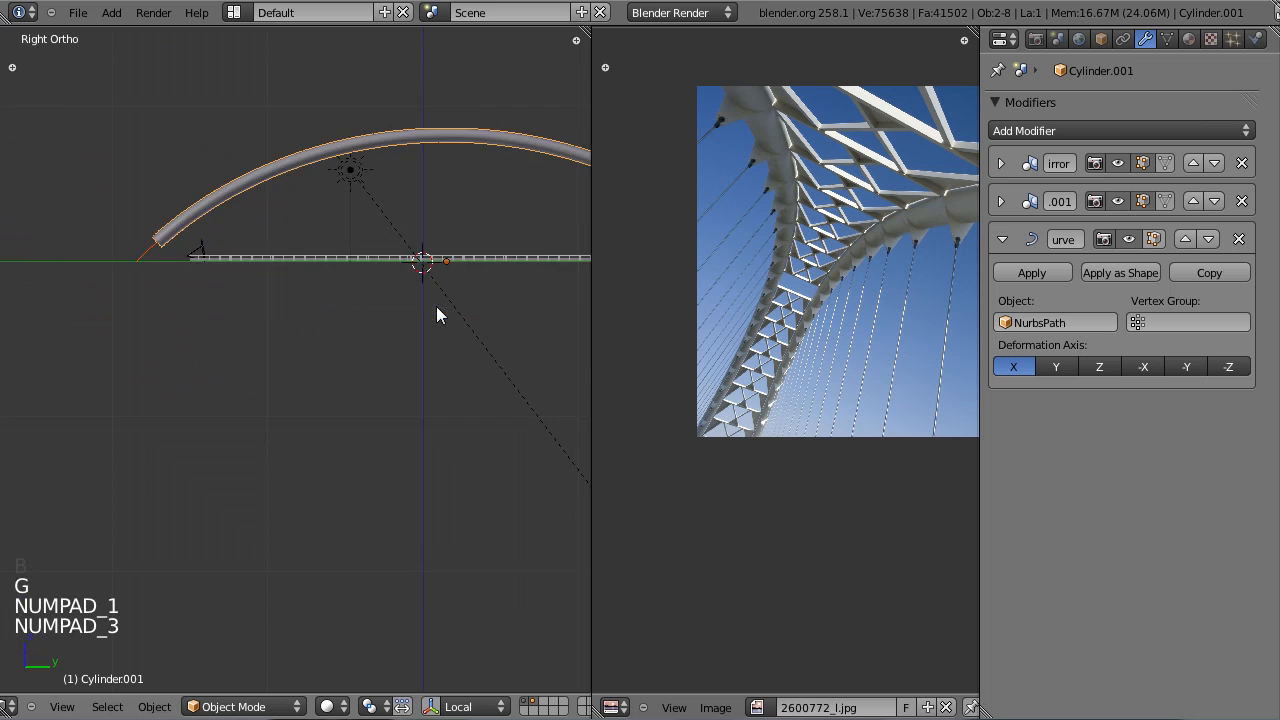
{"action": "middle_click_drag", "start_coordinate": [468, 320], "coordinate": [418, 331], "text": "shift"}
{"action": "key", "text": "g"}
{"action": "middle_click", "coordinate": [386, 334]}
{"action": "left_click", "coordinate": [383, 334]}
Step: Raise the path's three middle control points in side view to make the arch taller
{"action": "middle_click_drag", "start_coordinate": [136, 270], "coordinate": [441, 242]}
{"action": "right_click", "coordinate": [446, 240]}
{"action": "key", "text": "KP_3"}
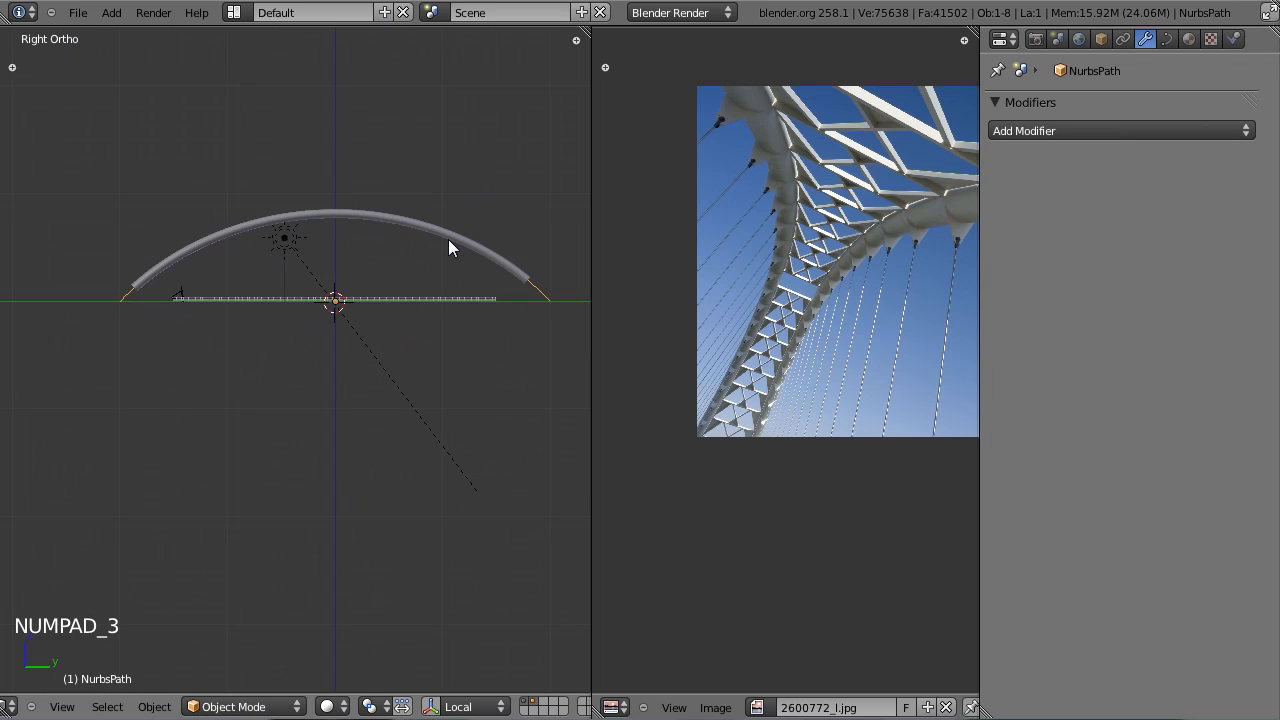
{"action": "key", "text": "Tab"}
{"action": "key", "text": "z"}
{"action": "key", "text": "g"}
{"action": "key", "text": "g"}
{"action": "left_click", "coordinate": [492, 243]}
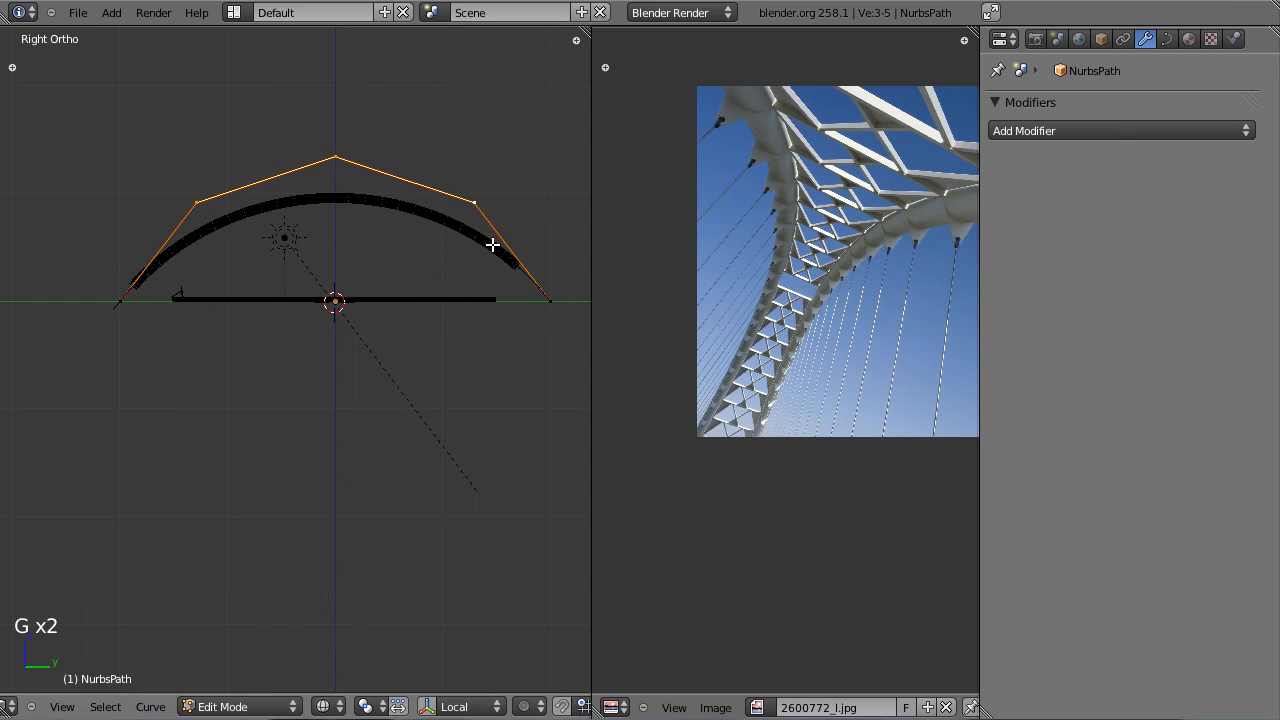
Step: Return to Object Mode and shift the path slightly along negative Y to even out the truss's ends
{"action": "key", "text": "Tab"}
{"action": "key", "text": "g"}
{"action": "middle_click", "coordinate": [504, 243]}
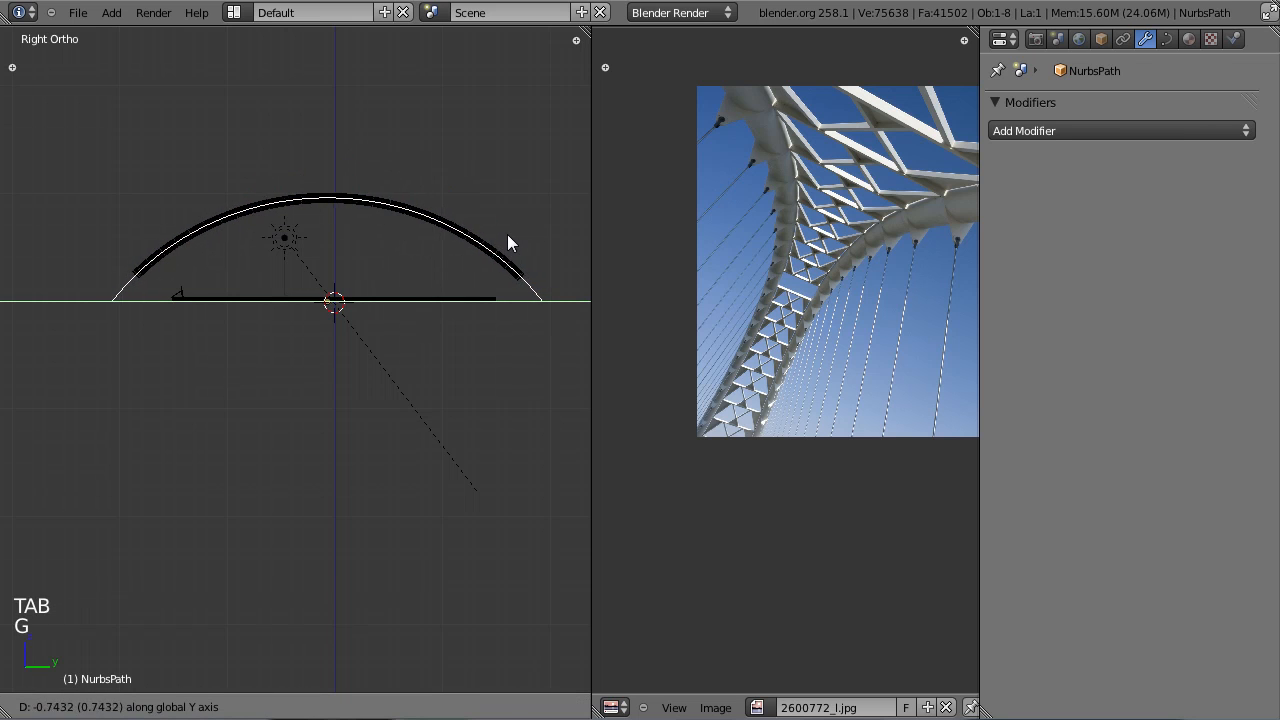
{"action": "right_click", "coordinate": [510, 236]}
{"action": "key", "text": "g"}
{"action": "middle_click", "coordinate": [508, 237]}
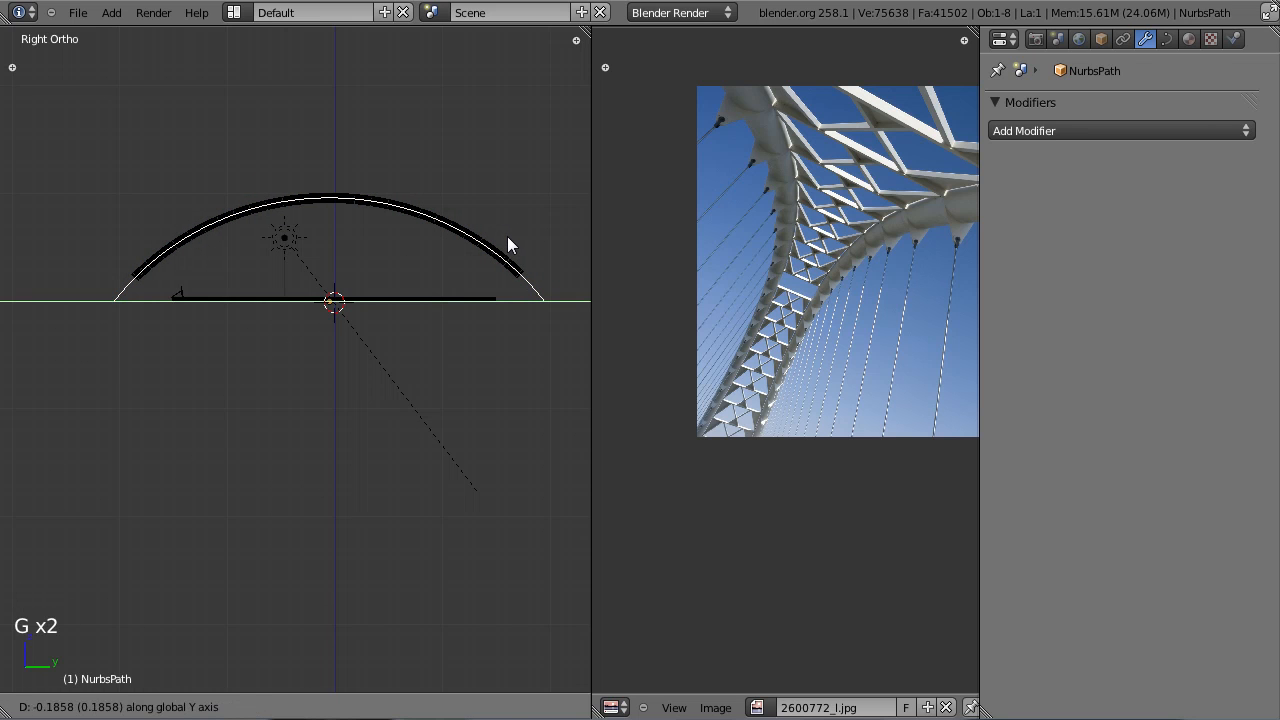
{"action": "left_click", "coordinate": [505, 237]}
{"action": "middle_click_drag", "start_coordinate": [505, 237], "coordinate": [306, 332]}
Step: Select the truss and path together, nudge them along Y over the deck and compare with the reference photo
{"action": "key", "text": "KP_3"}
{"action": "scroll", "coordinate": [319, 304], "scroll_direction": "down", "scroll_amount": 2}
{"action": "key", "text": "b"}
{"action": "left_click_drag", "start_coordinate": [343, 220], "coordinate": [383, 250]}
{"action": "key", "text": "g"}
{"action": "middle_click", "coordinate": [384, 250]}
{"action": "left_click", "coordinate": [384, 250]}
{"action": "scroll", "coordinate": [841, 338], "scroll_direction": "down", "scroll_amount": 3}
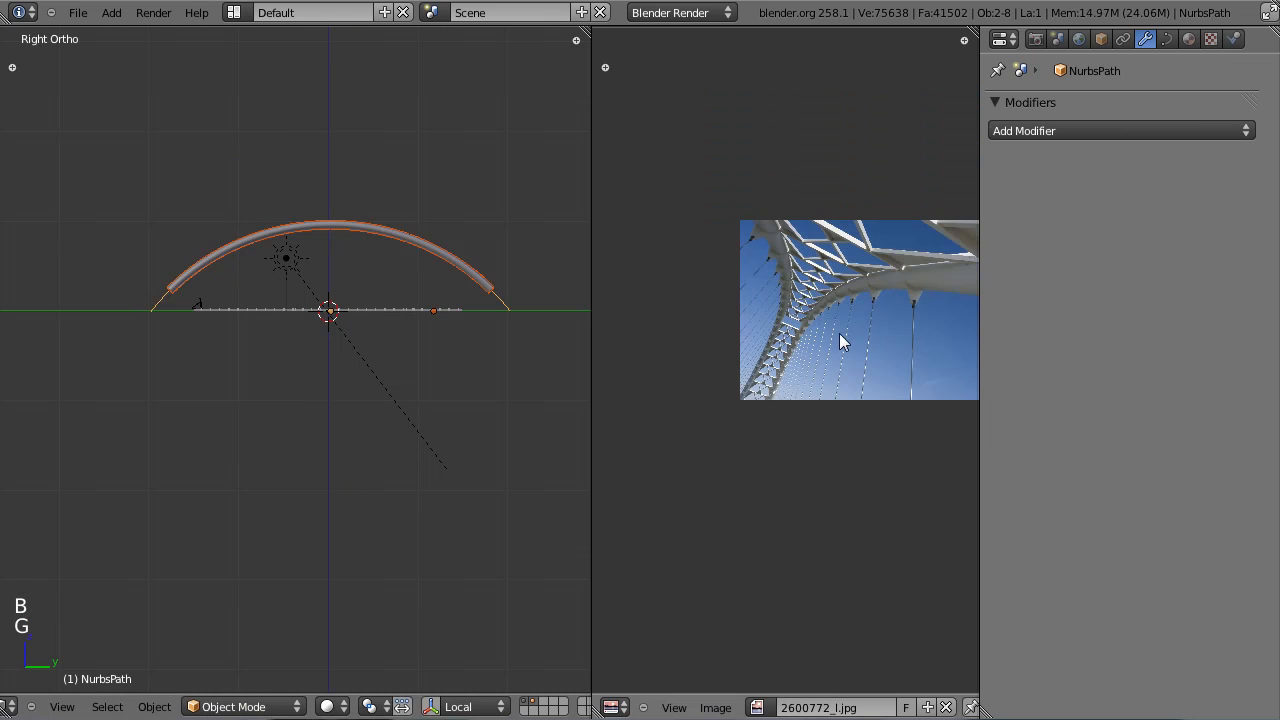
Step: Try lowering the truss and its path along Z toward the deck in camera view
{"action": "scroll", "coordinate": [400, 310], "scroll_direction": "up", "scroll_amount": 2}
{"action": "middle_click_drag", "start_coordinate": [262, 270], "coordinate": [320, 400]}
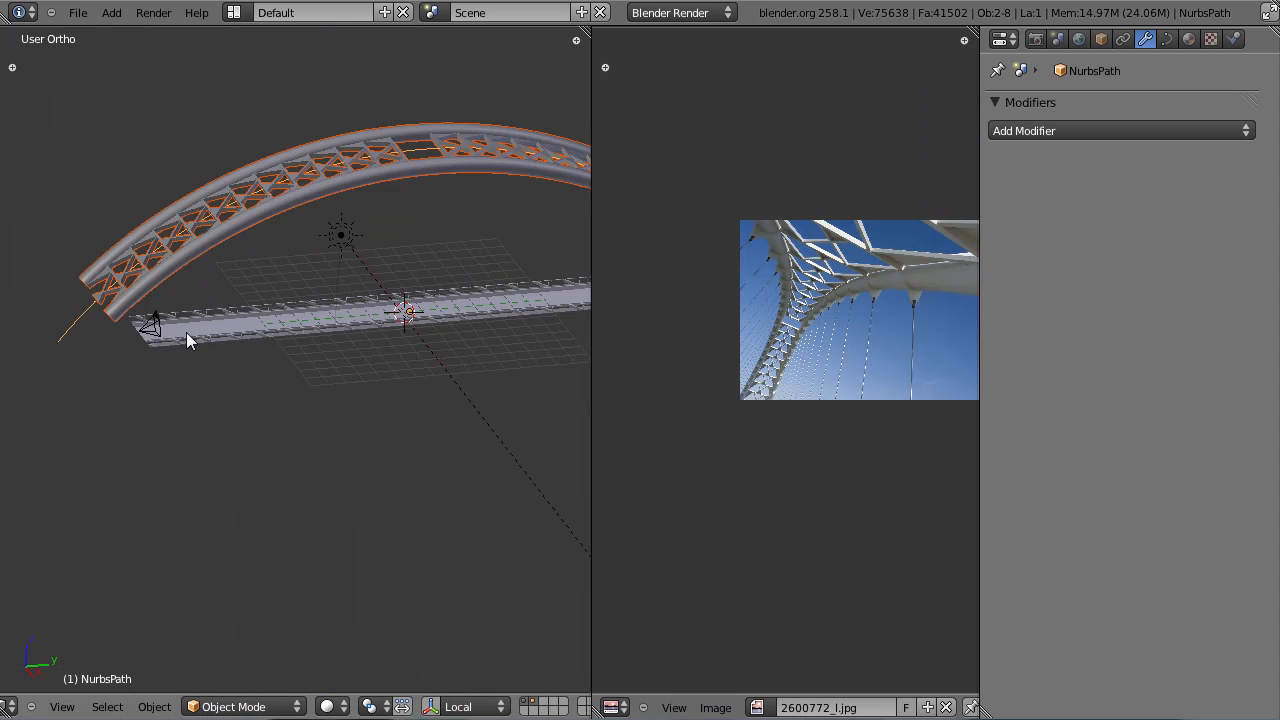
{"action": "middle_click_drag", "start_coordinate": [251, 308], "coordinate": [170, 320]}
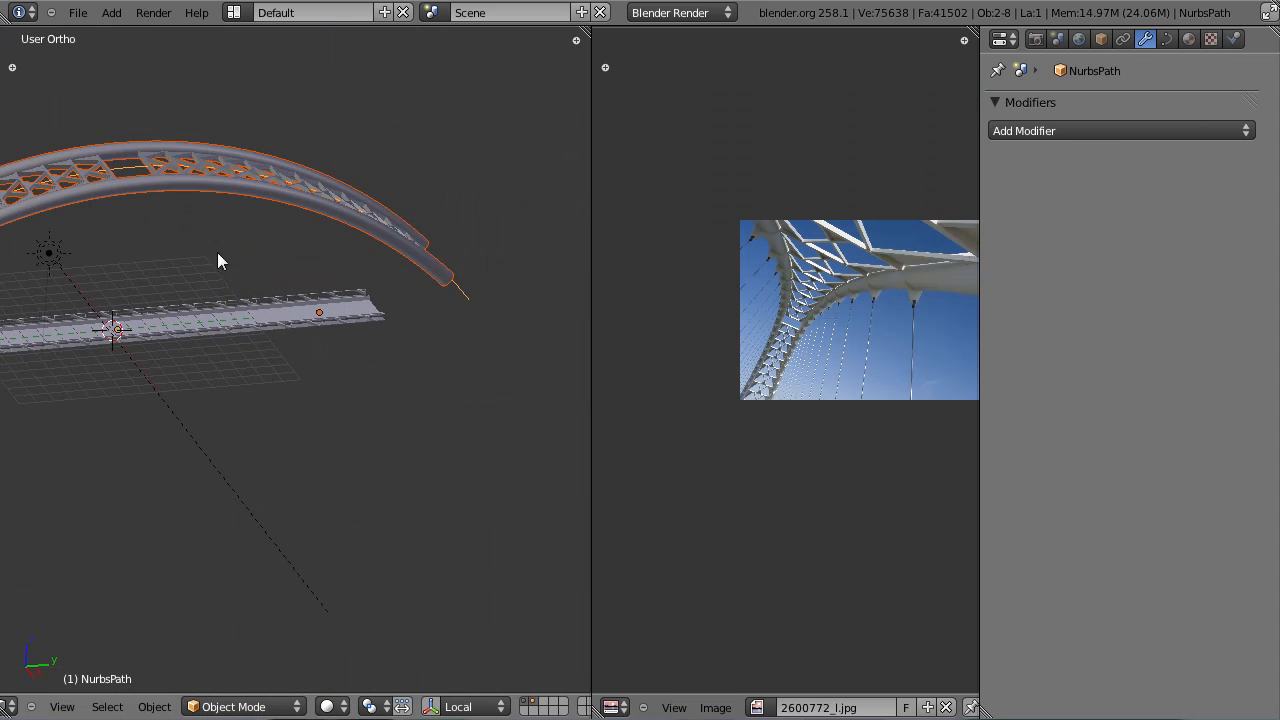
{"action": "key", "text": "KP_1"}
{"action": "key", "text": "KP_0"}
{"action": "key", "text": "g"}
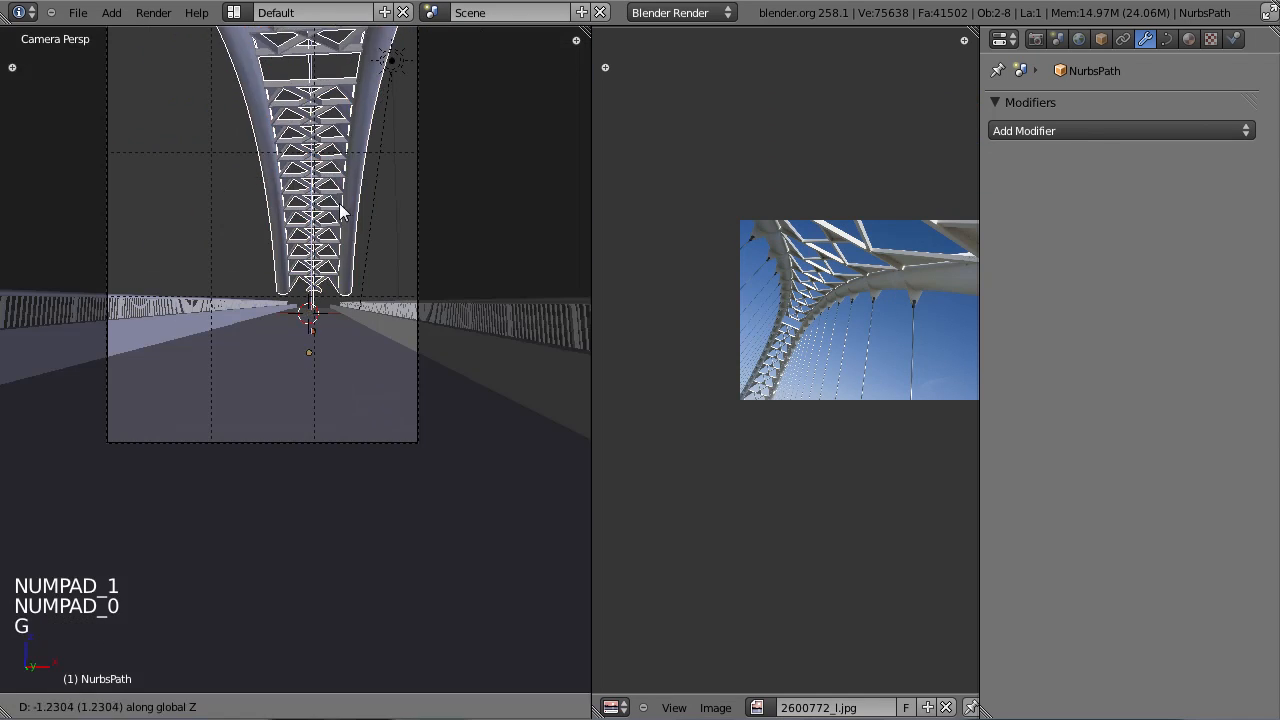
{"action": "left_click", "coordinate": [348, 224]}
{"action": "scroll", "coordinate": [371, 280], "scroll_direction": "up", "scroll_amount": 4}
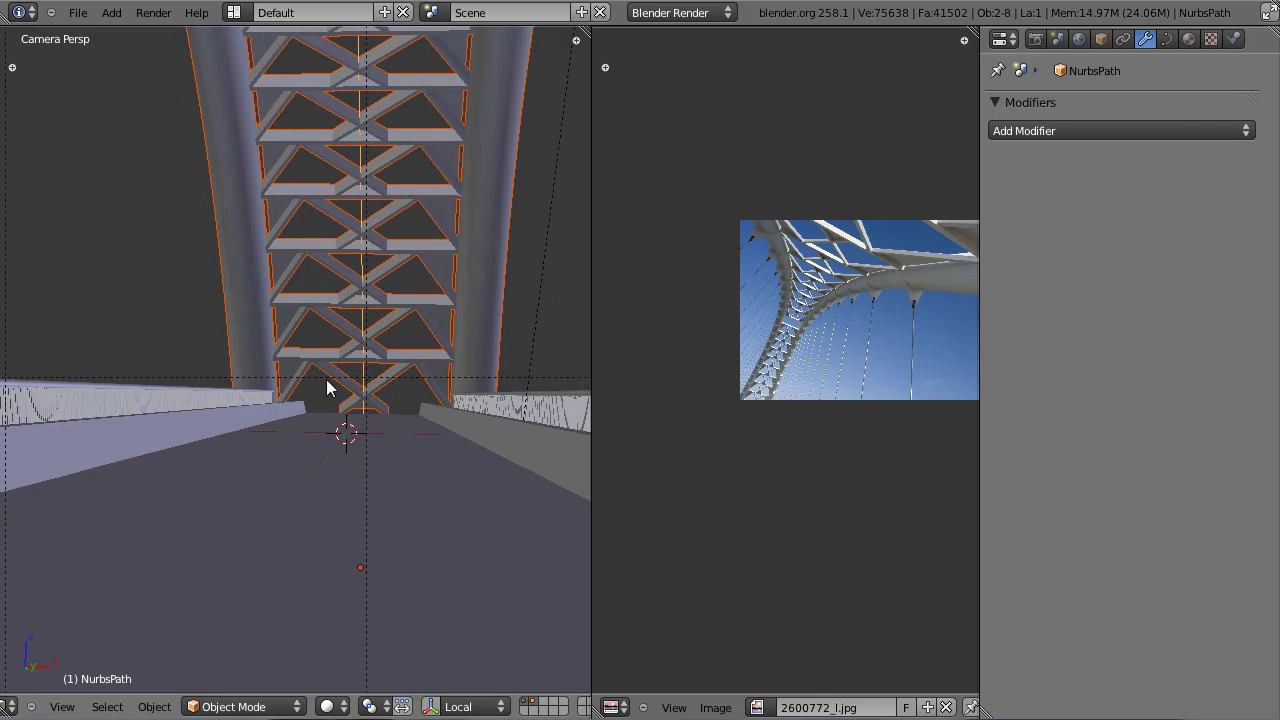
{"action": "scroll", "coordinate": [373, 418], "scroll_direction": "down", "scroll_amount": 4}
{"action": "key", "text": "ctrl+z"}
Step: Raise the NURBS path's three middle control points in side view and shift the path along Y to even out the truss's ends
{"action": "scroll", "coordinate": [346, 374], "scroll_direction": "up", "scroll_amount": 4}
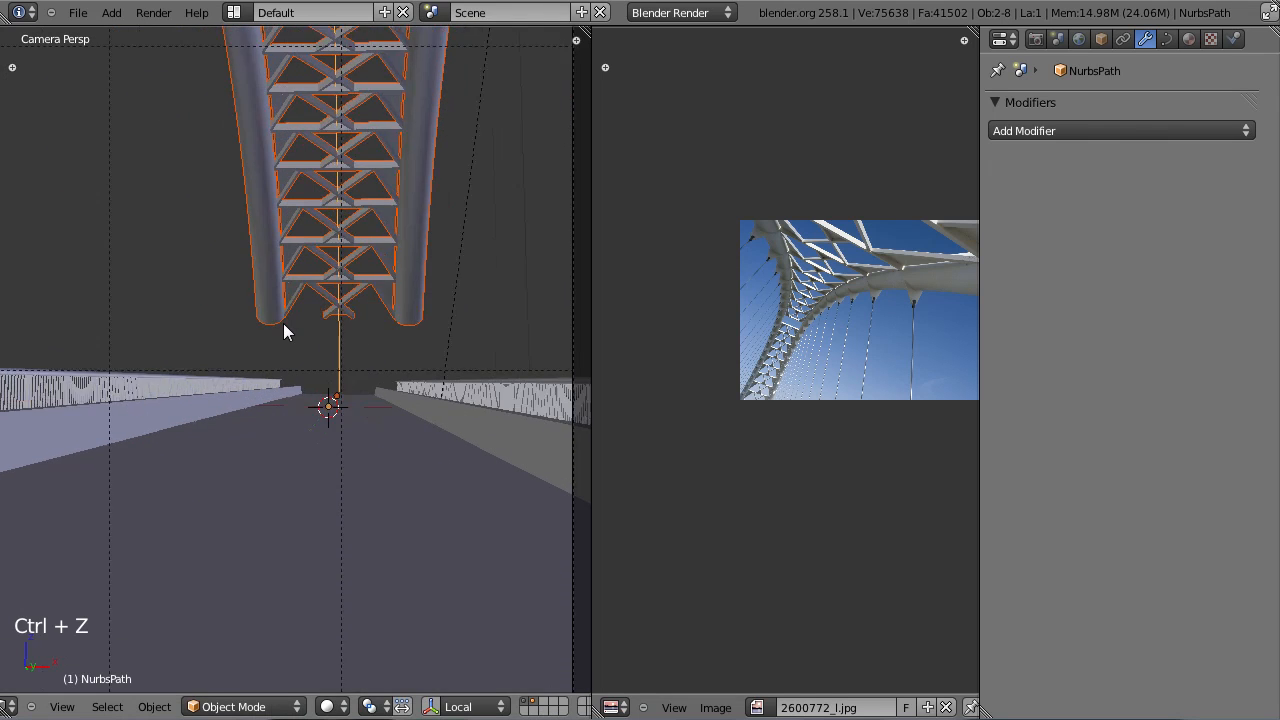
{"action": "scroll", "coordinate": [258, 287], "scroll_direction": "up", "scroll_amount": 2}
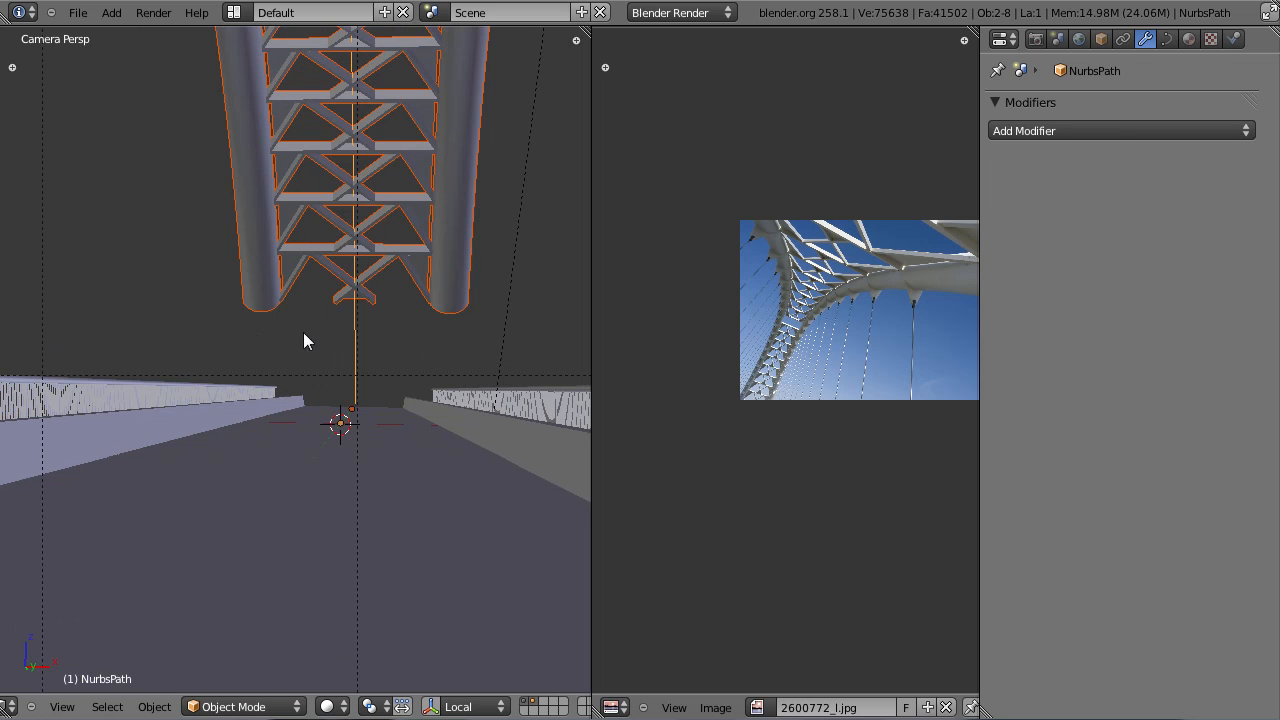
{"action": "scroll", "coordinate": [279, 366], "scroll_direction": "down", "scroll_amount": 3}
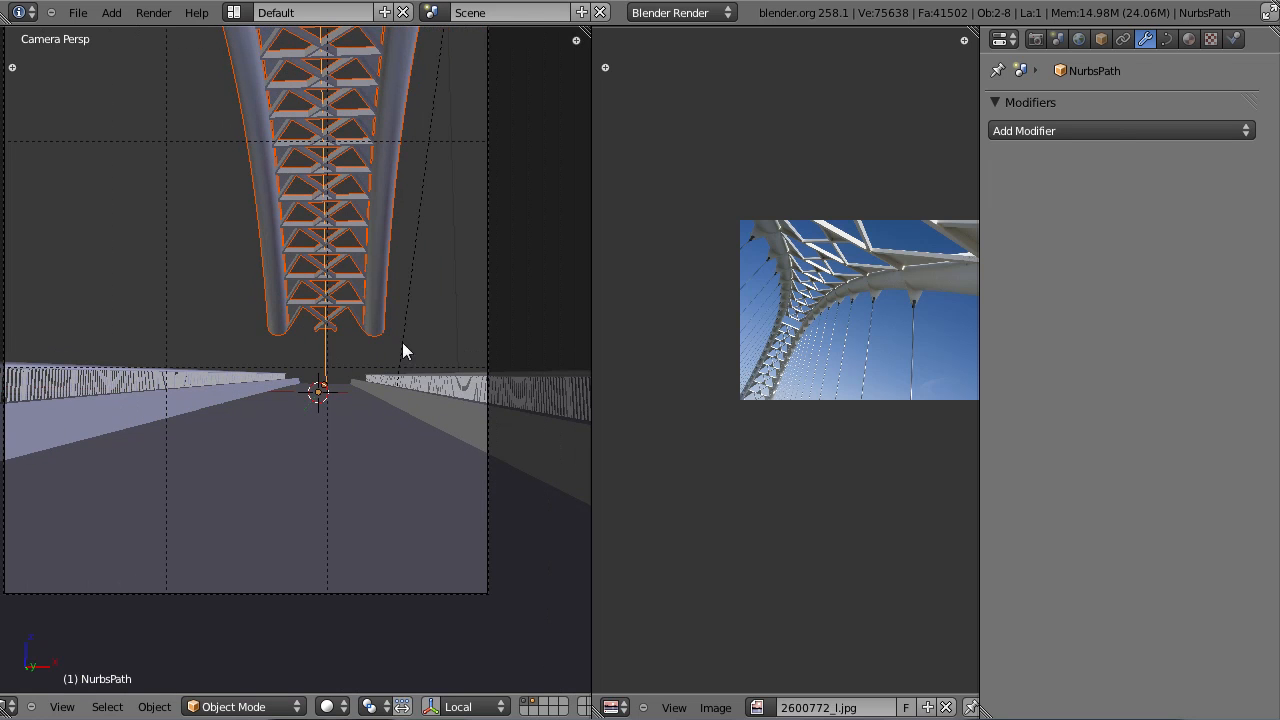
{"action": "scroll", "coordinate": [382, 351], "scroll_direction": "down", "scroll_amount": 3}
{"action": "scroll", "coordinate": [382, 351], "scroll_direction": "up", "scroll_amount": 3}
{"action": "key", "text": "KP_3"}
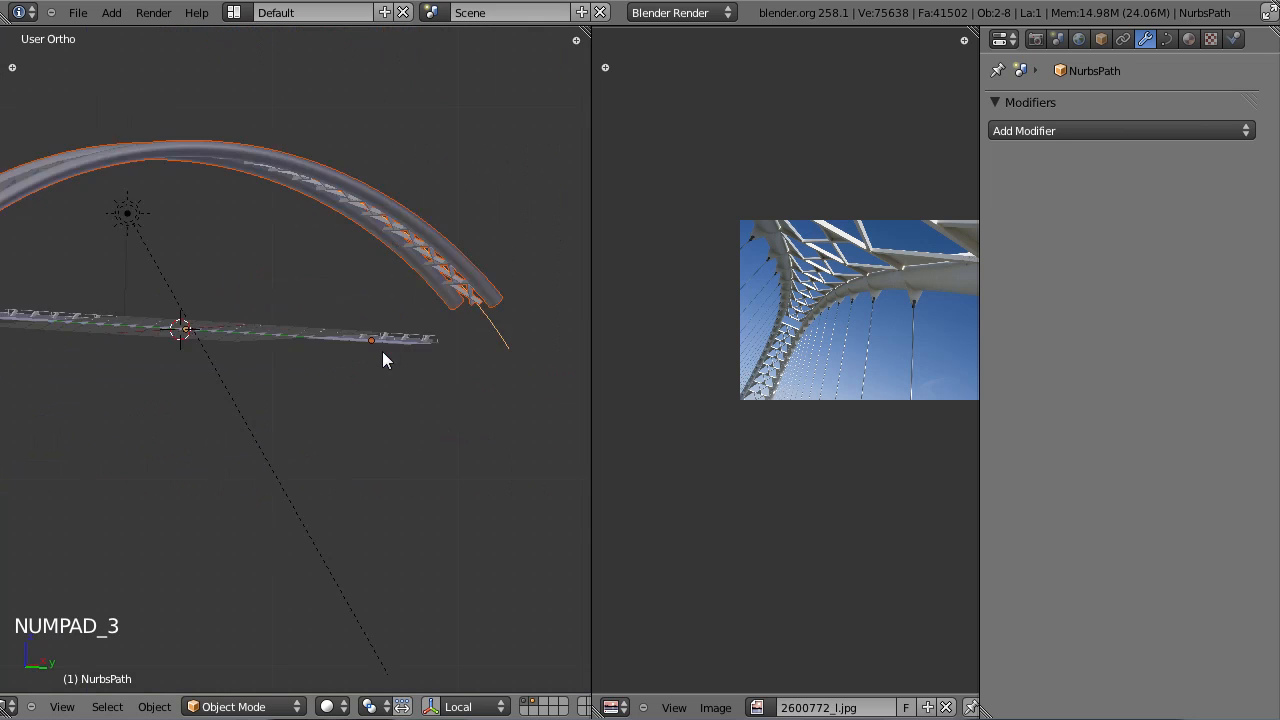
{"action": "right_click", "coordinate": [447, 297]}
{"action": "right_click", "coordinate": [450, 318]}
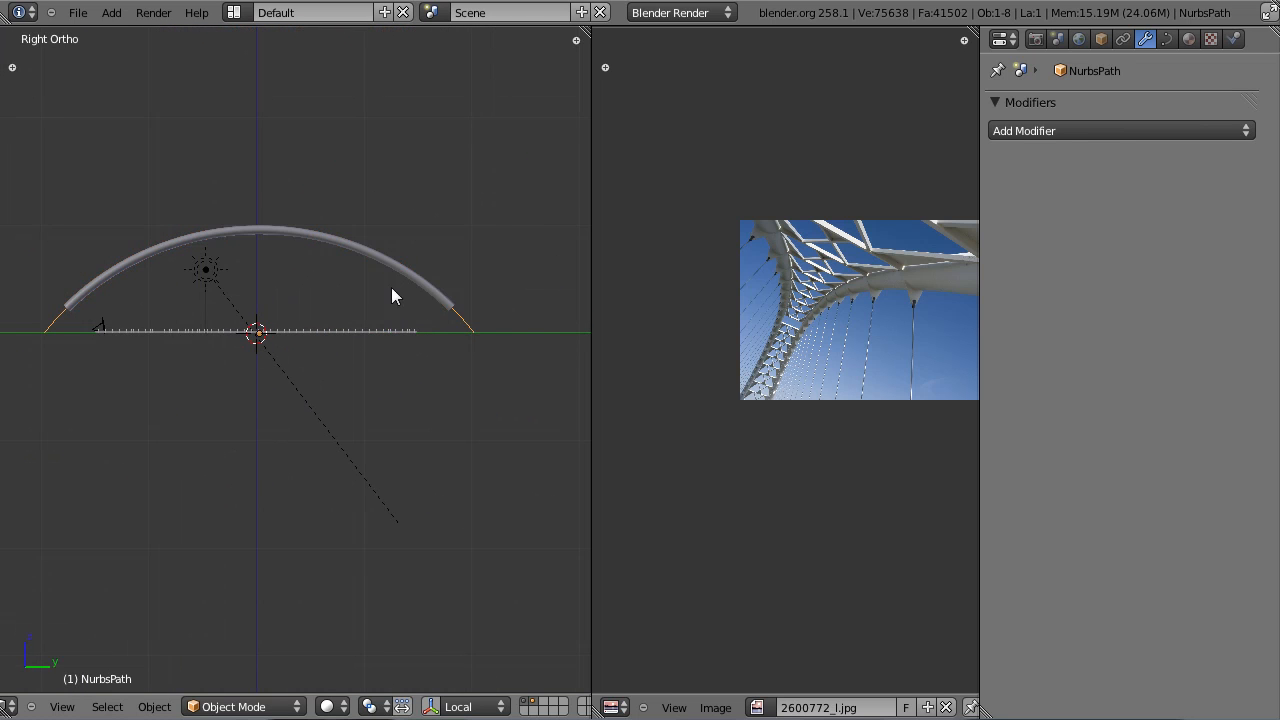
{"action": "key", "text": "Tab"}
{"action": "key", "text": "b"}
{"action": "left_click_drag", "start_coordinate": [54, 152], "coordinate": [503, 285]}
{"action": "key", "text": "g"}
{"action": "left_click", "coordinate": [504, 266]}
{"action": "key", "text": "Tab"}
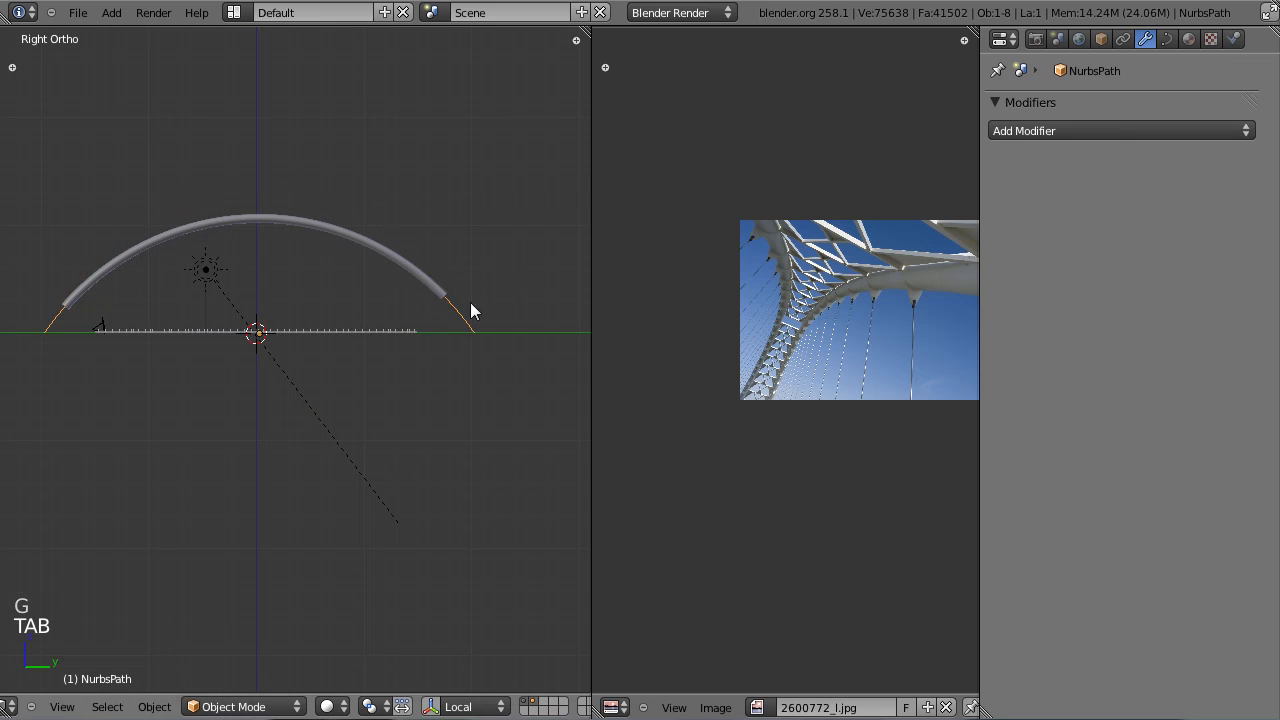
{"action": "key", "text": "g"}
{"action": "key", "text": "y"}
{"action": "left_click", "coordinate": [476, 300]}
Step: Raise the path's middle control points slightly more and readjust the path along Y in Object Mode
{"action": "key", "text": "Tab"}
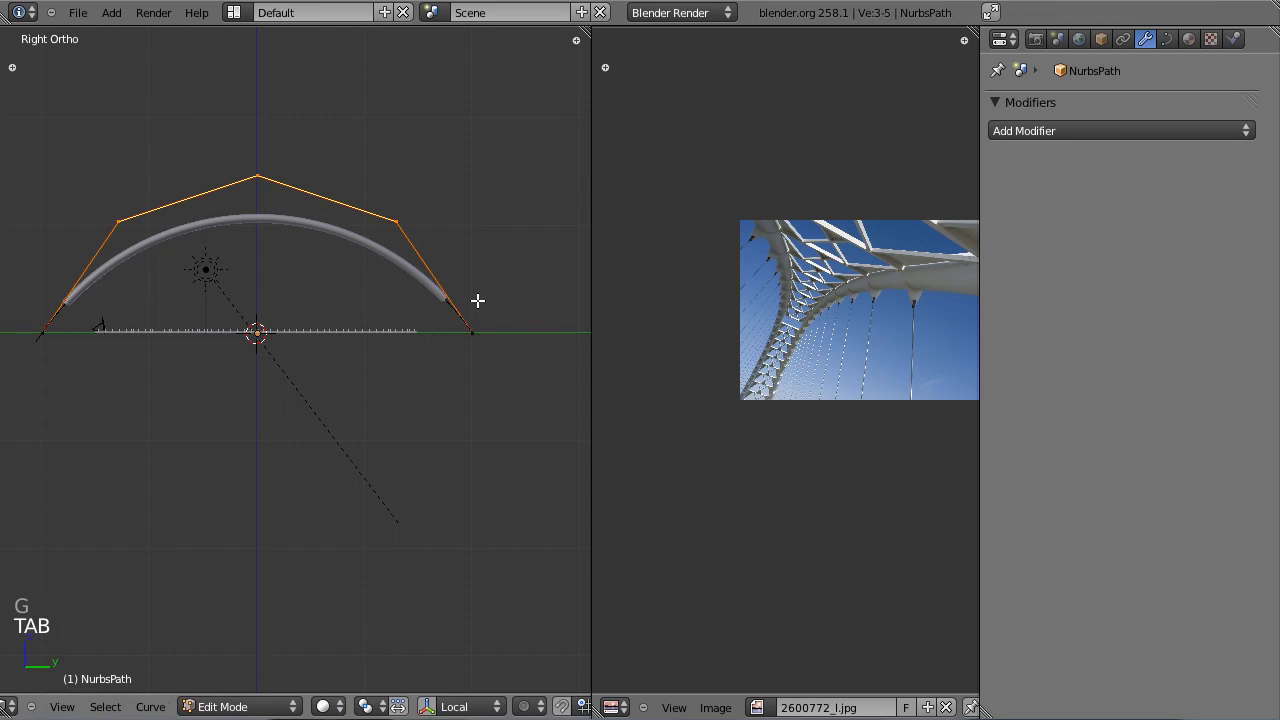
{"action": "key", "text": "g"}
{"action": "left_click", "coordinate": [480, 294]}
{"action": "key", "text": "g"}
{"action": "left_click", "coordinate": [482, 295]}
{"action": "key", "text": "Tab"}
{"action": "key", "text": "g"}
{"action": "key", "text": "y"}
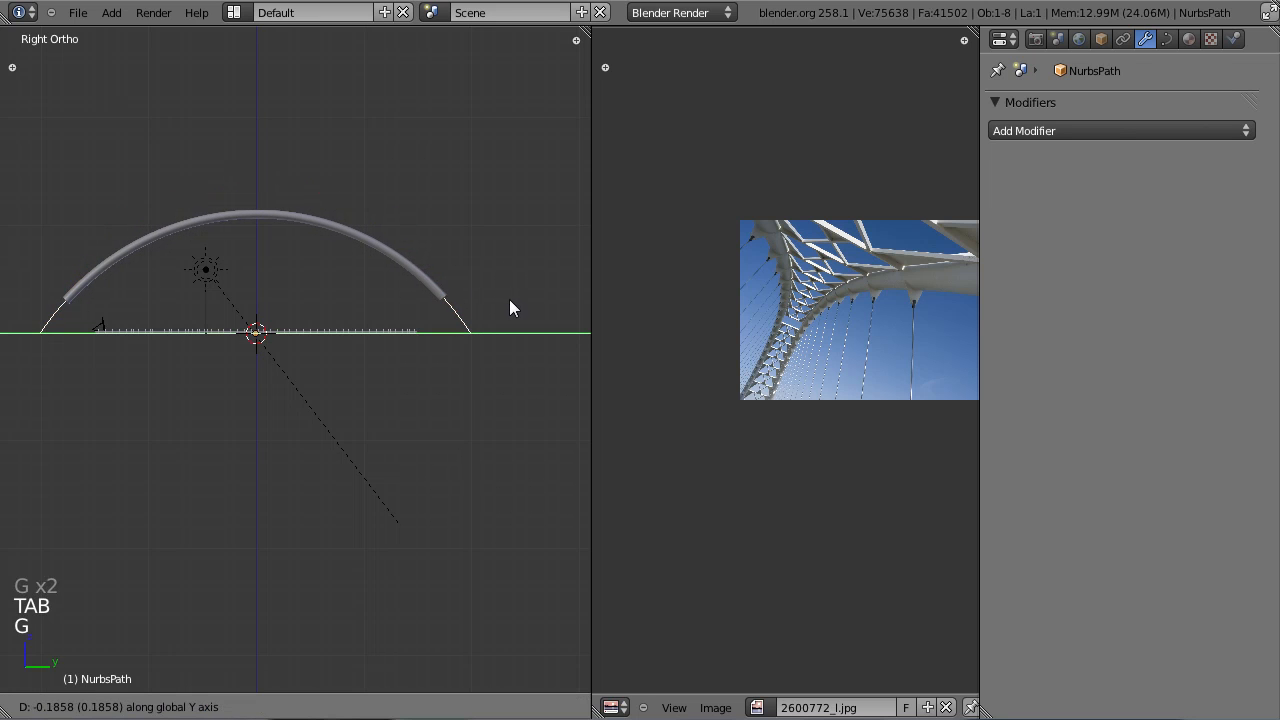
{"action": "left_click", "coordinate": [488, 301]}
Step: Save the file and extrude the truss tube's open end about 5.4 units along negative Y in top wireframe view
{"action": "right_click", "coordinate": [445, 297]}
{"action": "key", "text": "ctrl+s"}
{"action": "key", "text": "Tab"}
{"action": "key", "text": "KP_7"}
{"action": "key", "text": "z"}
{"action": "scroll", "coordinate": [431, 297], "scroll_direction": "up", "scroll_amount": 4}
{"action": "middle_click_drag", "start_coordinate": [356, 522], "coordinate": [365, 246], "text": "shift"}
{"action": "scroll", "coordinate": [336, 450], "scroll_direction": "up", "scroll_amount": 4}
{"action": "scroll", "coordinate": [302, 476], "scroll_direction": "up", "scroll_amount": 2}
{"action": "middle_click_drag", "start_coordinate": [346, 563], "coordinate": [332, 344], "text": "shift"}
{"action": "scroll", "coordinate": [300, 398], "scroll_direction": "down", "scroll_amount": 7}
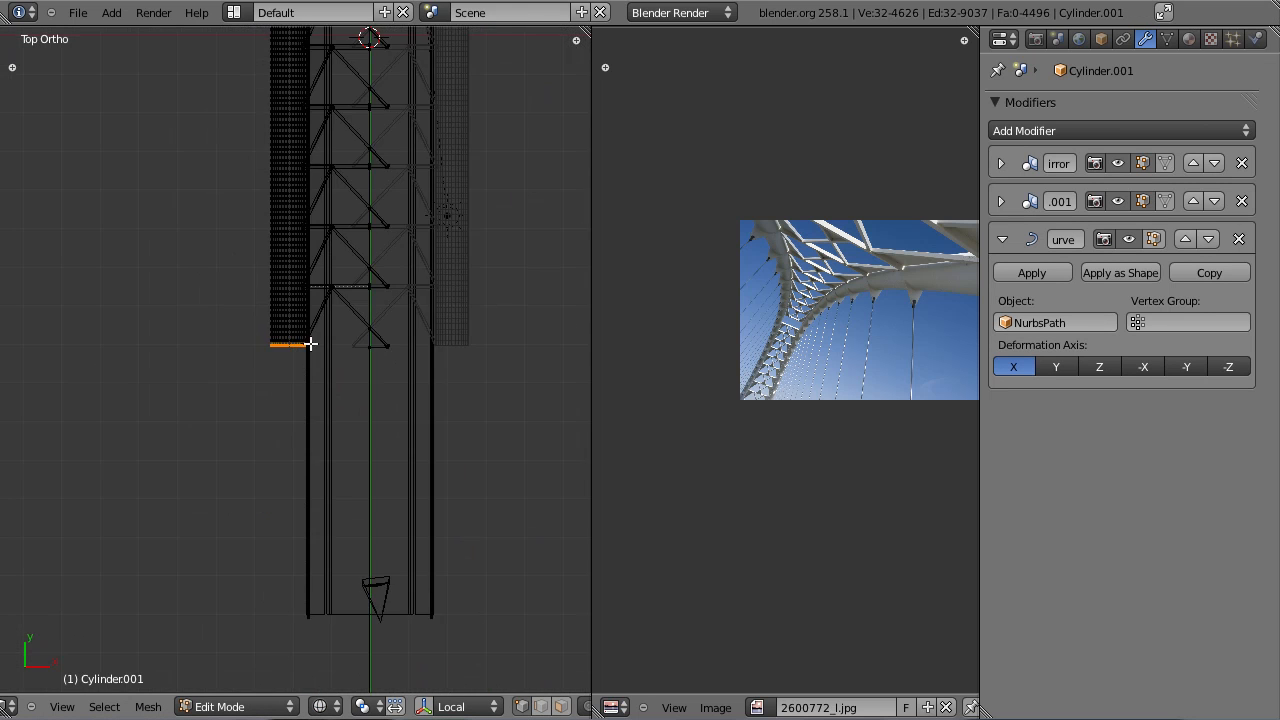
{"action": "key", "text": "e"}
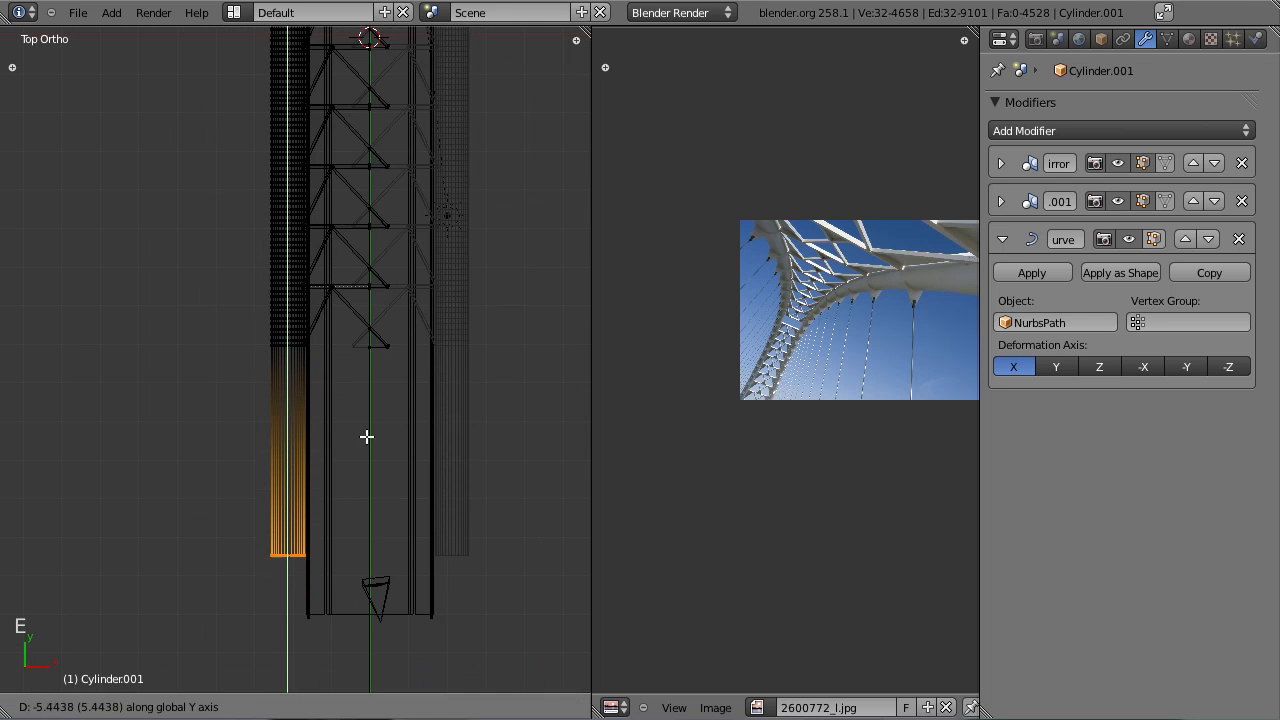
{"action": "left_click", "coordinate": [383, 455]}
Step: Subdivide the newly extruded tube section with many evenly spaced loop cuts so it can bend, and return to Object Mode
{"action": "key", "text": "a"}
{"action": "key", "text": "ctrl+r"}
{"action": "scroll", "coordinate": [320, 444], "scroll_direction": "up", "scroll_amount": 20}
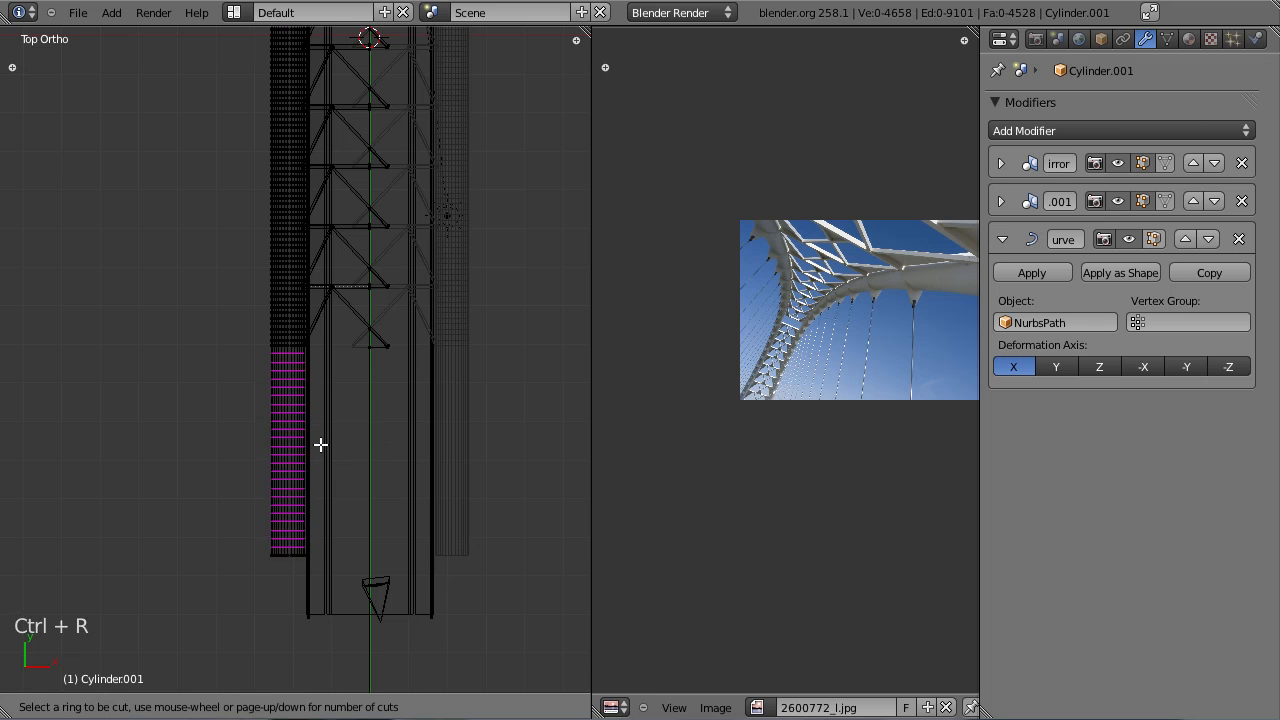
{"action": "left_click", "coordinate": [320, 444]}
{"action": "scroll", "coordinate": [342, 403], "scroll_direction": "up", "scroll_amount": 6}
{"action": "scroll", "coordinate": [338, 392], "scroll_direction": "down", "scroll_amount": 13}
{"action": "key", "text": "Tab"}
Step: Check the lengthened arch legs in camera and angled solid views and save the file
{"action": "key", "text": "KP_0"}
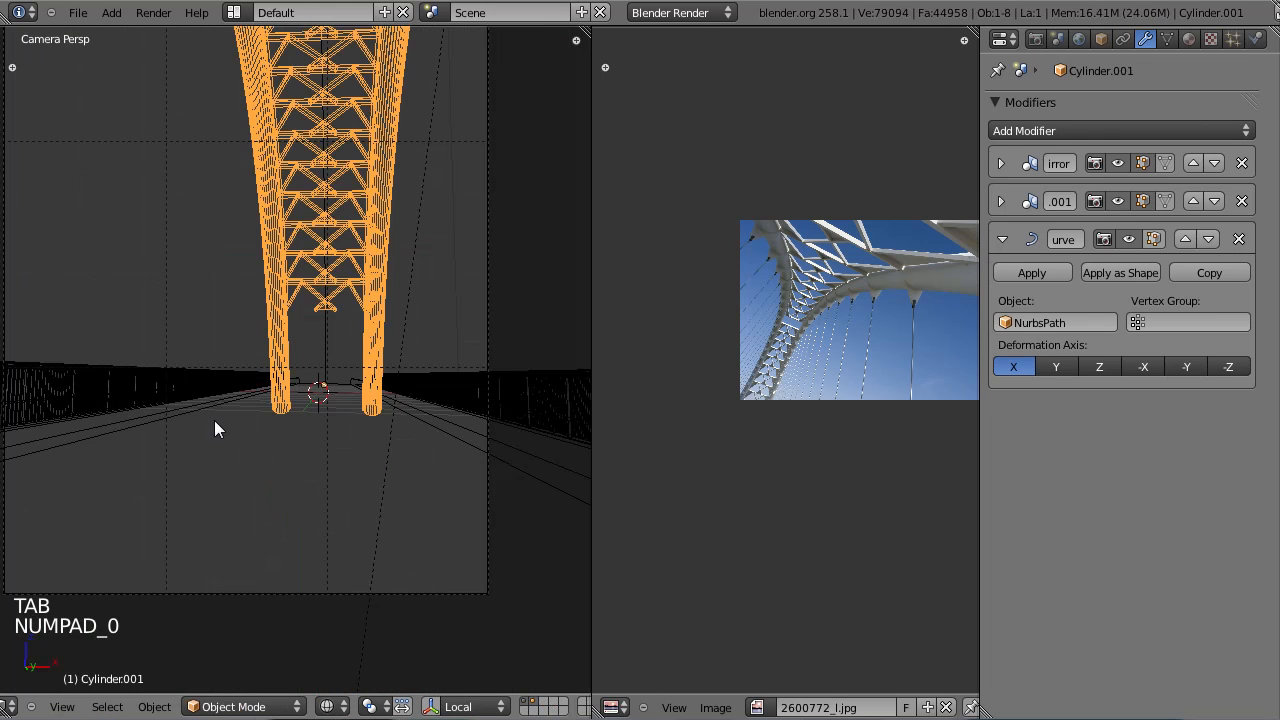
{"action": "key", "text": "KP_3"}
{"action": "key", "text": "z"}
{"action": "scroll", "coordinate": [320, 336], "scroll_direction": "up", "scroll_amount": 3}
{"action": "middle_click_drag", "start_coordinate": [320, 335], "coordinate": [445, 360]}
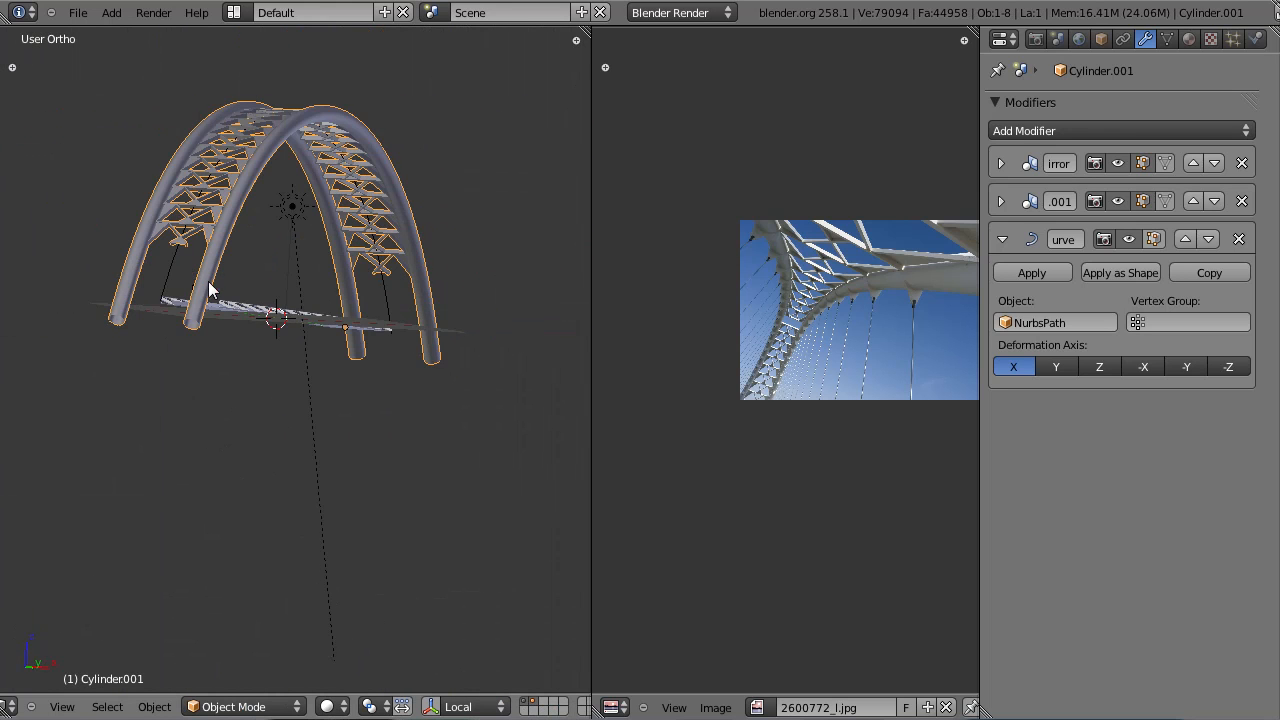
{"action": "middle_click_drag", "start_coordinate": [206, 290], "coordinate": [201, 266]}
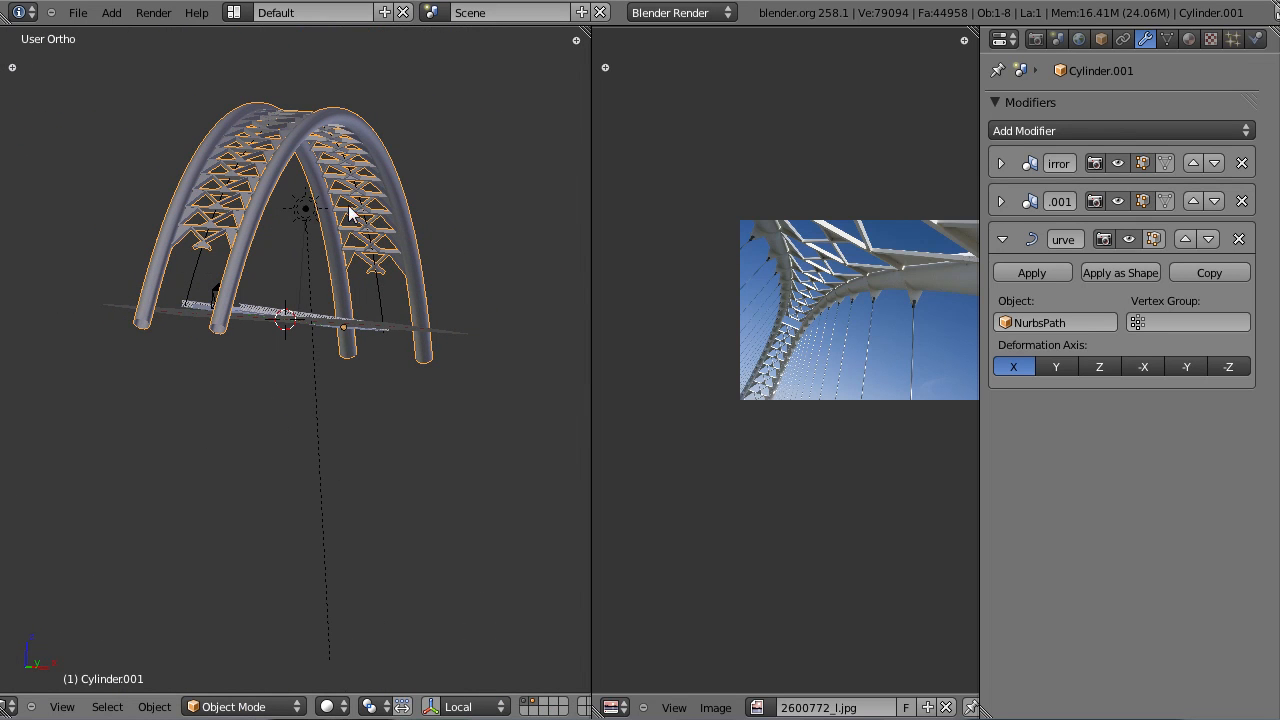
{"action": "scroll", "coordinate": [355, 234], "scroll_direction": "up", "scroll_amount": 3}
{"action": "scroll", "coordinate": [428, 171], "scroll_direction": "down", "scroll_amount": 2}
{"action": "middle_click_drag", "start_coordinate": [393, 131], "coordinate": [373, 289], "text": "shift"}
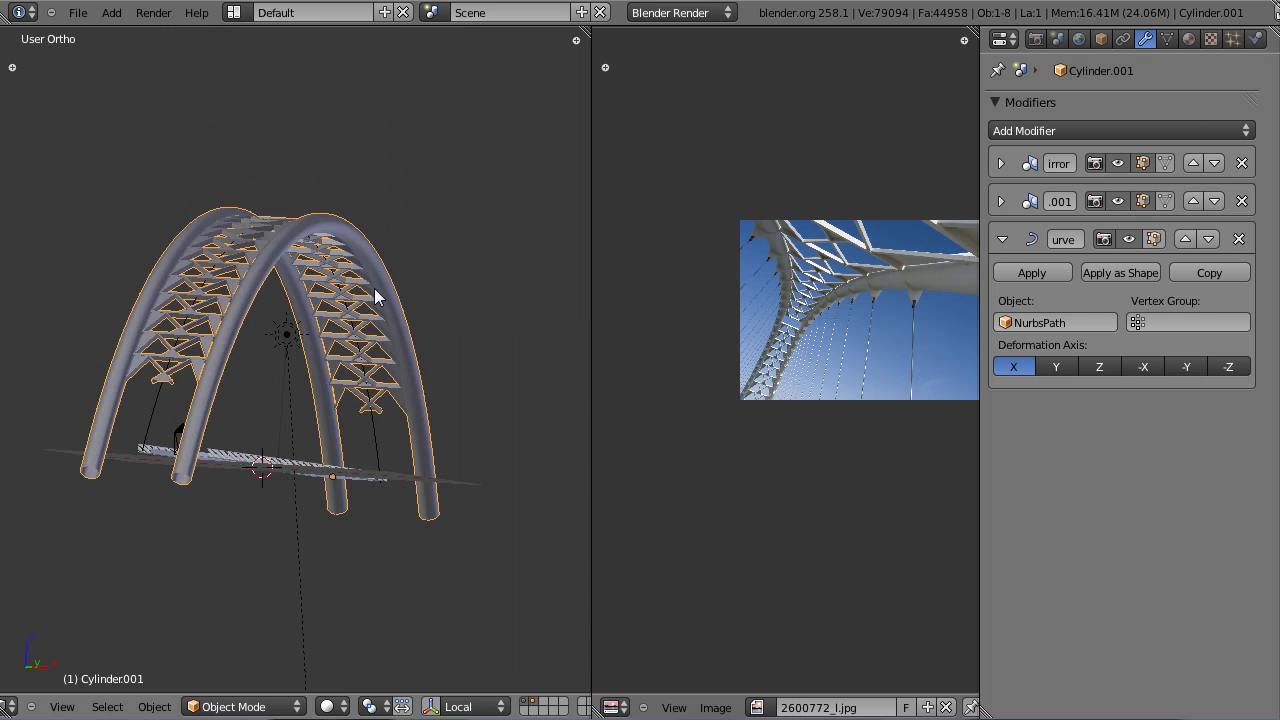
{"action": "key", "text": "KP_0"}
{"action": "key", "text": "ctrl+s"}
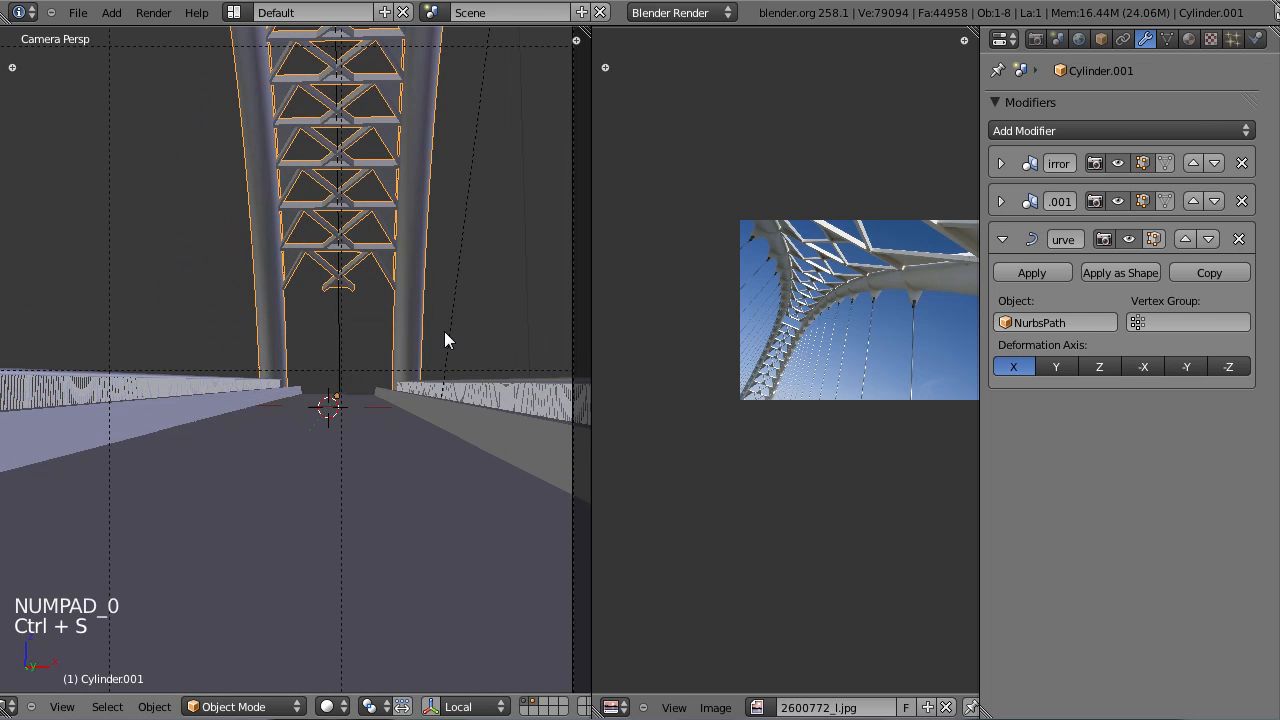
Step: Examine the truss's leg ends in top wireframe view and against the deck through the camera
{"action": "key", "text": "KP_7"}
{"action": "key", "text": "z"}
{"action": "scroll", "coordinate": [369, 200], "scroll_direction": "up", "scroll_amount": 2}
{"action": "middle_click_drag", "start_coordinate": [369, 200], "coordinate": [330, 463], "text": "shift"}
{"action": "scroll", "coordinate": [330, 463], "scroll_direction": "up", "scroll_amount": 1}
{"action": "scroll", "coordinate": [330, 470], "scroll_direction": "up", "scroll_amount": 2}
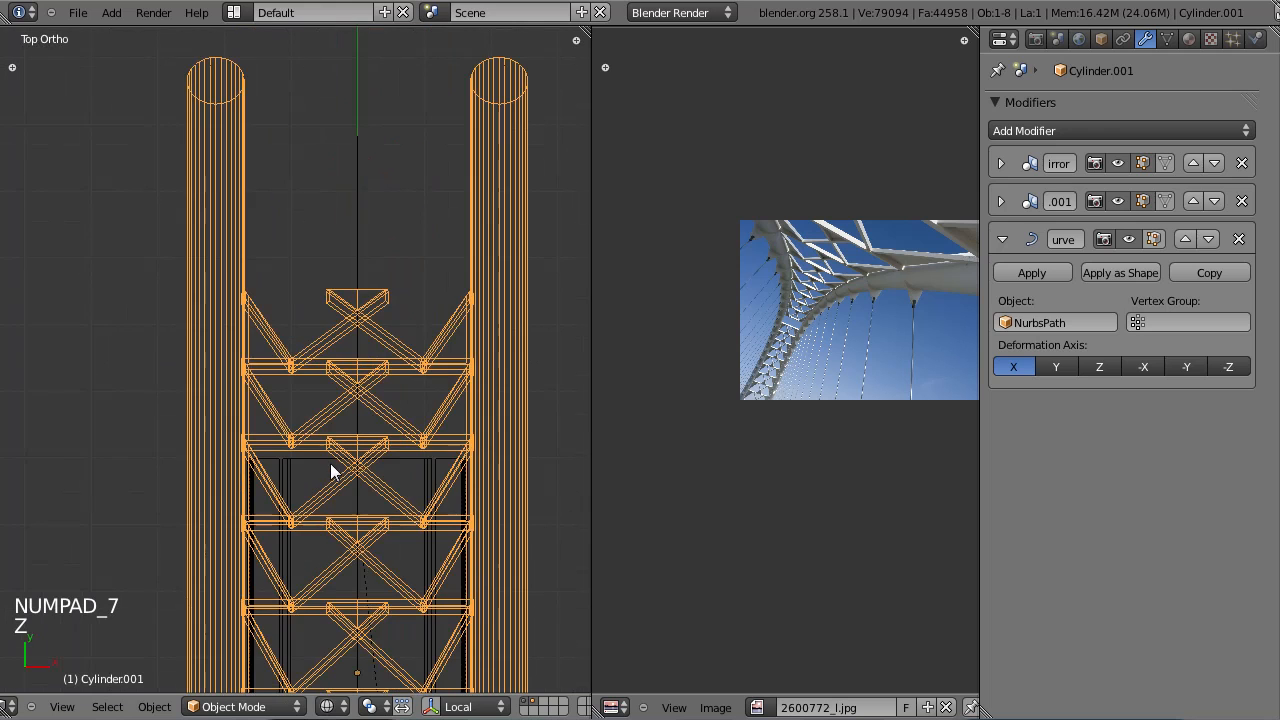
{"action": "key", "text": "KP_0"}
{"action": "key", "text": "z"}
{"action": "scroll", "coordinate": [342, 294], "scroll_direction": "down", "scroll_amount": 6}
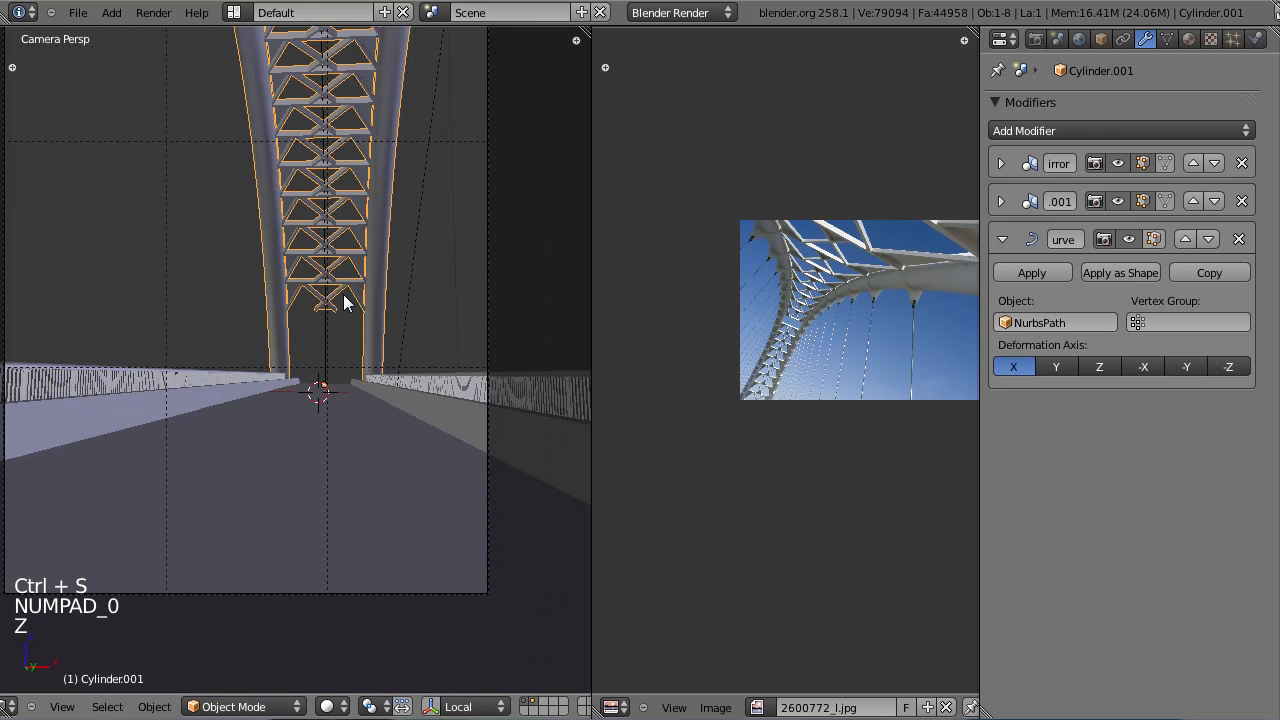
Step: Save the file and move the camera back to about X 0.338, Y -15.698, Z 0.270
{"action": "key", "text": "ctrl+s"}
{"action": "left_click", "coordinate": [369, 414]}
{"action": "right_click", "coordinate": [380, 359]}
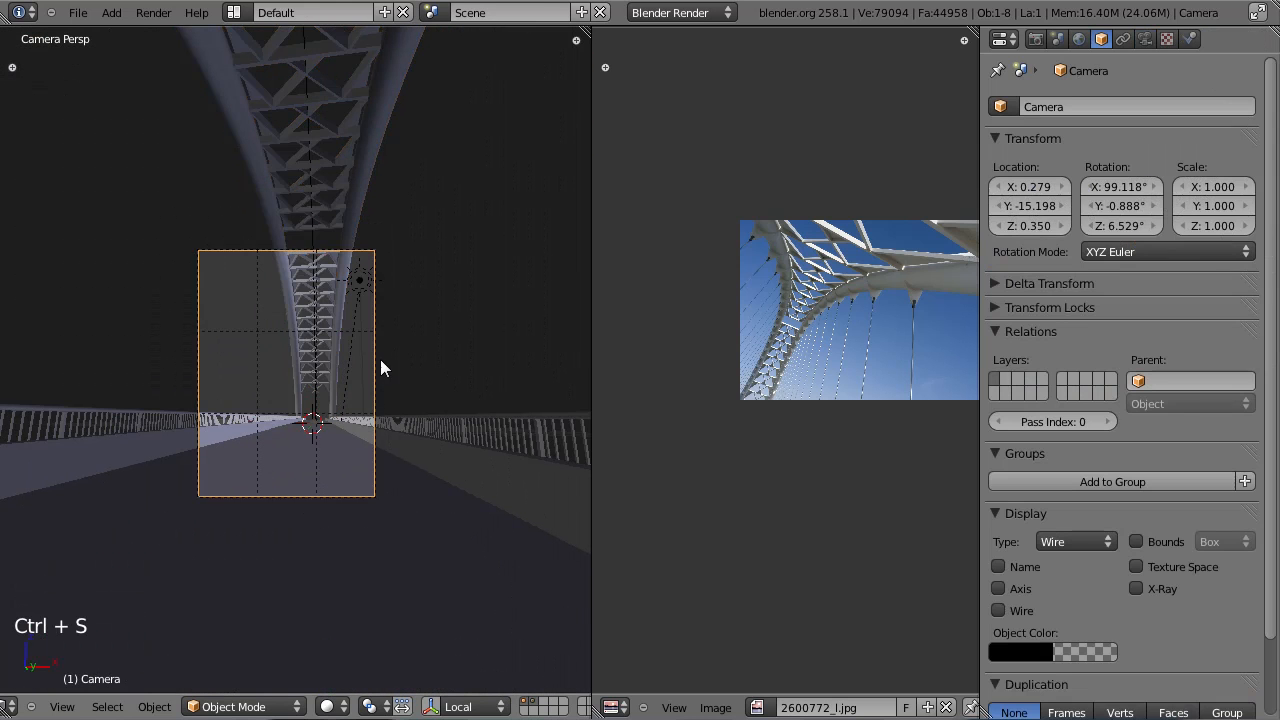
{"action": "key", "text": "g"}
{"action": "left_click", "coordinate": [380, 378]}
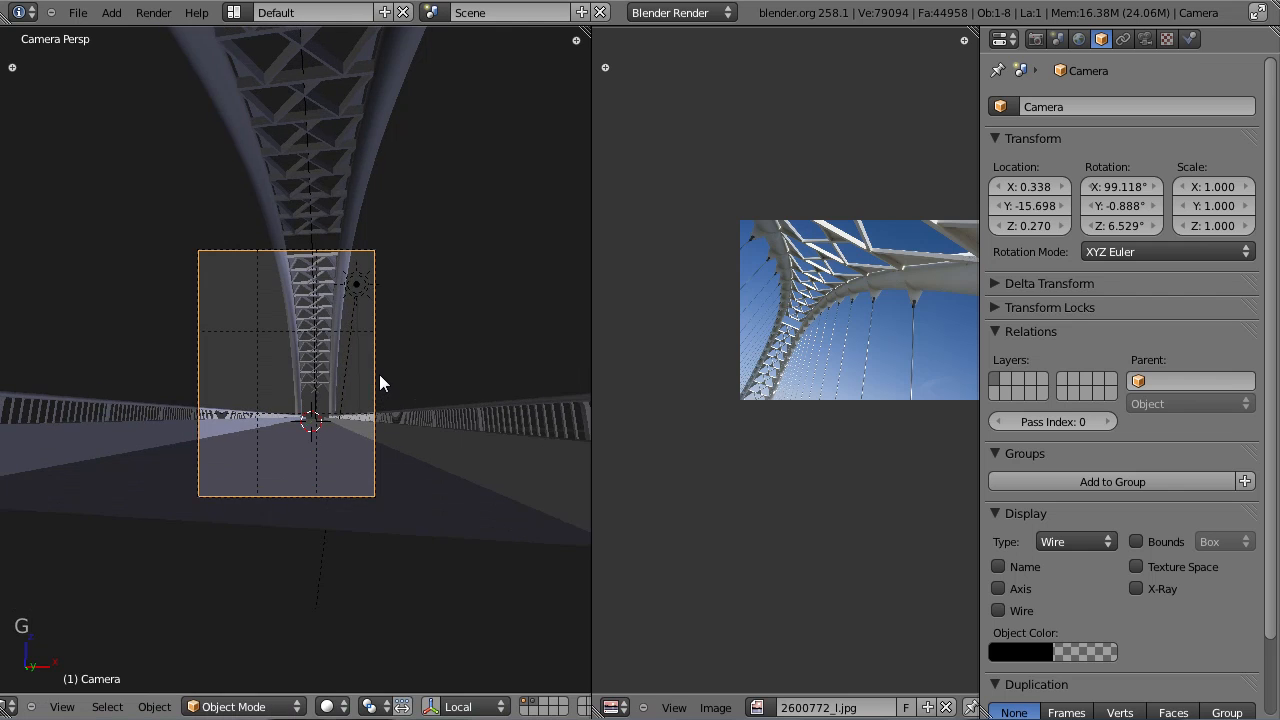
Step: Box-select the curved truss and its path in side wireframe view
{"action": "key", "text": "KP_3"}
{"action": "middle_click_drag", "start_coordinate": [298, 397], "coordinate": [485, 360], "text": "shift"}
{"action": "key", "text": "z"}
{"action": "key", "text": "a"}
{"action": "key", "text": "a"}
{"action": "key", "text": "a"}
{"action": "key", "text": "b"}
{"action": "left_click_drag", "start_coordinate": [333, 261], "coordinate": [376, 292]}
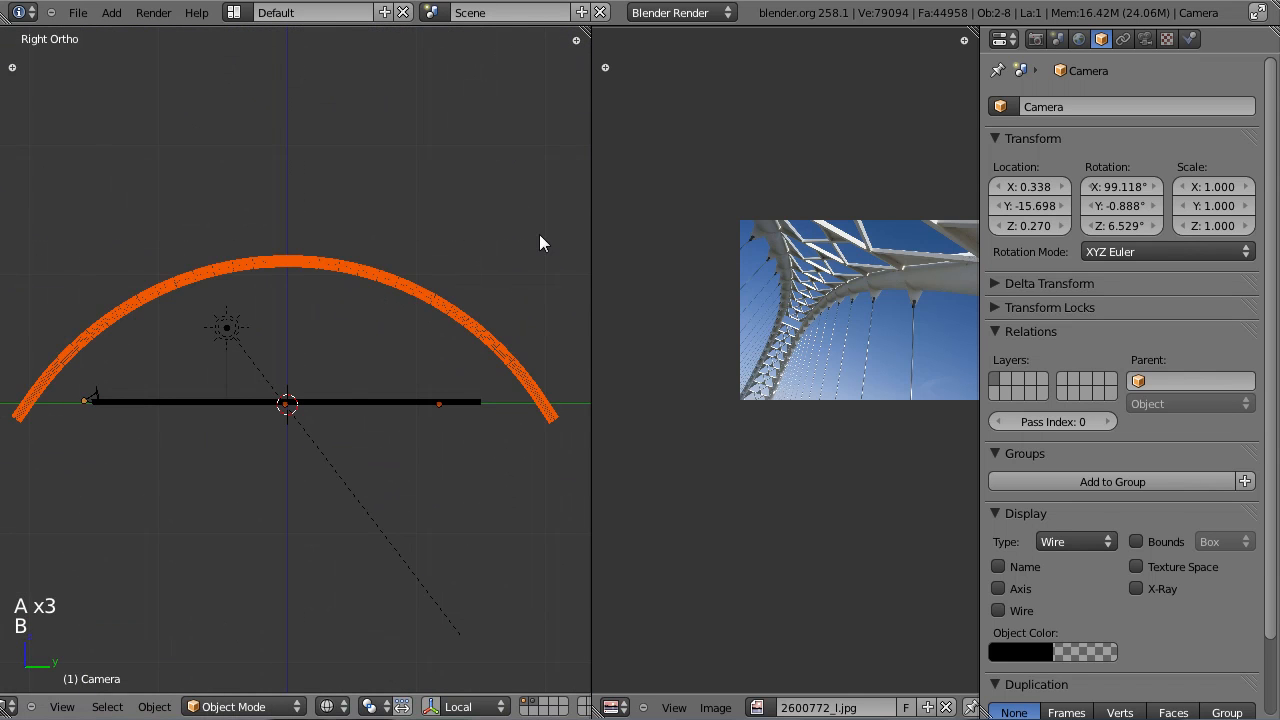
Step: Select the deck's plane objects together and stretch them along Y in top view to reach the arch's legs
{"action": "right_click", "coordinate": [428, 402]}
{"action": "mouse_move", "coordinate": [390, 417]}
{"action": "middle_mouse_down"}
{"action": "mouse_move", "coordinate": [356, 390]}
{"action": "mouse_move", "coordinate": [371, 406]}
{"action": "middle_mouse_up"}
{"action": "key", "text": "b"}
{"action": "right_click", "coordinate": [370, 415]}
{"action": "scroll", "coordinate": [370, 415], "scroll_direction": "up", "scroll_amount": 1}
{"action": "right_click", "coordinate": [370, 415]}
{"action": "key", "text": "KP_7"}
{"action": "key", "text": "z"}
{"action": "scroll", "coordinate": [396, 465], "scroll_direction": "up", "scroll_amount": 5}
{"action": "middle_click_drag", "start_coordinate": [405, 465], "coordinate": [352, 431]}
{"action": "scroll", "coordinate": [405, 411], "scroll_direction": "up", "scroll_amount": 2}
{"action": "key", "text": "z"}
{"action": "right_click", "coordinate": [430, 420]}
{"action": "right_click", "coordinate": [429, 420]}
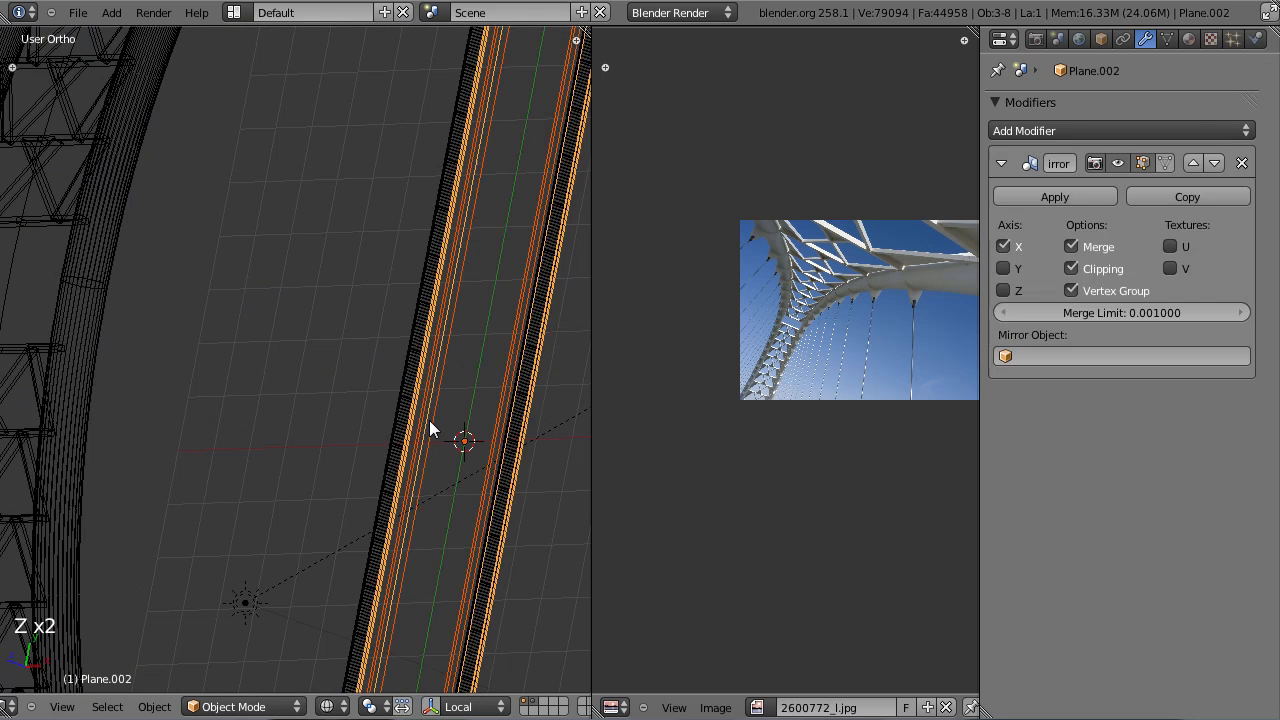
{"action": "scroll", "coordinate": [429, 420], "scroll_direction": "down", "scroll_amount": 3}
{"action": "key", "text": "KP_7"}
{"action": "scroll", "coordinate": [511, 322], "scroll_direction": "down", "scroll_amount": 3}
{"action": "key", "text": "s"}
{"action": "key", "text": "y"}
{"action": "left_click", "coordinate": [529, 330]}
Step: Select the railing and move it along negative Y to the near end of the stretched deck
{"action": "middle_click_drag", "start_coordinate": [425, 323], "coordinate": [341, 346]}
{"action": "scroll", "coordinate": [335, 347], "scroll_direction": "up", "scroll_amount": 4}
{"action": "right_click", "coordinate": [320, 350]}
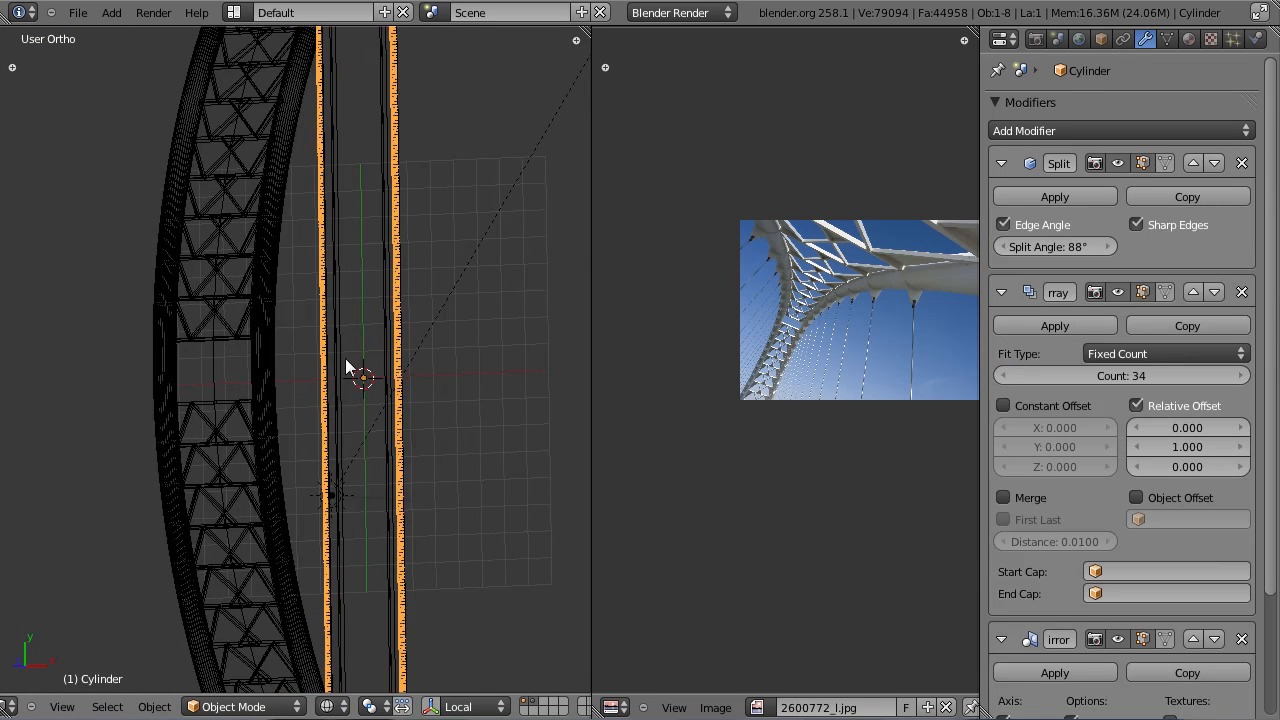
{"action": "scroll", "coordinate": [400, 380], "scroll_direction": "down", "scroll_amount": 2}
{"action": "key", "text": "KP_7"}
{"action": "scroll", "coordinate": [366, 295], "scroll_direction": "down", "scroll_amount": 2}
{"action": "key", "text": "g"}
{"action": "key", "text": "y"}
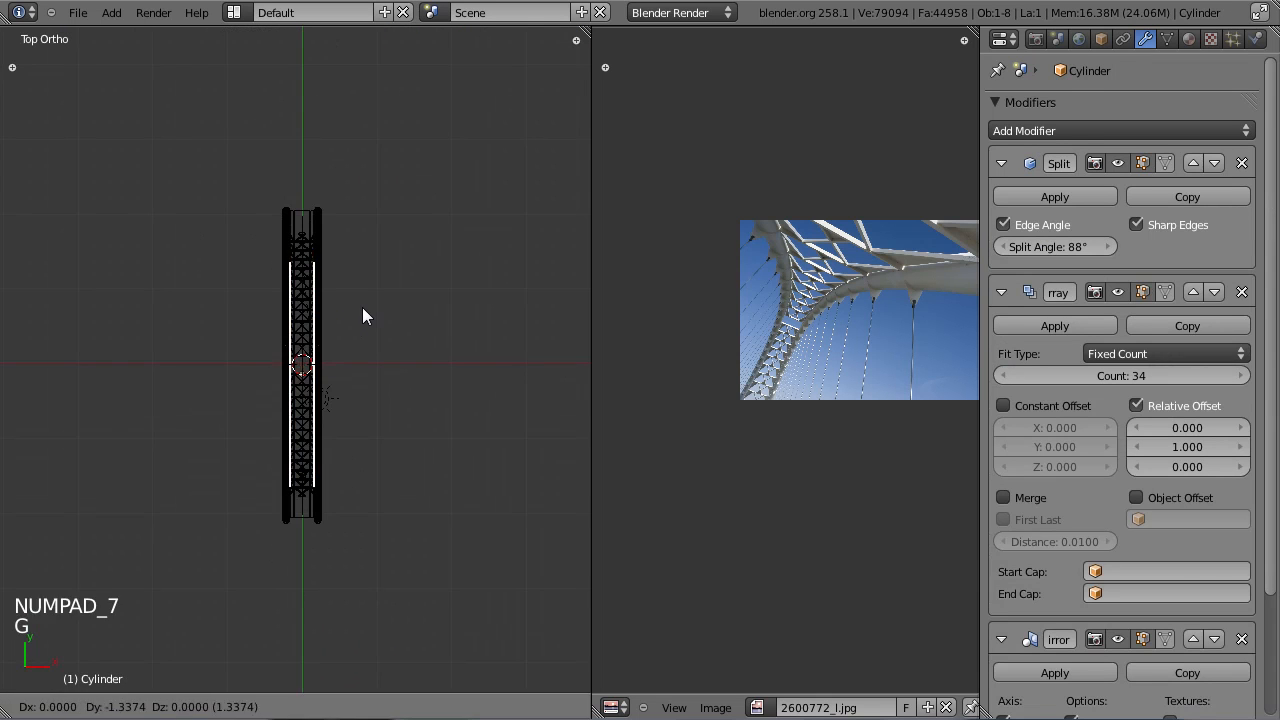
{"action": "left_click", "coordinate": [368, 335]}
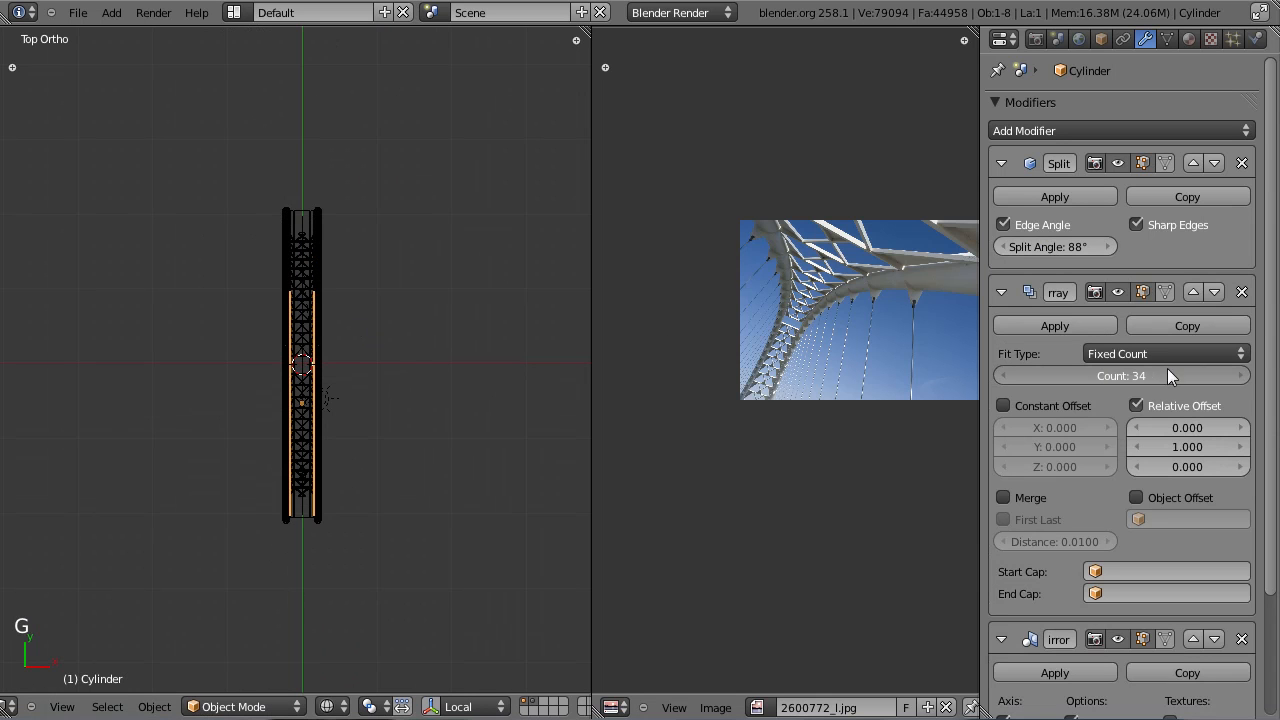
Step: Increase the railing's Array count to 46, realign the railing along Y to span the deck, and save the file
{"action": "left_click_drag", "start_coordinate": [1173, 378], "coordinate": [1246, 376]}
{"action": "key", "text": "g"}
{"action": "key", "text": "y"}
{"action": "left_click", "coordinate": [469, 300]}
{"action": "left_click_drag", "start_coordinate": [1150, 373], "coordinate": [1257, 376]}
{"action": "scroll", "coordinate": [323, 254], "scroll_direction": "up", "scroll_amount": 4}
{"action": "key", "text": "ctrl+s"}
{"action": "scroll", "coordinate": [323, 254], "scroll_direction": "down", "scroll_amount": 2}
{"action": "mouse_move", "coordinate": [323, 254]}
{"action": "middle_mouse_down"}
{"action": "mouse_move", "coordinate": [268, 342]}
{"action": "mouse_move", "coordinate": [206, 325]}
{"action": "middle_mouse_up"}
{"action": "key", "text": "z"}
{"action": "key", "text": "z"}
{"action": "key", "text": "ctrl+s"}
Step: Move the camera along negative Y and rotate it slightly to reframe the arch in camera view
{"action": "key", "text": "KP_0"}
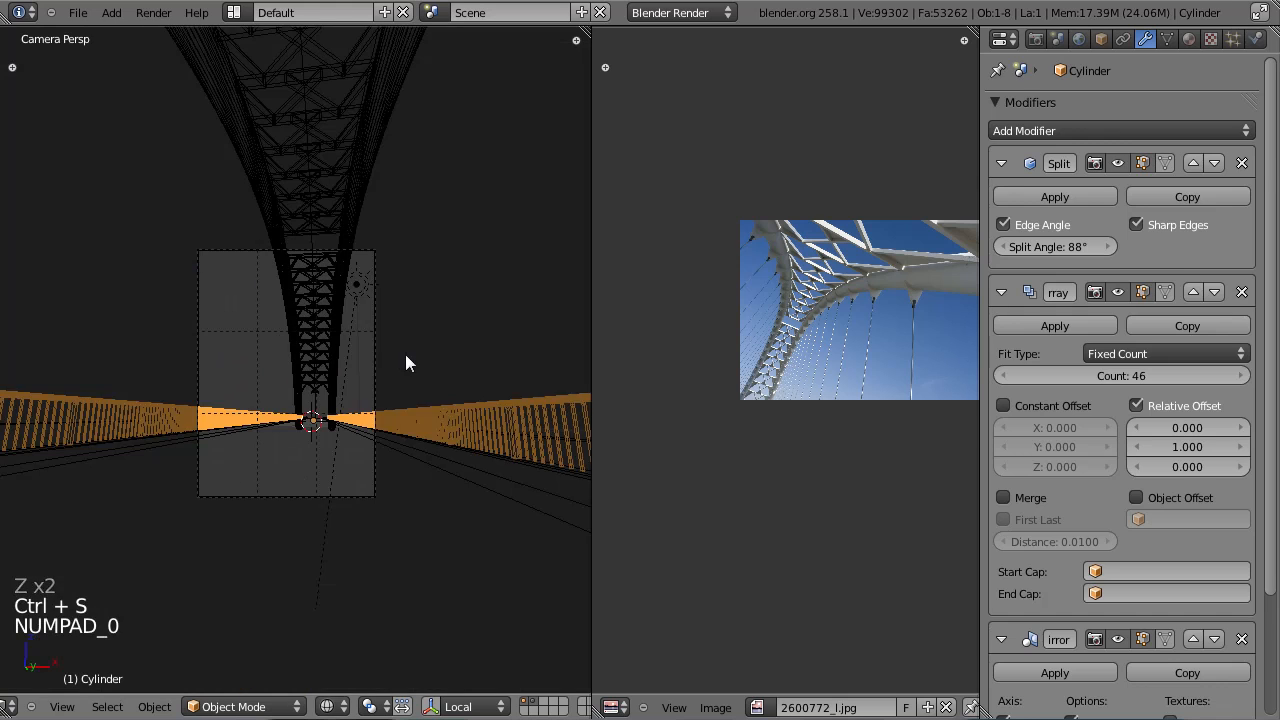
{"action": "right_click", "coordinate": [377, 364]}
{"action": "key", "text": "g"}
{"action": "key", "text": "y"}
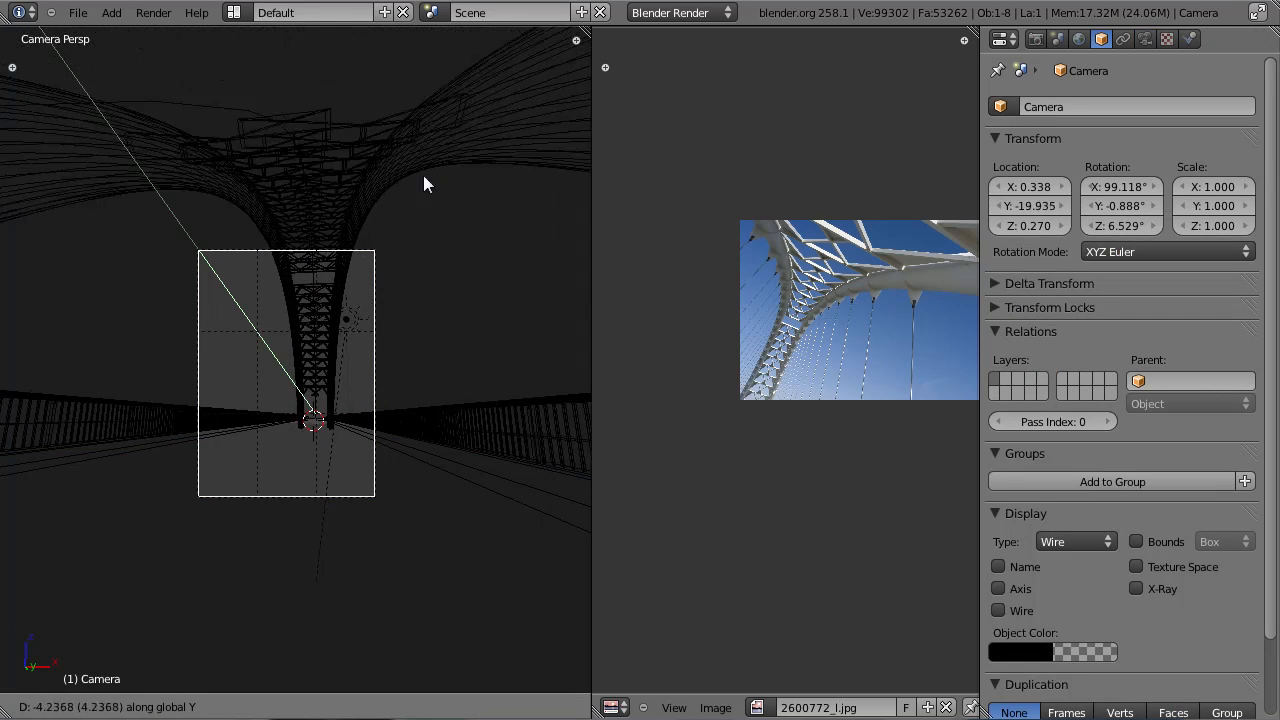
{"action": "left_click", "coordinate": [374, 298]}
{"action": "key", "text": "r"}
{"action": "left_click", "coordinate": [385, 355]}
{"action": "key", "text": "Home"}
{"action": "key", "text": "z"}
{"action": "middle_click_drag", "start_coordinate": [401, 371], "coordinate": [344, 282], "text": "shift"}
Step: Set the camera's focal length to 28 mm and check the wider framing of the arch
{"action": "left_click", "coordinate": [1144, 38]}
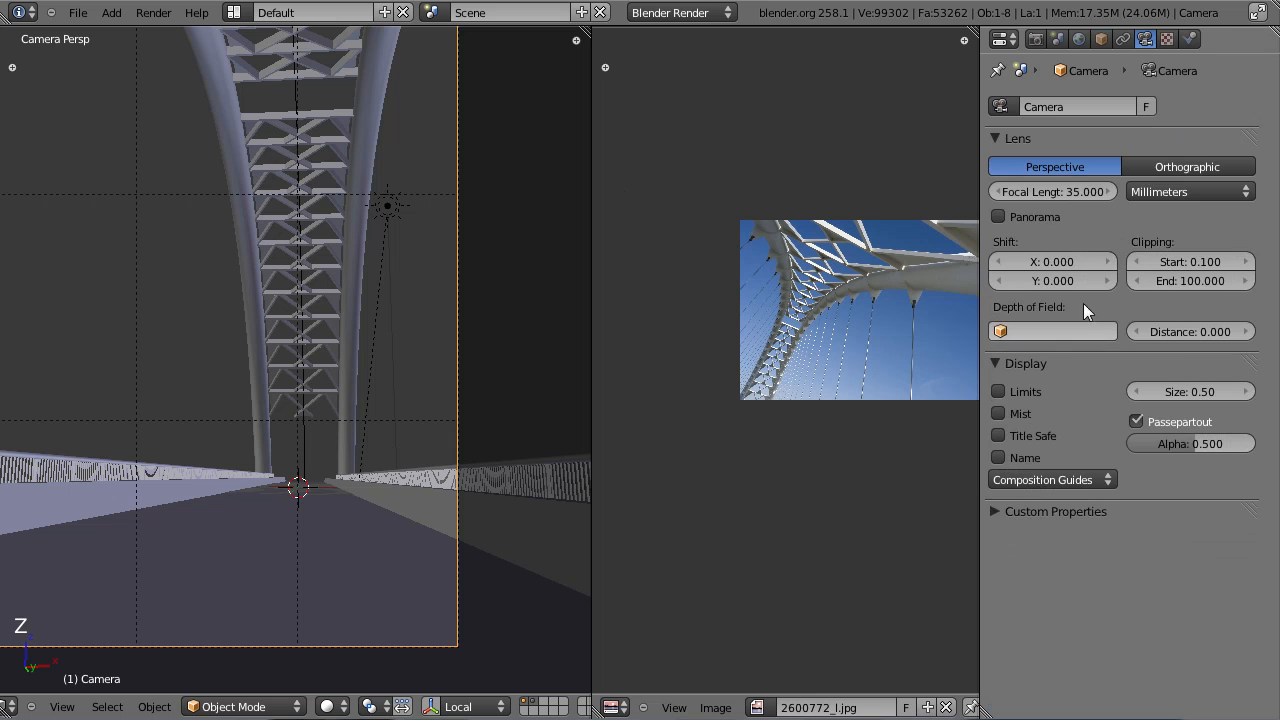
{"action": "left_click", "coordinate": [1058, 188]}
{"action": "type", "text": "2"}
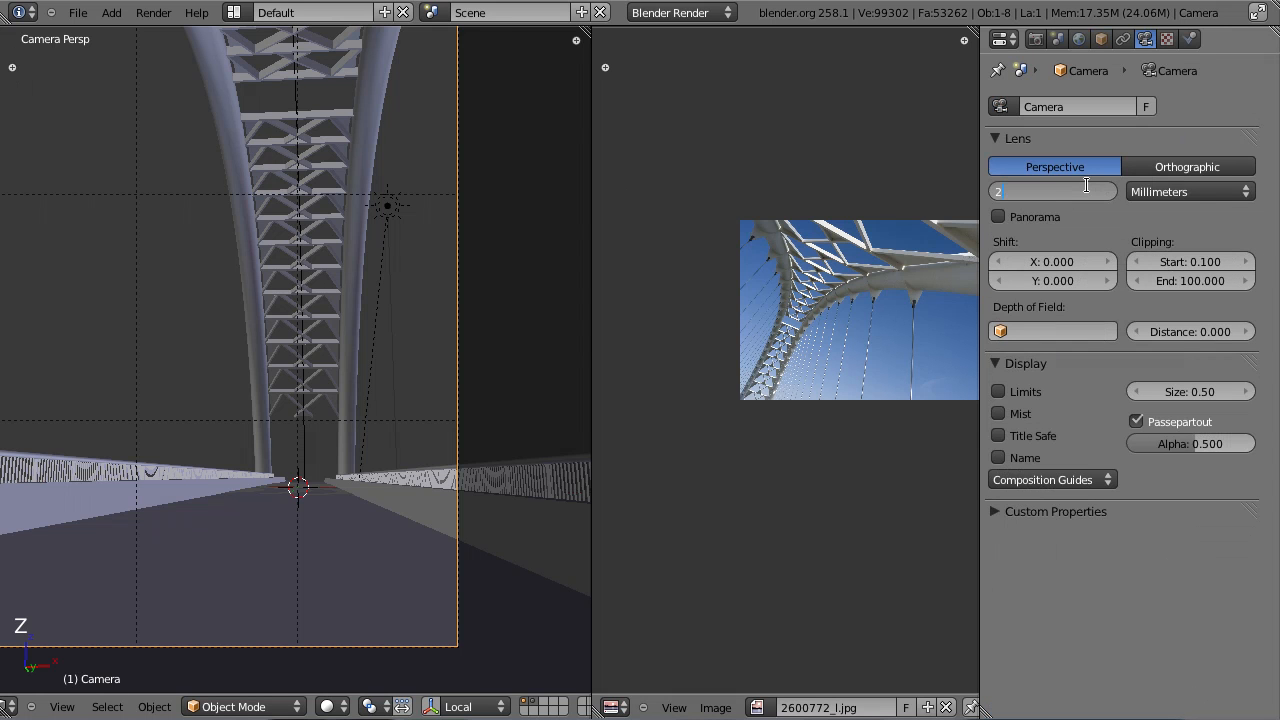
{"action": "type", "text": "8"}
{"action": "key", "text": "Return"}
{"action": "scroll", "coordinate": [275, 329], "scroll_direction": "down", "scroll_amount": 3}
{"action": "scroll", "coordinate": [331, 331], "scroll_direction": "up", "scroll_amount": 2}
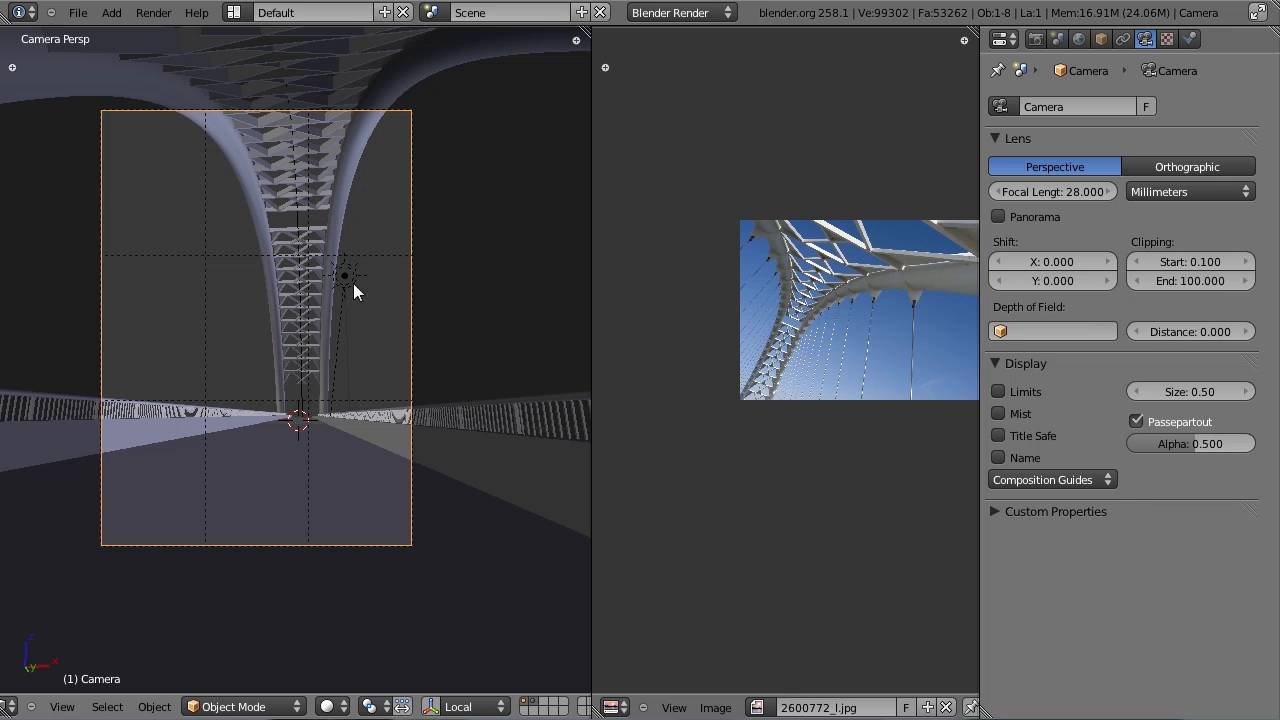
{"action": "left_click", "coordinate": [588, 160]}
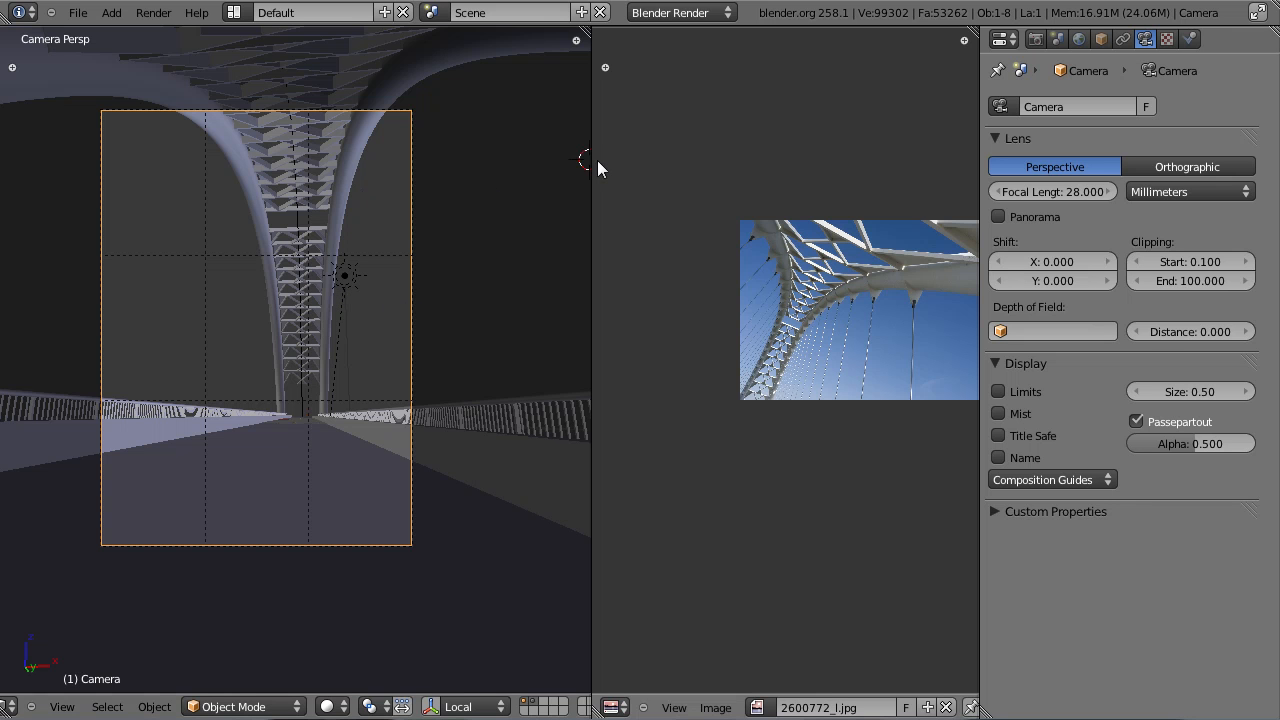
Step: Widen the 3D view, try a focal length of about 13.038 mm, and freely rotate the camera to recompose the arch
{"action": "left_click_drag", "start_coordinate": [592, 165], "coordinate": [771, 186]}
{"action": "scroll", "coordinate": [460, 328], "scroll_direction": "up", "scroll_amount": 2}
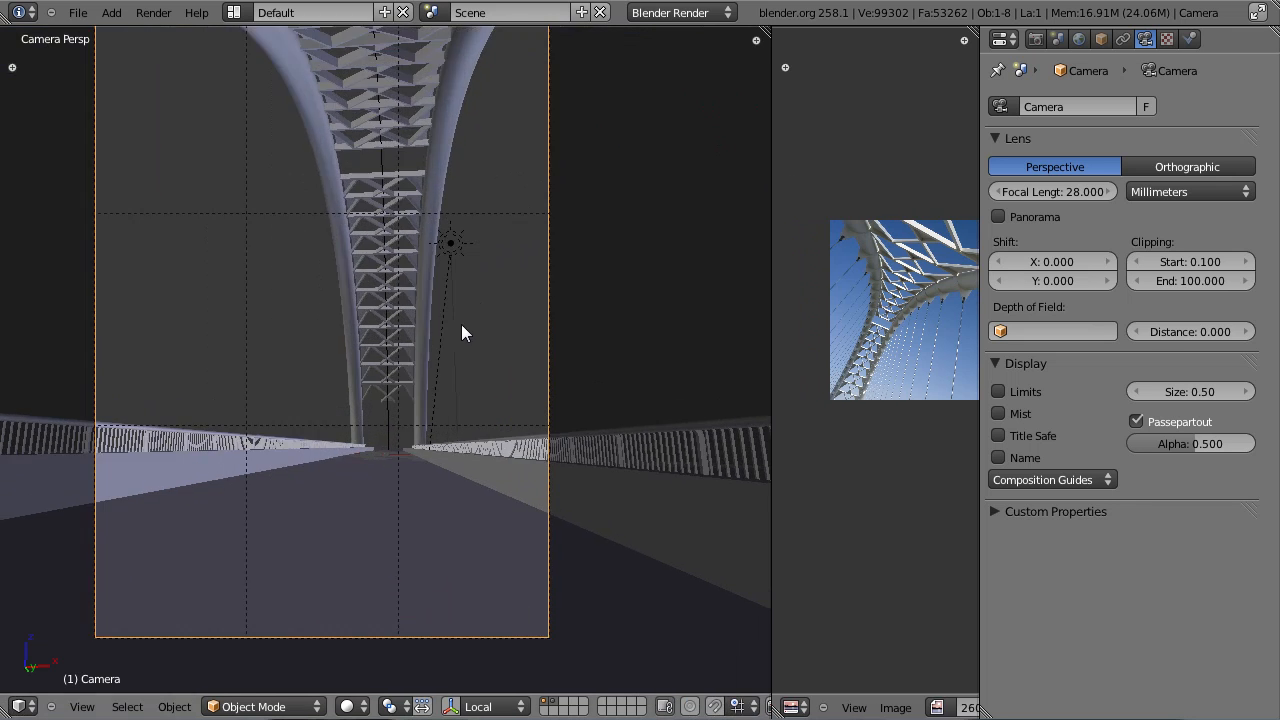
{"action": "left_click_drag", "start_coordinate": [1067, 188], "coordinate": [1016, 201]}
{"action": "key", "text": "g"}
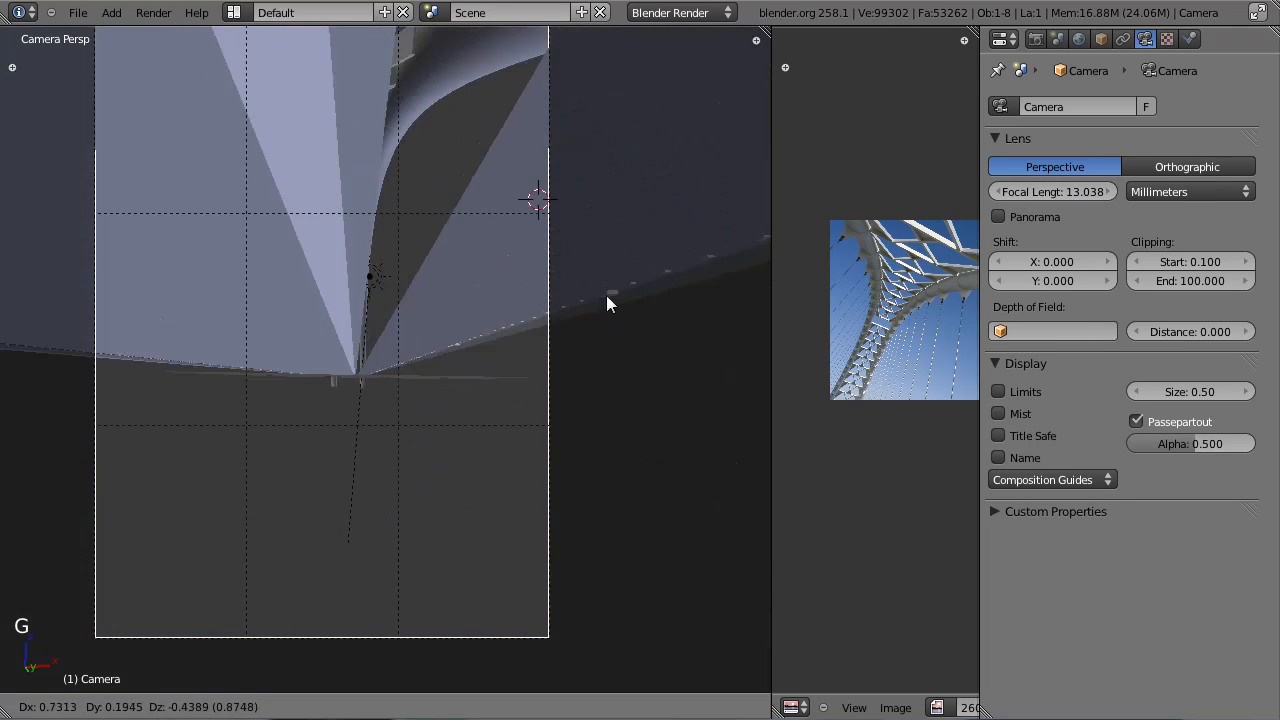
{"action": "right_click", "coordinate": [546, 295]}
{"action": "key", "text": "r"}
{"action": "key", "text": "r"}
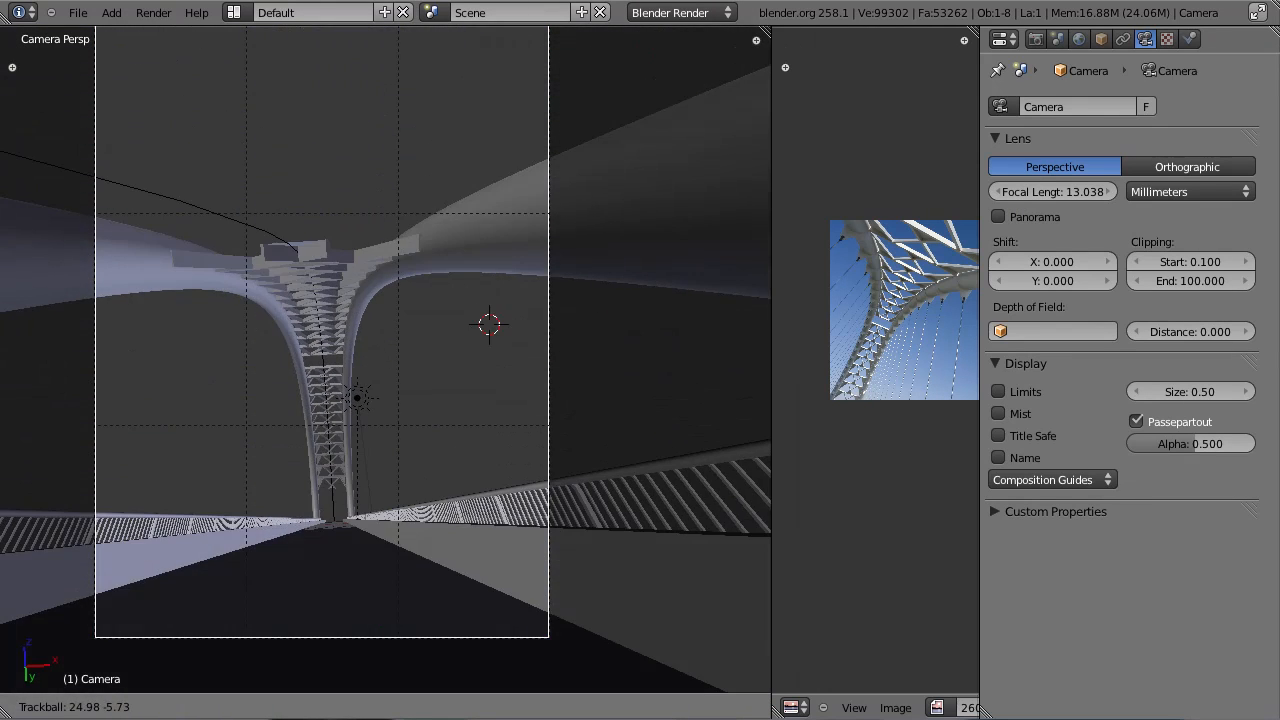
{"action": "left_click", "coordinate": [409, 532]}
Step: Set the camera's focal length to 28 mm and save the file
{"action": "left_click", "coordinate": [1068, 193]}
{"action": "type", "text": "28"}
{"action": "key", "text": "Return"}
{"action": "scroll", "coordinate": [487, 326], "scroll_direction": "down", "scroll_amount": 5}
{"action": "key", "text": "ctrl+s"}
{"action": "key", "text": "ctrl+s"}
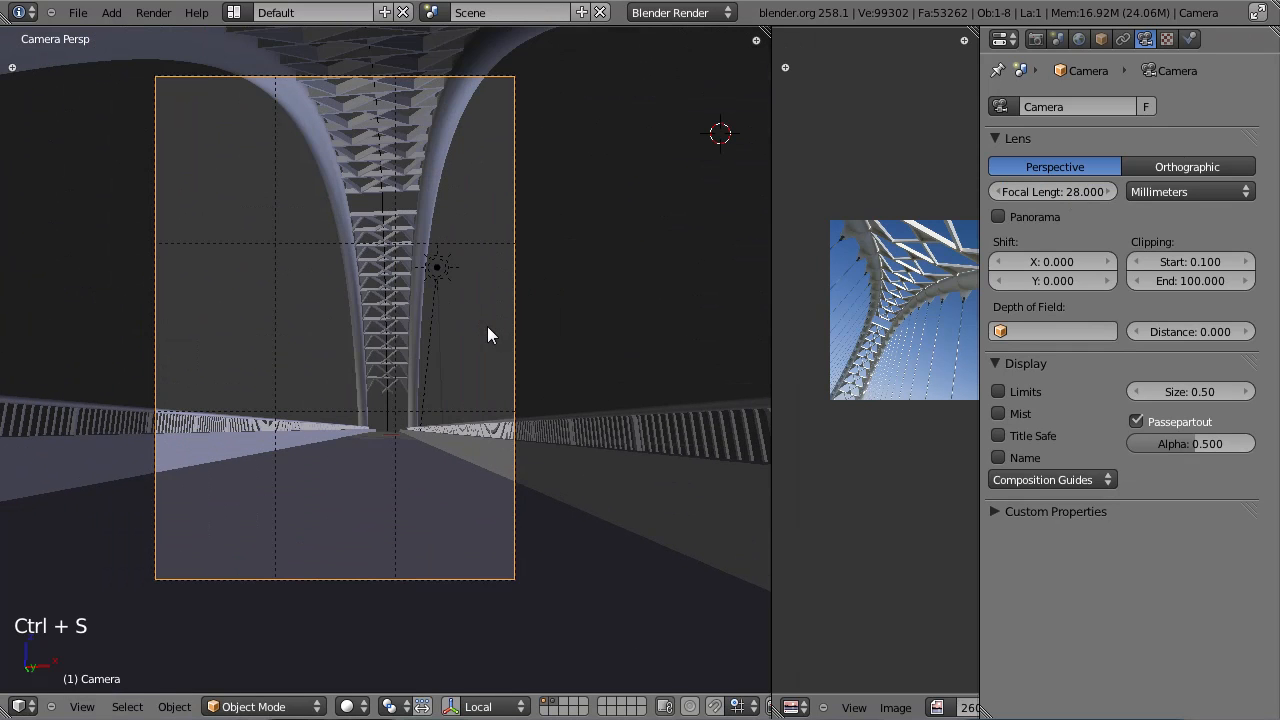
Step: Refine the camera's orientation with two free trackball rotations to reframe the arch and deck
{"action": "key", "text": "r"}
{"action": "key", "text": "r"}
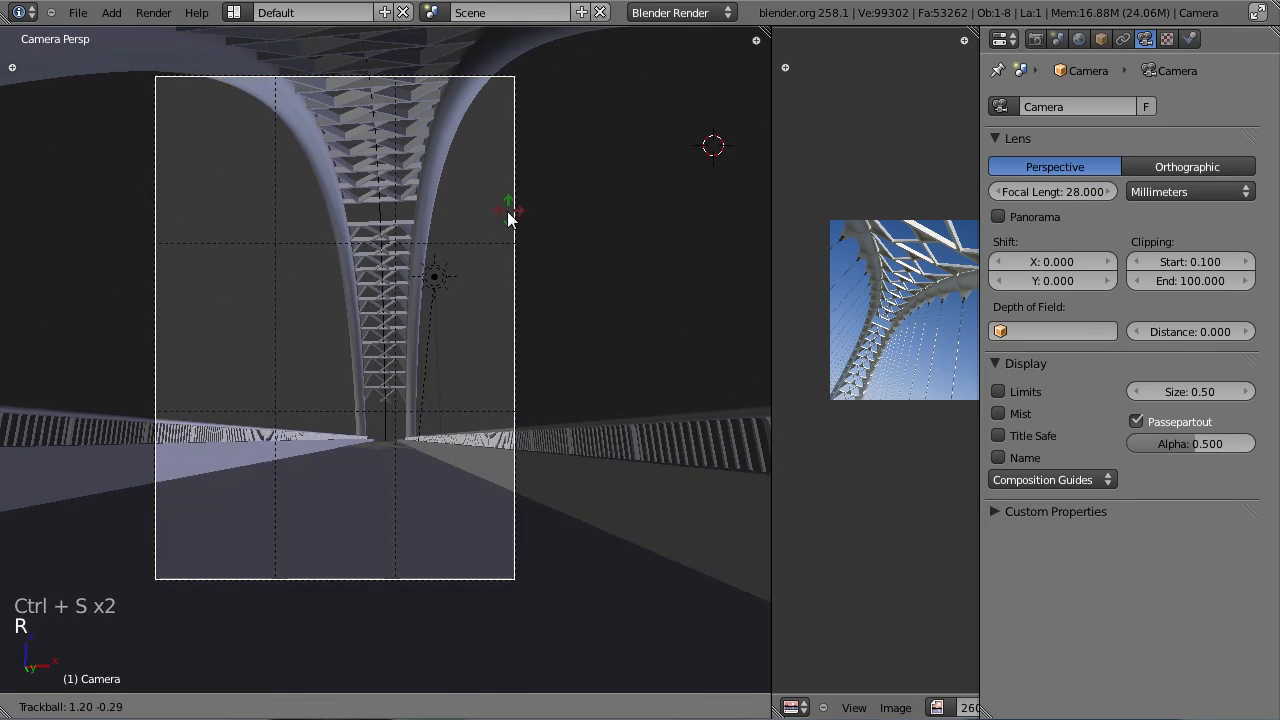
{"action": "left_click", "coordinate": [518, 200]}
{"action": "scroll", "coordinate": [413, 474], "scroll_direction": "up", "scroll_amount": 3}
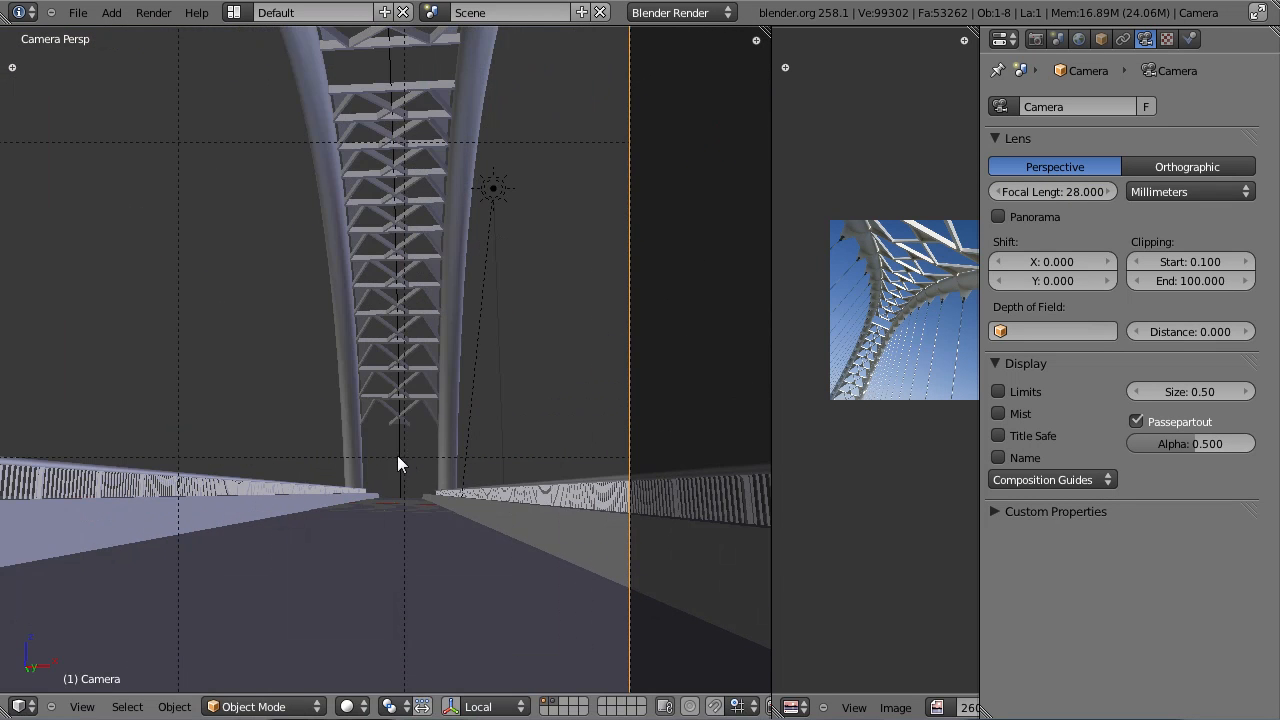
{"action": "scroll", "coordinate": [402, 470], "scroll_direction": "down", "scroll_amount": 3}
{"action": "key", "text": "r"}
{"action": "key", "text": "r"}
{"action": "left_click", "coordinate": [407, 388]}
{"action": "scroll", "coordinate": [408, 388], "scroll_direction": "down", "scroll_amount": 4}
{"action": "middle_click_drag", "start_coordinate": [408, 341], "coordinate": [404, 370], "text": "shift"}
{"action": "scroll", "coordinate": [404, 370], "scroll_direction": "up", "scroll_amount": 2}
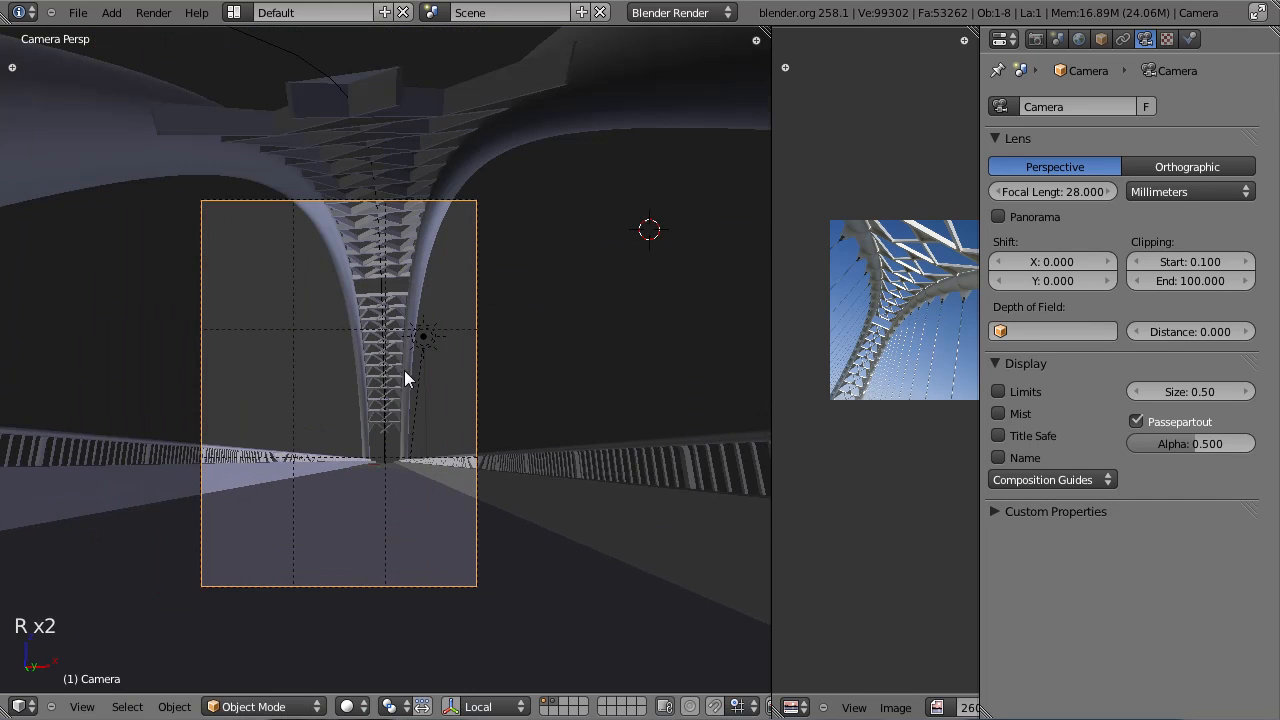
Step: Roll the camera to slant the arch like the reference photo, adjust its position and aim, and move it along X
{"action": "key", "text": "r"}
{"action": "left_click", "coordinate": [493, 295]}
{"action": "key", "text": "g"}
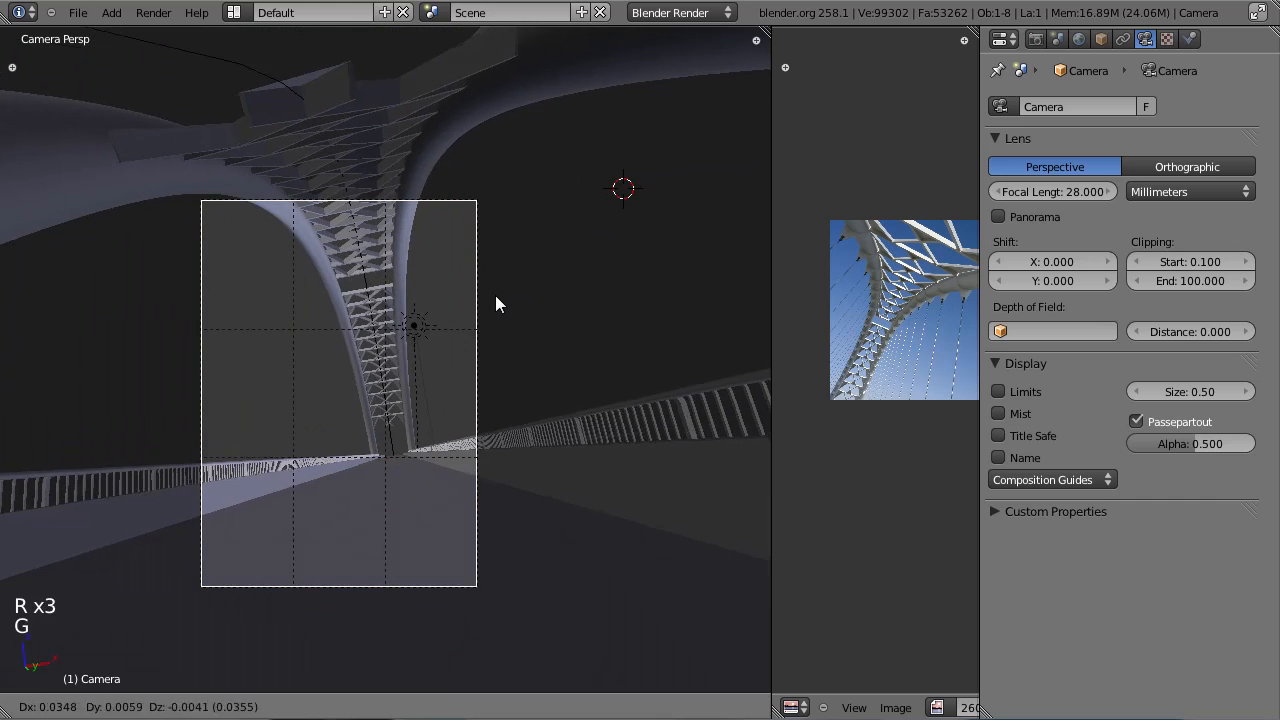
{"action": "left_click", "coordinate": [487, 306]}
{"action": "key", "text": "r"}
{"action": "key", "text": "r"}
{"action": "left_click", "coordinate": [479, 341]}
{"action": "key", "text": "g"}
{"action": "key", "text": "x"}
{"action": "left_click", "coordinate": [467, 344]}
Step: Save the file and compare the camera framing with the reference photo
{"action": "key", "text": "ctrl+s"}
{"action": "left_click", "coordinate": [467, 344]}
{"action": "scroll", "coordinate": [467, 344], "scroll_direction": "up", "scroll_amount": 2}
{"action": "key", "text": "ctrl+s"}
{"action": "left_click", "coordinate": [467, 344]}
{"action": "scroll", "coordinate": [894, 305], "scroll_direction": "down", "scroll_amount": 2}
{"action": "middle_click_drag", "start_coordinate": [941, 267], "coordinate": [922, 316]}
{"action": "scroll", "coordinate": [932, 294], "scroll_direction": "up", "scroll_amount": 4}
{"action": "scroll", "coordinate": [922, 316], "scroll_direction": "up", "scroll_amount": 4}
{"action": "scroll", "coordinate": [922, 316], "scroll_direction": "down", "scroll_amount": 5}
{"action": "key", "text": "ctrl+s"}
{"action": "scroll", "coordinate": [421, 347], "scroll_direction": "up", "scroll_amount": 2}
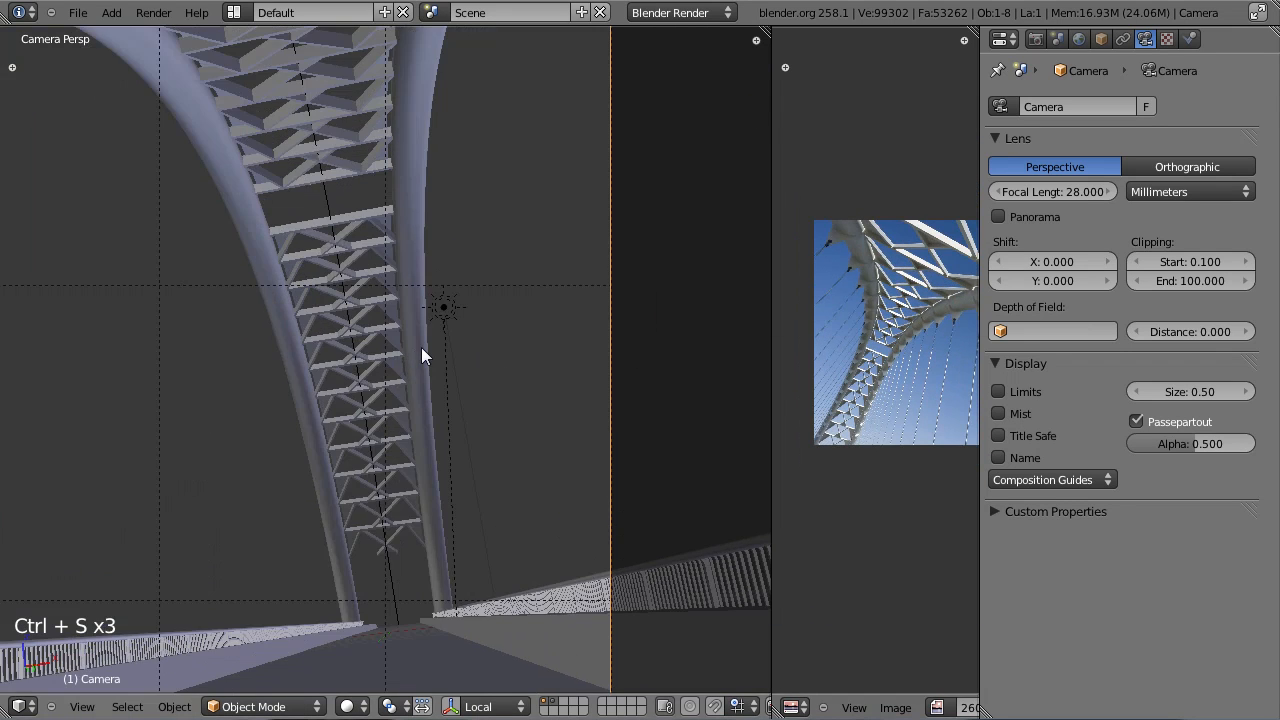
Step: Show the arch from the right side in wireframe and save the file
{"action": "key", "text": "KP_3"}
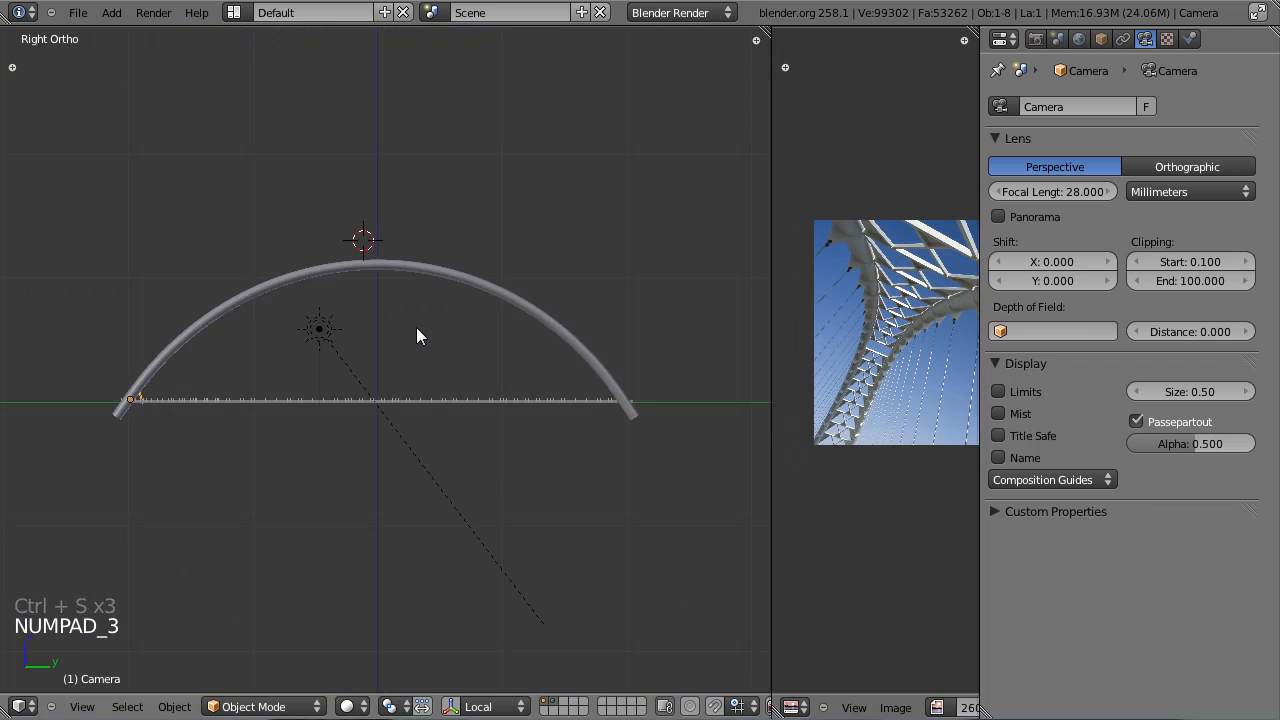
{"action": "key", "text": "ctrl+s"}
{"action": "key", "text": "z"}
{"action": "scroll", "coordinate": [405, 329], "scroll_direction": "up", "scroll_amount": 3}
{"action": "key", "text": "ctrl+s"}
{"action": "left_click", "coordinate": [405, 329]}
{"action": "middle_click_drag", "start_coordinate": [434, 332], "coordinate": [713, 302], "text": "shift"}
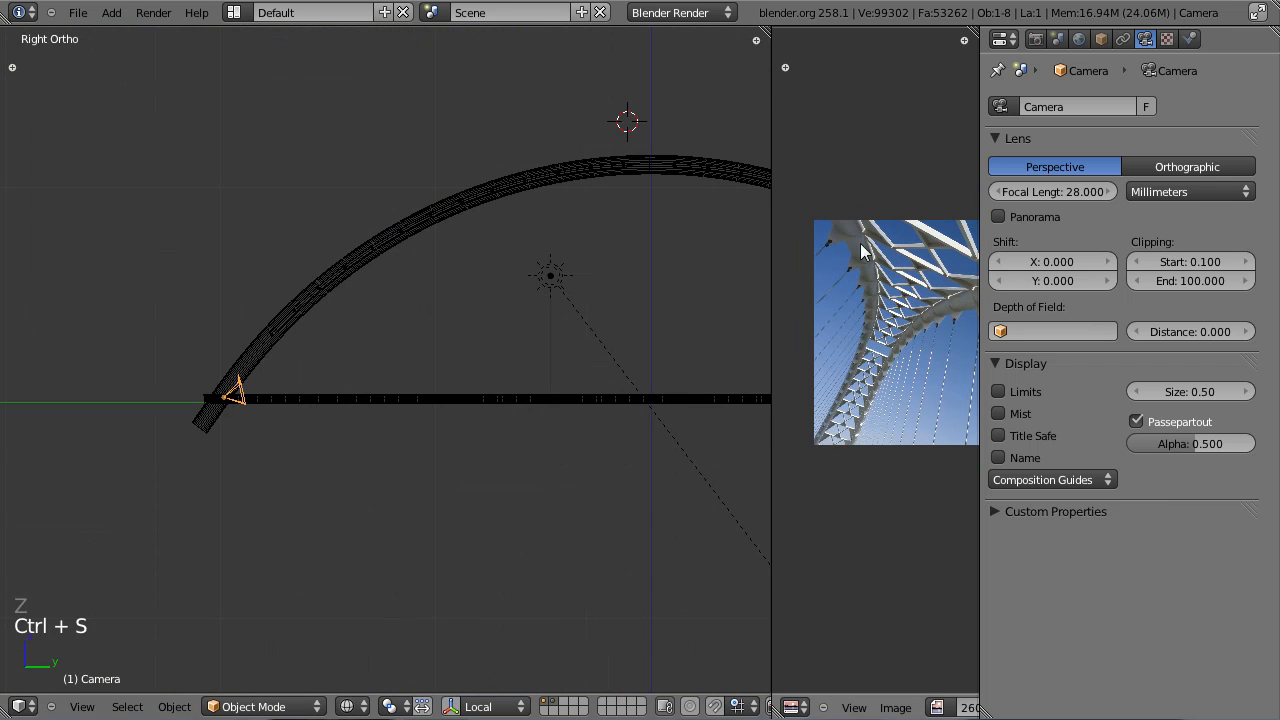
Step: Examine the reference photo at full size for the triangular cable brackets and their spacing along the arch tubes
{"action": "scroll", "coordinate": [858, 300], "scroll_direction": "up", "scroll_amount": 2}
{"action": "middle_click_drag", "start_coordinate": [861, 320], "coordinate": [943, 328]}
{"action": "scroll", "coordinate": [875, 260], "scroll_direction": "up", "scroll_amount": 1}
{"action": "middle_click_drag", "start_coordinate": [864, 247], "coordinate": [811, 402]}
{"action": "scroll", "coordinate": [840, 385], "scroll_direction": "up", "scroll_amount": 4}
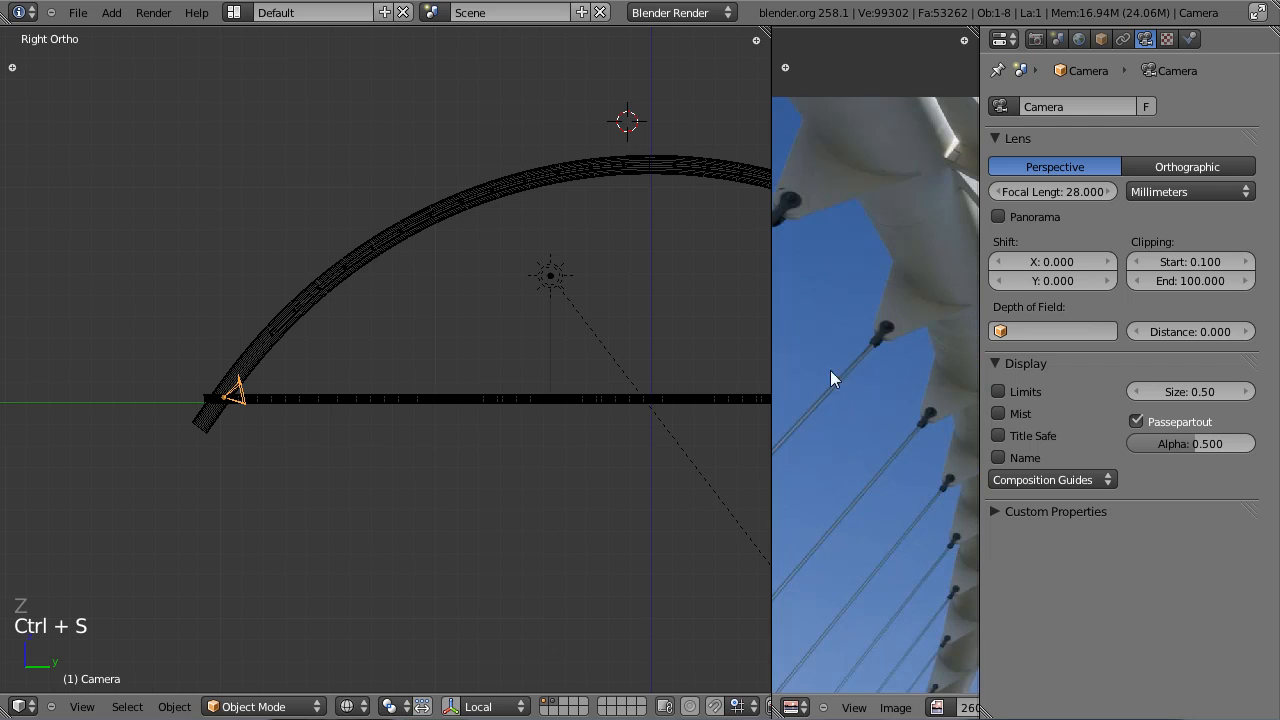
{"action": "scroll", "coordinate": [897, 475], "scroll_direction": "down", "scroll_amount": 2}
{"action": "middle_click_drag", "start_coordinate": [897, 470], "coordinate": [866, 320]}
{"action": "scroll", "coordinate": [880, 330], "scroll_direction": "up", "scroll_amount": 1}
{"action": "left_click_drag", "start_coordinate": [770, 338], "coordinate": [700, 336]}
{"action": "key", "text": "ctrl+Up"}
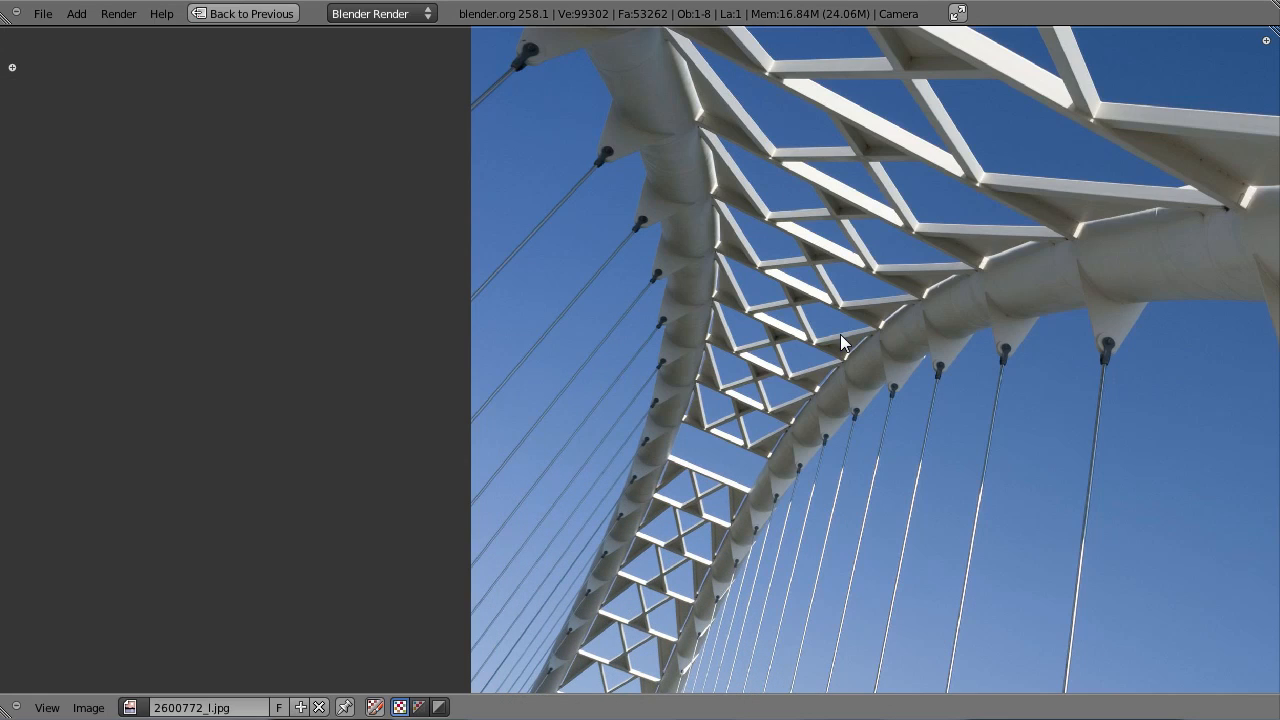
{"action": "middle_click_drag", "start_coordinate": [1034, 300], "coordinate": [557, 263]}
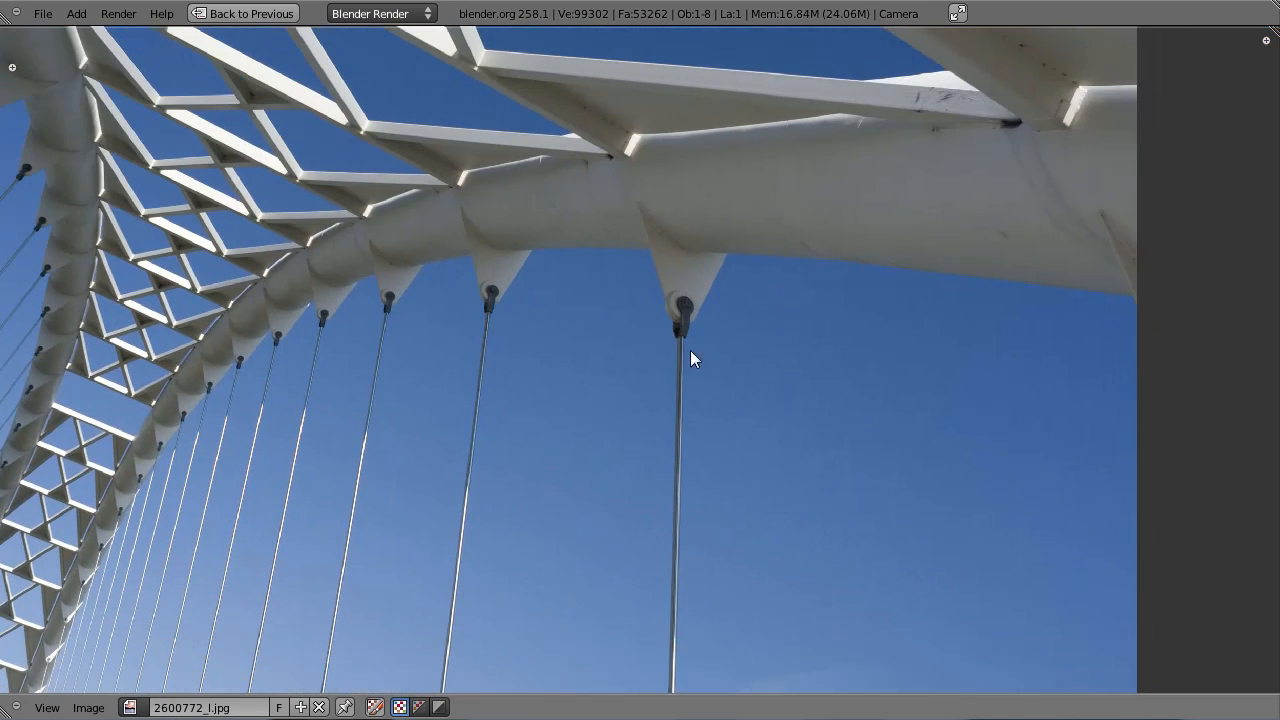
{"action": "scroll", "coordinate": [700, 338], "scroll_direction": "up", "scroll_amount": 2}
{"action": "middle_click_drag", "start_coordinate": [694, 265], "coordinate": [682, 193]}
{"action": "scroll", "coordinate": [680, 194], "scroll_direction": "down", "scroll_amount": 3}
{"action": "middle_click_drag", "start_coordinate": [570, 320], "coordinate": [739, 295]}
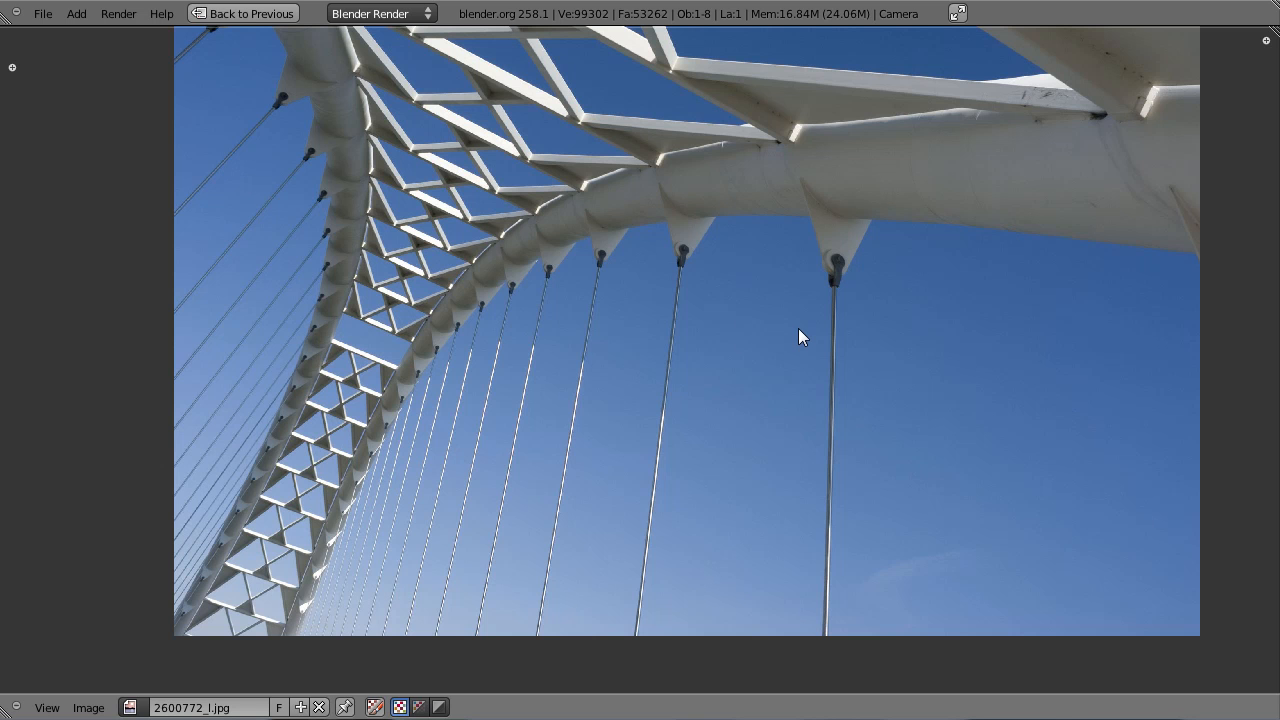
{"action": "key", "text": "Escape"}
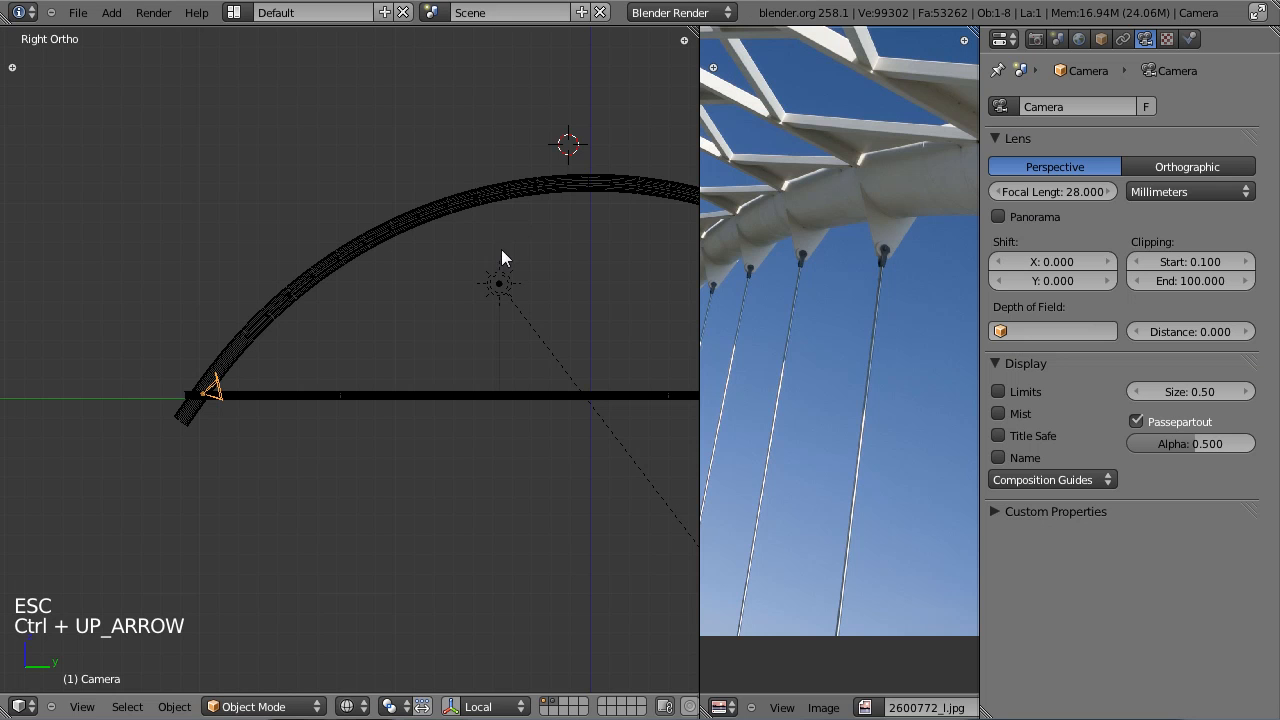
Step: Save the file, select the arch tube, and open its mesh for editing at the tube's open end
{"action": "key", "text": "ctrl+s"}
{"action": "scroll", "coordinate": [420, 258], "scroll_direction": "up", "scroll_amount": 4}
{"action": "right_click", "coordinate": [330, 344]}
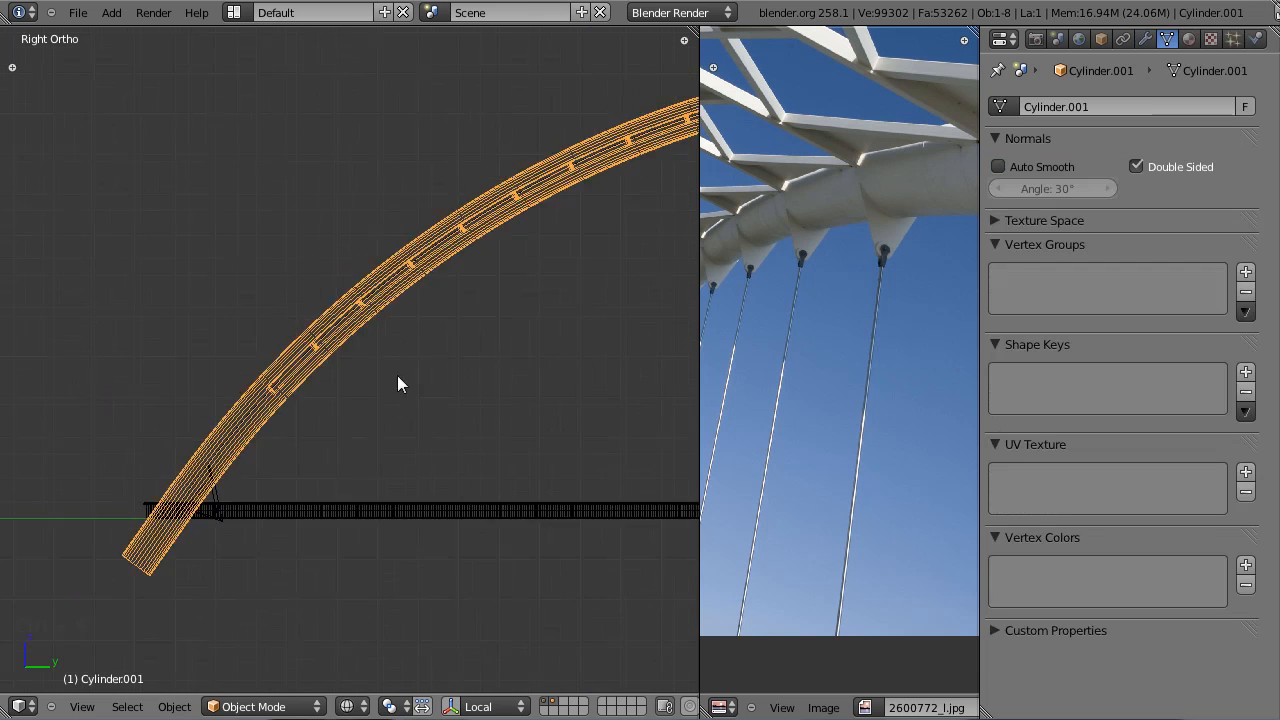
{"action": "key", "text": "Tab"}
{"action": "middle_click_drag", "start_coordinate": [380, 372], "coordinate": [314, 223], "text": "shift"}
{"action": "scroll", "coordinate": [314, 223], "scroll_direction": "up", "scroll_amount": 3}
{"action": "middle_click_drag", "start_coordinate": [140, 308], "coordinate": [320, 503], "text": "shift"}
{"action": "scroll", "coordinate": [420, 329], "scroll_direction": "up", "scroll_amount": 3}
{"action": "middle_click_drag", "start_coordinate": [437, 323], "coordinate": [345, 377], "text": "shift"}
{"action": "scroll", "coordinate": [331, 374], "scroll_direction": "up", "scroll_amount": 2}
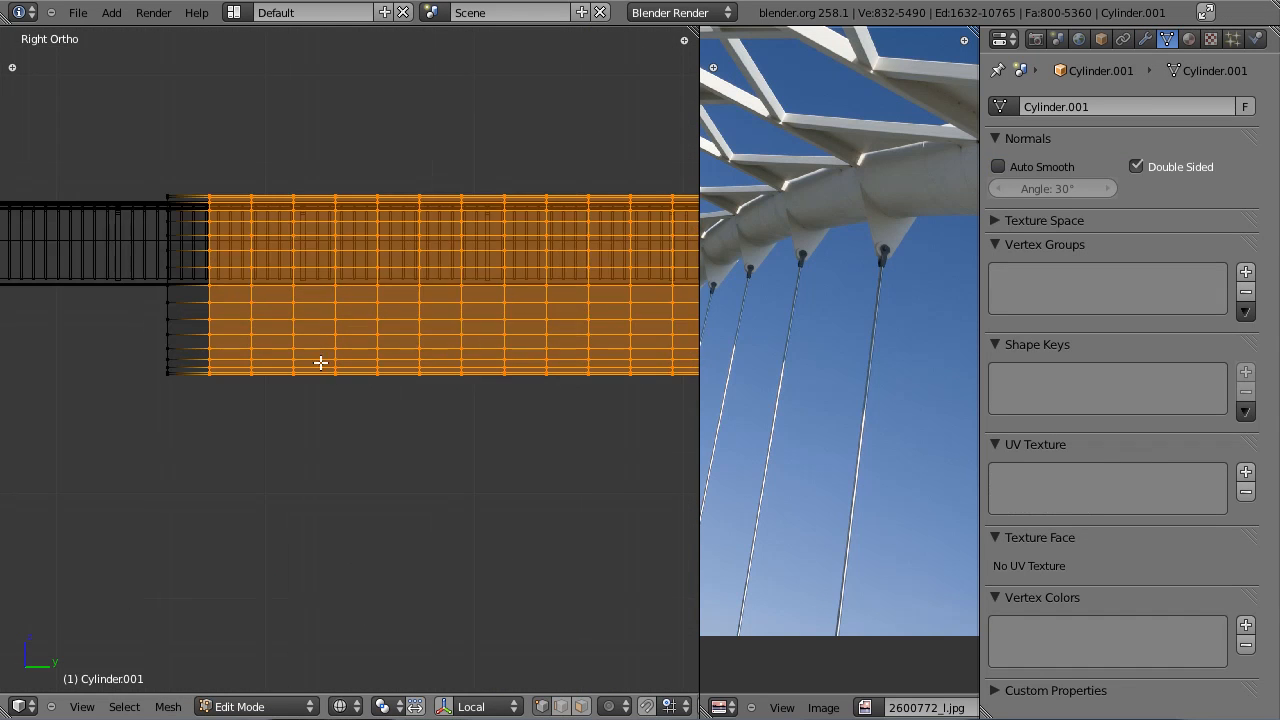
Step: Select only the edge loop at the open end of the arch tube
{"action": "key", "text": "a"}
{"action": "mouse_move", "coordinate": [208, 302]}
{"action": "middle_mouse_down"}
{"action": "mouse_move", "coordinate": [240, 294]}
{"action": "mouse_move", "coordinate": [294, 371]}
{"action": "mouse_move", "coordinate": [188, 303]}
{"action": "middle_mouse_up"}
{"action": "middle_click_drag", "start_coordinate": [175, 256], "coordinate": [300, 306]}
{"action": "scroll", "coordinate": [890, 208], "scroll_direction": "up", "scroll_amount": 5}
{"action": "scroll", "coordinate": [843, 389], "scroll_direction": "up", "scroll_amount": 1}
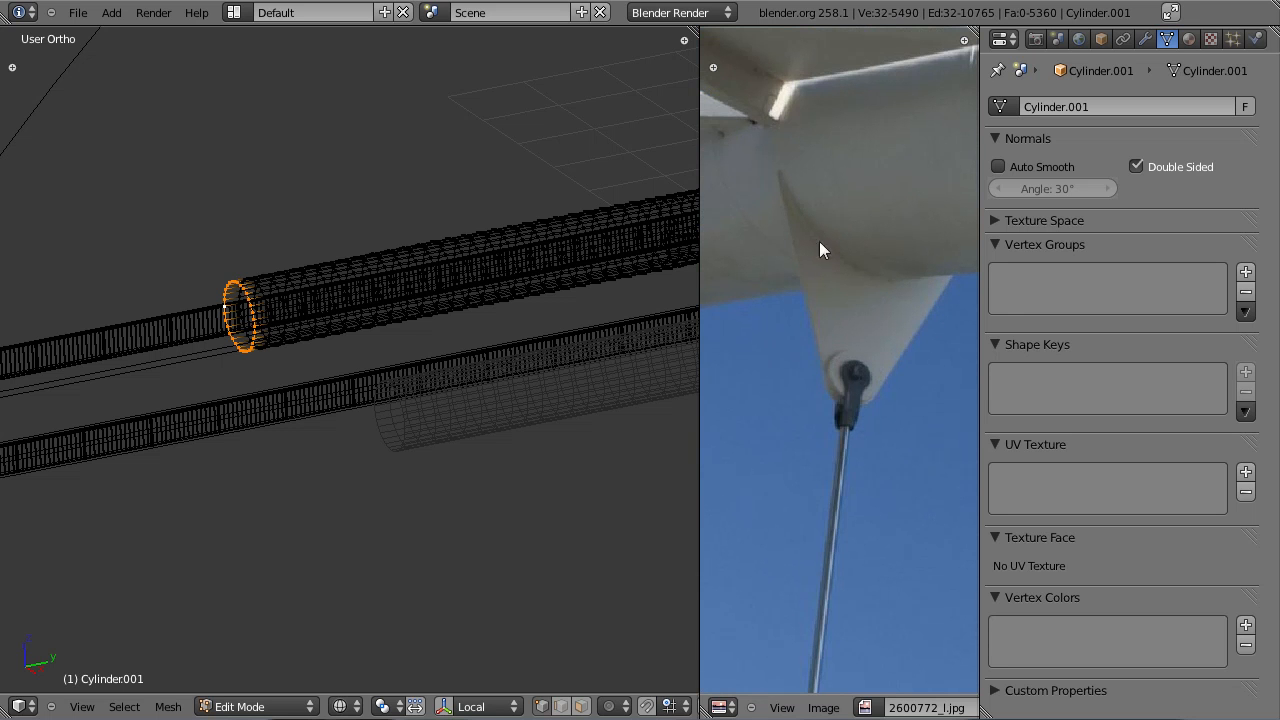
{"action": "middle_click_drag", "start_coordinate": [450, 310], "coordinate": [274, 292]}
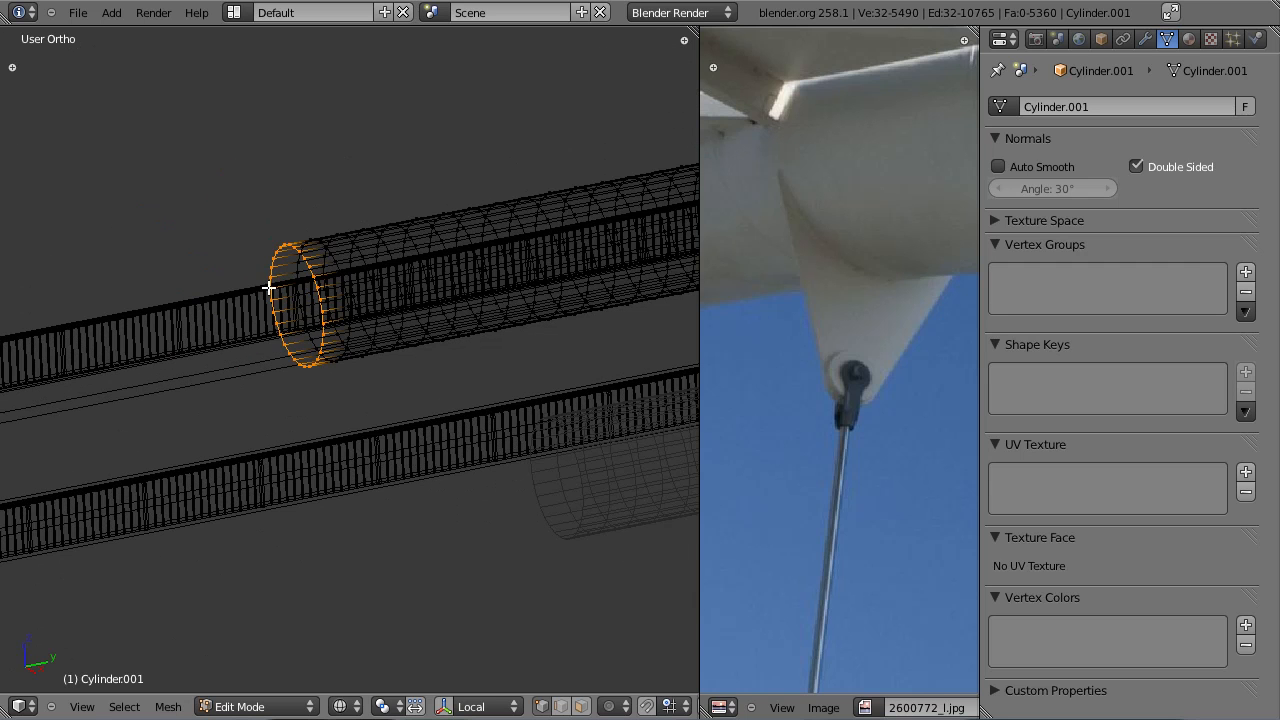
{"action": "right_click", "coordinate": [303, 270], "text": "alt"}
{"action": "right_click", "coordinate": [282, 287], "text": "alt"}
{"action": "middle_click_drag", "start_coordinate": [338, 324], "coordinate": [377, 324]}
Step: Duplicate the end loop in place, separate it into its own object, and return to Object Mode
{"action": "key", "text": "shift+d"}
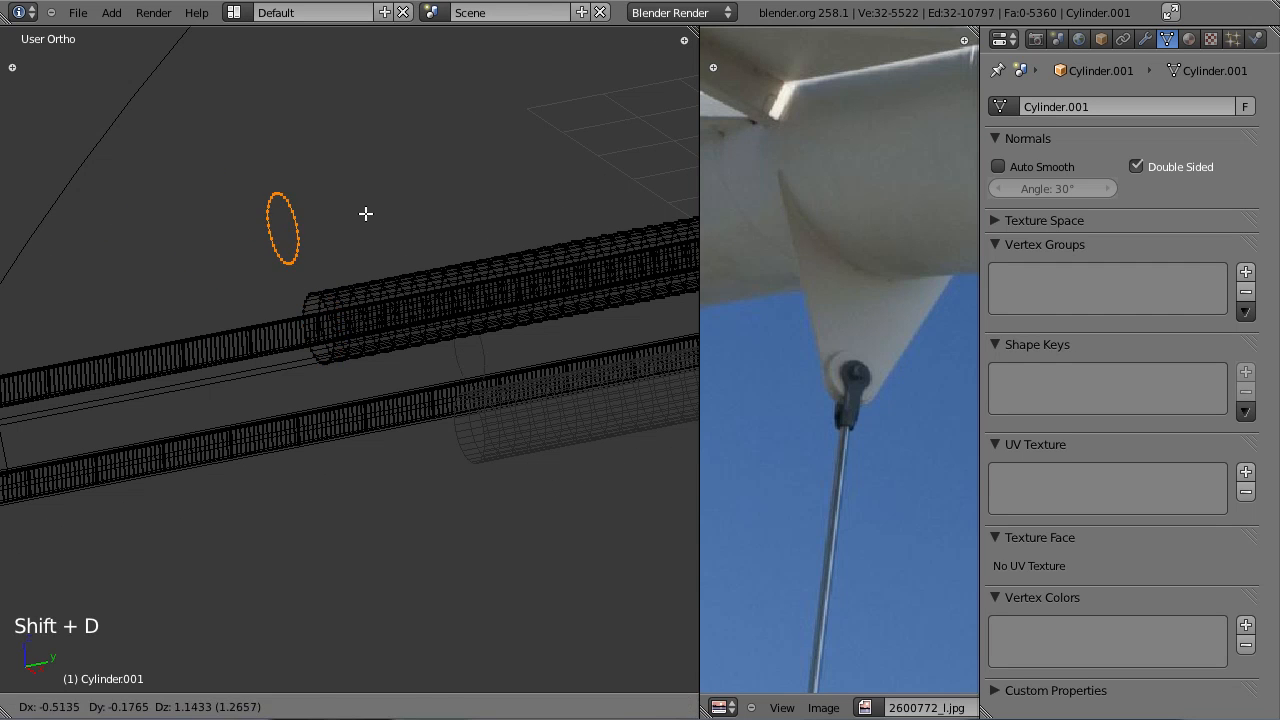
{"action": "right_click", "coordinate": [365, 213]}
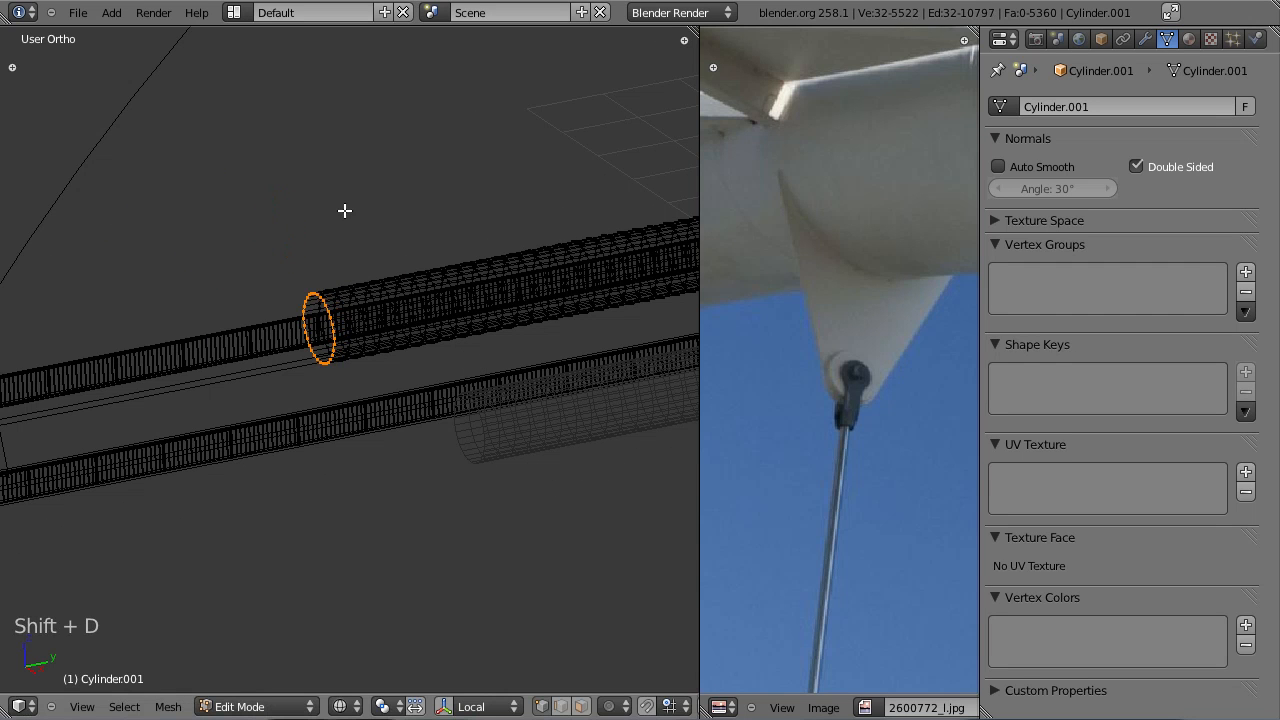
{"action": "key", "text": "p"}
{"action": "left_click", "coordinate": [284, 211]}
{"action": "key", "text": "Tab"}
Step: Select the separated ring and remove its second Mirror modifier and its Curve modifier
{"action": "middle_click_drag", "start_coordinate": [346, 303], "coordinate": [168, 425]}
{"action": "right_click", "coordinate": [152, 423]}
{"action": "scroll", "coordinate": [386, 354], "scroll_direction": "up", "scroll_amount": 7}
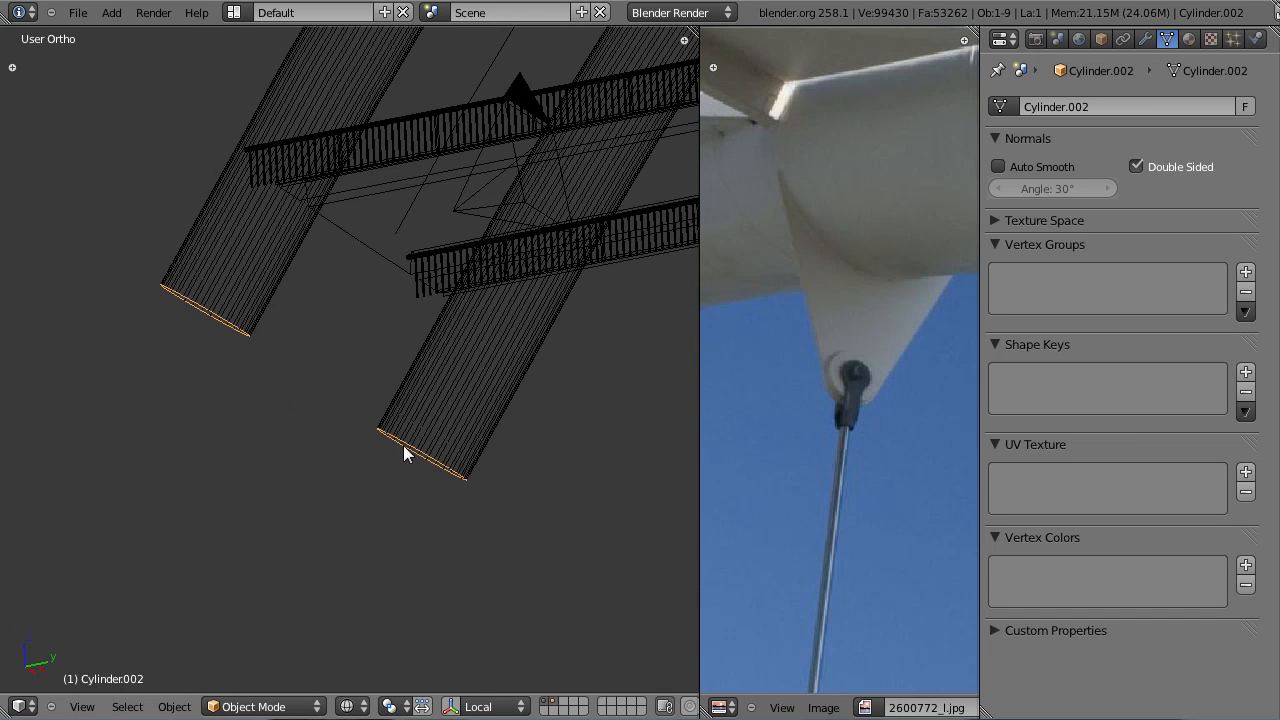
{"action": "left_click", "coordinate": [1146, 39]}
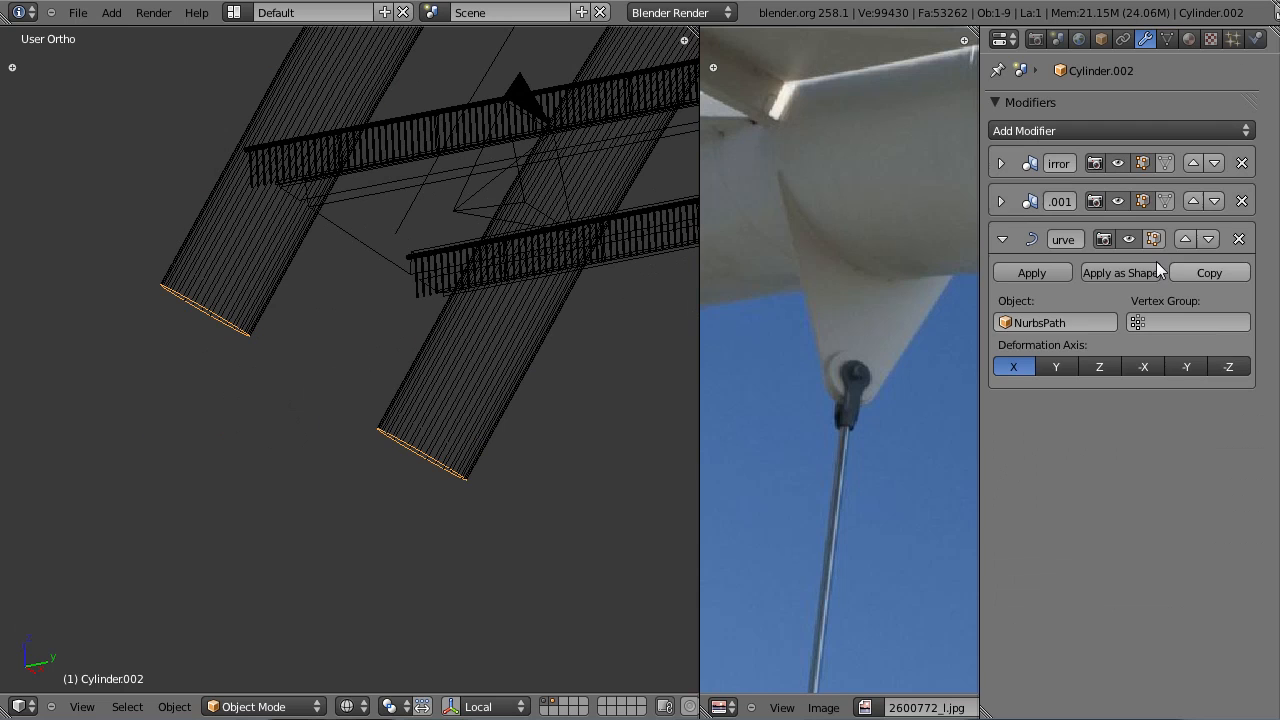
{"action": "left_click", "coordinate": [1001, 163]}
{"action": "left_click", "coordinate": [1003, 402]}
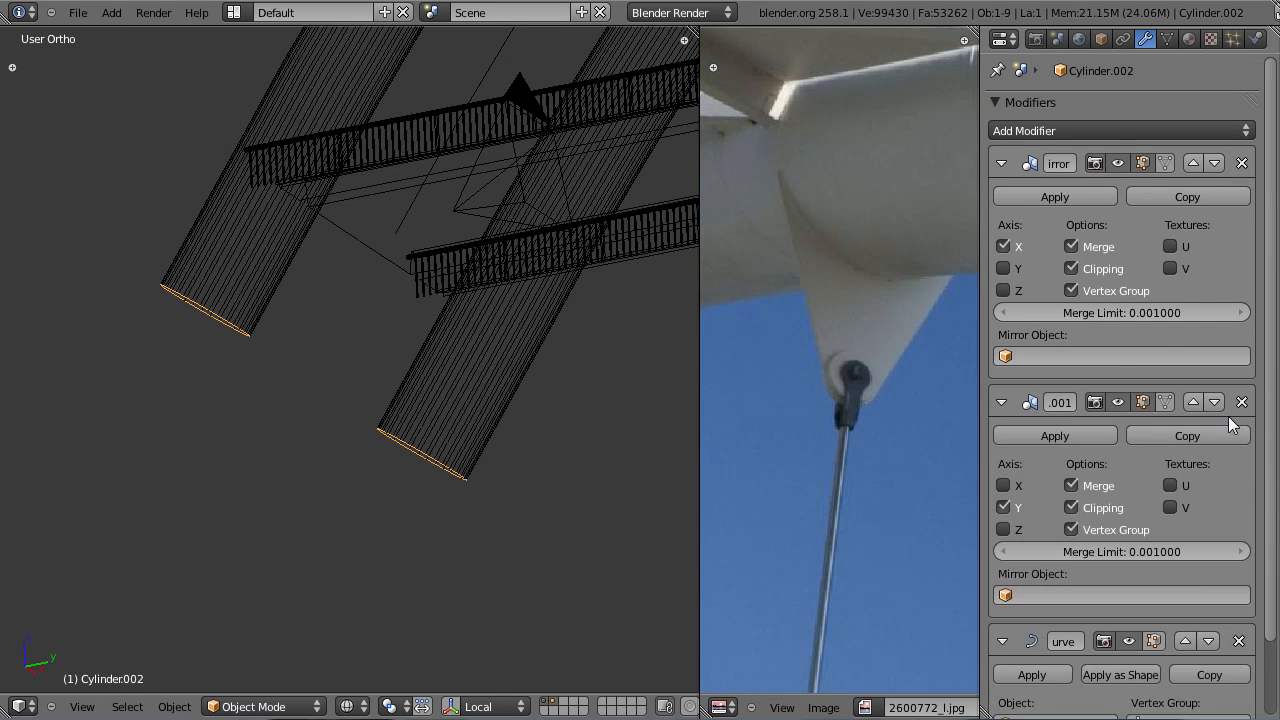
{"action": "left_click", "coordinate": [1241, 402]}
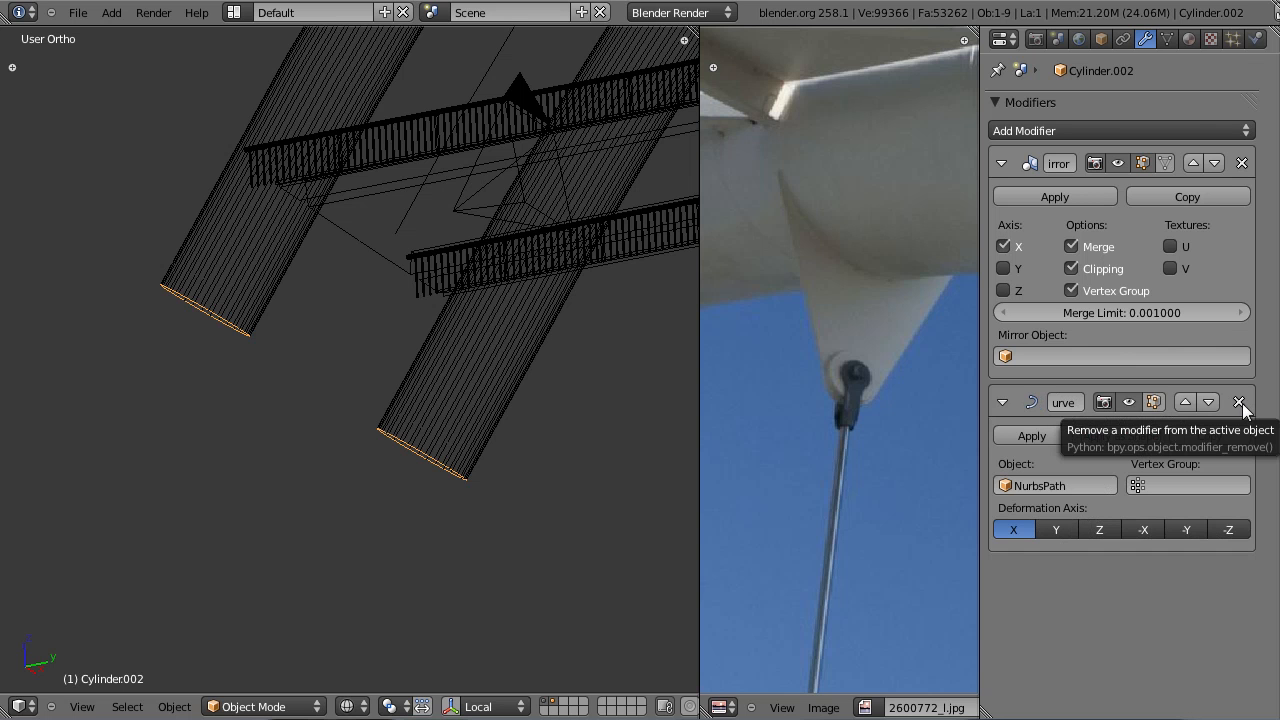
{"action": "left_click", "coordinate": [1241, 403]}
Step: Move the ring in the right side view up to the crown of the arch
{"action": "middle_click_drag", "start_coordinate": [440, 410], "coordinate": [396, 383]}
{"action": "key", "text": "KP_3"}
{"action": "scroll", "coordinate": [286, 330], "scroll_direction": "up", "scroll_amount": 3}
{"action": "middle_click_drag", "start_coordinate": [286, 330], "coordinate": [275, 360]}
{"action": "key", "text": "KP_3"}
{"action": "scroll", "coordinate": [344, 293], "scroll_direction": "up", "scroll_amount": 2}
{"action": "key", "text": "g"}
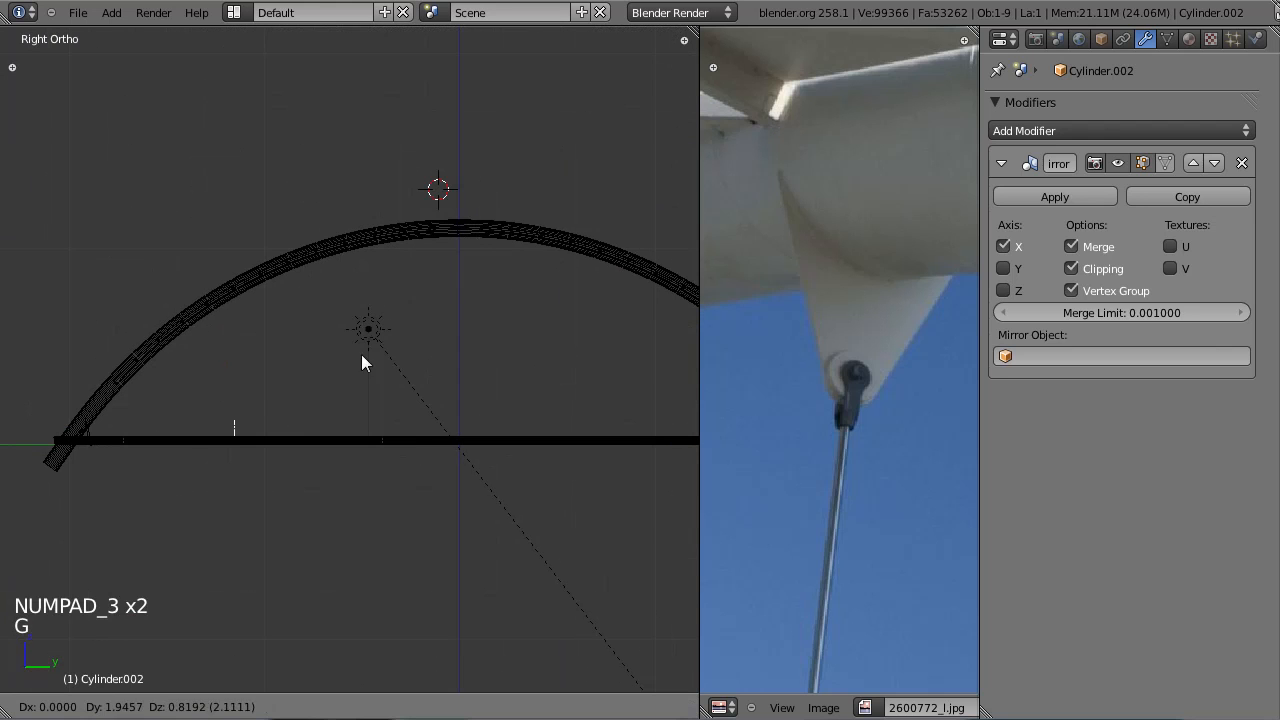
{"action": "left_click", "coordinate": [511, 187]}
{"action": "scroll", "coordinate": [450, 343], "scroll_direction": "up", "scroll_amount": 12}
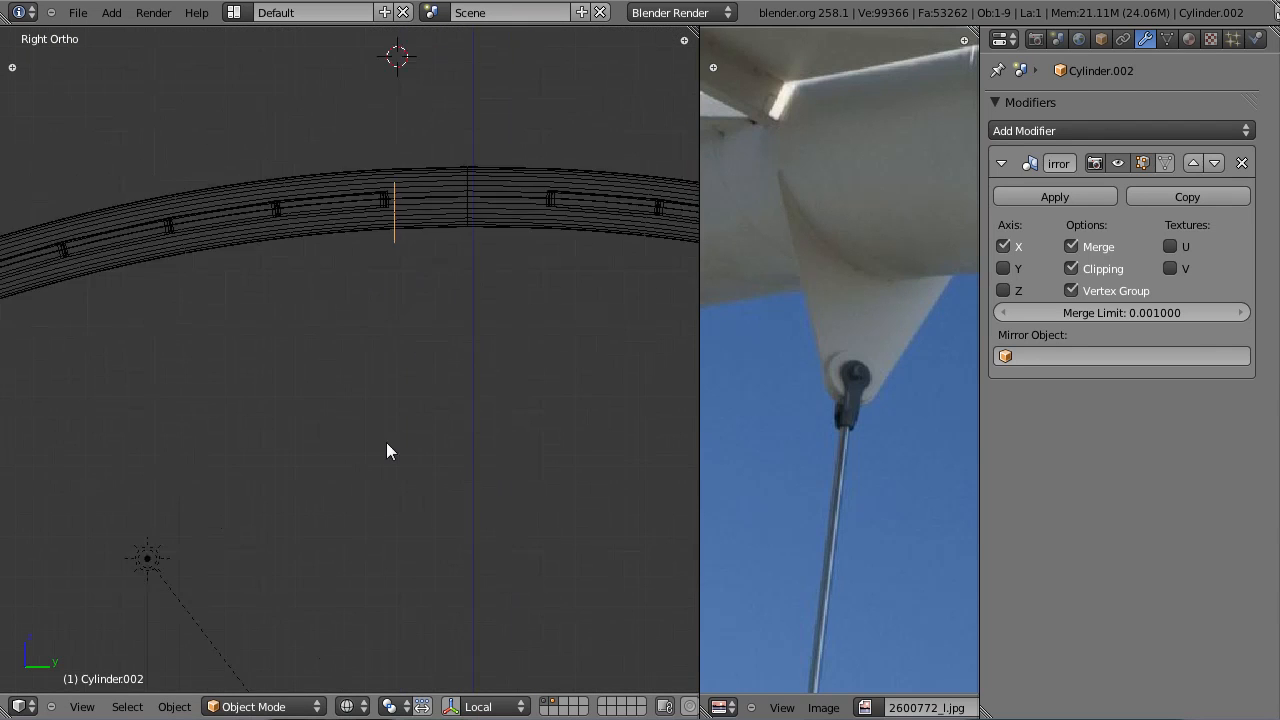
Step: Fine-tune the ring's position in the side view to align it with the truss crossbar nearest the crown
{"action": "key", "text": "g"}
{"action": "left_click", "coordinate": [377, 334]}
{"action": "scroll", "coordinate": [257, 316], "scroll_direction": "down", "scroll_amount": 3}
{"action": "scroll", "coordinate": [252, 320], "scroll_direction": "up", "scroll_amount": 5, "text": "ctrl"}
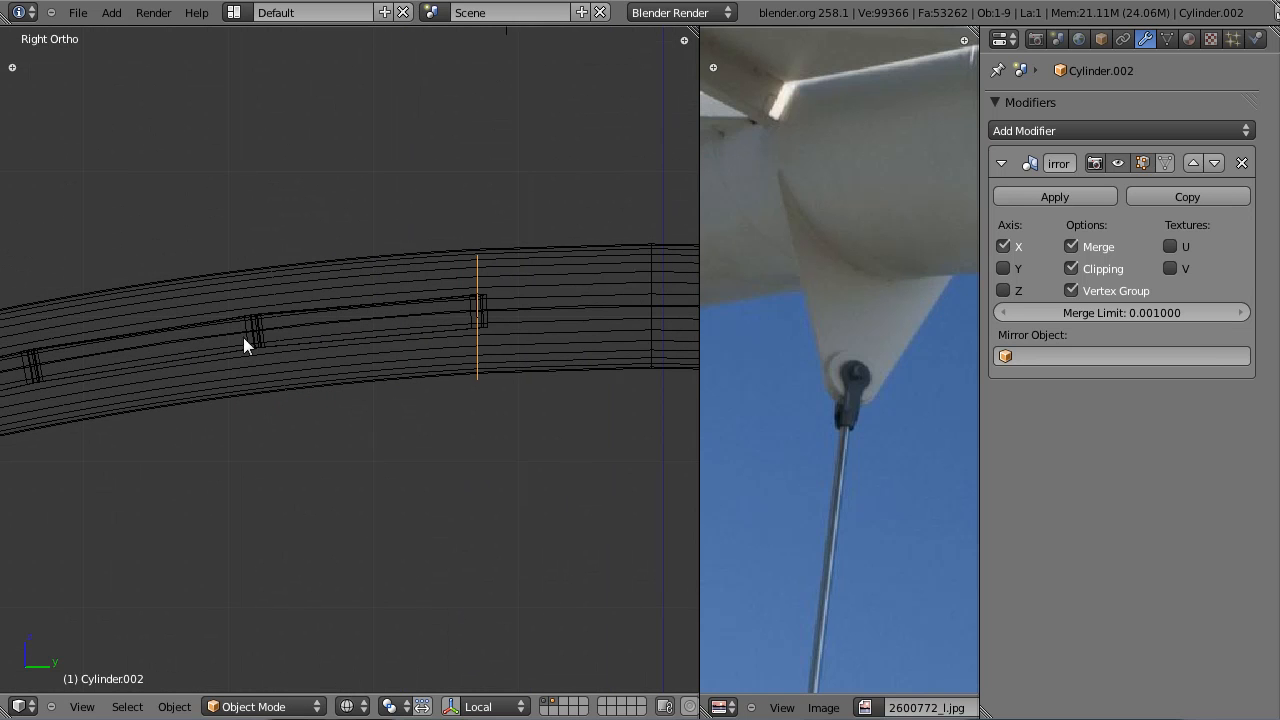
{"action": "scroll", "coordinate": [460, 315], "scroll_direction": "up", "scroll_amount": 2}
{"action": "key", "text": "g"}
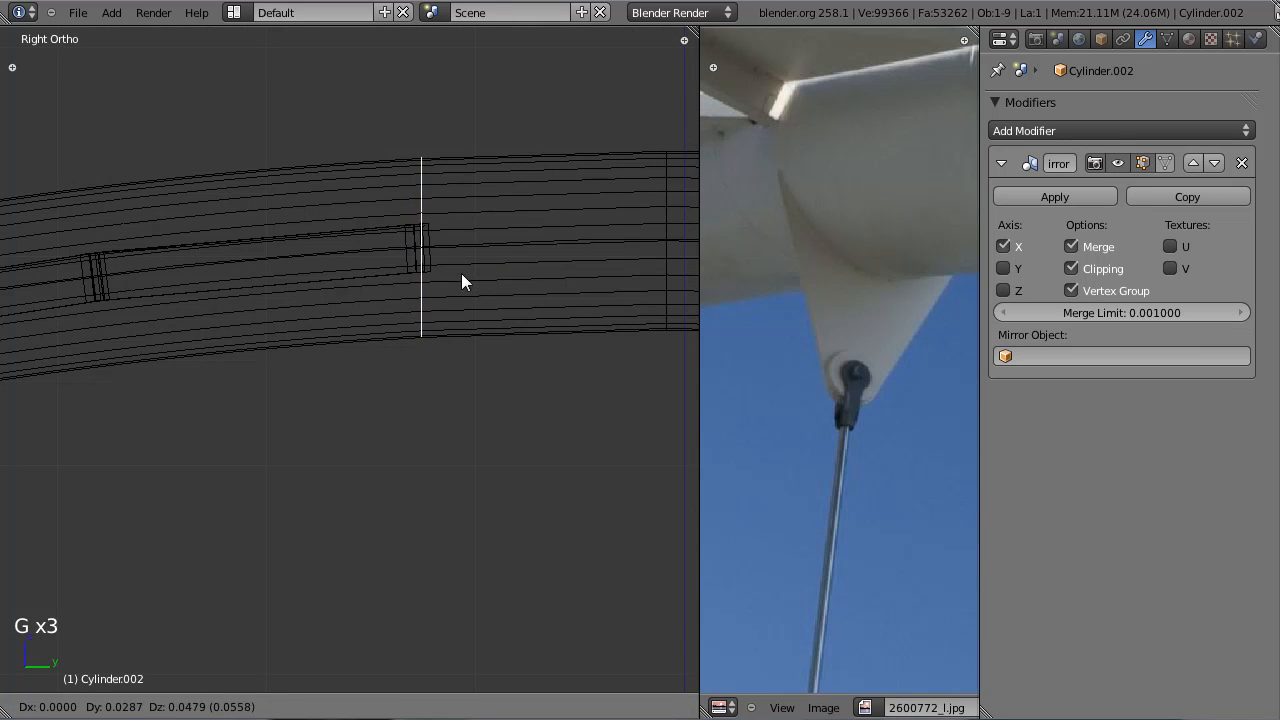
{"action": "left_click", "coordinate": [461, 276]}
Step: Align the ring with the tube's circular outline in the front view and open it for mesh editing
{"action": "key", "text": "Tab"}
{"action": "key", "text": "KP_1"}
{"action": "scroll", "coordinate": [449, 315], "scroll_direction": "down", "scroll_amount": 7}
{"action": "middle_click_drag", "start_coordinate": [166, 437], "coordinate": [380, 424], "text": "shift"}
{"action": "scroll", "coordinate": [368, 383], "scroll_direction": "up", "scroll_amount": 4}
{"action": "middle_click_drag", "start_coordinate": [357, 343], "coordinate": [381, 430], "text": "shift"}
{"action": "scroll", "coordinate": [381, 430], "scroll_direction": "up", "scroll_amount": 3}
{"action": "key", "text": "Tab"}
{"action": "key", "text": "g"}
{"action": "middle_click", "coordinate": [381, 414]}
{"action": "left_click", "coordinate": [379, 406]}
{"action": "key", "text": "Tab"}
{"action": "scroll", "coordinate": [380, 406], "scroll_direction": "up", "scroll_amount": 3}
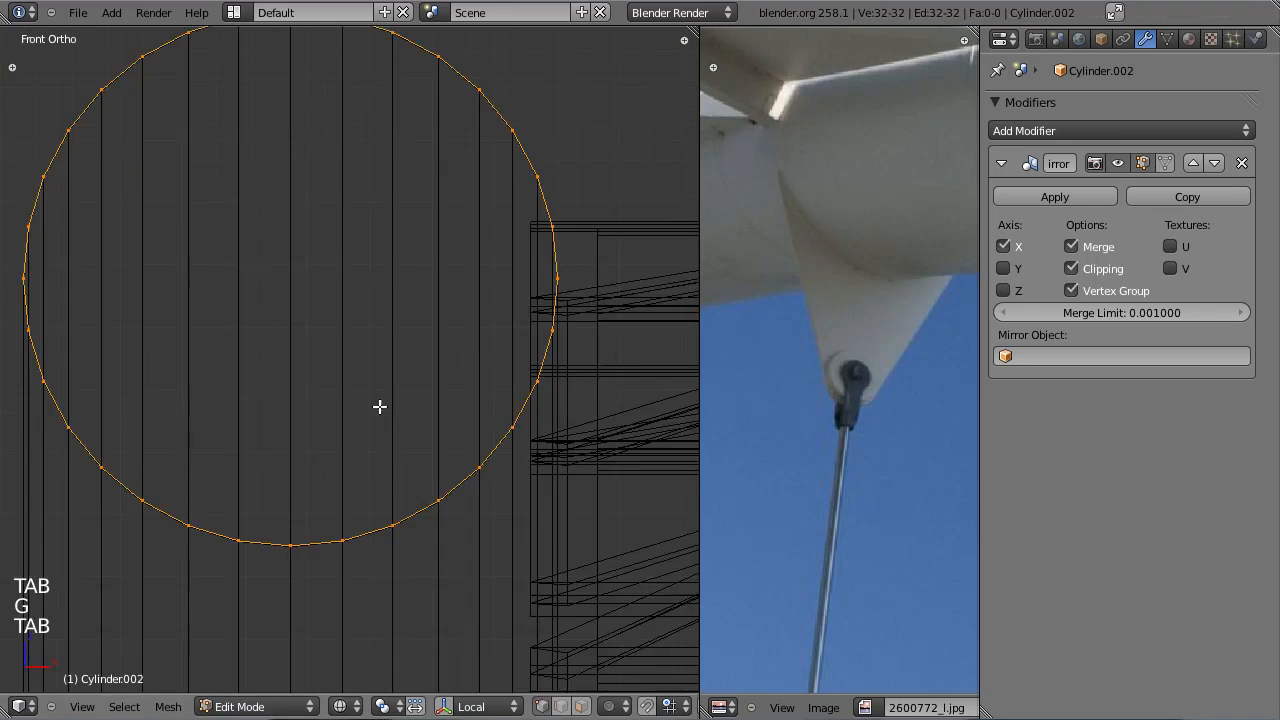
Step: Delete the ring's upper vertices, including those just below its midline, to leave only the lower arc
{"action": "scroll", "coordinate": [380, 406], "scroll_direction": "down", "scroll_amount": 2}
{"action": "middle_click_drag", "start_coordinate": [350, 381], "coordinate": [397, 373], "text": "shift"}
{"action": "scroll", "coordinate": [340, 314], "scroll_direction": "down", "scroll_amount": 2}
{"action": "key", "text": "a"}
{"action": "key", "text": "a"}
{"action": "key", "text": "b"}
{"action": "left_click_drag", "start_coordinate": [120, 143], "coordinate": [558, 341]}
{"action": "key", "text": "x"}
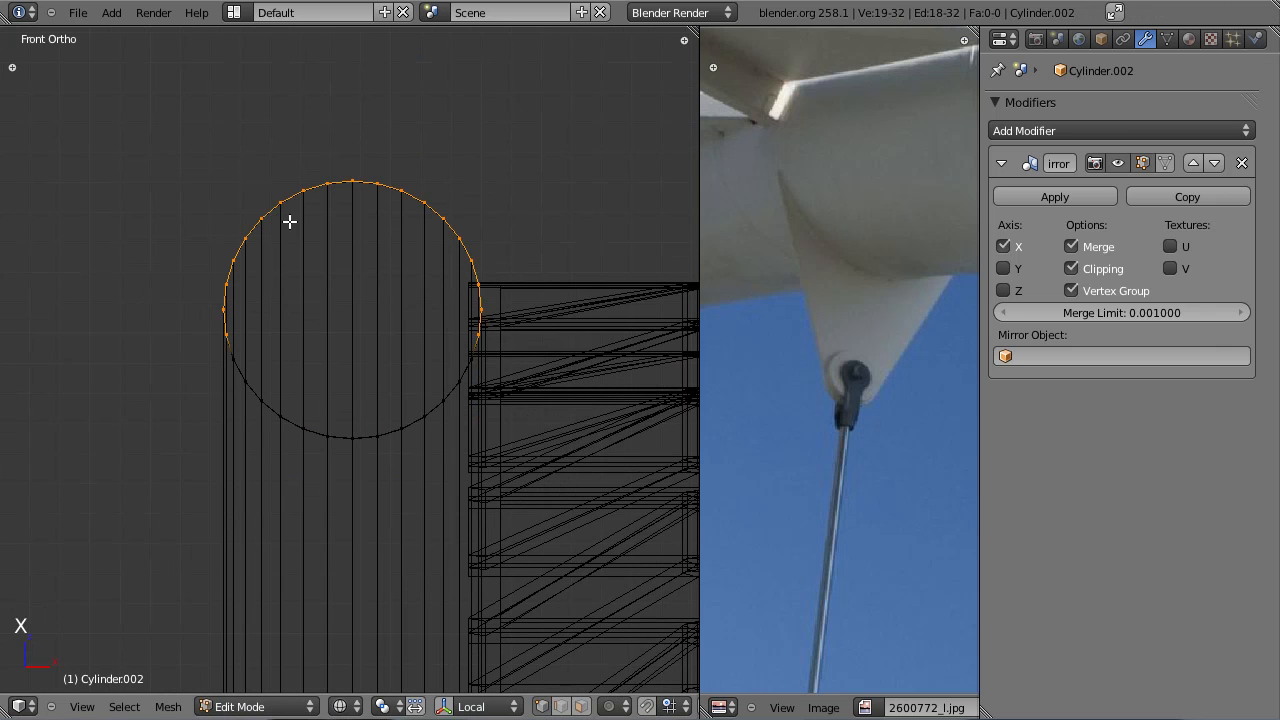
{"action": "key", "text": "x"}
{"action": "left_click", "coordinate": [586, 363]}
{"action": "scroll", "coordinate": [572, 357], "scroll_direction": "up", "scroll_amount": 3}
{"action": "key", "text": "Tab"}
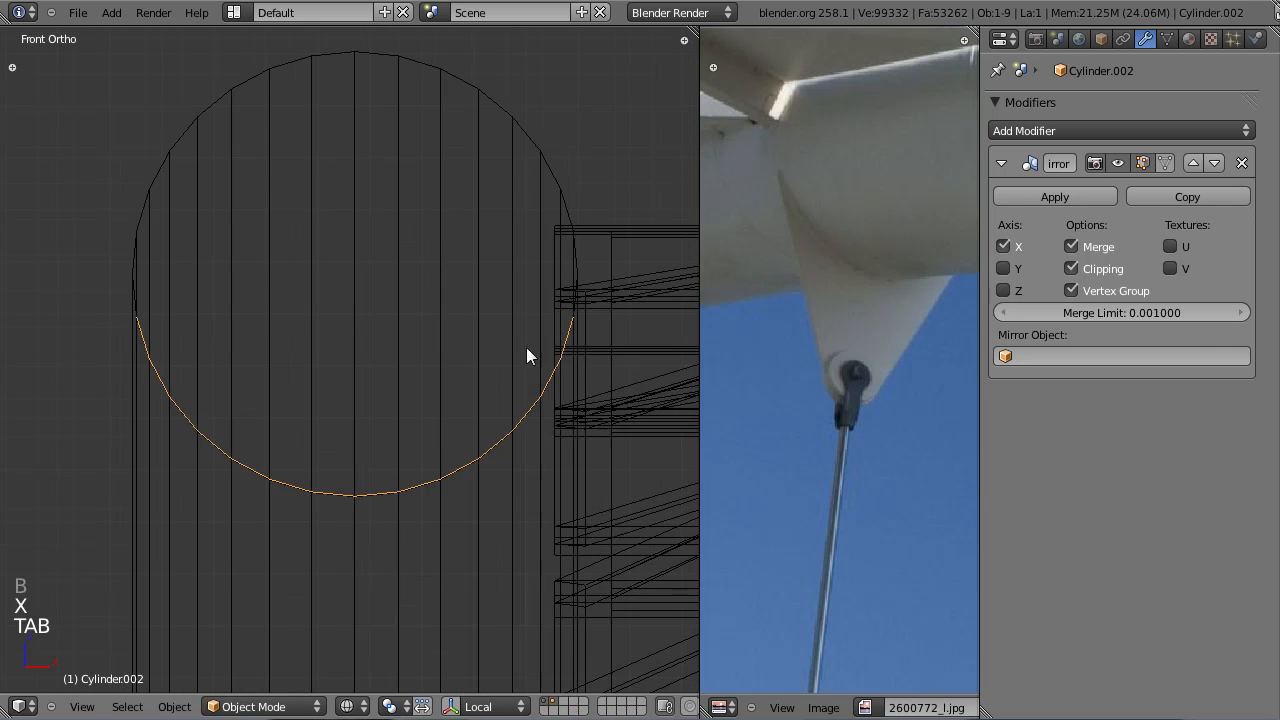
Step: Delete the topmost vertex at each end of the remaining arc to shorten it
{"action": "scroll", "coordinate": [530, 352], "scroll_direction": "down", "scroll_amount": 4}
{"action": "scroll", "coordinate": [508, 352], "scroll_direction": "down", "scroll_amount": 2}
{"action": "key", "text": "Tab"}
{"action": "scroll", "coordinate": [508, 352], "scroll_direction": "up", "scroll_amount": 3}
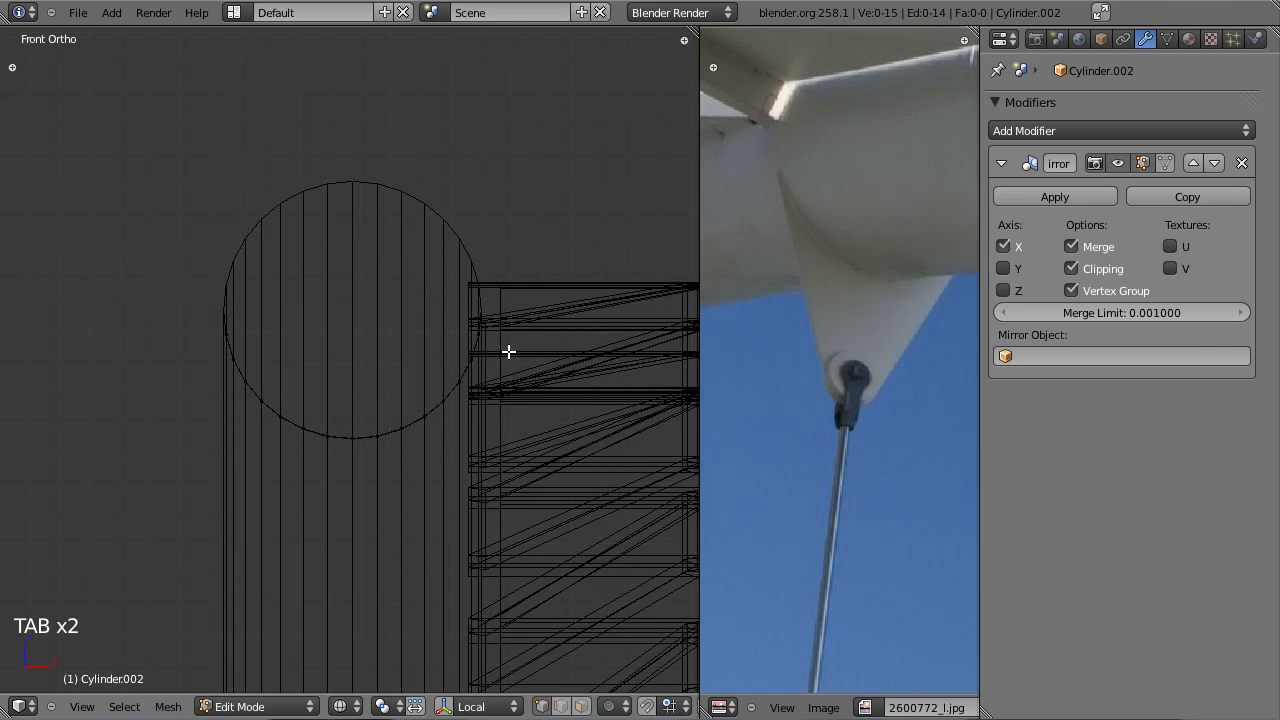
{"action": "key", "text": "b"}
{"action": "left_click_drag", "start_coordinate": [167, 290], "coordinate": [551, 349]}
{"action": "key", "text": "x"}
{"action": "left_click", "coordinate": [551, 349]}
{"action": "key", "text": "Tab"}
{"action": "scroll", "coordinate": [551, 350], "scroll_direction": "up", "scroll_amount": 3}
{"action": "scroll", "coordinate": [551, 350], "scroll_direction": "down", "scroll_amount": 4}
Step: Extrude the whole lower arc about 0.52 units straight down along the Z axis
{"action": "key", "text": "Tab"}
{"action": "scroll", "coordinate": [551, 350], "scroll_direction": "up", "scroll_amount": 2}
{"action": "key", "text": "a"}
{"action": "key", "text": "a"}
{"action": "key", "text": "a"}
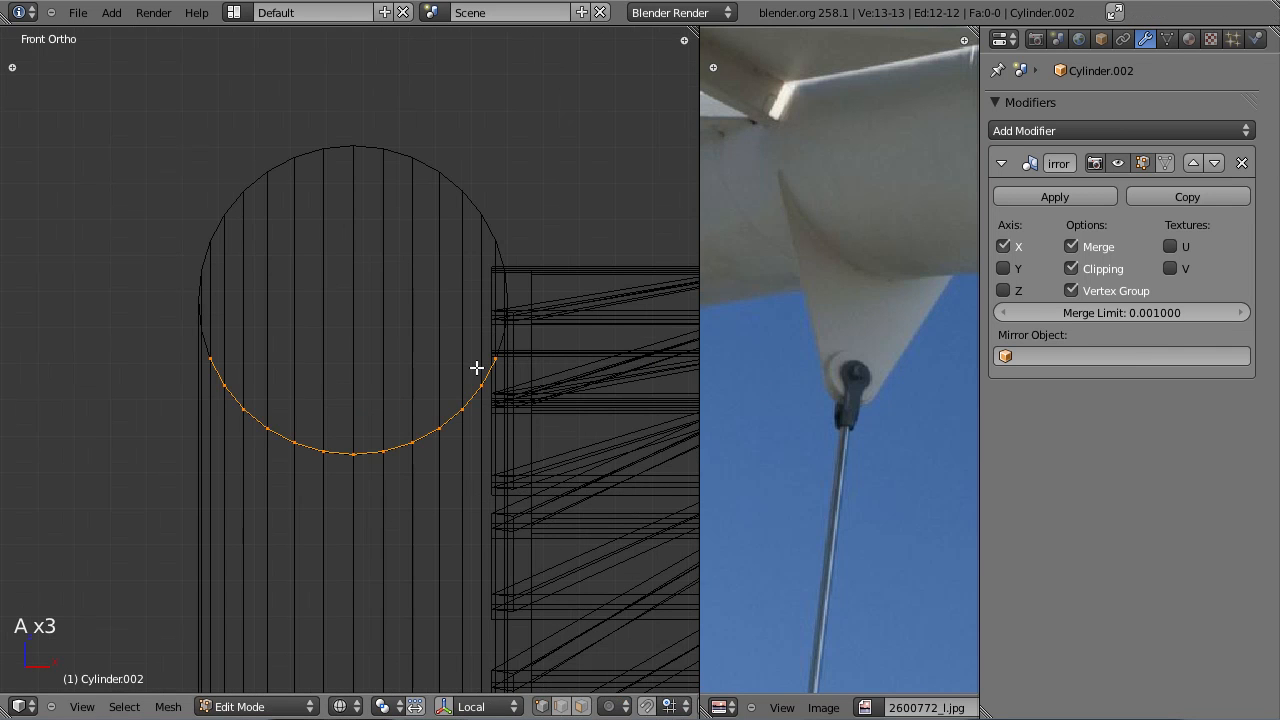
{"action": "middle_click_drag", "start_coordinate": [471, 445], "coordinate": [427, 289], "text": "shift"}
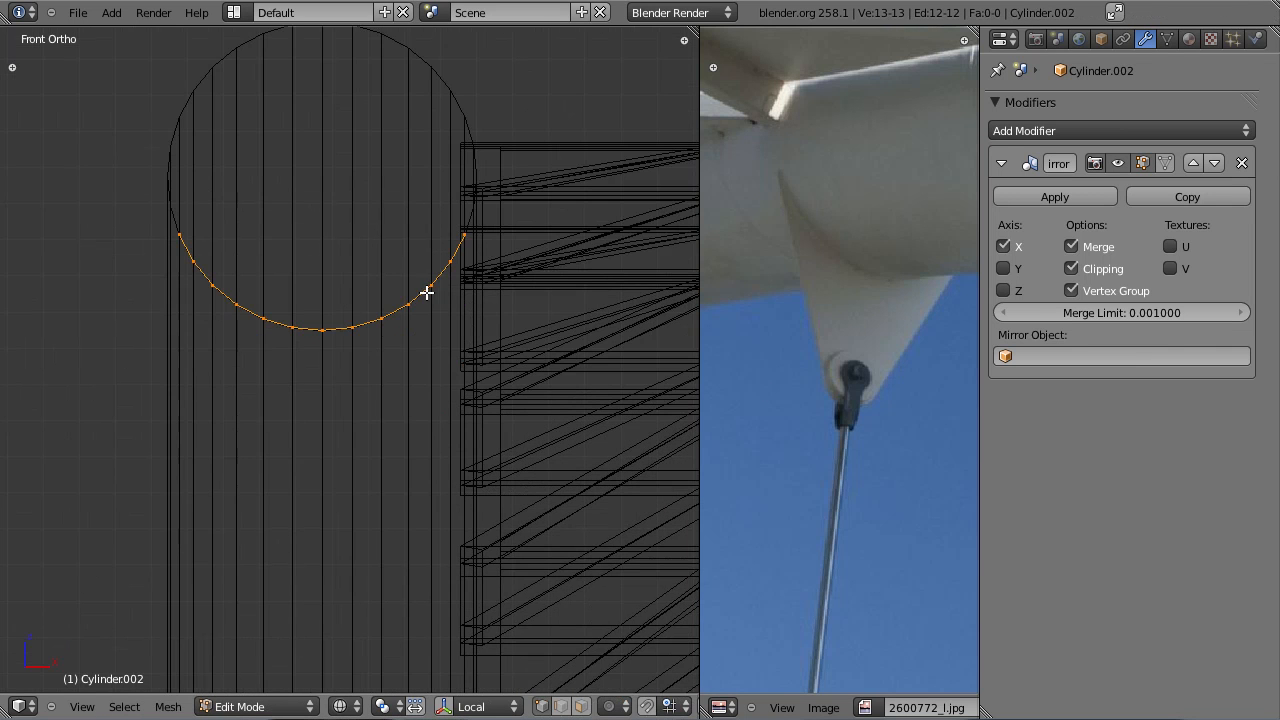
{"action": "key", "text": "e"}
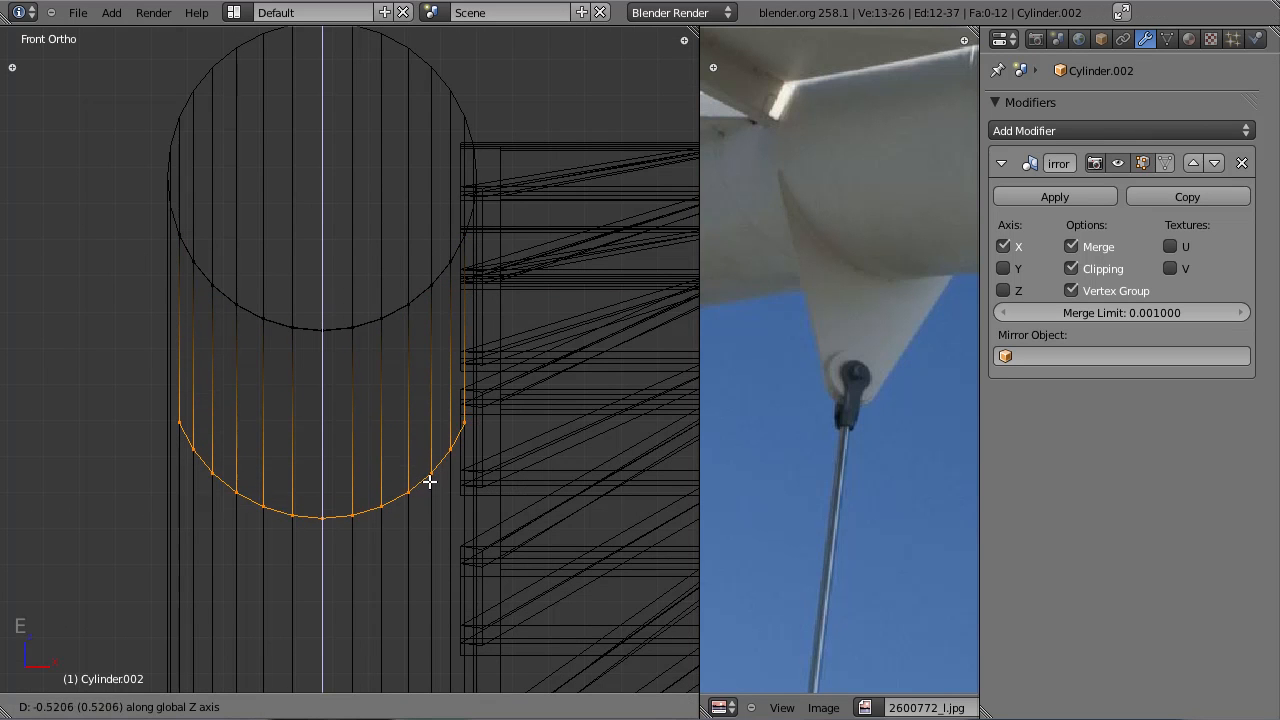
{"action": "left_click", "coordinate": [429, 481]}
Step: Scale the extruded arc down to a narrow rounded tip and adjust the tip's position in the side view
{"action": "key", "text": "s"}
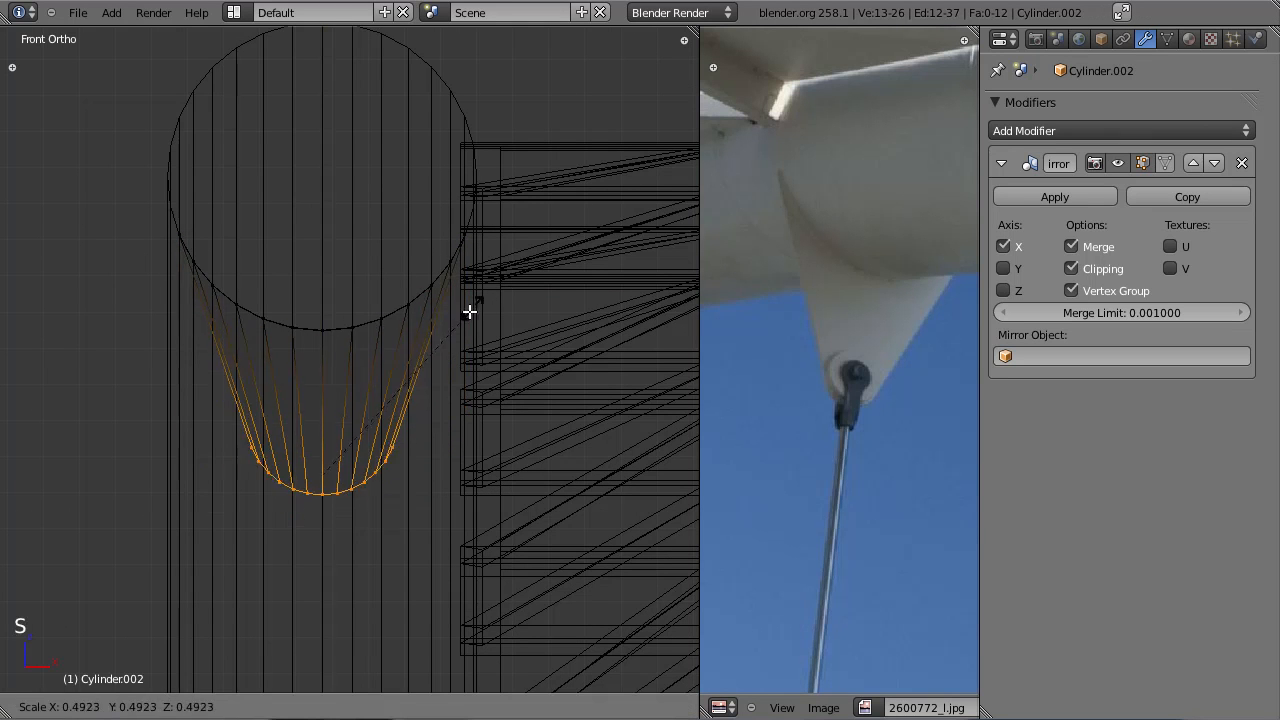
{"action": "left_click", "coordinate": [380, 389]}
{"action": "scroll", "coordinate": [404, 367], "scroll_direction": "down", "scroll_amount": 3}
{"action": "middle_click_drag", "start_coordinate": [348, 397], "coordinate": [469, 446]}
{"action": "scroll", "coordinate": [401, 435], "scroll_direction": "up", "scroll_amount": 5}
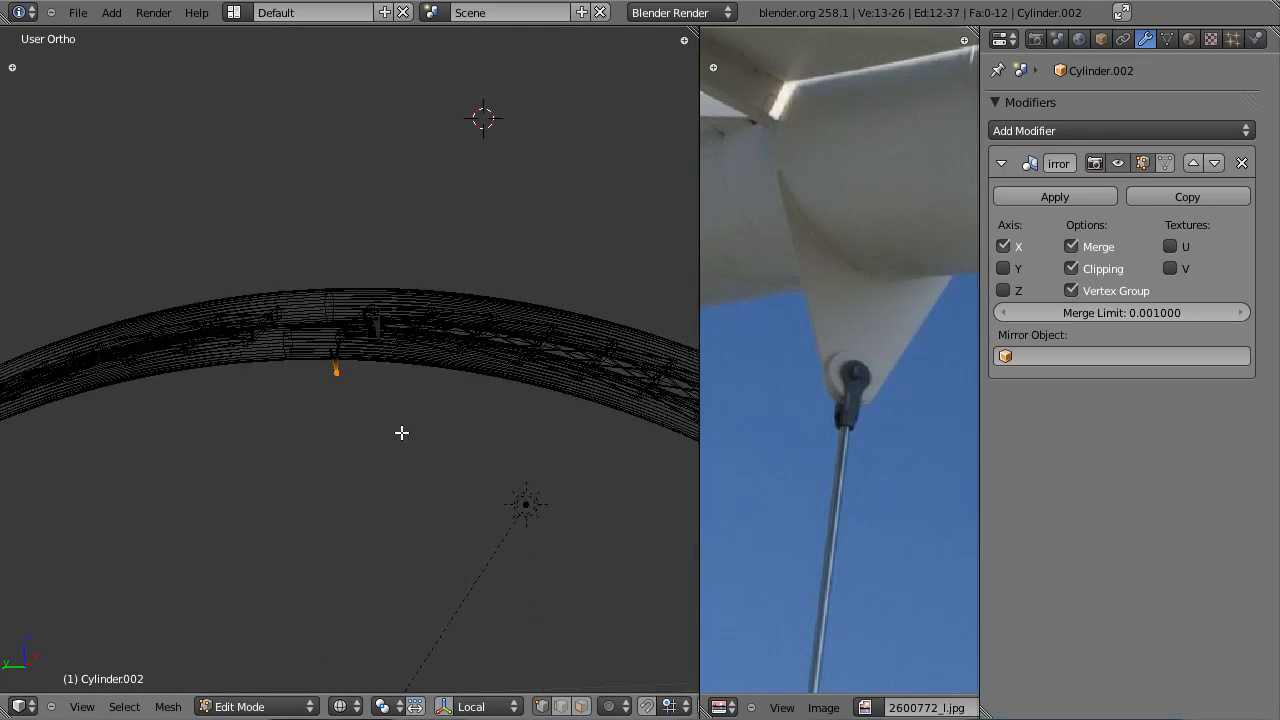
{"action": "scroll", "coordinate": [401, 435], "scroll_direction": "up", "scroll_amount": 5}
{"action": "middle_click_drag", "start_coordinate": [400, 400], "coordinate": [322, 390]}
{"action": "key", "text": "KP_3"}
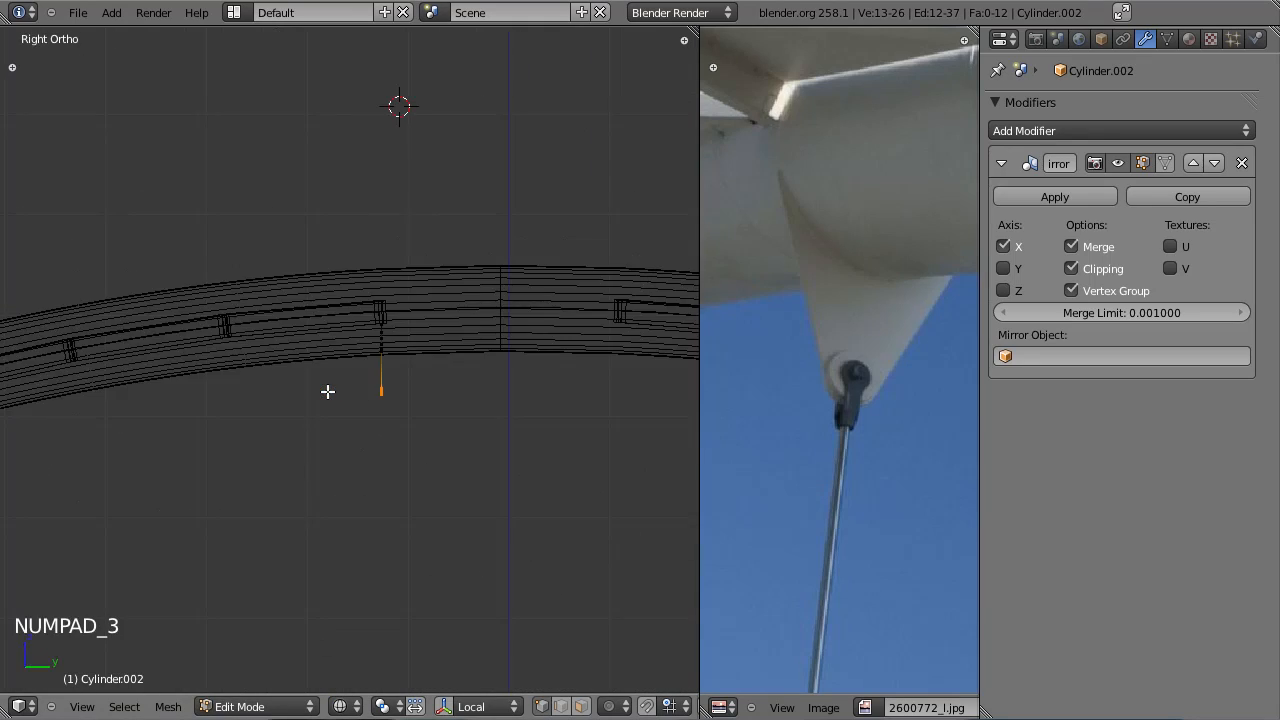
{"action": "scroll", "coordinate": [327, 391], "scroll_direction": "up", "scroll_amount": 4}
{"action": "key", "text": "g"}
{"action": "middle_click", "coordinate": [480, 335]}
{"action": "left_click", "coordinate": [486, 338]}
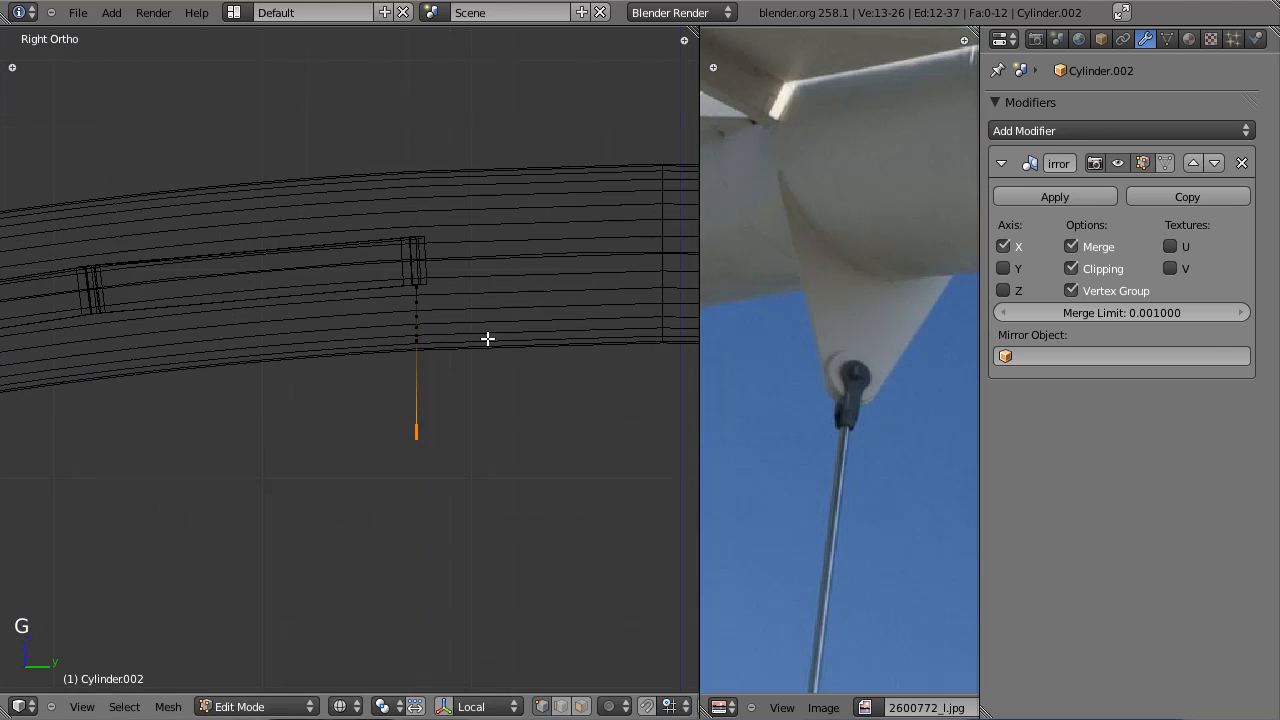
Step: Select all of the bracket's vertices in the side view
{"action": "scroll", "coordinate": [486, 338], "scroll_direction": "down", "scroll_amount": 8}
{"action": "key", "text": "Tab"}
{"action": "mouse_move", "coordinate": [377, 407]}
{"action": "middle_mouse_down"}
{"action": "mouse_move", "coordinate": [454, 440]}
{"action": "mouse_move", "coordinate": [383, 423]}
{"action": "middle_mouse_up"}
{"action": "key", "text": "KP_3"}
{"action": "scroll", "coordinate": [385, 425], "scroll_direction": "up", "scroll_amount": 2}
{"action": "key", "text": "Tab"}
{"action": "scroll", "coordinate": [437, 423], "scroll_direction": "up", "scroll_amount": 8}
{"action": "key", "text": "a"}
{"action": "key", "text": "a"}
{"action": "key", "text": "a"}
{"action": "scroll", "coordinate": [494, 400], "scroll_direction": "down", "scroll_amount": 4}
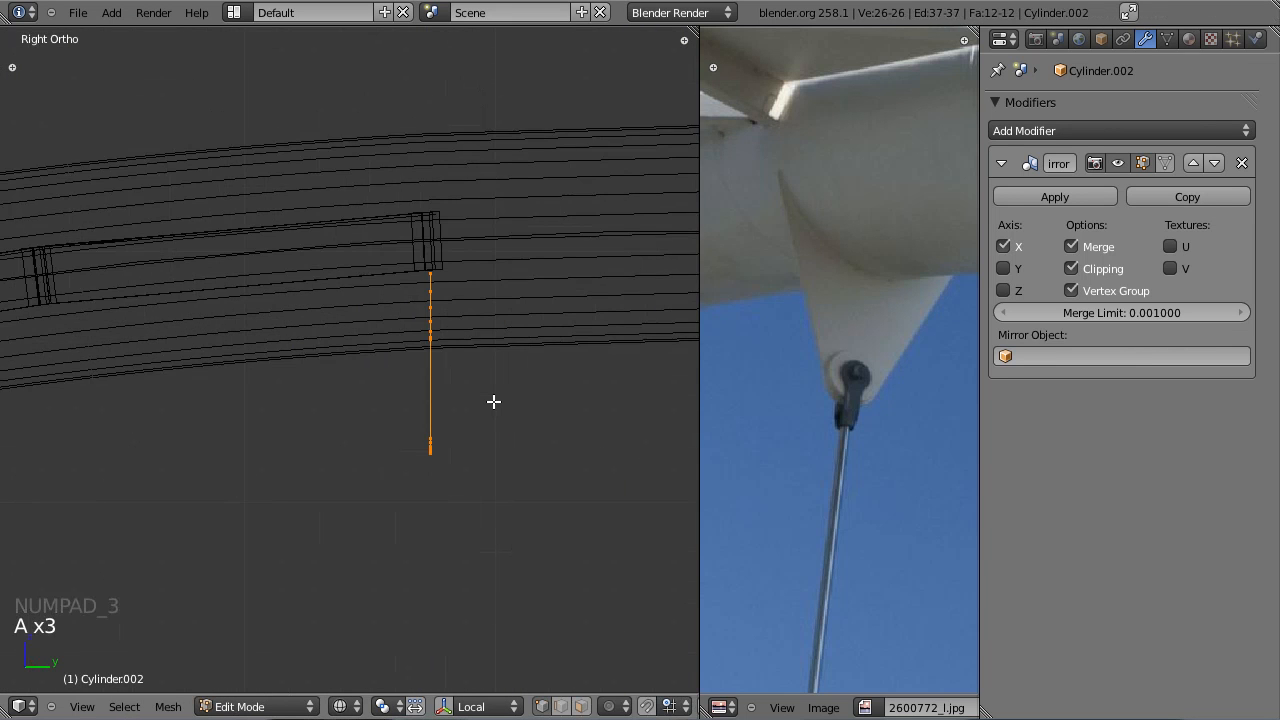
Step: Set the bracket object's origin to its geometry
{"action": "key", "text": "Tab"}
{"action": "scroll", "coordinate": [490, 420], "scroll_direction": "down", "scroll_amount": 6}
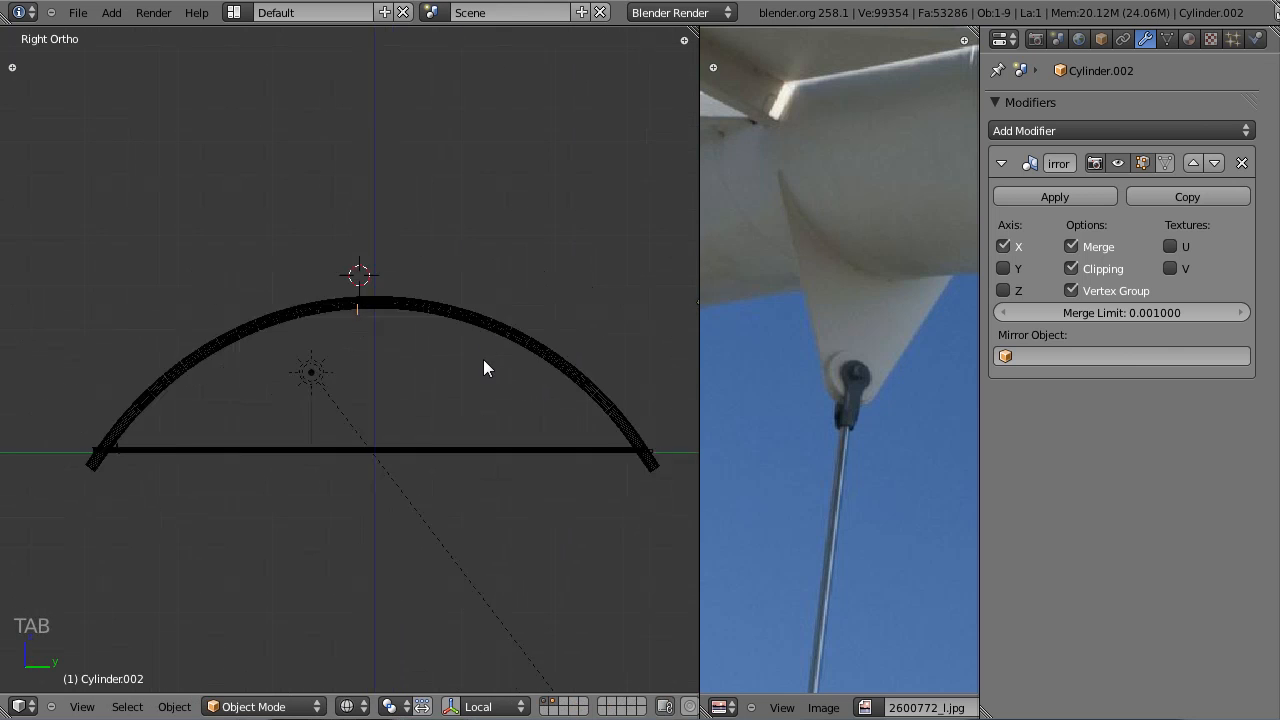
{"action": "scroll", "coordinate": [468, 345], "scroll_direction": "up", "scroll_amount": 4}
{"action": "scroll", "coordinate": [820, 395], "scroll_direction": "up", "scroll_amount": 3}
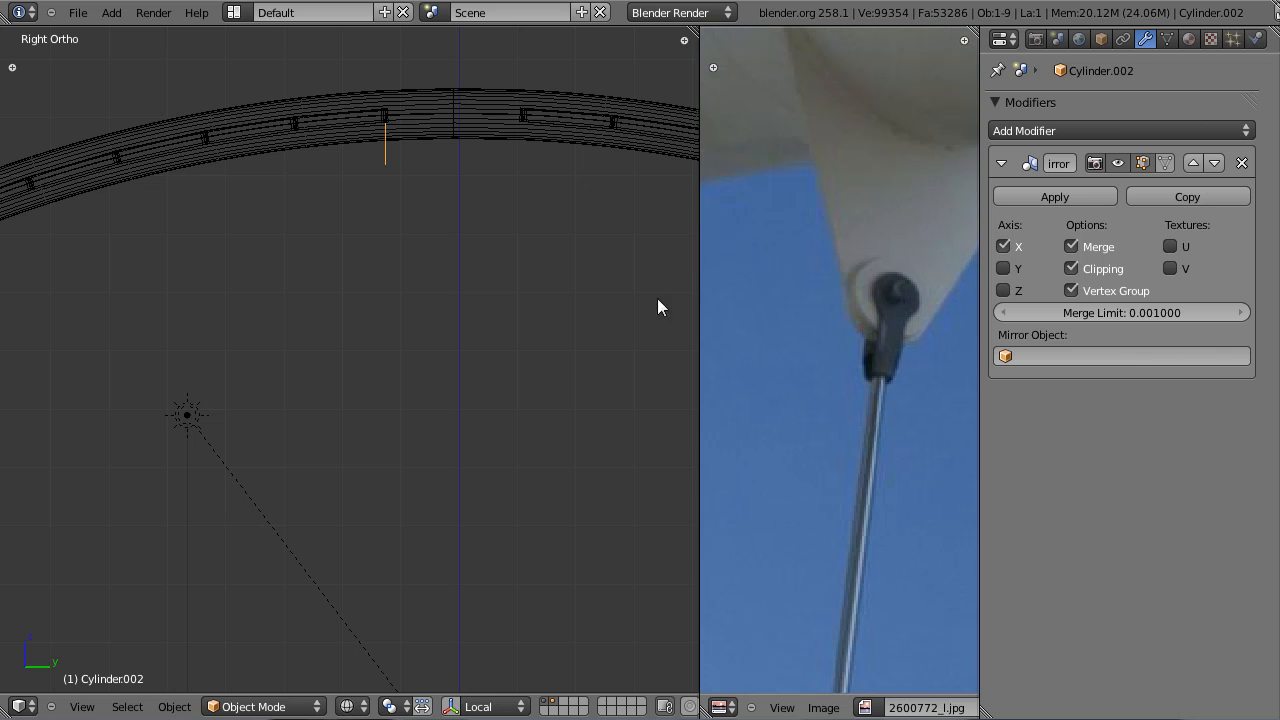
{"action": "scroll", "coordinate": [520, 260], "scroll_direction": "down", "scroll_amount": 3}
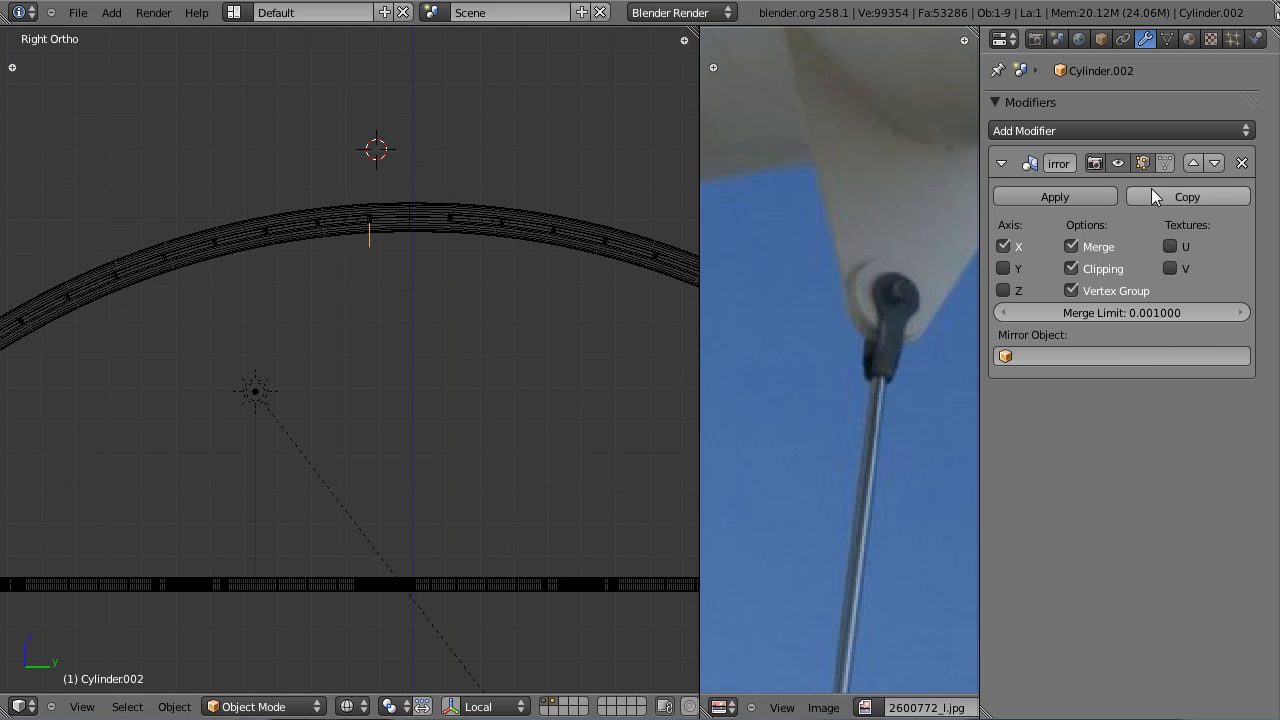
{"action": "middle_click_drag", "start_coordinate": [421, 241], "coordinate": [394, 341]}
{"action": "key", "text": "KP_3"}
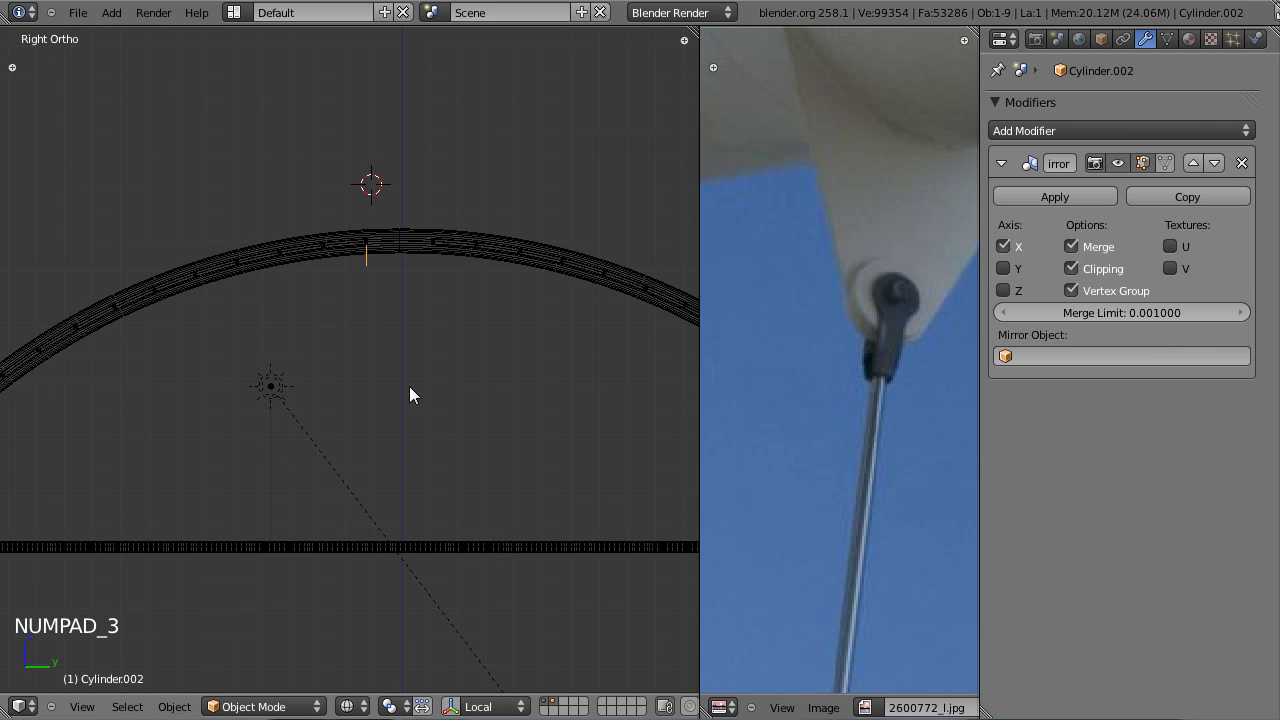
{"action": "key", "text": "ctrl+alt+shift+c"}
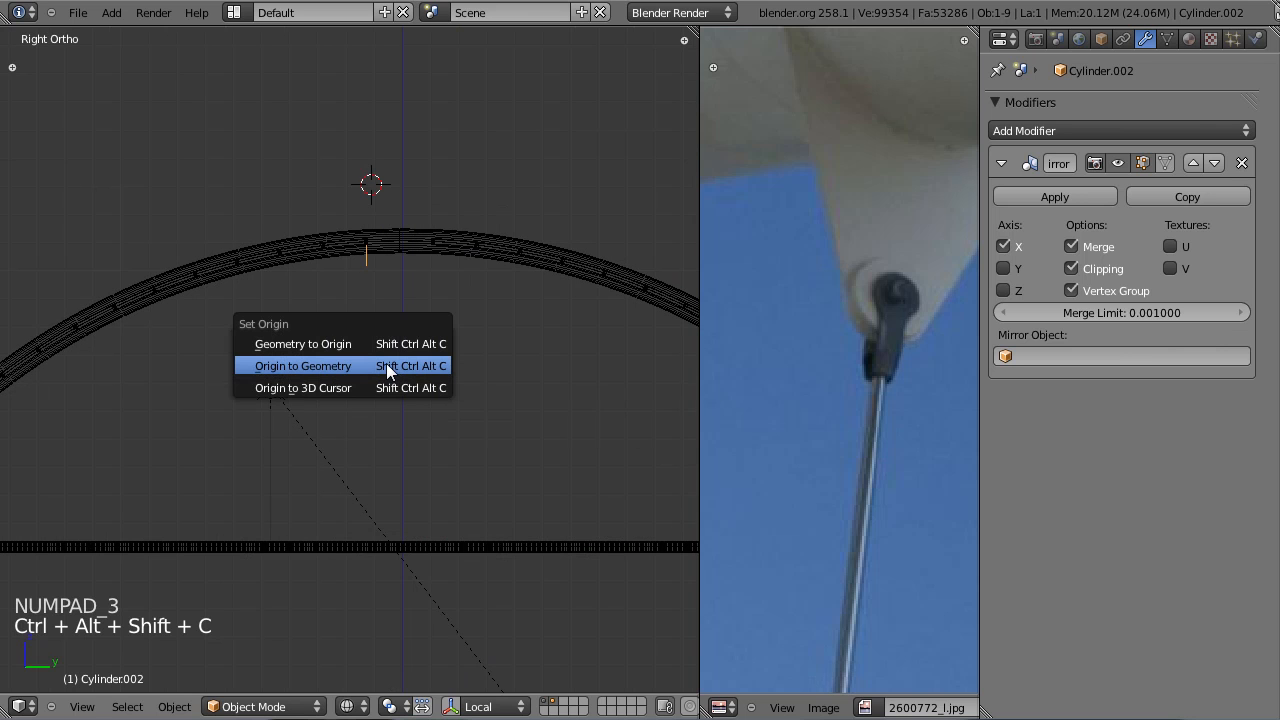
{"action": "left_click", "coordinate": [300, 366]}
Step: Try to shift the bracket mesh about 0.013 along the Y axis in the side view
{"action": "scroll", "coordinate": [375, 400], "scroll_direction": "up", "scroll_amount": 1}
{"action": "scroll", "coordinate": [380, 420], "scroll_direction": "up", "scroll_amount": 3}
{"action": "key", "text": "Tab"}
{"action": "key", "text": "g"}
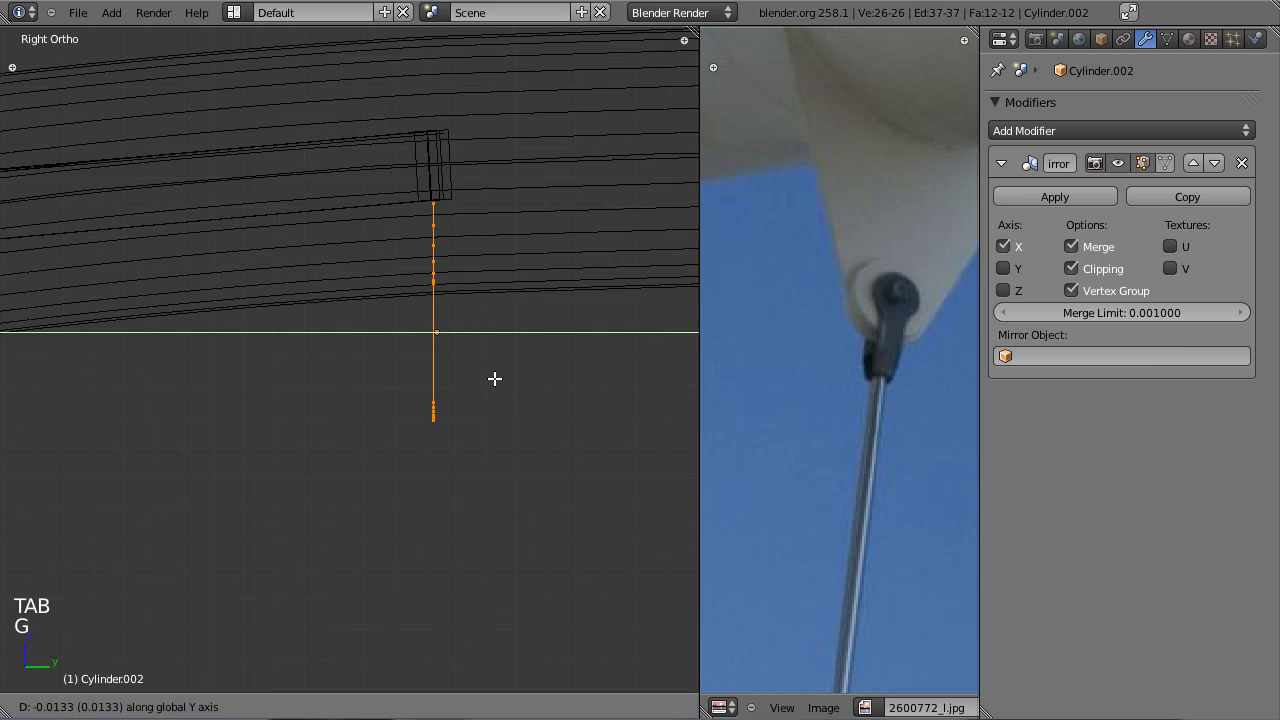
{"action": "left_click", "coordinate": [494, 378]}
{"action": "scroll", "coordinate": [520, 383], "scroll_direction": "up", "scroll_amount": 3}
{"action": "middle_click_drag", "start_coordinate": [520, 383], "coordinate": [374, 383], "text": "shift"}
{"action": "key", "text": "KP_7"}
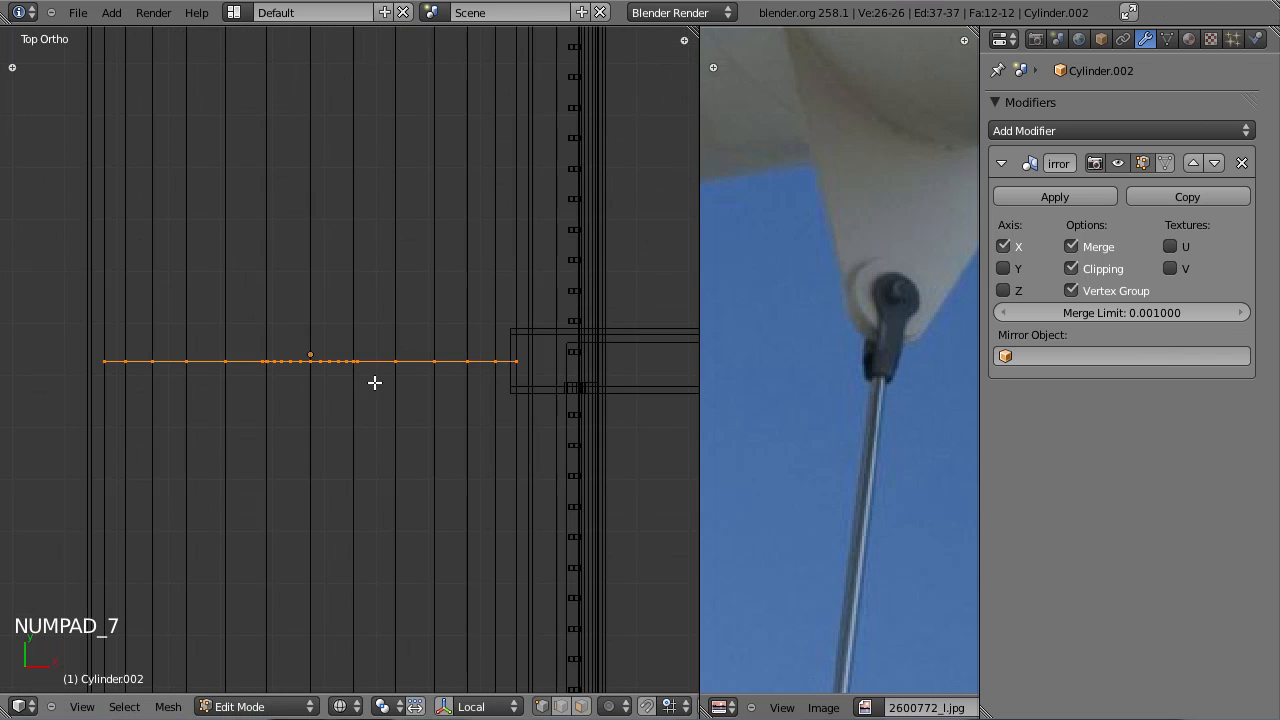
Step: Leave mesh editing and apply the bracket's existing Mirror modifier
{"action": "scroll", "coordinate": [374, 380], "scroll_direction": "down", "scroll_amount": 4}
{"action": "key", "text": "Tab"}
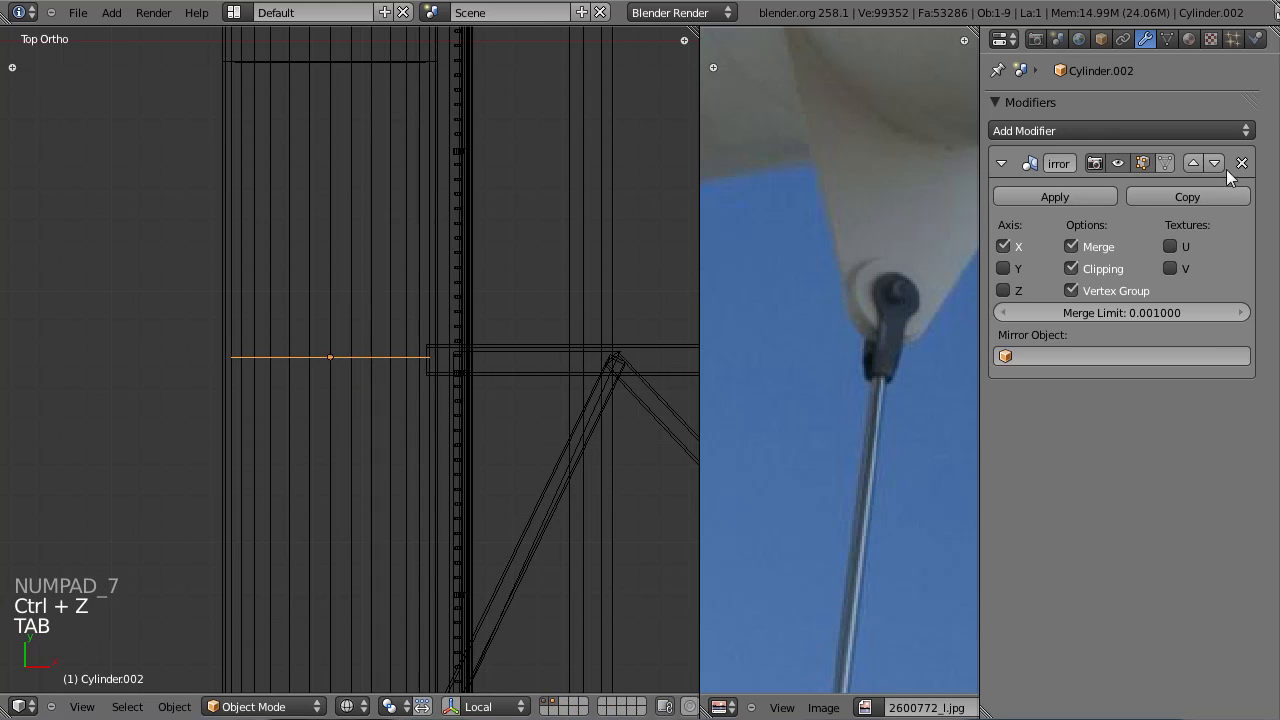
{"action": "left_click", "coordinate": [1055, 197]}
{"action": "scroll", "coordinate": [456, 396], "scroll_direction": "down", "scroll_amount": 2}
{"action": "scroll", "coordinate": [480, 395], "scroll_direction": "down", "scroll_amount": 3}
{"action": "scroll", "coordinate": [354, 371], "scroll_direction": "up", "scroll_amount": 5}
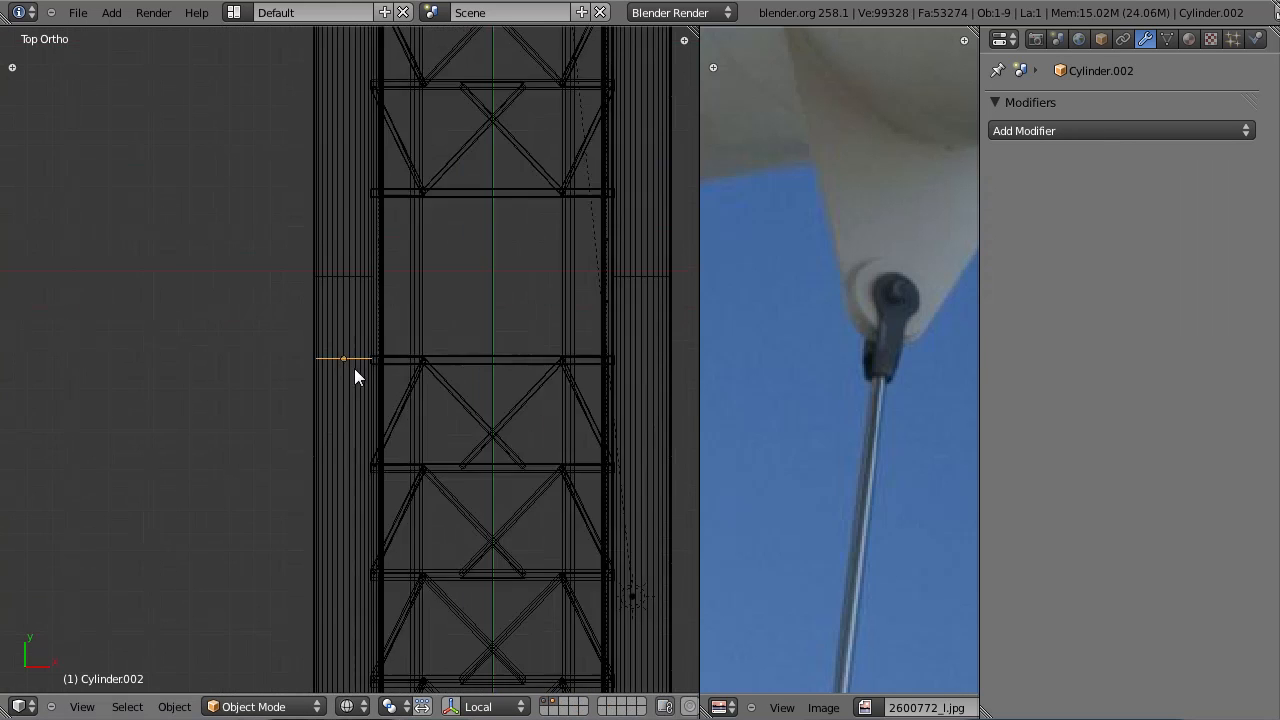
Step: Add a new Mirror modifier to the bracket
{"action": "key", "text": "Tab"}
{"action": "key", "text": "KP_3"}
{"action": "key", "text": "Tab"}
{"action": "key", "text": "Tab"}
{"action": "key", "text": "Tab"}
{"action": "left_click", "coordinate": [1008, 131]}
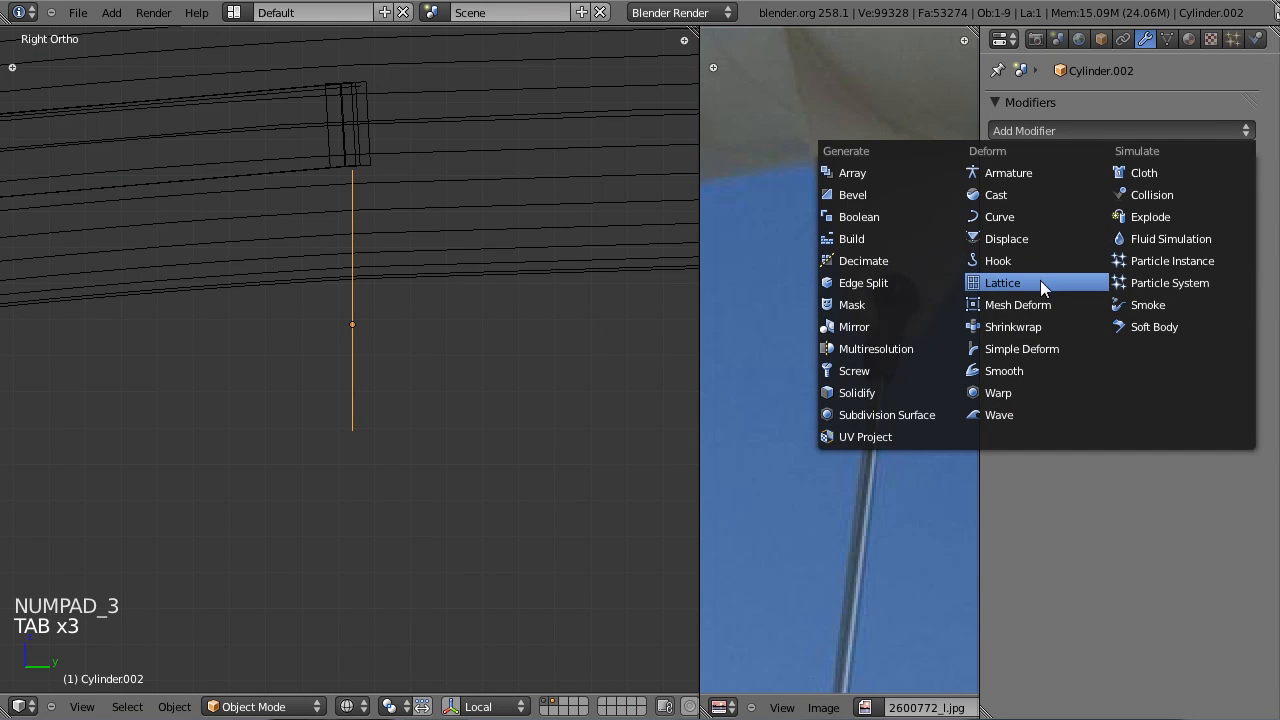
{"action": "left_click", "coordinate": [878, 326]}
{"action": "scroll", "coordinate": [564, 307], "scroll_direction": "up", "scroll_amount": 2}
Step: Offset the bracket mesh slightly from its origin along Y and extrude it to give it thickness
{"action": "key", "text": "Tab"}
{"action": "key", "text": "g"}
{"action": "left_click", "coordinate": [524, 309]}
{"action": "key", "text": "e"}
{"action": "left_click", "coordinate": [515, 311]}
{"action": "key", "text": "Tab"}
{"action": "key", "text": "Tab"}
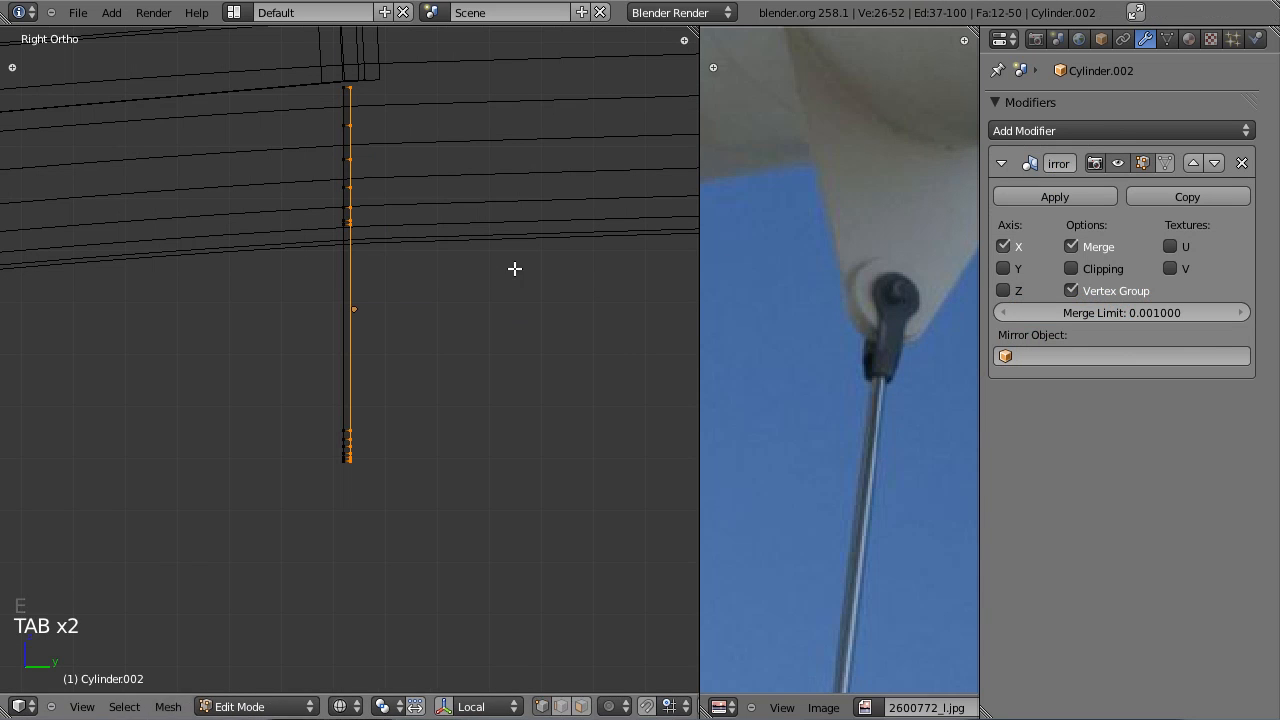
Step: Mirror the bracket across Y instead of X and move its extruded face along Y onto the mirror plane
{"action": "scroll", "coordinate": [311, 286], "scroll_direction": "up", "scroll_amount": 6}
{"action": "scroll", "coordinate": [398, 320], "scroll_direction": "down", "scroll_amount": 2}
{"action": "key", "text": "g"}
{"action": "key", "text": "y"}
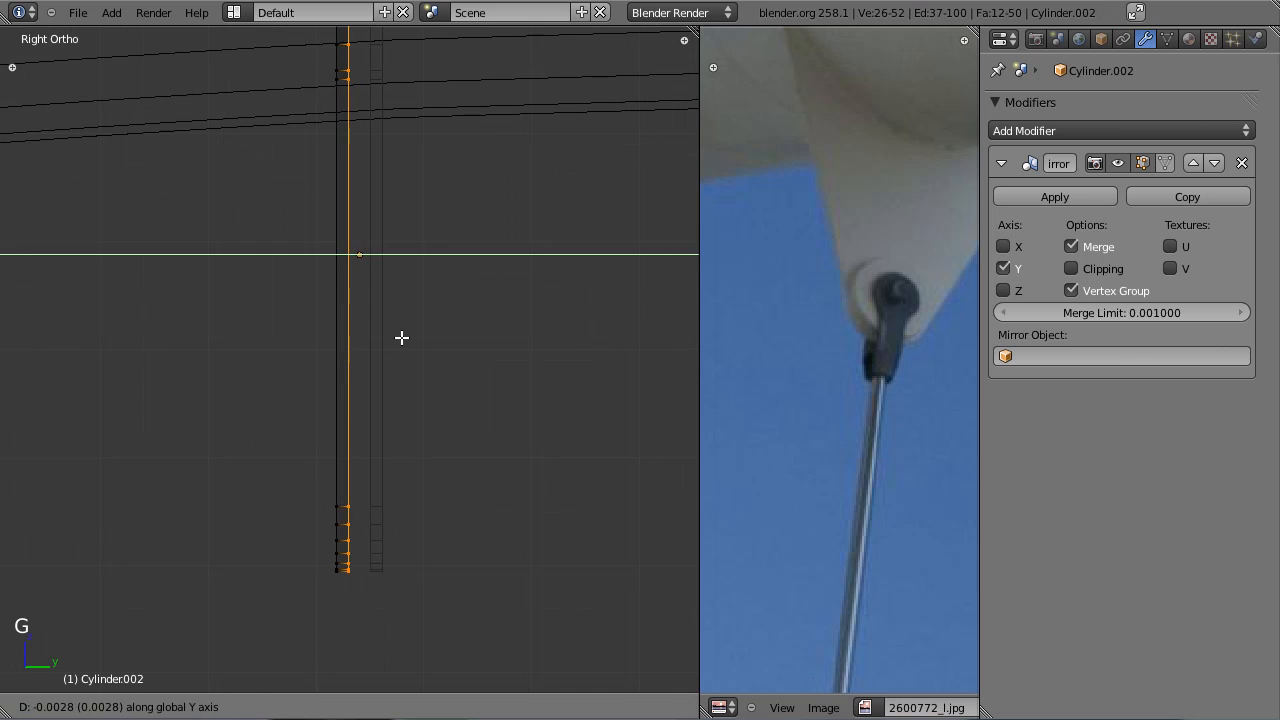
{"action": "left_click", "coordinate": [401, 338]}
{"action": "key", "text": "g"}
{"action": "key", "text": "y"}
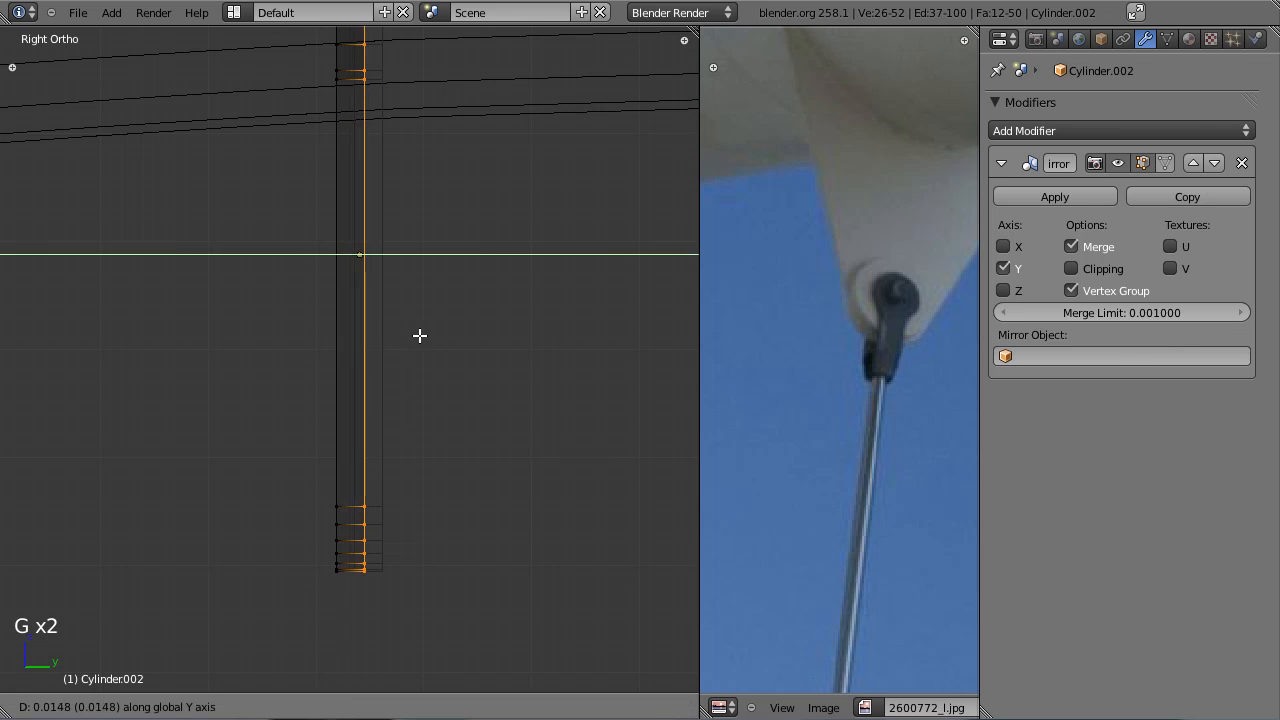
{"action": "left_click", "coordinate": [418, 335]}
{"action": "key", "text": "g"}
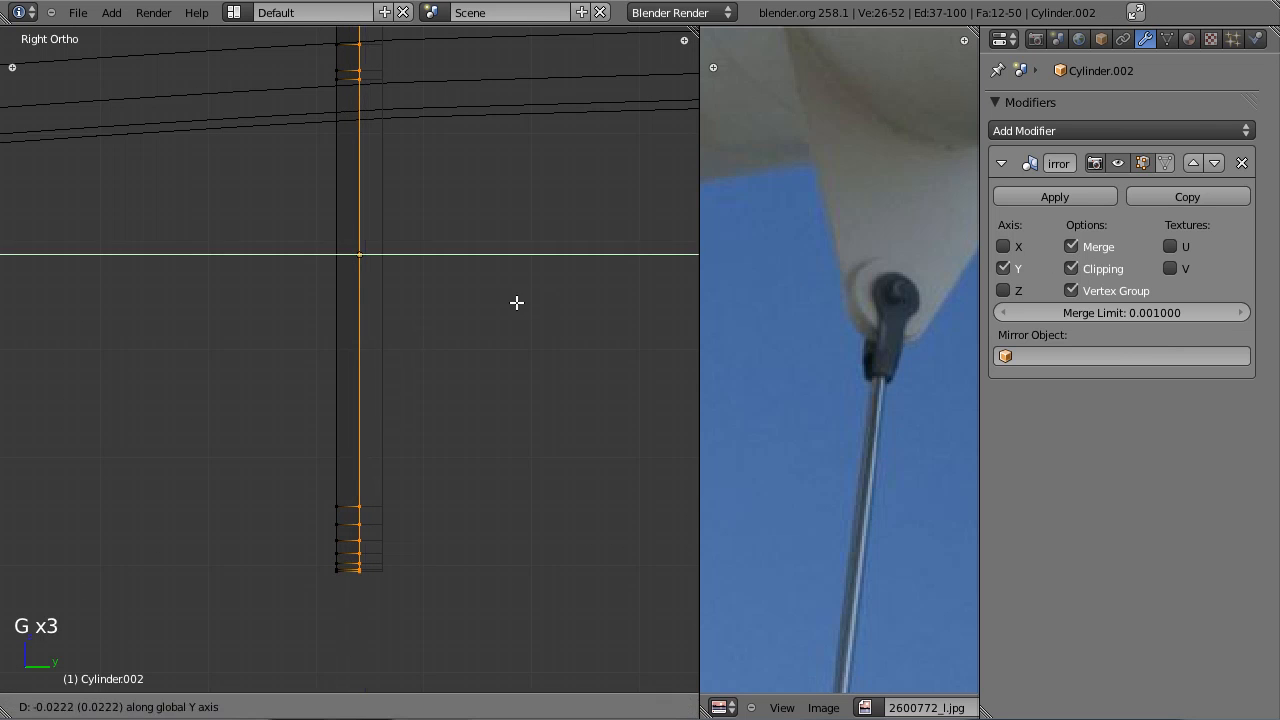
{"action": "left_click", "coordinate": [516, 302]}
Step: Check the thickened bracket in solid shading and save the file
{"action": "key", "text": "Tab"}
{"action": "key", "text": "z"}
{"action": "key", "text": "Tab"}
{"action": "key", "text": "z"}
{"action": "middle_click_drag", "start_coordinate": [517, 303], "coordinate": [460, 346]}
{"action": "key", "text": "z"}
{"action": "key", "text": "Tab"}
{"action": "middle_click_drag", "start_coordinate": [353, 262], "coordinate": [400, 252]}
{"action": "key", "text": "ctrl+s"}
{"action": "left_click", "coordinate": [402, 256]}
Step: Snap the 3D cursor to the bracket's selected vertices in the front view
{"action": "key", "text": "KP_1"}
{"action": "key", "text": "z"}
{"action": "scroll", "coordinate": [374, 350], "scroll_direction": "up", "scroll_amount": 2}
{"action": "scroll", "coordinate": [369, 368], "scroll_direction": "down", "scroll_amount": 2}
{"action": "key", "text": "Tab"}
{"action": "key", "text": "shift+s"}
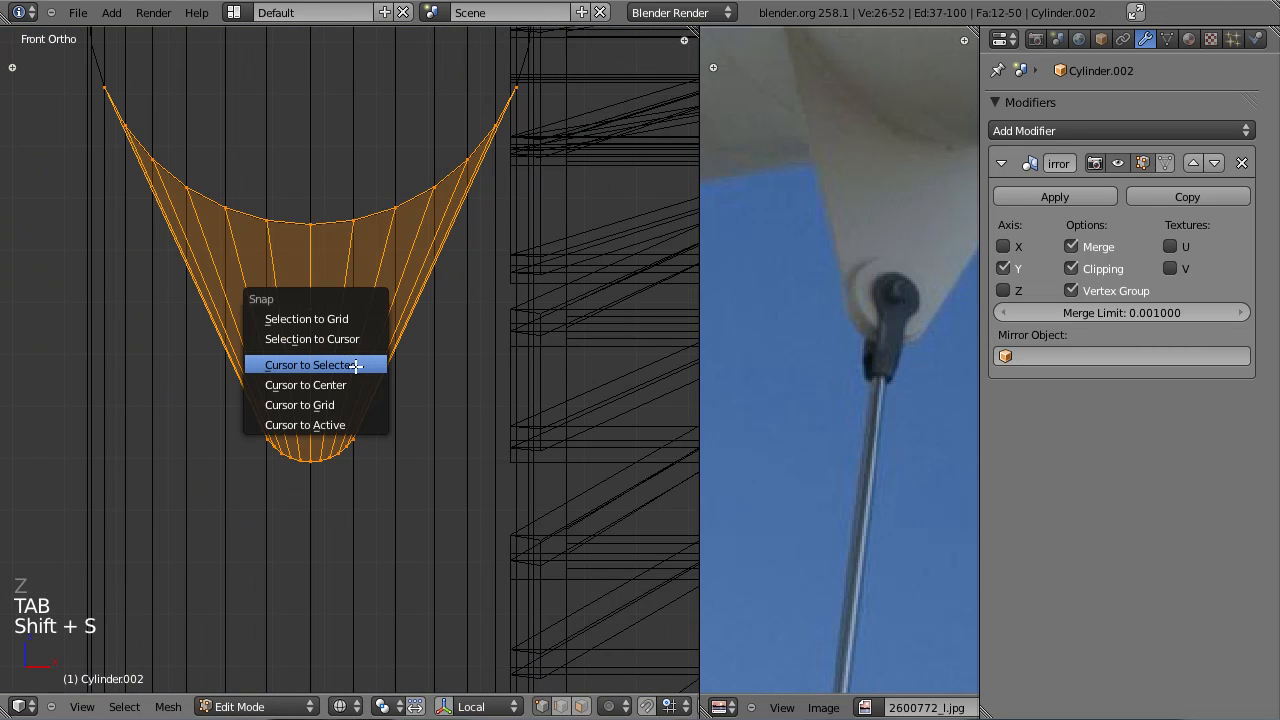
{"action": "left_click", "coordinate": [355, 366]}
{"action": "scroll", "coordinate": [293, 288], "scroll_direction": "up", "scroll_amount": 2}
{"action": "scroll", "coordinate": [380, 314], "scroll_direction": "up", "scroll_amount": 3}
Step: Try to add a cylinder inside the bracket mesh and rotate it in the side view
{"action": "key", "text": "Tab"}
{"action": "scroll", "coordinate": [388, 360], "scroll_direction": "down", "scroll_amount": 3}
{"action": "key", "text": "shift+a"}
{"action": "key", "text": "Tab"}
{"action": "key", "text": "shift+a"}
{"action": "key", "text": "shift+a"}
{"action": "left_click", "coordinate": [423, 396]}
{"action": "scroll", "coordinate": [471, 340], "scroll_direction": "down", "scroll_amount": 4}
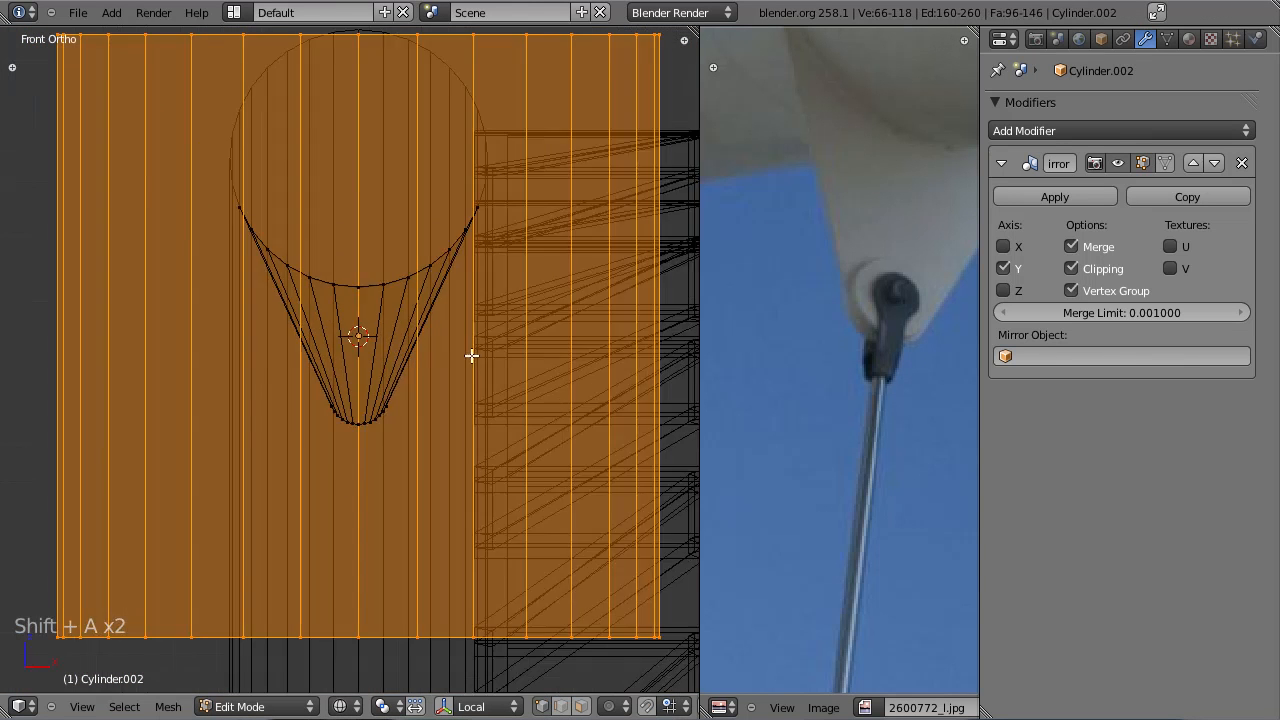
{"action": "key", "text": "KP_3"}
{"action": "key", "text": "r"}
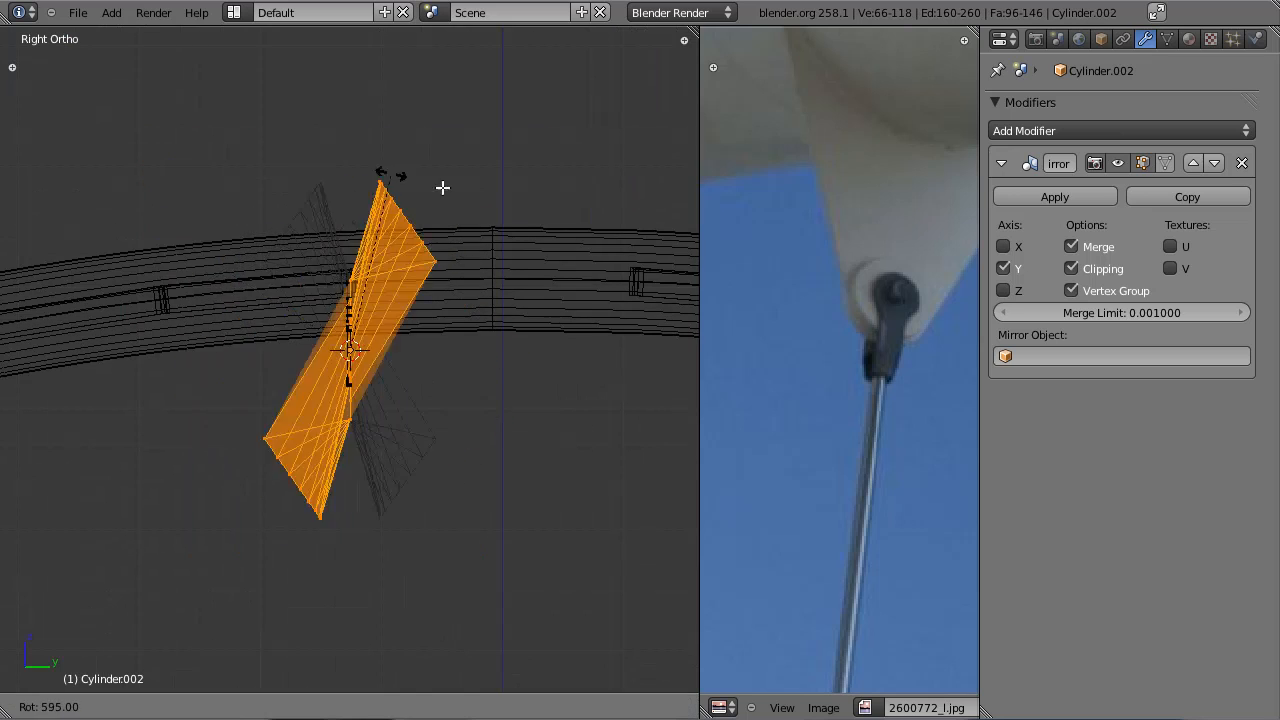
{"action": "key", "text": "Escape"}
Step: Delete the added cylinder's vertices from the bracket mesh
{"action": "key", "text": "Tab"}
{"action": "key", "text": "Tab"}
{"action": "key", "text": "x"}
{"action": "left_click", "coordinate": [396, 388]}
{"action": "key", "text": "ctrl+z"}
{"action": "key", "text": "Tab"}
{"action": "key", "text": "x"}
{"action": "left_click", "coordinate": [428, 379]}
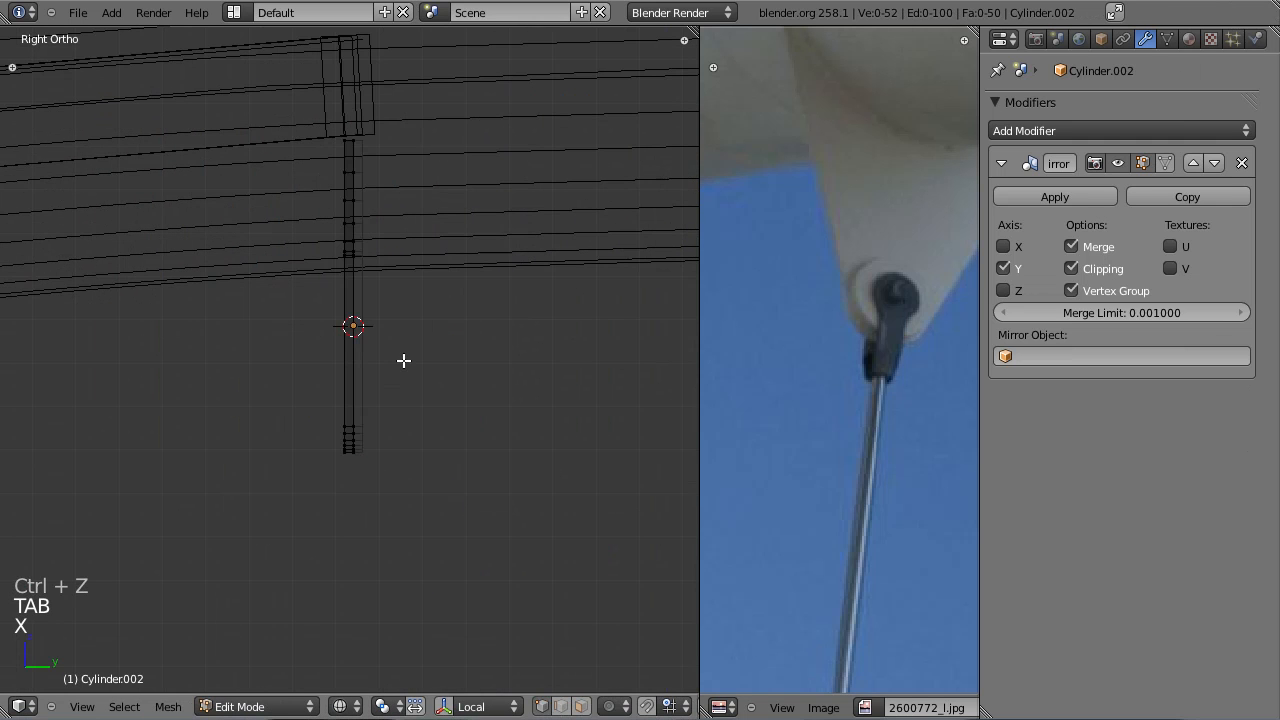
Step: Add a cylinder as a separate object at the 3D cursor and rotate it so its axis runs along Y
{"action": "key", "text": "Tab"}
{"action": "key", "text": "shift+a"}
{"action": "mouse_move", "coordinate": [403, 364]}
{"action": "mouse_move", "coordinate": [380, 342]}
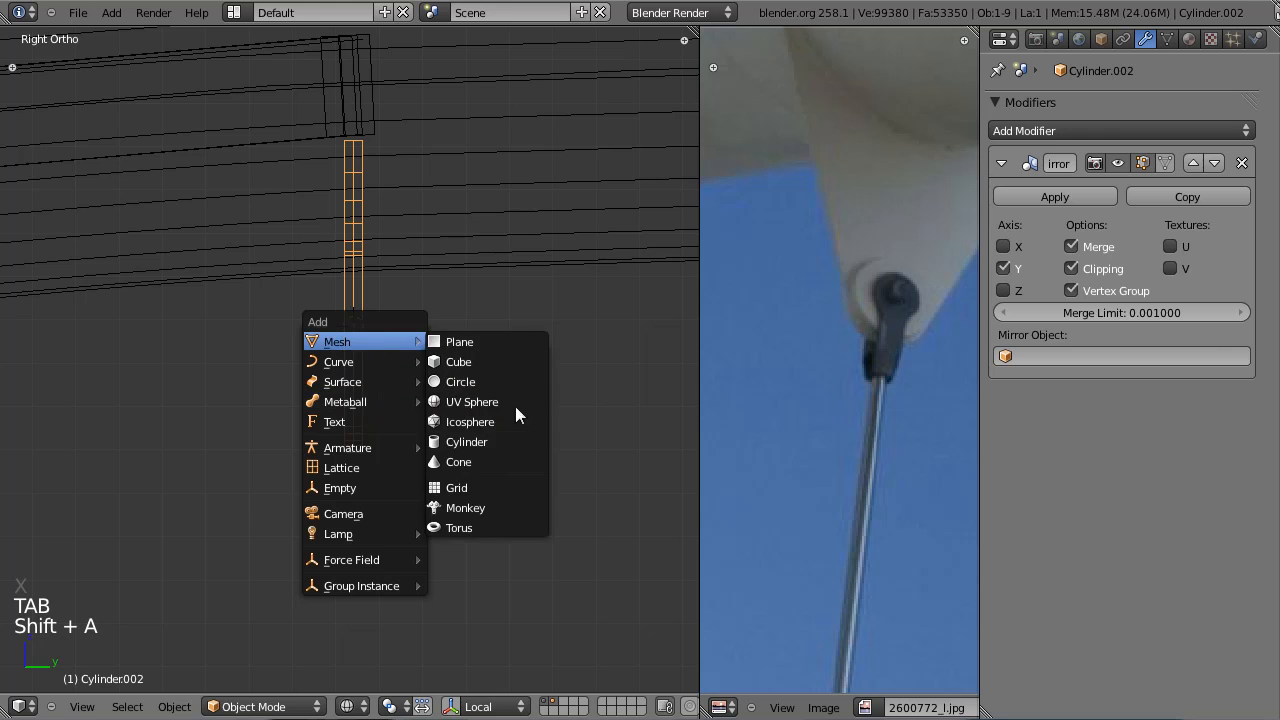
{"action": "left_click", "coordinate": [496, 443]}
{"action": "key", "text": "r"}
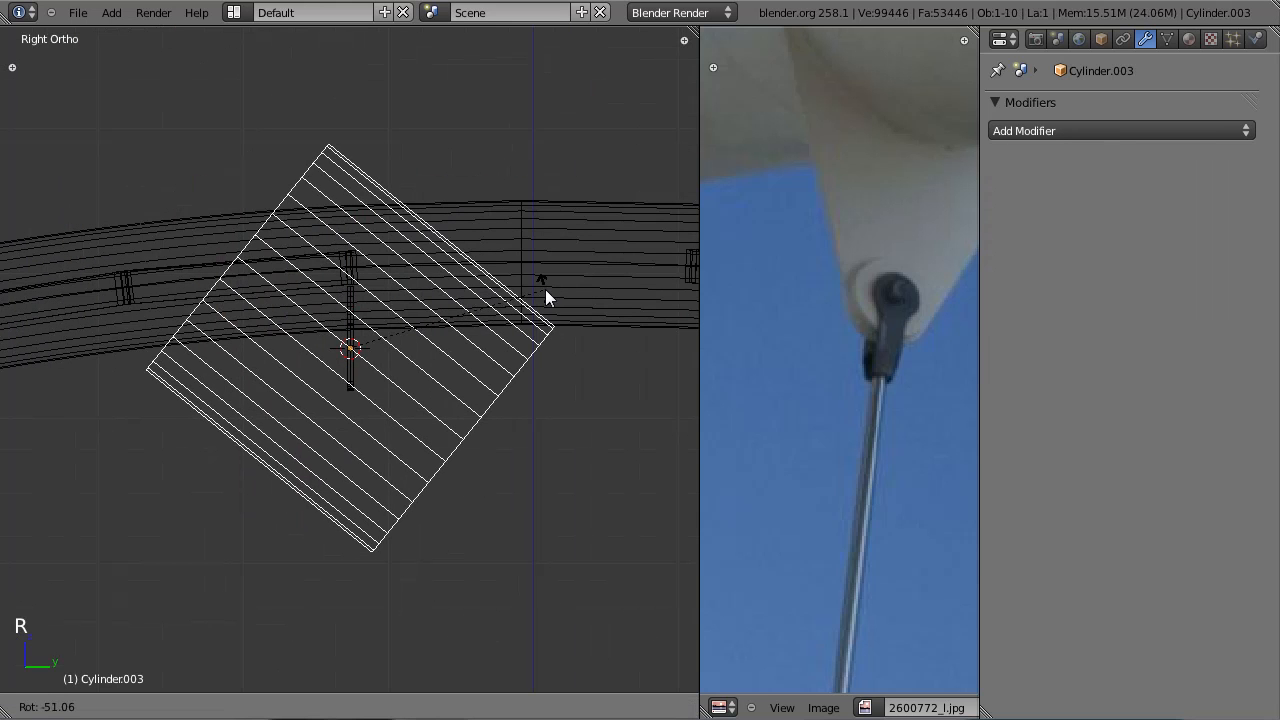
{"action": "left_click", "coordinate": [476, 168]}
Step: Scale the cylinder down in the side and front views until it fits the width of the bracket's tip
{"action": "scroll", "coordinate": [600, 165], "scroll_direction": "up", "scroll_amount": 3}
{"action": "key", "text": "s"}
{"action": "left_click", "coordinate": [423, 270]}
{"action": "key", "text": "KP_1"}
{"action": "scroll", "coordinate": [418, 276], "scroll_direction": "up", "scroll_amount": 5}
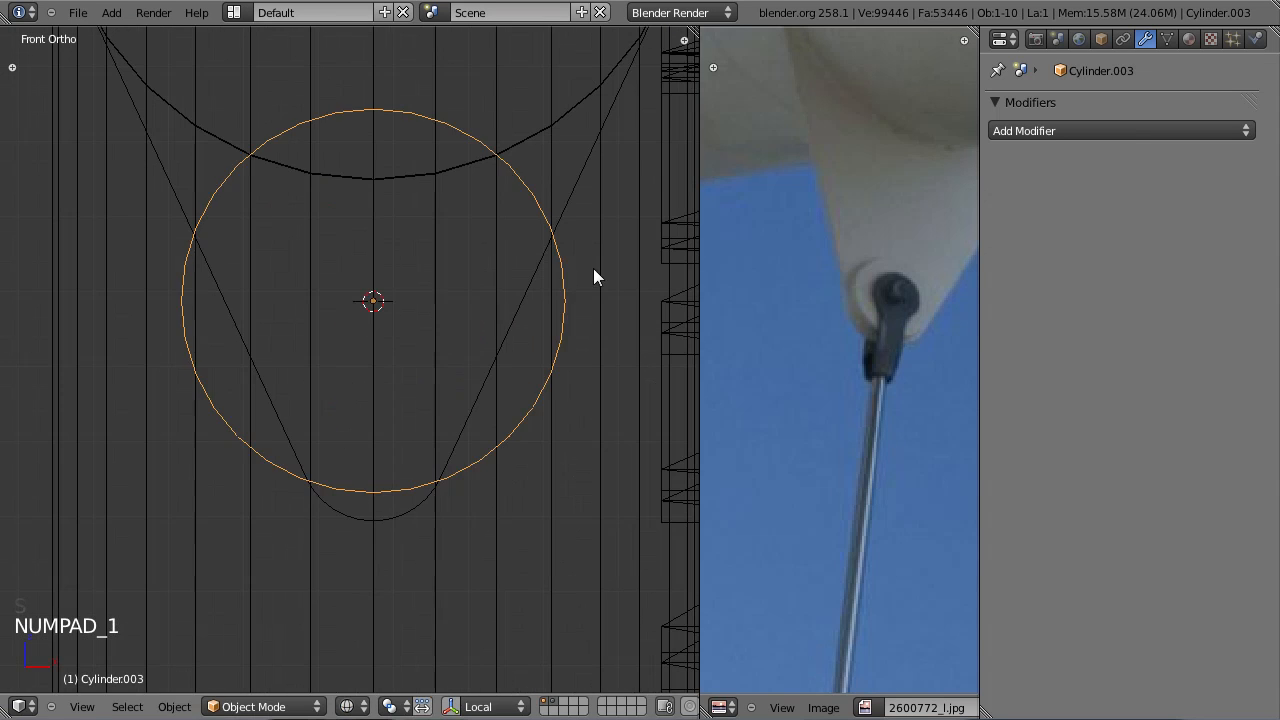
{"action": "key", "text": "s"}
{"action": "left_click", "coordinate": [447, 314]}
Step: Move the cylinder down into the bracket's rounded tip and enlarge it slightly to nearly fill the tip
{"action": "key", "text": "g"}
{"action": "middle_click", "coordinate": [443, 420]}
{"action": "left_click", "coordinate": [444, 457]}
{"action": "key", "text": "s"}
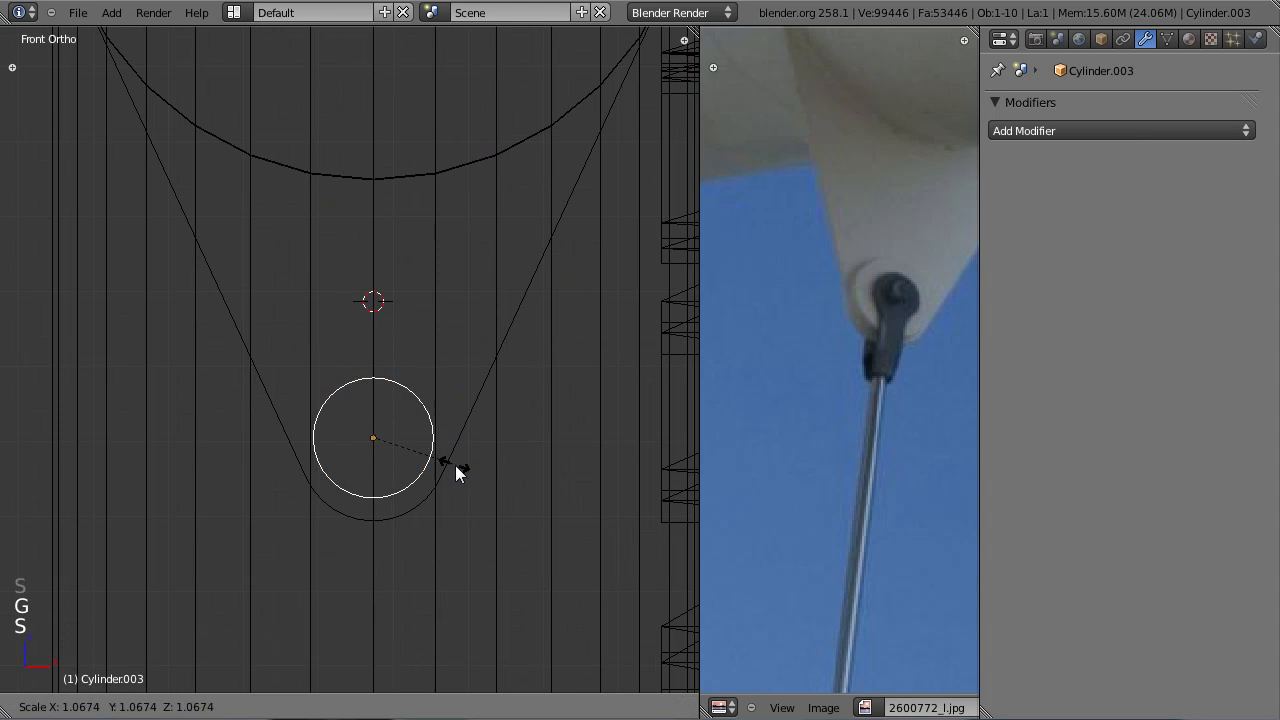
{"action": "left_click", "coordinate": [465, 480]}
{"action": "scroll", "coordinate": [798, 300], "scroll_direction": "up", "scroll_amount": 3}
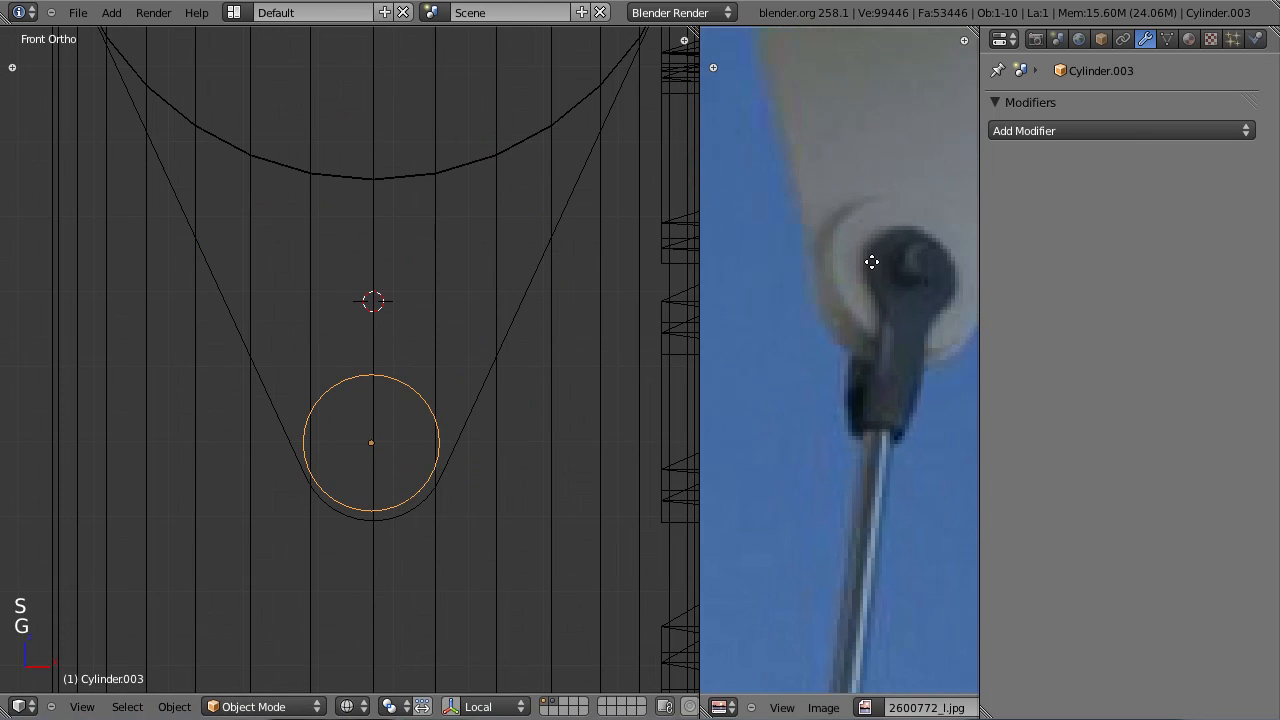
Step: Flatten the cylinder into a thin disc along Y and place it against the bracket's outer face
{"action": "key", "text": "z"}
{"action": "key", "text": "KP_3"}
{"action": "key", "text": "z"}
{"action": "scroll", "coordinate": [449, 415], "scroll_direction": "up", "scroll_amount": 2}
{"action": "scroll", "coordinate": [474, 423], "scroll_direction": "down", "scroll_amount": 4}
{"action": "key", "text": "Tab"}
{"action": "key", "text": "Tab"}
{"action": "scroll", "coordinate": [474, 423], "scroll_direction": "up", "scroll_amount": 3}
{"action": "key", "text": "s"}
{"action": "left_click", "coordinate": [374, 465]}
{"action": "key", "text": "g"}
{"action": "left_click", "coordinate": [345, 465]}
{"action": "key", "text": "z"}
{"action": "middle_click_drag", "start_coordinate": [345, 463], "coordinate": [400, 413]}
Step: Duplicate the disc outward along Y, shrink the copy, set it against the first disc, and save the file
{"action": "key", "text": "KP_3"}
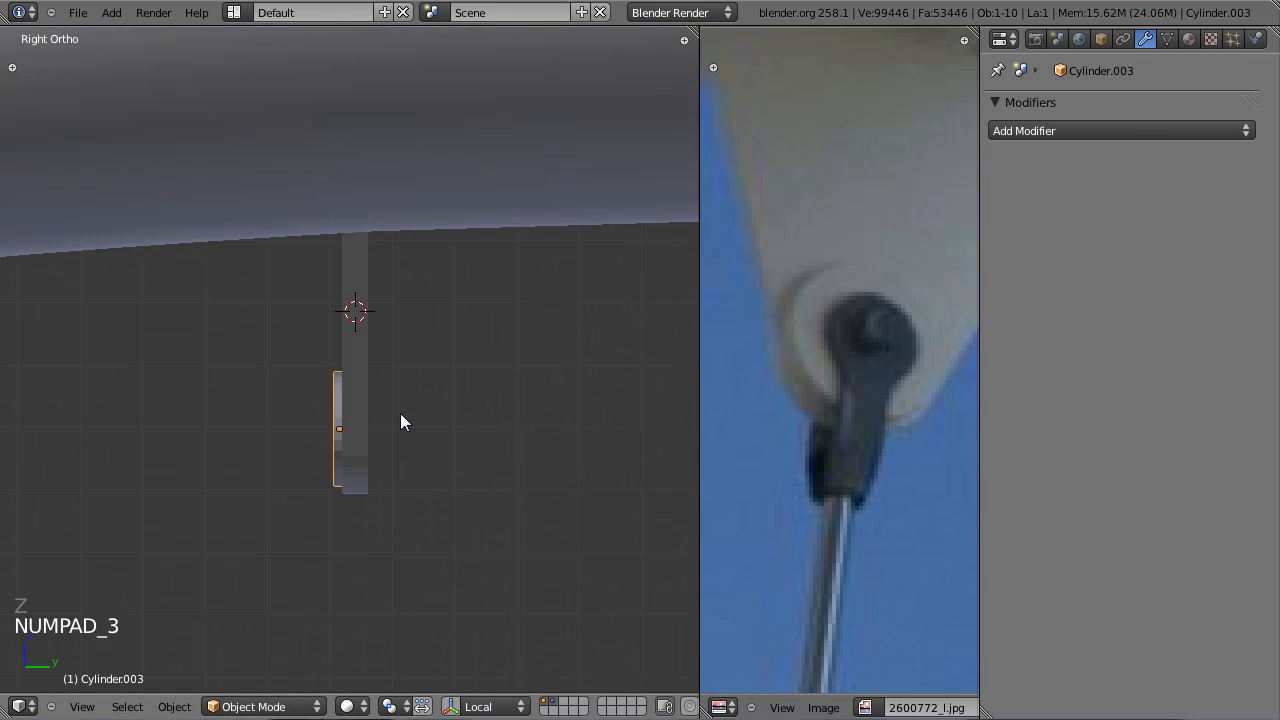
{"action": "key", "text": "shift+d"}
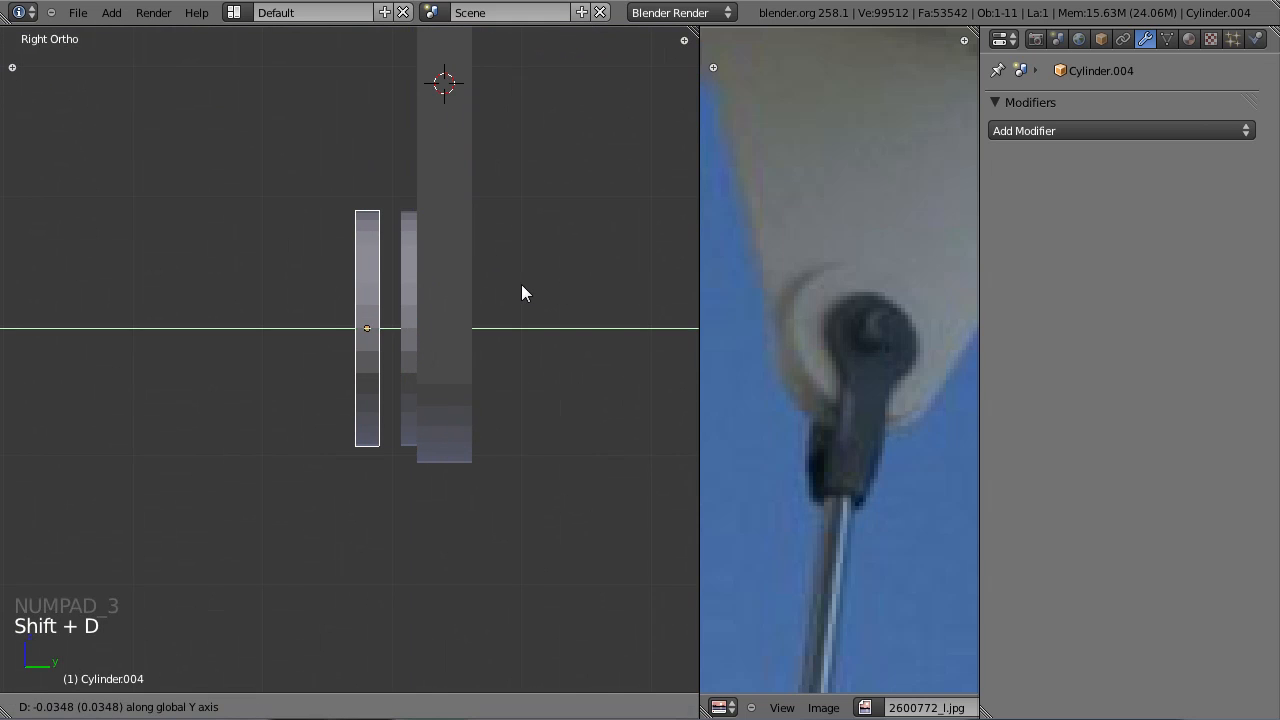
{"action": "left_click", "coordinate": [538, 285]}
{"action": "key", "text": "s"}
{"action": "left_click", "coordinate": [556, 249]}
{"action": "key", "text": "g"}
{"action": "key", "text": "y"}
{"action": "left_click", "coordinate": [561, 249]}
{"action": "middle_click_drag", "start_coordinate": [561, 249], "coordinate": [397, 231]}
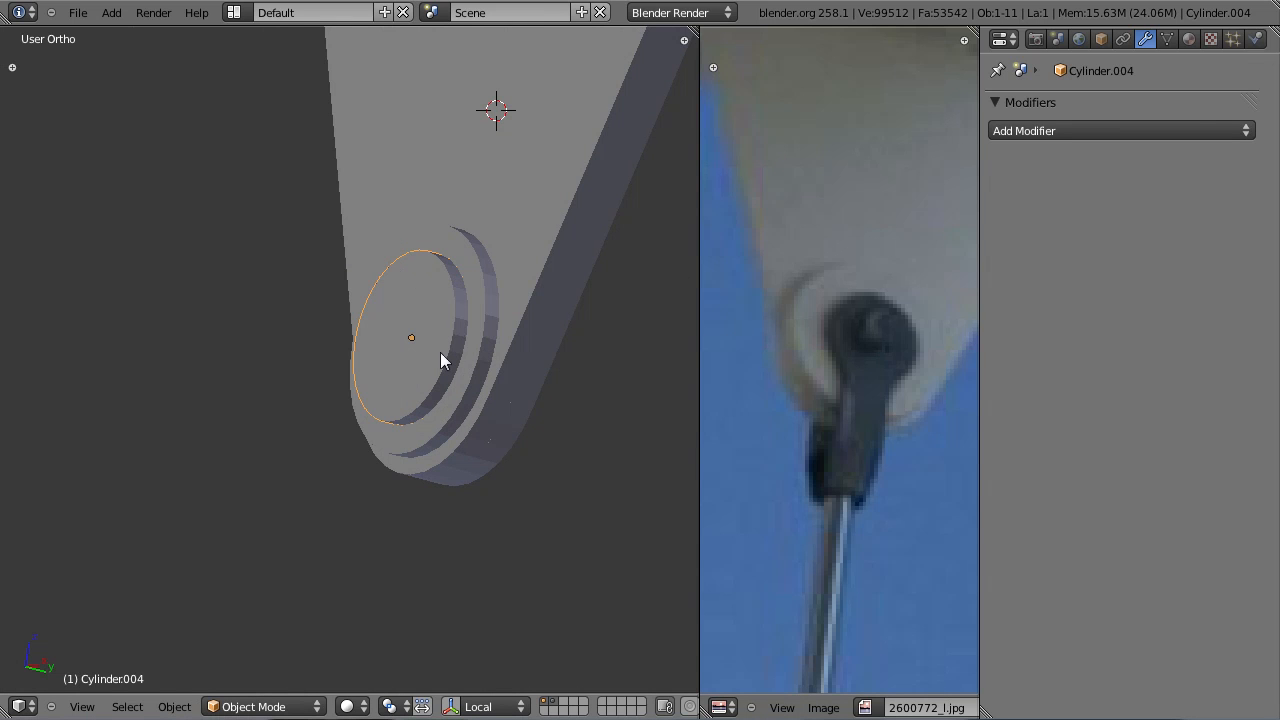
{"action": "key", "text": "t"}
{"action": "key", "text": "t"}
{"action": "key", "text": "ctrl+s"}
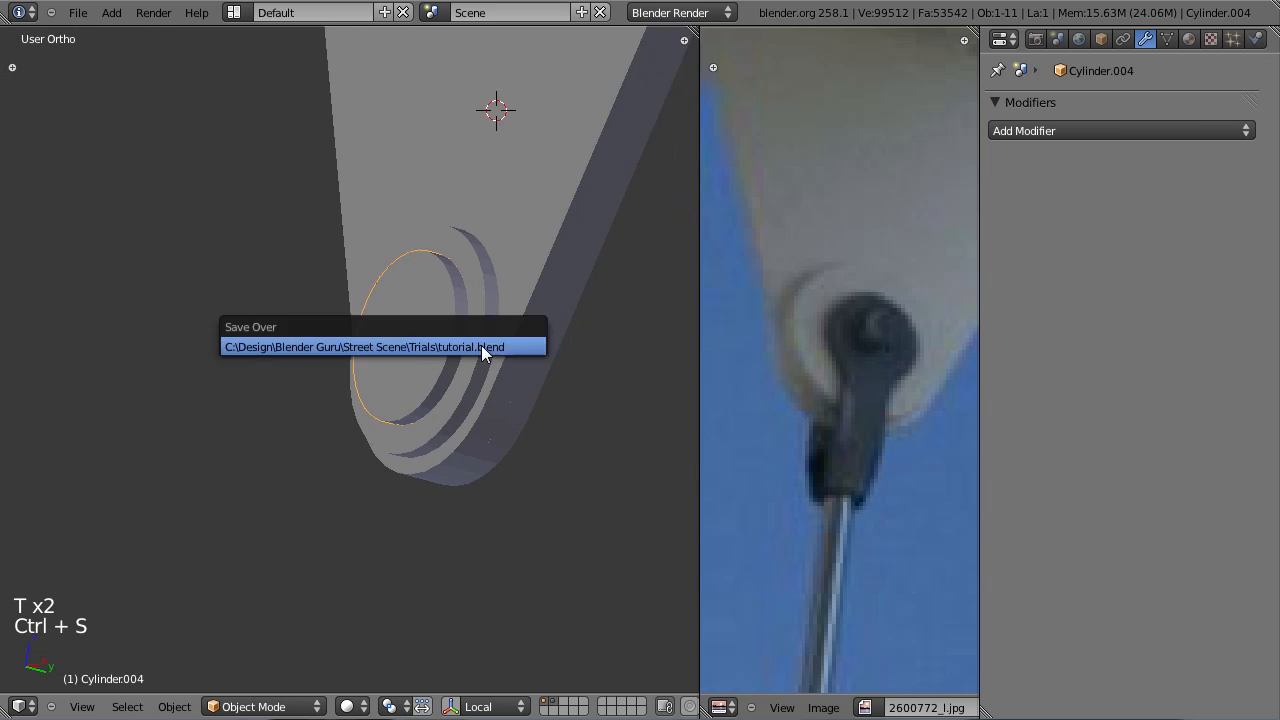
Step: Extrude the lower rim vertices of the smaller disc straight down past the bracket's rounded tip
{"action": "right_click", "coordinate": [558, 383]}
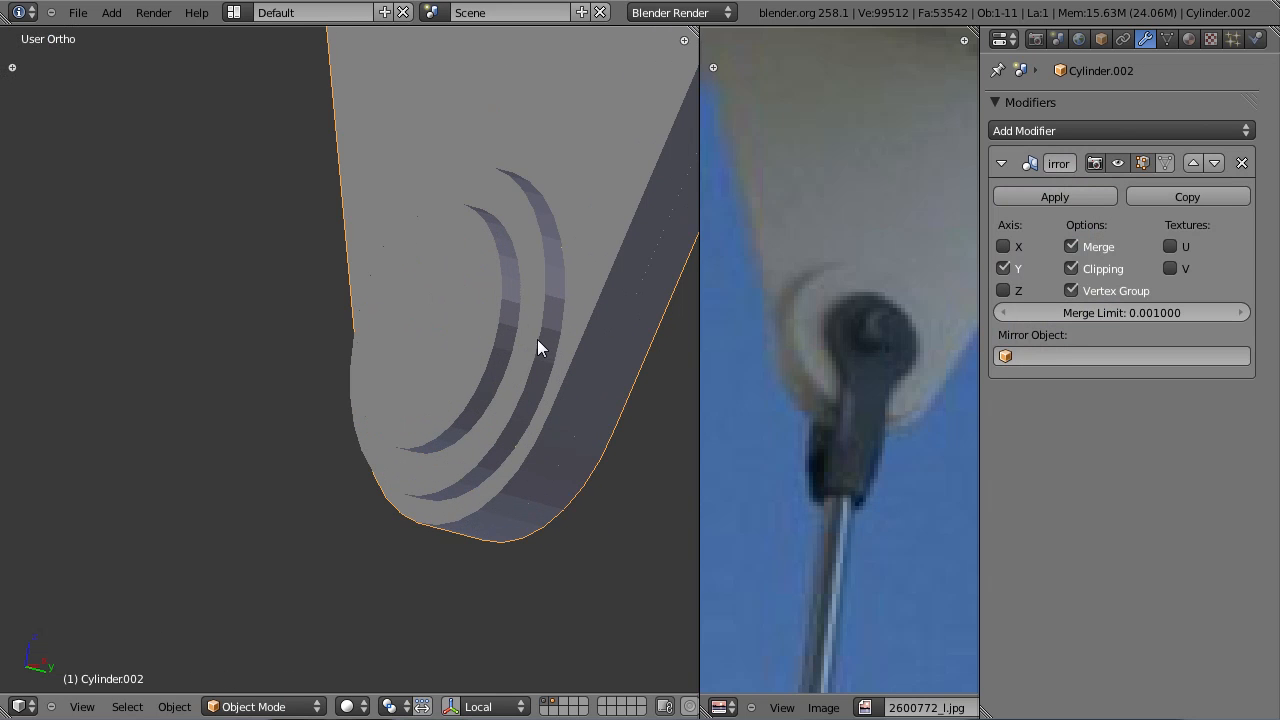
{"action": "key", "text": "Tab"}
{"action": "key", "text": "Tab"}
{"action": "right_click", "coordinate": [449, 373]}
{"action": "key", "text": "Tab"}
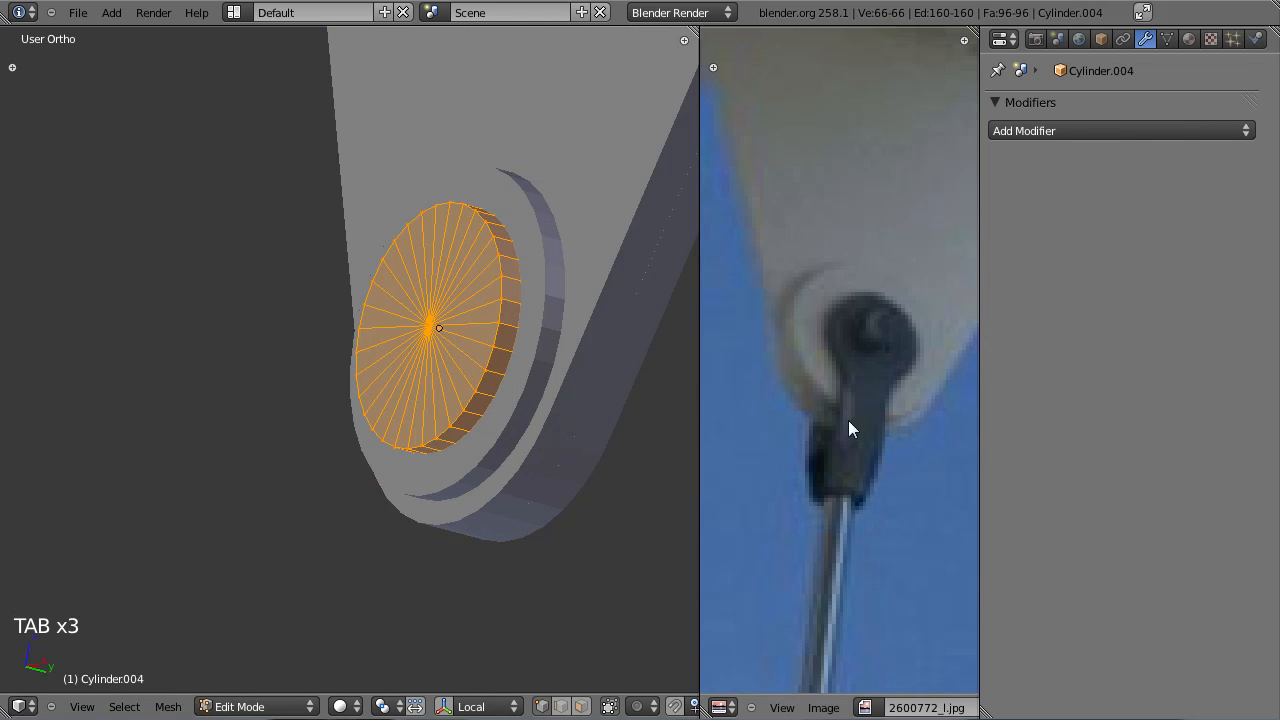
{"action": "scroll", "coordinate": [214, 374], "scroll_direction": "up", "scroll_amount": 2}
{"action": "middle_click_drag", "start_coordinate": [214, 374], "coordinate": [203, 331], "text": "shift"}
{"action": "key", "text": "a"}
{"action": "key", "text": "a"}
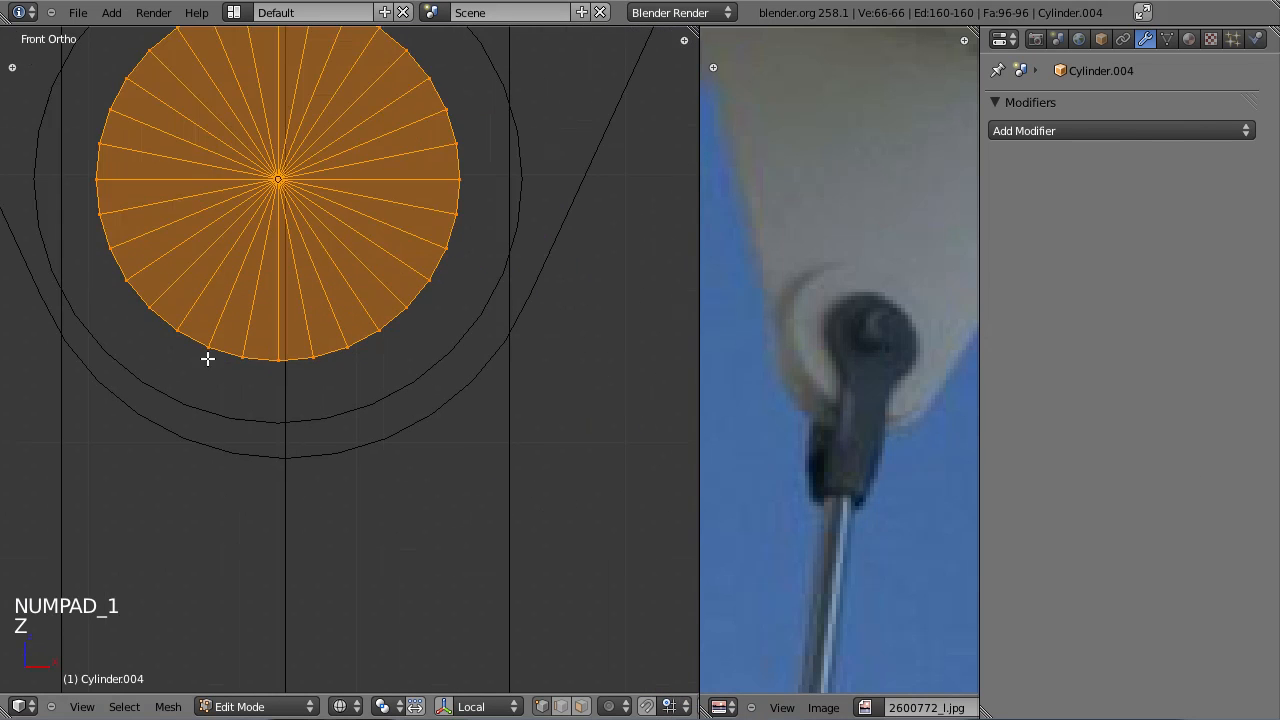
{"action": "key", "text": "a"}
{"action": "key", "text": "b"}
{"action": "left_click_drag", "start_coordinate": [134, 298], "coordinate": [435, 367]}
{"action": "scroll", "coordinate": [426, 340], "scroll_direction": "down", "scroll_amount": 5}
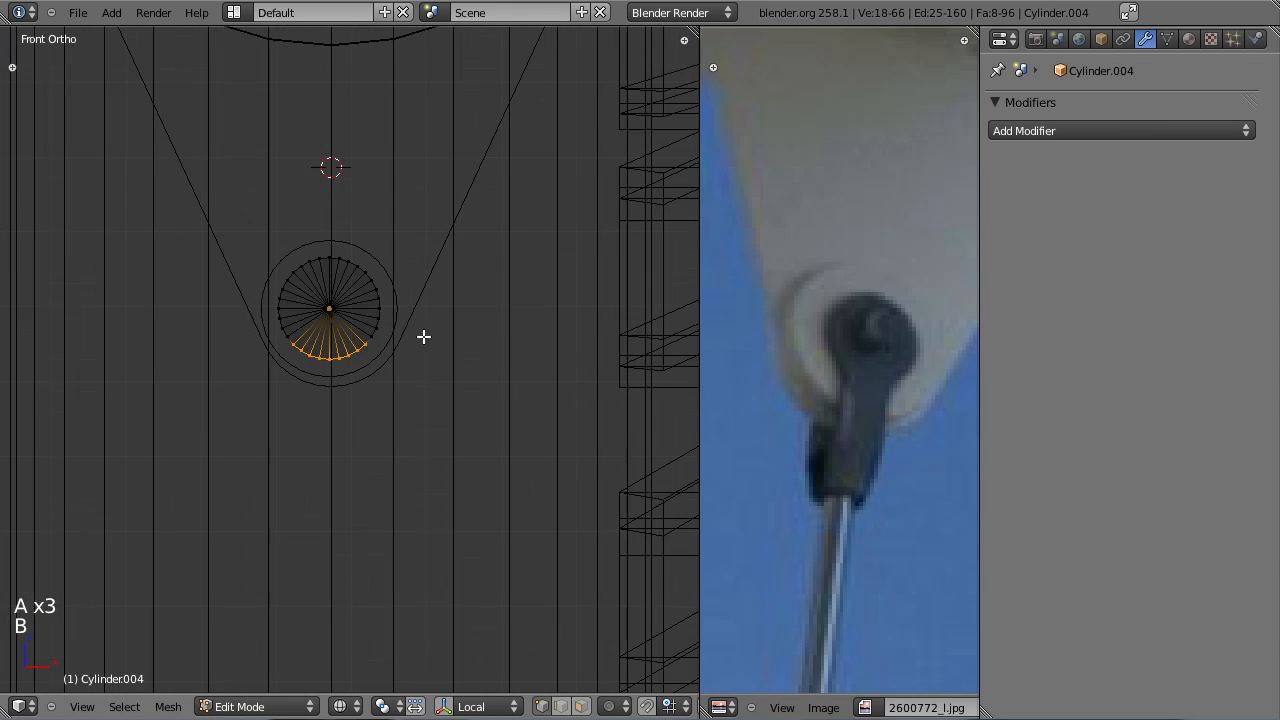
{"action": "key", "text": "e"}
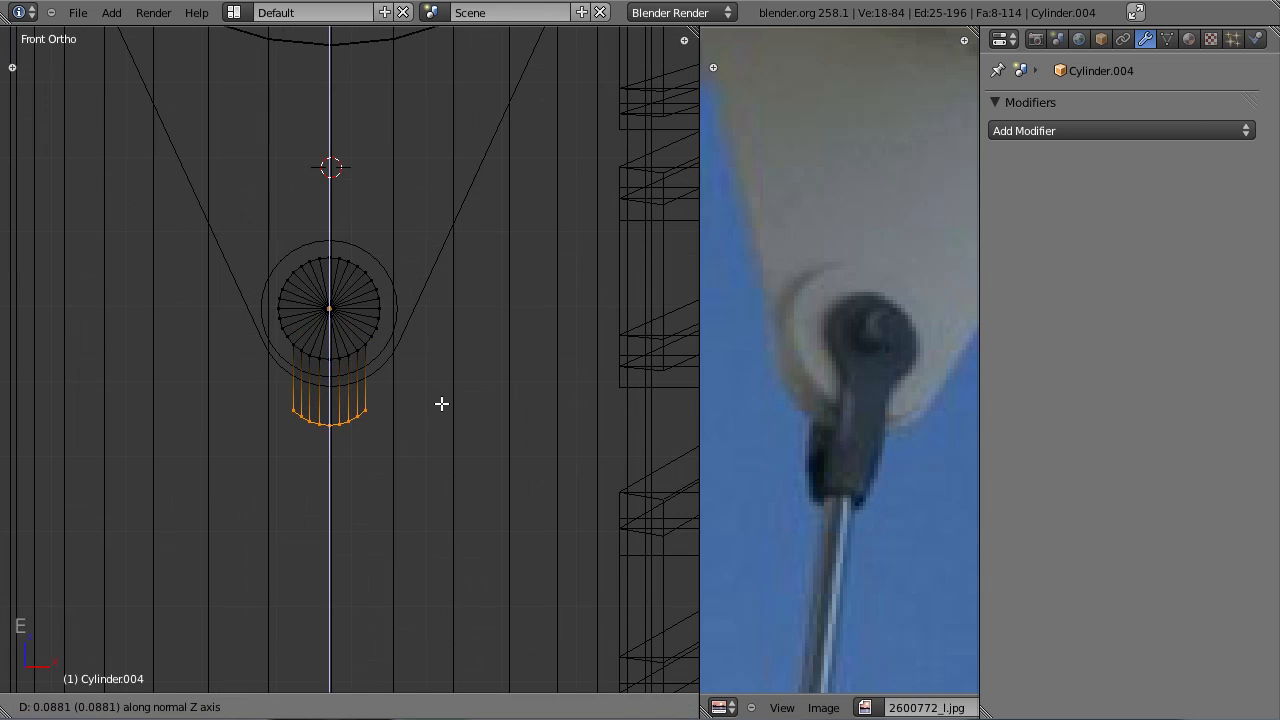
{"action": "left_click", "coordinate": [443, 426]}
Step: Extrude the arm's lower end again and, in the side view, shift and tilt it slightly inward
{"action": "middle_click_drag", "start_coordinate": [443, 426], "coordinate": [457, 286], "text": "shift"}
{"action": "scroll", "coordinate": [457, 286], "scroll_direction": "up", "scroll_amount": 3}
{"action": "key", "text": "e"}
{"action": "left_click", "coordinate": [463, 362]}
{"action": "key", "text": "KP_3"}
{"action": "key", "text": "g"}
{"action": "left_click", "coordinate": [501, 377]}
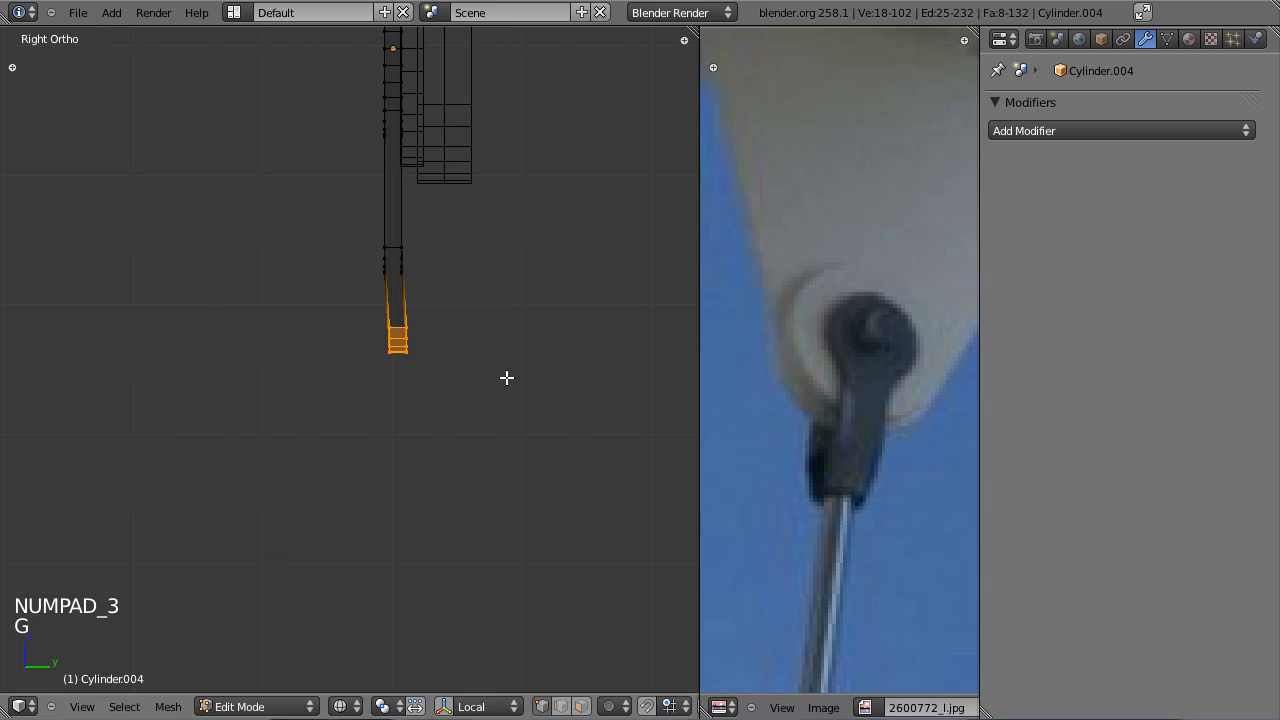
{"action": "key", "text": "r"}
{"action": "left_click", "coordinate": [540, 353]}
{"action": "key", "text": "g"}
{"action": "left_click", "coordinate": [547, 351]}
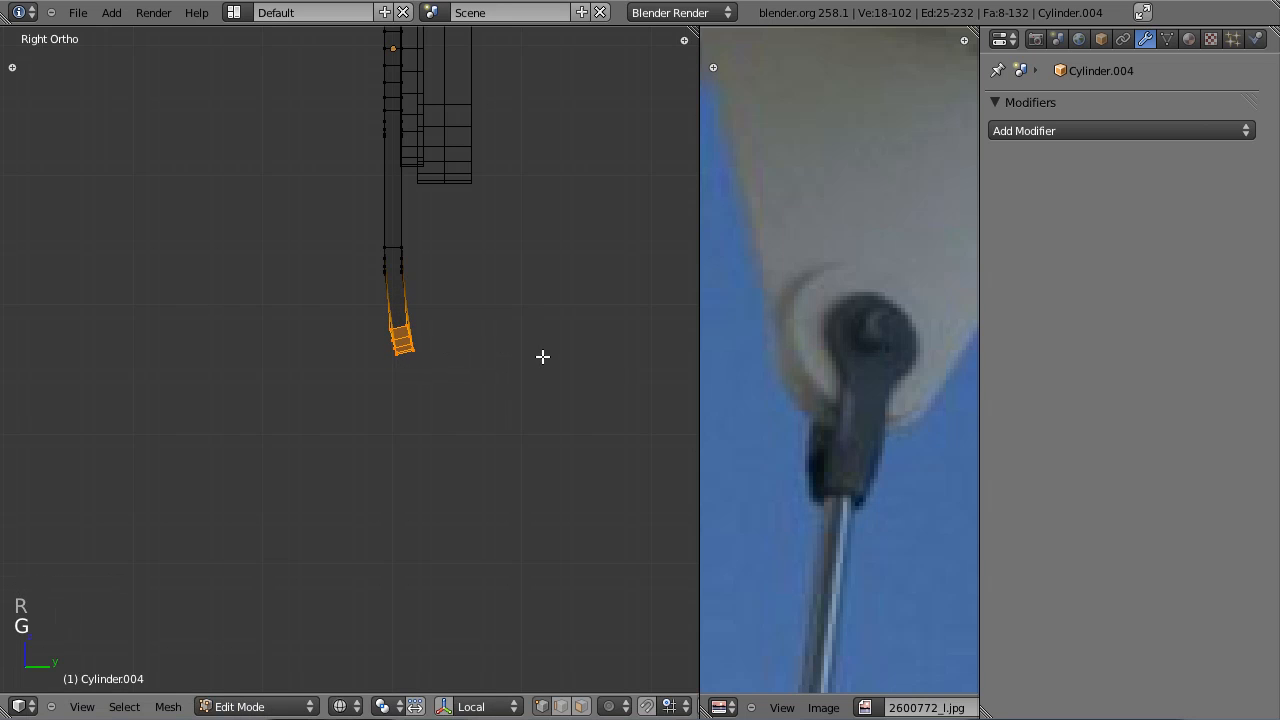
Step: Join the disc and its arm into the bracket object so the bracket's Mirror modifier applies to them
{"action": "key", "text": "Tab"}
{"action": "scroll", "coordinate": [403, 445], "scroll_direction": "down", "scroll_amount": 5}
{"action": "right_click", "coordinate": [367, 350], "text": "shift"}
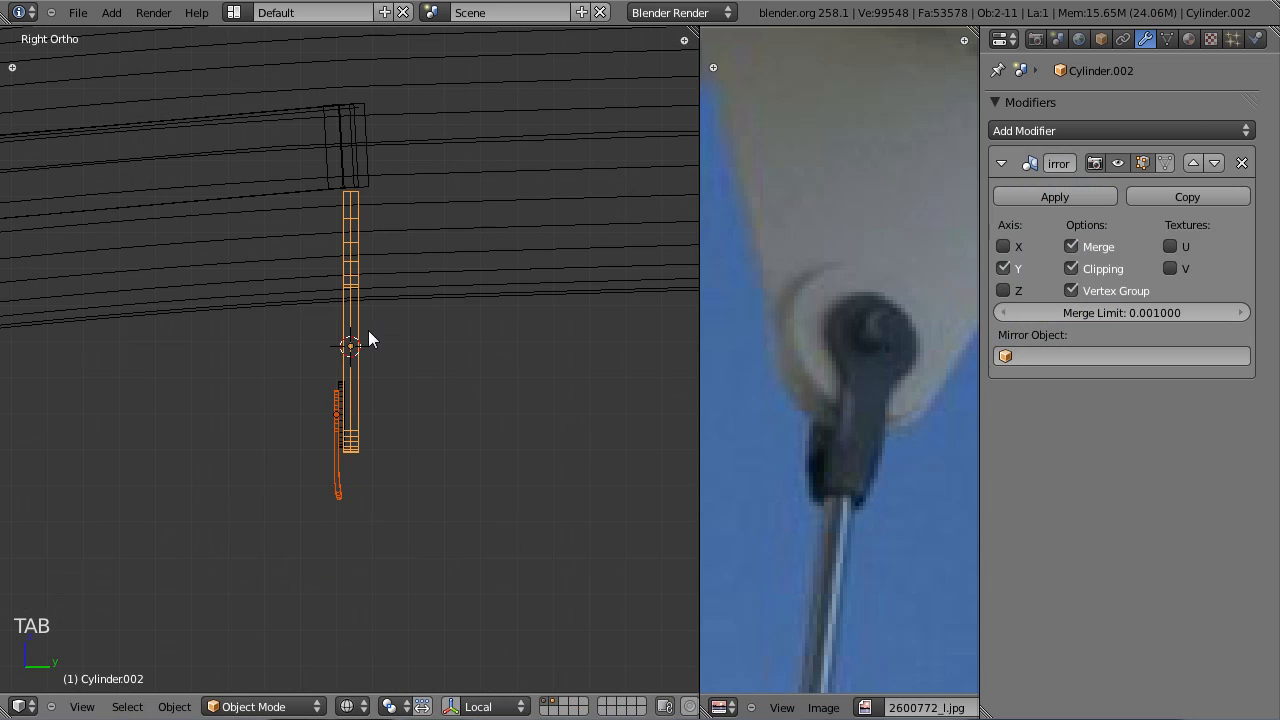
{"action": "key", "text": "ctrl+j"}
{"action": "scroll", "coordinate": [412, 457], "scroll_direction": "up", "scroll_amount": 6}
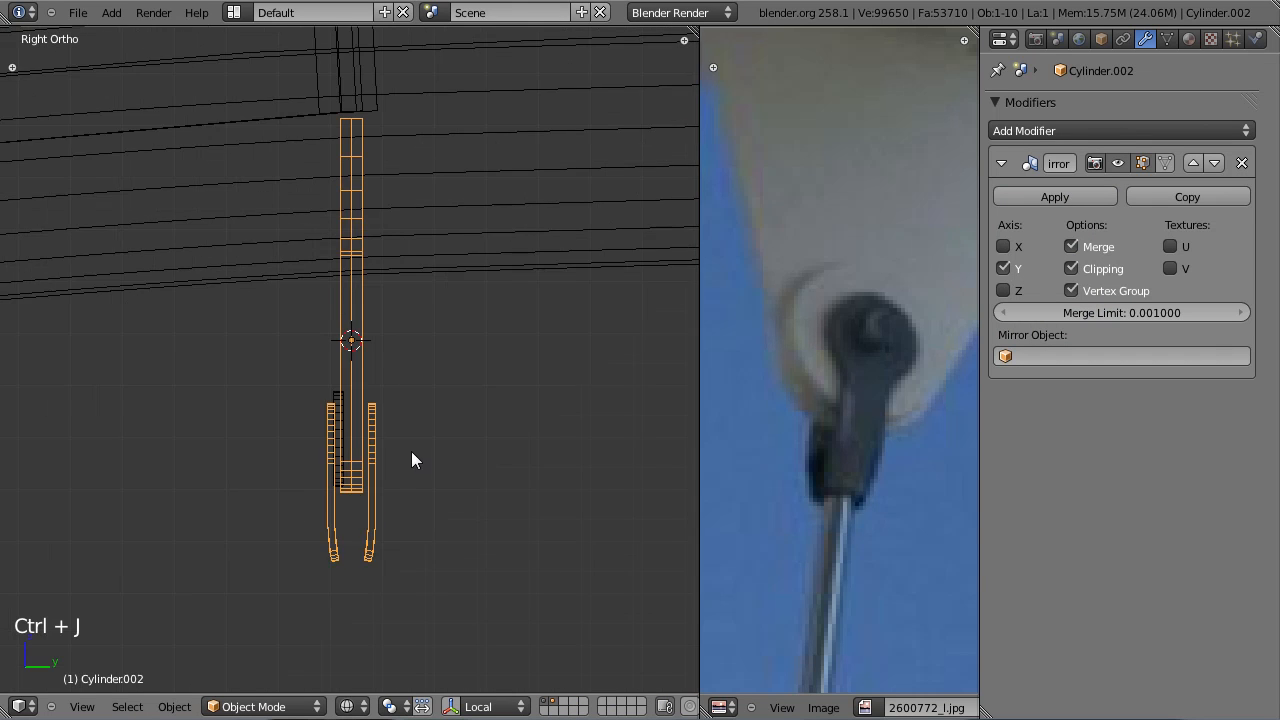
Step: Extrude the arm's lower end once more, moving and rotating the new section to curve toward the bracket's centre plane
{"action": "key", "text": "Tab"}
{"action": "middle_click_drag", "start_coordinate": [400, 437], "coordinate": [388, 414], "text": "shift"}
{"action": "key", "text": "a"}
{"action": "key", "text": "a"}
{"action": "key", "text": "a"}
{"action": "key", "text": "a"}
{"action": "key", "text": "b"}
{"action": "left_click_drag", "start_coordinate": [260, 474], "coordinate": [420, 591]}
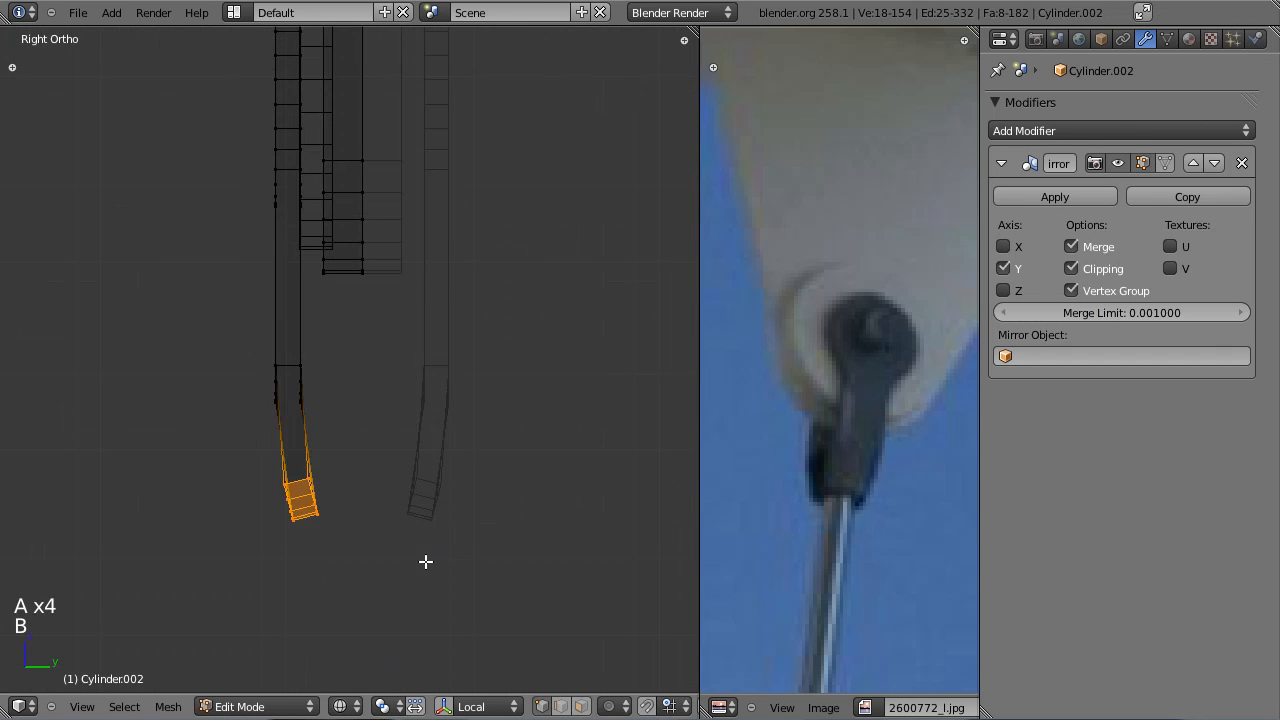
{"action": "middle_click_drag", "start_coordinate": [420, 591], "coordinate": [393, 506], "text": "shift"}
{"action": "key", "text": "e"}
{"action": "left_click", "coordinate": [417, 453]}
{"action": "key", "text": "g"}
{"action": "left_click", "coordinate": [440, 490]}
{"action": "key", "text": "r"}
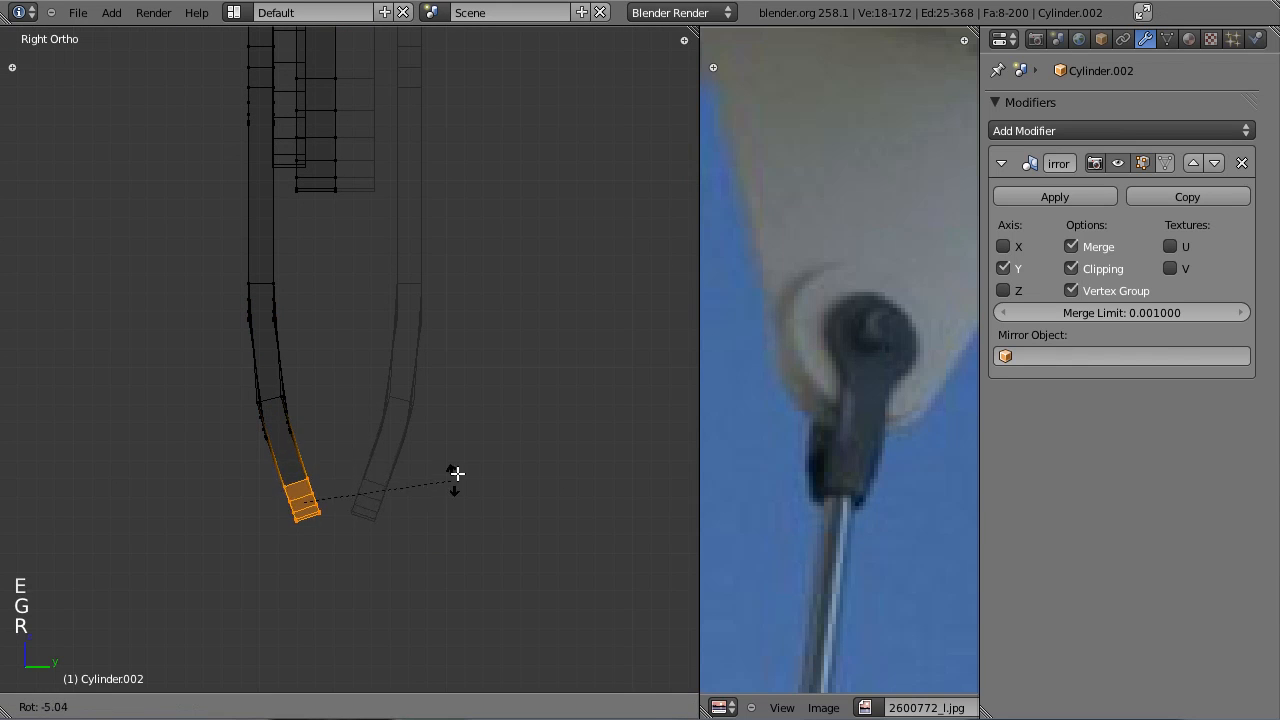
{"action": "left_click", "coordinate": [459, 432]}
{"action": "key", "text": "g"}
{"action": "left_click", "coordinate": [465, 428]}
Step: Extrude the arm's end onto the mirror plane to close the loop, and raise it slightly along Z
{"action": "key", "text": "e"}
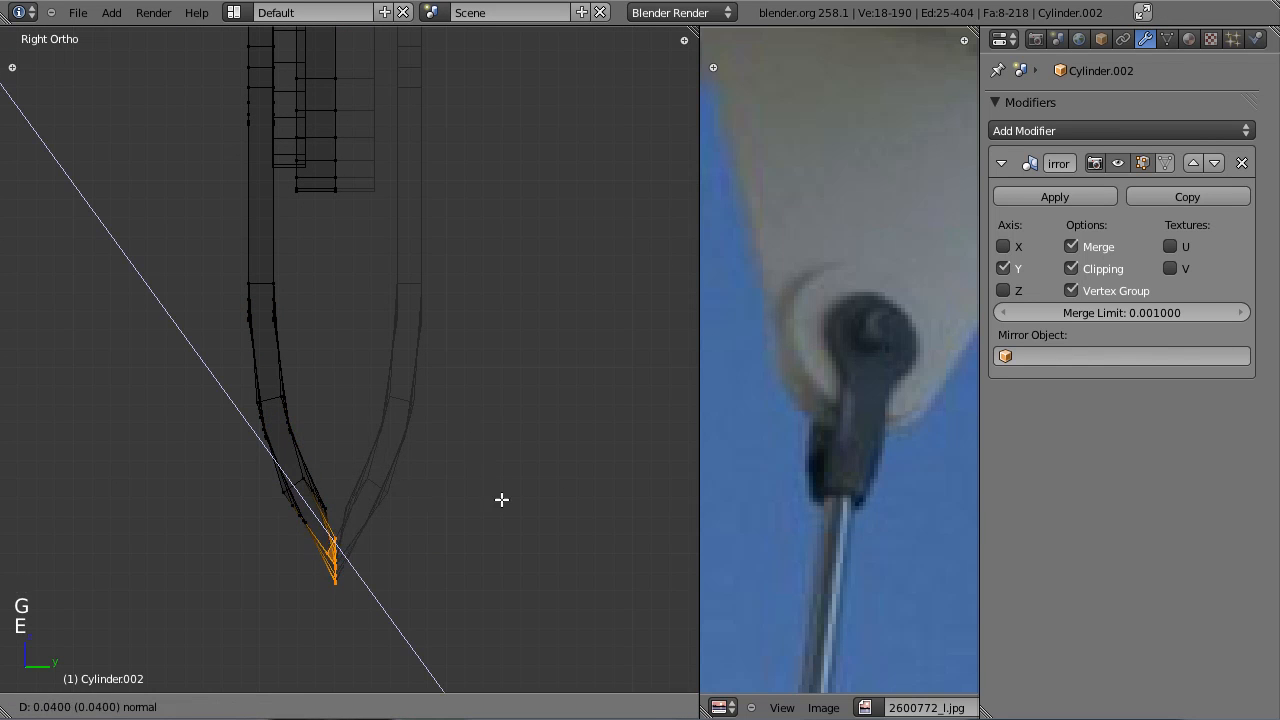
{"action": "left_click", "coordinate": [553, 490]}
{"action": "key", "text": "g"}
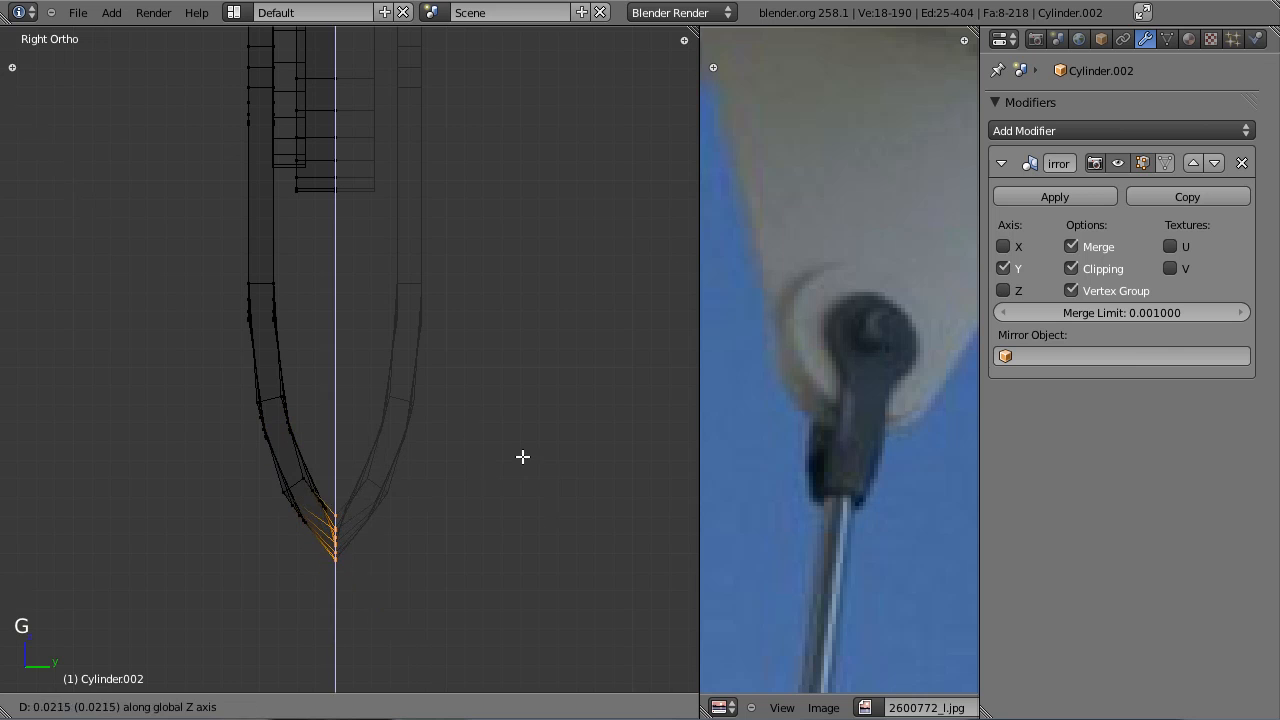
{"action": "left_click", "coordinate": [520, 460]}
Step: Apply smooth shading to the bracket with its looped arm and check it from several angles
{"action": "key", "text": "Tab"}
{"action": "key", "text": "z"}
{"action": "mouse_move", "coordinate": [523, 460]}
{"action": "middle_mouse_down"}
{"action": "mouse_move", "coordinate": [383, 366]}
{"action": "mouse_move", "coordinate": [466, 249]}
{"action": "middle_mouse_up"}
{"action": "scroll", "coordinate": [466, 249], "scroll_direction": "up", "scroll_amount": 5}
{"action": "middle_click_drag", "start_coordinate": [436, 309], "coordinate": [465, 360]}
{"action": "key", "text": "t"}
{"action": "left_click", "coordinate": [59, 281]}
{"action": "key", "text": "t"}
{"action": "mouse_move", "coordinate": [347, 303]}
{"action": "middle_mouse_down"}
{"action": "mouse_move", "coordinate": [329, 309]}
{"action": "mouse_move", "coordinate": [480, 277]}
{"action": "mouse_move", "coordinate": [423, 297]}
{"action": "mouse_move", "coordinate": [433, 314]}
{"action": "mouse_move", "coordinate": [391, 349]}
{"action": "mouse_move", "coordinate": [423, 206]}
{"action": "mouse_move", "coordinate": [443, 394]}
{"action": "middle_mouse_up"}
Step: Snap the 3D cursor to the larger disc on the bracket's tip
{"action": "key", "text": "Tab"}
{"action": "key", "text": "z"}
{"action": "key", "text": "Tab"}
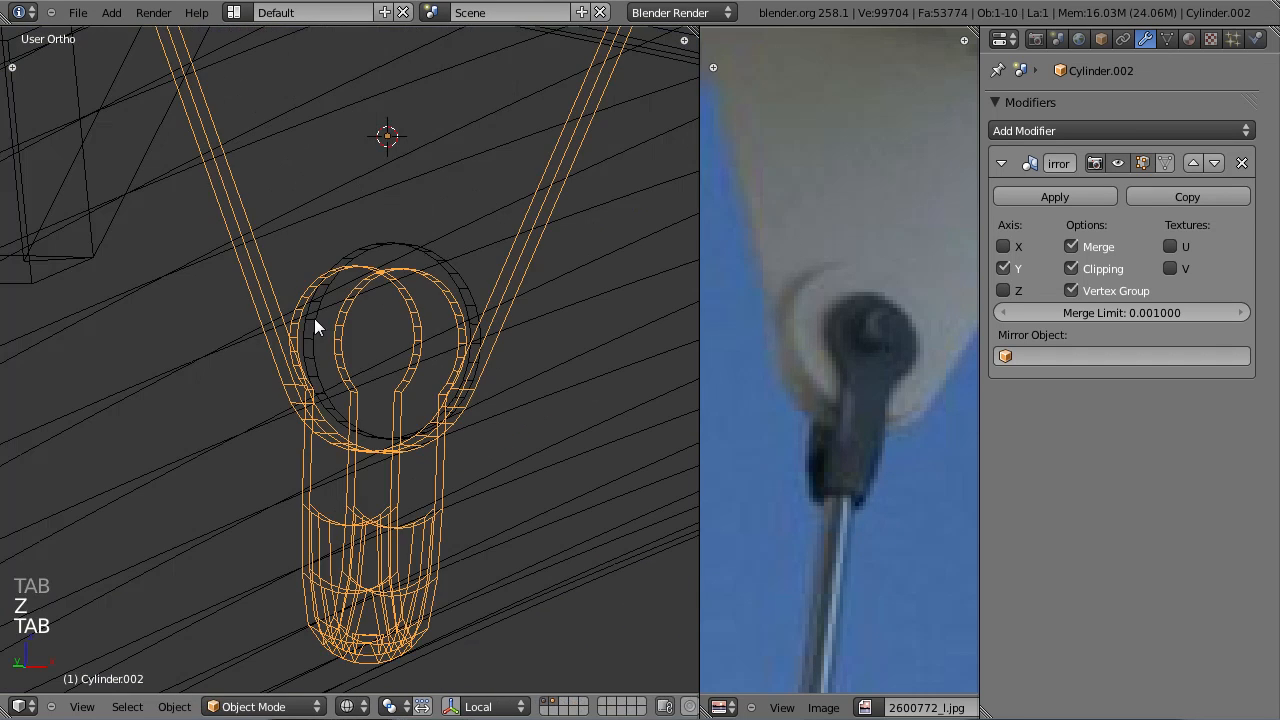
{"action": "right_click", "coordinate": [313, 318]}
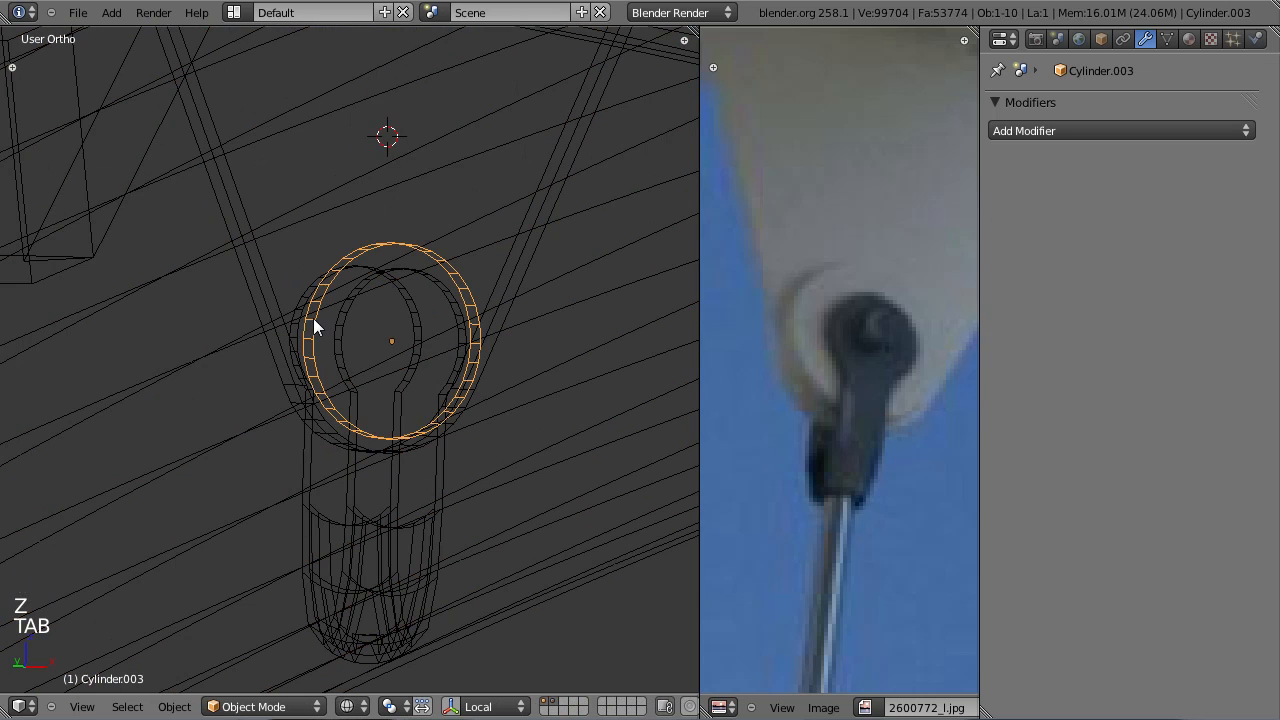
{"action": "key", "text": "shift+s"}
{"action": "left_click", "coordinate": [431, 354]}
Step: Add a hexagonal cylinder at the 3D cursor and rotate it so its axis runs along Y
{"action": "key", "text": "shift+a"}
{"action": "key", "text": "shift+a"}
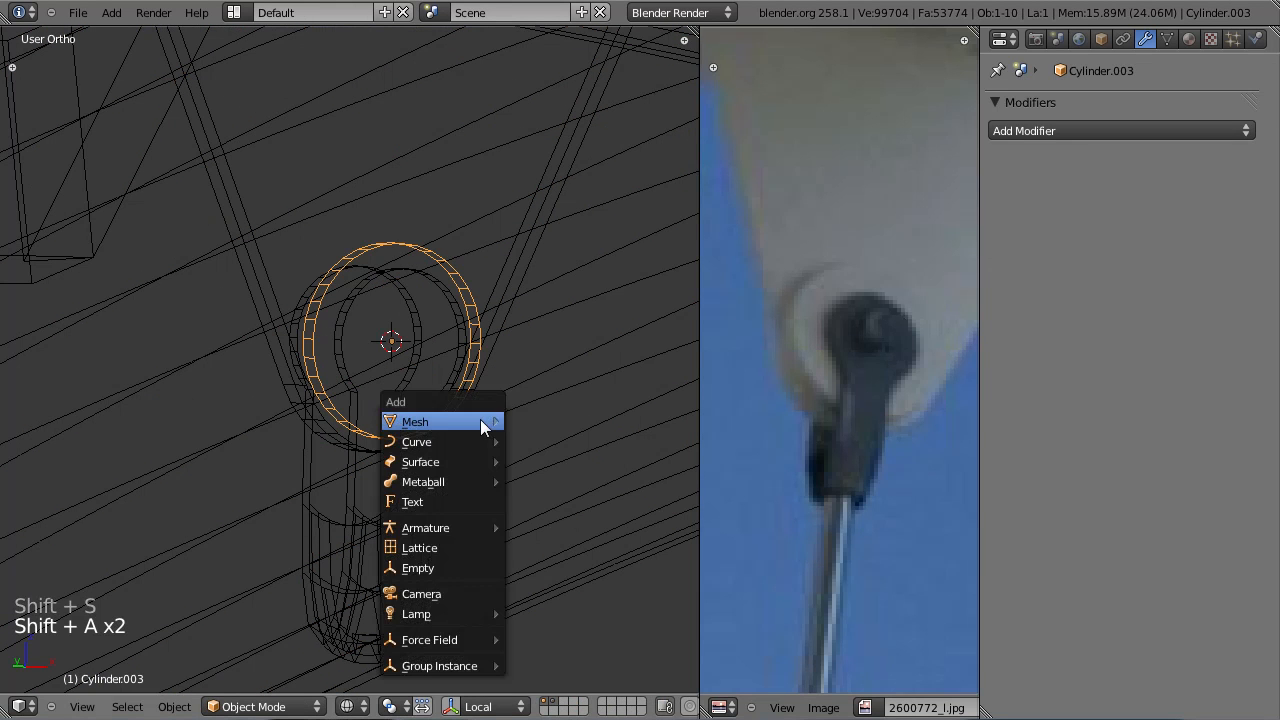
{"action": "mouse_move", "coordinate": [482, 421]}
{"action": "left_click", "coordinate": [559, 528]}
{"action": "key", "text": "t"}
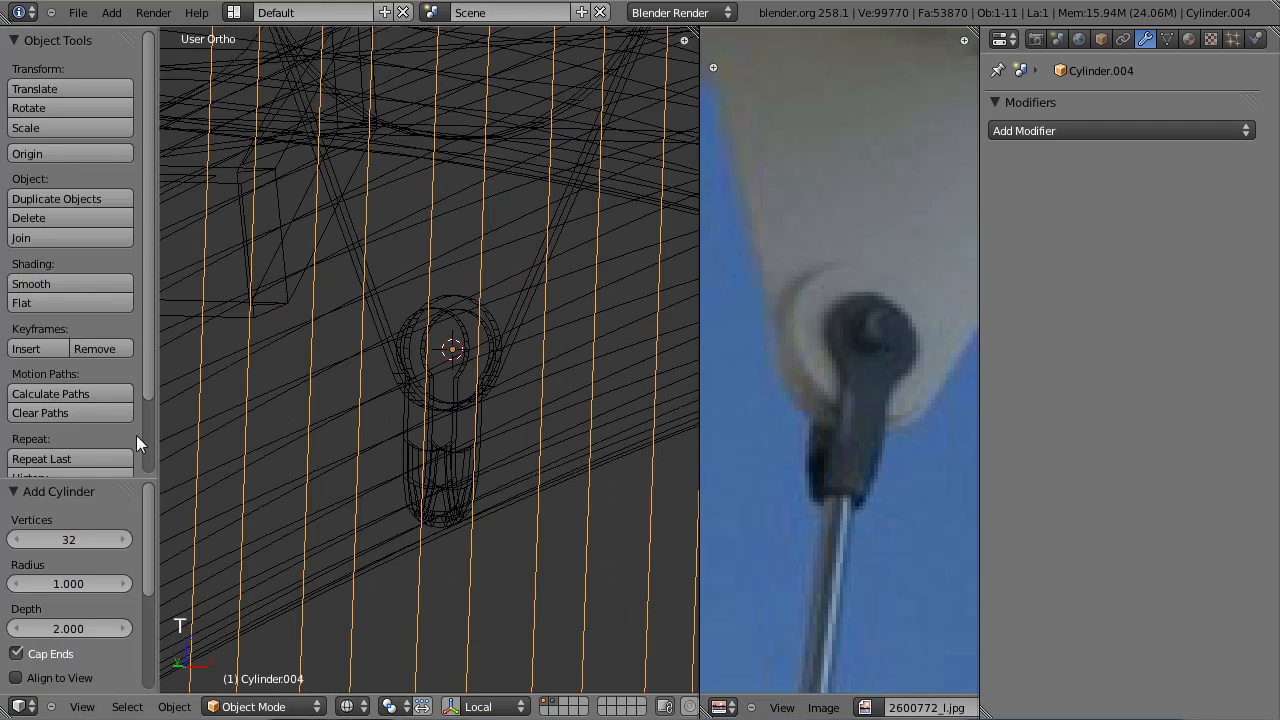
{"action": "key", "text": "t"}
{"action": "scroll", "coordinate": [299, 411], "scroll_direction": "down", "scroll_amount": 4}
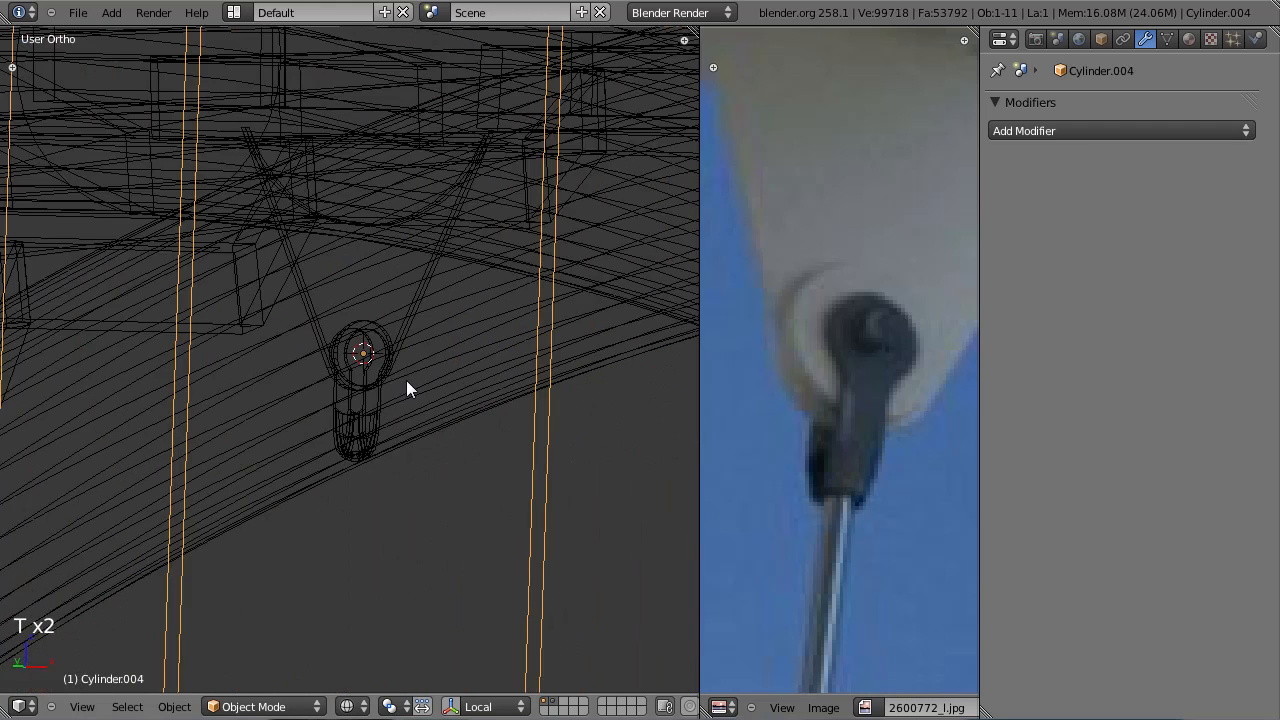
{"action": "key", "text": "KP_3"}
{"action": "key", "text": "r"}
{"action": "left_click", "coordinate": [509, 168]}
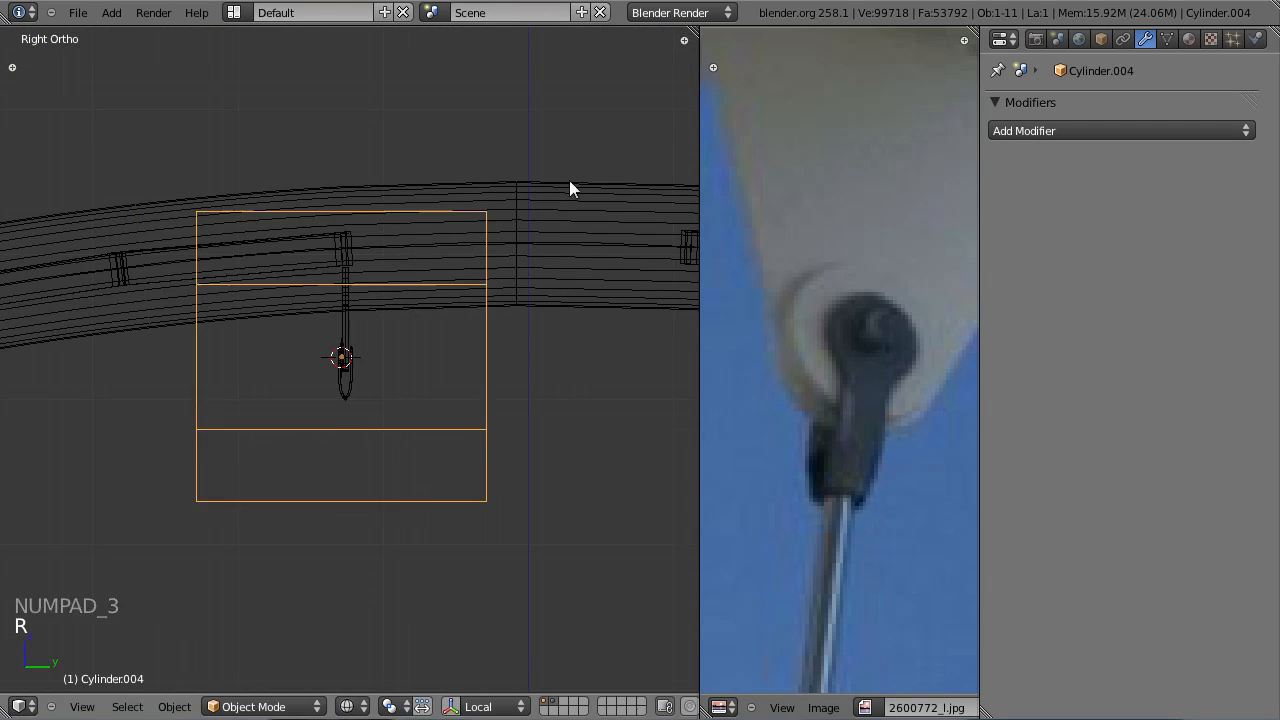
Step: Scale the hexagonal cylinder down to bolt size, smaller than the arm's disc
{"action": "scroll", "coordinate": [495, 200], "scroll_direction": "up", "scroll_amount": 3}
{"action": "key", "text": "s"}
{"action": "left_click", "coordinate": [382, 340]}
{"action": "scroll", "coordinate": [548, 240], "scroll_direction": "up", "scroll_amount": 2}
{"action": "key", "text": "s"}
{"action": "left_click", "coordinate": [424, 290]}
{"action": "scroll", "coordinate": [381, 314], "scroll_direction": "up", "scroll_amount": 3}
{"action": "scroll", "coordinate": [491, 347], "scroll_direction": "up", "scroll_amount": 1}
{"action": "key", "text": "s"}
{"action": "left_click", "coordinate": [513, 240]}
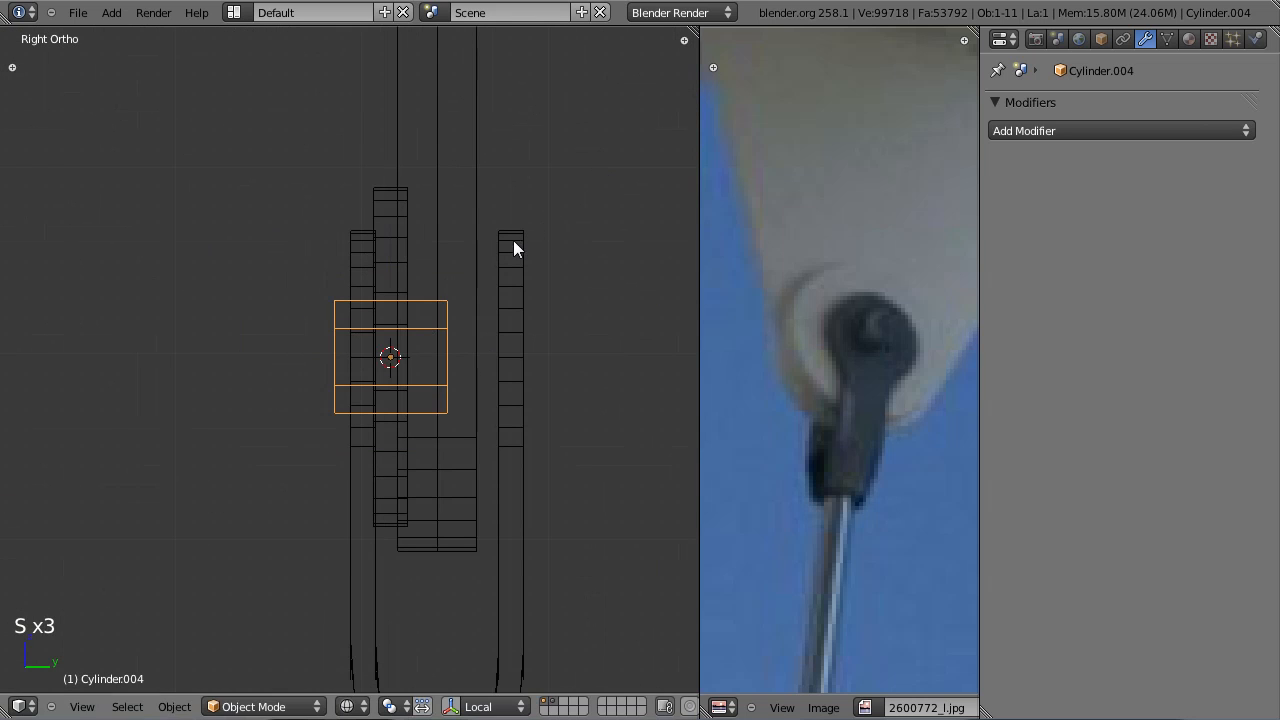
Step: Move the bolt outward along Y and flatten it so it protrudes just beyond the arm's disc
{"action": "key", "text": "g"}
{"action": "key", "text": "y"}
{"action": "left_click", "coordinate": [490, 243]}
{"action": "key", "text": "g"}
{"action": "key", "text": "y"}
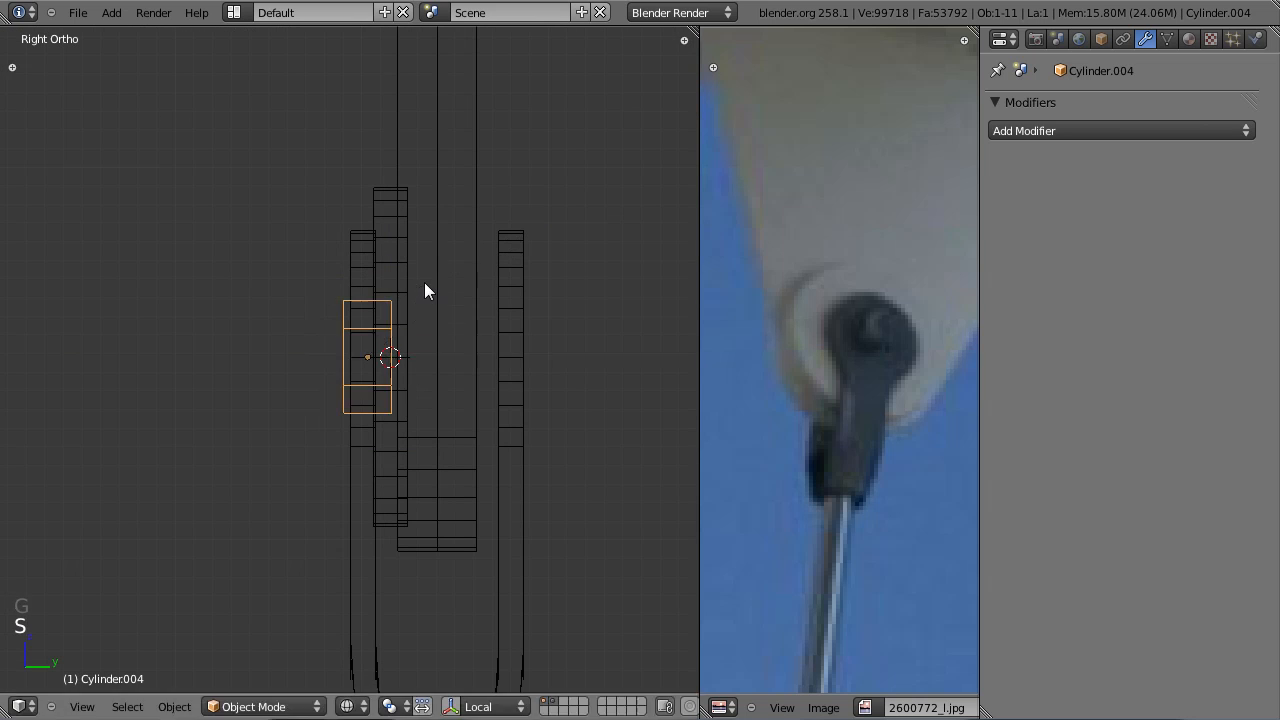
{"action": "left_click", "coordinate": [403, 283]}
Step: Join the bolt and the larger disc into the bracket object so they are mirrored with it
{"action": "key", "text": "z"}
{"action": "scroll", "coordinate": [392, 291], "scroll_direction": "down", "scroll_amount": 6}
{"action": "mouse_move", "coordinate": [392, 291]}
{"action": "middle_mouse_down"}
{"action": "mouse_move", "coordinate": [498, 273]}
{"action": "mouse_move", "coordinate": [431, 294]}
{"action": "middle_mouse_up"}
{"action": "scroll", "coordinate": [431, 295], "scroll_direction": "up", "scroll_amount": 2}
{"action": "right_click", "coordinate": [391, 345], "text": "shift"}
{"action": "right_click", "coordinate": [402, 320], "text": "shift"}
{"action": "right_click", "coordinate": [404, 319], "text": "shift"}
{"action": "key", "text": "z"}
{"action": "scroll", "coordinate": [392, 281], "scroll_direction": "down", "scroll_amount": 5}
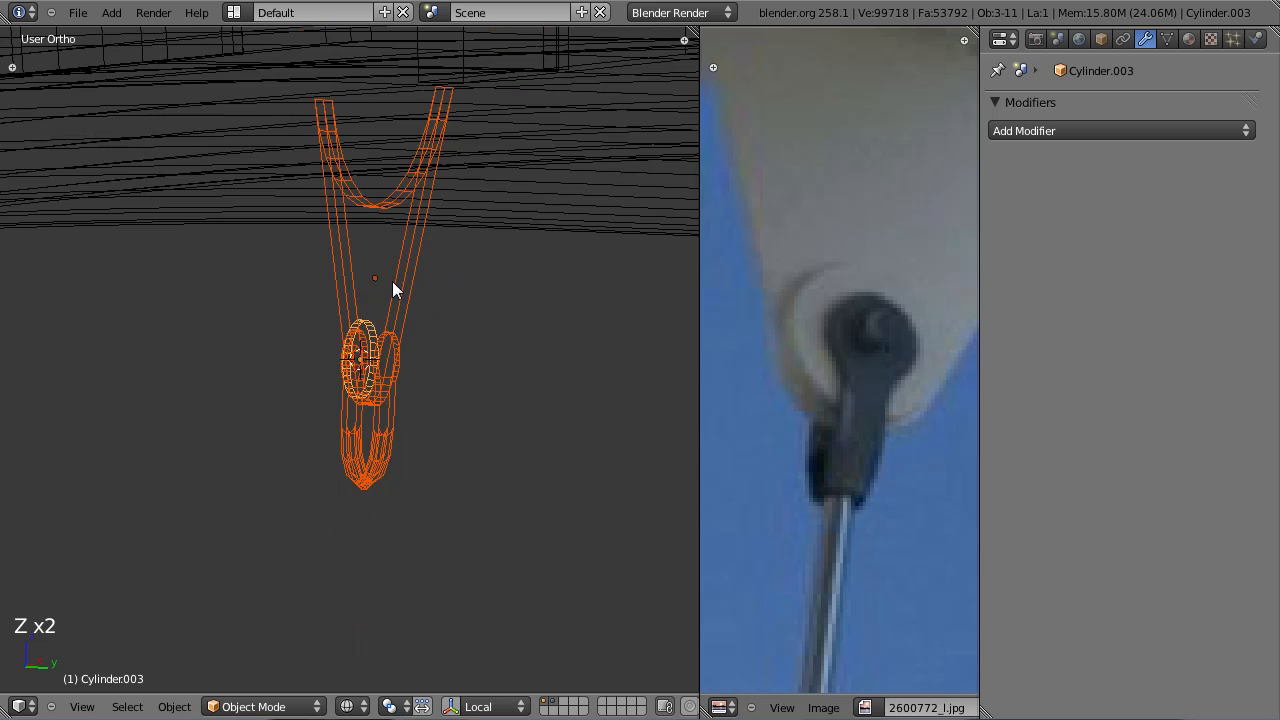
{"action": "right_click", "coordinate": [397, 284], "text": "shift"}
{"action": "scroll", "coordinate": [397, 284], "scroll_direction": "up", "scroll_amount": 5}
{"action": "key", "text": "ctrl+j"}
{"action": "scroll", "coordinate": [428, 307], "scroll_direction": "down", "scroll_amount": 5}
{"action": "key", "text": "z"}
{"action": "scroll", "coordinate": [499, 294], "scroll_direction": "up", "scroll_amount": 6}
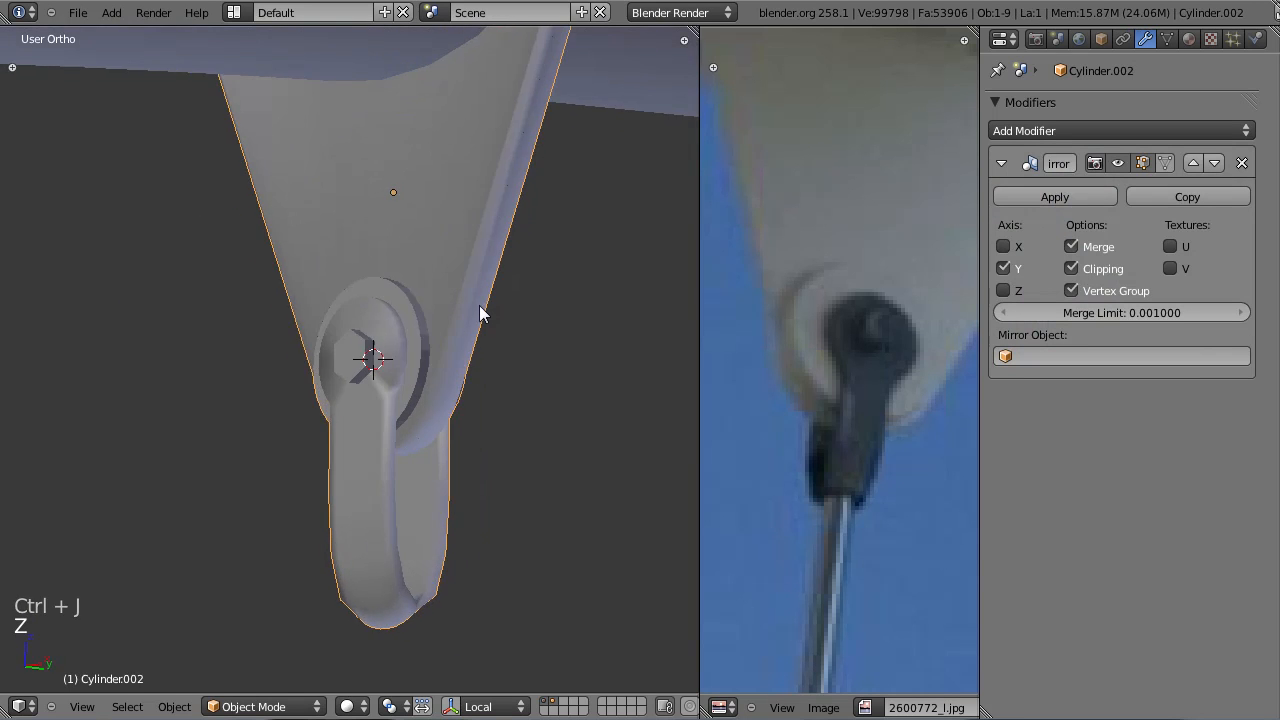
Step: Shade the joined bracket smooth and add an Edge Split modifier to it
{"action": "key", "text": "t"}
{"action": "middle_click_drag", "start_coordinate": [499, 294], "coordinate": [464, 310]}
{"action": "key", "text": "t"}
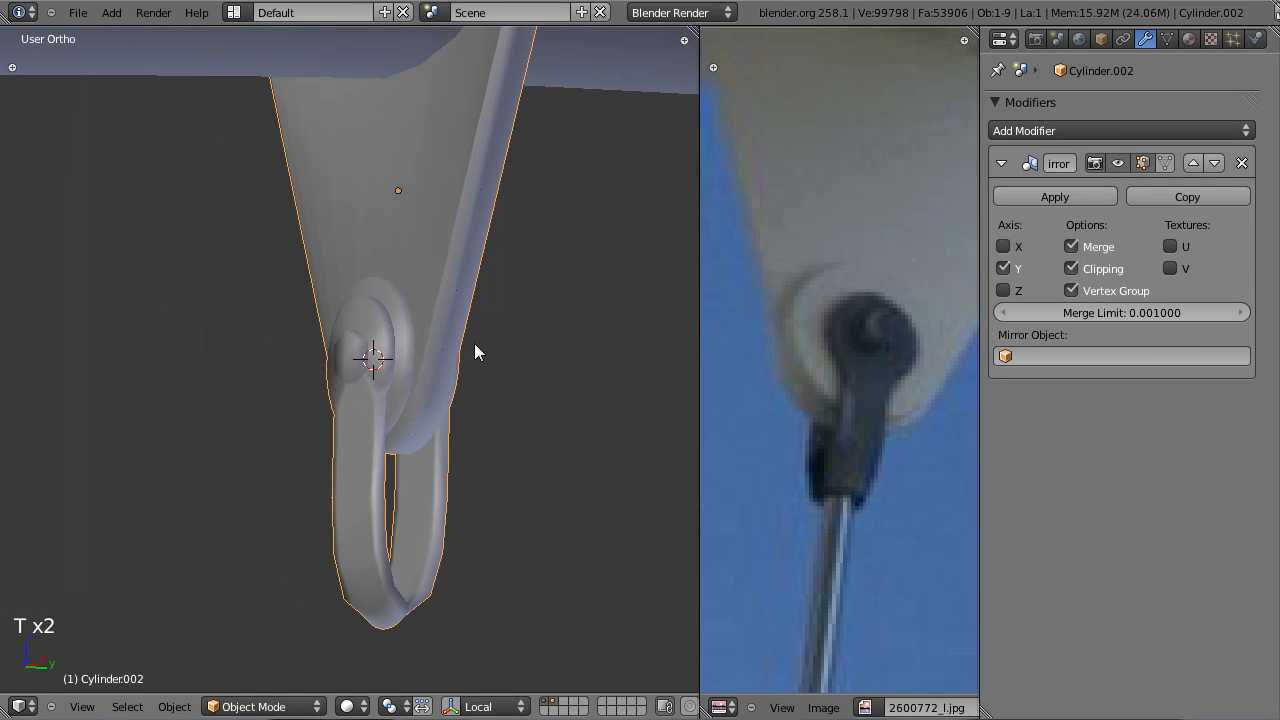
{"action": "left_click", "coordinate": [1085, 131]}
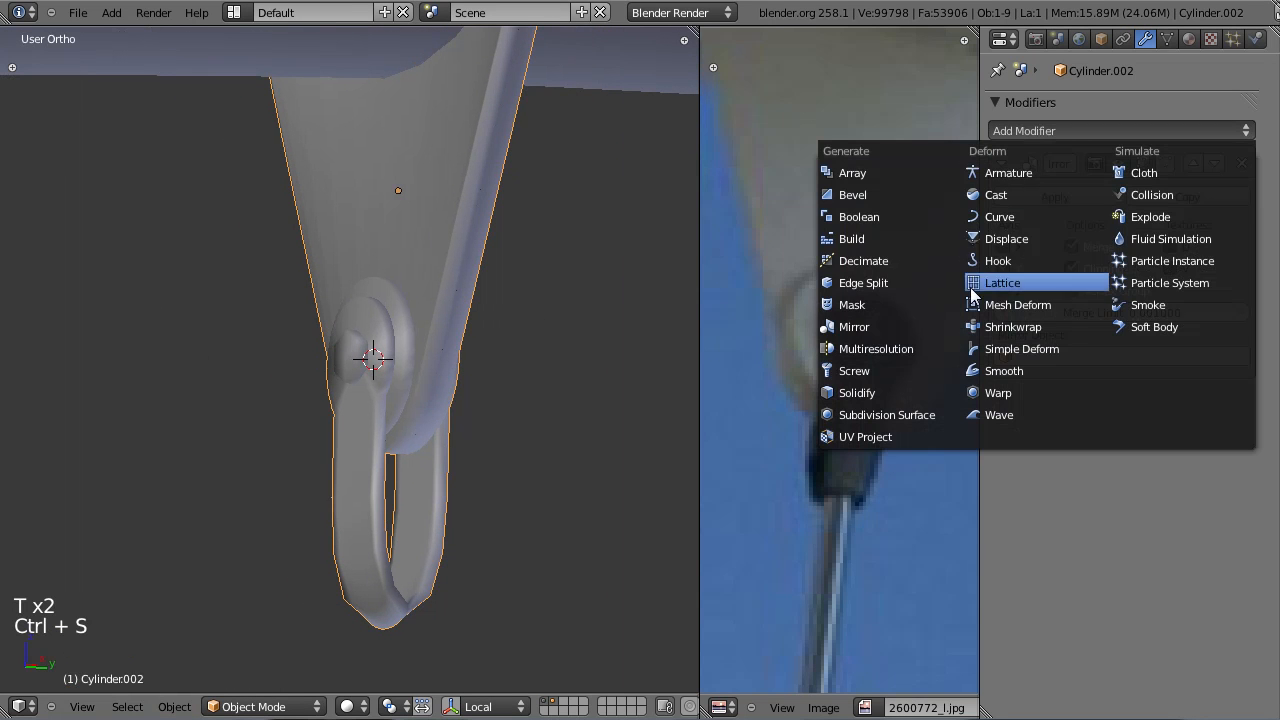
{"action": "left_click", "coordinate": [856, 283]}
{"action": "scroll", "coordinate": [400, 450], "scroll_direction": "up", "scroll_amount": 8}
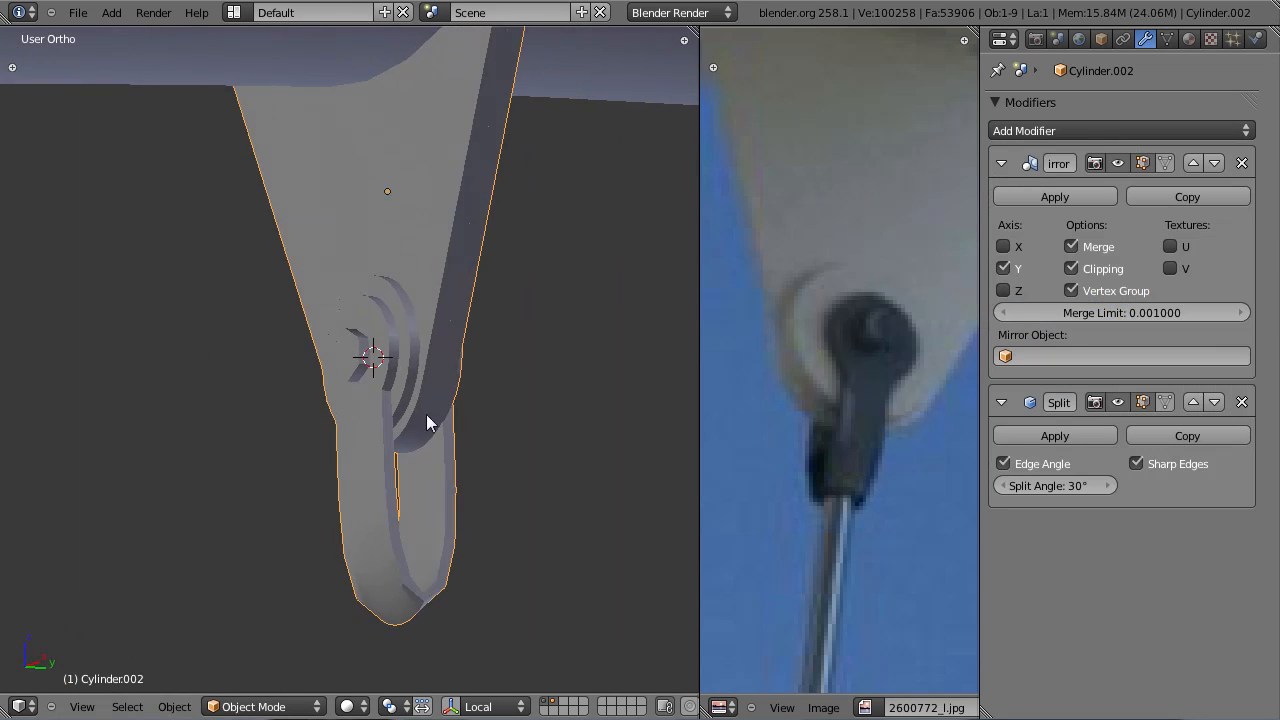
Step: Set the Edge Split modifier's split angle to 88° and save the file
{"action": "scroll", "coordinate": [427, 417], "scroll_direction": "down", "scroll_amount": 6}
{"action": "key", "text": "ctrl+s"}
{"action": "key", "text": "ctrl+s"}
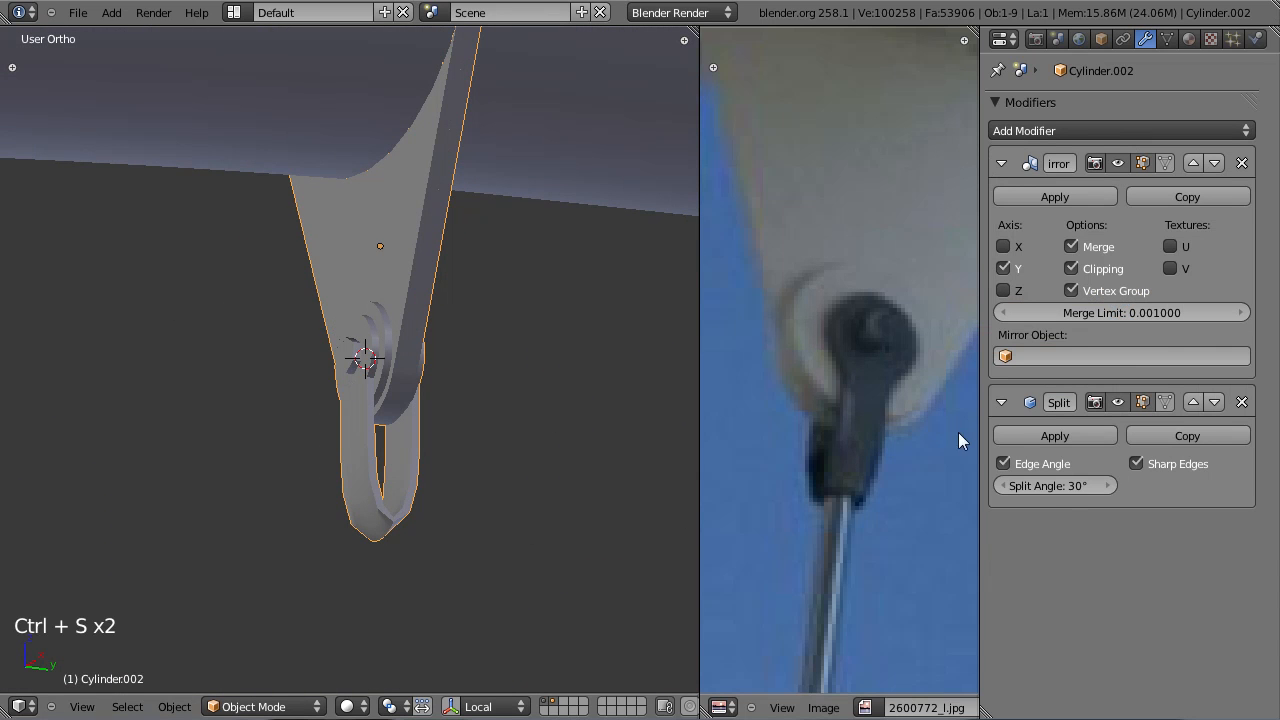
{"action": "mouse_move", "coordinate": [260, 445]}
{"action": "middle_mouse_down"}
{"action": "mouse_move", "coordinate": [369, 434]}
{"action": "mouse_move", "coordinate": [267, 444]}
{"action": "middle_mouse_up"}
{"action": "key", "text": "ctrl+s"}
{"action": "middle_click_drag", "start_coordinate": [430, 420], "coordinate": [320, 442]}
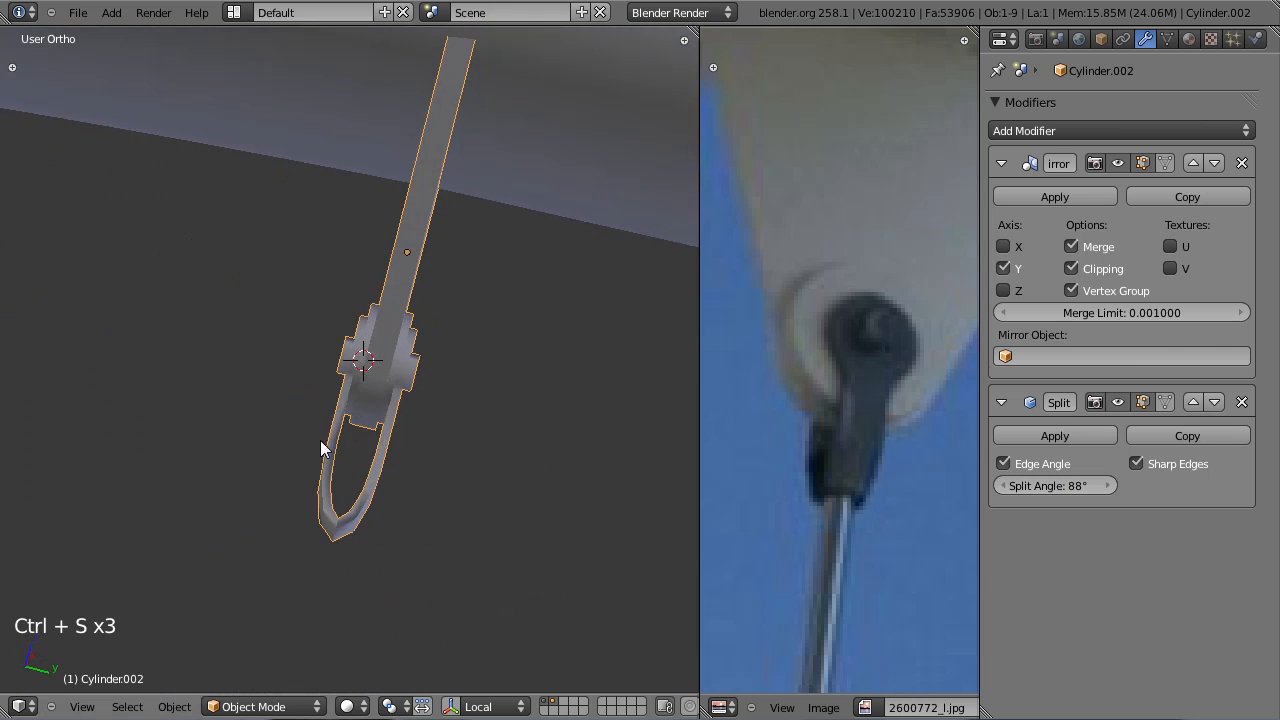
{"action": "key", "text": "ctrl+s"}
Step: Examine the looped arm's mesh and shading up close in wireframe and solid display
{"action": "scroll", "coordinate": [434, 409], "scroll_direction": "up", "scroll_amount": 6}
{"action": "key", "text": "Tab"}
{"action": "key", "text": "z"}
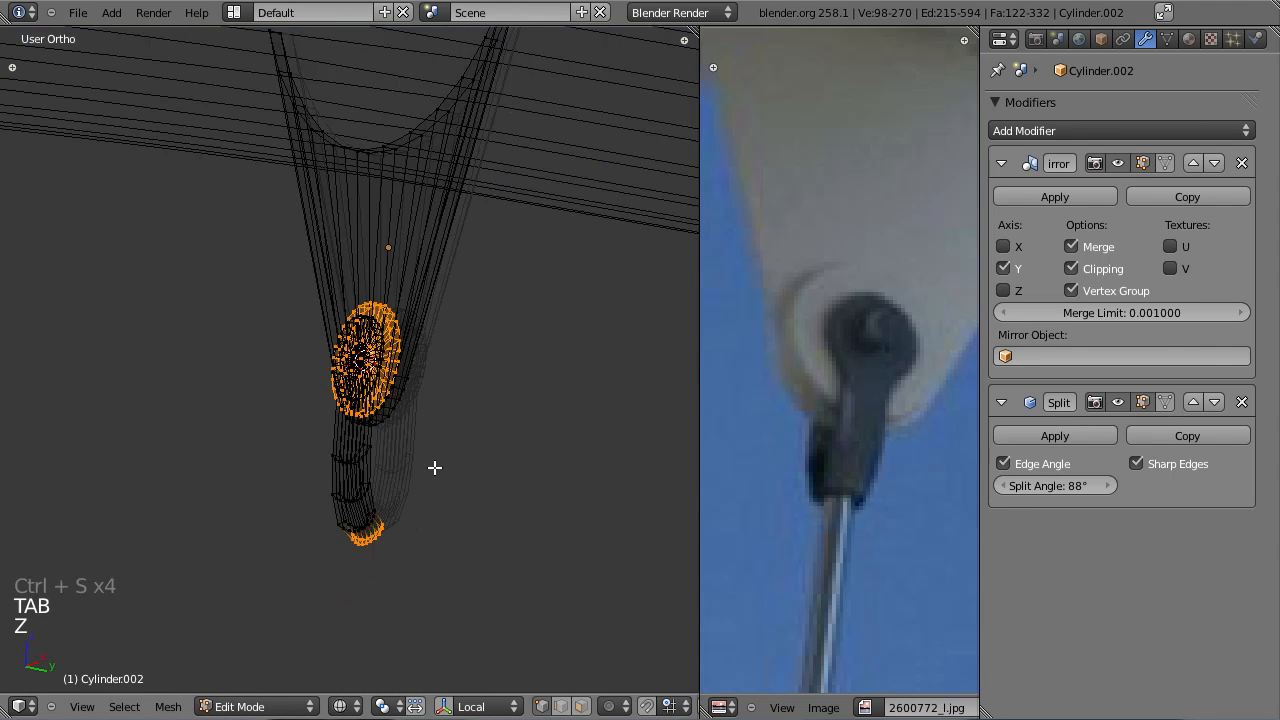
{"action": "key", "text": "z"}
{"action": "key", "text": "Tab"}
{"action": "scroll", "coordinate": [372, 442], "scroll_direction": "up", "scroll_amount": 6}
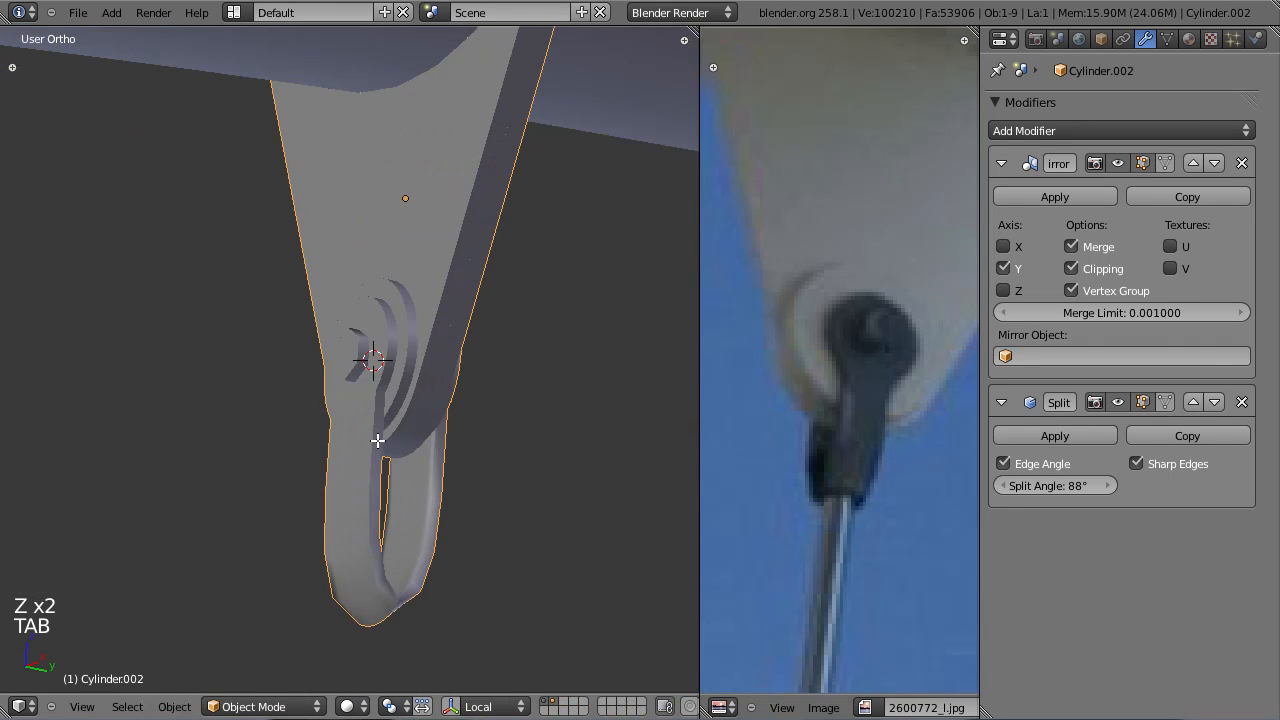
{"action": "key", "text": "Tab"}
{"action": "scroll", "coordinate": [377, 440], "scroll_direction": "up", "scroll_amount": 5}
{"action": "key", "text": "Tab"}
{"action": "scroll", "coordinate": [337, 443], "scroll_direction": "down", "scroll_amount": 7}
{"action": "scroll", "coordinate": [428, 357], "scroll_direction": "down", "scroll_amount": 2}
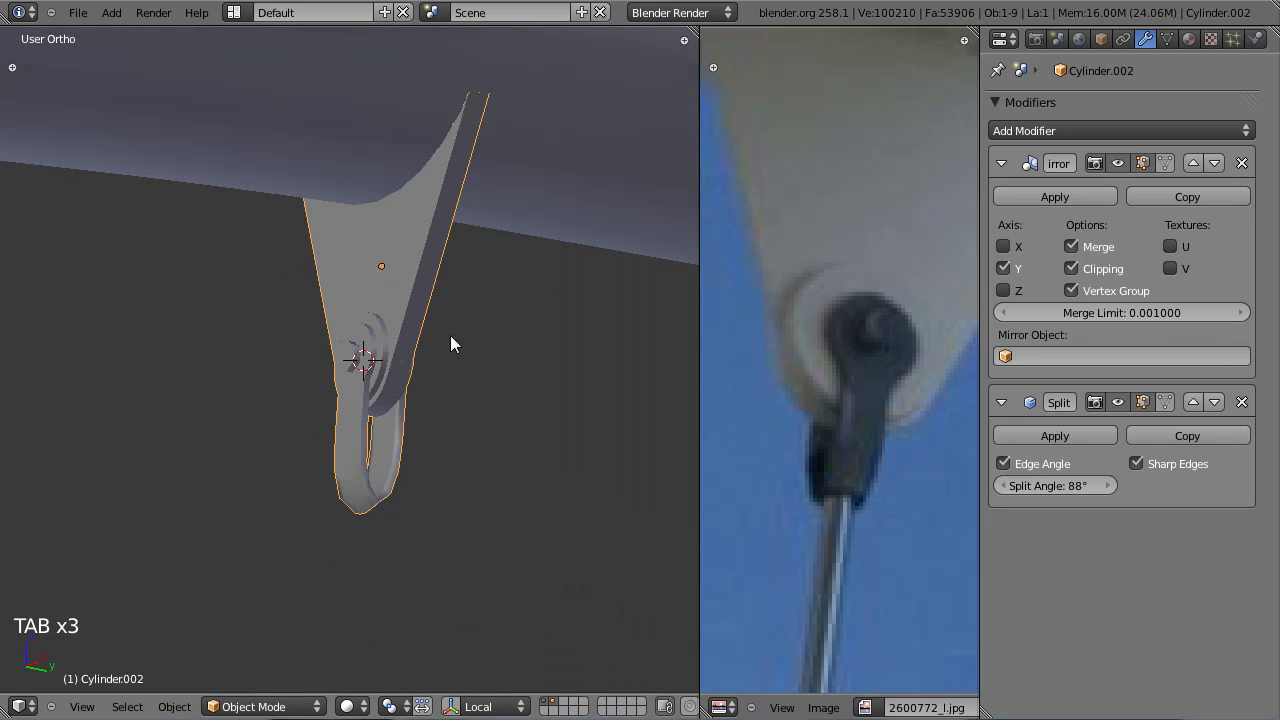
Step: Create a near-white BaseWhite material on the bracket with CookTorr specular intensity 0.2 and hardness 153
{"action": "left_click", "coordinate": [1188, 38]}
{"action": "left_click", "coordinate": [1070, 171]}
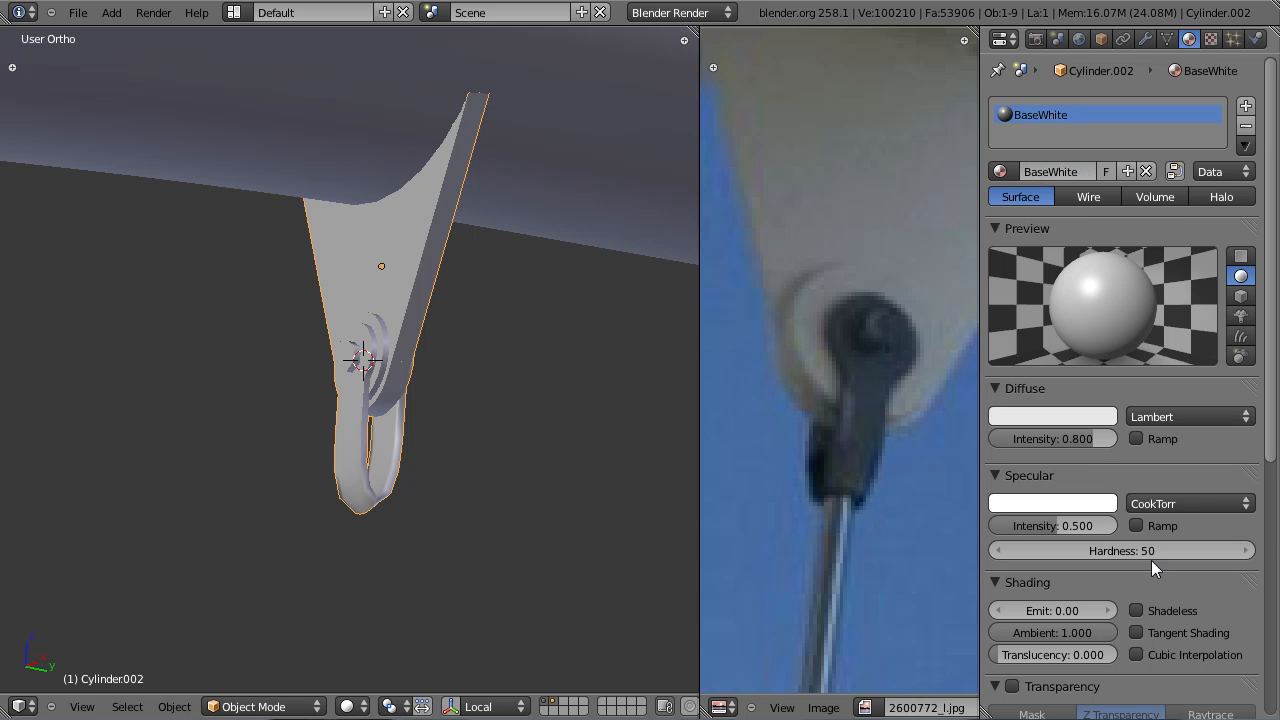
{"action": "scroll", "coordinate": [420, 135], "scroll_direction": "down", "scroll_amount": 7}
{"action": "scroll", "coordinate": [640, 370], "scroll_direction": "up", "scroll_amount": 7}
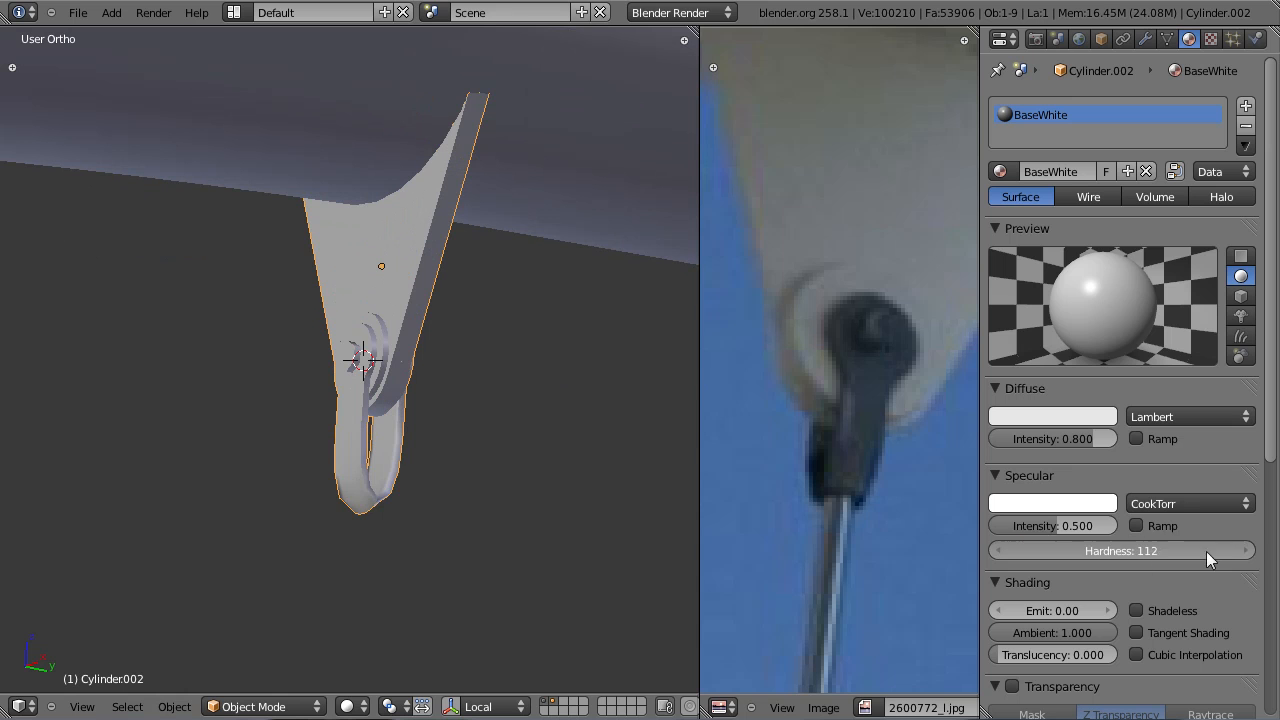
{"action": "left_click_drag", "start_coordinate": [1245, 551], "coordinate": [1267, 551]}
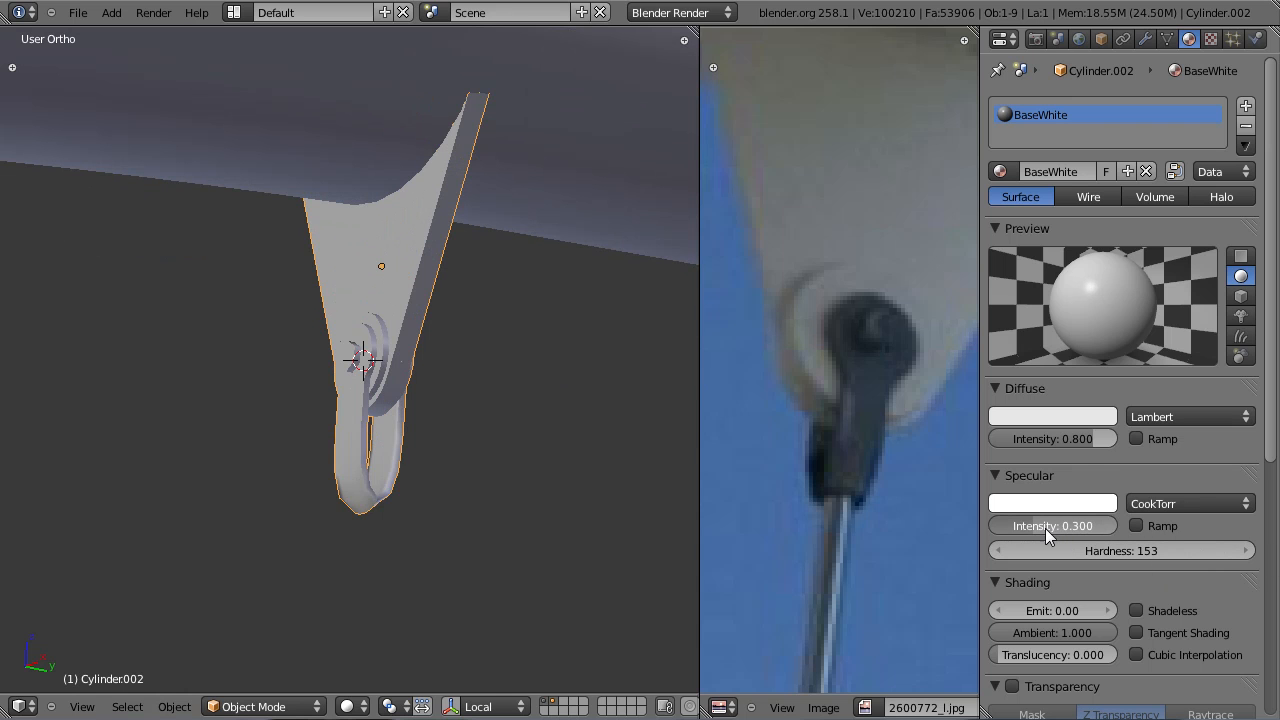
{"action": "scroll", "coordinate": [442, 355], "scroll_direction": "down", "scroll_amount": 4}
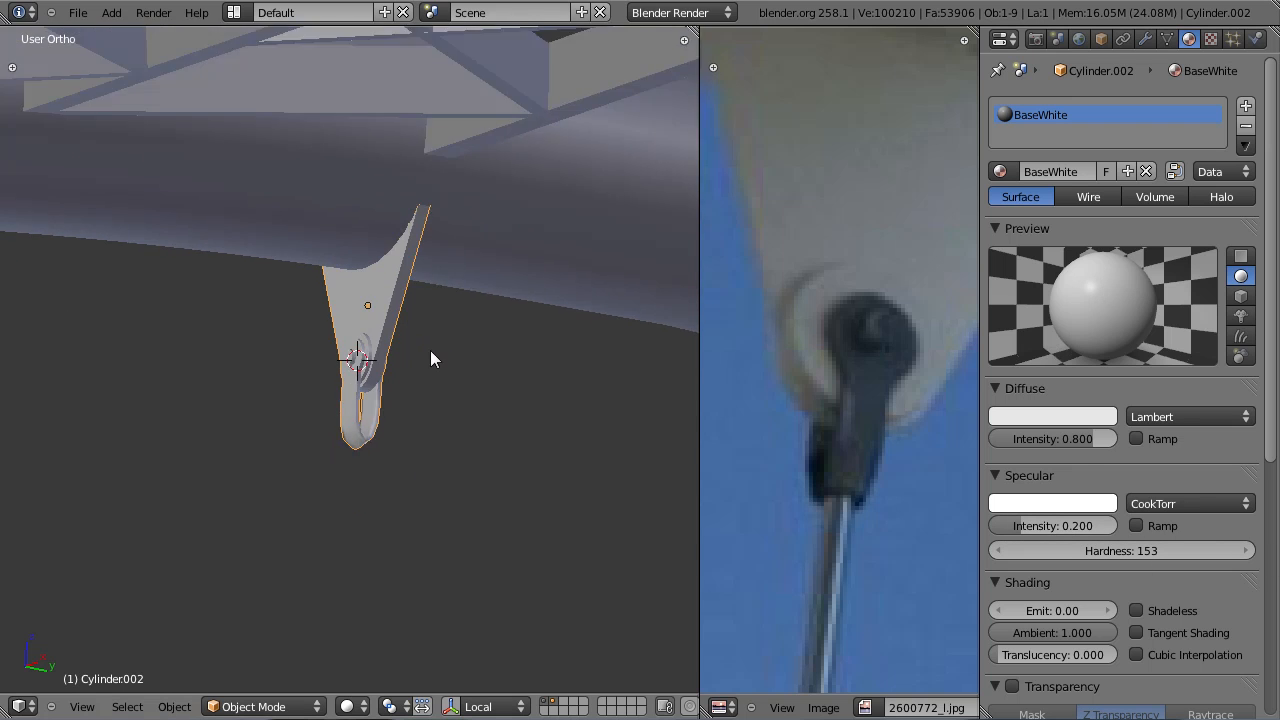
Step: Set the BaseWhite material's specular hardness to 224 and save the file
{"action": "scroll", "coordinate": [428, 357], "scroll_direction": "up", "scroll_amount": 8}
{"action": "key", "text": "z"}
{"action": "key", "text": "z"}
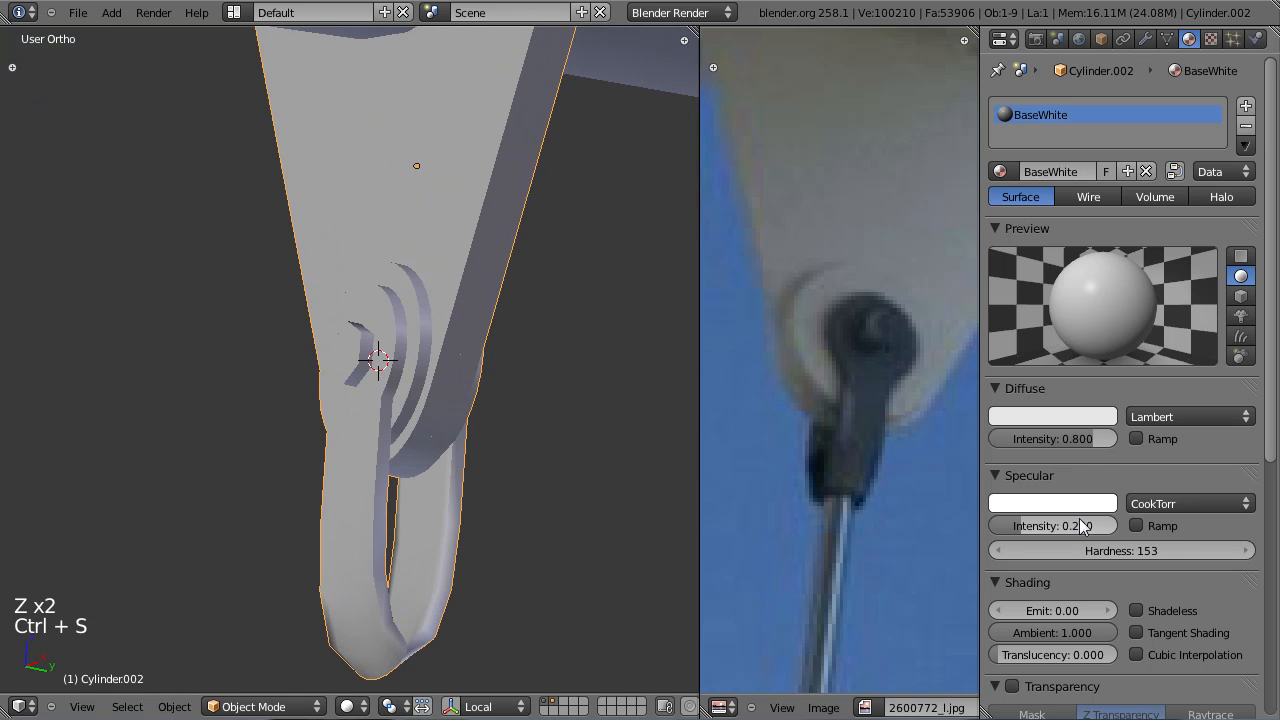
{"action": "key", "text": "Return"}
{"action": "scroll", "coordinate": [1146, 555], "scroll_direction": "down", "scroll_amount": 6}
{"action": "scroll", "coordinate": [1153, 522], "scroll_direction": "up", "scroll_amount": 5}
{"action": "left_click_drag", "start_coordinate": [1121, 475], "coordinate": [1154, 475]}
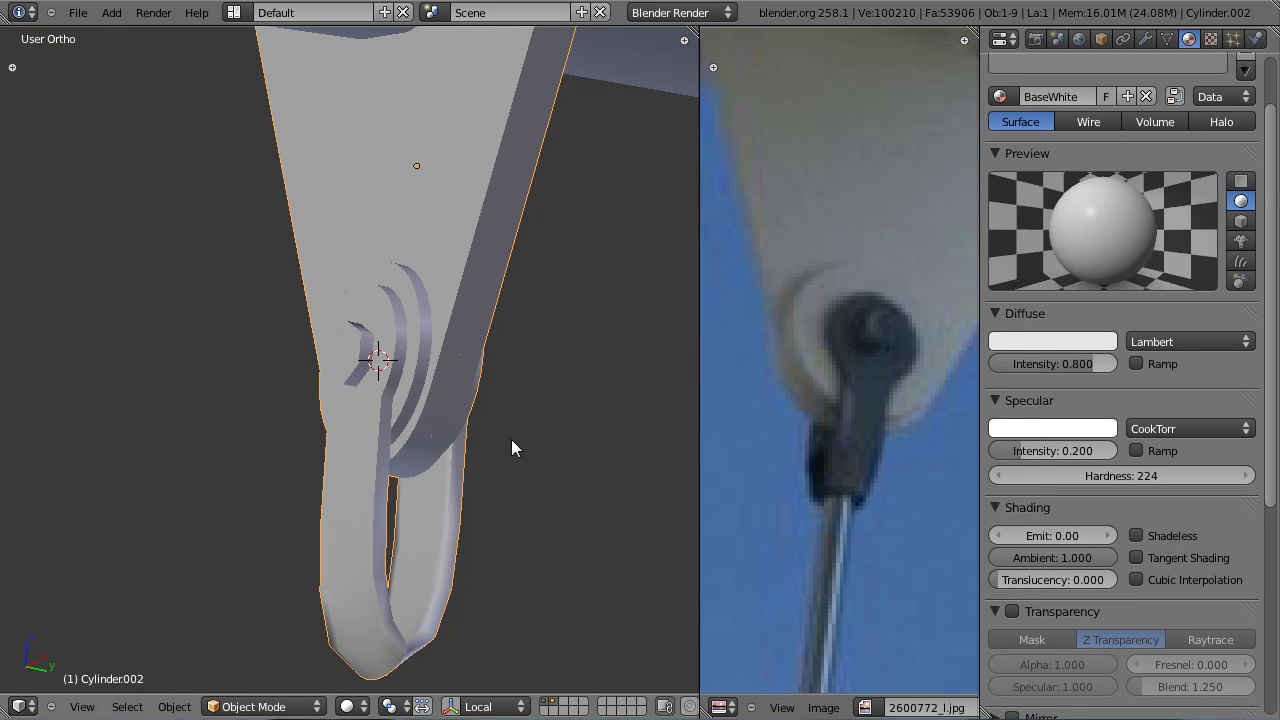
{"action": "key", "text": "ctrl+s"}
{"action": "left_click", "coordinate": [524, 440]}
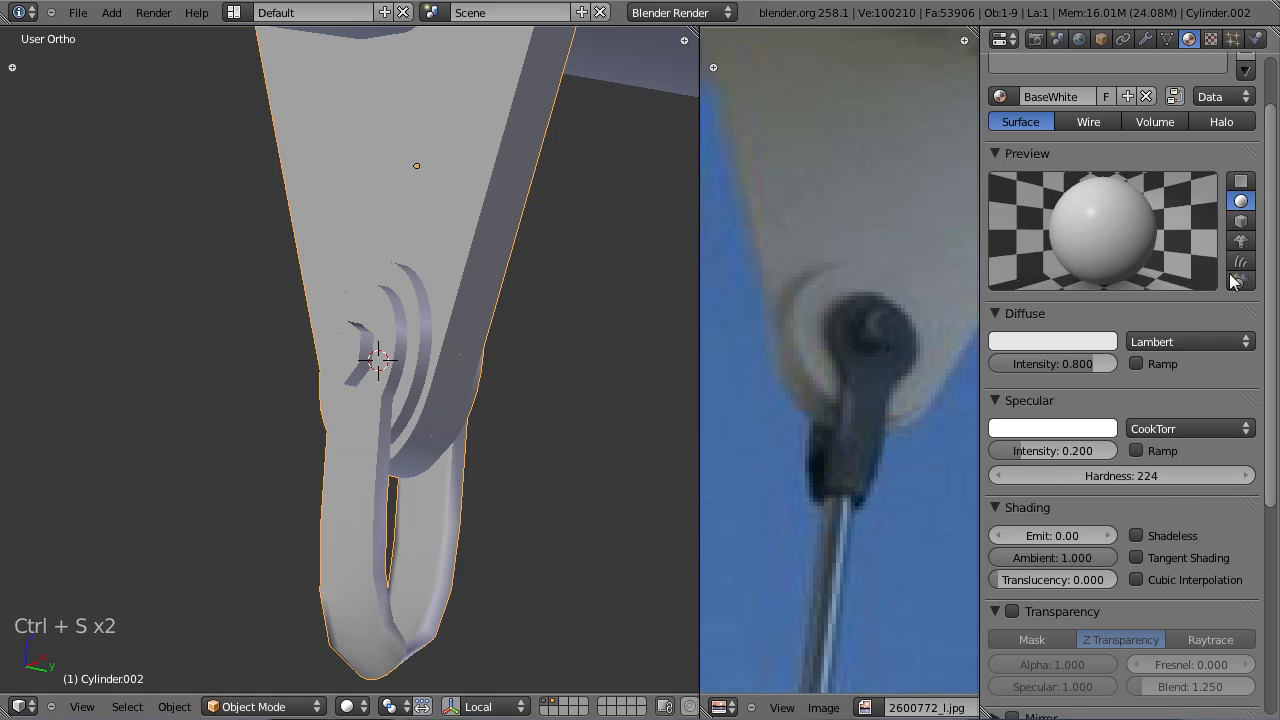
Step: Add a second material slot to the bracket and link the existing BaseWhite material to it
{"action": "scroll", "coordinate": [1081, 445], "scroll_direction": "up", "scroll_amount": 3}
{"action": "key", "text": "Tab"}
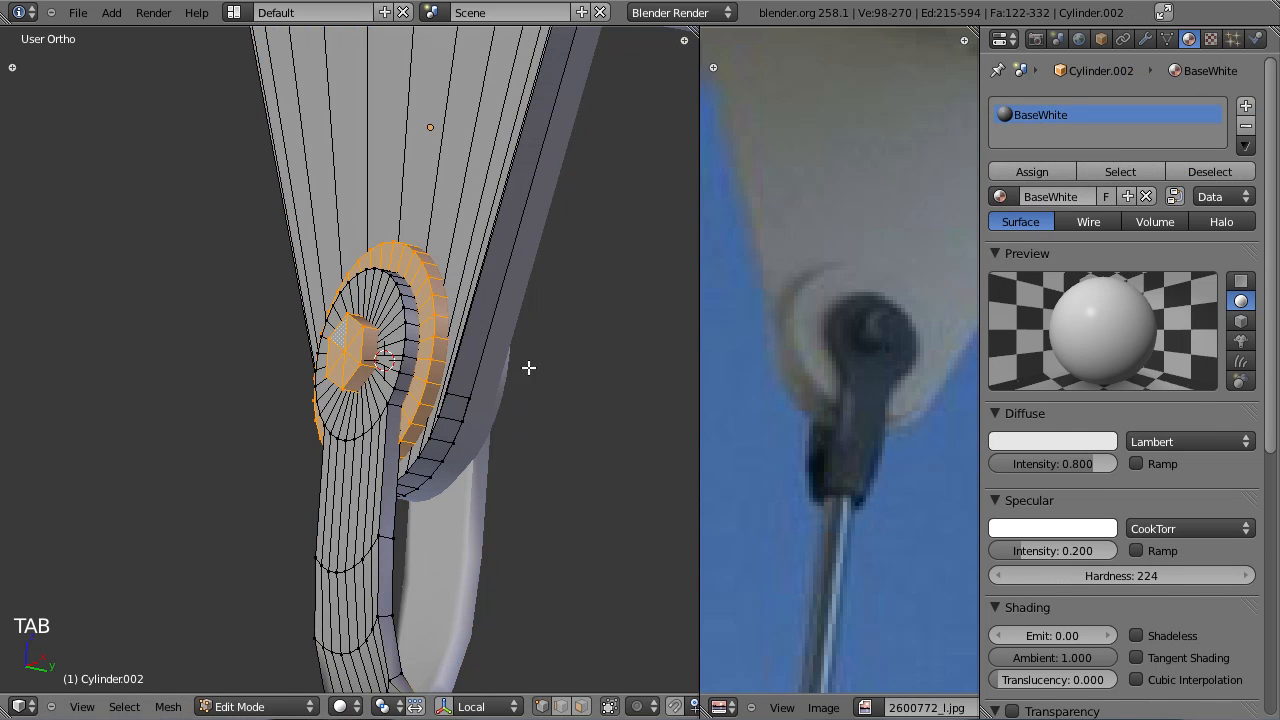
{"action": "key", "text": "Tab"}
{"action": "key", "text": "Tab"}
{"action": "key", "text": "Tab"}
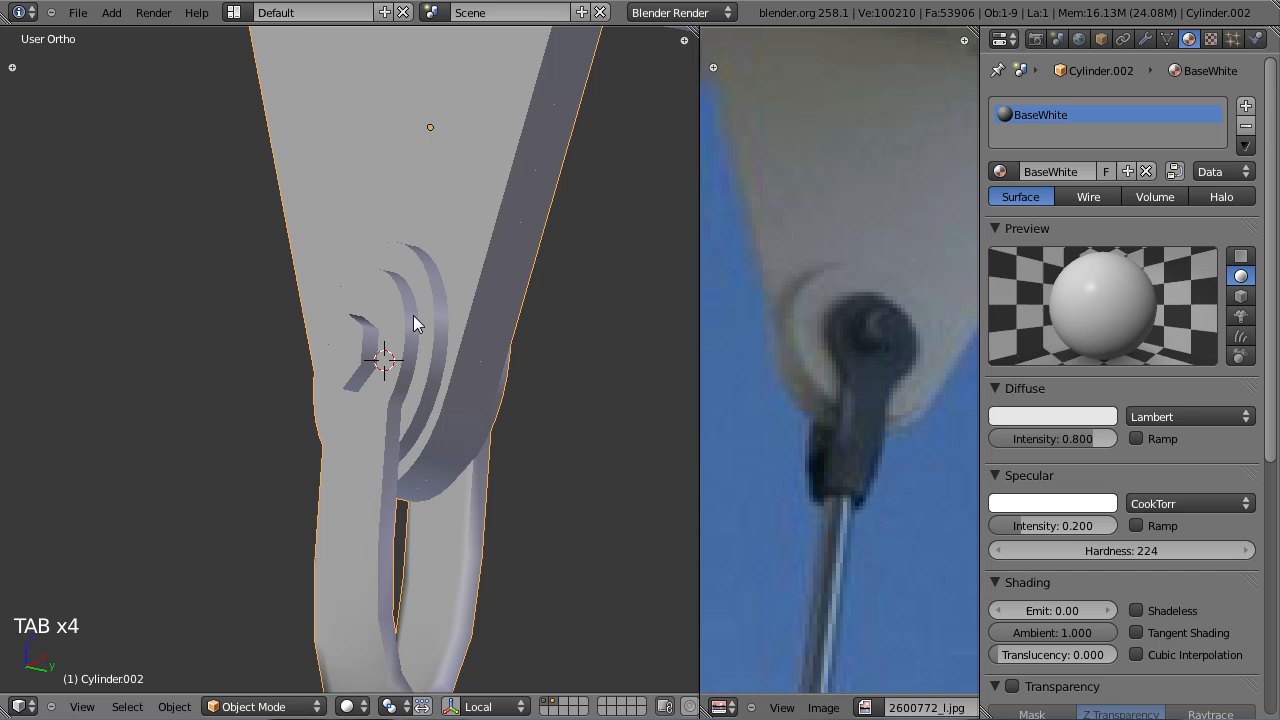
{"action": "left_click", "coordinate": [1245, 105]}
{"action": "left_click", "coordinate": [1001, 171]}
{"action": "left_click", "coordinate": [1045, 203]}
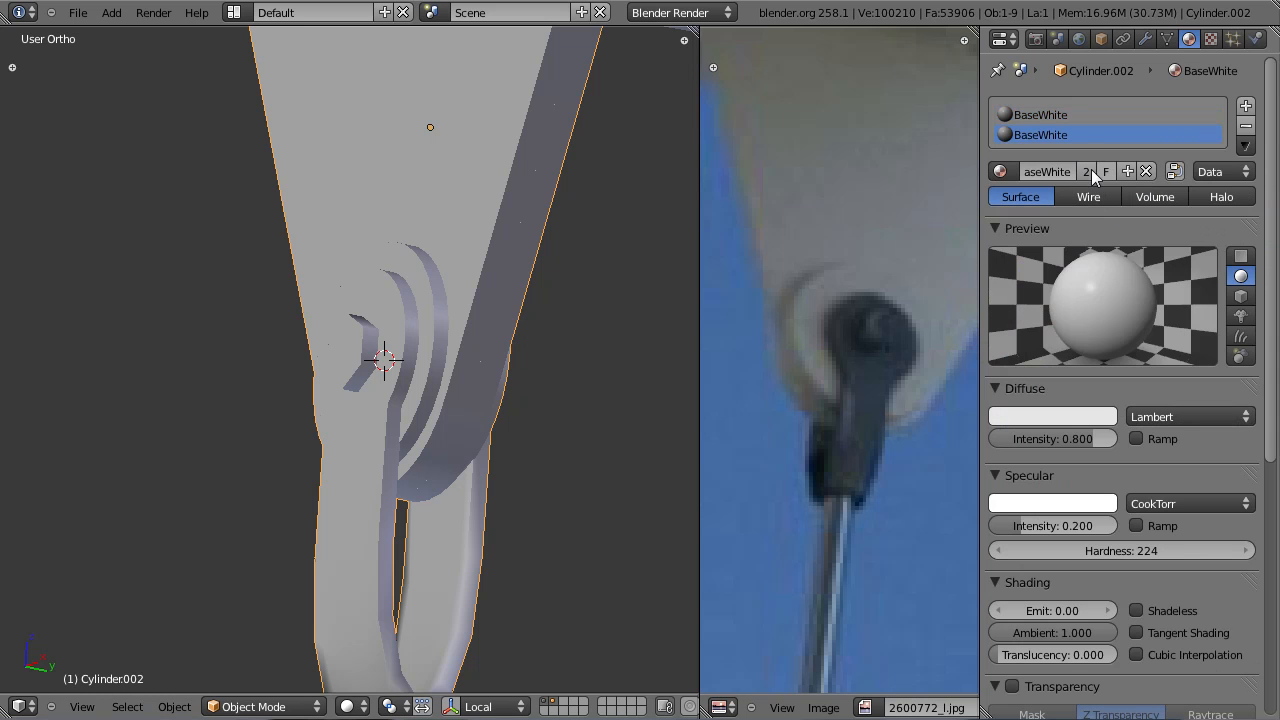
Step: Make the second slot's material an independent dark grey copy with specular intensity 0.5 and hardness 226, and save
{"action": "left_click", "coordinate": [1064, 418]}
{"action": "left_click", "coordinate": [1080, 414]}
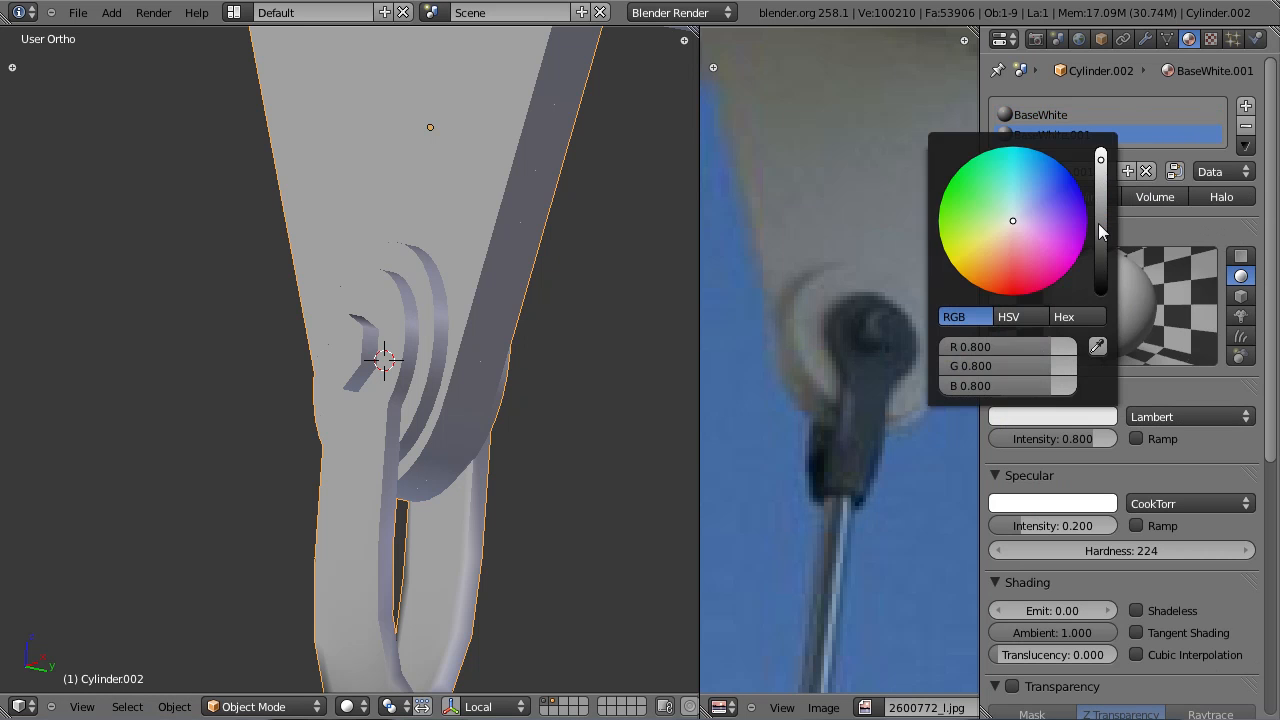
{"action": "left_click_drag", "start_coordinate": [1098, 263], "coordinate": [1103, 242]}
{"action": "left_click_drag", "start_coordinate": [1079, 535], "coordinate": [1113, 523]}
{"action": "key", "text": "ctrl+s"}
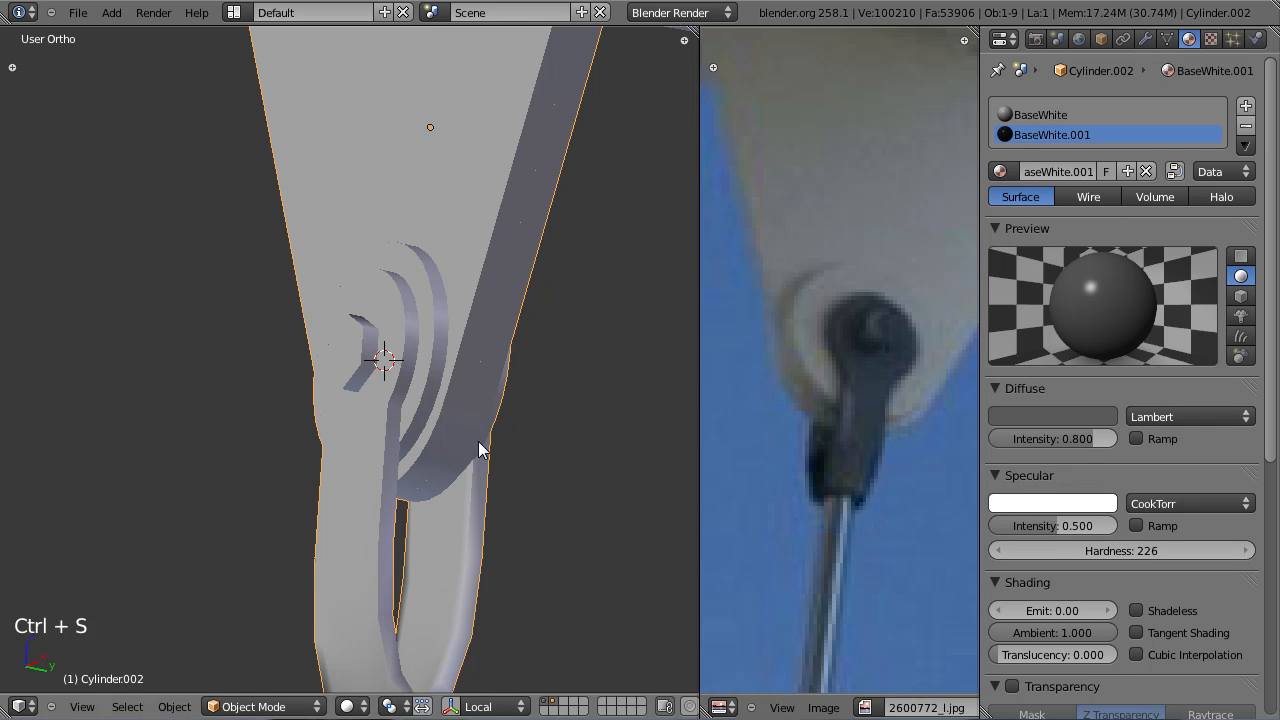
Step: Assign the dark grey material to the bolt and looped arm of the bracket mesh and save the file
{"action": "key", "text": "Tab"}
{"action": "right_click", "coordinate": [417, 330]}
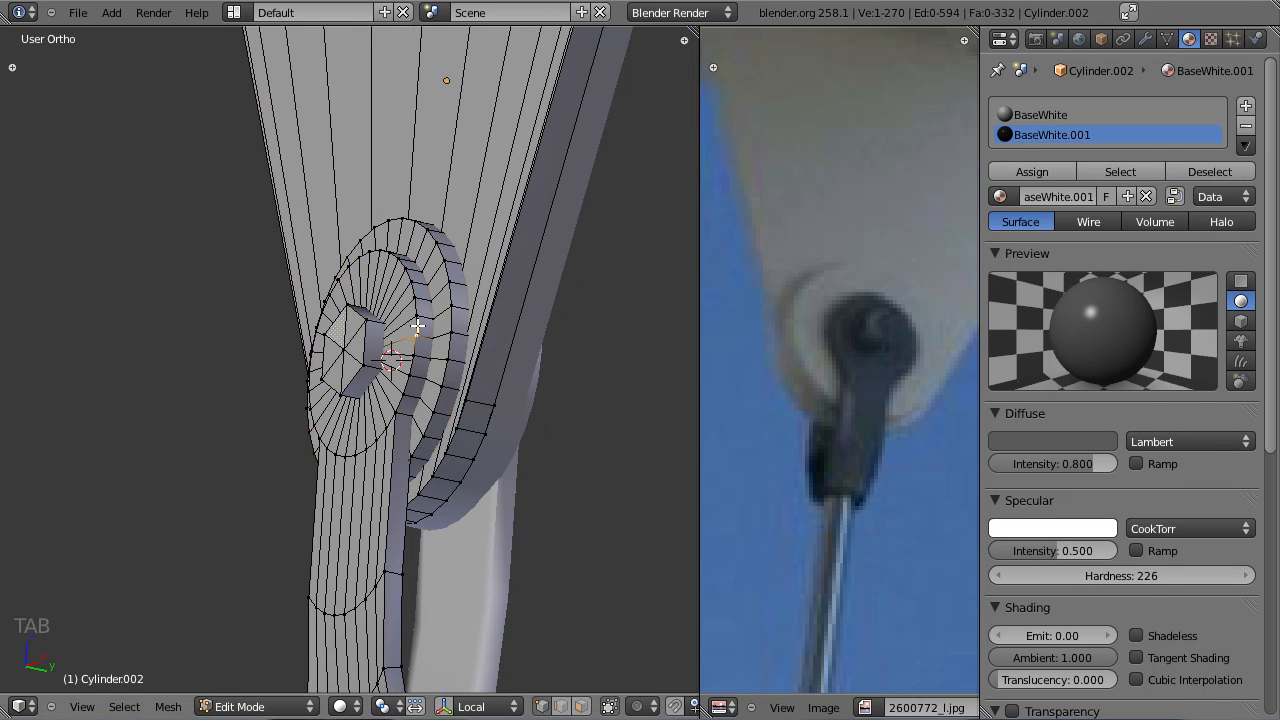
{"action": "key", "text": "ctrl+l"}
{"action": "middle_click_drag", "start_coordinate": [443, 371], "coordinate": [387, 338]}
{"action": "left_click", "coordinate": [1008, 180]}
{"action": "key", "text": "Tab"}
{"action": "key", "text": "ctrl+s"}
{"action": "key", "text": "Tab"}
{"action": "key", "text": "Tab"}
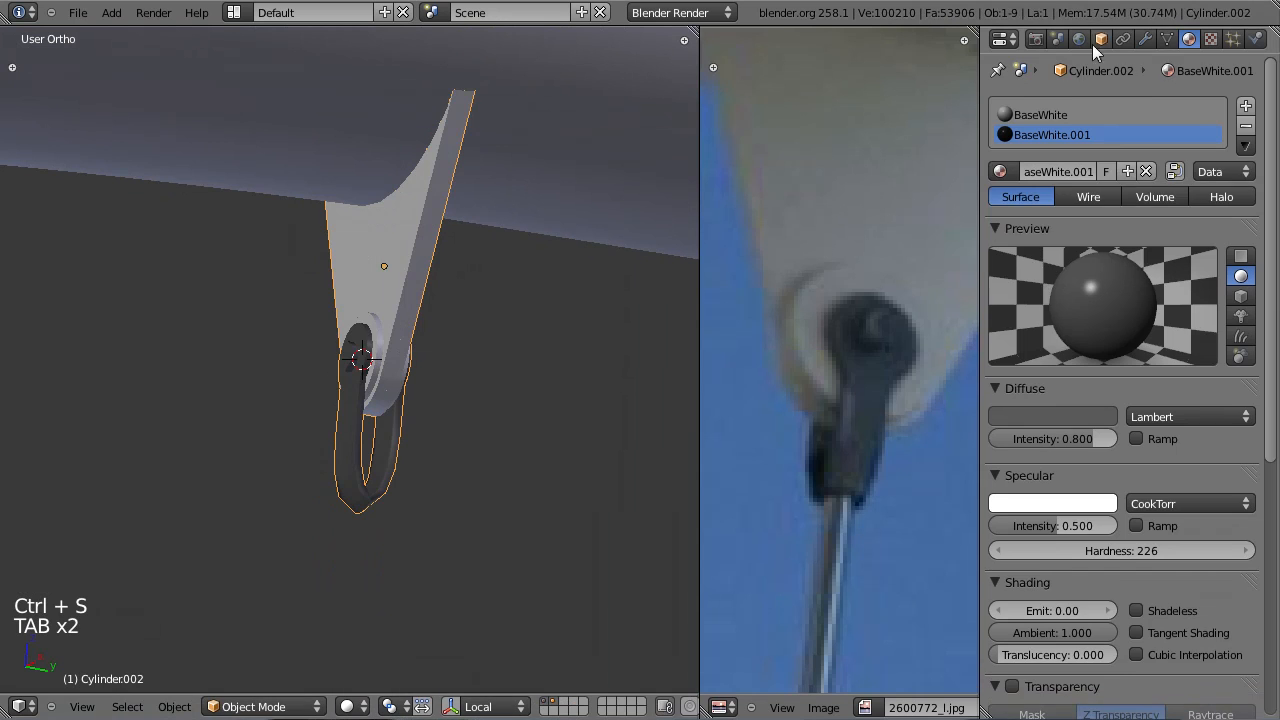
Step: Apply the bracket's Mirror modifier and open its mesh for editing
{"action": "left_click", "coordinate": [1145, 38]}
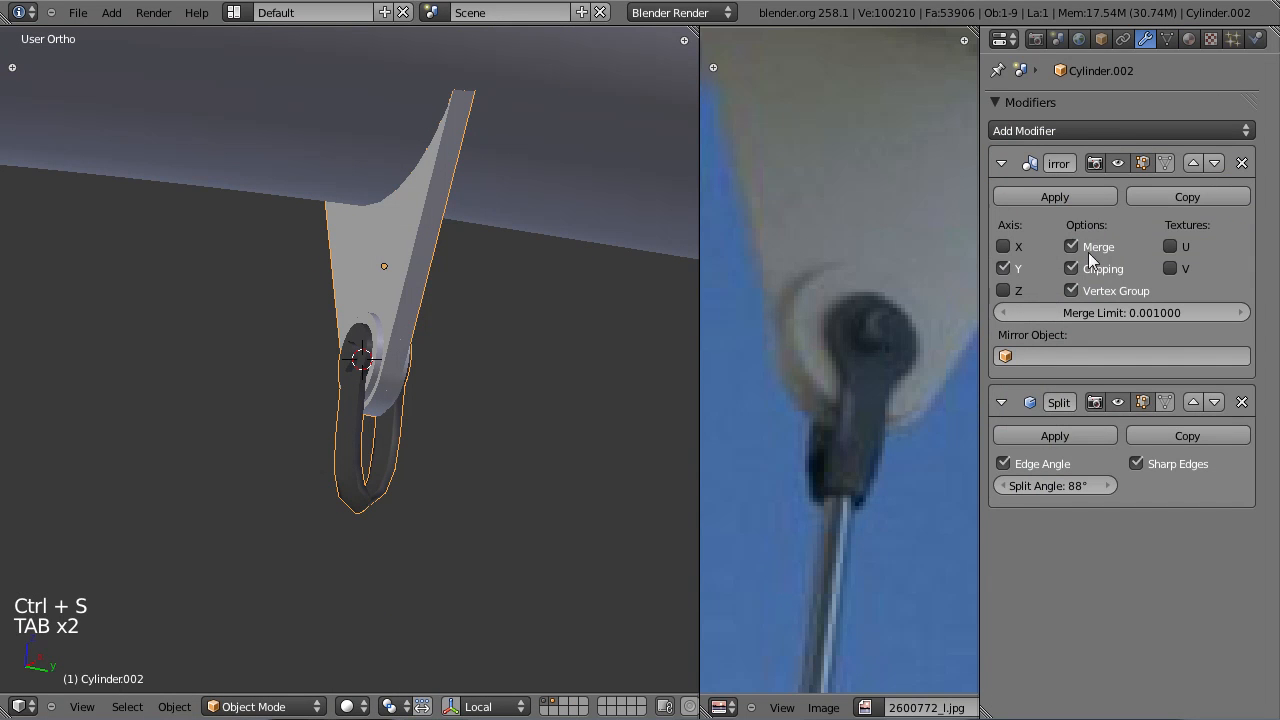
{"action": "left_click", "coordinate": [1081, 198]}
{"action": "key", "text": "Tab"}
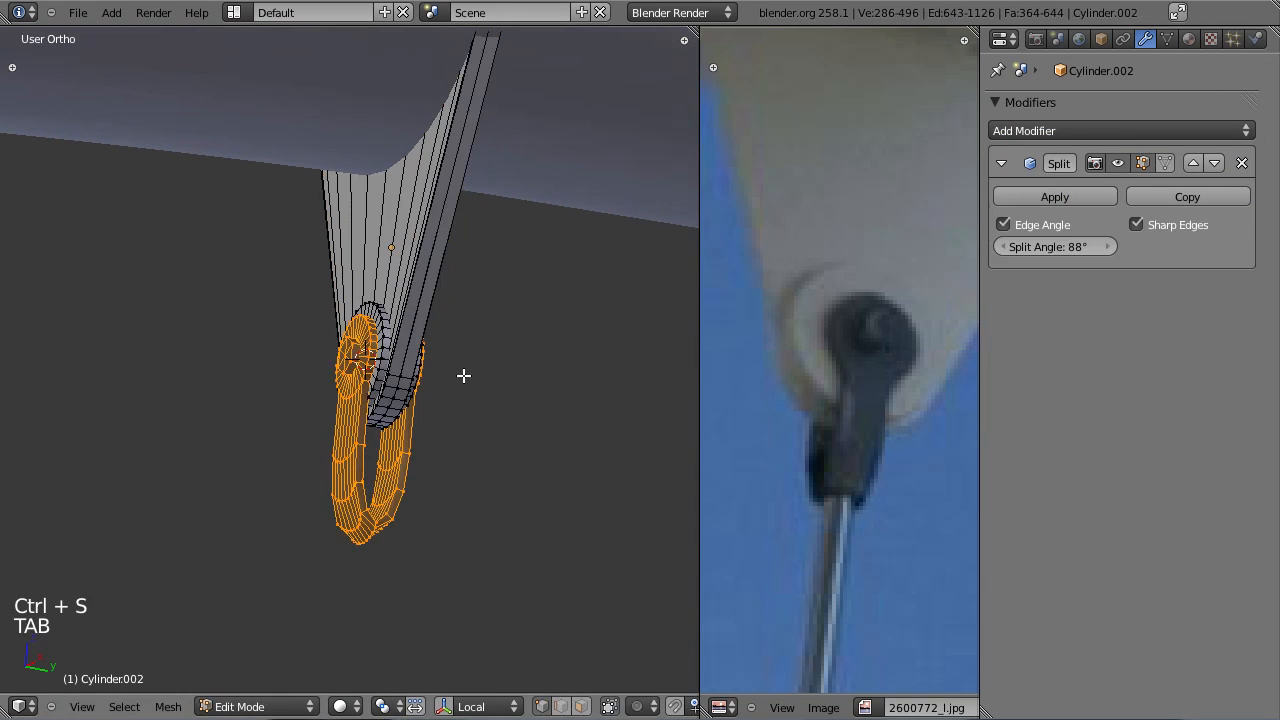
Step: Snap the 3D cursor to the selected looped connector and add a cylinder there as a separate object
{"action": "key", "text": "KP_7"}
{"action": "key", "text": "z"}
{"action": "scroll", "coordinate": [463, 374], "scroll_direction": "up", "scroll_amount": 3}
{"action": "key", "text": "shift+s"}
{"action": "left_click", "coordinate": [447, 368]}
{"action": "key", "text": "Tab"}
{"action": "key", "text": "shift+a"}
{"action": "mouse_move", "coordinate": [447, 367]}
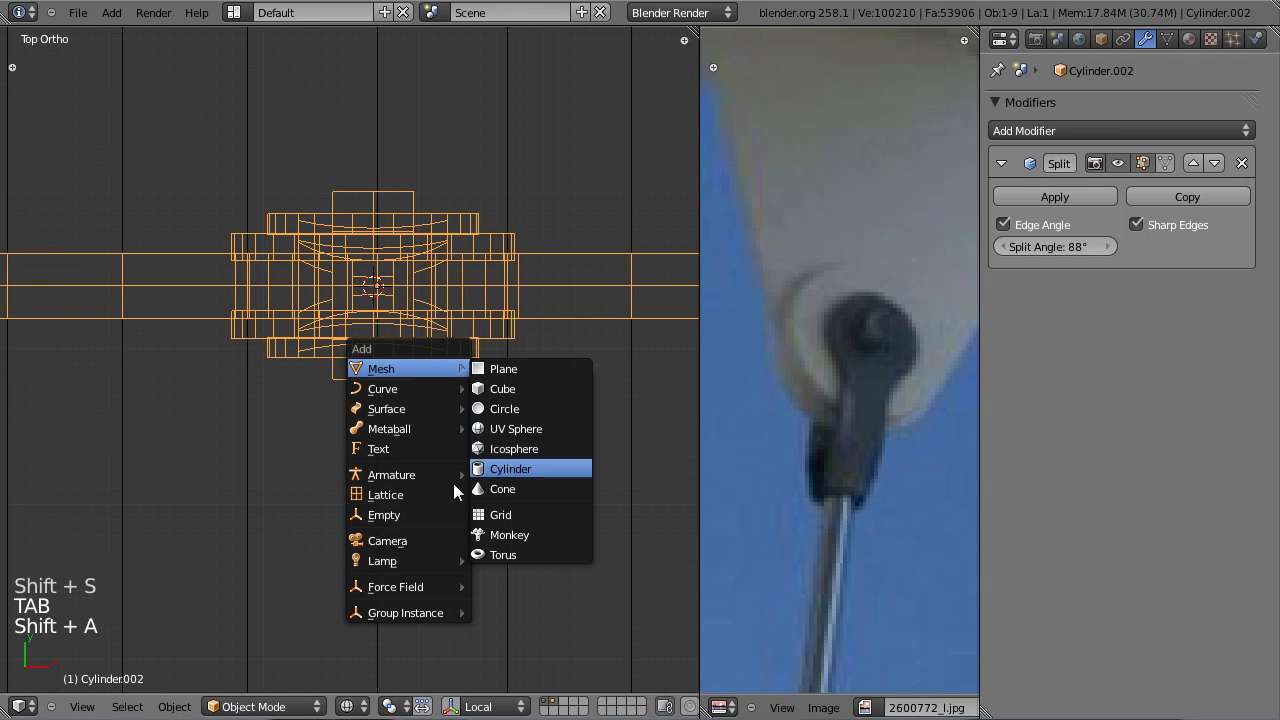
{"action": "left_click", "coordinate": [541, 464]}
{"action": "scroll", "coordinate": [494, 416], "scroll_direction": "down", "scroll_amount": 12}
{"action": "scroll", "coordinate": [496, 414], "scroll_direction": "up", "scroll_amount": 2}
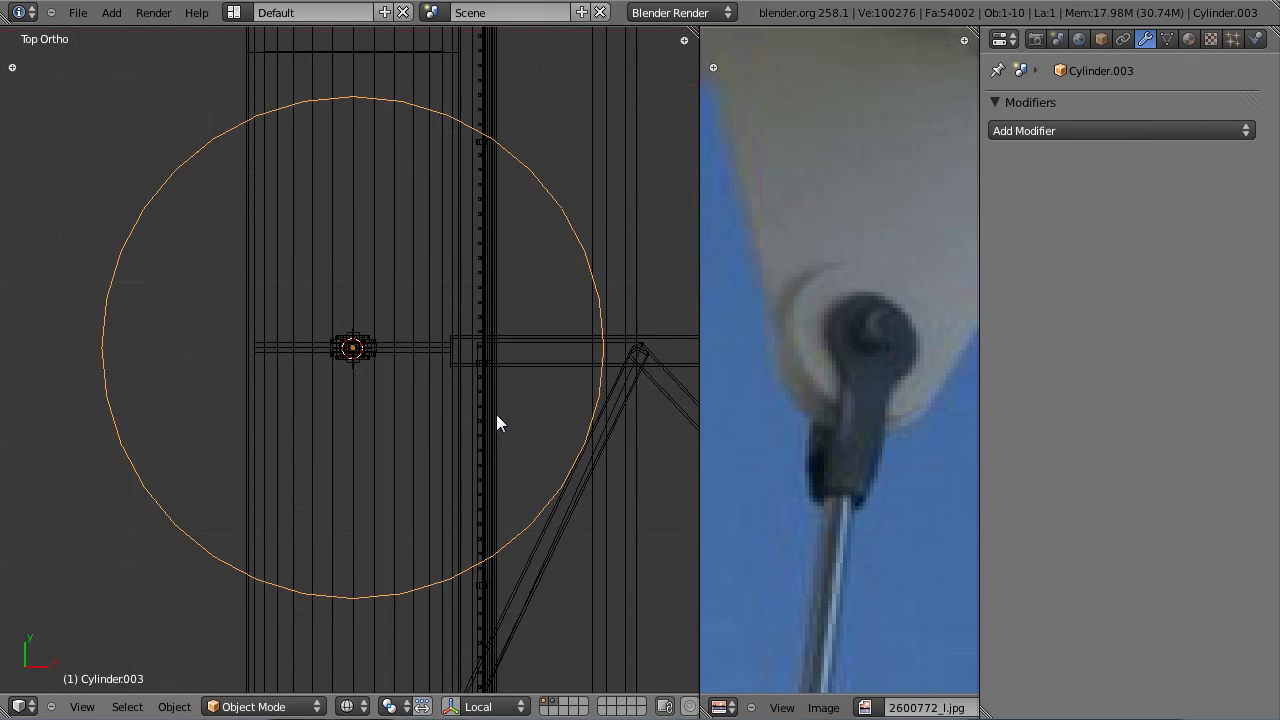
Step: Turn off the cylinder's end caps and scale it down to cable thickness between the connector's arms
{"action": "key", "text": "t"}
{"action": "key", "text": "t"}
{"action": "key", "text": "s"}
{"action": "left_click", "coordinate": [386, 394]}
{"action": "scroll", "coordinate": [671, 523], "scroll_direction": "up", "scroll_amount": 5}
{"action": "key", "text": "s"}
{"action": "left_click", "coordinate": [452, 363]}
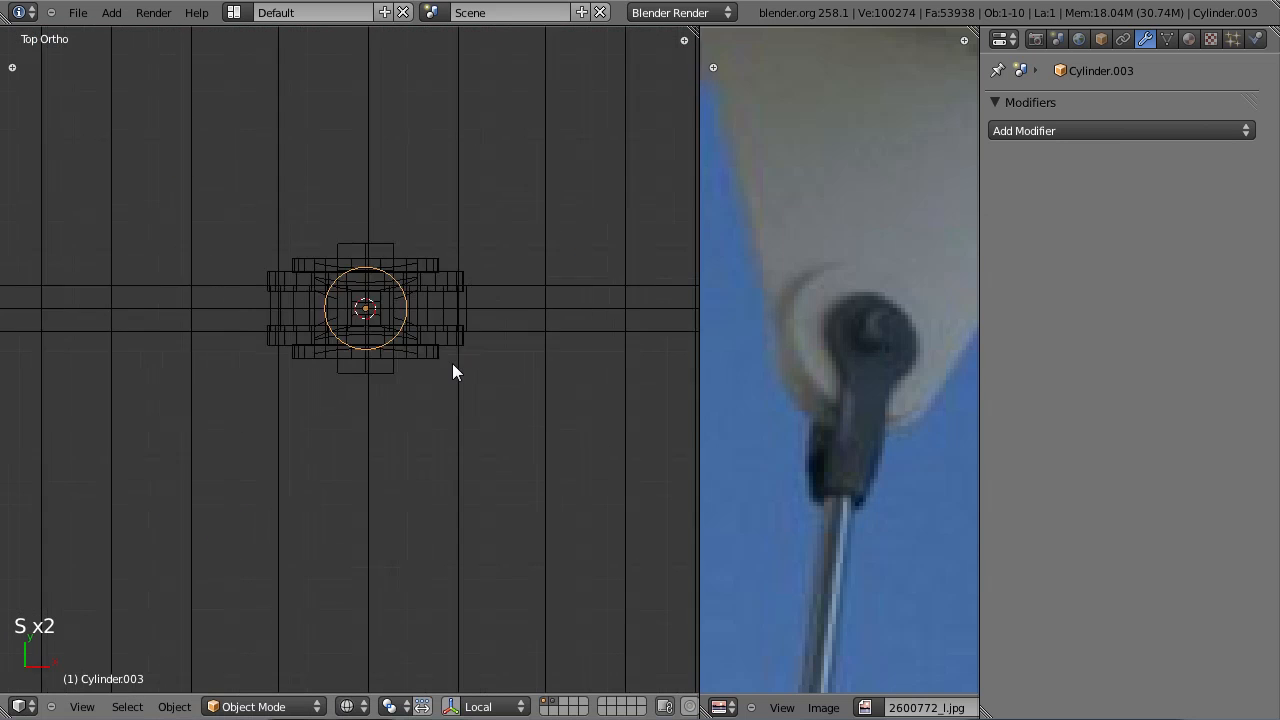
Step: Move the cylinder inside the looped connector and scale it to fit between the arms
{"action": "key", "text": "KP_1"}
{"action": "key", "text": "z"}
{"action": "mouse_move", "coordinate": [457, 294]}
{"action": "middle_mouse_down"}
{"action": "mouse_move", "coordinate": [423, 323]}
{"action": "mouse_move", "coordinate": [567, 318]}
{"action": "middle_mouse_up"}
{"action": "key", "text": "g"}
{"action": "left_click", "coordinate": [511, 290]}
{"action": "key", "text": "s"}
{"action": "left_click", "coordinate": [535, 290]}
{"action": "scroll", "coordinate": [867, 590], "scroll_direction": "down", "scroll_amount": 2}
{"action": "scroll", "coordinate": [867, 590], "scroll_direction": "down", "scroll_amount": 6}
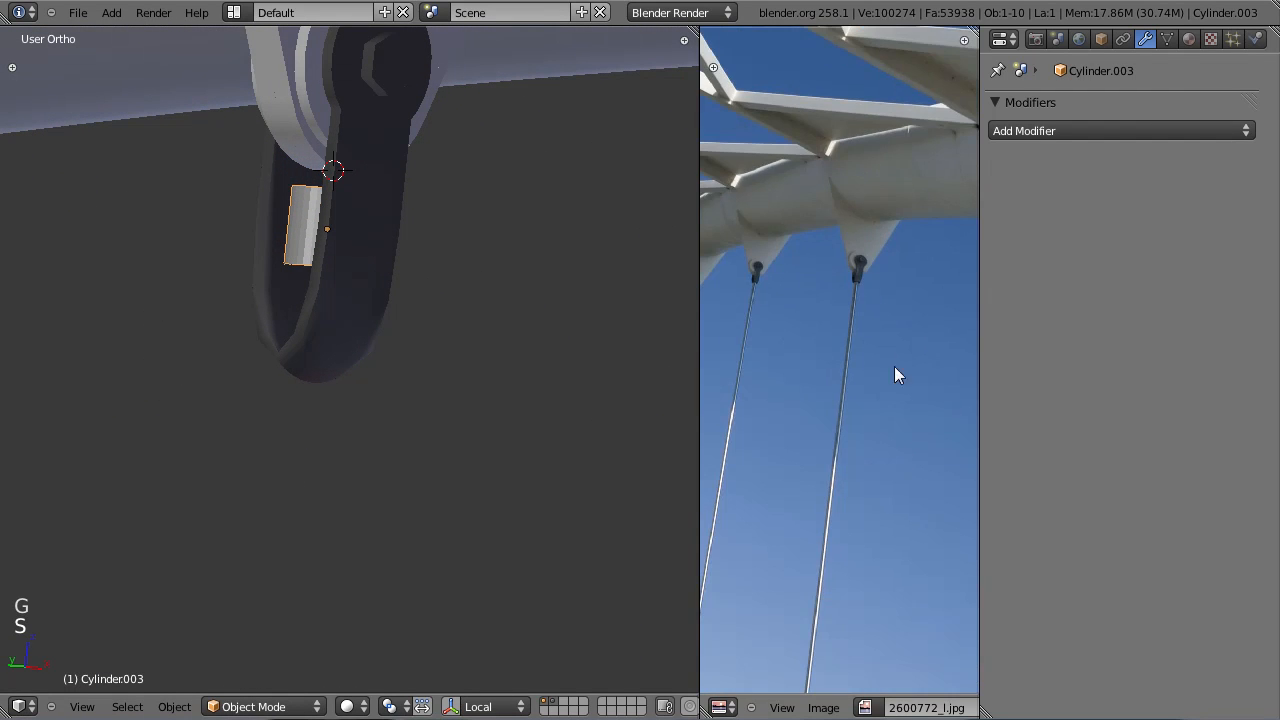
Step: Reposition the cylinder along the Z axis within the loop, following the cable in the reference photo
{"action": "scroll", "coordinate": [453, 345], "scroll_direction": "up", "scroll_amount": 2}
{"action": "scroll", "coordinate": [452, 336], "scroll_direction": "down", "scroll_amount": 2}
{"action": "key", "text": "g"}
{"action": "key", "text": "z"}
{"action": "left_click", "coordinate": [374, 252]}
Step: Select the cylinder's lower end vertices and move them down past the bridge deck to form a long cable
{"action": "scroll", "coordinate": [373, 258], "scroll_direction": "down", "scroll_amount": 3}
{"action": "key", "text": "Tab"}
{"action": "key", "text": "z"}
{"action": "key", "text": "KP_3"}
{"action": "key", "text": "a"}
{"action": "key", "text": "a"}
{"action": "key", "text": "a"}
{"action": "left_click_drag", "start_coordinate": [380, 300], "coordinate": [437, 330]}
{"action": "scroll", "coordinate": [437, 411], "scroll_direction": "down", "scroll_amount": 20}
{"action": "middle_click_drag", "start_coordinate": [426, 391], "coordinate": [421, 274], "text": "shift"}
{"action": "key", "text": "g"}
{"action": "mouse_move", "coordinate": [434, 300]}
{"action": "middle_mouse_down"}
{"action": "mouse_move", "coordinate": [445, 453]}
{"action": "mouse_move", "coordinate": [458, 376]}
{"action": "middle_mouse_up"}
{"action": "left_click", "coordinate": [449, 489]}
Step: Leave mesh editing, shade the cable smooth and save the file
{"action": "key", "text": "Tab"}
{"action": "scroll", "coordinate": [424, 428], "scroll_direction": "up", "scroll_amount": 5}
{"action": "key", "text": "z"}
{"action": "key", "text": "ctrl+s"}
{"action": "key", "text": "t"}
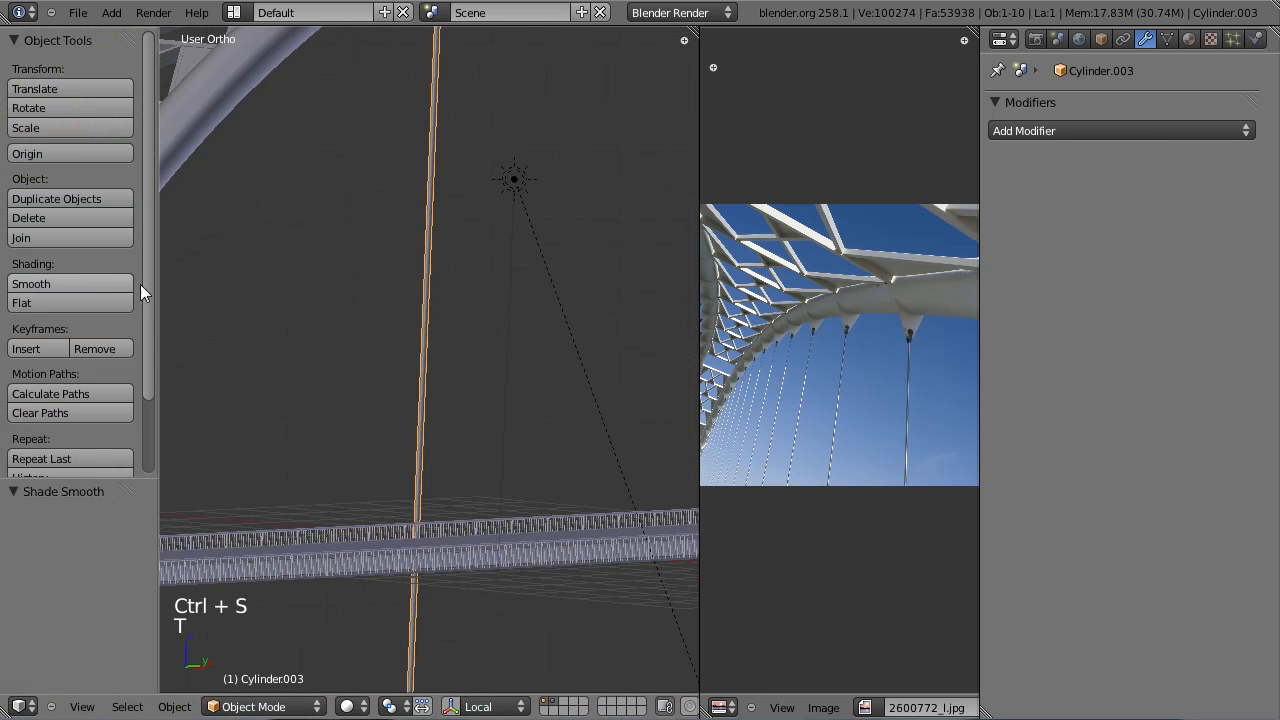
Step: Join the cable cylinder into the bracket object under the arch tube and save the file
{"action": "scroll", "coordinate": [430, 290], "scroll_direction": "up", "scroll_amount": 4}
{"action": "middle_click_drag", "start_coordinate": [450, 310], "coordinate": [480, 469], "text": "shift"}
{"action": "scroll", "coordinate": [478, 300], "scroll_direction": "up", "scroll_amount": 3}
{"action": "scroll", "coordinate": [476, 158], "scroll_direction": "down", "scroll_amount": 2}
{"action": "key", "text": "z"}
{"action": "middle_click_drag", "start_coordinate": [472, 200], "coordinate": [476, 502], "text": "shift"}
{"action": "scroll", "coordinate": [466, 401], "scroll_direction": "down", "scroll_amount": 2}
{"action": "scroll", "coordinate": [461, 480], "scroll_direction": "down", "scroll_amount": 3}
{"action": "right_click", "coordinate": [477, 266], "text": "shift"}
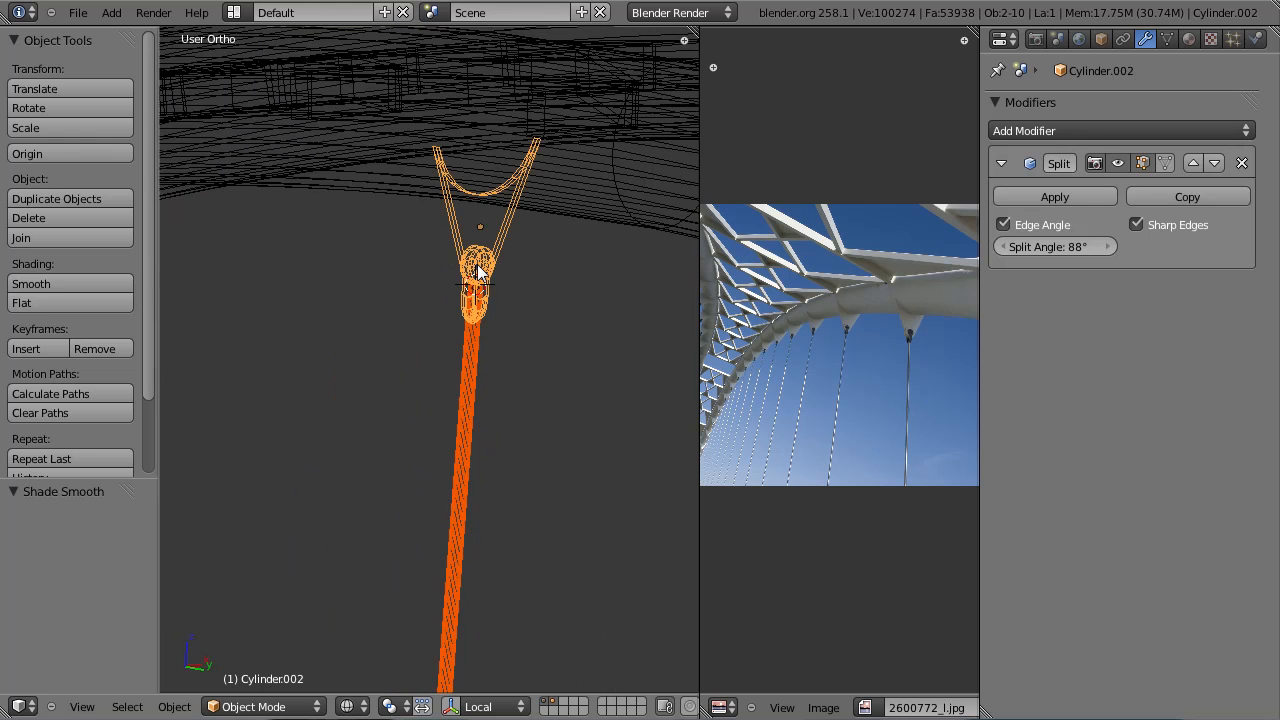
{"action": "key", "text": "ctrl+j"}
{"action": "scroll", "coordinate": [476, 285], "scroll_direction": "up", "scroll_amount": 2}
{"action": "key", "text": "z"}
{"action": "scroll", "coordinate": [440, 280], "scroll_direction": "down", "scroll_amount": 3}
{"action": "key", "text": "ctrl+s"}
Step: Select the whole cable within the bracket mesh and create a material named Chrome in a third slot
{"action": "scroll", "coordinate": [433, 459], "scroll_direction": "down", "scroll_amount": 5}
{"action": "scroll", "coordinate": [494, 456], "scroll_direction": "up", "scroll_amount": 3}
{"action": "key", "text": "Tab"}
{"action": "mouse_move", "coordinate": [431, 459]}
{"action": "middle_mouse_down"}
{"action": "mouse_move", "coordinate": [494, 456]}
{"action": "mouse_move", "coordinate": [400, 266]}
{"action": "middle_mouse_up"}
{"action": "key", "text": "z"}
{"action": "scroll", "coordinate": [403, 278], "scroll_direction": "down", "scroll_amount": 2}
{"action": "scroll", "coordinate": [402, 277], "scroll_direction": "down", "scroll_amount": 6}
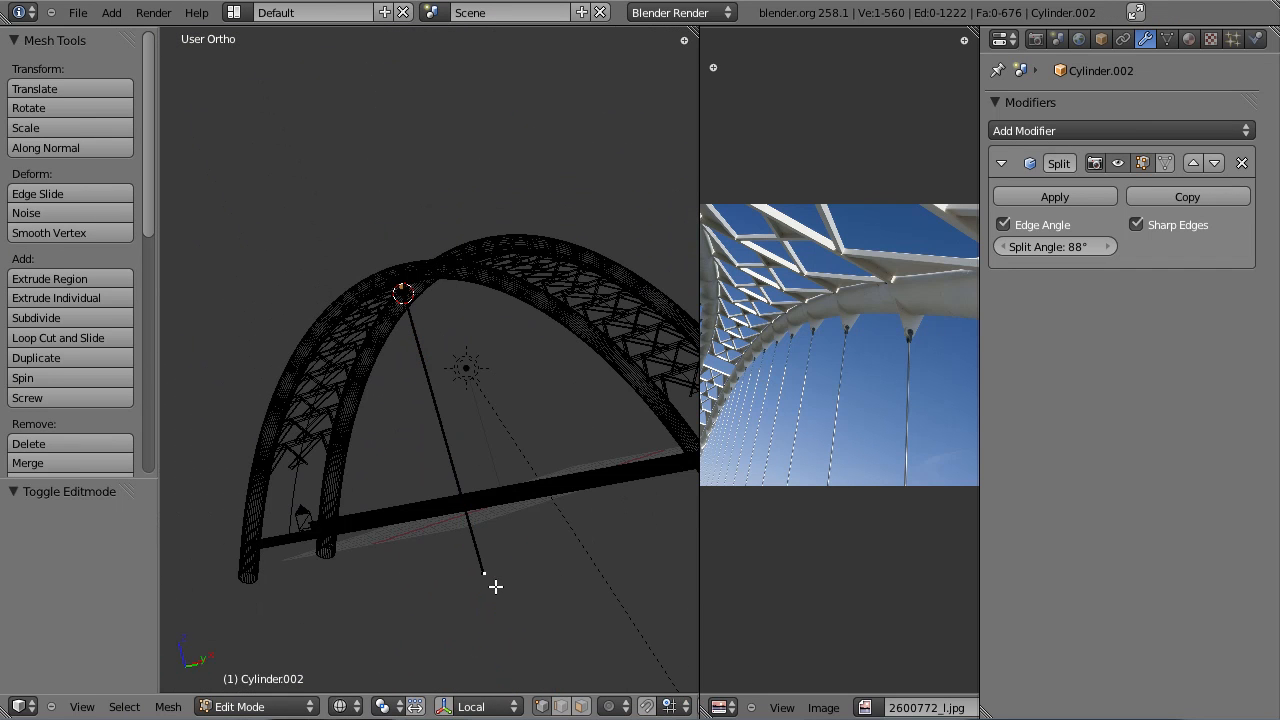
{"action": "key", "text": "t"}
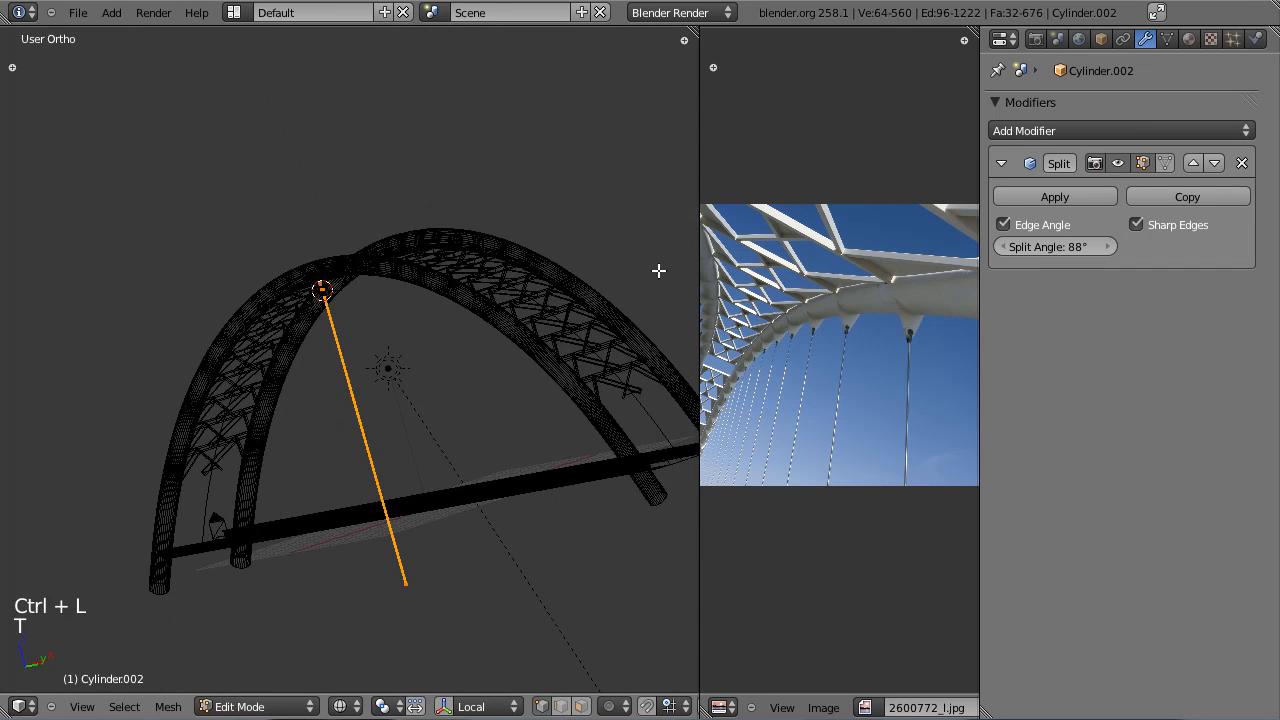
{"action": "left_click", "coordinate": [1188, 38]}
{"action": "left_click", "coordinate": [1248, 107]}
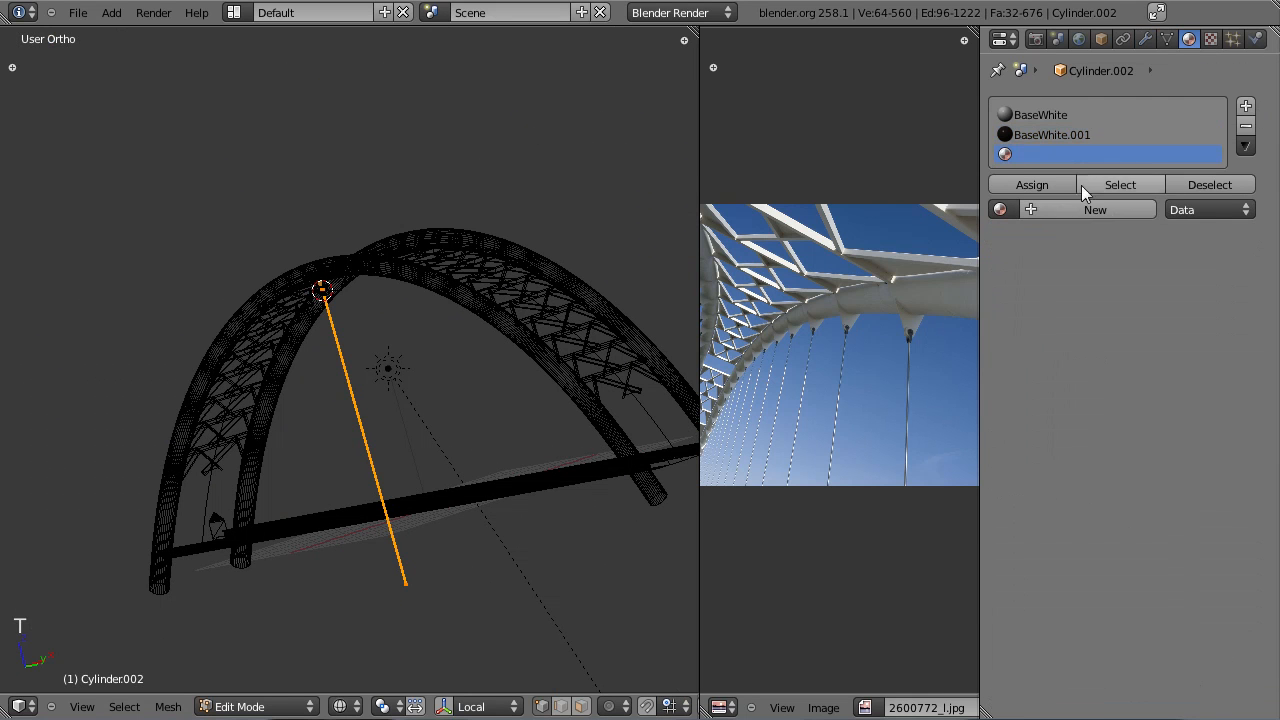
{"action": "left_click", "coordinate": [1058, 209]}
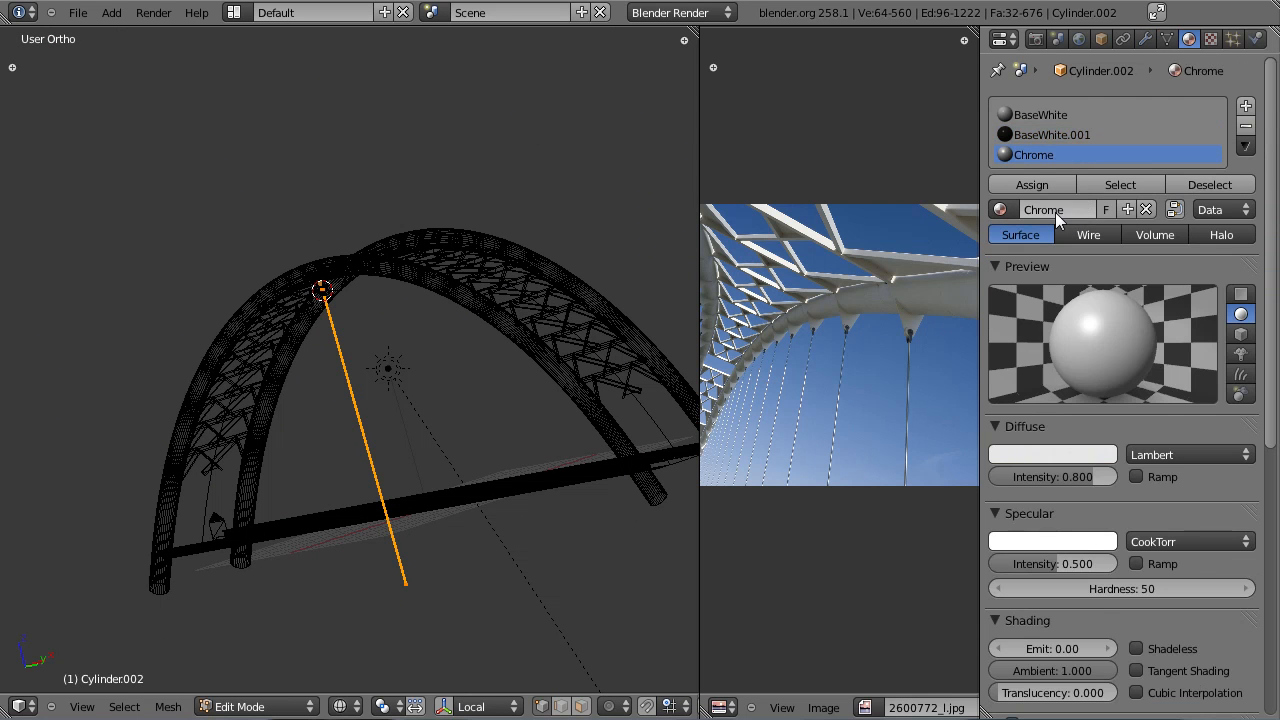
Step: Enable mirror reflection on the Chrome material with reflectivity 0.5
{"action": "scroll", "coordinate": [1066, 500], "scroll_direction": "down", "scroll_amount": 5}
{"action": "scroll", "coordinate": [1047, 585], "scroll_direction": "down", "scroll_amount": 1}
{"action": "left_click", "coordinate": [1004, 522]}
{"action": "left_click", "coordinate": [1012, 520]}
{"action": "left_click_drag", "start_coordinate": [1040, 558], "coordinate": [1060, 560]}
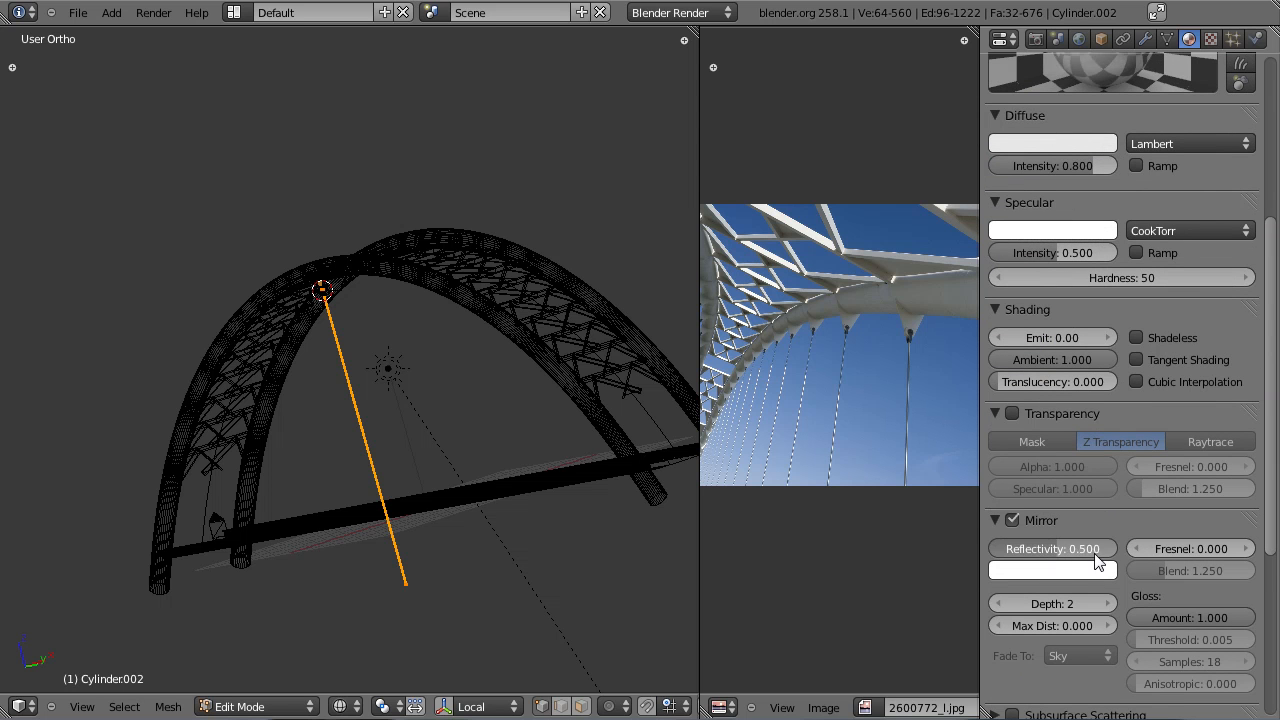
Step: Set the Chrome material's specular hardness to 289
{"action": "scroll", "coordinate": [1092, 226], "scroll_direction": "up", "scroll_amount": 3}
{"action": "scroll", "coordinate": [1094, 462], "scroll_direction": "down", "scroll_amount": 5}
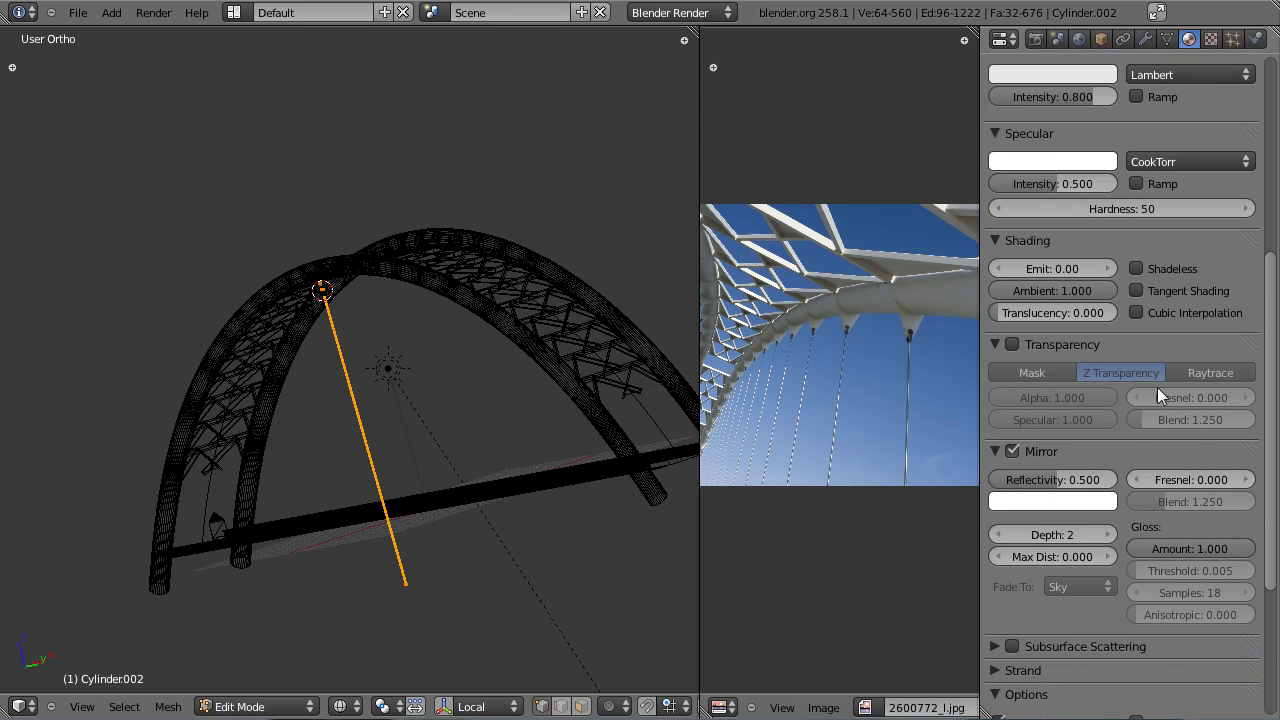
{"action": "scroll", "coordinate": [1162, 400], "scroll_direction": "up", "scroll_amount": 4}
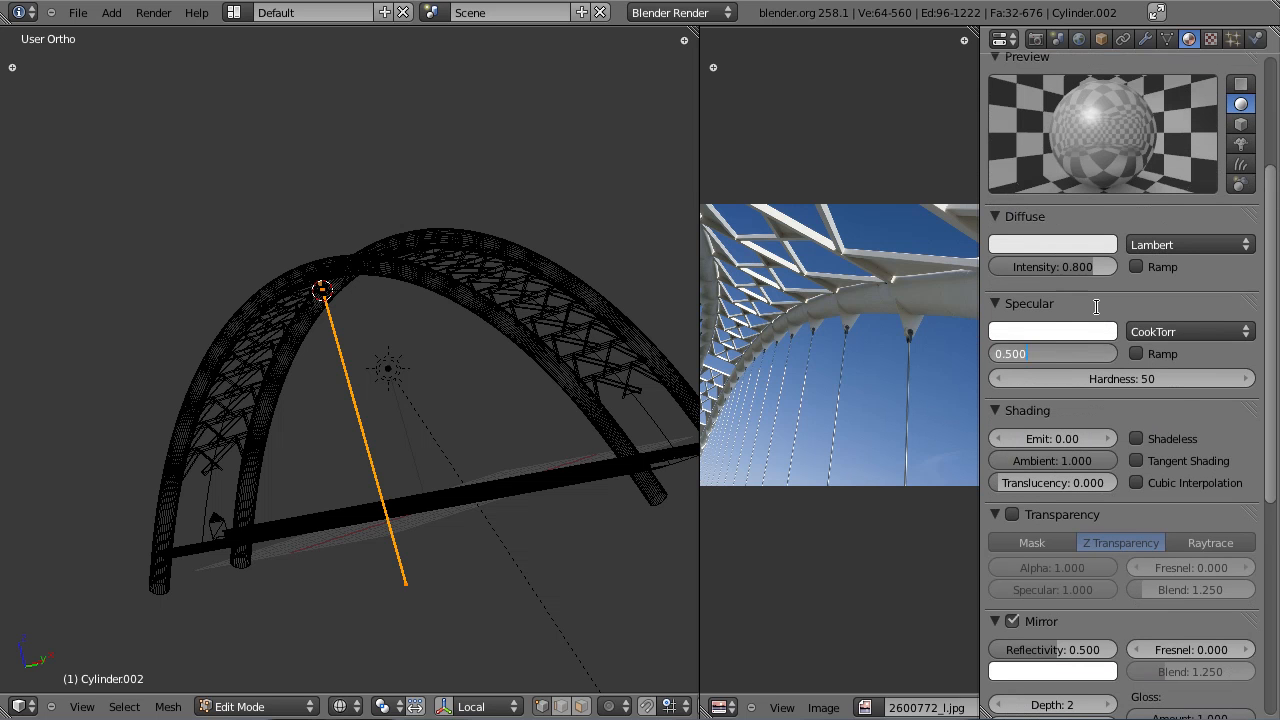
{"action": "left_click_drag", "start_coordinate": [1121, 378], "coordinate": [1172, 378]}
{"action": "scroll", "coordinate": [1165, 250], "scroll_direction": "up", "scroll_amount": 5}
{"action": "middle_click_drag", "start_coordinate": [1092, 465], "coordinate": [1150, 133]}
{"action": "left_click_drag", "start_coordinate": [1194, 528], "coordinate": [1270, 528]}
{"action": "middle_click_drag", "start_coordinate": [1190, 308], "coordinate": [1208, 604]}
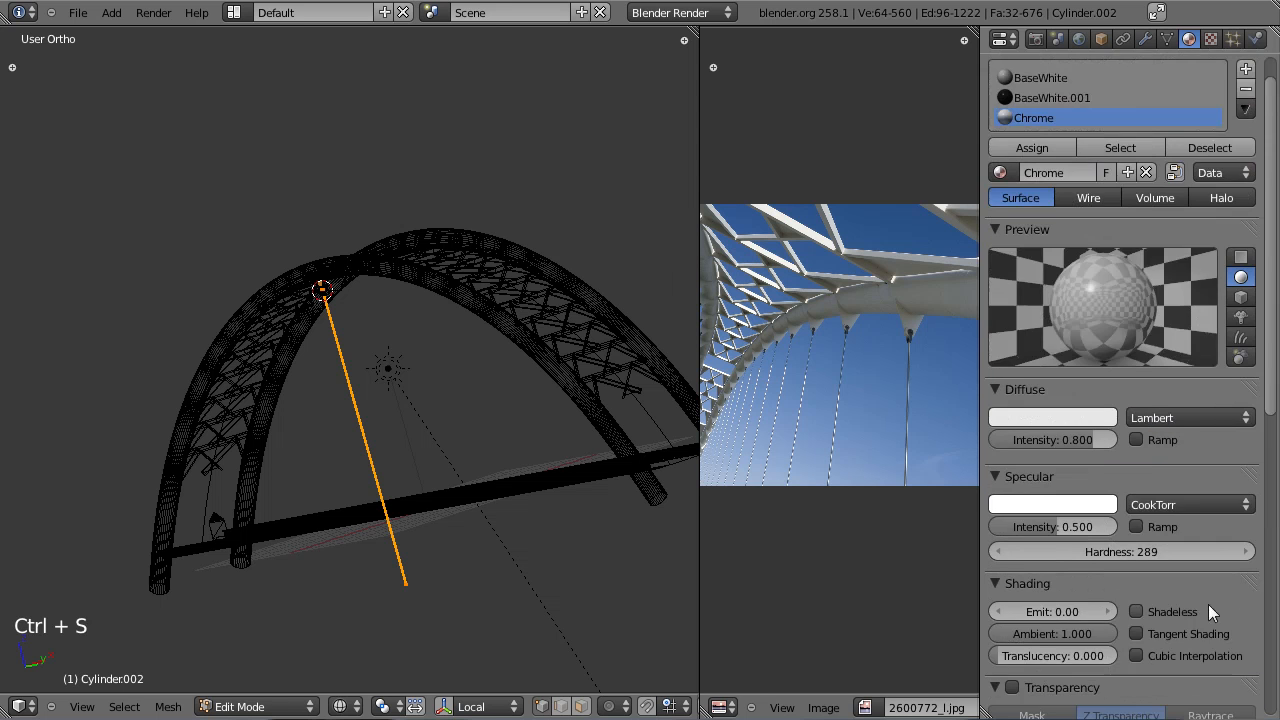
Step: Weaken the Chrome material's mirror reflection and save the file
{"action": "scroll", "coordinate": [1208, 601], "scroll_direction": "down", "scroll_amount": 6}
{"action": "scroll", "coordinate": [1090, 407], "scroll_direction": "up", "scroll_amount": 4}
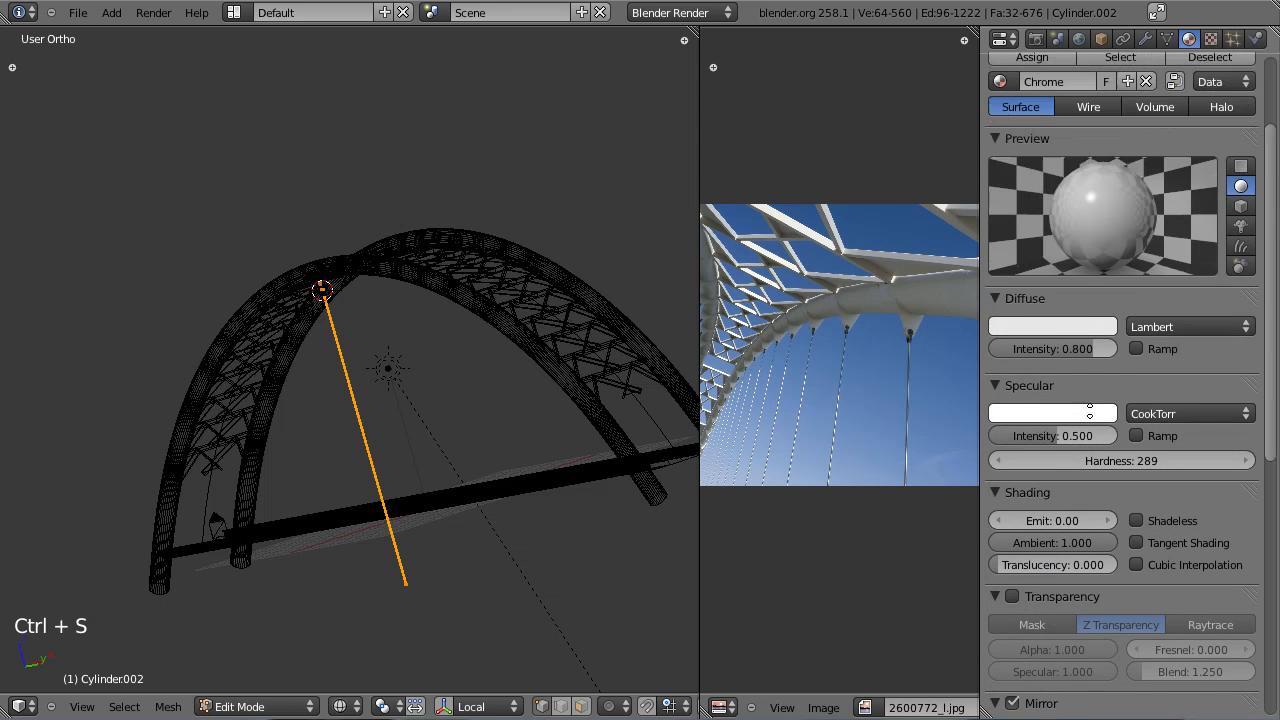
{"action": "key", "text": "ctrl+s"}
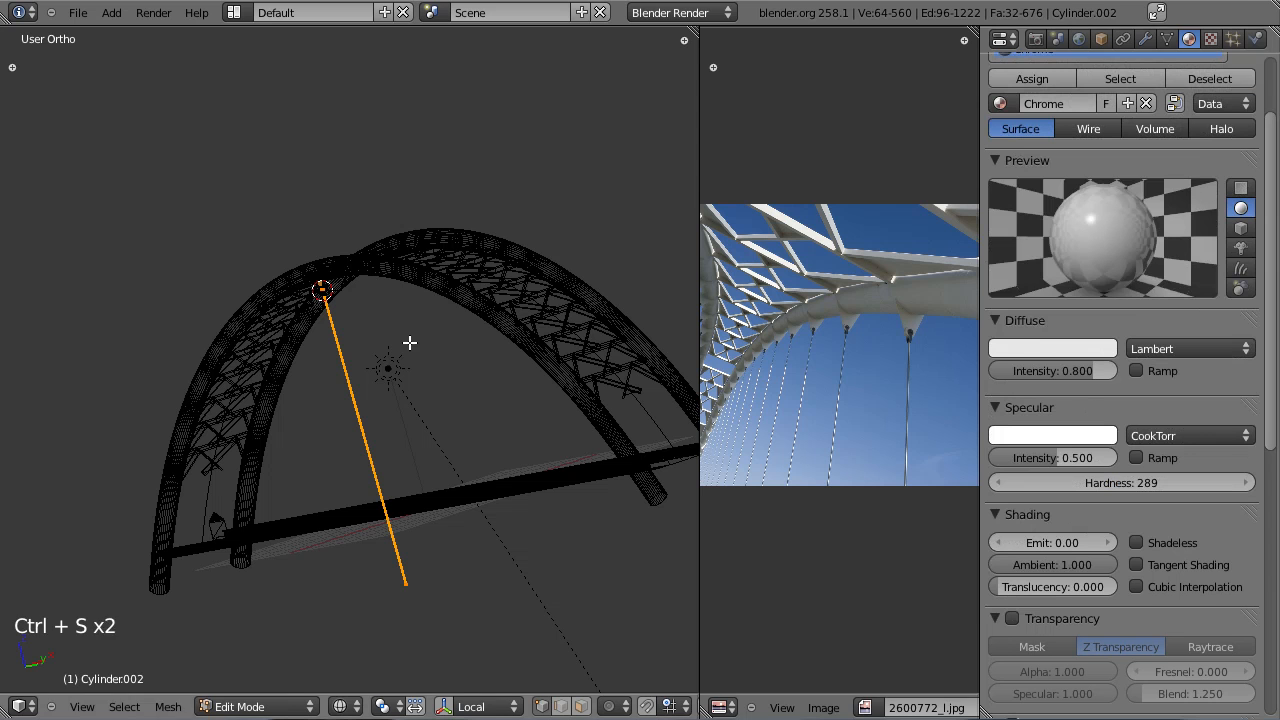
Step: Leave mesh editing, examine the cables in the reference photo up close and save the file
{"action": "key", "text": "Tab"}
{"action": "scroll", "coordinate": [409, 342], "scroll_direction": "up", "scroll_amount": 4}
{"action": "key", "text": "ctrl+s"}
{"action": "scroll", "coordinate": [880, 356], "scroll_direction": "up", "scroll_amount": 3}
{"action": "scroll", "coordinate": [882, 356], "scroll_direction": "up", "scroll_amount": 4}
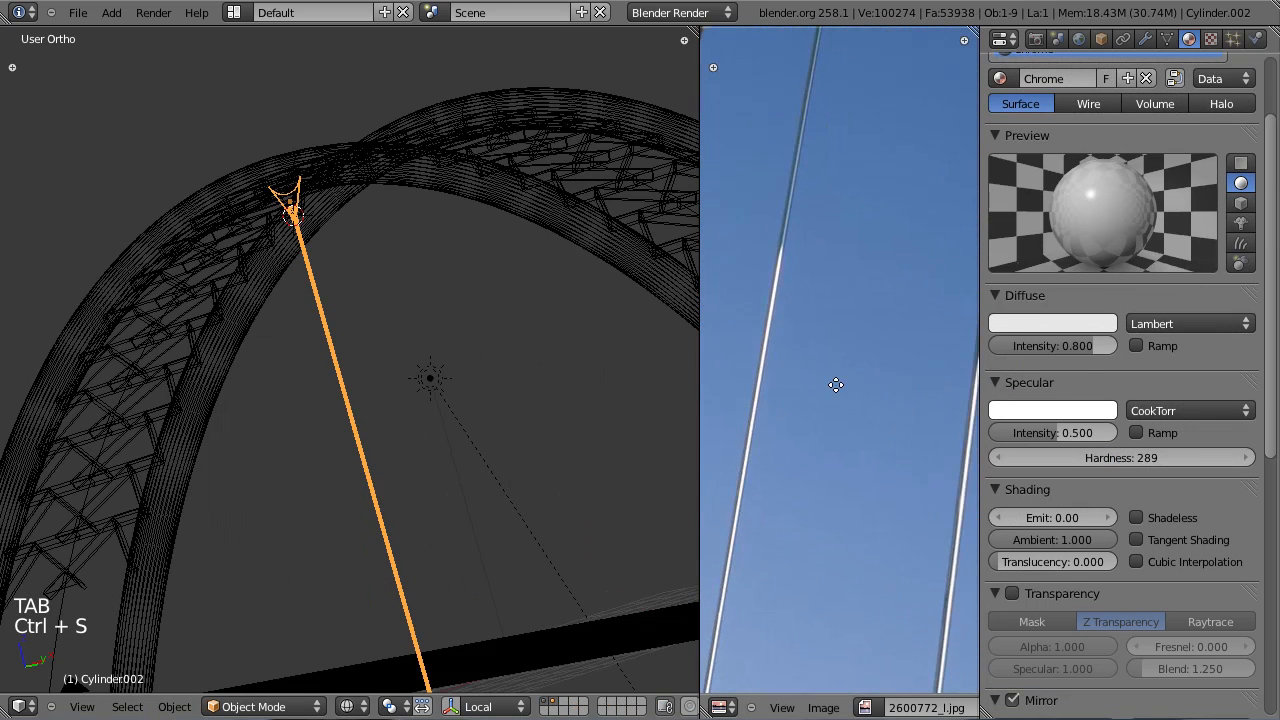
{"action": "key", "text": "ctrl+s"}
{"action": "left_click", "coordinate": [430, 425]}
Step: Examine the cable and its bracket up close in mesh editing, in both shaded and wireframe display
{"action": "scroll", "coordinate": [429, 421], "scroll_direction": "up", "scroll_amount": 5}
{"action": "key", "text": "z"}
{"action": "key", "text": "Tab"}
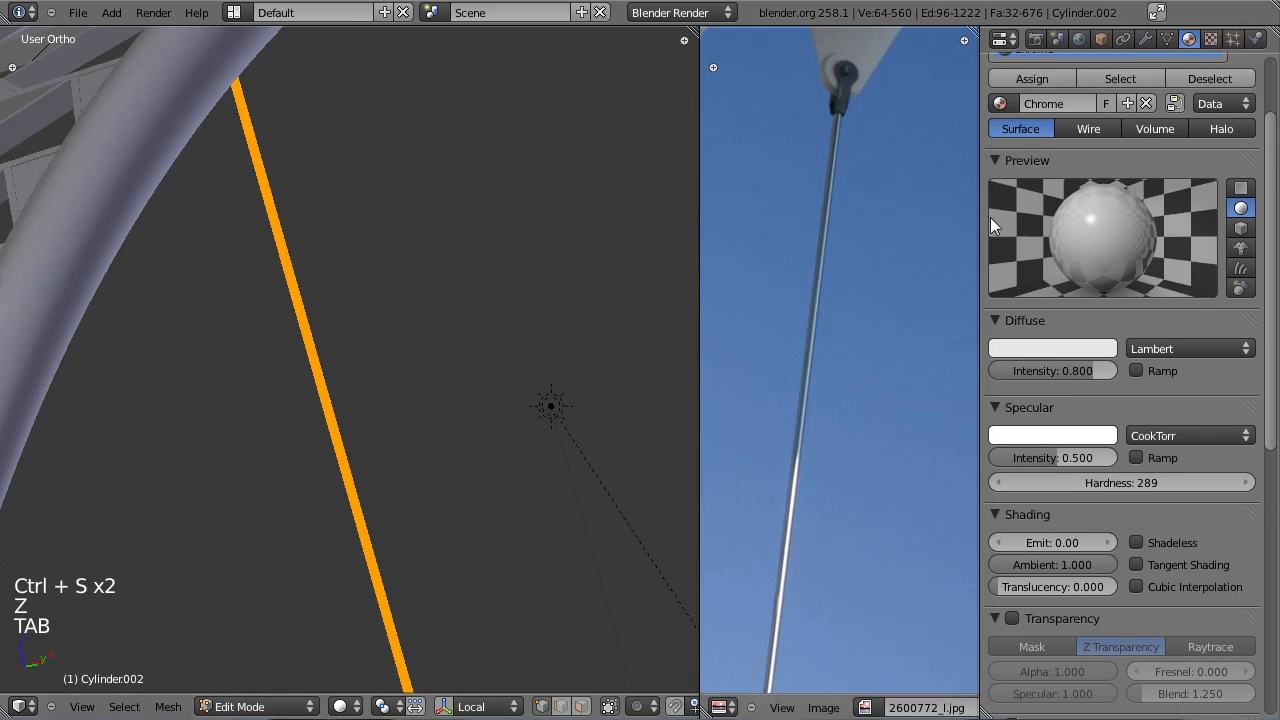
{"action": "scroll", "coordinate": [1089, 357], "scroll_direction": "up", "scroll_amount": 3}
{"action": "key", "text": "z"}
{"action": "scroll", "coordinate": [374, 258], "scroll_direction": "down", "scroll_amount": 3}
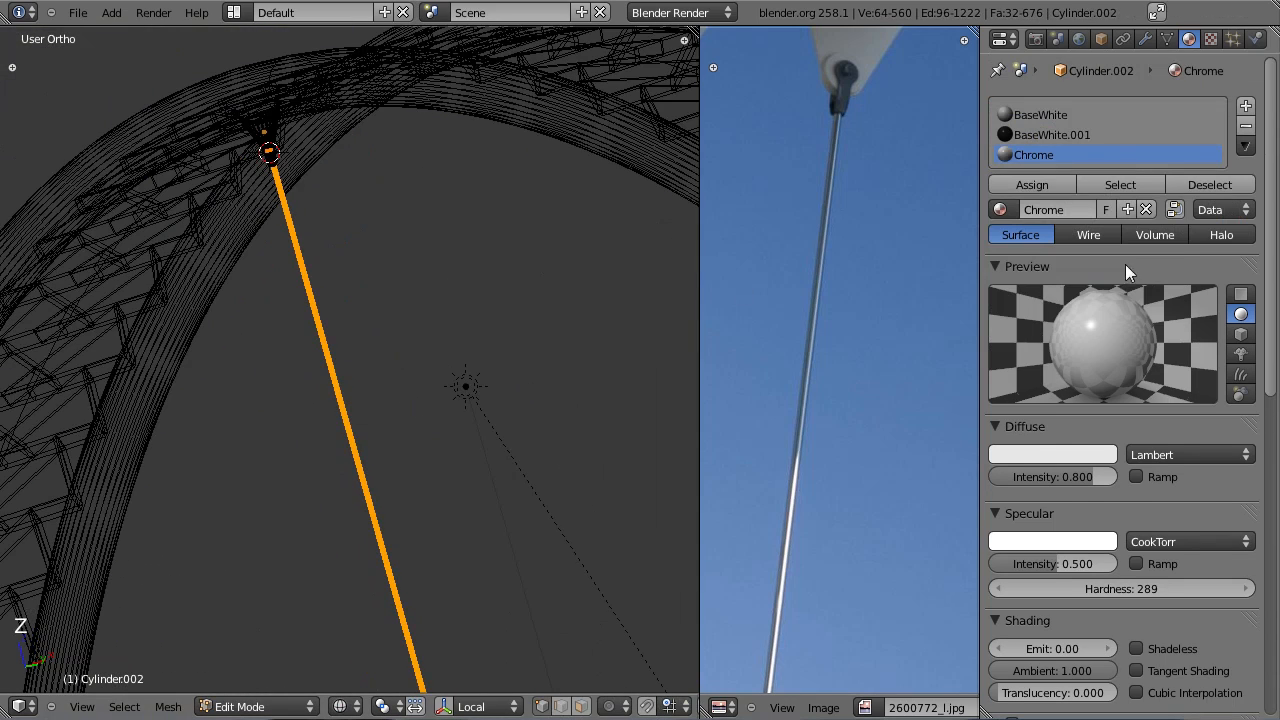
{"action": "scroll", "coordinate": [330, 255], "scroll_direction": "up", "scroll_amount": 2}
{"action": "middle_click_drag", "start_coordinate": [322, 245], "coordinate": [420, 466], "text": "shift"}
{"action": "scroll", "coordinate": [420, 466], "scroll_direction": "up", "scroll_amount": 11}
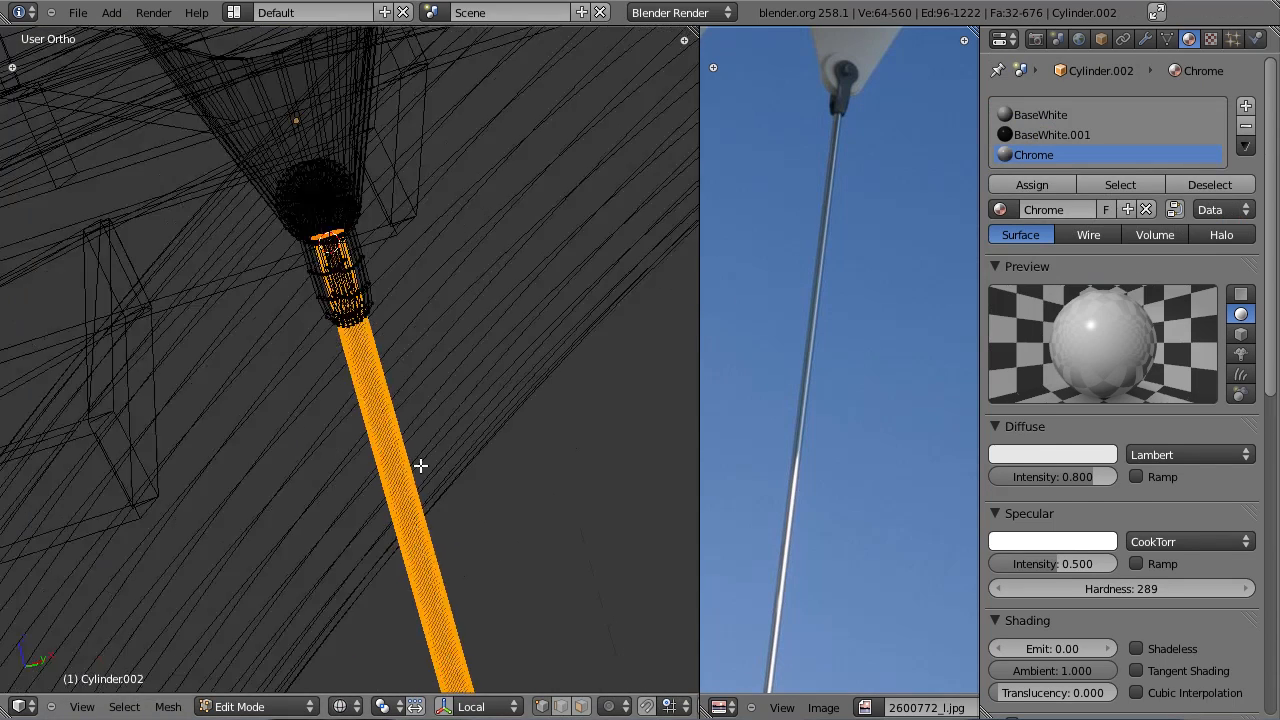
Step: Leave mesh editing, check the cable through the camera in shaded display and save the file
{"action": "key", "text": "Tab"}
{"action": "key", "text": "ctrl+s"}
{"action": "key", "text": "KP_0"}
{"action": "key", "text": "z"}
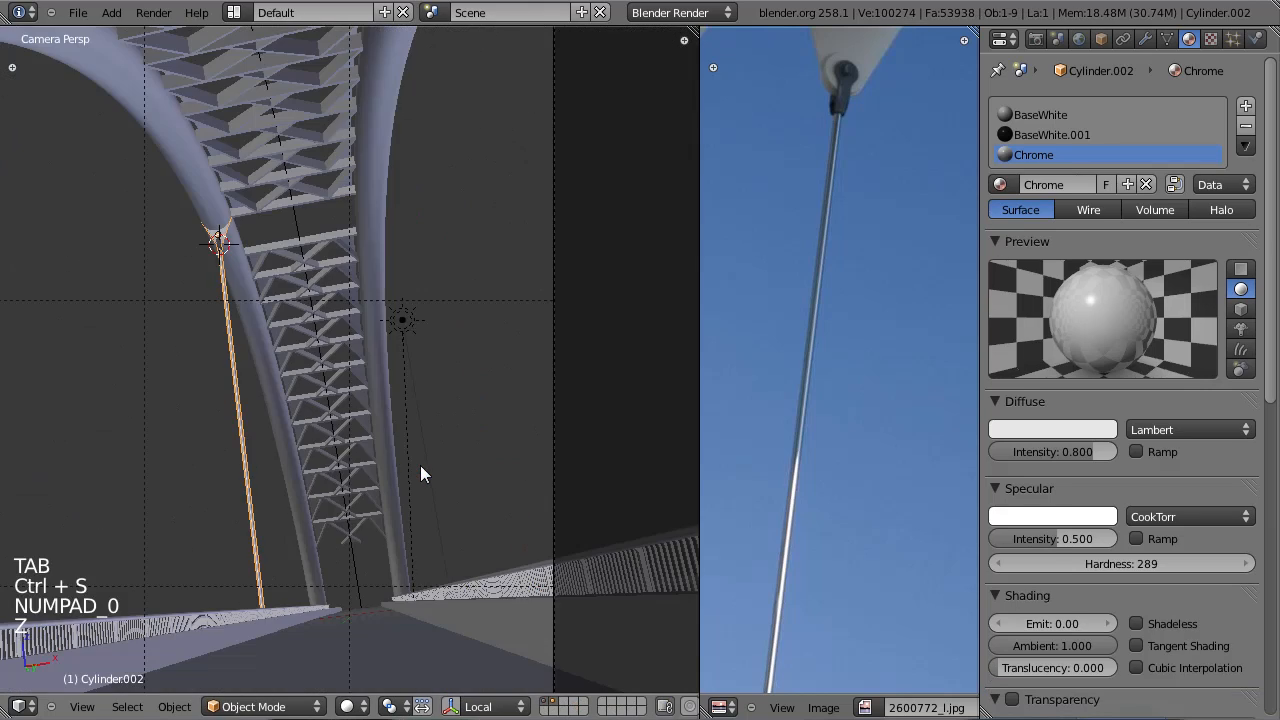
{"action": "key", "text": "ctrl+s"}
Step: Clear the cable object's location so that it sits at the world origin
{"action": "key", "text": "KP_3"}
{"action": "scroll", "coordinate": [370, 372], "scroll_direction": "down", "scroll_amount": 6}
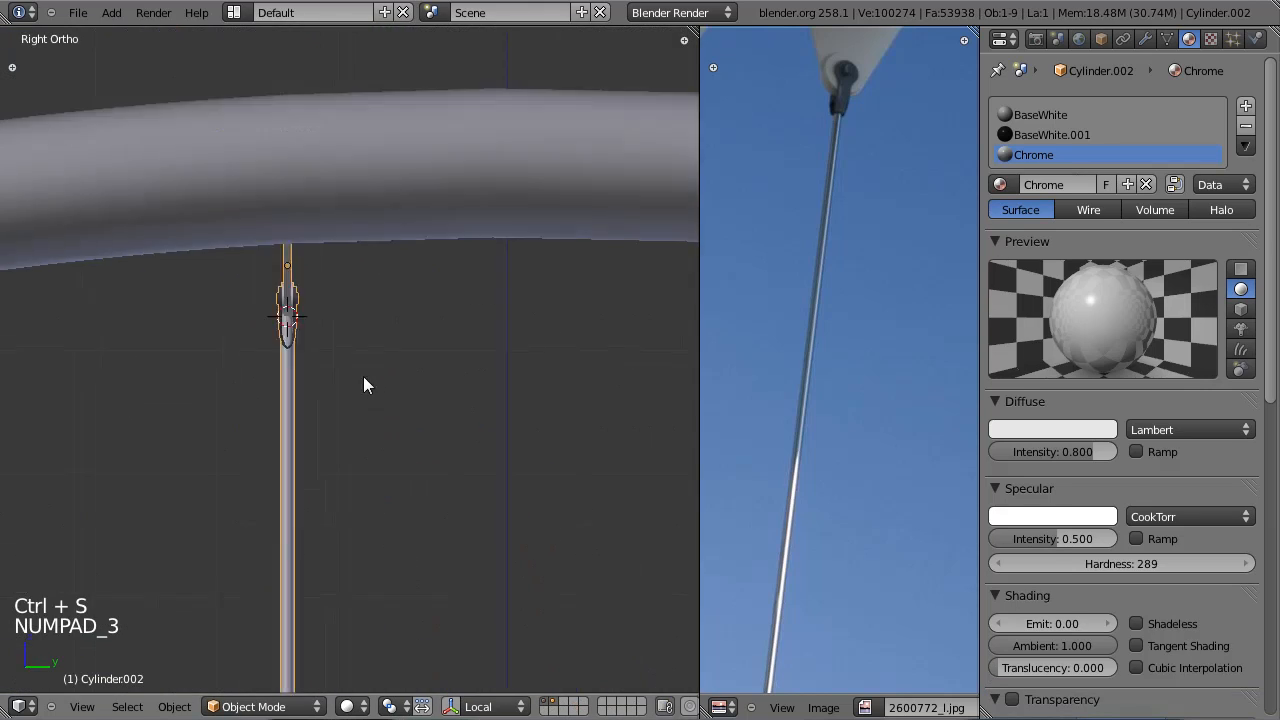
{"action": "key", "text": "z"}
{"action": "scroll", "coordinate": [359, 395], "scroll_direction": "down", "scroll_amount": 5}
{"action": "key", "text": "KP_7"}
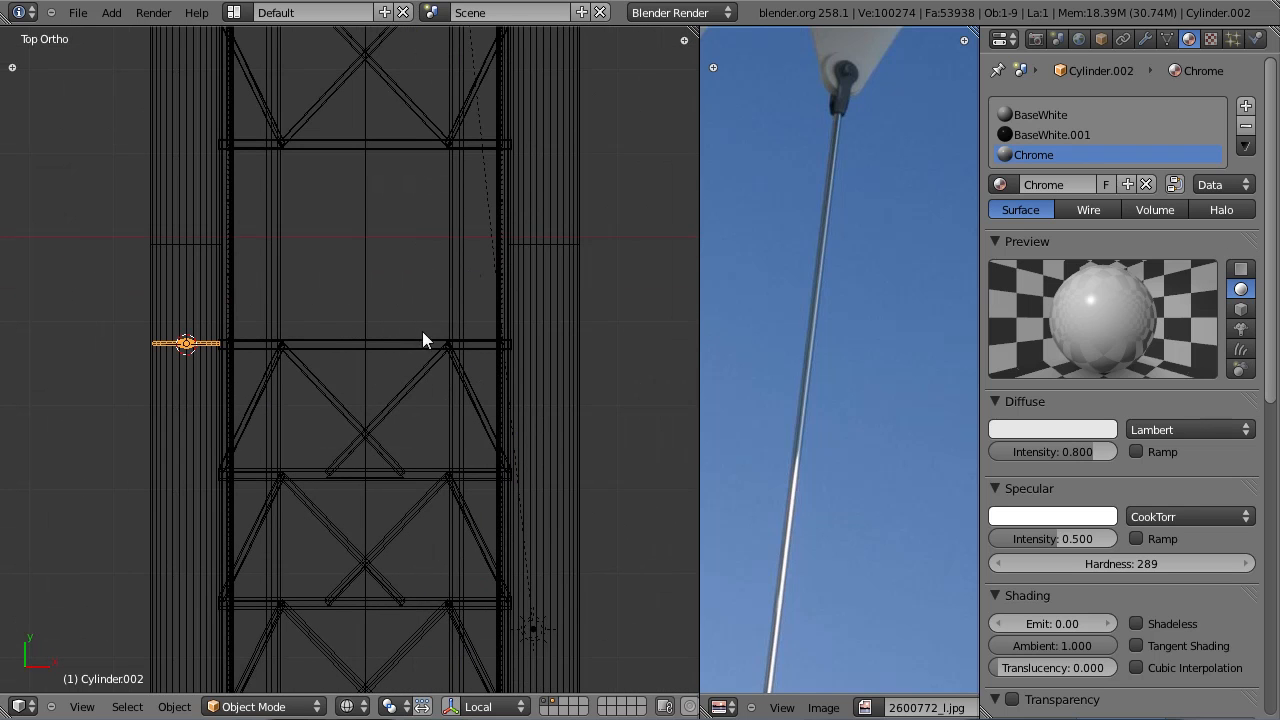
{"action": "scroll", "coordinate": [260, 360], "scroll_direction": "down", "scroll_amount": 1}
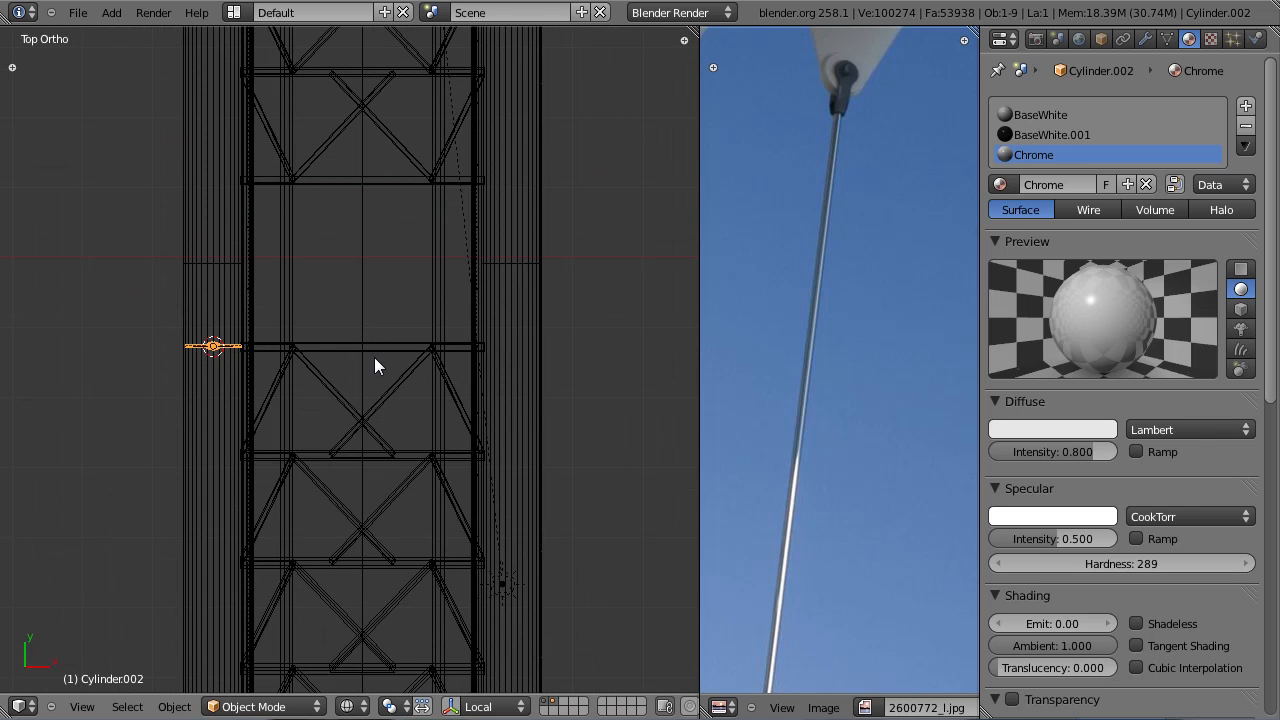
{"action": "key", "text": "g"}
{"action": "key", "text": "y"}
{"action": "left_click", "coordinate": [369, 252]}
{"action": "key", "text": "alt+g"}
{"action": "middle_click_drag", "start_coordinate": [384, 274], "coordinate": [404, 383], "text": "shift"}
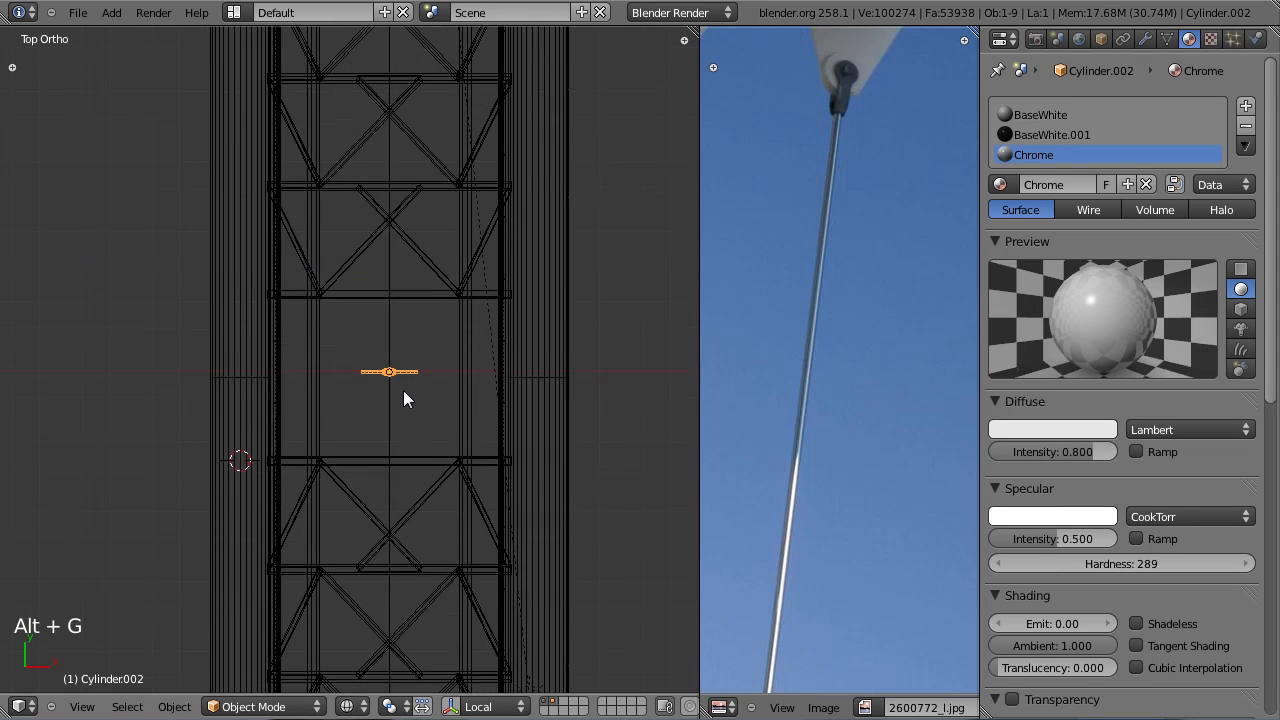
Step: Move the whole cable mesh about 2.1 units in the negative X direction, aligning it with the arch tube while the object origin stays centred
{"action": "scroll", "coordinate": [481, 416], "scroll_direction": "up", "scroll_amount": 3}
{"action": "key", "text": "Tab"}
{"action": "key", "text": "a"}
{"action": "key", "text": "a"}
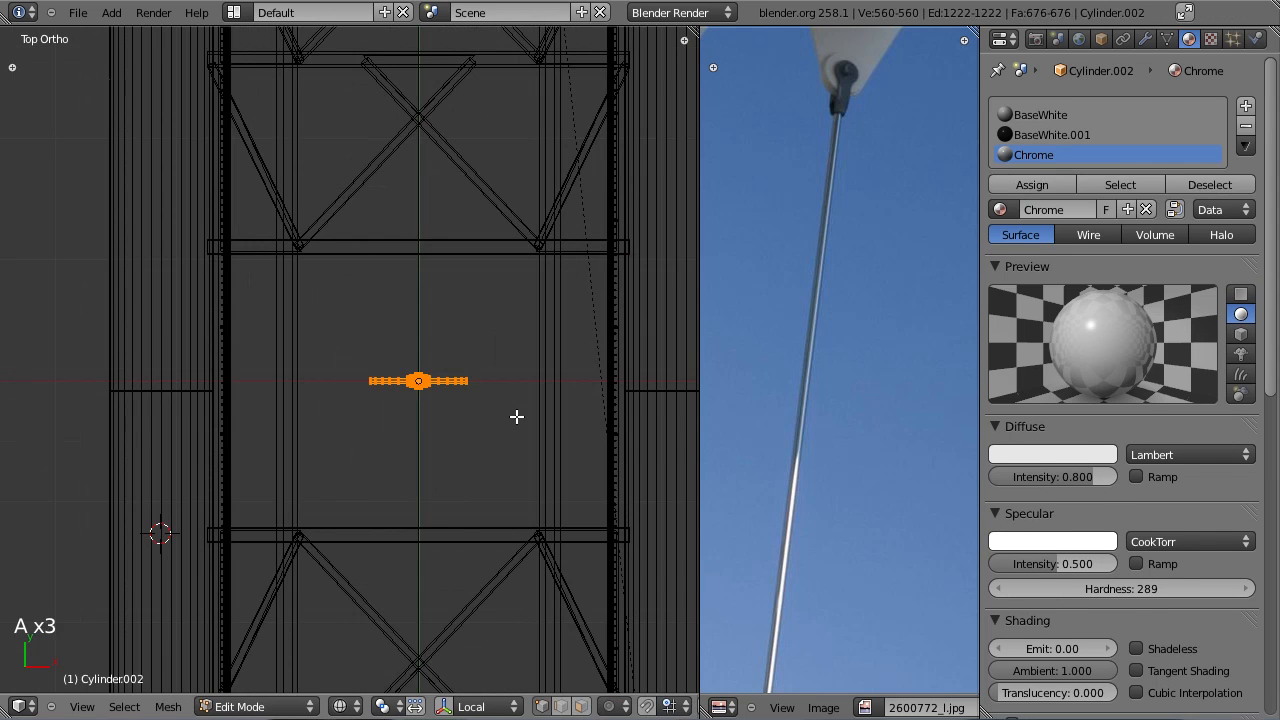
{"action": "key", "text": "g"}
{"action": "key", "text": "x"}
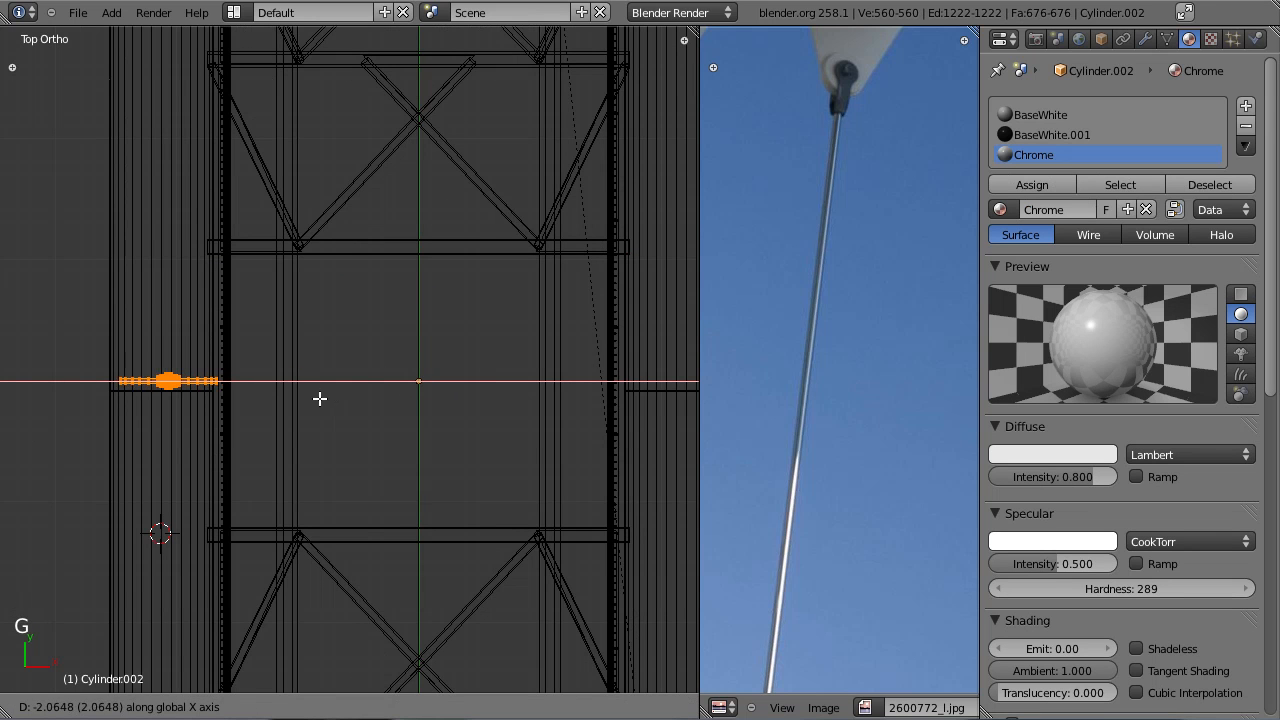
{"action": "left_click", "coordinate": [316, 398]}
{"action": "middle_click_drag", "start_coordinate": [370, 375], "coordinate": [449, 391], "text": "shift"}
{"action": "scroll", "coordinate": [449, 391], "scroll_direction": "up", "scroll_amount": 3}
{"action": "scroll", "coordinate": [357, 423], "scroll_direction": "up", "scroll_amount": 2}
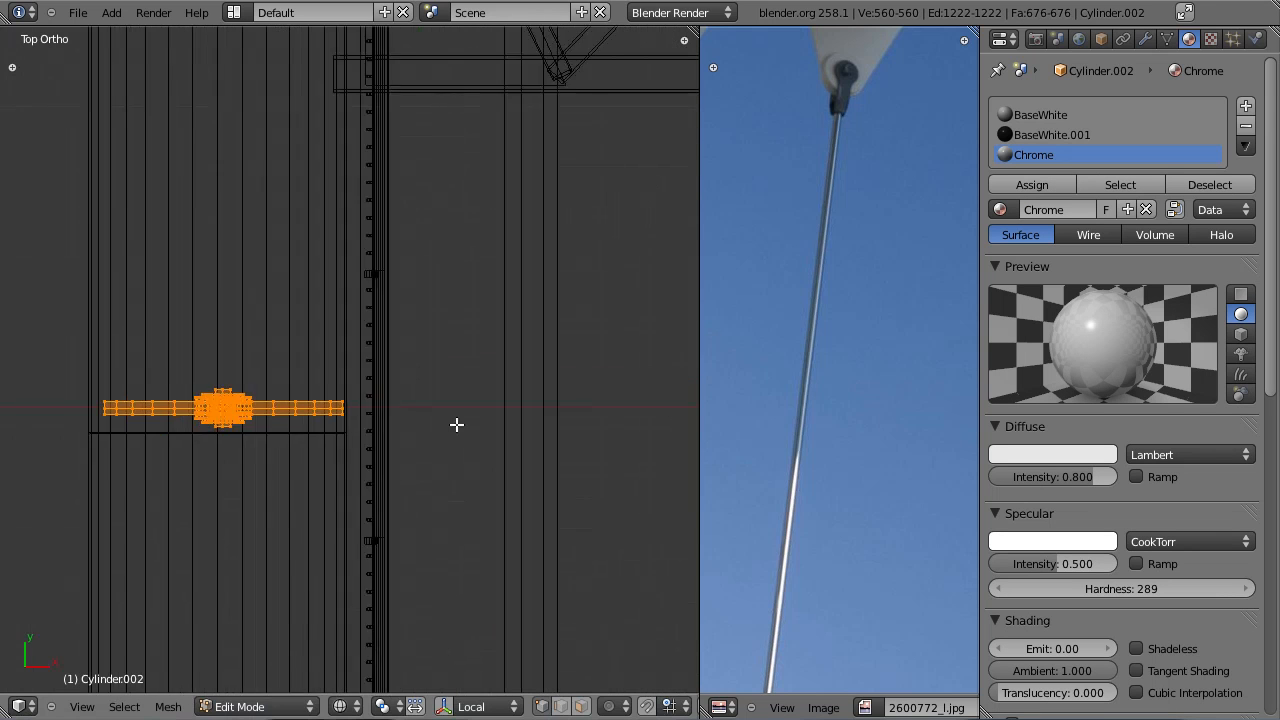
{"action": "middle_click_drag", "start_coordinate": [357, 423], "coordinate": [489, 424], "text": "shift"}
{"action": "key", "text": "g"}
{"action": "left_click", "coordinate": [486, 423]}
Step: Raise the whole cable mesh in front view until its bracket reaches the top of the arch tube
{"action": "scroll", "coordinate": [486, 423], "scroll_direction": "down", "scroll_amount": 4}
{"action": "key", "text": "KP_1"}
{"action": "scroll", "coordinate": [445, 393], "scroll_direction": "down", "scroll_amount": 10}
{"action": "key", "text": "Tab"}
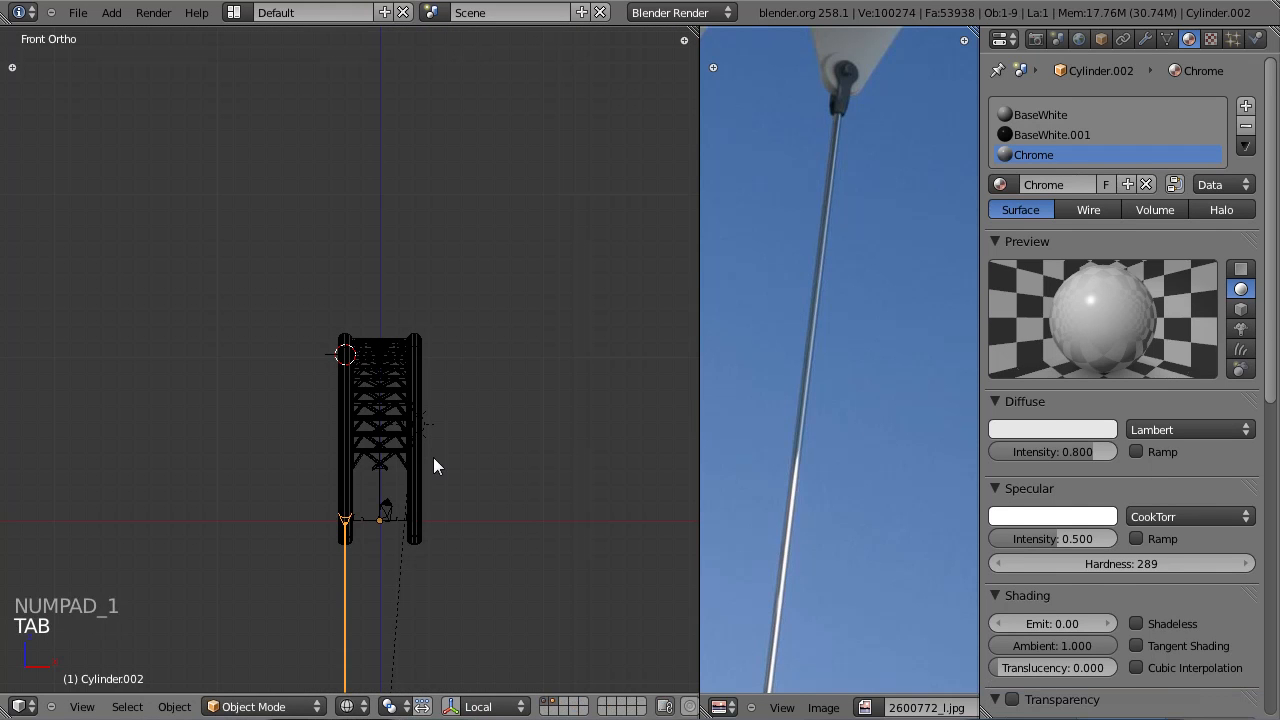
{"action": "key", "text": "Tab"}
{"action": "key", "text": "g"}
{"action": "left_click", "coordinate": [457, 317]}
{"action": "scroll", "coordinate": [457, 330], "scroll_direction": "up", "scroll_amount": 6}
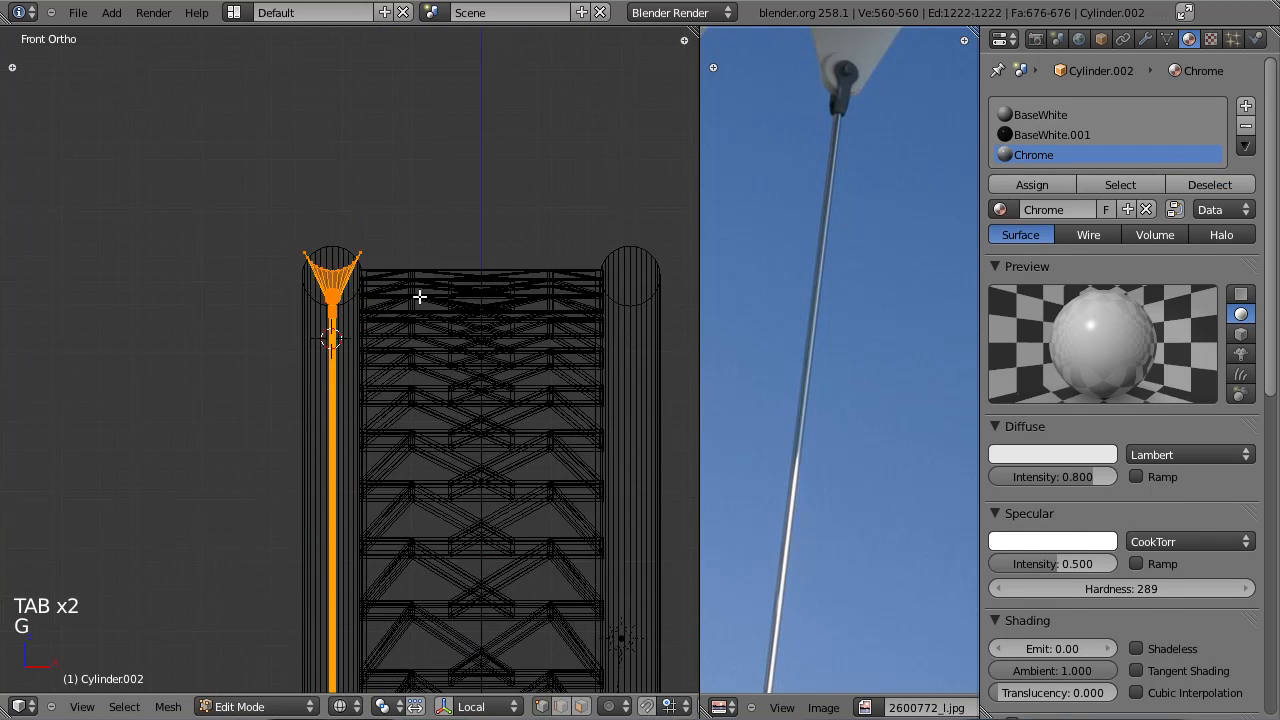
Step: Lower the cable mesh about 0.47 units along Z to seat its bracket on the arch tube, leave mesh editing and save the file
{"action": "scroll", "coordinate": [427, 408], "scroll_direction": "up", "scroll_amount": 3}
{"action": "key", "text": "g"}
{"action": "middle_click", "coordinate": [426, 470]}
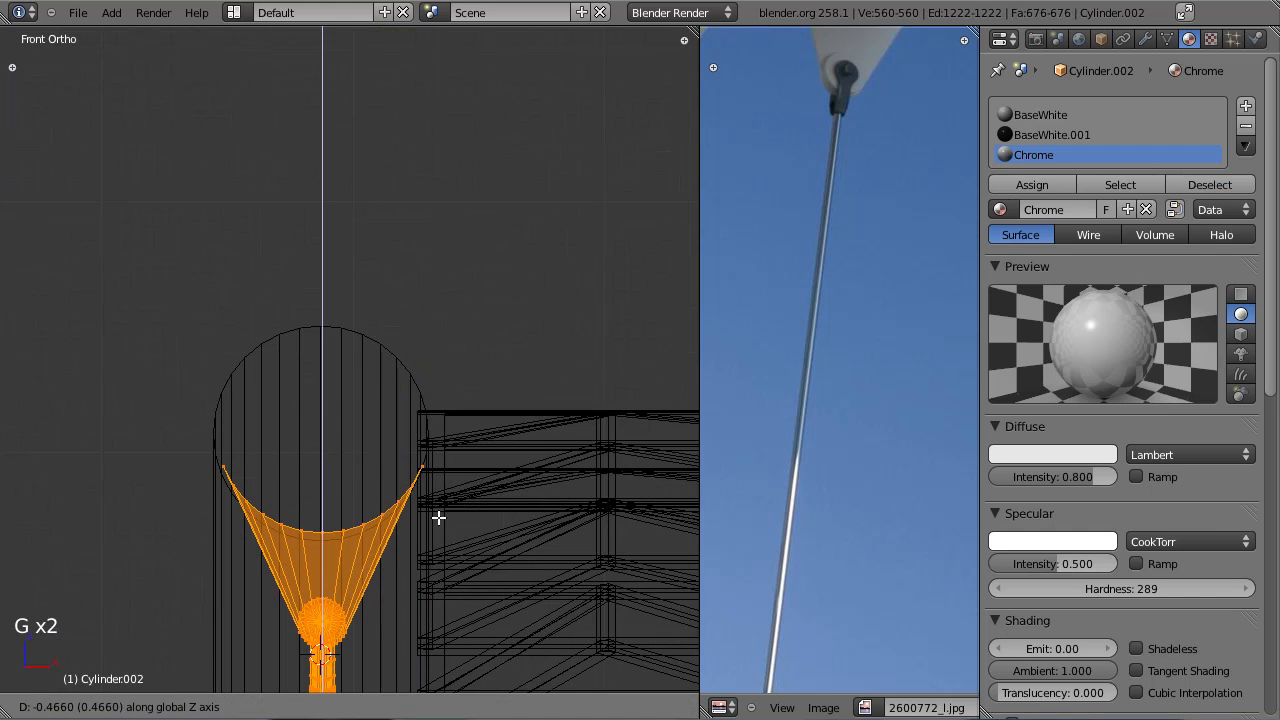
{"action": "left_click", "coordinate": [443, 523]}
{"action": "key", "text": "Tab"}
{"action": "mouse_move", "coordinate": [443, 523]}
{"action": "middle_mouse_down"}
{"action": "mouse_move", "coordinate": [428, 441]}
{"action": "mouse_move", "coordinate": [458, 330]}
{"action": "mouse_move", "coordinate": [448, 246]}
{"action": "mouse_move", "coordinate": [483, 289]}
{"action": "middle_mouse_up"}
{"action": "key", "text": "z"}
{"action": "key", "text": "ctrl+s"}
Step: Add a Mirror modifier on the X axis to the cable object to create its counterpart on the opposite arch tube
{"action": "left_click", "coordinate": [448, 247]}
{"action": "left_click", "coordinate": [1145, 38]}
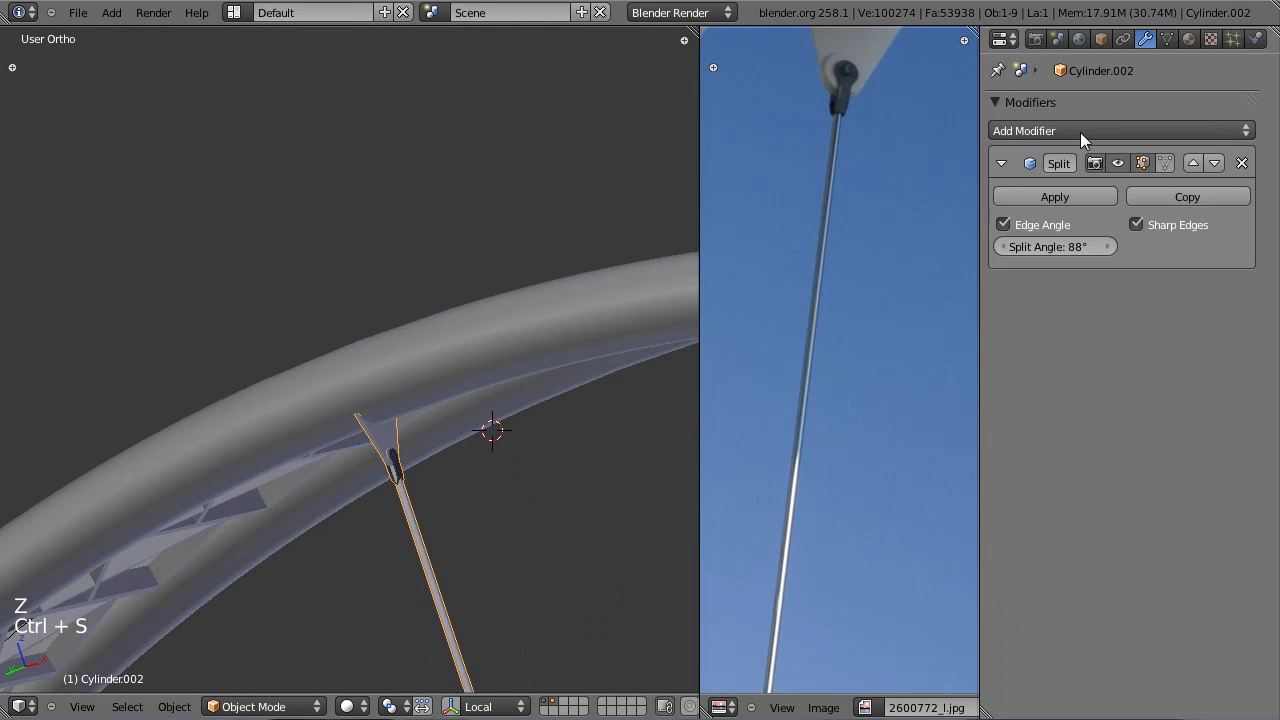
{"action": "left_click", "coordinate": [1080, 132]}
{"action": "left_click", "coordinate": [865, 328]}
{"action": "scroll", "coordinate": [443, 375], "scroll_direction": "down", "scroll_amount": 2}
{"action": "middle_click_drag", "start_coordinate": [443, 375], "coordinate": [492, 404]}
Step: Move the mirrored cable pair about 1.29 units in the negative Y direction to the first cross brace beside the arch's centre
{"action": "key", "text": "KP_3"}
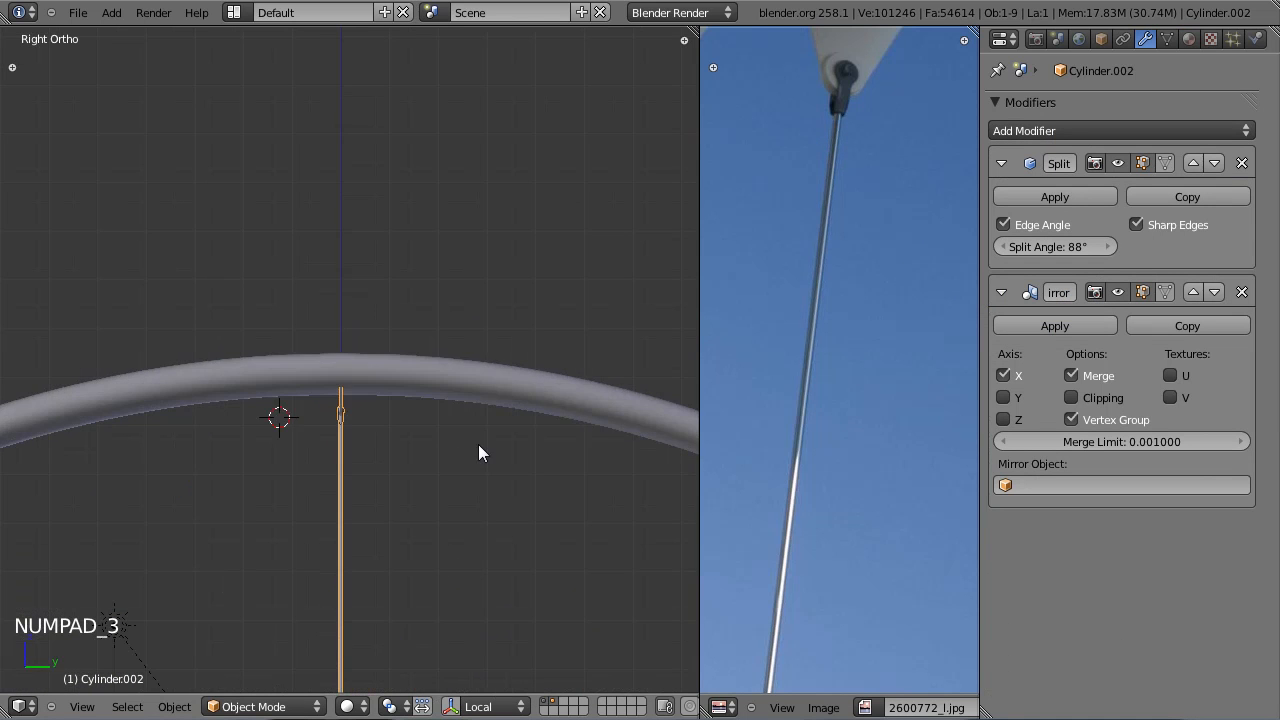
{"action": "key", "text": "z"}
{"action": "scroll", "coordinate": [410, 380], "scroll_direction": "up", "scroll_amount": 4}
{"action": "key", "text": "g"}
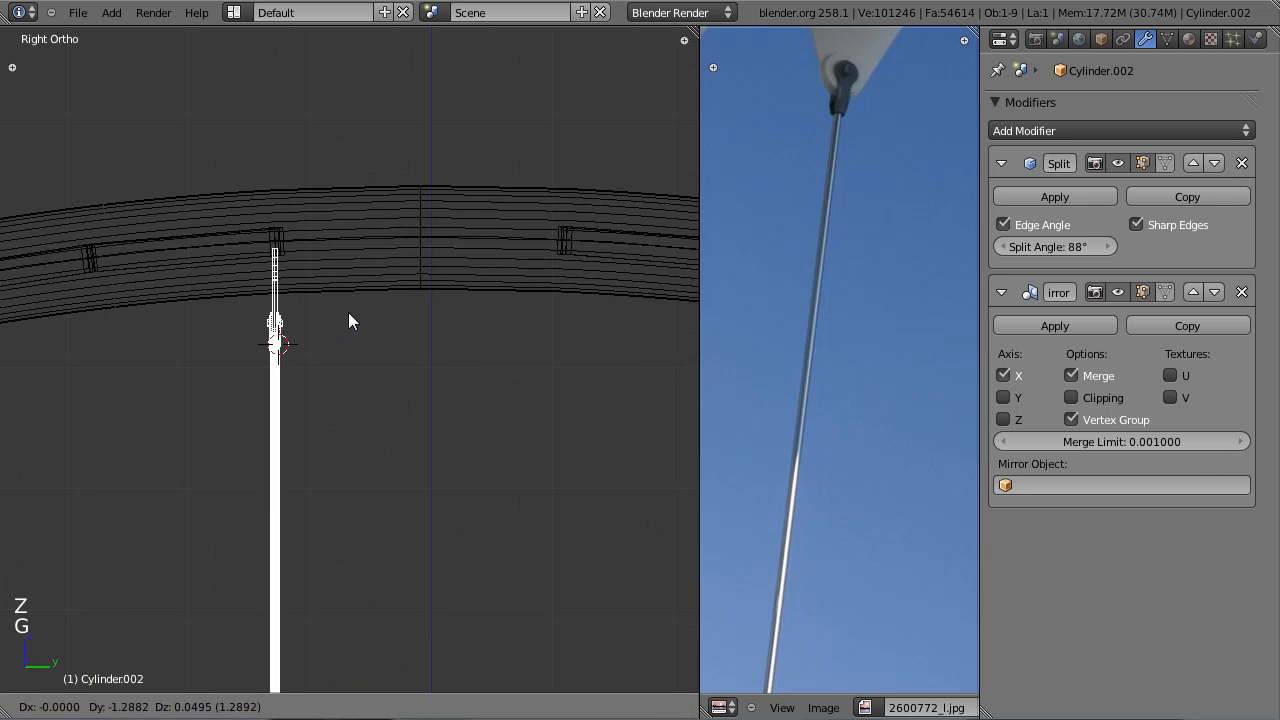
{"action": "left_click", "coordinate": [349, 312]}
{"action": "scroll", "coordinate": [420, 275], "scroll_direction": "down", "scroll_amount": 2}
{"action": "key", "text": "z"}
{"action": "mouse_move", "coordinate": [454, 291]}
{"action": "middle_mouse_down"}
{"action": "mouse_move", "coordinate": [360, 266]}
{"action": "mouse_move", "coordinate": [430, 257]}
{"action": "middle_mouse_up"}
{"action": "key", "text": "z"}
{"action": "key", "text": "KP_3"}
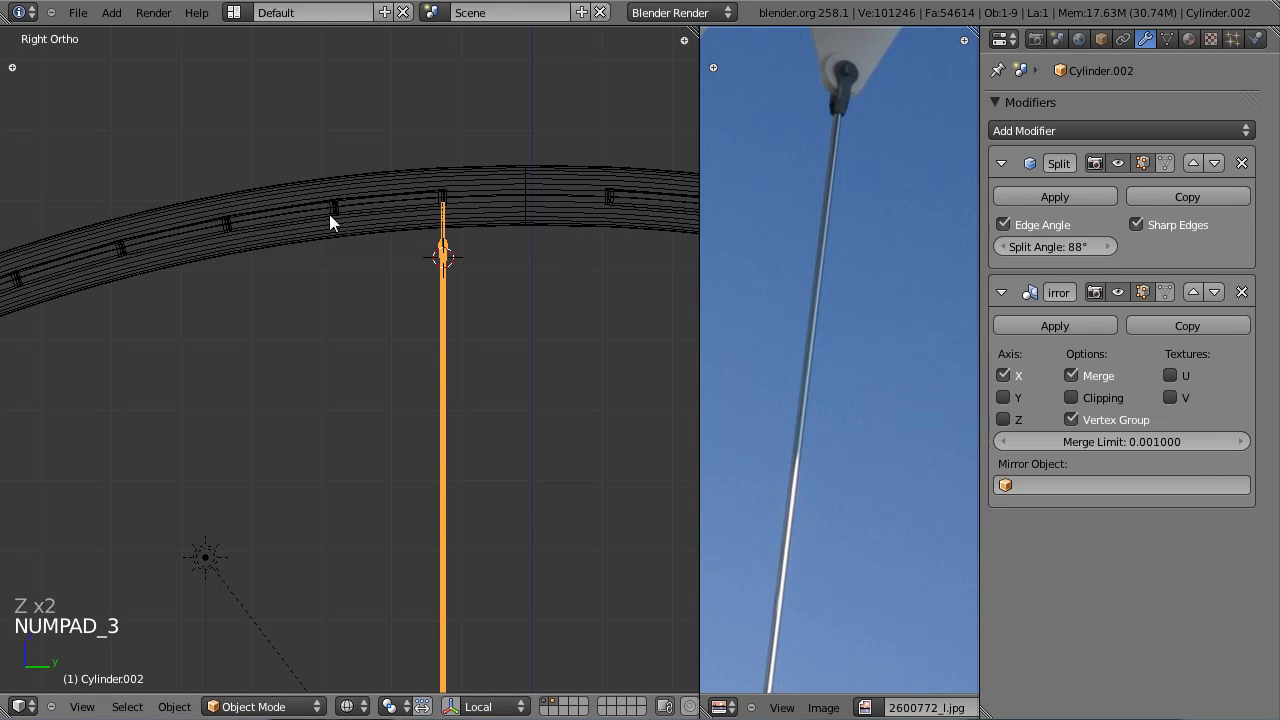
Step: Try an independent duplicate of the cable pair, placing it about 1.54 units further along negative Y at the next cross brace
{"action": "scroll", "coordinate": [209, 279], "scroll_direction": "down", "scroll_amount": 2}
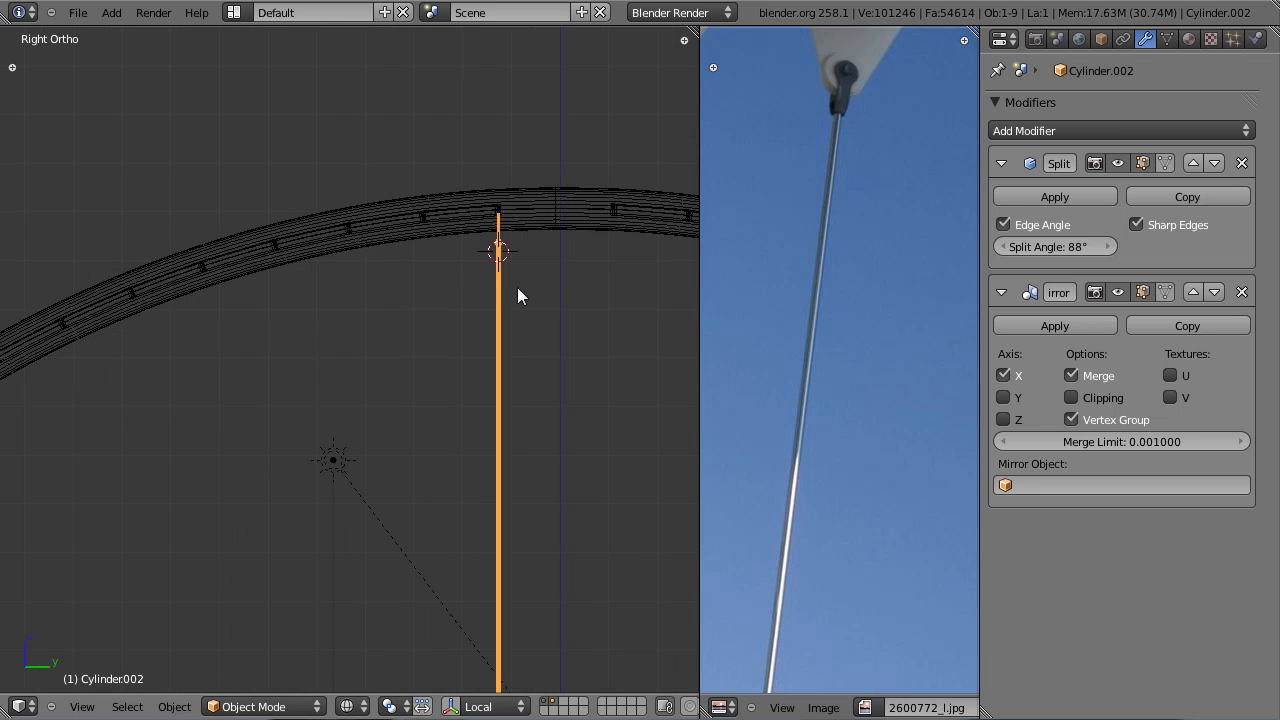
{"action": "key", "text": "shift+d"}
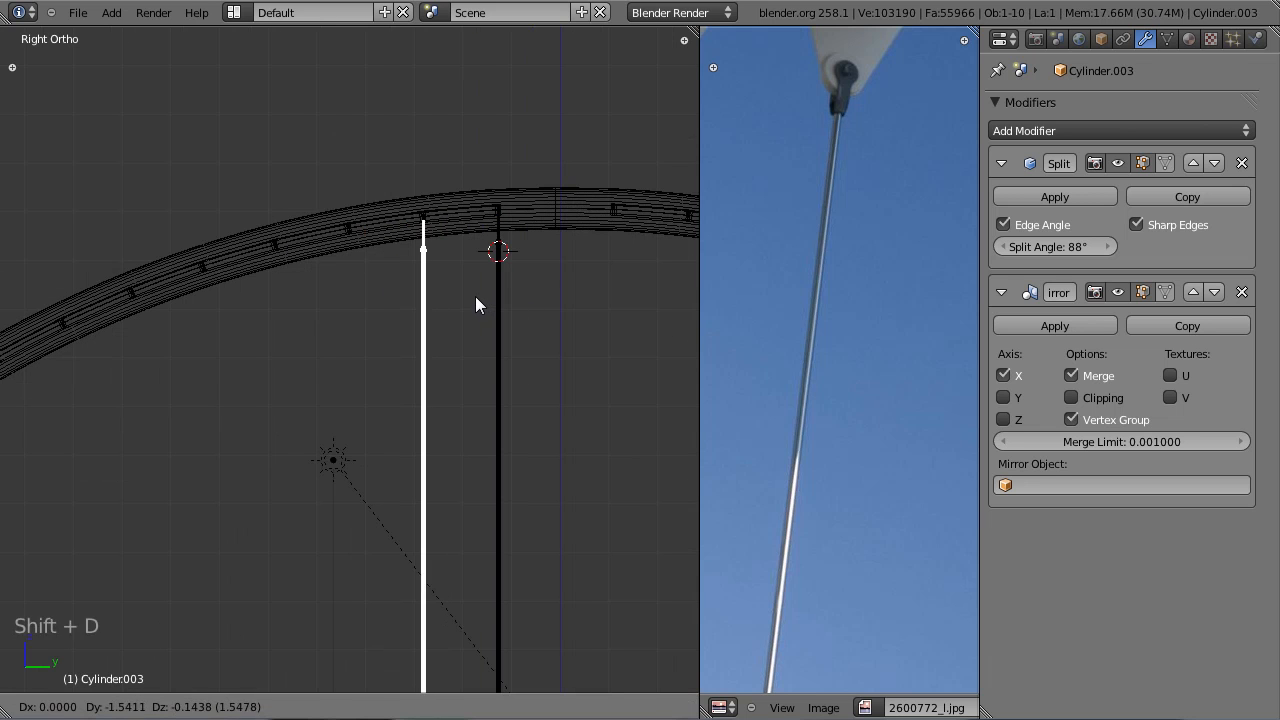
{"action": "left_click", "coordinate": [474, 292]}
{"action": "middle_click_drag", "start_coordinate": [473, 290], "coordinate": [375, 350], "text": "shift"}
{"action": "key", "text": "z"}
{"action": "mouse_move", "coordinate": [503, 271]}
{"action": "middle_mouse_down"}
{"action": "mouse_move", "coordinate": [420, 246]}
{"action": "mouse_move", "coordinate": [452, 271]}
{"action": "middle_mouse_up"}
{"action": "key", "text": "Tab"}
{"action": "scroll", "coordinate": [450, 295], "scroll_direction": "up", "scroll_amount": 5}
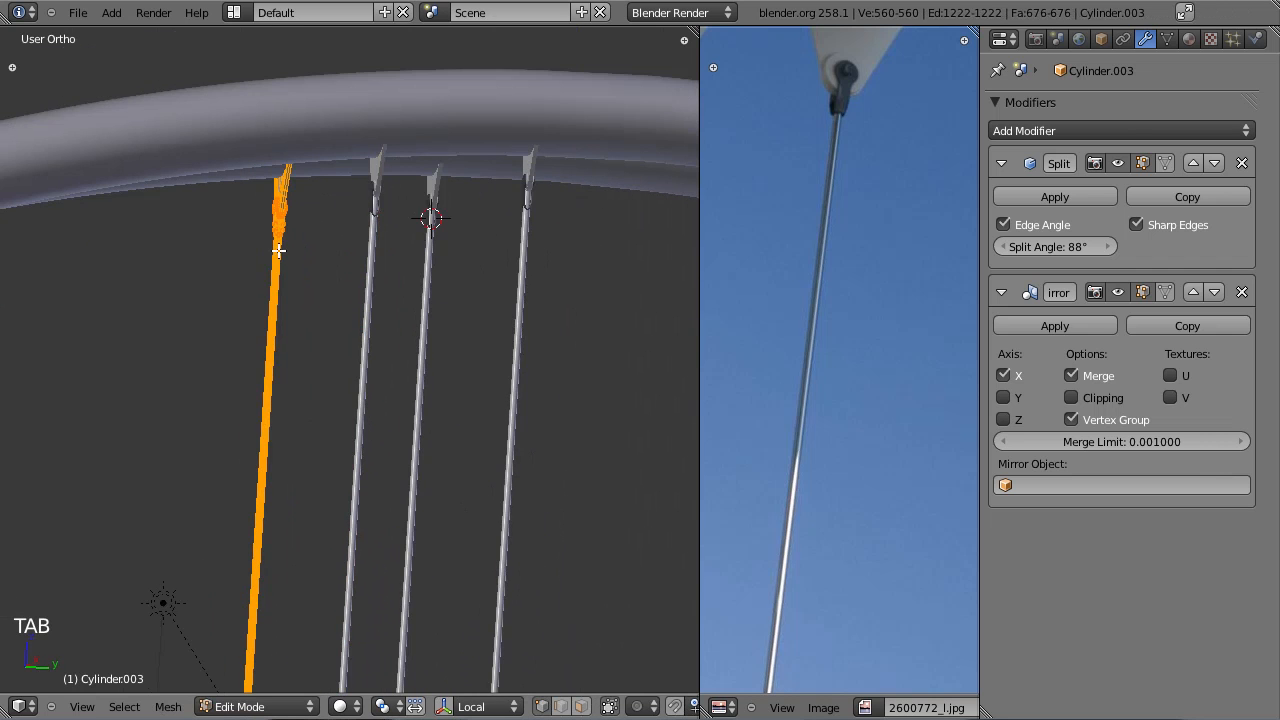
{"action": "right_click", "coordinate": [204, 130]}
{"action": "scroll", "coordinate": [329, 503], "scroll_direction": "down", "scroll_amount": 8}
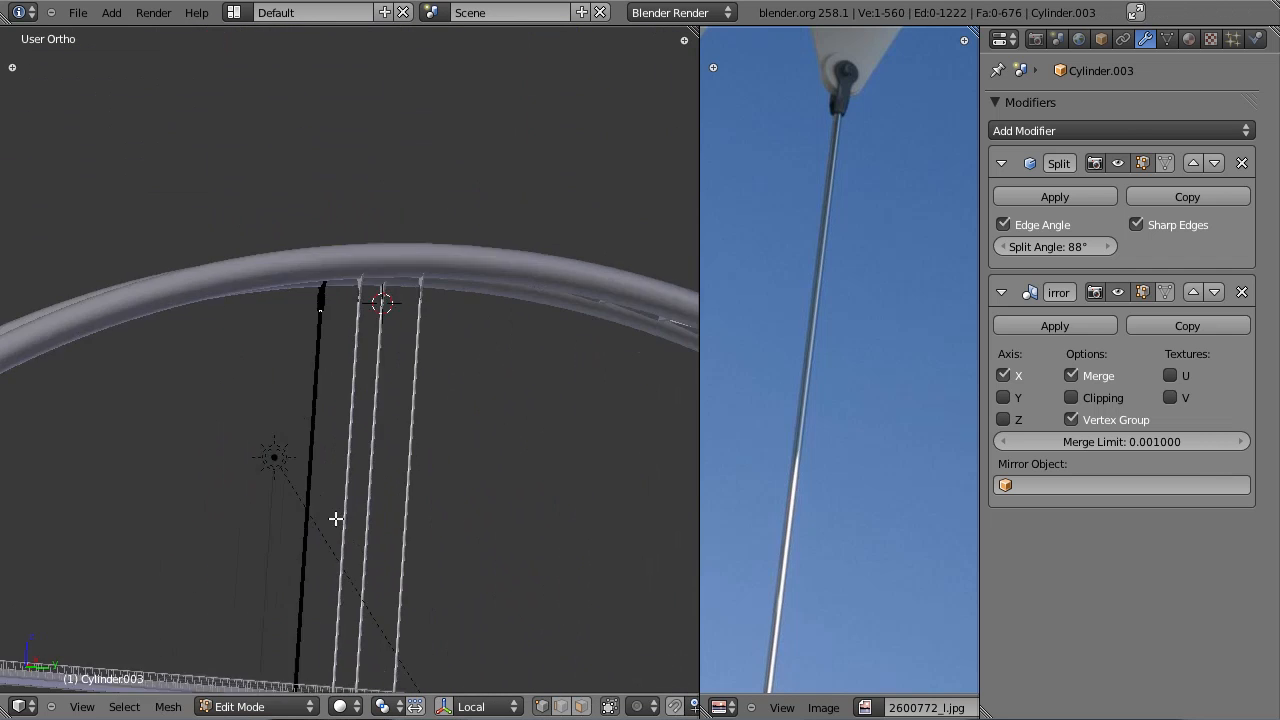
Step: Select the lower end vertices of the duplicated cable and move them vertically along Z
{"action": "key", "text": "z"}
{"action": "key", "text": "z"}
{"action": "key", "text": "a"}
{"action": "key", "text": "a"}
{"action": "key", "text": "b"}
{"action": "left_click_drag", "start_coordinate": [298, 493], "coordinate": [361, 579]}
{"action": "key", "text": "z"}
{"action": "key", "text": "b"}
{"action": "left_click_drag", "start_coordinate": [298, 495], "coordinate": [389, 597]}
{"action": "key", "text": "z"}
{"action": "key", "text": "g"}
{"action": "key", "text": "z"}
{"action": "left_click", "coordinate": [420, 404]}
{"action": "key", "text": "Tab"}
Step: Delete the independently duplicated cable pair, keeping the original
{"action": "middle_click_drag", "start_coordinate": [405, 344], "coordinate": [371, 319]}
{"action": "right_click", "coordinate": [371, 319]}
{"action": "right_click", "coordinate": [338, 292]}
{"action": "right_click", "coordinate": [380, 311]}
{"action": "right_click", "coordinate": [350, 306]}
{"action": "scroll", "coordinate": [350, 306], "scroll_direction": "up", "scroll_amount": 4}
{"action": "scroll", "coordinate": [357, 317], "scroll_direction": "down", "scroll_amount": 4}
{"action": "key", "text": "x"}
{"action": "left_click", "coordinate": [357, 318]}
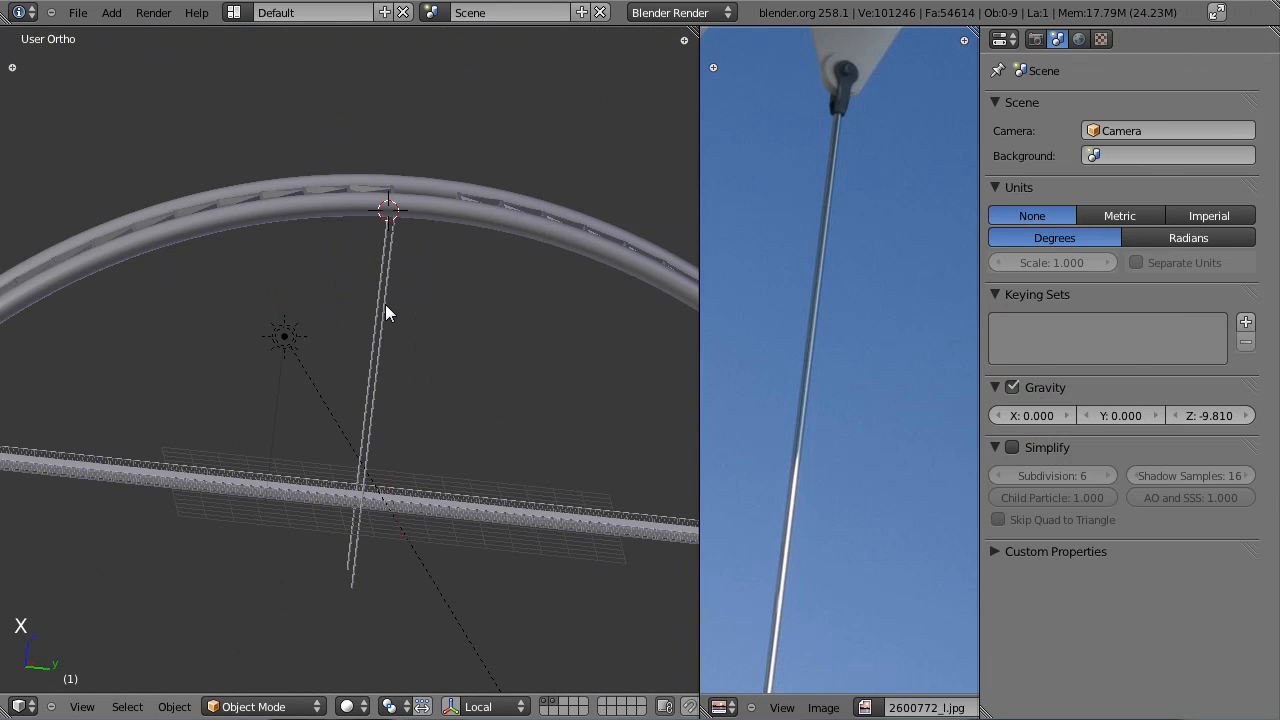
Step: Create a linked duplicate of the cable pair and move it about 1.5 units along negative Y, slightly lower, to the next cross brace
{"action": "right_click", "coordinate": [391, 276]}
{"action": "scroll", "coordinate": [391, 276], "scroll_direction": "up", "scroll_amount": 2}
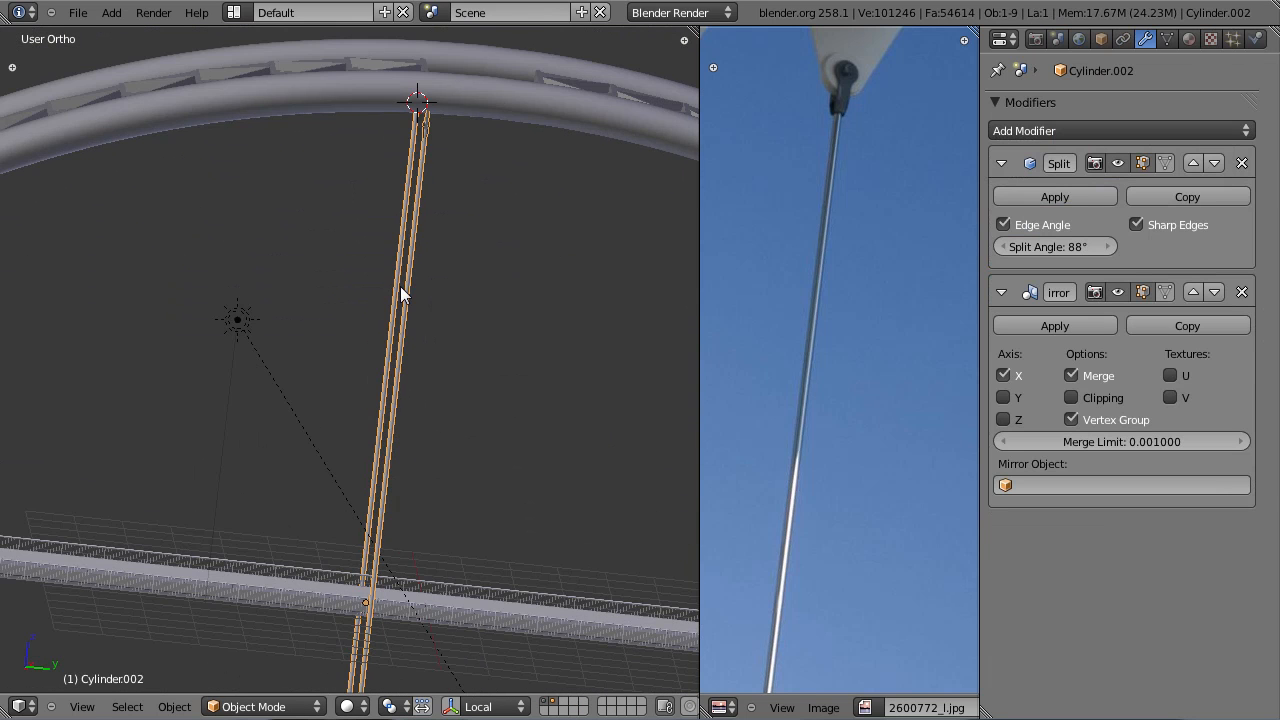
{"action": "key", "text": "alt+d"}
{"action": "left_click", "coordinate": [343, 303]}
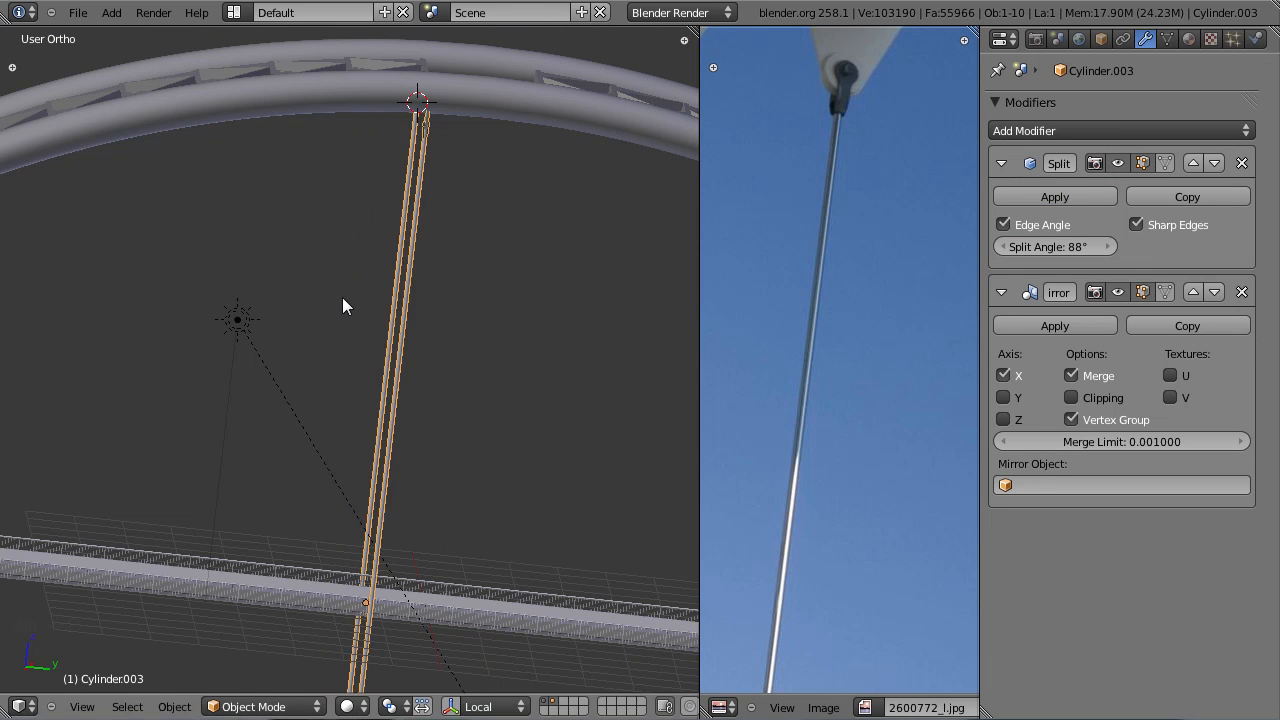
{"action": "key", "text": "KP_3"}
{"action": "key", "text": "z"}
{"action": "key", "text": "g"}
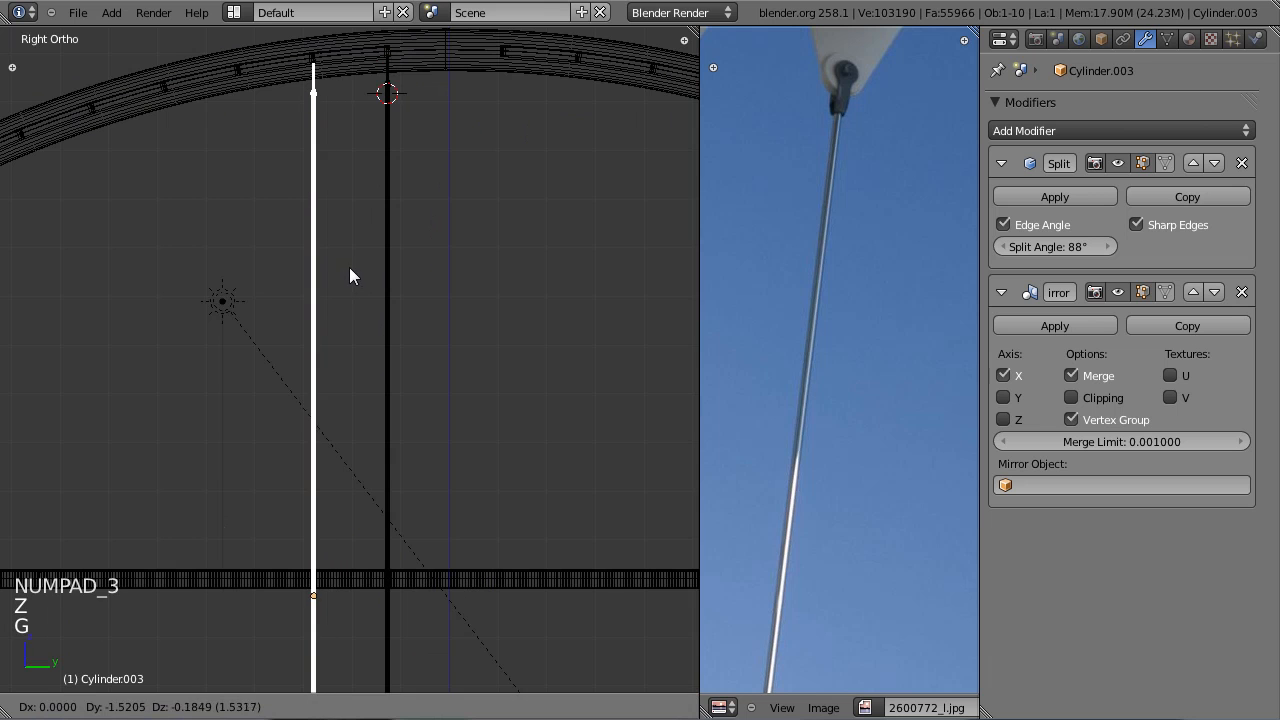
{"action": "left_click", "coordinate": [348, 265]}
Step: Shorten the linked cables by raising the vertices of the lower end until it sits just below the bridge deck
{"action": "scroll", "coordinate": [391, 309], "scroll_direction": "up", "scroll_amount": 1}
{"action": "key", "text": "Tab"}
{"action": "key", "text": "Tab"}
{"action": "key", "text": "z"}
{"action": "key", "text": "Tab"}
{"action": "mouse_move", "coordinate": [360, 368]}
{"action": "middle_mouse_down"}
{"action": "mouse_move", "coordinate": [434, 474]}
{"action": "mouse_move", "coordinate": [406, 326]}
{"action": "middle_mouse_up"}
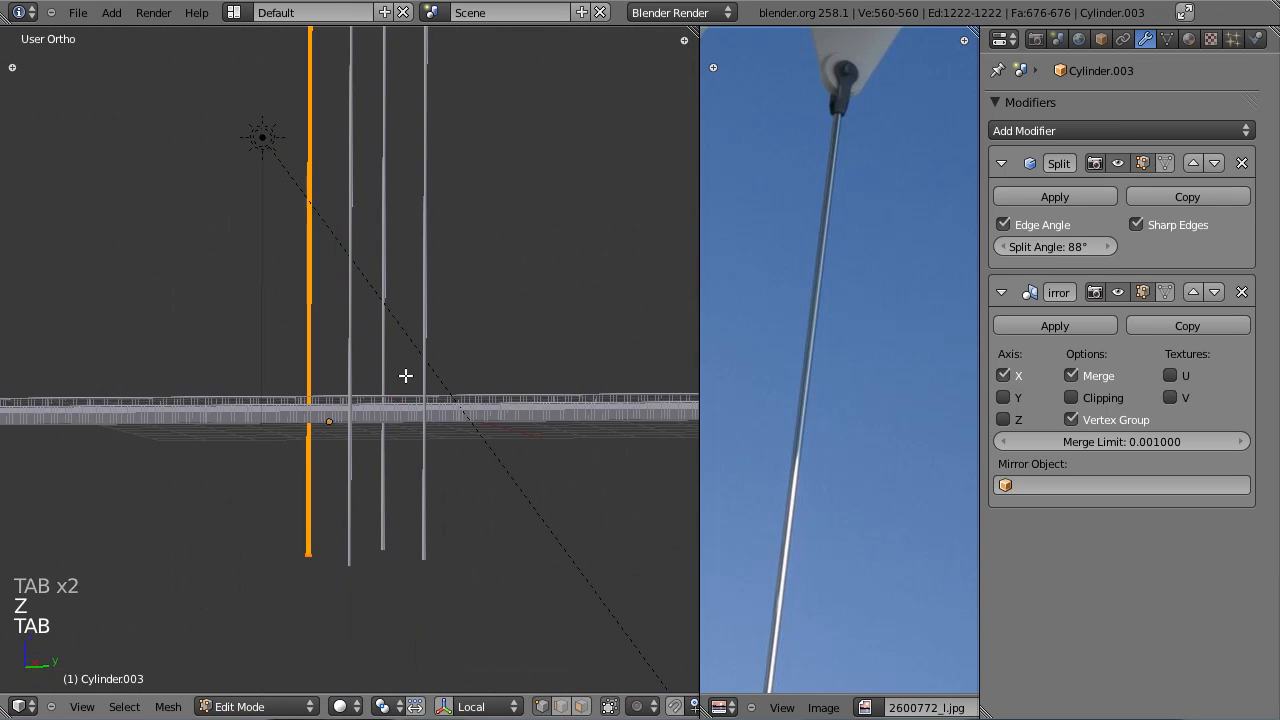
{"action": "key", "text": "z"}
{"action": "key", "text": "a"}
{"action": "key", "text": "b"}
{"action": "left_click_drag", "start_coordinate": [238, 490], "coordinate": [344, 616]}
{"action": "key", "text": "g"}
{"action": "middle_click", "coordinate": [374, 560]}
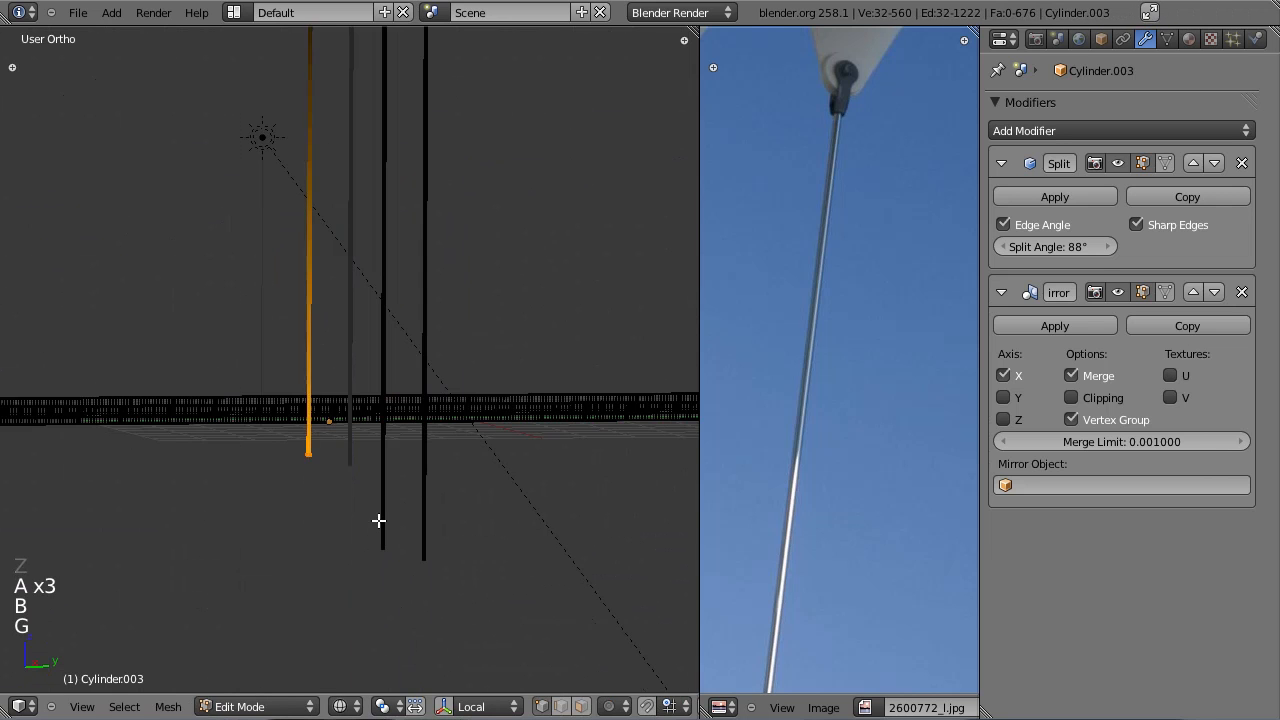
{"action": "left_click", "coordinate": [378, 519]}
{"action": "scroll", "coordinate": [400, 500], "scroll_direction": "down", "scroll_amount": 4}
{"action": "key", "text": "Tab"}
Step: Compare the cable pairs in shaded display, save the file and show the linked duplicate's mesh data settings
{"action": "key", "text": "z"}
{"action": "scroll", "coordinate": [407, 450], "scroll_direction": "up", "scroll_amount": 2}
{"action": "right_click", "coordinate": [405, 305]}
{"action": "right_click", "coordinate": [344, 304]}
{"action": "right_click", "coordinate": [342, 304]}
{"action": "right_click", "coordinate": [314, 310]}
{"action": "key", "text": "ctrl+s"}
{"action": "left_click", "coordinate": [314, 310]}
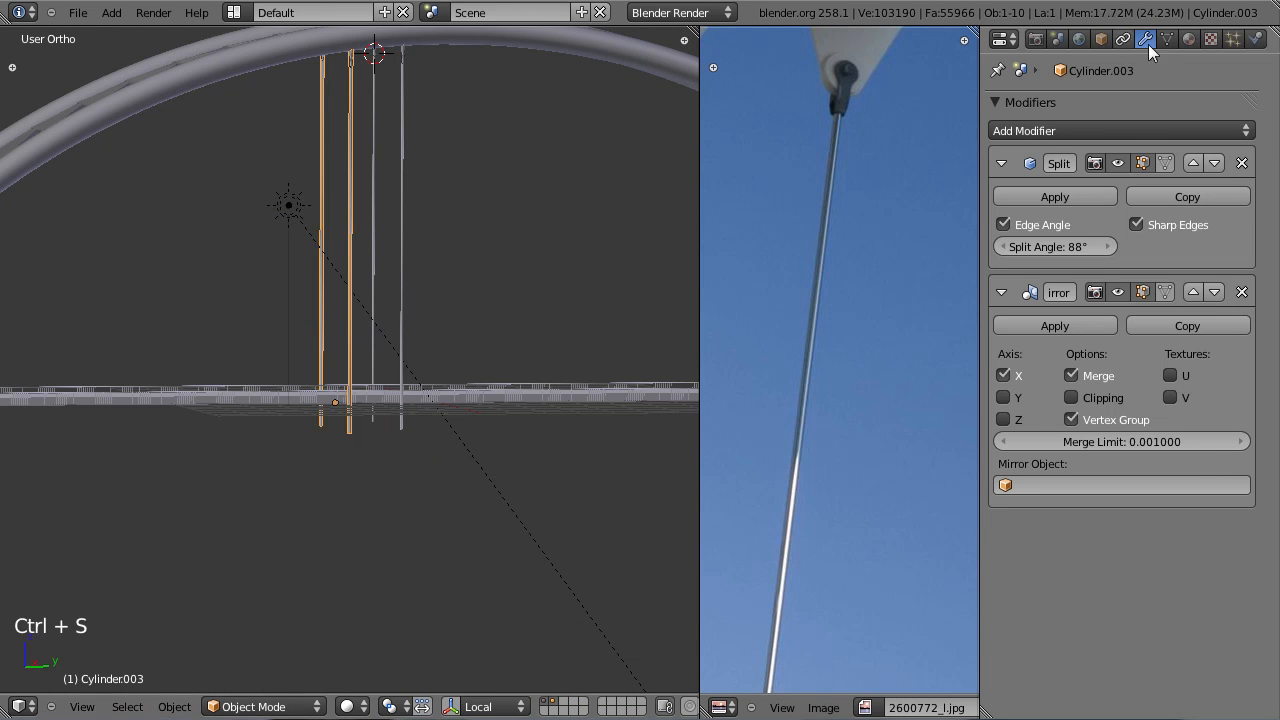
{"action": "left_click", "coordinate": [1167, 38]}
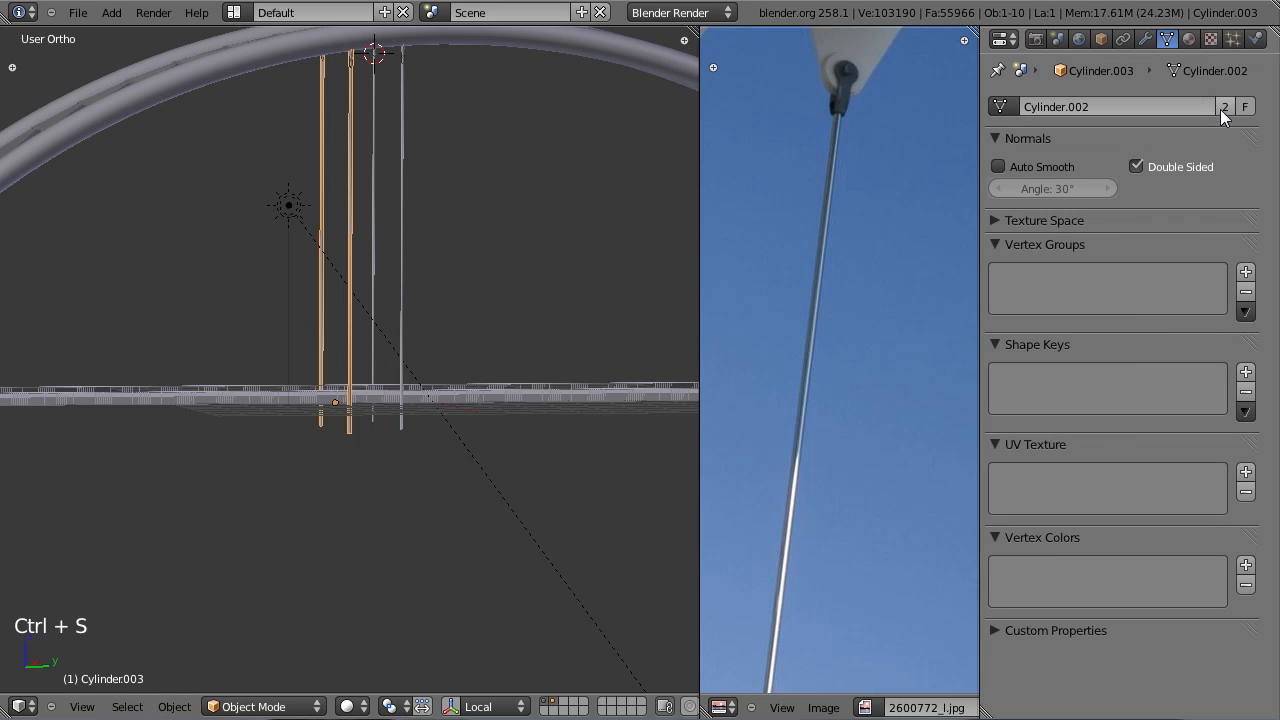
Step: Place another linked duplicate of the cable pair at the third cross brace from the arch's centre in side view
{"action": "scroll", "coordinate": [523, 202], "scroll_direction": "up", "scroll_amount": 2}
{"action": "key", "text": "KP_1"}
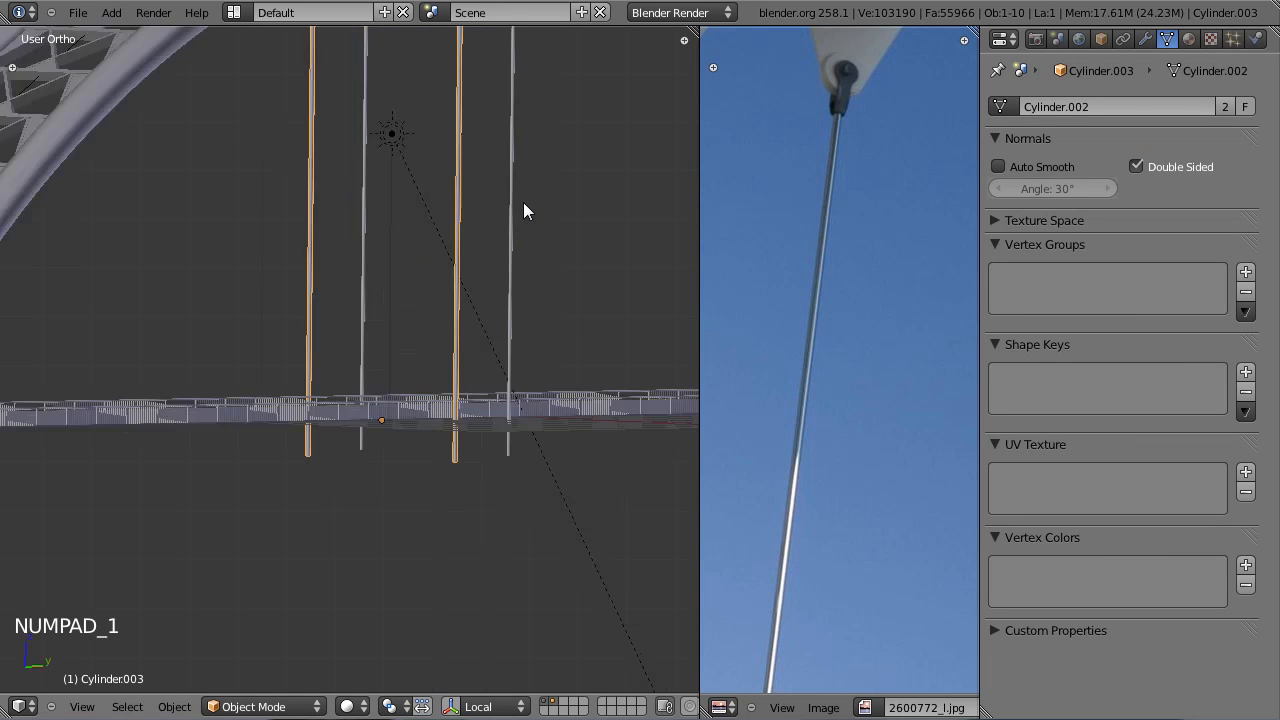
{"action": "key", "text": "KP_3"}
{"action": "scroll", "coordinate": [429, 318], "scroll_direction": "down", "scroll_amount": 4}
{"action": "scroll", "coordinate": [457, 352], "scroll_direction": "up", "scroll_amount": 1}
{"action": "scroll", "coordinate": [435, 365], "scroll_direction": "up", "scroll_amount": 2}
{"action": "key", "text": "z"}
{"action": "scroll", "coordinate": [477, 333], "scroll_direction": "up", "scroll_amount": 1}
{"action": "key", "text": "alt+d"}
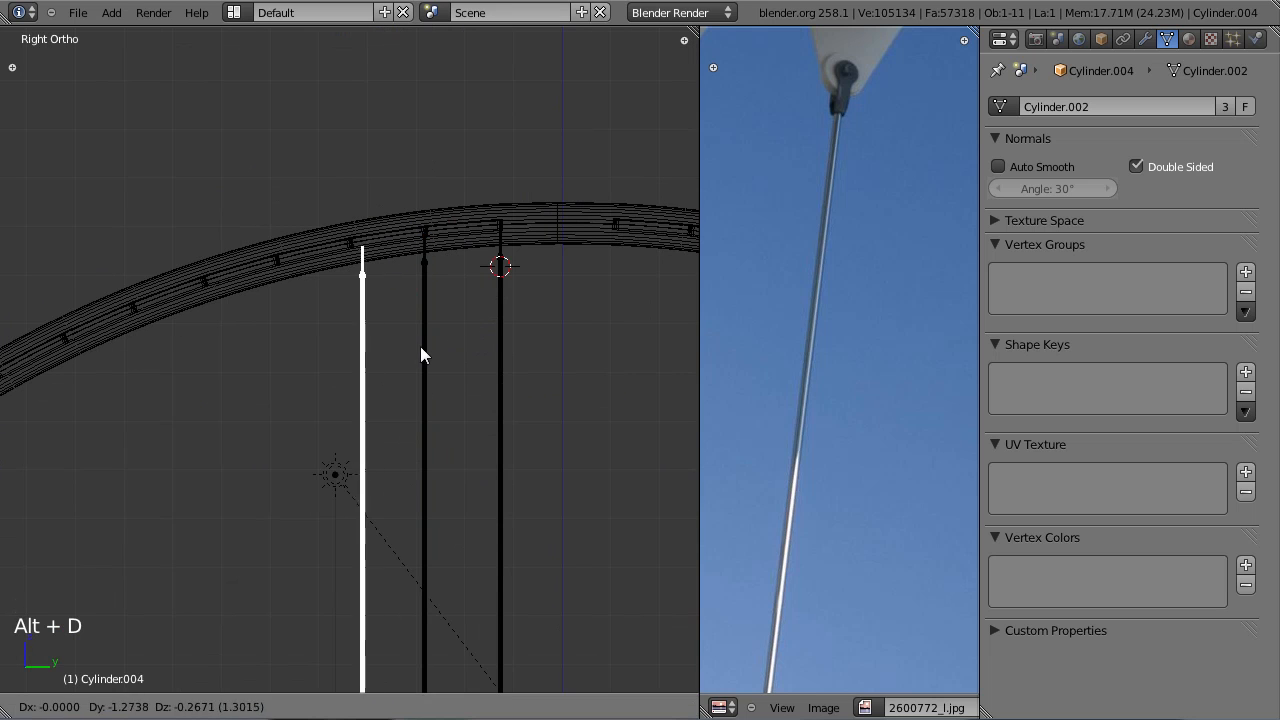
{"action": "left_click", "coordinate": [411, 346]}
Step: Place linked duplicates of the cable pair one by one at the next cross braces along the arch's negative Y side
{"action": "key", "text": "alt+d"}
{"action": "left_click", "coordinate": [339, 363]}
{"action": "key", "text": "alt+d"}
{"action": "left_click", "coordinate": [265, 393]}
{"action": "middle_click_drag", "start_coordinate": [263, 394], "coordinate": [474, 283], "text": "shift"}
{"action": "key", "text": "alt+d"}
{"action": "left_click", "coordinate": [398, 312]}
{"action": "key", "text": "alt+d"}
{"action": "left_click", "coordinate": [310, 344]}
{"action": "middle_click_drag", "start_coordinate": [310, 344], "coordinate": [453, 298], "text": "shift"}
Step: Add five more linked cable pairs at successive cross braces descending toward the arch's negative Y foot
{"action": "key", "text": "alt+d"}
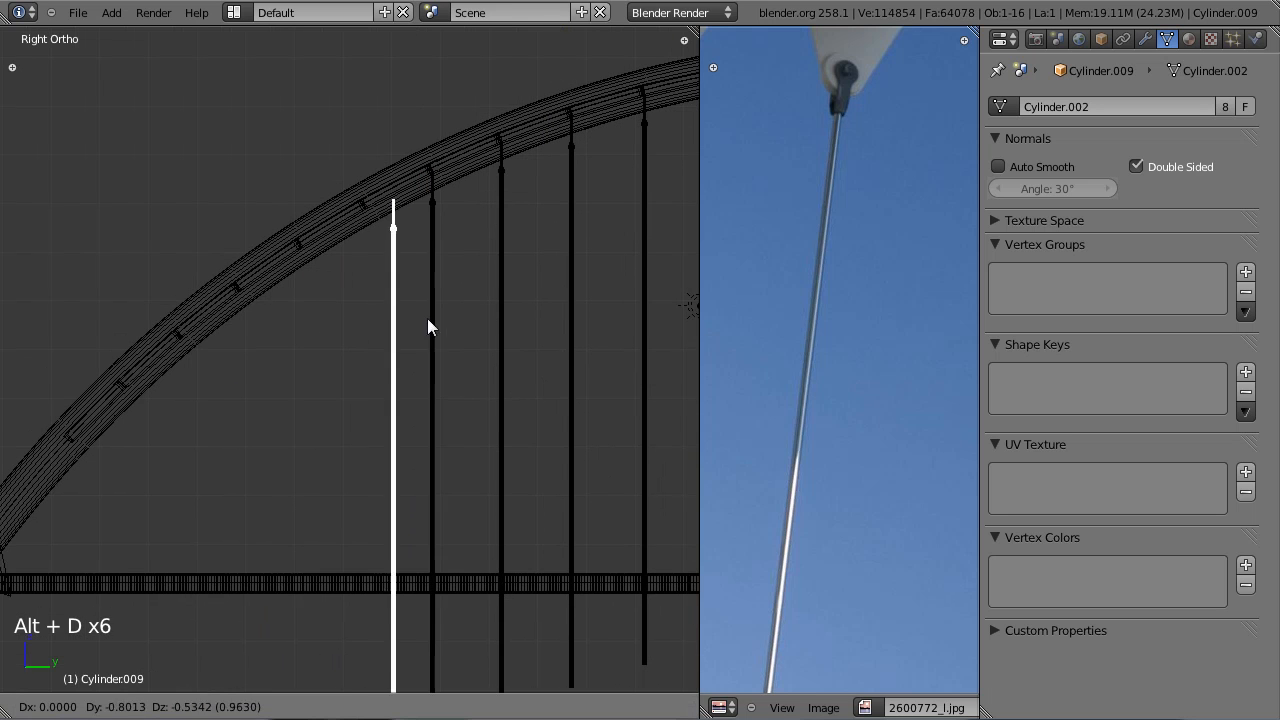
{"action": "left_click", "coordinate": [408, 318]}
{"action": "key", "text": "alt+d"}
{"action": "left_click", "coordinate": [334, 361]}
{"action": "key", "text": "alt+d"}
{"action": "left_click", "coordinate": [321, 317]}
{"action": "key", "text": "alt+d"}
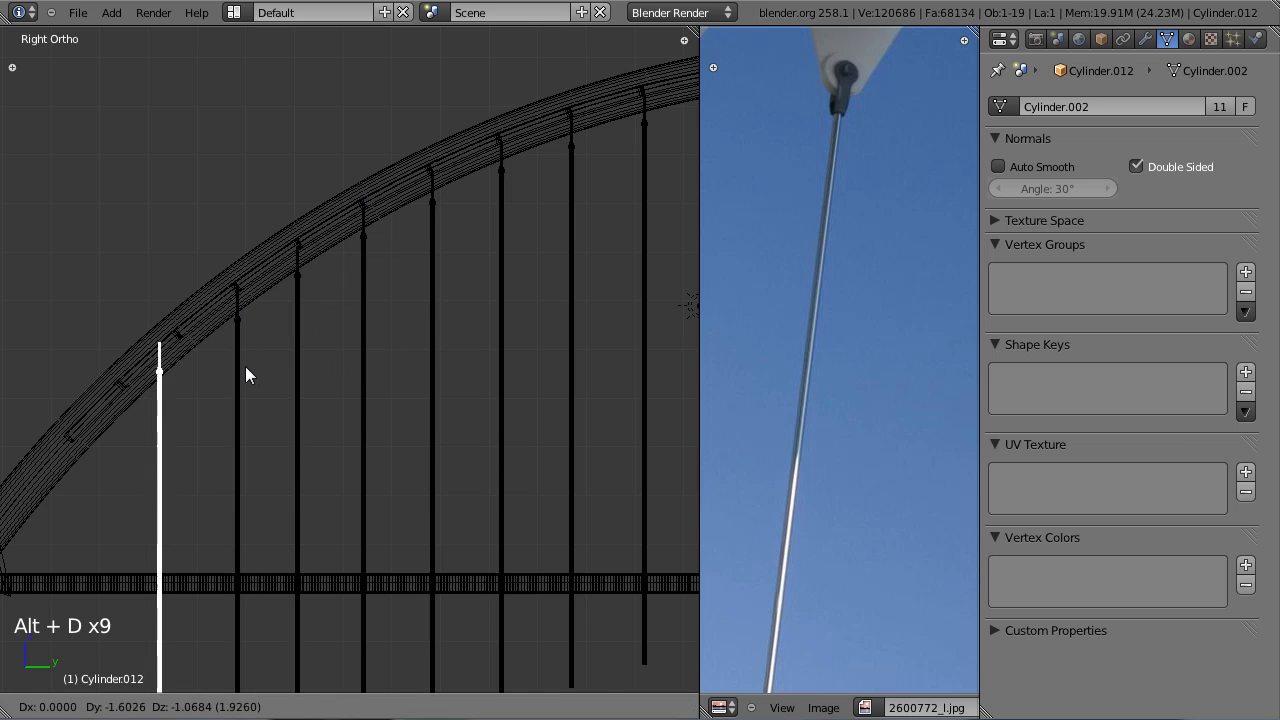
{"action": "left_click", "coordinate": [259, 364]}
{"action": "key", "text": "alt+d"}
{"action": "left_click", "coordinate": [202, 411]}
Step: Place linked cable pairs at the first two cross braces on the positive Y side of the arch's centre
{"action": "scroll", "coordinate": [202, 411], "scroll_direction": "down", "scroll_amount": 3}
{"action": "key", "text": "alt+d"}
{"action": "left_click", "coordinate": [660, 238]}
{"action": "middle_click_drag", "start_coordinate": [633, 243], "coordinate": [464, 271], "text": "shift"}
{"action": "scroll", "coordinate": [440, 277], "scroll_direction": "up", "scroll_amount": 5}
{"action": "middle_click_drag", "start_coordinate": [330, 287], "coordinate": [414, 281], "text": "shift"}
{"action": "key", "text": "alt+d"}
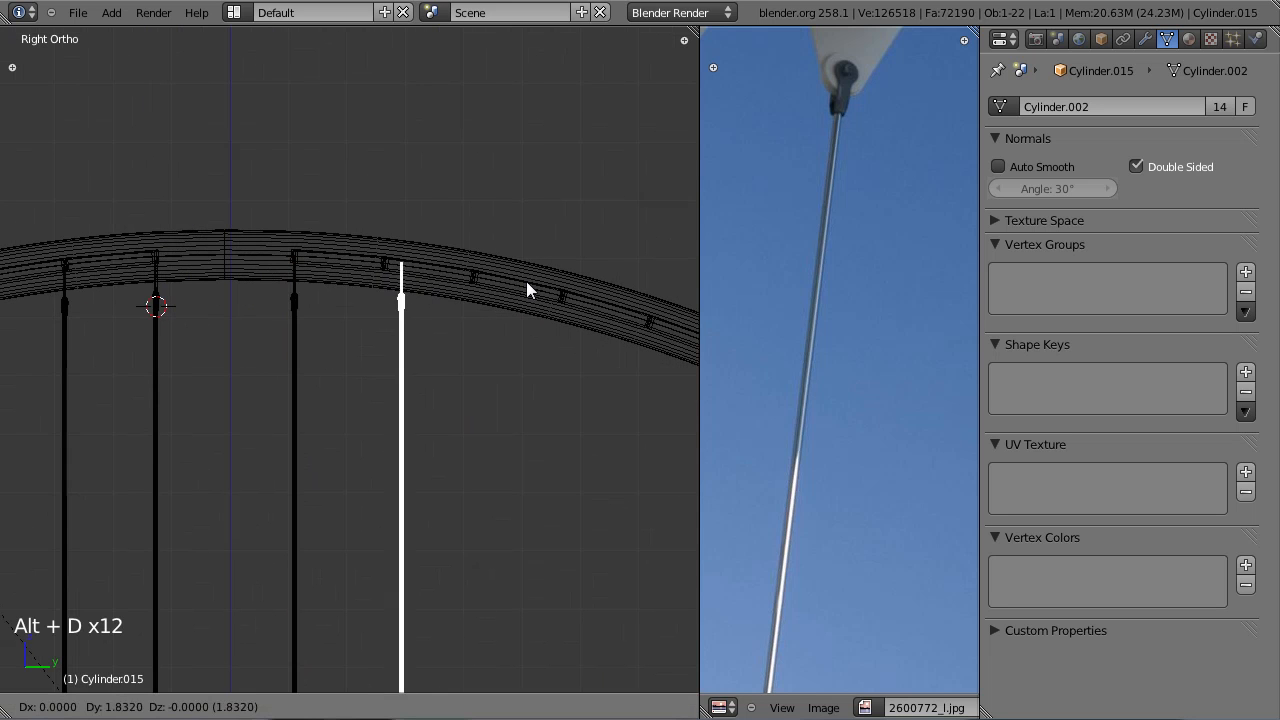
{"action": "left_click", "coordinate": [506, 288]}
Step: Place linked cable pairs at the third, fourth and fifth cross braces on the arch's positive Y side
{"action": "key", "text": "alt+d"}
{"action": "left_click", "coordinate": [590, 302]}
{"action": "key", "text": "alt+d"}
{"action": "left_click", "coordinate": [496, 278]}
{"action": "middle_click_drag", "start_coordinate": [496, 278], "coordinate": [363, 193], "text": "shift"}
{"action": "key", "text": "alt+d"}
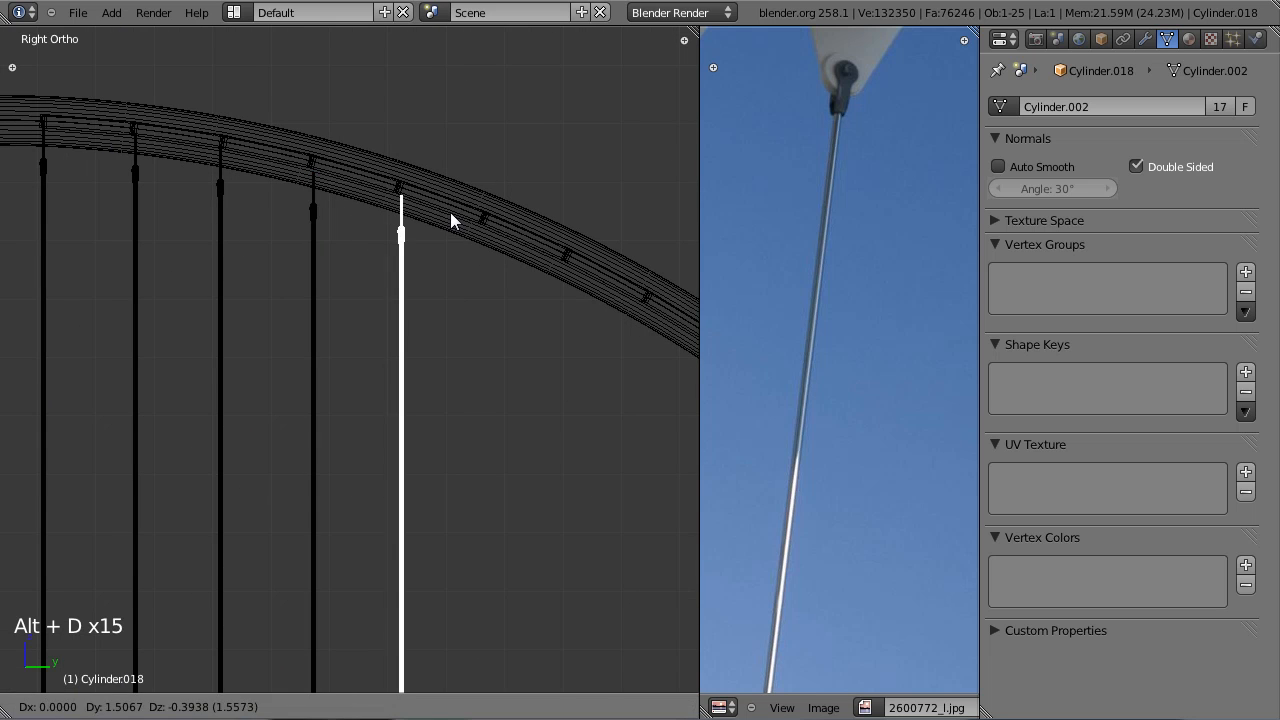
{"action": "left_click", "coordinate": [449, 210]}
{"action": "middle_click_drag", "start_coordinate": [470, 272], "coordinate": [366, 205], "text": "shift"}
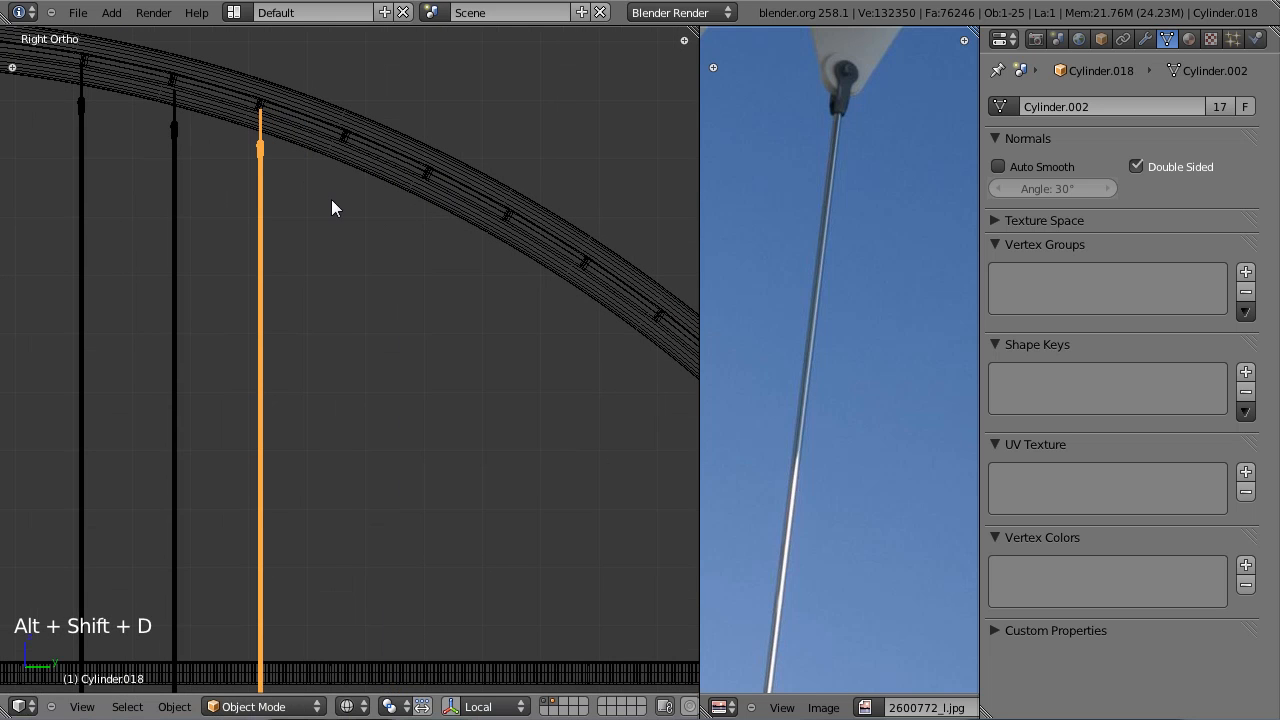
{"action": "key", "text": "g"}
{"action": "right_click", "coordinate": [357, 214]}
{"action": "key", "text": "g"}
{"action": "right_click", "coordinate": [306, 208]}
Step: Place linked cable pairs at the next three positive Y cross braces and correct the last pair's height along Z
{"action": "key", "text": "alt+d"}
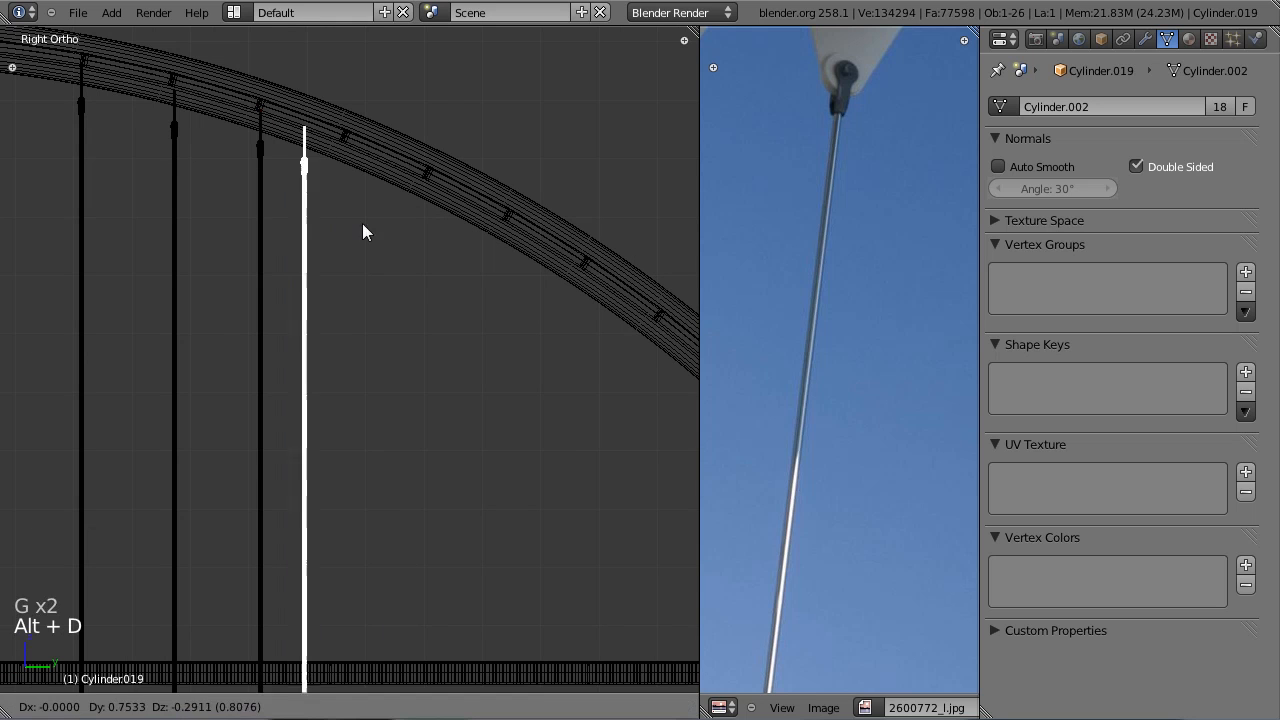
{"action": "left_click", "coordinate": [387, 229]}
{"action": "key", "text": "alt+d"}
{"action": "left_click", "coordinate": [472, 268]}
{"action": "key", "text": "alt+d"}
{"action": "key", "text": "y"}
{"action": "key", "text": "y"}
{"action": "left_click", "coordinate": [550, 329]}
{"action": "key", "text": "g"}
{"action": "key", "text": "z"}
{"action": "left_click", "coordinate": [551, 370]}
Step: Add four more linked cable pairs at successive cross braces descending toward the arch's positive Y foot
{"action": "middle_click_drag", "start_coordinate": [570, 352], "coordinate": [389, 180], "text": "shift"}
{"action": "key", "text": "alt+d"}
{"action": "left_click", "coordinate": [468, 226]}
{"action": "key", "text": "alt+d"}
{"action": "left_click", "coordinate": [544, 280]}
{"action": "key", "text": "alt+d"}
{"action": "left_click", "coordinate": [622, 348]}
{"action": "key", "text": "alt+d"}
{"action": "left_click", "coordinate": [688, 400]}
Step: Try one more linked cable pair near the lowest cross brace at the positive Y foot, and delete it
{"action": "middle_click_drag", "start_coordinate": [598, 350], "coordinate": [445, 299], "text": "shift"}
{"action": "key", "text": "alt+d"}
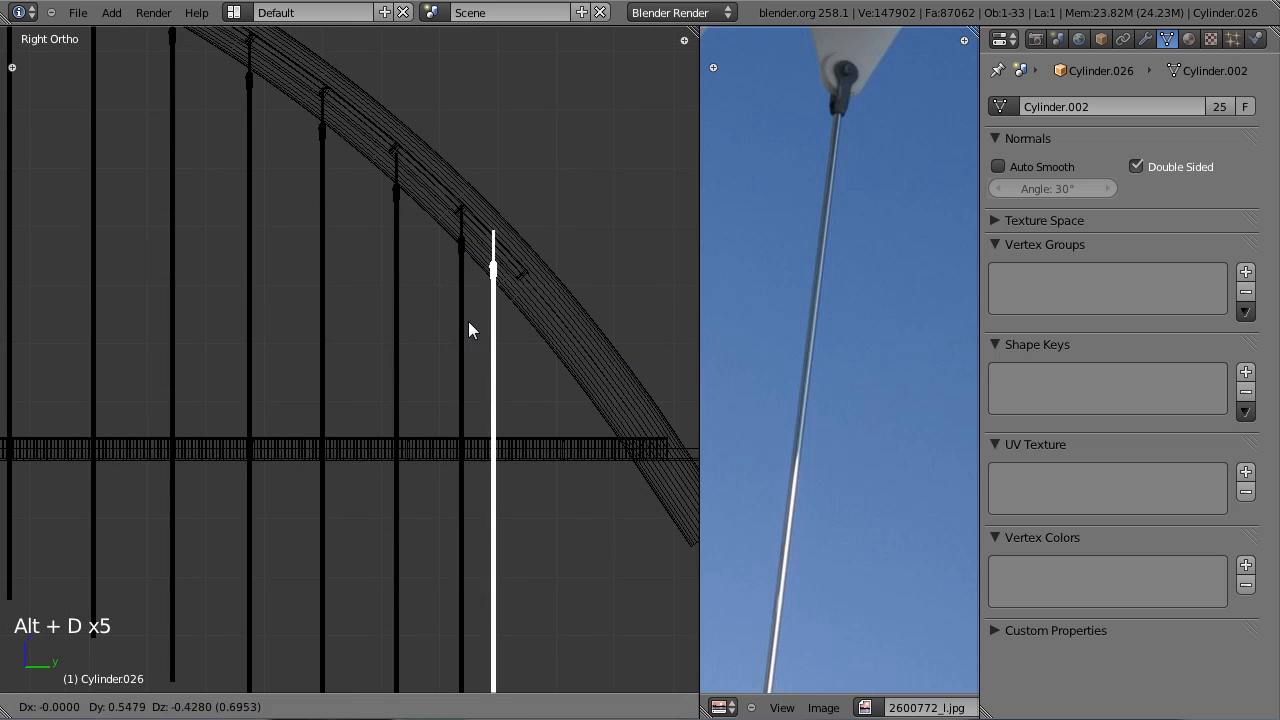
{"action": "left_click", "coordinate": [500, 320]}
{"action": "key", "text": "x"}
{"action": "left_click", "coordinate": [518, 288]}
Step: Show the bridge through the camera in solid shading, save over tutorial.blend and render the scene
{"action": "scroll", "coordinate": [518, 288], "scroll_direction": "down", "scroll_amount": 4}
{"action": "key", "text": "KP_0"}
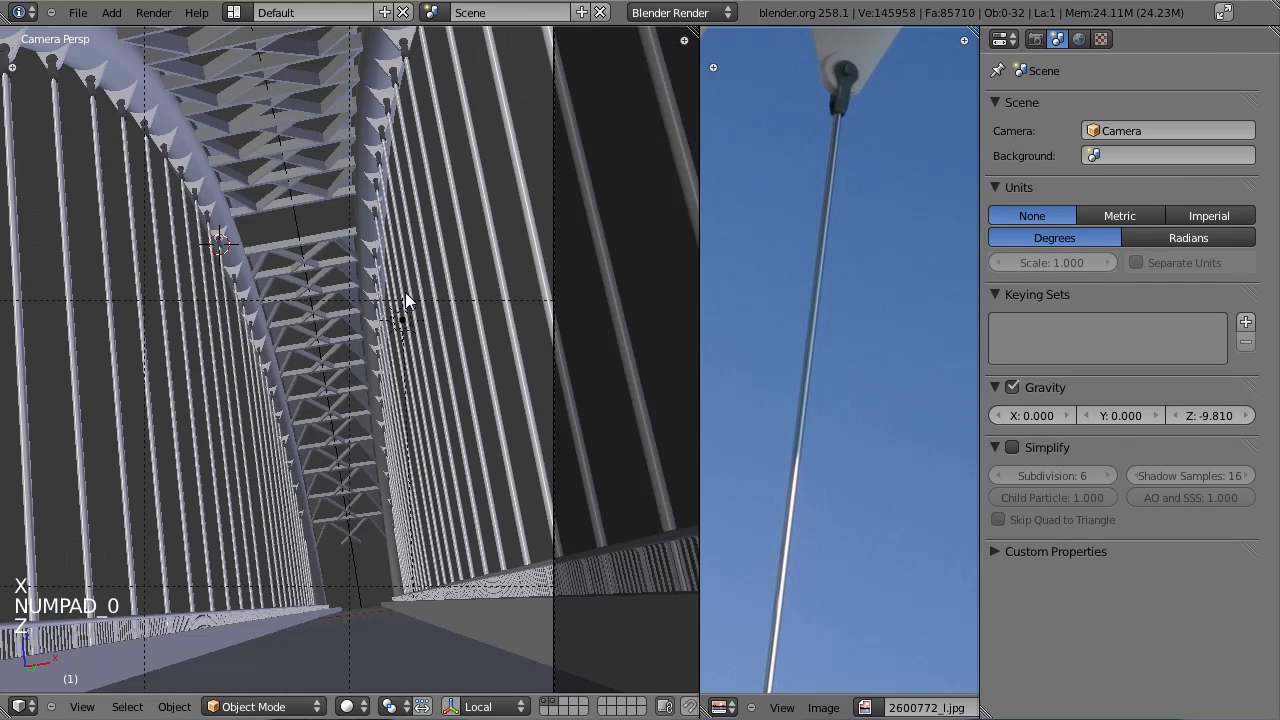
{"action": "key", "text": "z"}
{"action": "key", "text": "ctrl+s"}
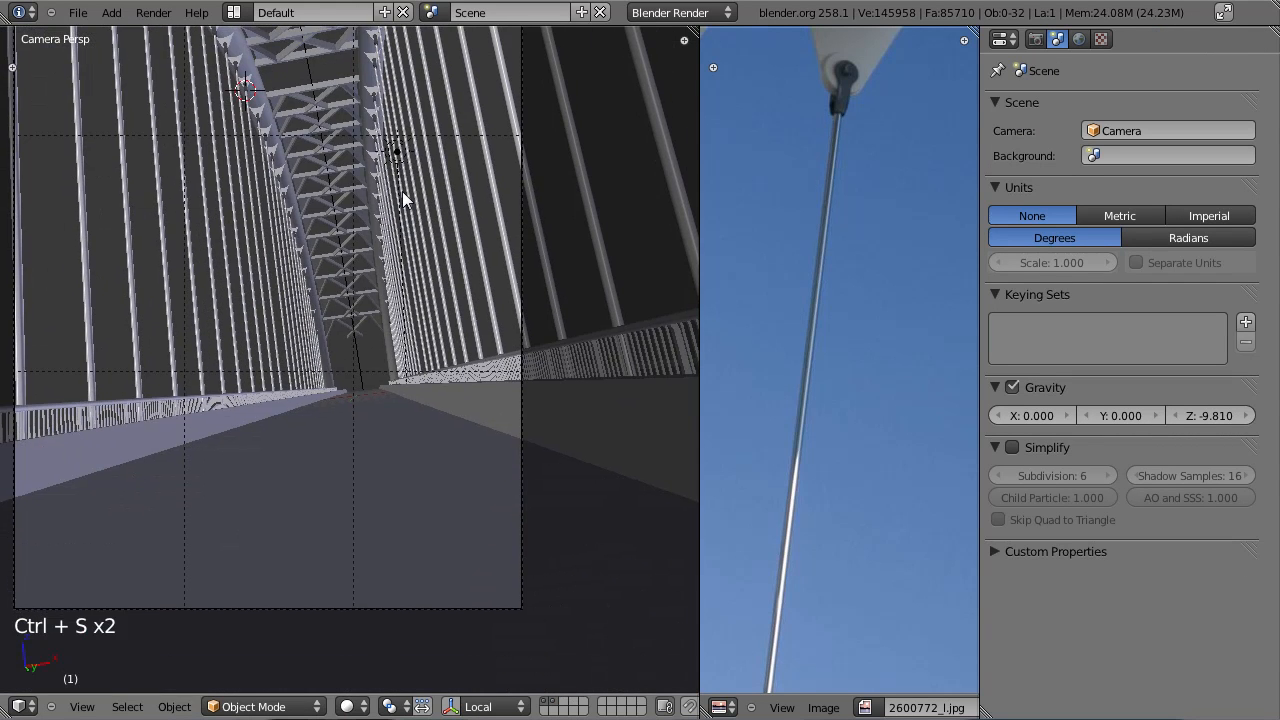
{"action": "key", "text": "F12"}
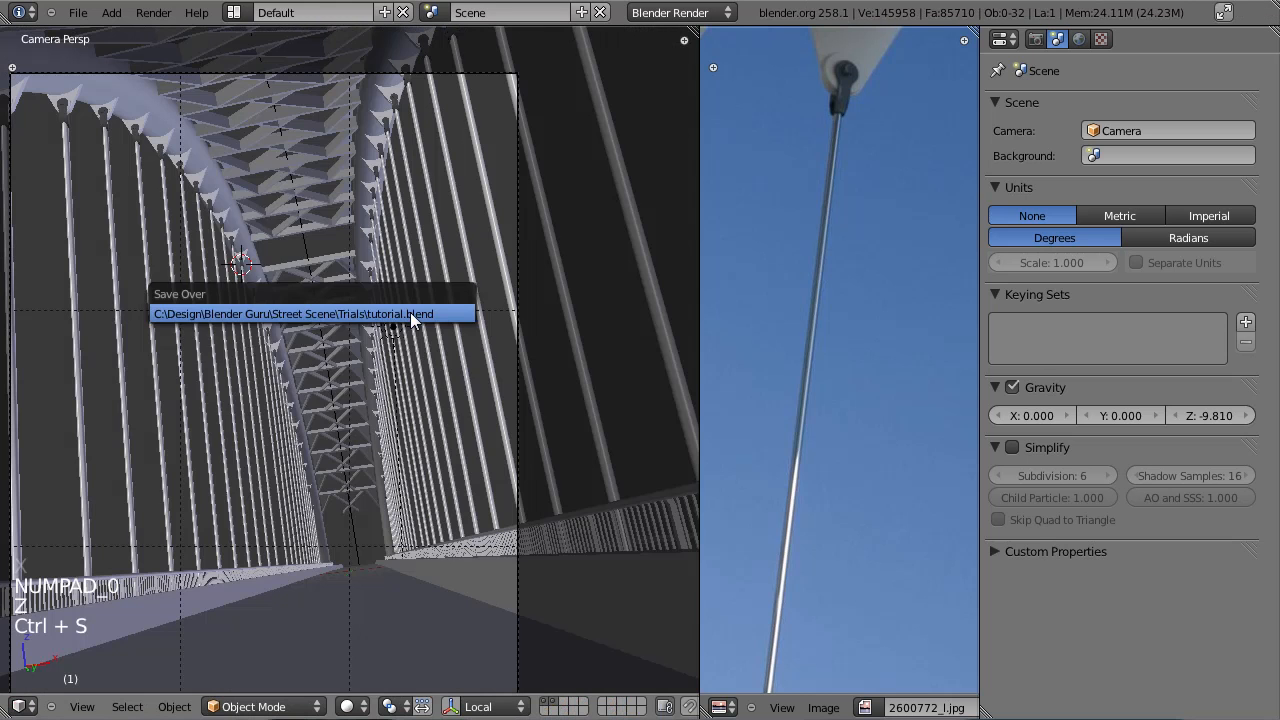
{"action": "left_click", "coordinate": [410, 313]}
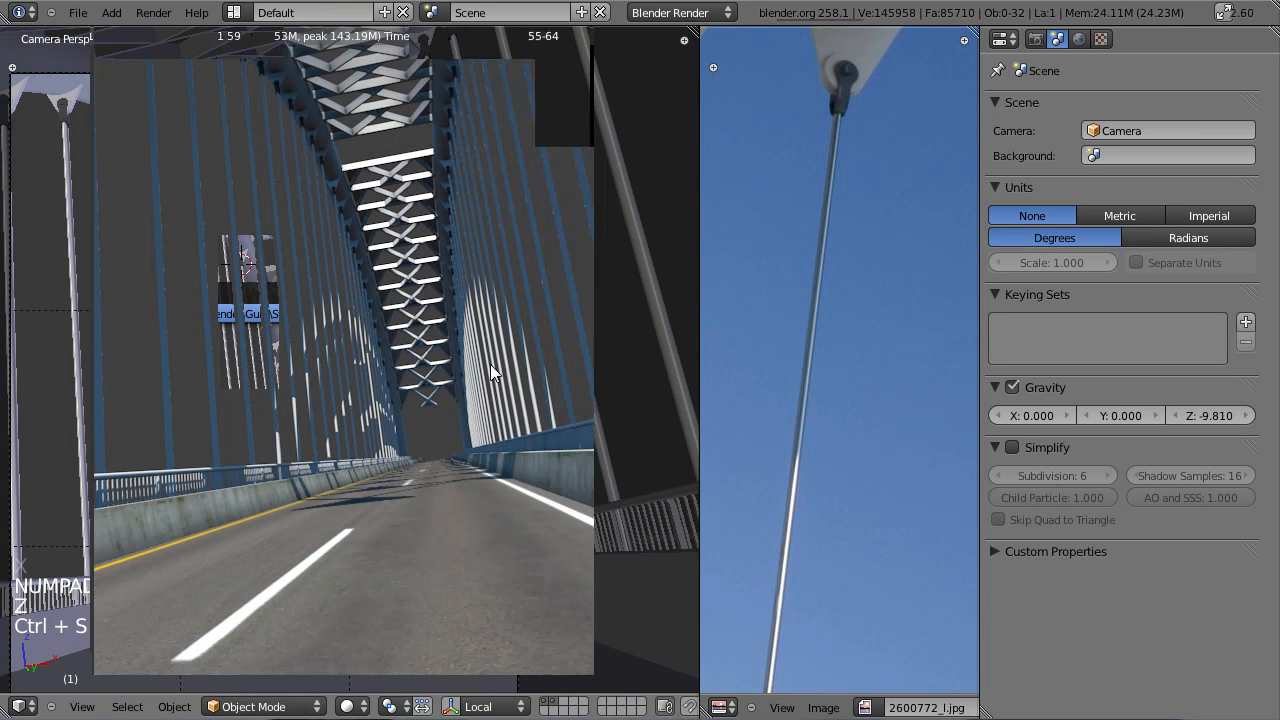
Step: Examine the render close up at the cable fittings along the arch tube and at the cross braces
{"action": "middle_click_drag", "start_coordinate": [430, 337], "coordinate": [424, 421]}
{"action": "scroll", "coordinate": [424, 421], "scroll_direction": "up", "scroll_amount": 3}
{"action": "middle_click_drag", "start_coordinate": [290, 224], "coordinate": [436, 486]}
{"action": "scroll", "coordinate": [436, 486], "scroll_direction": "up", "scroll_amount": 3}
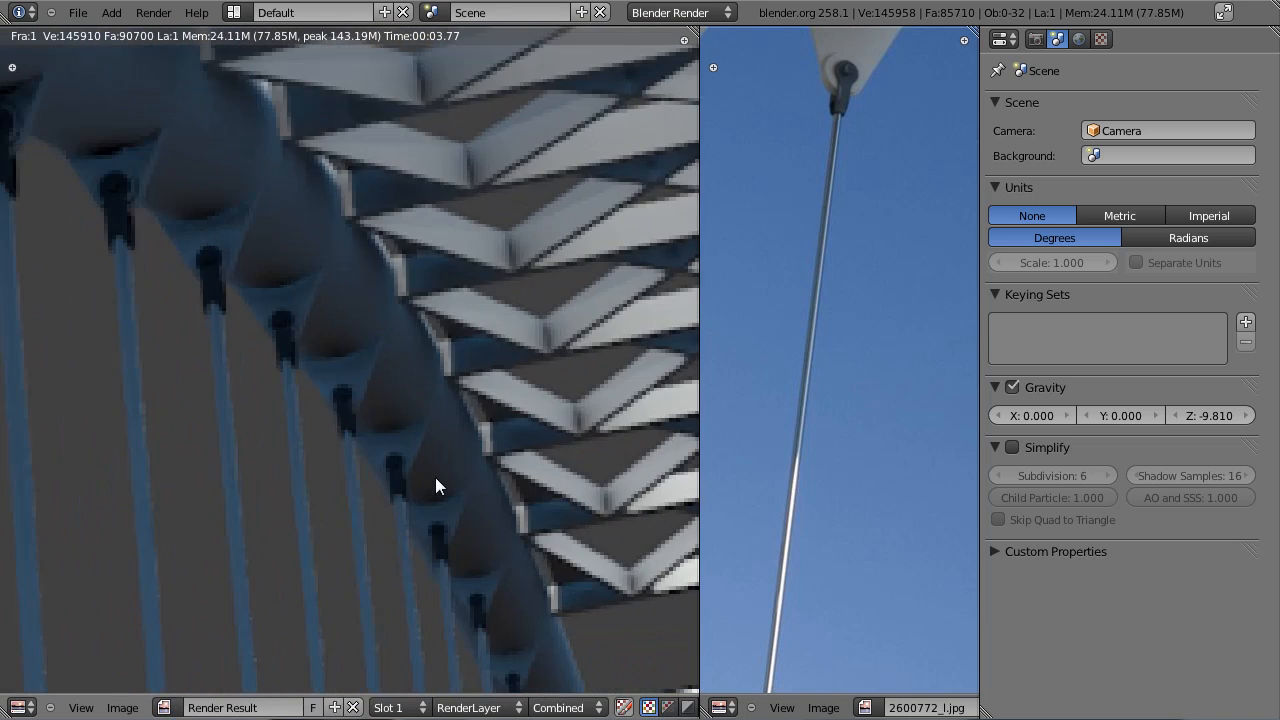
{"action": "scroll", "coordinate": [219, 270], "scroll_direction": "down", "scroll_amount": 3}
{"action": "middle_click_drag", "start_coordinate": [486, 541], "coordinate": [129, 114]}
{"action": "middle_click_drag", "start_coordinate": [337, 490], "coordinate": [448, 346]}
{"action": "scroll", "coordinate": [448, 382], "scroll_direction": "down", "scroll_amount": 4}
Step: Save the file, check the lighting on the arch's underside in the render and close the render
{"action": "key", "text": "ctrl+s"}
{"action": "left_click", "coordinate": [369, 278]}
{"action": "scroll", "coordinate": [443, 292], "scroll_direction": "up", "scroll_amount": 2}
{"action": "middle_click_drag", "start_coordinate": [390, 260], "coordinate": [449, 350]}
{"action": "scroll", "coordinate": [443, 392], "scroll_direction": "down", "scroll_amount": 2}
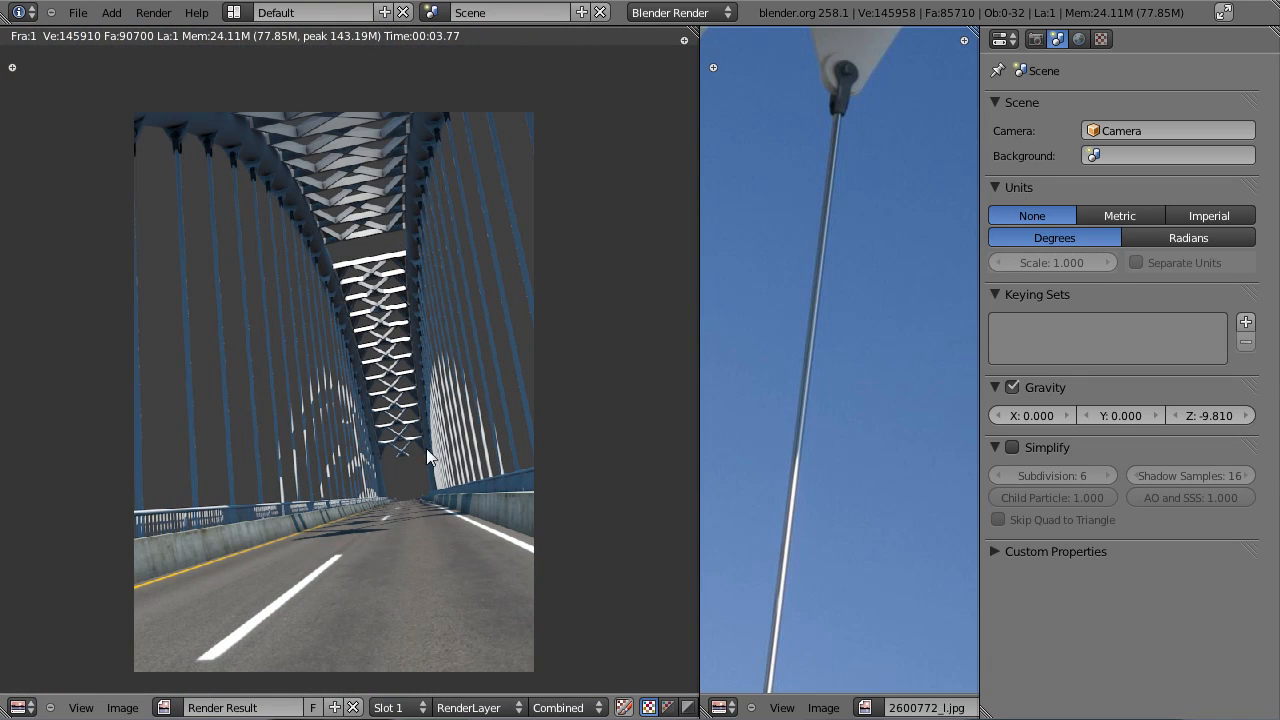
{"action": "middle_click_drag", "start_coordinate": [352, 222], "coordinate": [413, 433]}
{"action": "scroll", "coordinate": [413, 433], "scroll_direction": "up", "scroll_amount": 4}
{"action": "scroll", "coordinate": [385, 330], "scroll_direction": "down", "scroll_amount": 2}
{"action": "scroll", "coordinate": [403, 308], "scroll_direction": "up", "scroll_amount": 1}
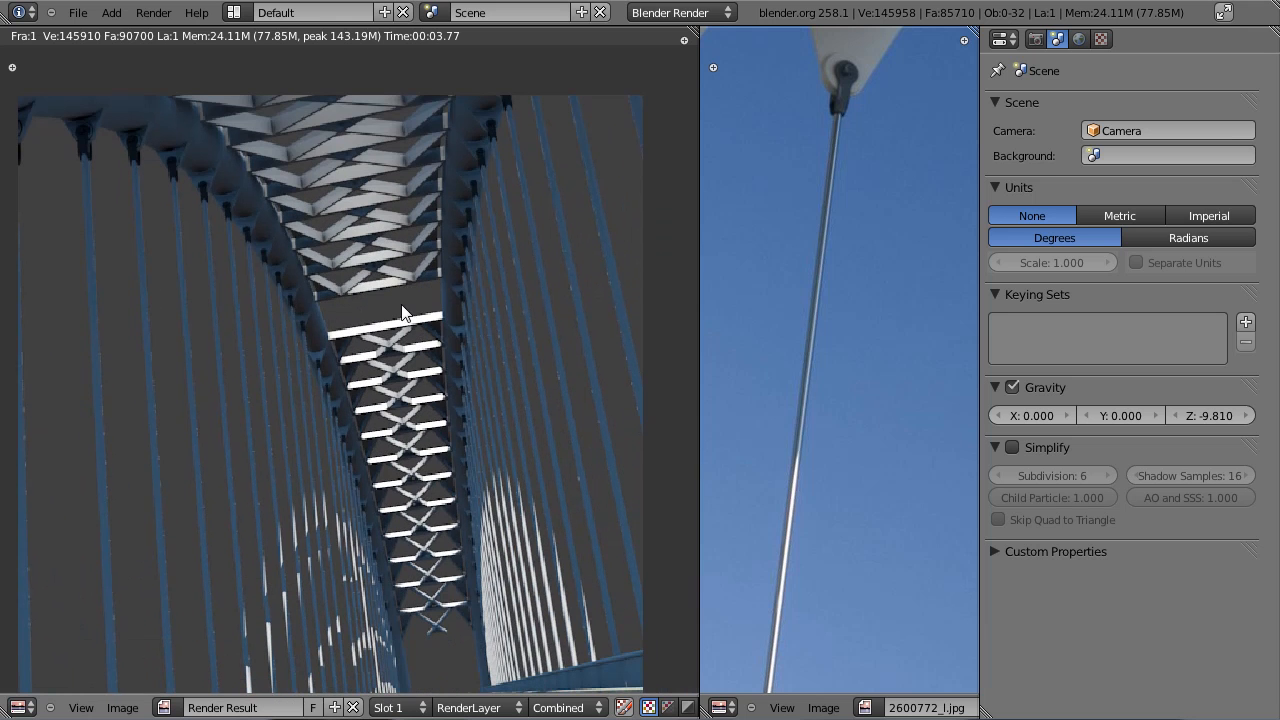
{"action": "key", "text": "Escape"}
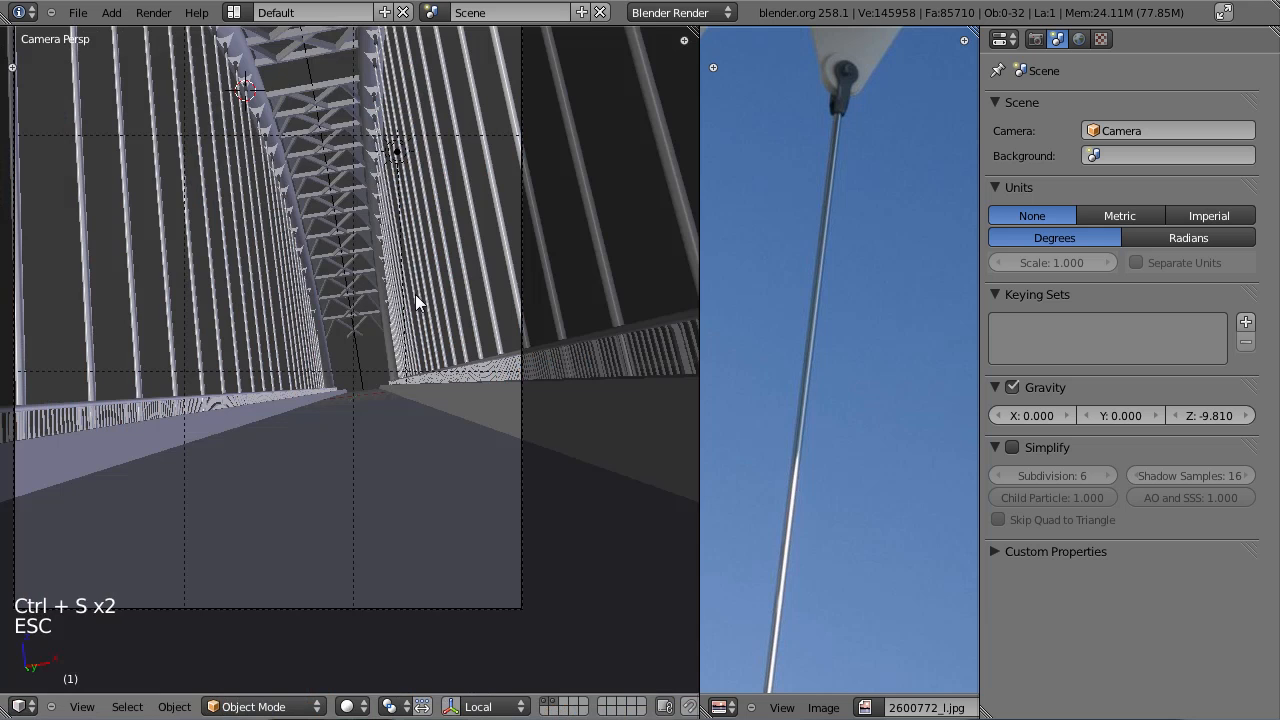
Step: Reset the 3D cursor to the scene's origin, save the file and add an area lamp there in top orthographic wireframe view
{"action": "right_click", "coordinate": [330, 221]}
{"action": "key", "text": "shift+c"}
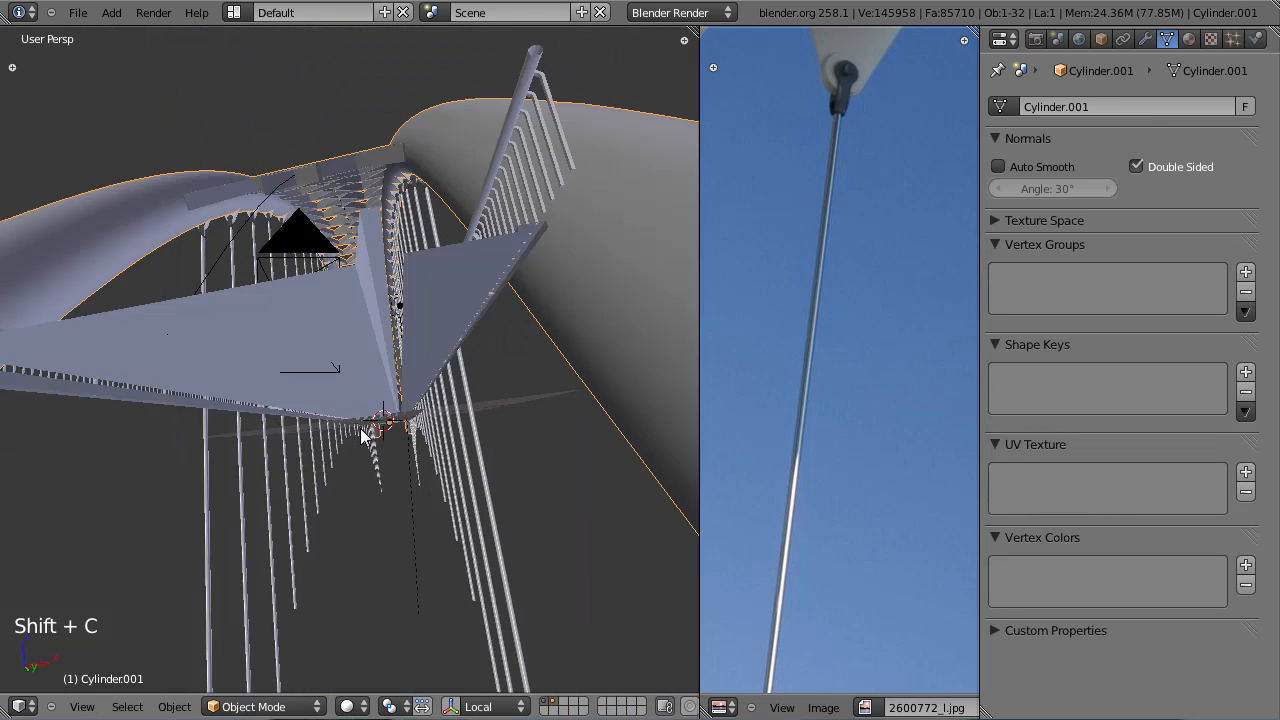
{"action": "key", "text": "KP_7"}
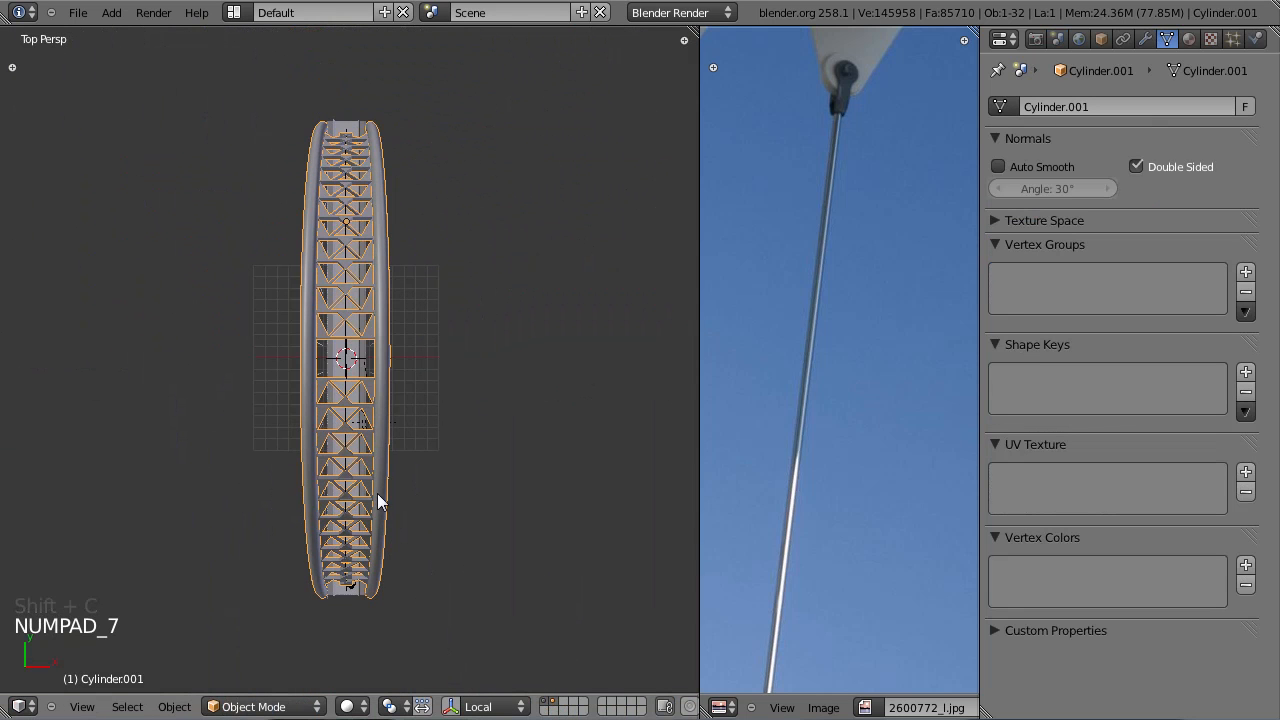
{"action": "key", "text": "KP_5"}
{"action": "key", "text": "z"}
{"action": "key", "text": "ctrl+s"}
{"action": "scroll", "coordinate": [383, 469], "scroll_direction": "up", "scroll_amount": 3}
{"action": "key", "text": "shift+a"}
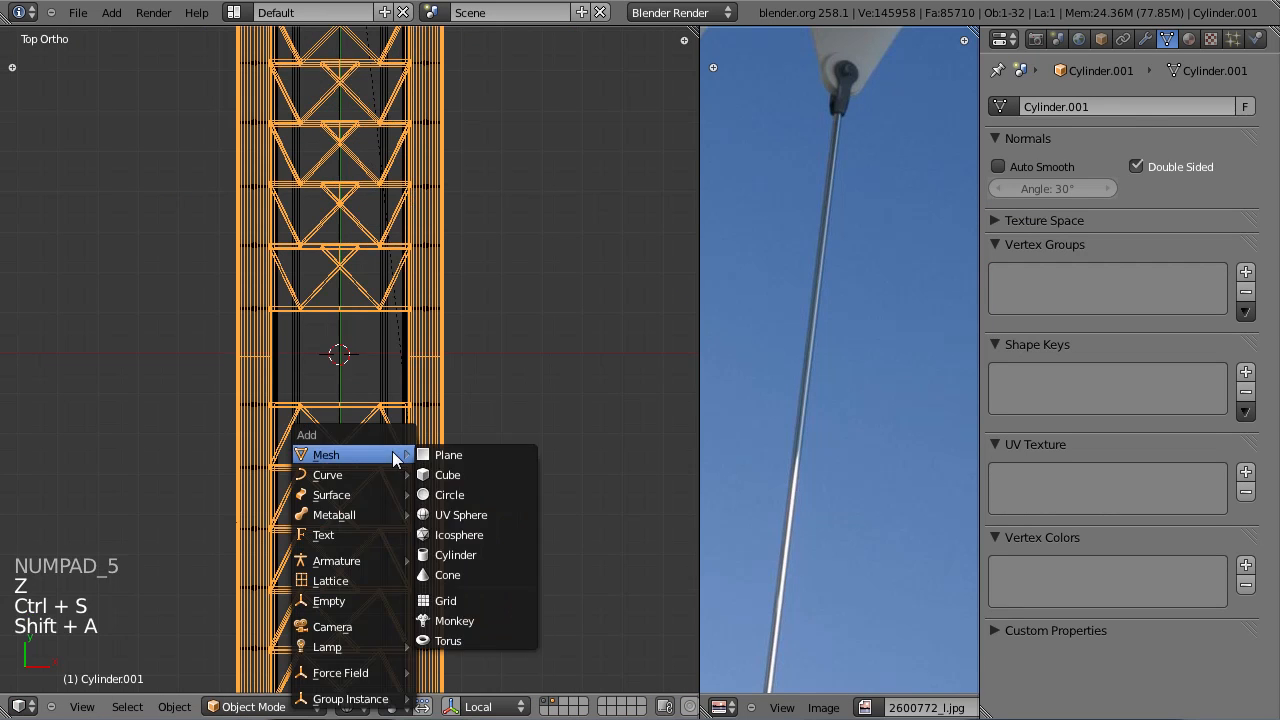
{"action": "mouse_move", "coordinate": [376, 639]}
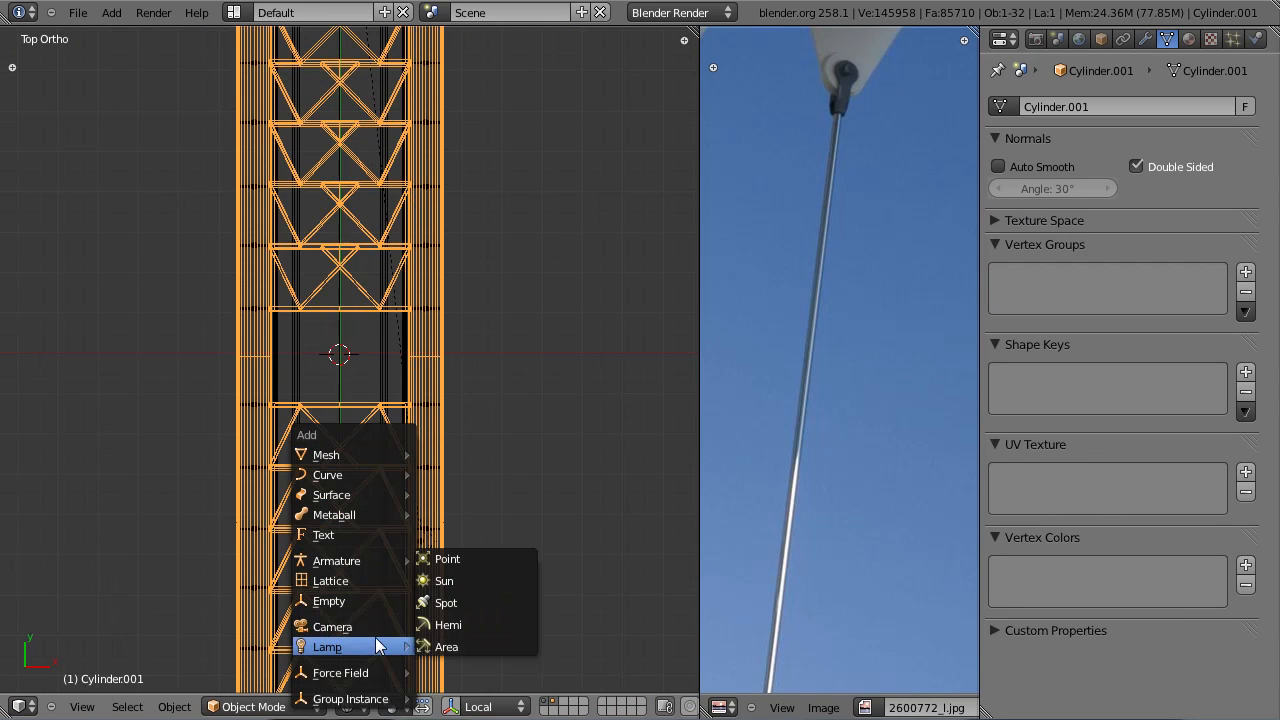
{"action": "left_click", "coordinate": [468, 647]}
{"action": "scroll", "coordinate": [424, 445], "scroll_direction": "up", "scroll_amount": 3}
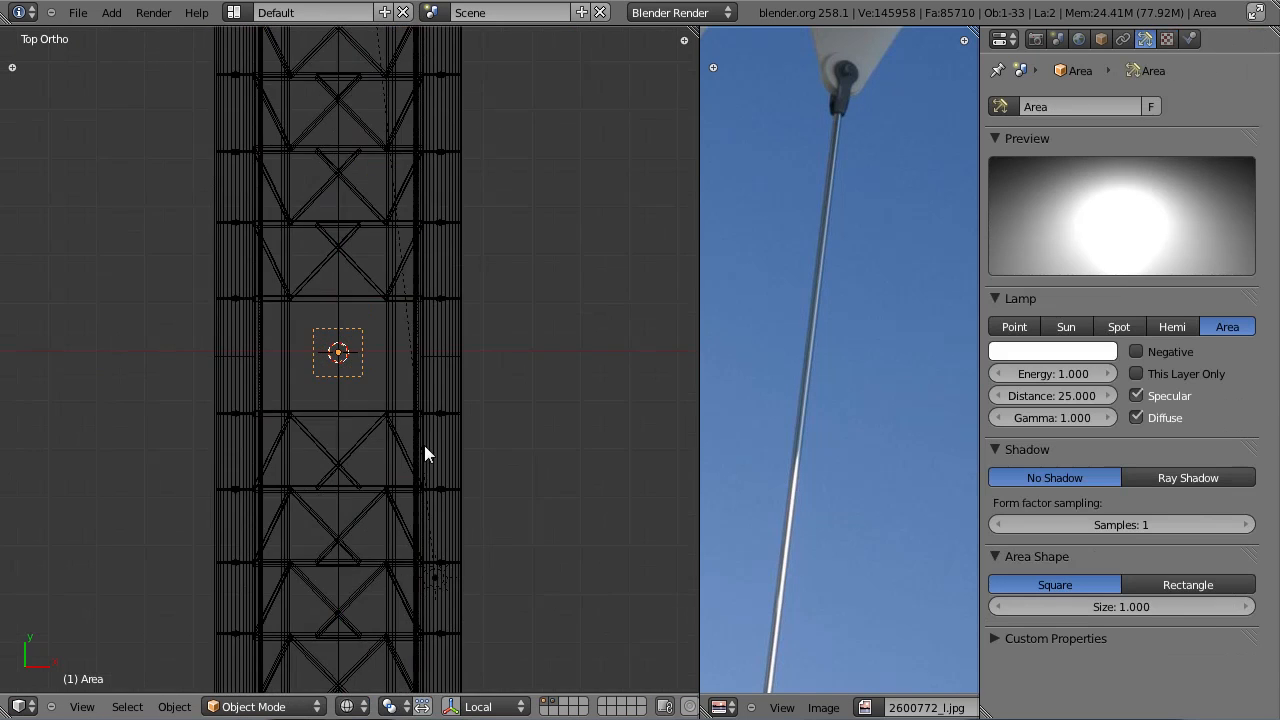
Step: Rotate the area lamp in front view so it shines upward at the arch
{"action": "key", "text": "KP_1"}
{"action": "key", "text": "r"}
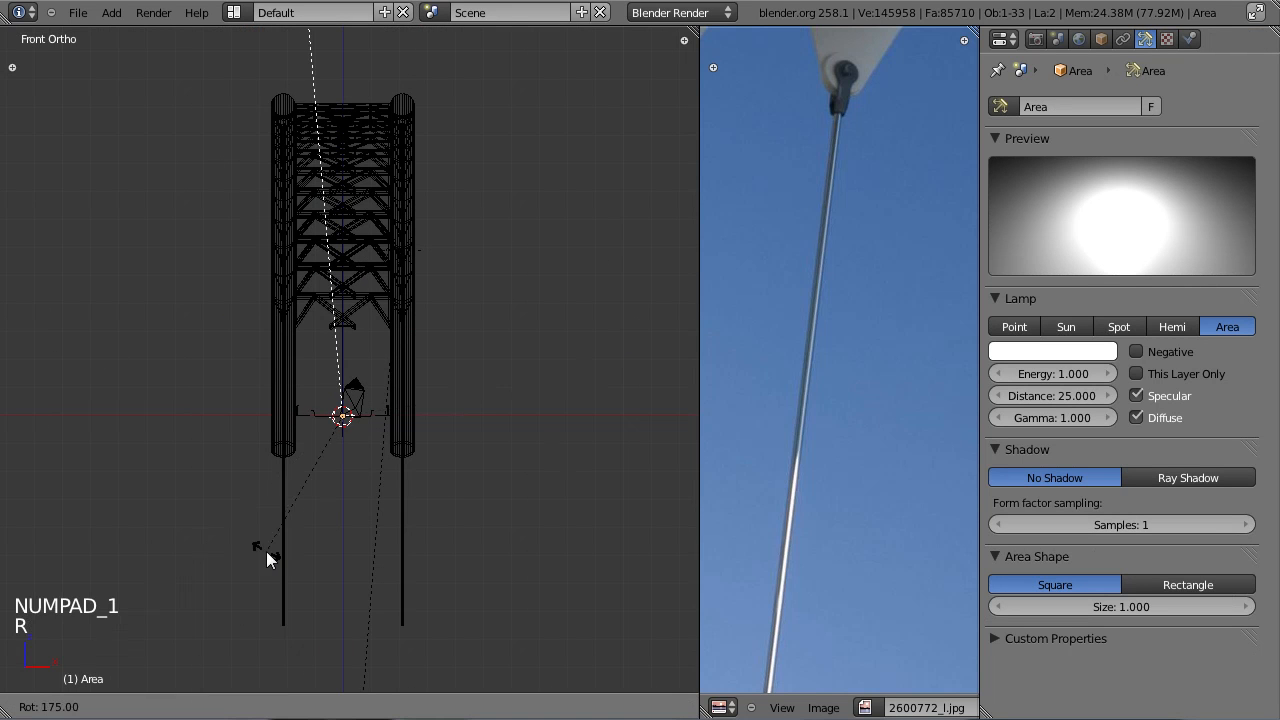
{"action": "left_click", "coordinate": [255, 561]}
Step: Change the lamp's area shape to Rectangle and stretch its Y size to 40.612 to span the bridge's length
{"action": "key", "text": "KP_3"}
{"action": "middle_click_drag", "start_coordinate": [333, 350], "coordinate": [326, 399]}
{"action": "scroll", "coordinate": [326, 399], "scroll_direction": "up", "scroll_amount": 4}
{"action": "left_click", "coordinate": [1168, 587]}
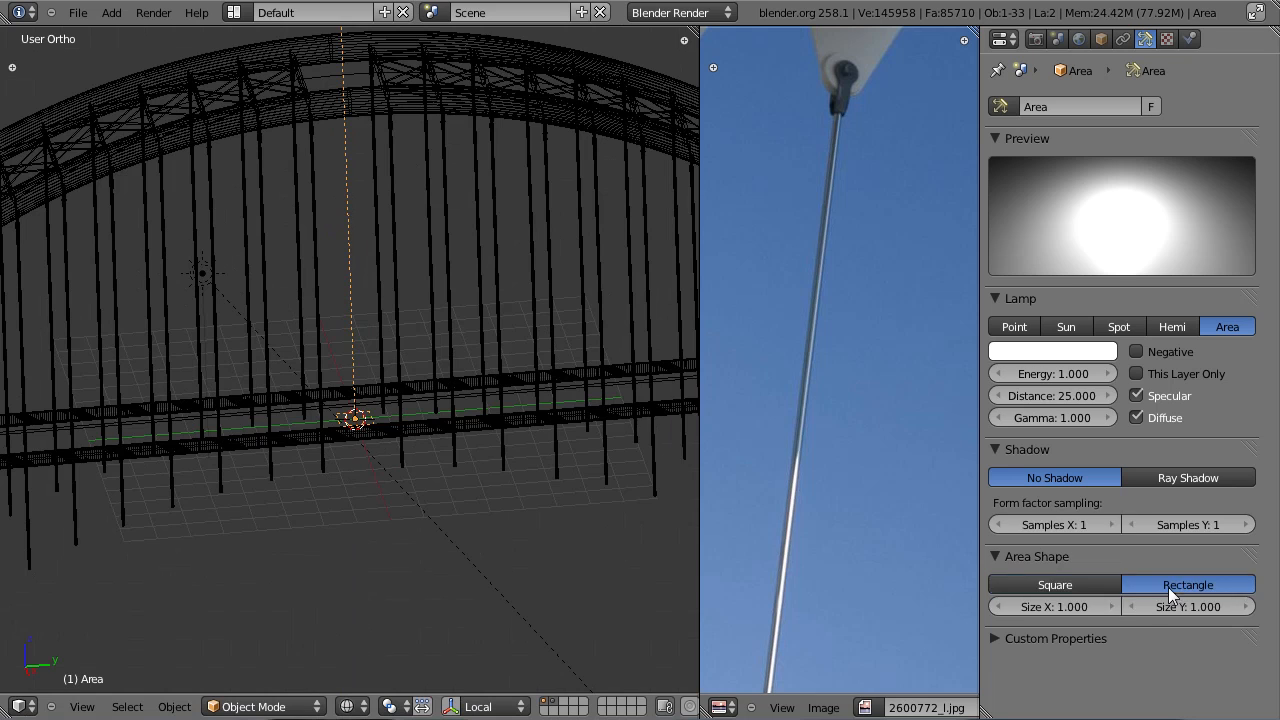
{"action": "middle_click_drag", "start_coordinate": [271, 470], "coordinate": [310, 560]}
{"action": "mouse_move", "coordinate": [1187, 606]}
{"action": "left_mouse_down"}
{"action": "mouse_move", "coordinate": [1240, 606]}
{"action": "mouse_move", "coordinate": [1180, 606]}
{"action": "left_mouse_up"}
{"action": "scroll", "coordinate": [401, 493], "scroll_direction": "down", "scroll_amount": 4}
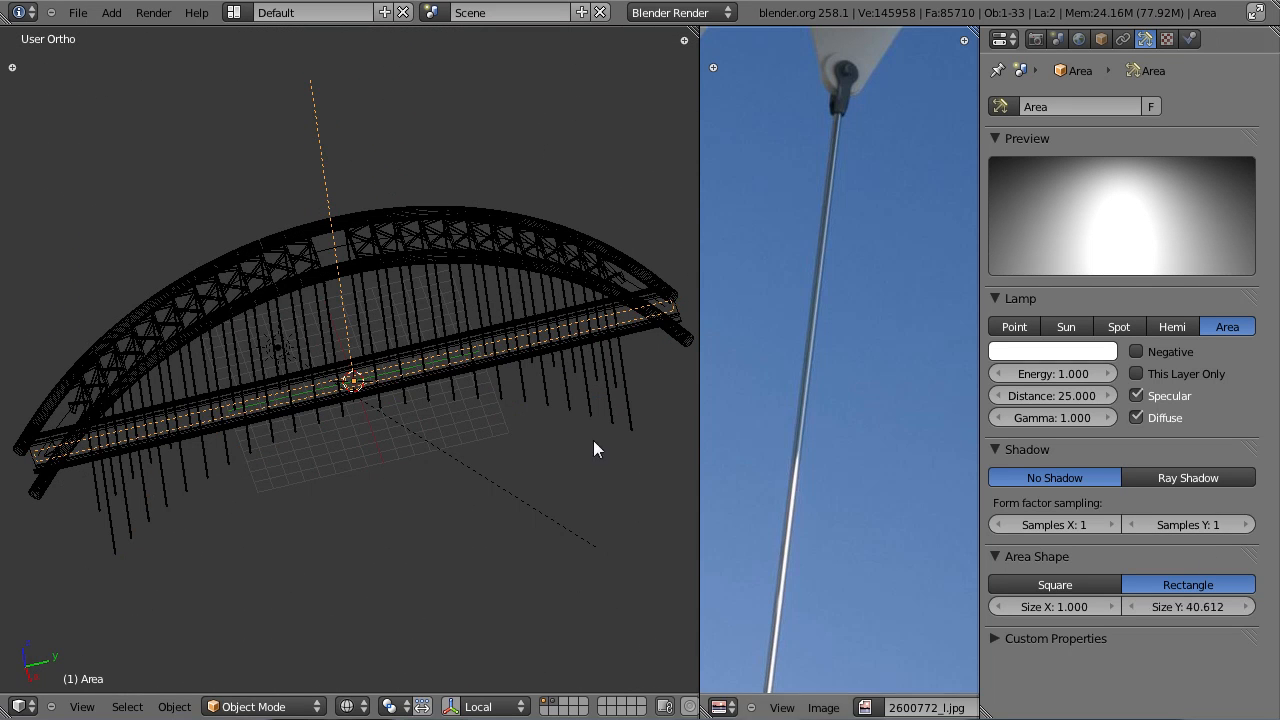
Step: Widen the area lamp's X size to 5.194 to cover the bridge's width and save the file
{"action": "key", "text": "KP_7"}
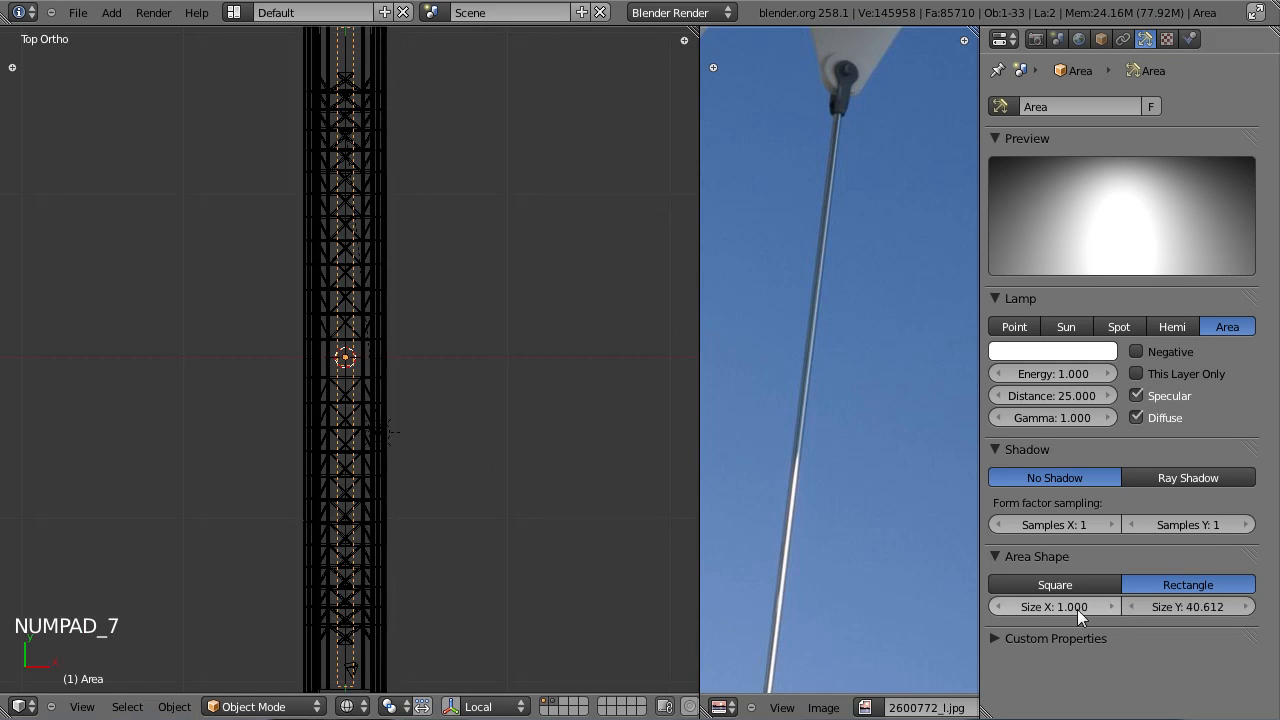
{"action": "left_click_drag", "start_coordinate": [1135, 605], "coordinate": [1214, 608]}
{"action": "middle_click_drag", "start_coordinate": [381, 460], "coordinate": [361, 348]}
{"action": "key", "text": "z"}
{"action": "middle_click_drag", "start_coordinate": [385, 393], "coordinate": [363, 281]}
{"action": "key", "text": "ctrl+s"}
{"action": "left_click", "coordinate": [363, 281]}
Step: Move the area lamp down beneath the road deck in front wireframe view and save the file
{"action": "key", "text": "KP_1"}
{"action": "key", "text": "z"}
{"action": "scroll", "coordinate": [343, 390], "scroll_direction": "up", "scroll_amount": 6}
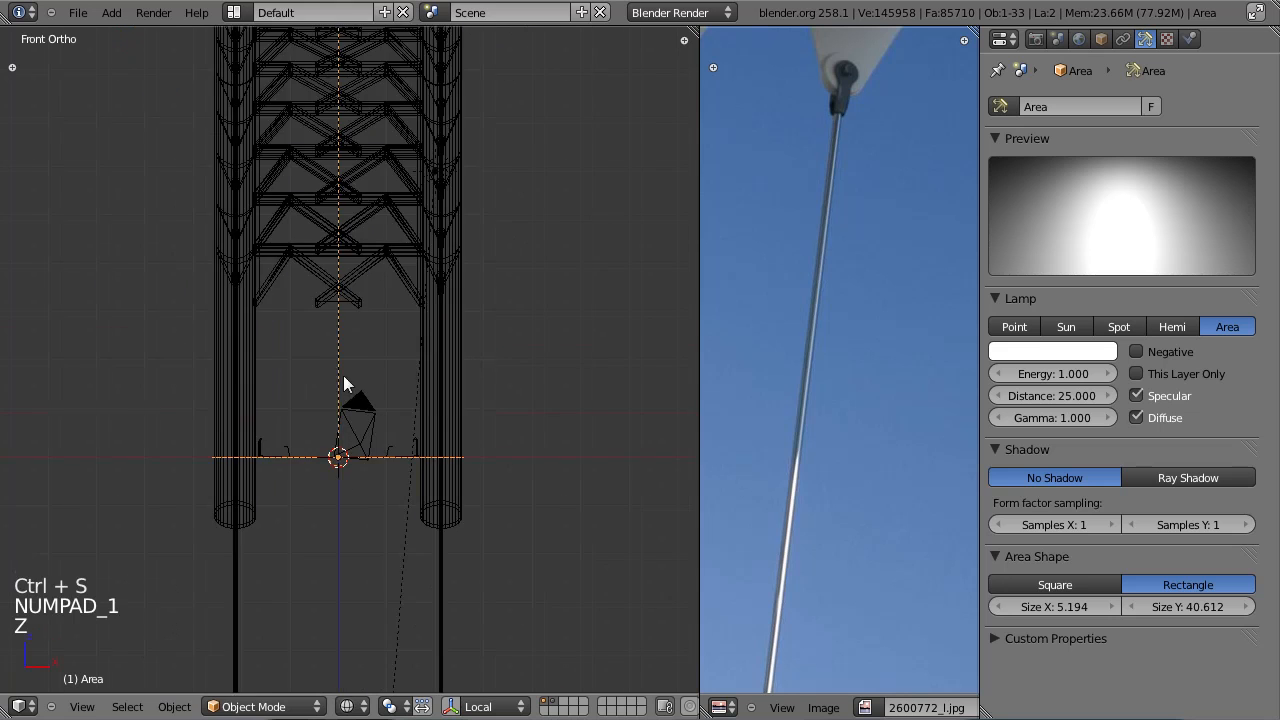
{"action": "key", "text": "g"}
{"action": "left_click", "coordinate": [388, 280]}
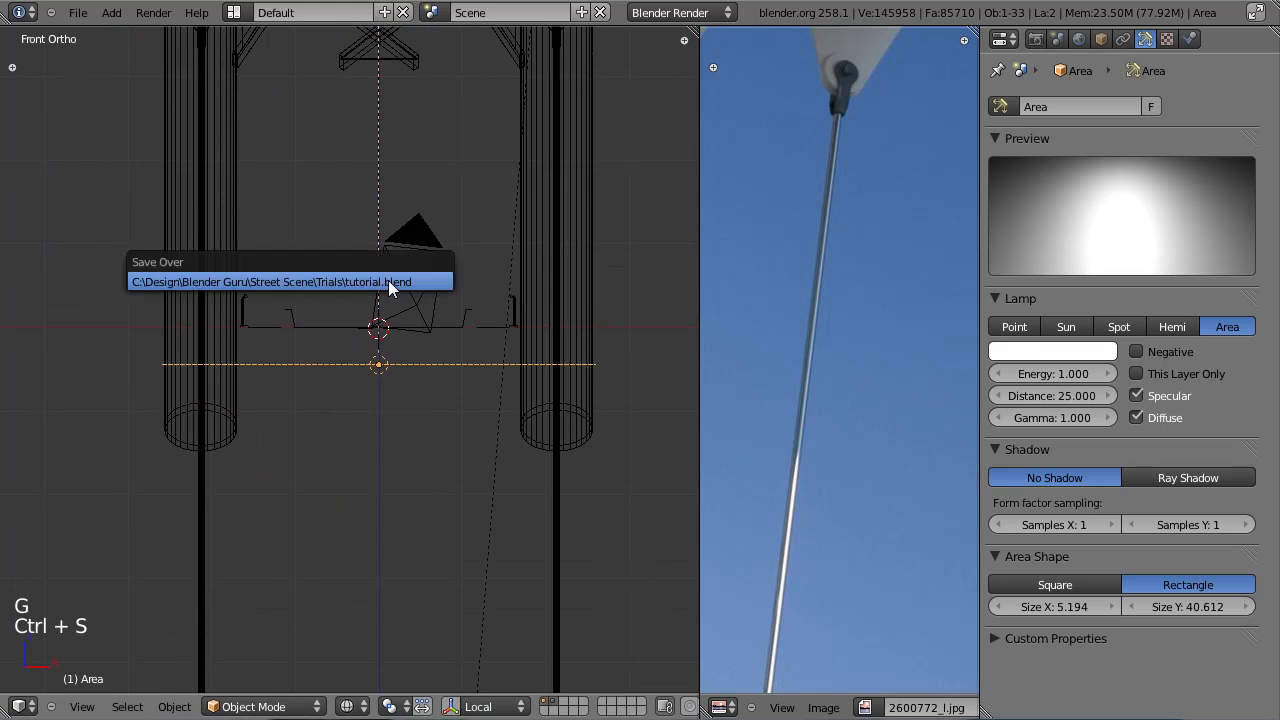
{"action": "key", "text": "ctrl+s"}
Step: Fine-tune the area lamp's height along Z beneath the deck, return to solid shading and save the file
{"action": "scroll", "coordinate": [388, 280], "scroll_direction": "up", "scroll_amount": 2}
{"action": "key", "text": "g"}
{"action": "key", "text": "z"}
{"action": "left_click", "coordinate": [394, 245]}
{"action": "middle_click_drag", "start_coordinate": [394, 245], "coordinate": [455, 357]}
{"action": "key", "text": "z"}
{"action": "key", "text": "ctrl+s"}
Step: Move the area lamp to the second layer with the arch and cables, and display only that layer
{"action": "middle_click_drag", "start_coordinate": [338, 507], "coordinate": [380, 389], "text": "shift"}
{"action": "scroll", "coordinate": [372, 374], "scroll_direction": "down", "scroll_amount": 3}
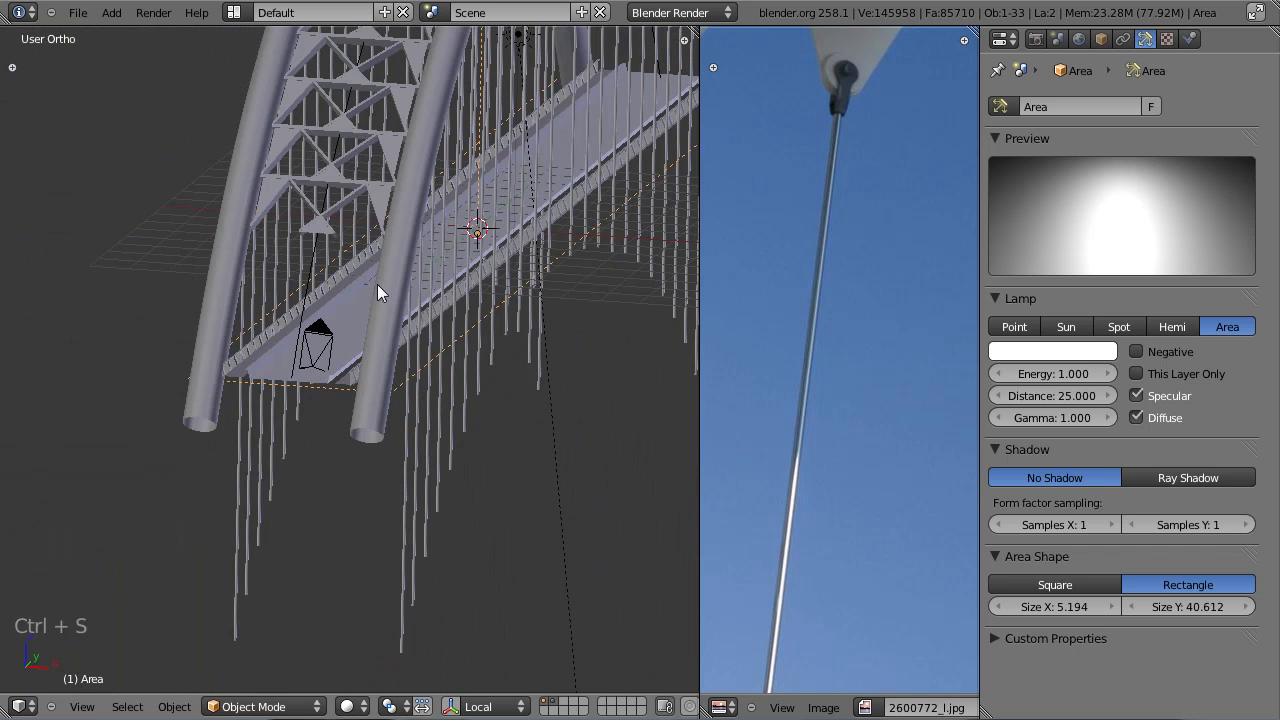
{"action": "right_click", "coordinate": [386, 178]}
{"action": "right_click", "coordinate": [314, 389]}
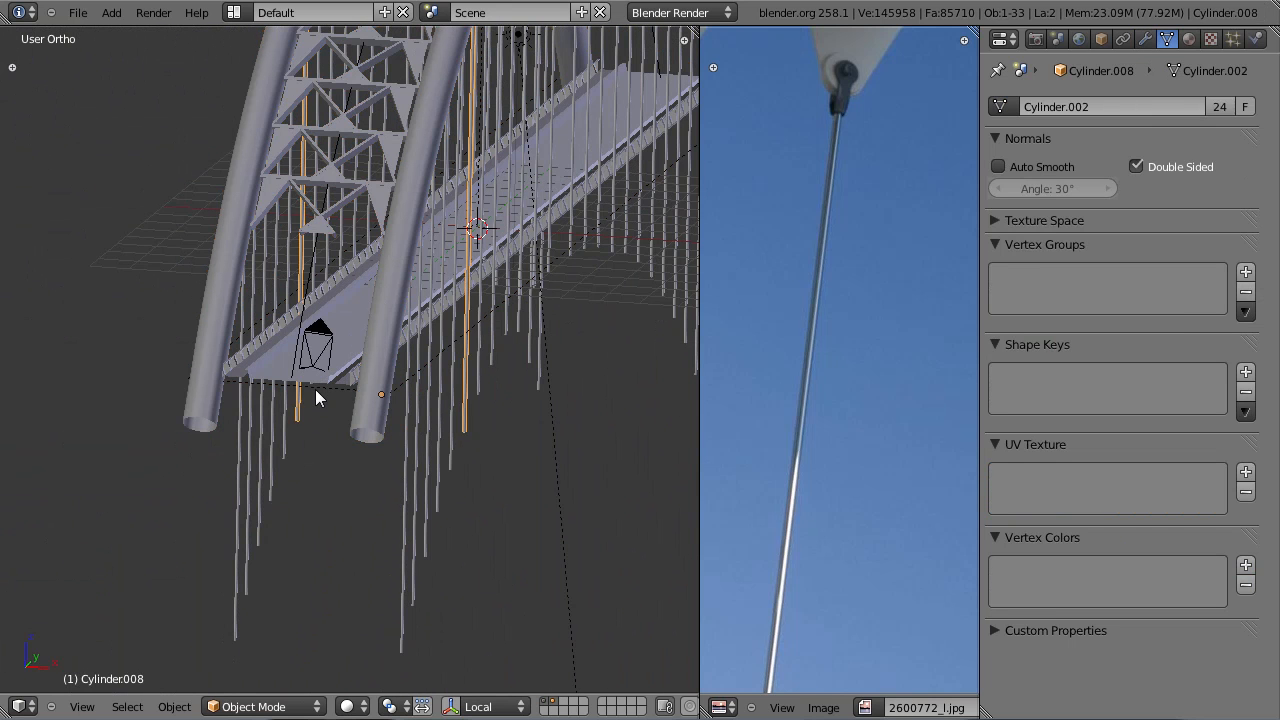
{"action": "key", "text": "m"}
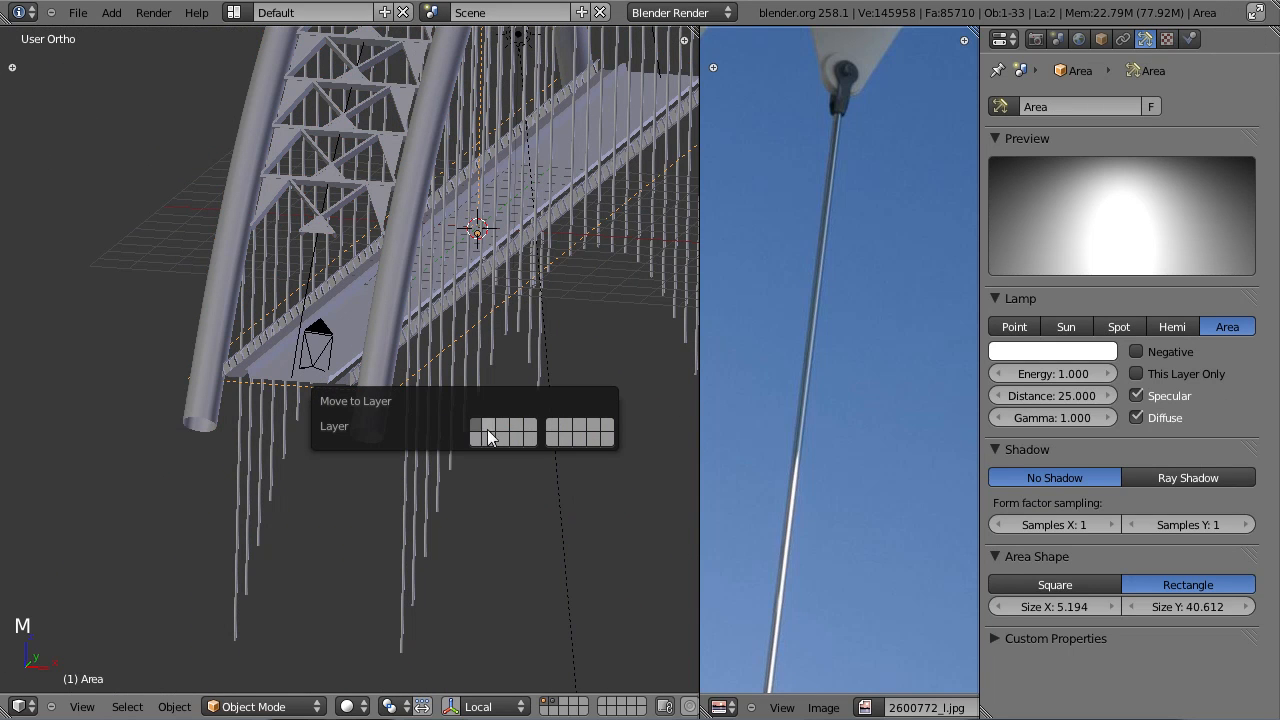
{"action": "left_click", "coordinate": [545, 701]}
{"action": "scroll", "coordinate": [496, 491], "scroll_direction": "down", "scroll_amount": 1}
{"action": "scroll", "coordinate": [480, 420], "scroll_direction": "up", "scroll_amount": 1}
{"action": "middle_click_drag", "start_coordinate": [458, 334], "coordinate": [460, 520], "text": "shift"}
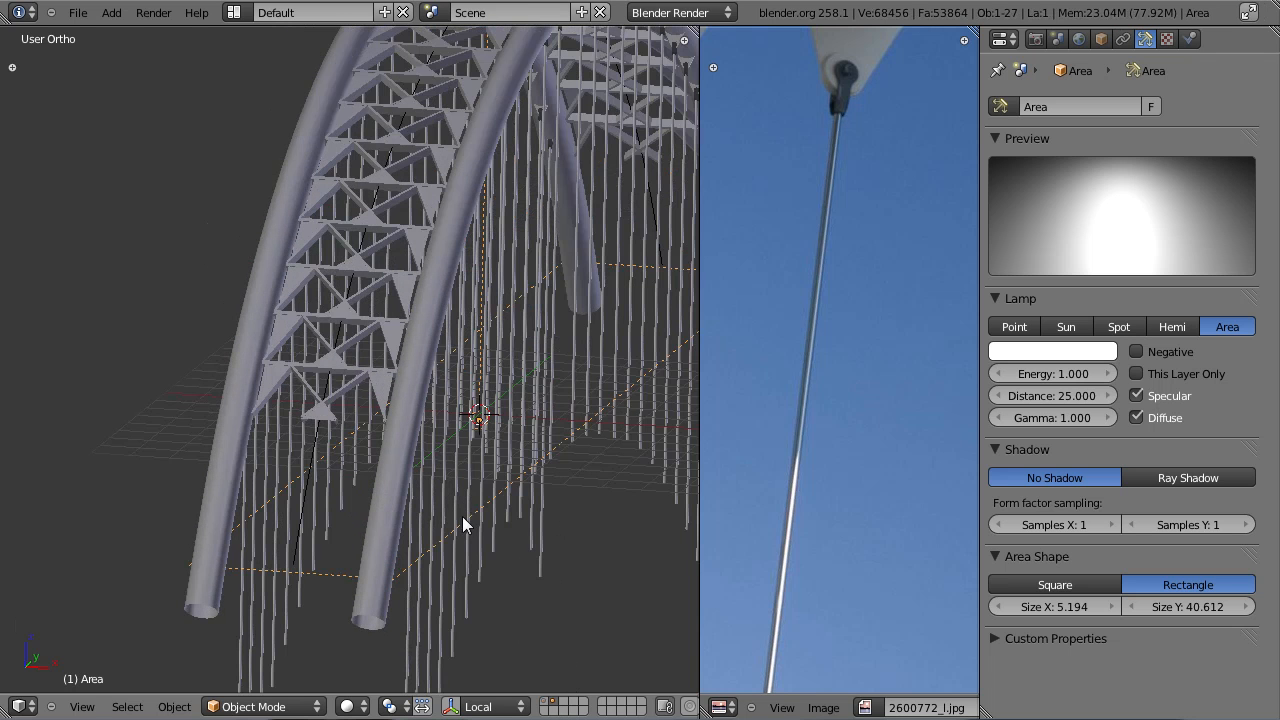
Step: Move the road barriers and side railings from the first layer to the second, display both layers and save the file
{"action": "left_click", "coordinate": [550, 706]}
{"action": "right_click", "coordinate": [409, 537]}
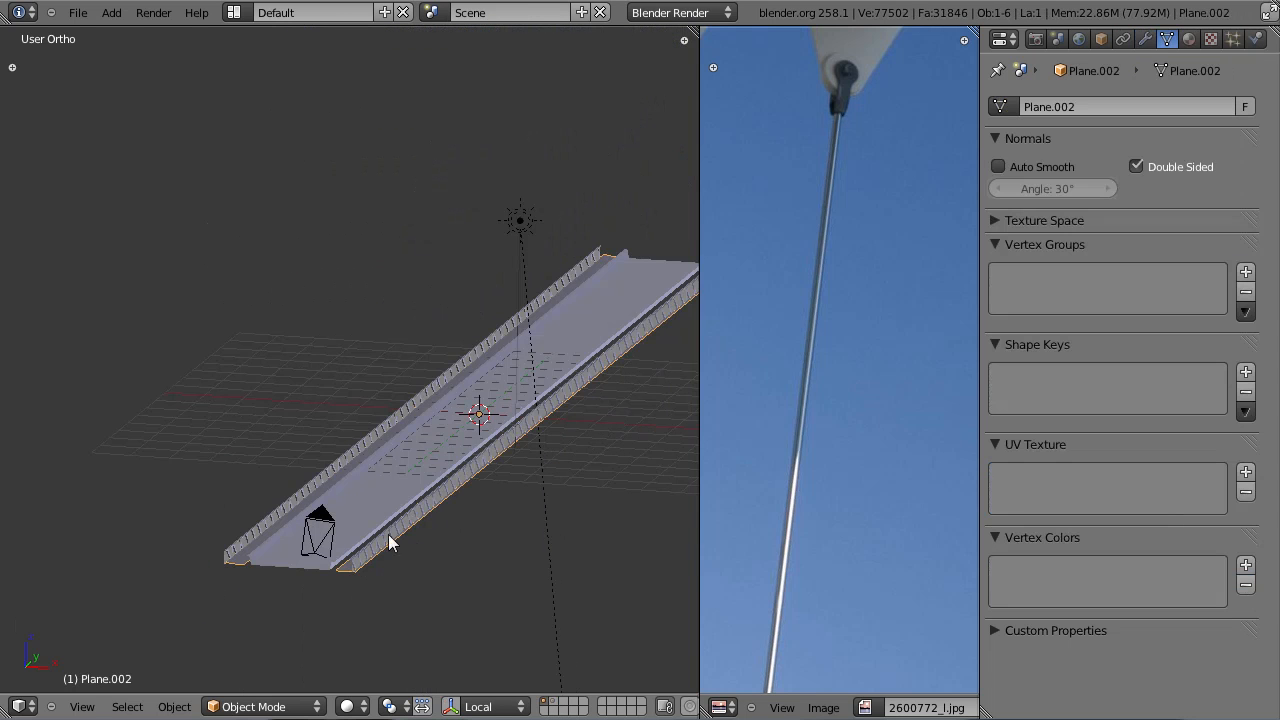
{"action": "scroll", "coordinate": [371, 567], "scroll_direction": "up", "scroll_amount": 3}
{"action": "key", "text": "z"}
{"action": "middle_click_drag", "start_coordinate": [410, 476], "coordinate": [411, 320], "text": "shift"}
{"action": "right_click", "coordinate": [332, 472]}
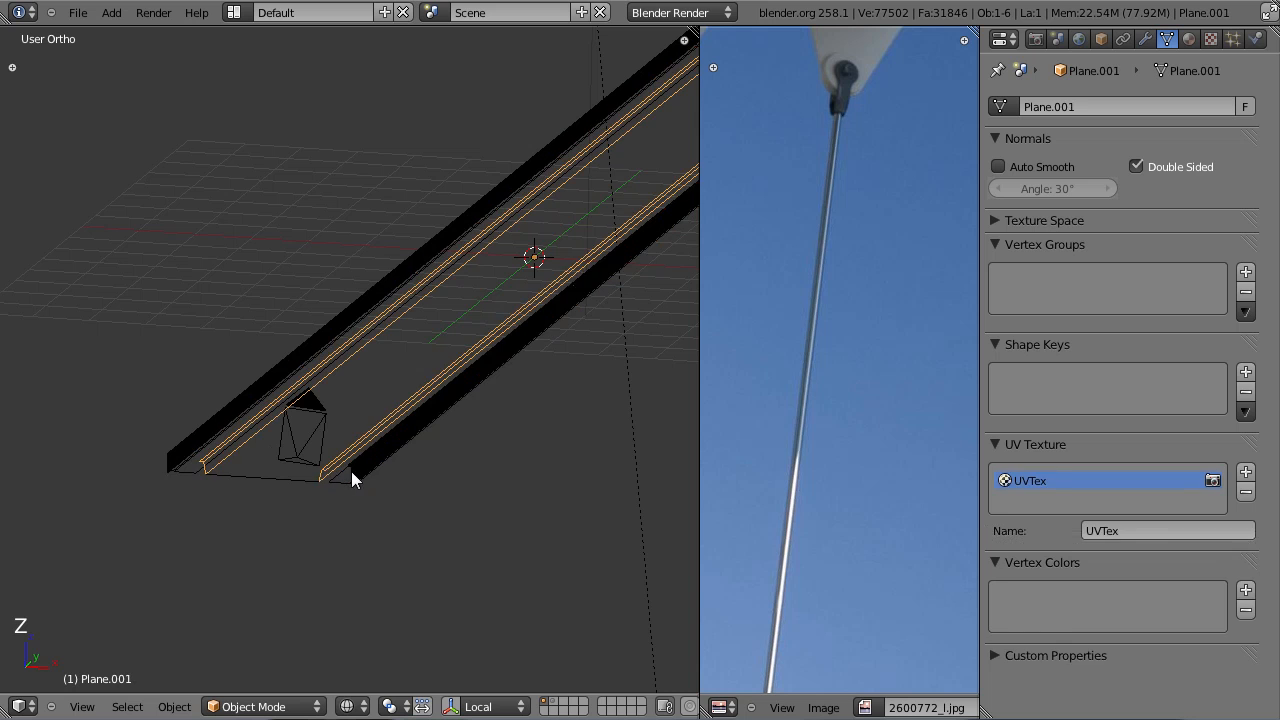
{"action": "right_click", "coordinate": [355, 464], "text": "shift"}
{"action": "key", "text": "m"}
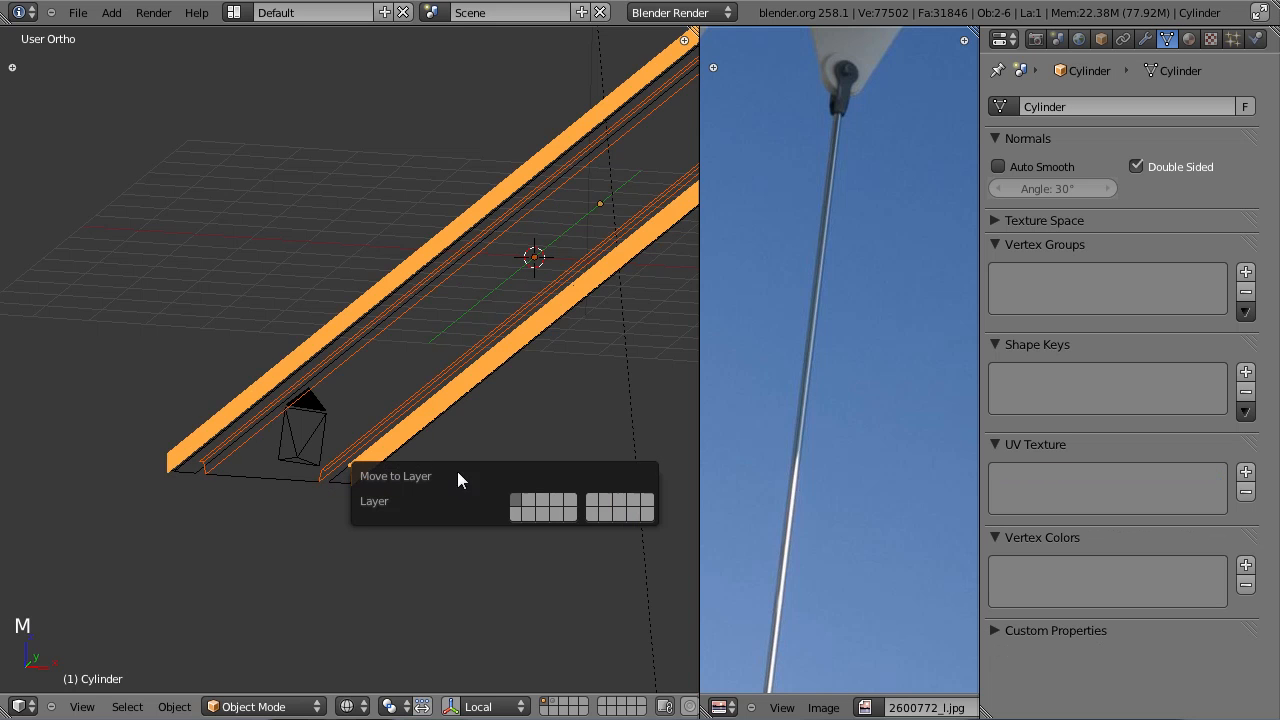
{"action": "left_click", "coordinate": [529, 499]}
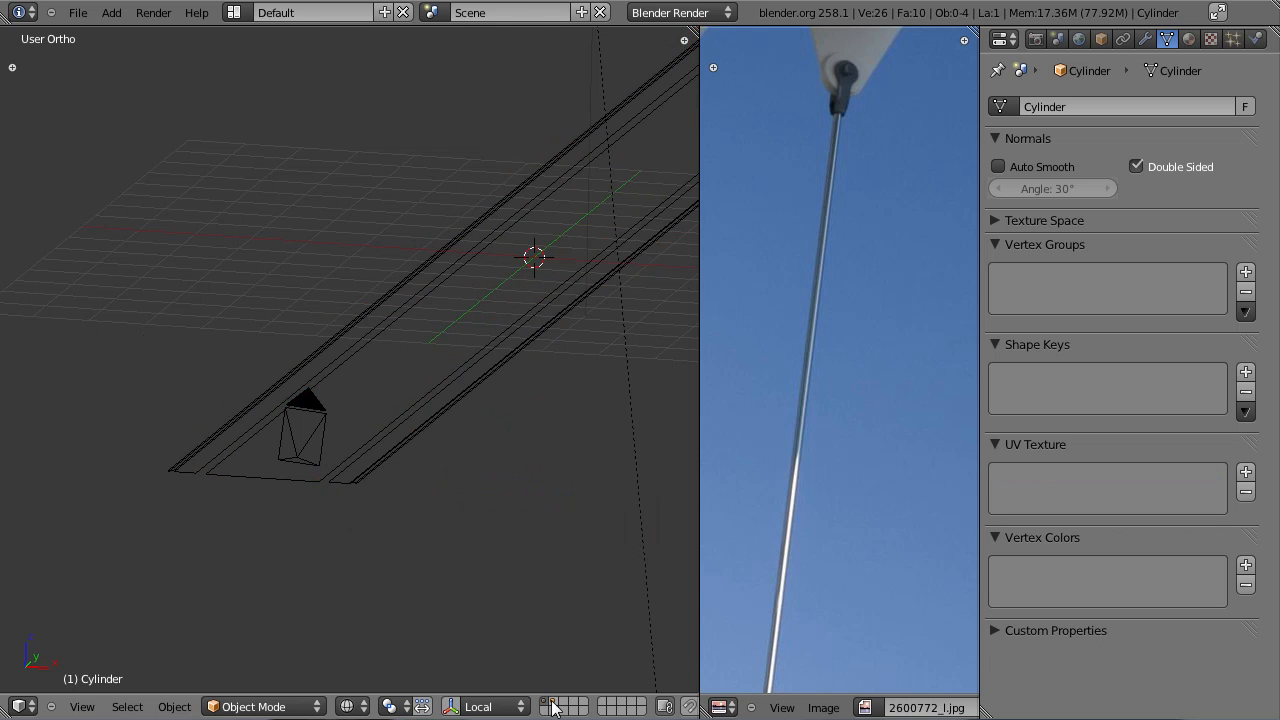
{"action": "left_click", "coordinate": [553, 707]}
{"action": "key", "text": "ctrl+s"}
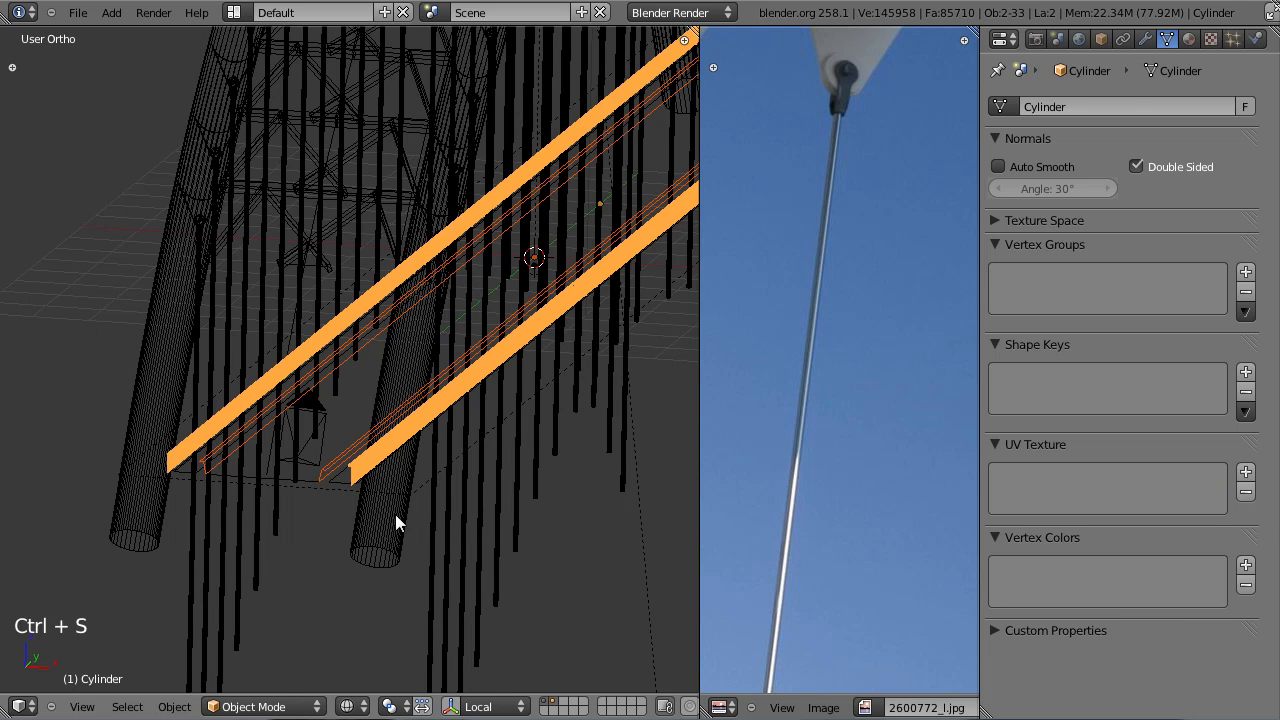
Step: Return to solid shading and examine the second layer alone, checking the railings, barriers and area lamp, and save the file
{"action": "key", "text": "z"}
{"action": "right_click", "coordinate": [306, 487]}
{"action": "scroll", "coordinate": [483, 380], "scroll_direction": "down", "scroll_amount": 4}
{"action": "middle_click_drag", "start_coordinate": [481, 391], "coordinate": [430, 320]}
{"action": "scroll", "coordinate": [421, 216], "scroll_direction": "up", "scroll_amount": 4}
{"action": "middle_click_drag", "start_coordinate": [343, 144], "coordinate": [270, 410]}
{"action": "scroll", "coordinate": [274, 462], "scroll_direction": "up", "scroll_amount": 2}
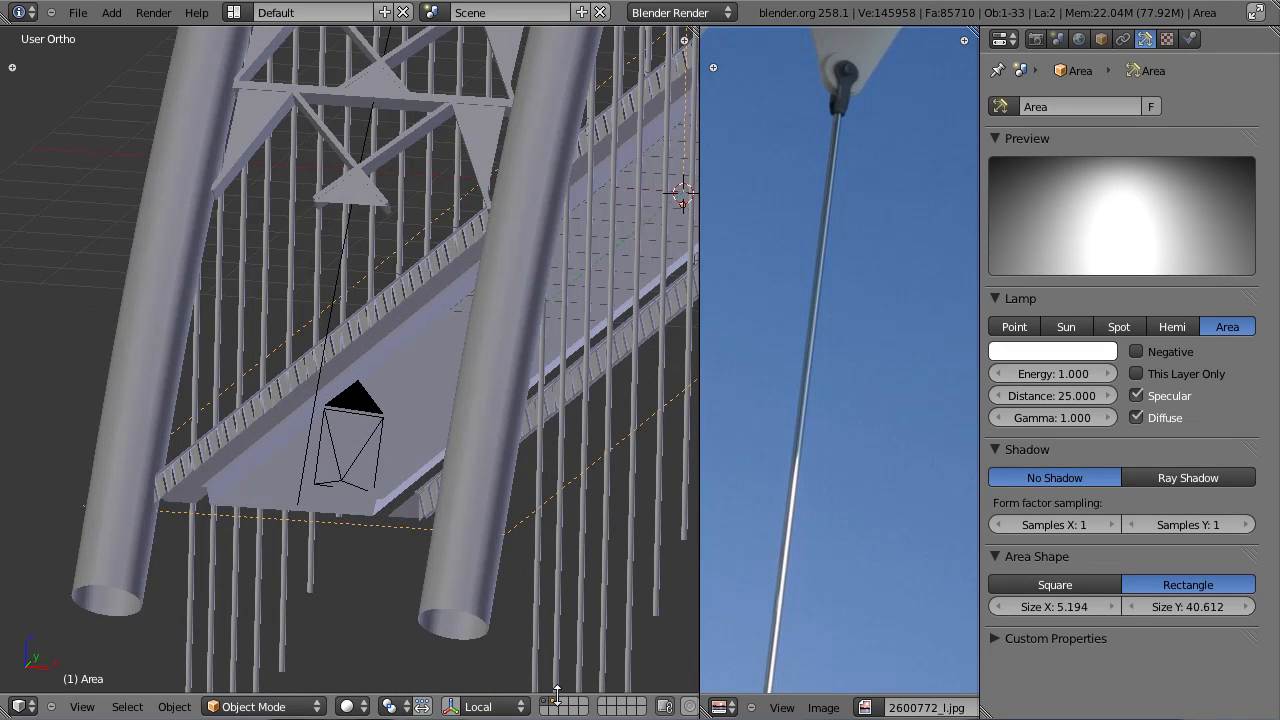
{"action": "scroll", "coordinate": [289, 473], "scroll_direction": "up", "scroll_amount": 2}
{"action": "key", "text": "z"}
{"action": "key", "text": "z"}
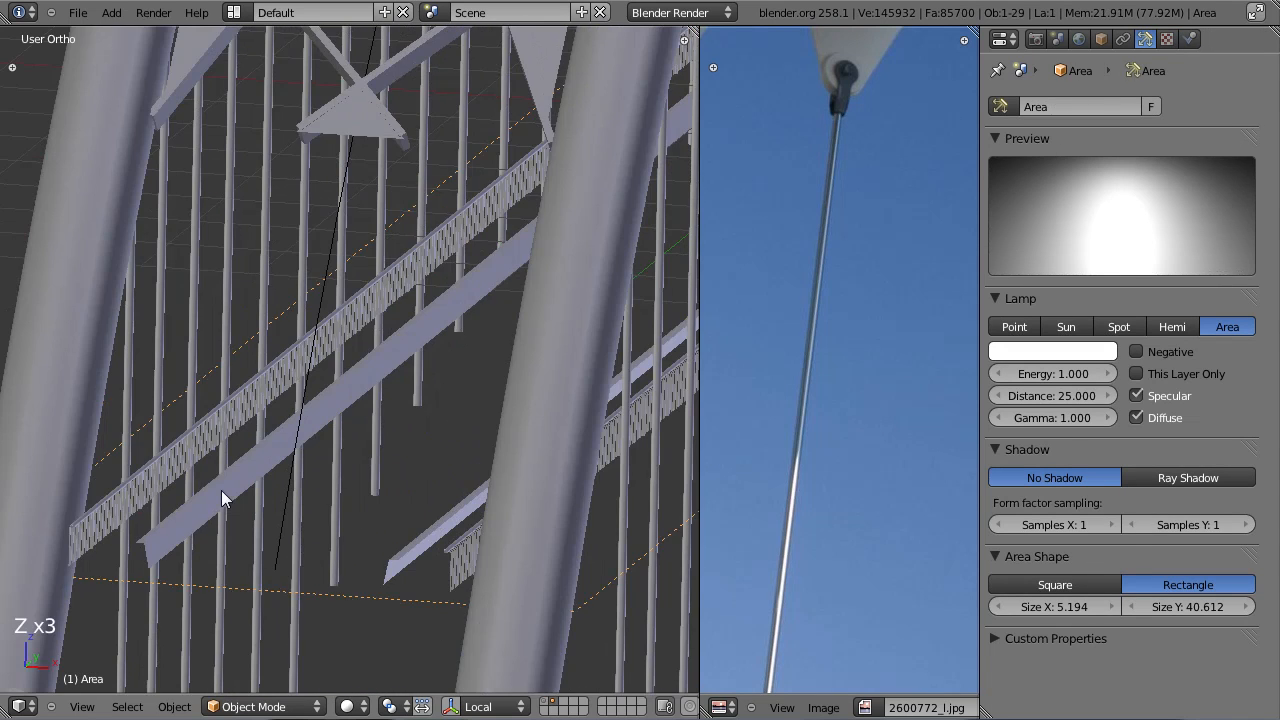
{"action": "right_click", "coordinate": [189, 449]}
{"action": "scroll", "coordinate": [255, 457], "scroll_direction": "down", "scroll_amount": 3}
{"action": "key", "text": "ctrl+s"}
{"action": "right_click", "coordinate": [360, 464]}
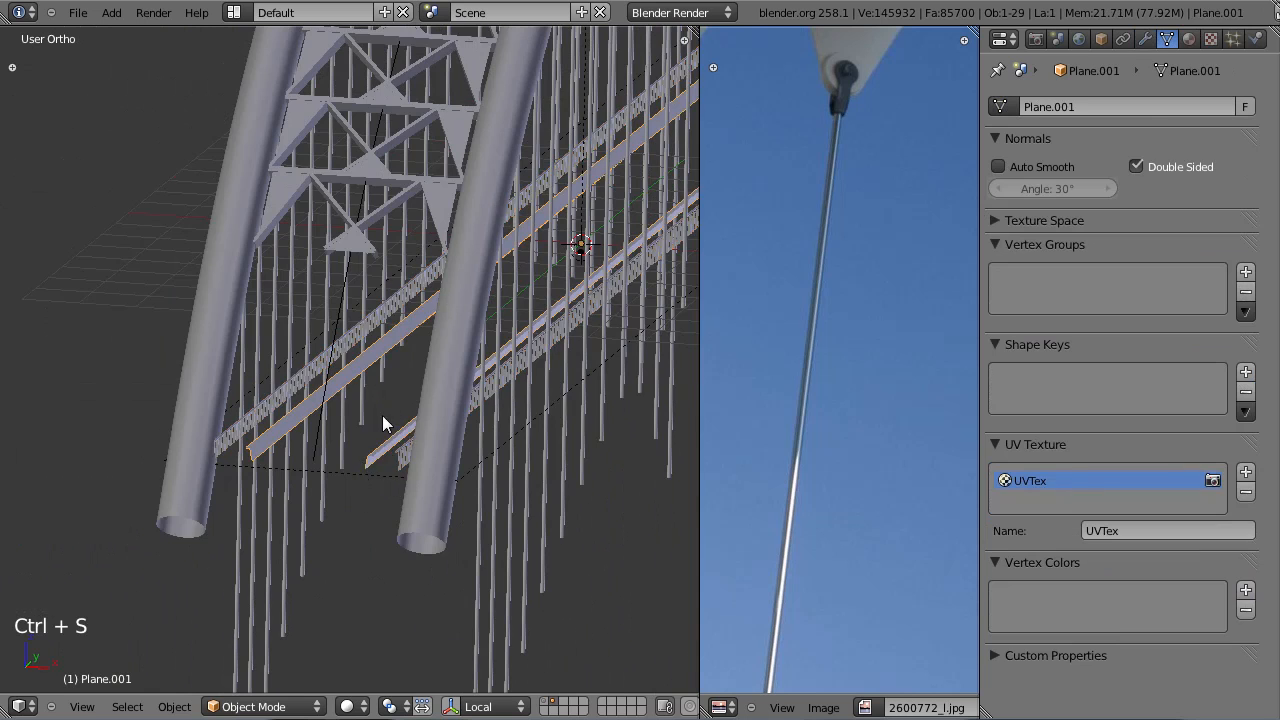
Step: Check the first layer alone, redisplay it together with the second layer and save the file
{"action": "scroll", "coordinate": [357, 467], "scroll_direction": "down", "scroll_amount": 4}
{"action": "left_click", "coordinate": [551, 704]}
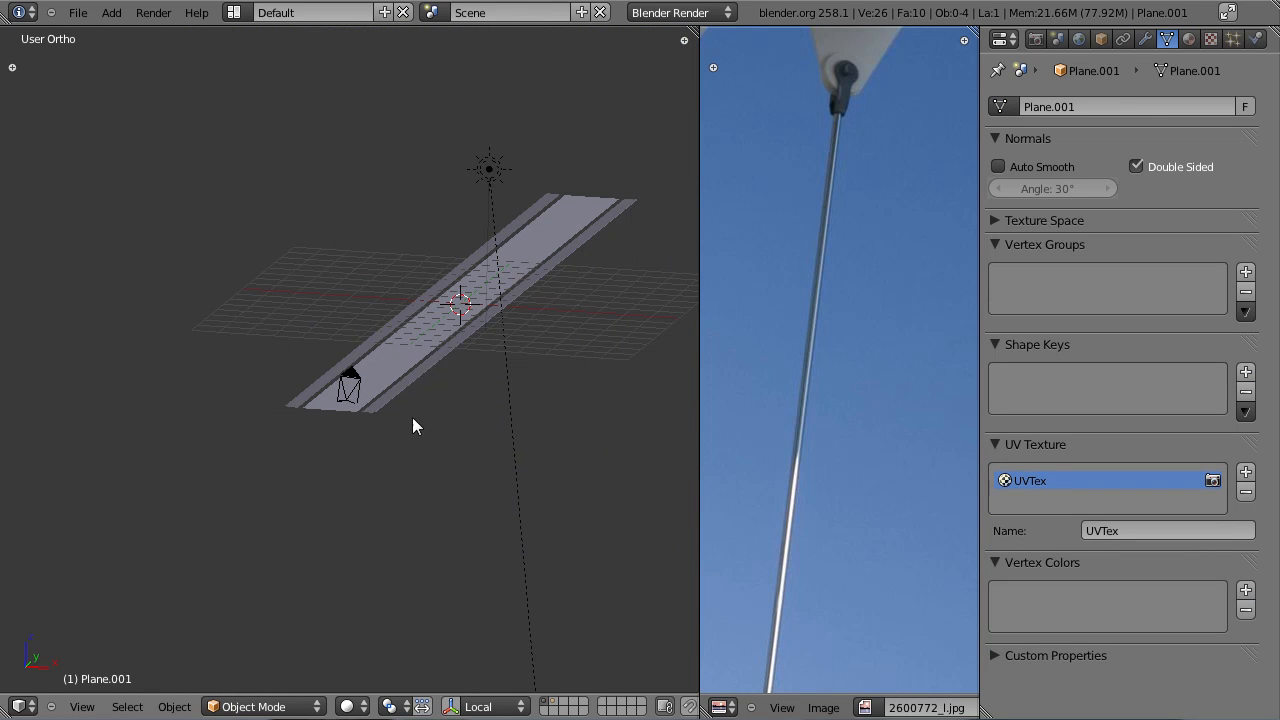
{"action": "left_click", "coordinate": [556, 707], "text": "shift"}
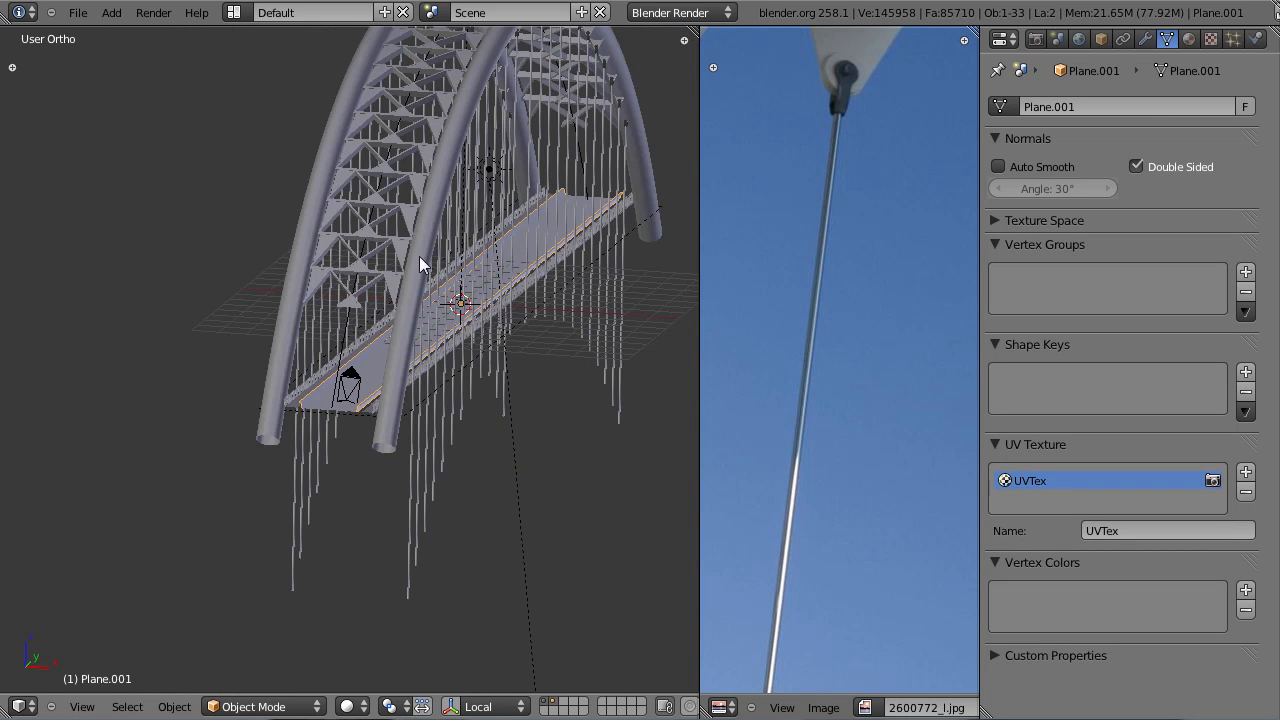
{"action": "key", "text": "ctrl+s"}
Step: Restrict the area lamp's light to its own layer, enable ray shadows for it and save the file
{"action": "left_click", "coordinate": [526, 356]}
{"action": "right_click", "coordinate": [348, 424]}
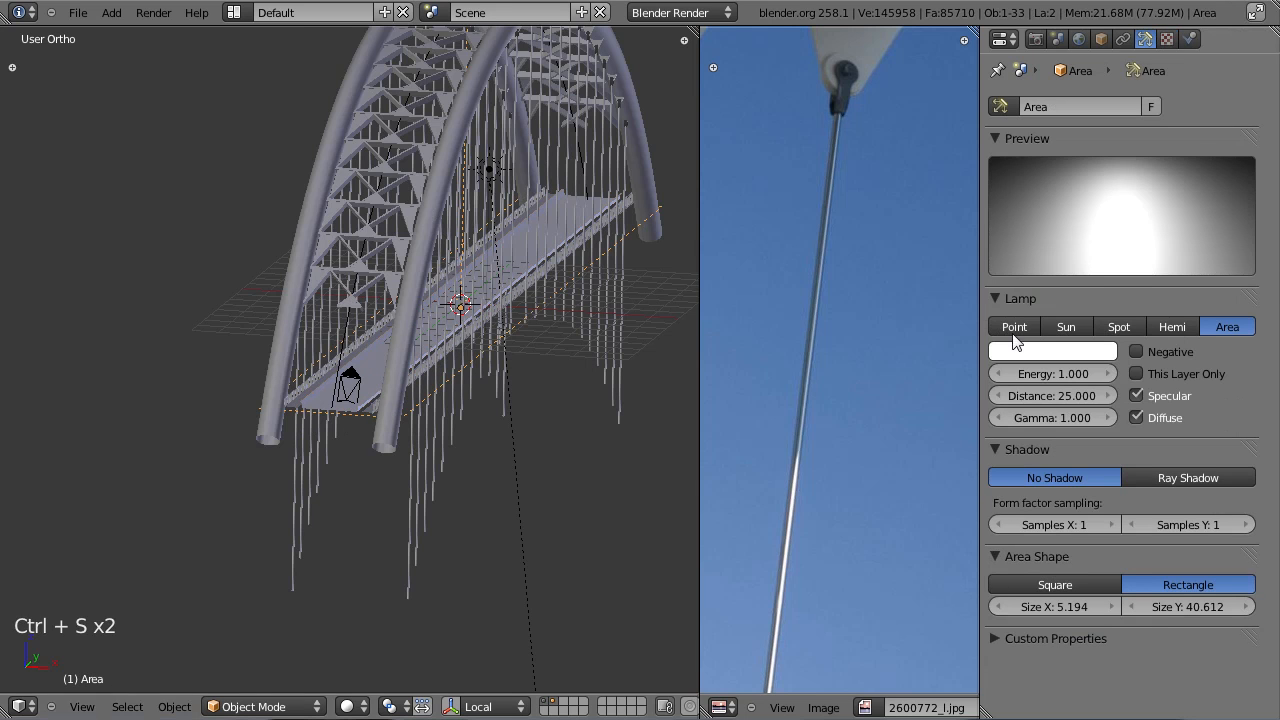
{"action": "left_click", "coordinate": [1170, 374]}
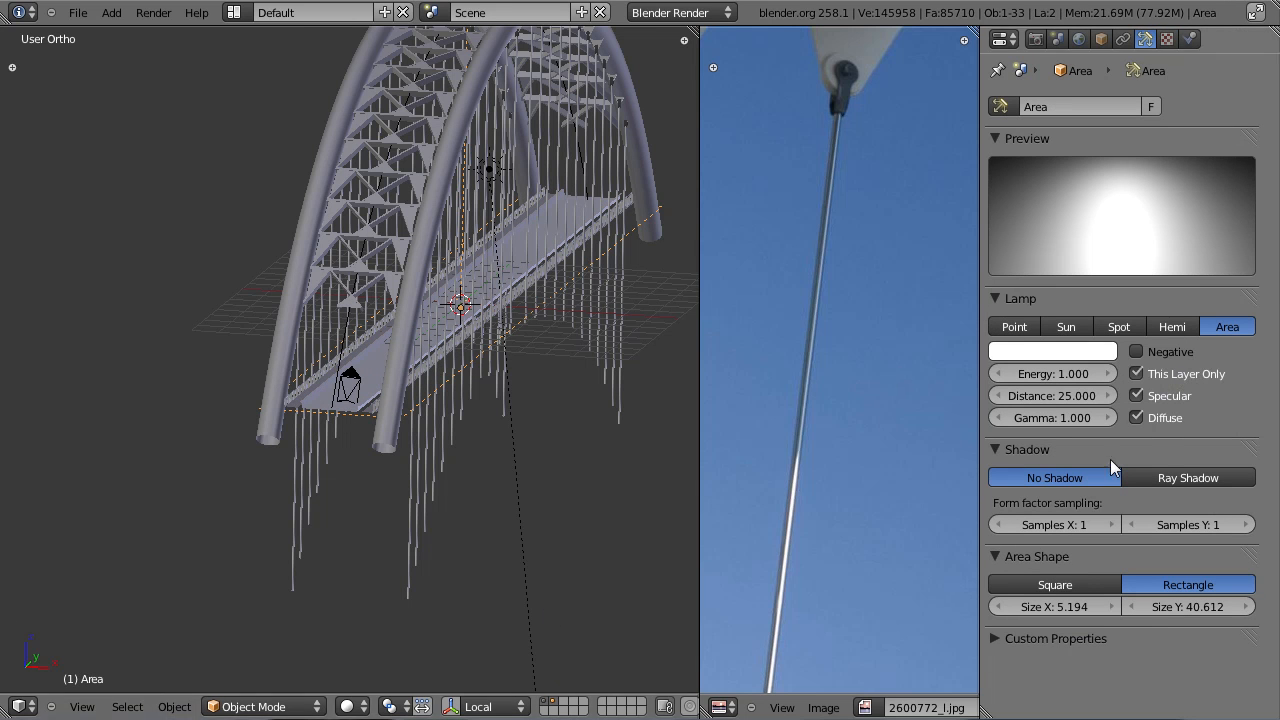
{"action": "left_click", "coordinate": [1189, 477]}
{"action": "key", "text": "ctrl+s"}
{"action": "key", "text": "ctrl+s"}
{"action": "key", "text": "ctrl+s"}
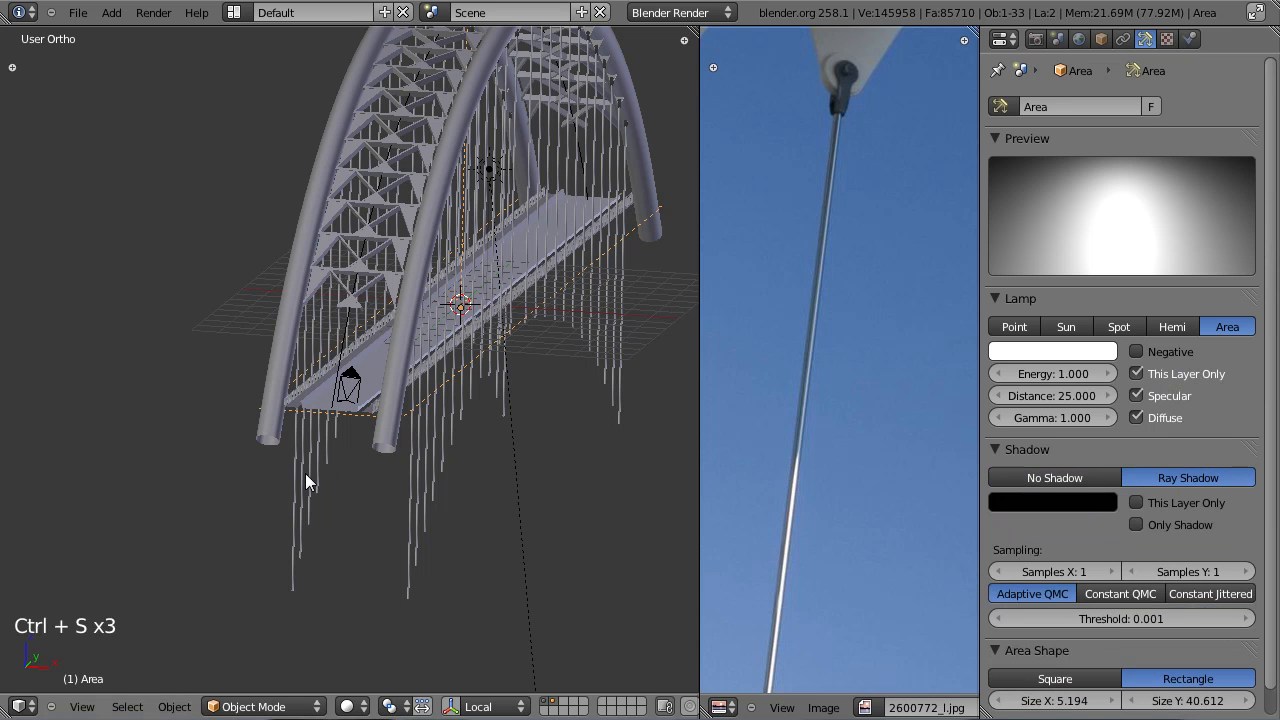
Step: Switch to the camera view, save the file and render the bridge to examine the lighting on the arch
{"action": "key", "text": "KP_0"}
{"action": "key", "text": "ctrl+s"}
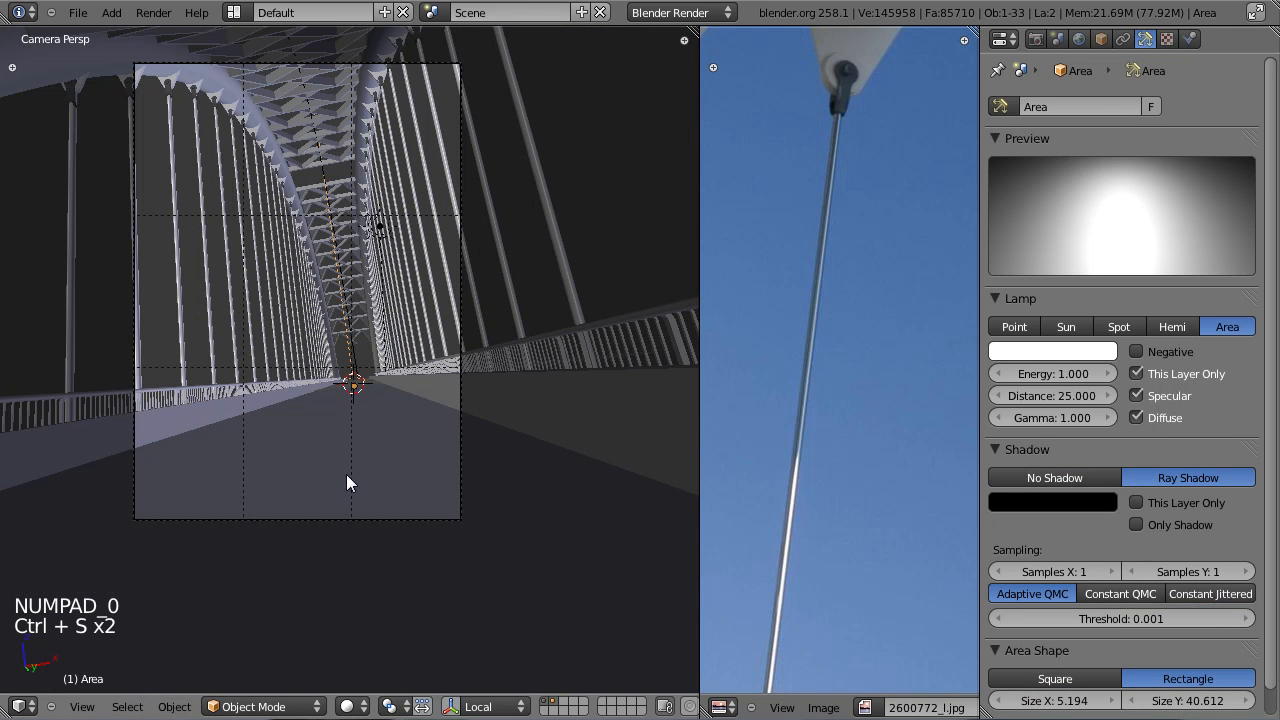
{"action": "key", "text": "F12"}
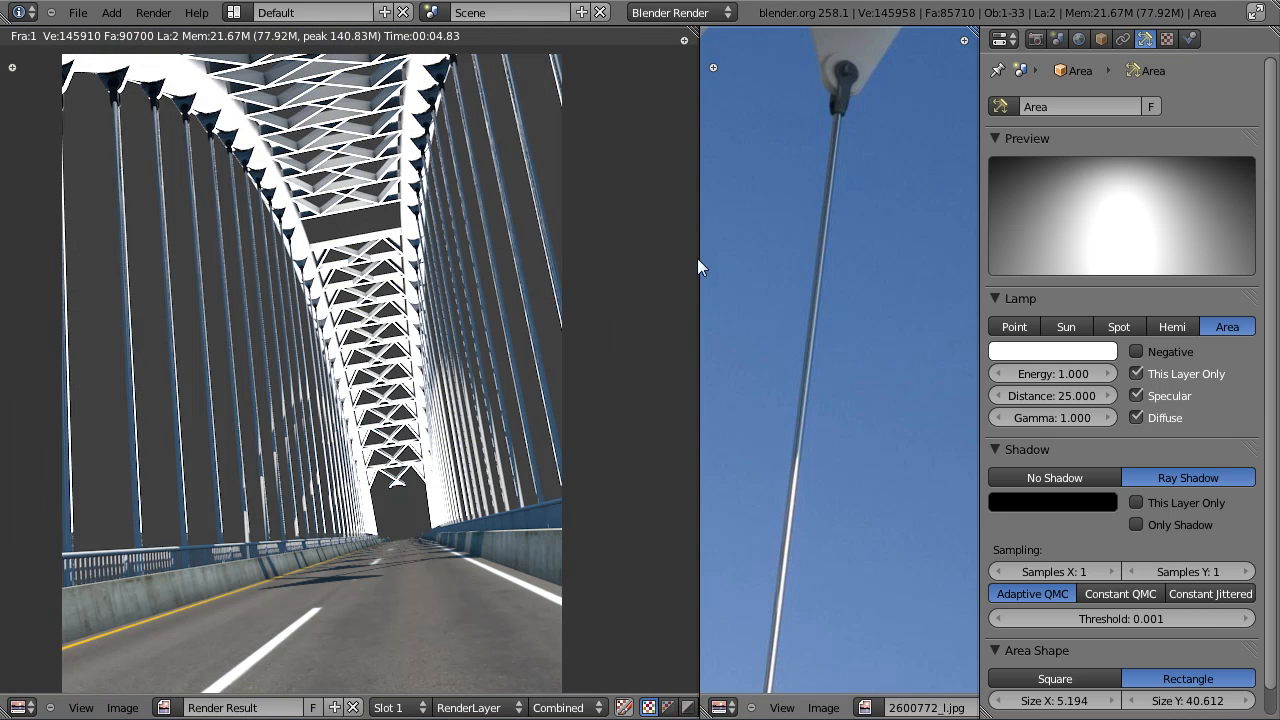
{"action": "scroll", "coordinate": [452, 352], "scroll_direction": "up", "scroll_amount": 2}
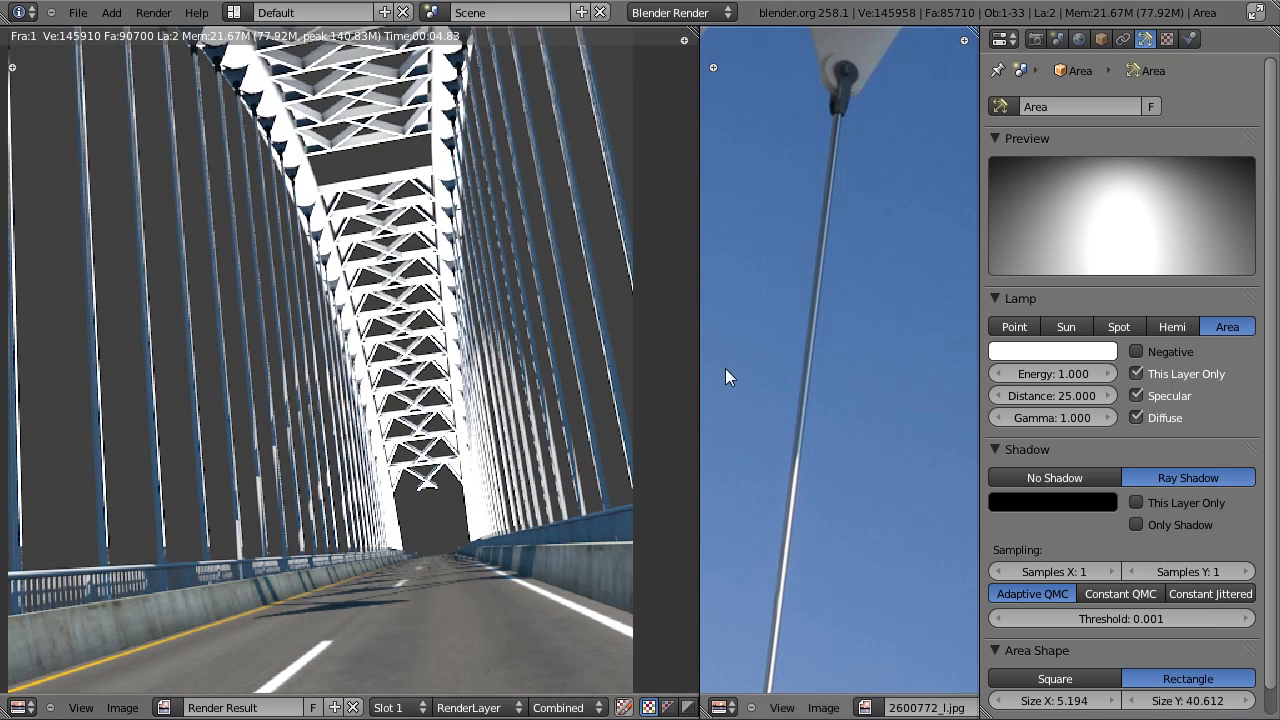
Step: Set the area lamp's energy to 0.1
{"action": "left_click", "coordinate": [1058, 373]}
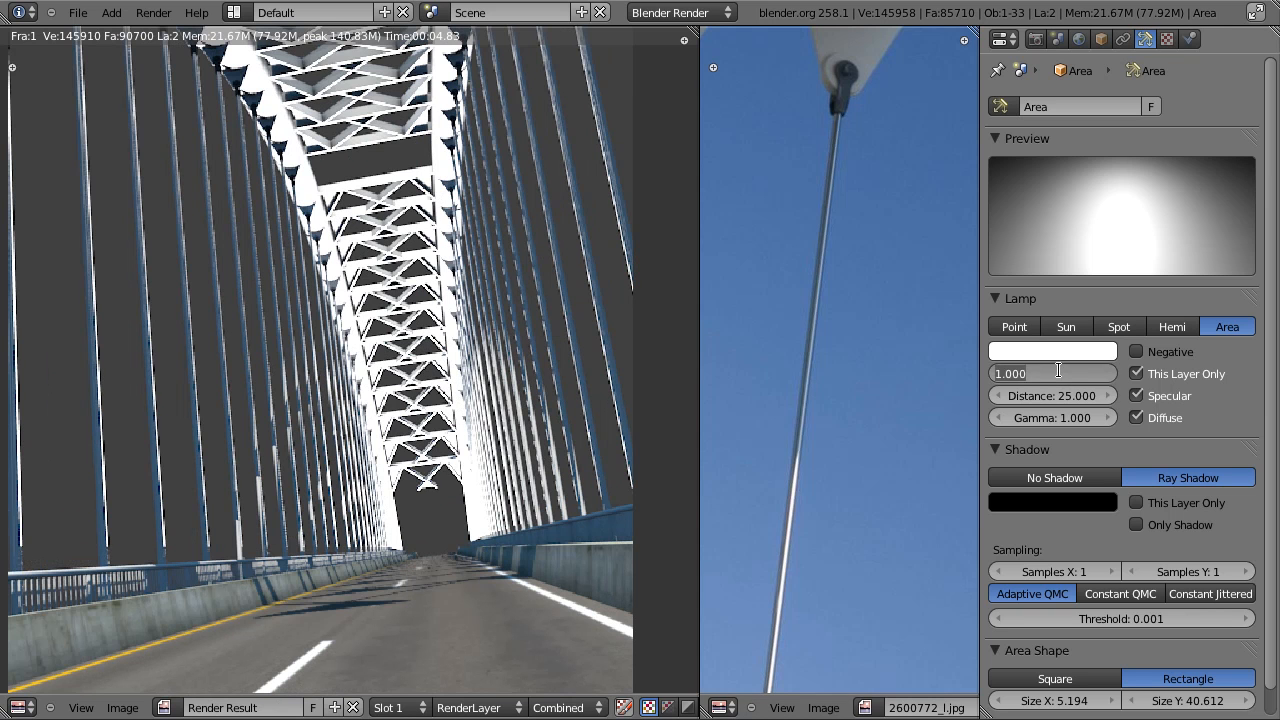
{"action": "type", "text": "0.1"}
{"action": "key", "text": "Return"}
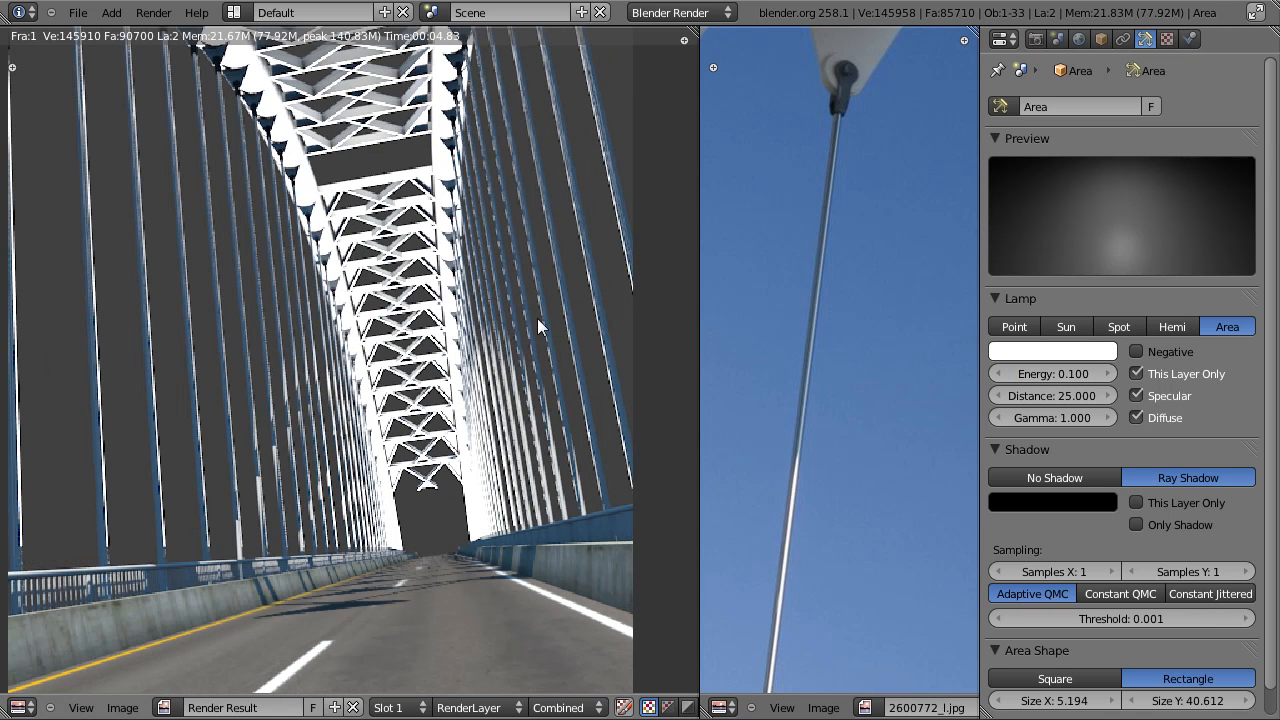
Step: Render the bridge and examine how the area lamp lights the arch and cross-bracing
{"action": "key", "text": "F12"}
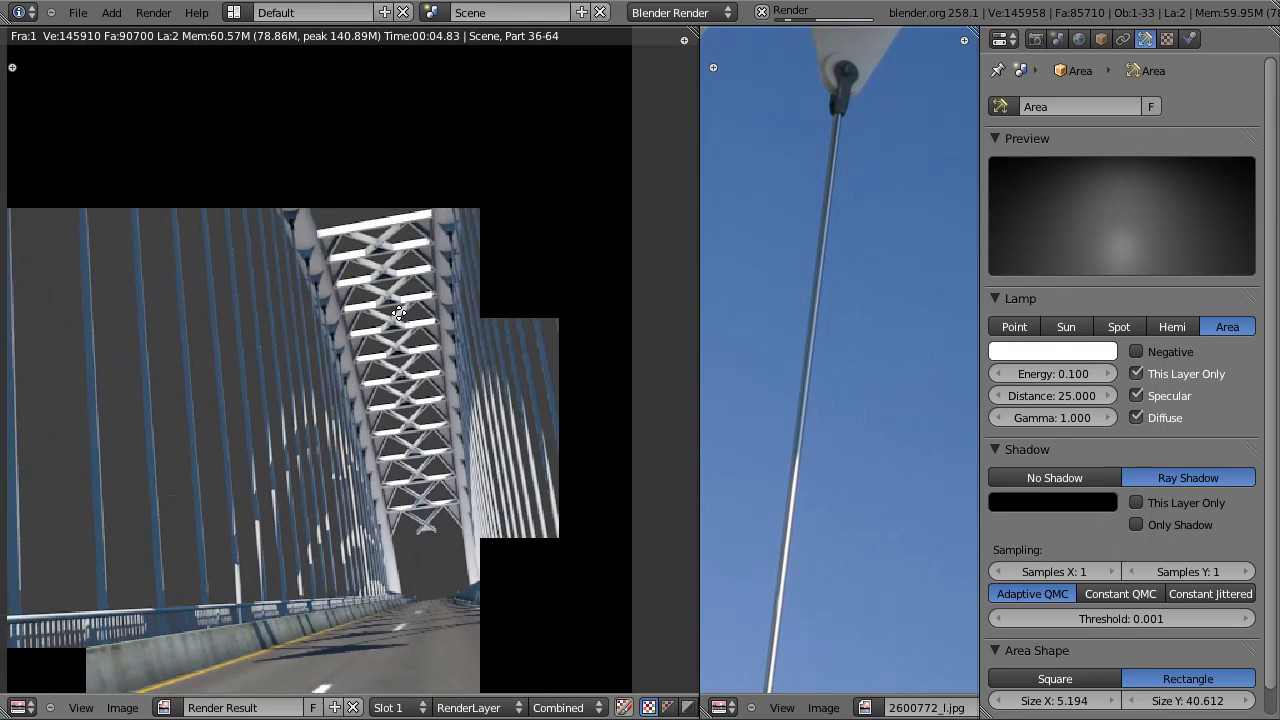
{"action": "scroll", "coordinate": [410, 350], "scroll_direction": "down", "scroll_amount": 2}
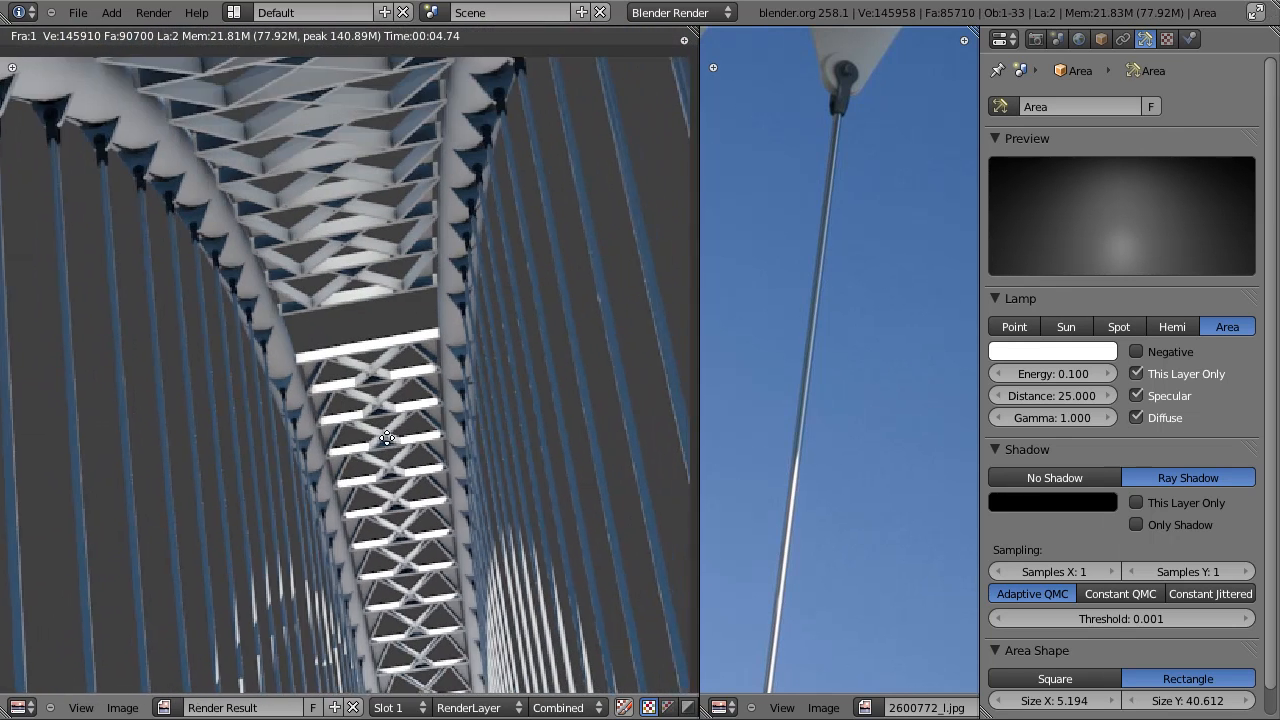
{"action": "scroll", "coordinate": [347, 342], "scroll_direction": "down", "scroll_amount": 1}
{"action": "middle_click_drag", "start_coordinate": [350, 338], "coordinate": [409, 317]}
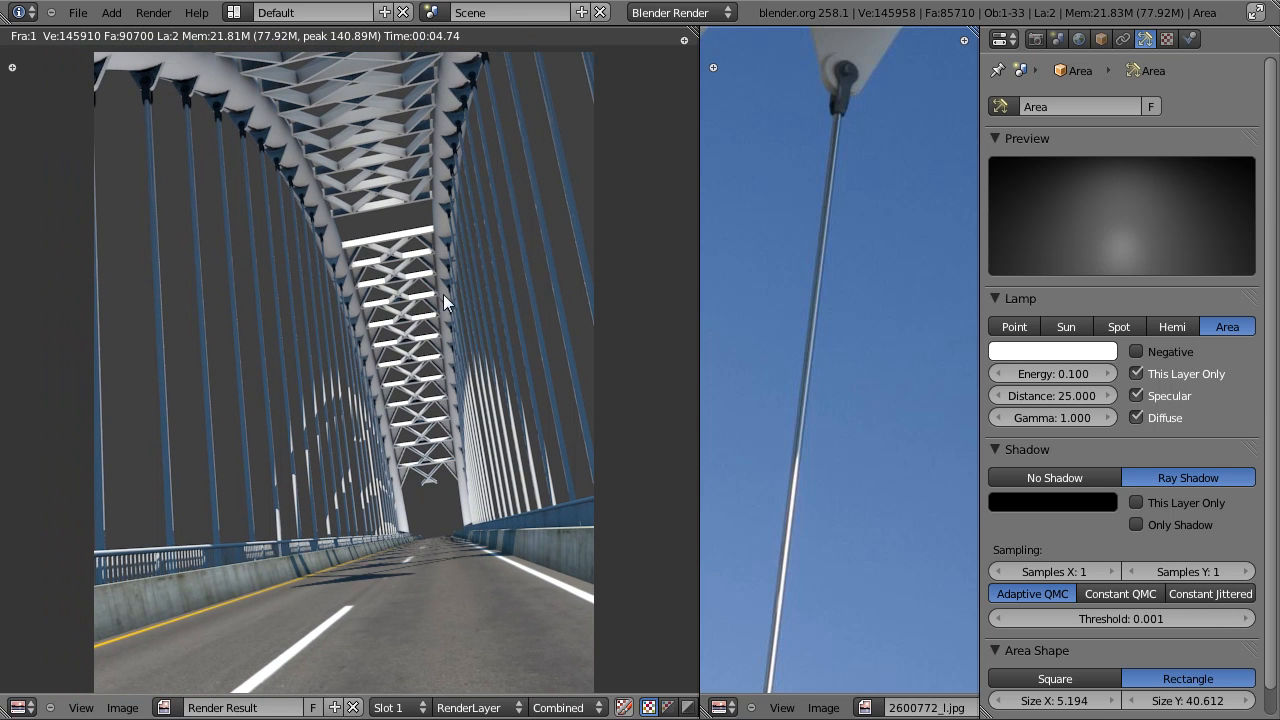
Step: Set the area lamp's energy to 0.2, save the file and test-render the bridge
{"action": "key", "text": "Escape"}
{"action": "left_click", "coordinate": [1053, 364]}
{"action": "type", "text": ".2"}
{"action": "key", "text": "Return"}
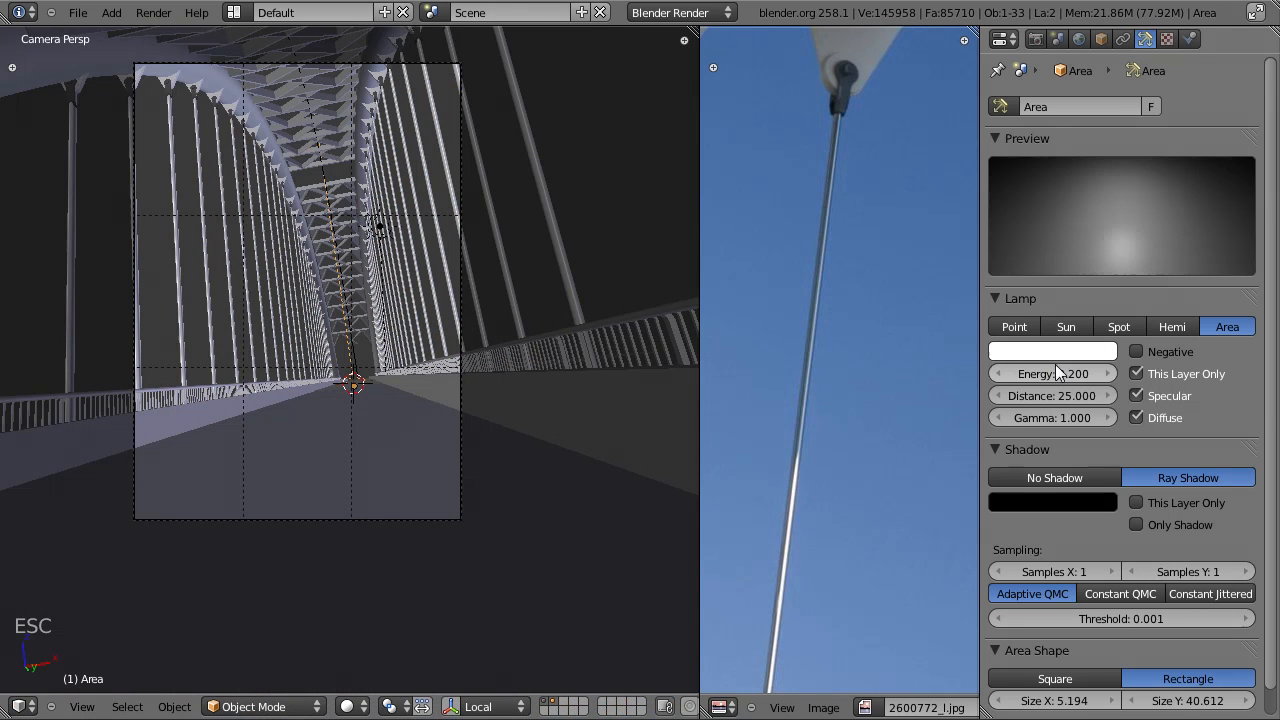
{"action": "key", "text": "ctrl+s"}
{"action": "key", "text": "F12"}
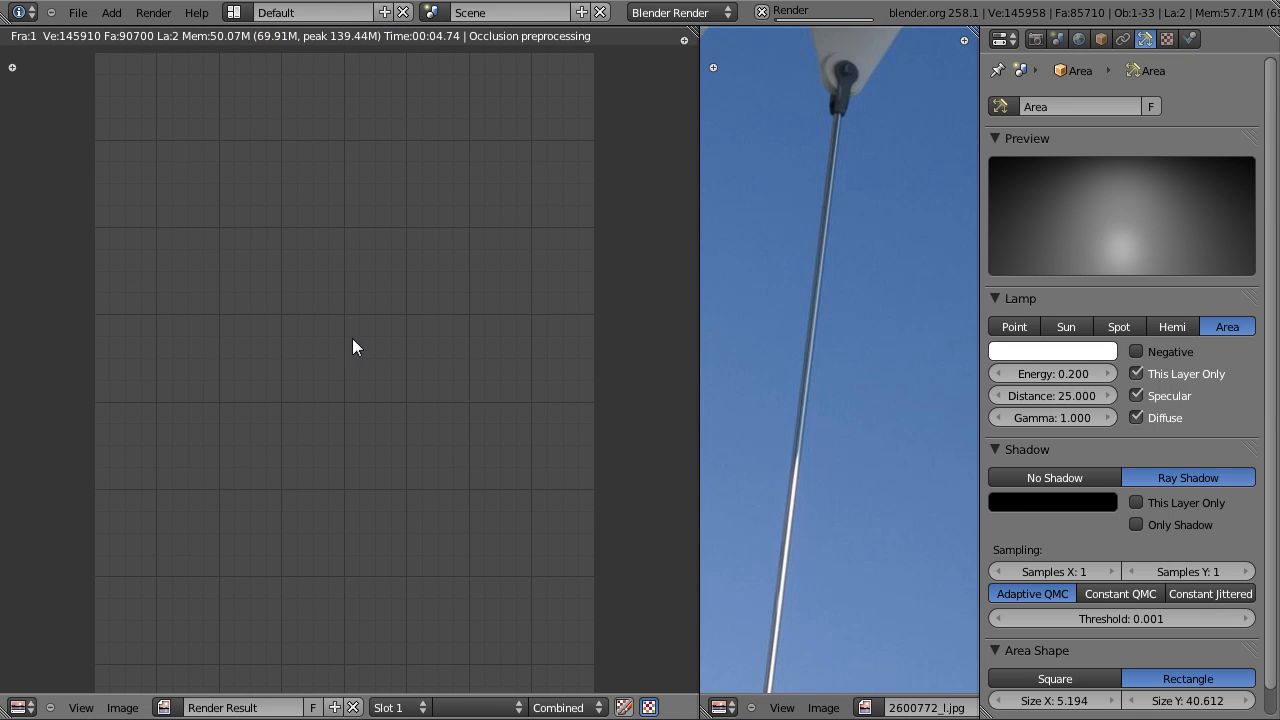
{"action": "scroll", "coordinate": [430, 334], "scroll_direction": "up", "scroll_amount": 1}
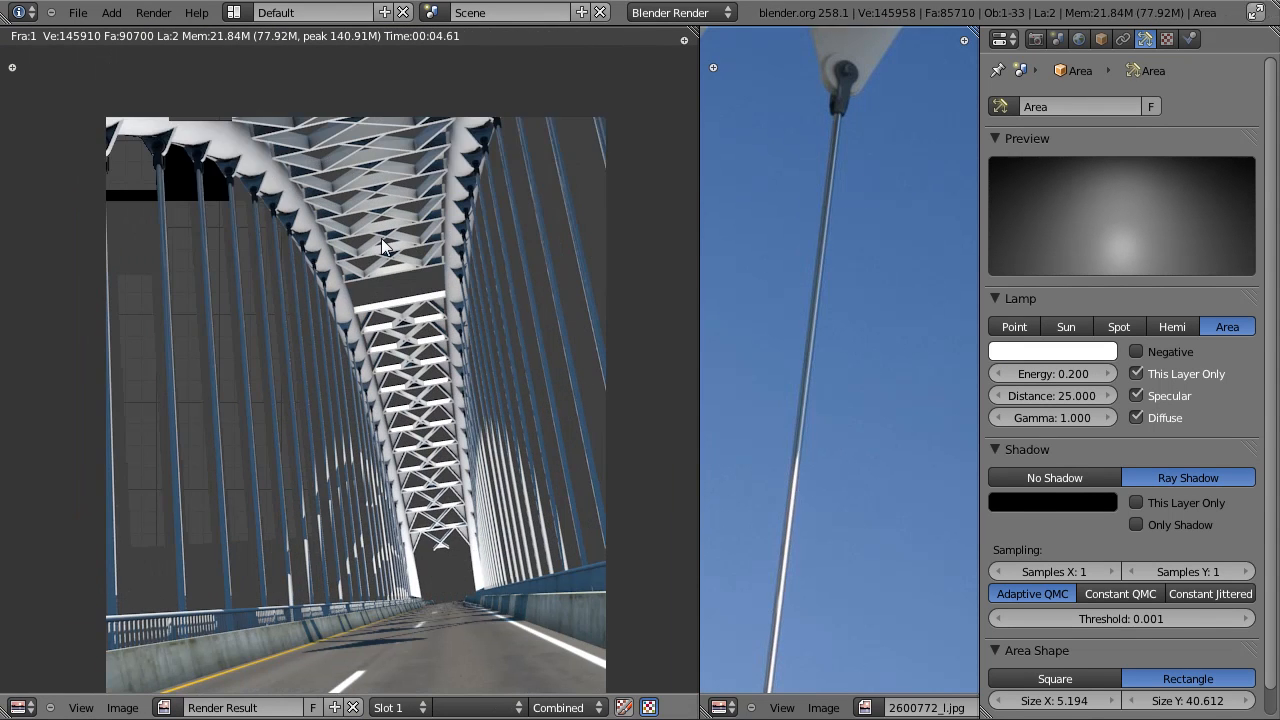
Step: Set the area lamp's energy to 0.12 and save the file
{"action": "key", "text": "Escape"}
{"action": "type", "text": "1.2"}
{"action": "key", "text": "Return"}
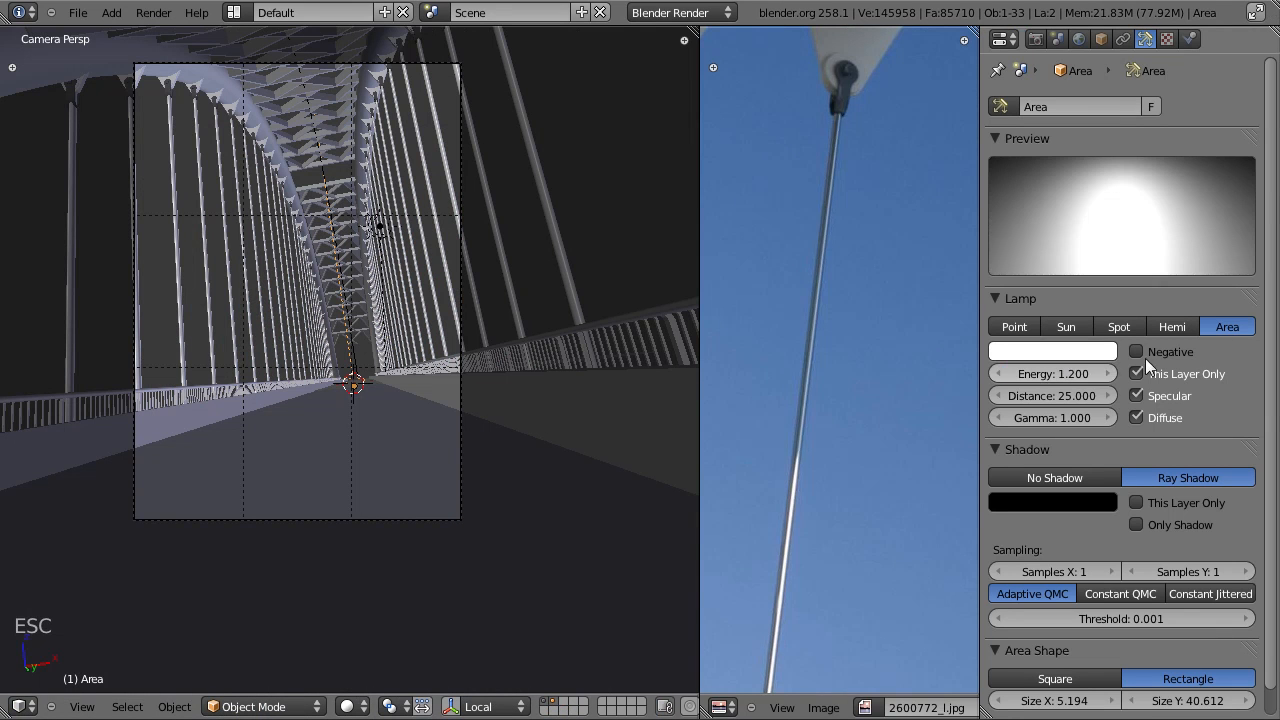
{"action": "left_click", "coordinate": [1053, 373]}
{"action": "type", "text": "0.12"}
{"action": "key", "text": "Return"}
{"action": "key", "text": "ctrl+s"}
{"action": "left_click", "coordinate": [681, 384]}
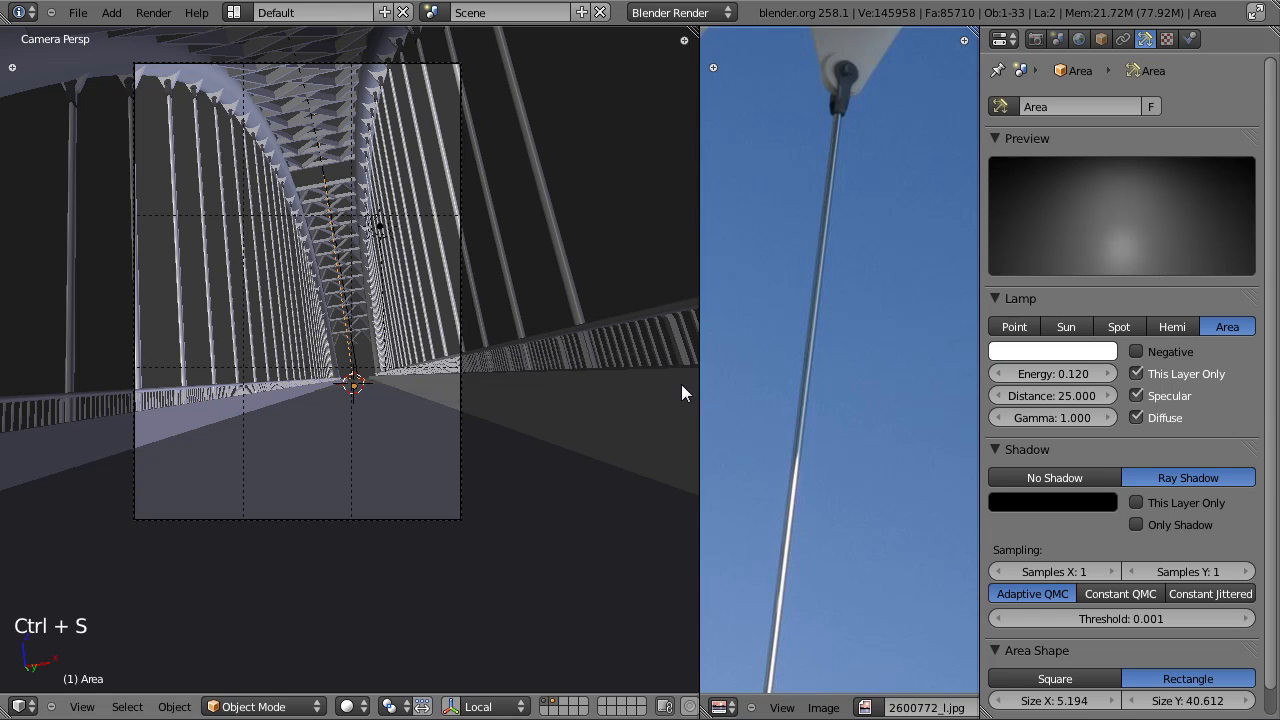
Step: Re-render the bridge and bring the arch's cable brackets into view in the reference photo
{"action": "key", "text": "F12"}
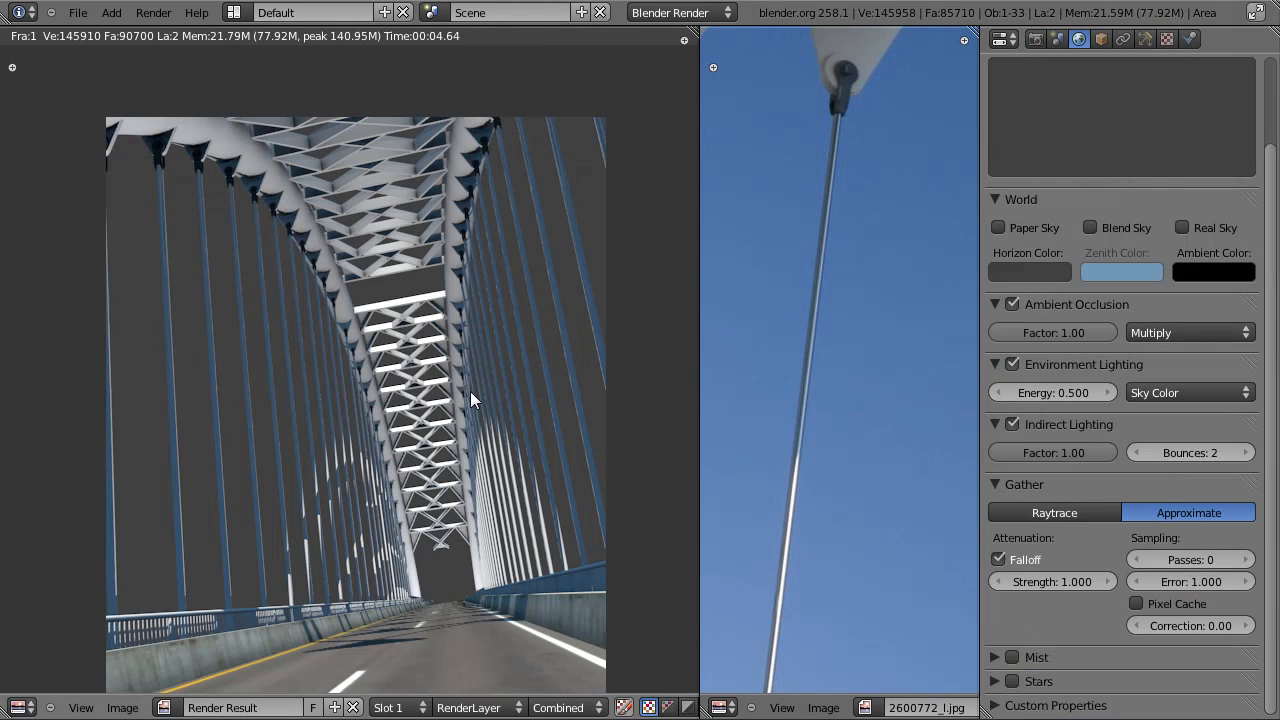
{"action": "key", "text": "F12"}
{"action": "middle_click_drag", "start_coordinate": [433, 386], "coordinate": [432, 322]}
{"action": "middle_click_drag", "start_coordinate": [890, 226], "coordinate": [920, 442]}
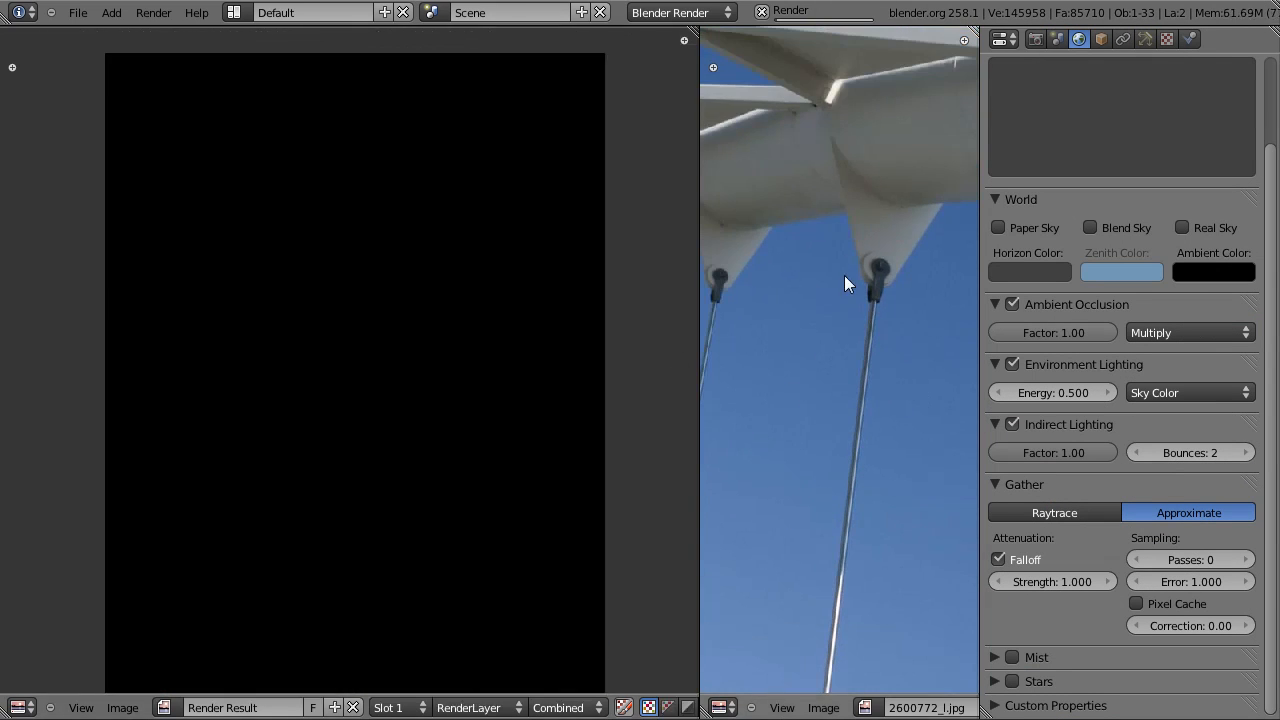
{"action": "key", "text": "F12"}
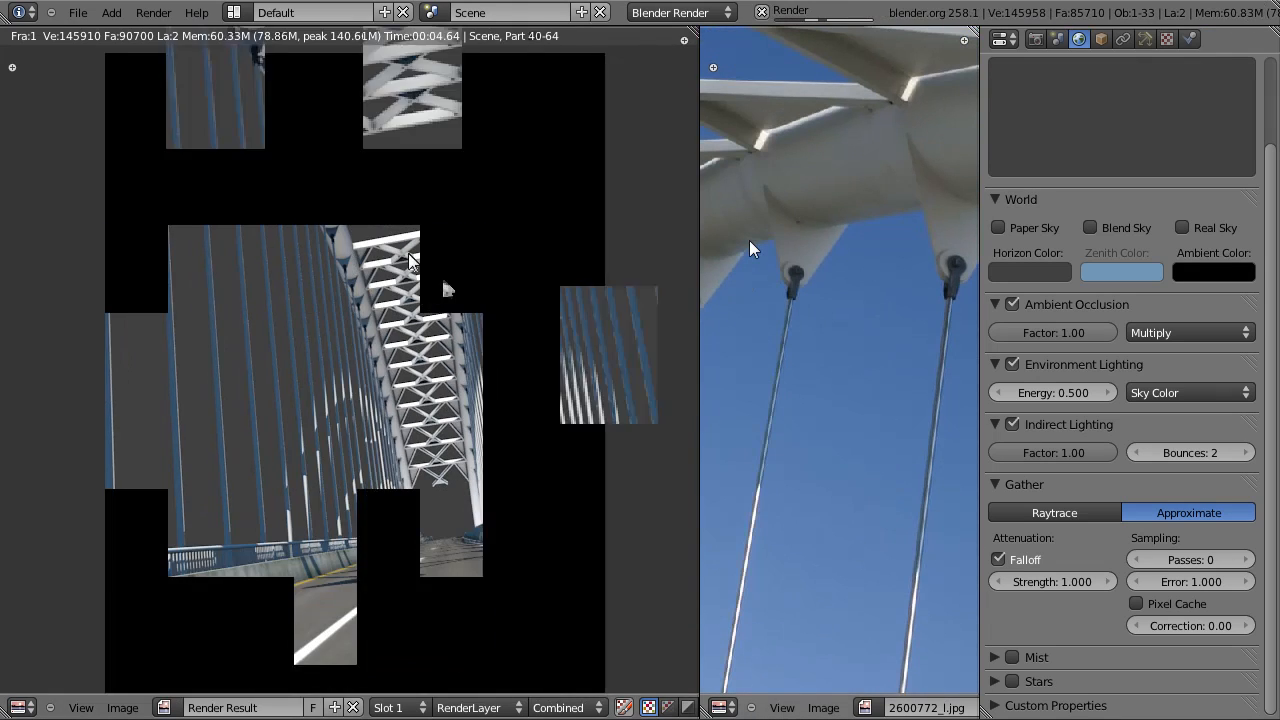
Step: Examine the lighting on the arch, cable brackets and cross-bracing in the finished render
{"action": "scroll", "coordinate": [380, 363], "scroll_direction": "down", "scroll_amount": 4}
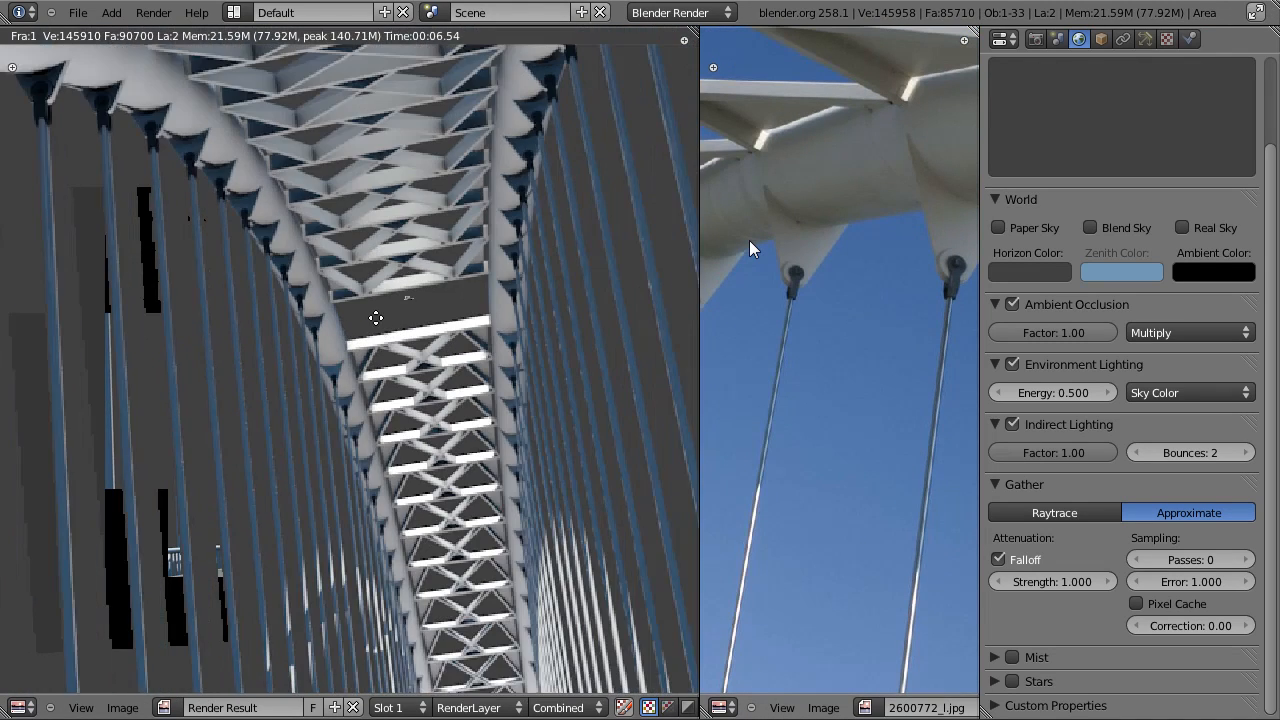
{"action": "scroll", "coordinate": [405, 340], "scroll_direction": "down", "scroll_amount": 4}
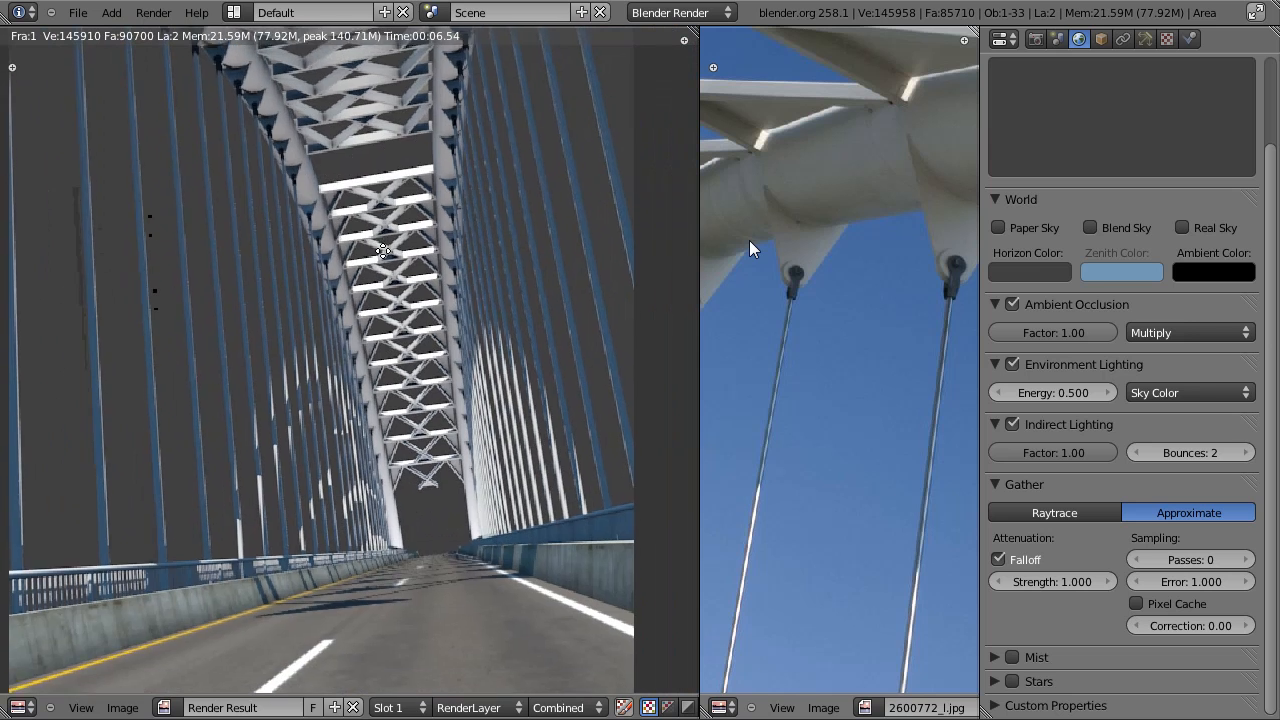
{"action": "middle_click_drag", "start_coordinate": [440, 337], "coordinate": [410, 251]}
{"action": "middle_click_drag", "start_coordinate": [293, 265], "coordinate": [366, 363]}
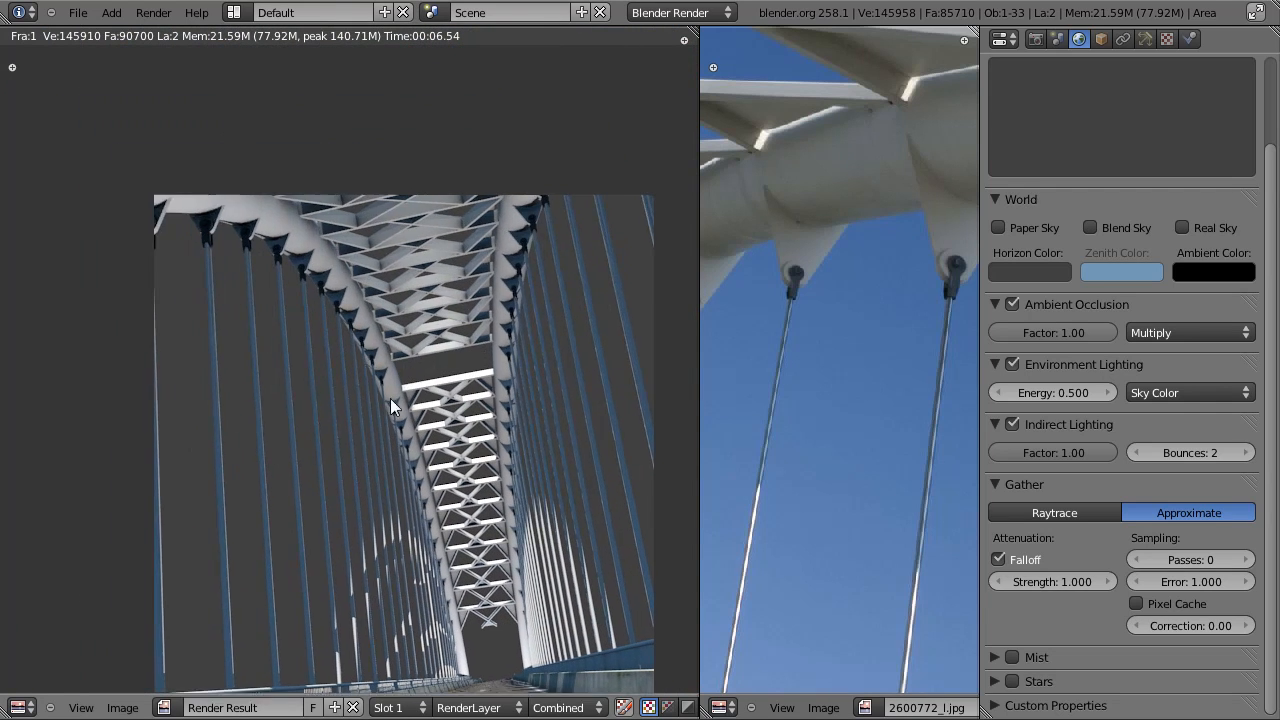
{"action": "scroll", "coordinate": [366, 363], "scroll_direction": "up", "scroll_amount": 4}
{"action": "middle_click_drag", "start_coordinate": [342, 257], "coordinate": [452, 424]}
{"action": "scroll", "coordinate": [374, 363], "scroll_direction": "up", "scroll_amount": 2}
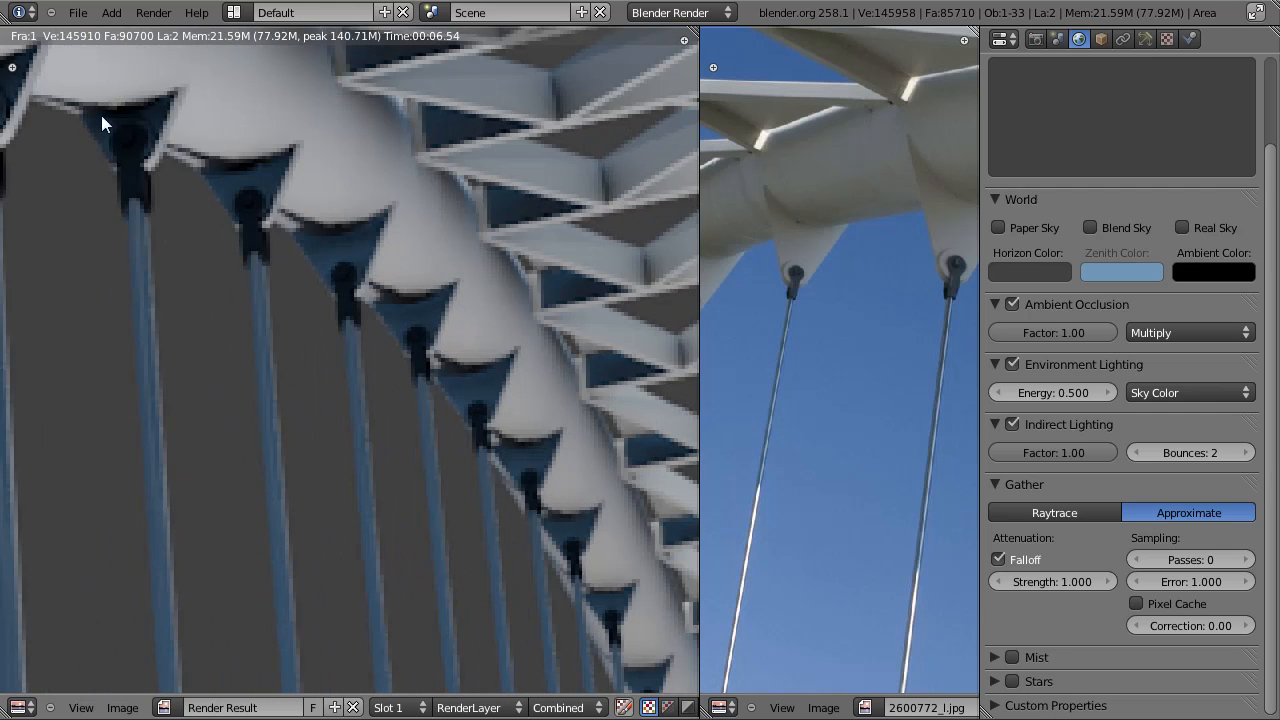
{"action": "scroll", "coordinate": [394, 325], "scroll_direction": "down", "scroll_amount": 4}
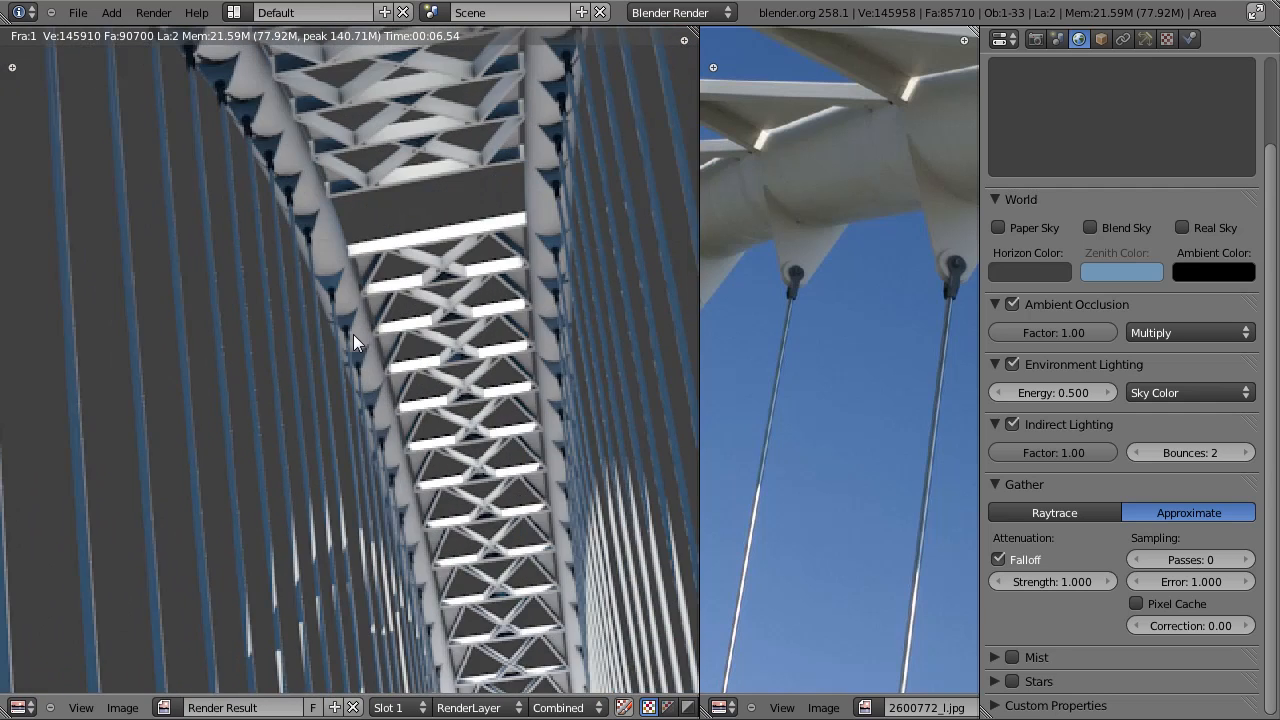
Step: Set the area lamp to cast no shadow, save the file and re-render the bridge
{"action": "key", "text": "Escape"}
{"action": "key", "text": "z"}
{"action": "key", "text": "z"}
{"action": "left_click", "coordinate": [1127, 40]}
{"action": "left_click", "coordinate": [1143, 40]}
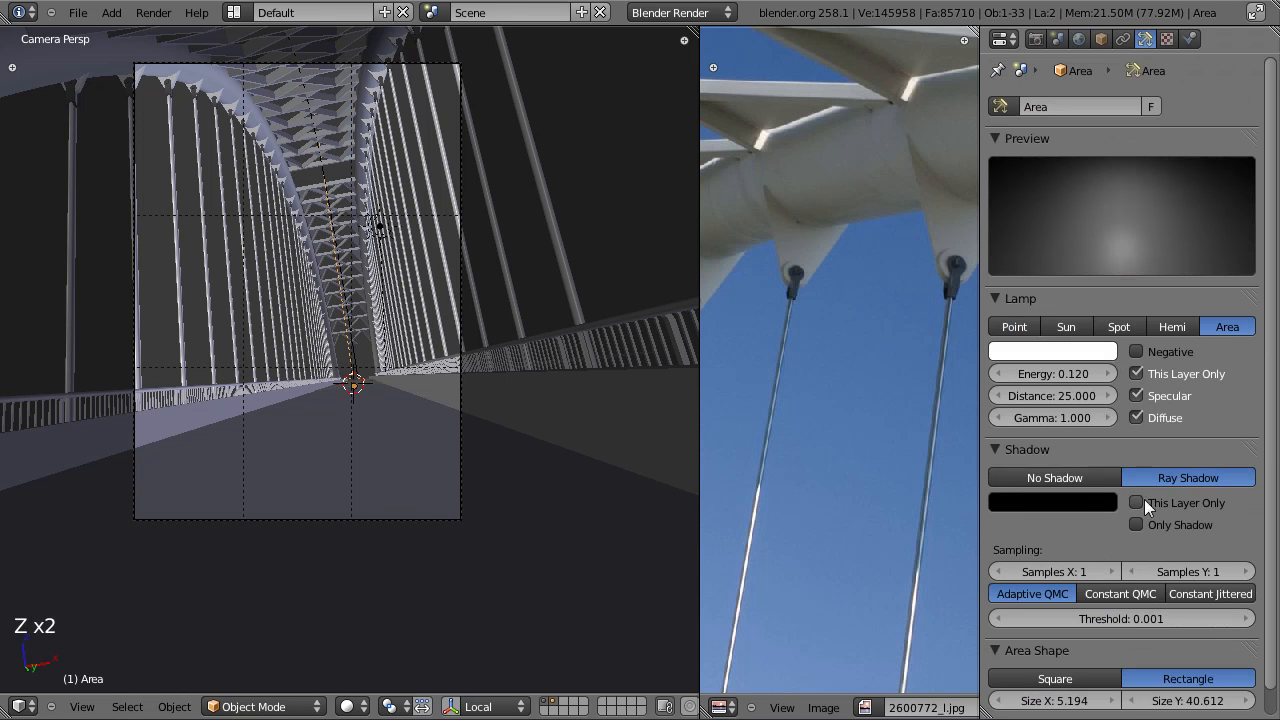
{"action": "left_click", "coordinate": [1055, 478]}
{"action": "key", "text": "ctrl+s"}
{"action": "key", "text": "z"}
{"action": "key", "text": "z"}
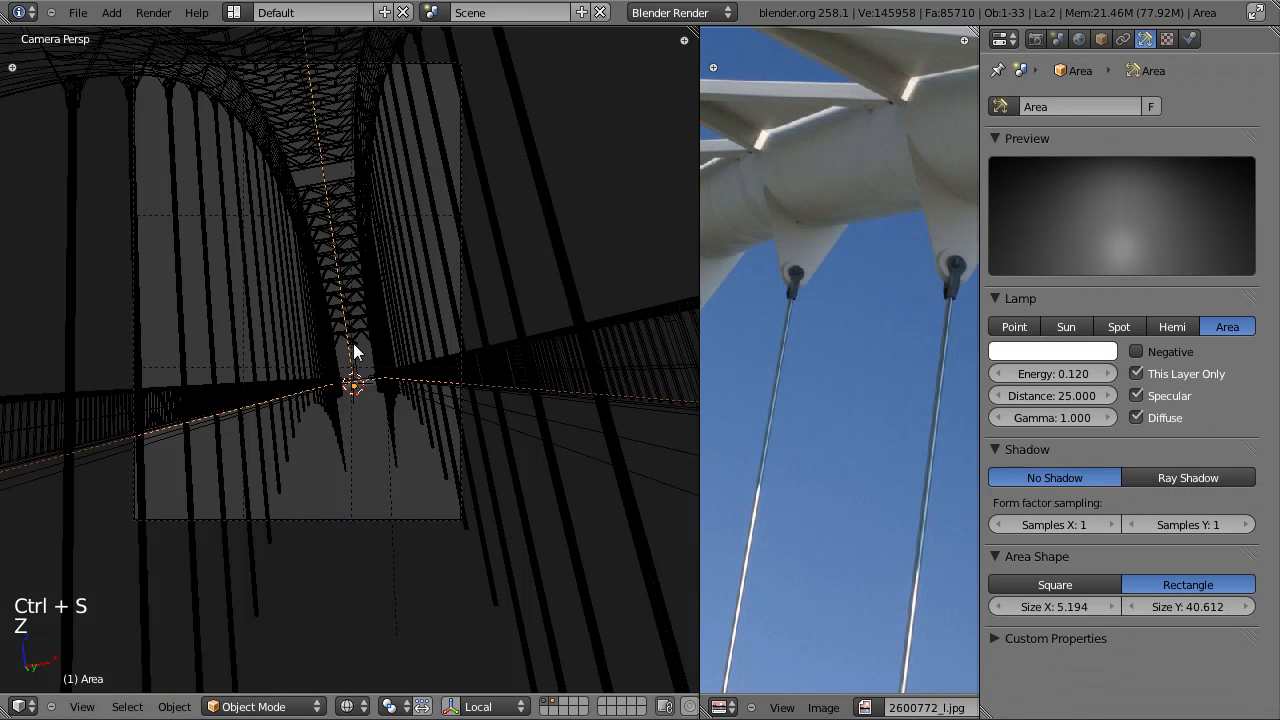
{"action": "key", "text": "ctrl+s"}
{"action": "key", "text": "F12"}
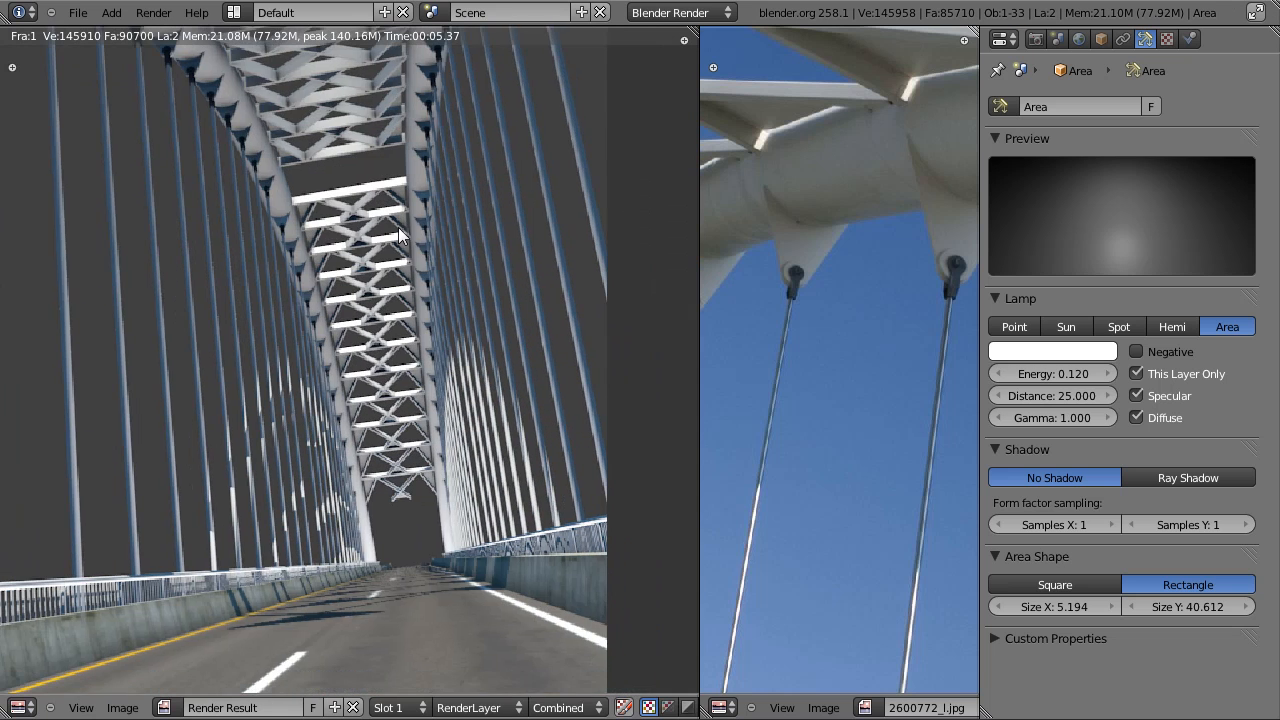
Step: Turn off the area lamp's specular contribution and re-render the bridge to inspect its lighting
{"action": "left_click", "coordinate": [1165, 396]}
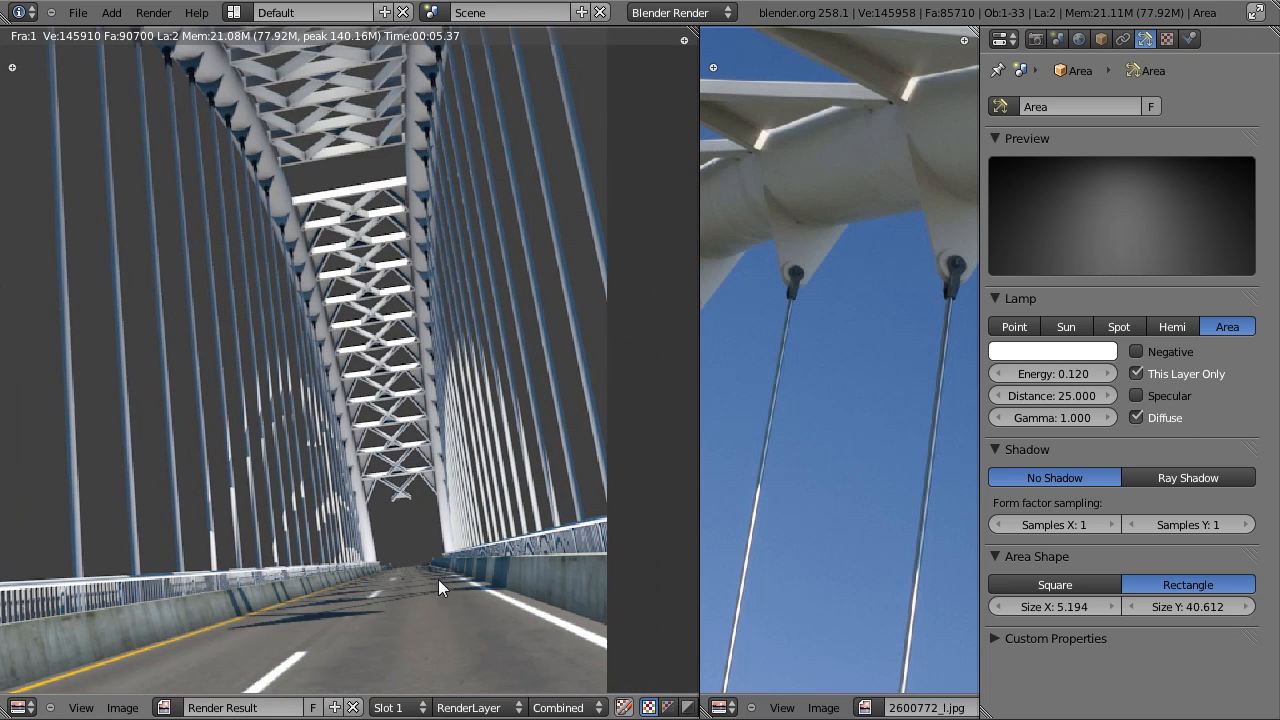
{"action": "key", "text": "F12"}
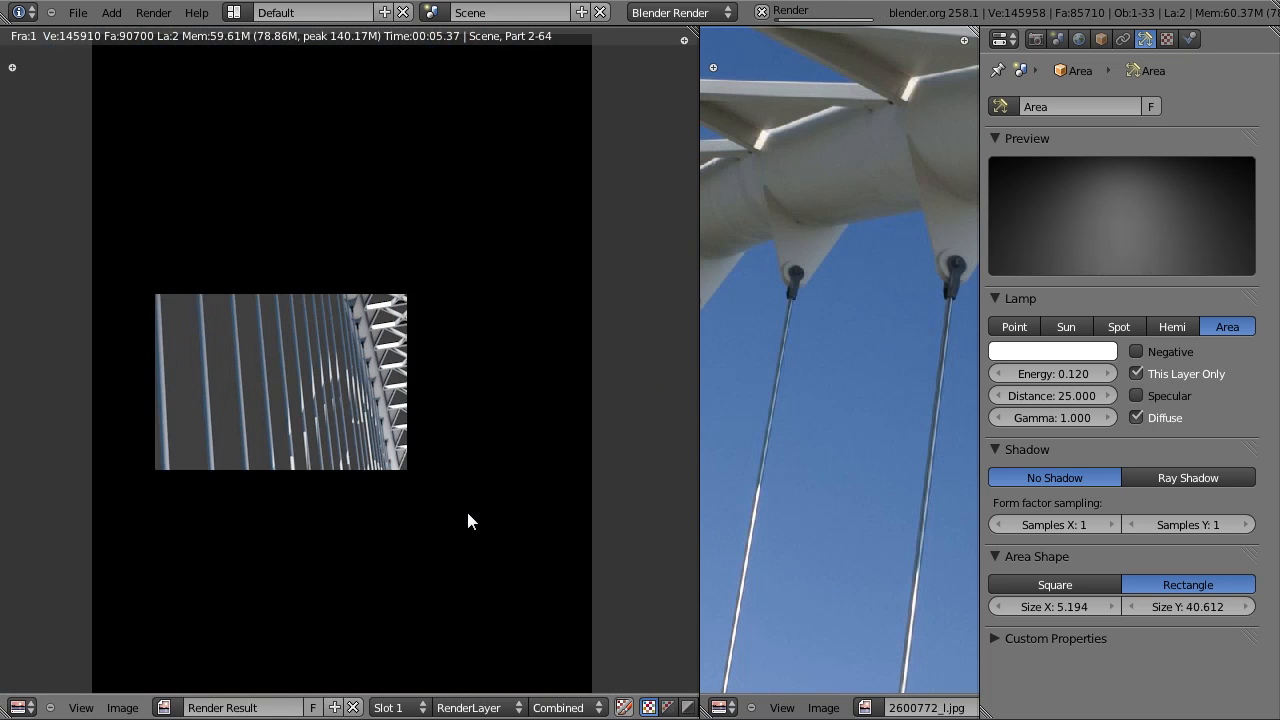
{"action": "scroll", "coordinate": [425, 250], "scroll_direction": "up", "scroll_amount": 1}
{"action": "middle_click_drag", "start_coordinate": [425, 253], "coordinate": [425, 345]}
{"action": "scroll", "coordinate": [425, 400], "scroll_direction": "up", "scroll_amount": 2}
{"action": "scroll", "coordinate": [420, 400], "scroll_direction": "down", "scroll_amount": 3}
{"action": "middle_click_drag", "start_coordinate": [410, 404], "coordinate": [340, 328]}
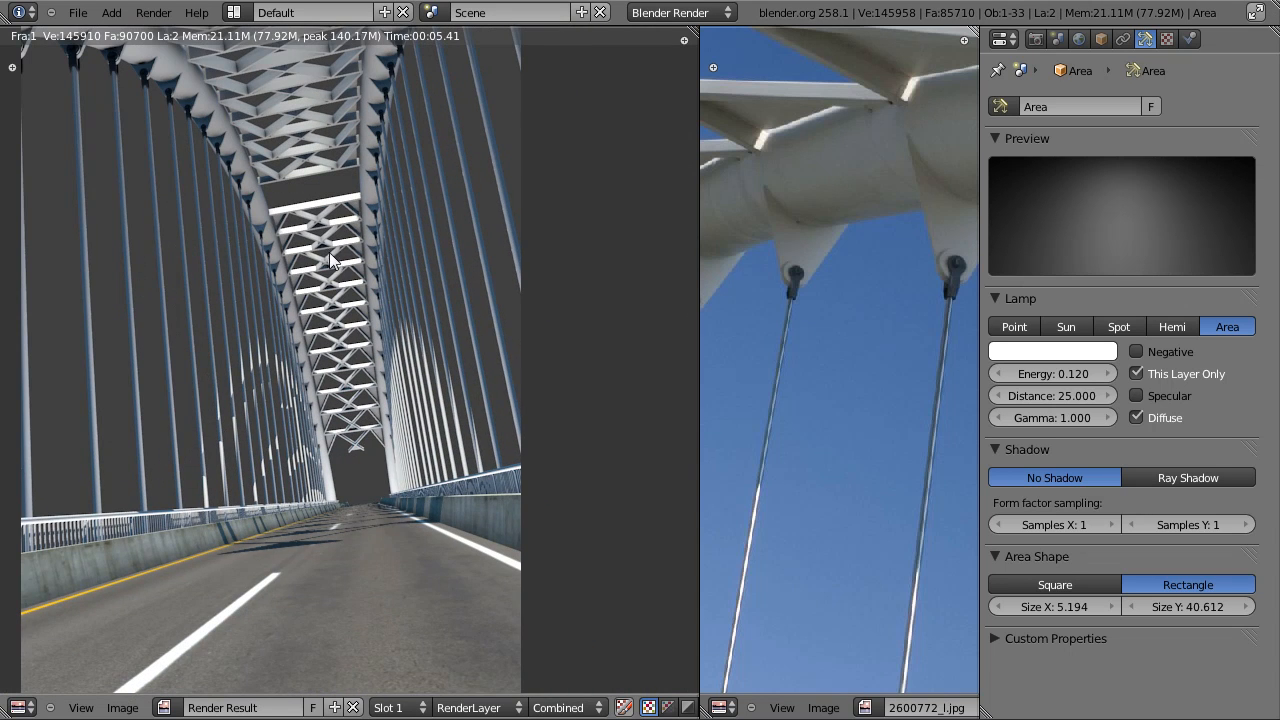
{"action": "scroll", "coordinate": [327, 248], "scroll_direction": "up", "scroll_amount": 6}
{"action": "scroll", "coordinate": [342, 352], "scroll_direction": "down", "scroll_amount": 6}
{"action": "middle_click_drag", "start_coordinate": [387, 364], "coordinate": [428, 367]}
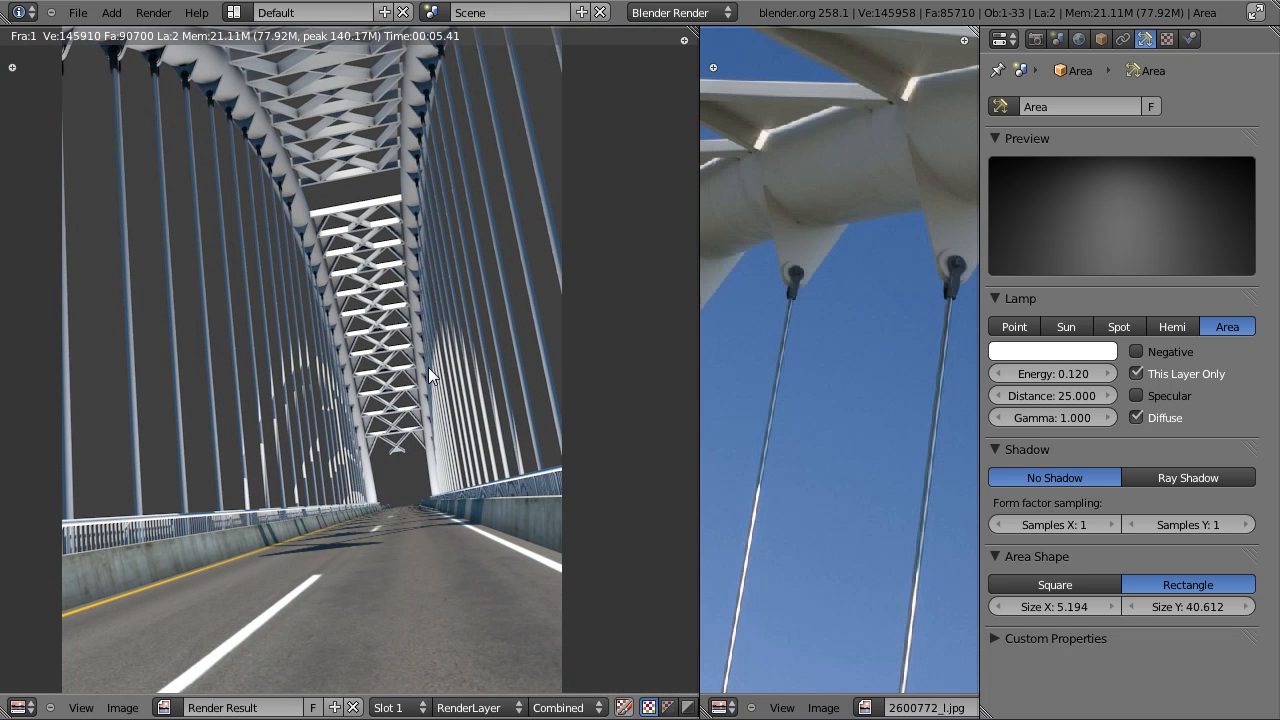
Step: Close the render, save the file and show the whole bridge from directly above
{"action": "key", "text": "Escape"}
{"action": "key", "text": "ctrl+s"}
{"action": "key", "text": "KP_7"}
{"action": "scroll", "coordinate": [408, 459], "scroll_direction": "down", "scroll_amount": 7}
{"action": "scroll", "coordinate": [795, 477], "scroll_direction": "down", "scroll_amount": 4}
{"action": "scroll", "coordinate": [795, 477], "scroll_direction": "up", "scroll_amount": 1}
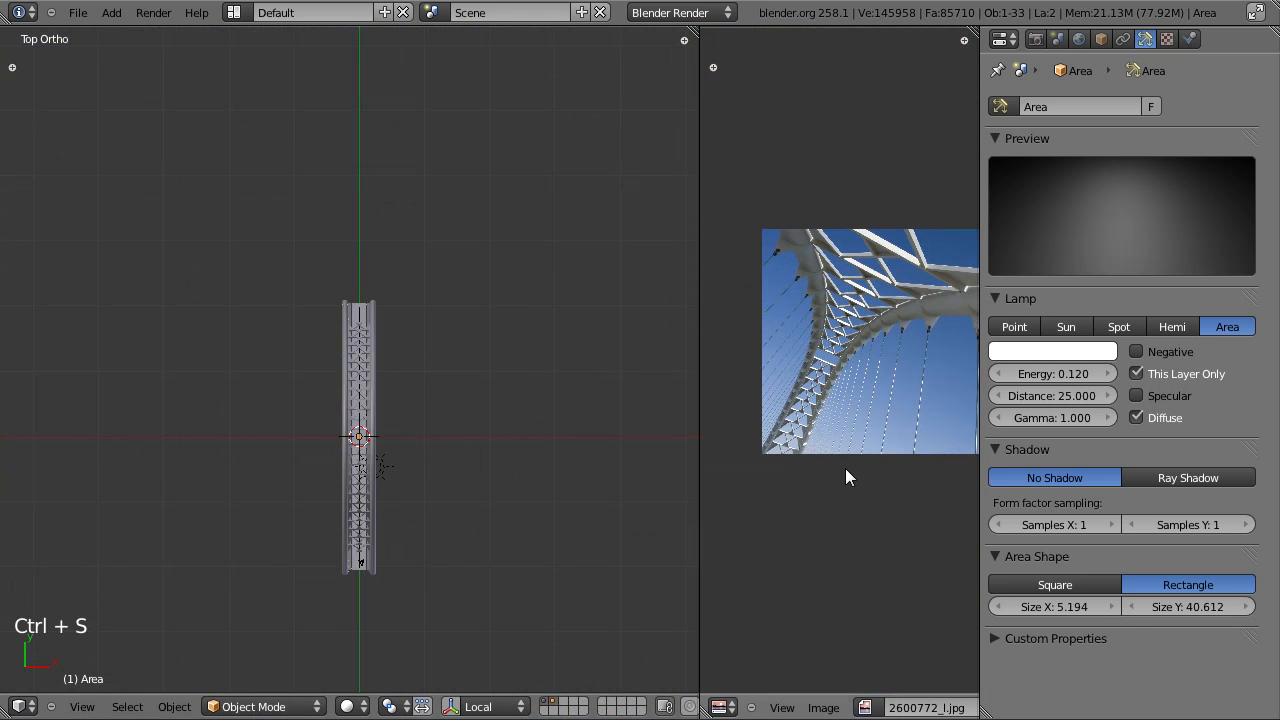
Step: Display the Landscapes0087_L_edit mountain picture in place of the bridge reference photo and widen its editor
{"action": "left_click", "coordinate": [822, 707]}
{"action": "left_click", "coordinate": [865, 707]}
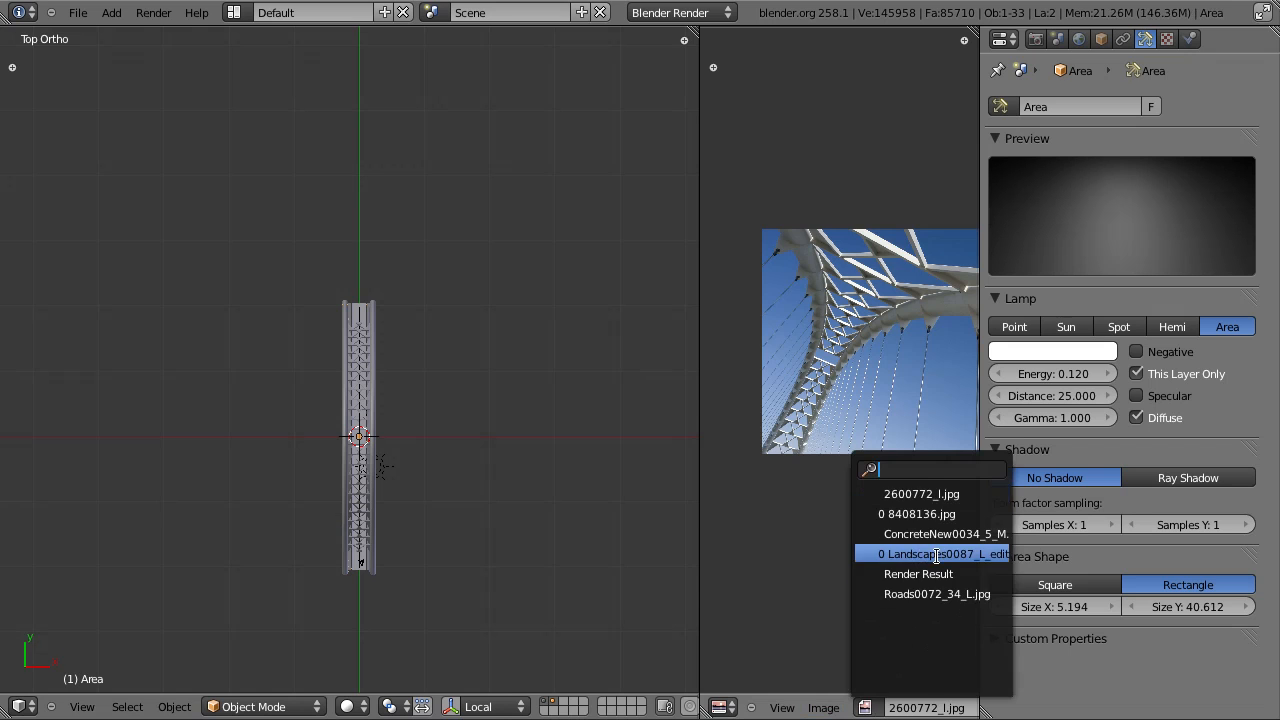
{"action": "left_click", "coordinate": [934, 558]}
{"action": "scroll", "coordinate": [867, 507], "scroll_direction": "down", "scroll_amount": 4}
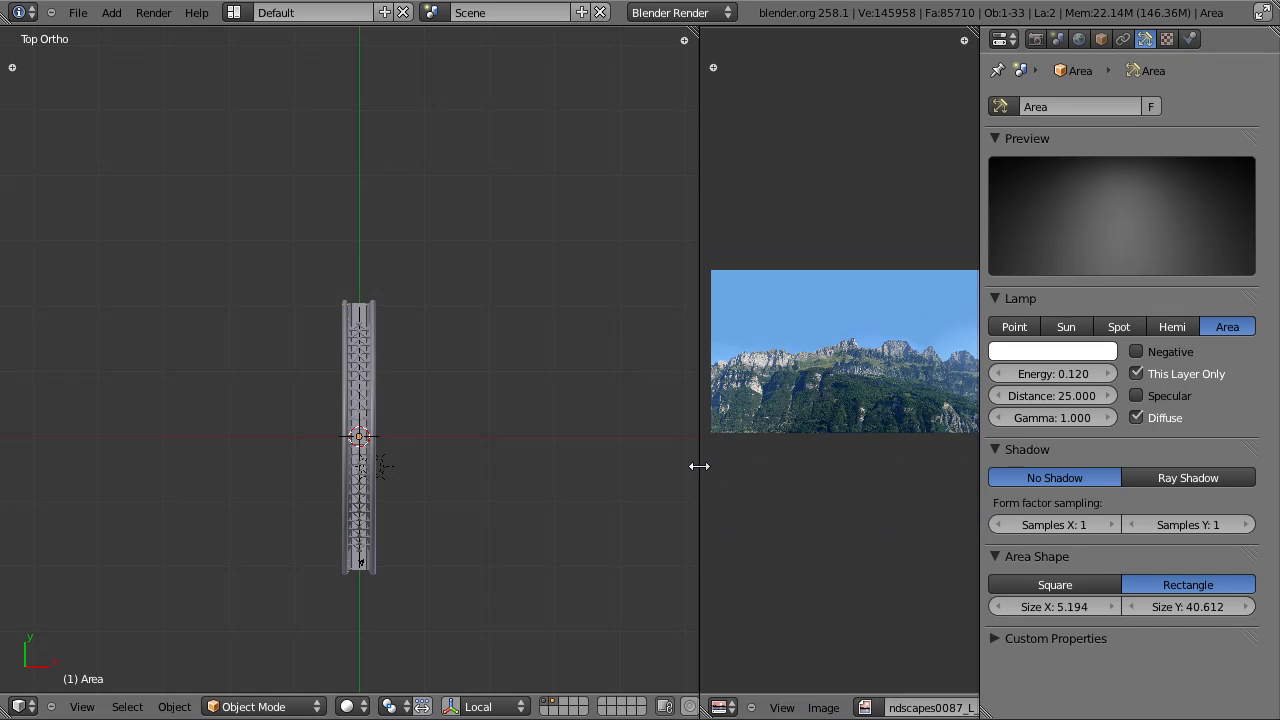
{"action": "left_click_drag", "start_coordinate": [699, 466], "coordinate": [560, 462]}
{"action": "scroll", "coordinate": [818, 461], "scroll_direction": "up", "scroll_amount": 4}
{"action": "middle_click_drag", "start_coordinate": [895, 460], "coordinate": [911, 460]}
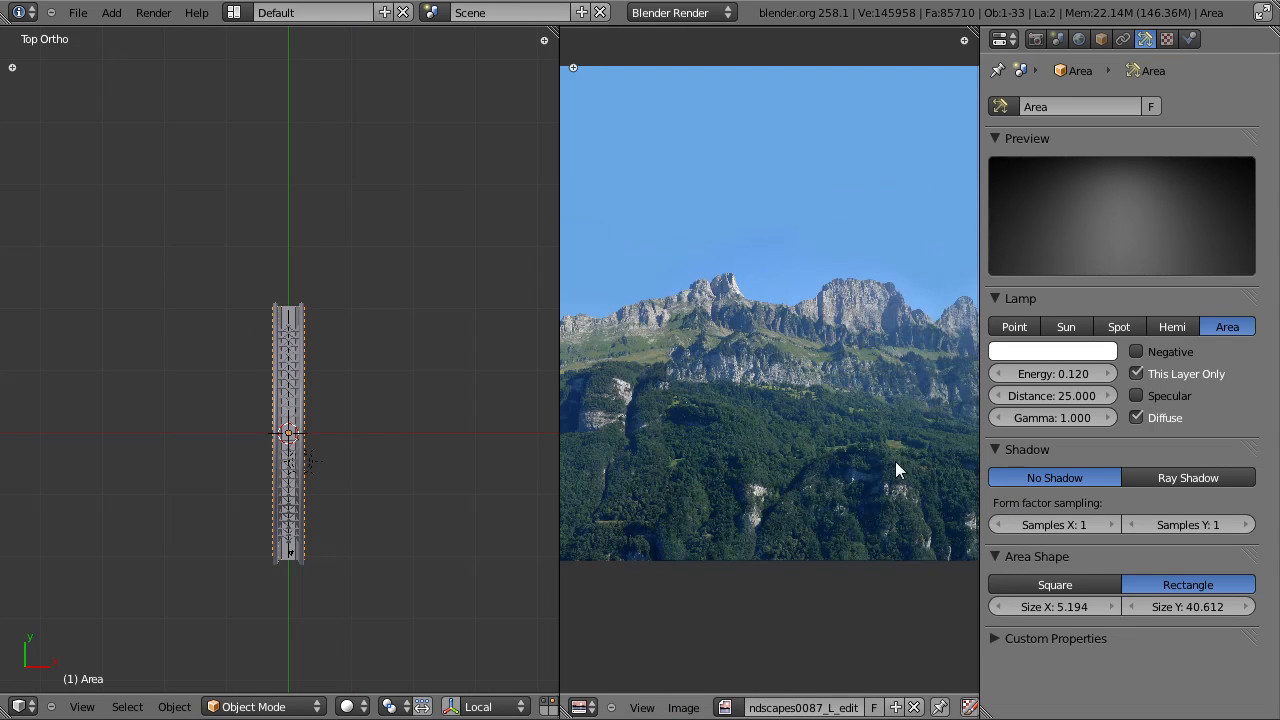
Step: Enlarge the 3D view by narrowing the image editor, and save the file
{"action": "left_click_drag", "start_coordinate": [559, 103], "coordinate": [820, 160]}
{"action": "scroll", "coordinate": [544, 356], "scroll_direction": "down", "scroll_amount": 2}
{"action": "key", "text": "ctrl+s"}
{"action": "key", "text": "ctrl+s"}
{"action": "scroll", "coordinate": [895, 433], "scroll_direction": "down", "scroll_amount": 1}
{"action": "scroll", "coordinate": [895, 436], "scroll_direction": "down", "scroll_amount": 3}
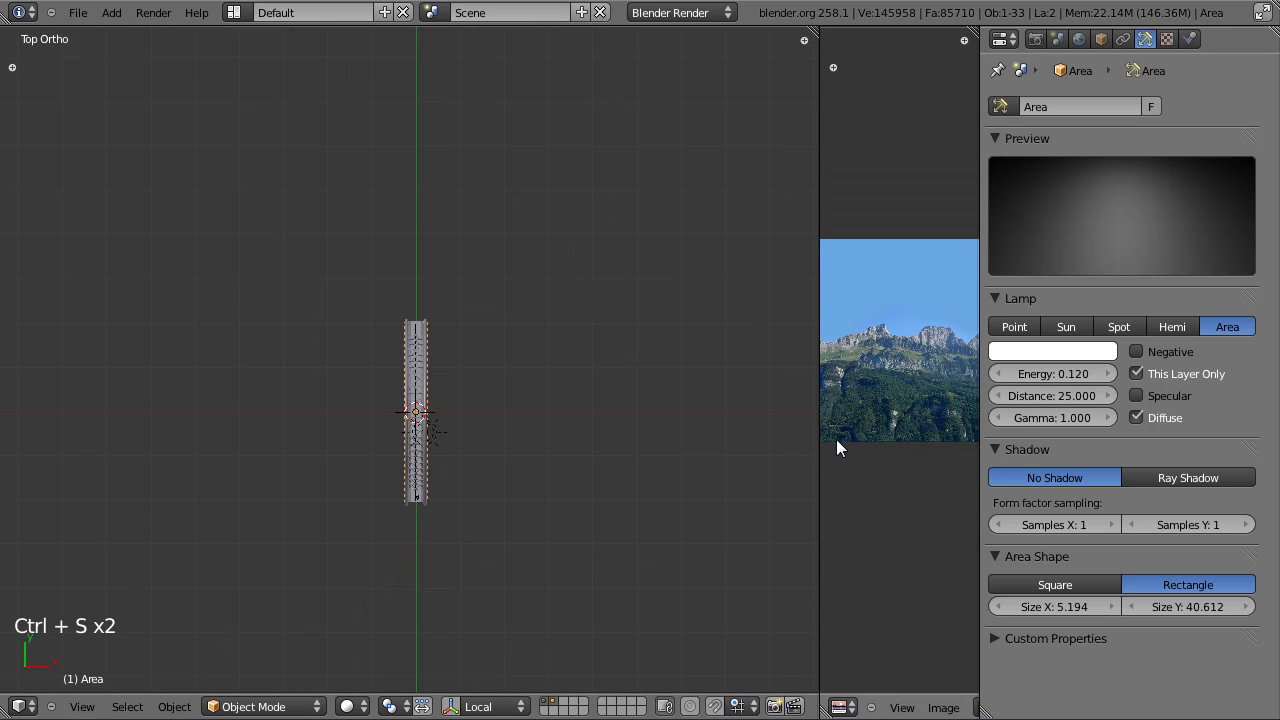
Step: Widen the image editor again and examine the mountain picture beside the bridge's top view
{"action": "left_click_drag", "start_coordinate": [822, 439], "coordinate": [552, 414]}
{"action": "scroll", "coordinate": [673, 355], "scroll_direction": "up", "scroll_amount": 2}
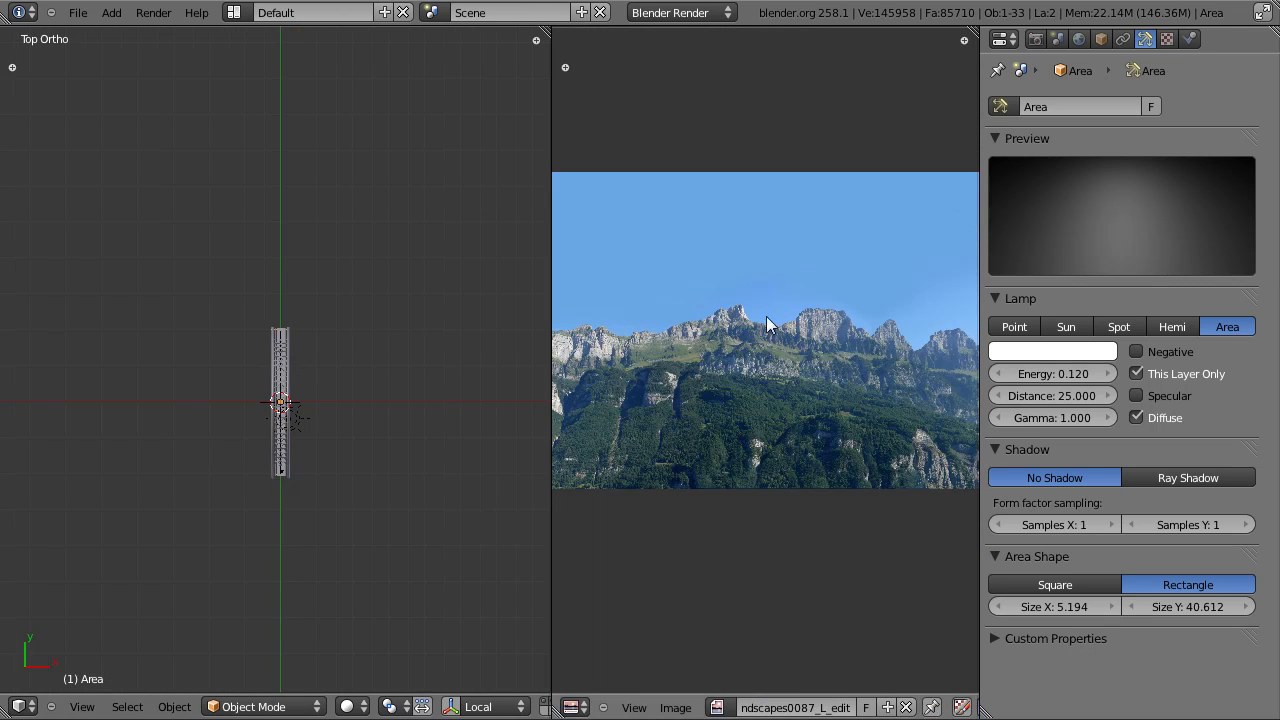
{"action": "scroll", "coordinate": [740, 437], "scroll_direction": "up", "scroll_amount": 4}
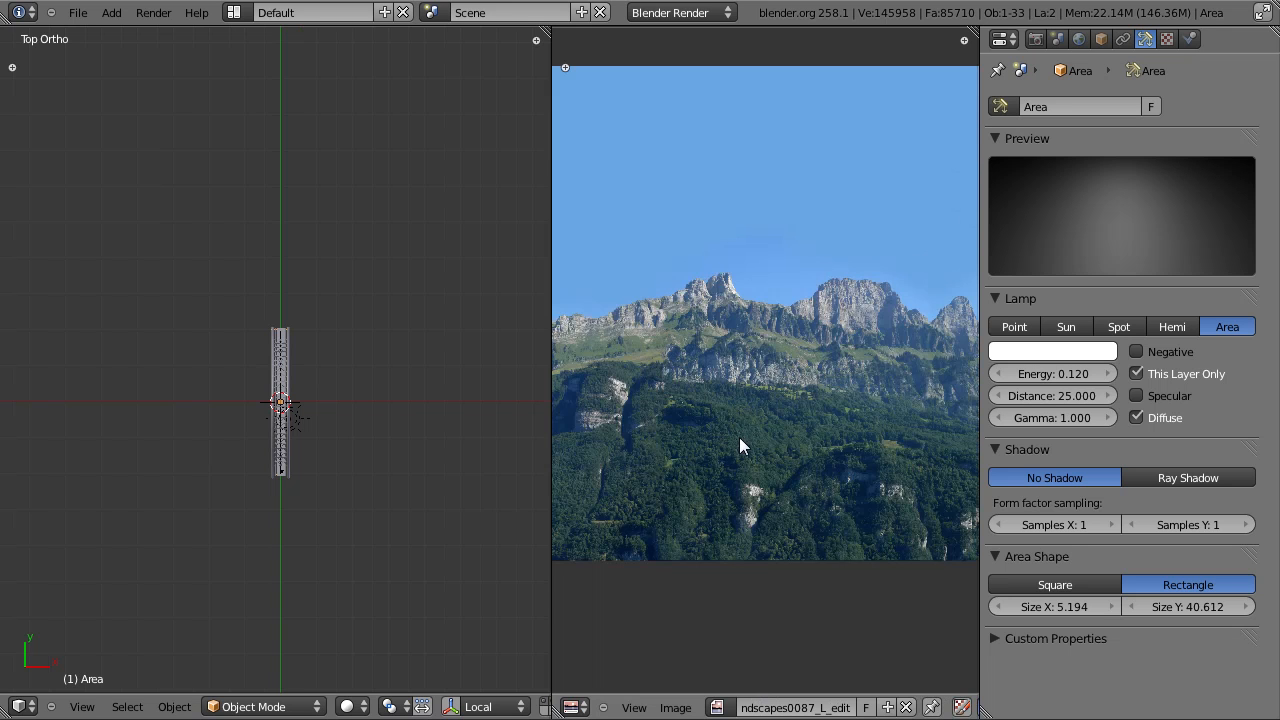
{"action": "middle_click_drag", "start_coordinate": [694, 437], "coordinate": [737, 437]}
{"action": "scroll", "coordinate": [321, 410], "scroll_direction": "up", "scroll_amount": 5}
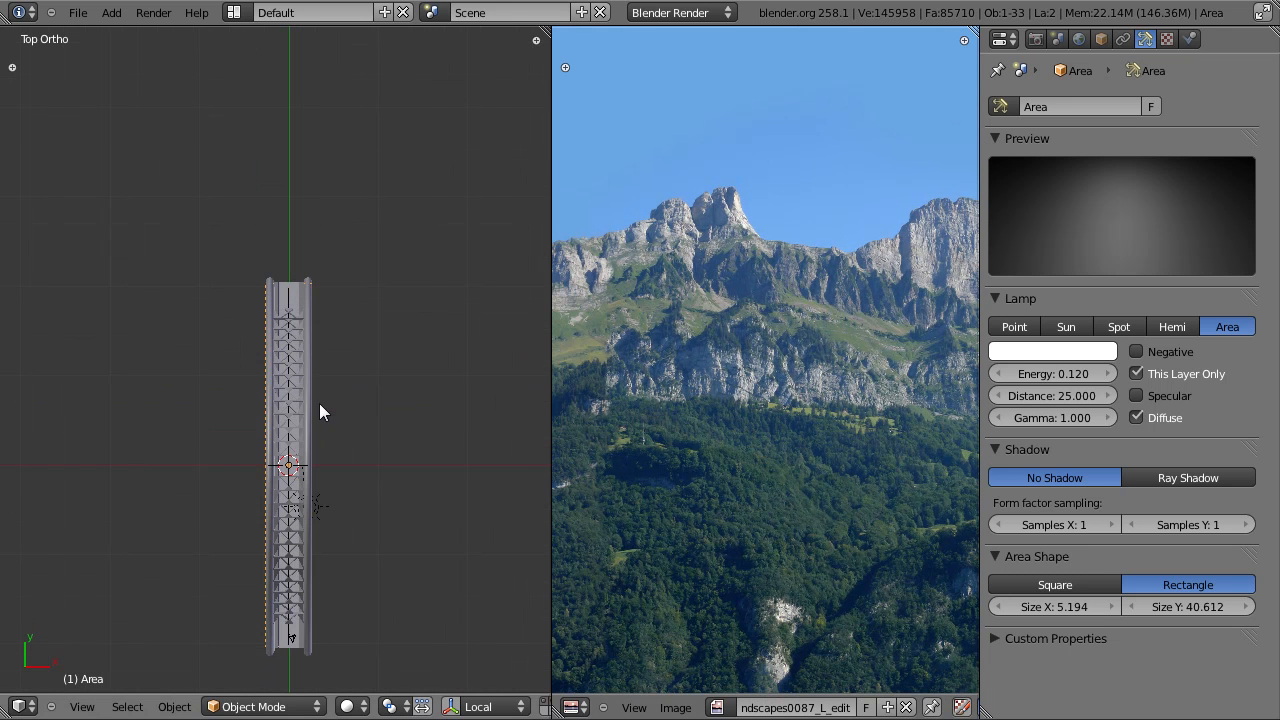
Step: Import Landscapes0087_L_edited.jpg from the Street Scene folder as an image plane, with the file list sorted by date
{"action": "key", "text": "shift+a"}
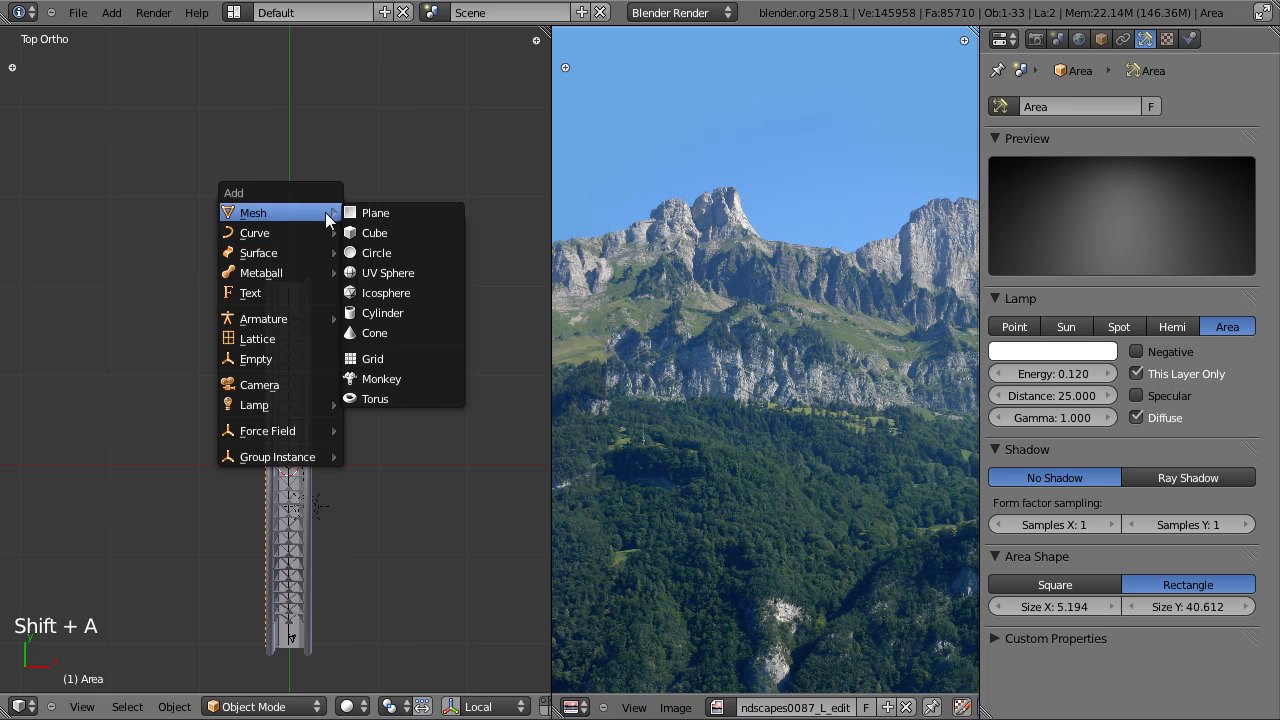
{"action": "left_click", "coordinate": [77, 12]}
{"action": "mouse_move", "coordinate": [121, 316]}
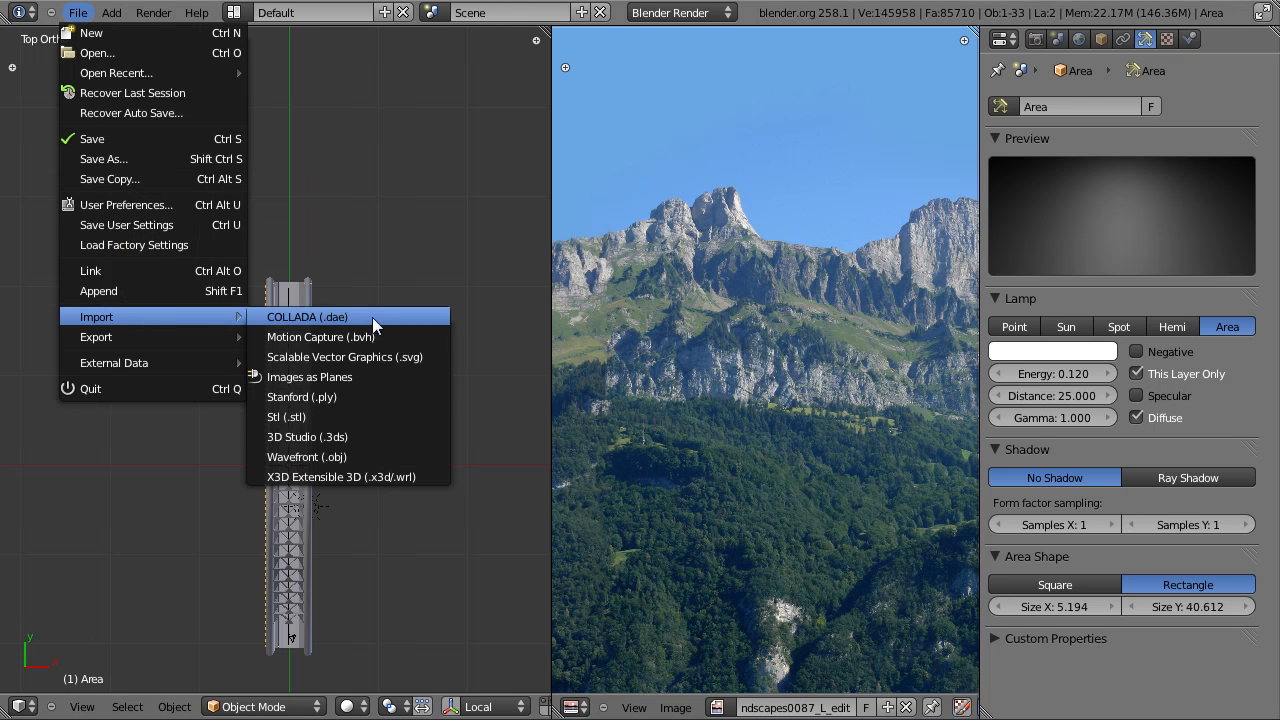
{"action": "left_click", "coordinate": [335, 376]}
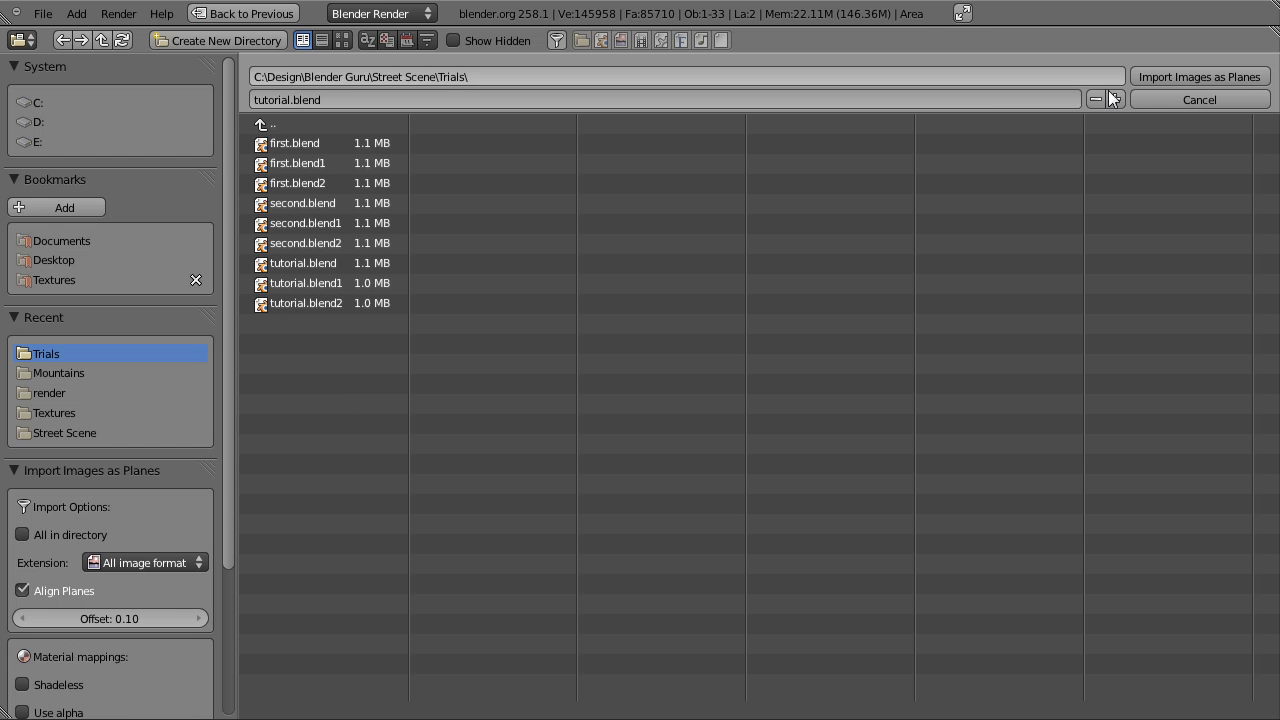
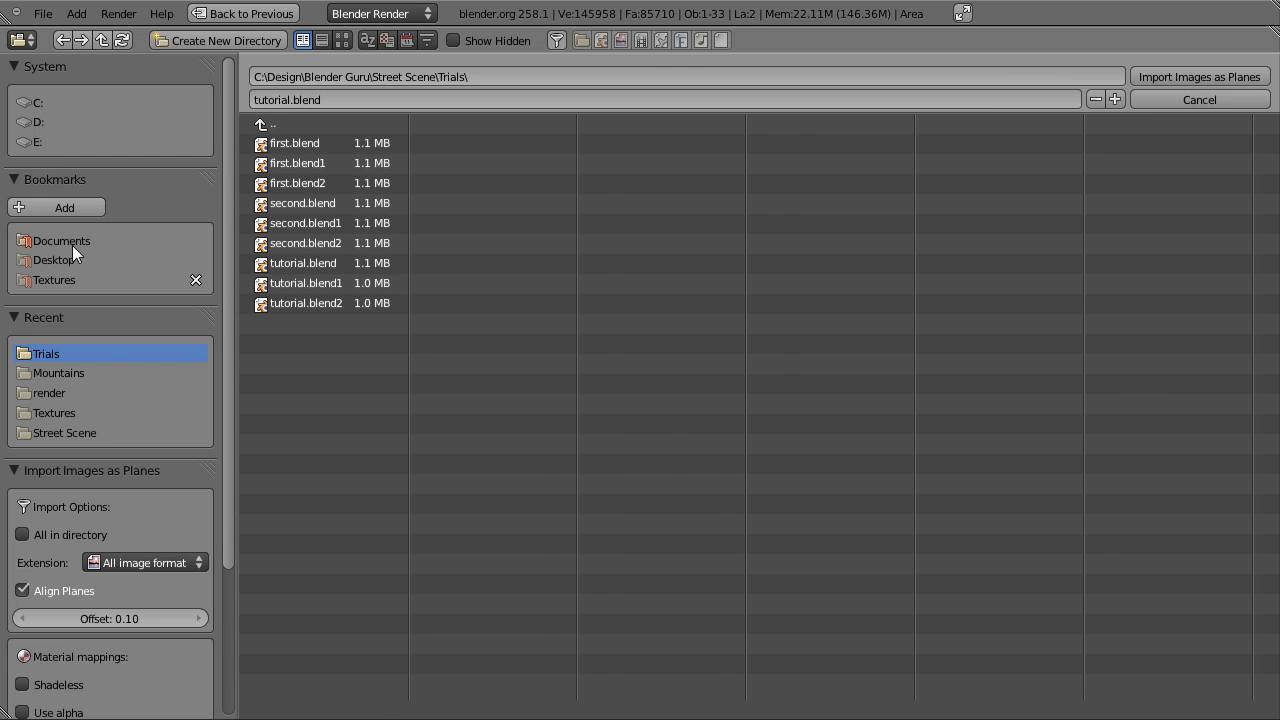
{"action": "left_click", "coordinate": [80, 416]}
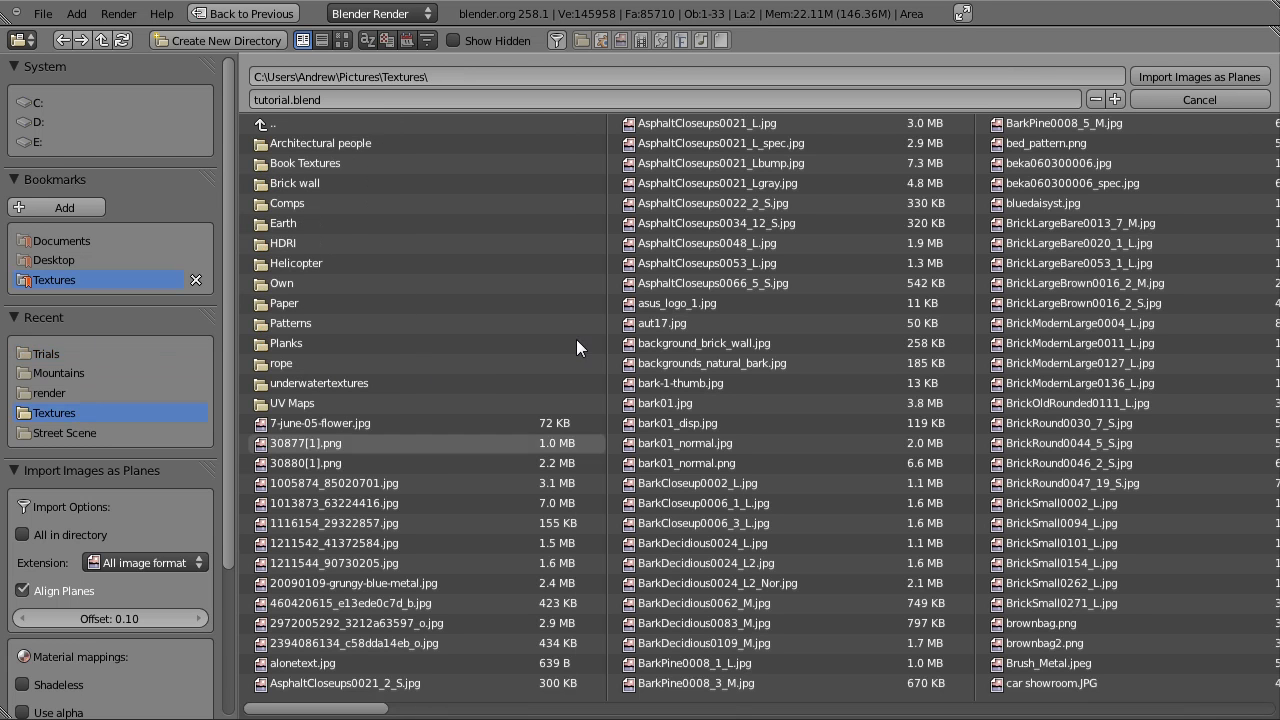
{"action": "left_click", "coordinate": [407, 40]}
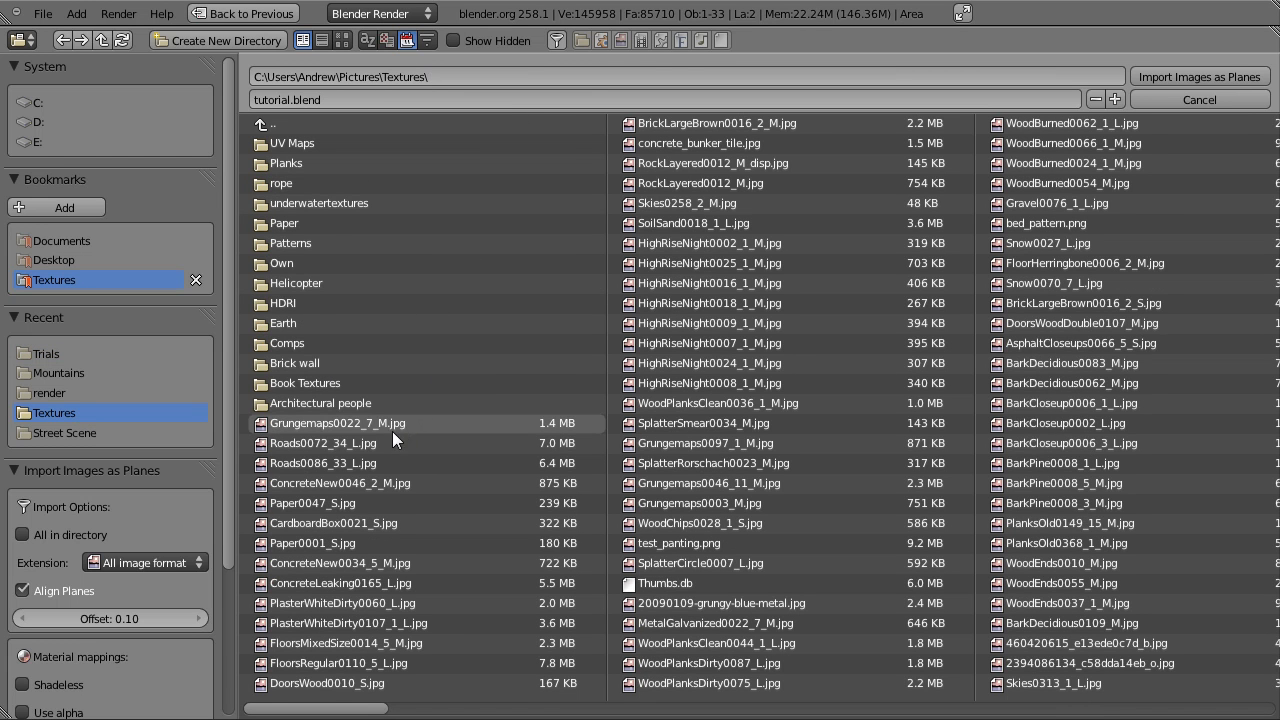
{"action": "left_click", "coordinate": [75, 439]}
{"action": "left_click", "coordinate": [363, 343]}
{"action": "double_click", "coordinate": [363, 343]}
Step: Show the scene in wireframe and scale the imported mountain plane up until it is far wider than the bridge
{"action": "scroll", "coordinate": [713, 360], "scroll_direction": "down", "scroll_amount": 4}
{"action": "scroll", "coordinate": [410, 357], "scroll_direction": "down", "scroll_amount": 4}
{"action": "key", "text": "z"}
{"action": "scroll", "coordinate": [384, 352], "scroll_direction": "up", "scroll_amount": 4}
{"action": "key", "text": "s"}
{"action": "left_click", "coordinate": [684, 550]}
{"action": "scroll", "coordinate": [323, 463], "scroll_direction": "down", "scroll_amount": 4}
{"action": "key", "text": "s"}
{"action": "right_click", "coordinate": [653, 612]}
{"action": "key", "text": "s"}
{"action": "left_click", "coordinate": [397, 497]}
Step: Stand the mountain plane upright in the side view and move it out past the bridge's far end
{"action": "key", "text": "KP_3"}
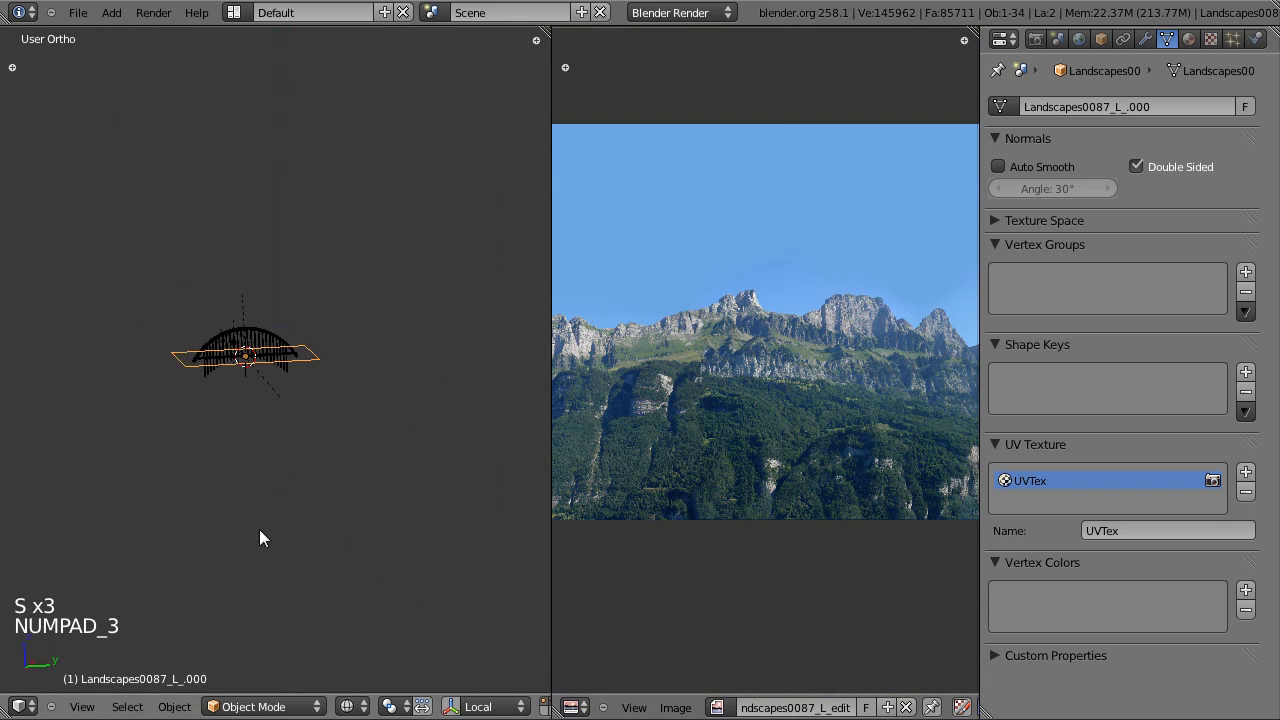
{"action": "key", "text": "r"}
{"action": "left_click", "coordinate": [375, 318]}
{"action": "key", "text": "g"}
{"action": "left_click", "coordinate": [476, 322]}
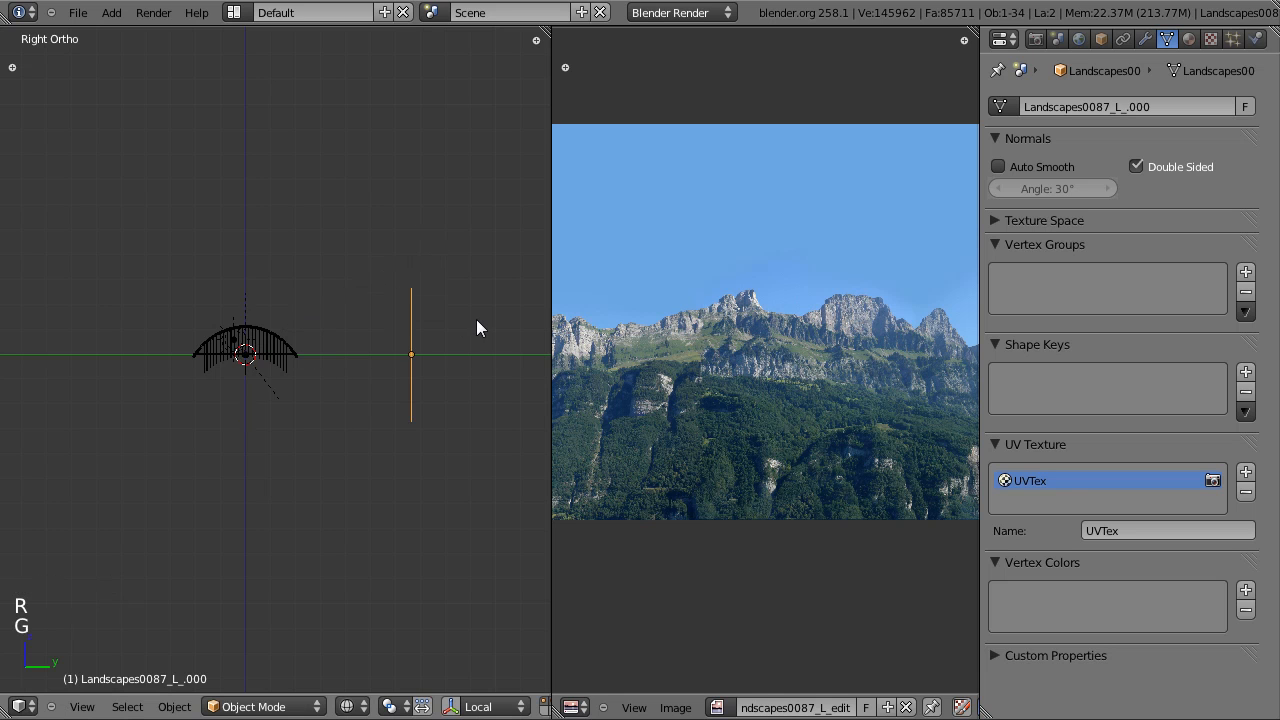
Step: Check the mountain plane through the camera and from above, and delete it
{"action": "key", "text": "KP_0"}
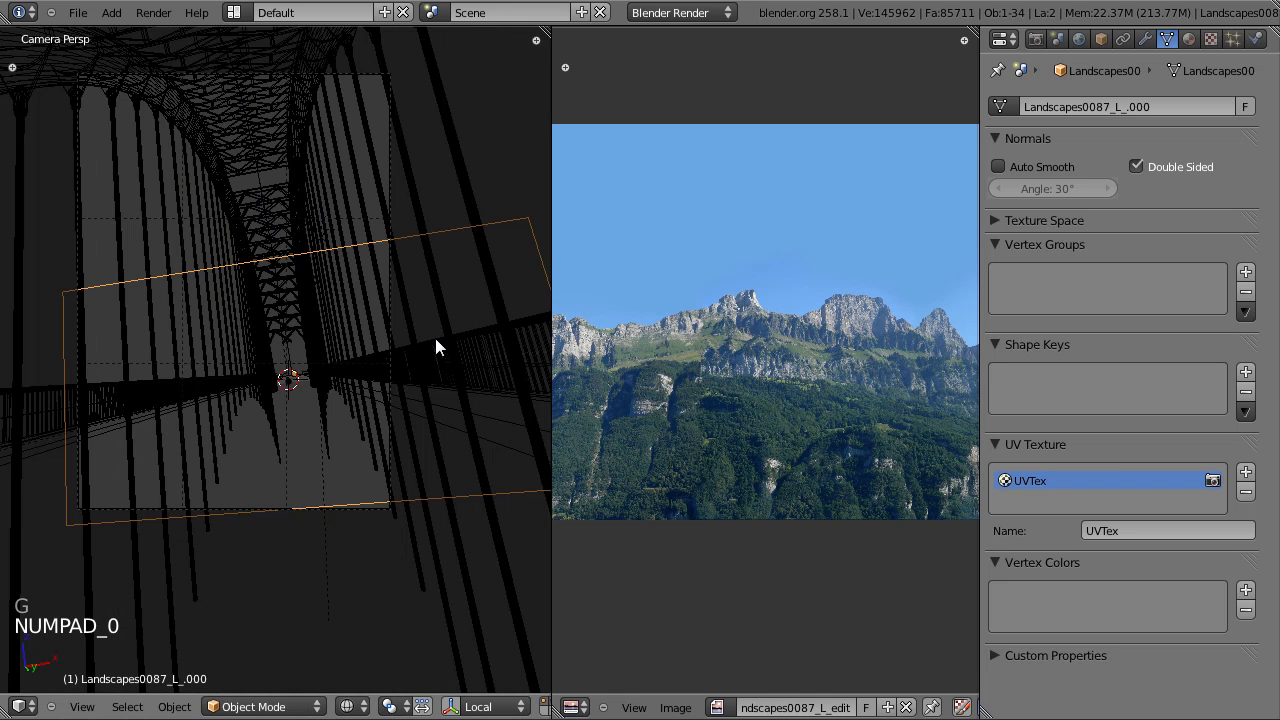
{"action": "key", "text": "KP_7"}
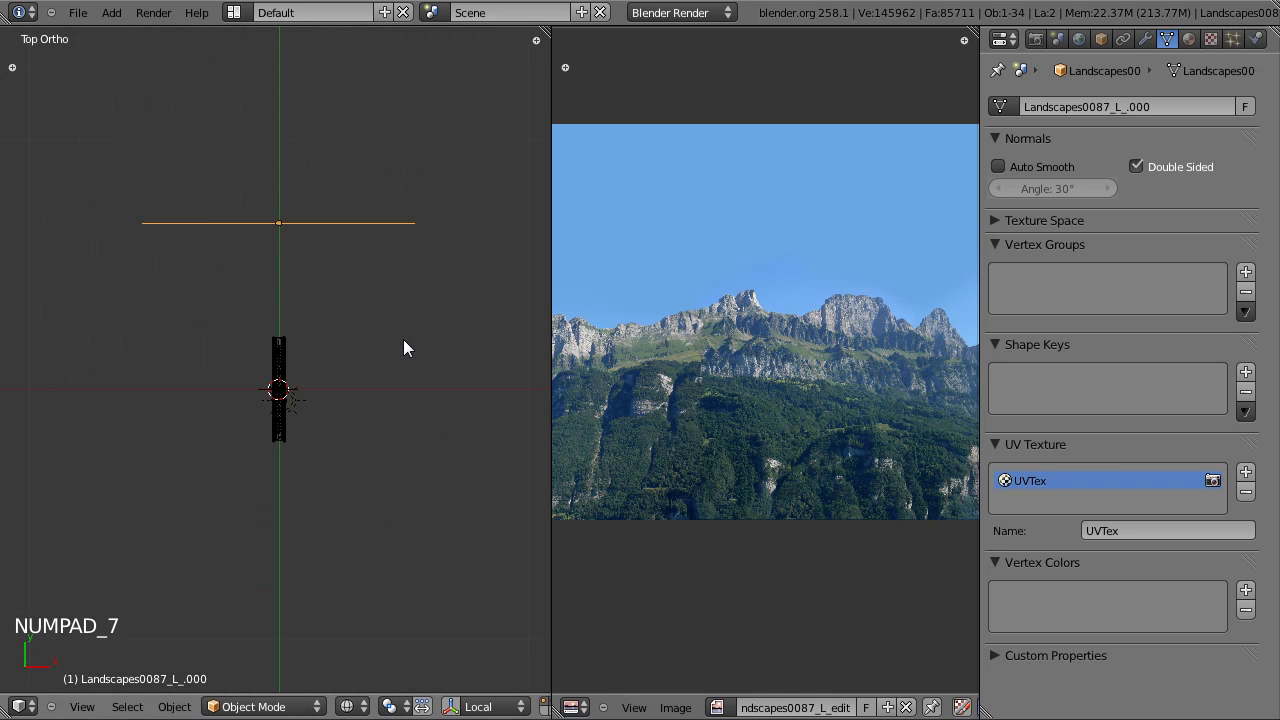
{"action": "key", "text": "x"}
{"action": "left_click", "coordinate": [333, 300]}
Step: Look up the image-plane import add-on in the user preferences by searching for "plane", and close the preferences
{"action": "left_click", "coordinate": [80, 12]}
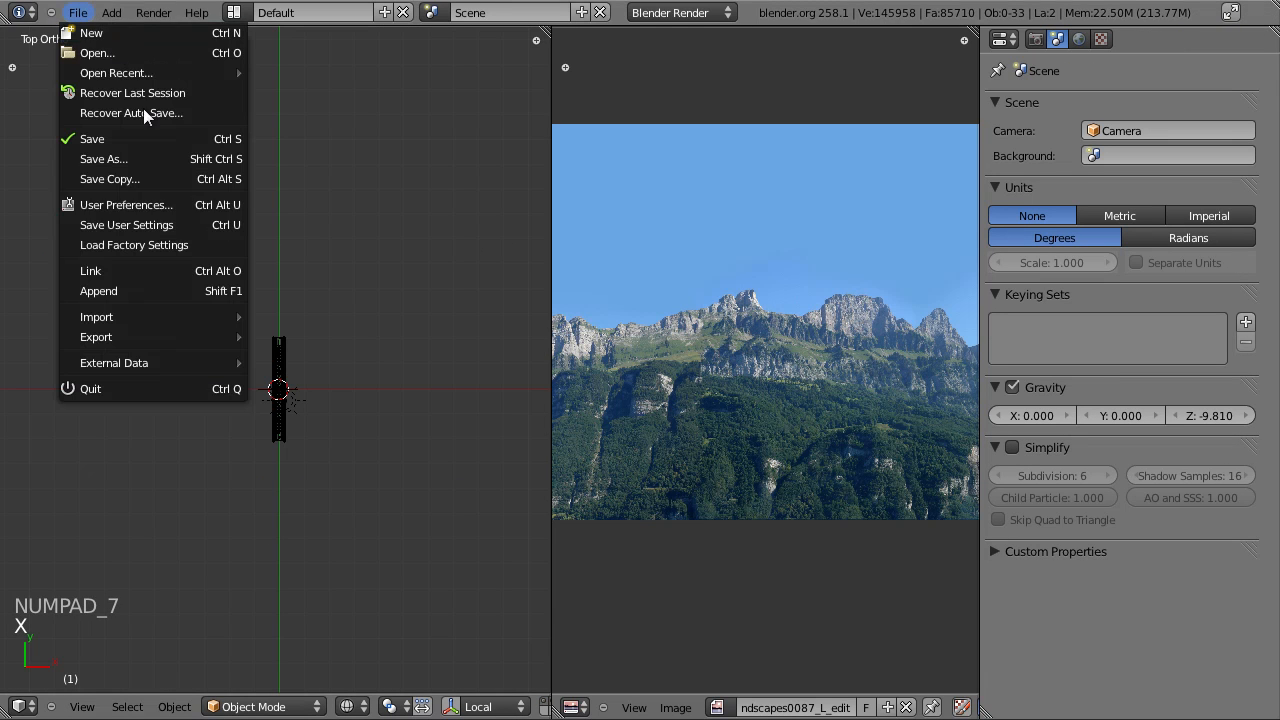
{"action": "left_click", "coordinate": [143, 201]}
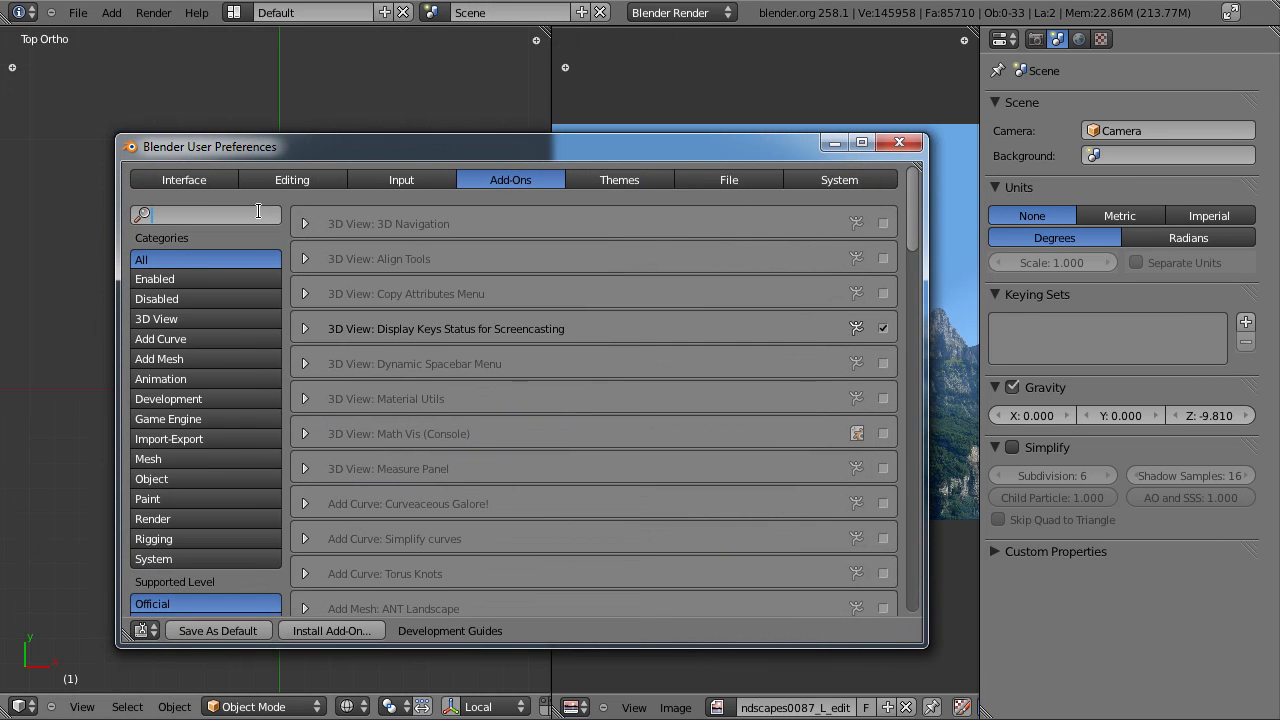
{"action": "type", "text": "plane"}
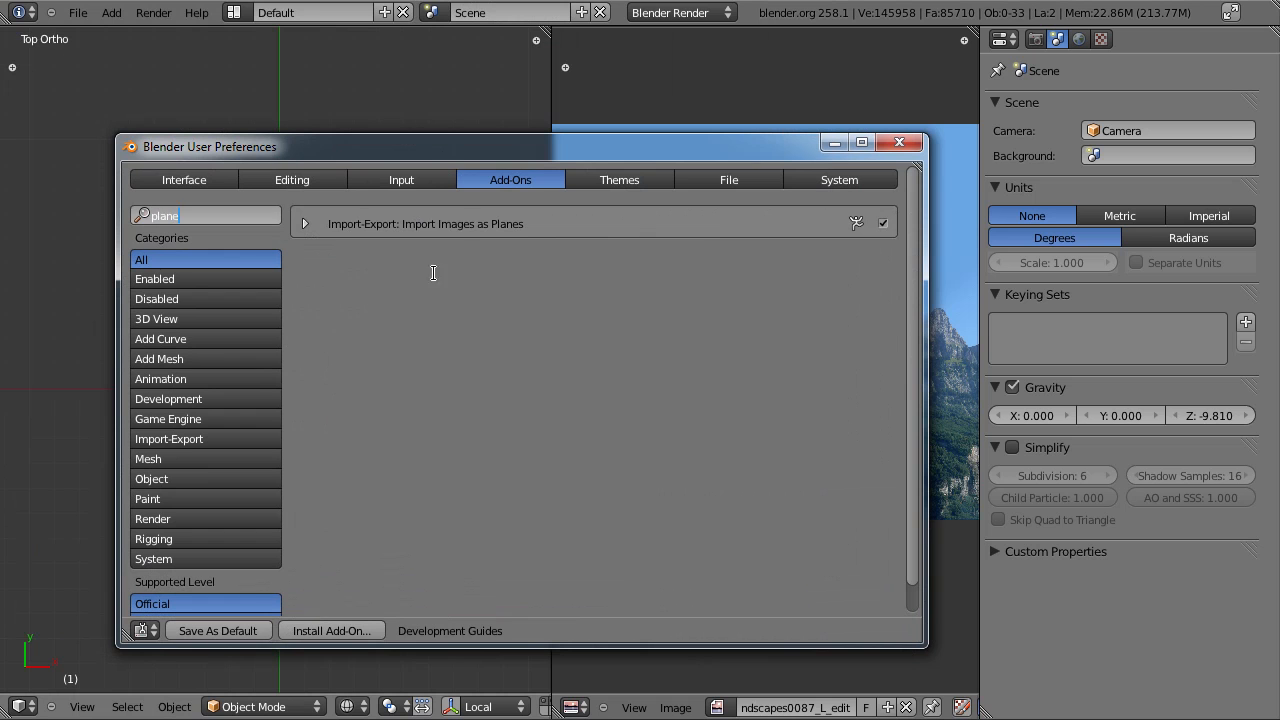
{"action": "left_click", "coordinate": [900, 143]}
Step: Import Landscapes0087_L_edited.jpg as a shadeless plane using the image dimensions at 500 pixels per Blender unit
{"action": "left_click", "coordinate": [78, 12]}
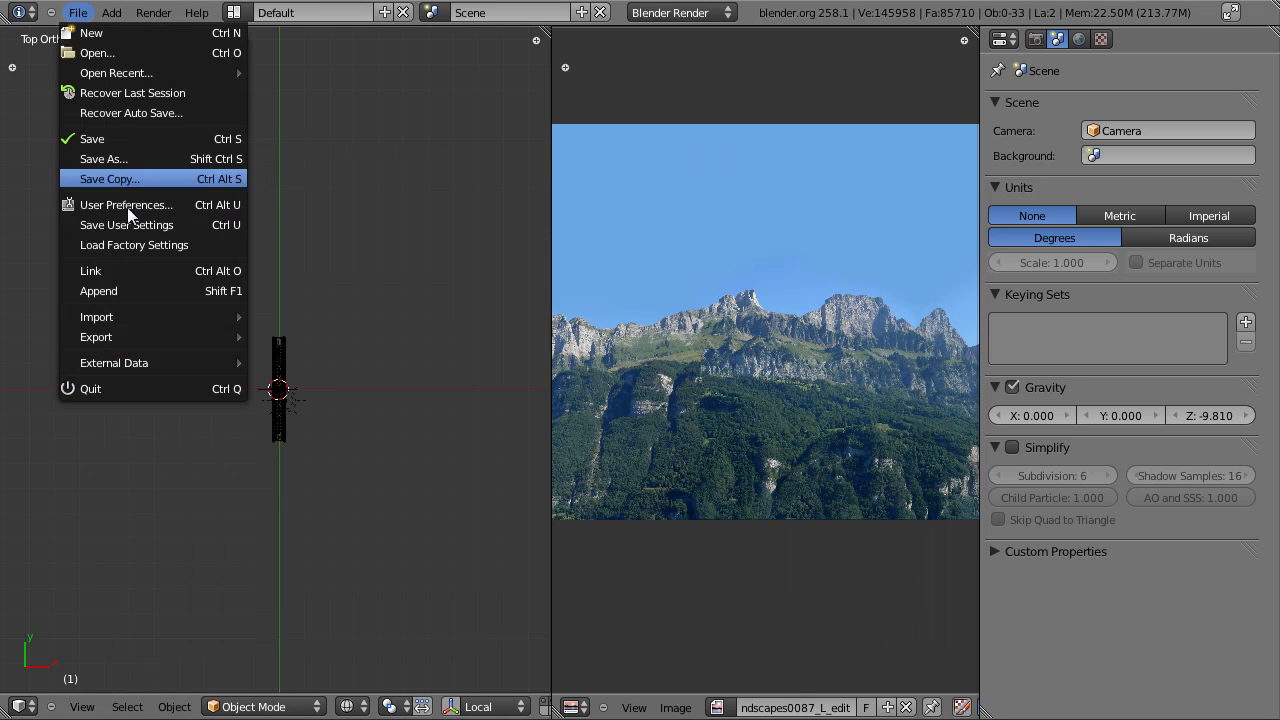
{"action": "mouse_move", "coordinate": [115, 318]}
{"action": "left_click", "coordinate": [312, 377]}
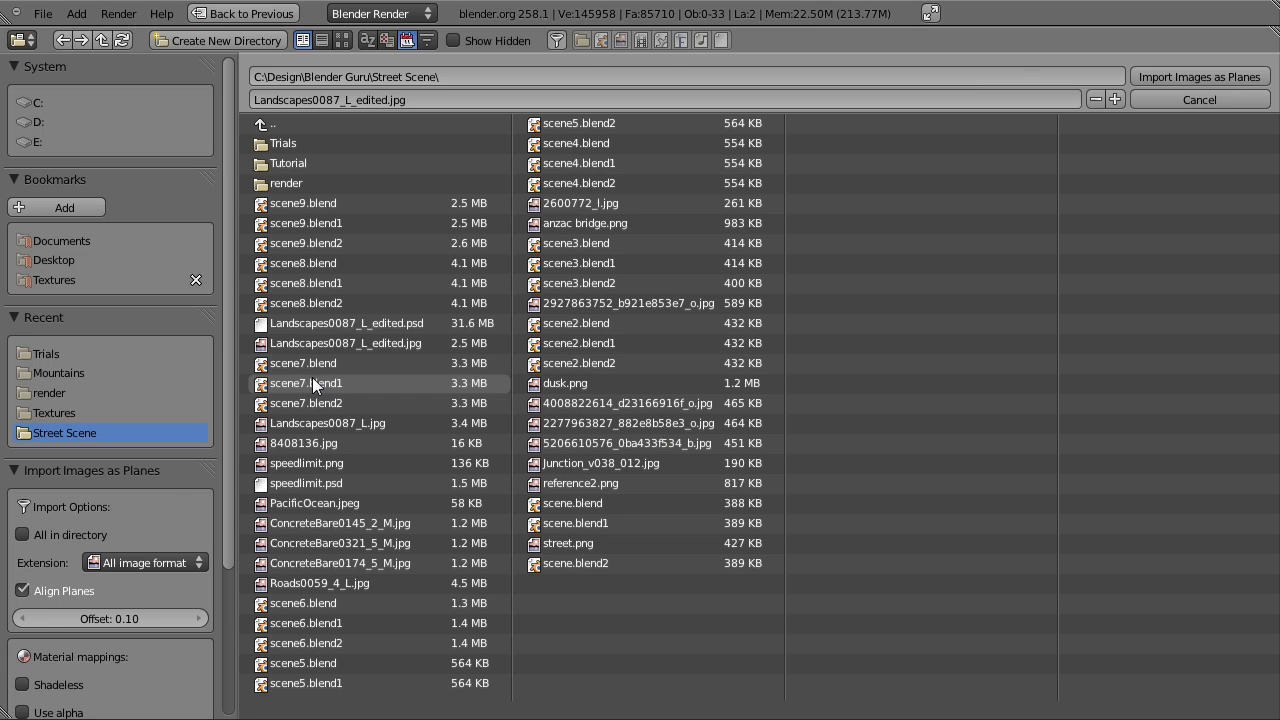
{"action": "left_click", "coordinate": [366, 343]}
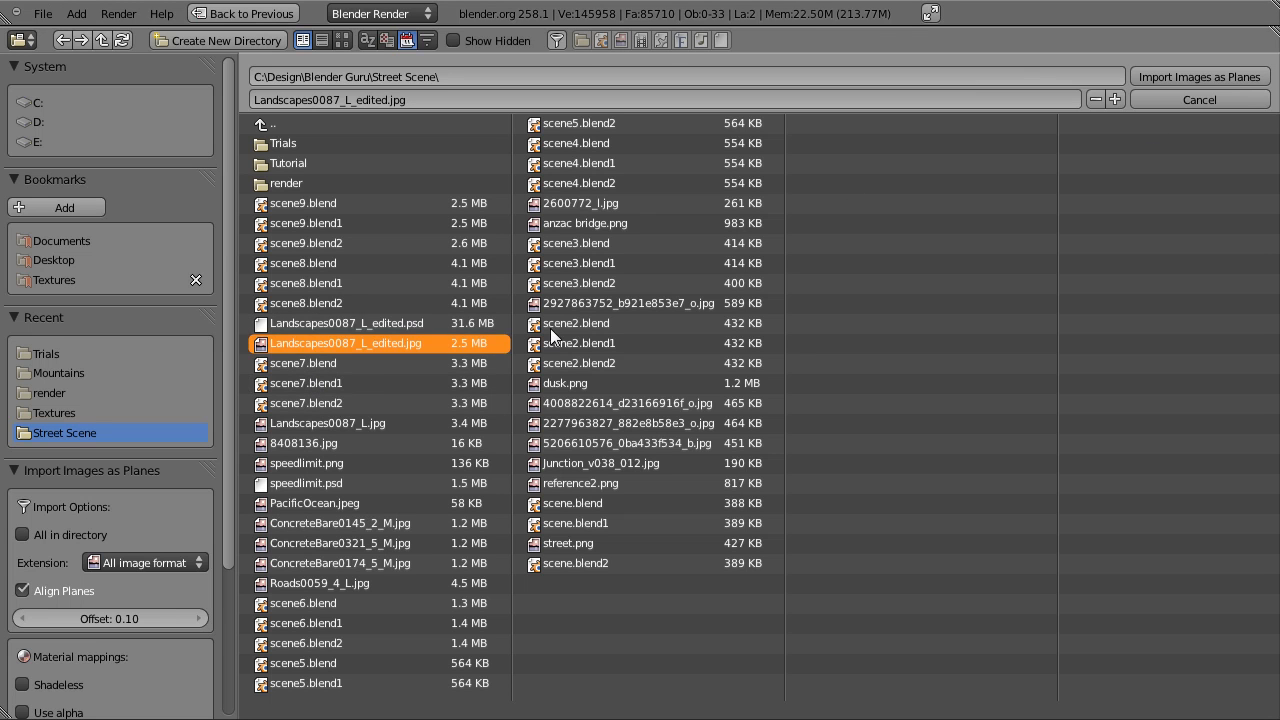
{"action": "scroll", "coordinate": [86, 536], "scroll_direction": "down", "scroll_amount": 5}
{"action": "left_click", "coordinate": [72, 664]}
{"action": "left_click", "coordinate": [69, 500]}
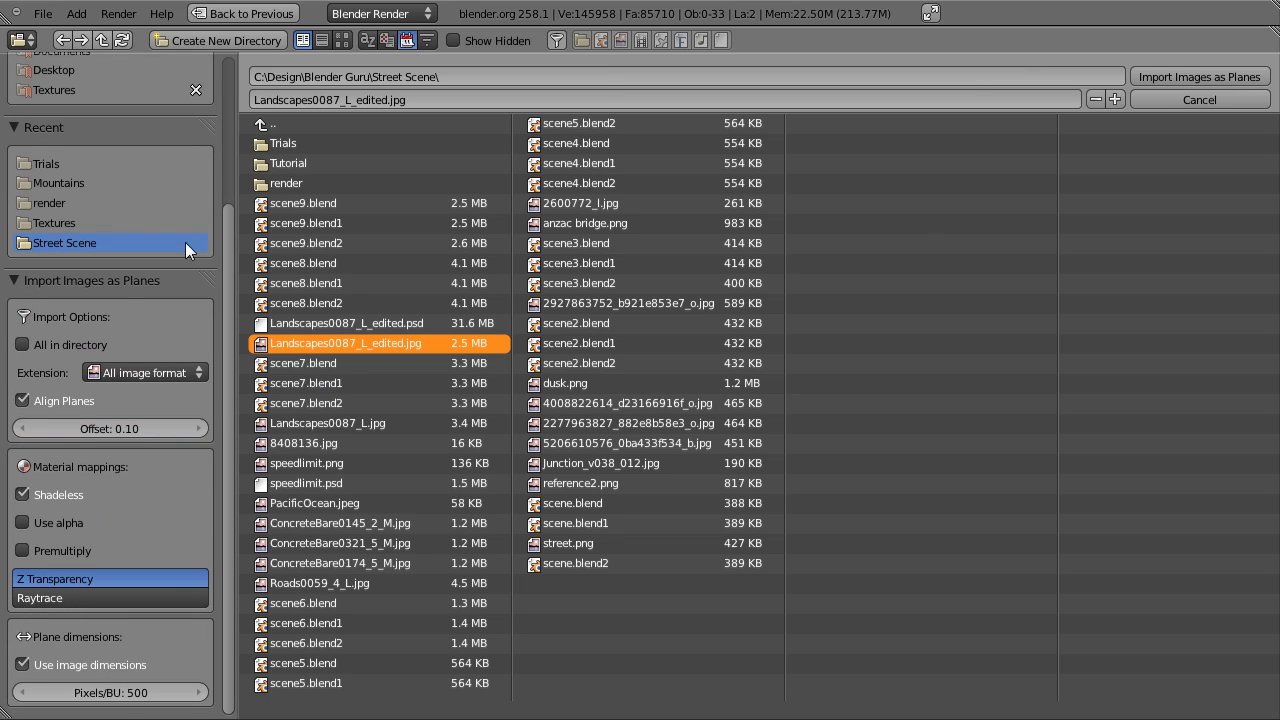
{"action": "left_click", "coordinate": [1164, 77]}
Step: Compare the imported plane's proportions in the top view with the whole mountain picture
{"action": "scroll", "coordinate": [330, 395], "scroll_direction": "up", "scroll_amount": 8}
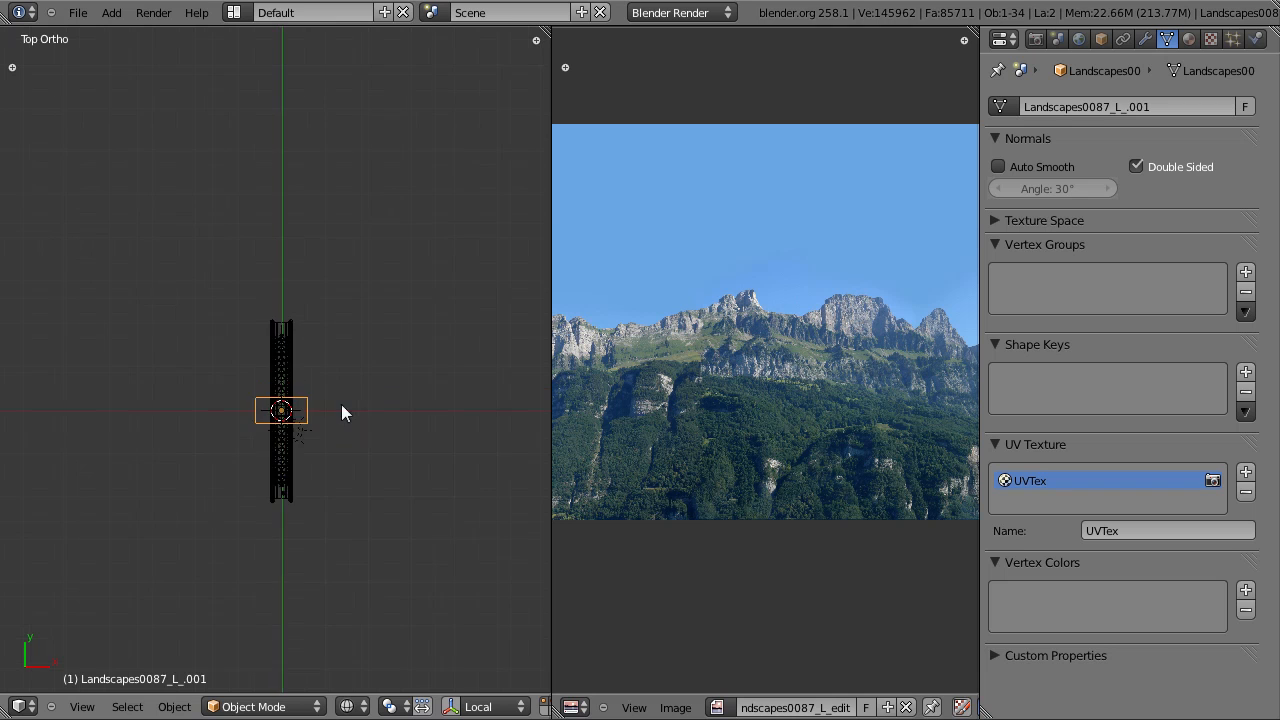
{"action": "scroll", "coordinate": [250, 346], "scroll_direction": "up", "scroll_amount": 3}
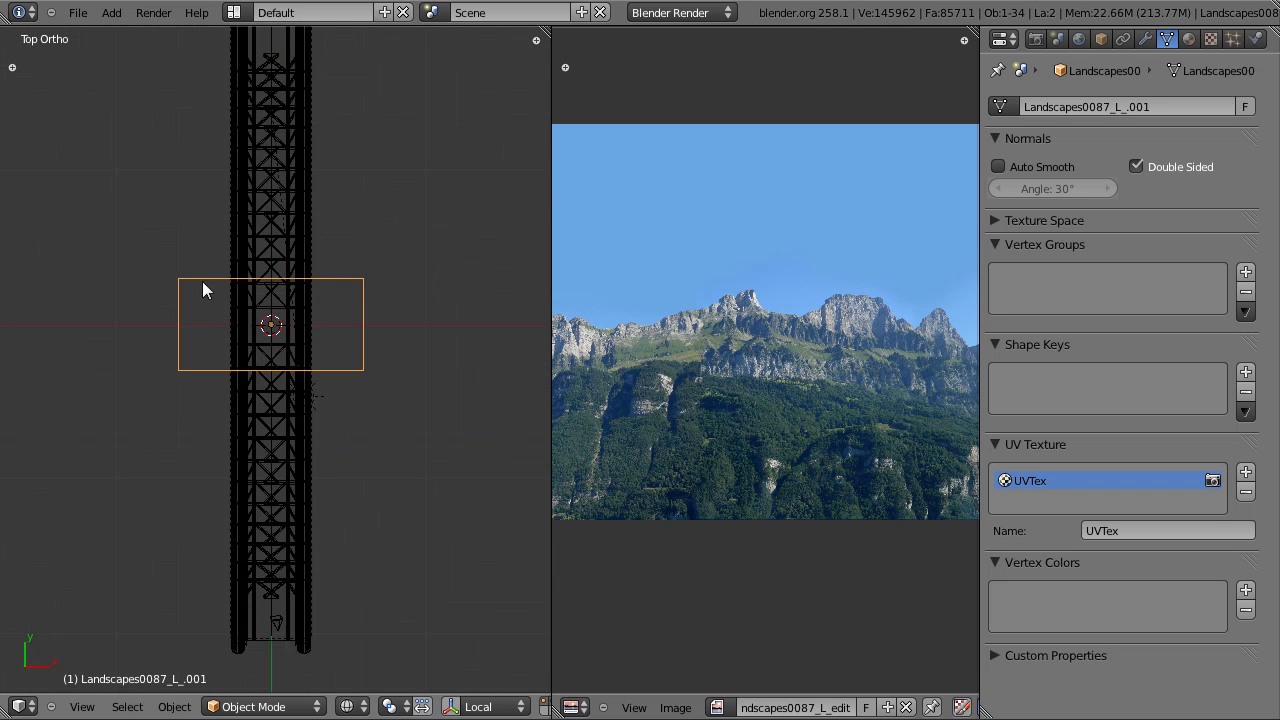
{"action": "scroll", "coordinate": [771, 414], "scroll_direction": "down", "scroll_amount": 4}
{"action": "scroll", "coordinate": [470, 365], "scroll_direction": "down", "scroll_amount": 1}
{"action": "scroll", "coordinate": [683, 304], "scroll_direction": "down", "scroll_amount": 2}
{"action": "middle_click_drag", "start_coordinate": [656, 311], "coordinate": [614, 305]}
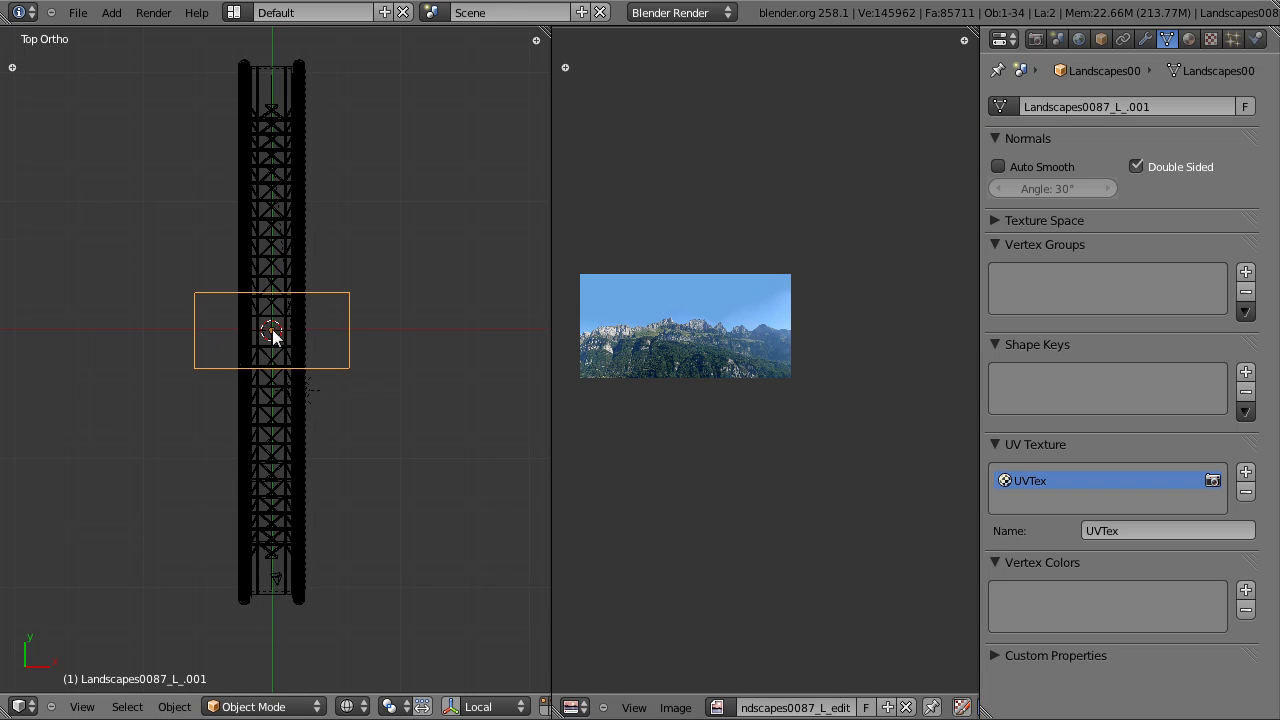
{"action": "scroll", "coordinate": [355, 335], "scroll_direction": "up", "scroll_amount": 2}
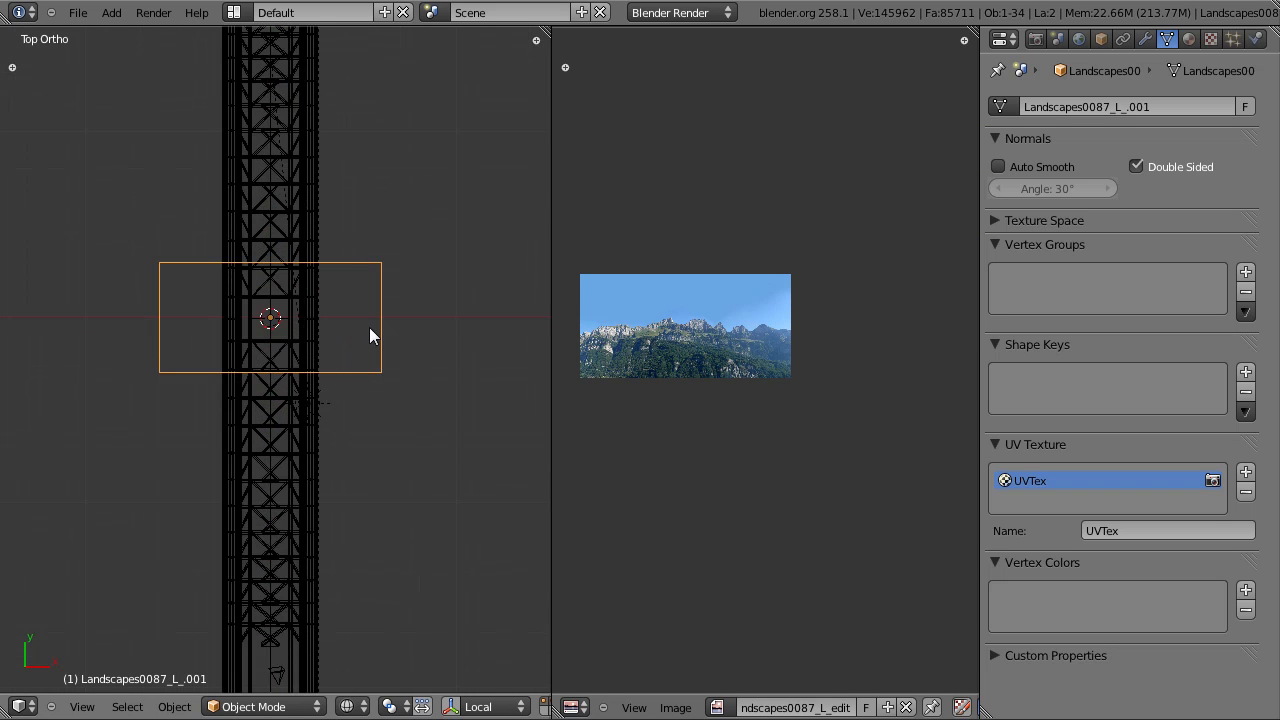
Step: Rotate the imported mountain plane upright in the side view, snapping the rotation
{"action": "key", "text": "KP_3"}
{"action": "scroll", "coordinate": [366, 328], "scroll_direction": "down", "scroll_amount": 3}
{"action": "key", "text": "r"}
{"action": "left_click", "coordinate": [416, 172], "text": "ctrl"}
{"action": "key", "text": "r"}
{"action": "left_click", "coordinate": [420, 215], "text": "ctrl"}
Step: Enlarge the upright mountain plane to well above the bridge's height and move it out past the bridge's far end
{"action": "scroll", "coordinate": [387, 360], "scroll_direction": "down", "scroll_amount": 7}
{"action": "key", "text": "s"}
{"action": "left_click", "coordinate": [567, 550]}
{"action": "key", "text": "s"}
{"action": "left_click", "coordinate": [400, 462]}
{"action": "key", "text": "g"}
{"action": "left_click", "coordinate": [585, 445]}
Step: Preview the mountain plane's material on a flat surface and examine its shading settings
{"action": "left_click", "coordinate": [1189, 39]}
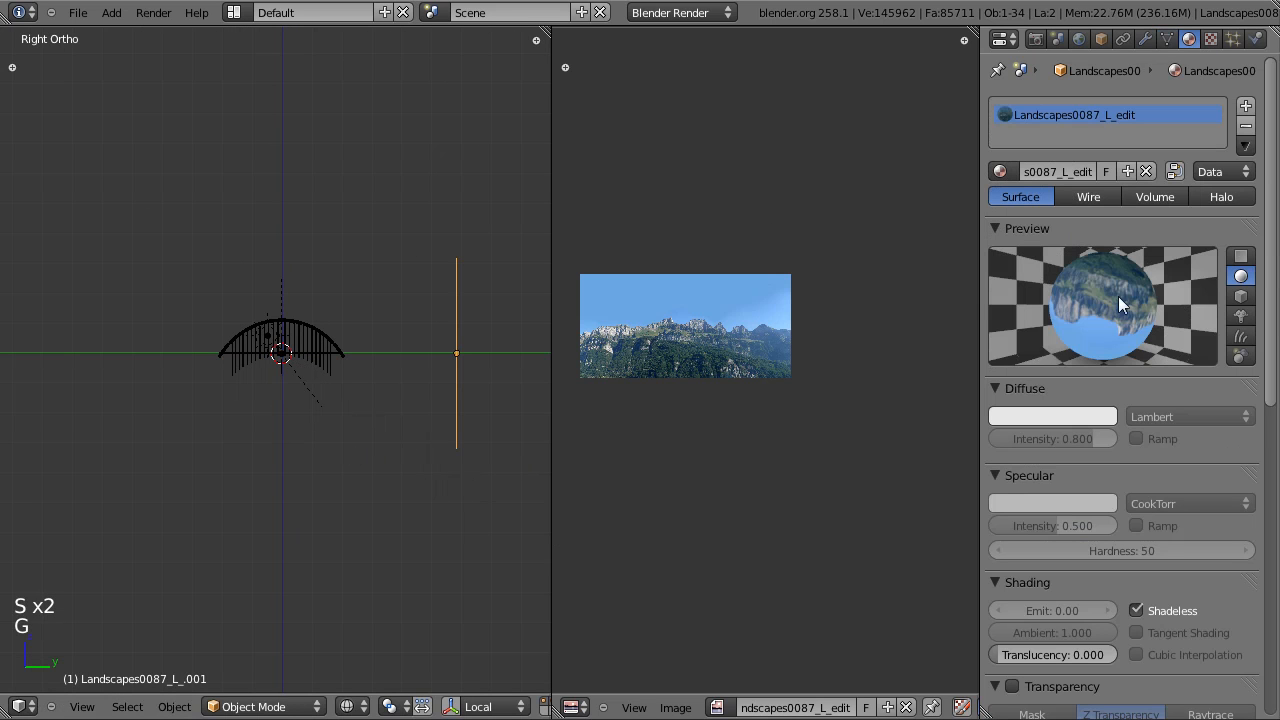
{"action": "left_click", "coordinate": [1240, 256]}
{"action": "scroll", "coordinate": [1157, 187], "scroll_direction": "down", "scroll_amount": 1}
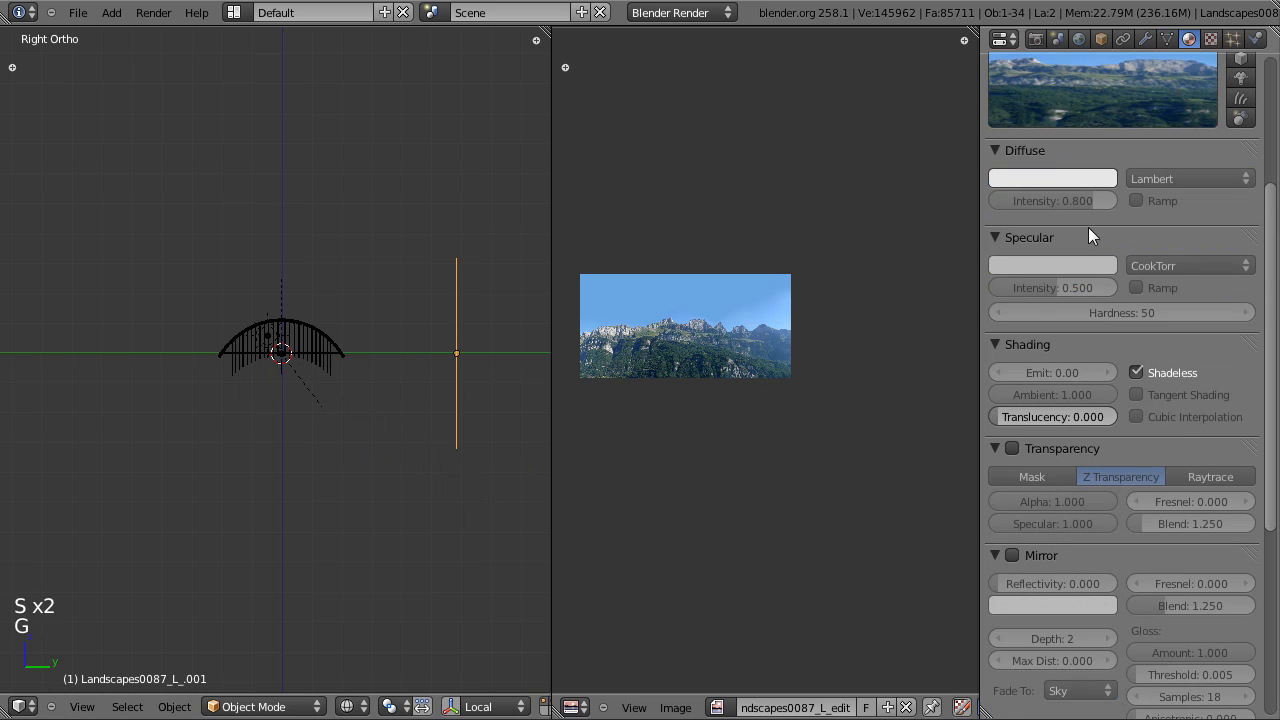
{"action": "scroll", "coordinate": [760, 400], "scroll_direction": "down", "scroll_amount": 2}
{"action": "scroll", "coordinate": [407, 411], "scroll_direction": "down", "scroll_amount": 3}
Step: Move the mountain plane higher and farther from the bridge, and scale it up further
{"action": "key", "text": "KP_0"}
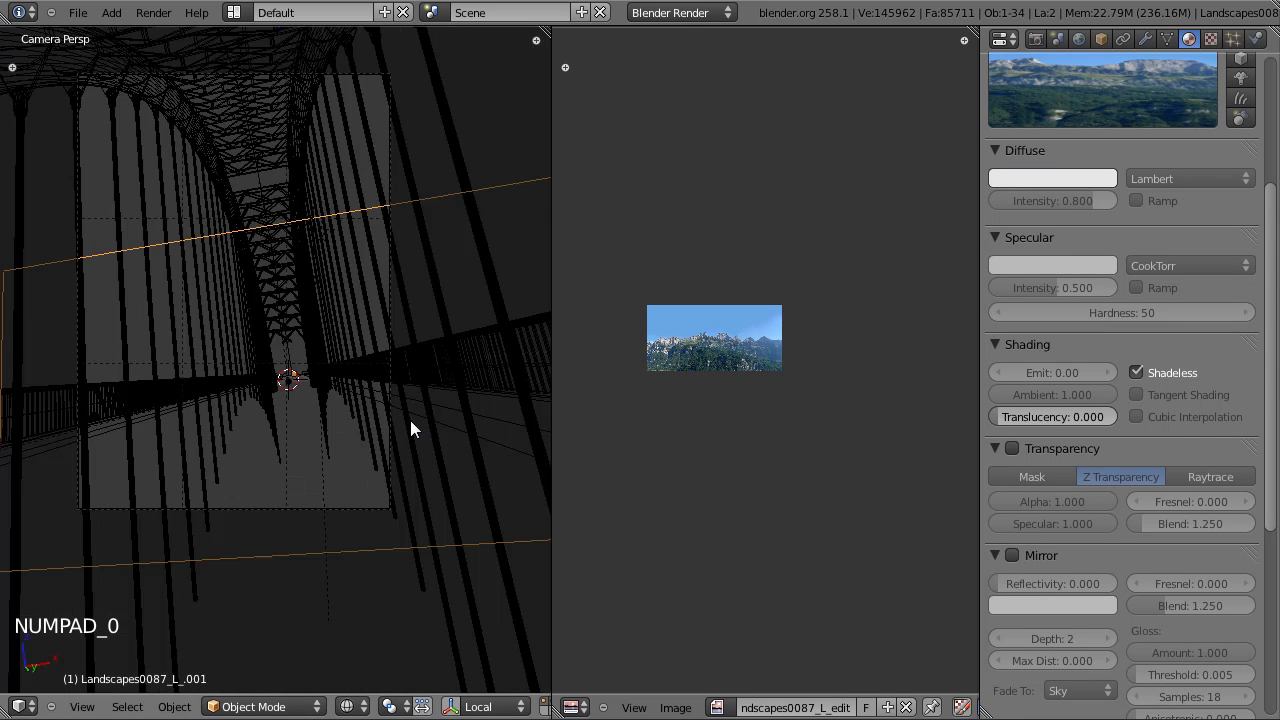
{"action": "key", "text": "g"}
{"action": "key", "text": "KP_3"}
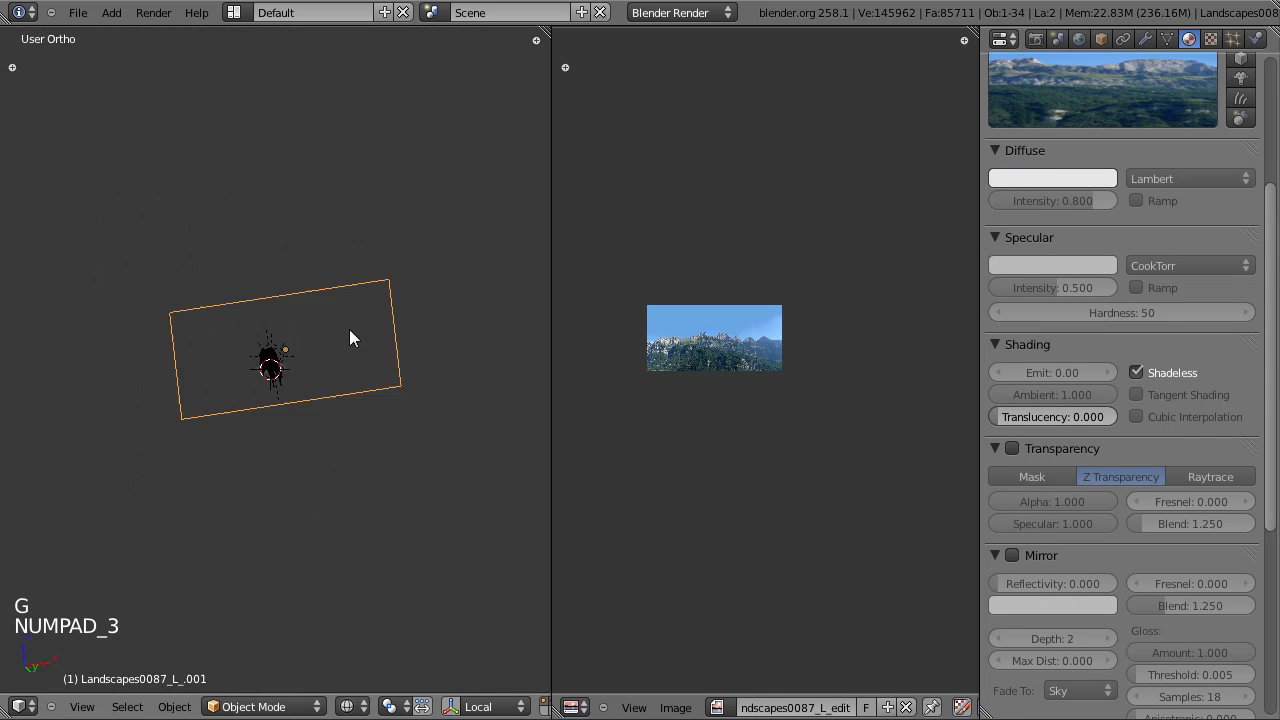
{"action": "left_click", "coordinate": [460, 412]}
{"action": "scroll", "coordinate": [395, 411], "scroll_direction": "down", "scroll_amount": 4}
{"action": "scroll", "coordinate": [396, 420], "scroll_direction": "down", "scroll_amount": 2, "text": "ctrl"}
{"action": "key", "text": "s"}
{"action": "left_click", "coordinate": [414, 466]}
{"action": "scroll", "coordinate": [300, 420], "scroll_direction": "up", "scroll_amount": 3}
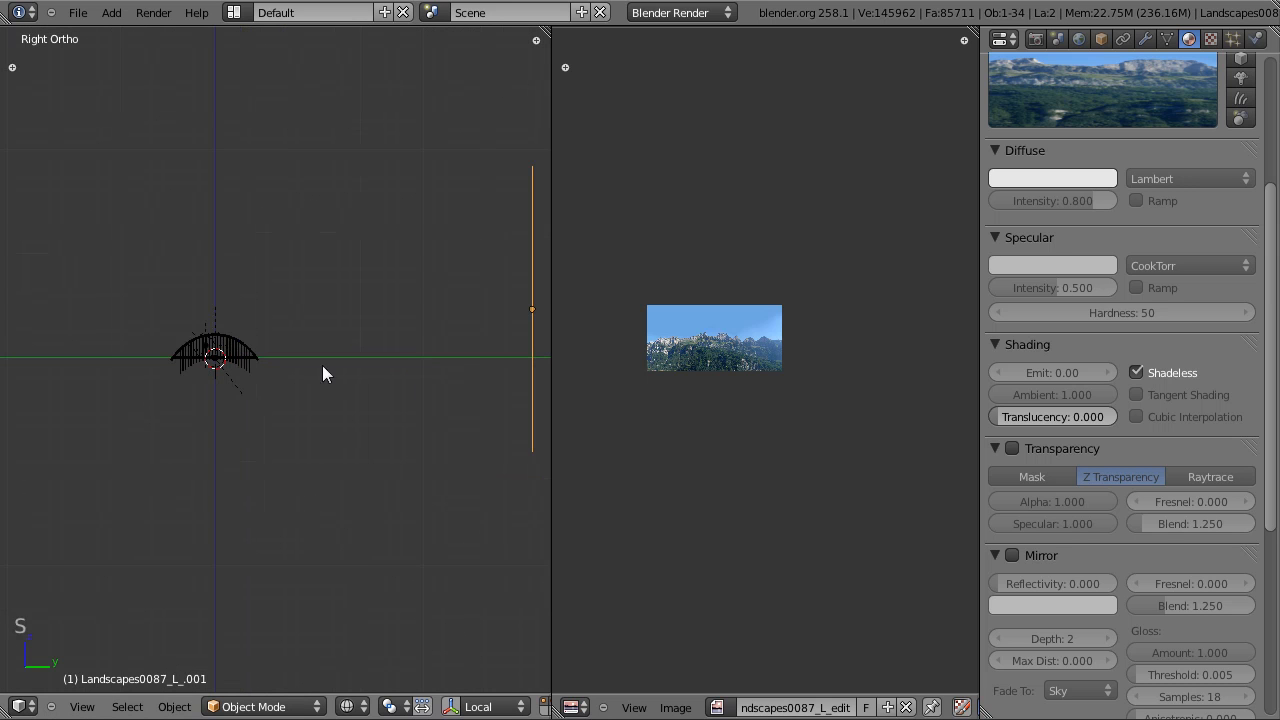
Step: Display the camera view in solid shading and raise the camera's clipping end to 230.147
{"action": "key", "text": "KP_0"}
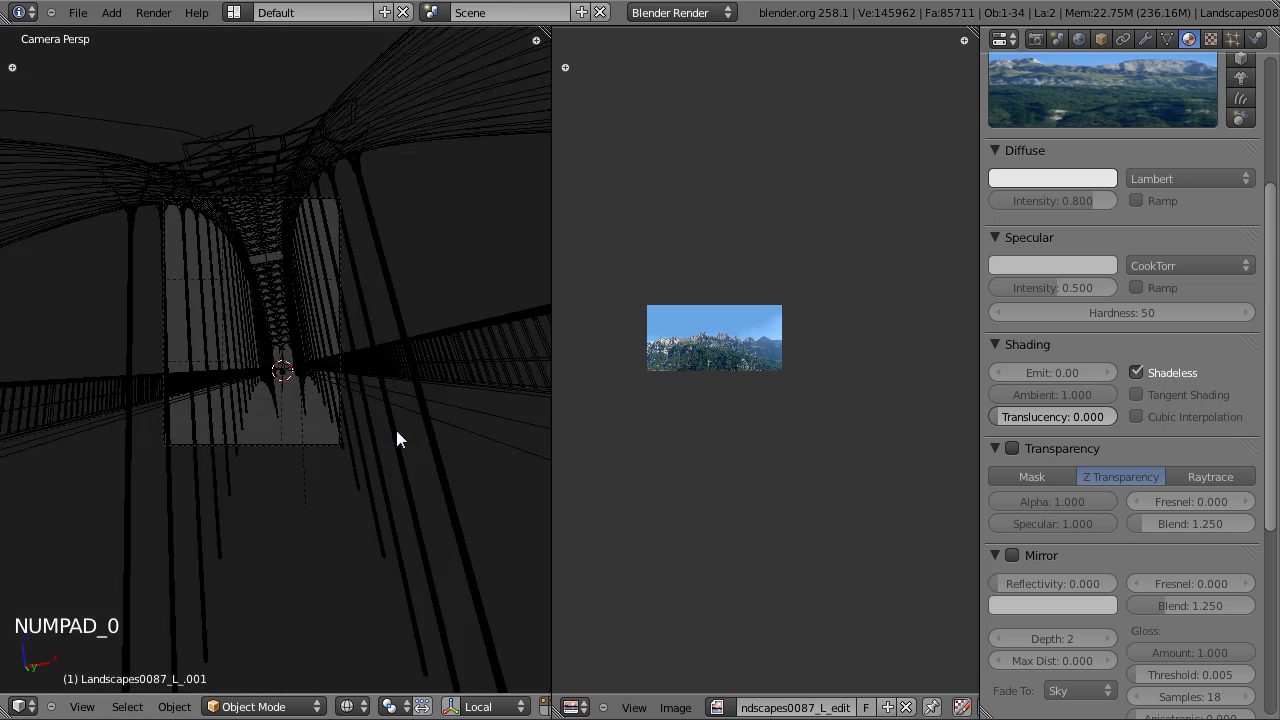
{"action": "key", "text": "z"}
{"action": "scroll", "coordinate": [330, 370], "scroll_direction": "up", "scroll_amount": 5}
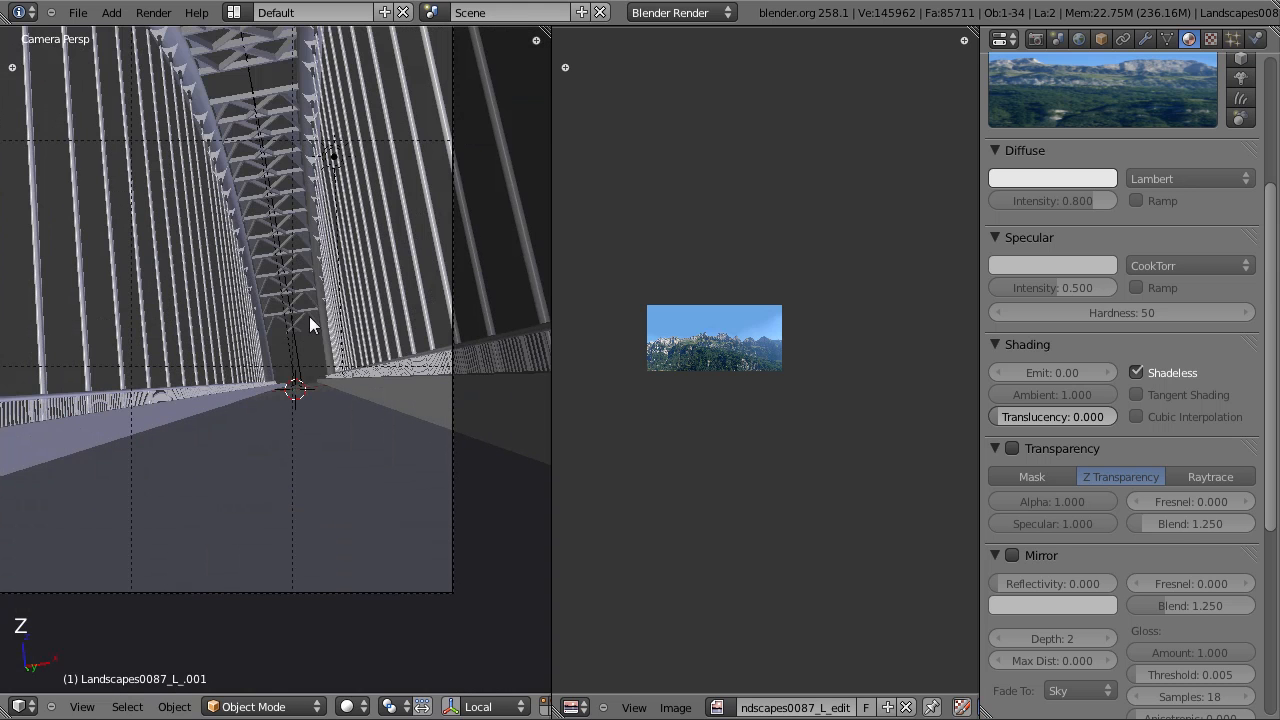
{"action": "scroll", "coordinate": [330, 305], "scroll_direction": "down", "scroll_amount": 3}
{"action": "right_click", "coordinate": [360, 305]}
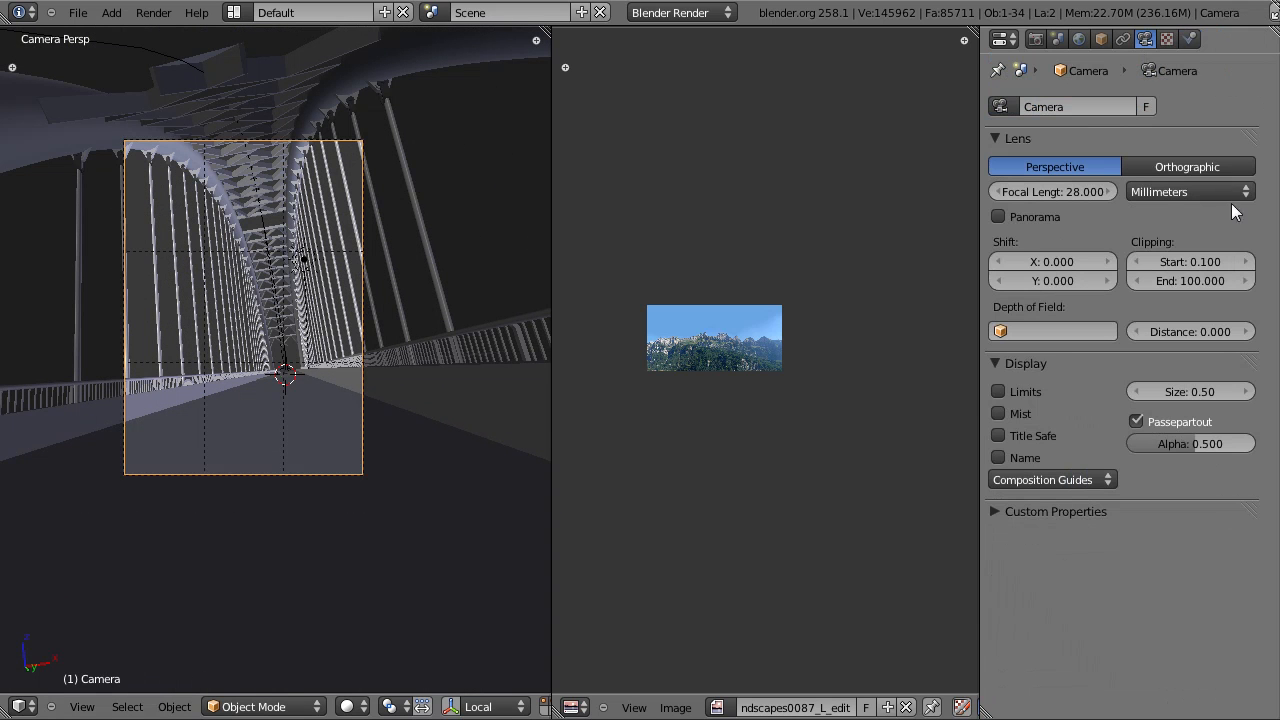
{"action": "left_click_drag", "start_coordinate": [1195, 281], "coordinate": [1277, 286]}
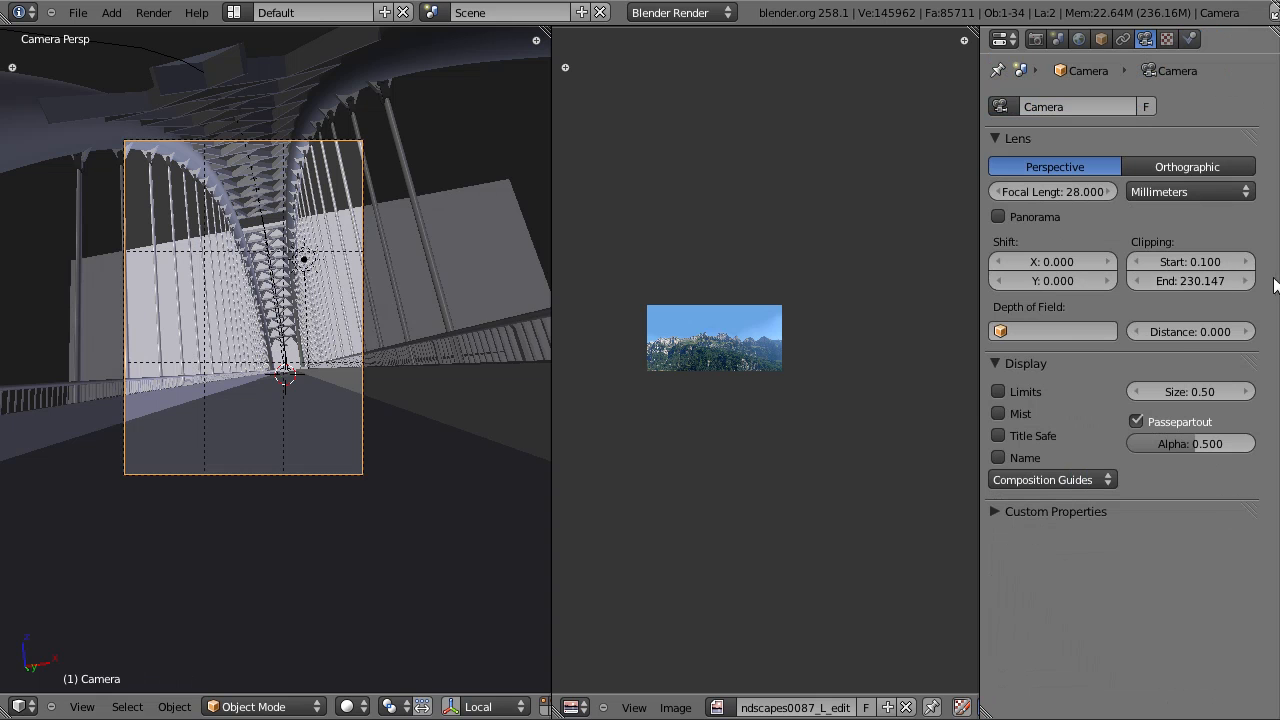
Step: Raise and enlarge the mountain plane in the wireframe camera view so it extends past both sides of the frame
{"action": "scroll", "coordinate": [360, 255], "scroll_direction": "up", "scroll_amount": 2}
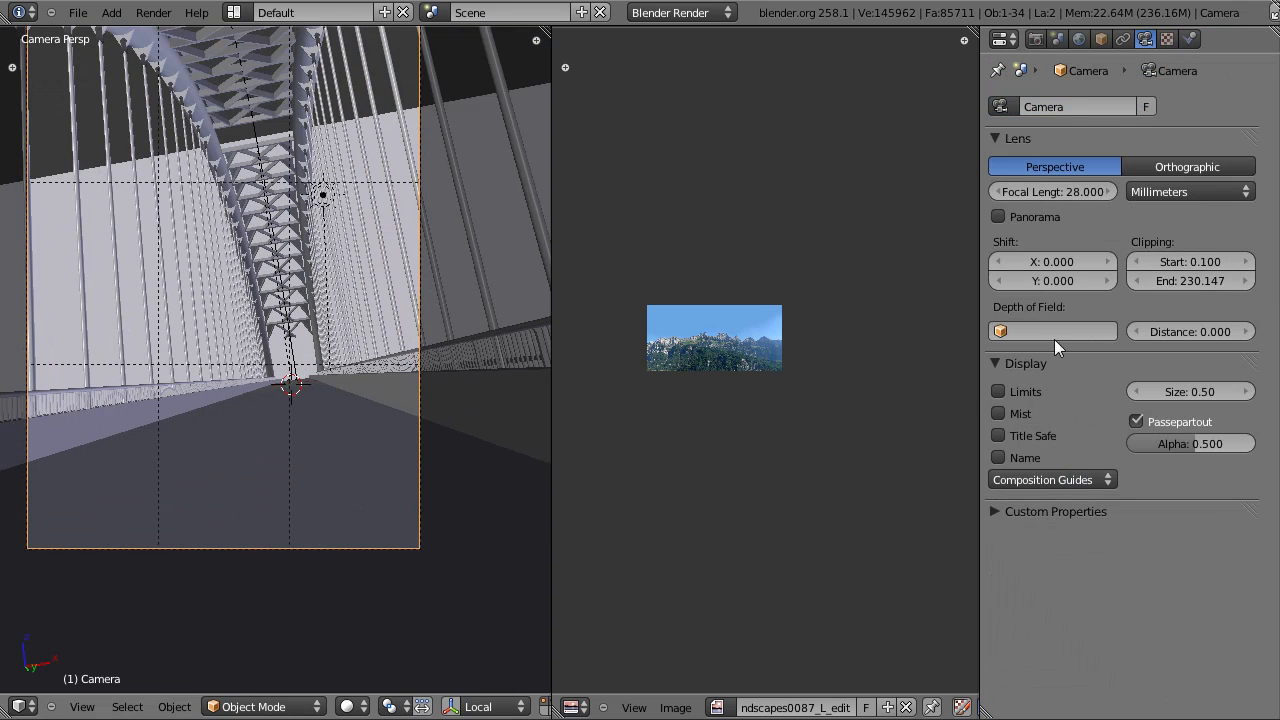
{"action": "key", "text": "z"}
{"action": "key", "text": "z"}
{"action": "right_click", "coordinate": [476, 241]}
{"action": "key", "text": "s"}
{"action": "key", "text": "g"}
{"action": "left_click", "coordinate": [519, 196]}
{"action": "key", "text": "s"}
{"action": "left_click", "coordinate": [540, 207]}
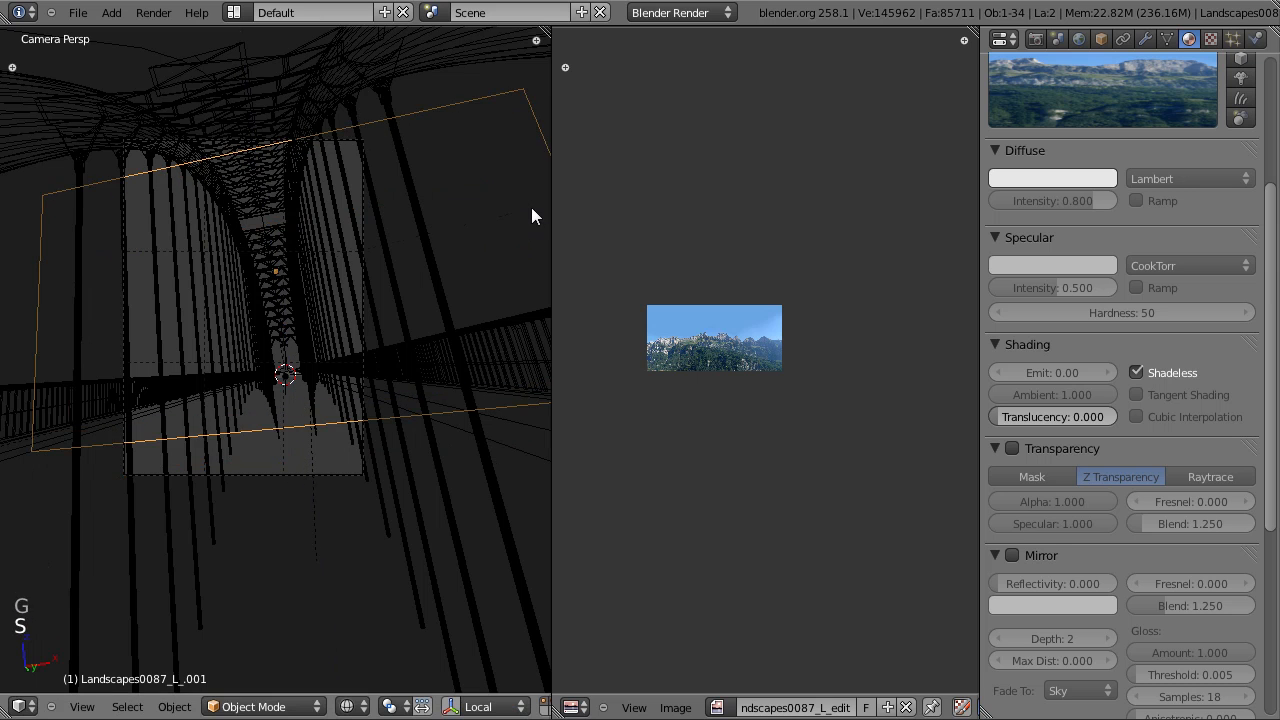
Step: Tilt the mountain plane about 15 degrees towards the bridge in the side view and raise it along global Z
{"action": "key", "text": "KP_3"}
{"action": "key", "text": "r"}
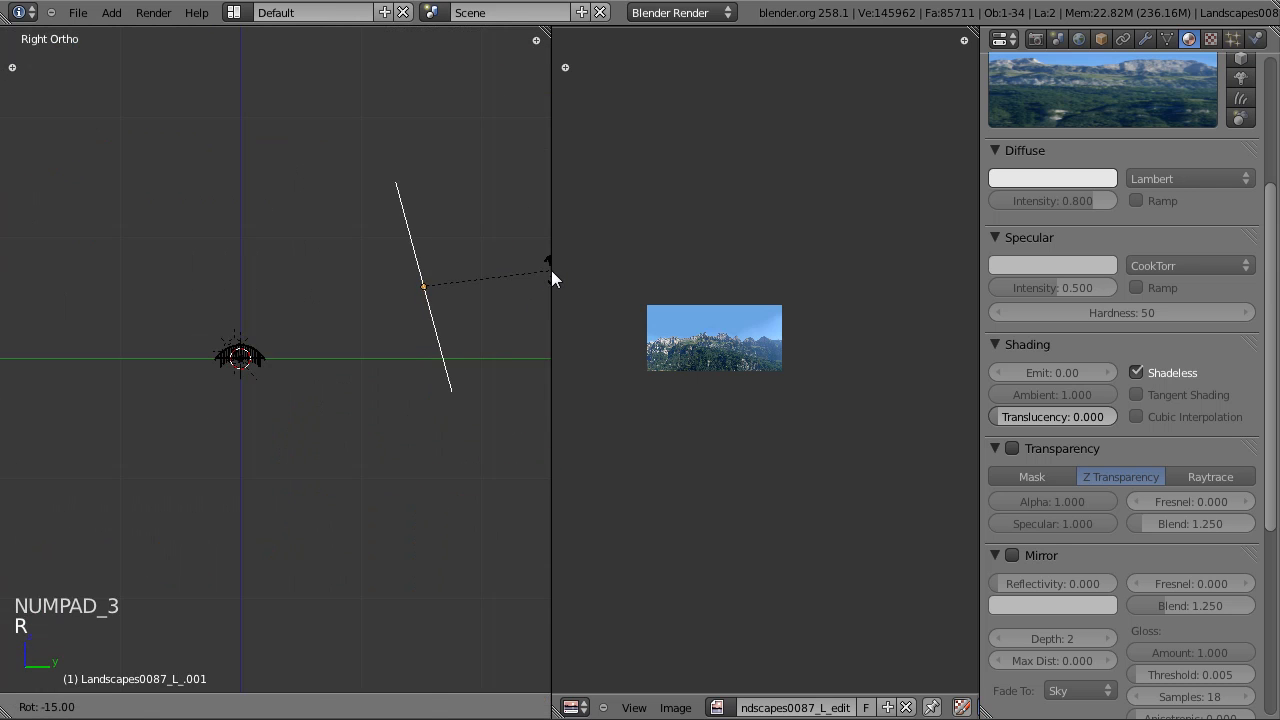
{"action": "left_click", "coordinate": [531, 264]}
{"action": "key", "text": "KP_0"}
{"action": "key", "text": "g"}
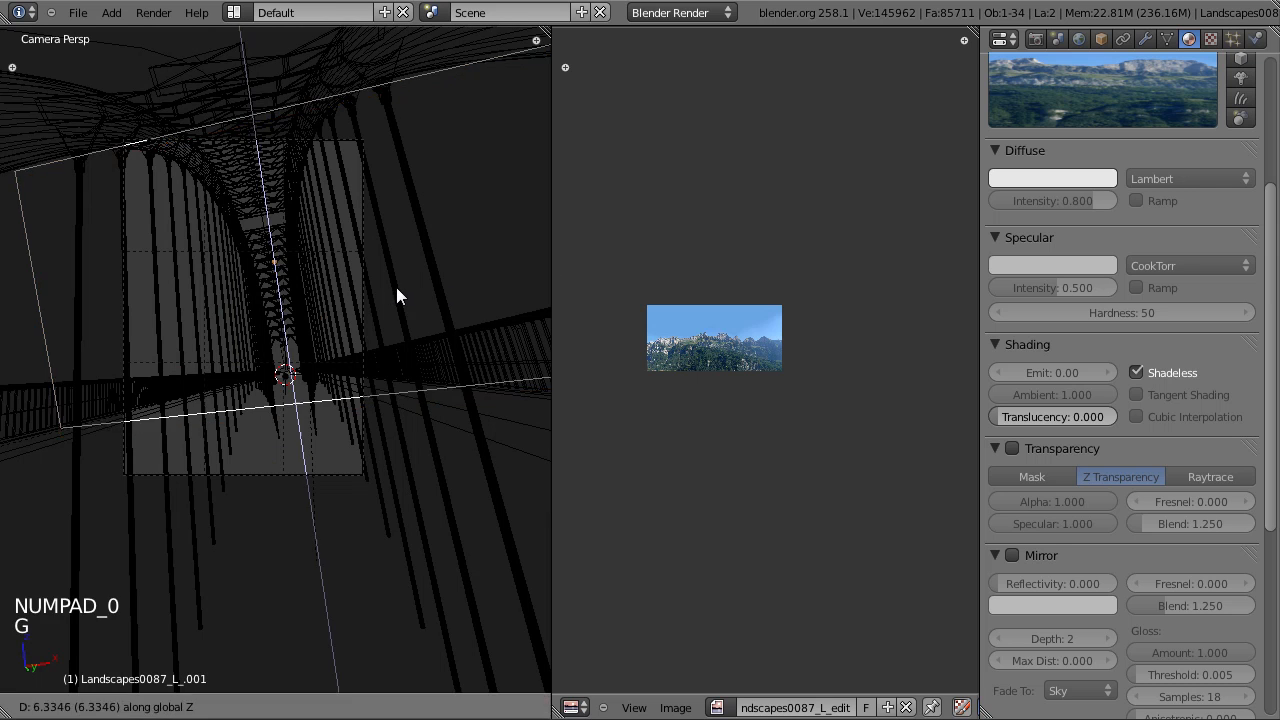
{"action": "left_click", "coordinate": [393, 275]}
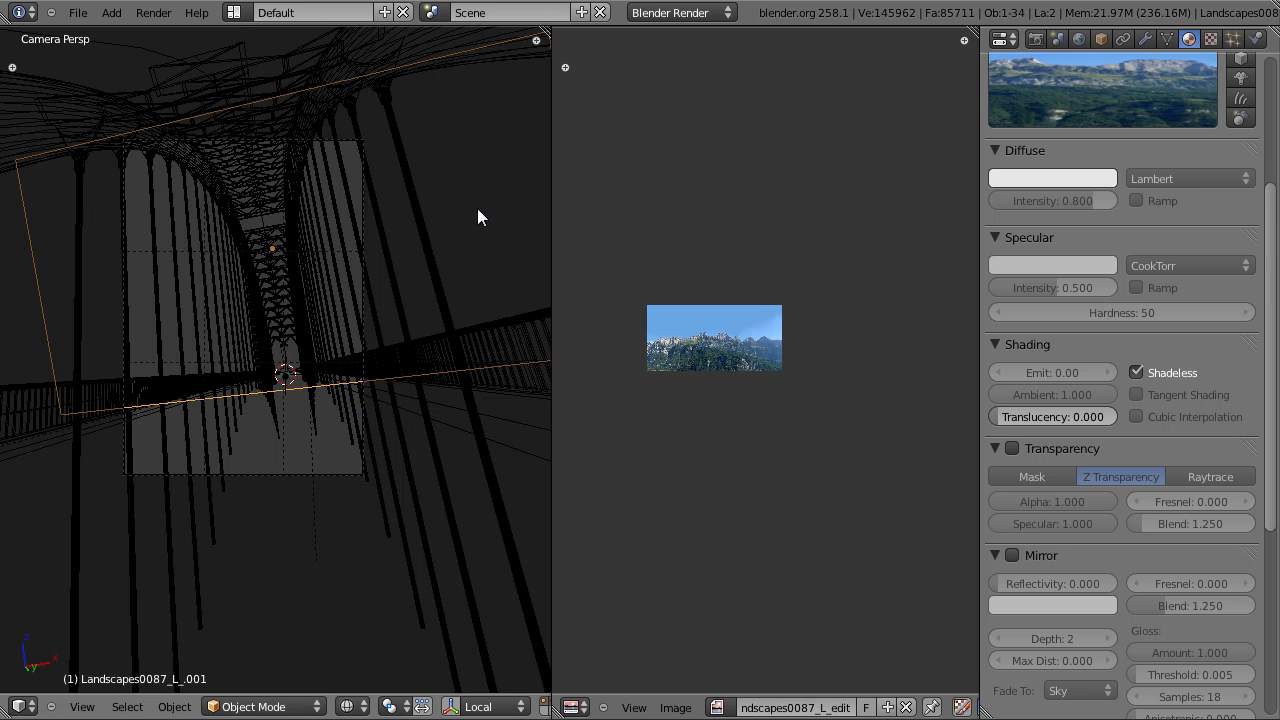
Step: Undo the mountain plane's last two transforms and return to the camera view
{"action": "key", "text": "KP_3"}
{"action": "key", "text": "ctrl+z"}
{"action": "key", "text": "ctrl+z"}
{"action": "key", "text": "KP_0"}
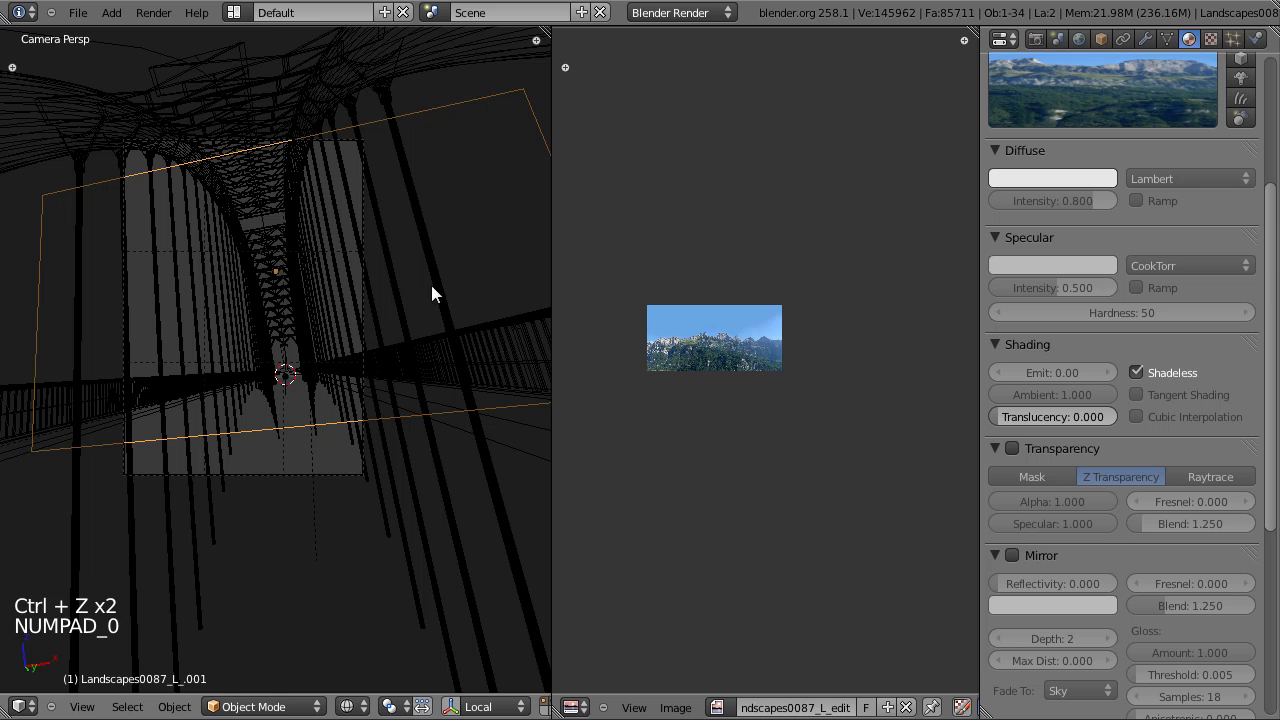
Step: Scale up the mountain plane, raise it about 21 units along global Z, and save the file
{"action": "key", "text": "s"}
{"action": "key", "text": "g"}
{"action": "key", "text": "z"}
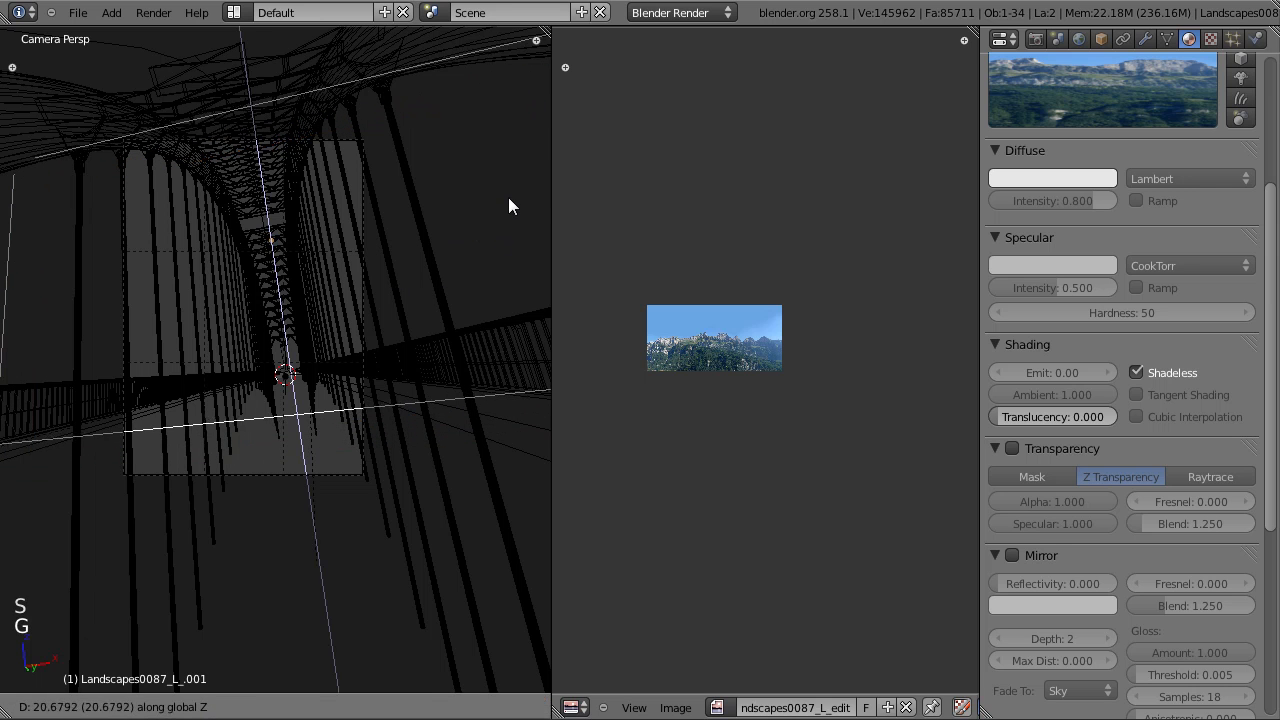
{"action": "left_click", "coordinate": [508, 196]}
{"action": "key", "text": "ctrl+s"}
{"action": "left_click", "coordinate": [507, 199]}
{"action": "key", "text": "z"}
{"action": "key", "text": "z"}
{"action": "key", "text": "ctrl+s"}
{"action": "left_click", "coordinate": [507, 199]}
Step: Fine-tune the mountain plane's position and scale in the camera view and save the file again
{"action": "key", "text": "g"}
{"action": "key", "text": "s"}
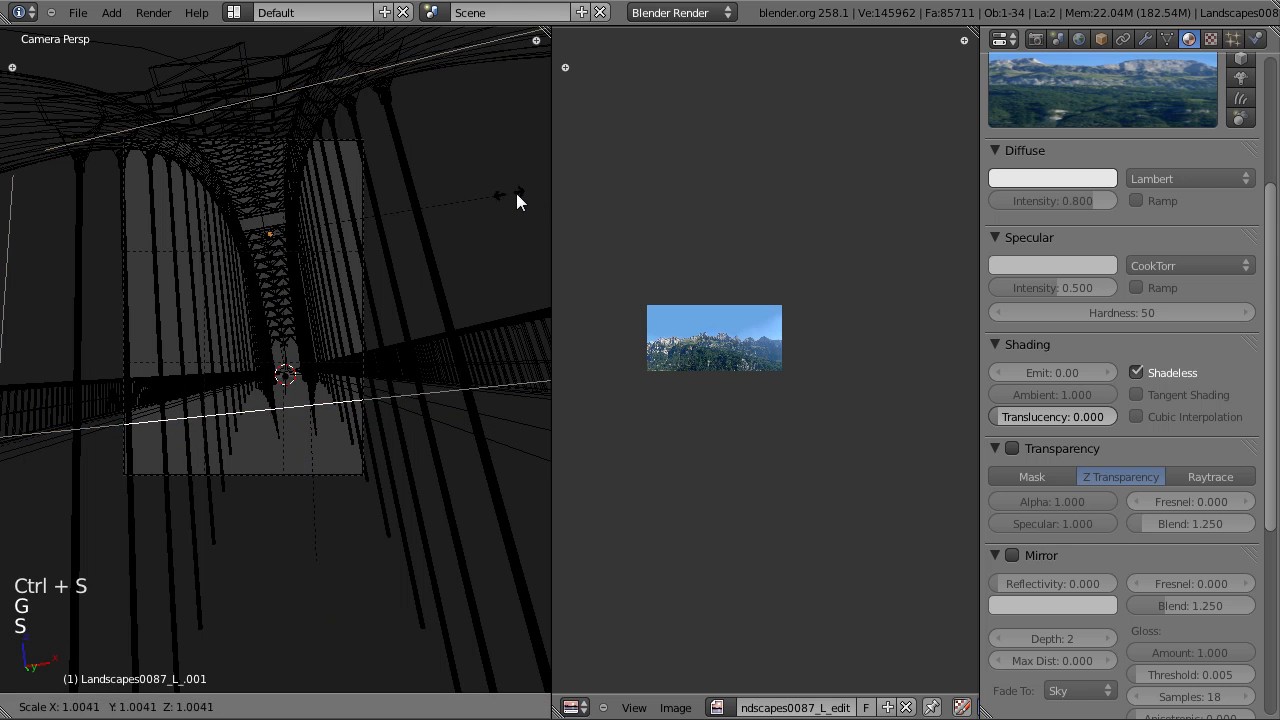
{"action": "key", "text": "g"}
{"action": "left_click", "coordinate": [540, 173]}
{"action": "key", "text": "ctrl+s"}
{"action": "key", "text": "s"}
{"action": "left_click", "coordinate": [506, 183]}
{"action": "key", "text": "ctrl+s"}
{"action": "left_click", "coordinate": [506, 186]}
Step: Render the camera view, examine the bridge truss and road against the mountains, and save the file
{"action": "key", "text": "F12"}
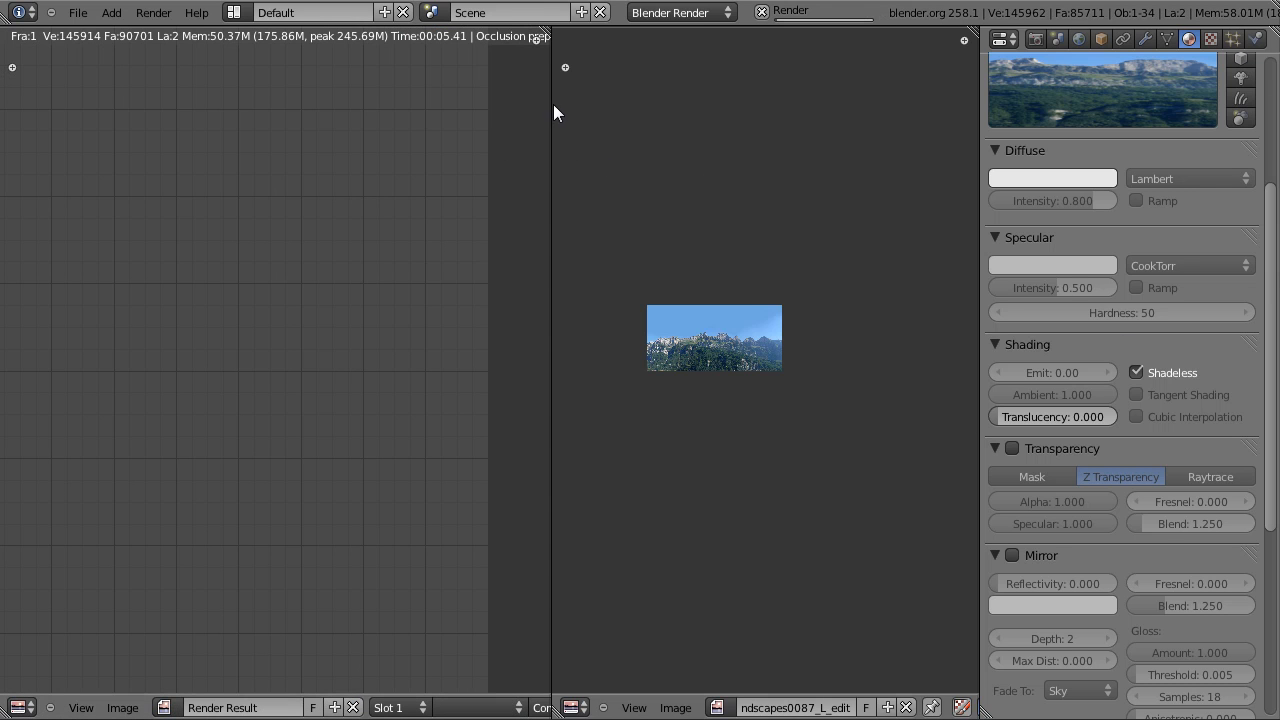
{"action": "left_click_drag", "start_coordinate": [552, 105], "coordinate": [948, 170]}
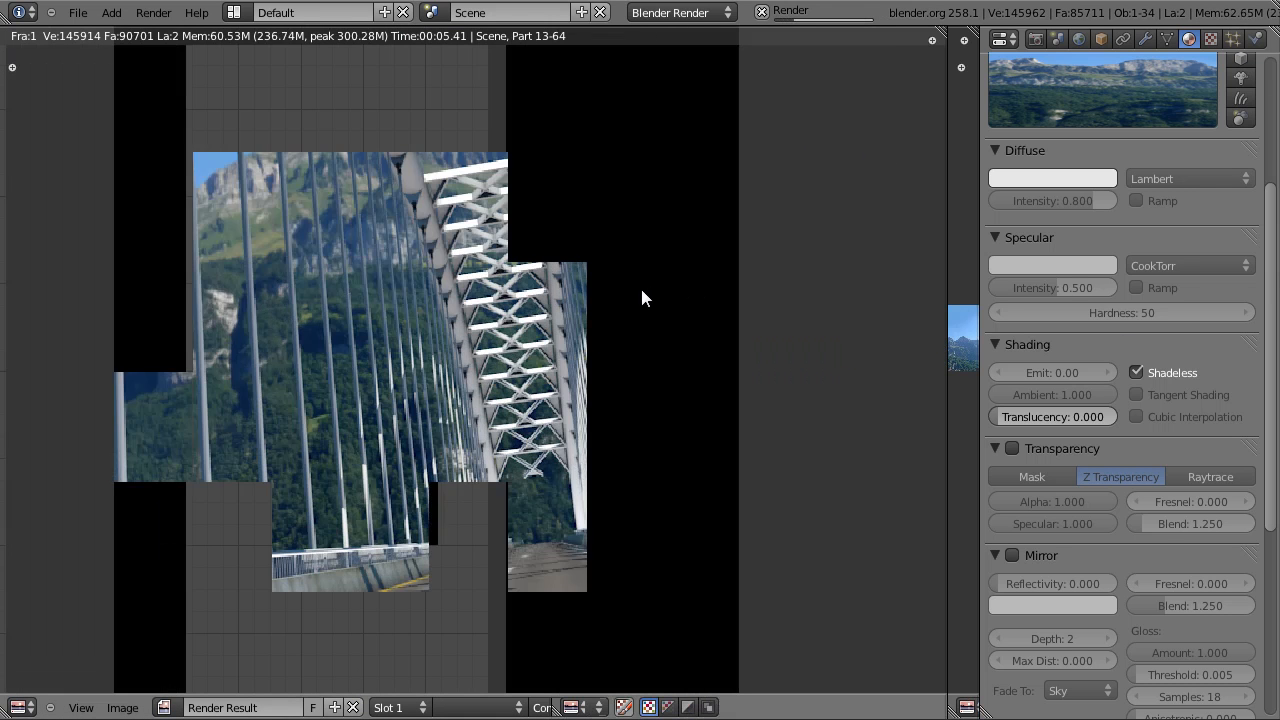
{"action": "left_click_drag", "start_coordinate": [948, 290], "coordinate": [620, 250]}
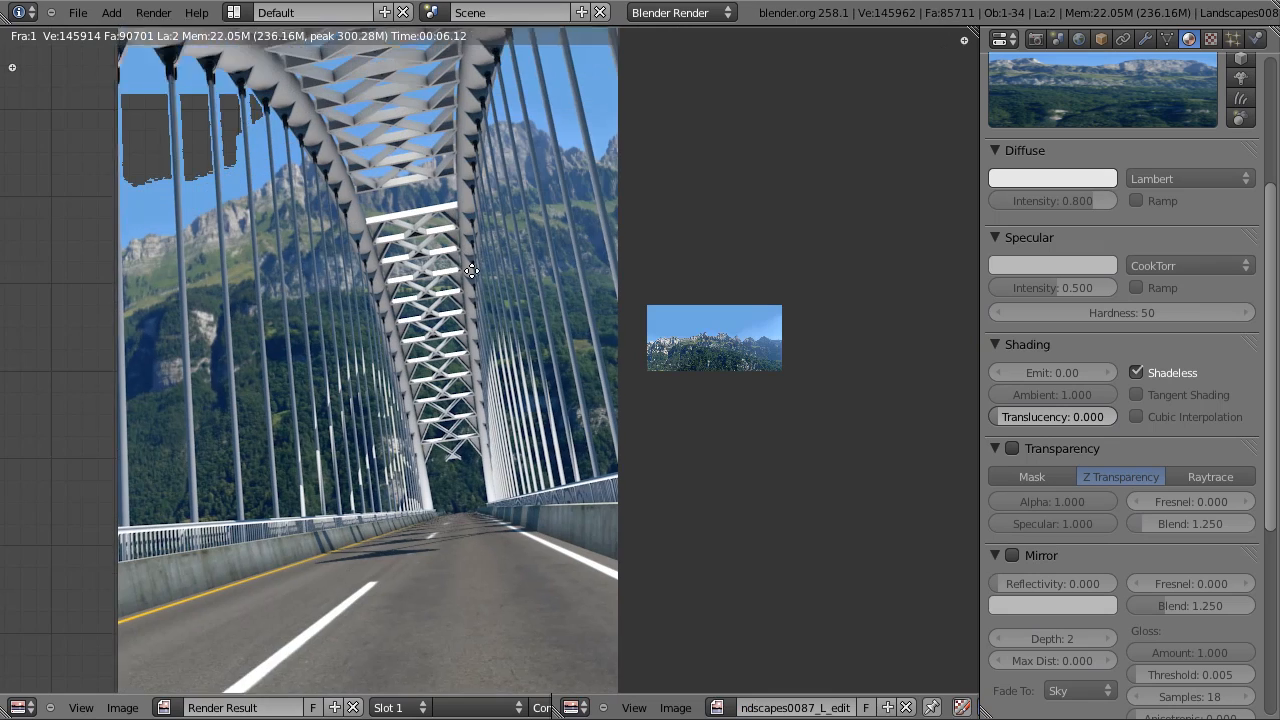
{"action": "scroll", "coordinate": [462, 562], "scroll_direction": "up", "scroll_amount": 4}
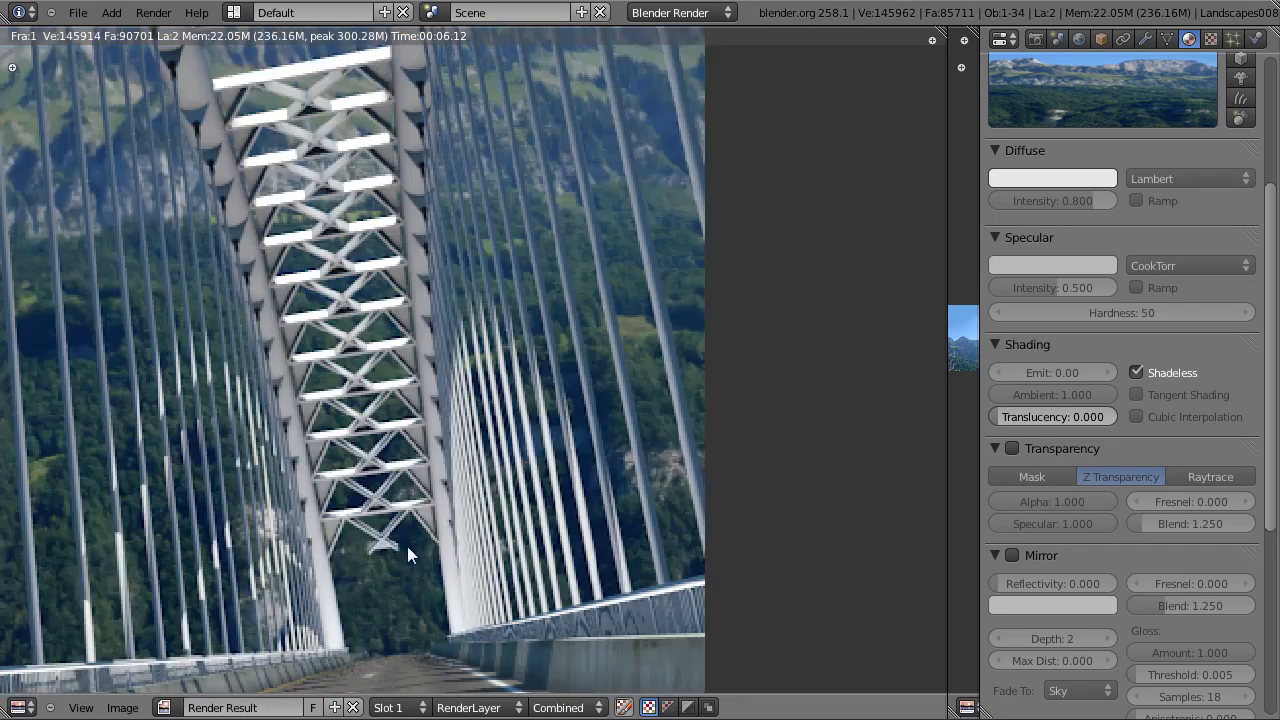
{"action": "scroll", "coordinate": [409, 539], "scroll_direction": "up", "scroll_amount": 2}
{"action": "scroll", "coordinate": [342, 521], "scroll_direction": "down", "scroll_amount": 3}
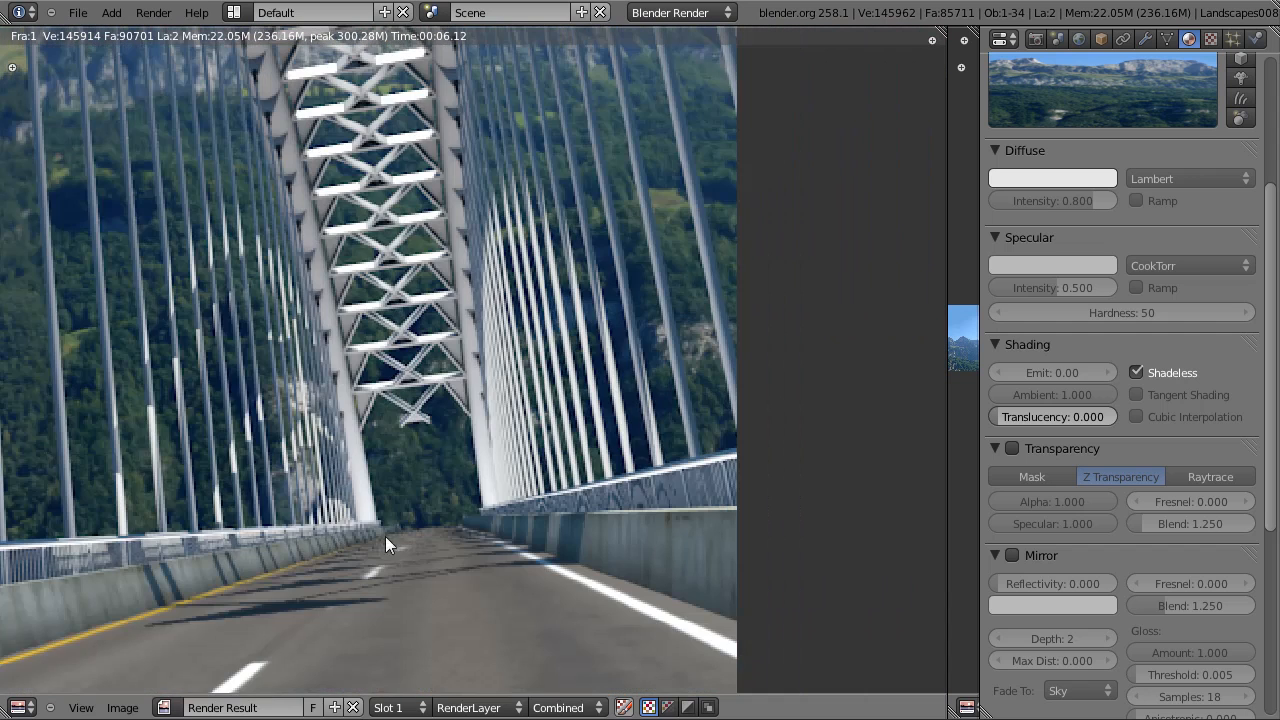
{"action": "scroll", "coordinate": [446, 439], "scroll_direction": "down", "scroll_amount": 5}
{"action": "scroll", "coordinate": [446, 410], "scroll_direction": "up", "scroll_amount": 1}
{"action": "key", "text": "ctrl+s"}
{"action": "left_click", "coordinate": [450, 363]}
{"action": "key", "text": "Escape"}
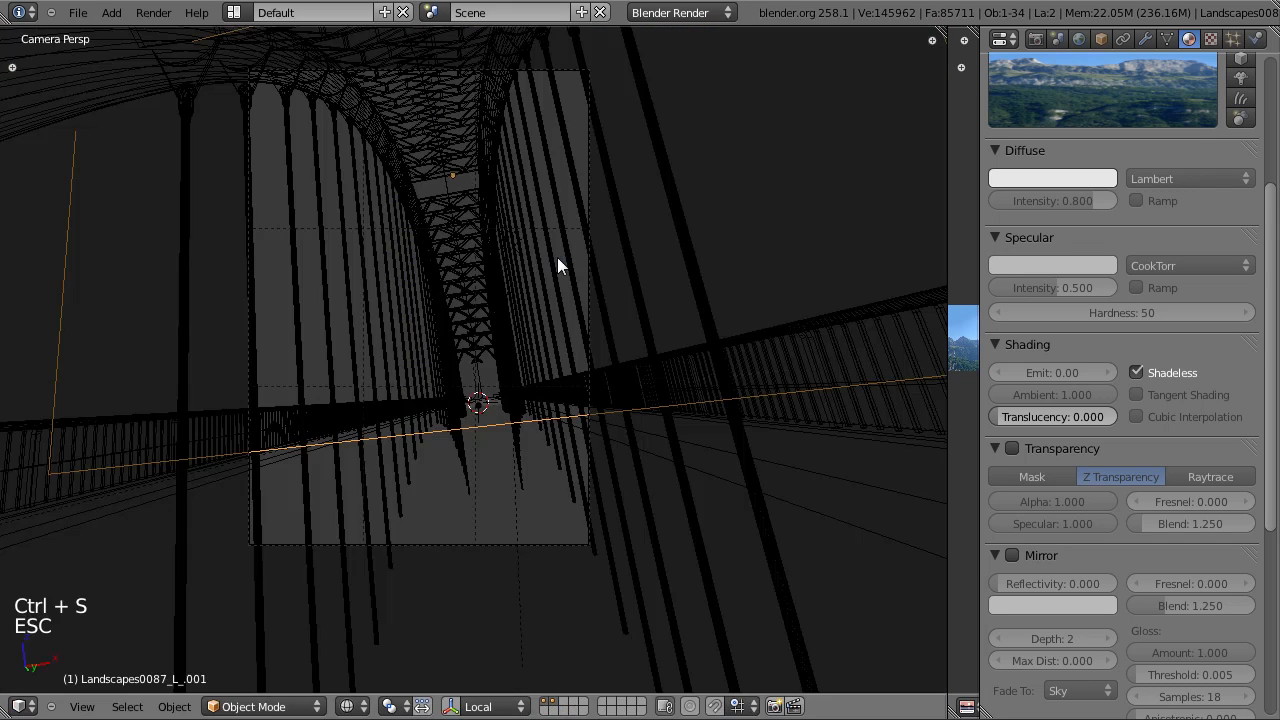
Step: Show the reference photo 2600772_l.jpg beside a top view of the bridge's end, zoomed in on the arch's crossbeams
{"action": "key", "text": "KP_7"}
{"action": "scroll", "coordinate": [497, 275], "scroll_direction": "up", "scroll_amount": 5}
{"action": "middle_click_drag", "start_coordinate": [485, 249], "coordinate": [495, 428], "text": "shift"}
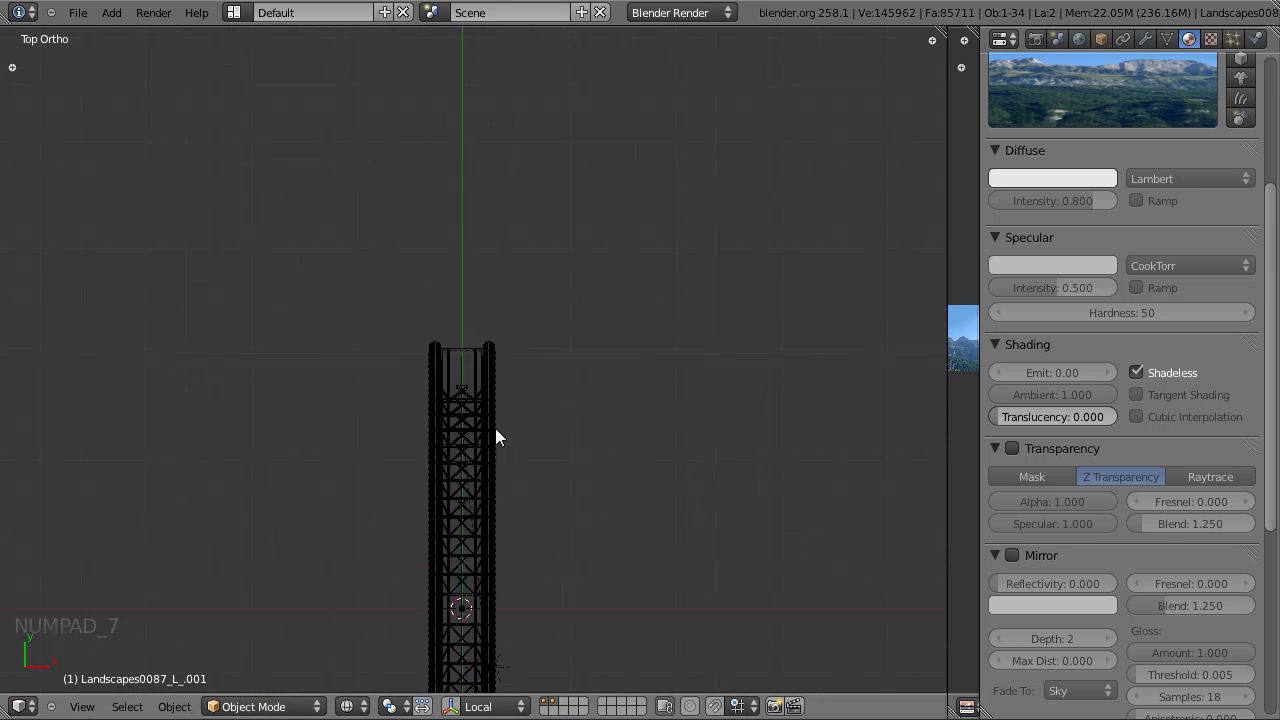
{"action": "scroll", "coordinate": [494, 429], "scroll_direction": "up", "scroll_amount": 4}
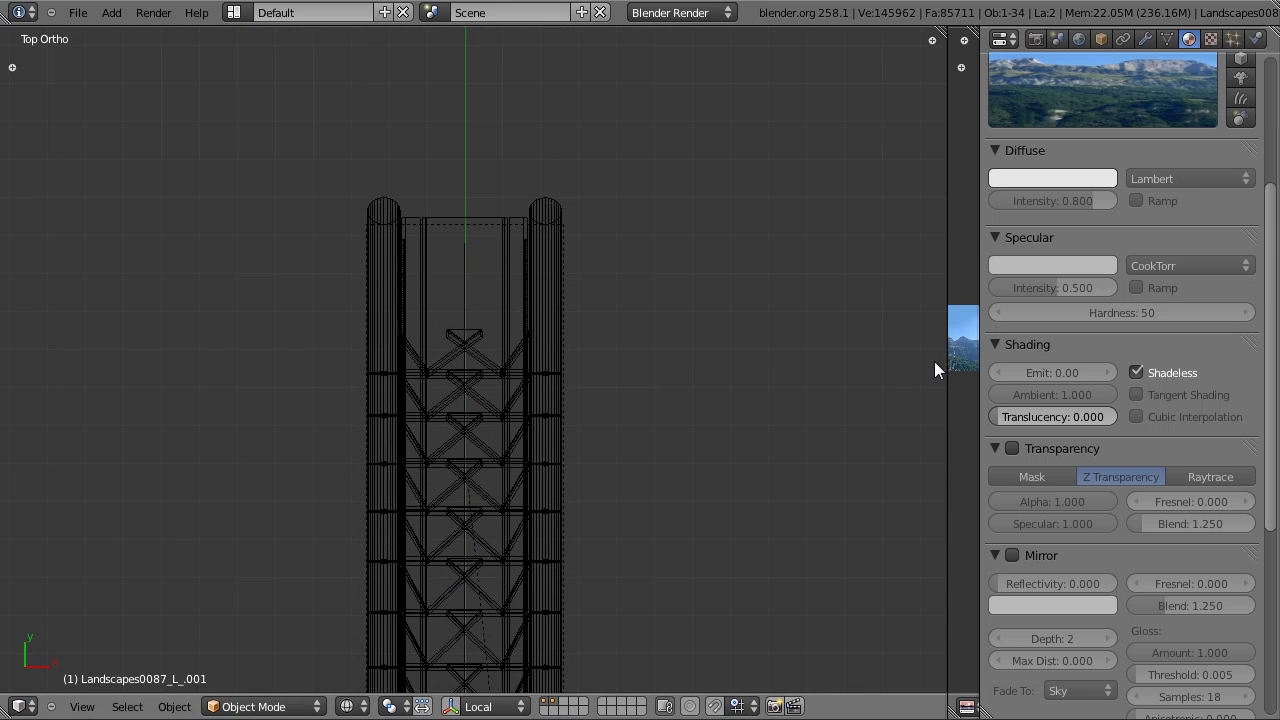
{"action": "left_click_drag", "start_coordinate": [949, 372], "coordinate": [640, 372]}
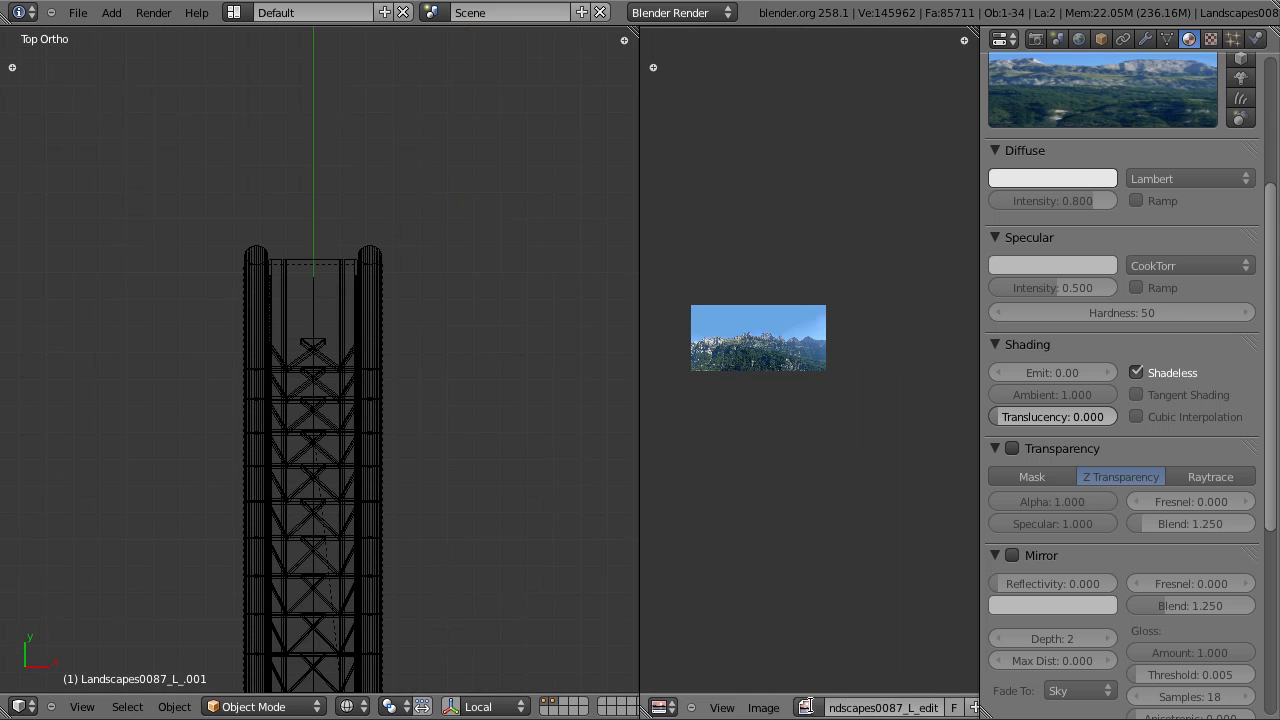
{"action": "left_click", "coordinate": [815, 708]}
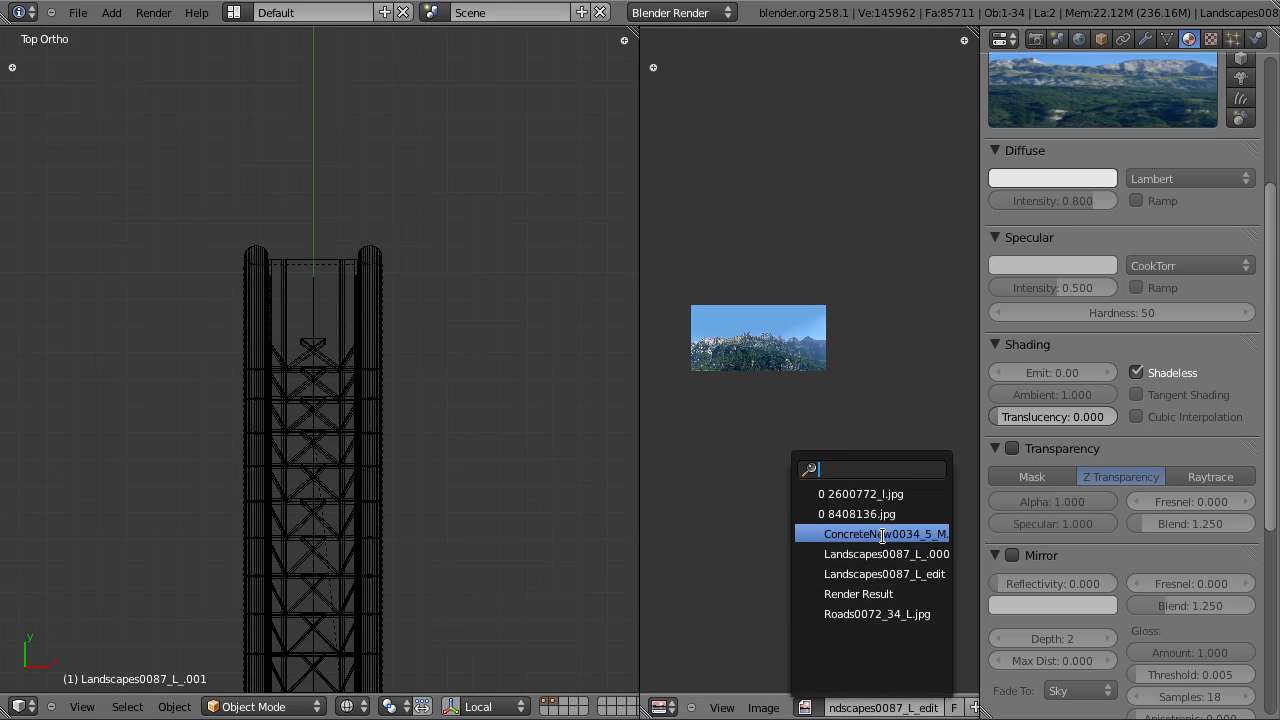
{"action": "left_click", "coordinate": [888, 494]}
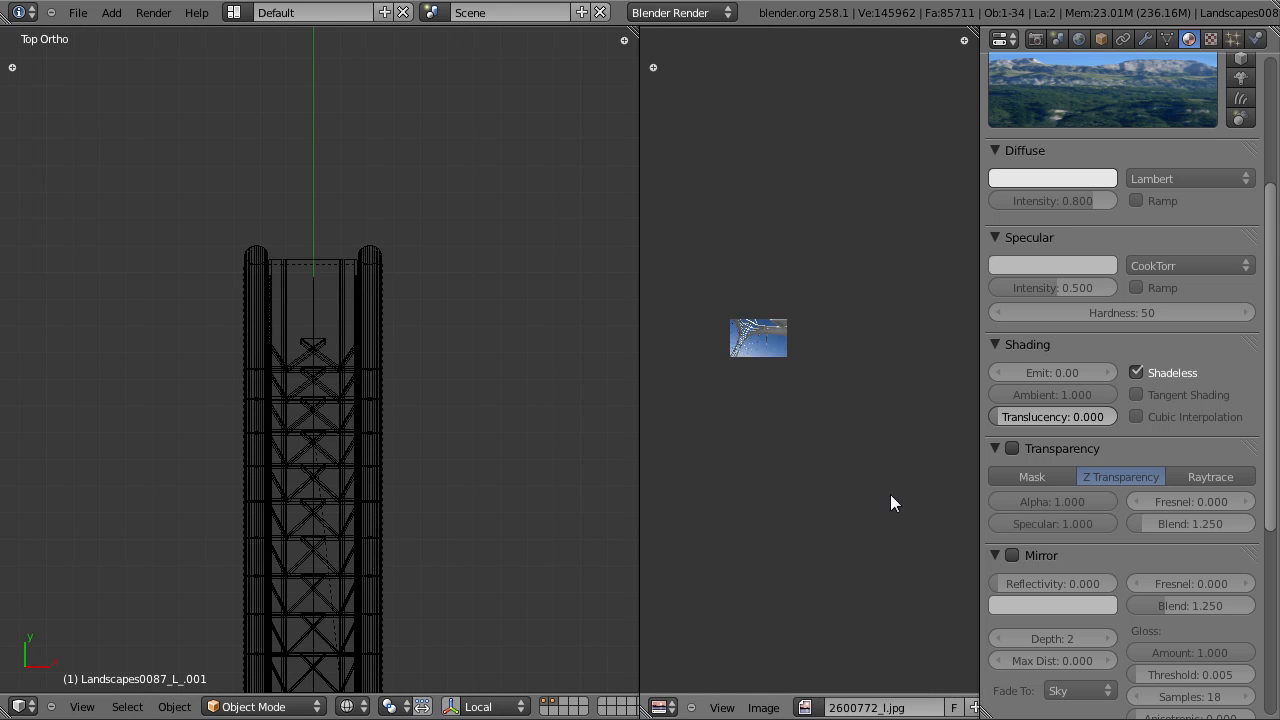
{"action": "scroll", "coordinate": [740, 460], "scroll_direction": "up", "scroll_amount": 8}
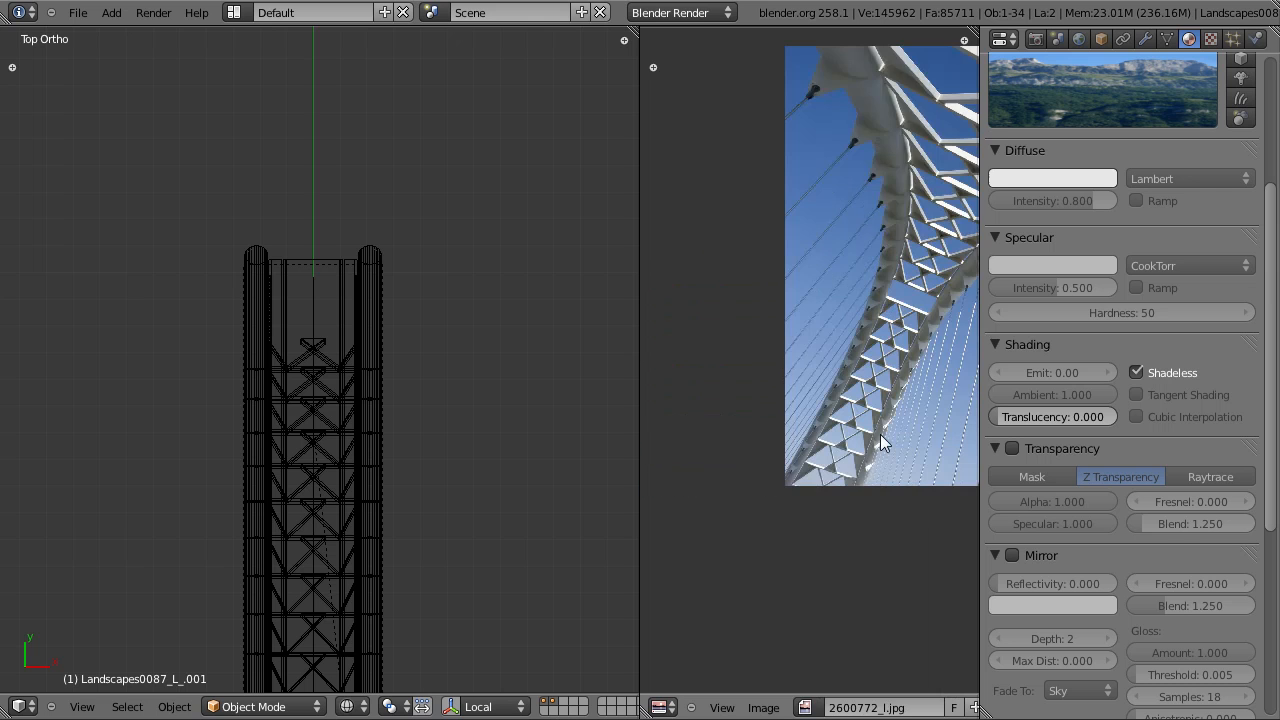
{"action": "scroll", "coordinate": [821, 552], "scroll_direction": "up", "scroll_amount": 2}
{"action": "scroll", "coordinate": [900, 408], "scroll_direction": "up", "scroll_amount": 4}
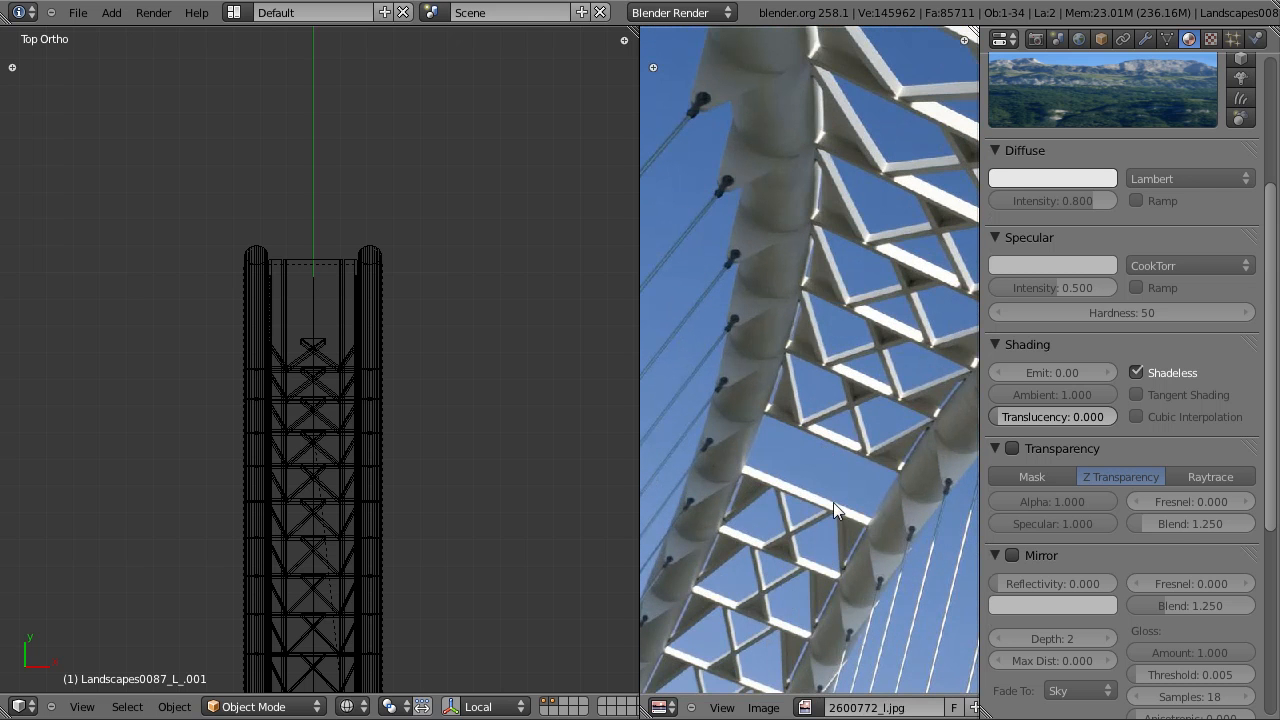
{"action": "scroll", "coordinate": [280, 340], "scroll_direction": "up", "scroll_amount": 5}
Step: Open the arch truss mesh in Edit Mode and show its end segments in wireframe from above
{"action": "key", "text": "z"}
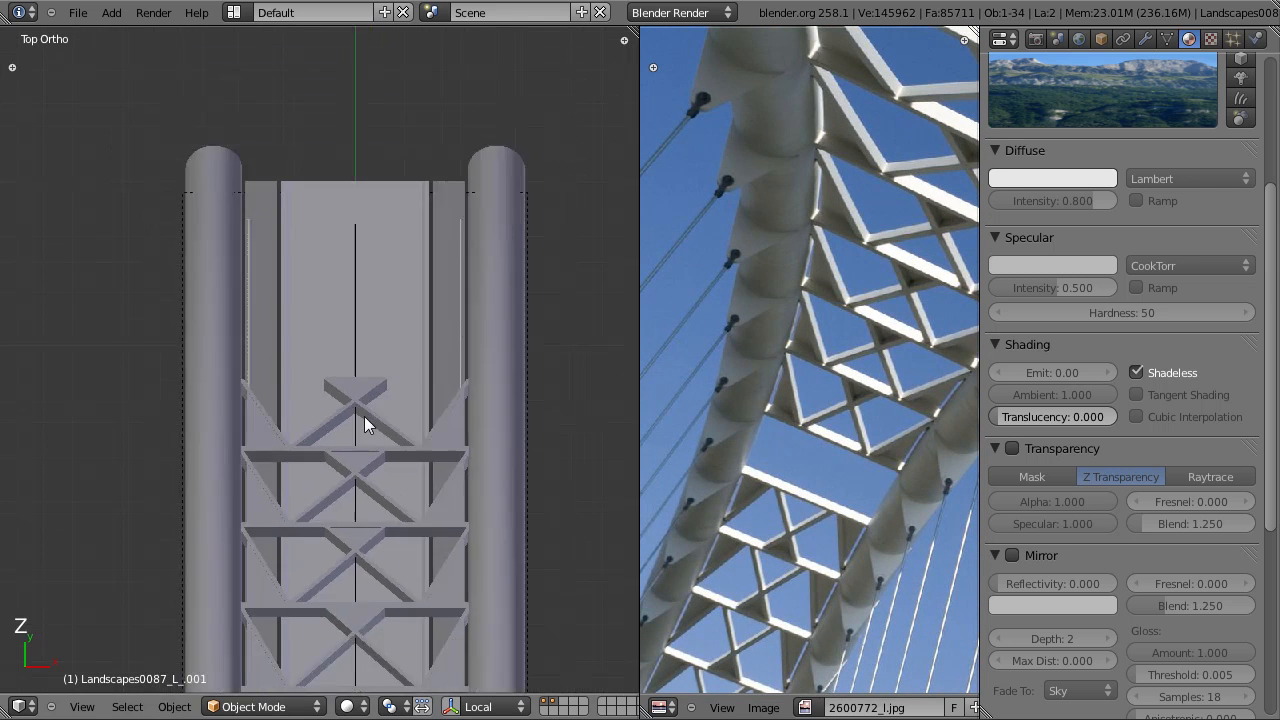
{"action": "scroll", "coordinate": [364, 416], "scroll_direction": "down", "scroll_amount": 1}
{"action": "right_click", "coordinate": [363, 402]}
{"action": "scroll", "coordinate": [365, 418], "scroll_direction": "down", "scroll_amount": 8}
{"action": "key", "text": "Tab"}
{"action": "middle_click_drag", "start_coordinate": [359, 450], "coordinate": [332, 208], "text": "shift"}
{"action": "scroll", "coordinate": [351, 420], "scroll_direction": "up", "scroll_amount": 3}
{"action": "key", "text": "z"}
{"action": "scroll", "coordinate": [351, 425], "scroll_direction": "up", "scroll_amount": 6}
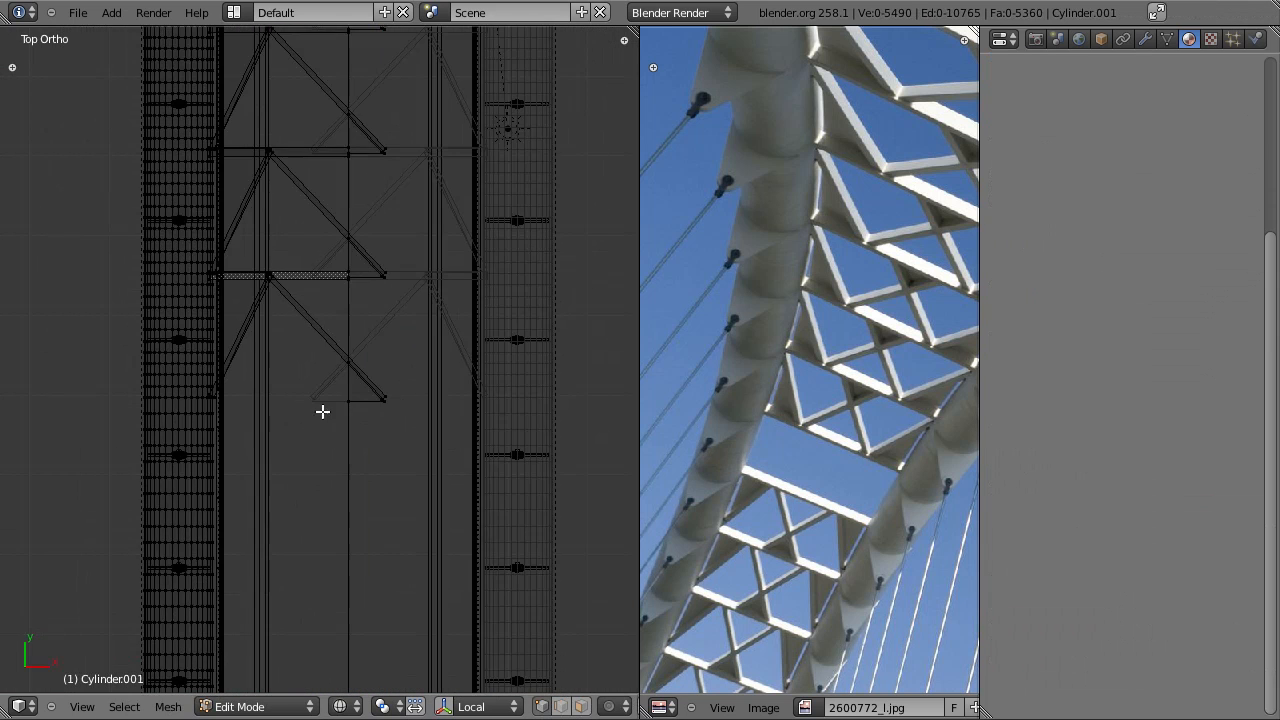
Step: Select the last horizontal crossbeam with its linked geometry and box-deselect the lower end of the attached diagonal brace
{"action": "scroll", "coordinate": [335, 390], "scroll_direction": "up", "scroll_amount": 3}
{"action": "key", "text": "ctrl+l"}
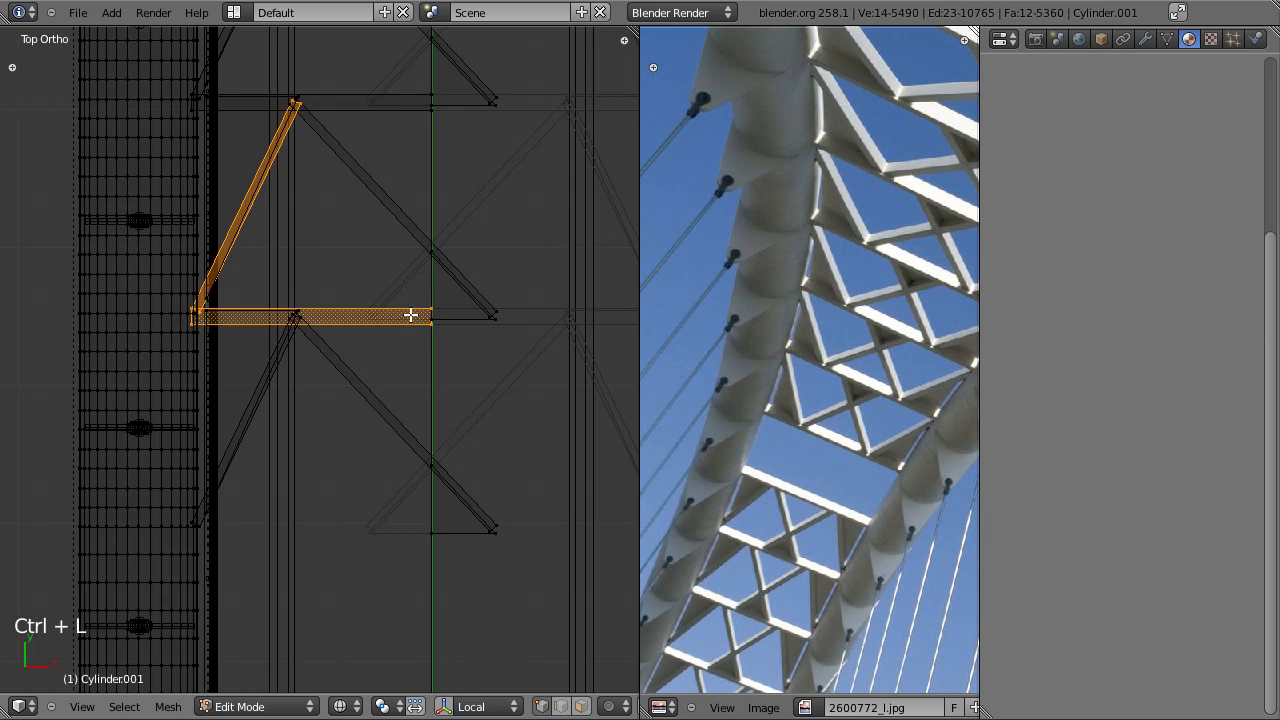
{"action": "right_click", "coordinate": [432, 332]}
{"action": "key", "text": "ctrl+l"}
{"action": "scroll", "coordinate": [351, 311], "scroll_direction": "up", "scroll_amount": 2}
{"action": "middle_click_drag", "start_coordinate": [290, 320], "coordinate": [368, 364], "text": "shift"}
{"action": "scroll", "coordinate": [368, 365], "scroll_direction": "up", "scroll_amount": 7}
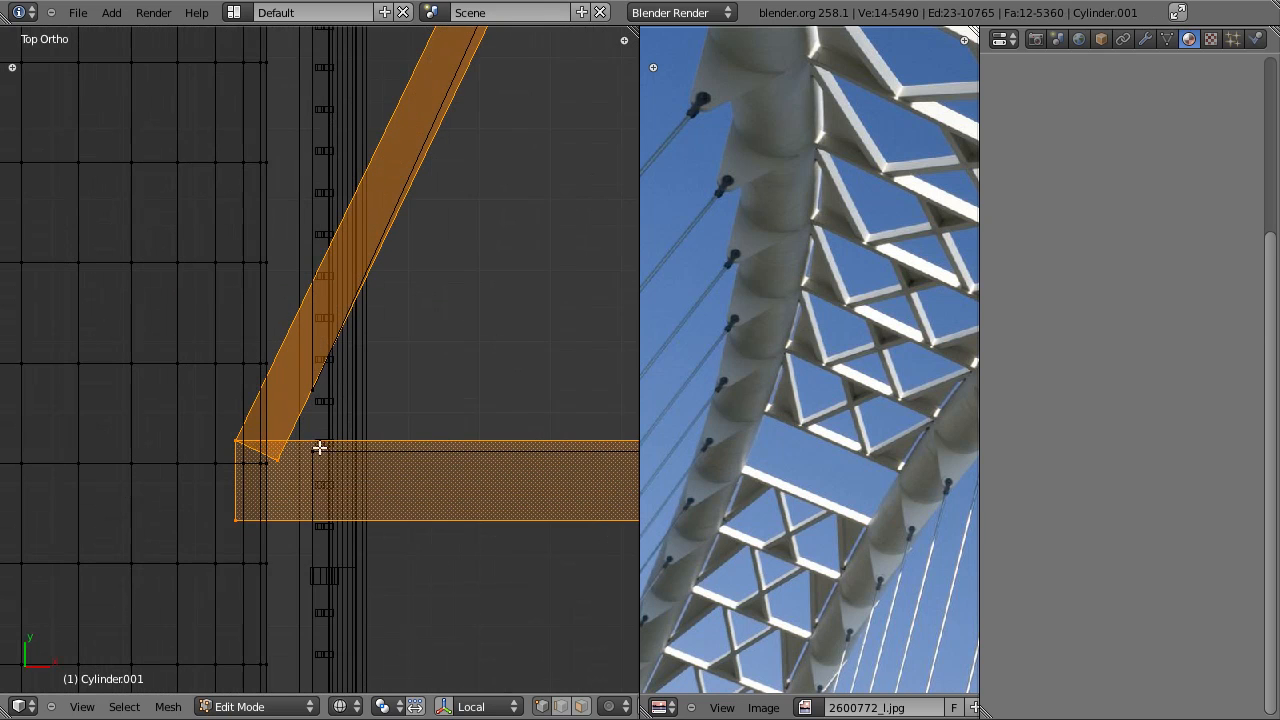
{"action": "scroll", "coordinate": [292, 450], "scroll_direction": "down", "scroll_amount": 3}
{"action": "scroll", "coordinate": [357, 410], "scroll_direction": "down", "scroll_amount": 2}
{"action": "scroll", "coordinate": [312, 398], "scroll_direction": "up", "scroll_amount": 4}
{"action": "middle_click_drag", "start_coordinate": [308, 471], "coordinate": [312, 473]}
{"action": "scroll", "coordinate": [315, 449], "scroll_direction": "down", "scroll_amount": 2}
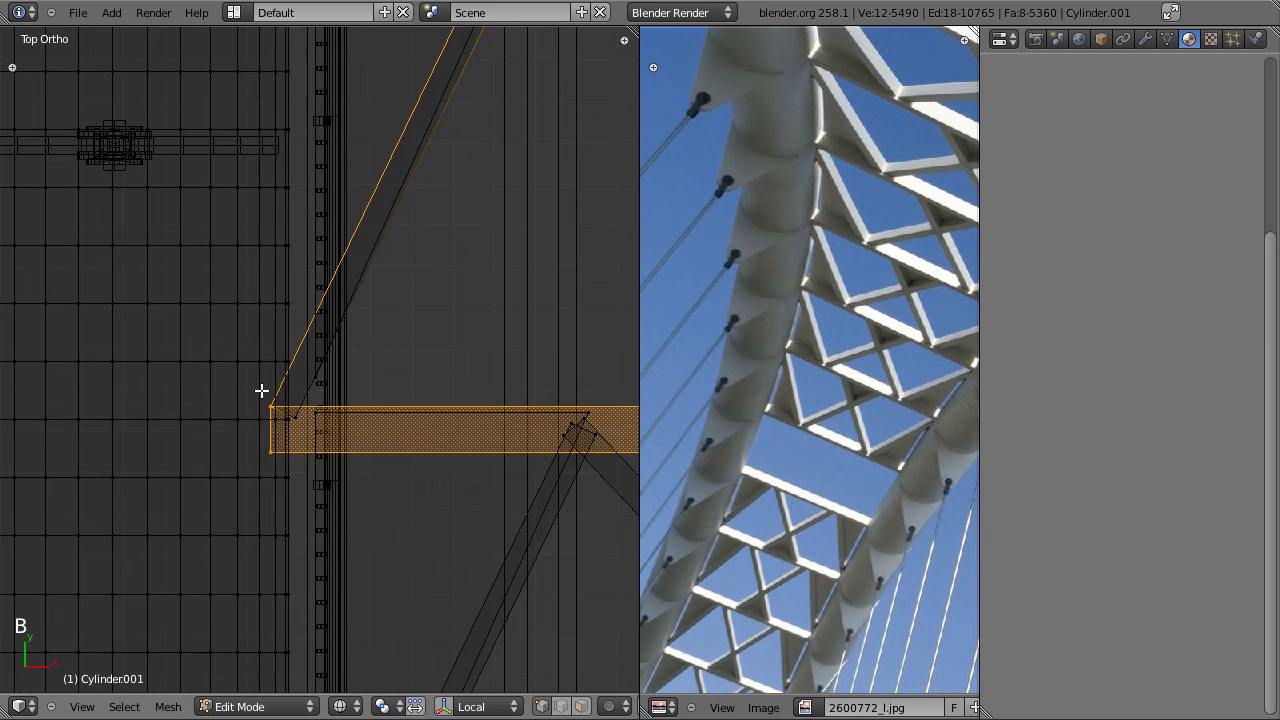
Step: Clear the diagonal brace's upper end from the selection and isolate the linked horizontal crossbeam
{"action": "scroll", "coordinate": [378, 403], "scroll_direction": "down", "scroll_amount": 5}
{"action": "middle_click_drag", "start_coordinate": [386, 176], "coordinate": [468, 280], "text": "shift"}
{"action": "key", "text": "b"}
{"action": "scroll", "coordinate": [426, 377], "scroll_direction": "up", "scroll_amount": 2}
{"action": "scroll", "coordinate": [421, 299], "scroll_direction": "up", "scroll_amount": 5}
{"action": "middle_click_drag", "start_coordinate": [367, 420], "coordinate": [366, 337], "text": "shift"}
{"action": "scroll", "coordinate": [366, 337], "scroll_direction": "up", "scroll_amount": 7}
{"action": "middle_click_drag", "start_coordinate": [311, 404], "coordinate": [420, 320], "text": "shift"}
{"action": "scroll", "coordinate": [420, 320], "scroll_direction": "up", "scroll_amount": 8}
{"action": "right_click", "coordinate": [340, 334]}
{"action": "key", "text": "ctrl+l"}
{"action": "scroll", "coordinate": [362, 366], "scroll_direction": "down", "scroll_amount": 7}
{"action": "scroll", "coordinate": [386, 383], "scroll_direction": "down", "scroll_amount": 3}
{"action": "key", "text": "Tab"}
{"action": "scroll", "coordinate": [381, 378], "scroll_direction": "down", "scroll_amount": 6}
{"action": "key", "text": "Tab"}
{"action": "scroll", "coordinate": [389, 443], "scroll_direction": "up", "scroll_amount": 8}
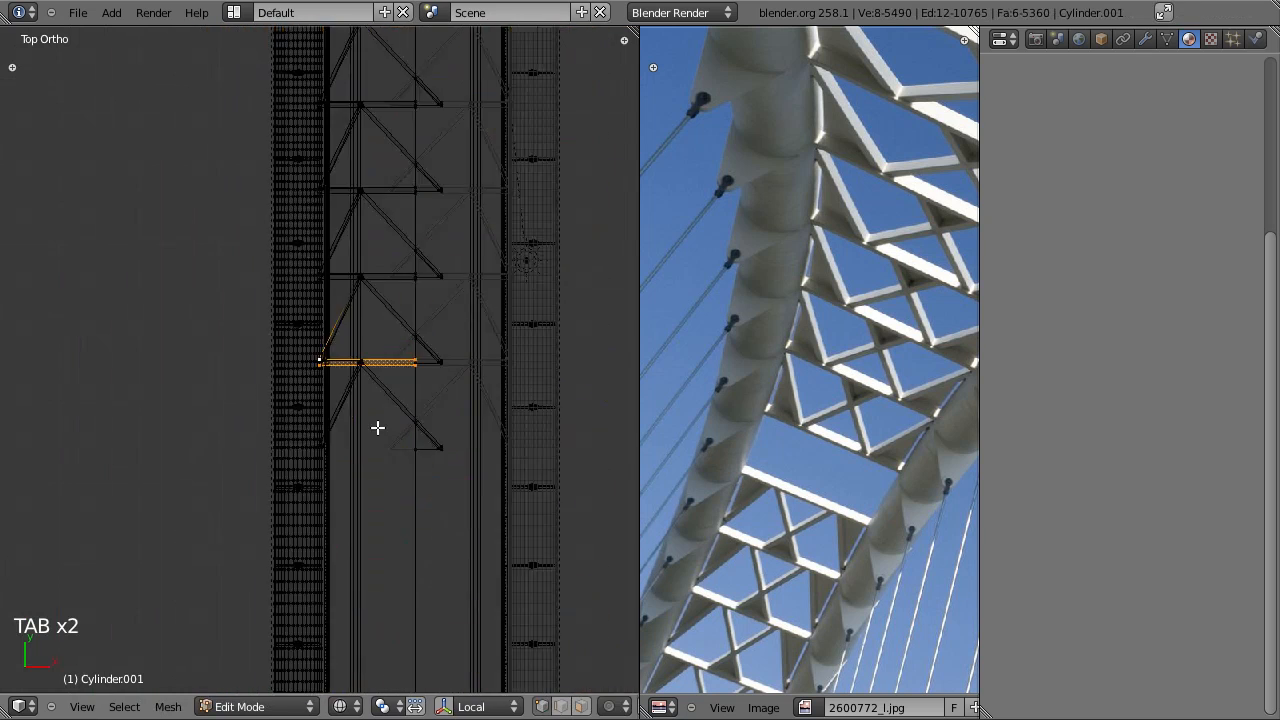
Step: Duplicate the crossbeam along global Y and align the copy with the open end of the last truss segment
{"action": "key", "text": "shift+d"}
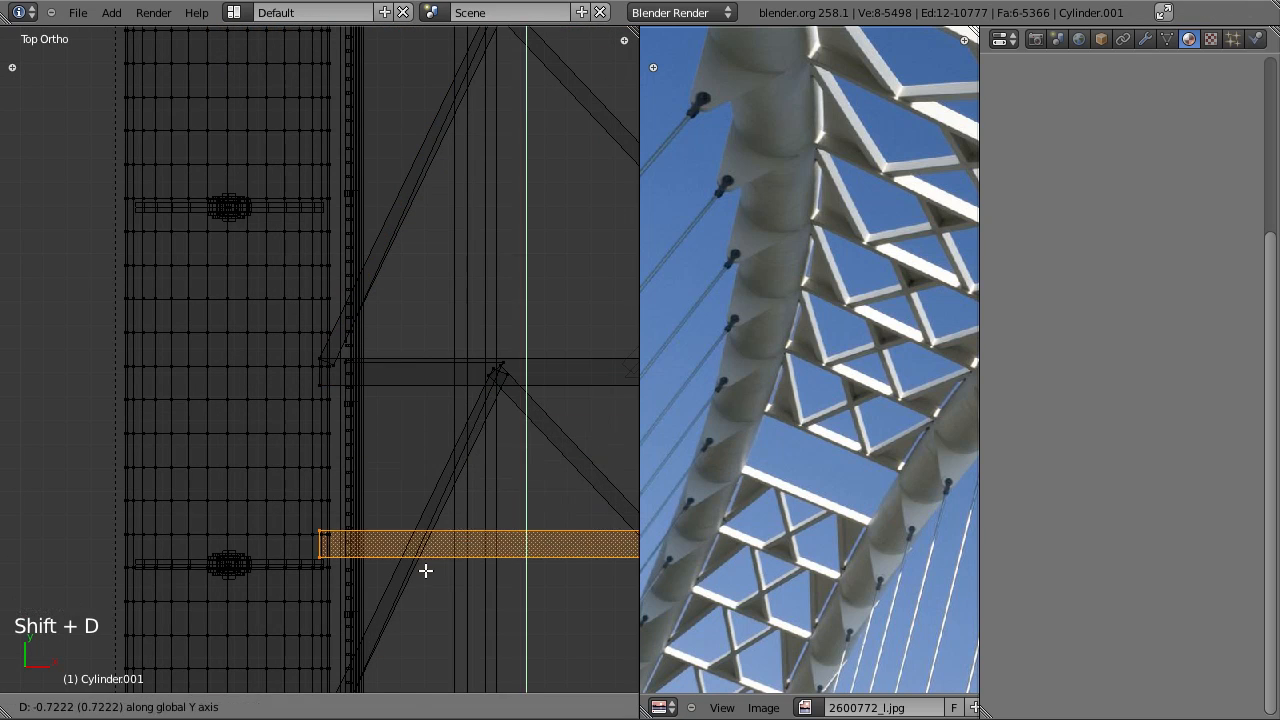
{"action": "left_click", "coordinate": [425, 567]}
{"action": "scroll", "coordinate": [427, 560], "scroll_direction": "down", "scroll_amount": 5}
{"action": "key", "text": "g"}
{"action": "key", "text": "y"}
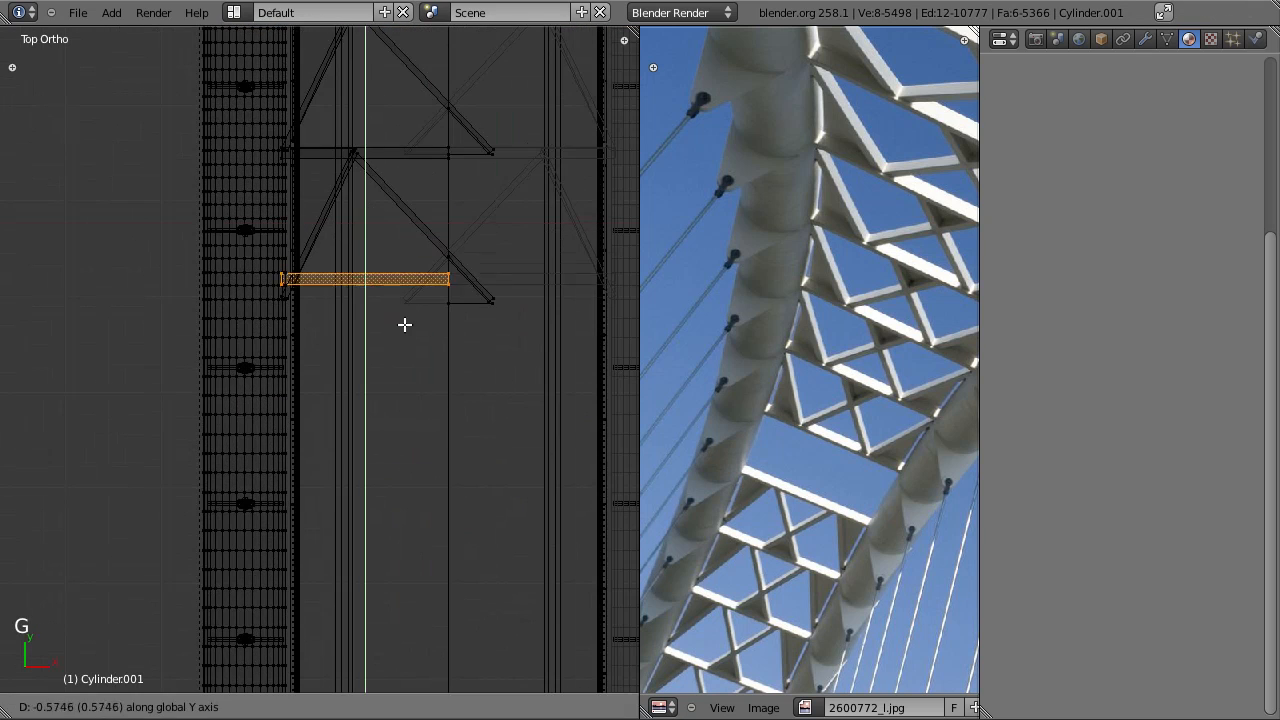
{"action": "left_click", "coordinate": [409, 341]}
{"action": "middle_click_drag", "start_coordinate": [410, 329], "coordinate": [374, 400], "text": "shift"}
{"action": "scroll", "coordinate": [366, 402], "scroll_direction": "up", "scroll_amount": 8}
{"action": "middle_click_drag", "start_coordinate": [324, 449], "coordinate": [482, 374], "text": "shift"}
{"action": "scroll", "coordinate": [482, 374], "scroll_direction": "down", "scroll_amount": 4}
{"action": "key", "text": "g"}
{"action": "left_click", "coordinate": [465, 371]}
Step: Leave Edit Mode, check the new end crossbeam in the shaded camera view, and save over tutorial.blend
{"action": "key", "text": "Tab"}
{"action": "scroll", "coordinate": [467, 374], "scroll_direction": "down", "scroll_amount": 6}
{"action": "key", "text": "z"}
{"action": "key", "text": "KP_0"}
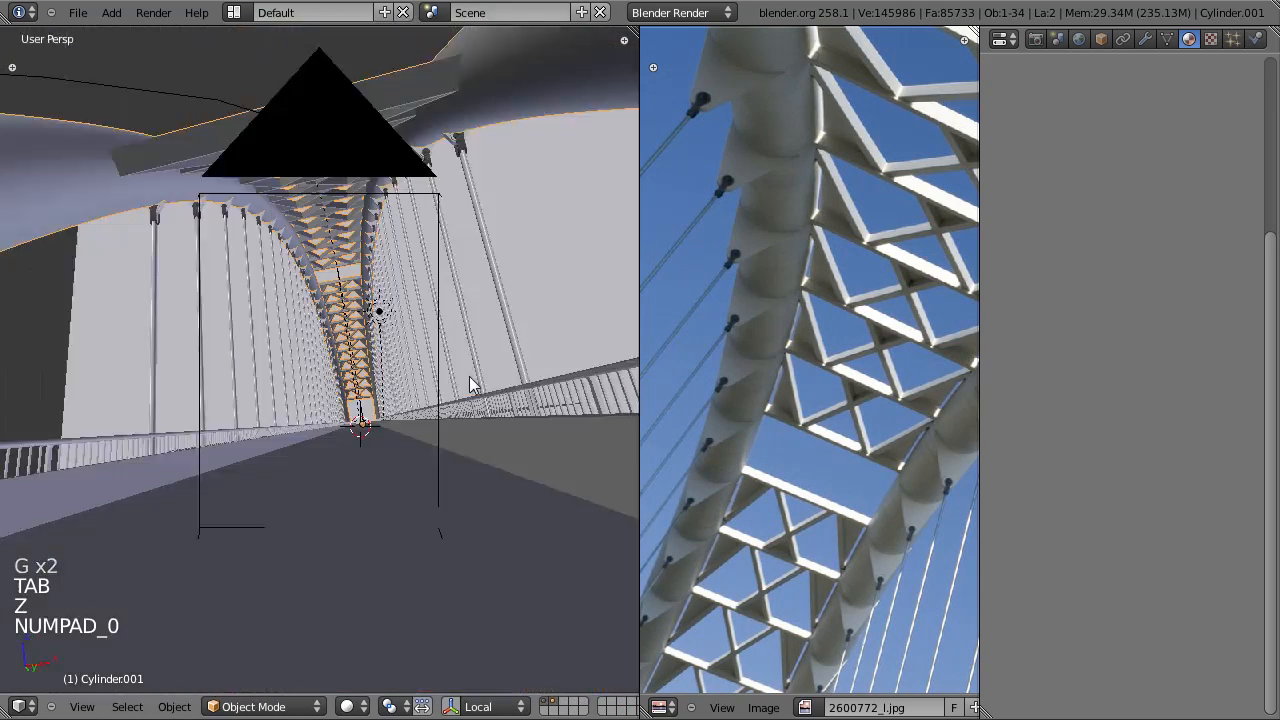
{"action": "scroll", "coordinate": [412, 332], "scroll_direction": "up", "scroll_amount": 6}
{"action": "key", "text": "ctrl+s"}
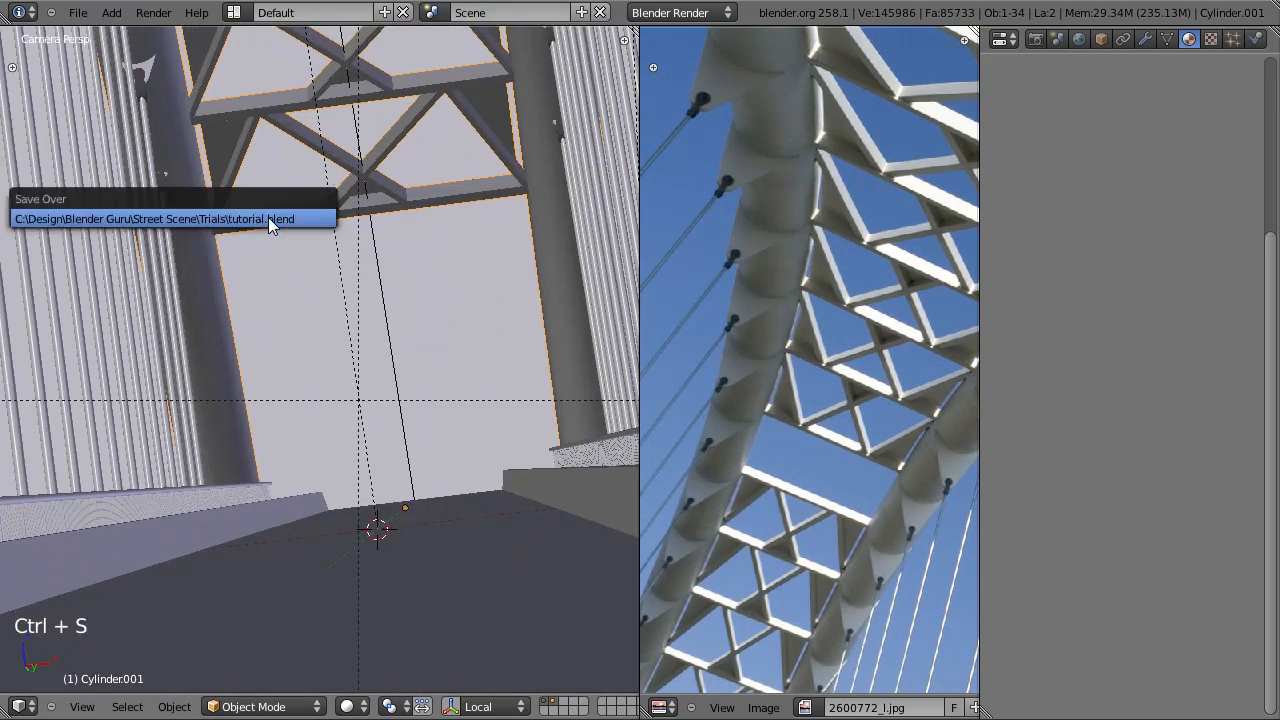
{"action": "left_click", "coordinate": [268, 217]}
Step: Deselect everything, render the camera view, and examine the truss's far end and the bridge lighting
{"action": "scroll", "coordinate": [287, 276], "scroll_direction": "down", "scroll_amount": 3}
{"action": "key", "text": "a"}
{"action": "key", "text": "F12"}
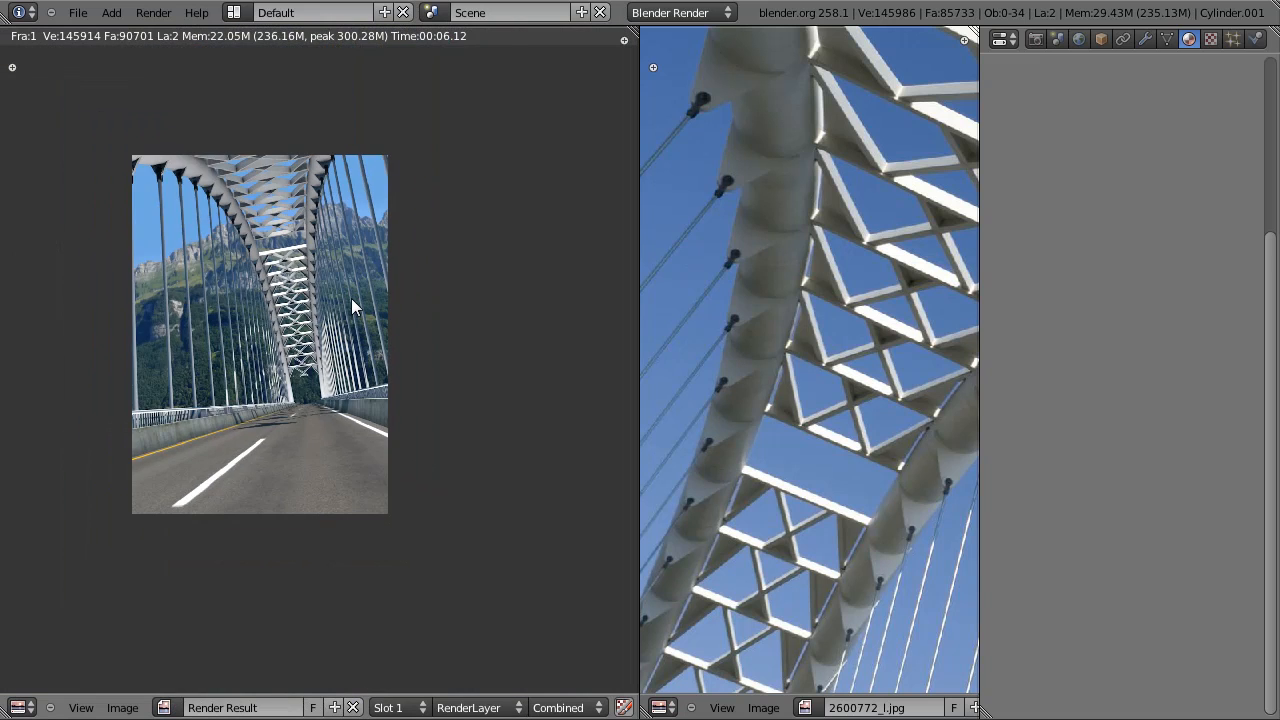
{"action": "scroll", "coordinate": [352, 280], "scroll_direction": "up", "scroll_amount": 2}
{"action": "middle_click_drag", "start_coordinate": [391, 293], "coordinate": [480, 346]}
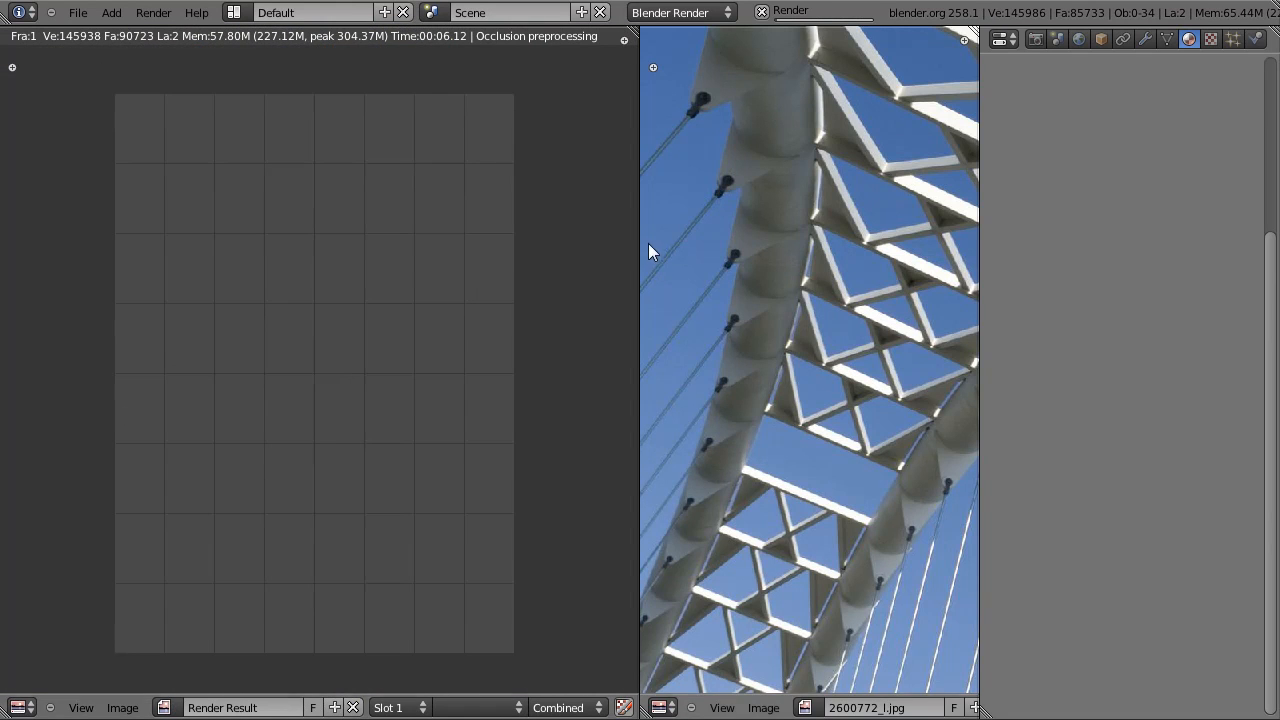
{"action": "left_click_drag", "start_coordinate": [639, 244], "coordinate": [859, 262]}
{"action": "scroll", "coordinate": [661, 242], "scroll_direction": "up", "scroll_amount": 3}
{"action": "middle_click_drag", "start_coordinate": [628, 326], "coordinate": [482, 277]}
{"action": "scroll", "coordinate": [492, 398], "scroll_direction": "down", "scroll_amount": 1}
{"action": "middle_click_drag", "start_coordinate": [425, 460], "coordinate": [377, 426]}
{"action": "scroll", "coordinate": [411, 495], "scroll_direction": "up", "scroll_amount": 3}
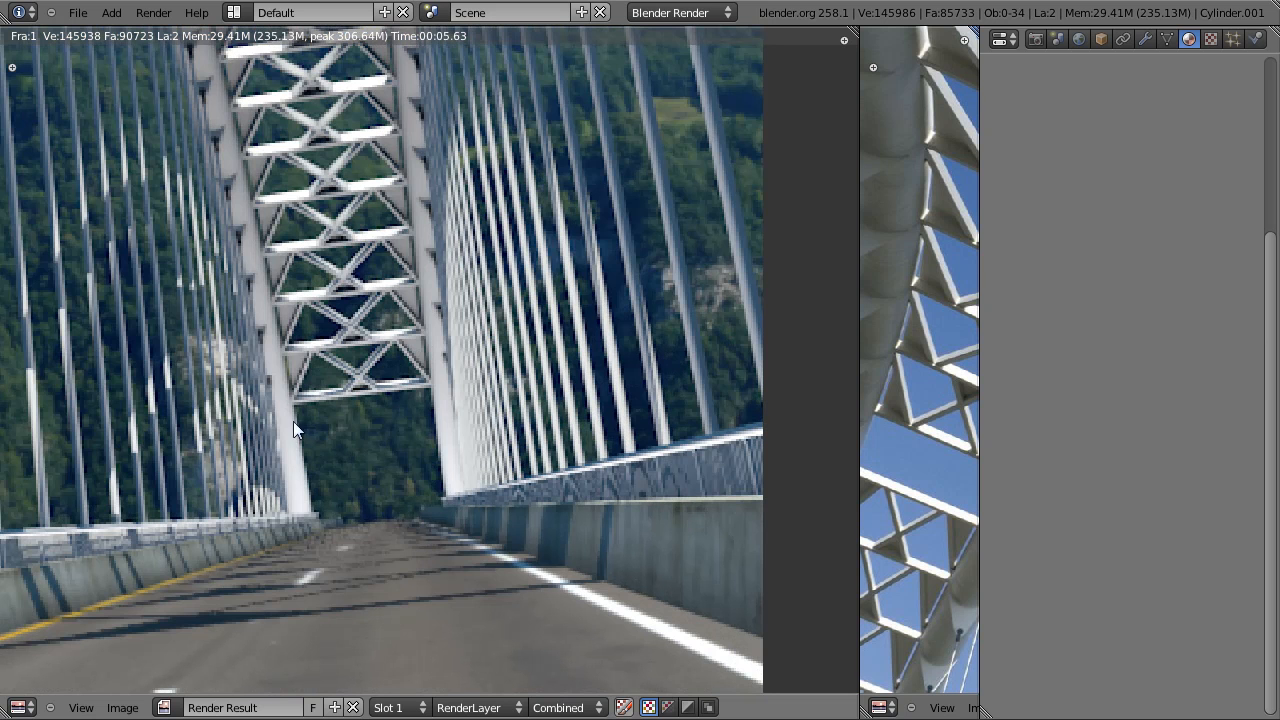
{"action": "key", "text": "Escape"}
Step: Select the area lamp at the bridge, set its energy to 0.080, and save the file
{"action": "key", "text": "z"}
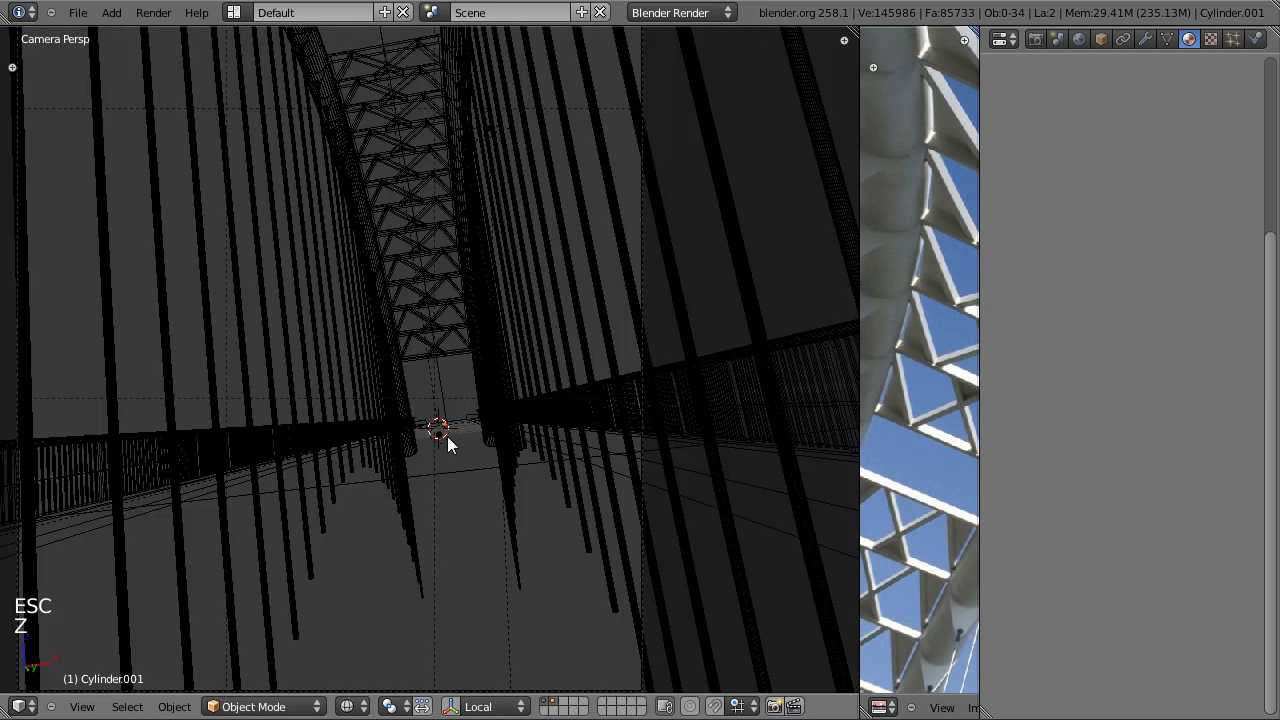
{"action": "right_click", "coordinate": [452, 476]}
{"action": "key", "text": "z"}
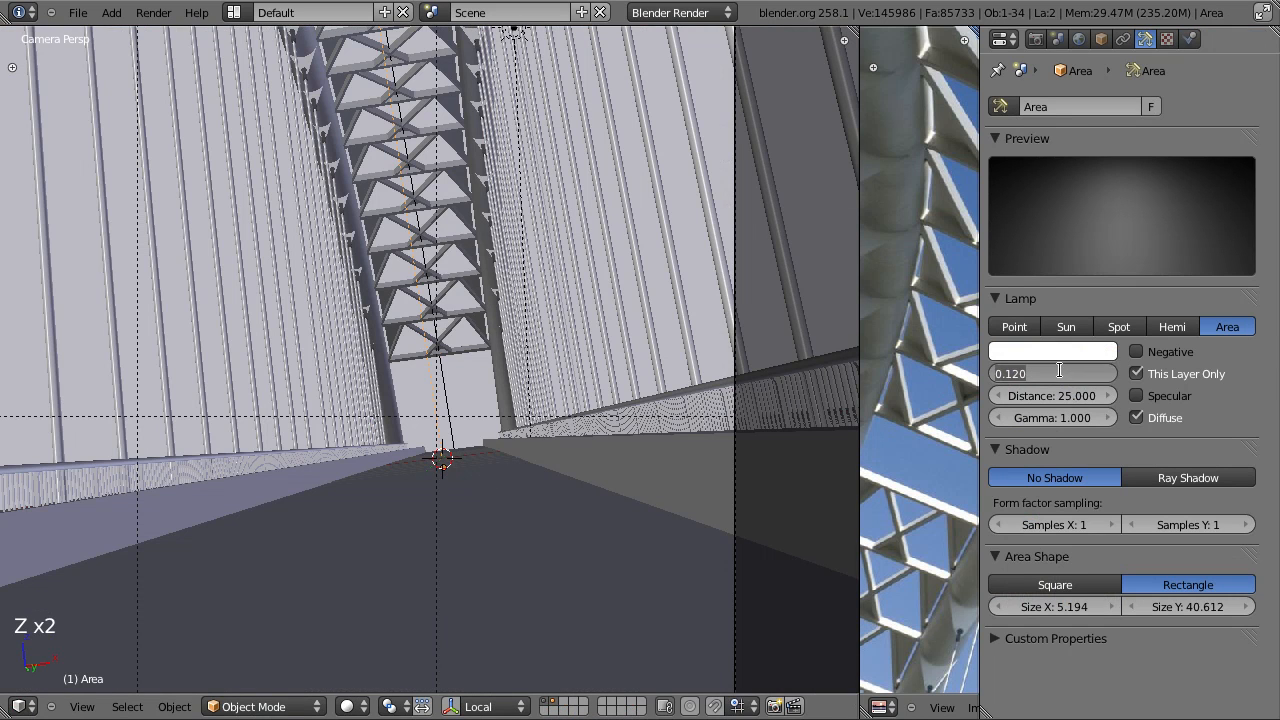
{"action": "key", "text": "Return"}
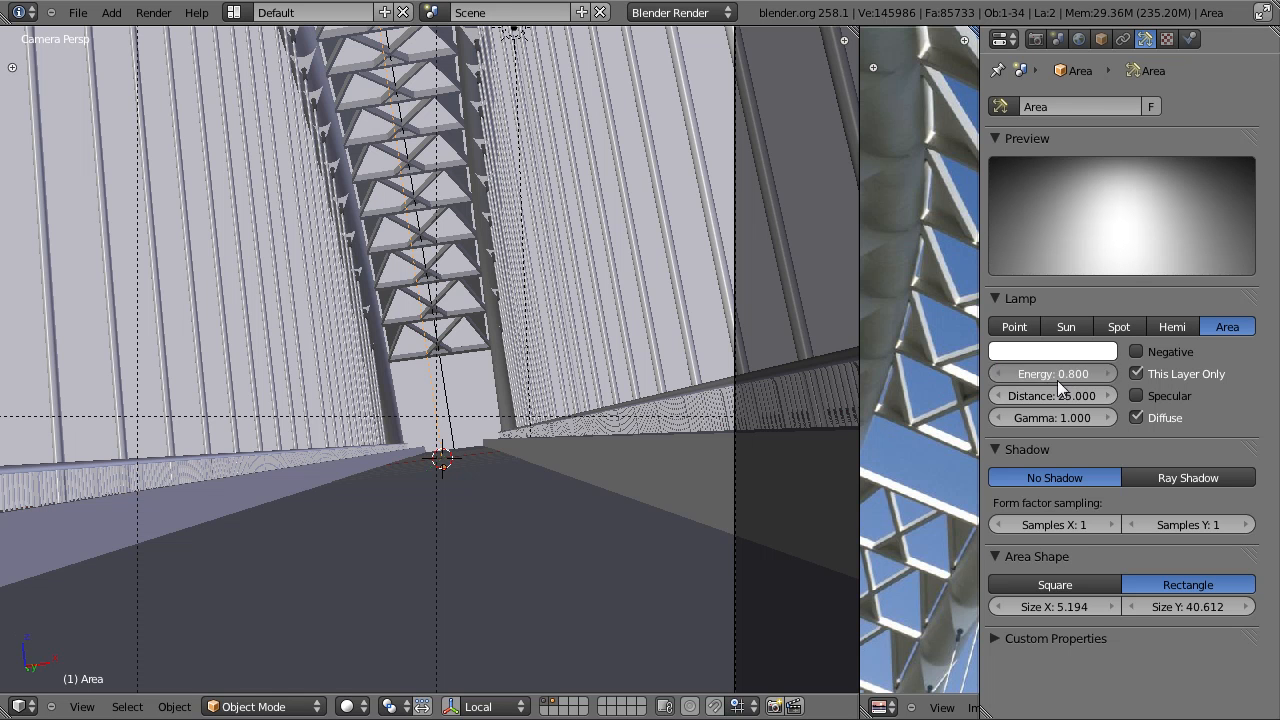
{"action": "key", "text": "Return"}
{"action": "key", "text": "ctrl+s"}
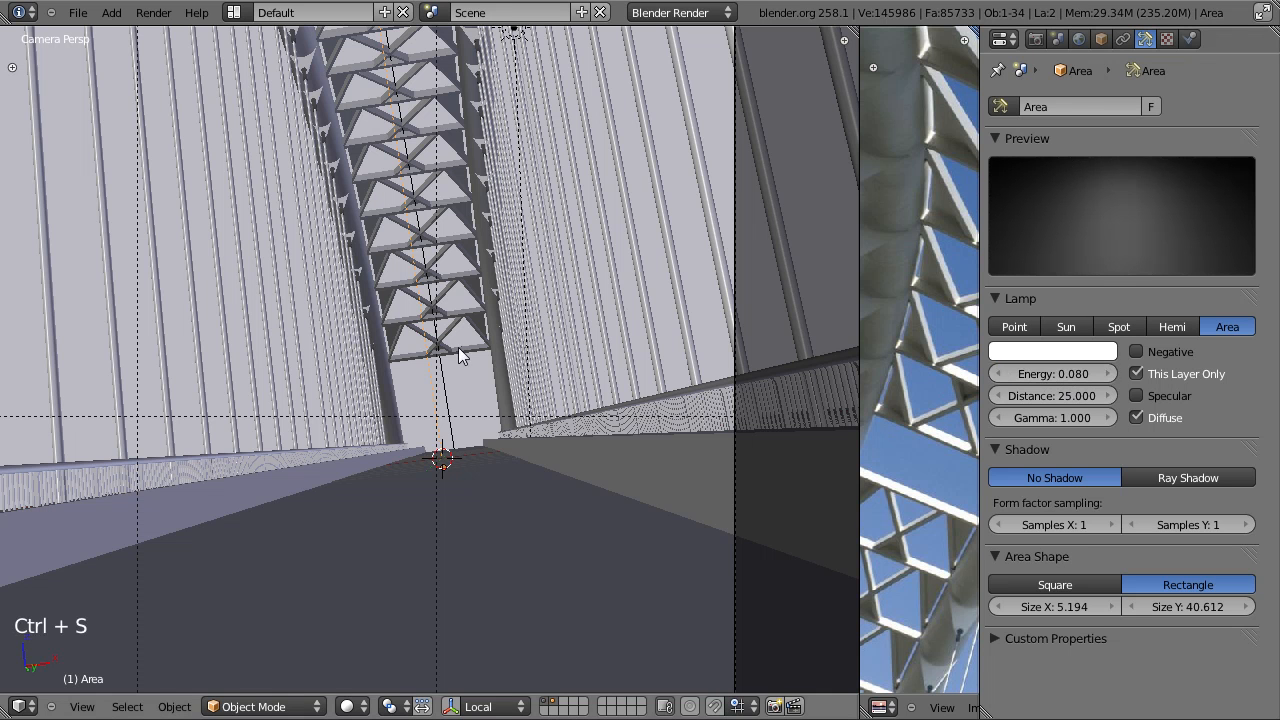
Step: Render the camera view and examine the truss's far end and the overall bridge lighting
{"action": "key", "text": "F12"}
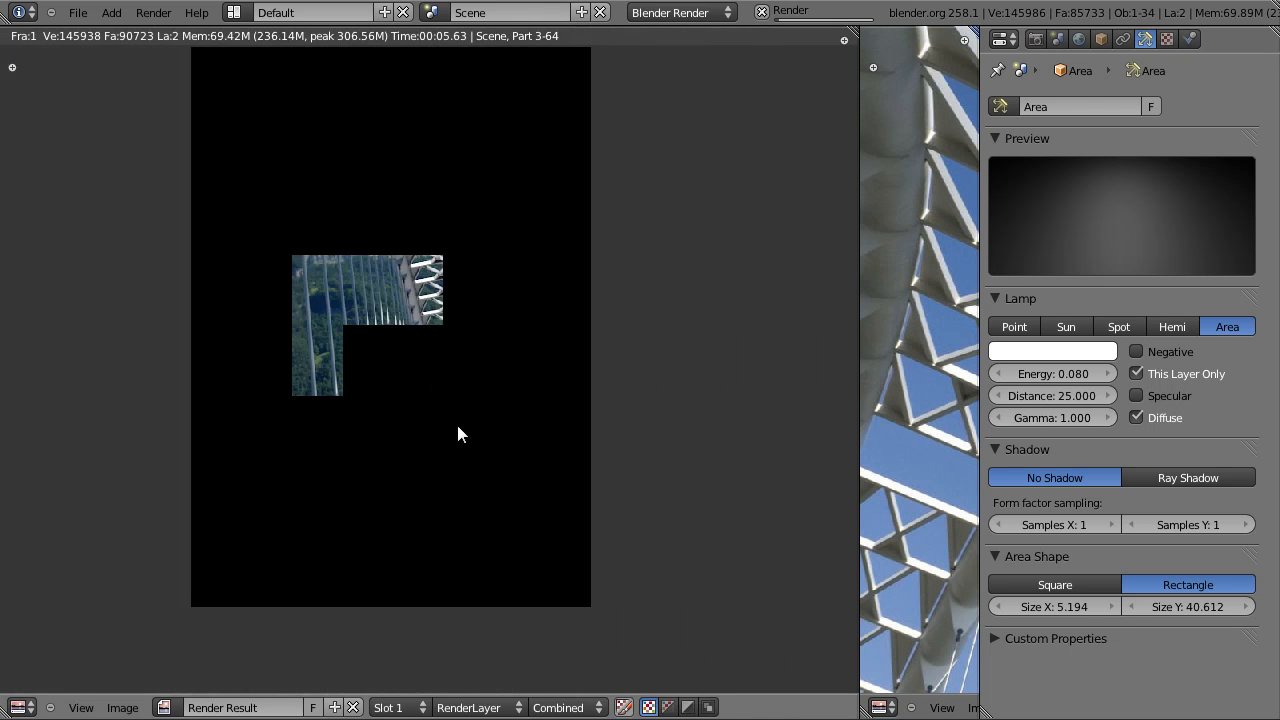
{"action": "scroll", "coordinate": [485, 462], "scroll_direction": "up", "scroll_amount": 6}
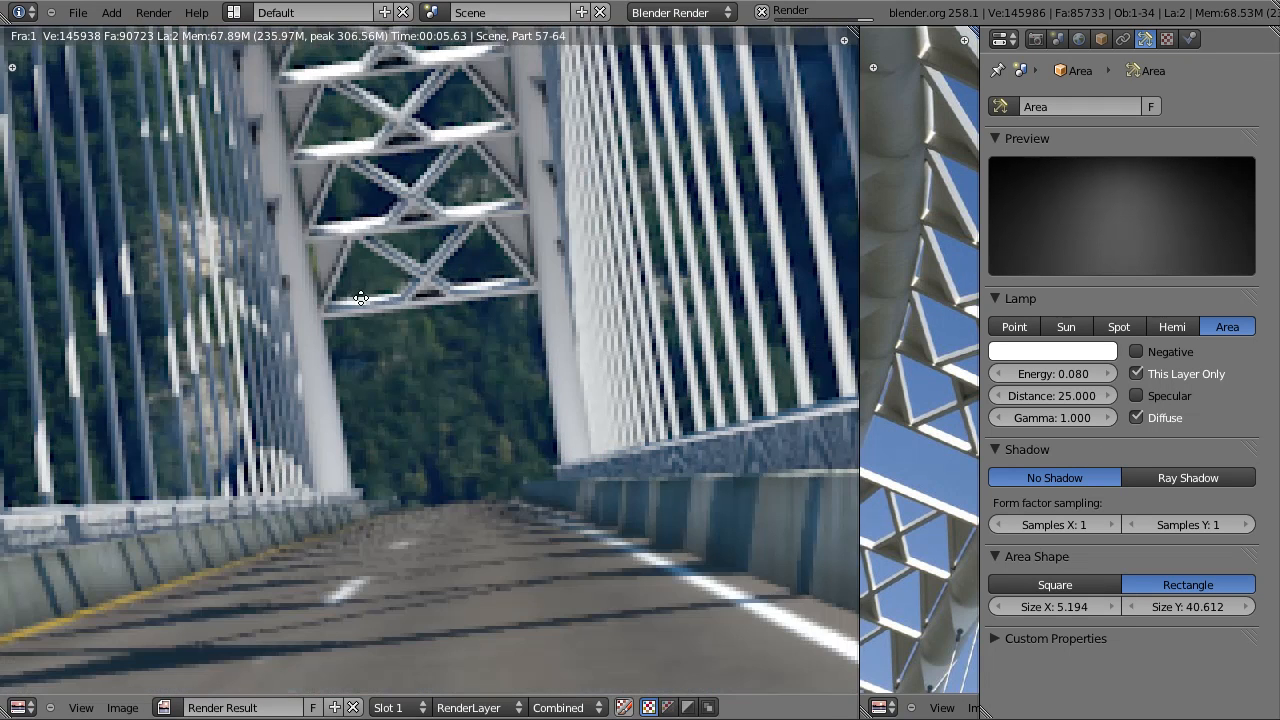
{"action": "scroll", "coordinate": [501, 373], "scroll_direction": "down", "scroll_amount": 2}
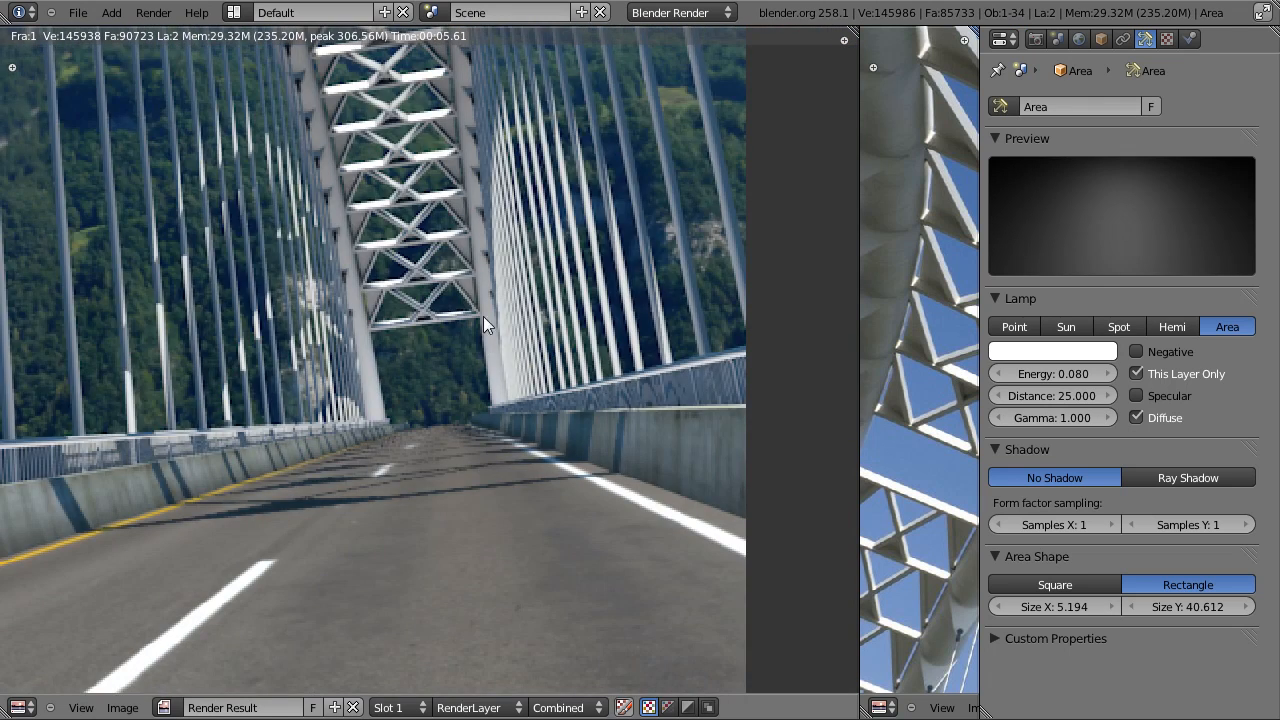
{"action": "scroll", "coordinate": [480, 447], "scroll_direction": "down", "scroll_amount": 1}
{"action": "scroll", "coordinate": [469, 337], "scroll_direction": "down", "scroll_amount": 2}
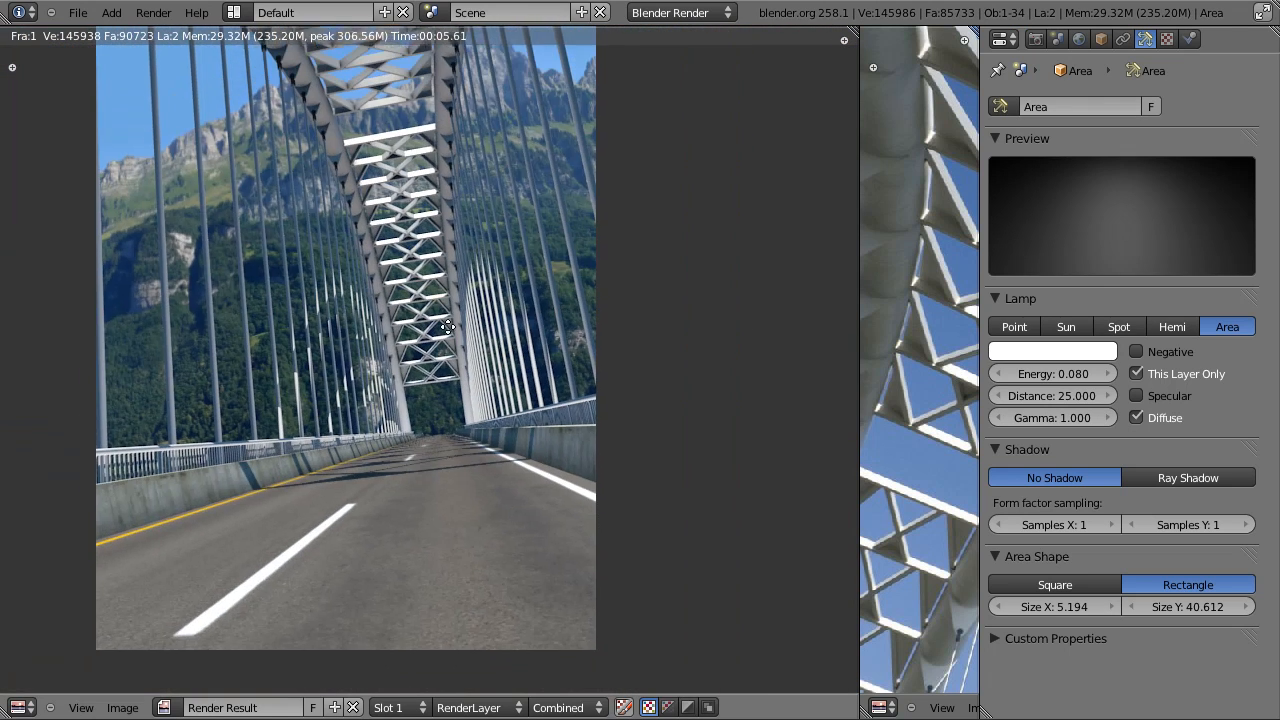
{"action": "scroll", "coordinate": [476, 387], "scroll_direction": "up", "scroll_amount": 1}
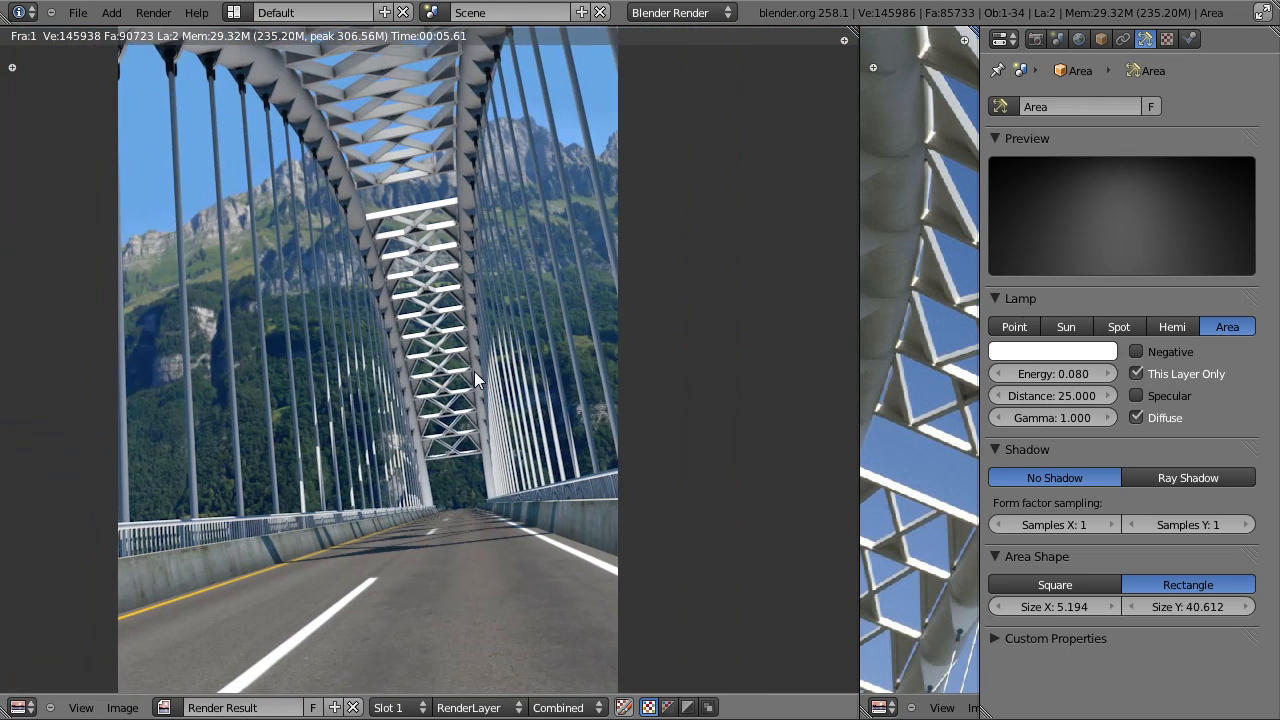
Step: Set the world's Environment Lighting energy to 0.600 and save the file
{"action": "left_click", "coordinate": [1078, 38]}
{"action": "left_click", "coordinate": [1058, 392]}
{"action": "key", "text": "Return"}
{"action": "key", "text": "ctrl+s"}
{"action": "left_click", "coordinate": [267, 413]}
{"action": "key", "text": "F12"}
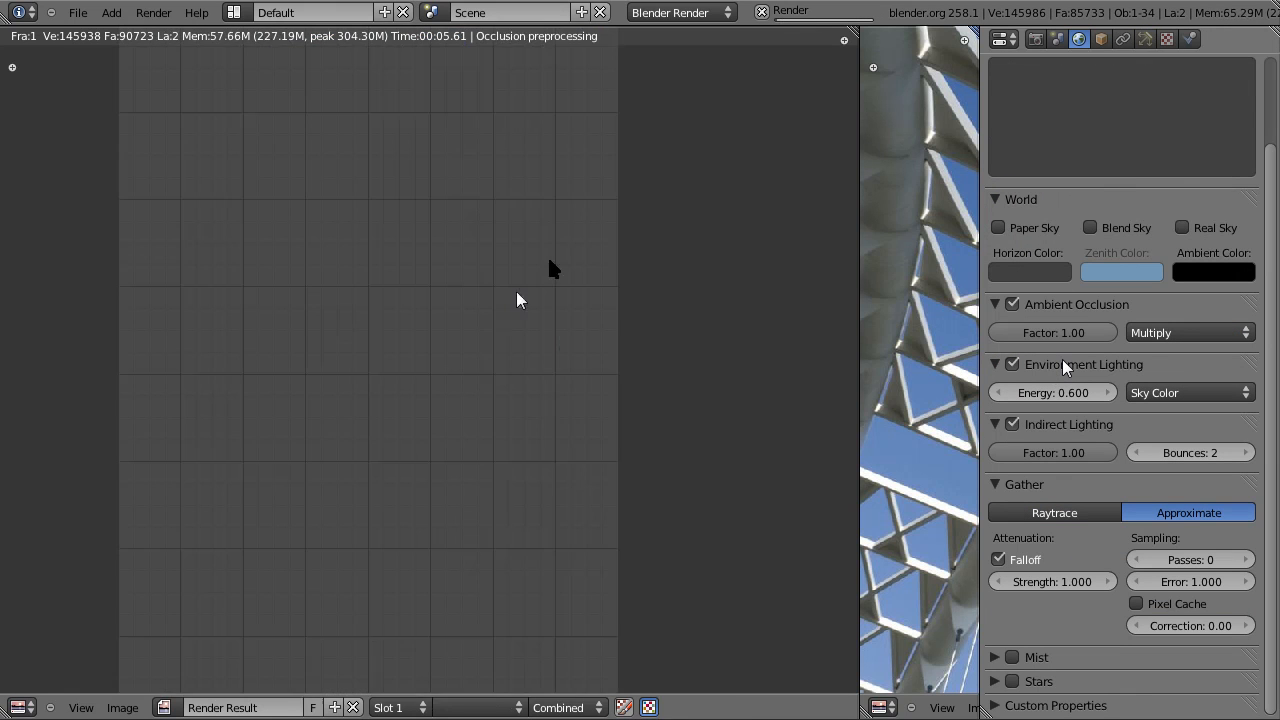
{"action": "key", "text": "Escape"}
Step: Duplicate the sun lamp in wireframe top view, place the copy on the opposite side of the bridge, and rotate it toward the bridge
{"action": "right_click", "coordinate": [489, 130]}
{"action": "key", "text": "z"}
{"action": "key", "text": "KP_7"}
{"action": "key", "text": "shift+d"}
{"action": "left_click", "coordinate": [468, 283]}
{"action": "key", "text": "r"}
{"action": "key", "text": "r"}
{"action": "left_click", "coordinate": [543, 538]}
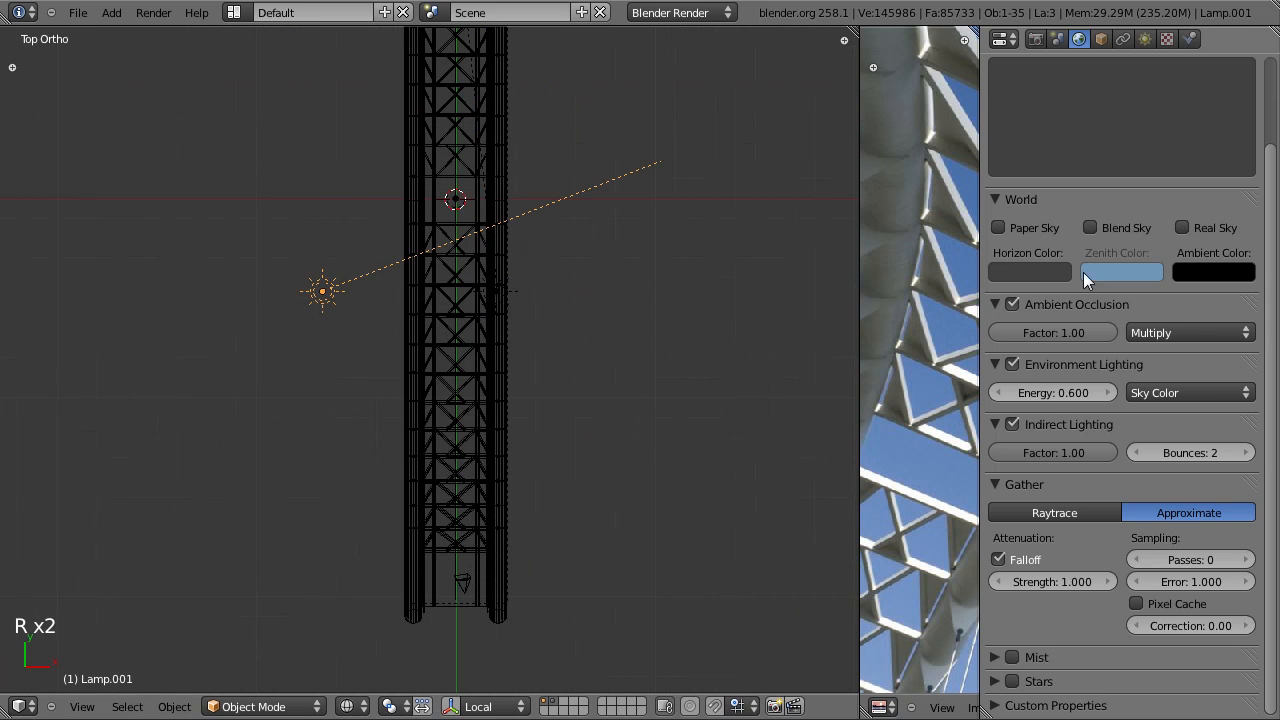
Step: Give the duplicated sun lamp a light blue colour and set its energy to 0.540
{"action": "left_click", "coordinate": [1145, 39]}
{"action": "left_click", "coordinate": [1056, 355]}
{"action": "left_click_drag", "start_coordinate": [1052, 128], "coordinate": [1049, 100]}
{"action": "left_click_drag", "start_coordinate": [1022, 373], "coordinate": [990, 376]}
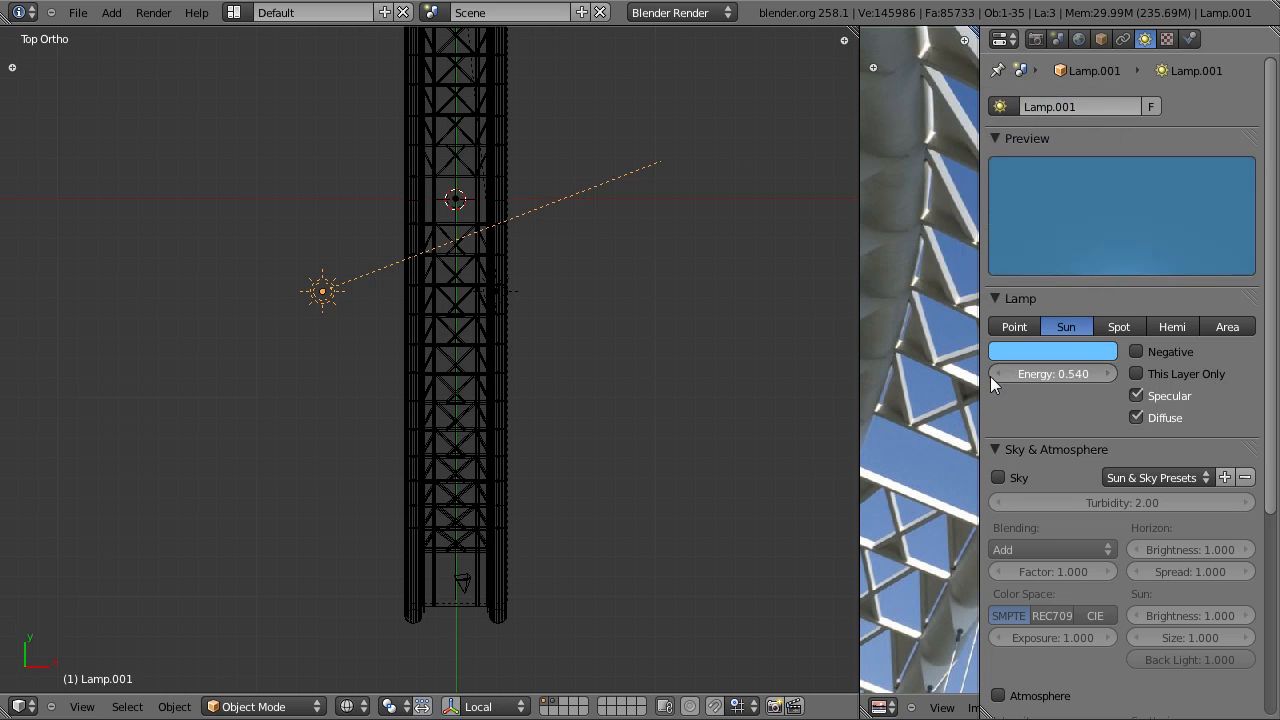
Step: Delete the duplicated blue sun lamp and return to the shaded camera view
{"action": "key", "text": "x"}
{"action": "left_click", "coordinate": [469, 282]}
{"action": "key", "text": "KP_0"}
{"action": "key", "text": "z"}
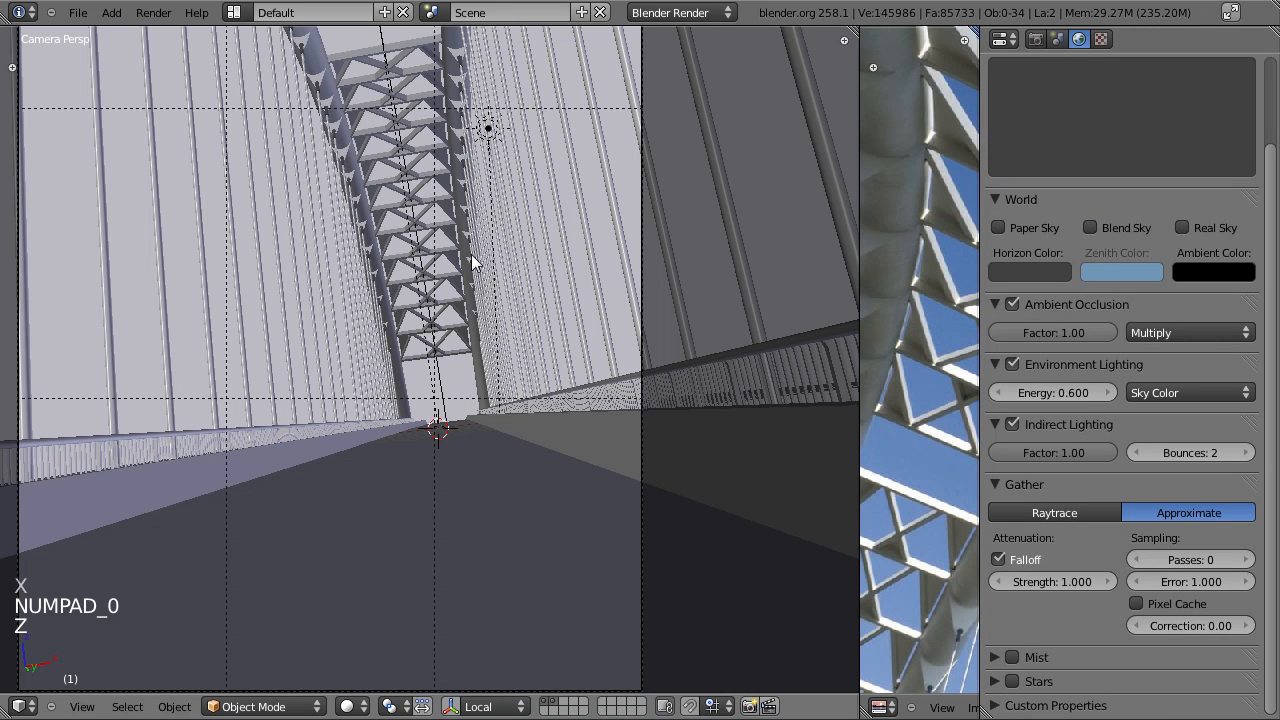
Step: Render the camera view, inspect the bridge lighting, and save over tutorial.blend
{"action": "key", "text": "F12"}
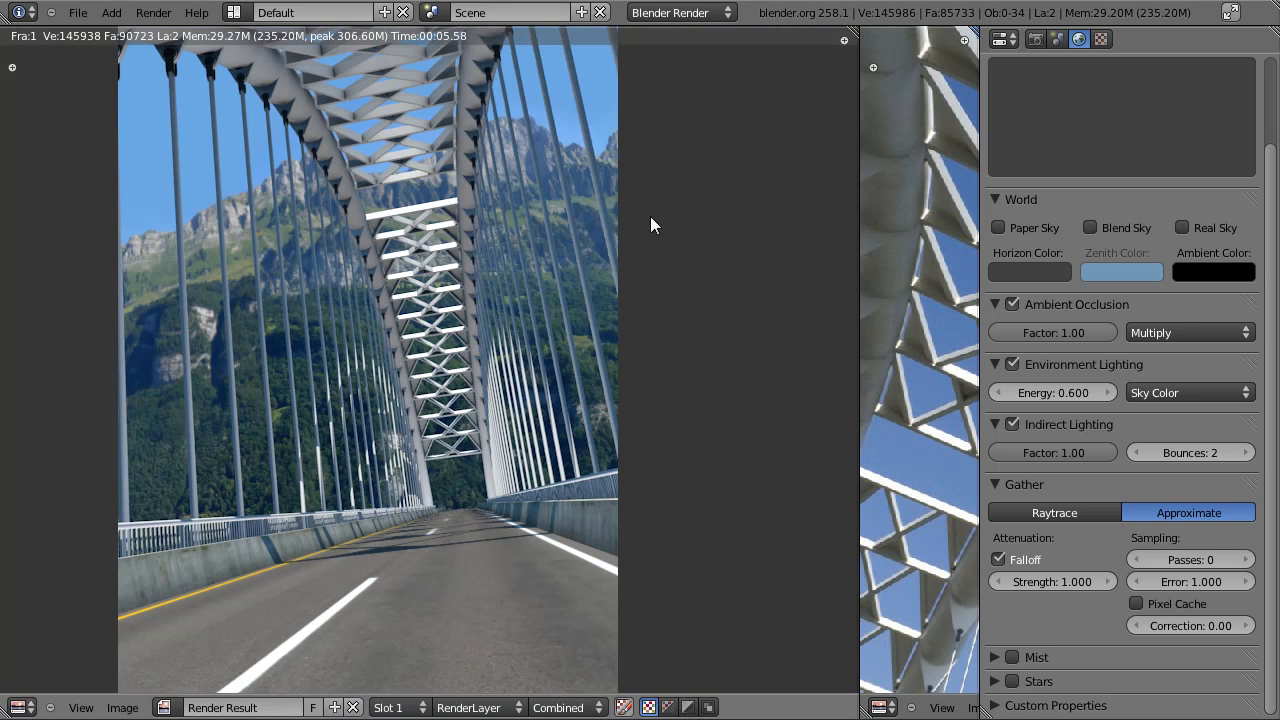
{"action": "scroll", "coordinate": [478, 285], "scroll_direction": "down", "scroll_amount": 1}
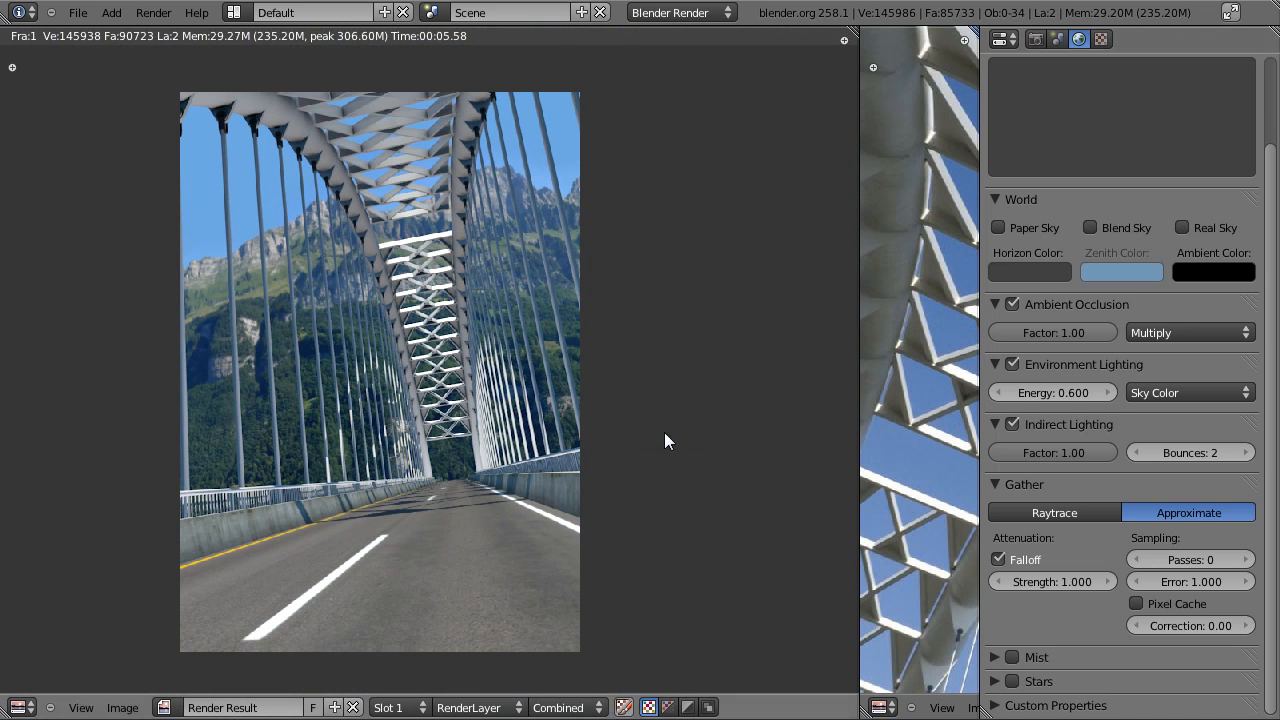
{"action": "scroll", "coordinate": [642, 440], "scroll_direction": "up", "scroll_amount": 2}
{"action": "scroll", "coordinate": [642, 444], "scroll_direction": "down", "scroll_amount": 2}
{"action": "scroll", "coordinate": [642, 444], "scroll_direction": "up", "scroll_amount": 1}
{"action": "key", "text": "ctrl+s"}
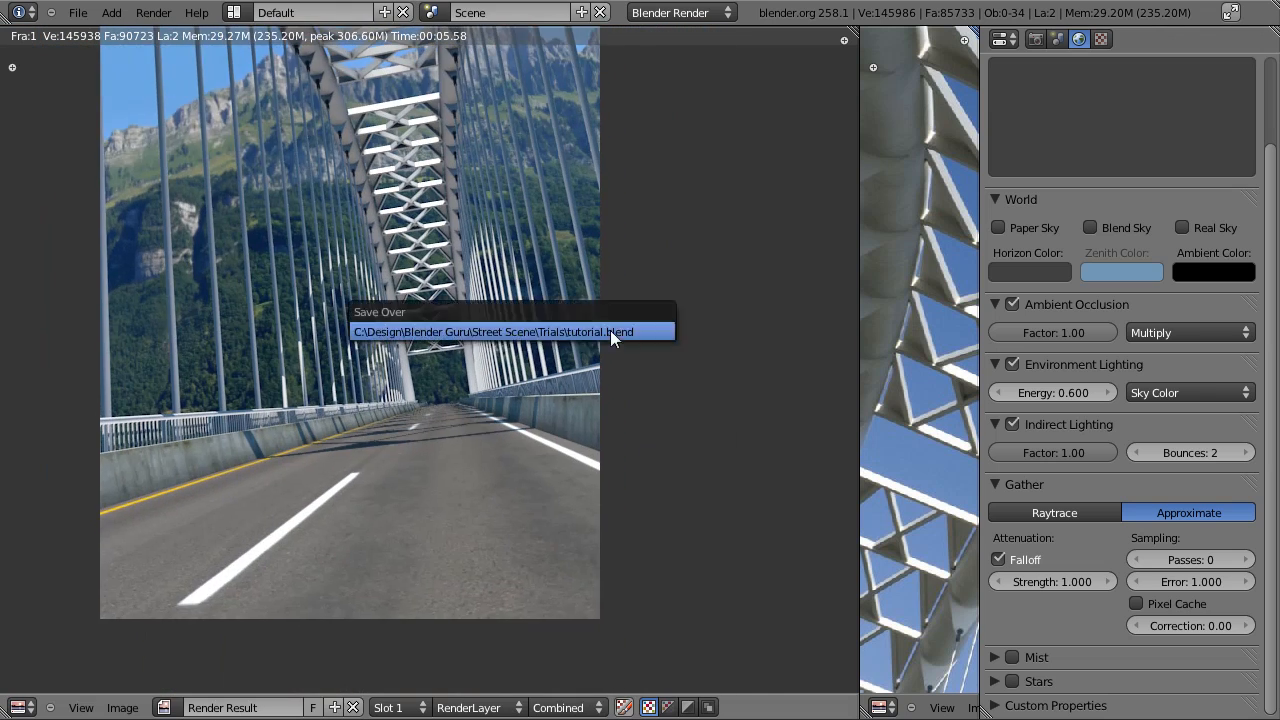
{"action": "key", "text": "Escape"}
Step: Select the sun lamp and the camera in wireframe top view and move both to layer 11
{"action": "key", "text": "KP_7"}
{"action": "key", "text": "z"}
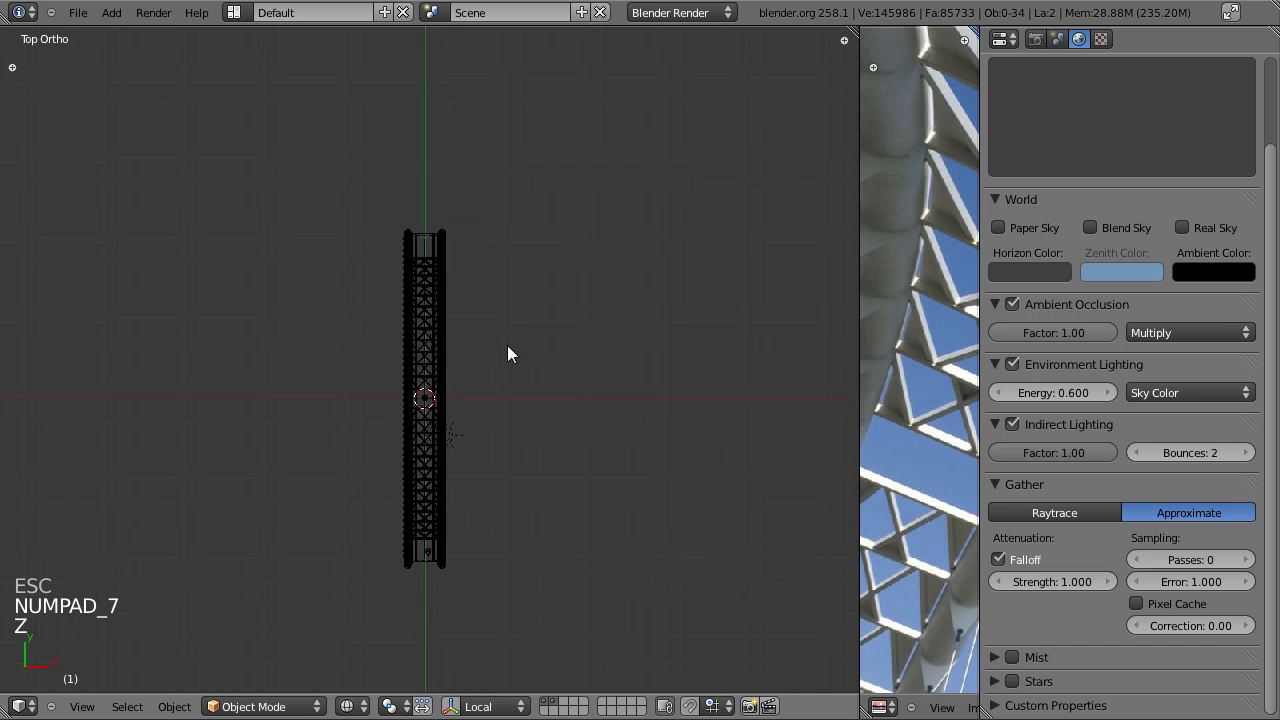
{"action": "right_click", "coordinate": [463, 487]}
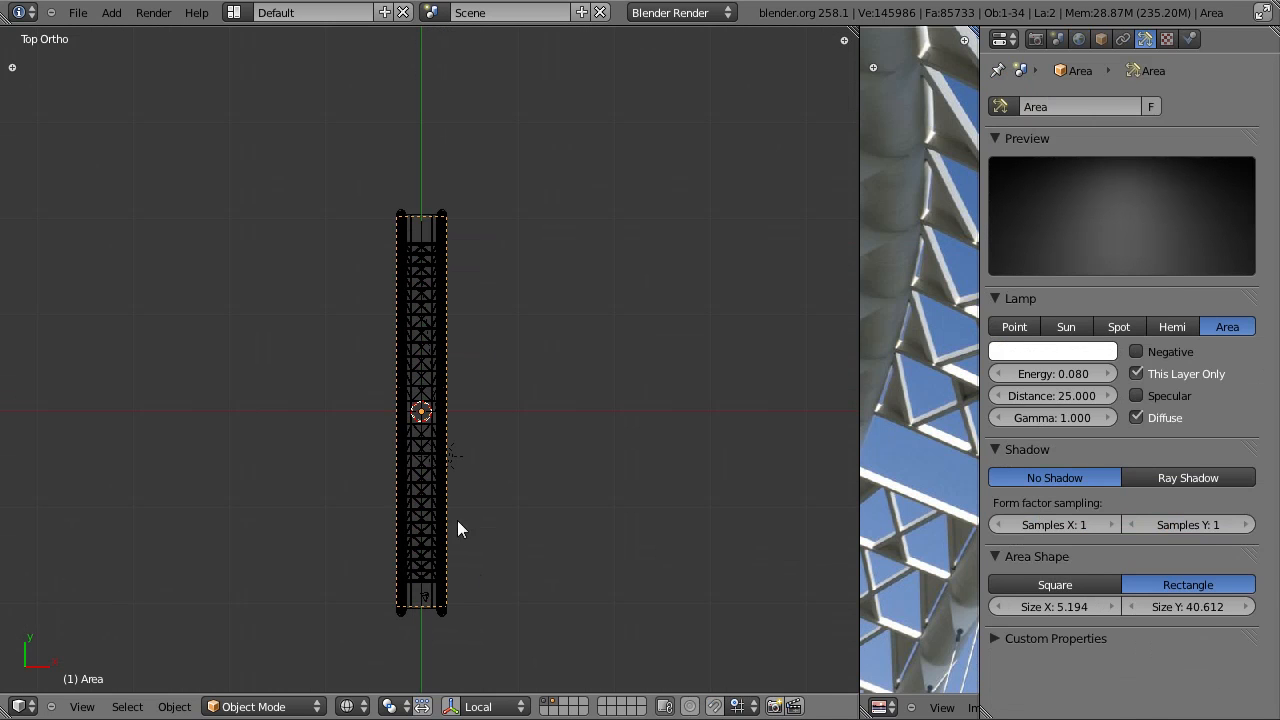
{"action": "right_click", "coordinate": [452, 460]}
{"action": "right_click", "coordinate": [452, 460]}
{"action": "middle_click_drag", "start_coordinate": [456, 582], "coordinate": [449, 339], "text": "shift"}
{"action": "scroll", "coordinate": [449, 339], "scroll_direction": "up", "scroll_amount": 7}
{"action": "right_click", "coordinate": [381, 331]}
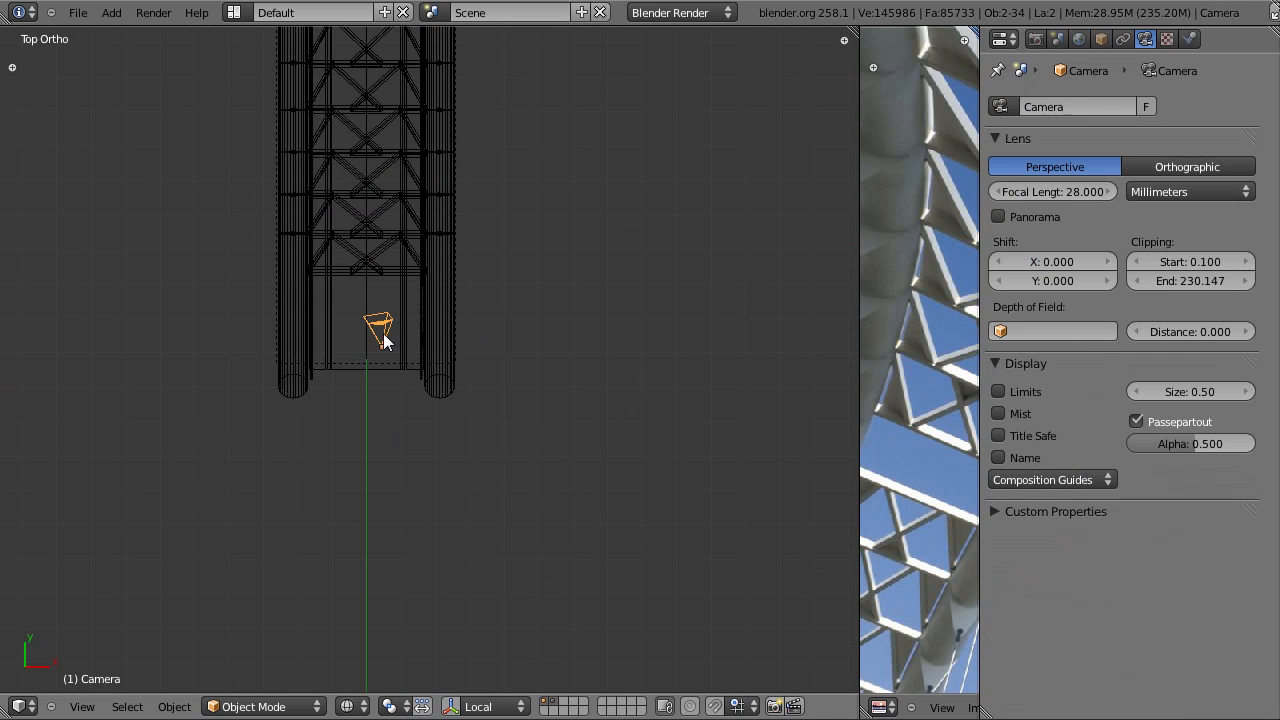
{"action": "key", "text": "m"}
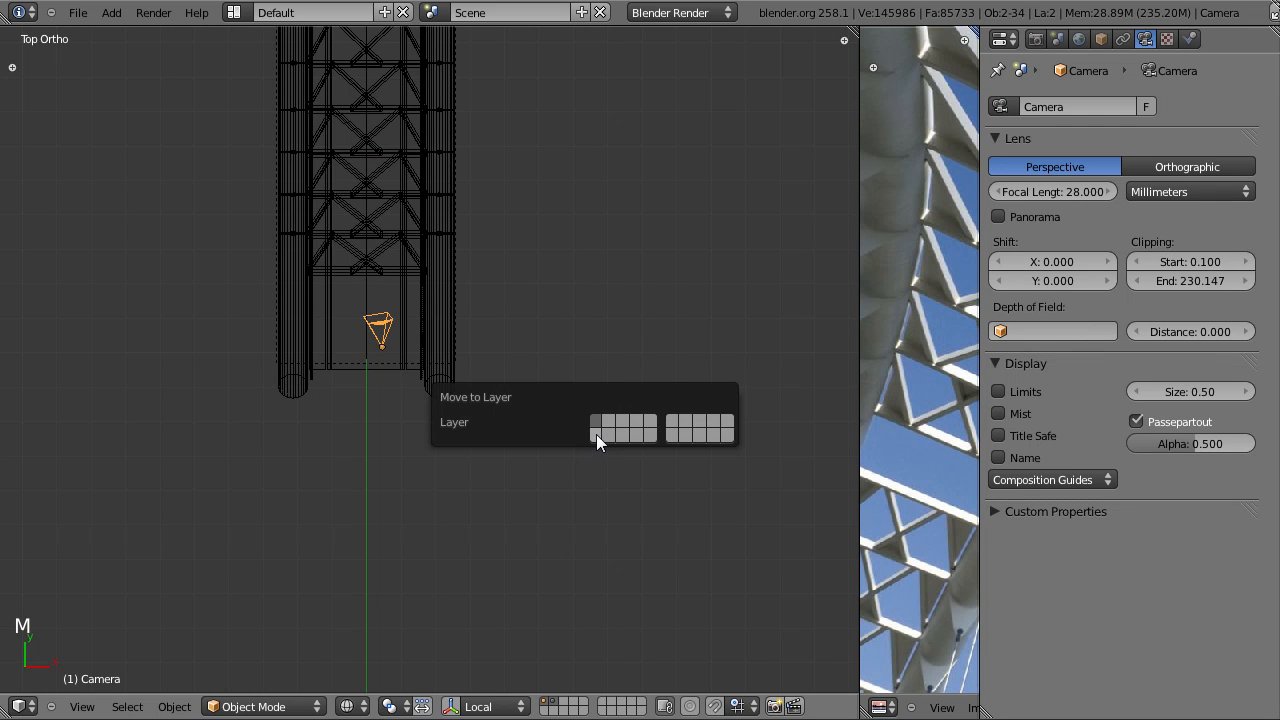
{"action": "left_click", "coordinate": [596, 434]}
Step: Select all the bridge objects in top view, with one of the cylinders as the active object
{"action": "scroll", "coordinate": [508, 540], "scroll_direction": "down", "scroll_amount": 5}
{"action": "scroll", "coordinate": [526, 446], "scroll_direction": "down", "scroll_amount": 7}
{"action": "middle_click_drag", "start_coordinate": [524, 341], "coordinate": [526, 409], "text": "shift"}
{"action": "scroll", "coordinate": [526, 409], "scroll_direction": "up", "scroll_amount": 10}
{"action": "key", "text": "a"}
{"action": "scroll", "coordinate": [530, 360], "scroll_direction": "down", "scroll_amount": 8}
{"action": "middle_click_drag", "start_coordinate": [507, 276], "coordinate": [445, 269], "text": "shift"}
{"action": "scroll", "coordinate": [485, 226], "scroll_direction": "up", "scroll_amount": 4}
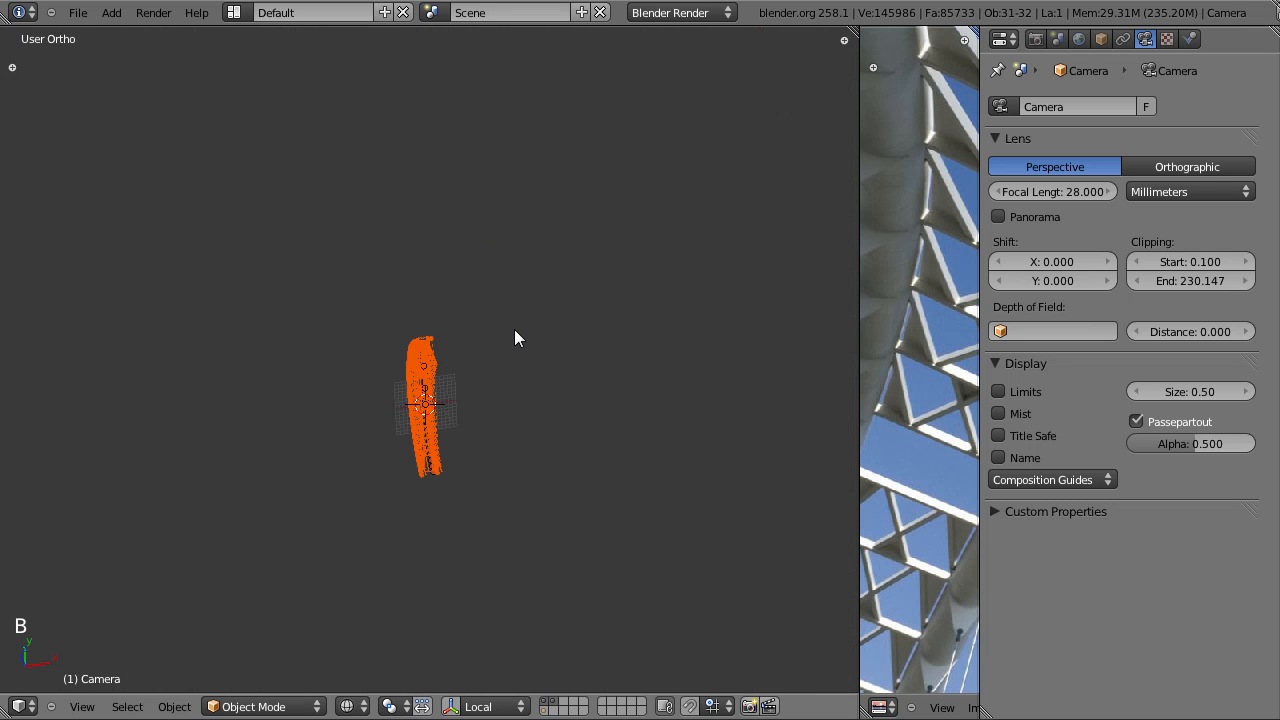
{"action": "key", "text": "KP_7"}
{"action": "right_click", "coordinate": [426, 370], "text": "shift"}
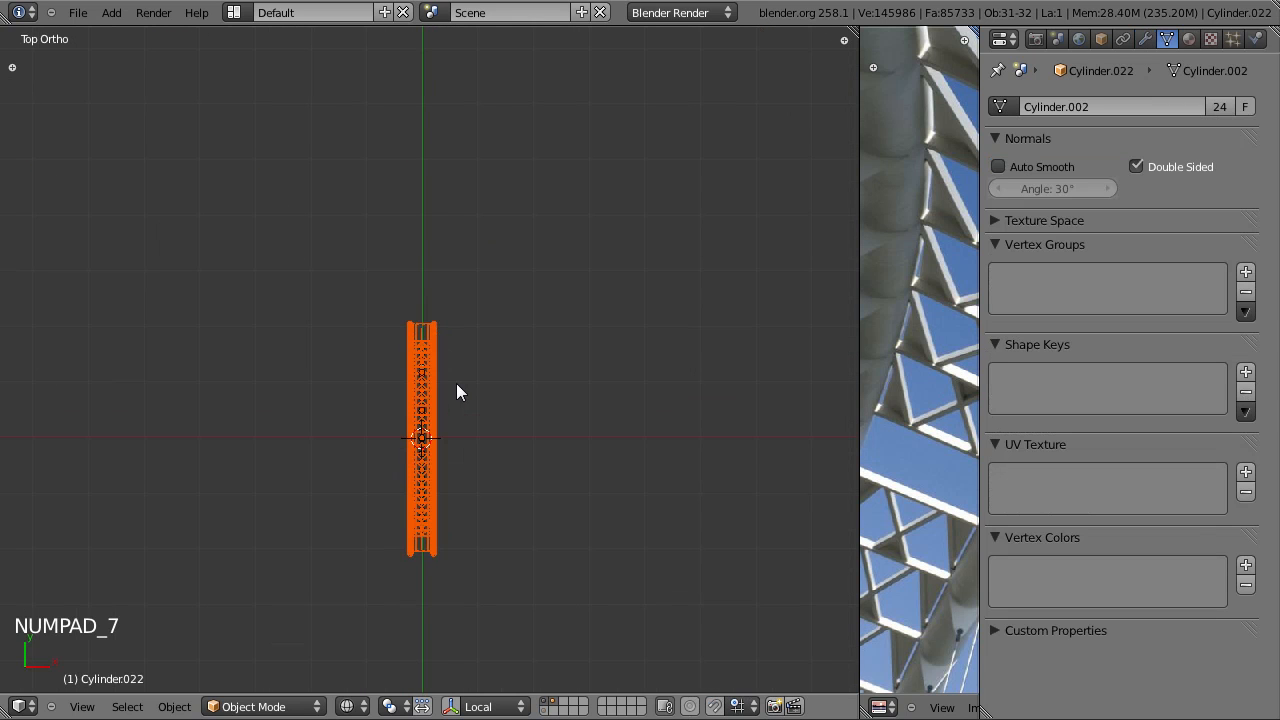
Step: Create a linked duplicate of the bridge about 46 units further along global Y
{"action": "key", "text": "alt+d"}
{"action": "middle_click", "coordinate": [513, 248]}
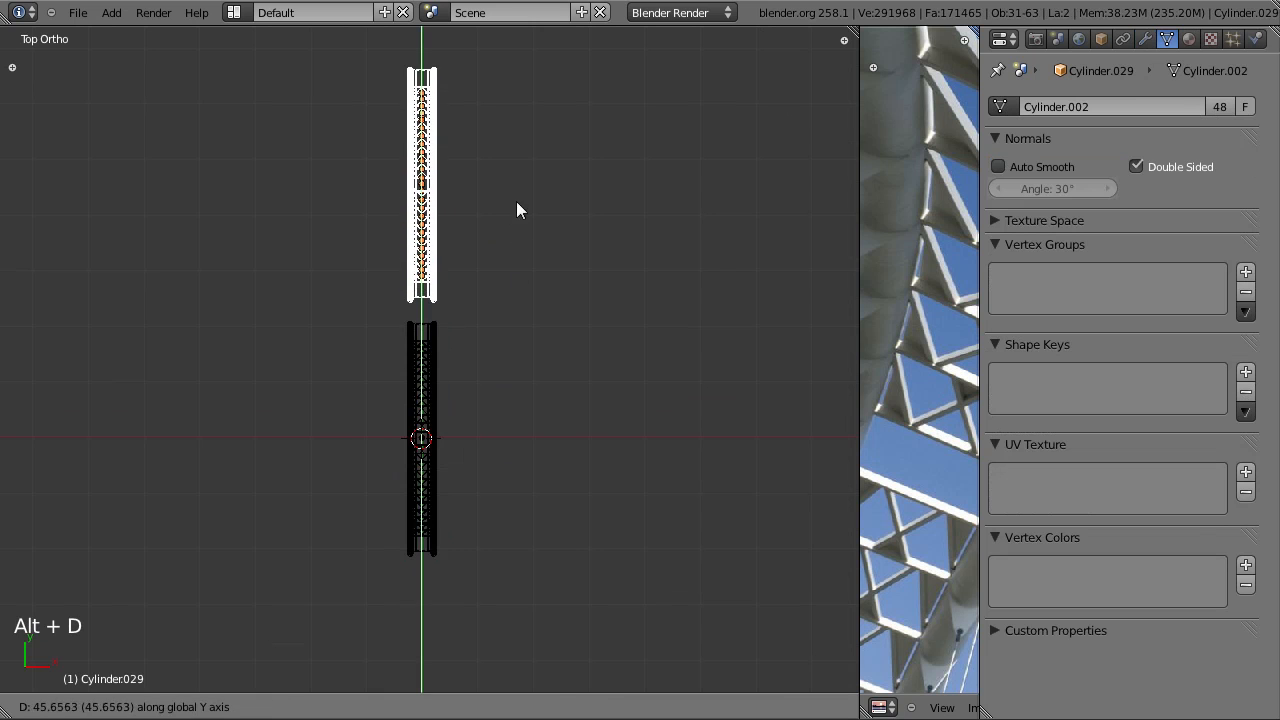
{"action": "left_click", "coordinate": [521, 210]}
Step: Move the bridge copy along global Y until its near end meets the far end of the original bridge
{"action": "middle_click_drag", "start_coordinate": [488, 231], "coordinate": [497, 393], "text": "shift"}
{"action": "scroll", "coordinate": [519, 481], "scroll_direction": "up", "scroll_amount": 3}
{"action": "scroll", "coordinate": [525, 500], "scroll_direction": "up", "scroll_amount": 2}
{"action": "key", "text": "g"}
{"action": "middle_click", "coordinate": [529, 512]}
{"action": "left_click", "coordinate": [530, 506]}
{"action": "scroll", "coordinate": [532, 512], "scroll_direction": "down", "scroll_amount": 5}
{"action": "scroll", "coordinate": [524, 335], "scroll_direction": "up", "scroll_amount": 5}
{"action": "key", "text": "g"}
{"action": "middle_click", "coordinate": [522, 350]}
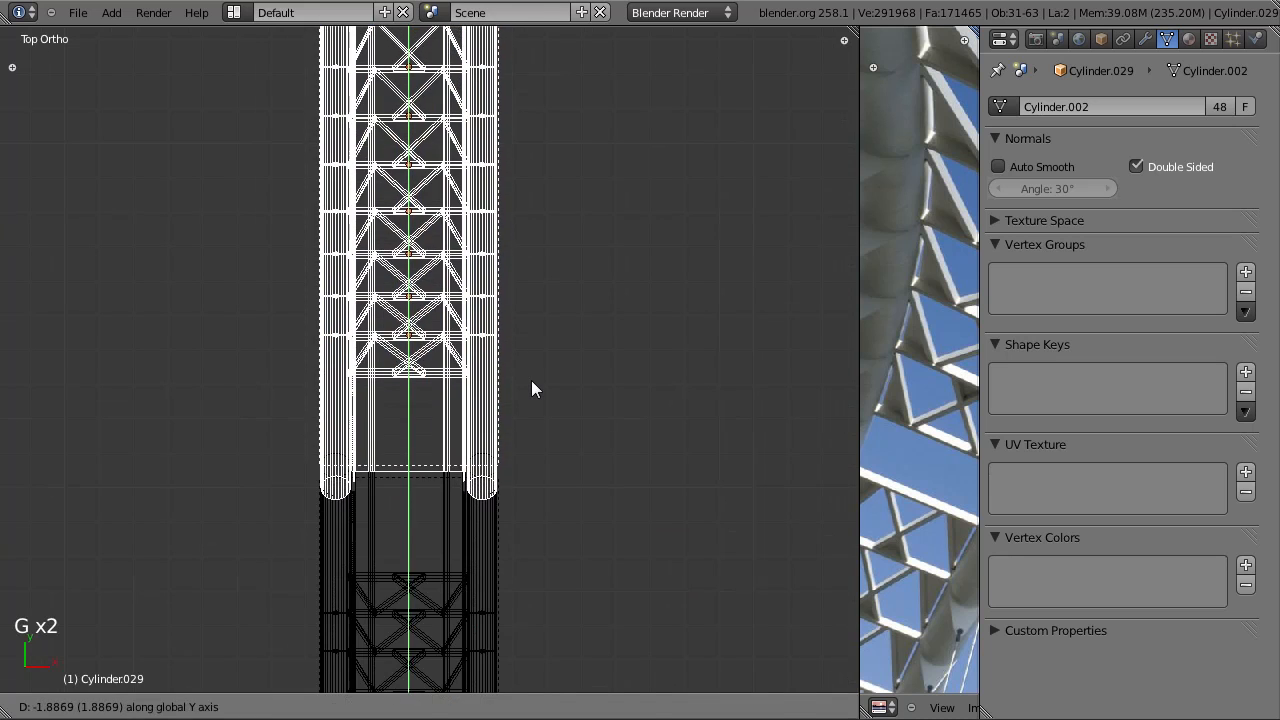
{"action": "left_click", "coordinate": [531, 380]}
{"action": "scroll", "coordinate": [531, 380], "scroll_direction": "down", "scroll_amount": 3}
{"action": "middle_click_drag", "start_coordinate": [396, 332], "coordinate": [451, 374]}
{"action": "key", "text": "KP_7"}
Step: Make another linked duplicate of the bridge segment along global Y and butt it against the far end of the first copy
{"action": "scroll", "coordinate": [450, 330], "scroll_direction": "up", "scroll_amount": 1, "text": "shift"}
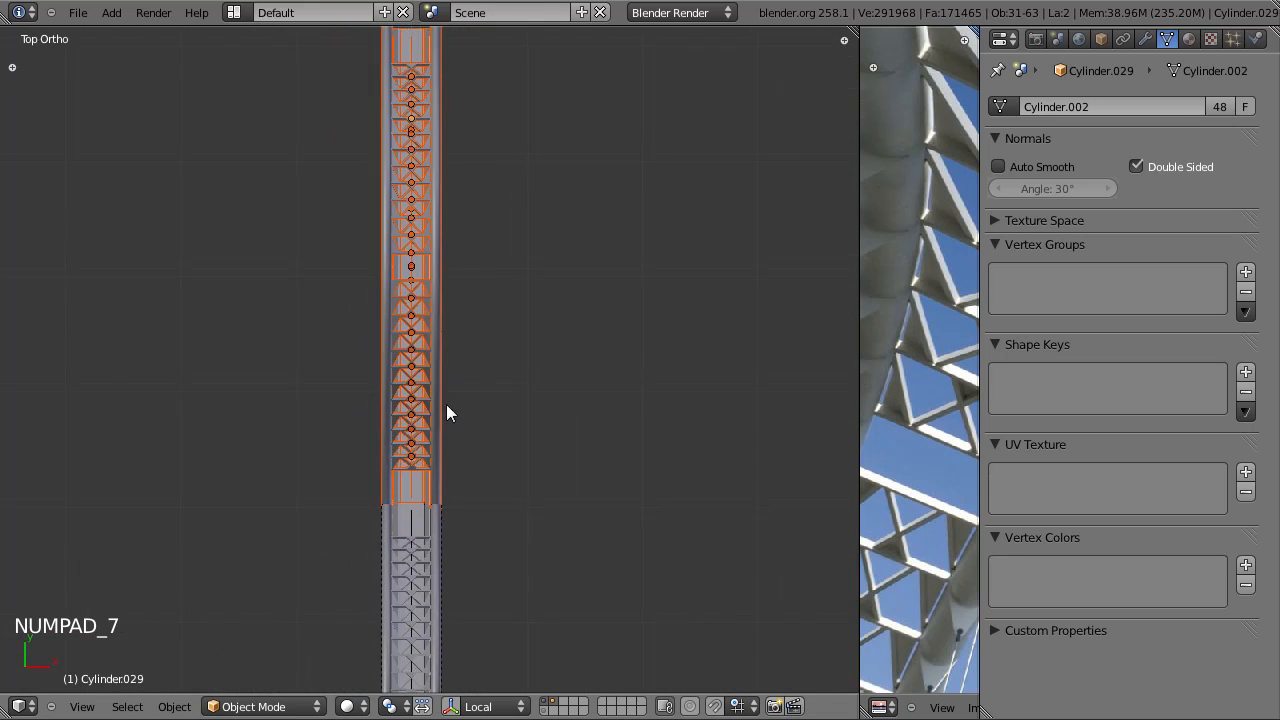
{"action": "scroll", "coordinate": [498, 405], "scroll_direction": "up", "scroll_amount": 2, "text": "shift"}
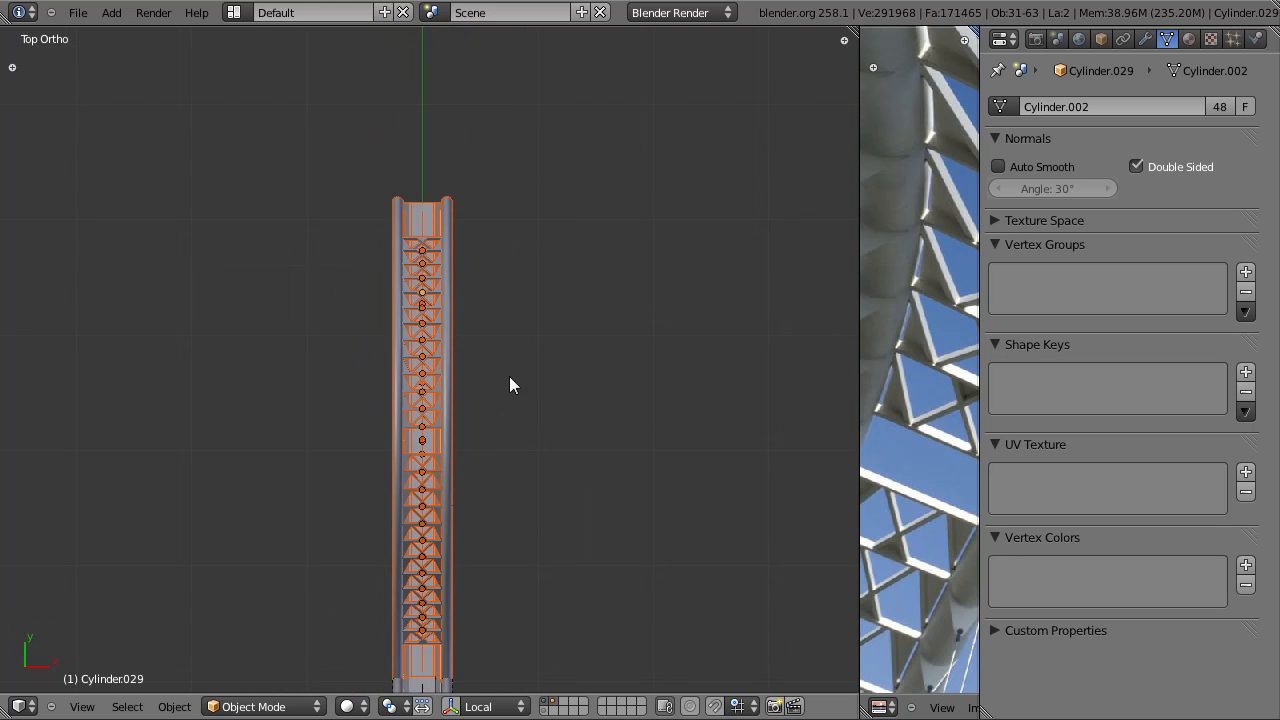
{"action": "key", "text": "alt+d"}
{"action": "left_click", "coordinate": [527, 65]}
{"action": "key", "text": "g"}
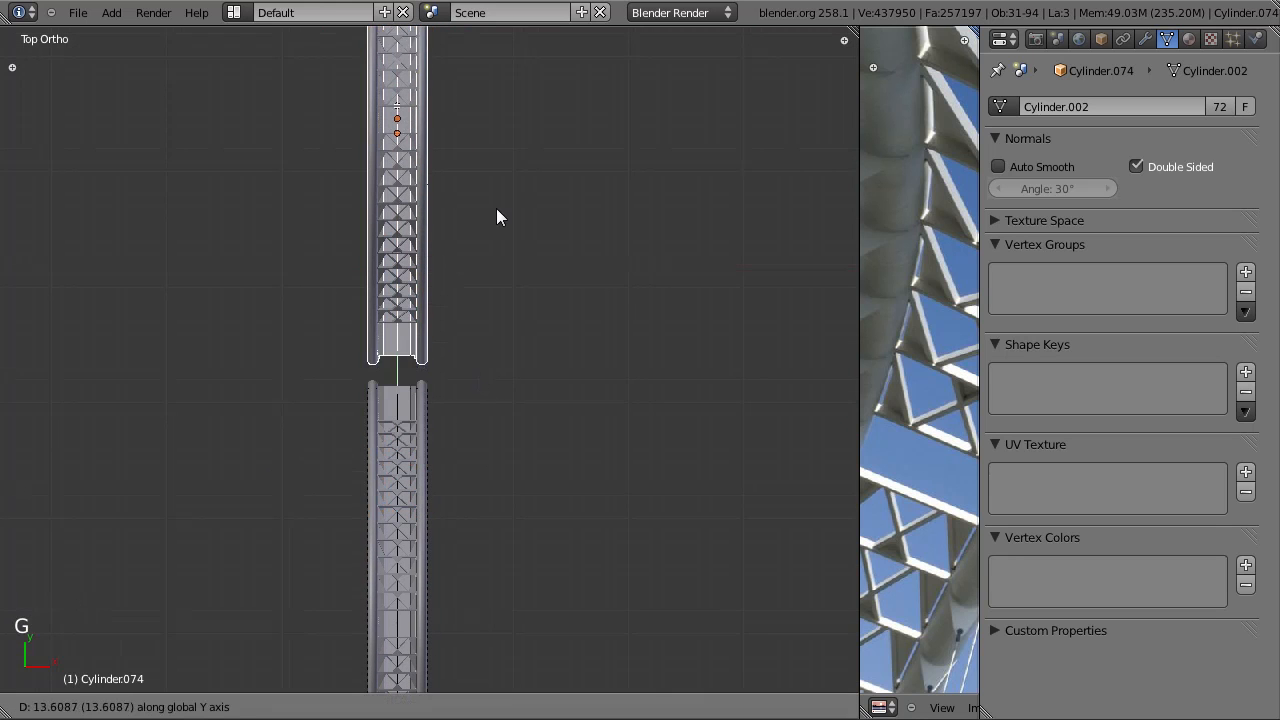
{"action": "left_click", "coordinate": [509, 254]}
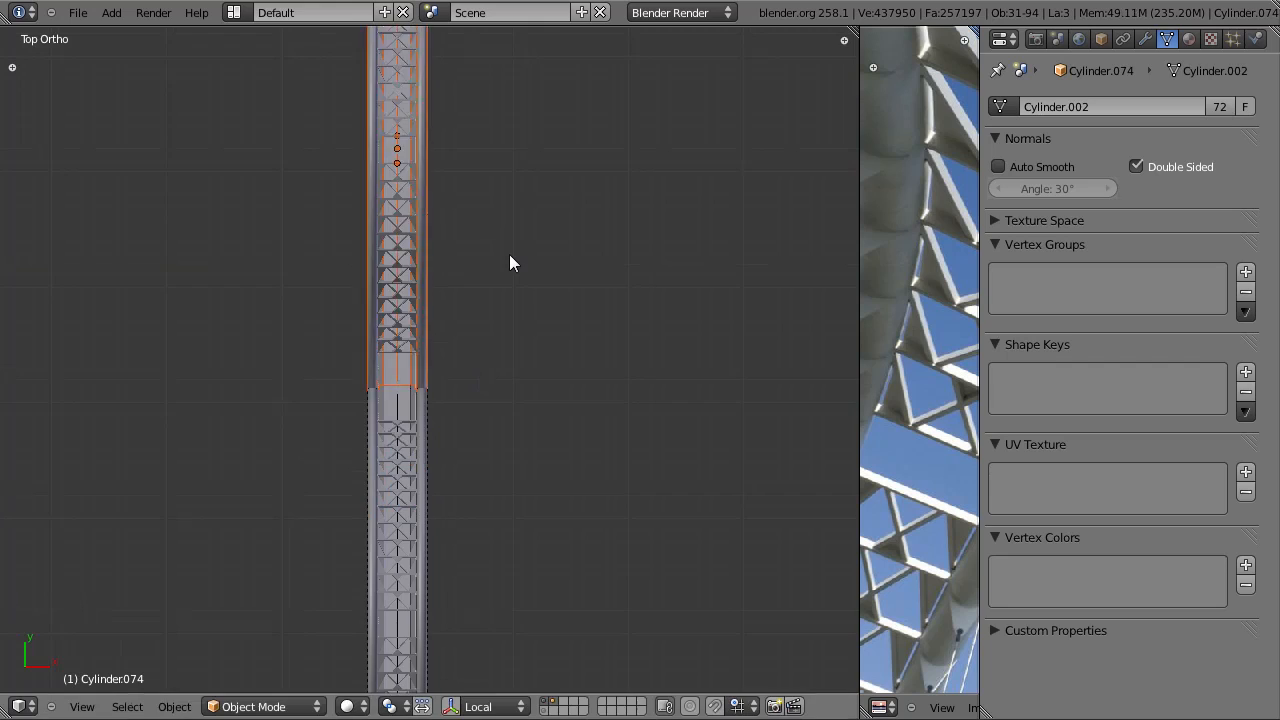
Step: Deselect everything in the shaded camera view, save over tutorial.blend, and render the extended bridge
{"action": "scroll", "coordinate": [492, 334], "scroll_direction": "down", "scroll_amount": 4}
{"action": "key", "text": "KP_0"}
{"action": "key", "text": "z"}
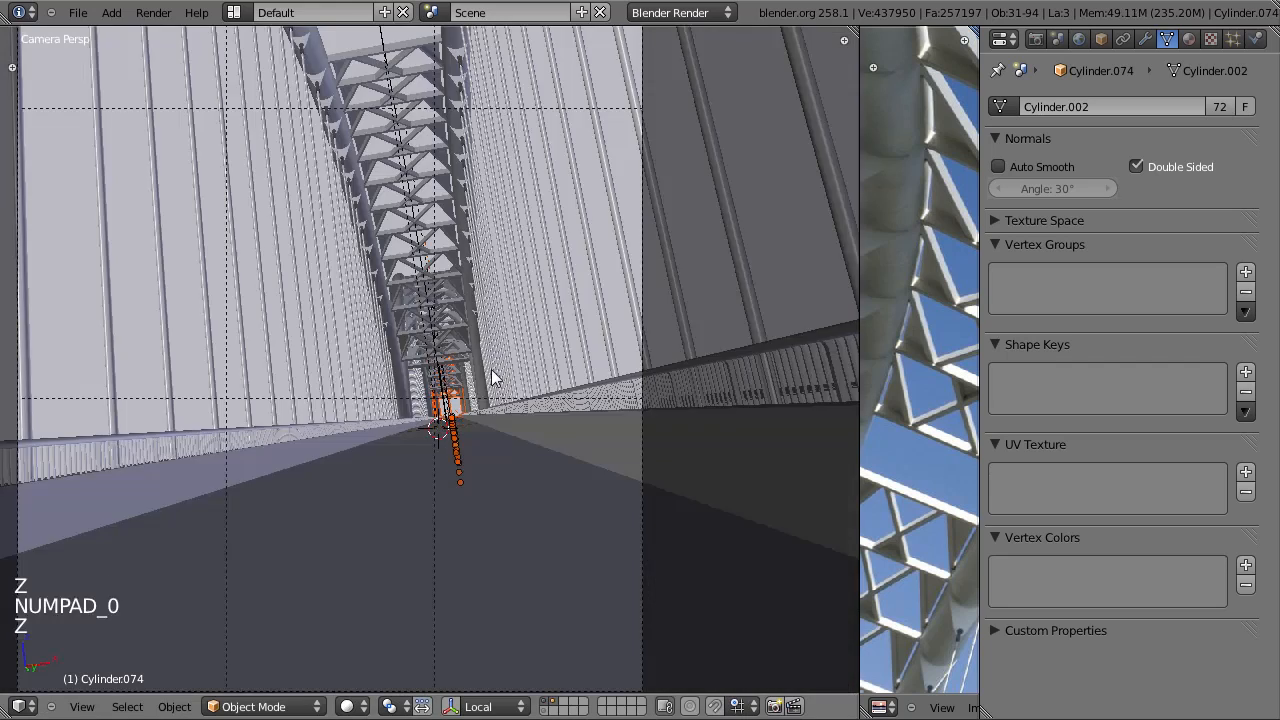
{"action": "key", "text": "a"}
{"action": "key", "text": "ctrl+s"}
{"action": "left_click", "coordinate": [479, 458]}
{"action": "key", "text": "F12"}
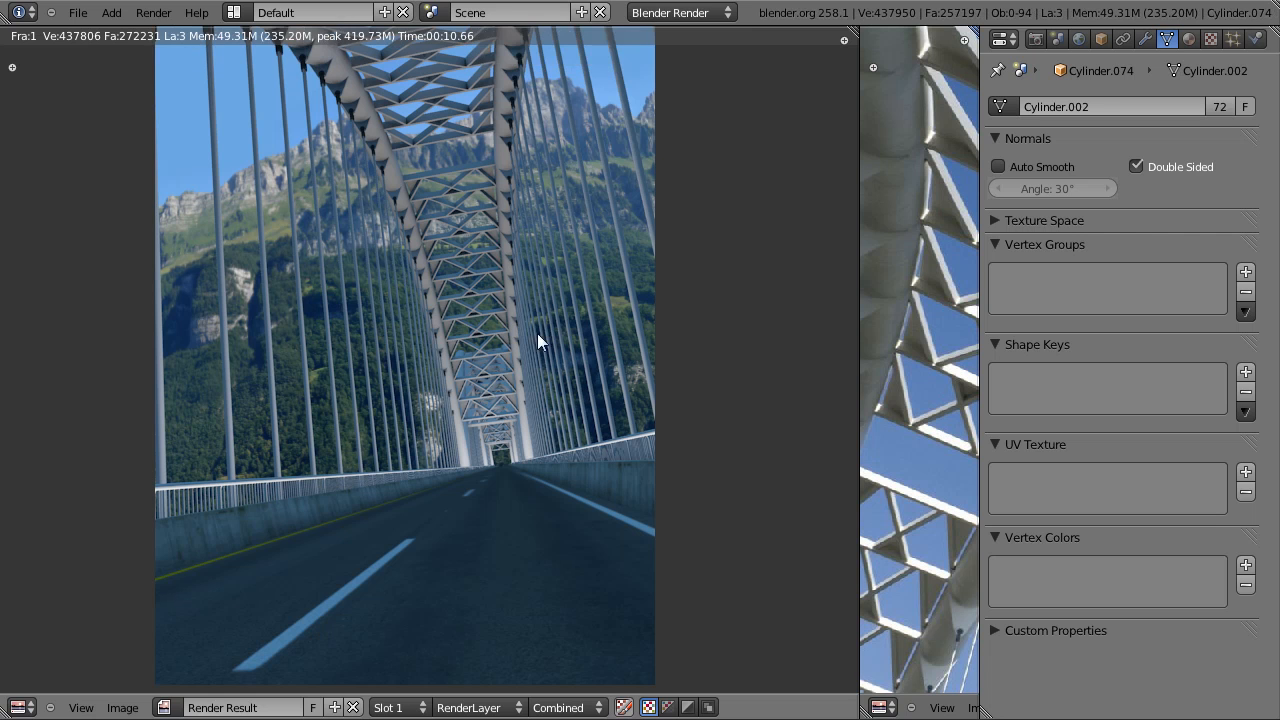
{"action": "key", "text": "Escape"}
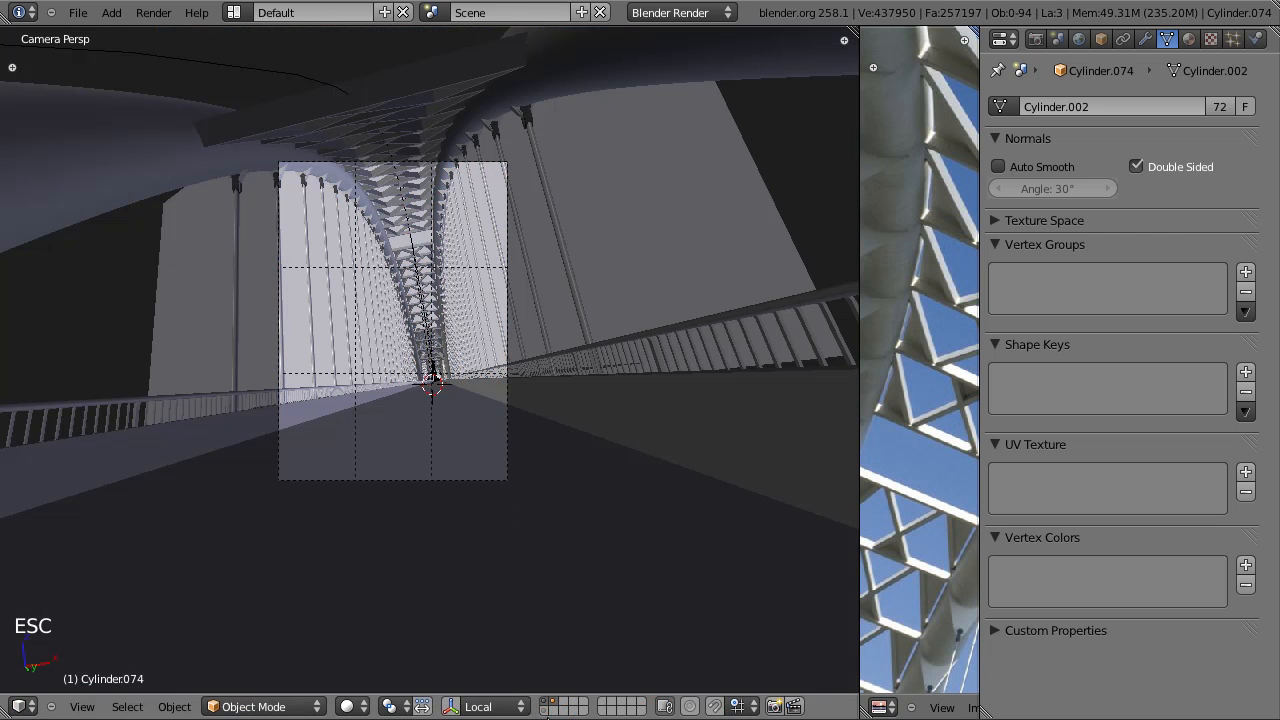
Step: Make layer 11 with the sun lamp and camera visible alongside the bridge, save the file, and render again
{"action": "key", "text": "ctrl+s"}
{"action": "key", "text": "F12"}
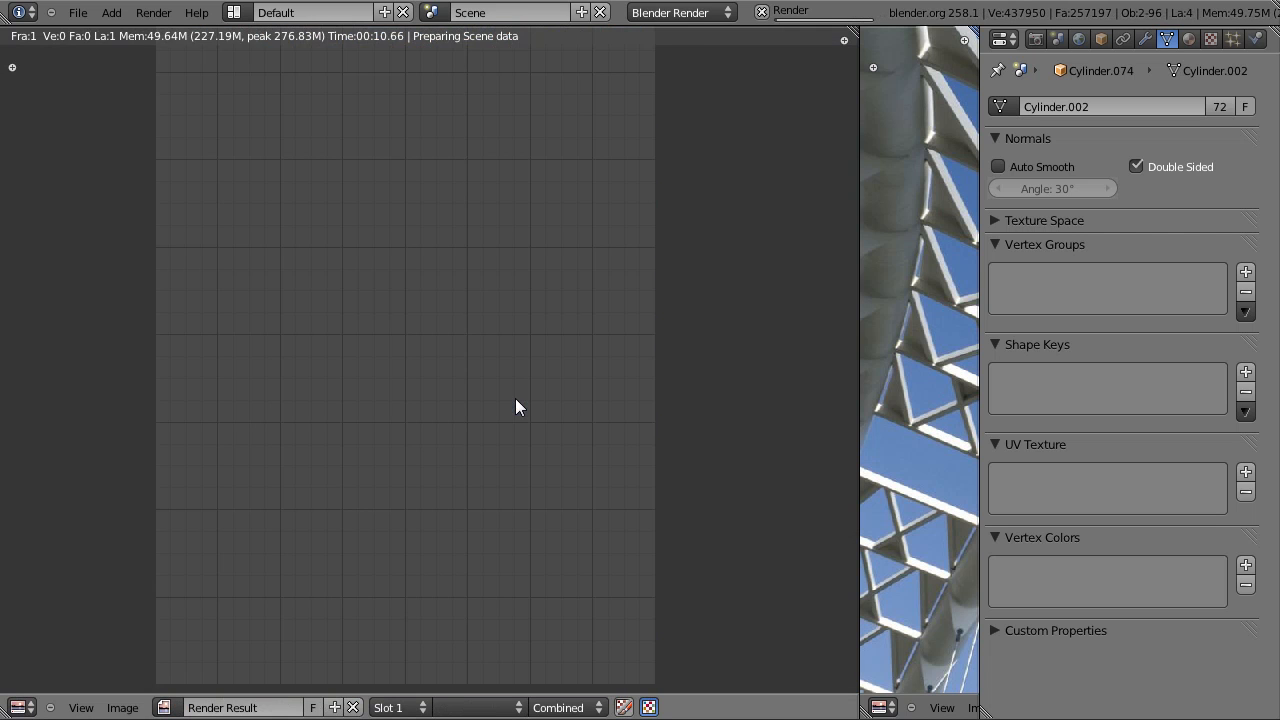
{"action": "middle_click_drag", "start_coordinate": [657, 152], "coordinate": [663, 242]}
{"action": "middle_click_drag", "start_coordinate": [883, 279], "coordinate": [853, 279]}
{"action": "scroll", "coordinate": [873, 330], "scroll_direction": "down", "scroll_amount": 4}
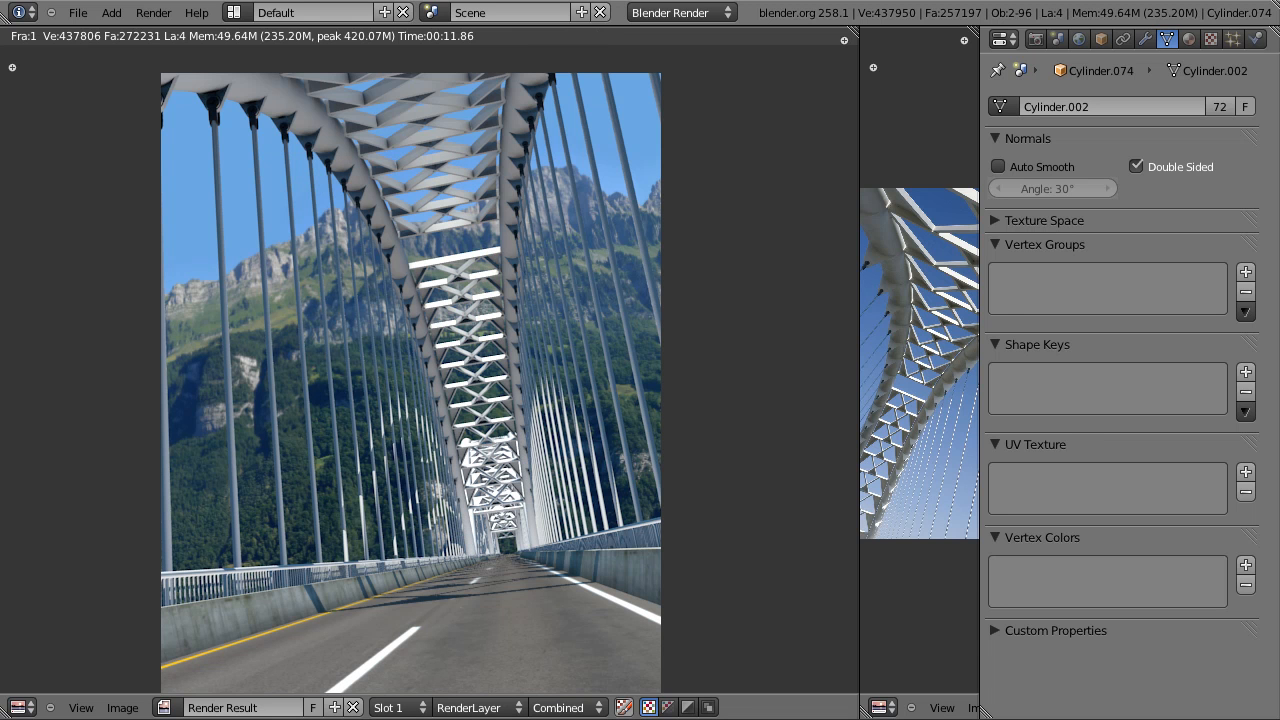
Step: Open the finished image 9.png in Picasa Photo Viewer, examine the glow on its brightly lit crossbeams, and close it
{"action": "left_click_drag", "start_coordinate": [1279, 20], "coordinate": [760, 46]}
{"action": "scroll", "coordinate": [670, 235], "scroll_direction": "up", "scroll_amount": 5}
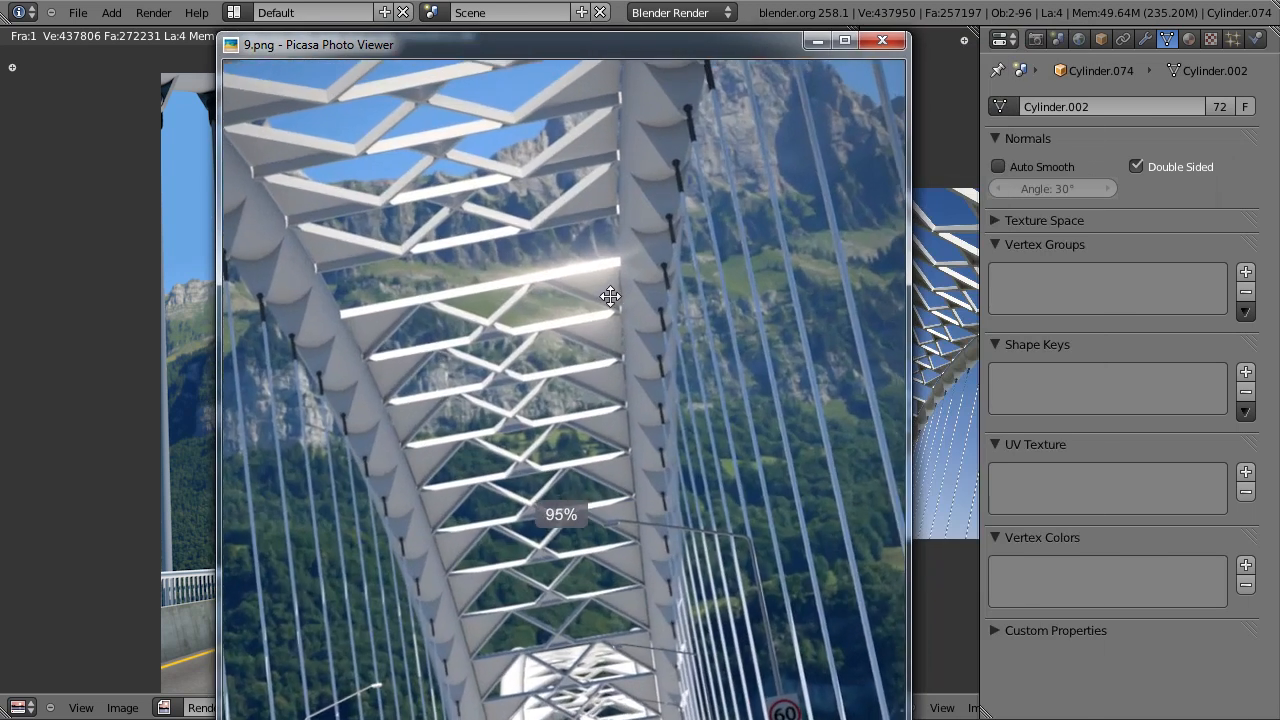
{"action": "scroll", "coordinate": [594, 294], "scroll_direction": "up", "scroll_amount": 5}
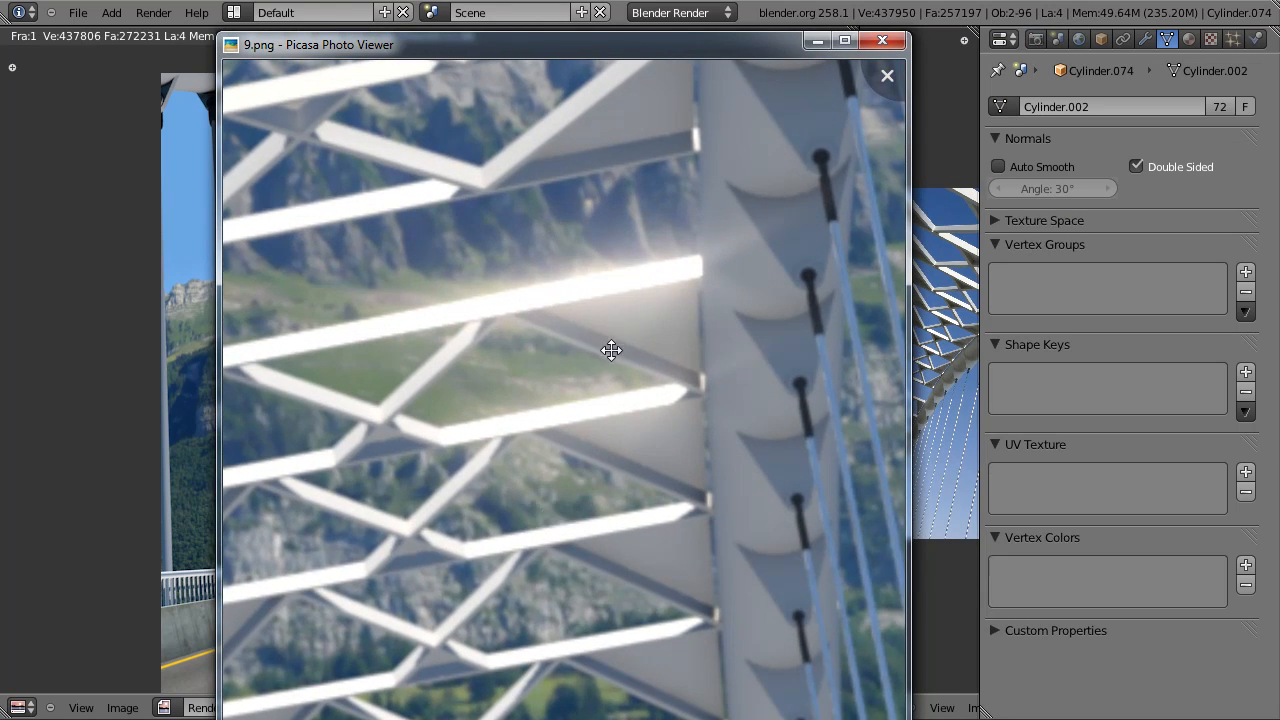
{"action": "scroll", "coordinate": [595, 360], "scroll_direction": "down", "scroll_amount": 3}
{"action": "scroll", "coordinate": [581, 366], "scroll_direction": "down", "scroll_amount": 5}
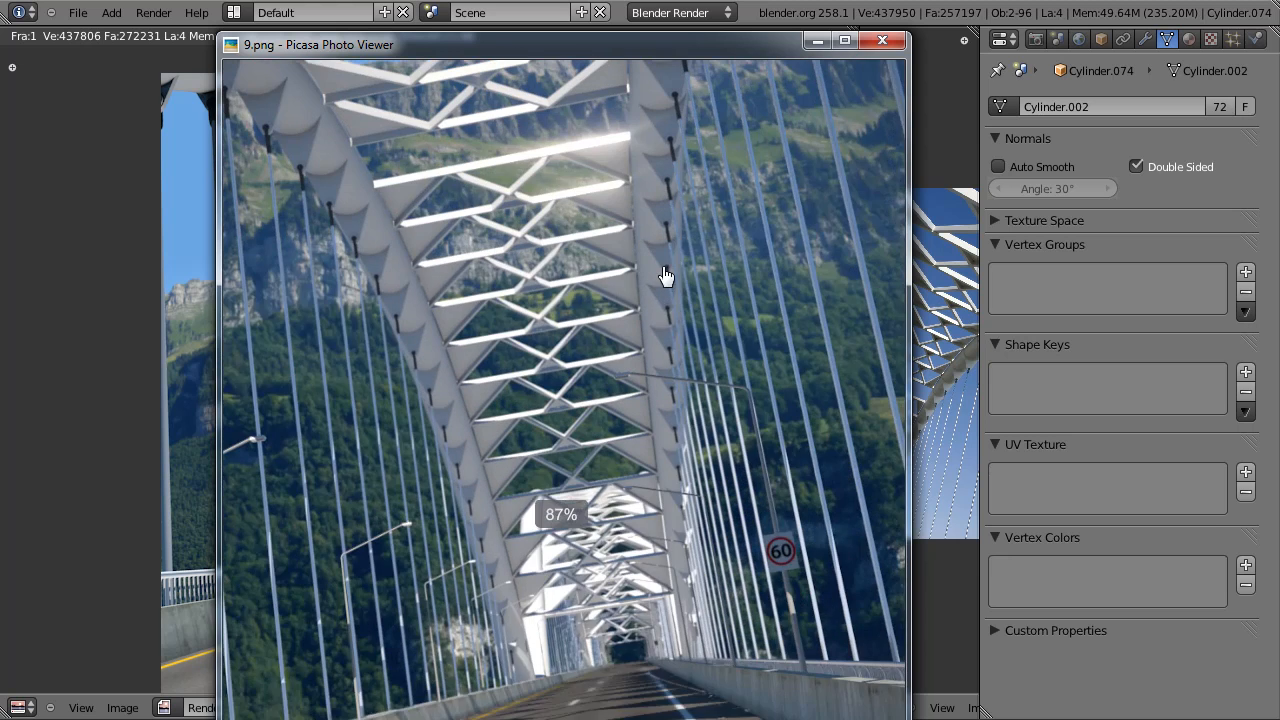
{"action": "scroll", "coordinate": [726, 280], "scroll_direction": "up", "scroll_amount": 3}
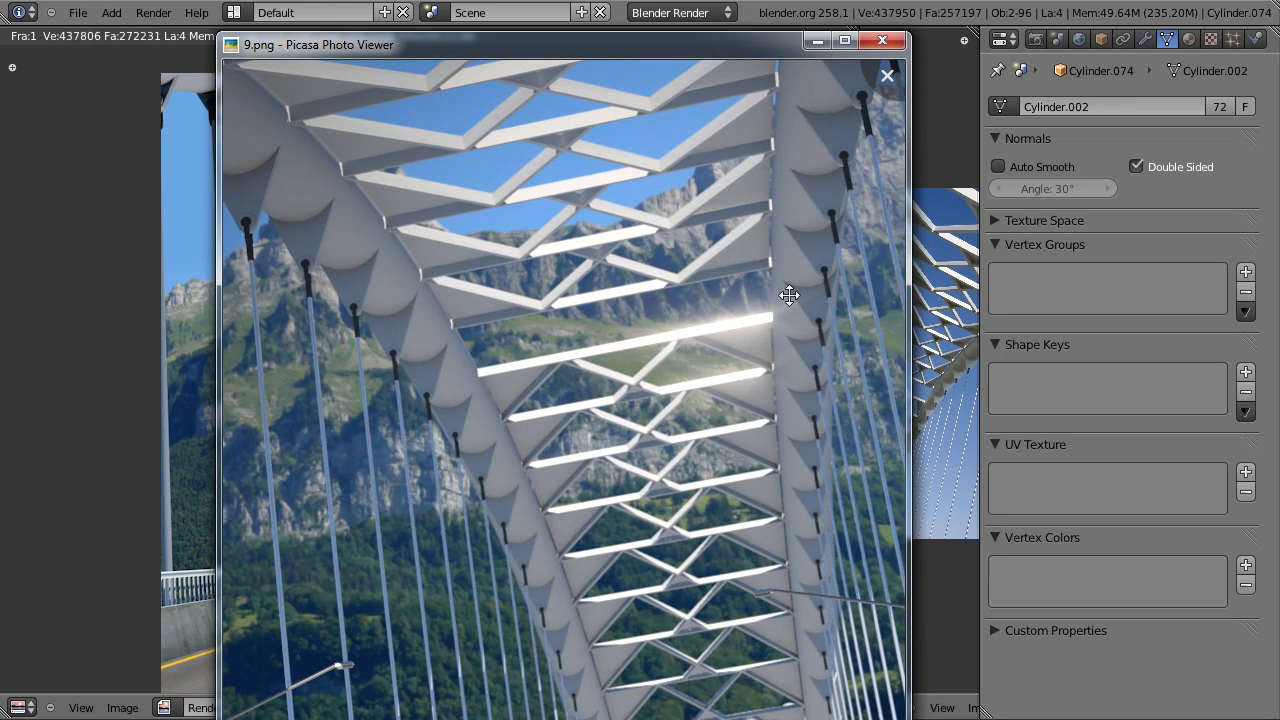
{"action": "left_click", "coordinate": [887, 78]}
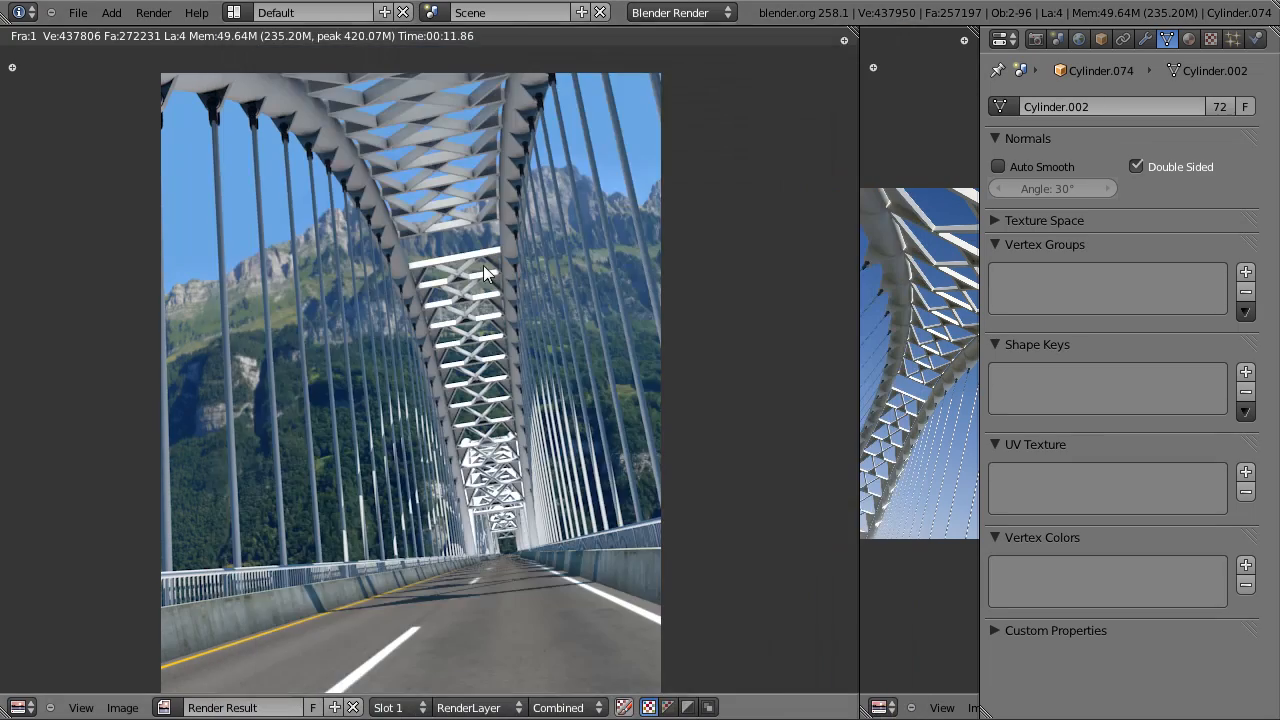
Step: Examine the upper arch and the bright crossbeams in the new render
{"action": "scroll", "coordinate": [483, 265], "scroll_direction": "up", "scroll_amount": 3}
{"action": "middle_click_drag", "start_coordinate": [426, 251], "coordinate": [506, 490]}
{"action": "scroll", "coordinate": [348, 315], "scroll_direction": "up", "scroll_amount": 2}
{"action": "scroll", "coordinate": [418, 297], "scroll_direction": "down", "scroll_amount": 4}
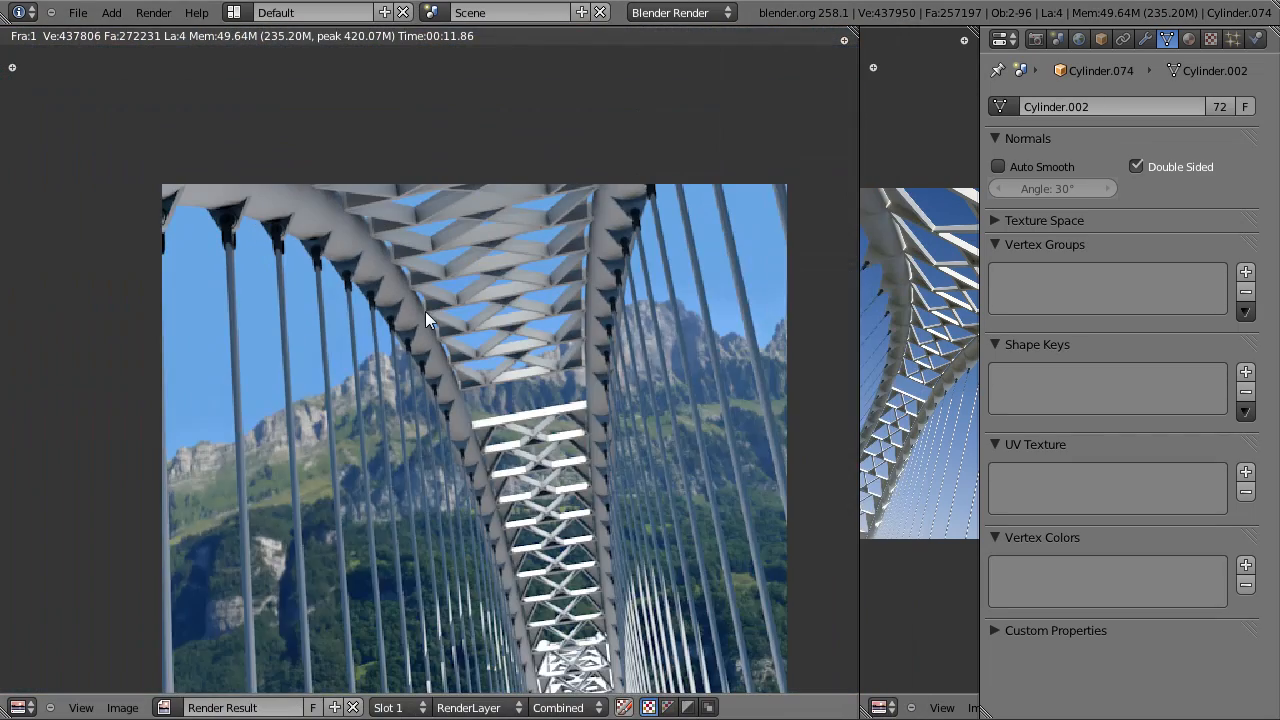
Step: Close the zoomed-in render, deselect everything in the camera view, and save the file
{"action": "scroll", "coordinate": [273, 189], "scroll_direction": "up", "scroll_amount": 2}
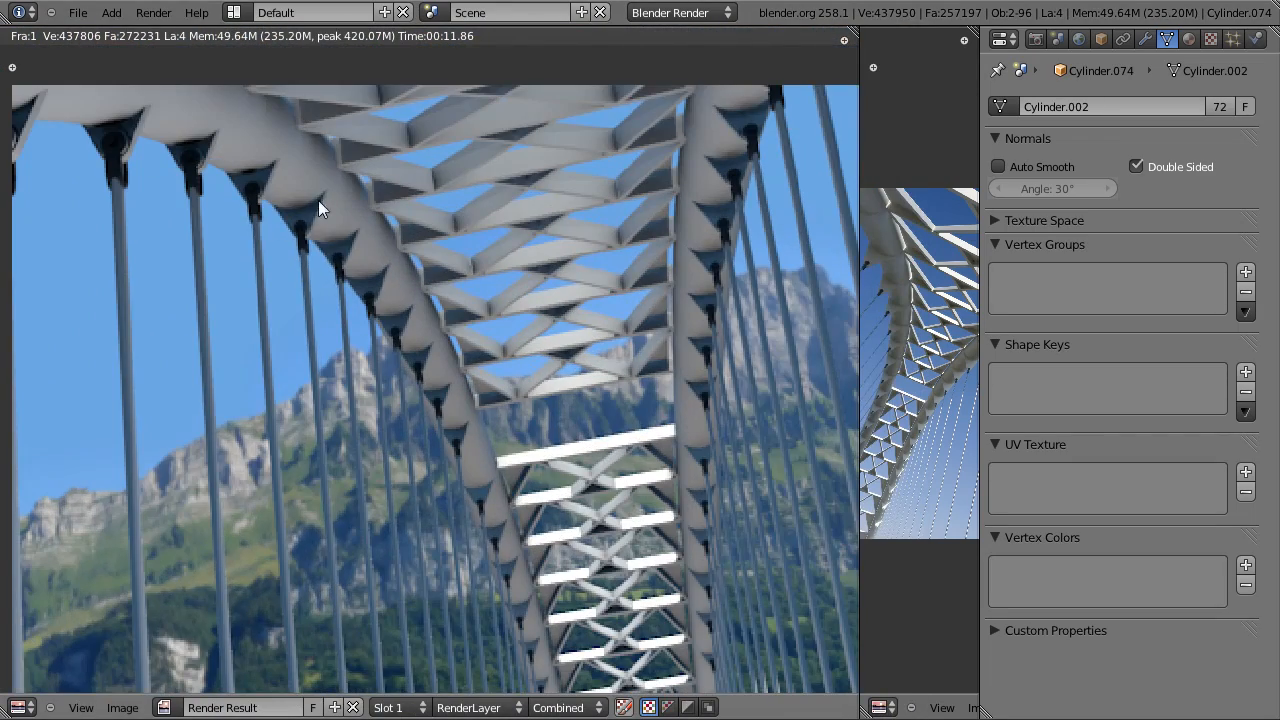
{"action": "key", "text": "Escape"}
{"action": "key", "text": "a"}
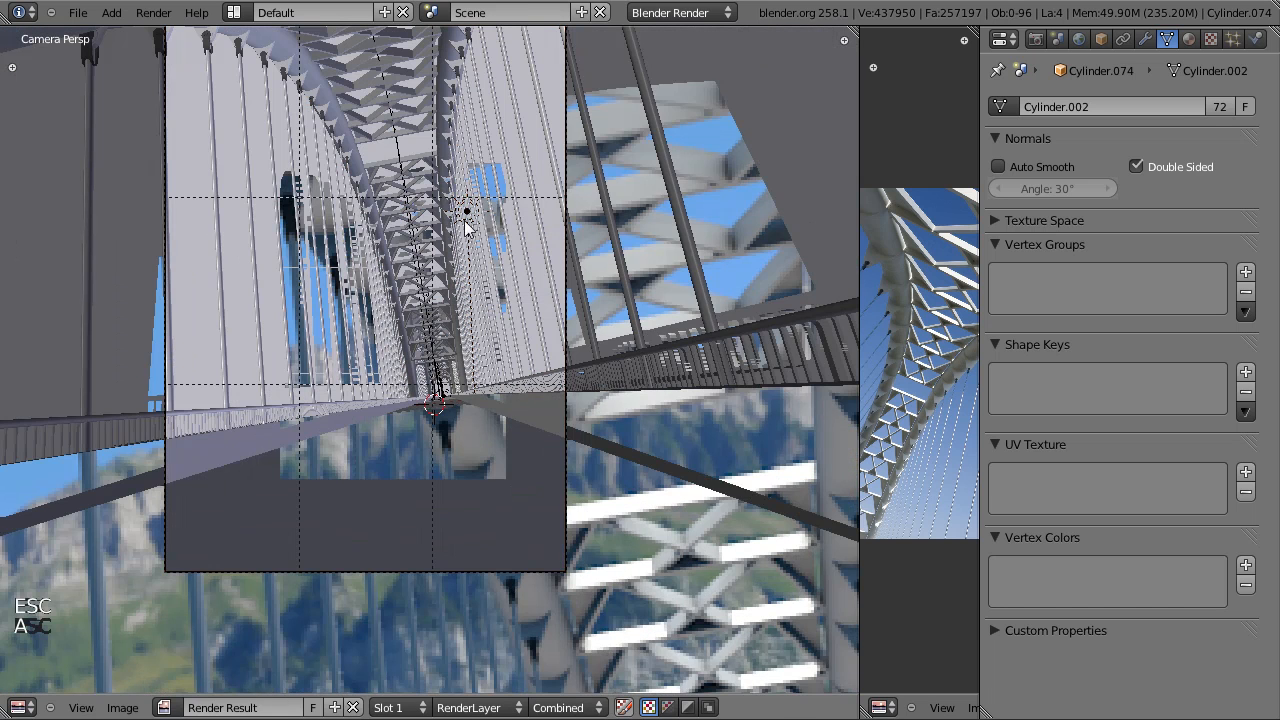
{"action": "key", "text": "ctrl+s"}
Step: Shift the world's zenith color to a greener, slightly darker blue, around R 0.186, G 0.629, B 0.866
{"action": "left_click", "coordinate": [437, 140]}
{"action": "left_click", "coordinate": [1078, 38]}
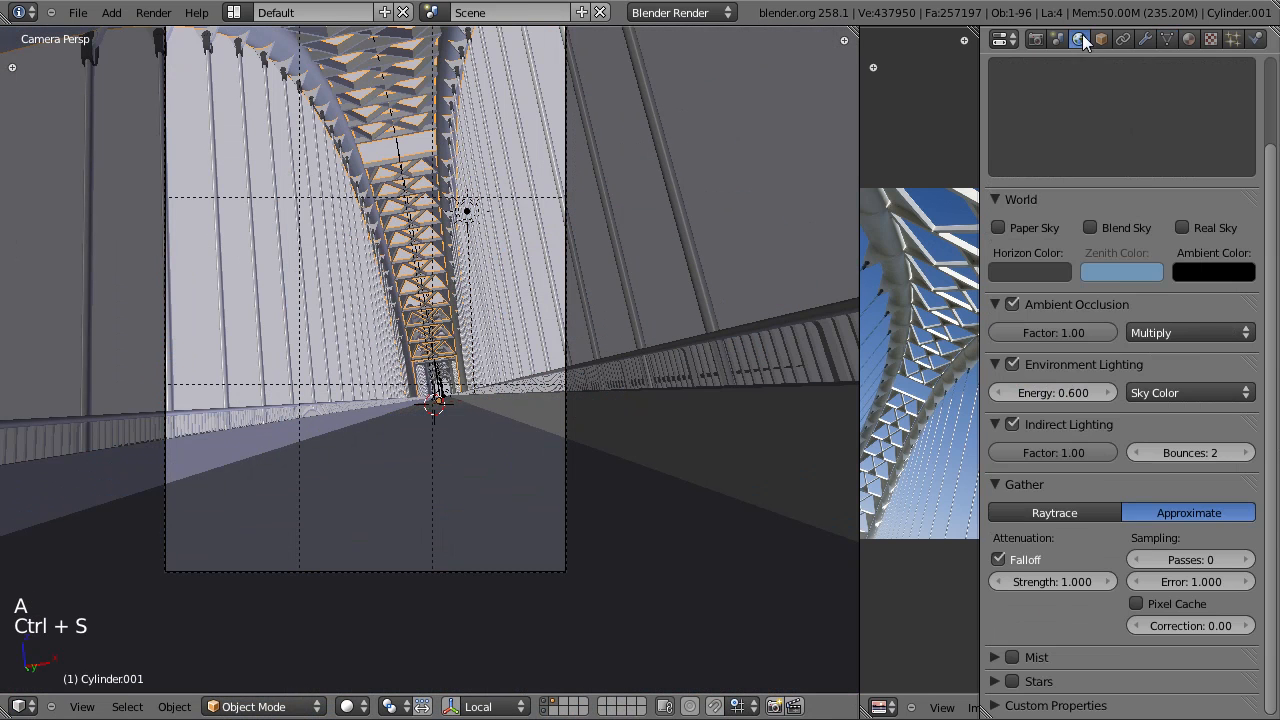
{"action": "left_click", "coordinate": [1131, 275]}
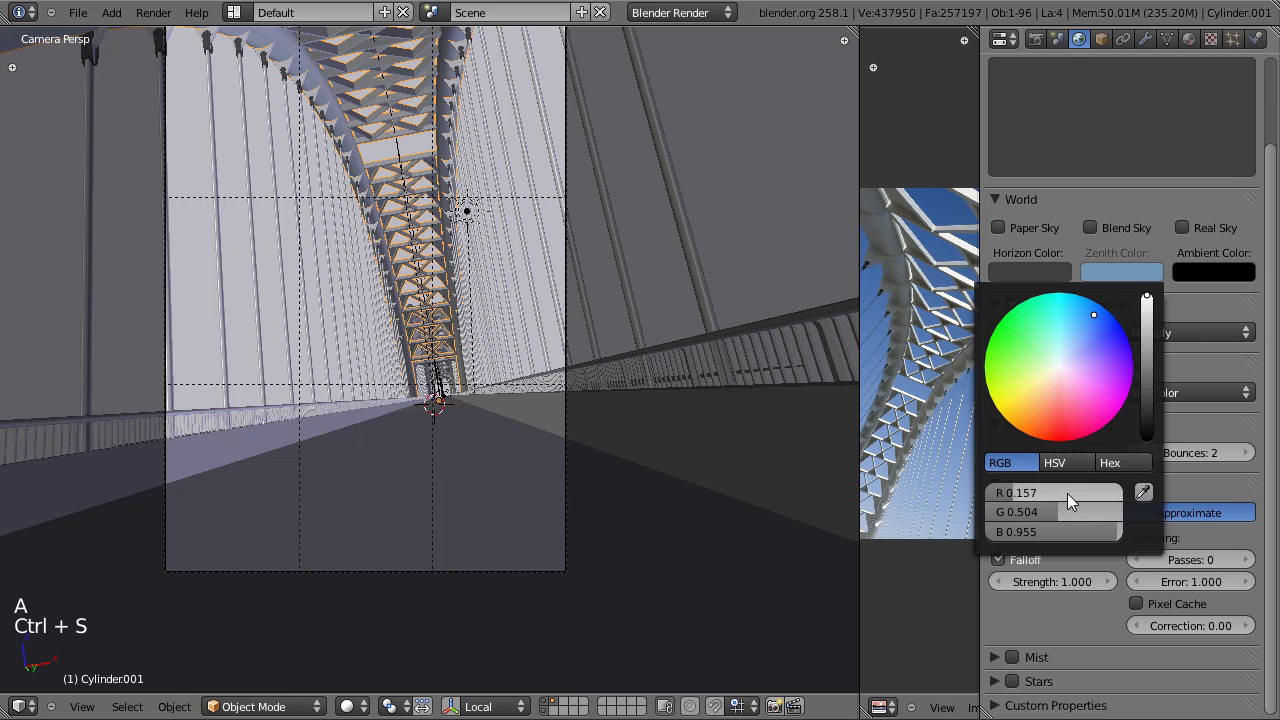
{"action": "left_click_drag", "start_coordinate": [1069, 510], "coordinate": [1087, 514]}
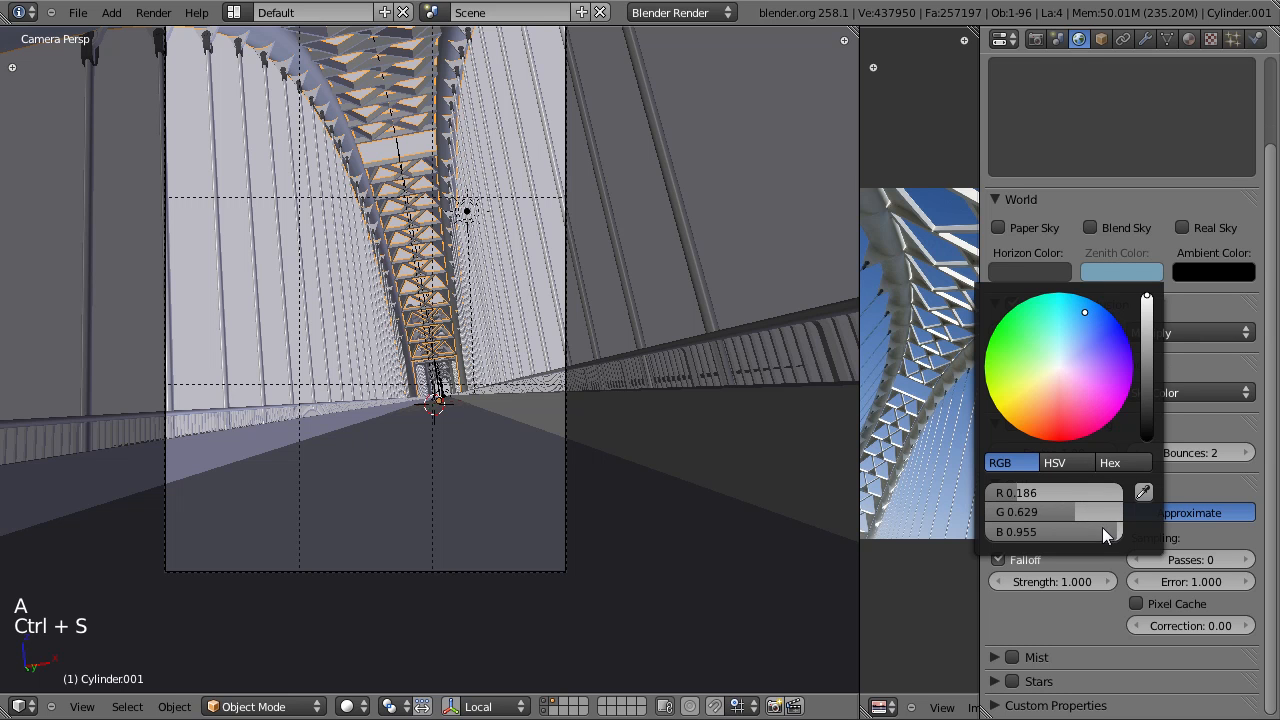
{"action": "left_click_drag", "start_coordinate": [1085, 532], "coordinate": [1072, 534]}
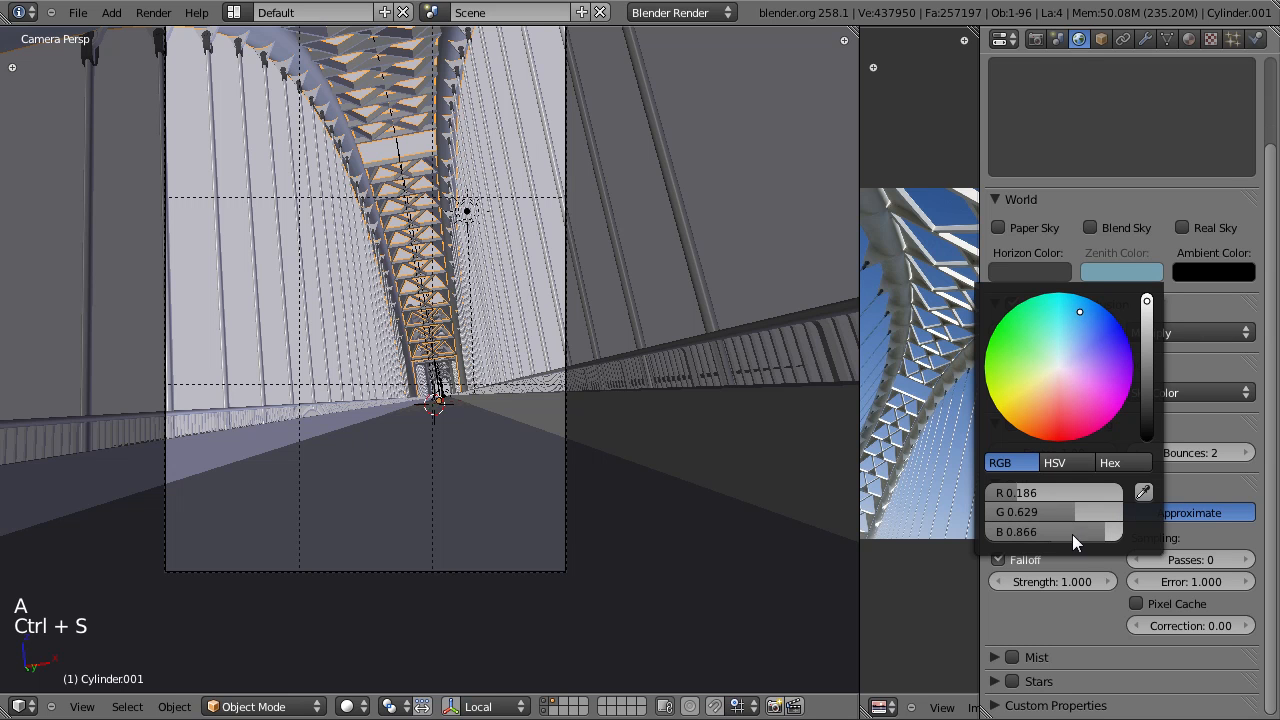
{"action": "left_click", "coordinate": [1081, 318]}
{"action": "left_click_drag", "start_coordinate": [1081, 318], "coordinate": [1086, 313]}
Step: Save the file, render with the adjusted sky color, and inspect the arch and crossbeams
{"action": "key", "text": "ctrl+s"}
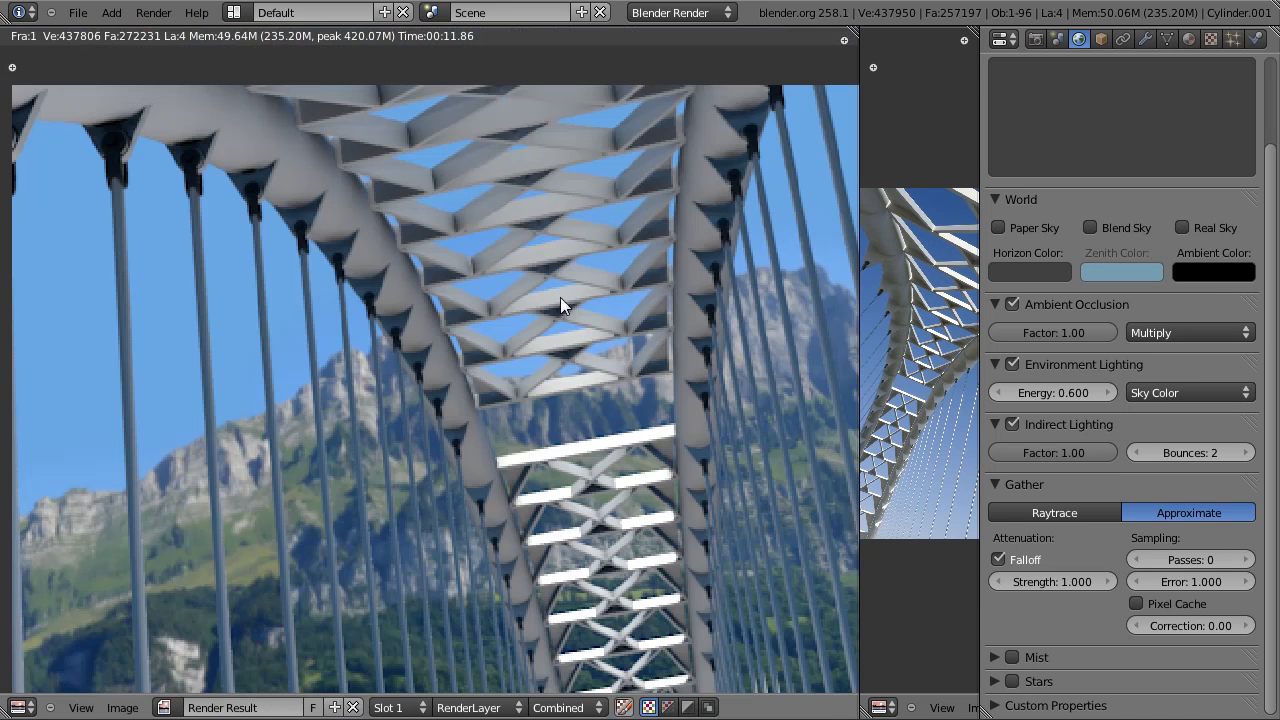
{"action": "scroll", "coordinate": [580, 400], "scroll_direction": "down", "scroll_amount": 1}
{"action": "middle_click_drag", "start_coordinate": [583, 411], "coordinate": [509, 216]}
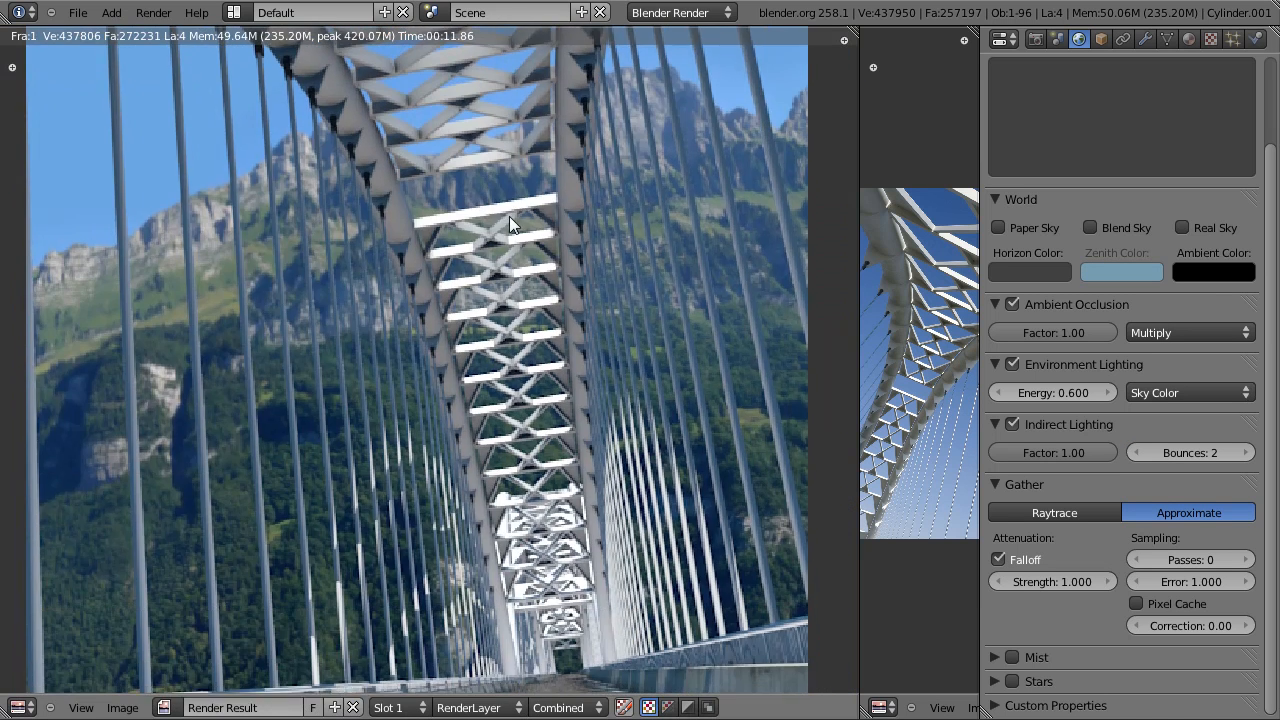
{"action": "key", "text": "F12"}
{"action": "middle_click_drag", "start_coordinate": [529, 303], "coordinate": [603, 302]}
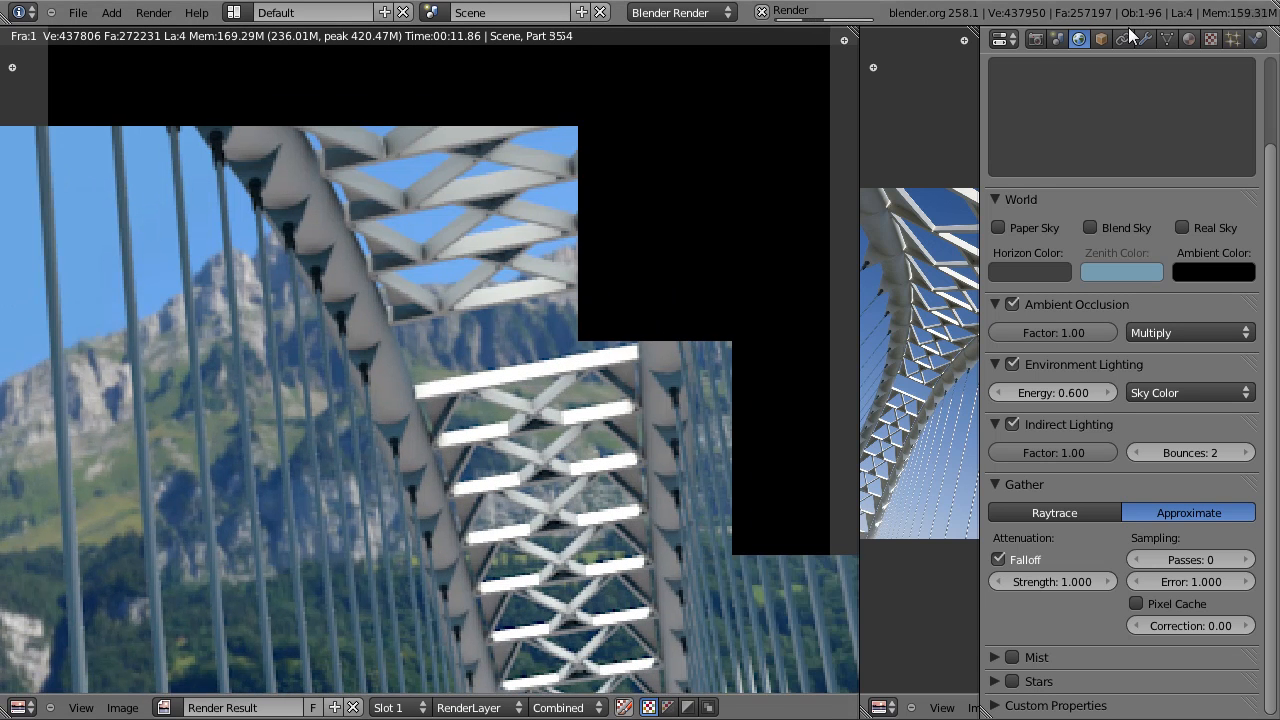
Step: Enable the Specular pass for RenderLayer in the render settings
{"action": "left_click", "coordinate": [1035, 38]}
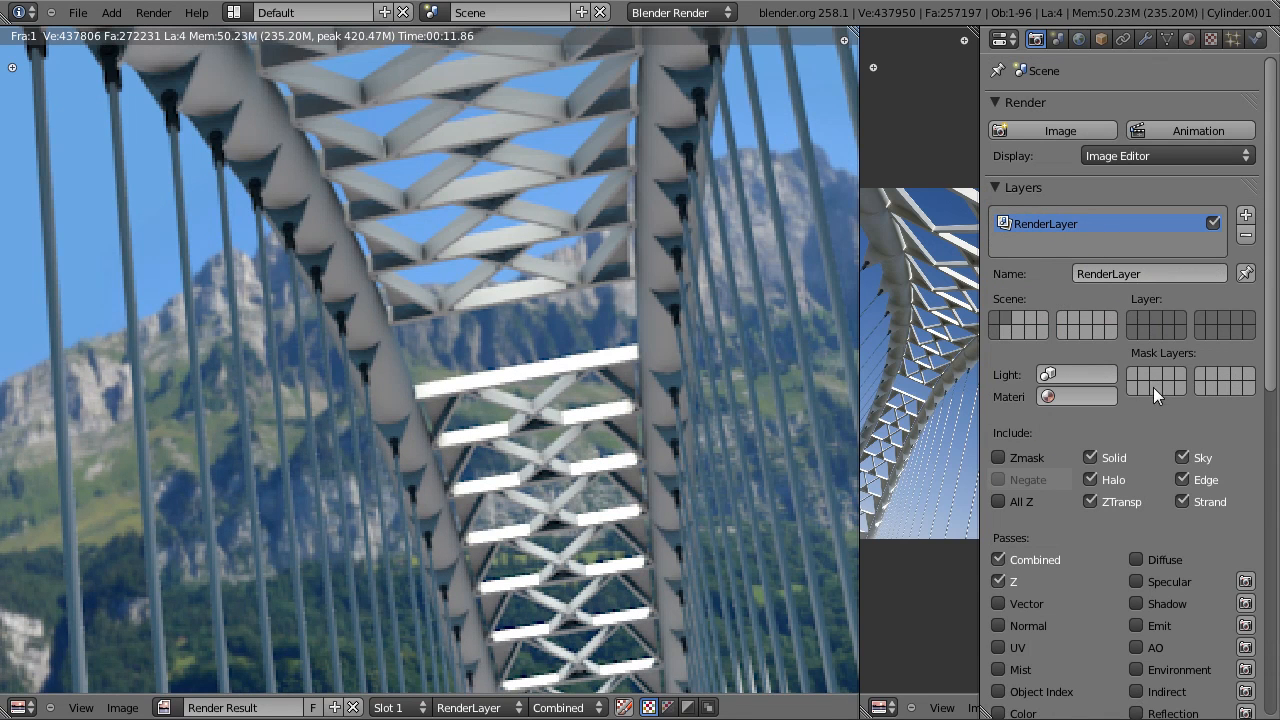
{"action": "scroll", "coordinate": [1097, 456], "scroll_direction": "down", "scroll_amount": 5}
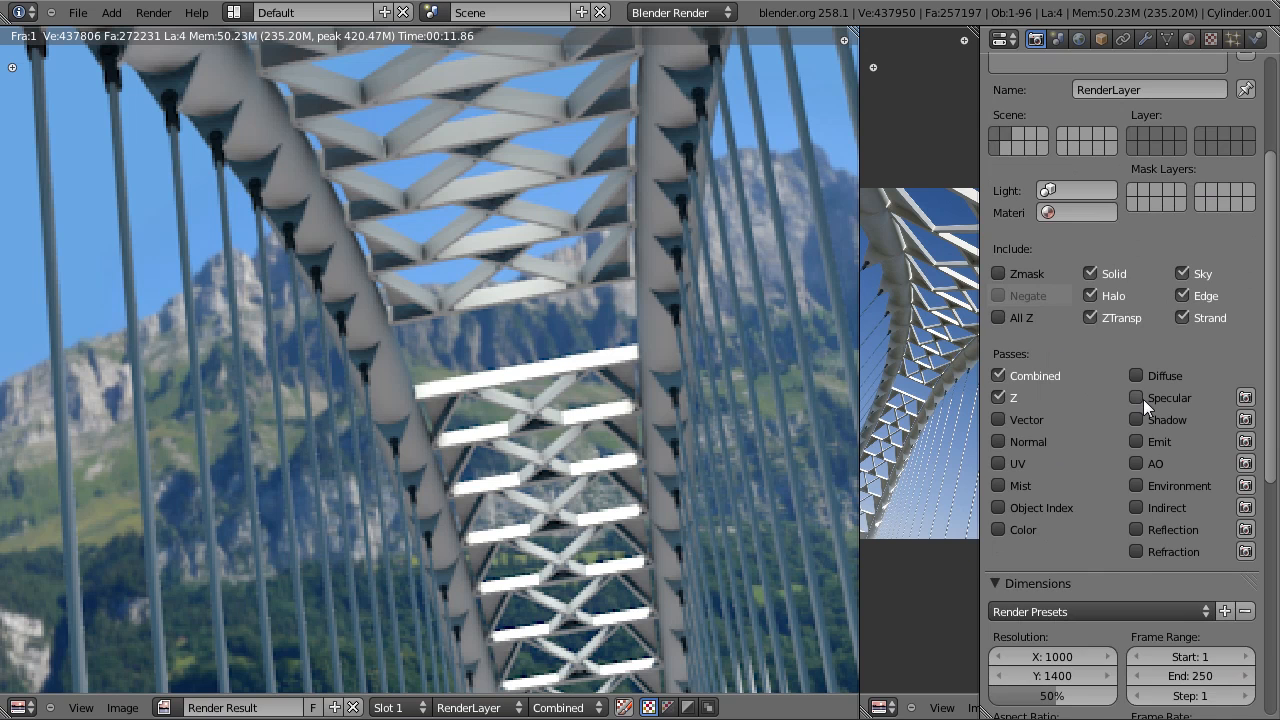
{"action": "scroll", "coordinate": [1158, 152], "scroll_direction": "up", "scroll_amount": 2}
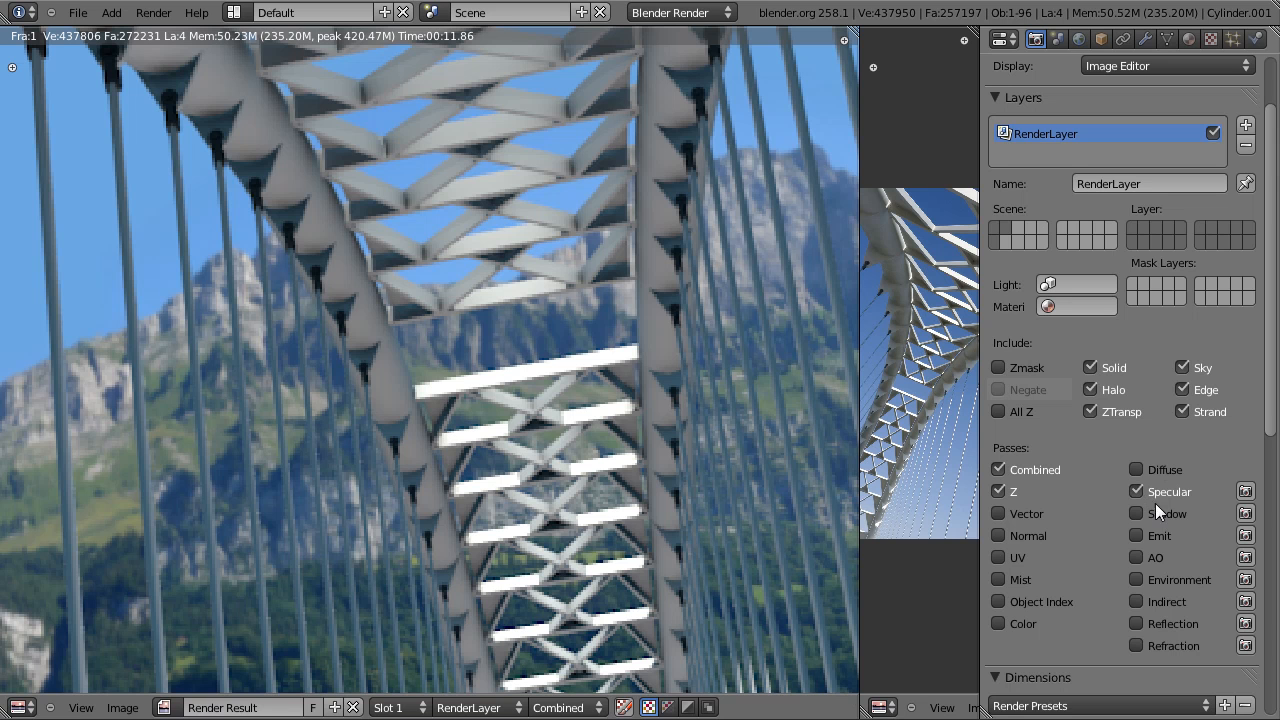
Step: Save over tutorial.blend, render the bridge with the specular pass, and return to the camera view
{"action": "key", "text": "ctrl+s"}
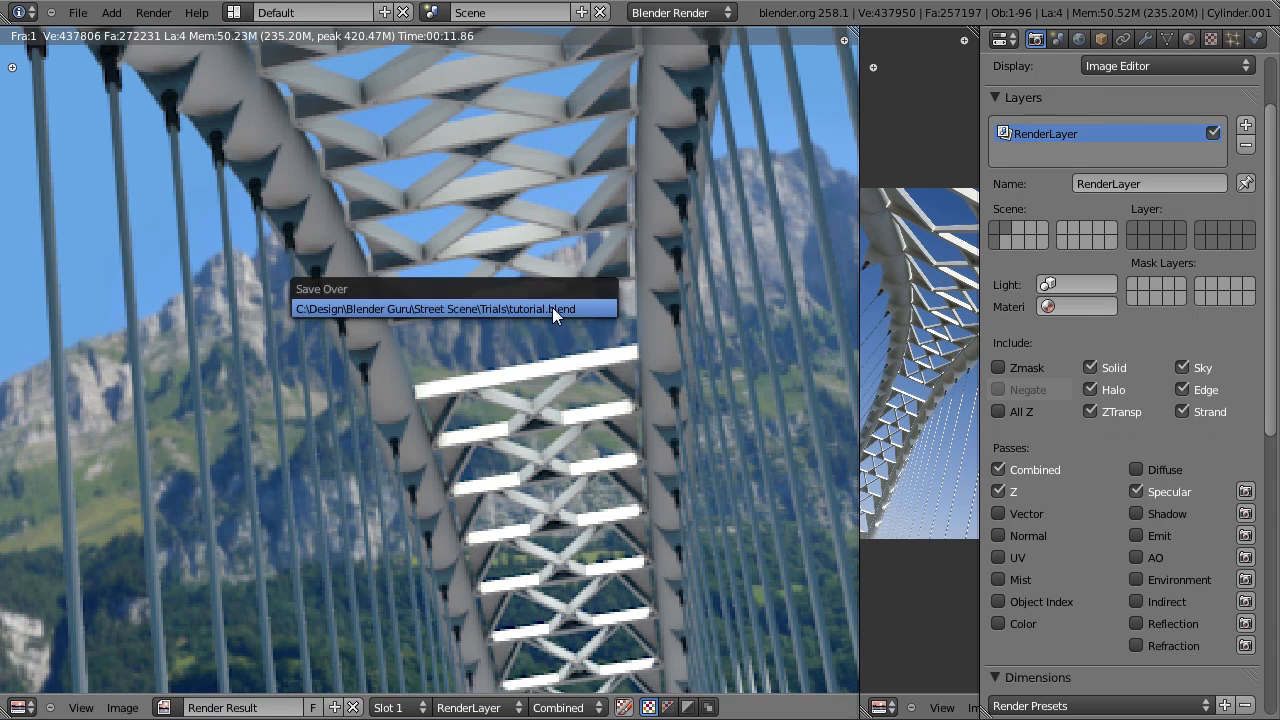
{"action": "left_click", "coordinate": [552, 307]}
{"action": "key", "text": "F12"}
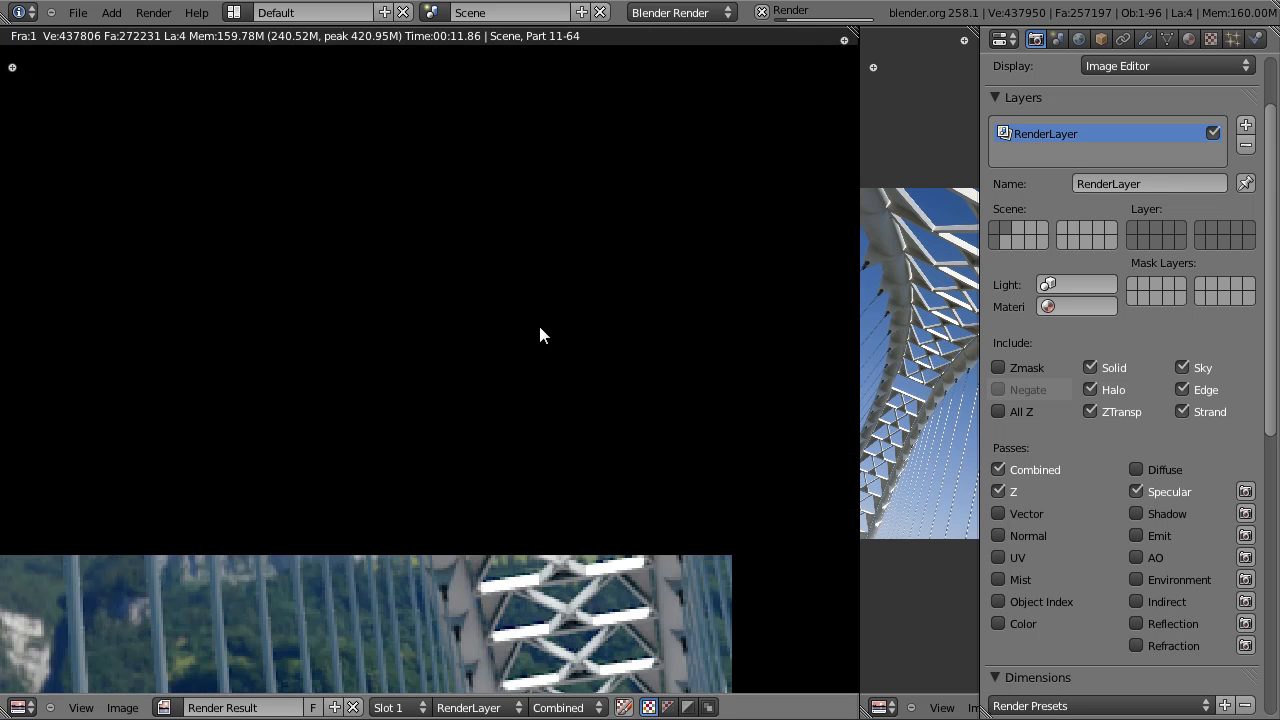
{"action": "scroll", "coordinate": [593, 377], "scroll_direction": "down", "scroll_amount": 3}
{"action": "middle_click_drag", "start_coordinate": [565, 416], "coordinate": [527, 269]}
{"action": "scroll", "coordinate": [527, 269], "scroll_direction": "down", "scroll_amount": 1}
{"action": "key", "text": "F12"}
{"action": "key", "text": "Escape"}
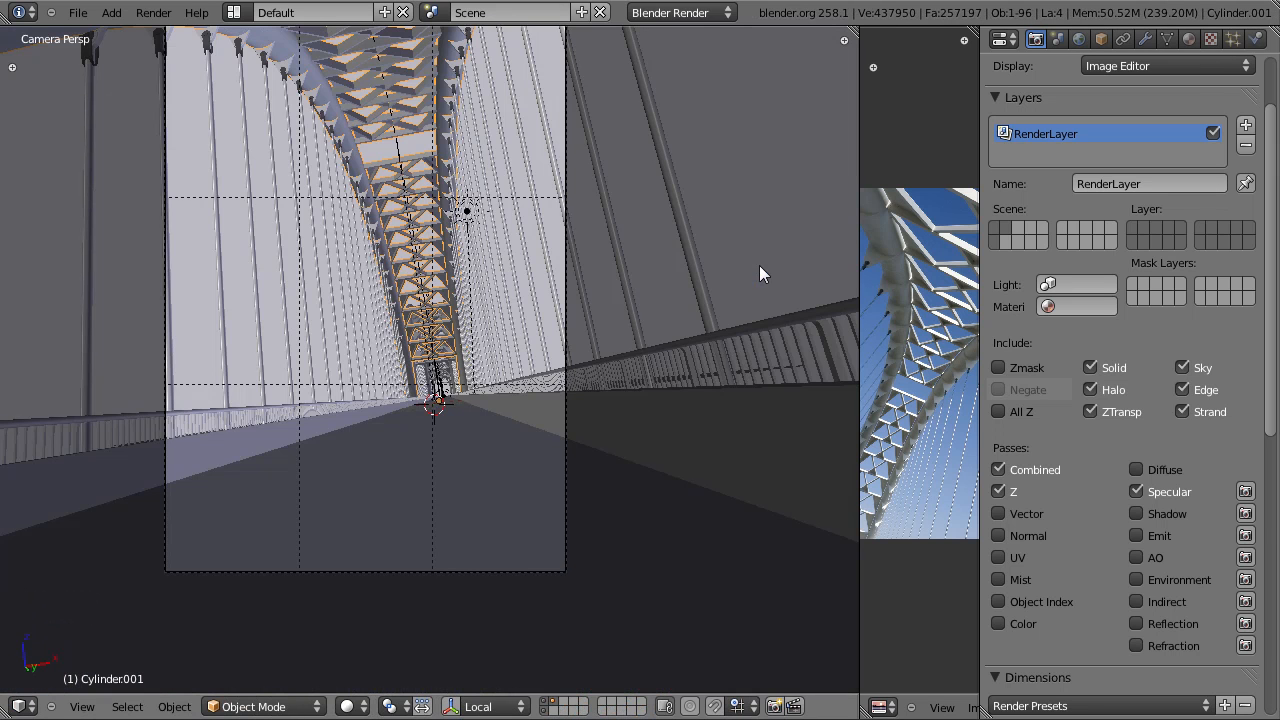
Step: Switch to the Compositing layout, expand the node editor over the image editor, and enable compositing nodes
{"action": "key", "text": "ctrl+Left"}
{"action": "left_click_drag", "start_coordinate": [508, 446], "coordinate": [656, 460]}
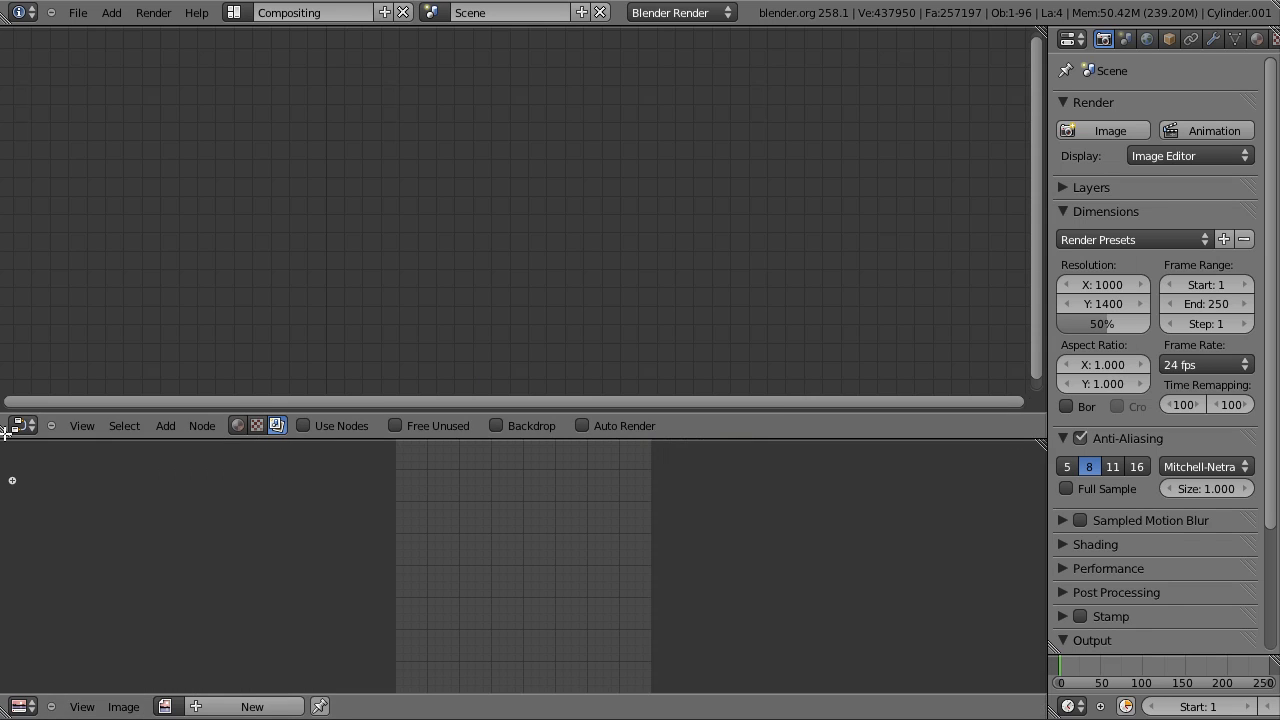
{"action": "left_click_drag", "start_coordinate": [5, 432], "coordinate": [383, 617]}
{"action": "left_click", "coordinate": [348, 706]}
Step: Spread the Render Layers and Composite nodes apart to make room between them
{"action": "left_click_drag", "start_coordinate": [441, 323], "coordinate": [323, 308]}
{"action": "left_click_drag", "start_coordinate": [576, 272], "coordinate": [839, 251]}
{"action": "left_click_drag", "start_coordinate": [245, 325], "coordinate": [167, 325]}
{"action": "middle_click_drag", "start_coordinate": [341, 346], "coordinate": [499, 346]}
{"action": "scroll", "coordinate": [499, 346], "scroll_direction": "up", "scroll_amount": 3}
{"action": "scroll", "coordinate": [483, 261], "scroll_direction": "up", "scroll_amount": 1}
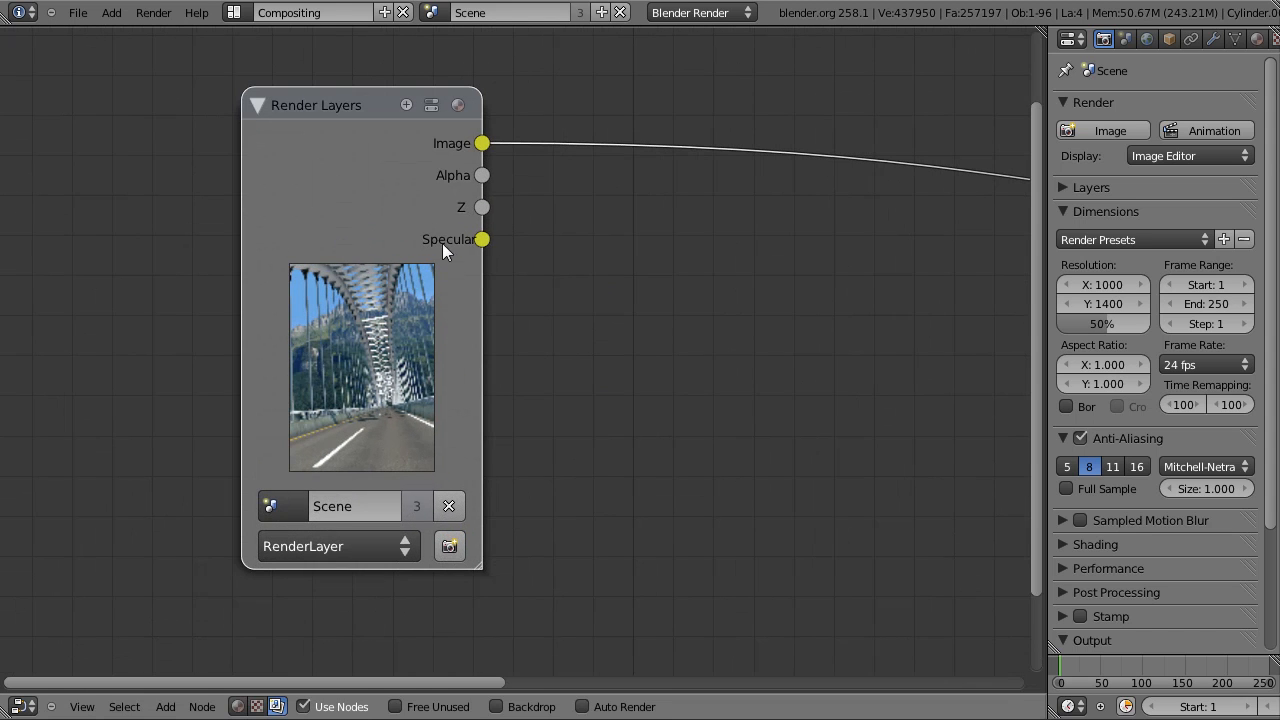
{"action": "scroll", "coordinate": [453, 290], "scroll_direction": "down", "scroll_amount": 3}
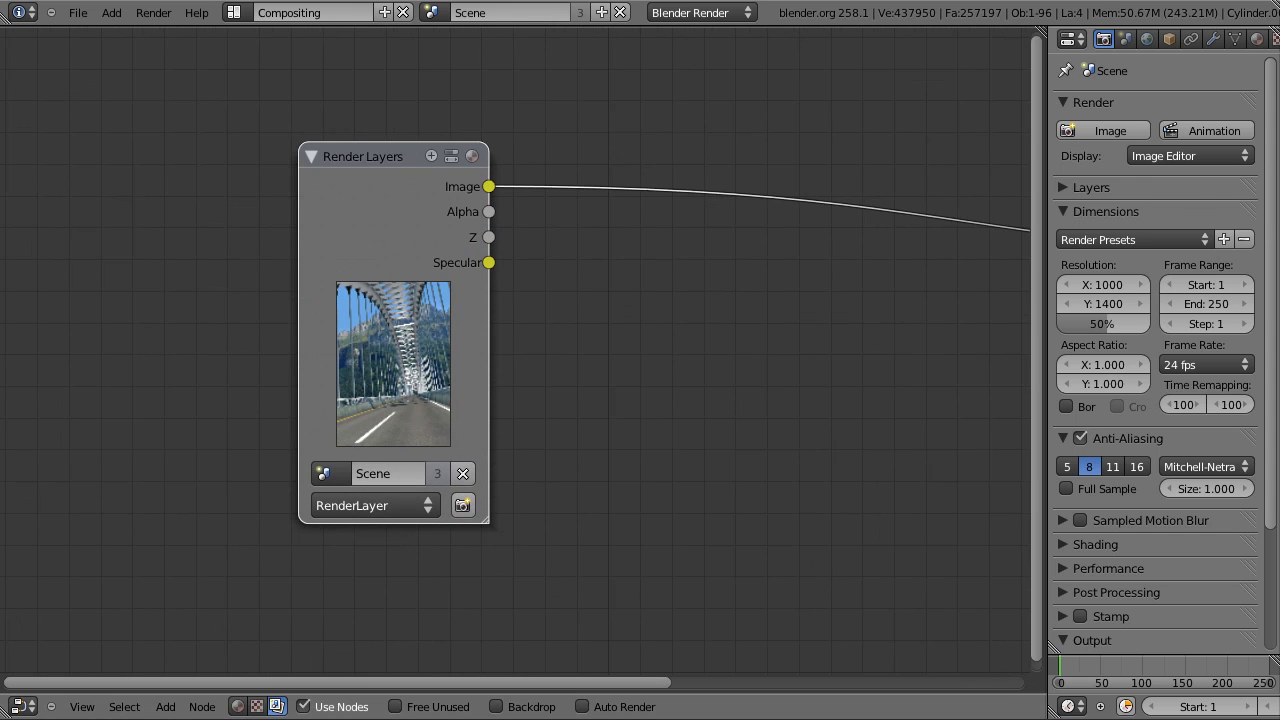
Step: Add a Viewer node fed by the rendered image and show it as the node editor's backdrop
{"action": "middle_click_drag", "start_coordinate": [542, 310], "coordinate": [507, 306]}
{"action": "key", "text": "shift+a"}
{"action": "mouse_move", "coordinate": [386, 269]}
{"action": "left_click", "coordinate": [429, 289]}
{"action": "left_click", "coordinate": [638, 374]}
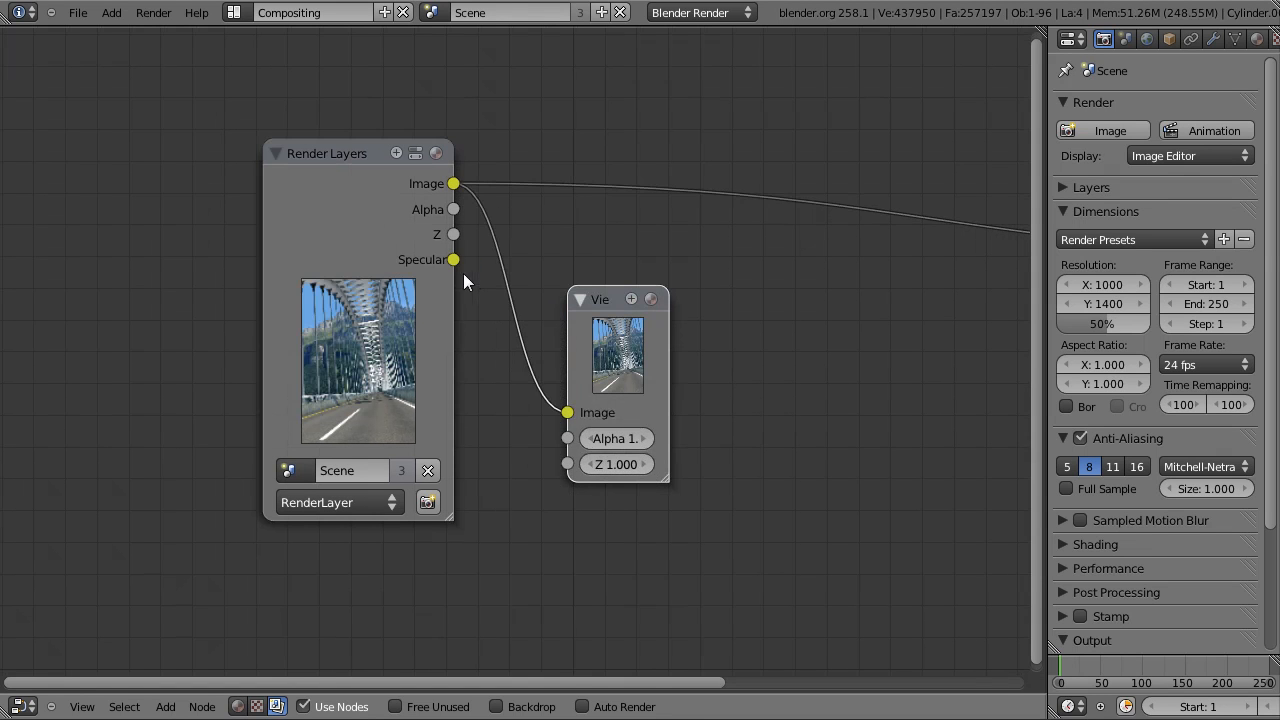
{"action": "left_click", "coordinate": [542, 706]}
{"action": "middle_click_drag", "start_coordinate": [713, 586], "coordinate": [543, 546]}
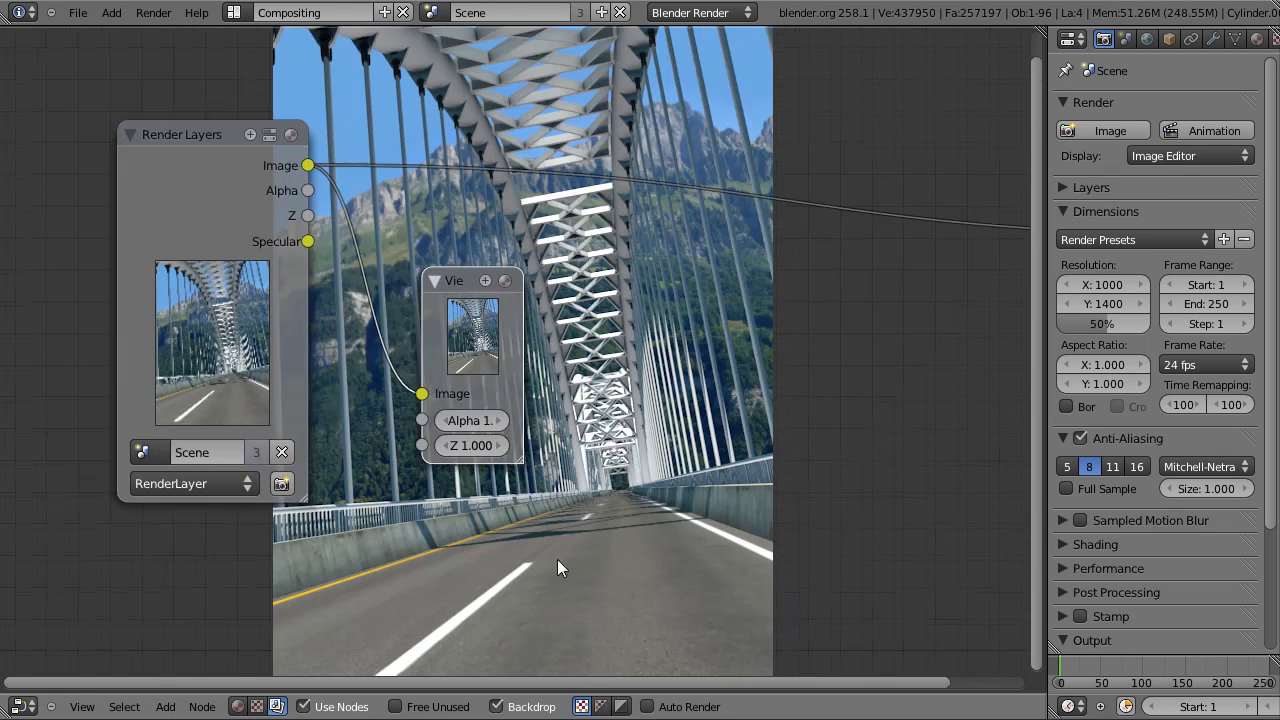
{"action": "scroll", "coordinate": [424, 270], "scroll_direction": "up", "scroll_amount": 4}
Step: Connect the Specular output to the Viewer node and examine the highlights on the crossbeams in the backdrop
{"action": "left_click_drag", "start_coordinate": [288, 310], "coordinate": [387, 410]}
{"action": "middle_click_drag", "start_coordinate": [835, 541], "coordinate": [591, 395]}
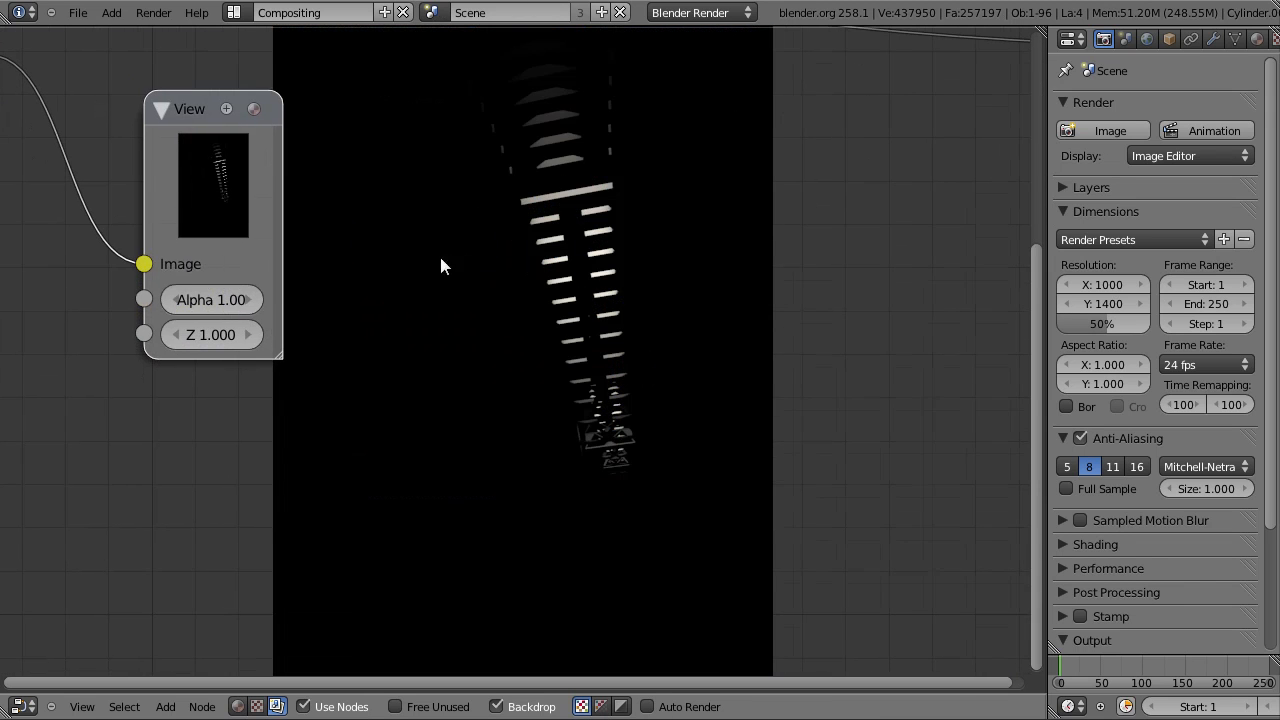
{"action": "middle_click_drag", "start_coordinate": [430, 247], "coordinate": [571, 394]}
{"action": "scroll", "coordinate": [623, 331], "scroll_direction": "up", "scroll_amount": 2}
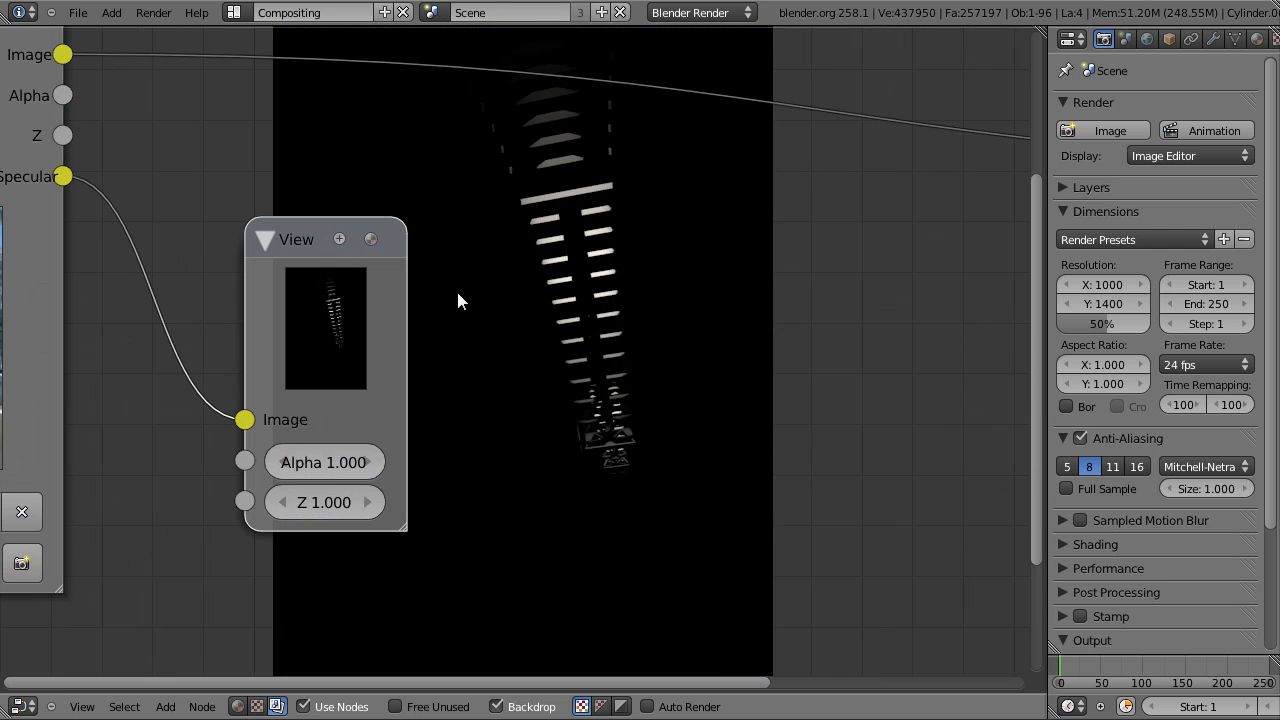
{"action": "scroll", "coordinate": [654, 344], "scroll_direction": "down", "scroll_amount": 2}
{"action": "middle_click_drag", "start_coordinate": [655, 346], "coordinate": [515, 203]}
Step: Return to the Default layout and assign the BaseWhite material to the selected arch with the crossbeams
{"action": "key", "text": "ctrl+Right"}
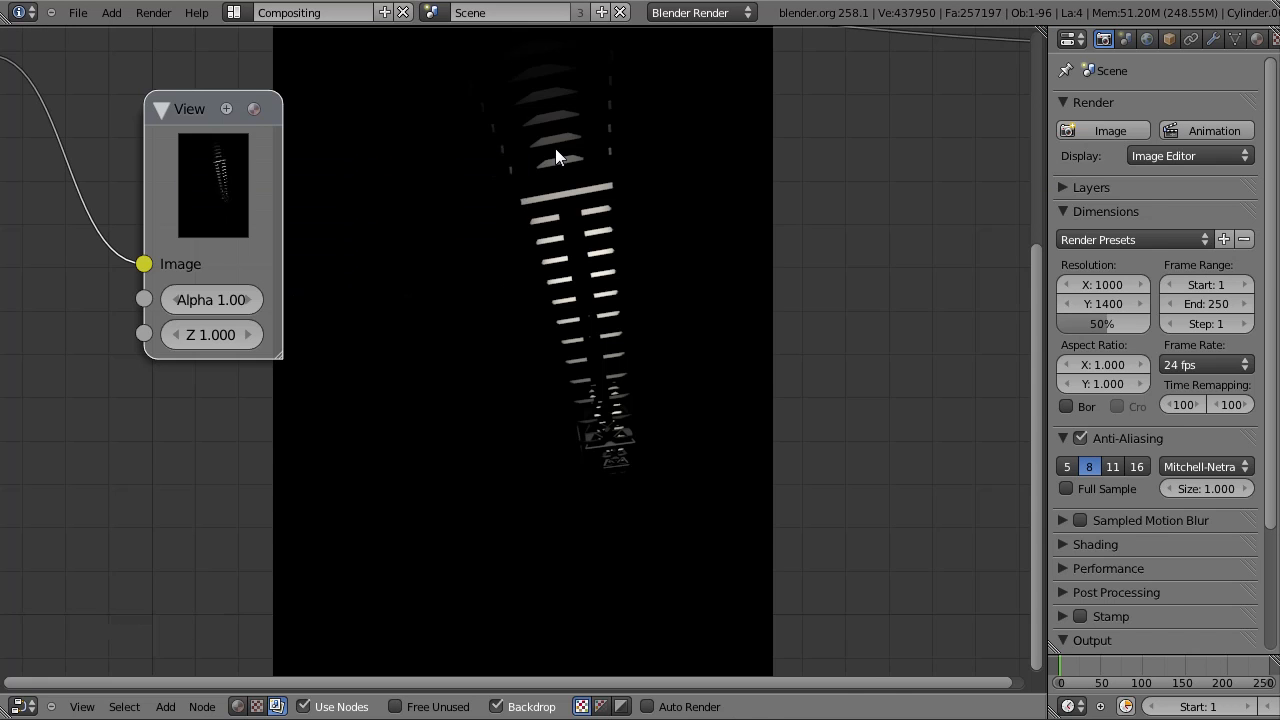
{"action": "key", "text": "z"}
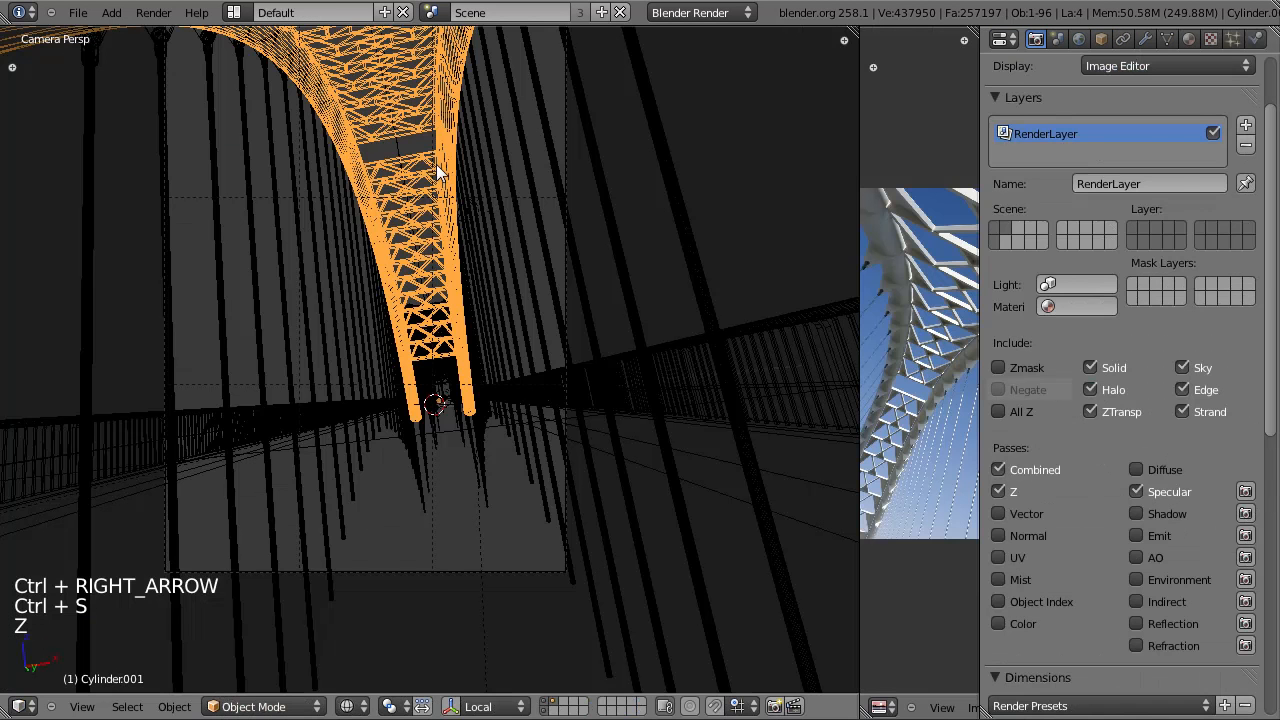
{"action": "left_click", "coordinate": [1191, 39]}
{"action": "key", "text": "z"}
{"action": "scroll", "coordinate": [365, 230], "scroll_direction": "up", "scroll_amount": 3}
{"action": "middle_click_drag", "start_coordinate": [425, 267], "coordinate": [473, 442], "text": "shift"}
{"action": "scroll", "coordinate": [475, 449], "scroll_direction": "up", "scroll_amount": 3}
{"action": "key", "text": "z"}
{"action": "key", "text": "z"}
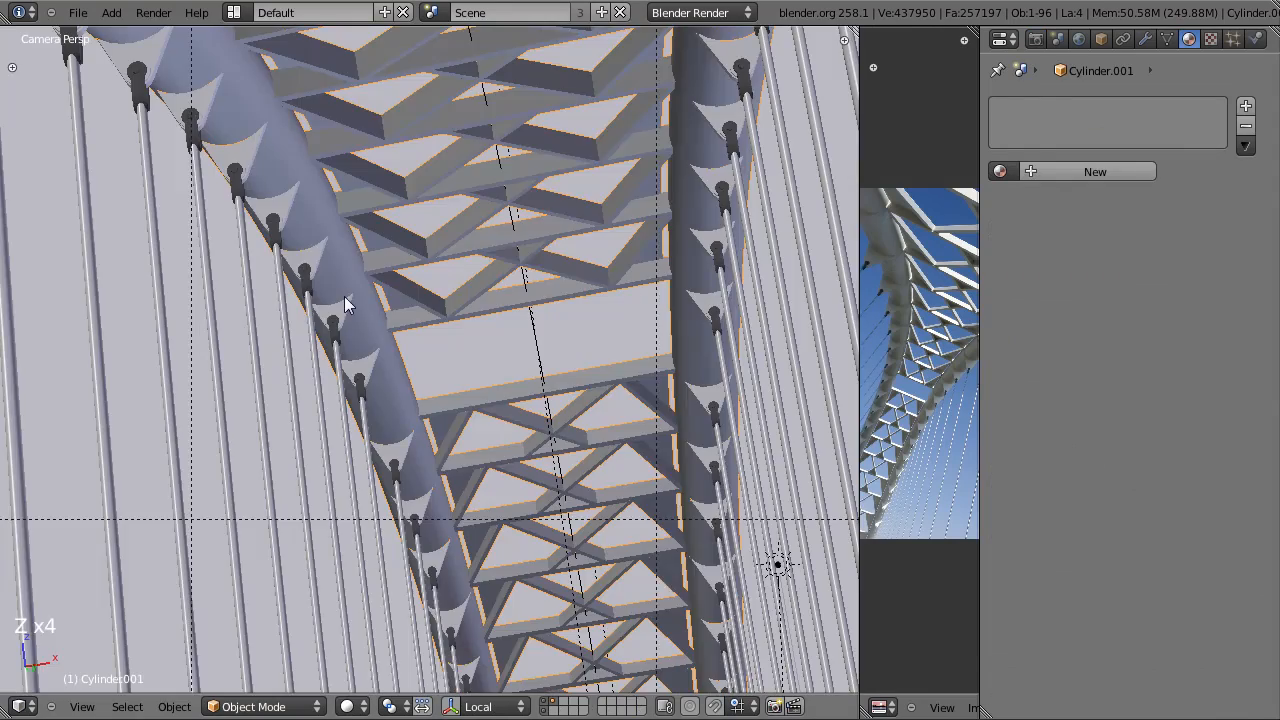
{"action": "key", "text": "z"}
{"action": "key", "text": "z"}
{"action": "left_click", "coordinate": [999, 171]}
{"action": "left_click", "coordinate": [1030, 199]}
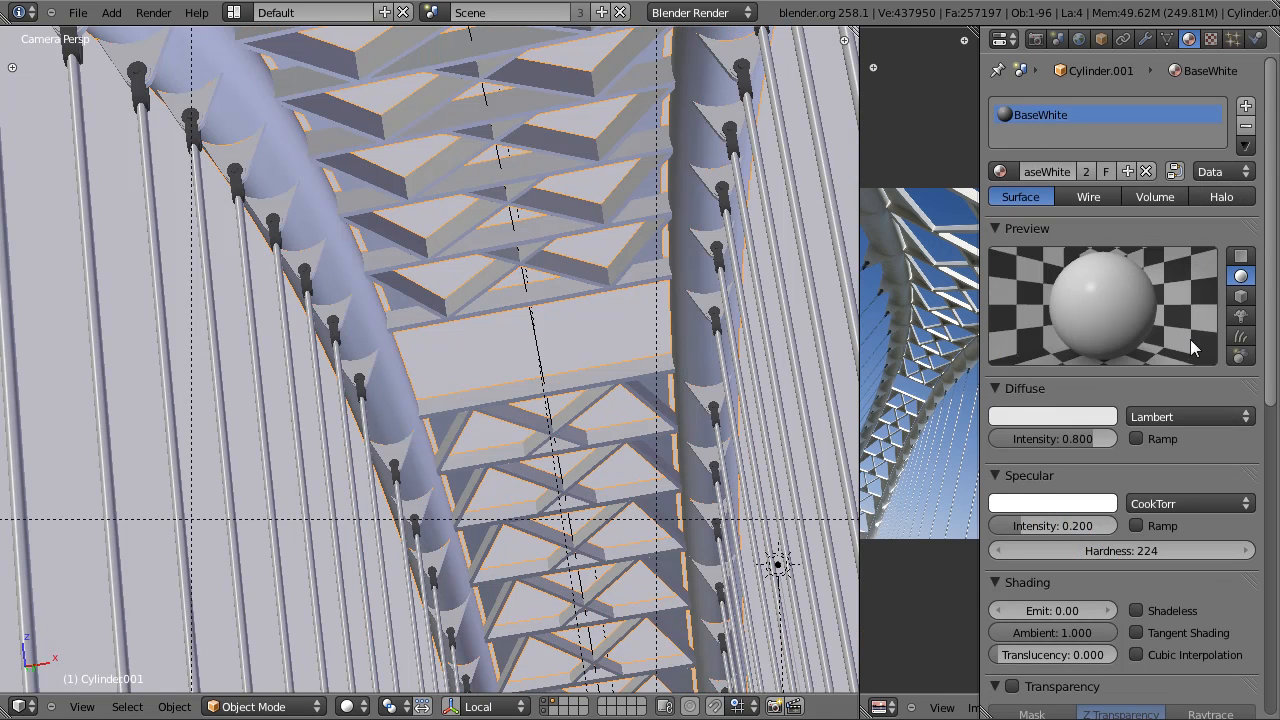
Step: Set BaseWhite's specular intensity to 0.400 and hardness to 375, then save and render the scene
{"action": "left_click_drag", "start_coordinate": [1090, 525], "coordinate": [1184, 555]}
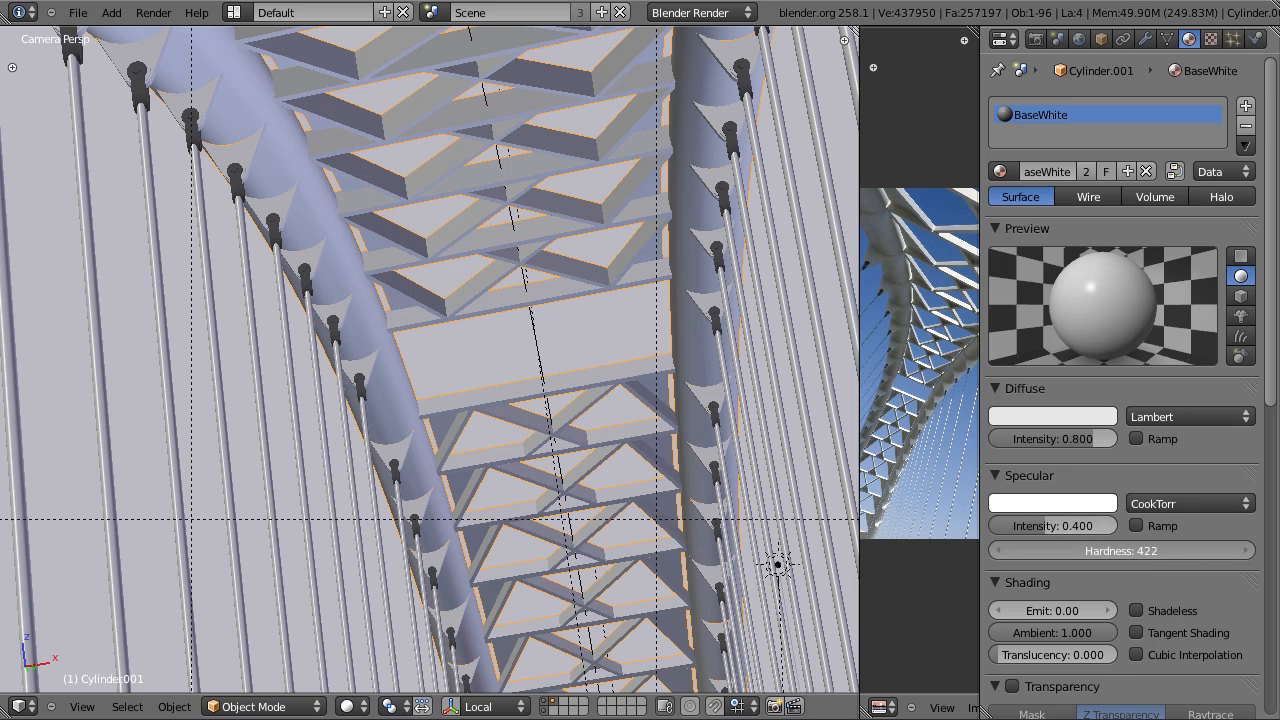
{"action": "key", "text": "ctrl+s"}
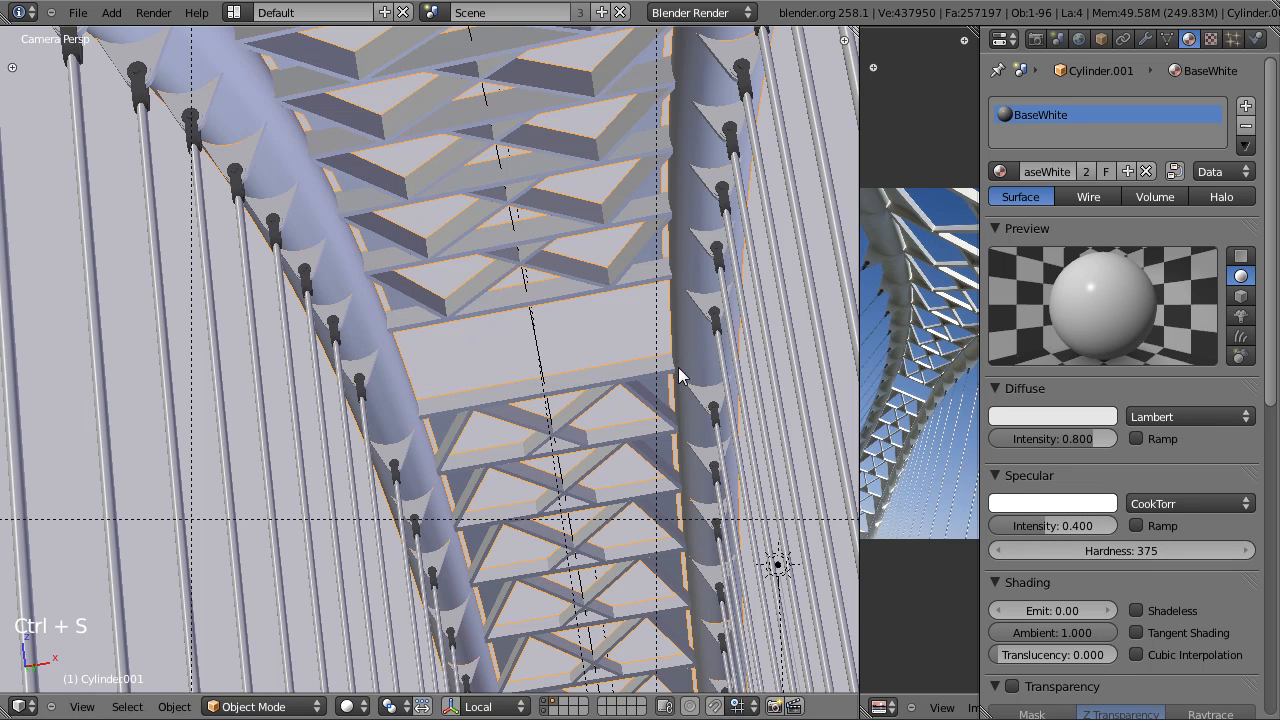
{"action": "key", "text": "F12"}
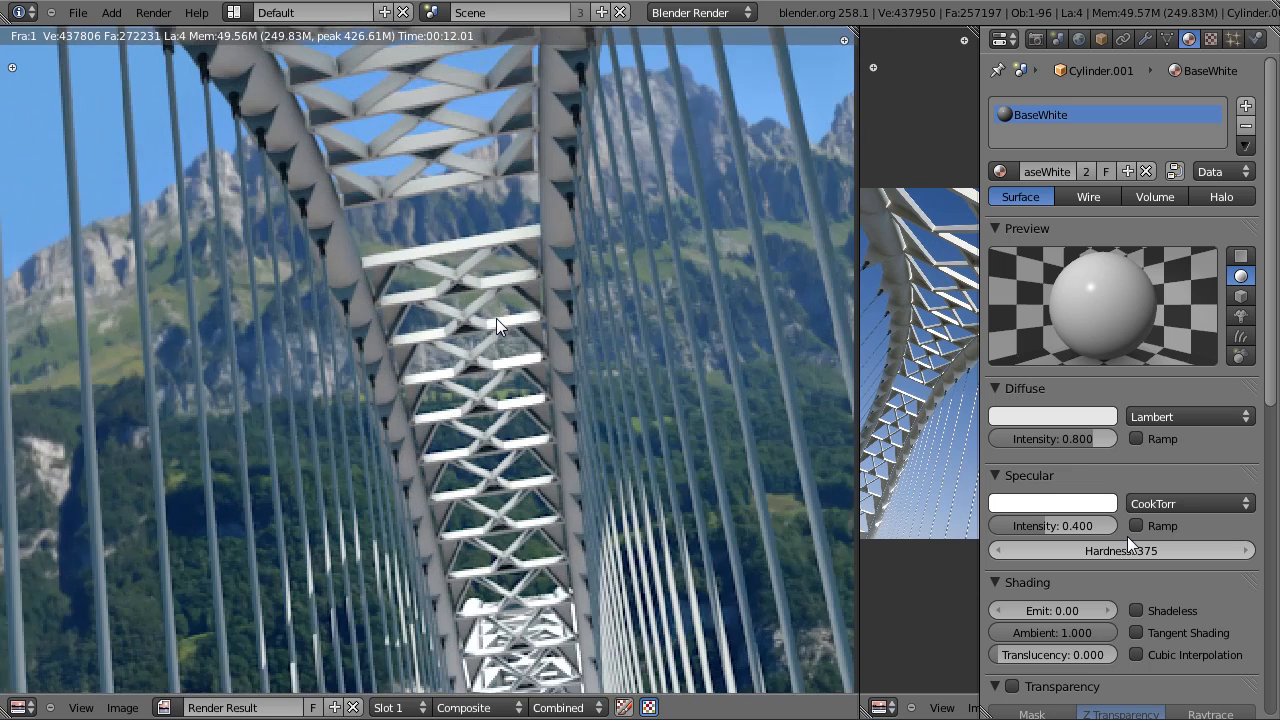
{"action": "scroll", "coordinate": [496, 318], "scroll_direction": "down", "scroll_amount": 2}
Step: Close the render, return to the Compositing layout, and examine the new specular highlights on the crossbeams
{"action": "key", "text": "Escape"}
{"action": "key", "text": "ctrl+Left"}
{"action": "scroll", "coordinate": [489, 336], "scroll_direction": "up", "scroll_amount": 1}
{"action": "middle_click_drag", "start_coordinate": [554, 373], "coordinate": [454, 280]}
{"action": "scroll", "coordinate": [603, 276], "scroll_direction": "up", "scroll_amount": 3}
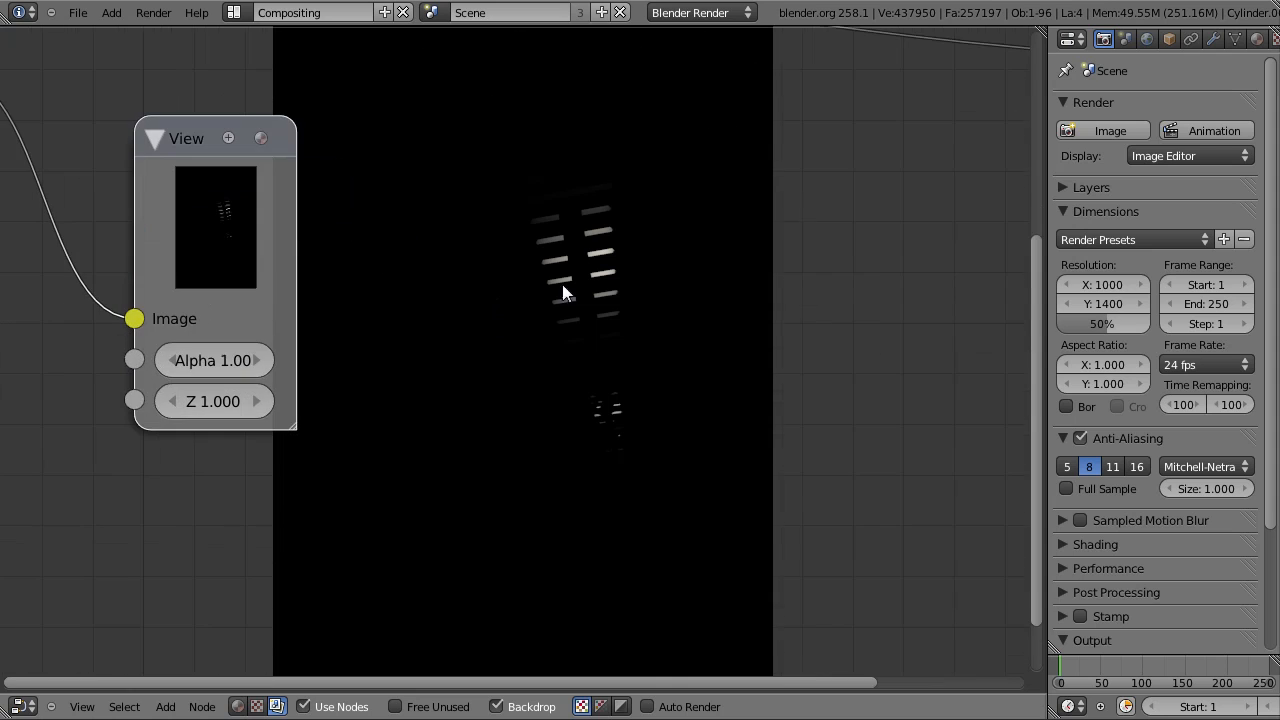
{"action": "middle_click_drag", "start_coordinate": [607, 243], "coordinate": [612, 271]}
{"action": "scroll", "coordinate": [437, 308], "scroll_direction": "down", "scroll_amount": 3}
{"action": "middle_click_drag", "start_coordinate": [249, 259], "coordinate": [366, 289]}
Step: Delete the Viewer node from the compositing setup
{"action": "key", "text": "x"}
{"action": "scroll", "coordinate": [431, 263], "scroll_direction": "down", "scroll_amount": 2}
{"action": "middle_click_drag", "start_coordinate": [431, 263], "coordinate": [528, 226]}
{"action": "middle_click_drag", "start_coordinate": [494, 288], "coordinate": [470, 249]}
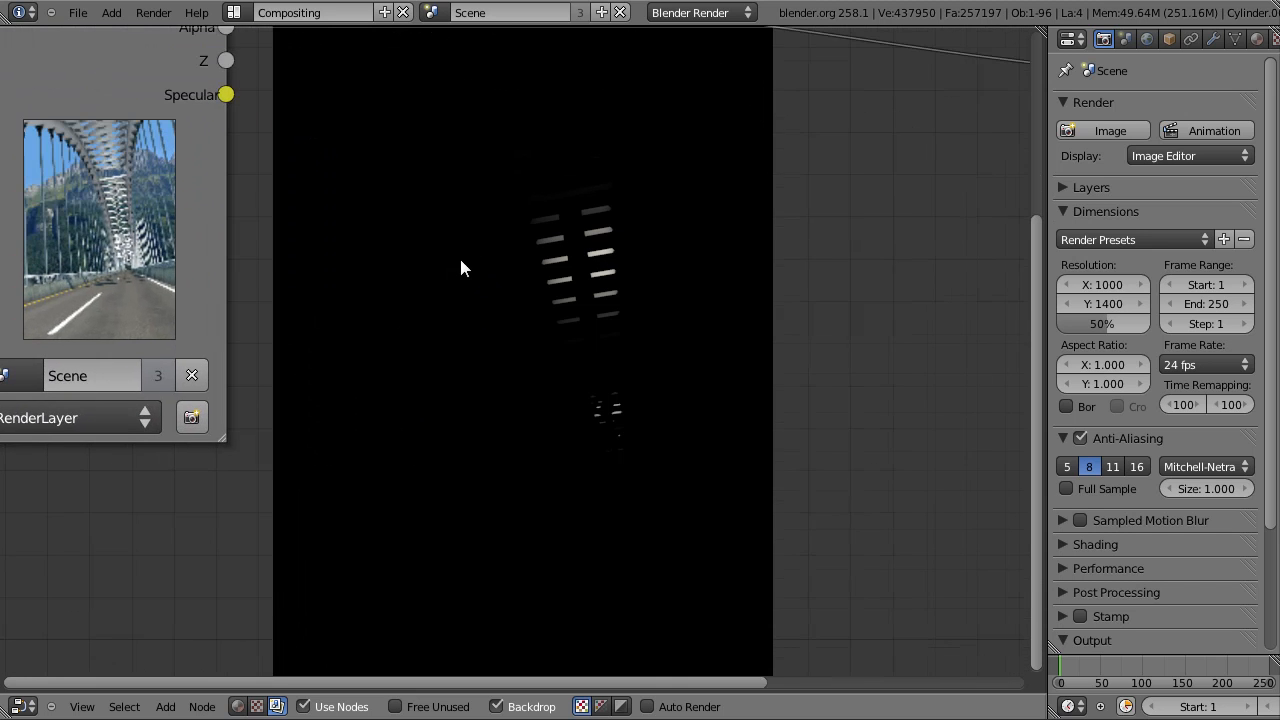
{"action": "key", "text": "Home"}
Step: Add a Glare filter node and connect the Specular output of Render Layers to its Image input
{"action": "key", "text": "shift+a"}
{"action": "mouse_move", "coordinate": [468, 412]}
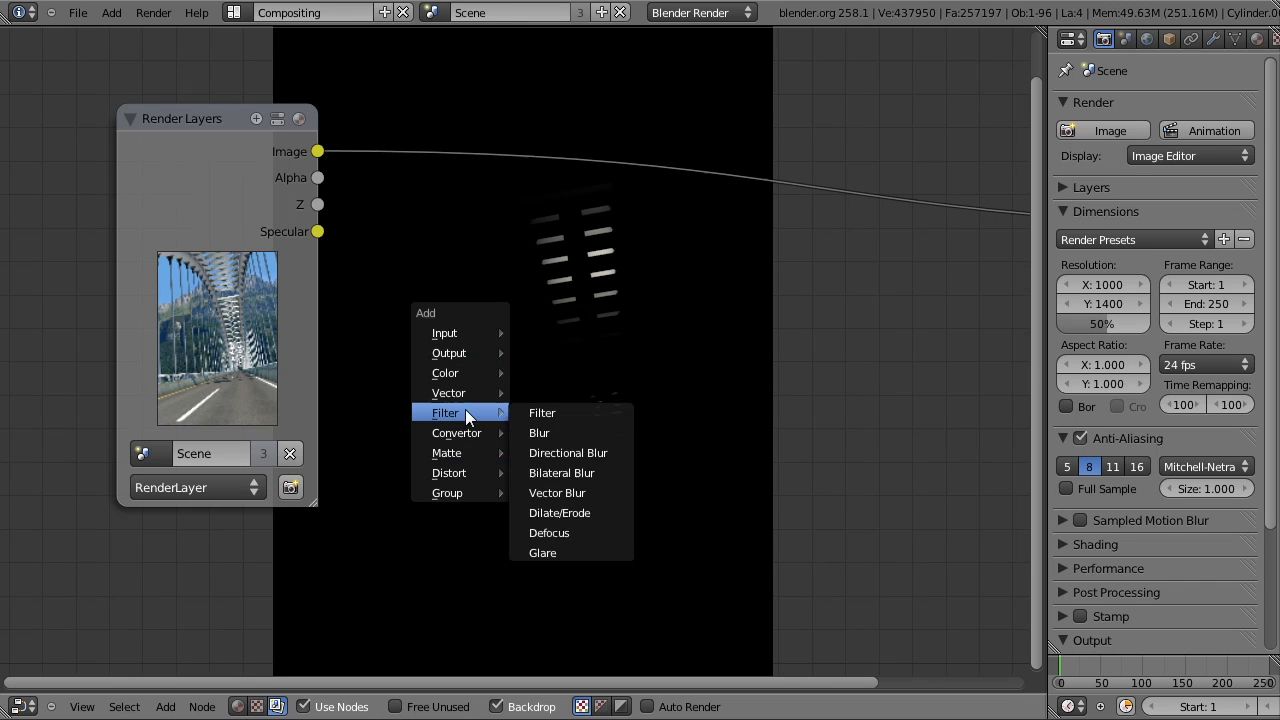
{"action": "left_click", "coordinate": [560, 550]}
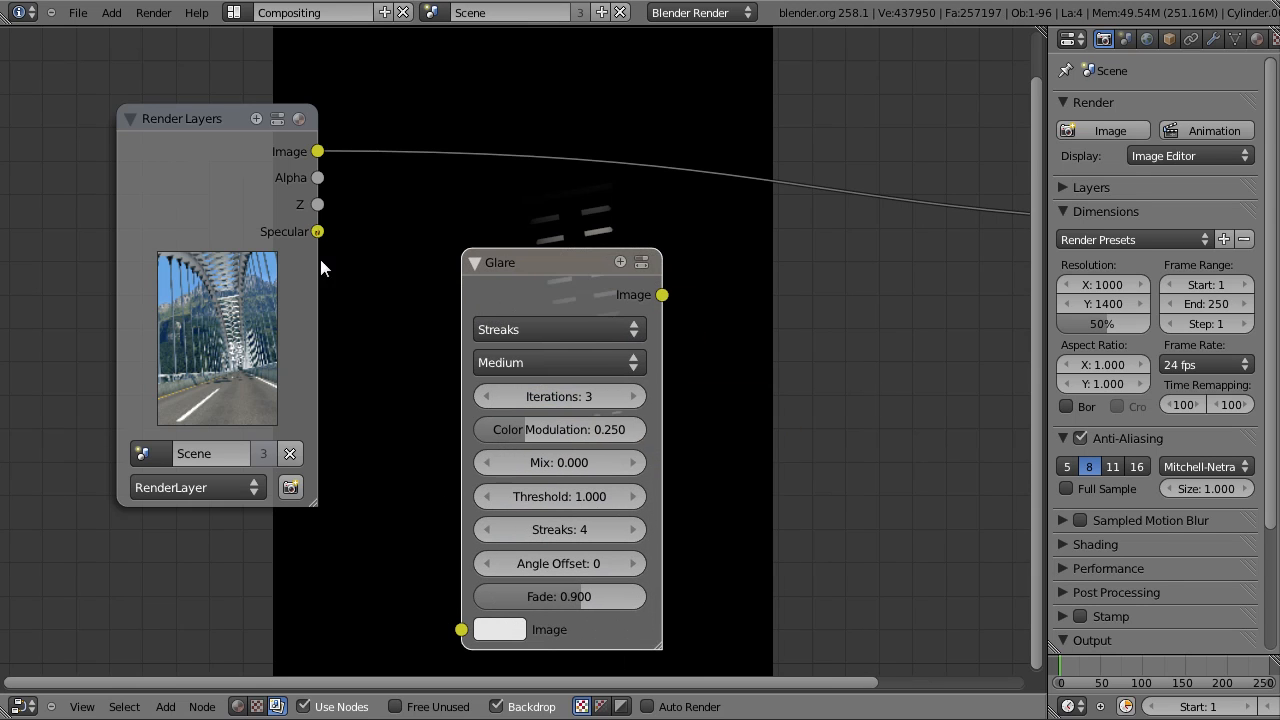
{"action": "left_click_drag", "start_coordinate": [318, 231], "coordinate": [461, 629]}
{"action": "middle_click_drag", "start_coordinate": [515, 356], "coordinate": [374, 245]}
{"action": "key", "text": "shift+a"}
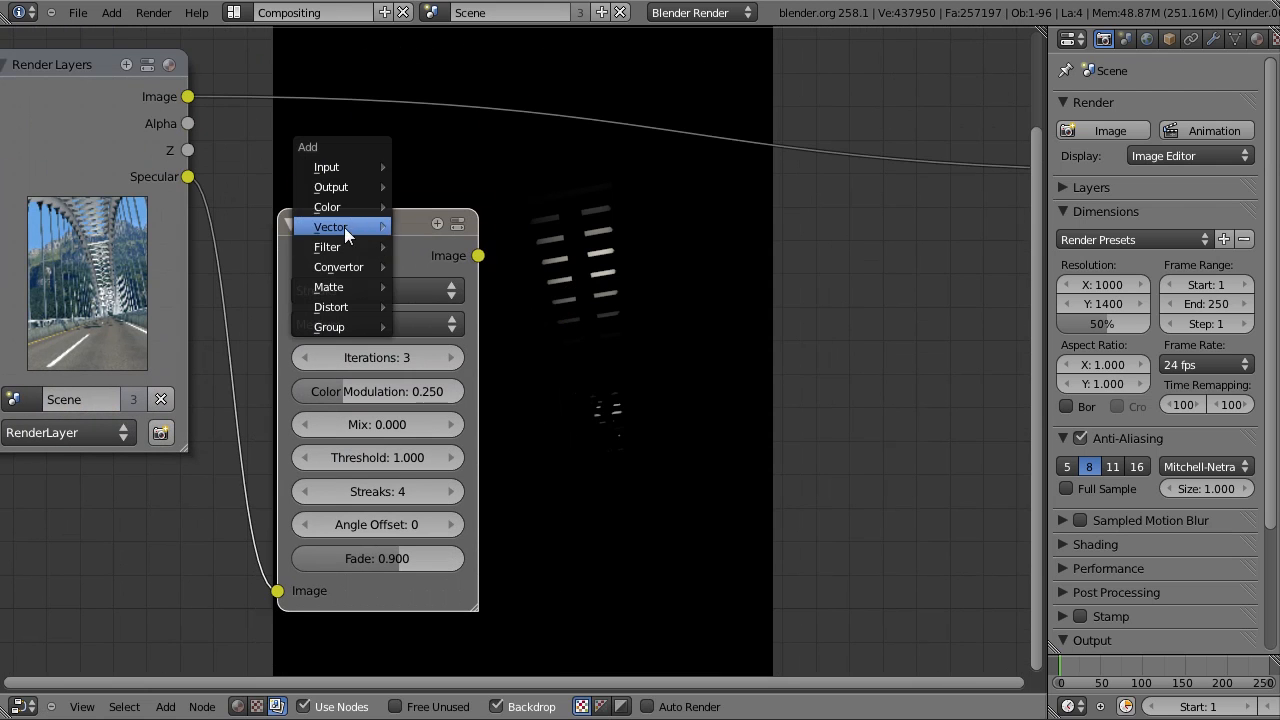
{"action": "key", "text": "Escape"}
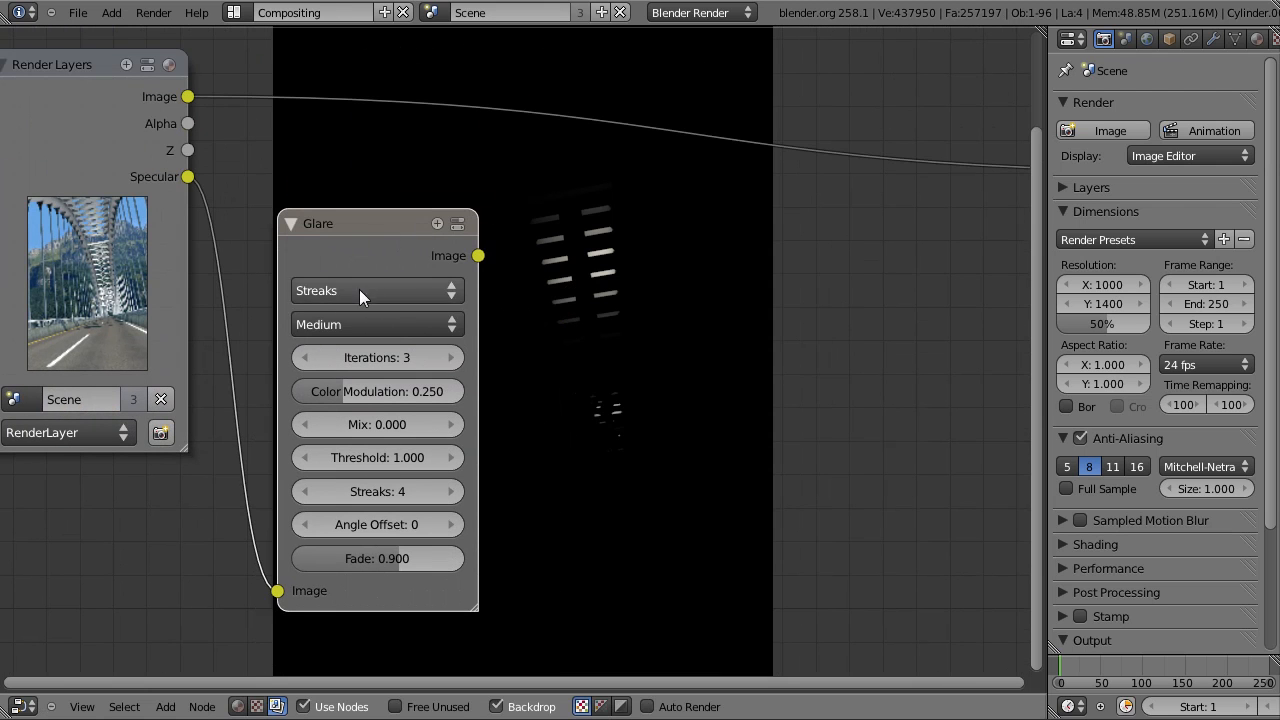
Step: Set the Glare node's Mix to 1.000
{"action": "middle_click_drag", "start_coordinate": [400, 386], "coordinate": [471, 255]}
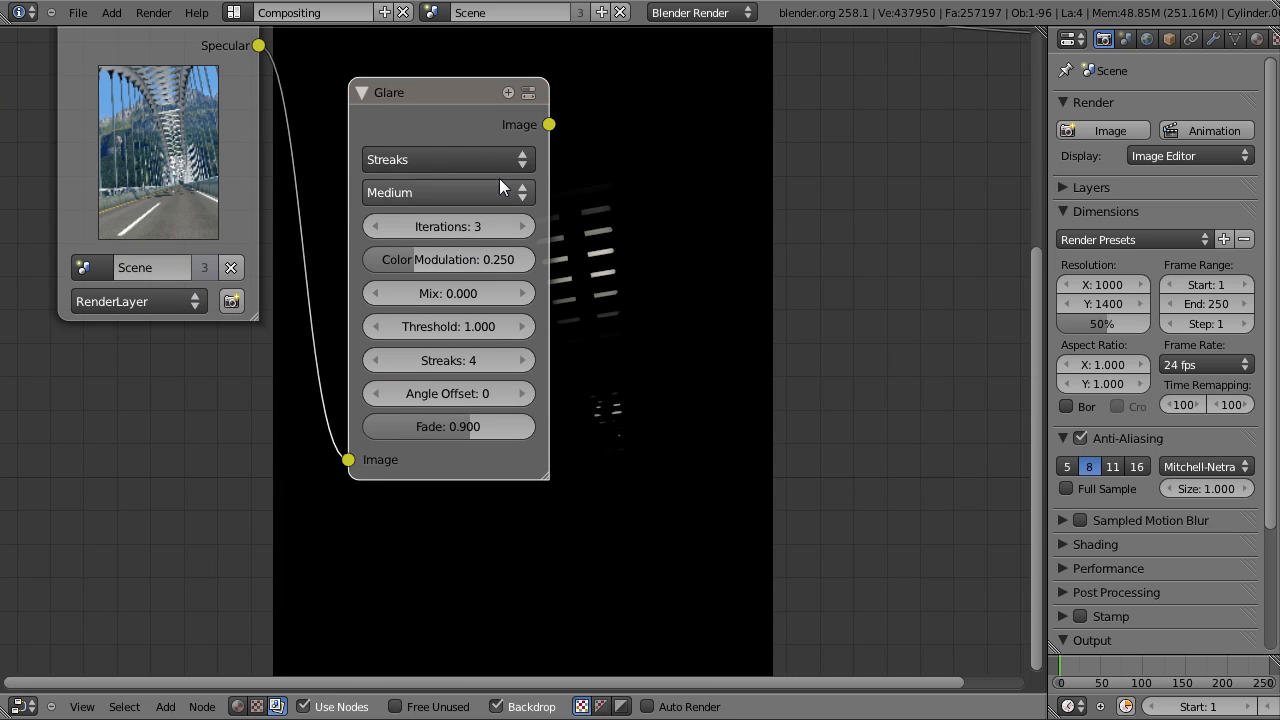
{"action": "left_click_drag", "start_coordinate": [454, 293], "coordinate": [779, 275]}
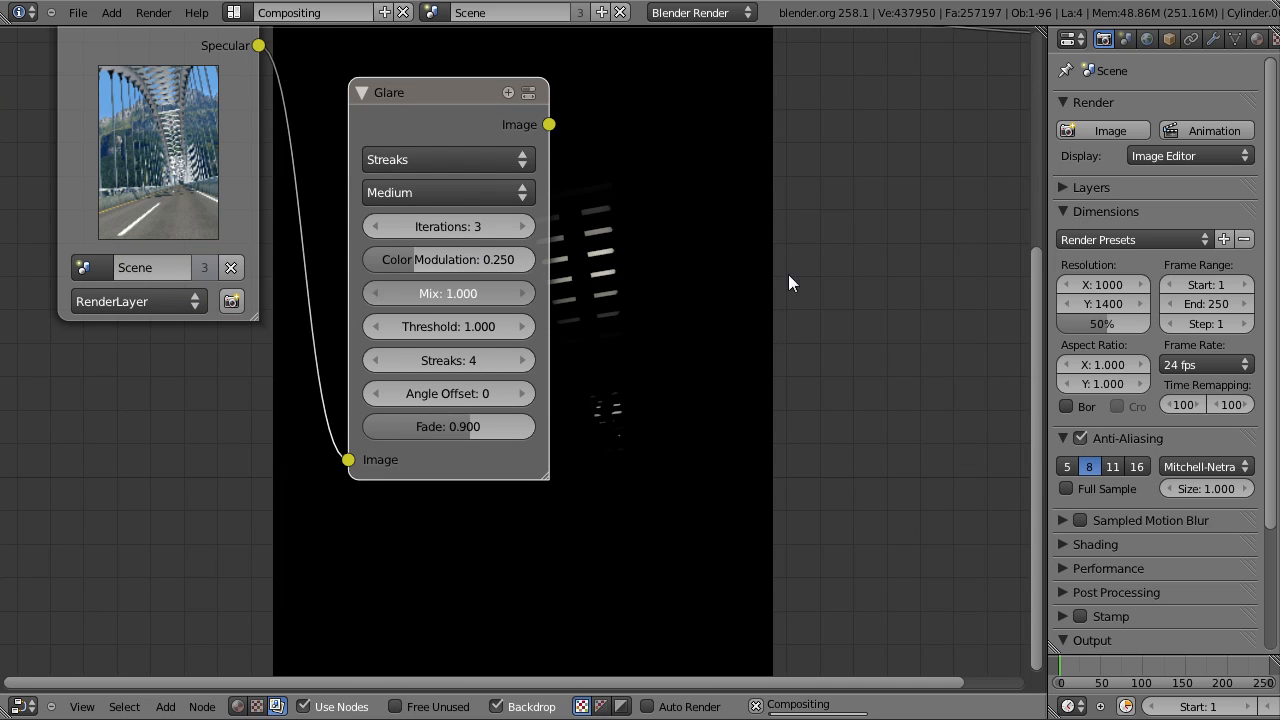
Step: Add a Blur filter node below the Glare node and feed its Image input from the Specular output of Render Layers
{"action": "middle_click_drag", "start_coordinate": [480, 134], "coordinate": [490, 285]}
{"action": "key", "text": "shift+a"}
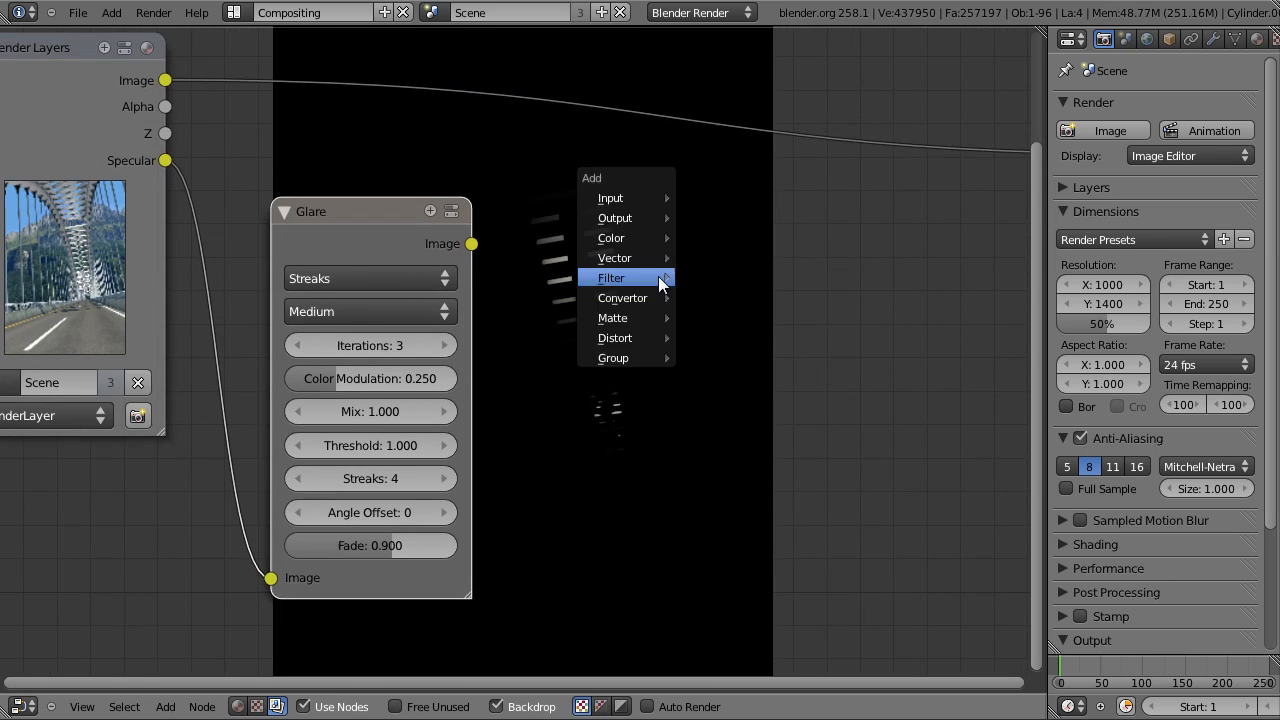
{"action": "mouse_move", "coordinate": [625, 277]}
{"action": "left_click", "coordinate": [730, 297]}
{"action": "scroll", "coordinate": [712, 235], "scroll_direction": "down", "scroll_amount": 2}
{"action": "left_click", "coordinate": [363, 451]}
{"action": "left_click_drag", "start_coordinate": [242, 69], "coordinate": [385, 511]}
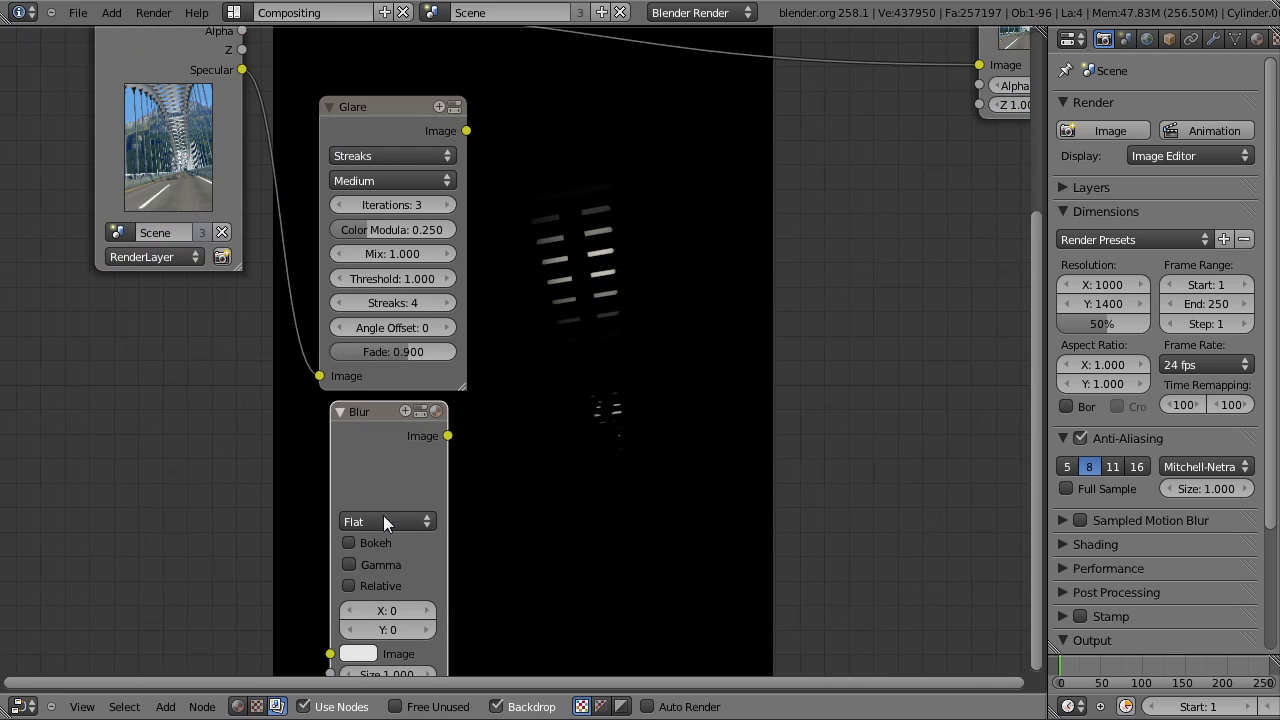
{"action": "left_click_drag", "start_coordinate": [330, 653], "coordinate": [242, 69]}
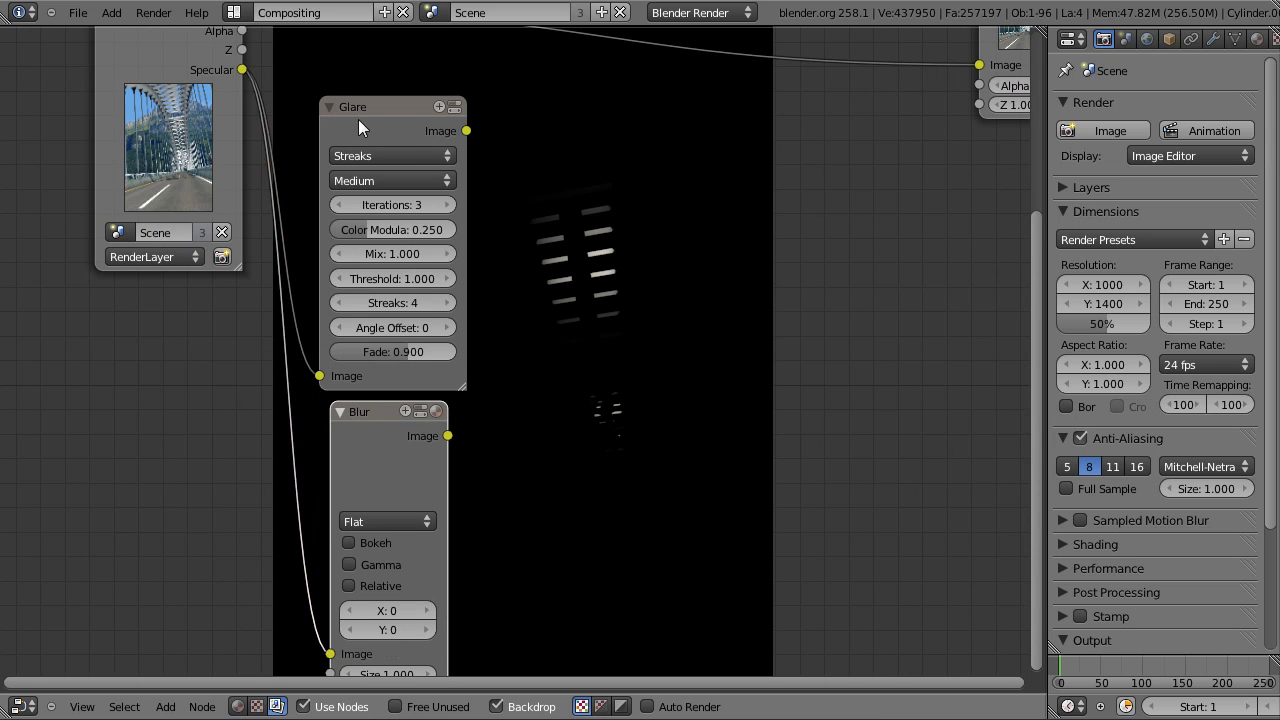
Step: Move the Glare node up slightly and connect a new Viewer node to its output
{"action": "left_click_drag", "start_coordinate": [379, 111], "coordinate": [393, 79]}
{"action": "left_click", "coordinate": [393, 79]}
{"action": "middle_click_drag", "start_coordinate": [393, 79], "coordinate": [439, 228]}
{"action": "scroll", "coordinate": [393, 146], "scroll_direction": "up", "scroll_amount": 1}
{"action": "key", "text": "shift+a"}
{"action": "mouse_move", "coordinate": [355, 101]}
{"action": "left_click", "coordinate": [444, 117]}
{"action": "scroll", "coordinate": [660, 320], "scroll_direction": "up", "scroll_amount": 2}
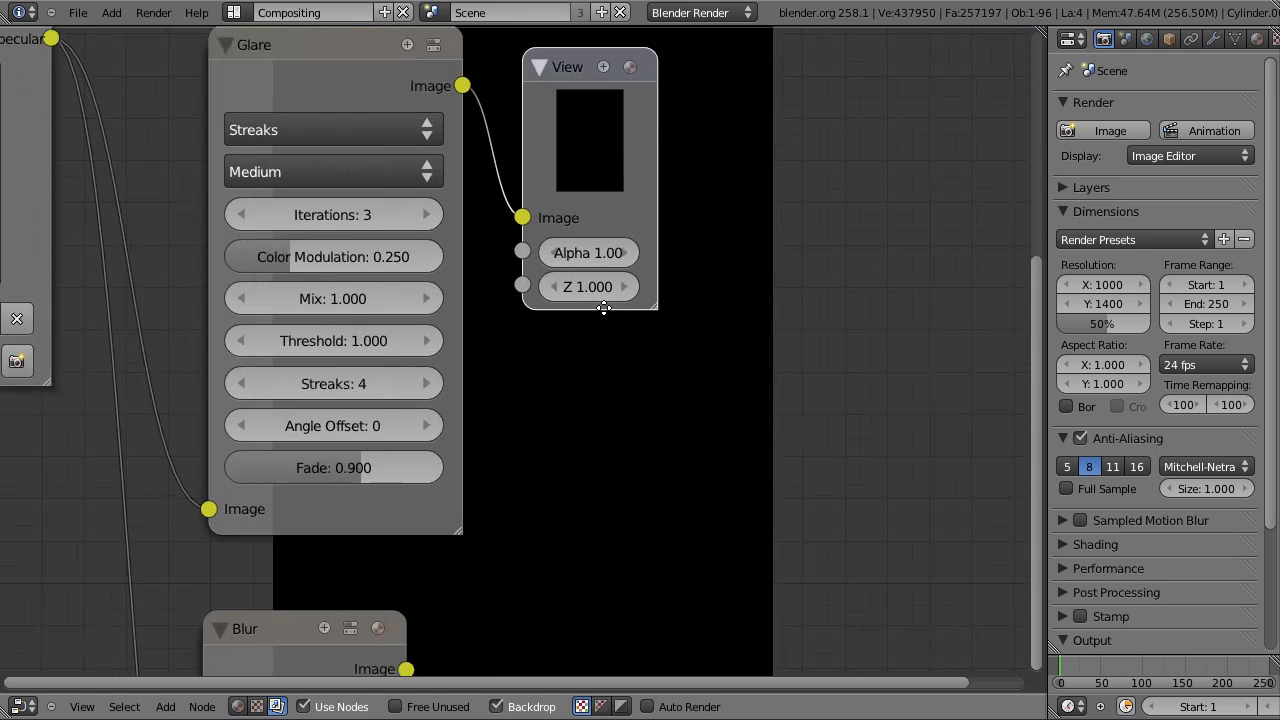
Step: Set the Glare node's Threshold to 0.000
{"action": "middle_click_drag", "start_coordinate": [681, 346], "coordinate": [113, 255]}
{"action": "left_click_drag", "start_coordinate": [113, 255], "coordinate": [39, 246]}
{"action": "middle_click_drag", "start_coordinate": [709, 370], "coordinate": [629, 268]}
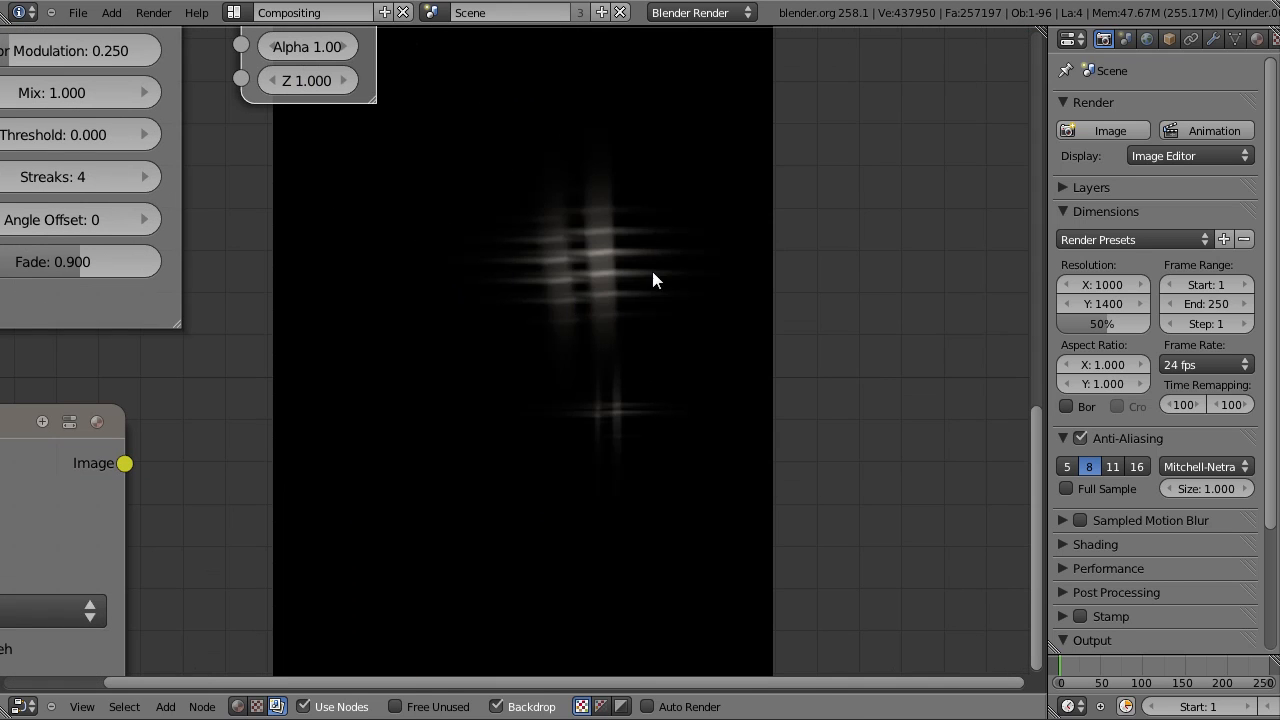
Step: Try 8 streaks on the Glare node, then reduce the number of streaks to 6
{"action": "left_click", "coordinate": [146, 176]}
{"action": "left_click", "coordinate": [146, 176]}
{"action": "left_click", "coordinate": [146, 176]}
{"action": "left_click", "coordinate": [146, 176]}
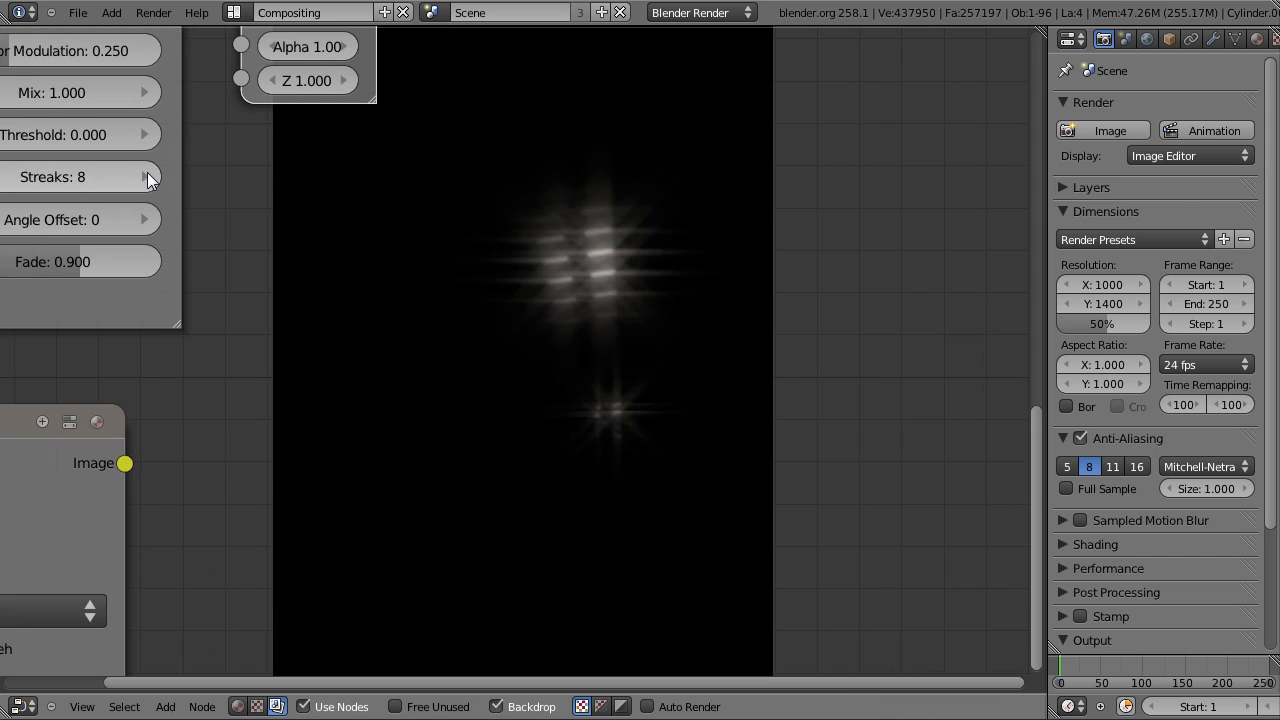
{"action": "middle_click_drag", "start_coordinate": [341, 269], "coordinate": [506, 277]}
{"action": "left_click", "coordinate": [132, 184]}
{"action": "left_click", "coordinate": [132, 184]}
{"action": "middle_click_drag", "start_coordinate": [795, 272], "coordinate": [741, 231]}
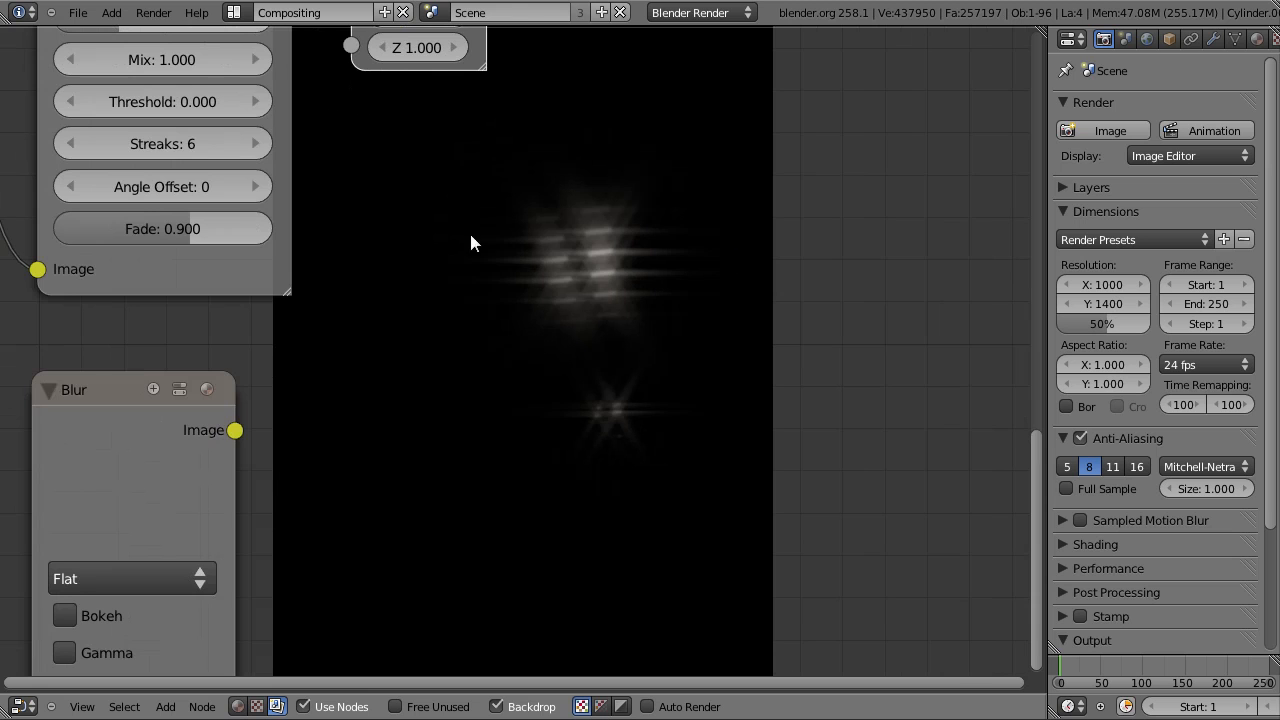
Step: Set the Glare node's Threshold to 0.100
{"action": "middle_click_drag", "start_coordinate": [500, 285], "coordinate": [471, 323]}
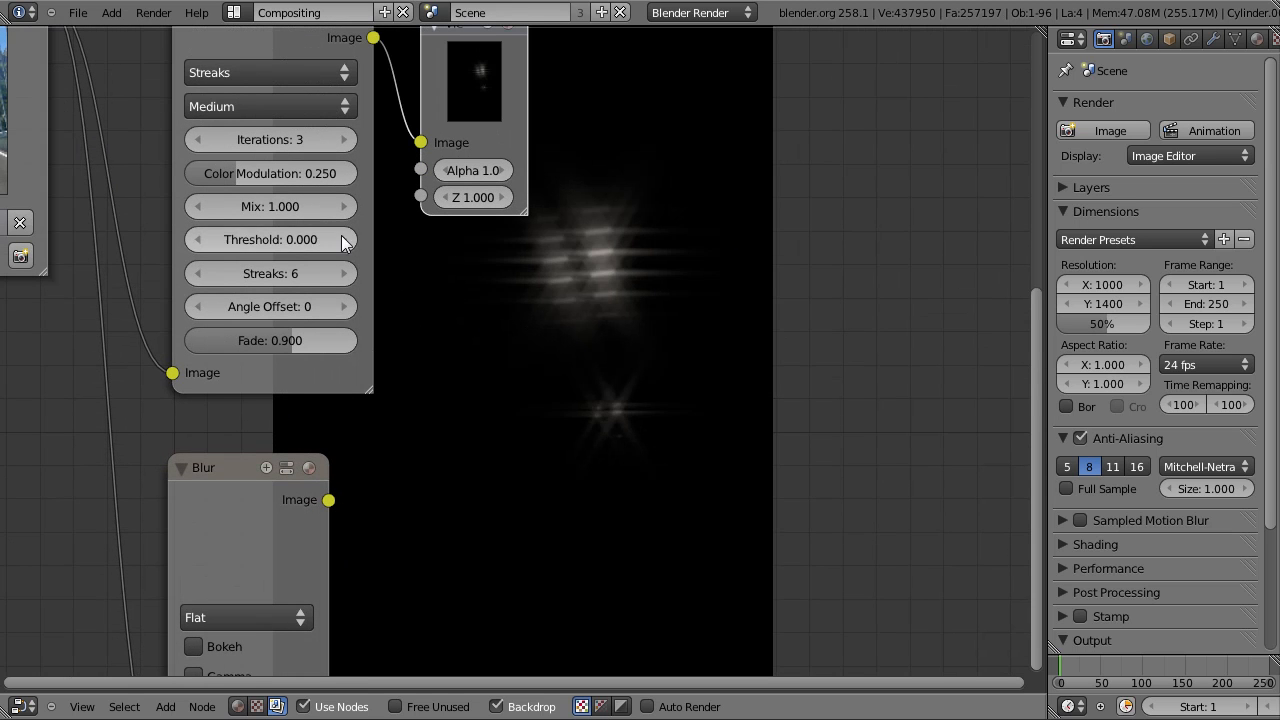
{"action": "left_click", "coordinate": [278, 241]}
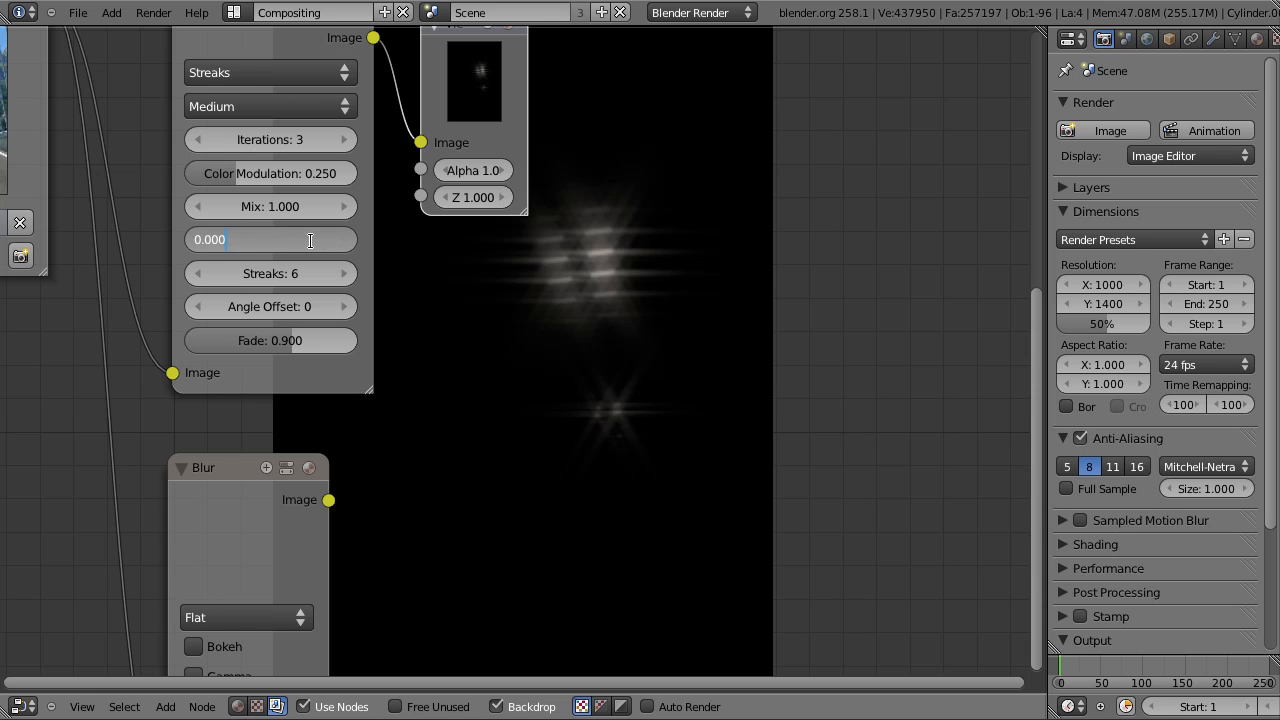
{"action": "type", "text": "0.1"}
{"action": "key", "text": "Return"}
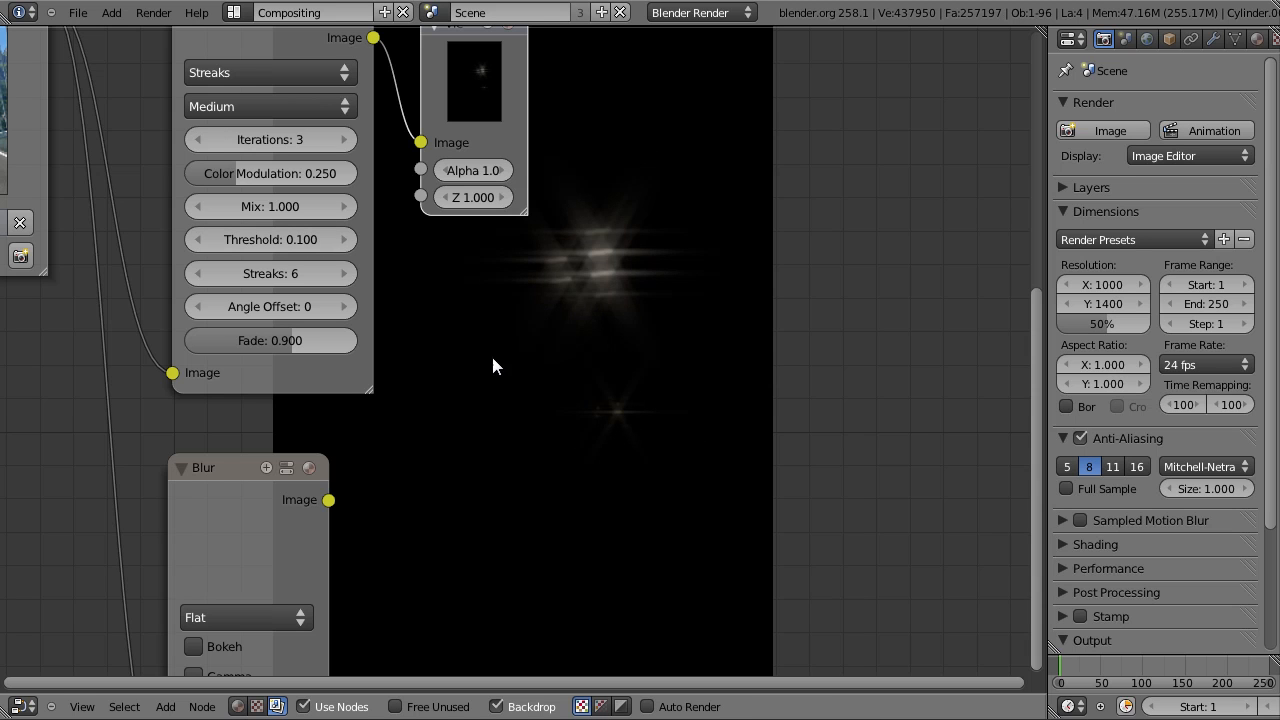
Step: Compare the glare with Mix at 0.000, then return the Glare node's Mix to 1.000
{"action": "left_click", "coordinate": [291, 207]}
{"action": "type", "text": "0"}
{"action": "key", "text": "Return"}
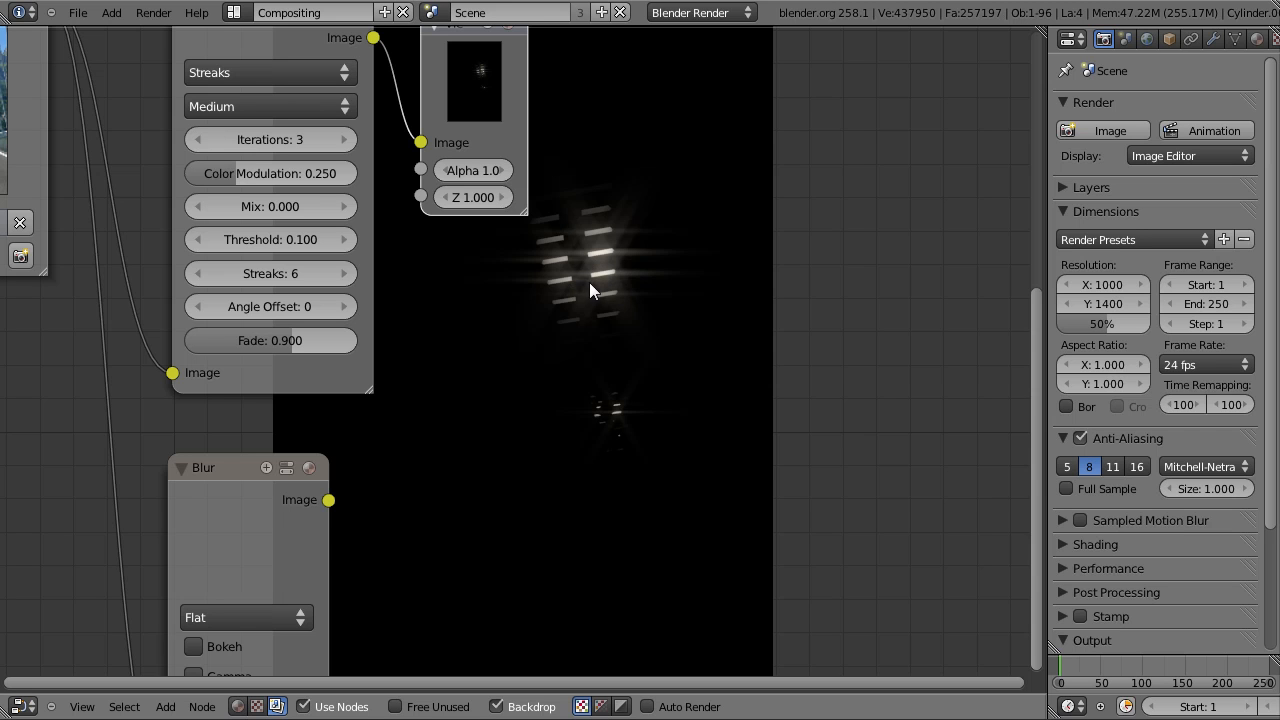
{"action": "middle_click_drag", "start_coordinate": [231, 173], "coordinate": [319, 340]}
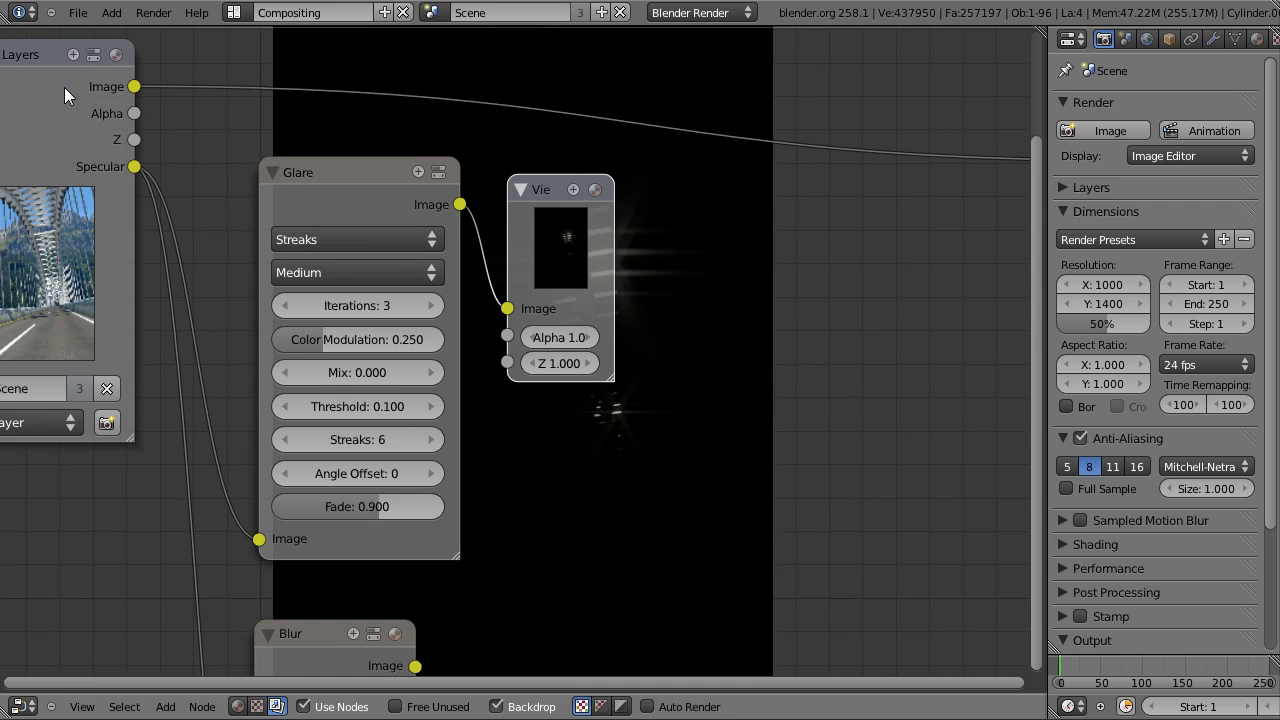
{"action": "middle_click_drag", "start_coordinate": [98, 88], "coordinate": [150, 130]}
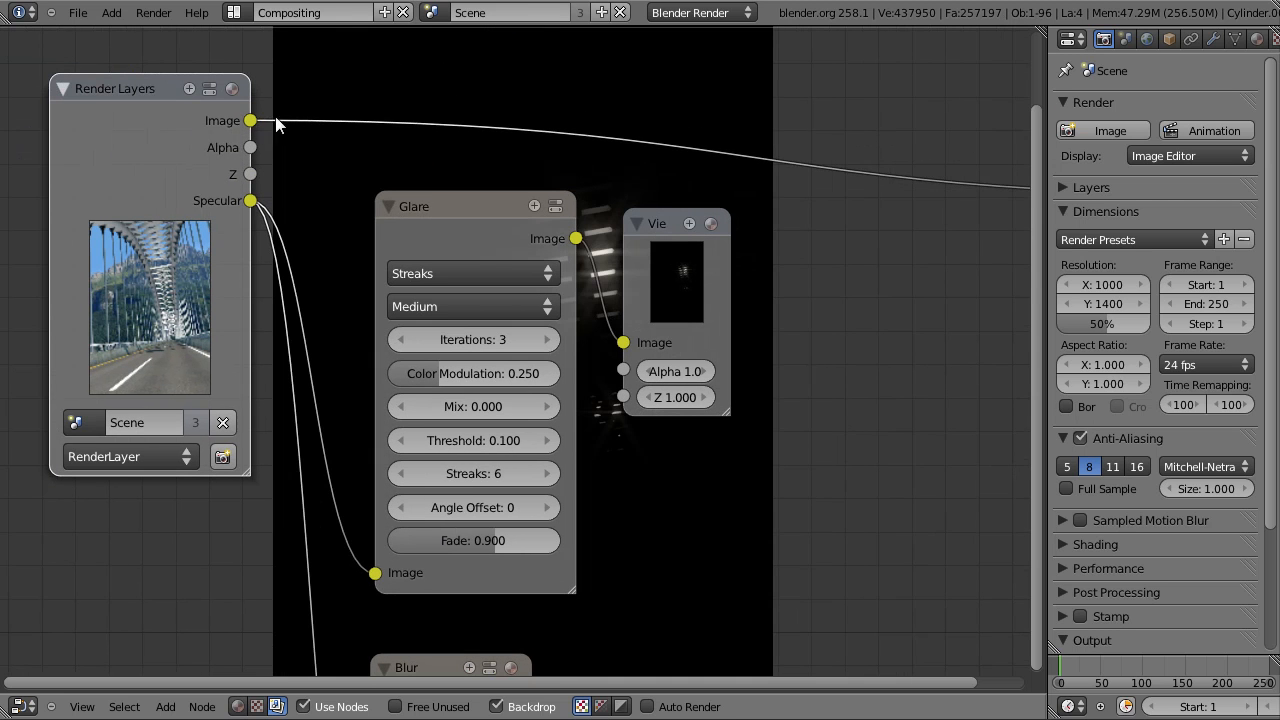
{"action": "middle_click_drag", "start_coordinate": [523, 444], "coordinate": [240, 250]}
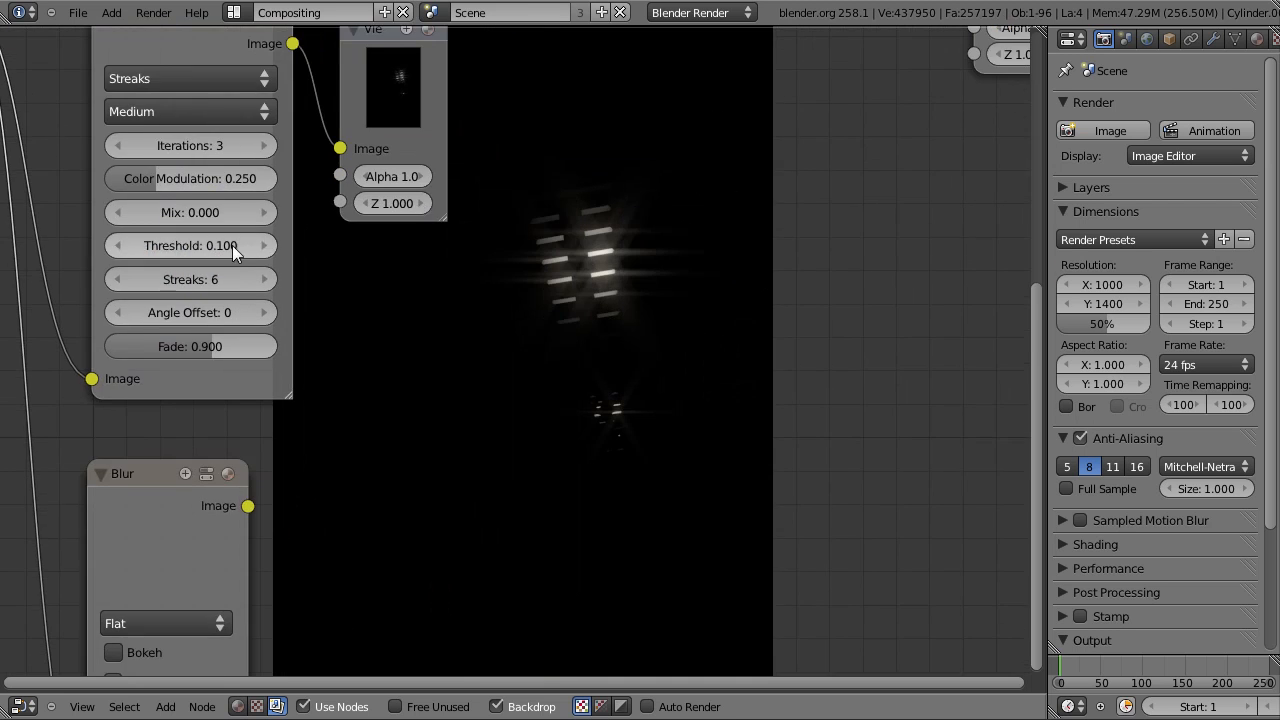
{"action": "left_click_drag", "start_coordinate": [191, 209], "coordinate": [732, 208]}
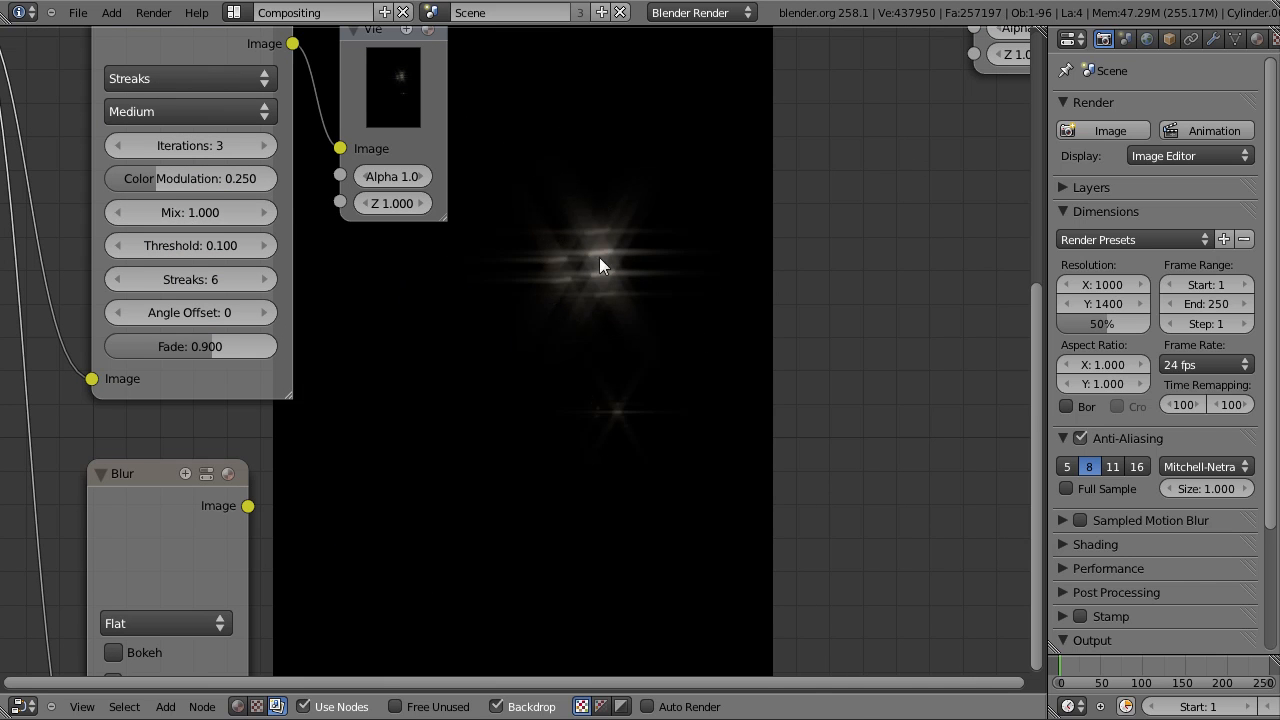
Step: Set the Blur node's filter type to Fast Gaussian
{"action": "scroll", "coordinate": [579, 261], "scroll_direction": "down", "scroll_amount": 2}
{"action": "middle_click_drag", "start_coordinate": [534, 309], "coordinate": [616, 118]}
{"action": "left_click", "coordinate": [303, 392]}
{"action": "left_click", "coordinate": [319, 241]}
{"action": "left_click_drag", "start_coordinate": [308, 356], "coordinate": [318, 333]}
Step: Add a Viewer node on the Blur node's output to preview the blurred highlights
{"action": "key", "text": "shift+a"}
{"action": "mouse_move", "coordinate": [330, 327]}
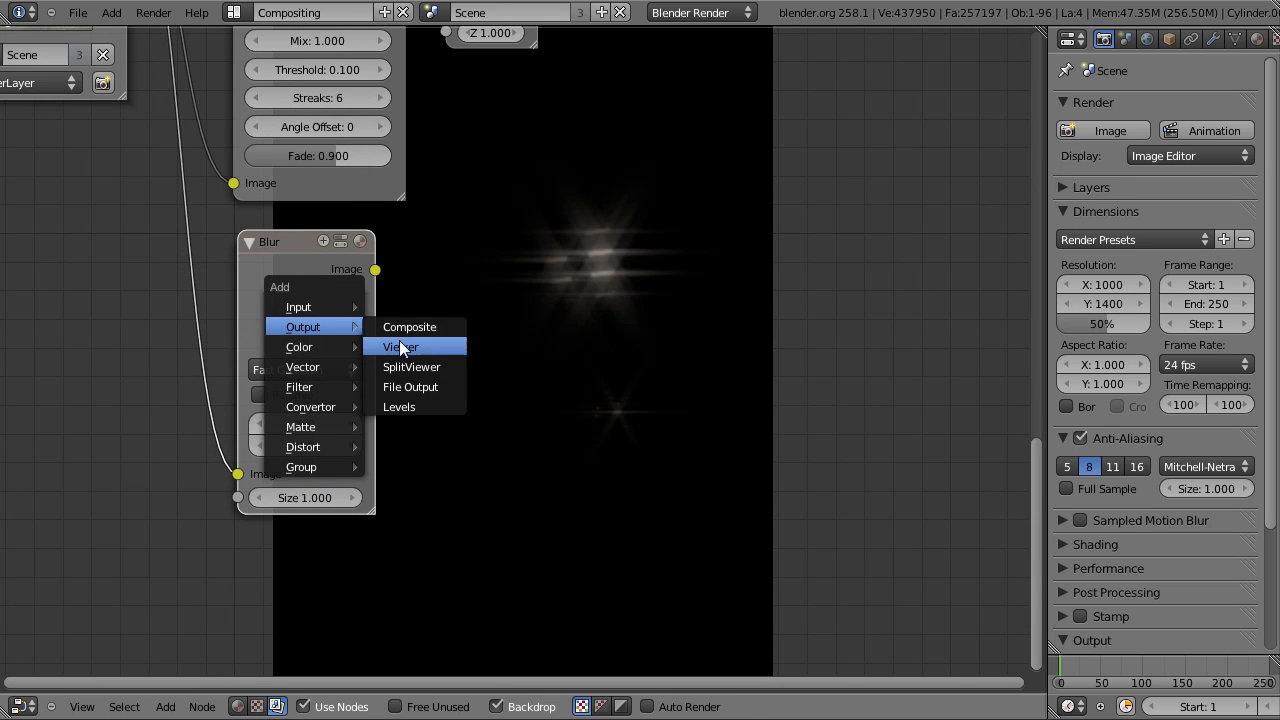
{"action": "left_click", "coordinate": [400, 344]}
{"action": "left_click_drag", "start_coordinate": [433, 334], "coordinate": [476, 319]}
{"action": "middle_click_drag", "start_coordinate": [519, 315], "coordinate": [497, 163]}
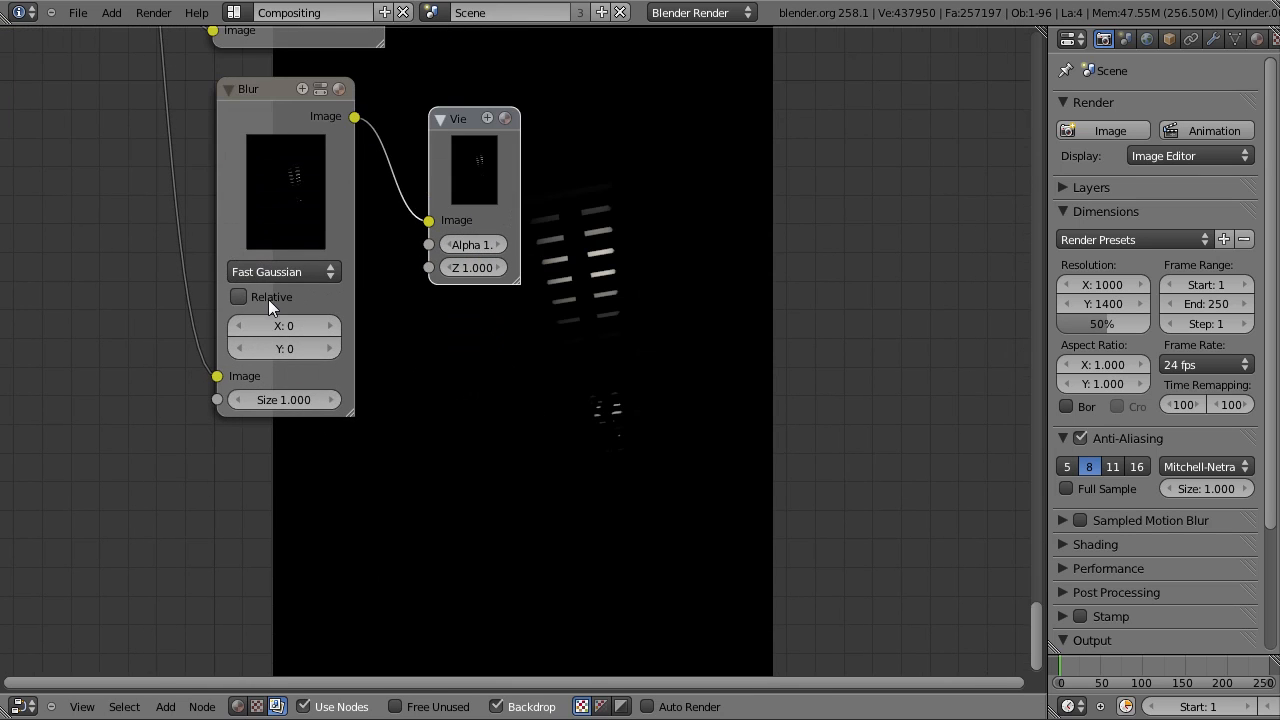
Step: Make the Blur size relative at 2% in X and Y, with aspect correction set to Y
{"action": "left_click", "coordinate": [268, 299]}
{"action": "left_click", "coordinate": [238, 377]}
{"action": "type", "text": "2"}
{"action": "key", "text": "Tab"}
{"action": "type", "text": "2"}
{"action": "key", "text": "Return"}
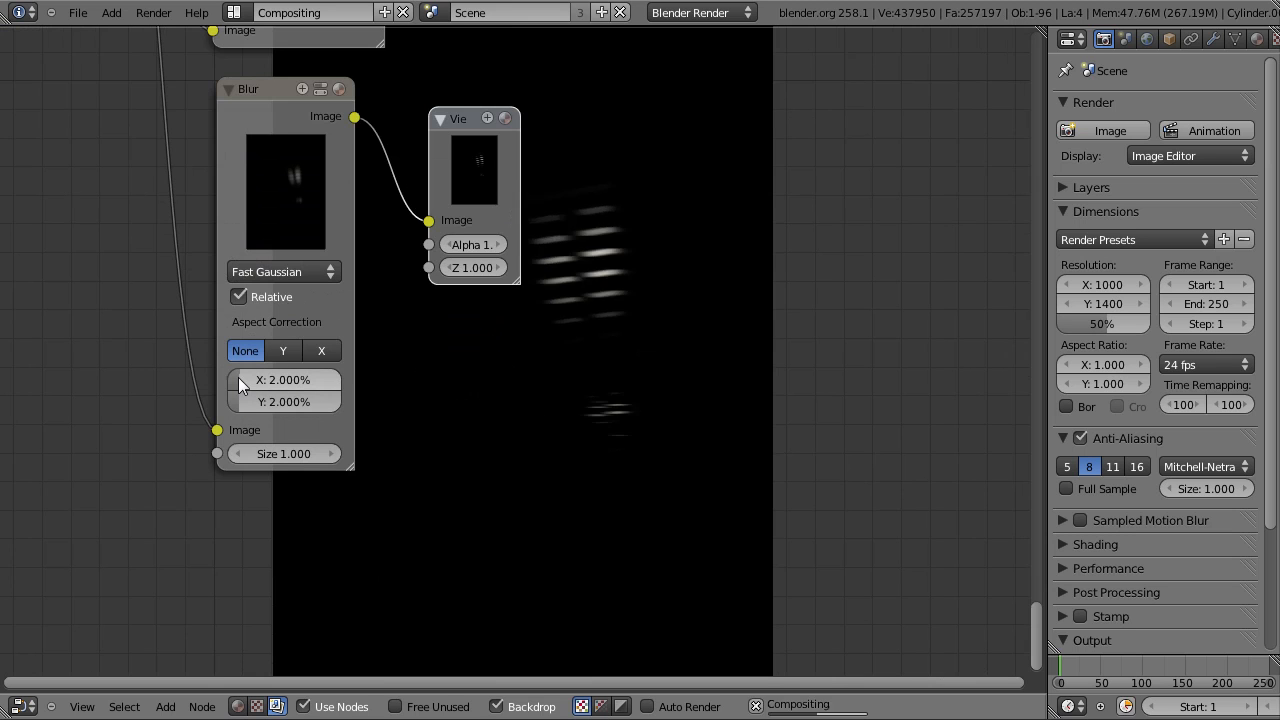
{"action": "middle_click_drag", "start_coordinate": [661, 388], "coordinate": [602, 303]}
{"action": "left_click", "coordinate": [228, 265]}
{"action": "middle_click_drag", "start_coordinate": [437, 277], "coordinate": [445, 320]}
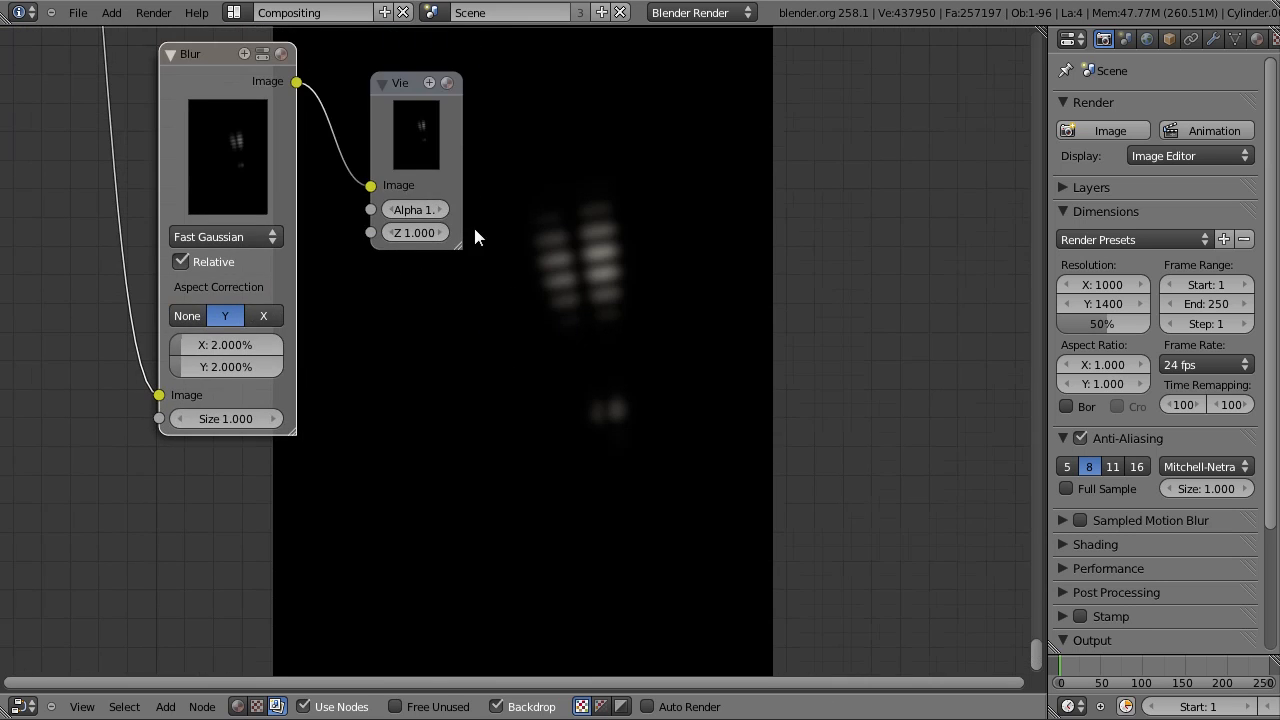
Step: Delete the Viewer nodes attached to the Blur and Glare nodes
{"action": "middle_click_drag", "start_coordinate": [471, 242], "coordinate": [451, 266]}
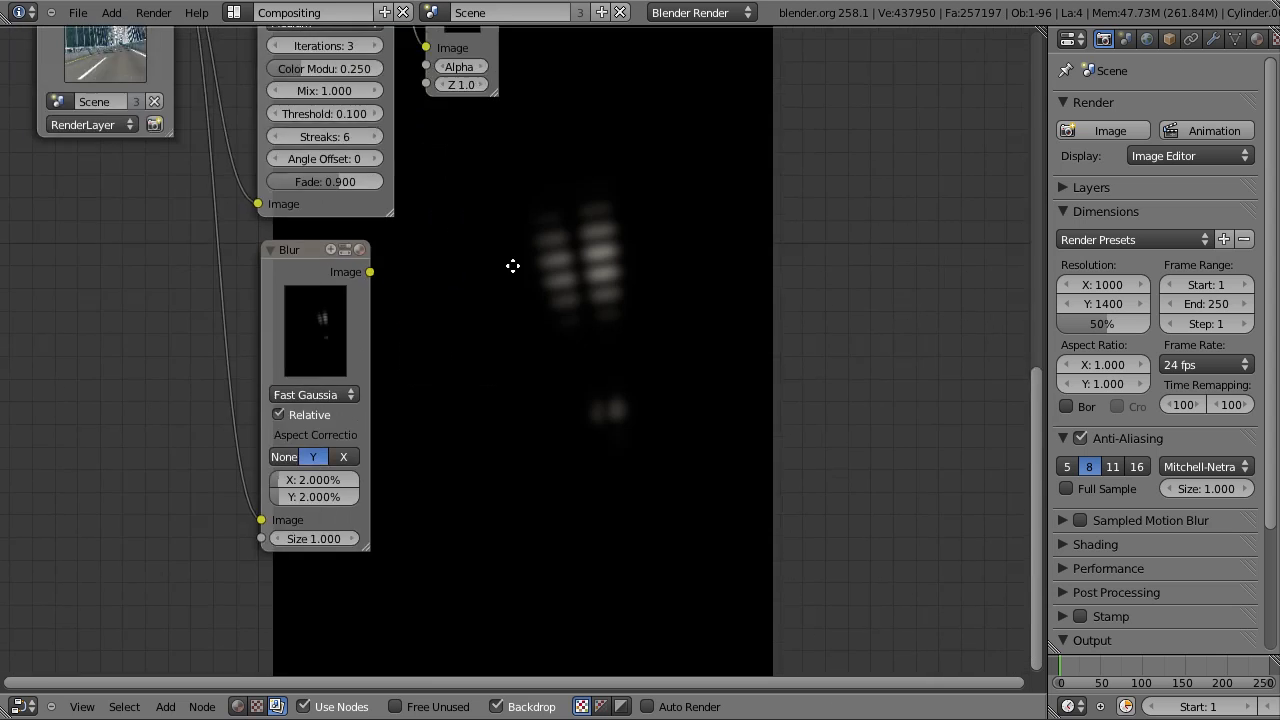
{"action": "middle_click_drag", "start_coordinate": [484, 84], "coordinate": [484, 228]}
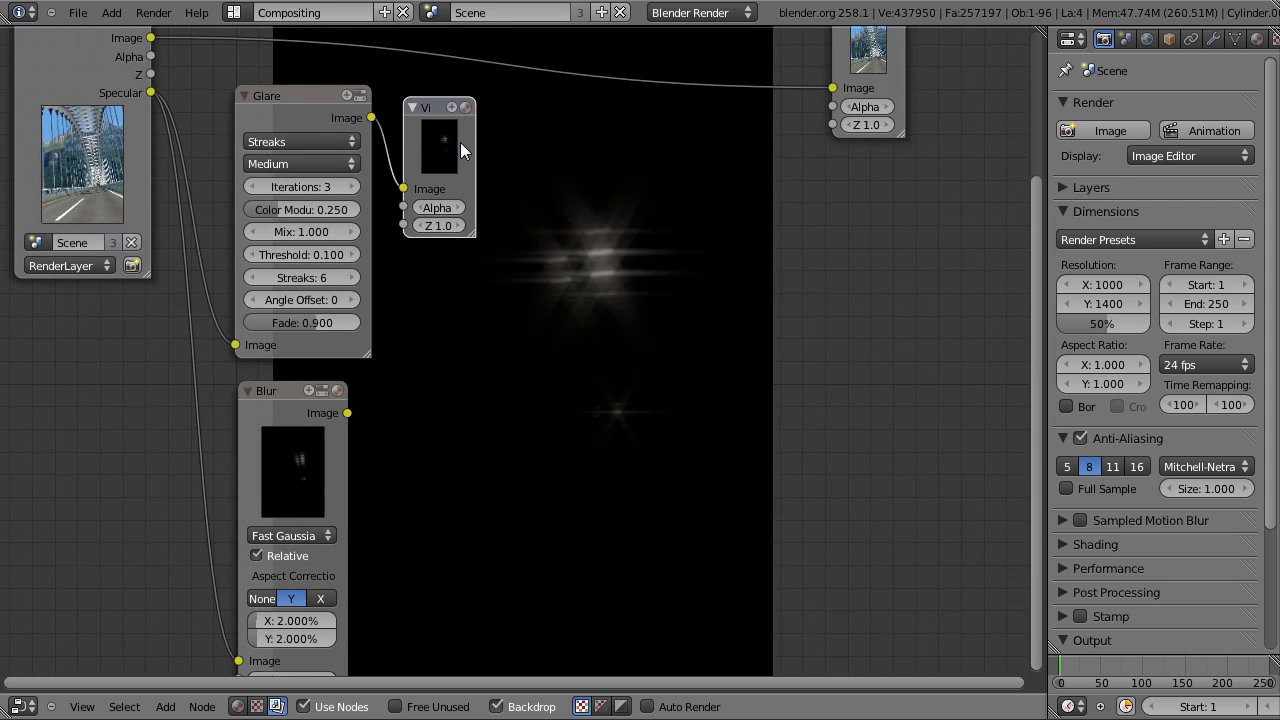
{"action": "key", "text": "x"}
Step: Add a Mix node that combines the Glare and Blur outputs, with its blend type set to Add
{"action": "key", "text": "shift+a"}
{"action": "mouse_move", "coordinate": [483, 323]}
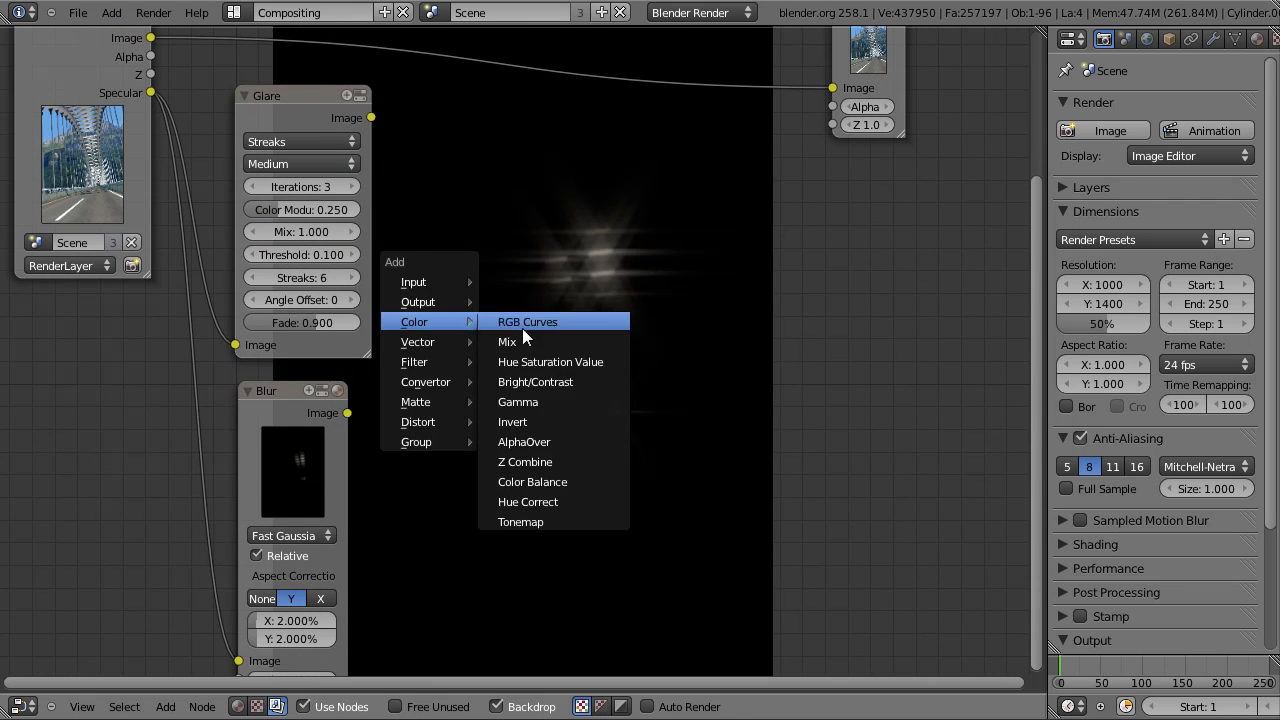
{"action": "left_click", "coordinate": [507, 342]}
{"action": "left_click", "coordinate": [519, 215]}
{"action": "left_click_drag", "start_coordinate": [347, 413], "coordinate": [517, 341]}
{"action": "left_click_drag", "start_coordinate": [371, 117], "coordinate": [517, 322]}
{"action": "left_click", "coordinate": [553, 282]}
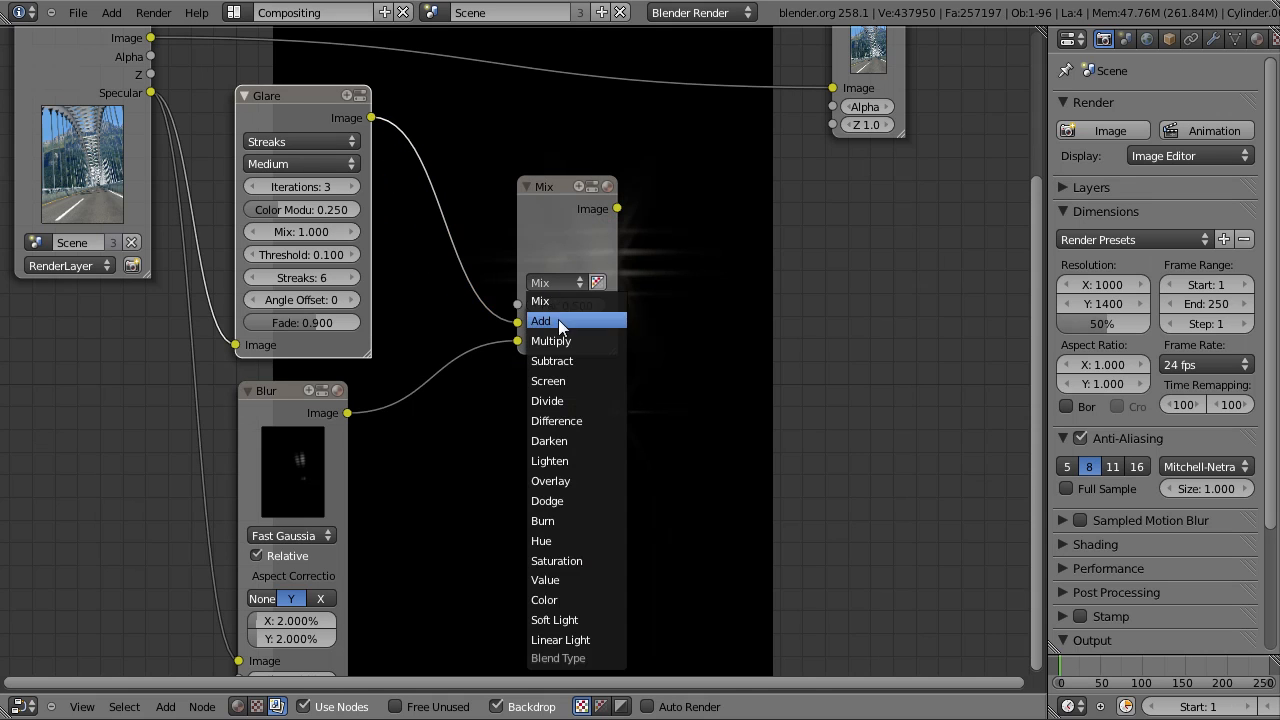
{"action": "left_click", "coordinate": [557, 321]}
Step: Preview the Add node through a new Viewer node and set its Fac to 1.000
{"action": "key", "text": "shift+a"}
{"action": "mouse_move", "coordinate": [581, 205]}
{"action": "left_click", "coordinate": [611, 226]}
{"action": "left_click", "coordinate": [683, 233]}
{"action": "left_click_drag", "start_coordinate": [559, 341], "coordinate": [844, 390]}
{"action": "middle_click_drag", "start_coordinate": [844, 390], "coordinate": [555, 367]}
Step: Delete the Viewer node attached to the Add node
{"action": "scroll", "coordinate": [500, 200], "scroll_direction": "down", "scroll_amount": 2}
{"action": "middle_click_drag", "start_coordinate": [463, 259], "coordinate": [582, 328]}
{"action": "key", "text": "x"}
Step: Duplicate the Add node and feed the copy with the Render Layers Image and the combined glare and blur output
{"action": "left_click", "coordinate": [440, 338]}
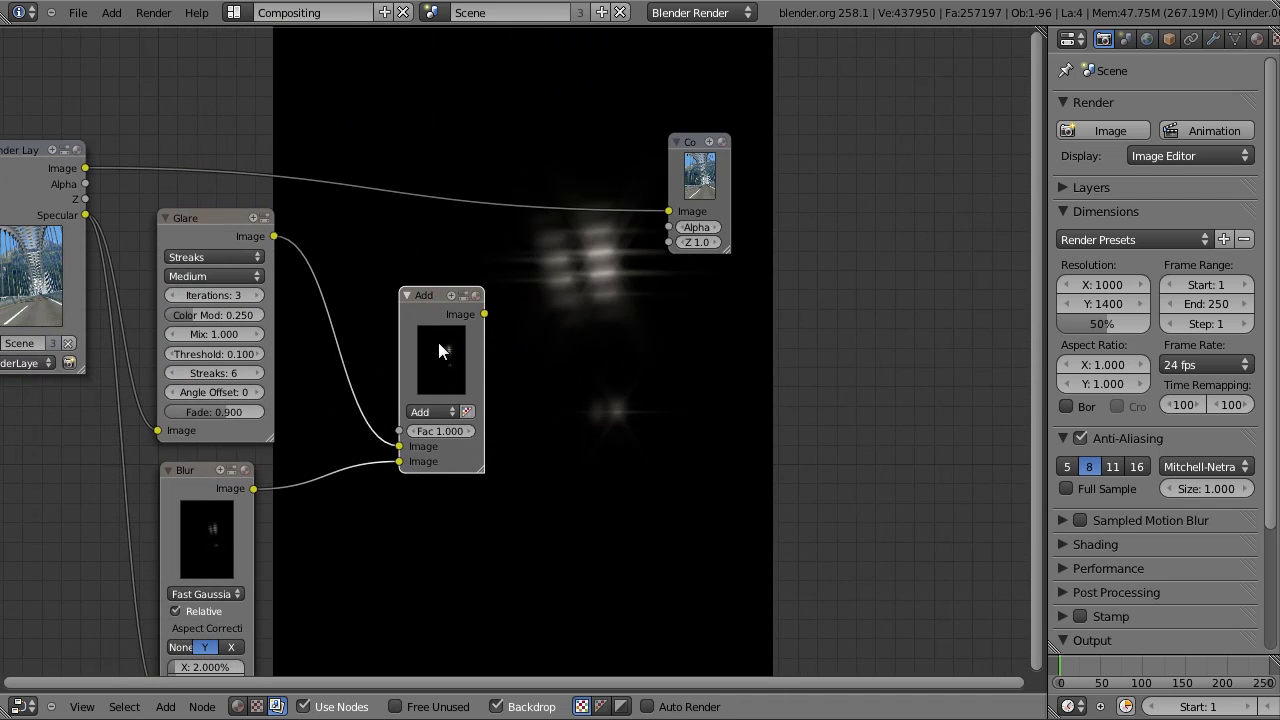
{"action": "key", "text": "shift+d"}
{"action": "left_click", "coordinate": [567, 145]}
{"action": "left_click_drag", "start_coordinate": [511, 287], "coordinate": [528, 264]}
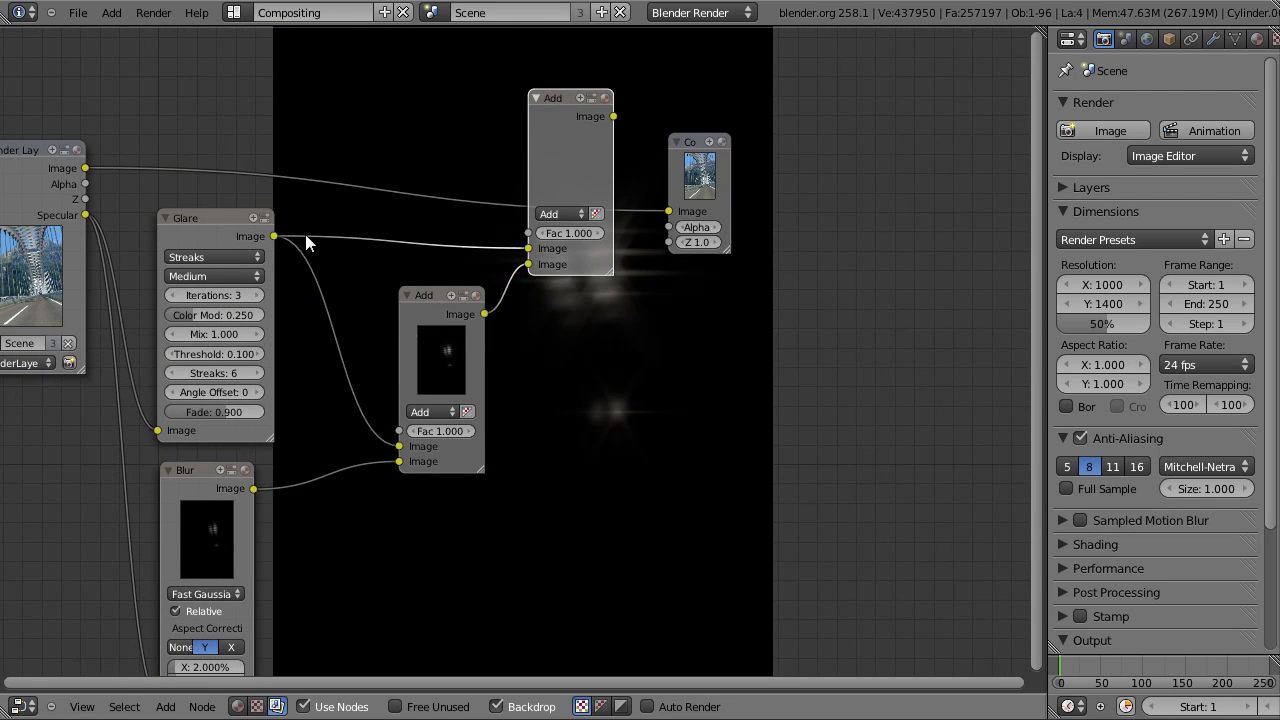
{"action": "left_click_drag", "start_coordinate": [85, 168], "coordinate": [528, 248]}
Step: Move the Composite node aside and connect a new Viewer node to the second Add node's output
{"action": "left_click_drag", "start_coordinate": [700, 172], "coordinate": [885, 145]}
{"action": "left_click", "coordinate": [585, 150]}
{"action": "key", "text": "shift+a"}
{"action": "mouse_move", "coordinate": [580, 148]}
{"action": "left_click", "coordinate": [643, 169]}
{"action": "left_click_drag", "start_coordinate": [675, 174], "coordinate": [732, 140]}
Step: Examine the glow on the bridge's crossbeams in the backdrop, both close up and across the whole image
{"action": "middle_click_drag", "start_coordinate": [784, 277], "coordinate": [492, 138]}
{"action": "scroll", "coordinate": [492, 138], "scroll_direction": "up", "scroll_amount": 3}
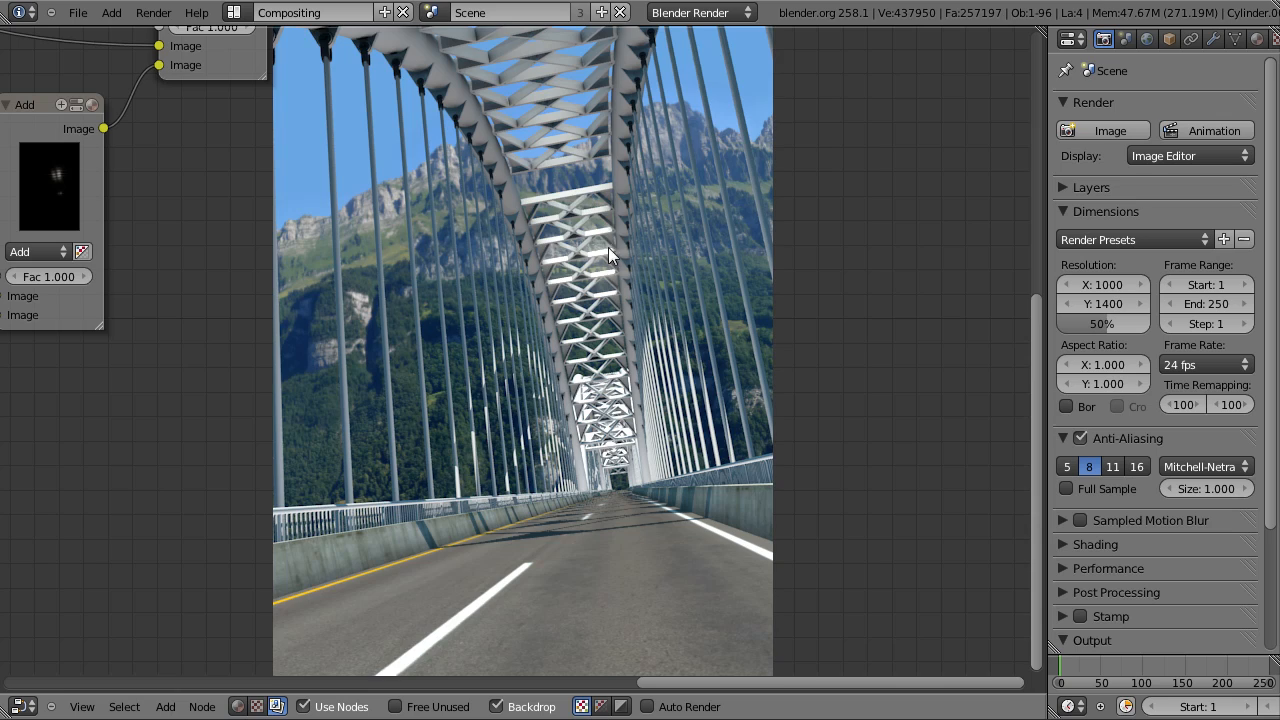
{"action": "key", "text": "v"}
{"action": "key", "text": "v"}
{"action": "key", "text": "v"}
{"action": "key", "text": "v"}
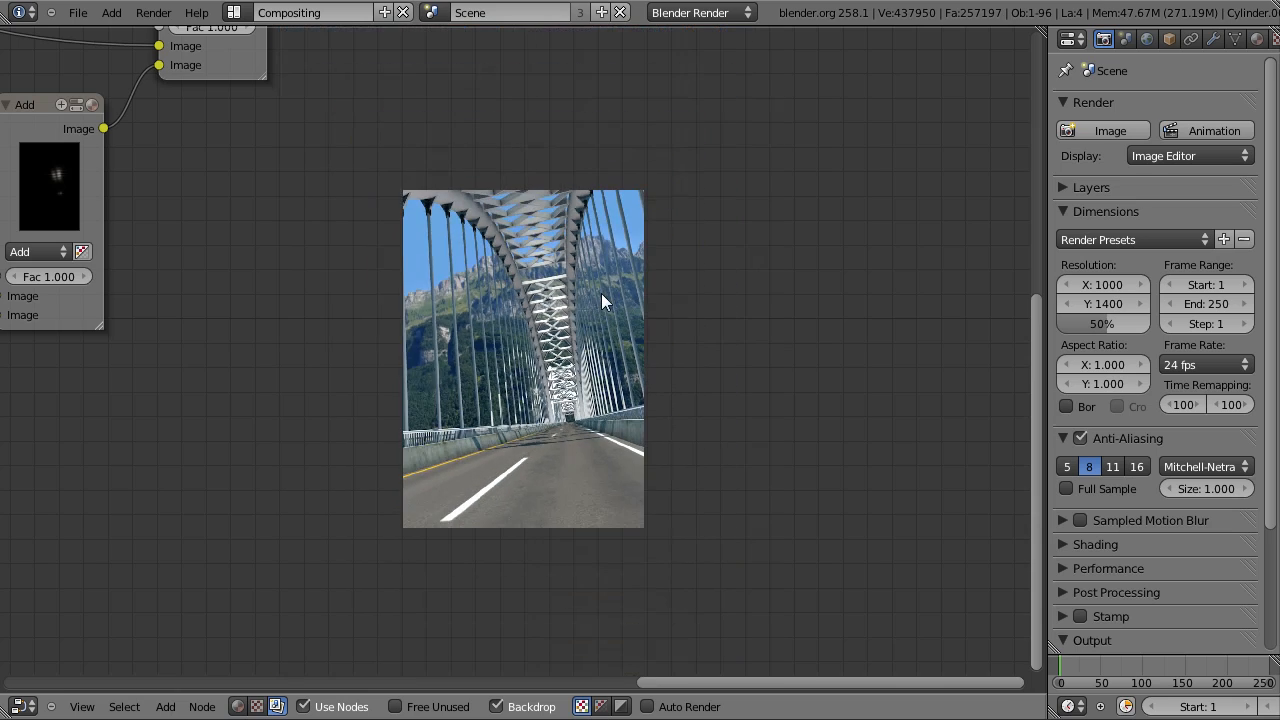
{"action": "key", "text": "alt+v"}
{"action": "key", "text": "alt+v"}
{"action": "key", "text": "alt+v"}
{"action": "key", "text": "alt+v"}
{"action": "key", "text": "alt+v"}
{"action": "key", "text": "alt+v"}
{"action": "key", "text": "alt+v"}
{"action": "key", "text": "alt+v"}
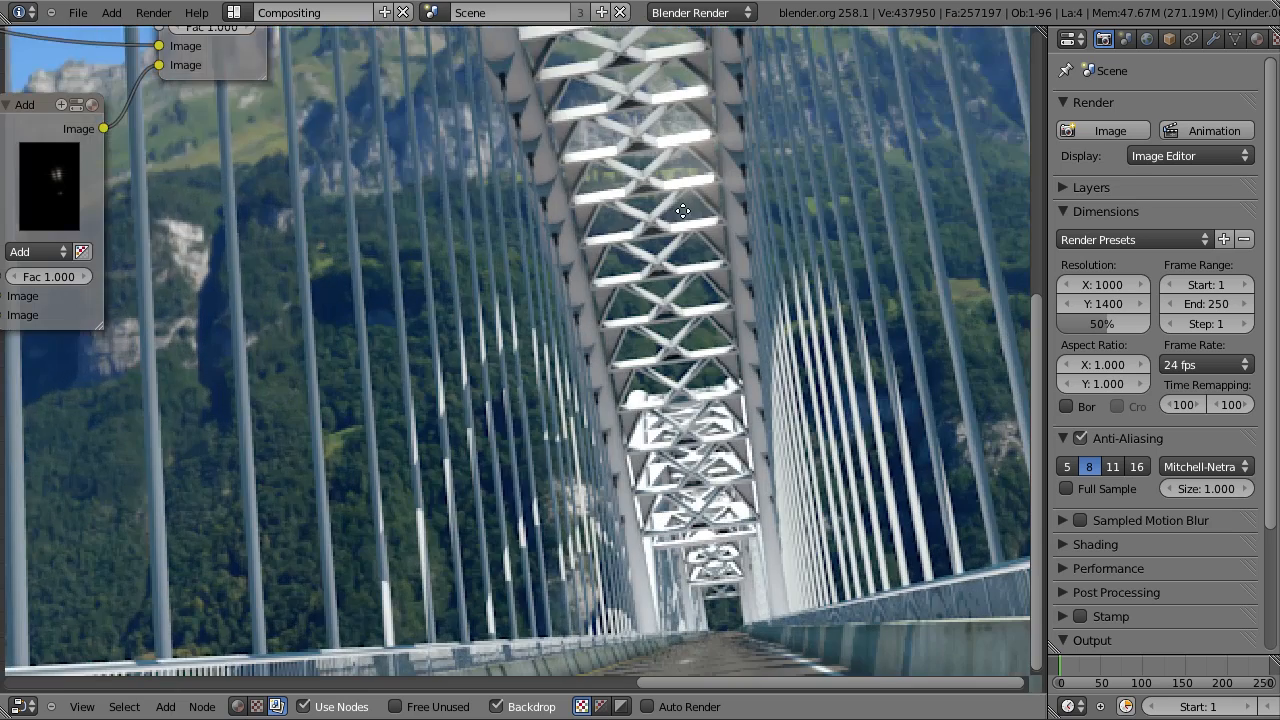
{"action": "middle_click_drag", "start_coordinate": [711, 165], "coordinate": [611, 307]}
{"action": "middle_click_drag", "start_coordinate": [688, 197], "coordinate": [589, 429], "text": "alt"}
{"action": "key", "text": "alt+v"}
{"action": "key", "text": "alt+v"}
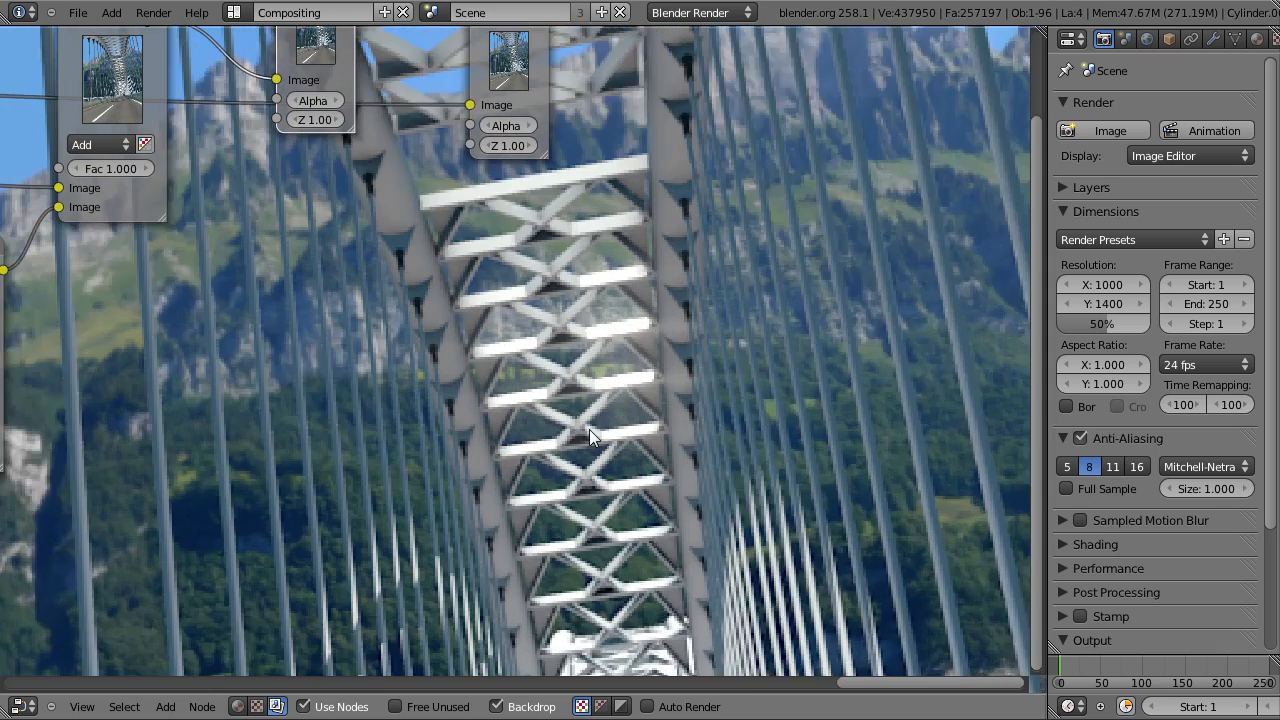
{"action": "middle_click_drag", "start_coordinate": [695, 264], "coordinate": [643, 383]}
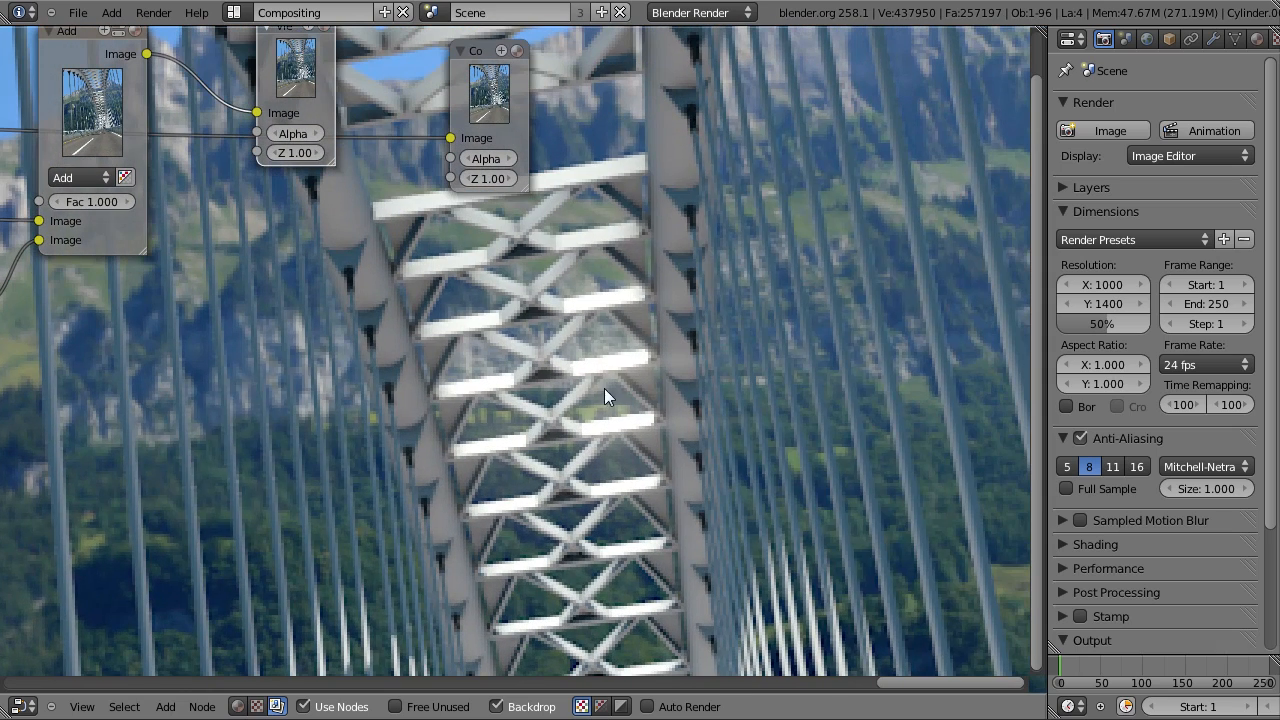
{"action": "scroll", "coordinate": [600, 375], "scroll_direction": "down", "scroll_amount": 1}
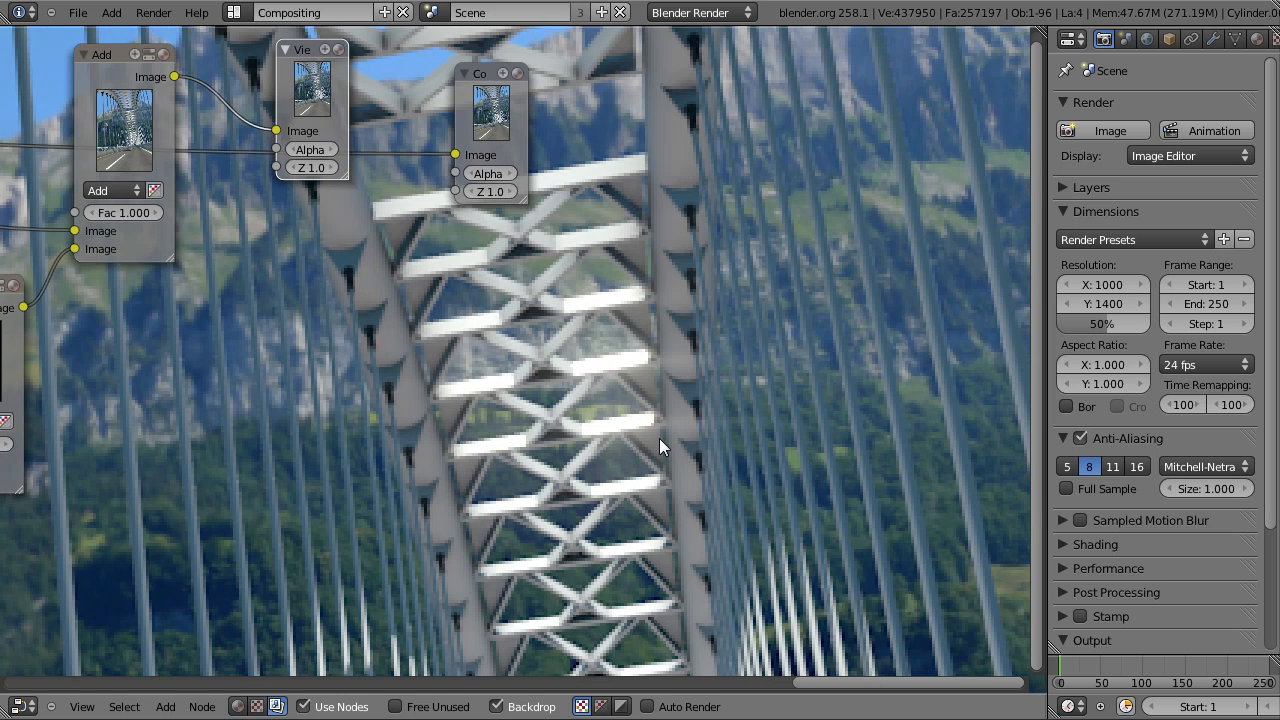
{"action": "key", "text": "v"}
{"action": "key", "text": "v"}
{"action": "key", "text": "v"}
{"action": "key", "text": "v"}
{"action": "key", "text": "v"}
{"action": "key", "text": "v"}
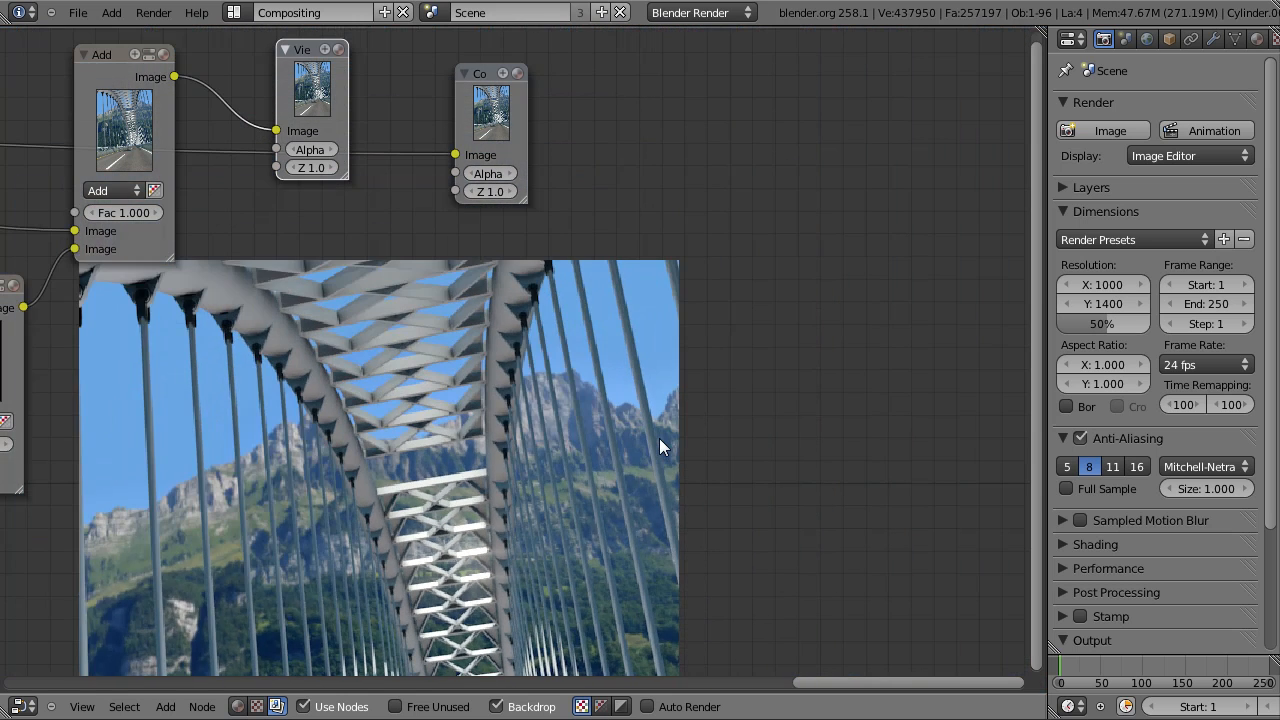
{"action": "middle_click_drag", "start_coordinate": [528, 508], "coordinate": [805, 204], "text": "alt"}
{"action": "key", "text": "alt+v"}
{"action": "key", "text": "v"}
Step: Save the blend file over the existing version
{"action": "middle_click_drag", "start_coordinate": [356, 210], "coordinate": [389, 49]}
{"action": "key", "text": "ctrl+s"}
{"action": "left_click", "coordinate": [631, 408]}
{"action": "middle_click_drag", "start_coordinate": [720, 254], "coordinate": [768, 245], "text": "alt"}
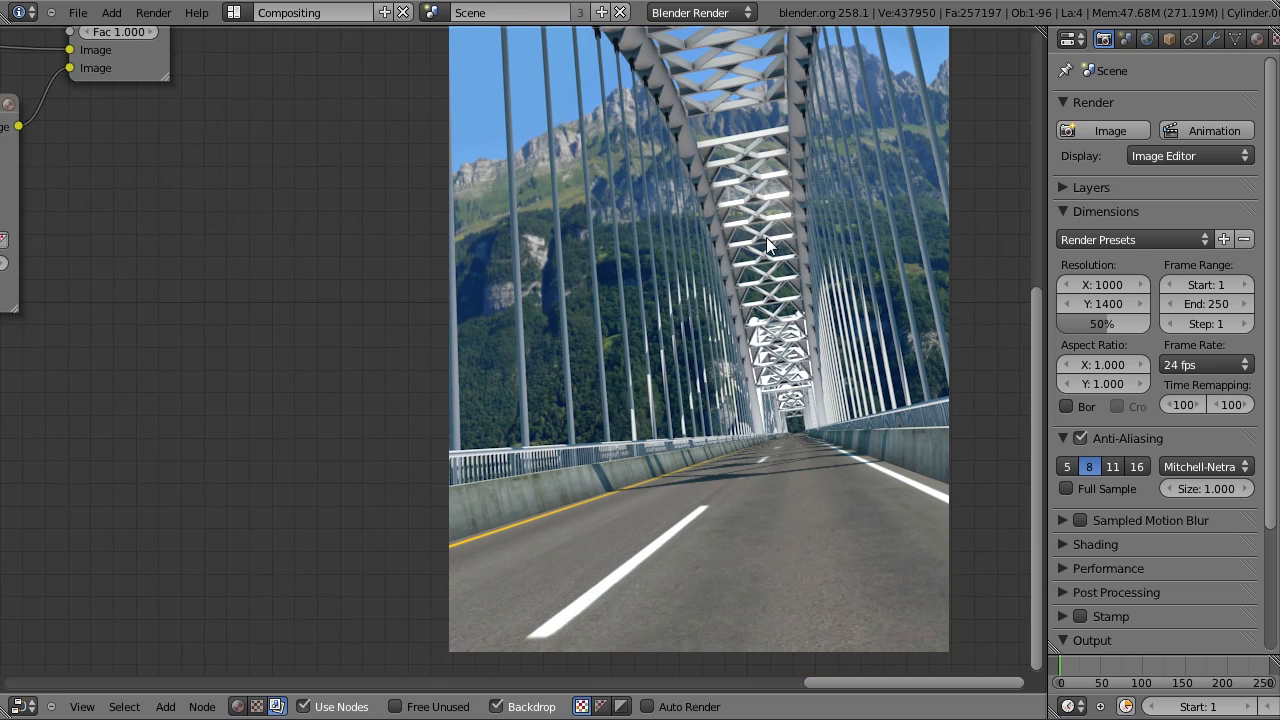
Step: Switch from the compositing workspace back to the Default layout showing the bridge in the 3D view
{"action": "mouse_move", "coordinate": [763, 302]}
{"action": "middle_mouse_down"}
{"action": "mouse_move", "coordinate": [760, 357]}
{"action": "mouse_move", "coordinate": [755, 324]}
{"action": "middle_mouse_up"}
{"action": "middle_click_drag", "start_coordinate": [763, 238], "coordinate": [760, 341], "text": "alt"}
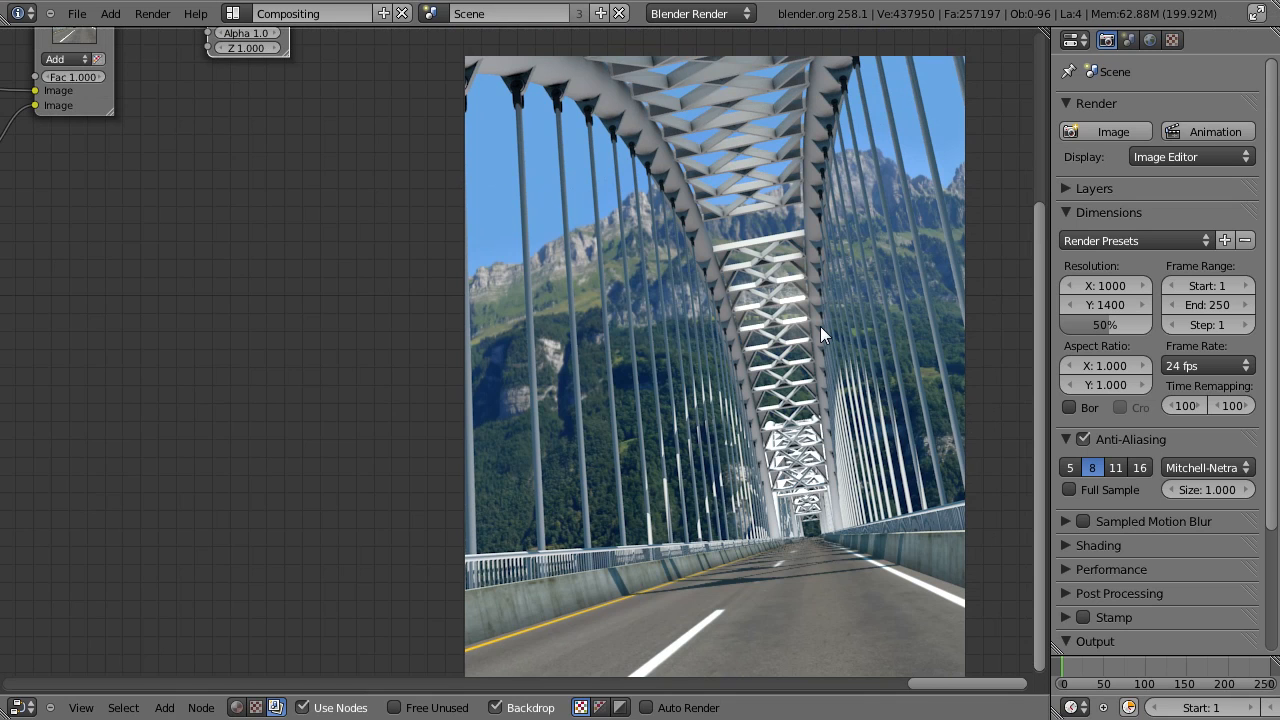
{"action": "key", "text": "ctrl+Right"}
{"action": "key", "text": "ctrl+Left"}
{"action": "key", "text": "ctrl+Right"}
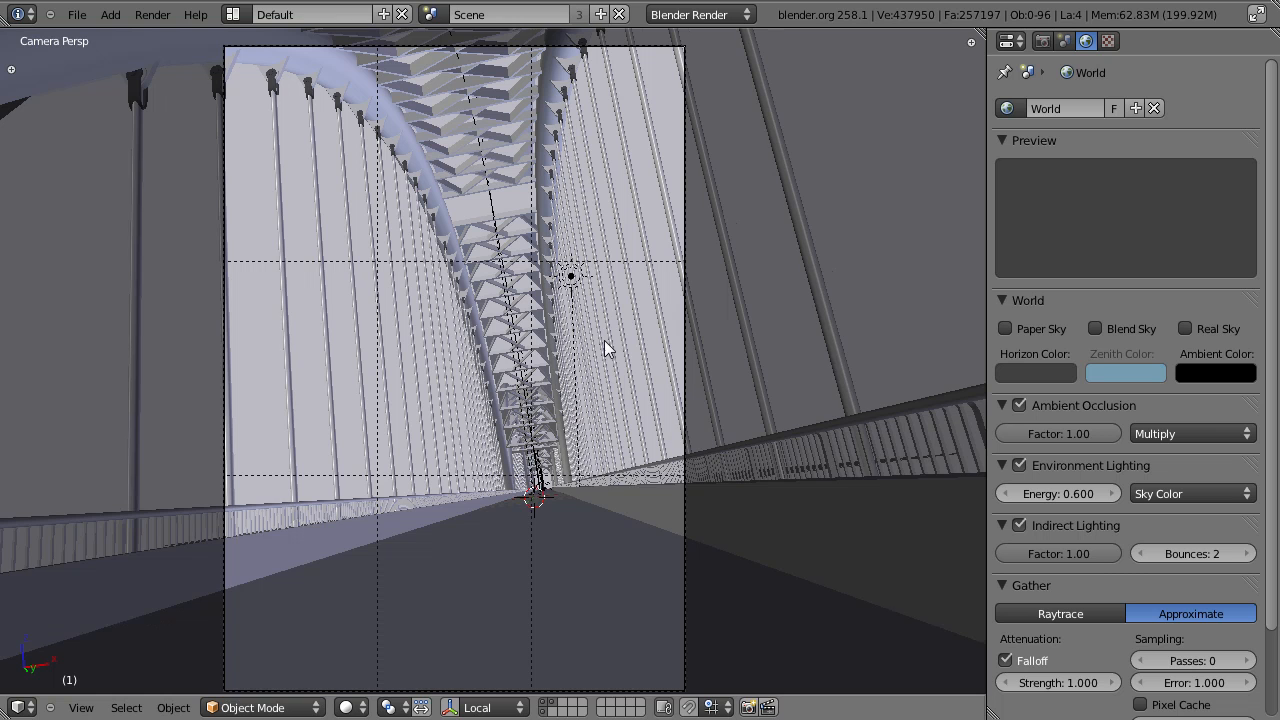
Step: Examine the arch bridge's structure from outside and up close through the camera
{"action": "middle_click_drag", "start_coordinate": [604, 341], "coordinate": [666, 331], "text": "shift"}
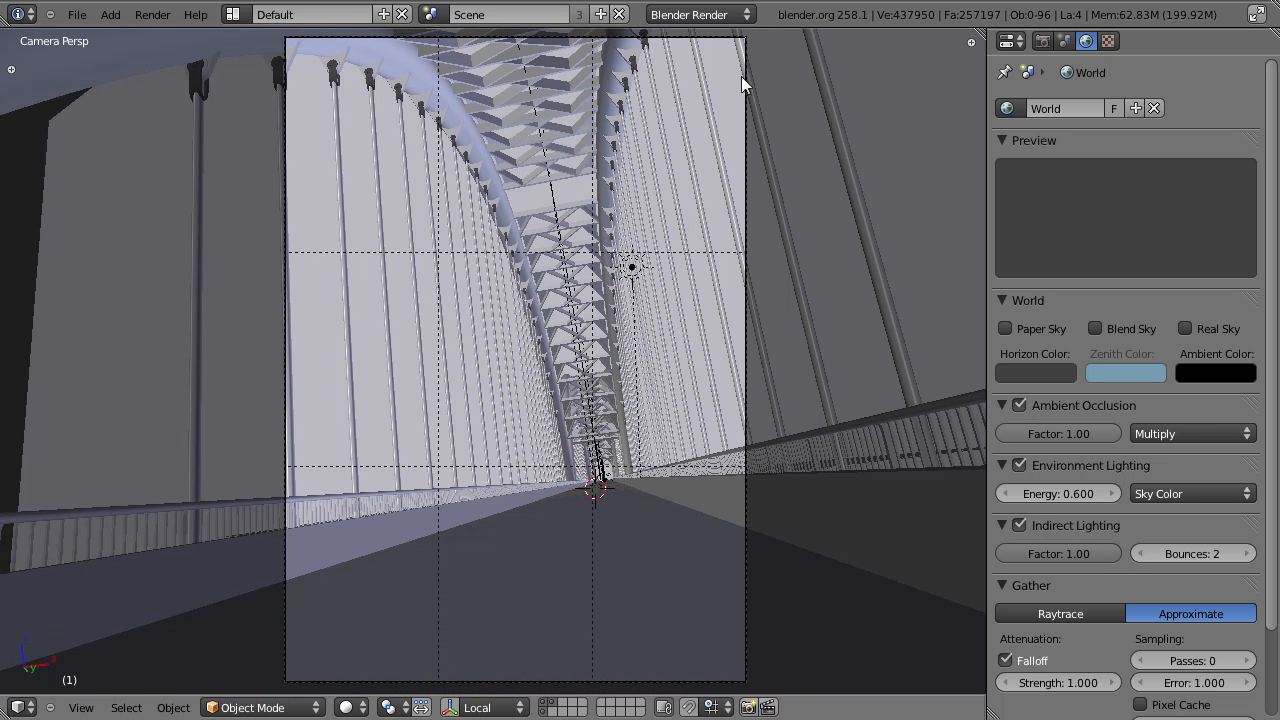
{"action": "right_click", "coordinate": [592, 122]}
{"action": "middle_click_drag", "start_coordinate": [692, 354], "coordinate": [555, 381]}
{"action": "scroll", "coordinate": [553, 383], "scroll_direction": "down", "scroll_amount": 8}
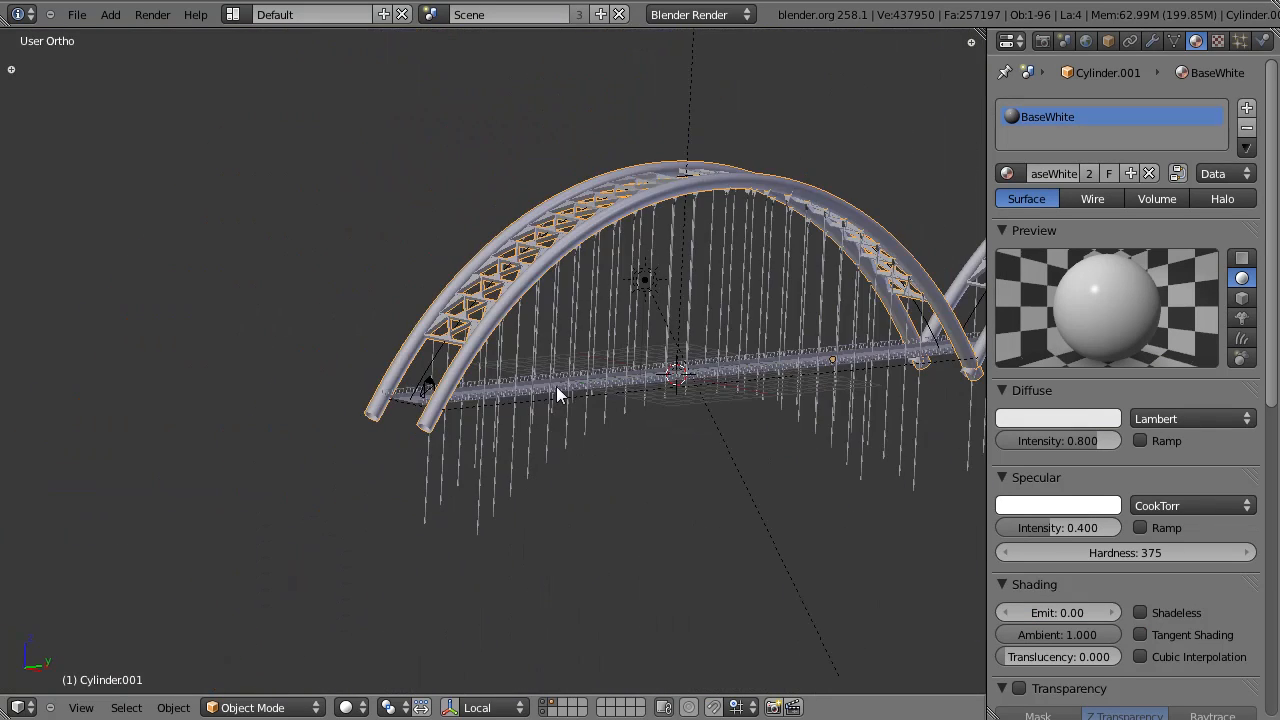
{"action": "key", "text": "KP_0"}
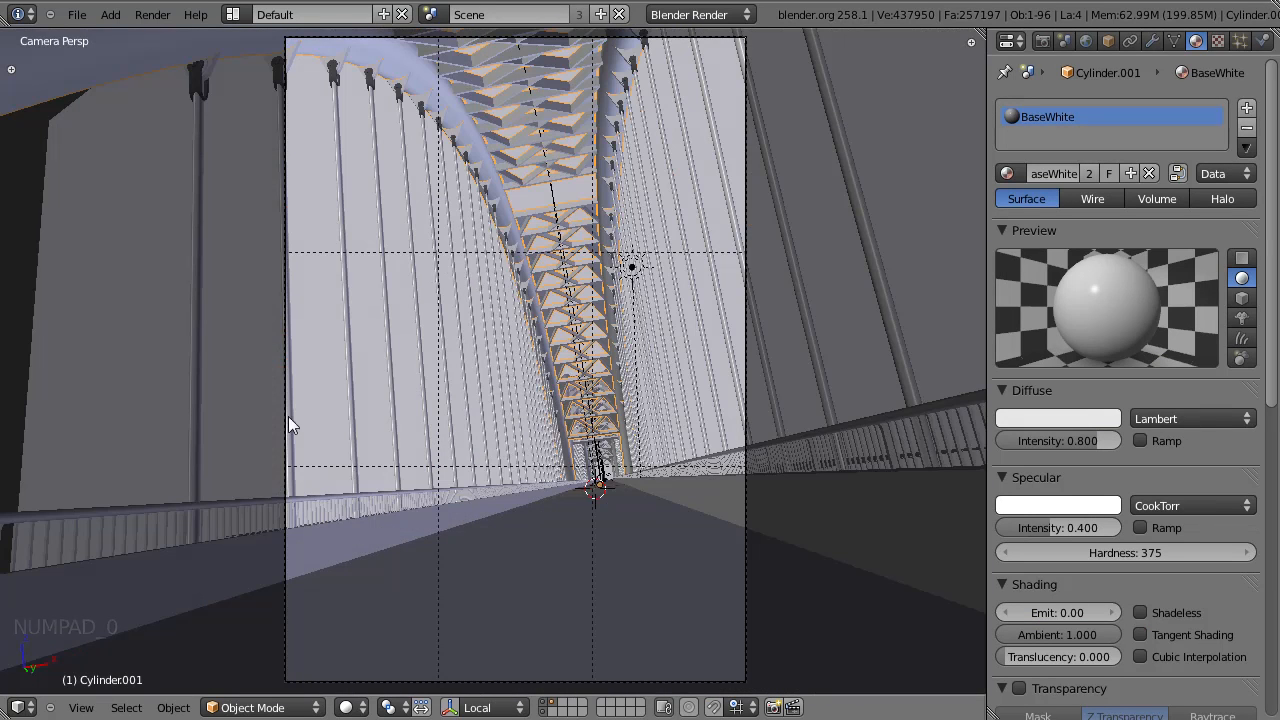
{"action": "scroll", "coordinate": [665, 462], "scroll_direction": "up", "scroll_amount": 5}
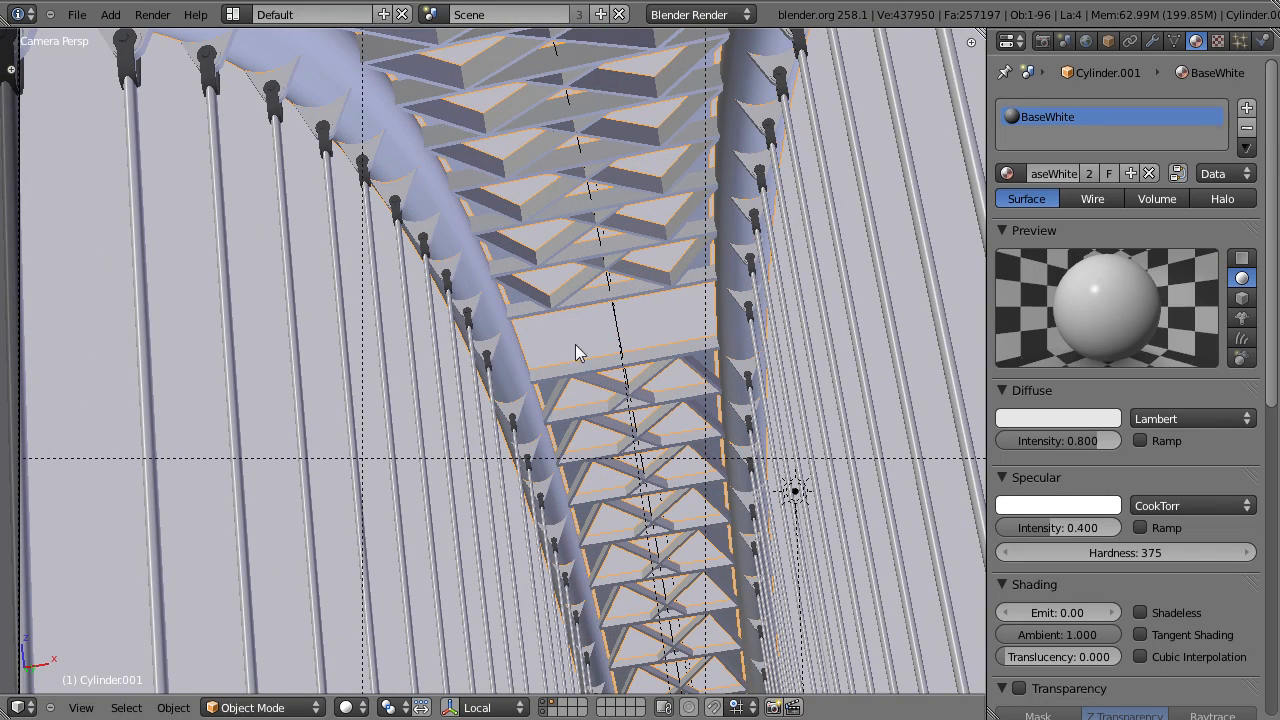
{"action": "scroll", "coordinate": [667, 297], "scroll_direction": "down", "scroll_amount": 5}
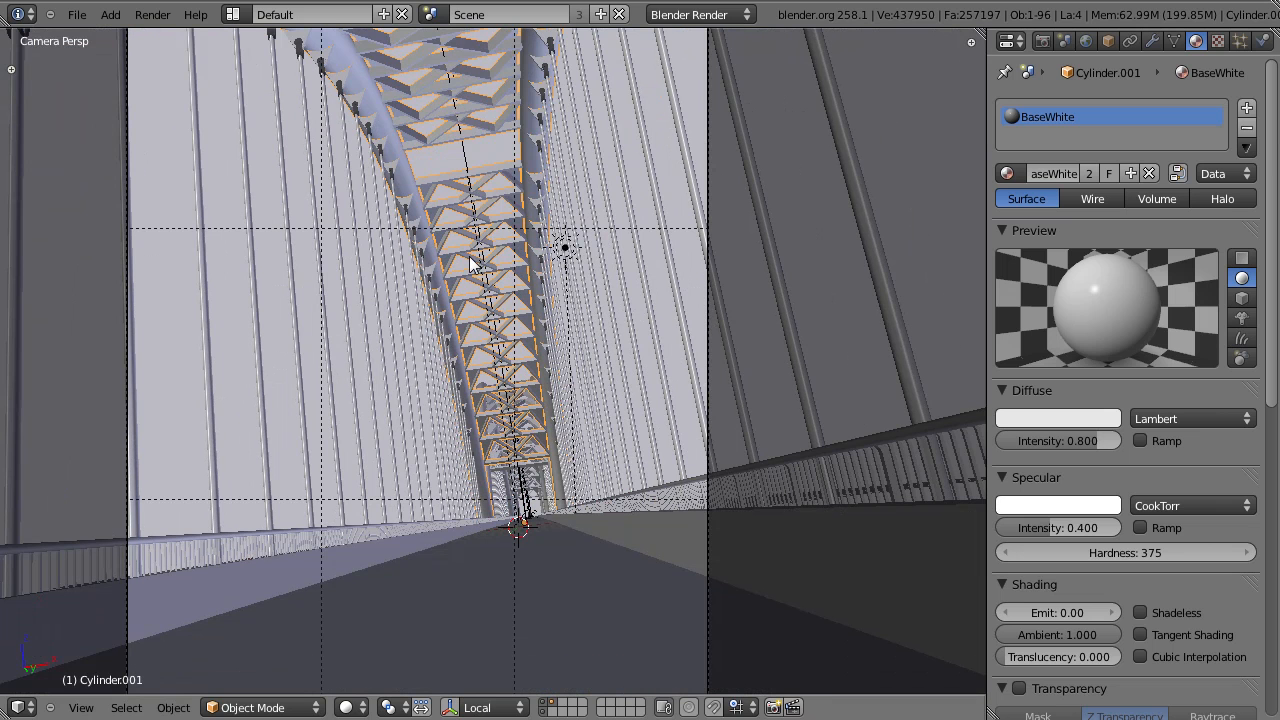
Step: Deselect all objects, show the bridge from the top in wireframe, and save the file
{"action": "key", "text": "a"}
{"action": "key", "text": "a"}
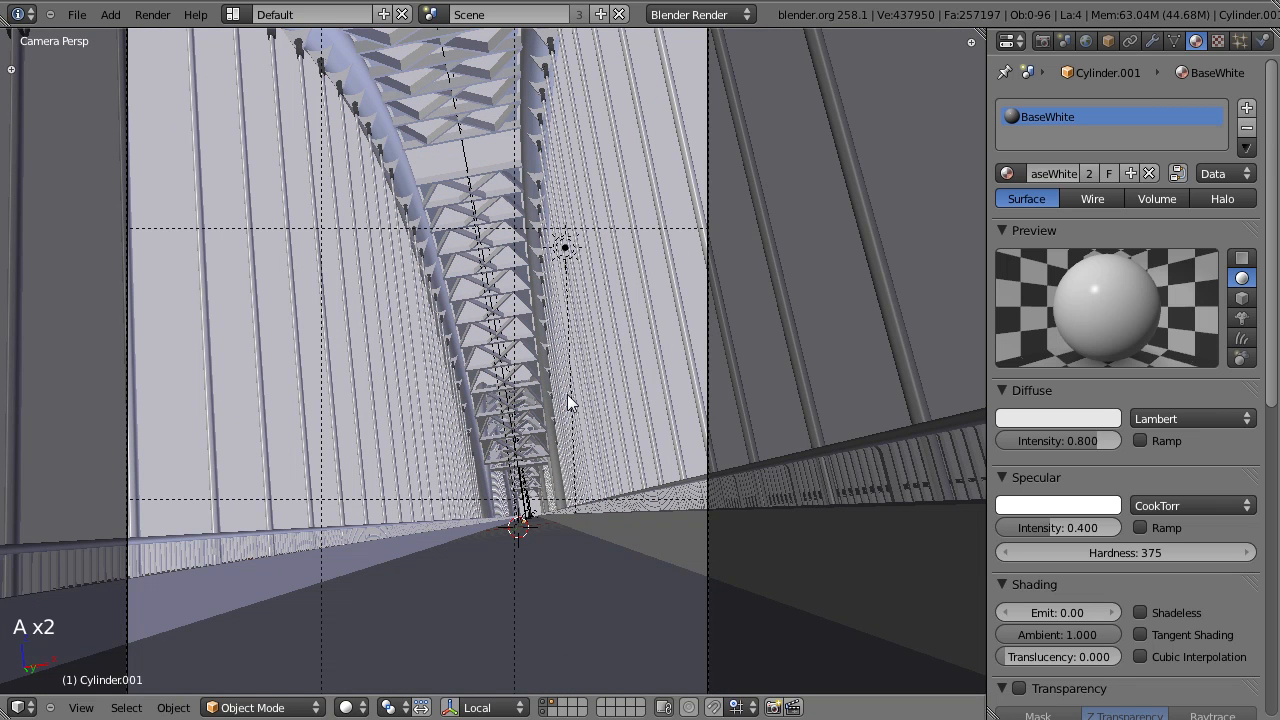
{"action": "key", "text": "KP_7"}
{"action": "key", "text": "z"}
{"action": "key", "text": "ctrl+s"}
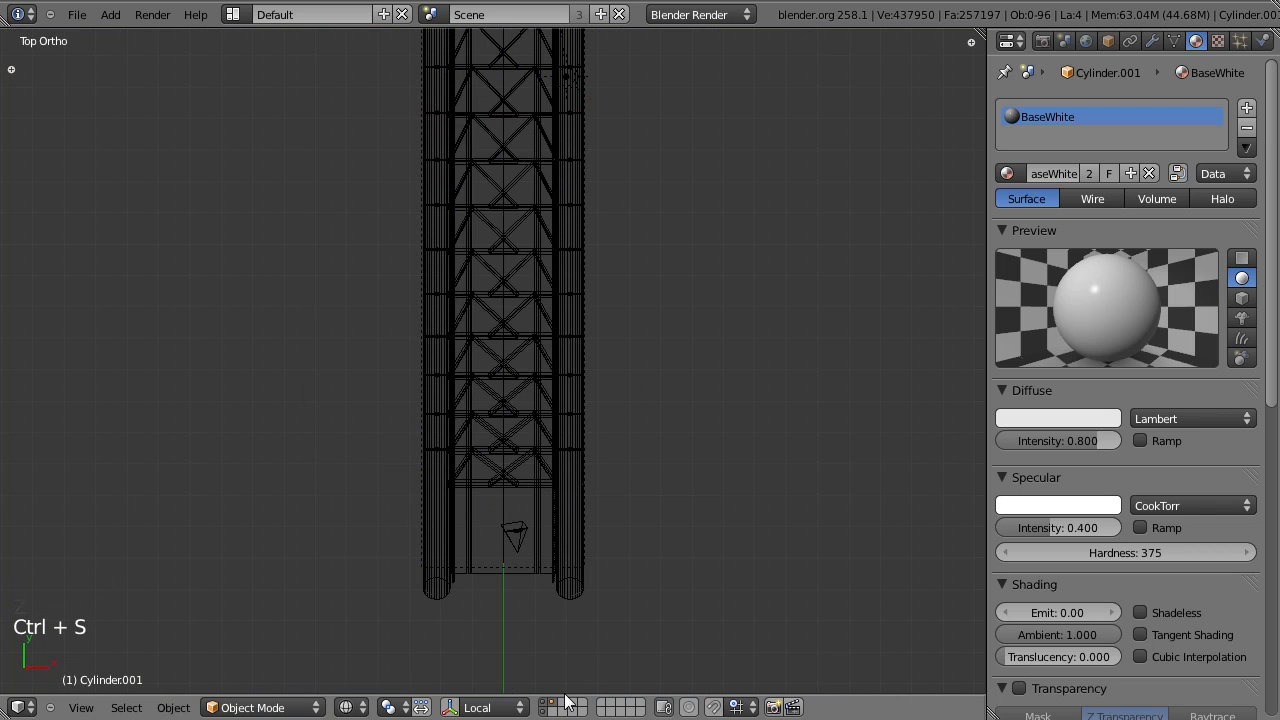
Step: Reset the 3D cursor to the world origin
{"action": "middle_click_drag", "start_coordinate": [562, 276], "coordinate": [522, 425], "text": "shift"}
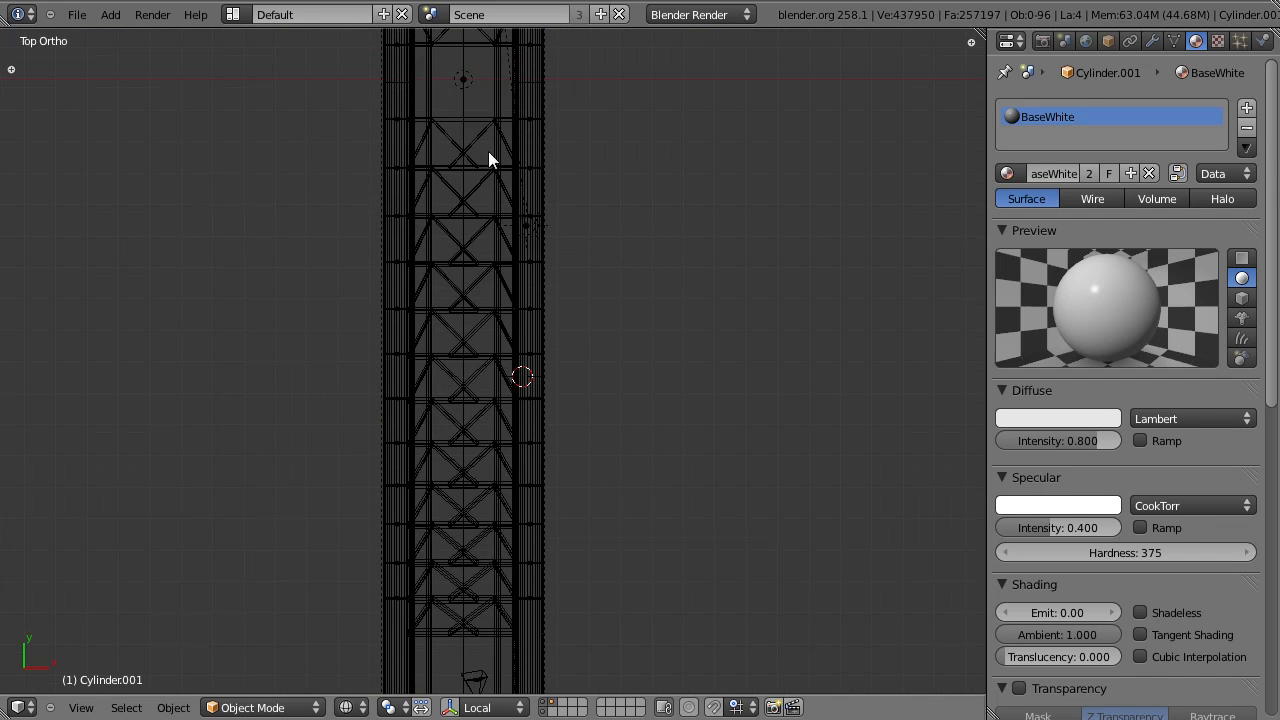
{"action": "middle_click_drag", "start_coordinate": [522, 380], "coordinate": [538, 564], "text": "shift"}
{"action": "key", "text": "shift+c"}
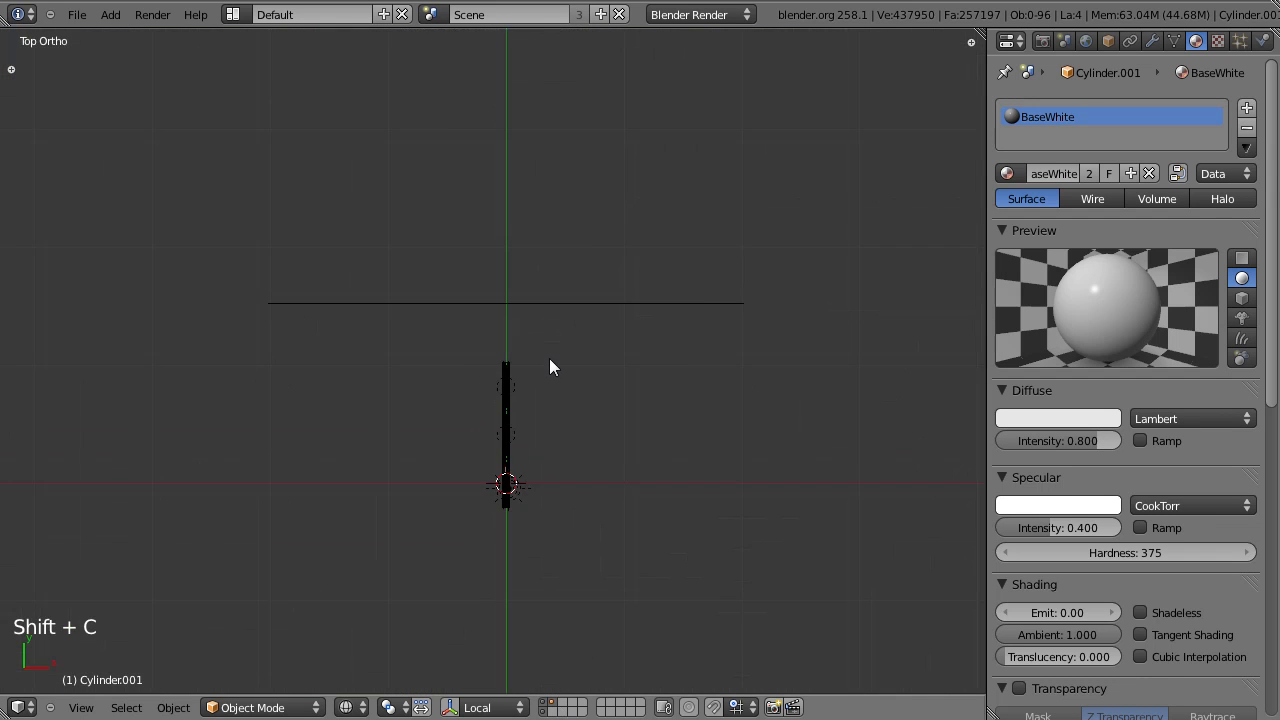
{"action": "key", "text": "KP_Decimal"}
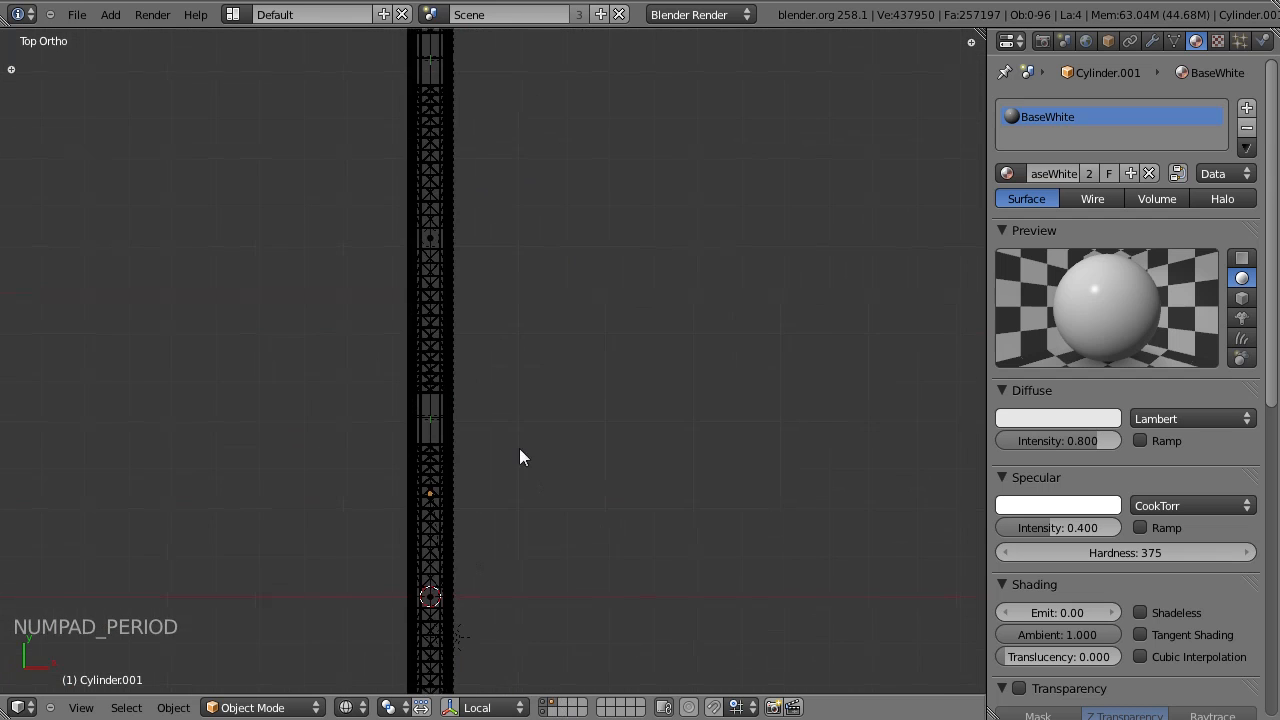
Step: Add a mesh cylinder at the 3D cursor with 16 vertices and no end caps
{"action": "key", "text": "shift+a"}
{"action": "mouse_move", "coordinate": [565, 394]}
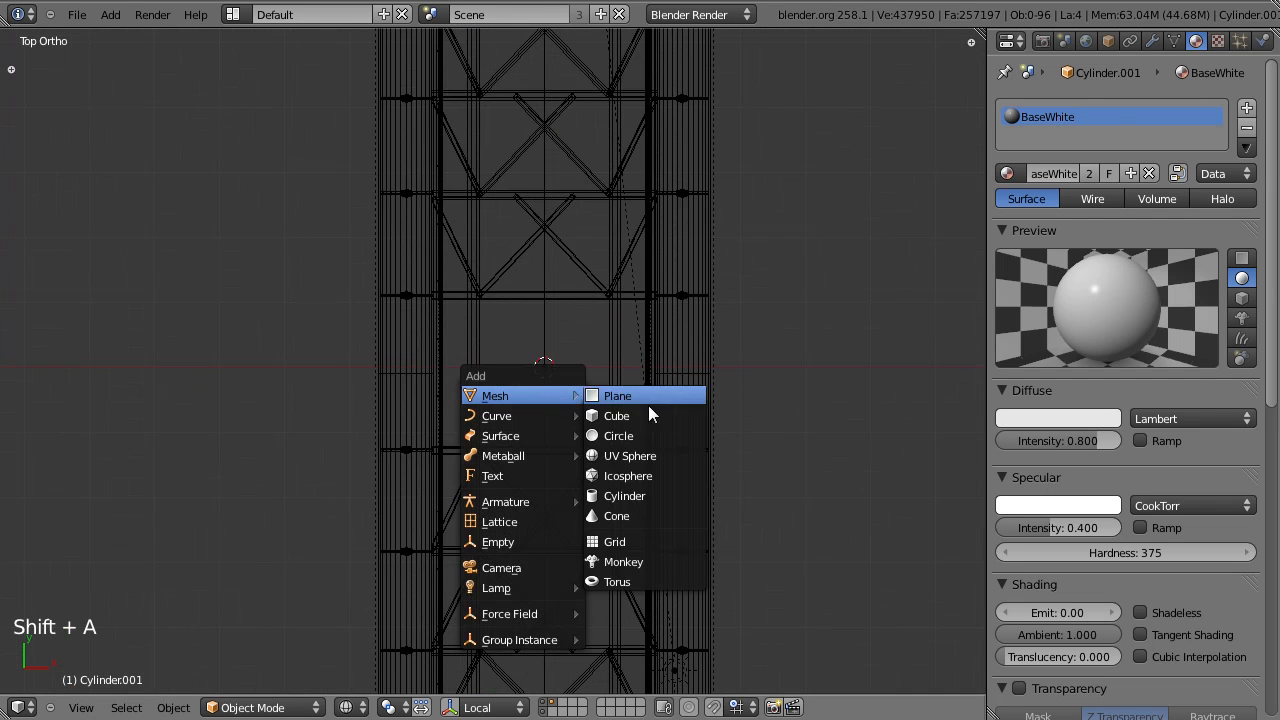
{"action": "left_click", "coordinate": [647, 490]}
{"action": "key", "text": "t"}
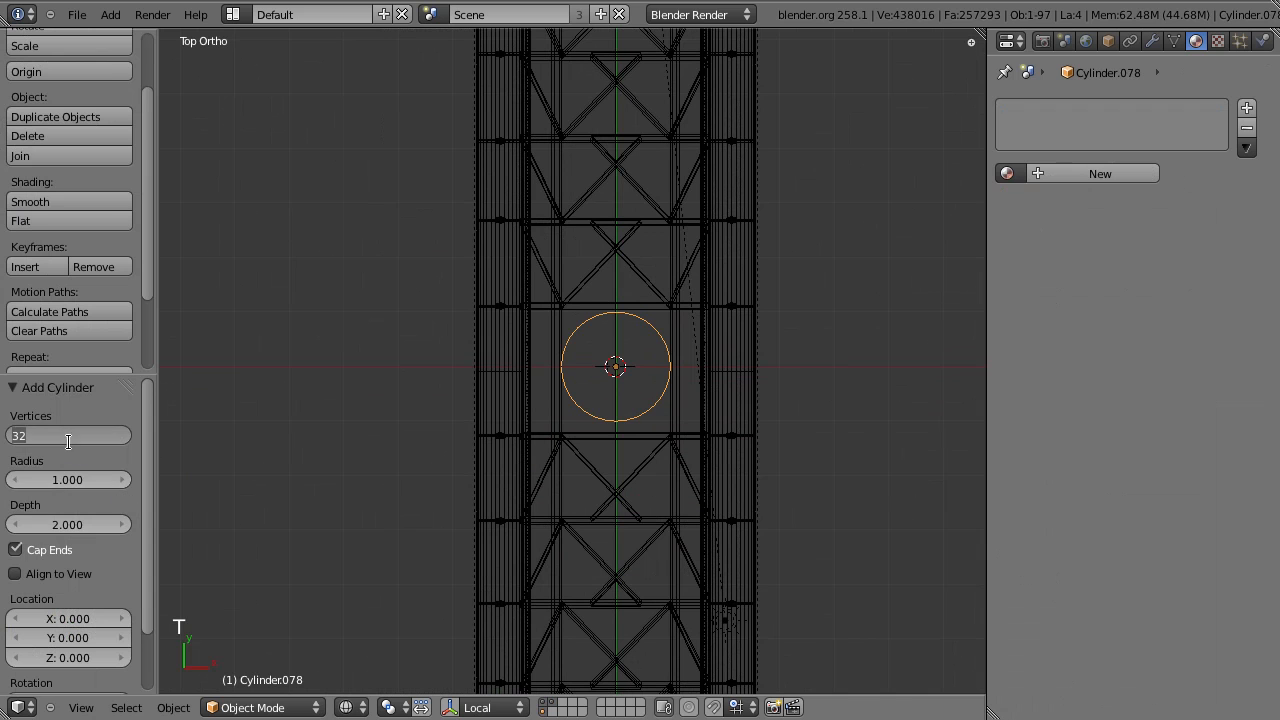
{"action": "left_click", "coordinate": [69, 436]}
{"action": "type", "text": "16"}
{"action": "key", "text": "Return"}
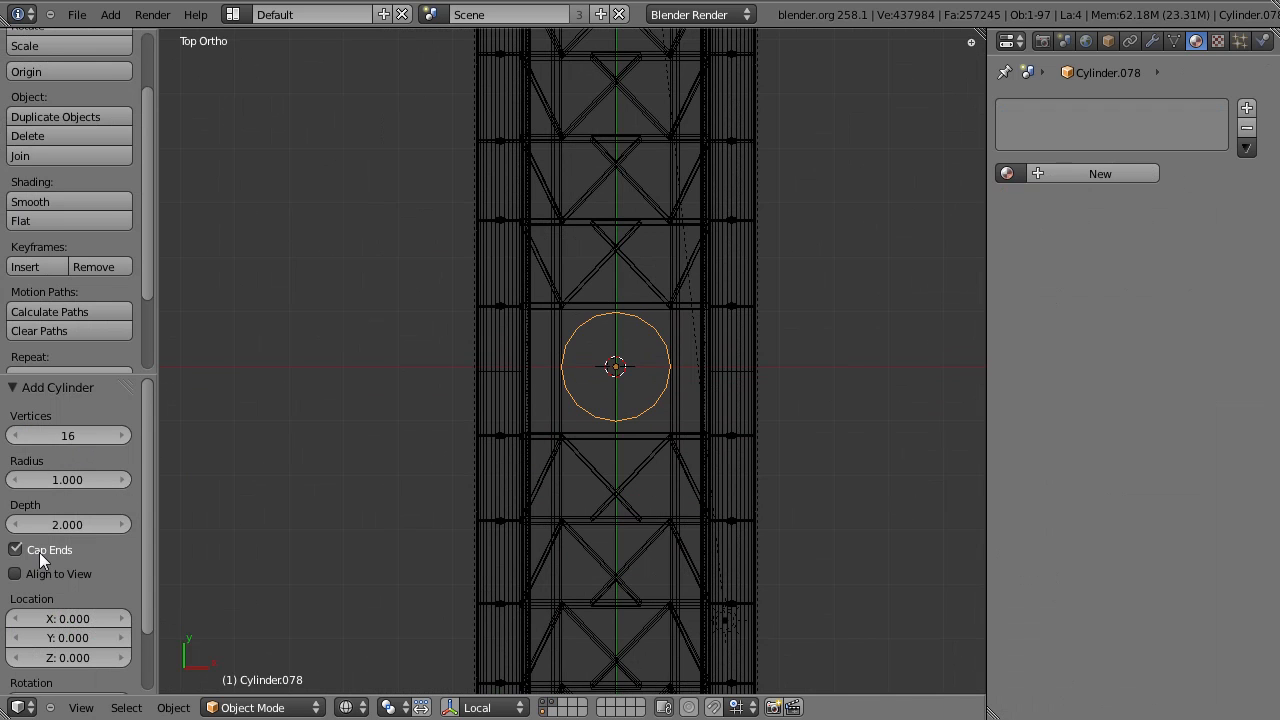
{"action": "key", "text": "t"}
Step: Scale the new cylinder down uniformly in front view to roughly a third of the walkway's width
{"action": "key", "text": "KP_1"}
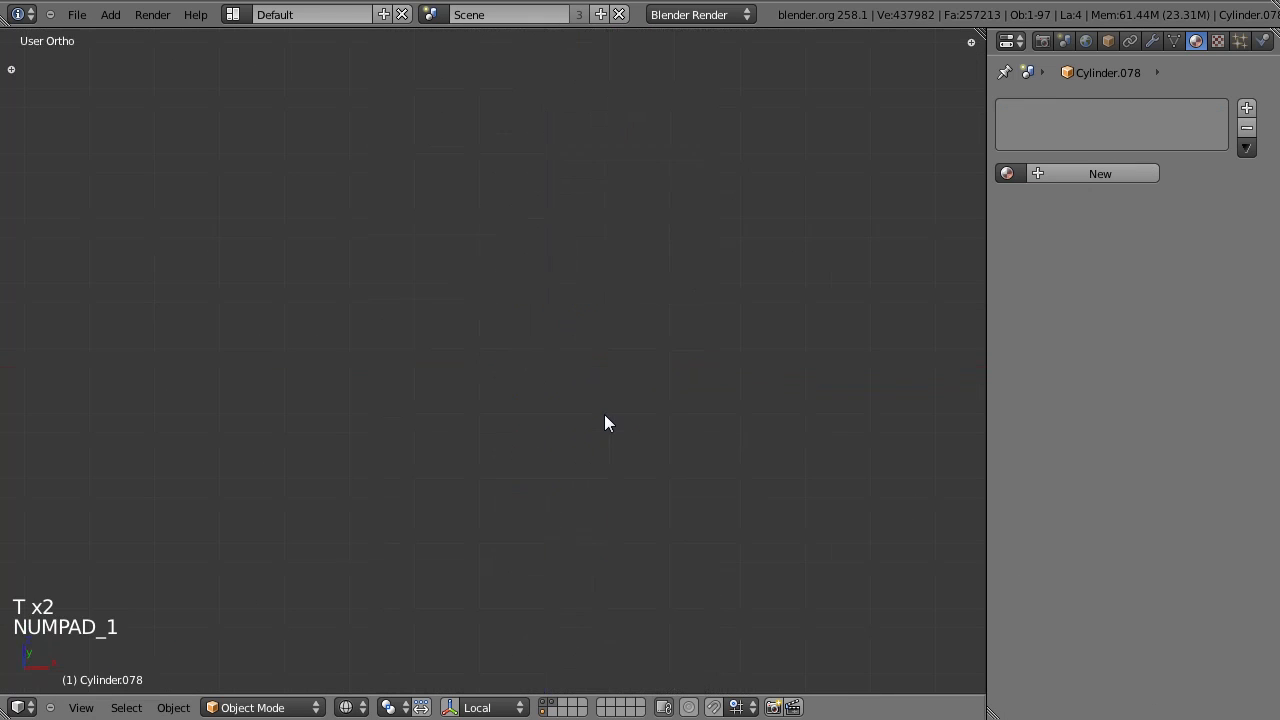
{"action": "key", "text": "KP_Decimal"}
{"action": "scroll", "coordinate": [507, 300], "scroll_direction": "down", "scroll_amount": 6}
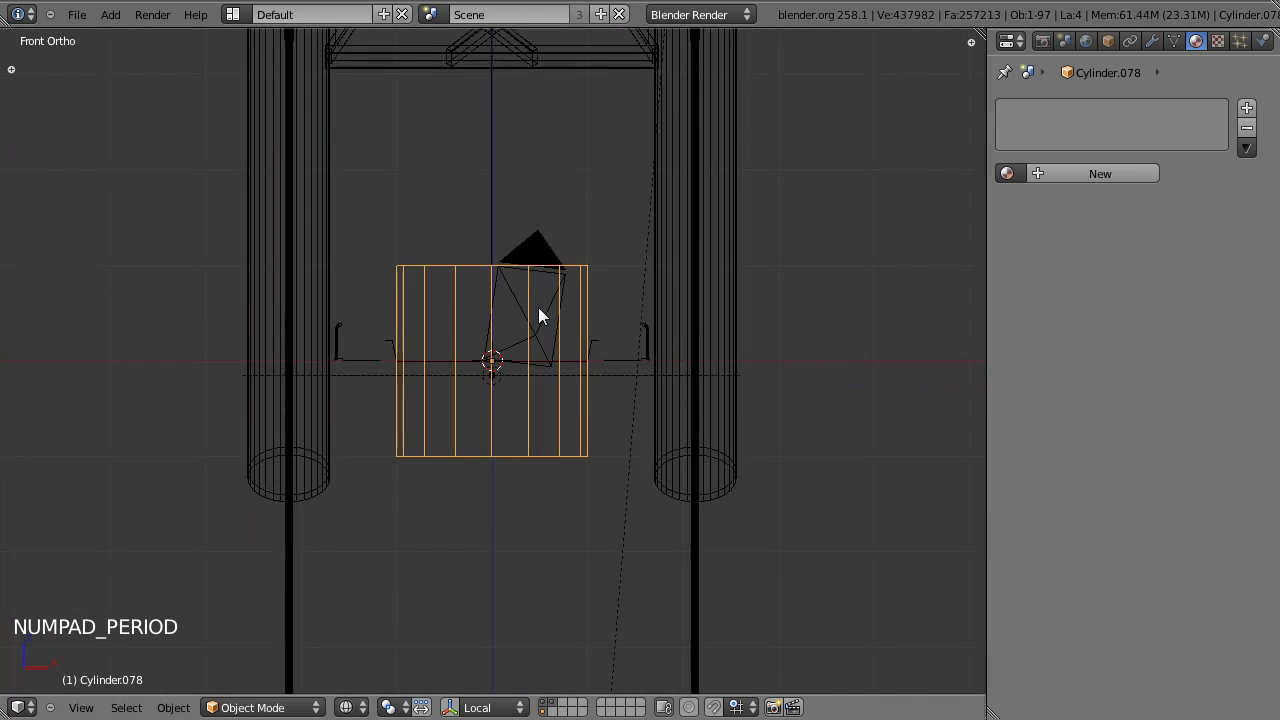
{"action": "scroll", "coordinate": [694, 391], "scroll_direction": "up", "scroll_amount": 4}
{"action": "key", "text": "s"}
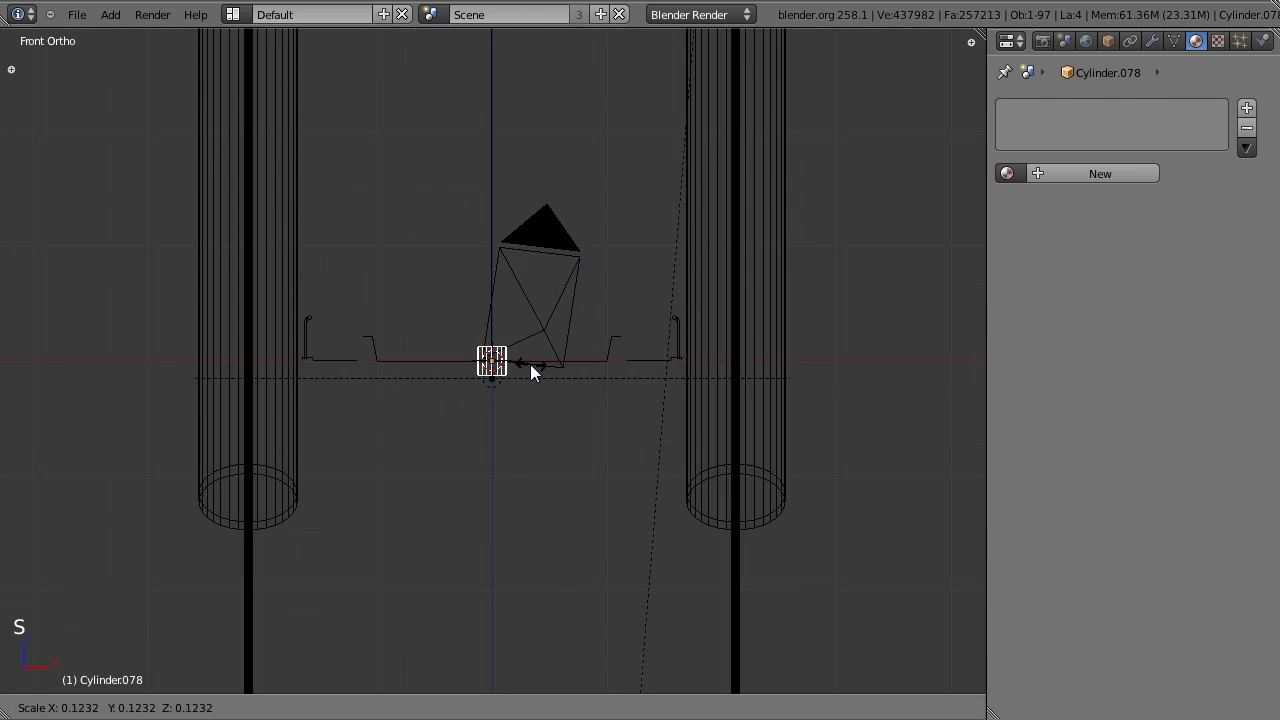
{"action": "left_click", "coordinate": [522, 372]}
Step: Move the small cylinder onto the walkway, between the concrete barrier and the outer railing
{"action": "key", "text": "g"}
{"action": "left_click", "coordinate": [655, 365]}
{"action": "scroll", "coordinate": [366, 400], "scroll_direction": "up", "scroll_amount": 5}
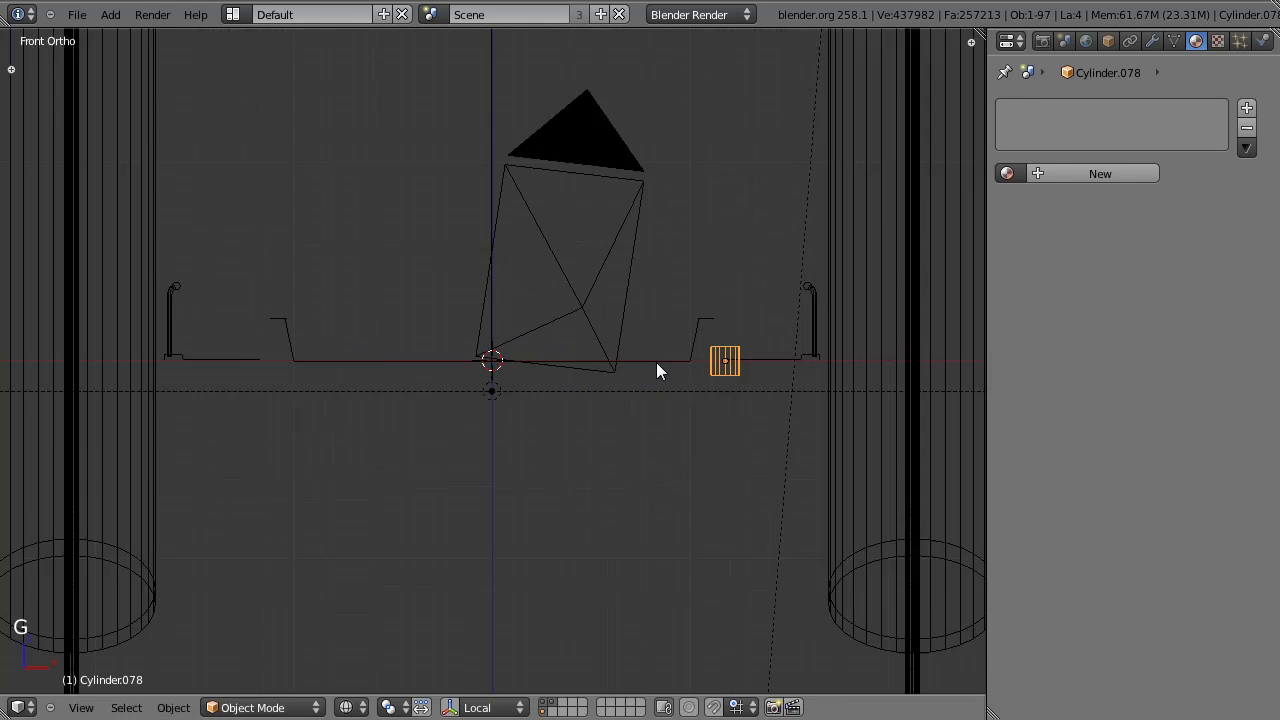
{"action": "key", "text": "g"}
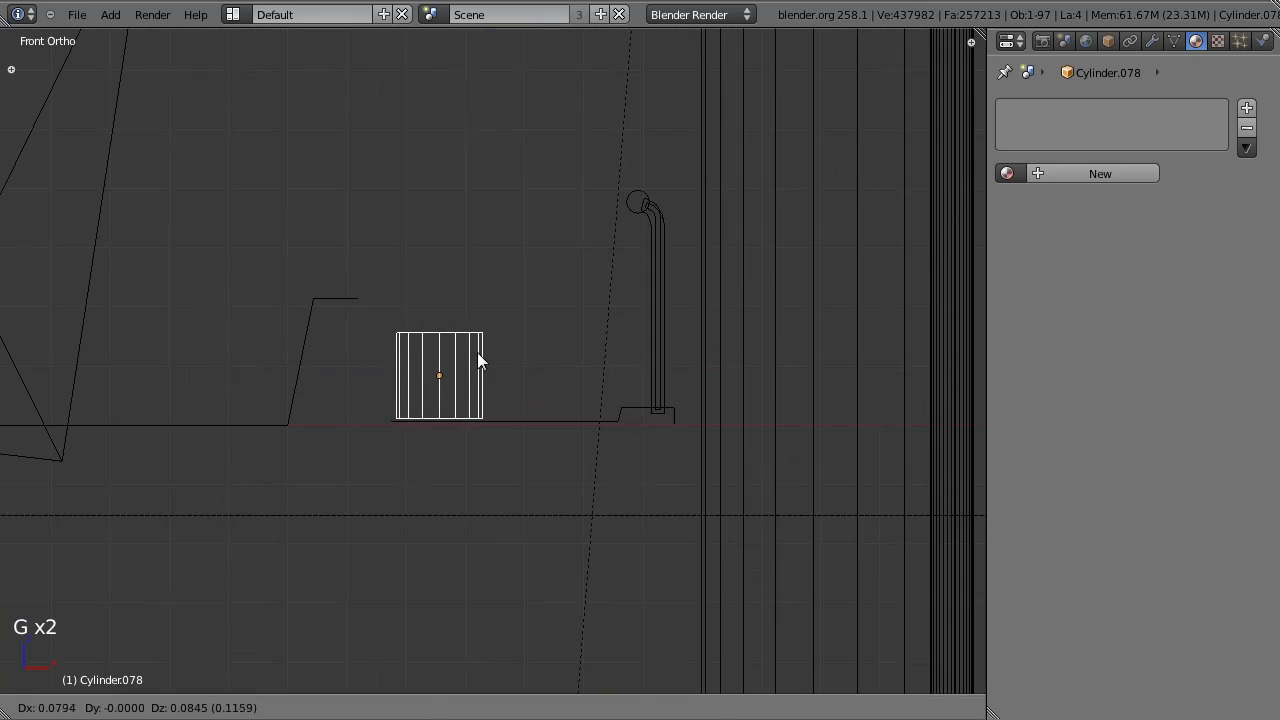
{"action": "left_click", "coordinate": [478, 366]}
{"action": "mouse_move", "coordinate": [478, 357]}
{"action": "middle_mouse_down"}
{"action": "mouse_move", "coordinate": [434, 414]}
{"action": "mouse_move", "coordinate": [446, 414]}
{"action": "mouse_move", "coordinate": [397, 420]}
{"action": "middle_mouse_up"}
{"action": "key", "text": "z"}
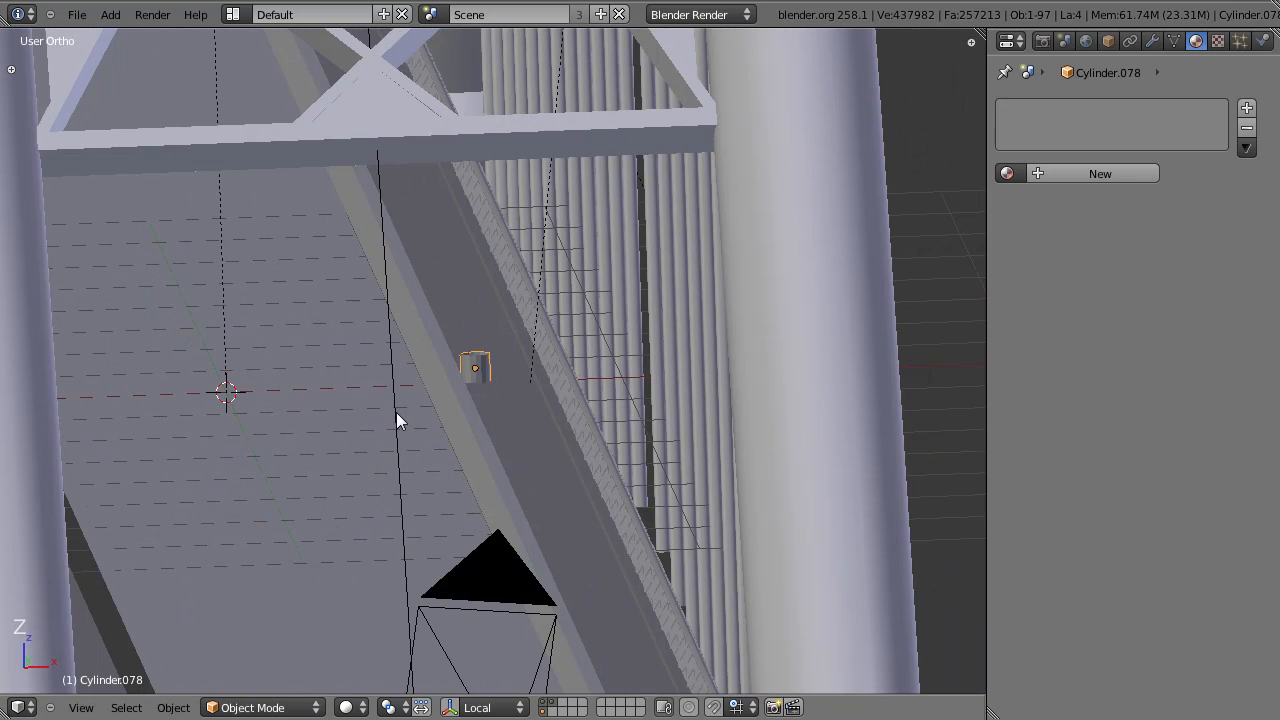
{"action": "key", "text": "KP_1"}
{"action": "key", "text": "z"}
{"action": "scroll", "coordinate": [446, 366], "scroll_direction": "up", "scroll_amount": 1}
{"action": "scroll", "coordinate": [460, 369], "scroll_direction": "down", "scroll_amount": 3}
{"action": "scroll", "coordinate": [520, 376], "scroll_direction": "up", "scroll_amount": 2}
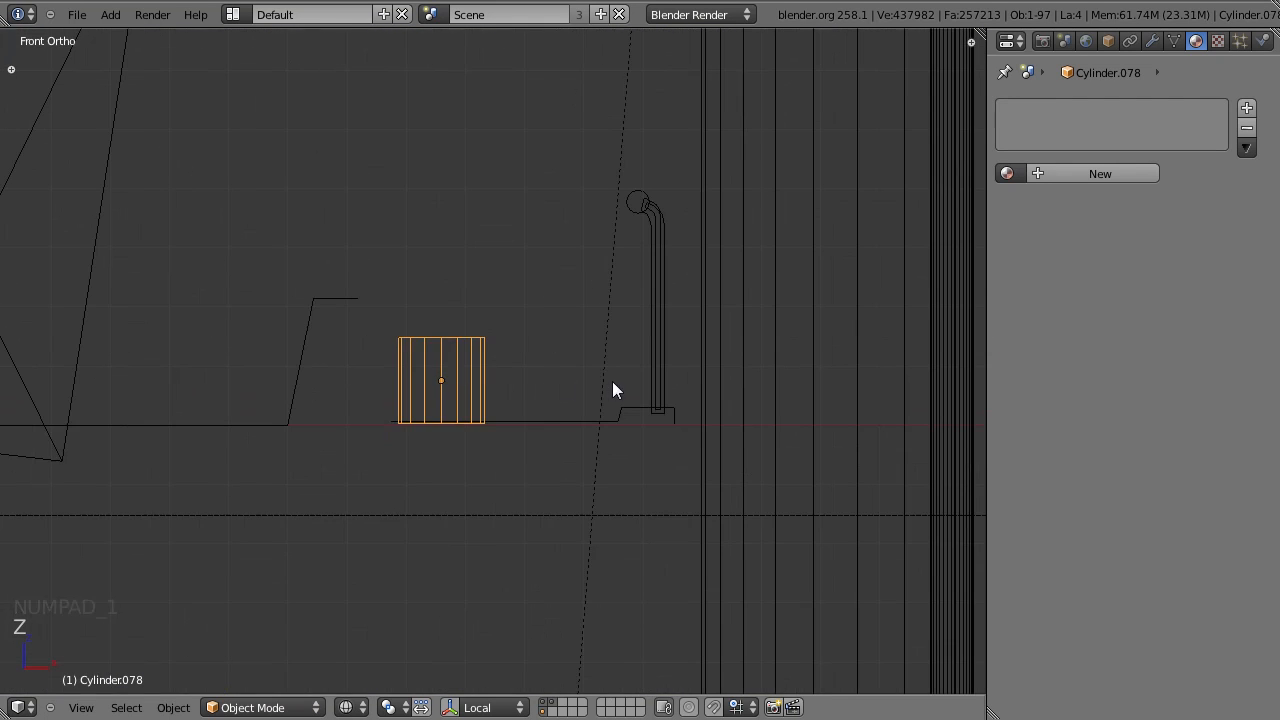
Step: Shrink the cylinder slightly and lower it vertically so that its base sits on the walkway
{"action": "key", "text": "s"}
{"action": "left_click", "coordinate": [577, 386]}
{"action": "key", "text": "g"}
{"action": "key", "text": "z"}
{"action": "left_click", "coordinate": [574, 404]}
Step: Raise only the cylinder's top ring of vertices vertically in Edit Mode, stretching it into a tall lamp post
{"action": "scroll", "coordinate": [480, 400], "scroll_direction": "down", "scroll_amount": 3}
{"action": "key", "text": "Tab"}
{"action": "key", "text": "a"}
{"action": "key", "text": "a"}
{"action": "key", "text": "a"}
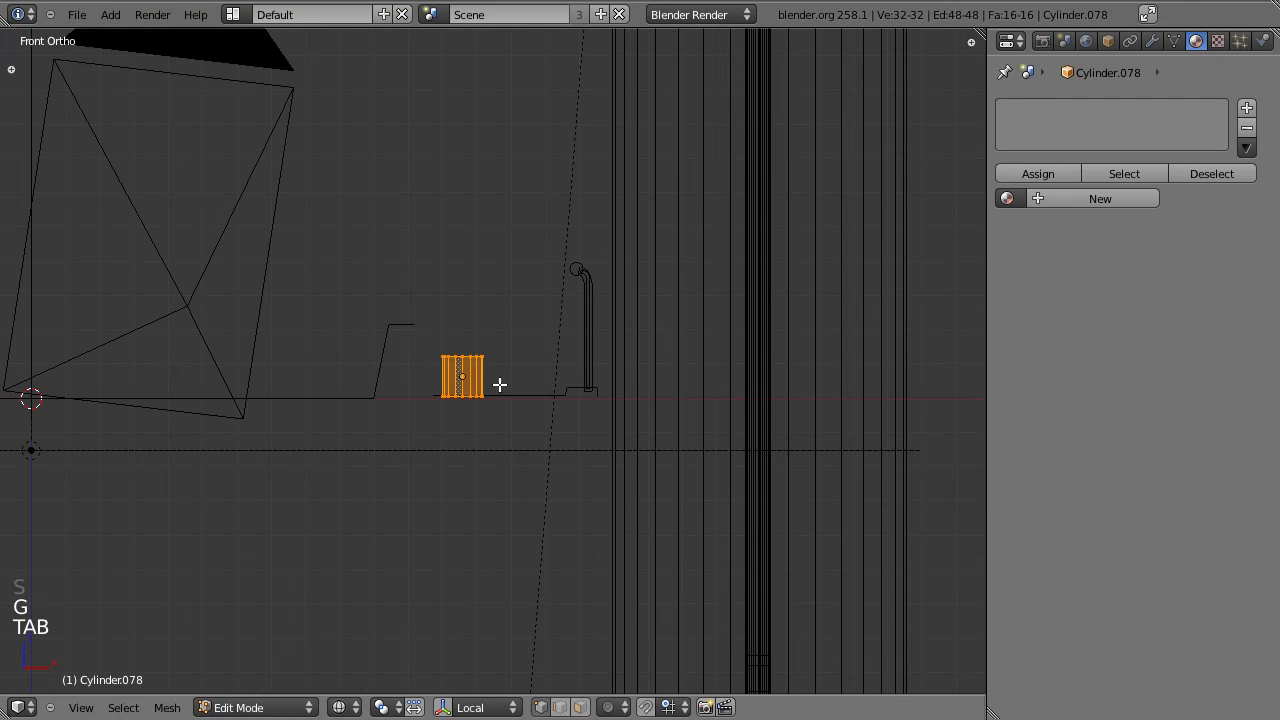
{"action": "key", "text": "a"}
{"action": "key", "text": "b"}
{"action": "left_click_drag", "start_coordinate": [346, 326], "coordinate": [515, 367]}
{"action": "scroll", "coordinate": [550, 400], "scroll_direction": "down", "scroll_amount": 5}
{"action": "key", "text": "g"}
{"action": "key", "text": "z"}
{"action": "left_click", "coordinate": [563, 266]}
{"action": "scroll", "coordinate": [578, 320], "scroll_direction": "down", "scroll_amount": 3}
{"action": "middle_click_drag", "start_coordinate": [565, 270], "coordinate": [582, 351], "text": "shift"}
{"action": "key", "text": "g"}
{"action": "key", "text": "z"}
{"action": "left_click", "coordinate": [589, 300]}
Step: Scale the top ring of vertices down so the lamp post tapers upward
{"action": "middle_click_drag", "start_coordinate": [578, 269], "coordinate": [549, 469], "text": "shift"}
{"action": "scroll", "coordinate": [660, 352], "scroll_direction": "up", "scroll_amount": 5}
{"action": "key", "text": "s"}
{"action": "left_click", "coordinate": [680, 350]}
Step: Snap the 3D cursor to the post's top ring, and offset it level toward the road as the bend's pivot
{"action": "scroll", "coordinate": [640, 330], "scroll_direction": "down", "scroll_amount": 3}
{"action": "scroll", "coordinate": [580, 460], "scroll_direction": "up", "scroll_amount": 4}
{"action": "scroll", "coordinate": [620, 447], "scroll_direction": "down", "scroll_amount": 3}
{"action": "scroll", "coordinate": [630, 440], "scroll_direction": "up", "scroll_amount": 2}
{"action": "scroll", "coordinate": [628, 437], "scroll_direction": "up", "scroll_amount": 3}
{"action": "key", "text": "shift+s"}
{"action": "left_click", "coordinate": [628, 437]}
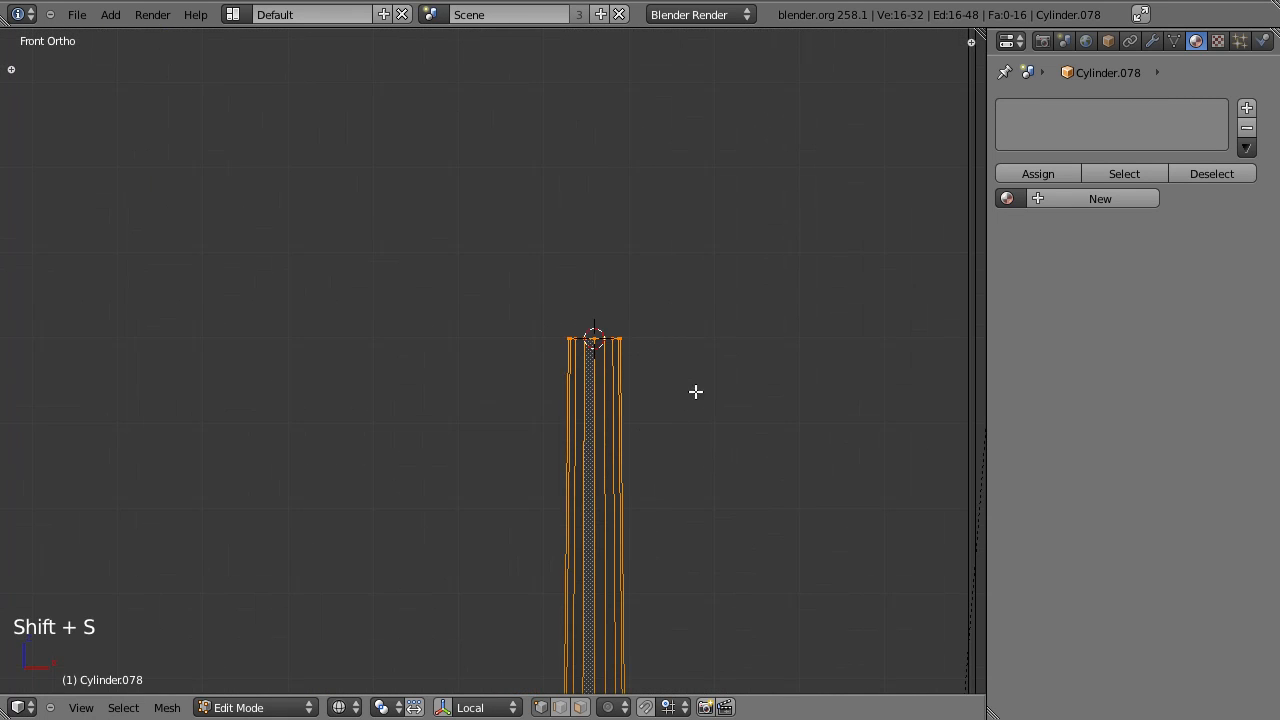
{"action": "scroll", "coordinate": [660, 405], "scroll_direction": "down", "scroll_amount": 2}
{"action": "scroll", "coordinate": [628, 420], "scroll_direction": "up", "scroll_amount": 2}
{"action": "middle_click_drag", "start_coordinate": [623, 429], "coordinate": [657, 371], "text": "shift"}
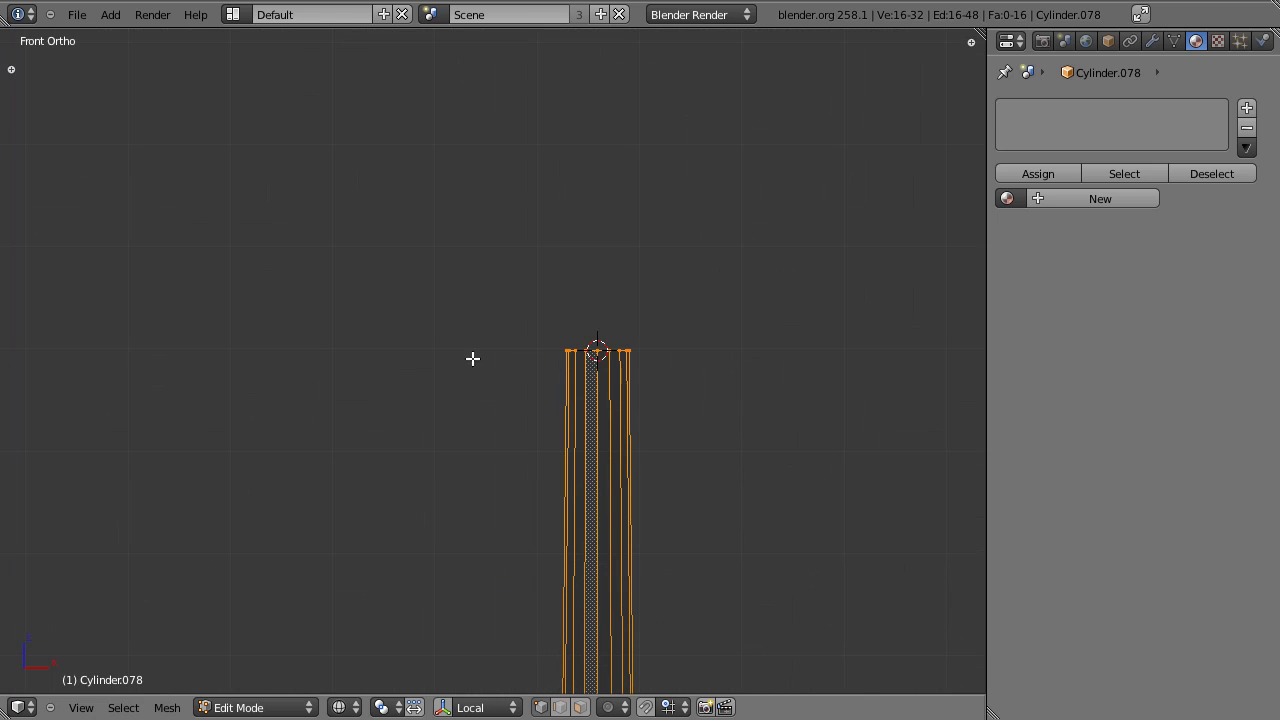
{"action": "scroll", "coordinate": [600, 491], "scroll_direction": "down", "scroll_amount": 5}
{"action": "scroll", "coordinate": [600, 491], "scroll_direction": "up", "scroll_amount": 4}
{"action": "scroll", "coordinate": [600, 491], "scroll_direction": "up", "scroll_amount": 3}
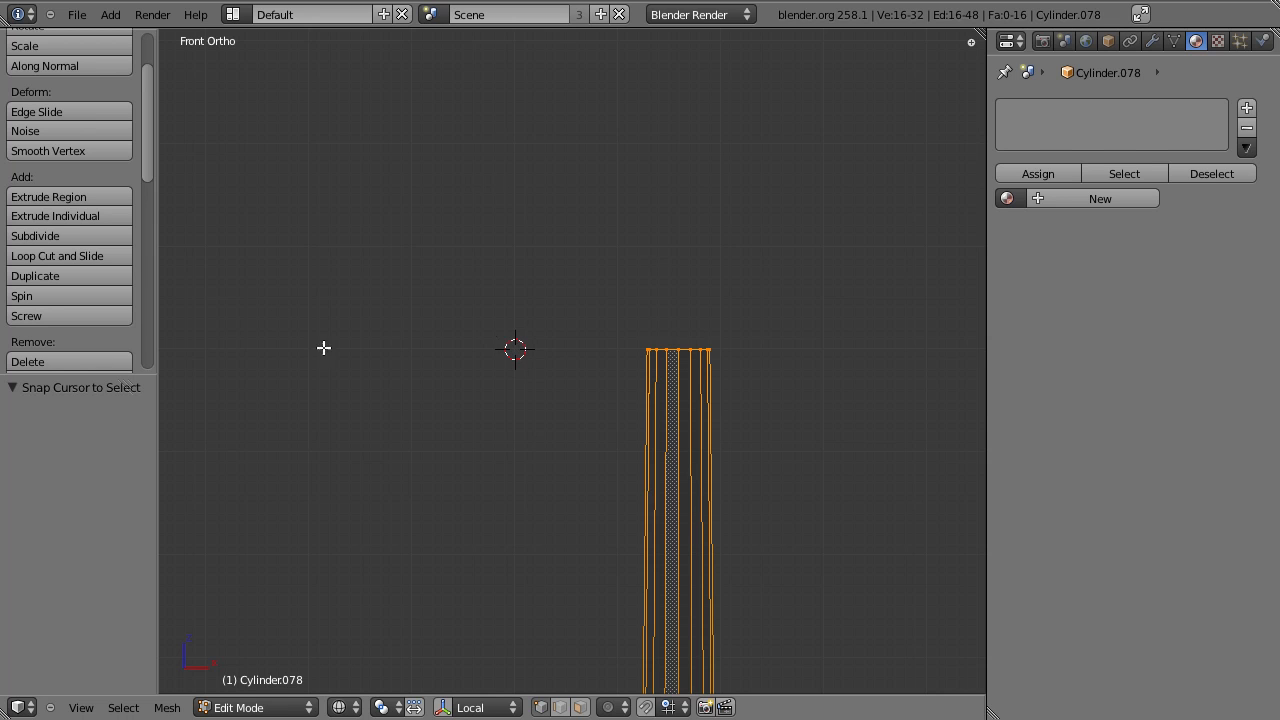
Step: Spin the post's top ring around the 3D cursor by -90 degrees in 9 steps
{"action": "left_click", "coordinate": [60, 295]}
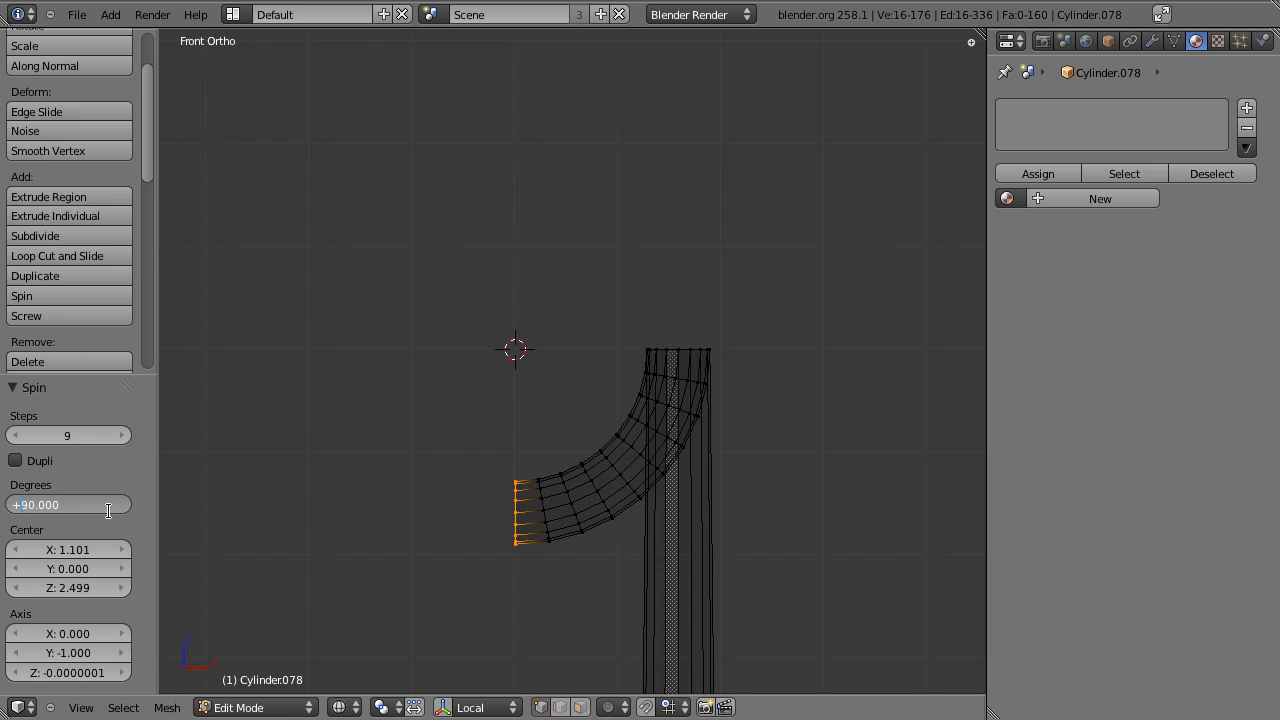
{"action": "type", "text": "-90"}
{"action": "key", "text": "Return"}
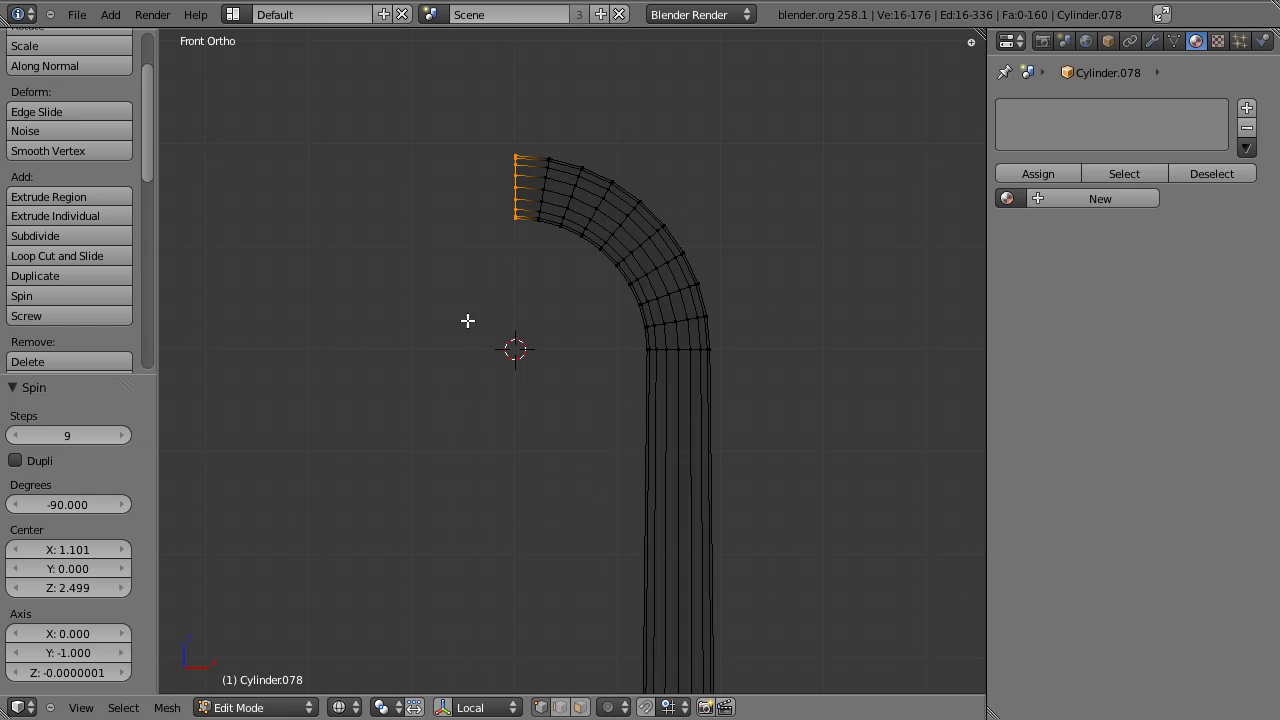
{"action": "left_click", "coordinate": [126, 435]}
{"action": "left_click", "coordinate": [126, 435]}
{"action": "left_click", "coordinate": [13, 437]}
{"action": "left_click", "coordinate": [13, 437]}
Step: Delete the last two vertex rings at the end of the bend
{"action": "scroll", "coordinate": [517, 319], "scroll_direction": "up", "scroll_amount": 5}
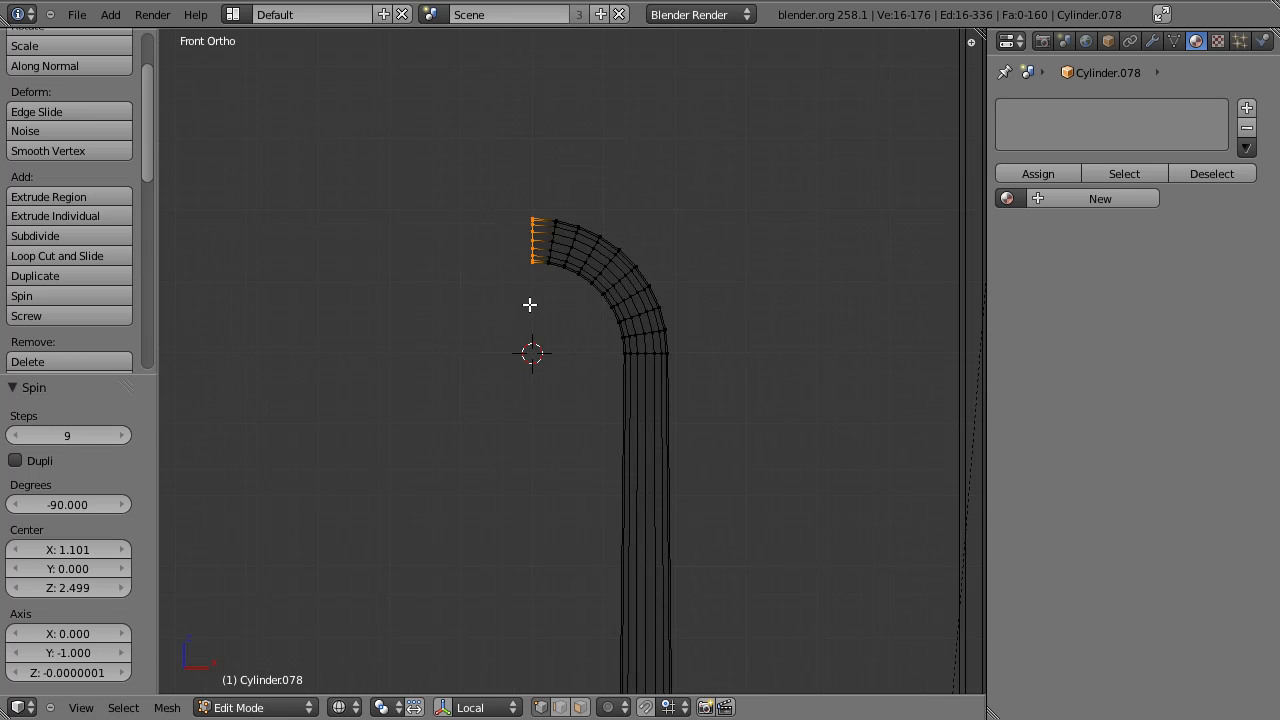
{"action": "key", "text": "x"}
{"action": "left_click", "coordinate": [574, 276]}
{"action": "right_click", "coordinate": [557, 260], "text": "alt"}
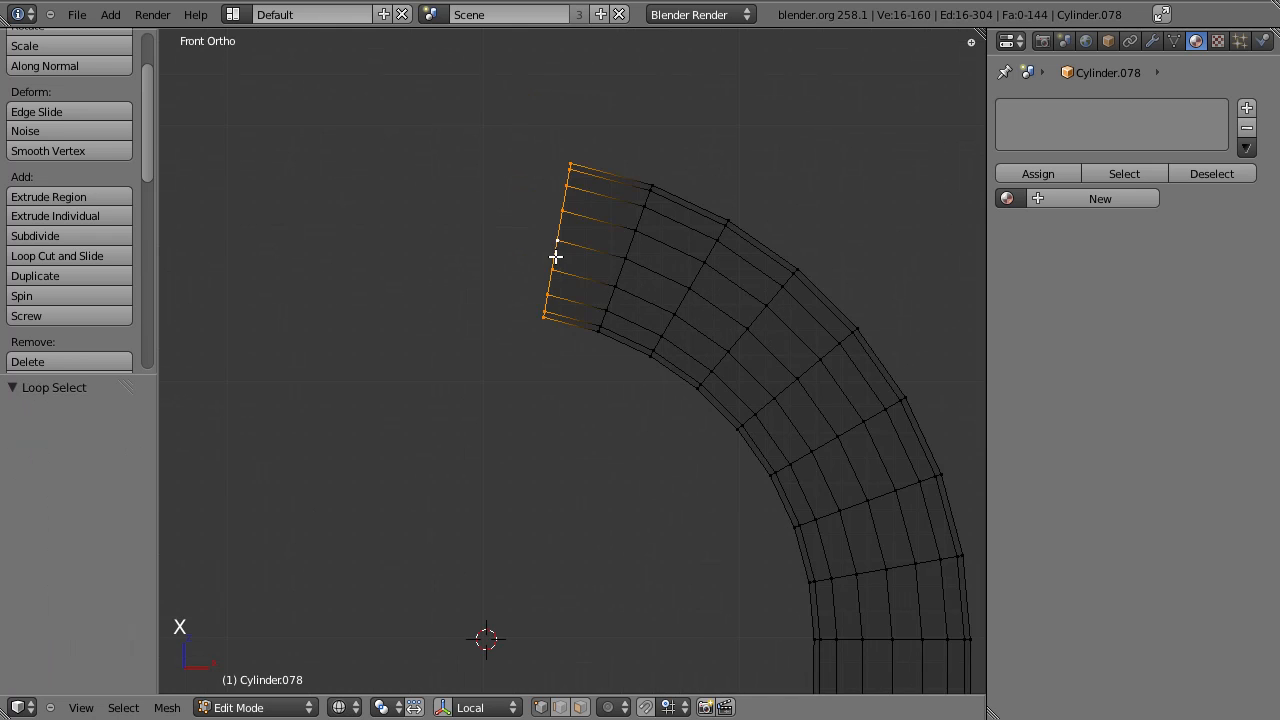
{"action": "scroll", "coordinate": [557, 260], "scroll_direction": "down", "scroll_amount": 4}
{"action": "key", "text": "x"}
{"action": "left_click", "coordinate": [550, 258]}
Step: Extrude the bend's end ring toward the road by -0.957 in X and 0.187 in Z, and shorten the arm slightly
{"action": "right_click", "coordinate": [591, 340], "text": "alt"}
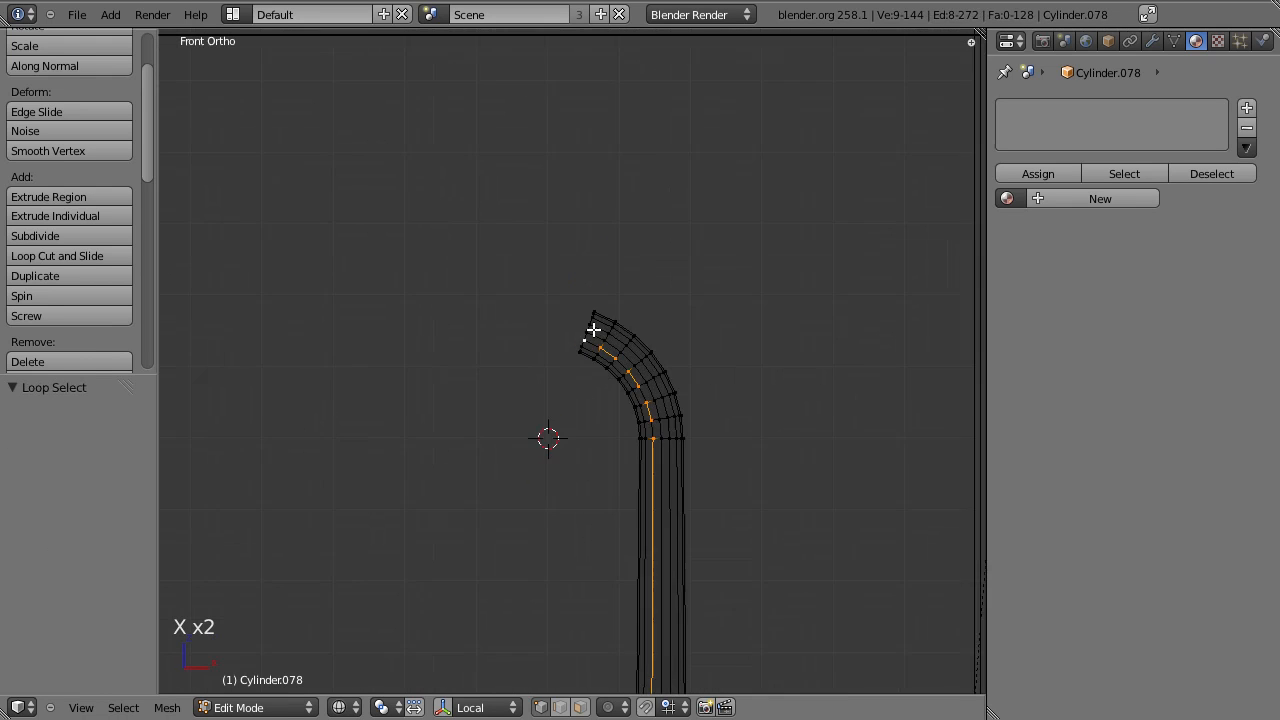
{"action": "scroll", "coordinate": [587, 337], "scroll_direction": "down", "scroll_amount": 4}
{"action": "right_click", "coordinate": [588, 338], "text": "alt"}
{"action": "scroll", "coordinate": [620, 380], "scroll_direction": "down", "scroll_amount": 4}
{"action": "scroll", "coordinate": [640, 415], "scroll_direction": "down", "scroll_amount": 3}
{"action": "key", "text": "e"}
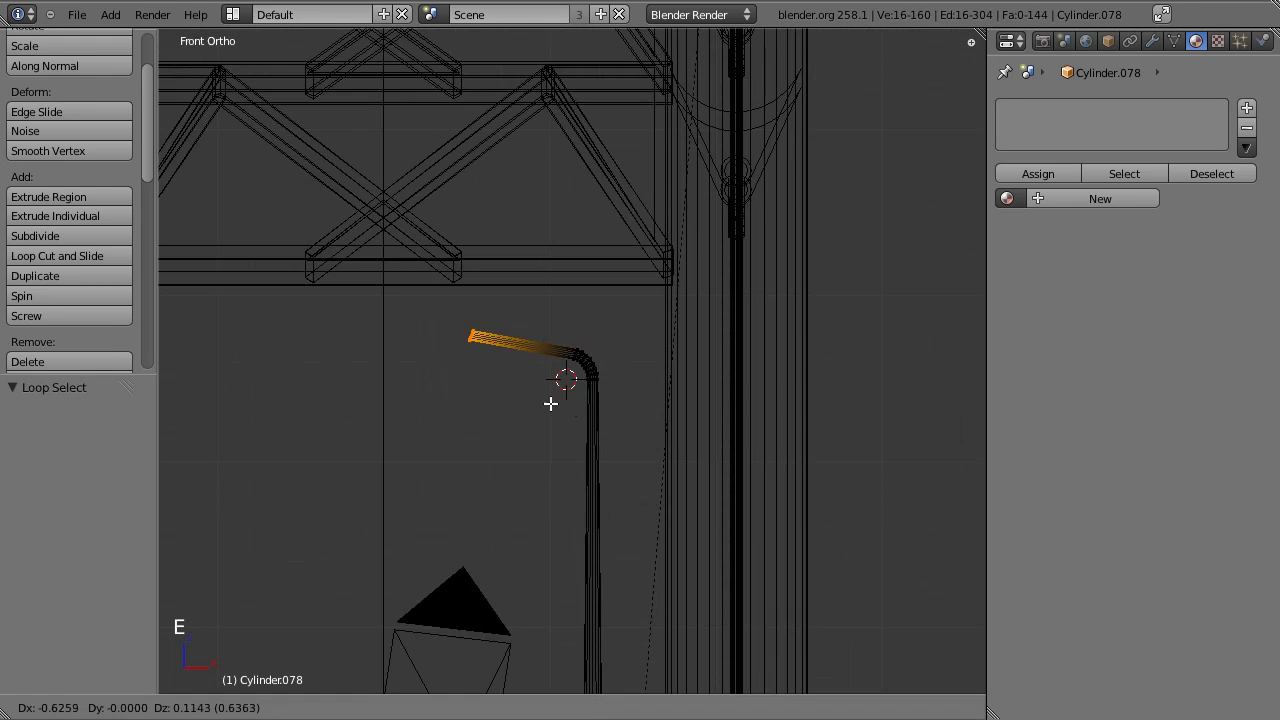
{"action": "left_click", "coordinate": [500, 391]}
{"action": "scroll", "coordinate": [669, 334], "scroll_direction": "down", "scroll_amount": 3}
{"action": "key", "text": "g"}
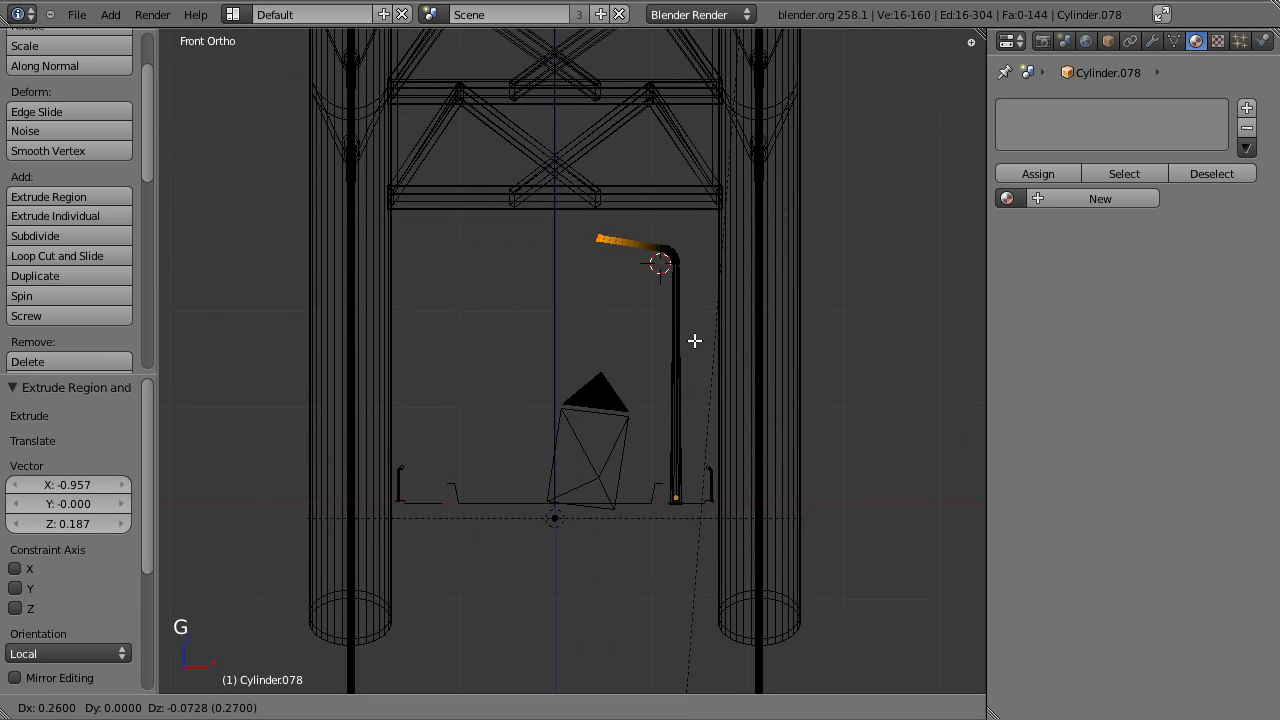
{"action": "left_click", "coordinate": [693, 341]}
Step: Select all vertices of the lamp post's bend and arm, leaving out the base ring, and scale them to 0.821
{"action": "scroll", "coordinate": [640, 395], "scroll_direction": "up", "scroll_amount": 6}
{"action": "key", "text": "a"}
{"action": "key", "text": "a"}
{"action": "key", "text": "a"}
{"action": "key", "text": "b"}
{"action": "left_click_drag", "start_coordinate": [269, 214], "coordinate": [877, 463]}
{"action": "scroll", "coordinate": [877, 463], "scroll_direction": "down", "scroll_amount": 9}
{"action": "key", "text": "s"}
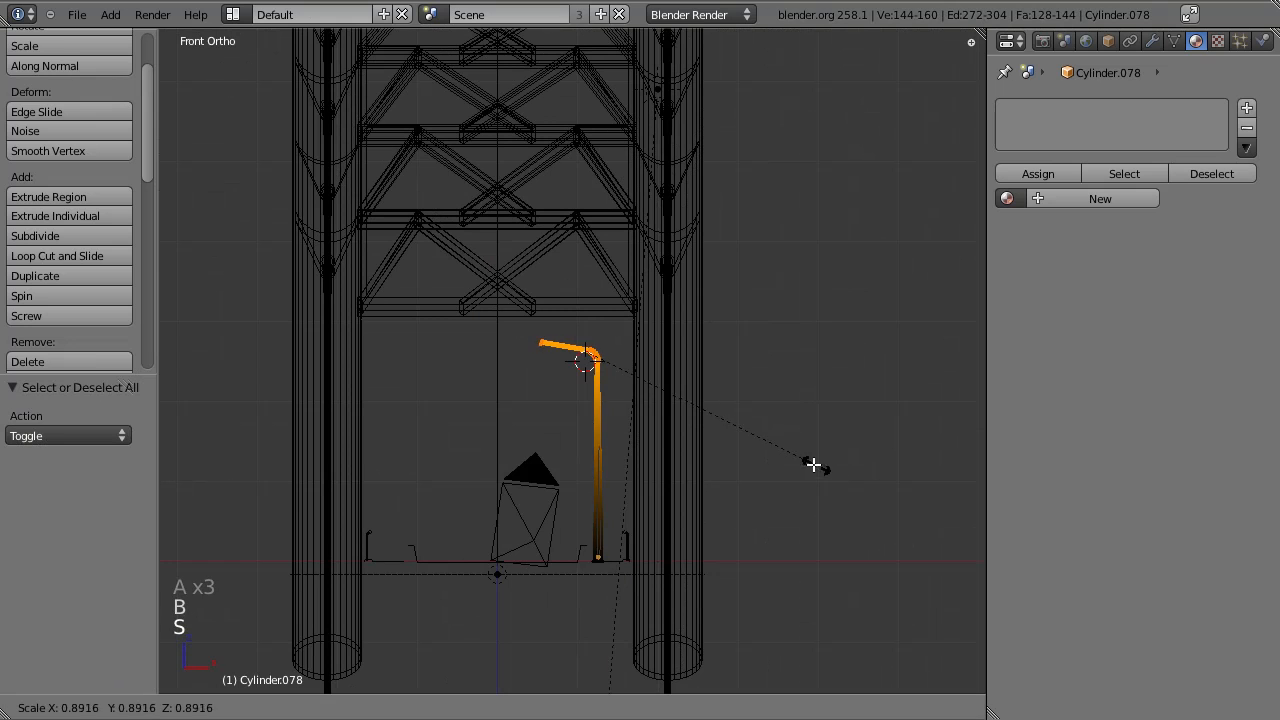
{"action": "left_click", "coordinate": [799, 451]}
{"action": "scroll", "coordinate": [791, 443], "scroll_direction": "up", "scroll_amount": 5}
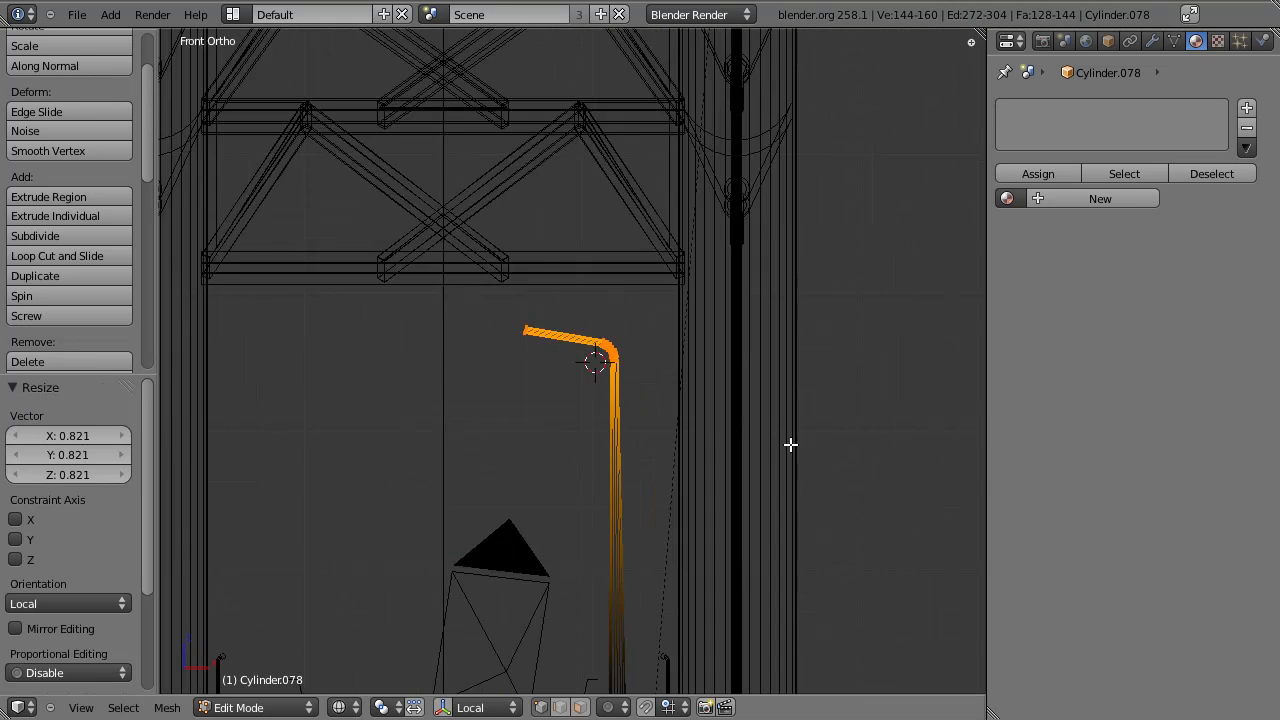
Step: Select the vertex ring at the free end of the lamp arm and rotate it about -13 degrees
{"action": "scroll", "coordinate": [760, 470], "scroll_direction": "down", "scroll_amount": 3}
{"action": "scroll", "coordinate": [680, 420], "scroll_direction": "up", "scroll_amount": 4}
{"action": "scroll", "coordinate": [605, 350], "scroll_direction": "up", "scroll_amount": 2}
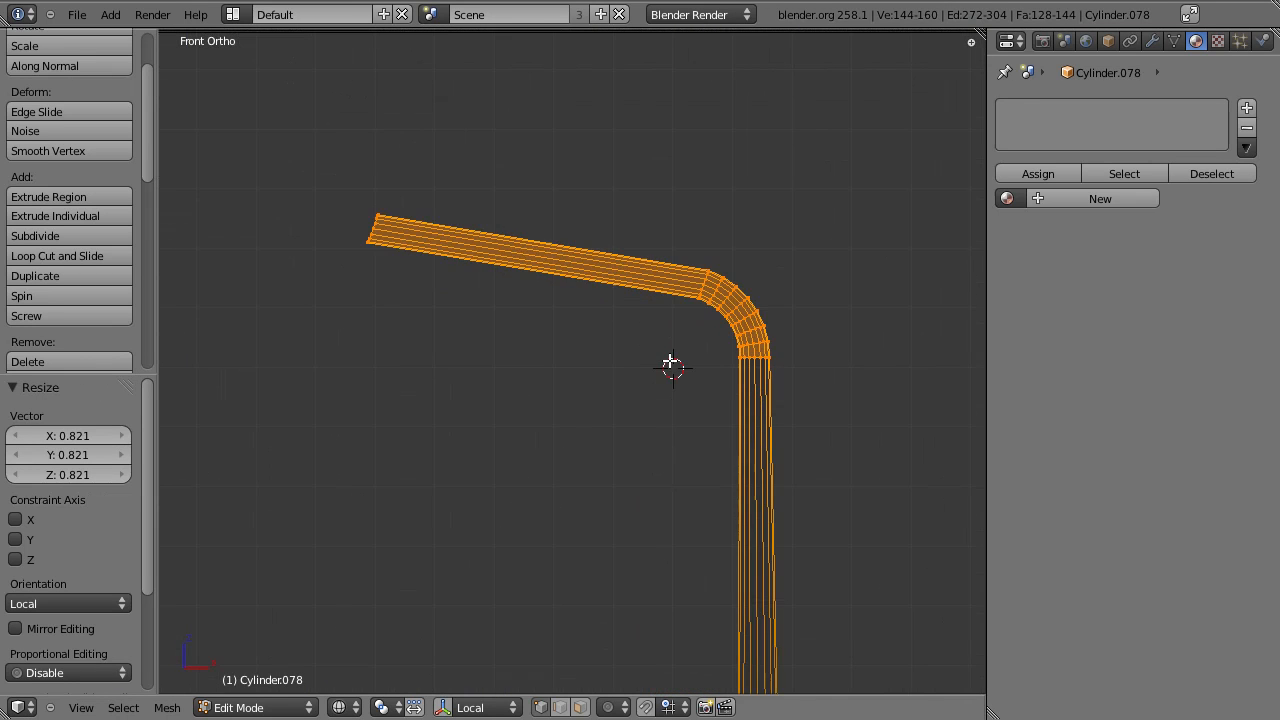
{"action": "key", "text": "a"}
{"action": "key", "text": "b"}
{"action": "left_click_drag", "start_coordinate": [337, 200], "coordinate": [446, 294]}
{"action": "scroll", "coordinate": [446, 294], "scroll_direction": "up", "scroll_amount": 2}
{"action": "middle_click_drag", "start_coordinate": [446, 294], "coordinate": [776, 580], "text": "shift"}
{"action": "scroll", "coordinate": [776, 580], "scroll_direction": "up", "scroll_amount": 1}
{"action": "key", "text": "r"}
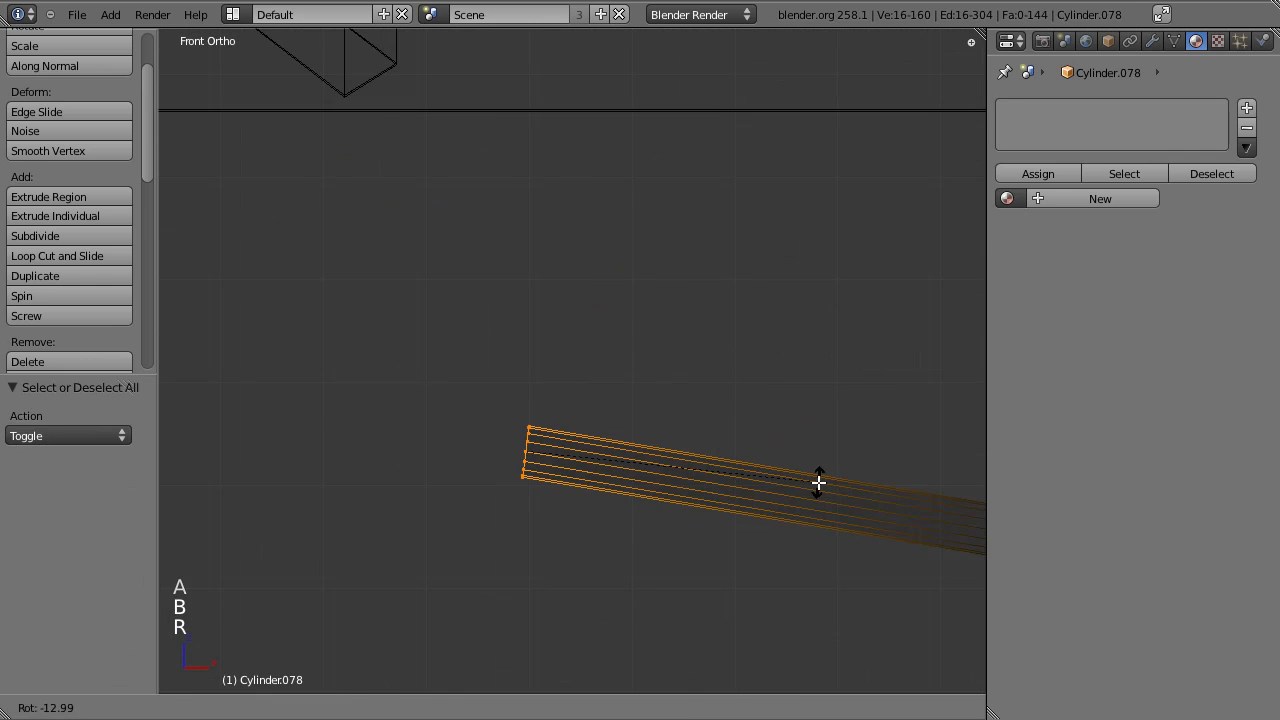
{"action": "left_click", "coordinate": [817, 485]}
Step: Extrude the arm's end ring in place, scale it down, and extrude it along X into a short thin connector
{"action": "key", "text": "e"}
{"action": "left_click", "coordinate": [822, 386]}
{"action": "key", "text": "s"}
{"action": "left_click", "coordinate": [745, 362]}
{"action": "key", "text": "e"}
{"action": "key", "text": "x"}
{"action": "left_click", "coordinate": [731, 363]}
Step: Snap the 3D cursor to the connector's end ring, add a cube there, and scale it to 0.291 and smaller still
{"action": "key", "text": "shift+s"}
{"action": "left_click", "coordinate": [697, 400]}
{"action": "key", "text": "shift+a"}
{"action": "left_click", "coordinate": [695, 406]}
{"action": "key", "text": "s"}
{"action": "left_click", "coordinate": [817, 249]}
{"action": "key", "text": "s"}
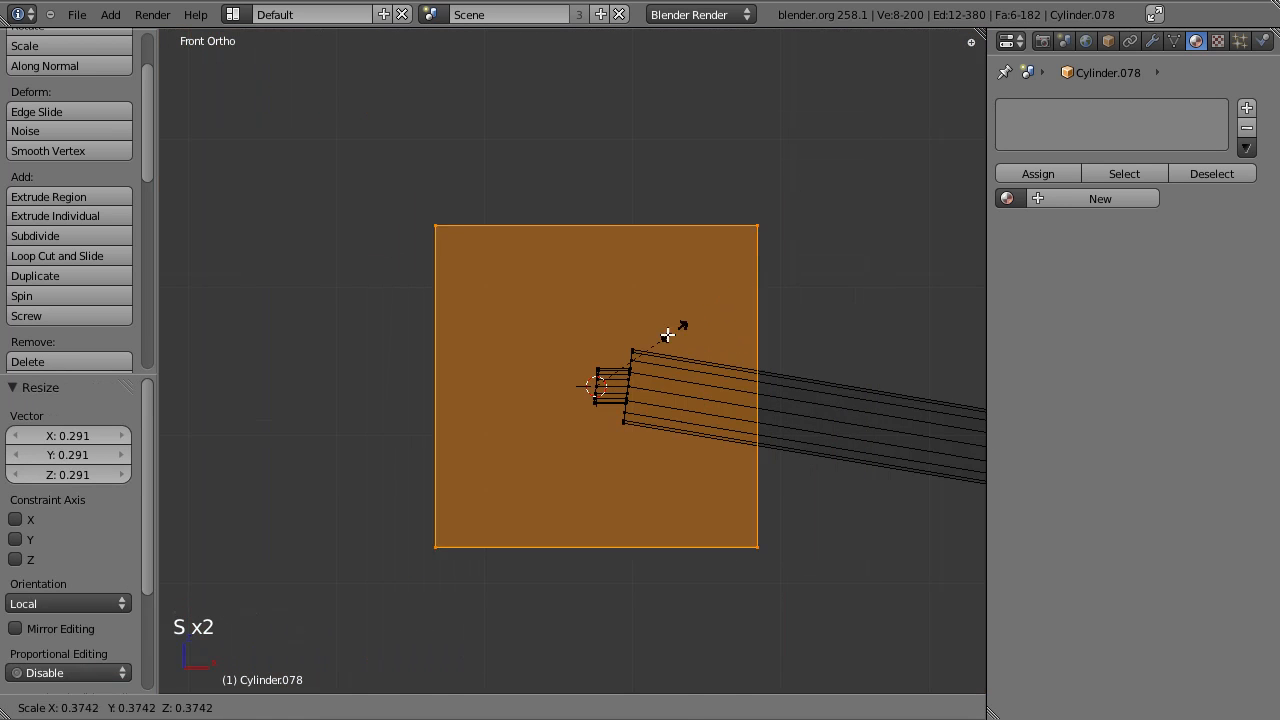
{"action": "left_click", "coordinate": [790, 318]}
Step: Shift the cube along X off the connector, shrink it further, and place it against the connector's end
{"action": "key", "text": "s"}
{"action": "key", "text": "g"}
{"action": "key", "text": "x"}
{"action": "left_click", "coordinate": [642, 325]}
{"action": "key", "text": "s"}
{"action": "left_click", "coordinate": [628, 329]}
{"action": "key", "text": "g"}
{"action": "left_click", "coordinate": [669, 309]}
Step: Select the vertices on the lamp head's free end and move them -0.129 along X to lengthen the head
{"action": "scroll", "coordinate": [670, 310], "scroll_direction": "up", "scroll_amount": 2}
{"action": "key", "text": "a"}
{"action": "key", "text": "a"}
{"action": "key", "text": "a"}
{"action": "key", "text": "b"}
{"action": "left_click_drag", "start_coordinate": [469, 269], "coordinate": [540, 446]}
{"action": "scroll", "coordinate": [606, 443], "scroll_direction": "down", "scroll_amount": 7}
{"action": "key", "text": "g"}
{"action": "key", "text": "x"}
{"action": "left_click", "coordinate": [530, 443]}
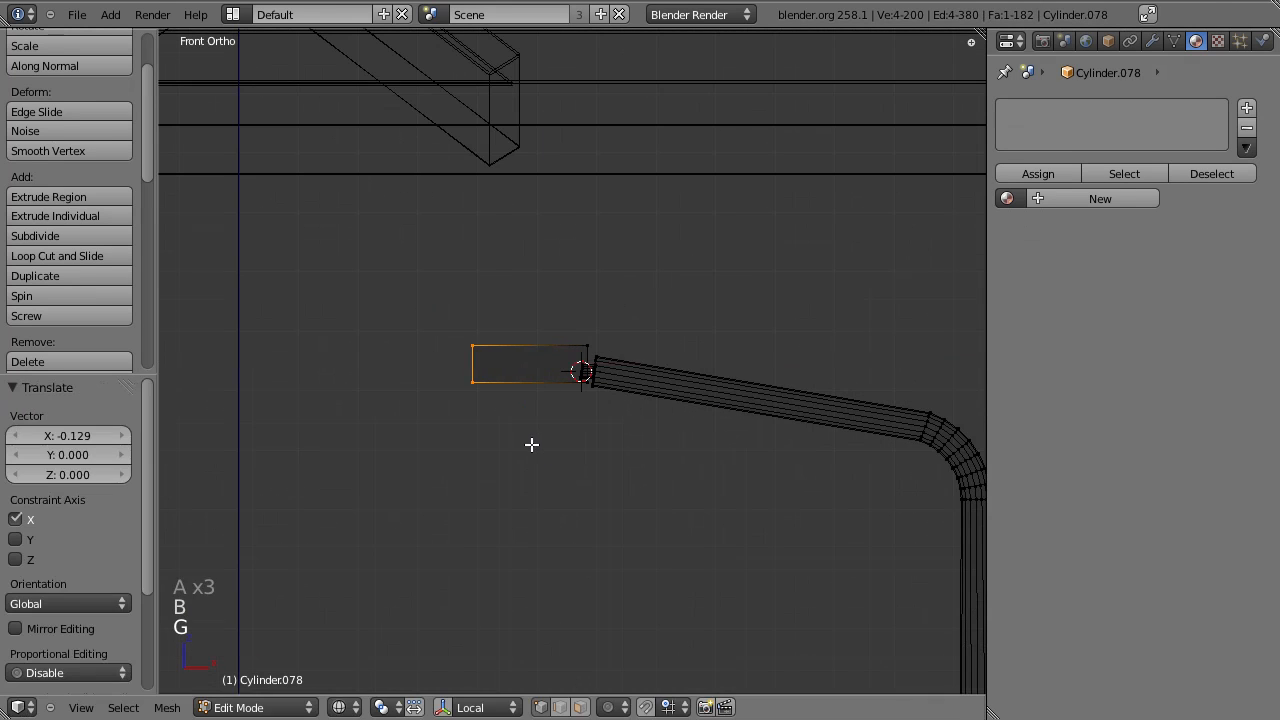
Step: Add a horizontal edge loop to the upper part of the lamp head and move its top front vertices 0.03779 along X
{"action": "scroll", "coordinate": [520, 435], "scroll_direction": "up", "scroll_amount": 5}
{"action": "key", "text": "a"}
{"action": "key", "text": "ctrl+r"}
{"action": "left_click", "coordinate": [334, 357]}
{"action": "left_click", "coordinate": [334, 345]}
{"action": "key", "text": "a"}
{"action": "left_click_drag", "start_coordinate": [370, 351], "coordinate": [374, 351]}
{"action": "key", "text": "g"}
{"action": "middle_click_drag", "start_coordinate": [376, 351], "coordinate": [432, 351]}
{"action": "left_click", "coordinate": [432, 351]}
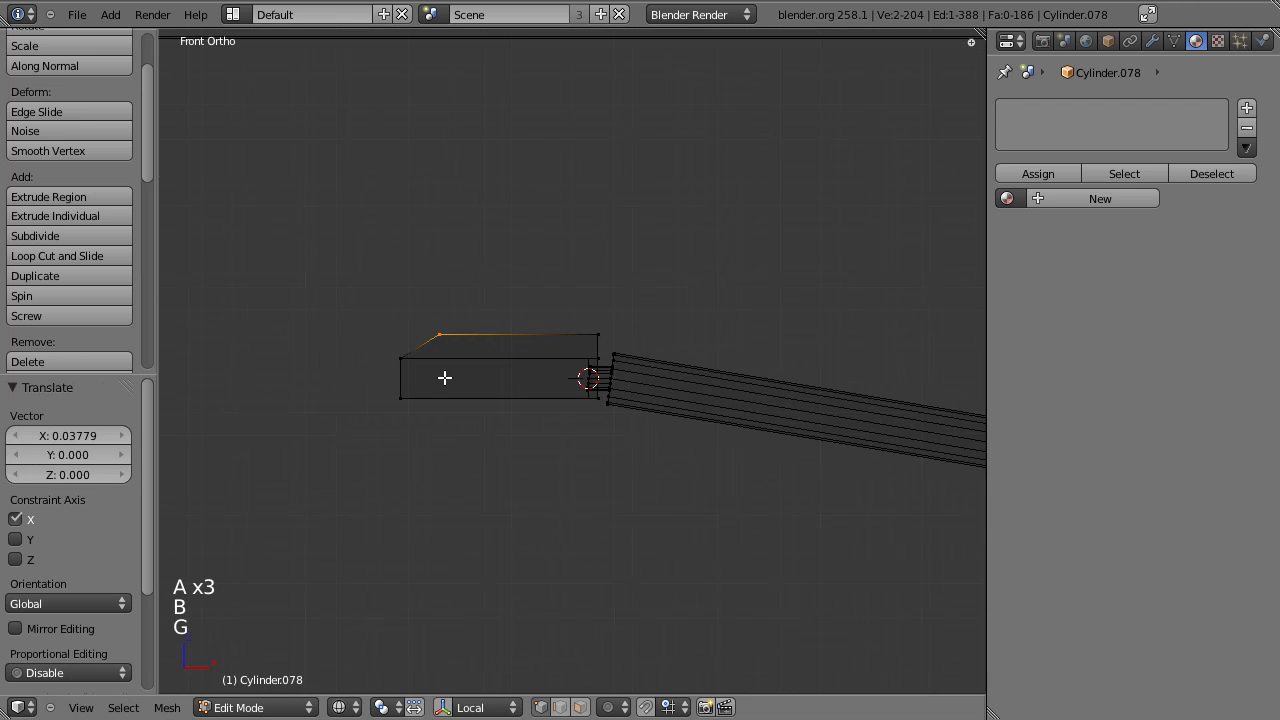
Step: Extrude the lamp head's bottom face in place, scale it to 0.672, and extrude it downward into a lower block
{"action": "middle_click_drag", "start_coordinate": [414, 420], "coordinate": [460, 326], "text": "shift"}
{"action": "scroll", "coordinate": [460, 326], "scroll_direction": "up", "scroll_amount": 1}
{"action": "key", "text": "a"}
{"action": "key", "text": "a"}
{"action": "key", "text": "a"}
{"action": "key", "text": "b"}
{"action": "left_click_drag", "start_coordinate": [320, 309], "coordinate": [686, 354]}
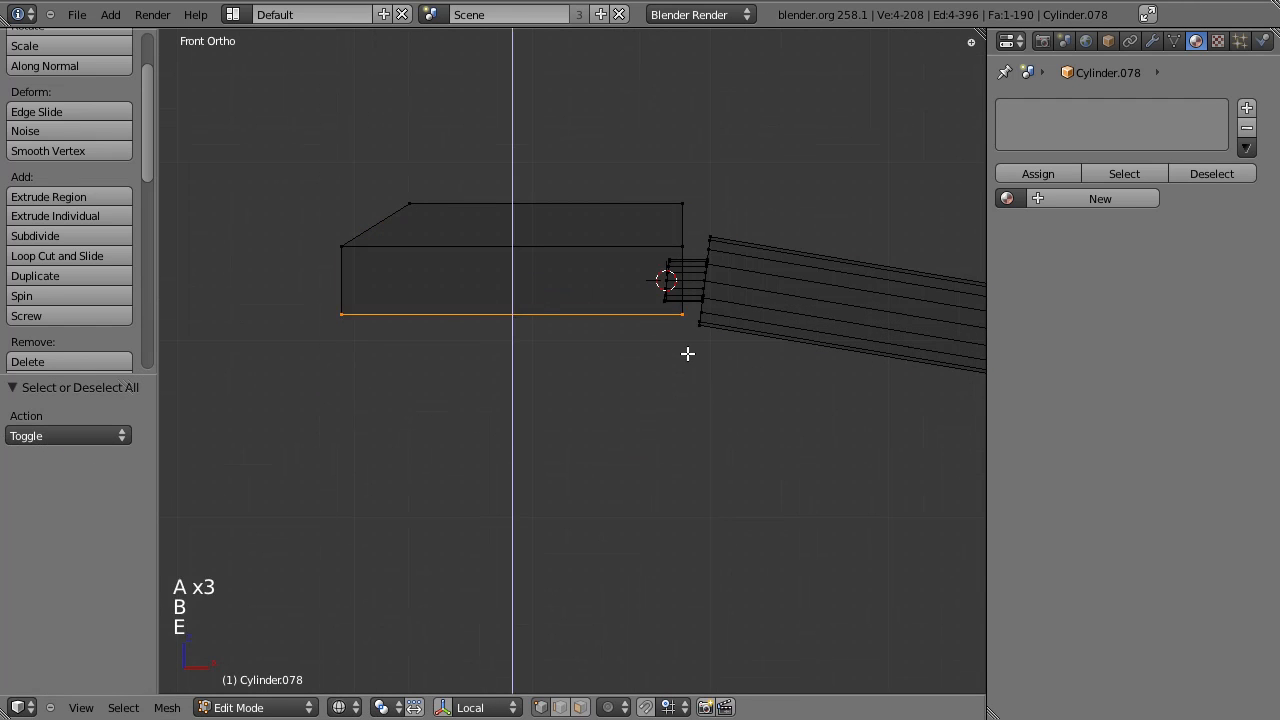
{"action": "key", "text": "e"}
{"action": "left_click", "coordinate": [794, 246]}
{"action": "key", "text": "s"}
{"action": "left_click", "coordinate": [712, 275]}
{"action": "key", "text": "e"}
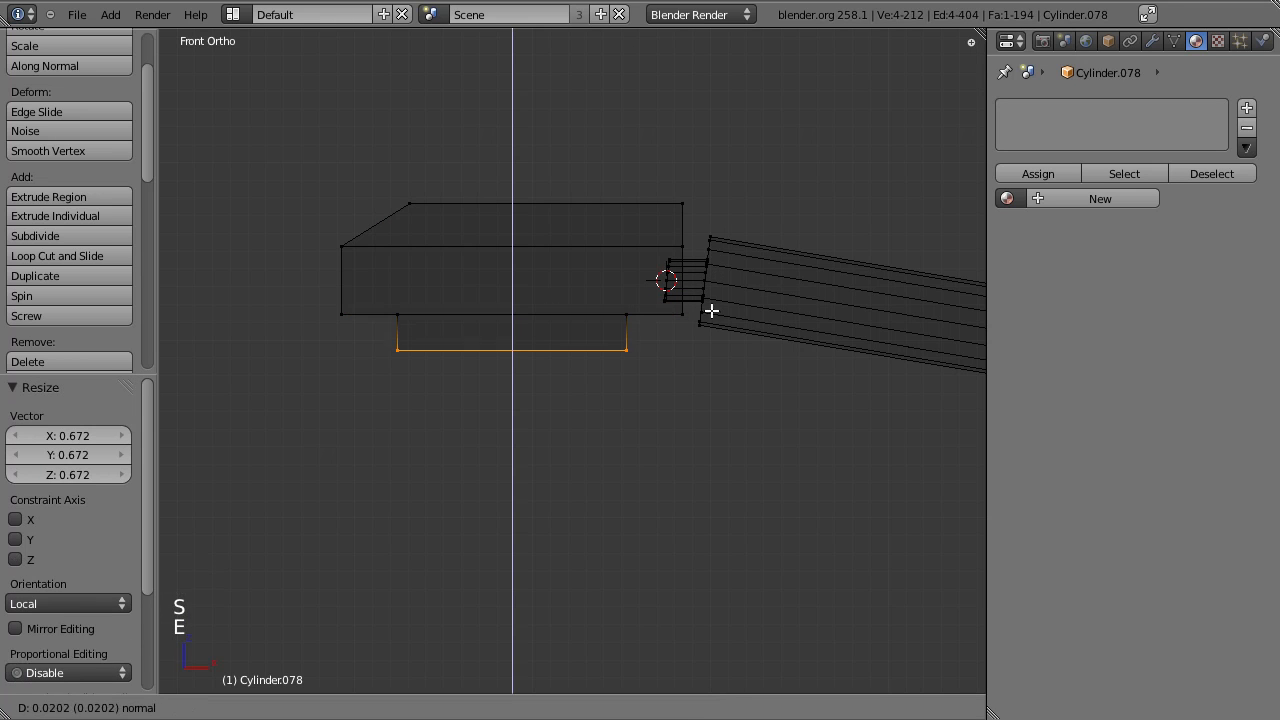
{"action": "left_click", "coordinate": [717, 335]}
Step: Select the lower block of the lamp head and widen it along X
{"action": "key", "text": "b"}
{"action": "left_click_drag", "start_coordinate": [394, 295], "coordinate": [680, 405]}
{"action": "key", "text": "s"}
{"action": "key", "text": "x"}
{"action": "left_click", "coordinate": [720, 399]}
{"action": "key", "text": "a"}
Step: Add an edge loop near the bottom of the lower block and scale its bottom face to 0.770 for a beveled rim
{"action": "key", "text": "a"}
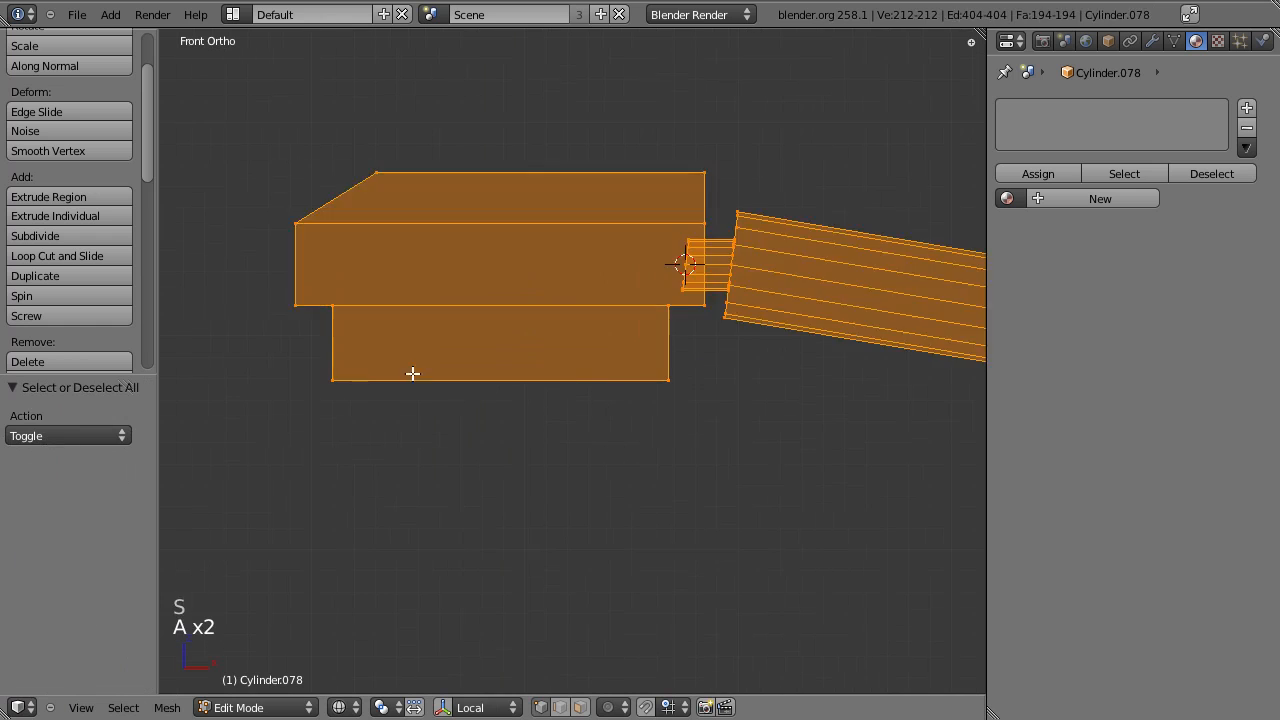
{"action": "key", "text": "a"}
{"action": "key", "text": "ctrl+r"}
{"action": "left_click", "coordinate": [335, 341]}
{"action": "left_click", "coordinate": [330, 369]}
{"action": "key", "text": "a"}
{"action": "key", "text": "b"}
{"action": "left_click_drag", "start_coordinate": [314, 372], "coordinate": [700, 410]}
{"action": "key", "text": "s"}
{"action": "left_click", "coordinate": [708, 409]}
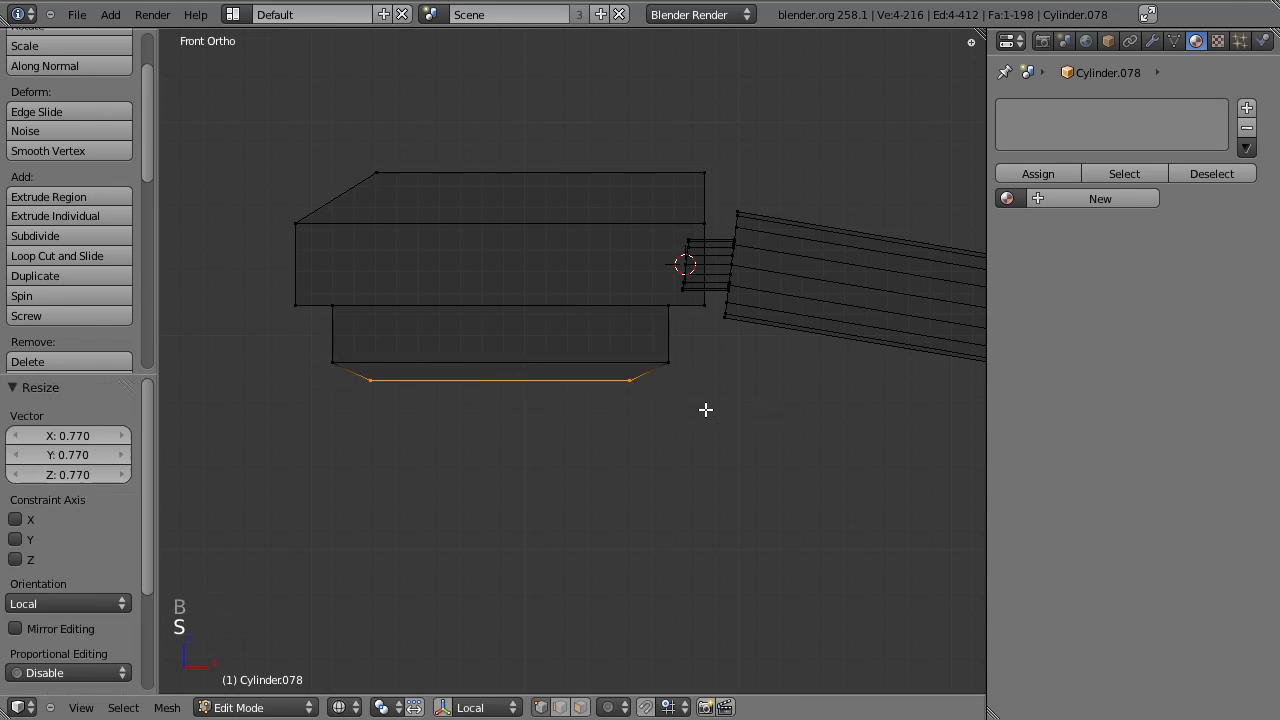
Step: Leave mesh editing, display the scene solid, and apply smooth shading to the lamp post
{"action": "scroll", "coordinate": [660, 425], "scroll_direction": "down", "scroll_amount": 5}
{"action": "key", "text": "Tab"}
{"action": "mouse_move", "coordinate": [640, 432]}
{"action": "middle_mouse_down"}
{"action": "mouse_move", "coordinate": [614, 327]}
{"action": "mouse_move", "coordinate": [623, 406]}
{"action": "mouse_move", "coordinate": [589, 449]}
{"action": "mouse_move", "coordinate": [656, 466]}
{"action": "mouse_move", "coordinate": [631, 502]}
{"action": "mouse_move", "coordinate": [638, 455]}
{"action": "mouse_move", "coordinate": [662, 524]}
{"action": "middle_mouse_up"}
{"action": "key", "text": "z"}
{"action": "middle_click_drag", "start_coordinate": [617, 484], "coordinate": [675, 534]}
{"action": "left_click", "coordinate": [53, 205]}
{"action": "middle_click_drag", "start_coordinate": [717, 403], "coordinate": [666, 300]}
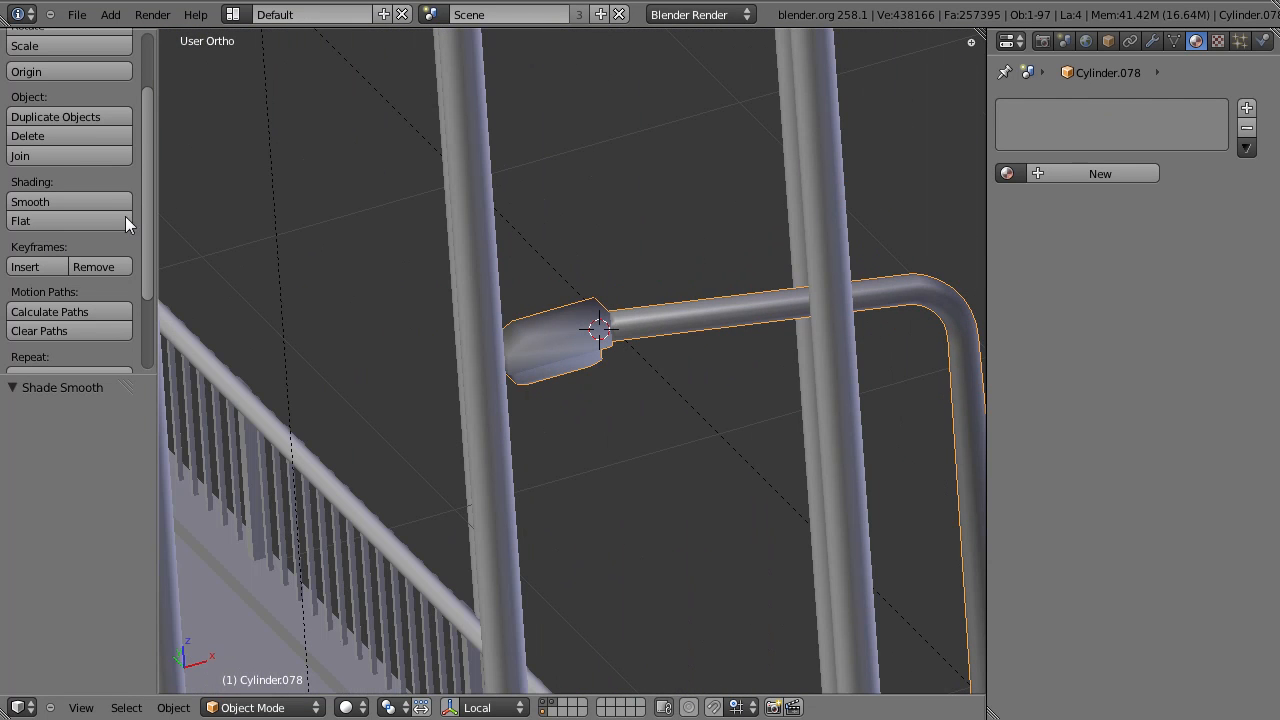
Step: Add an Edge Split modifier to the lamp post with a split angle of 88 degrees
{"action": "left_click", "coordinate": [1152, 41]}
{"action": "left_click", "coordinate": [1084, 133]}
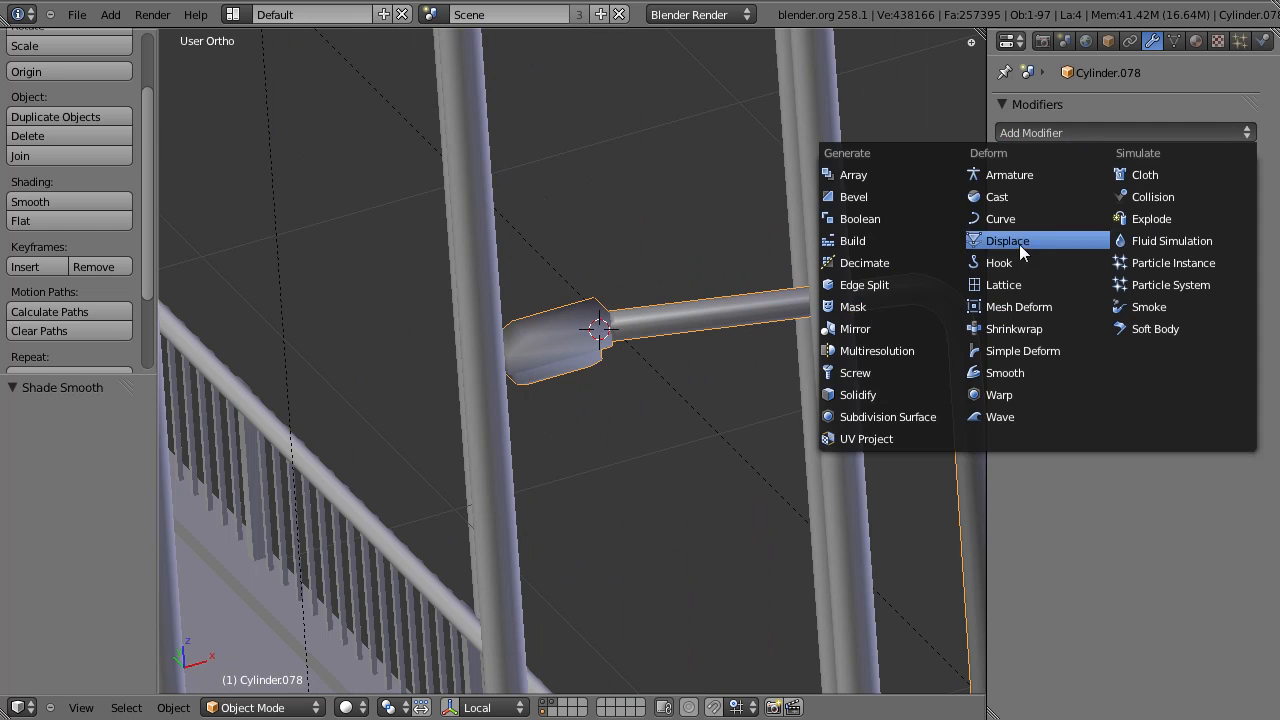
{"action": "left_click", "coordinate": [897, 284]}
{"action": "left_click", "coordinate": [1065, 249]}
{"action": "type", "text": "88"}
{"action": "key", "text": "Return"}
Step: Inspect the shading of the lamp head and arm from several angles and through the camera
{"action": "middle_click_drag", "start_coordinate": [939, 281], "coordinate": [590, 304]}
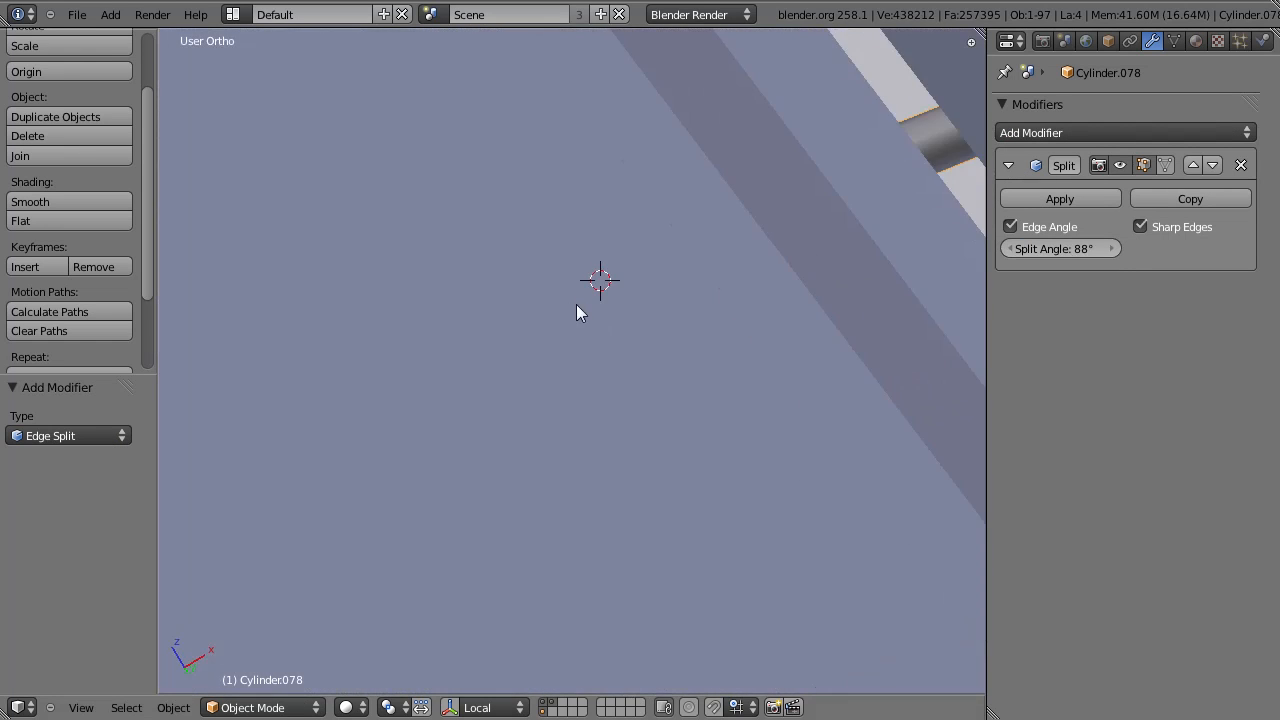
{"action": "scroll", "coordinate": [700, 271], "scroll_direction": "down", "scroll_amount": 3}
{"action": "key", "text": "KP_Decimal"}
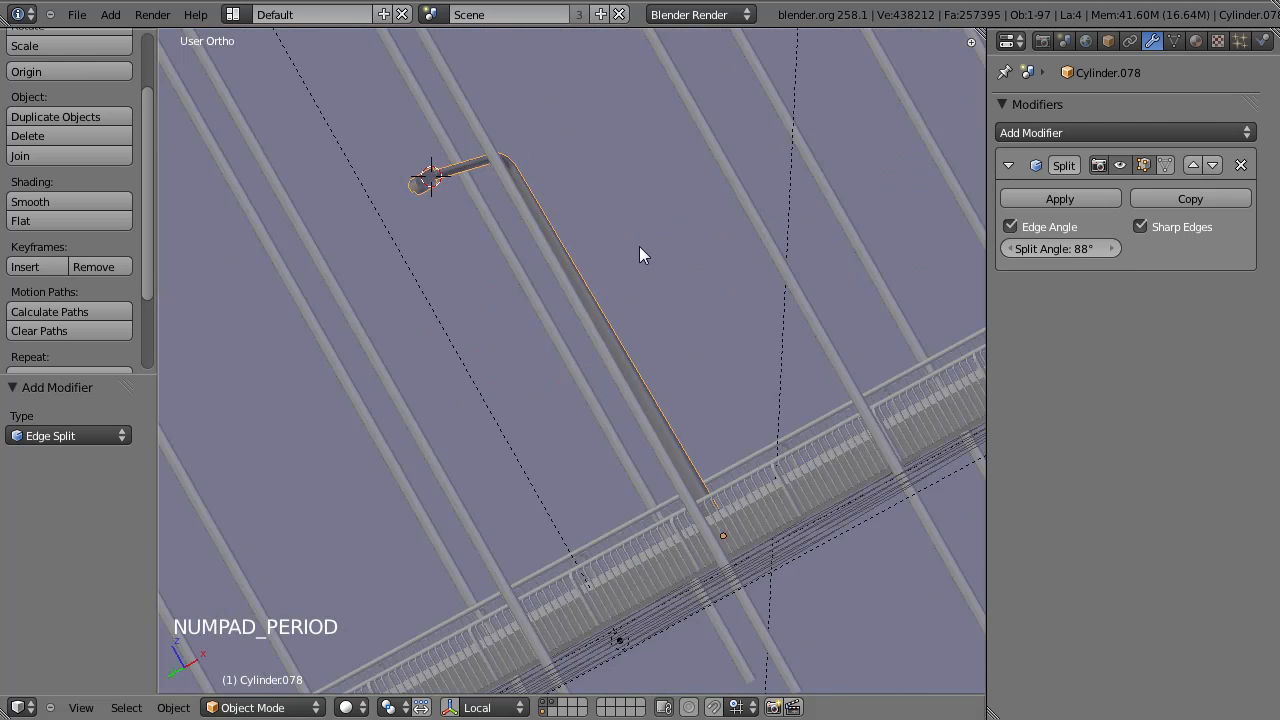
{"action": "key", "text": "z"}
{"action": "scroll", "coordinate": [506, 149], "scroll_direction": "up", "scroll_amount": 5}
{"action": "key", "text": "z"}
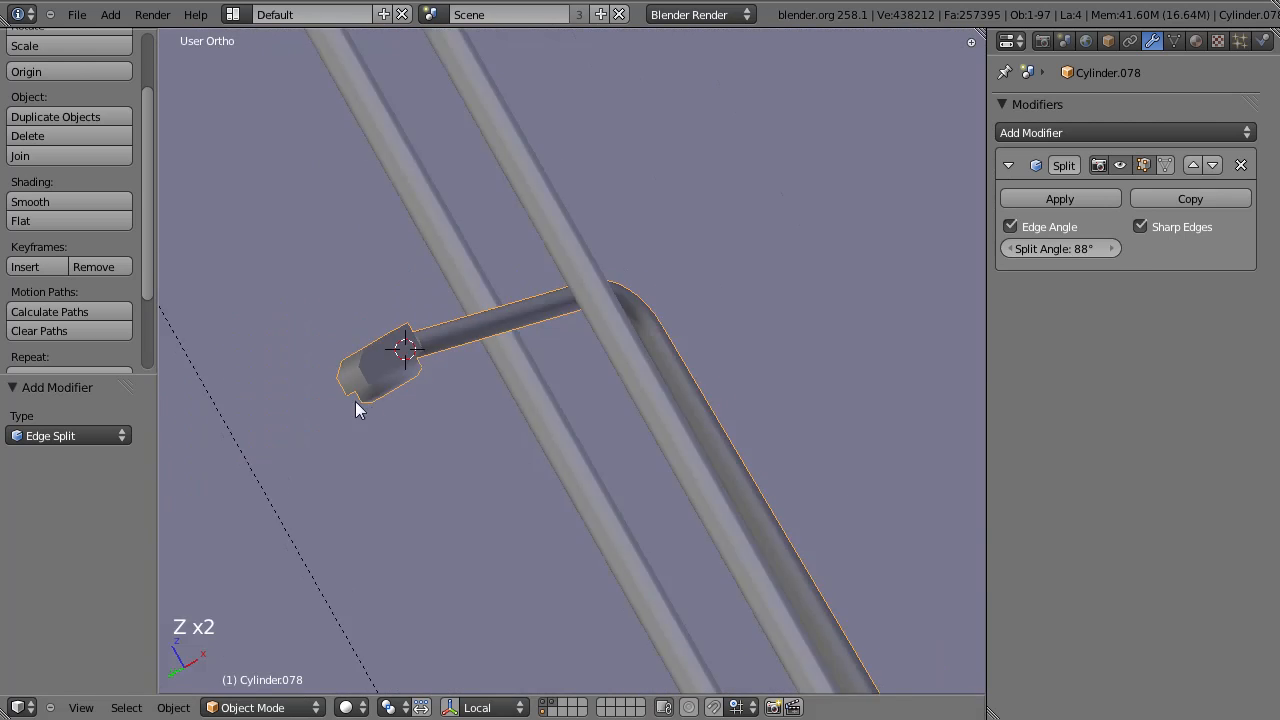
{"action": "middle_click_drag", "start_coordinate": [365, 385], "coordinate": [611, 336], "text": "shift"}
{"action": "scroll", "coordinate": [725, 350], "scroll_direction": "down", "scroll_amount": 2}
{"action": "middle_click_drag", "start_coordinate": [725, 350], "coordinate": [712, 335]}
{"action": "scroll", "coordinate": [794, 476], "scroll_direction": "down", "scroll_amount": 2}
{"action": "scroll", "coordinate": [805, 488], "scroll_direction": "down", "scroll_amount": 3}
{"action": "key", "text": "KP_0"}
Step: Center the 3D cursor on the world origin and set the lamp post's origin to it
{"action": "key", "text": "KP_7"}
{"action": "key", "text": "z"}
{"action": "scroll", "coordinate": [640, 458], "scroll_direction": "down", "scroll_amount": 4}
{"action": "scroll", "coordinate": [602, 449], "scroll_direction": "up", "scroll_amount": 4}
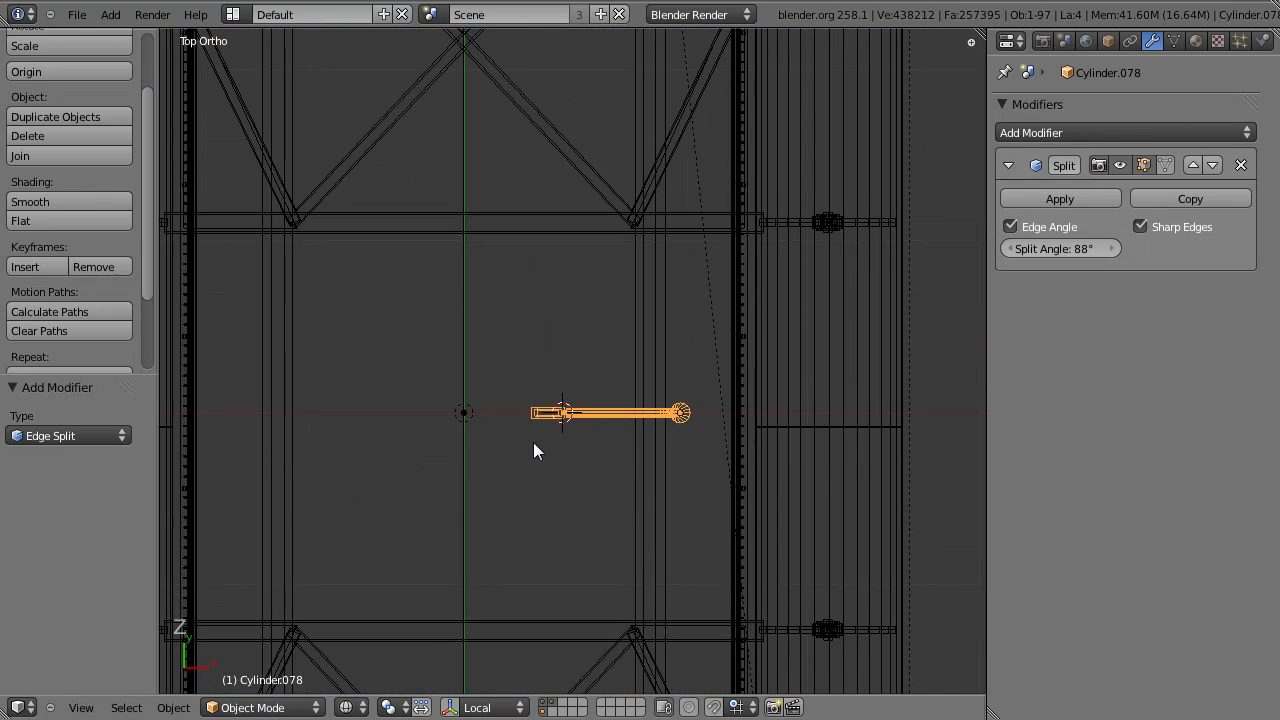
{"action": "scroll", "coordinate": [465, 407], "scroll_direction": "down", "scroll_amount": 4}
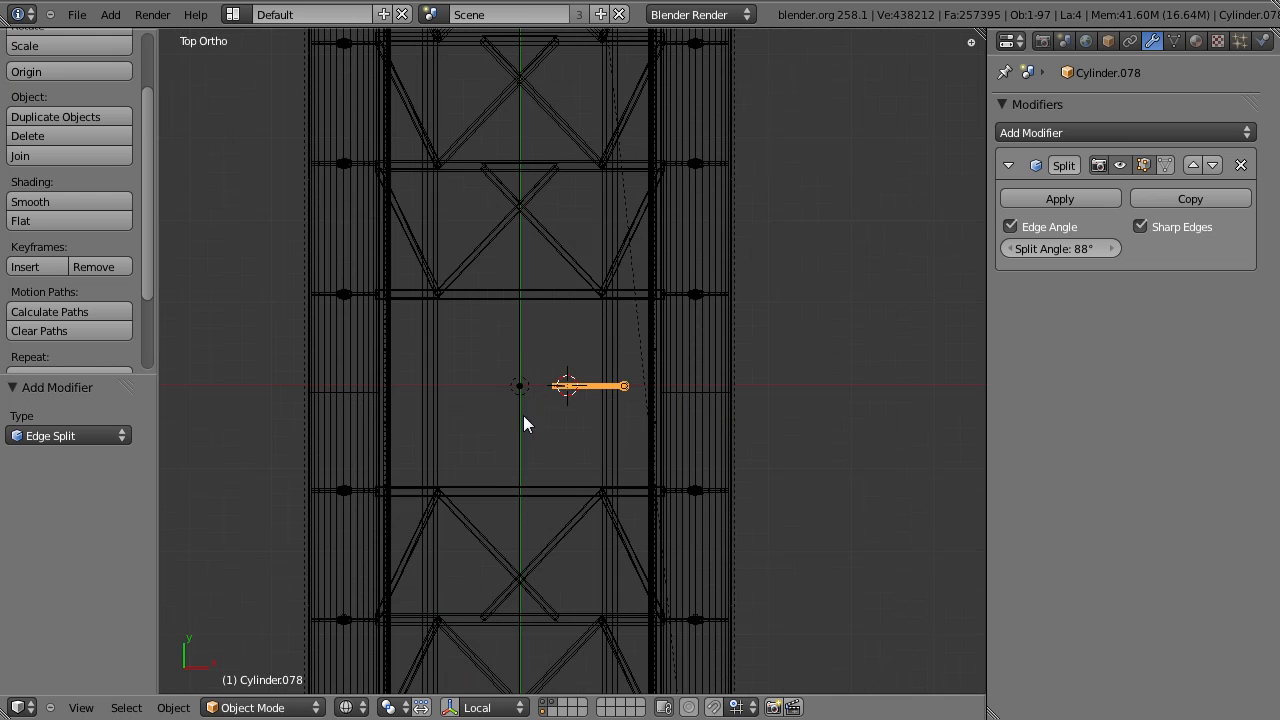
{"action": "scroll", "coordinate": [523, 415], "scroll_direction": "up", "scroll_amount": 2}
{"action": "key", "text": "shift+c"}
{"action": "scroll", "coordinate": [560, 440], "scroll_direction": "up", "scroll_amount": 5}
{"action": "scroll", "coordinate": [636, 635], "scroll_direction": "up", "scroll_amount": 12}
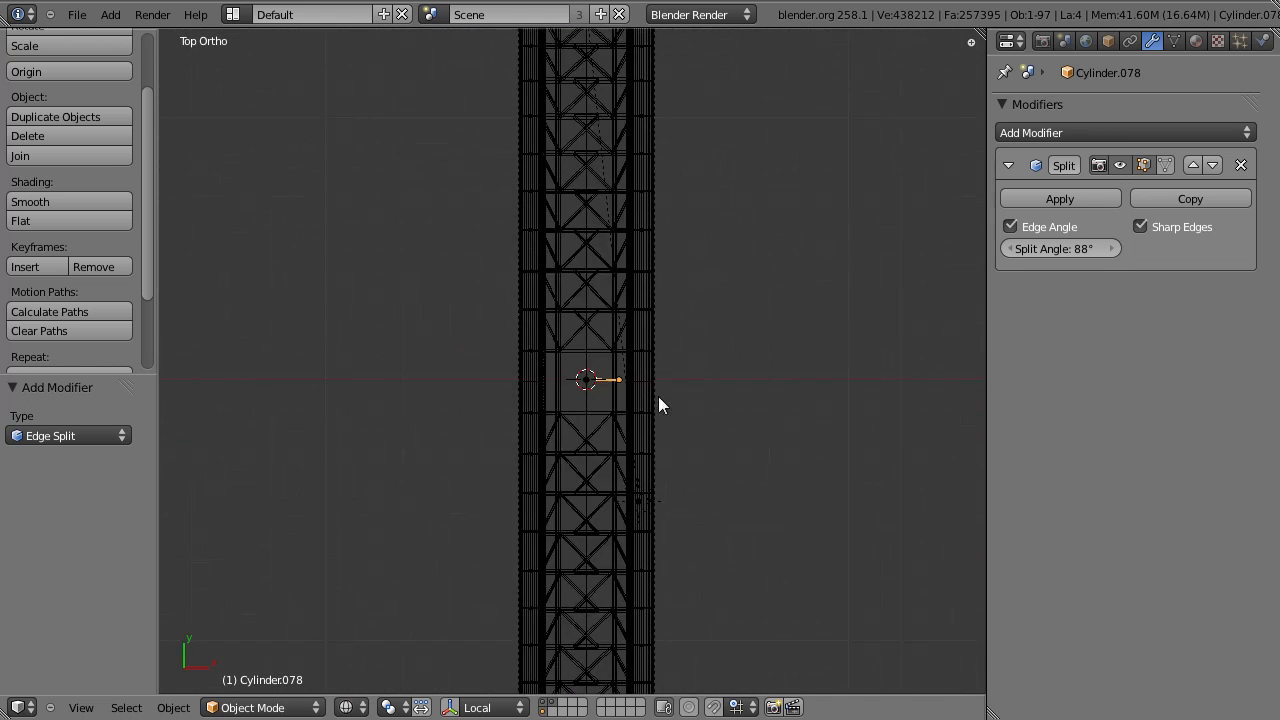
{"action": "scroll", "coordinate": [626, 455], "scroll_direction": "up", "scroll_amount": 5}
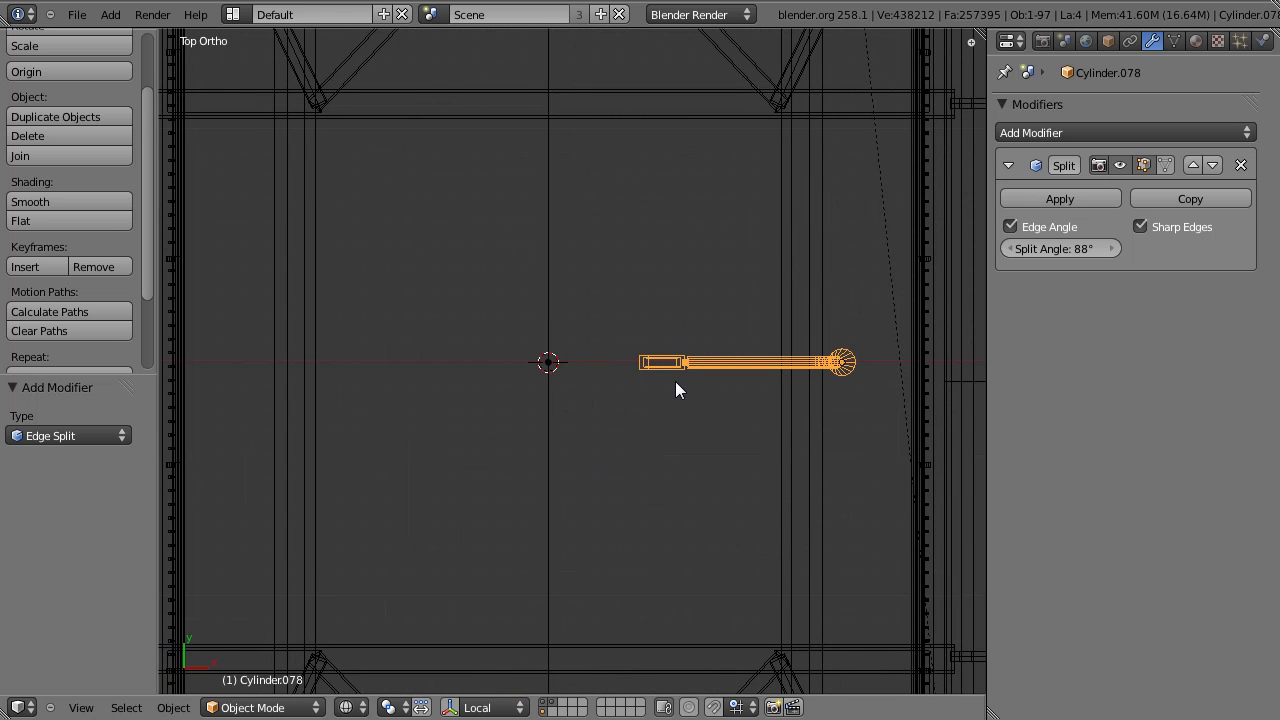
{"action": "key", "text": "ctrl+alt+shift+c"}
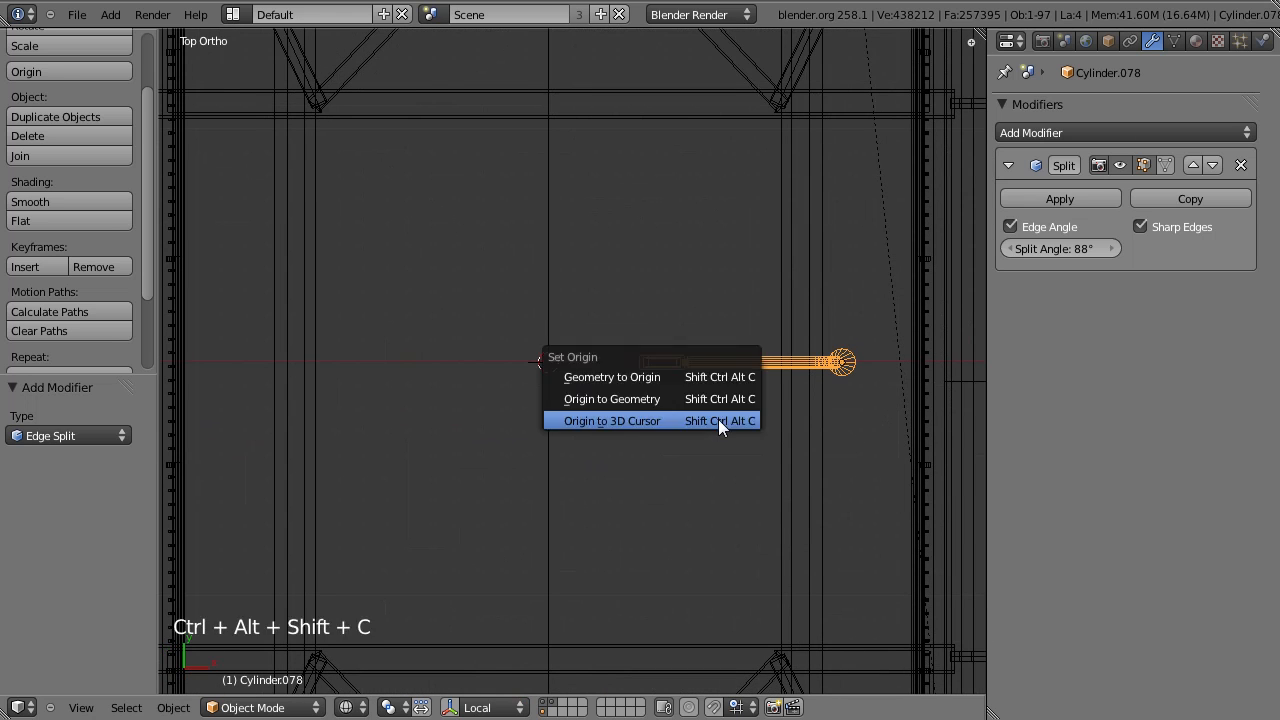
{"action": "left_click", "coordinate": [638, 420]}
{"action": "scroll", "coordinate": [576, 397], "scroll_direction": "up", "scroll_amount": 5}
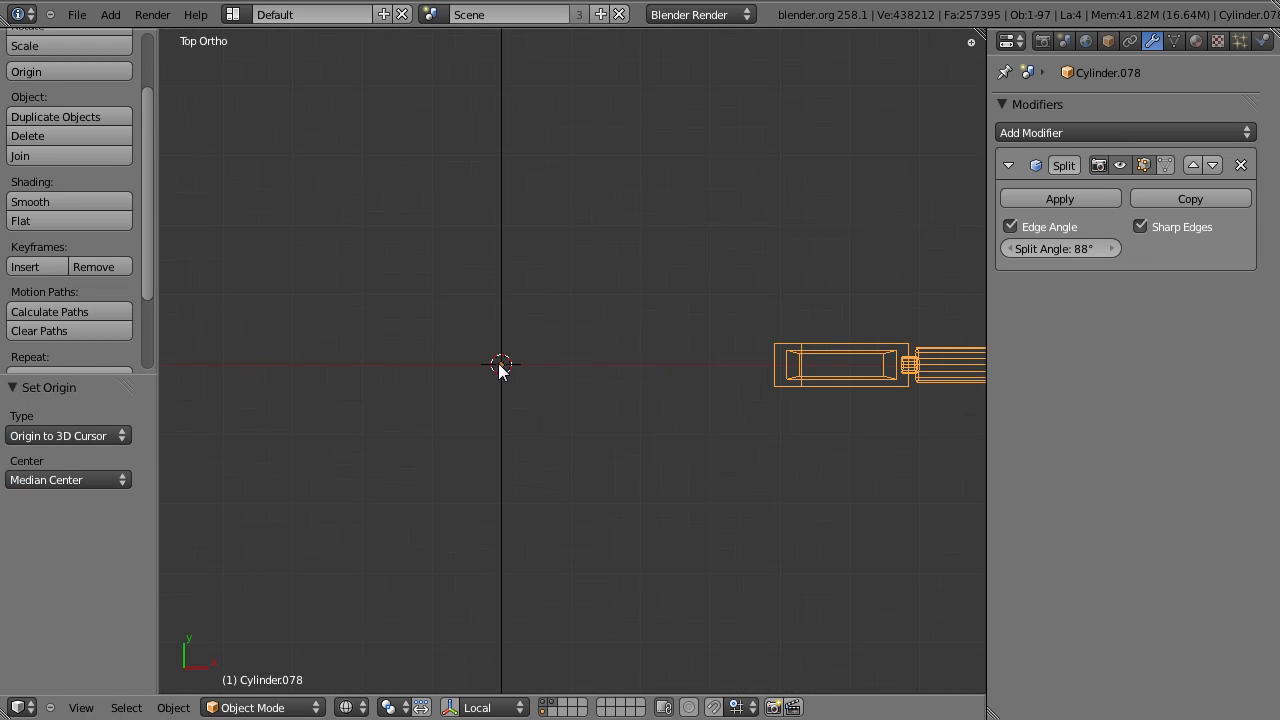
{"action": "scroll", "coordinate": [614, 438], "scroll_direction": "down", "scroll_amount": 5}
Step: Add a Mirror modifier on the X axis to place a matching lamp post across the road
{"action": "left_click", "coordinate": [1090, 133]}
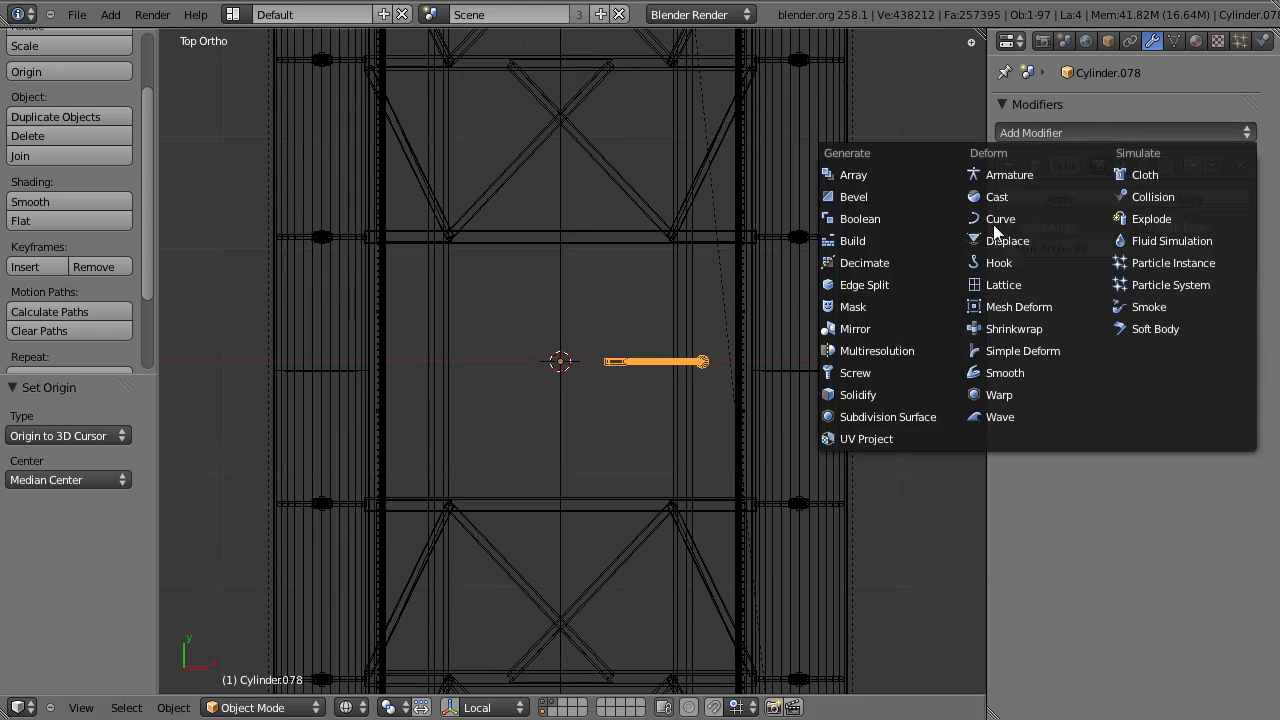
{"action": "left_click", "coordinate": [855, 333]}
{"action": "scroll", "coordinate": [516, 400], "scroll_direction": "up", "scroll_amount": 3}
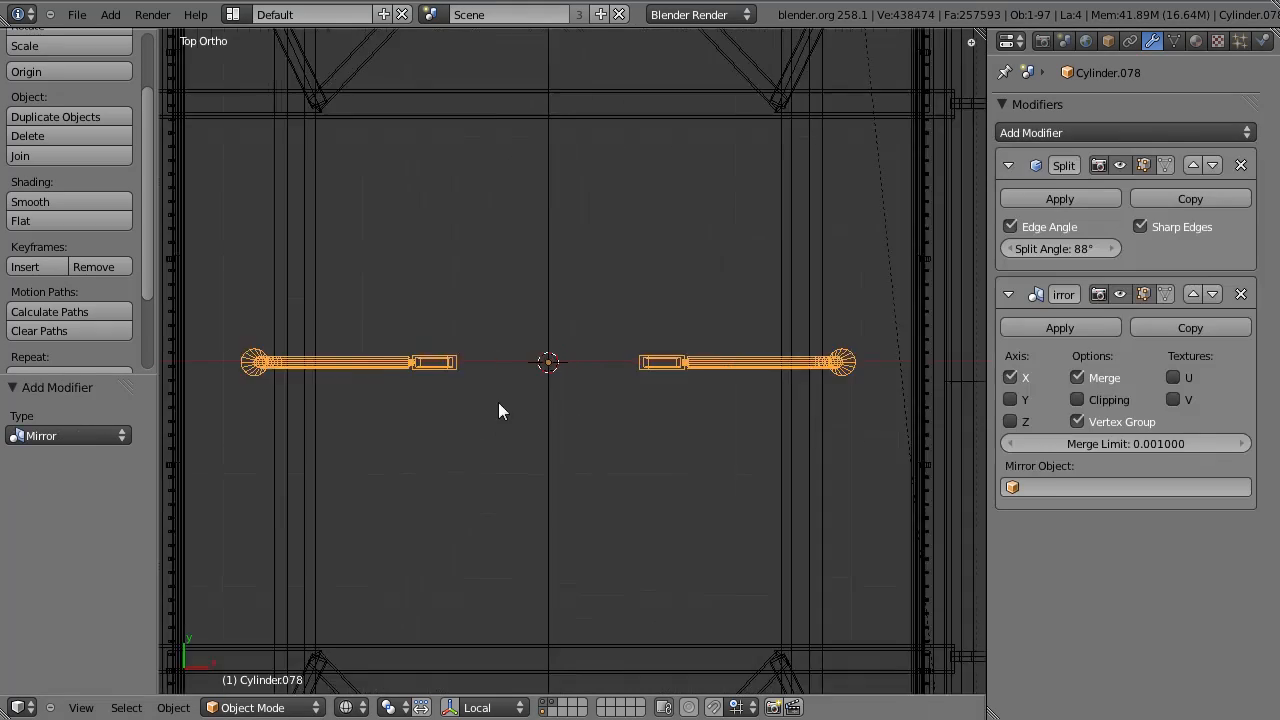
Step: Move the mirrored lamp posts -19.424 along Y to the near end of the bridge
{"action": "scroll", "coordinate": [515, 442], "scroll_direction": "down", "scroll_amount": 4}
{"action": "middle_click_drag", "start_coordinate": [515, 442], "coordinate": [560, 388]}
{"action": "key", "text": "KP_Decimal"}
{"action": "key", "text": "z"}
{"action": "scroll", "coordinate": [632, 382], "scroll_direction": "down", "scroll_amount": 3}
{"action": "scroll", "coordinate": [663, 333], "scroll_direction": "down", "scroll_amount": 3}
{"action": "scroll", "coordinate": [663, 333], "scroll_direction": "down", "scroll_amount": 2}
{"action": "scroll", "coordinate": [797, 176], "scroll_direction": "down", "scroll_amount": 2}
{"action": "key", "text": "g"}
{"action": "key", "text": "y"}
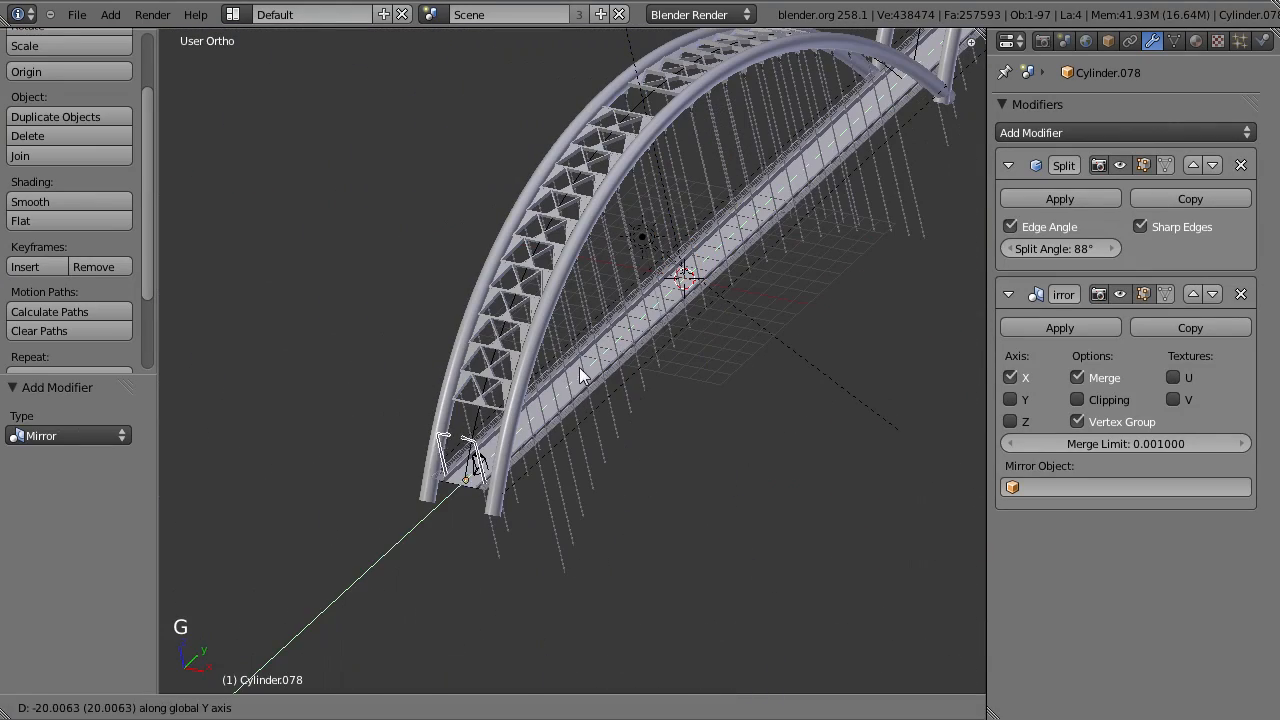
{"action": "left_click", "coordinate": [590, 370]}
Step: Add an Array modifier to the lamp posts with a relative offset of 0 in X and 93.158 in Y, and view it through the camera
{"action": "left_click", "coordinate": [1074, 134]}
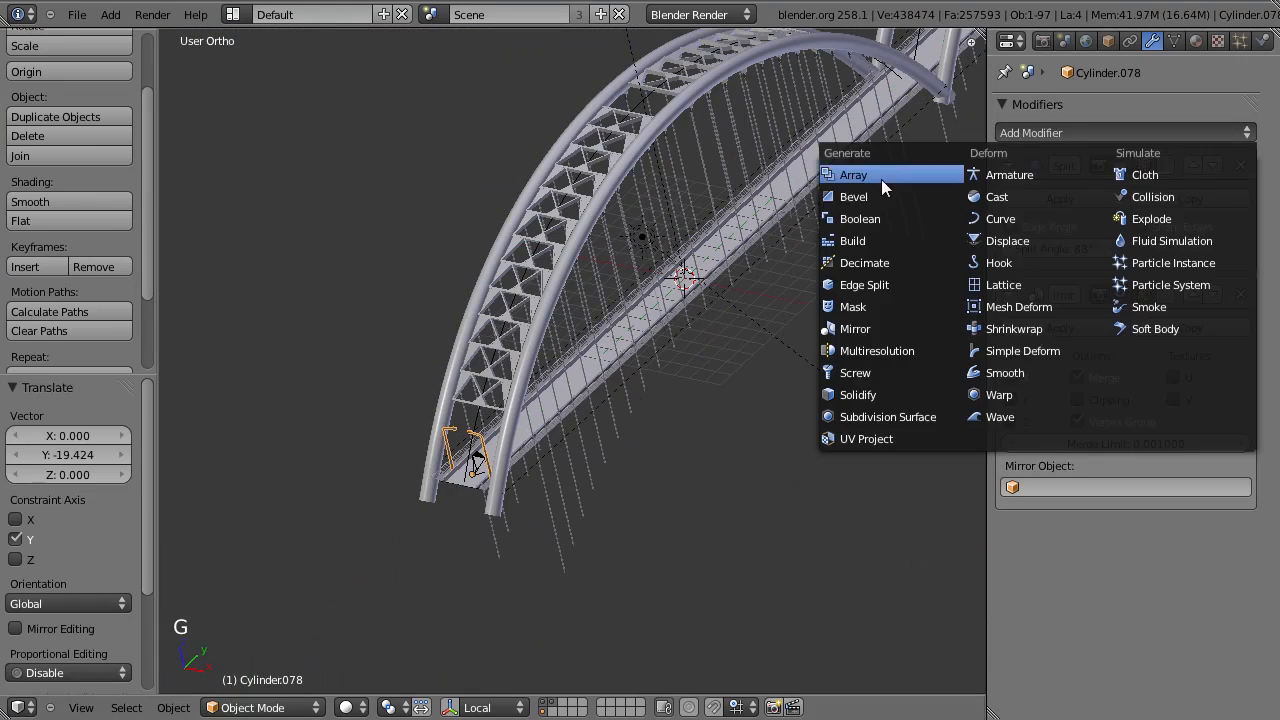
{"action": "left_click", "coordinate": [881, 176]}
{"action": "left_click", "coordinate": [1177, 666]}
{"action": "type", "text": "0"}
{"action": "key", "text": "Tab"}
{"action": "type", "text": "1"}
{"action": "key", "text": "Return"}
{"action": "left_click_drag", "start_coordinate": [1187, 689], "coordinate": [1220, 691]}
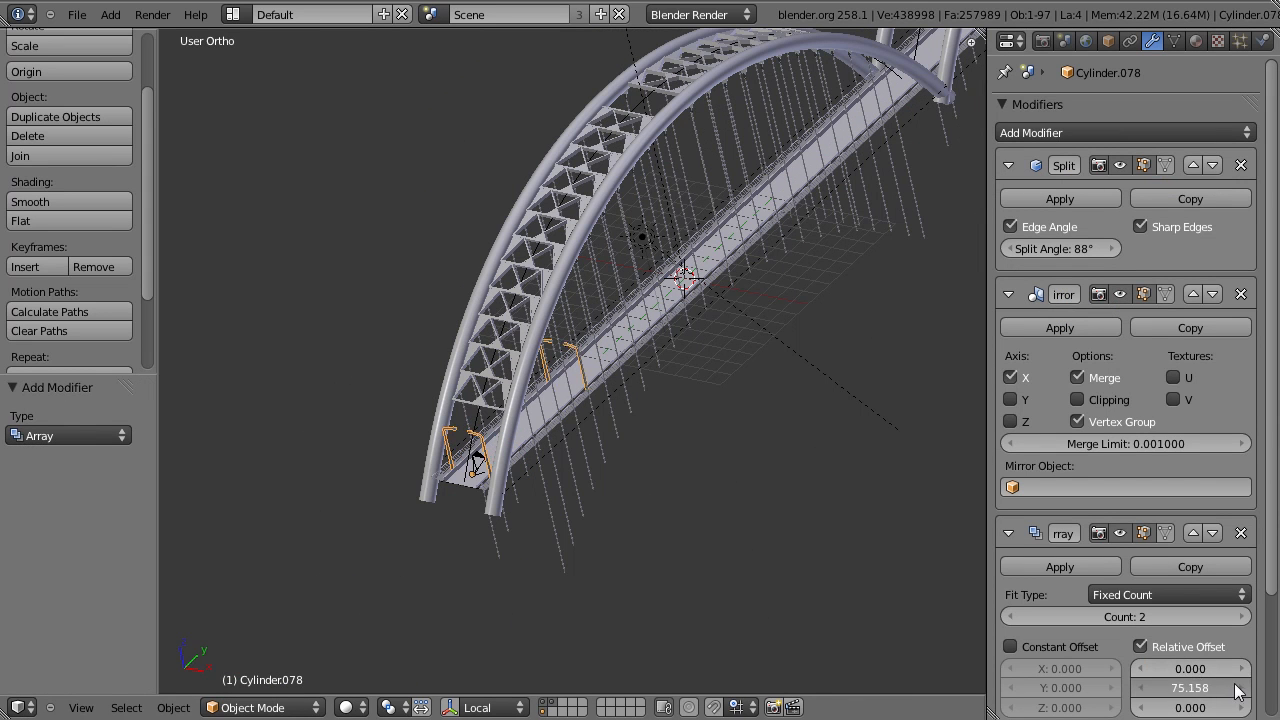
{"action": "key", "text": "KP_0"}
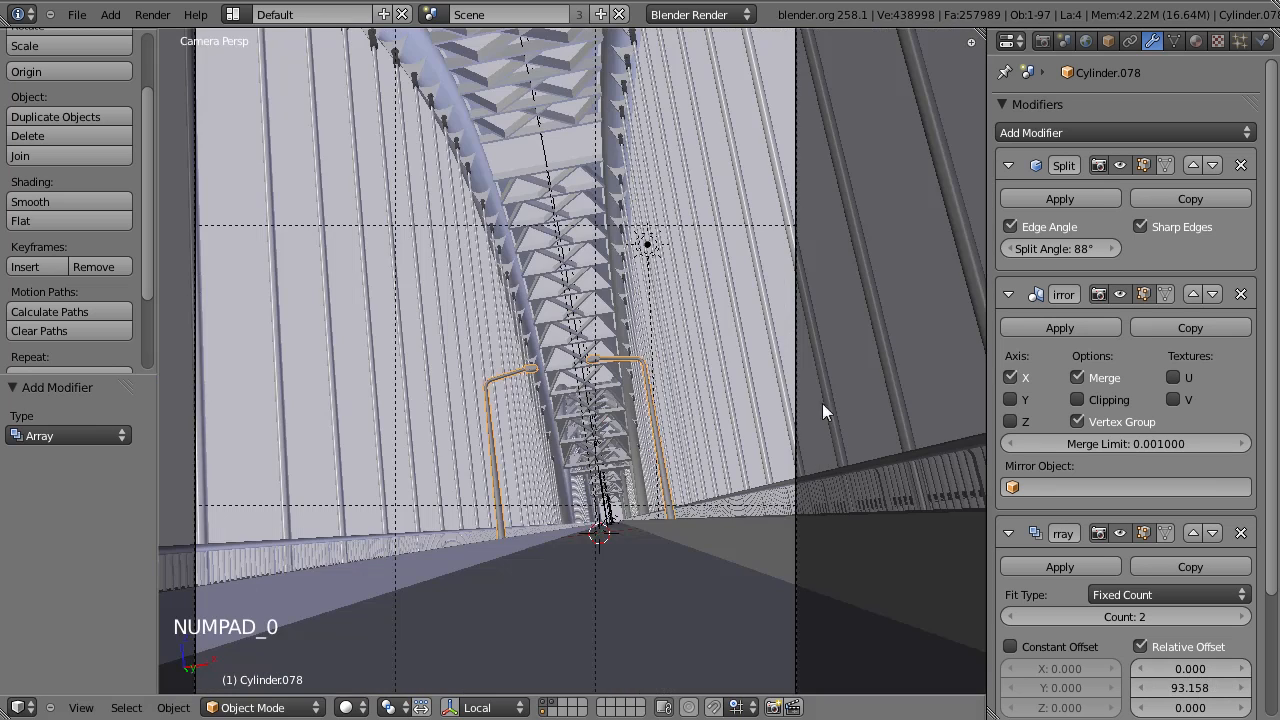
{"action": "key", "text": "g"}
{"action": "key", "text": "y"}
{"action": "right_click", "coordinate": [754, 606]}
Step: Set the lamp post array's count to 4
{"action": "scroll", "coordinate": [755, 500], "scroll_direction": "down", "scroll_amount": 3}
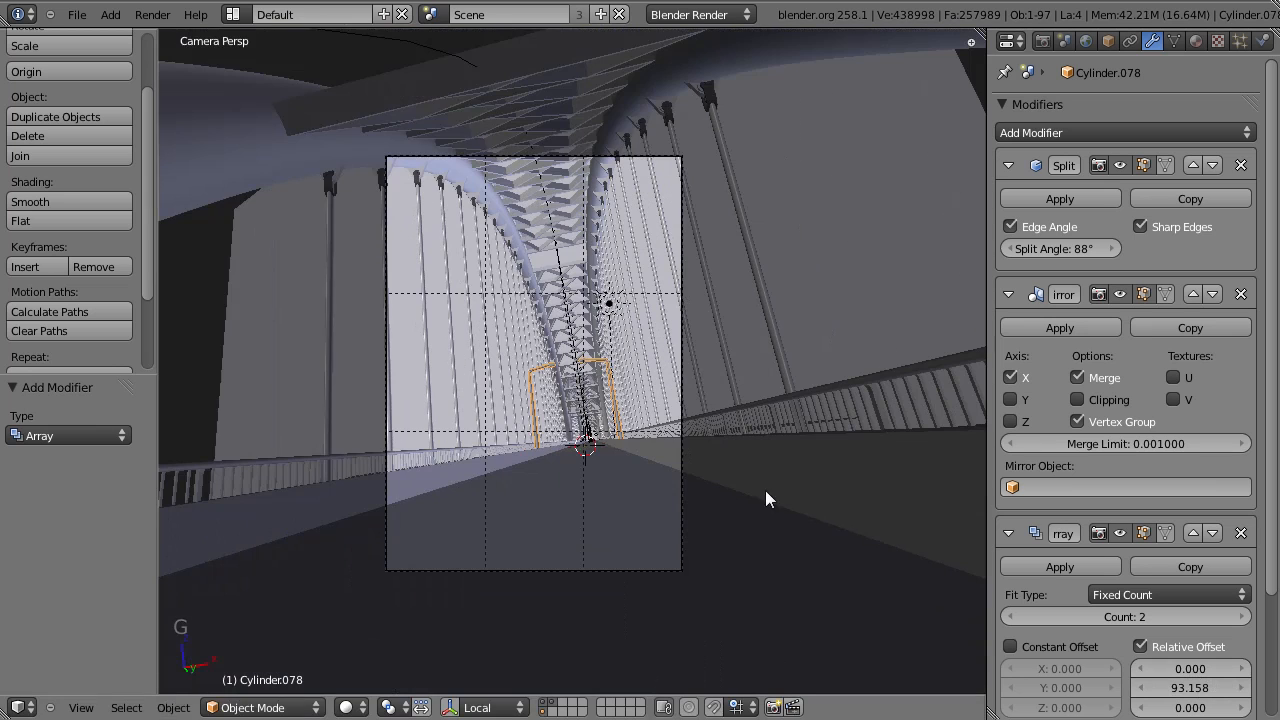
{"action": "left_click", "coordinate": [1209, 618]}
{"action": "left_click", "coordinate": [1209, 618]}
{"action": "scroll", "coordinate": [846, 490], "scroll_direction": "up", "scroll_amount": 3}
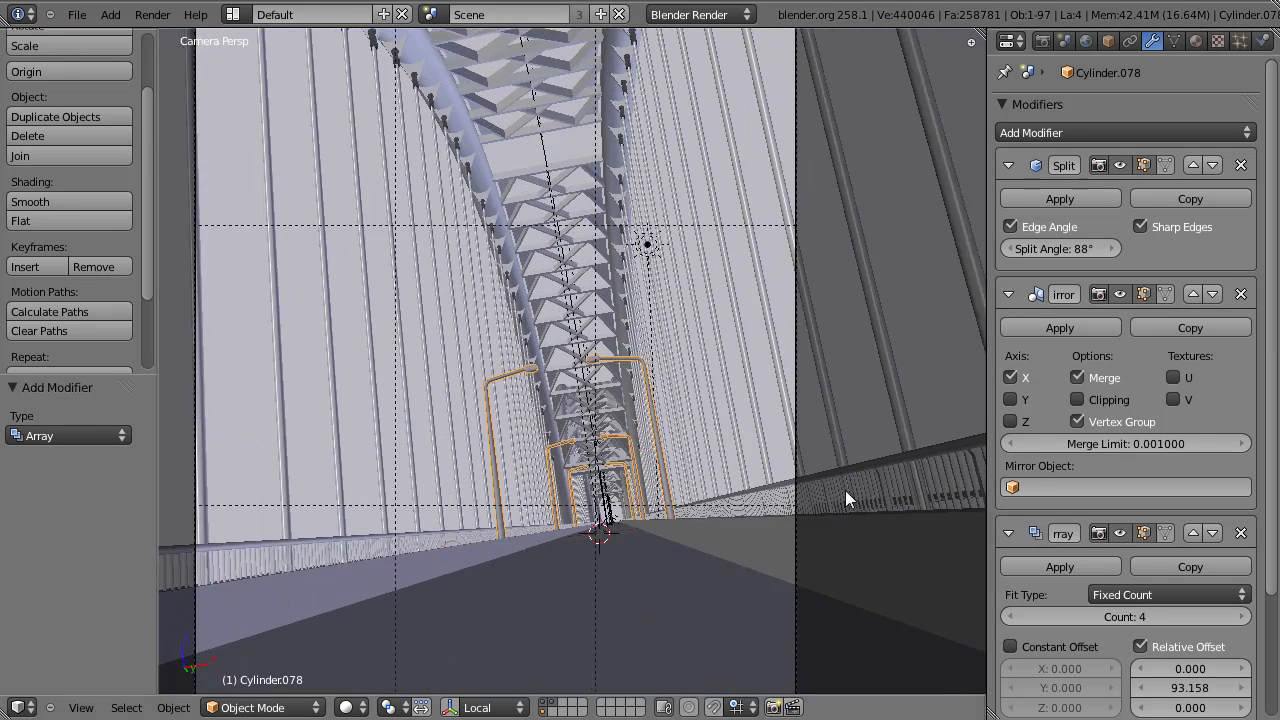
{"action": "scroll", "coordinate": [845, 490], "scroll_direction": "up", "scroll_amount": 2}
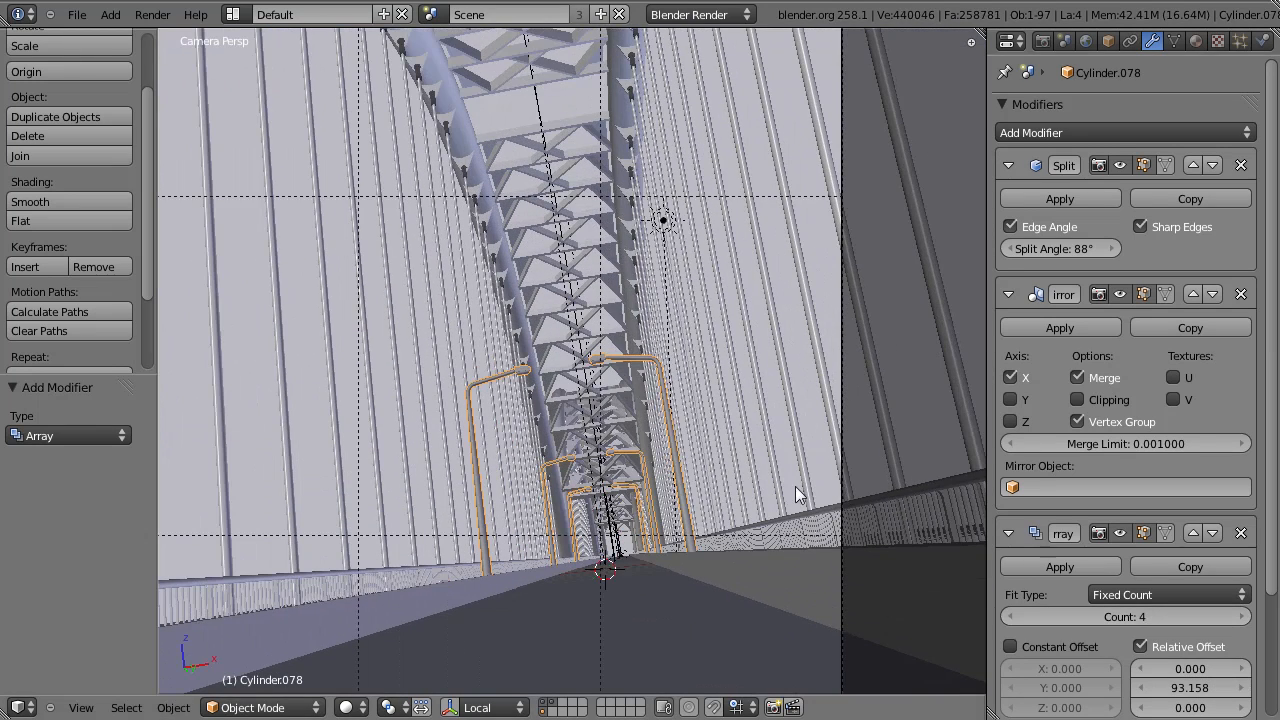
{"action": "scroll", "coordinate": [932, 565], "scroll_direction": "up", "scroll_amount": 2}
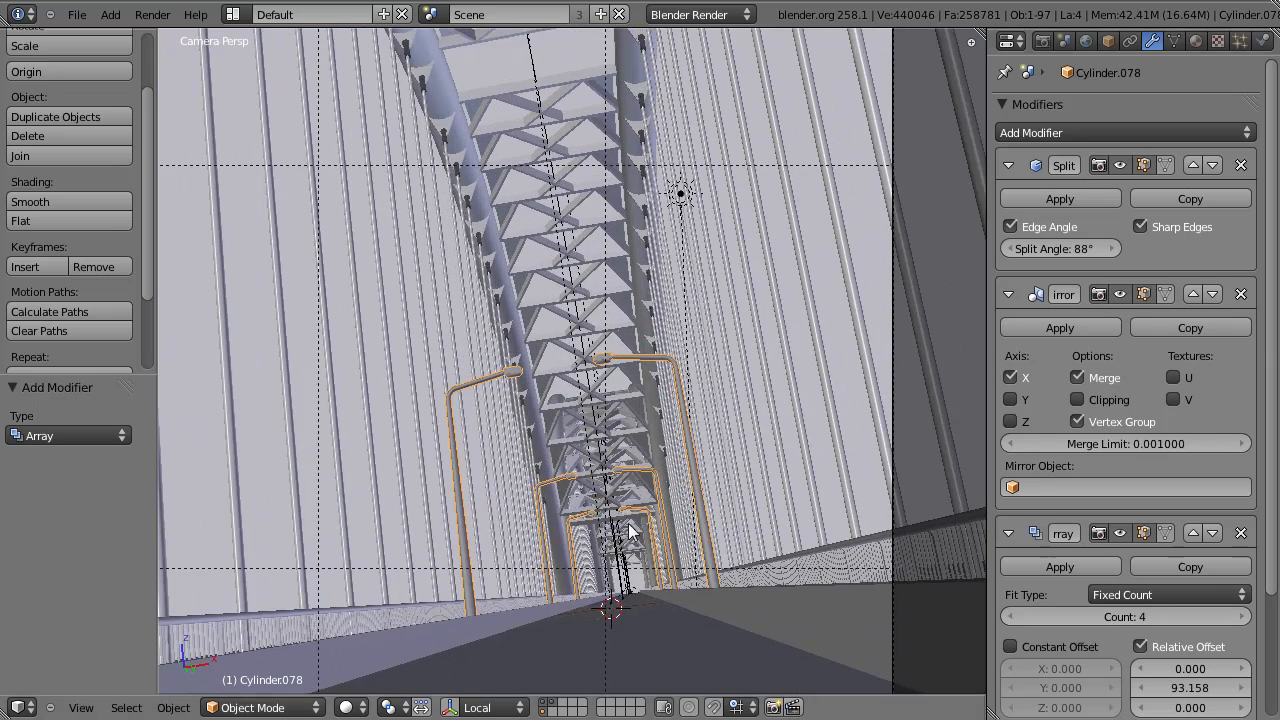
Step: Set the lamp post array's relative Y offset to 65.479 and its count to 6
{"action": "scroll", "coordinate": [600, 393], "scroll_direction": "up", "scroll_amount": 2}
{"action": "middle_click_drag", "start_coordinate": [599, 384], "coordinate": [507, 457]}
{"action": "key", "text": "z"}
{"action": "left_click_drag", "start_coordinate": [1200, 689], "coordinate": [1182, 691]}
{"action": "left_click", "coordinate": [1241, 617]}
{"action": "middle_click_drag", "start_coordinate": [770, 385], "coordinate": [808, 458]}
{"action": "left_click_drag", "start_coordinate": [1188, 689], "coordinate": [1165, 700]}
{"action": "left_click", "coordinate": [1241, 617]}
Step: Set the lamp post array's count to 17, return to the solid camera view and save the file
{"action": "middle_click_drag", "start_coordinate": [505, 455], "coordinate": [621, 465]}
{"action": "scroll", "coordinate": [714, 408], "scroll_direction": "down", "scroll_amount": 2}
{"action": "scroll", "coordinate": [1000, 477], "scroll_direction": "down", "scroll_amount": 4}
{"action": "scroll", "coordinate": [863, 468], "scroll_direction": "down", "scroll_amount": 4}
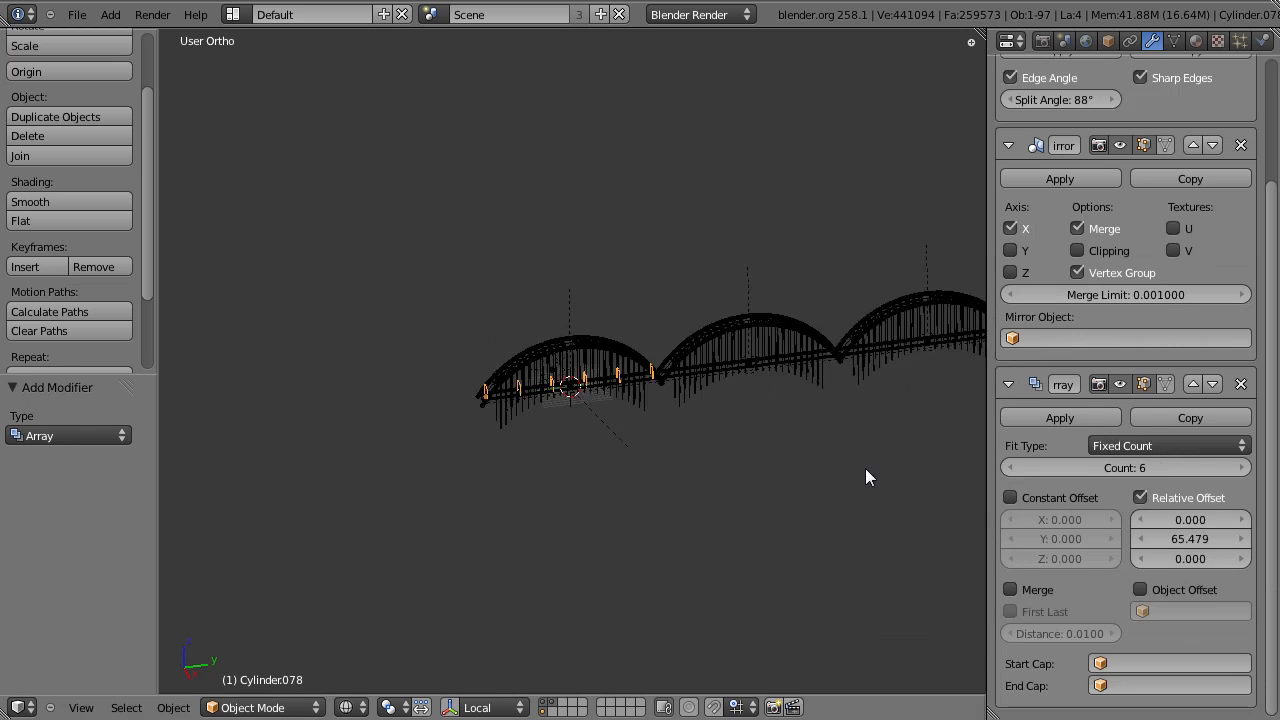
{"action": "left_click_drag", "start_coordinate": [1048, 470], "coordinate": [1100, 467]}
{"action": "key", "text": "KP_0"}
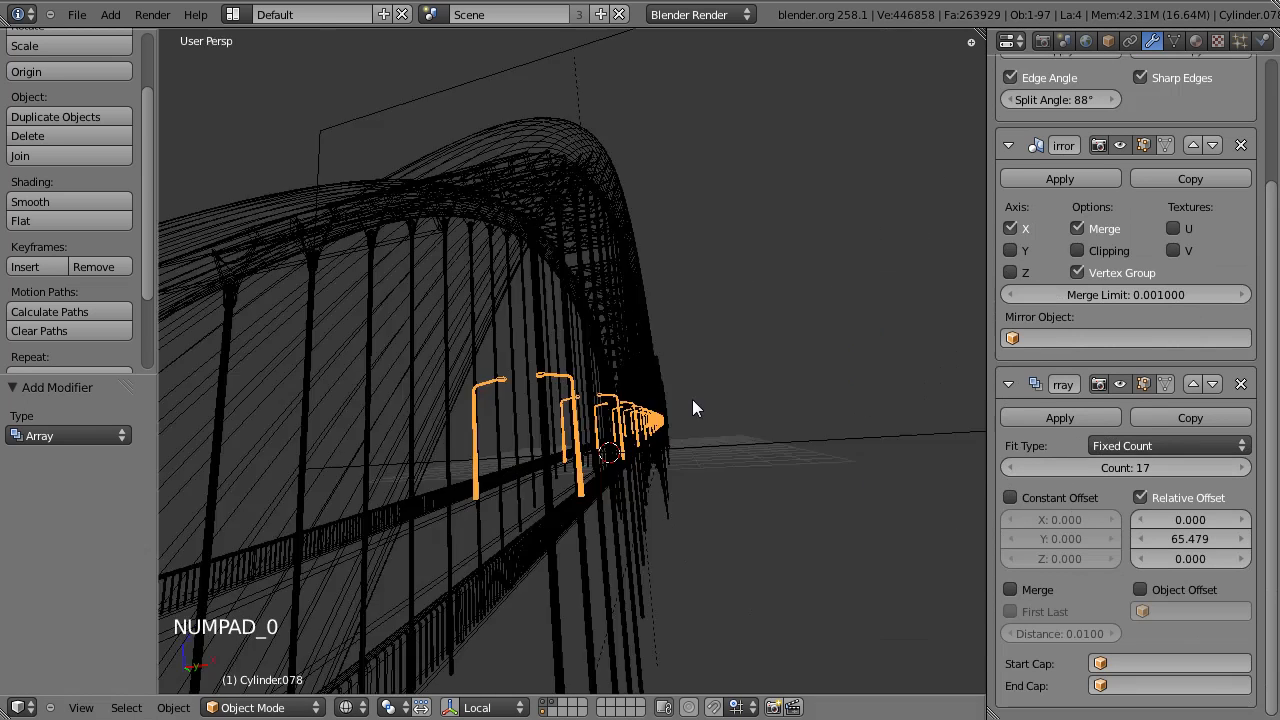
{"action": "key", "text": "z"}
{"action": "key", "text": "ctrl+s"}
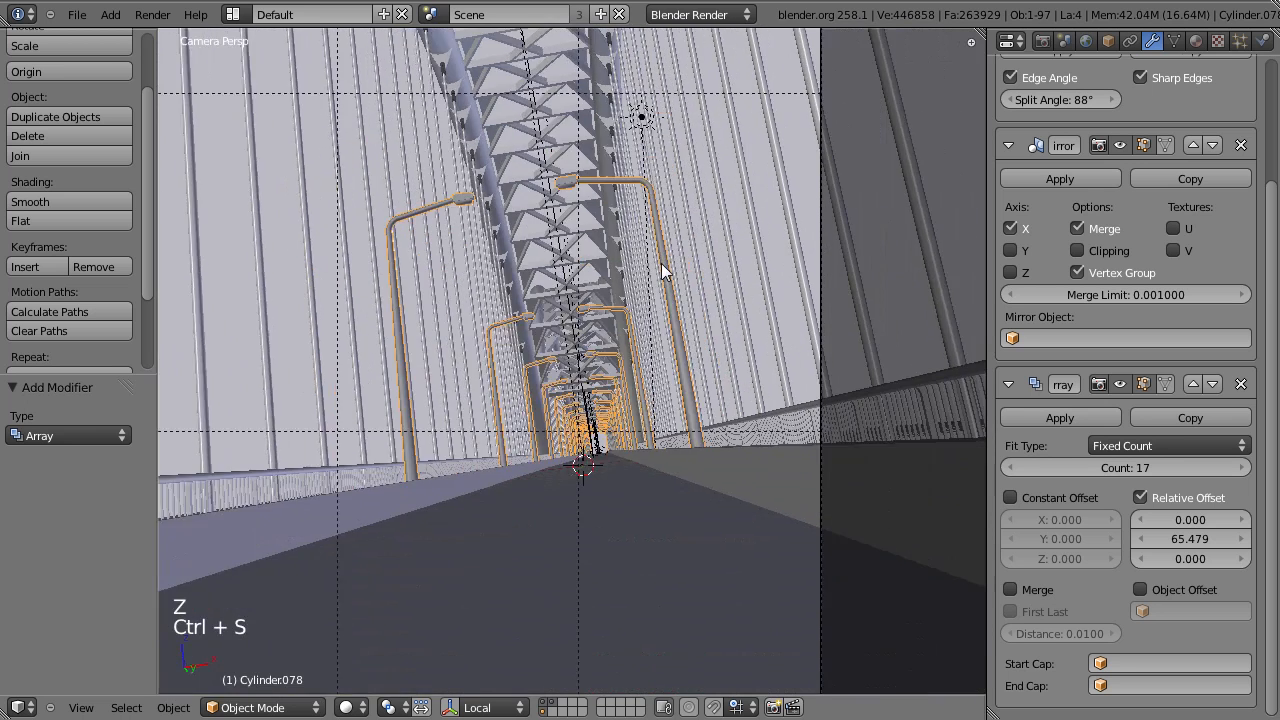
{"action": "key", "text": "ctrl+s"}
{"action": "left_click", "coordinate": [661, 263]}
{"action": "key", "text": "a"}
{"action": "key", "text": "F12"}
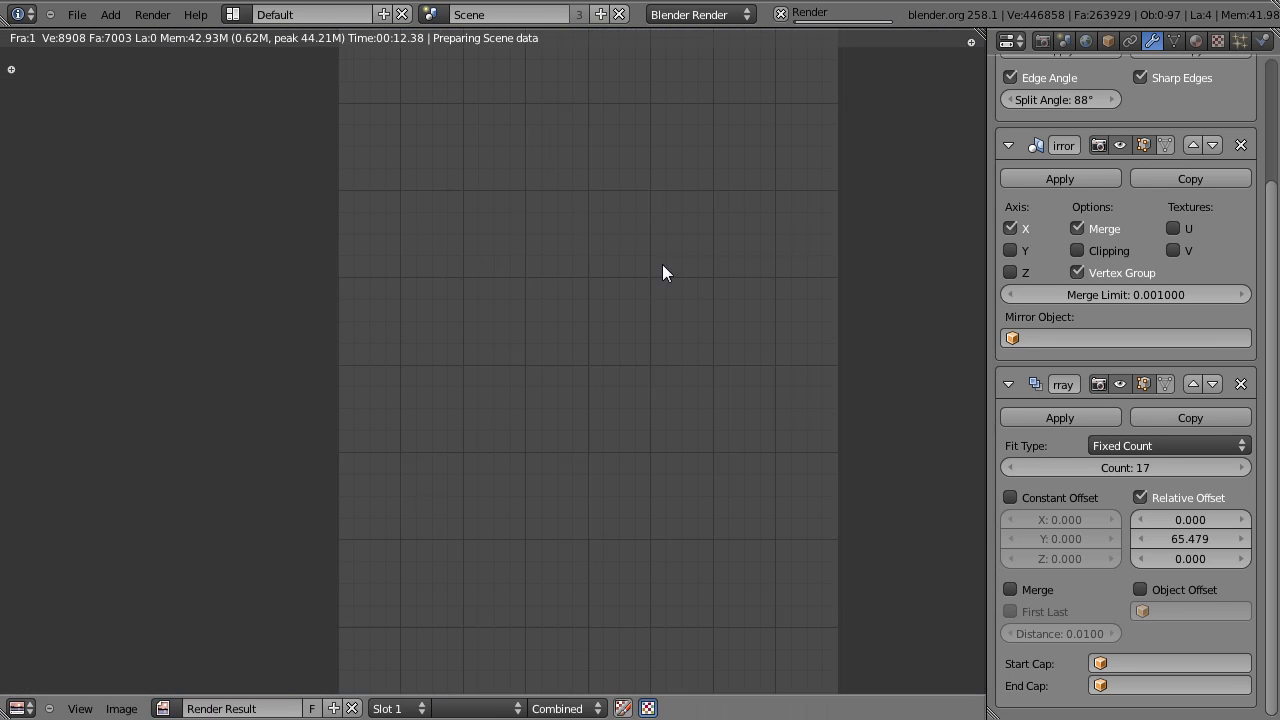
{"action": "scroll", "coordinate": [1120, 143], "scroll_direction": "up", "scroll_amount": 4}
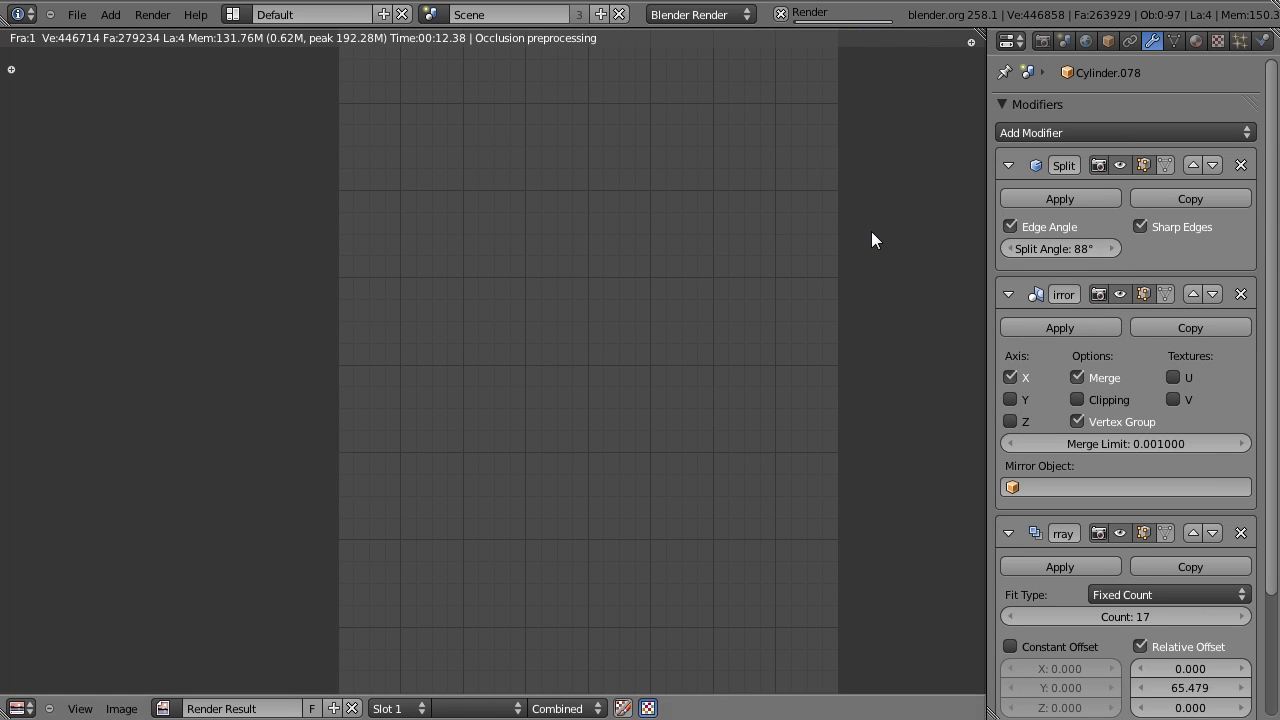
{"action": "key", "text": "Escape"}
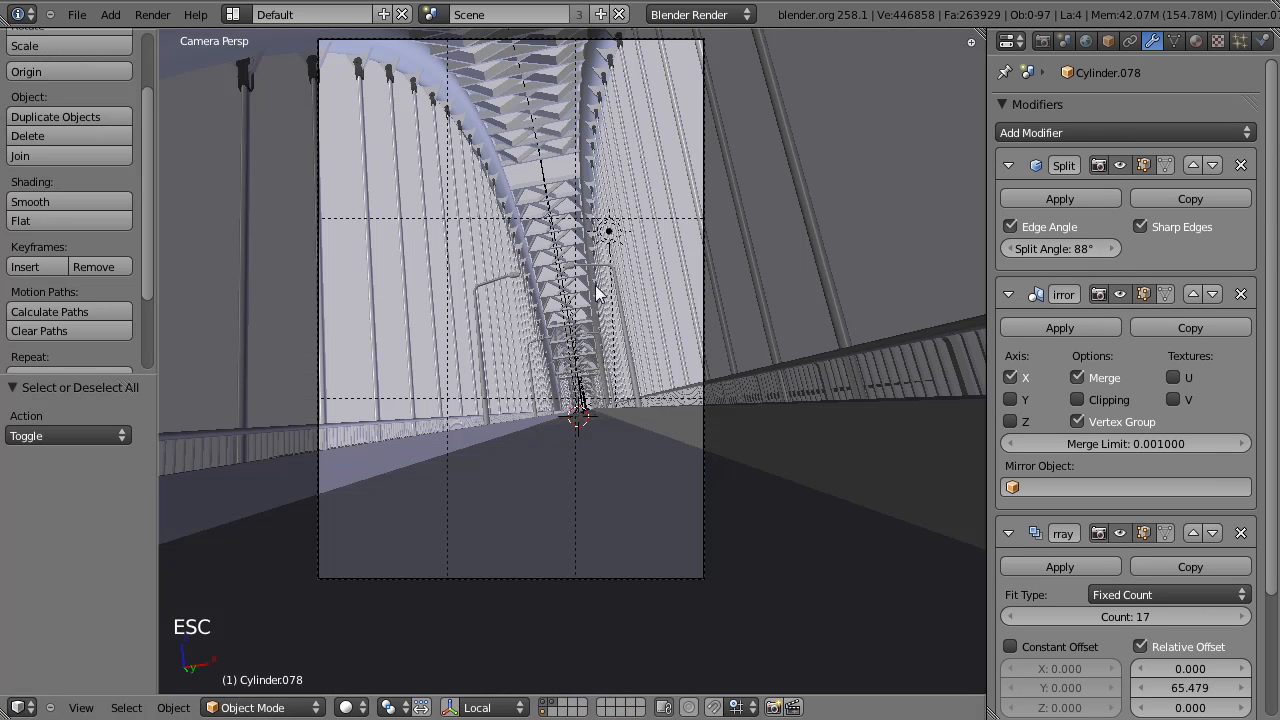
Step: Give the lamp posts a new material with specular intensity 0.164 and hardness 135, and save the file
{"action": "left_click", "coordinate": [1196, 41]}
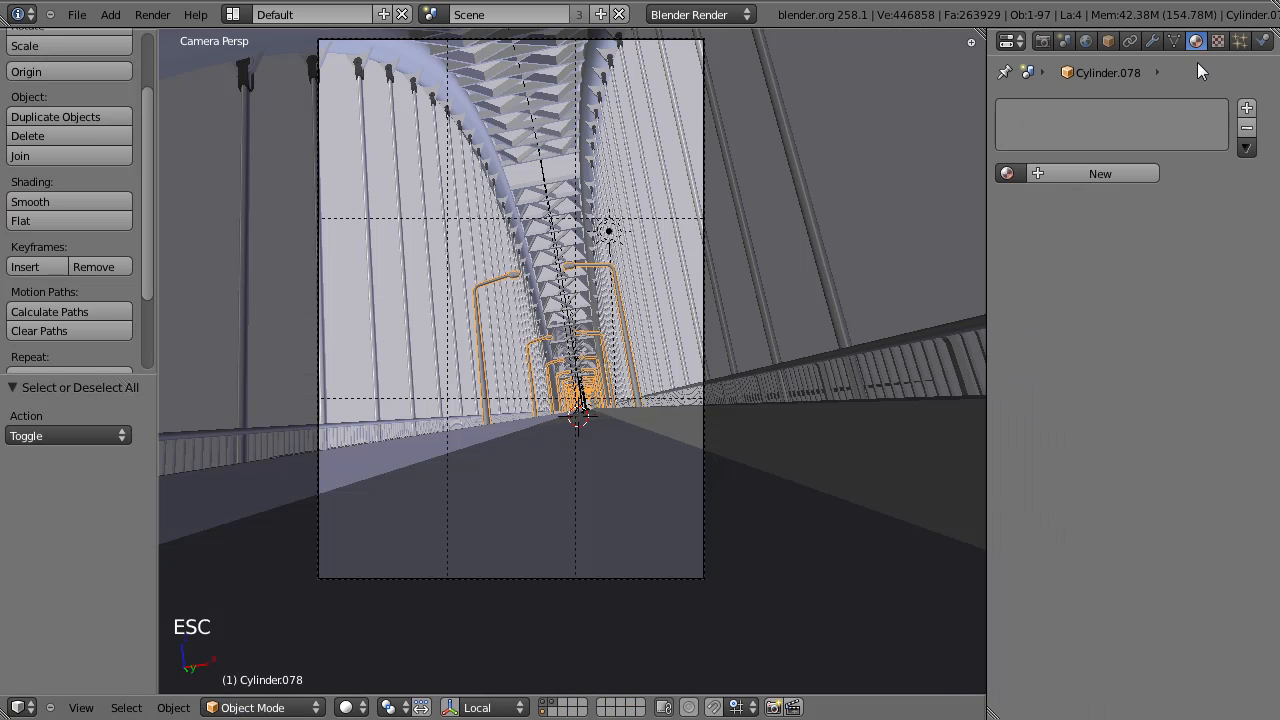
{"action": "left_click", "coordinate": [1066, 178]}
{"action": "left_click_drag", "start_coordinate": [1051, 530], "coordinate": [1101, 551]}
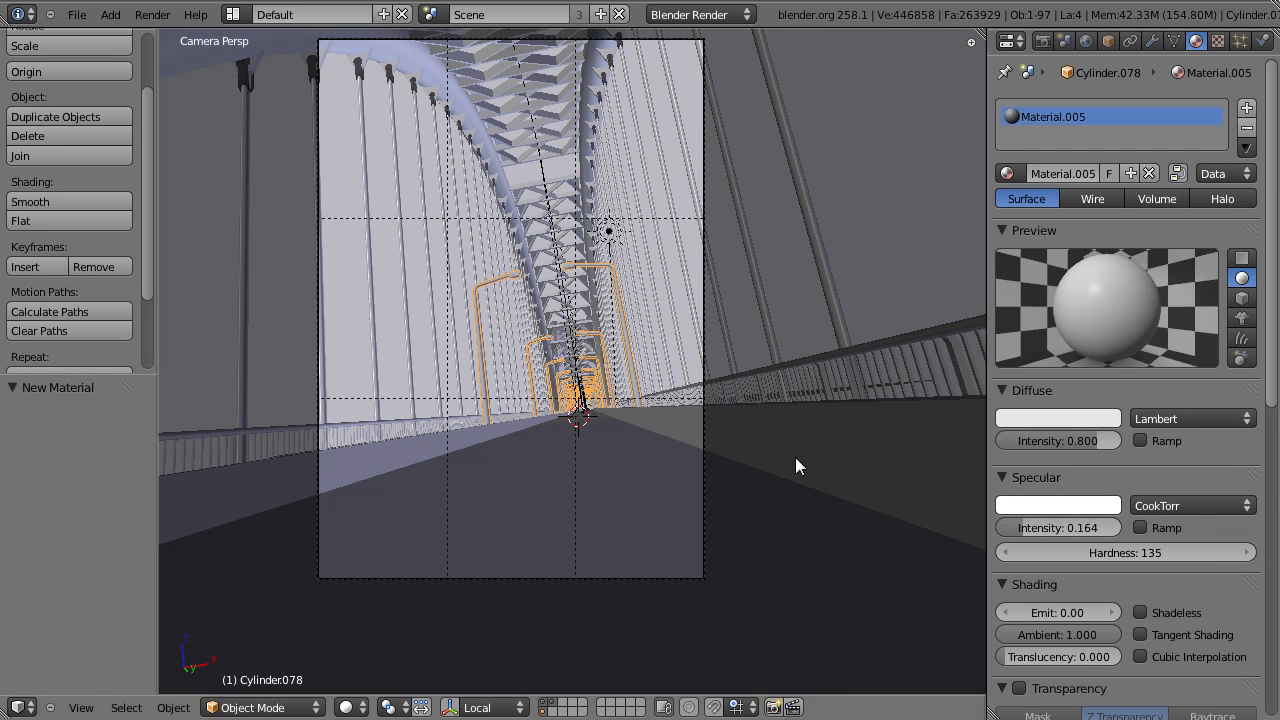
{"action": "key", "text": "ctrl+s"}
Step: Darken the lamp post material's diffuse colour to a light grey and save the file
{"action": "left_click", "coordinate": [1075, 420]}
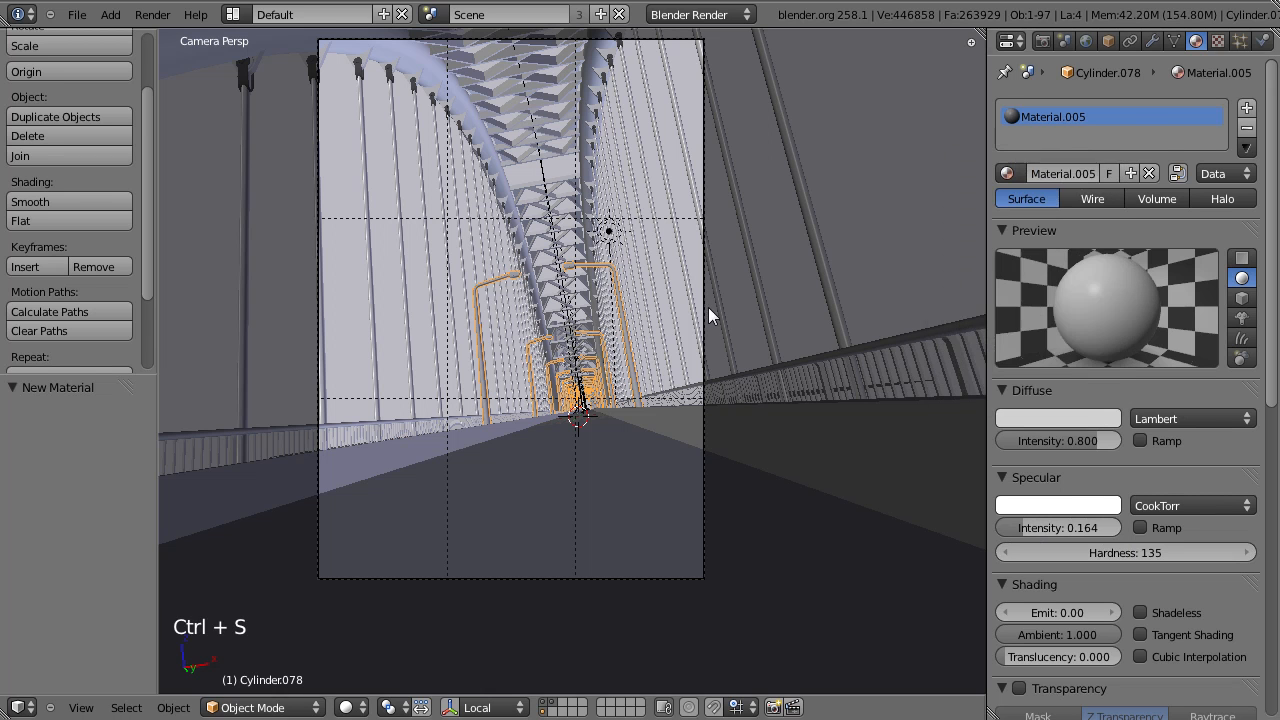
{"action": "left_click", "coordinate": [1074, 419]}
{"action": "left_click", "coordinate": [1105, 184]}
{"action": "key", "text": "ctrl+s"}
Step: Deselect everything, save the file and render the bridge with its new lamp posts through the camera
{"action": "key", "text": "a"}
{"action": "key", "text": "ctrl+s"}
{"action": "scroll", "coordinate": [1191, 287], "scroll_direction": "down", "scroll_amount": 2}
{"action": "scroll", "coordinate": [1191, 287], "scroll_direction": "up", "scroll_amount": 2}
{"action": "key", "text": "ctrl+s"}
{"action": "left_click", "coordinate": [659, 392]}
{"action": "key", "text": "F12"}
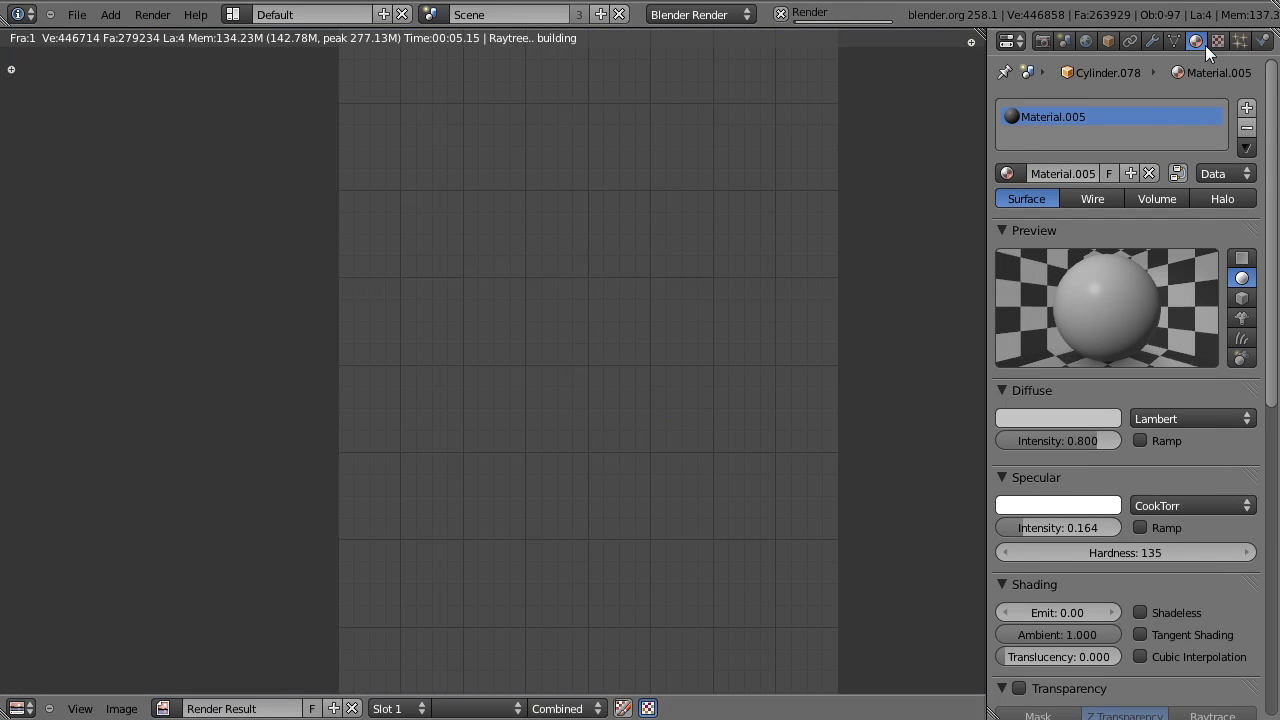
{"action": "left_click", "coordinate": [1215, 41]}
{"action": "left_click", "coordinate": [1197, 44]}
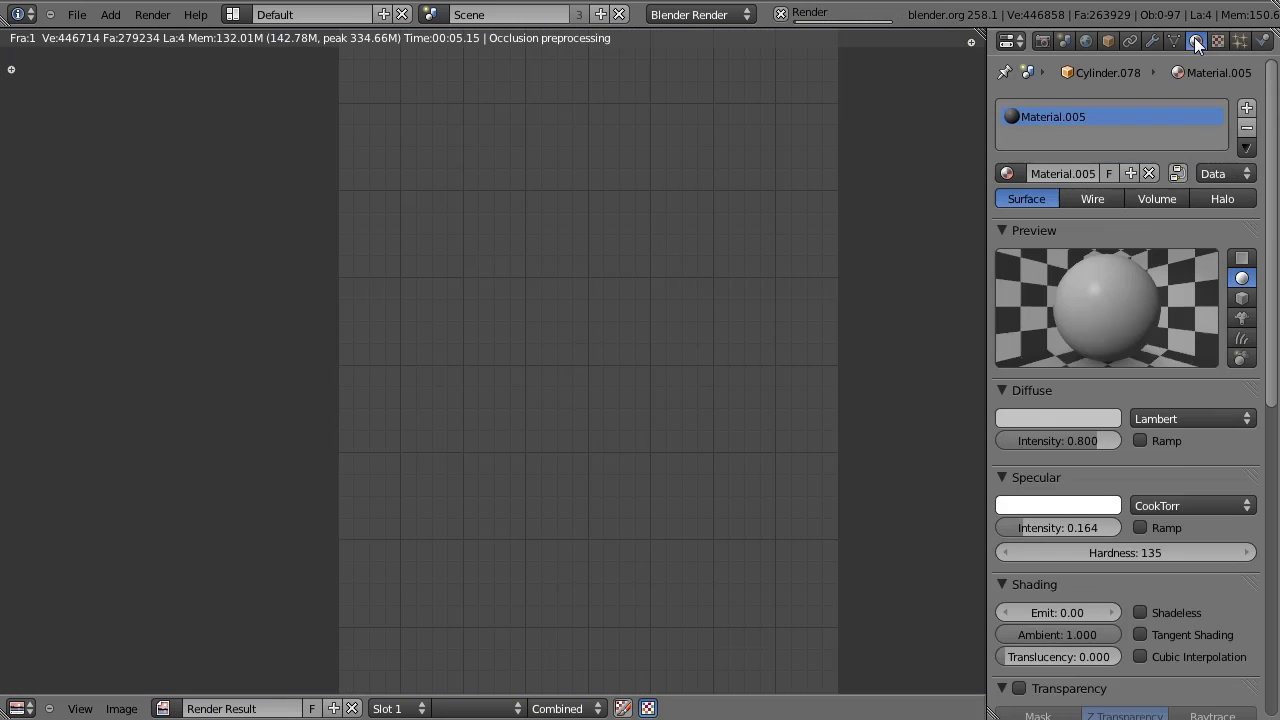
{"action": "scroll", "coordinate": [1174, 303], "scroll_direction": "down", "scroll_amount": 12}
{"action": "scroll", "coordinate": [1184, 552], "scroll_direction": "up", "scroll_amount": 12}
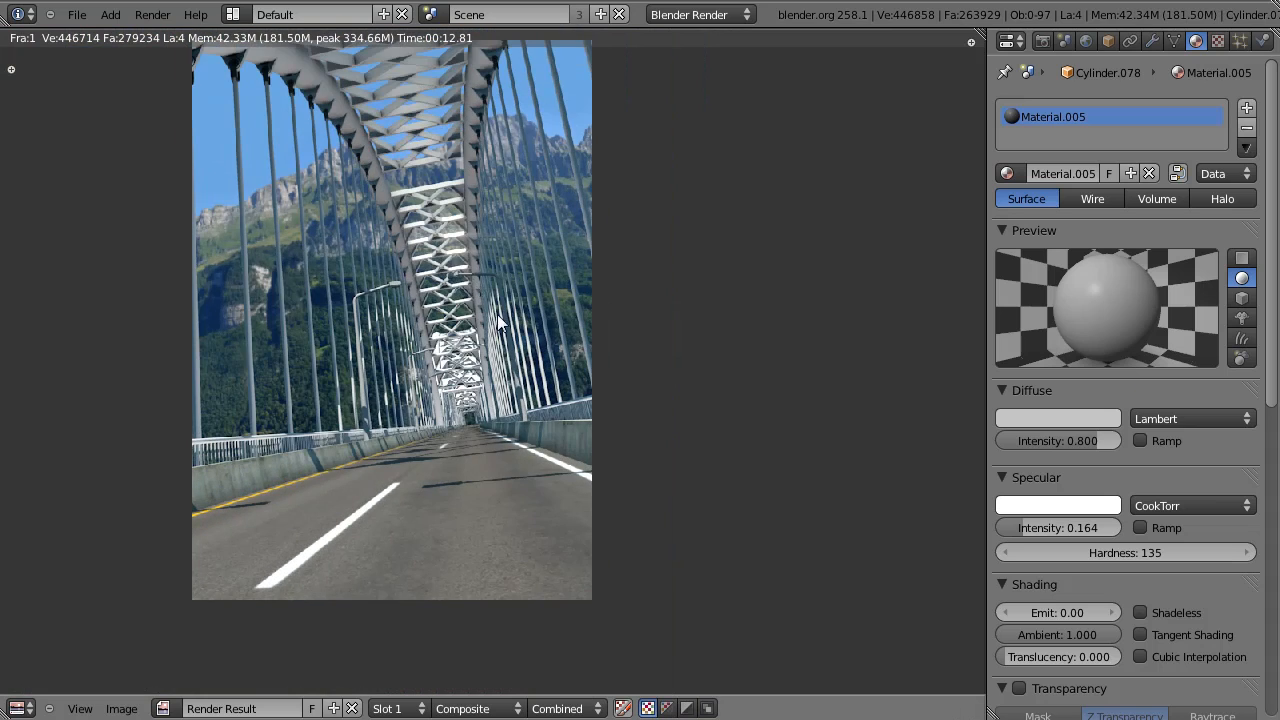
Step: Examine the arches and cross bracing up close in the rendered image
{"action": "key", "text": "Escape"}
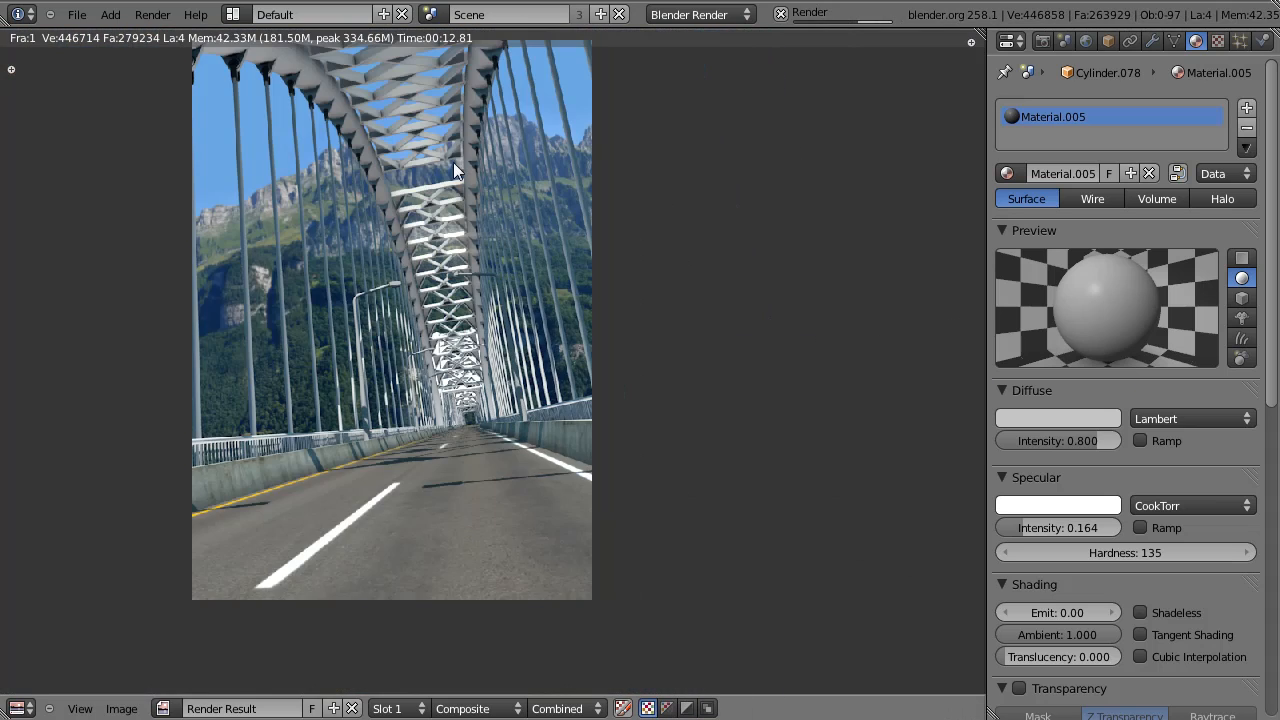
{"action": "scroll", "coordinate": [500, 220], "scroll_direction": "up", "scroll_amount": 3}
{"action": "scroll", "coordinate": [596, 404], "scroll_direction": "up", "scroll_amount": 1}
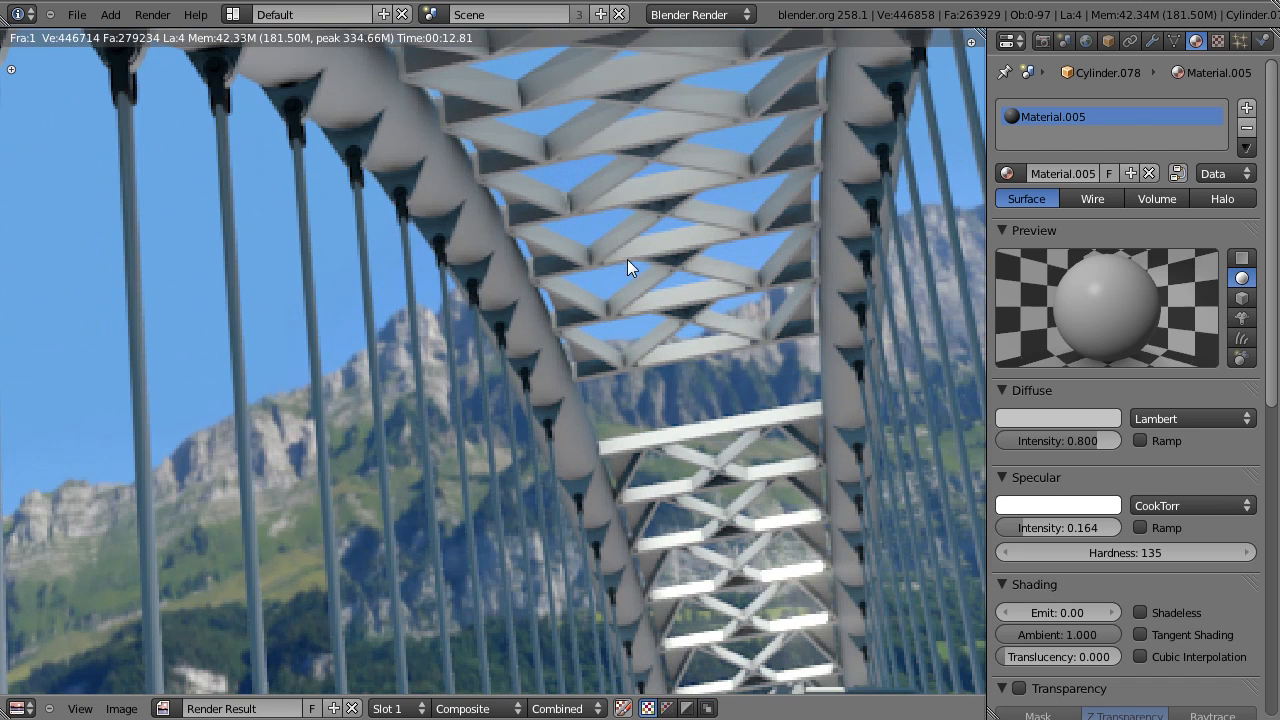
{"action": "middle_click_drag", "start_coordinate": [512, 257], "coordinate": [533, 280]}
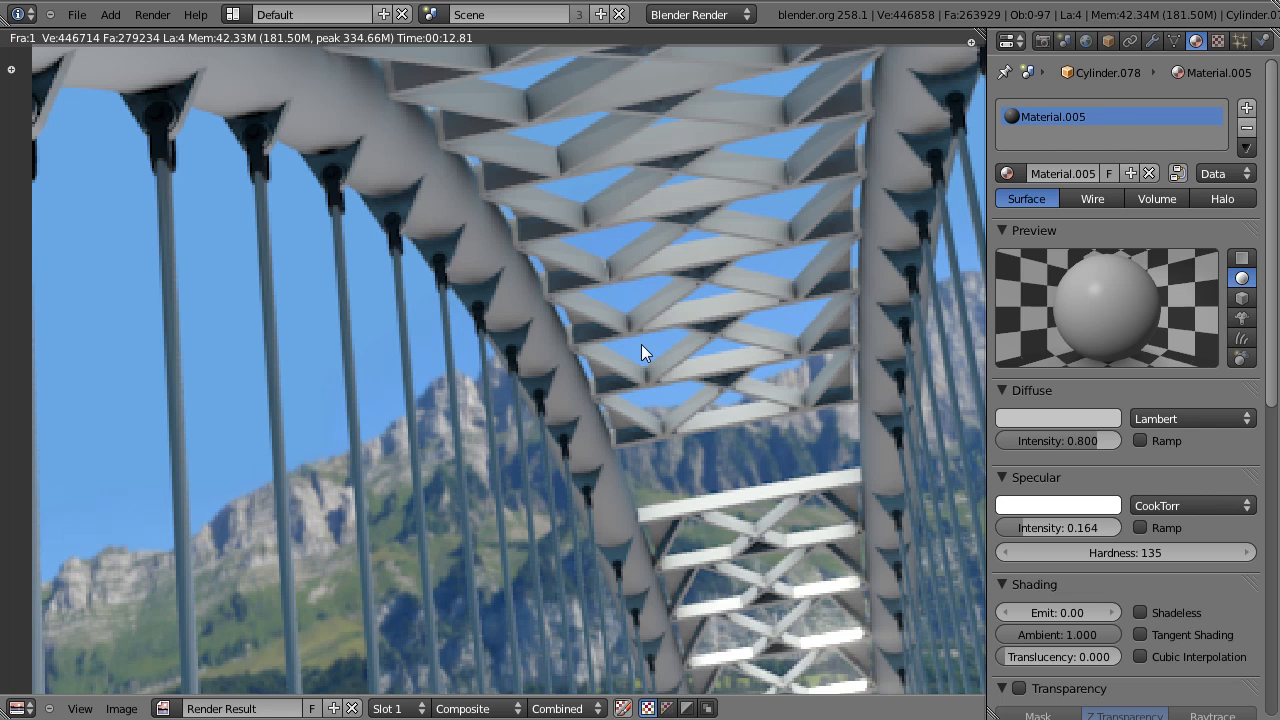
{"action": "key", "text": "Escape"}
Step: Select the arch structure, save, and split the top view into two side-by-side viewports without tool shelves
{"action": "right_click", "coordinate": [432, 135]}
{"action": "key", "text": "ctrl+s"}
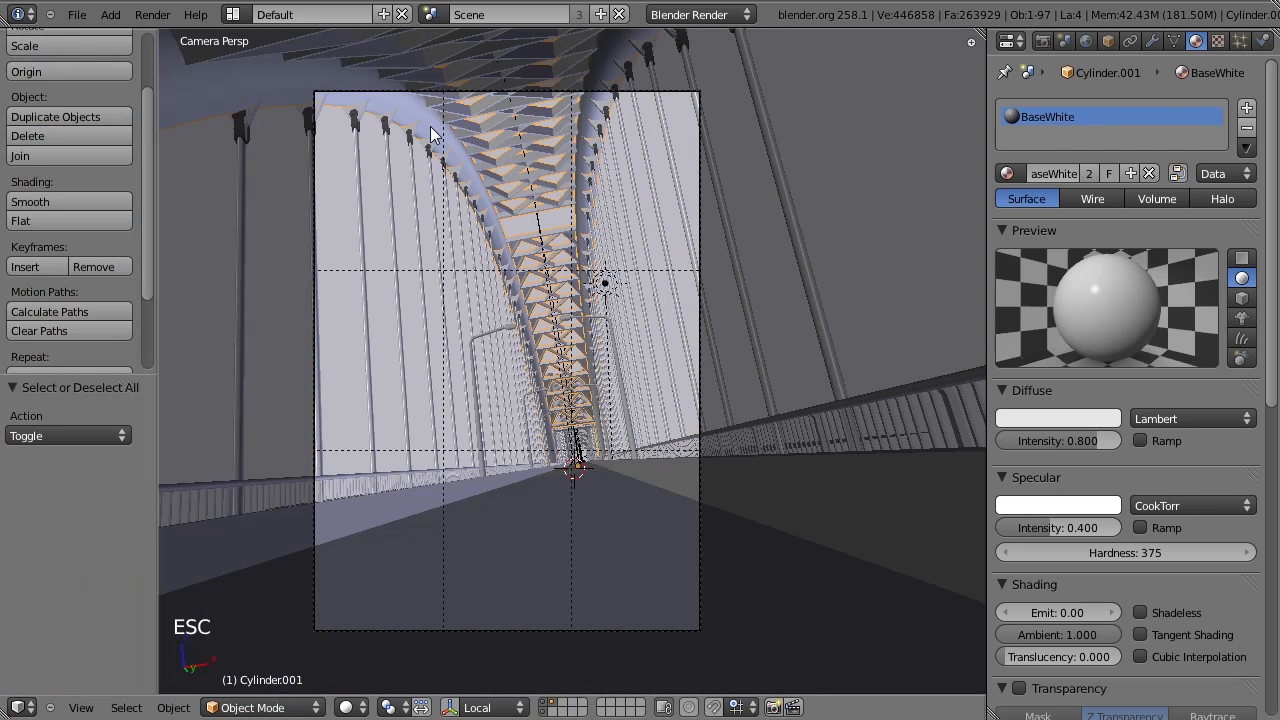
{"action": "key", "text": "KP_7"}
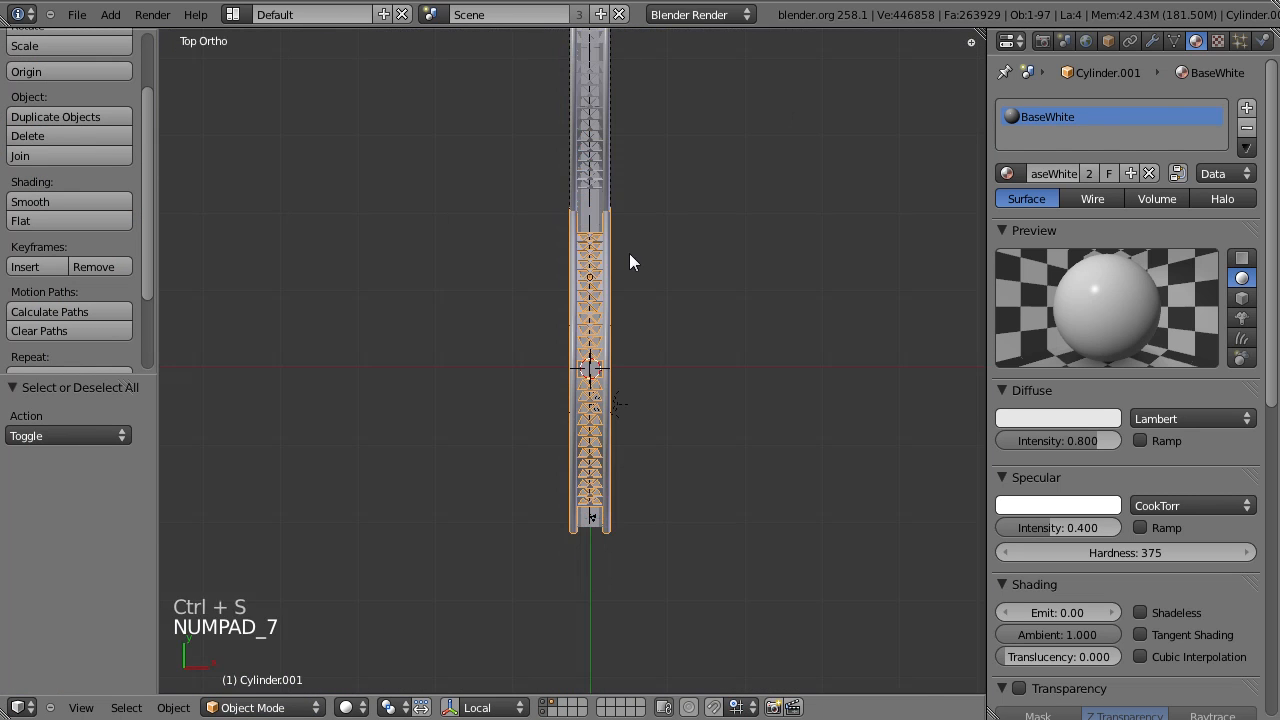
{"action": "left_click_drag", "start_coordinate": [980, 34], "coordinate": [590, 82]}
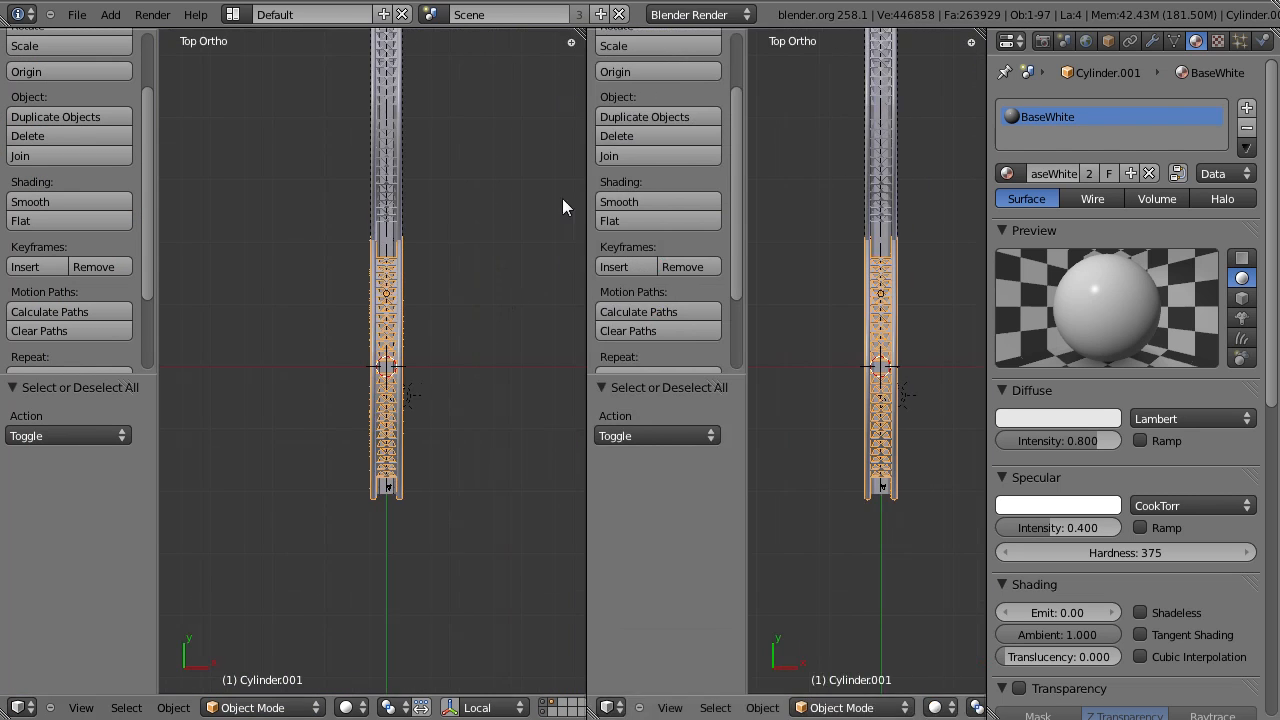
{"action": "key", "text": "t"}
{"action": "key", "text": "n"}
{"action": "key", "text": "n"}
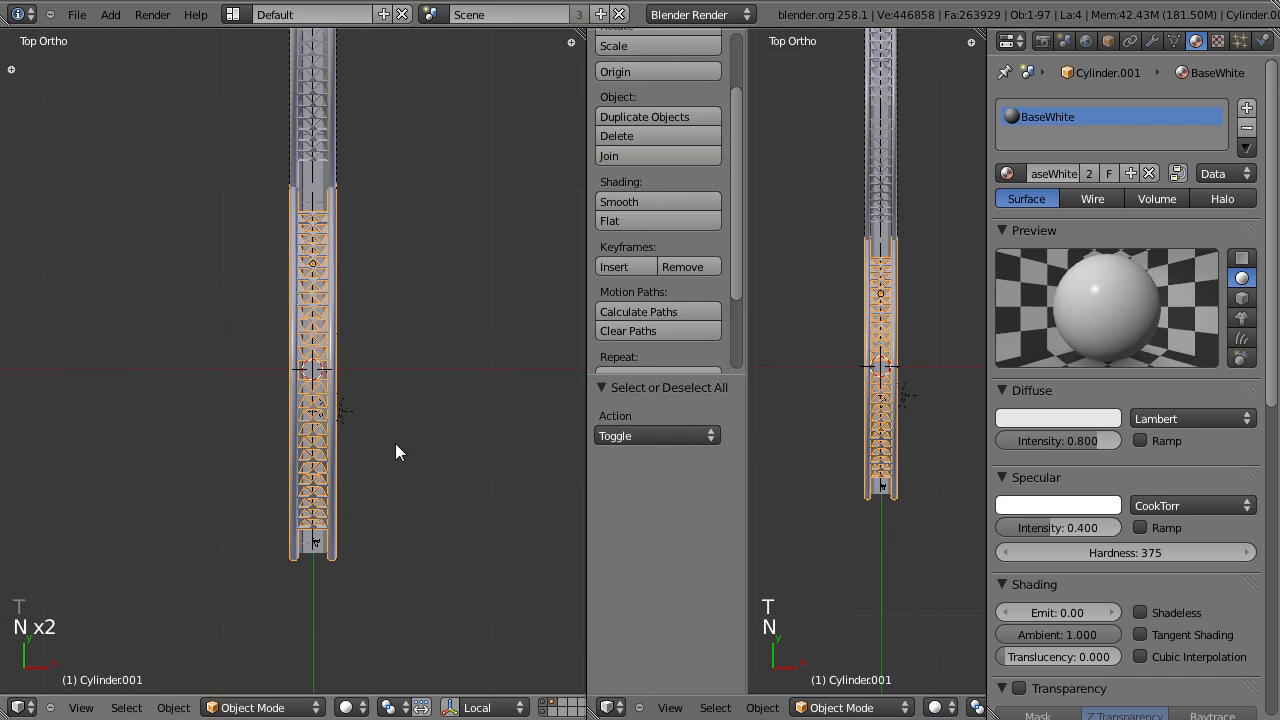
{"action": "key", "text": "t"}
Step: Switch the second viewport to the UV/Image Editor
{"action": "left_click", "coordinate": [607, 707]}
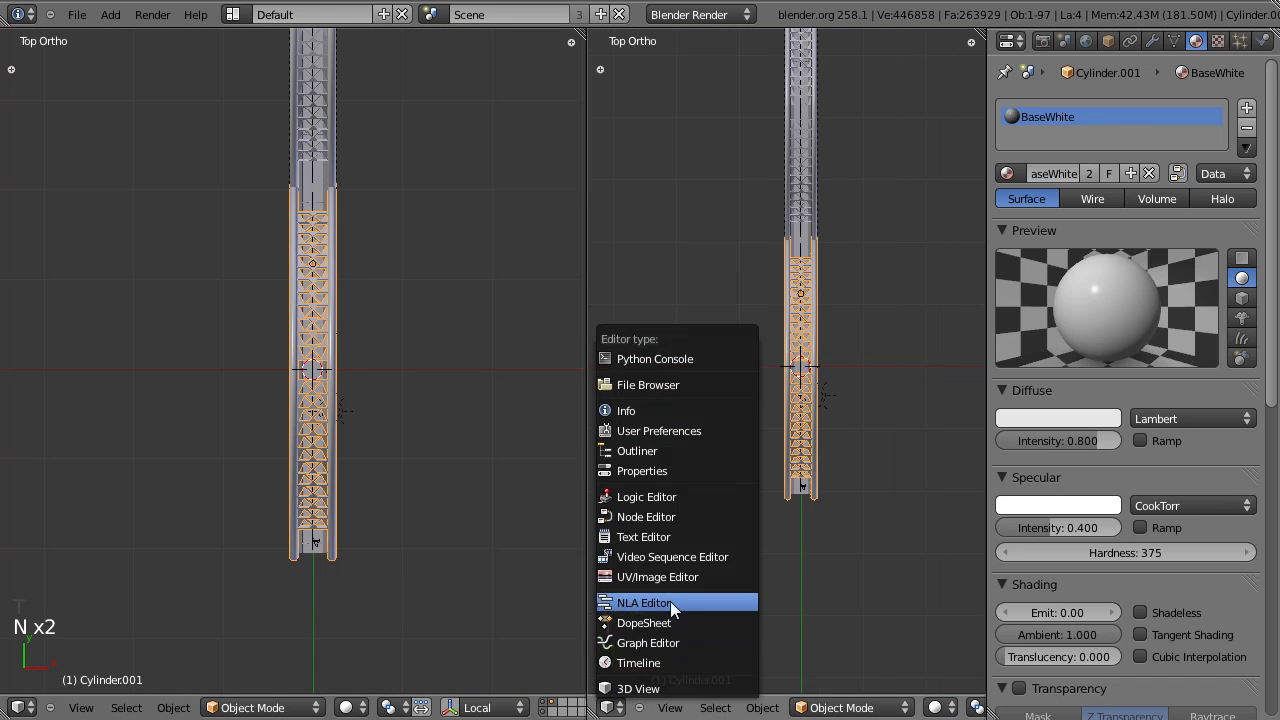
{"action": "left_click", "coordinate": [660, 577]}
{"action": "left_click", "coordinate": [941, 708]}
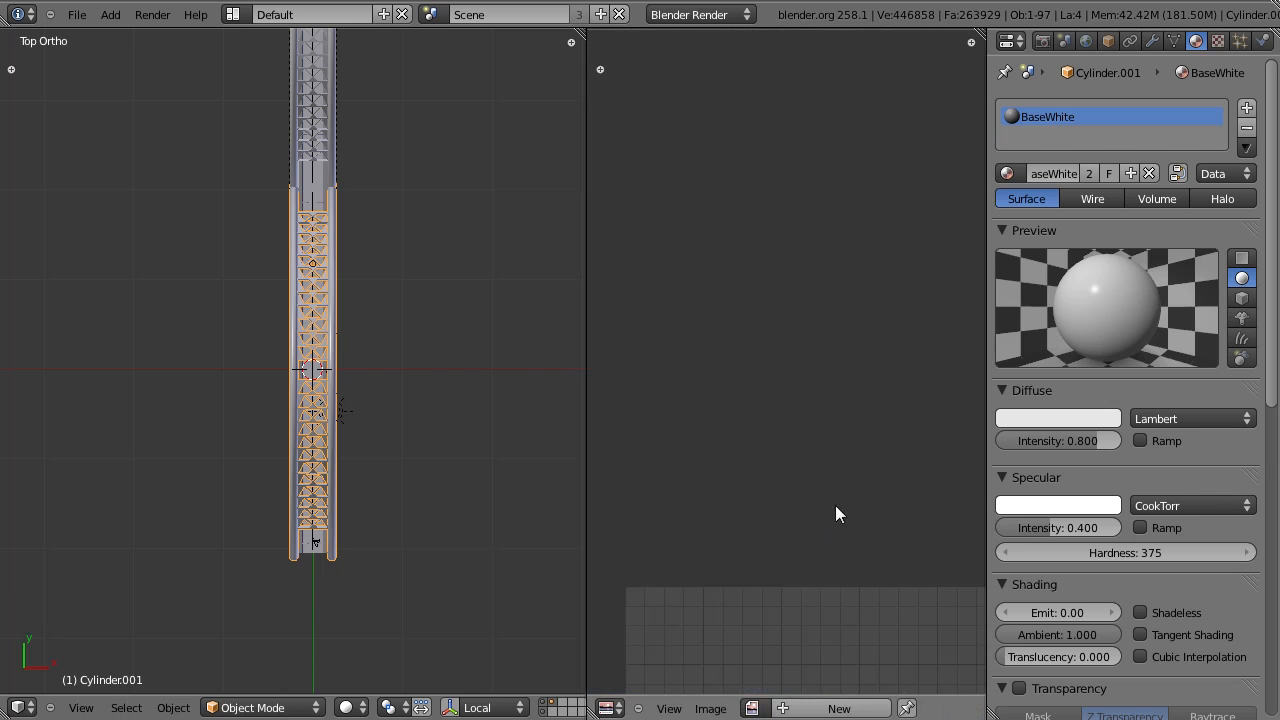
{"action": "key", "text": "Home"}
Step: Enter Edit Mode on the arch structure and select all of its geometry
{"action": "key", "text": "Tab"}
{"action": "key", "text": "a"}
{"action": "key", "text": "a"}
{"action": "key", "text": "a"}
{"action": "scroll", "coordinate": [755, 438], "scroll_direction": "down", "scroll_amount": 4}
{"action": "scroll", "coordinate": [762, 444], "scroll_direction": "down", "scroll_amount": 4}
{"action": "key", "text": "a"}
{"action": "key", "text": "a"}
Step: Reset the UV mapping of the whole arch mesh
{"action": "key", "text": "u"}
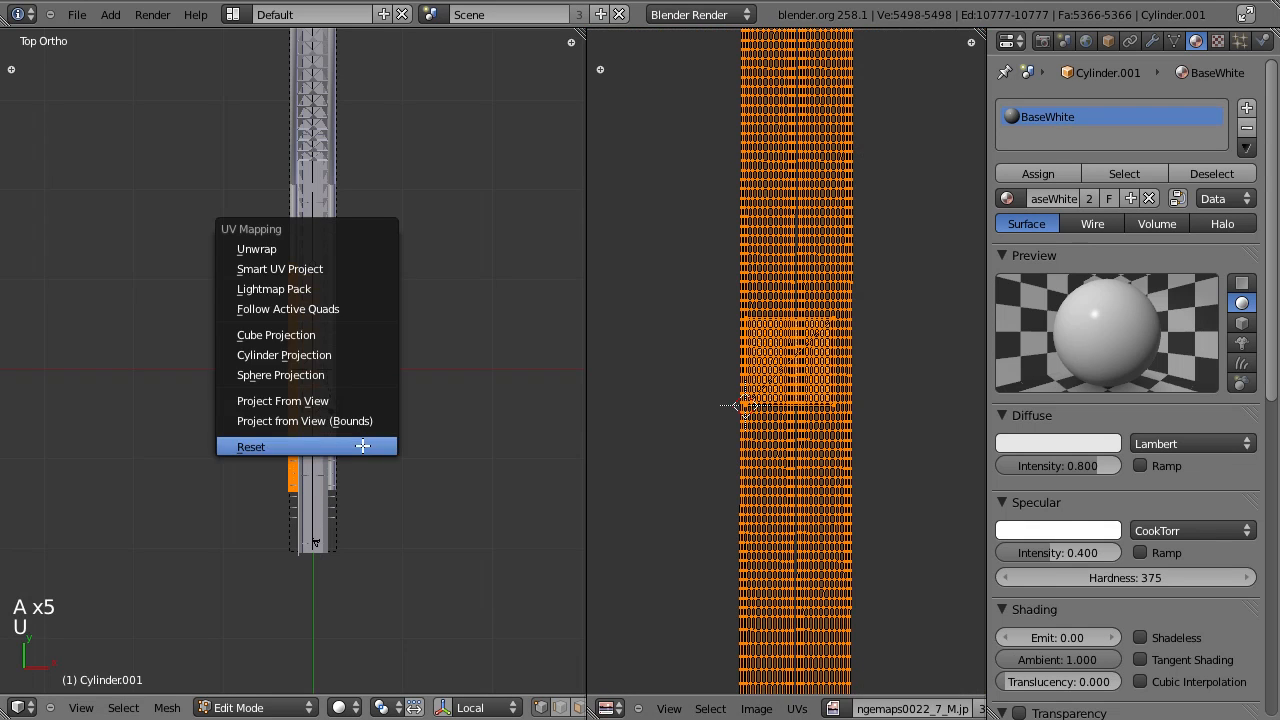
{"action": "left_click", "coordinate": [298, 446]}
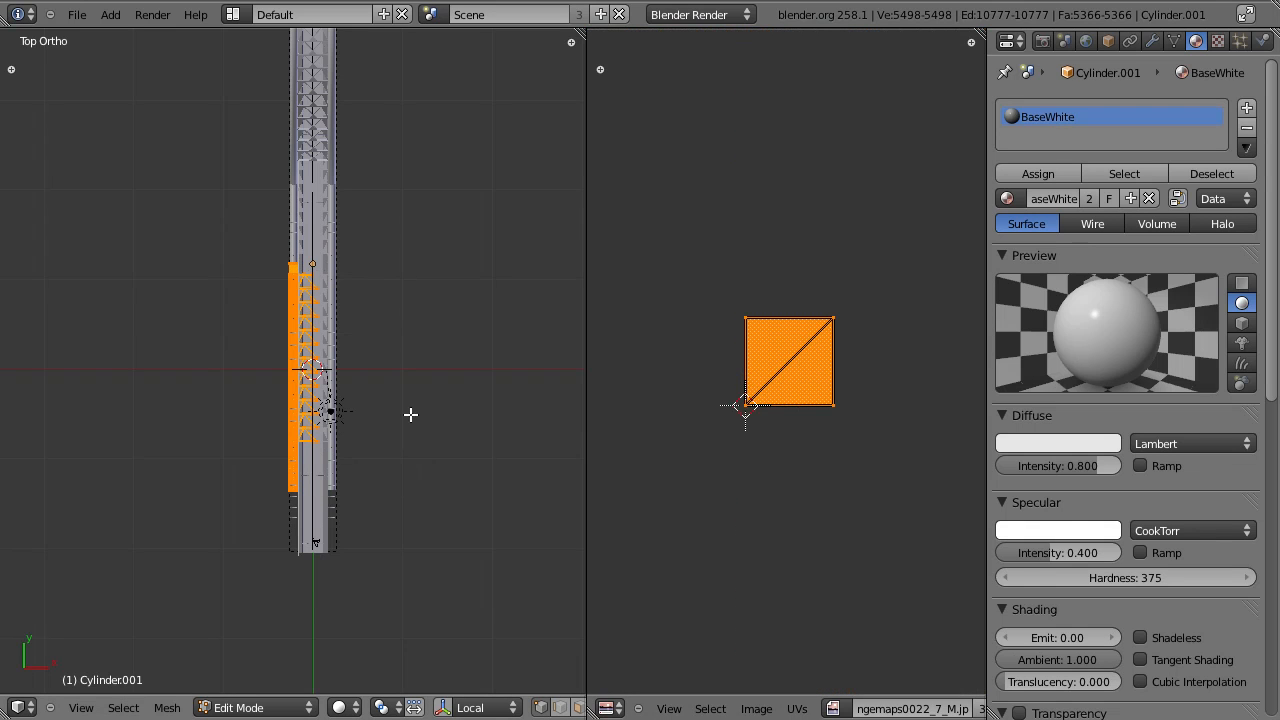
{"action": "scroll", "coordinate": [810, 372], "scroll_direction": "up", "scroll_amount": 3}
Step: Unwrap the arch mesh with Smart UV Project at angle limit 66, island margin 0 and area weight 0
{"action": "key", "text": "u"}
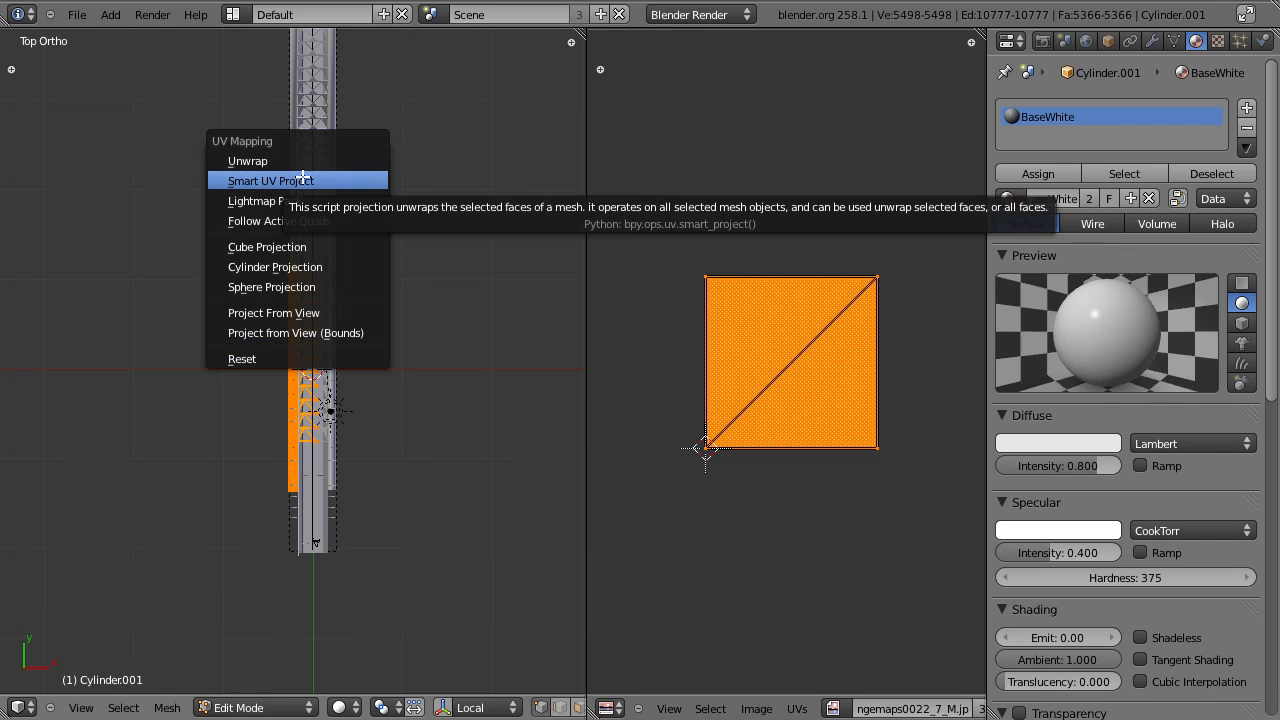
{"action": "key", "text": "u"}
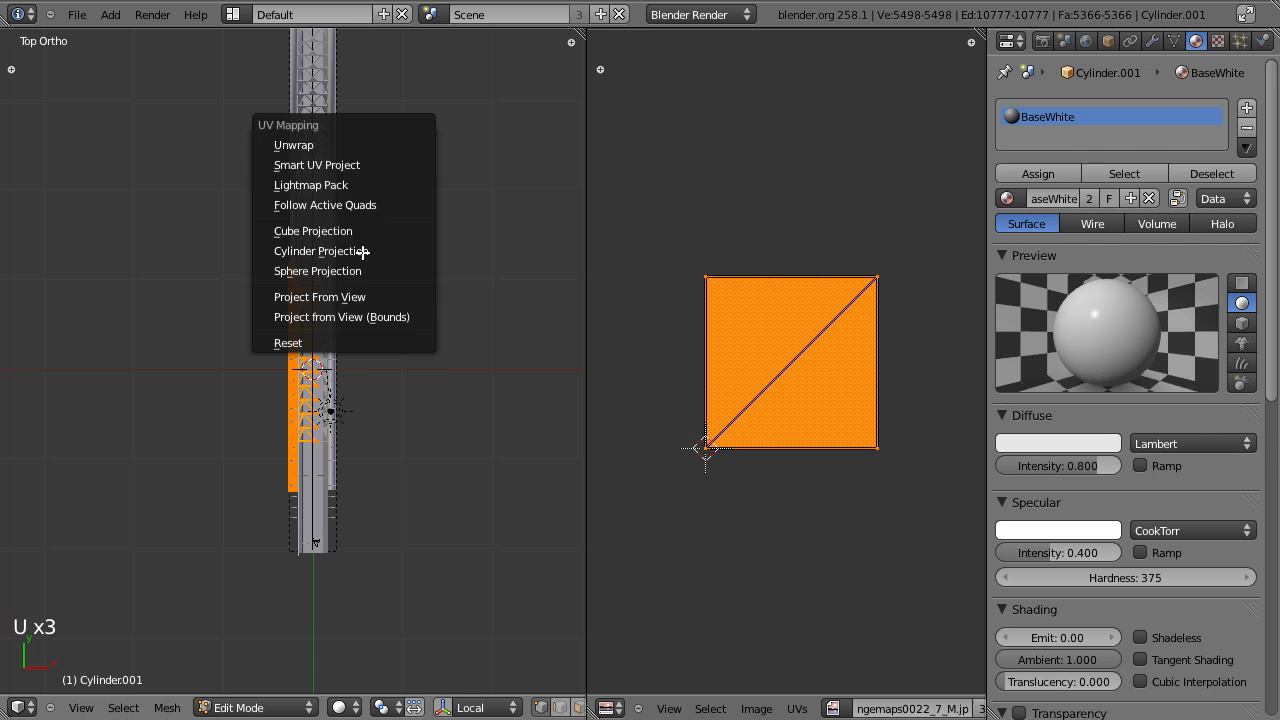
{"action": "left_click", "coordinate": [335, 163]}
{"action": "key", "text": "u"}
{"action": "left_click", "coordinate": [407, 294]}
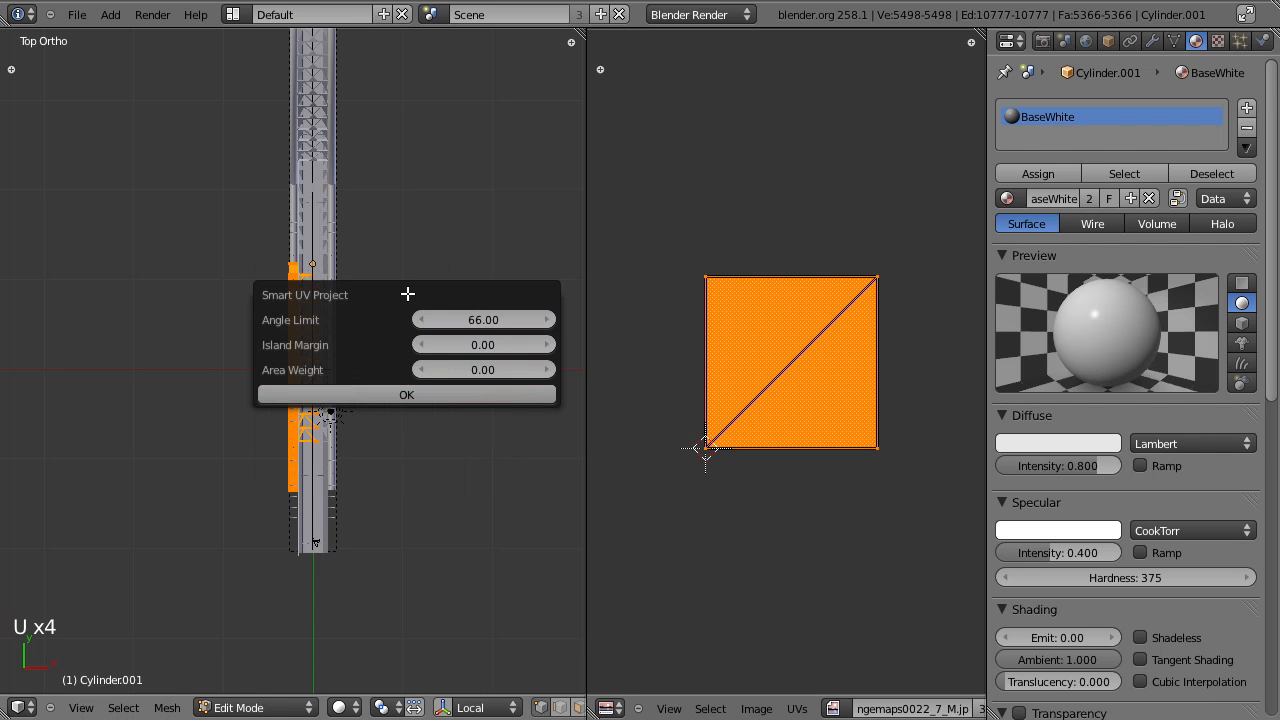
{"action": "left_click", "coordinate": [398, 394]}
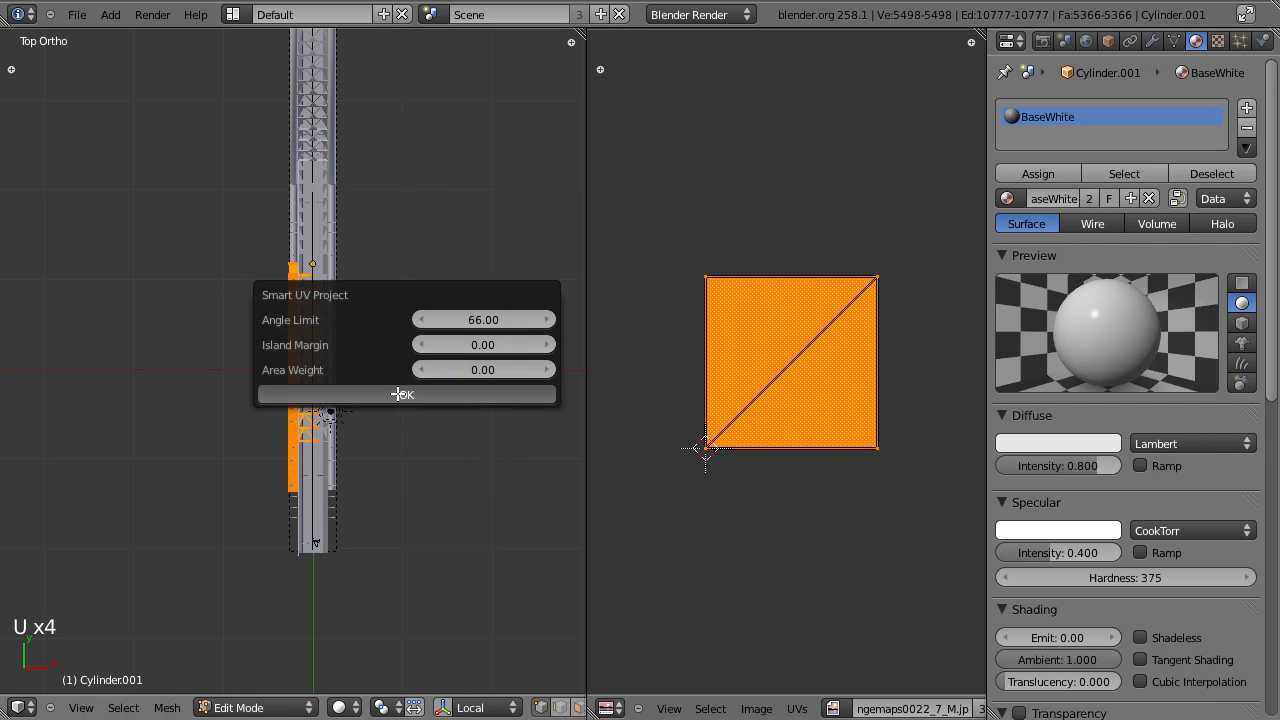
{"action": "scroll", "coordinate": [863, 405], "scroll_direction": "up", "scroll_amount": 3}
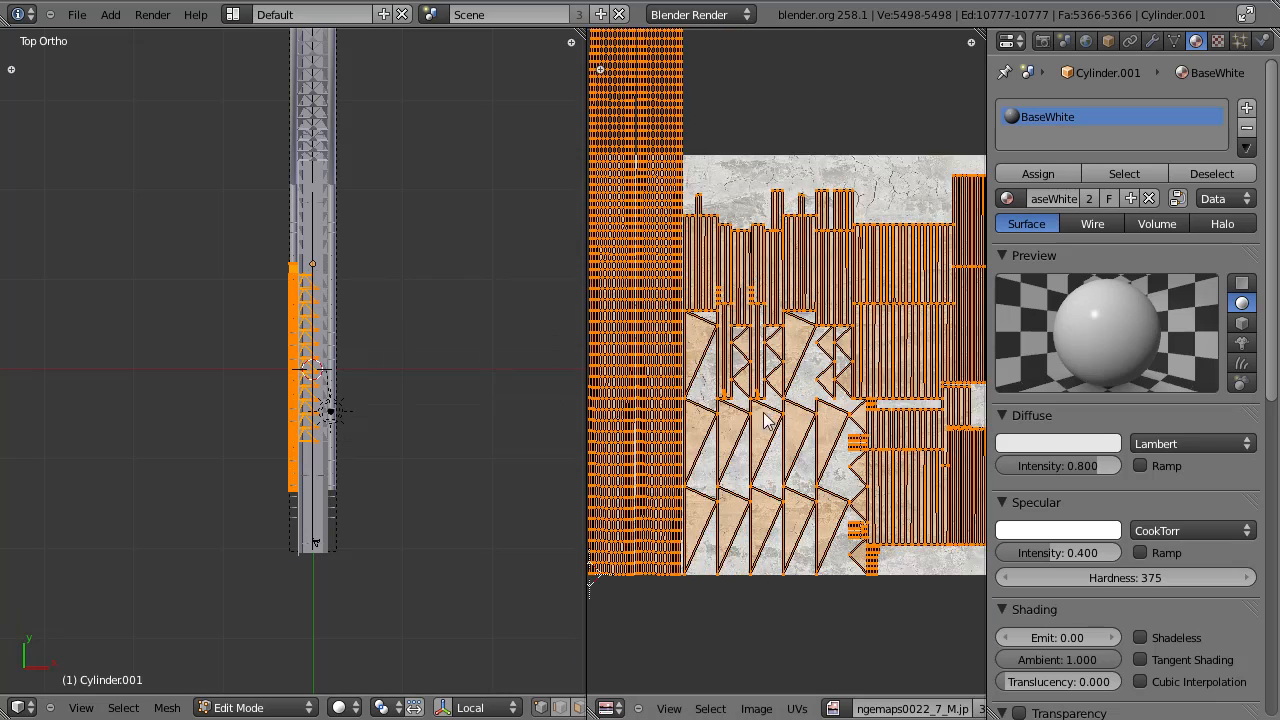
{"action": "scroll", "coordinate": [850, 414], "scroll_direction": "up", "scroll_amount": 3}
Step: Scale up the arch's UV layout relative to the concrete texture image
{"action": "scroll", "coordinate": [834, 416], "scroll_direction": "down", "scroll_amount": 10}
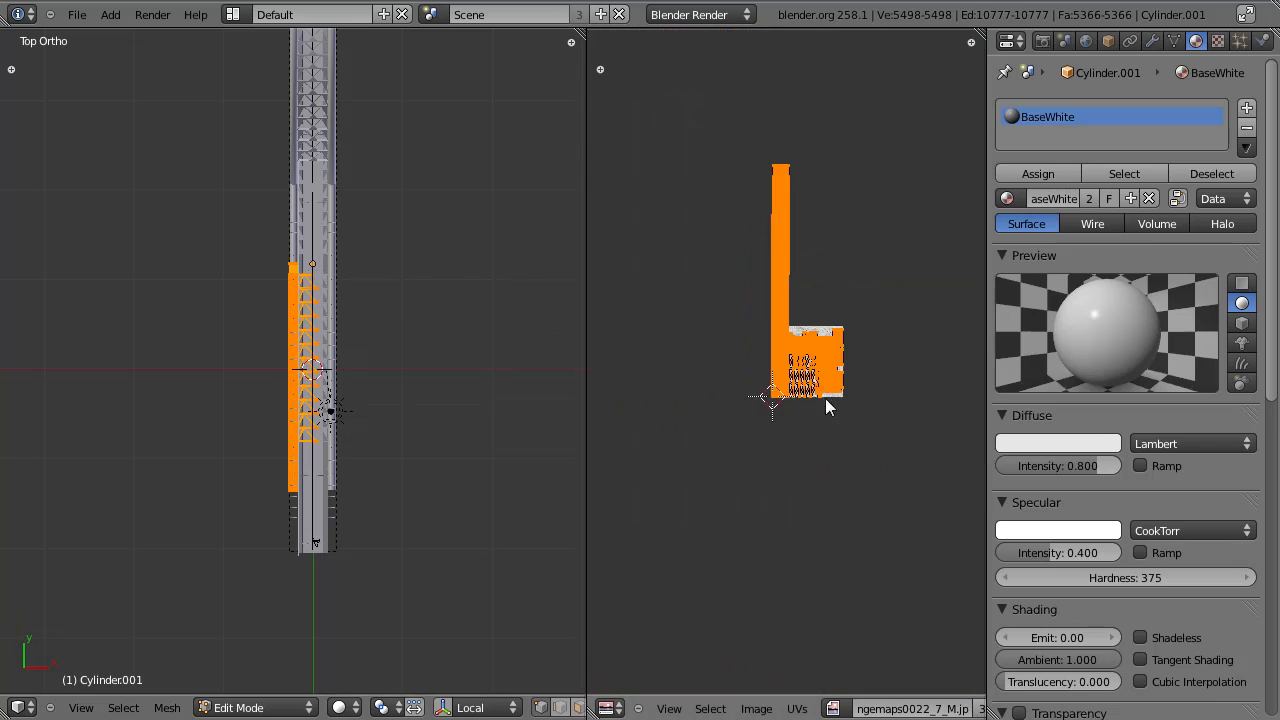
{"action": "key", "text": "s"}
{"action": "left_click", "coordinate": [972, 582]}
{"action": "scroll", "coordinate": [880, 480], "scroll_direction": "down", "scroll_amount": 3}
{"action": "scroll", "coordinate": [859, 392], "scroll_direction": "up", "scroll_amount": 5}
{"action": "middle_click_drag", "start_coordinate": [783, 382], "coordinate": [671, 386]}
{"action": "scroll", "coordinate": [842, 436], "scroll_direction": "up", "scroll_amount": 5}
{"action": "middle_click_drag", "start_coordinate": [842, 436], "coordinate": [668, 420]}
{"action": "scroll", "coordinate": [746, 341], "scroll_direction": "up", "scroll_amount": 1}
{"action": "scroll", "coordinate": [772, 424], "scroll_direction": "down", "scroll_amount": 6}
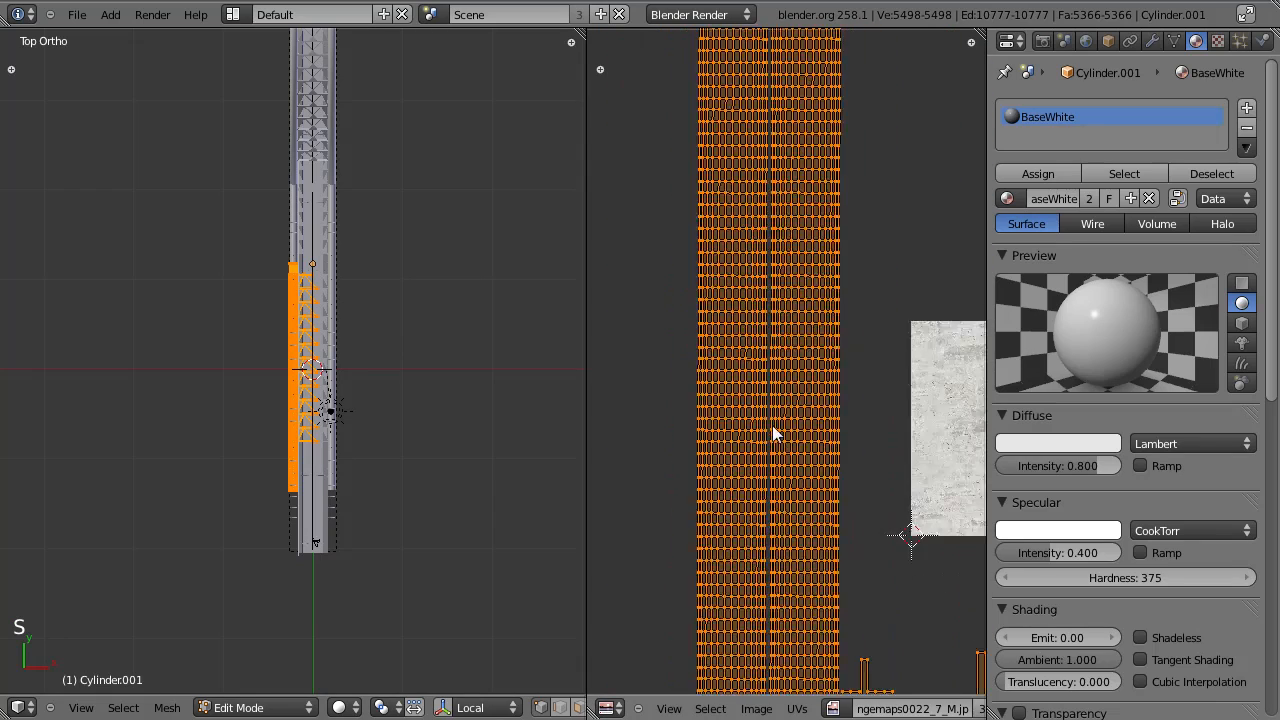
Step: Enlarge the arch's UVs further and move the long UV strip over the concrete texture
{"action": "key", "text": "s"}
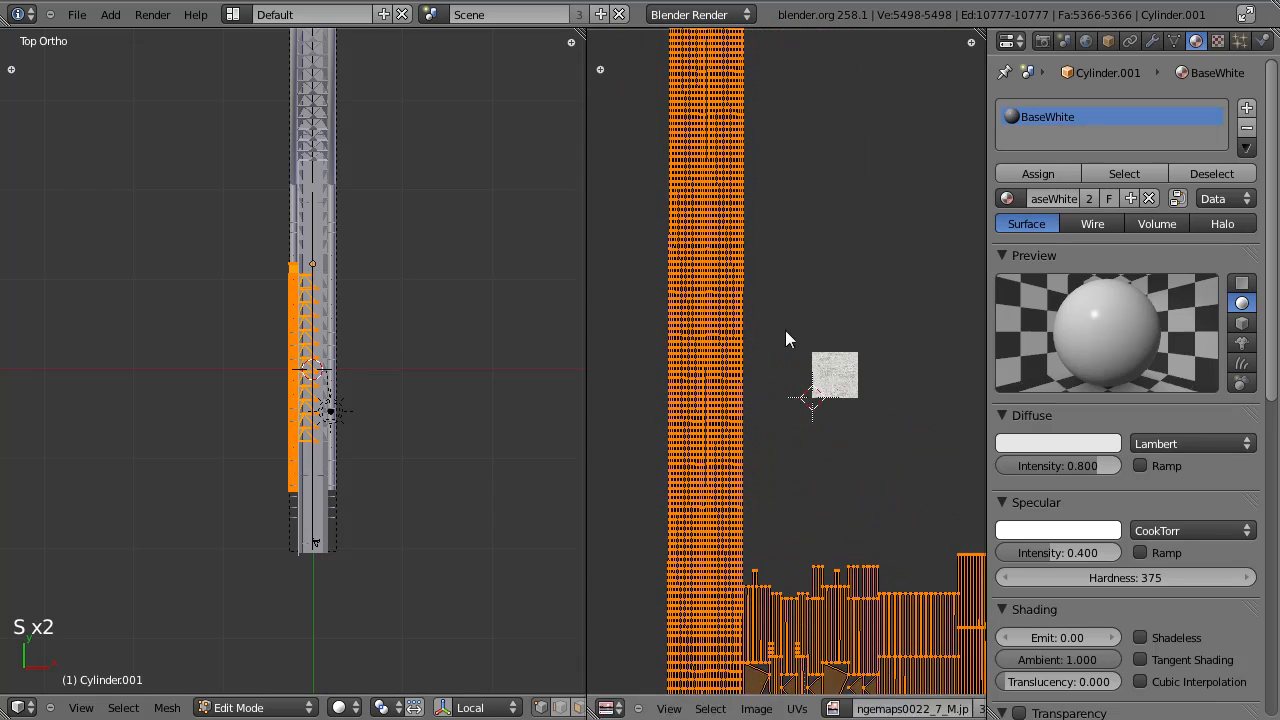
{"action": "left_click", "coordinate": [938, 314]}
{"action": "key", "text": "g"}
{"action": "left_click", "coordinate": [903, 321]}
{"action": "scroll", "coordinate": [904, 314], "scroll_direction": "up", "scroll_amount": 5}
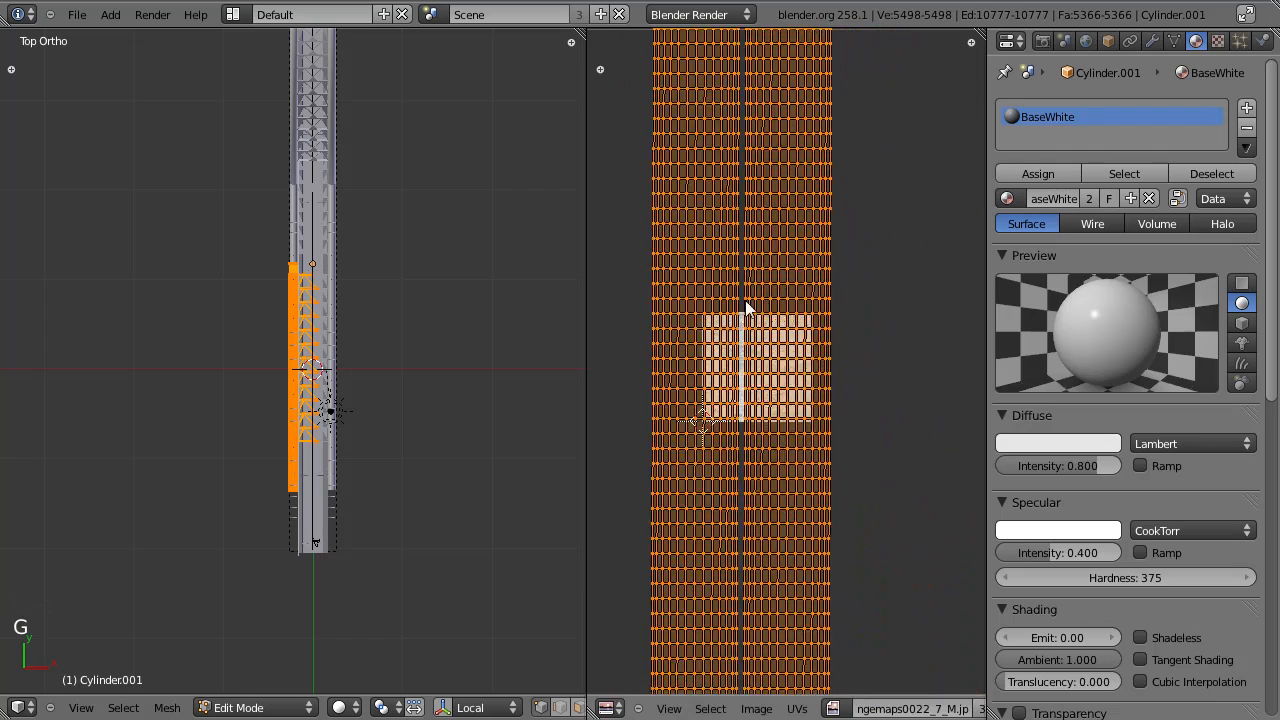
Step: Fine-tune the scale of the arch's UV layout over the concrete texture
{"action": "key", "text": "s"}
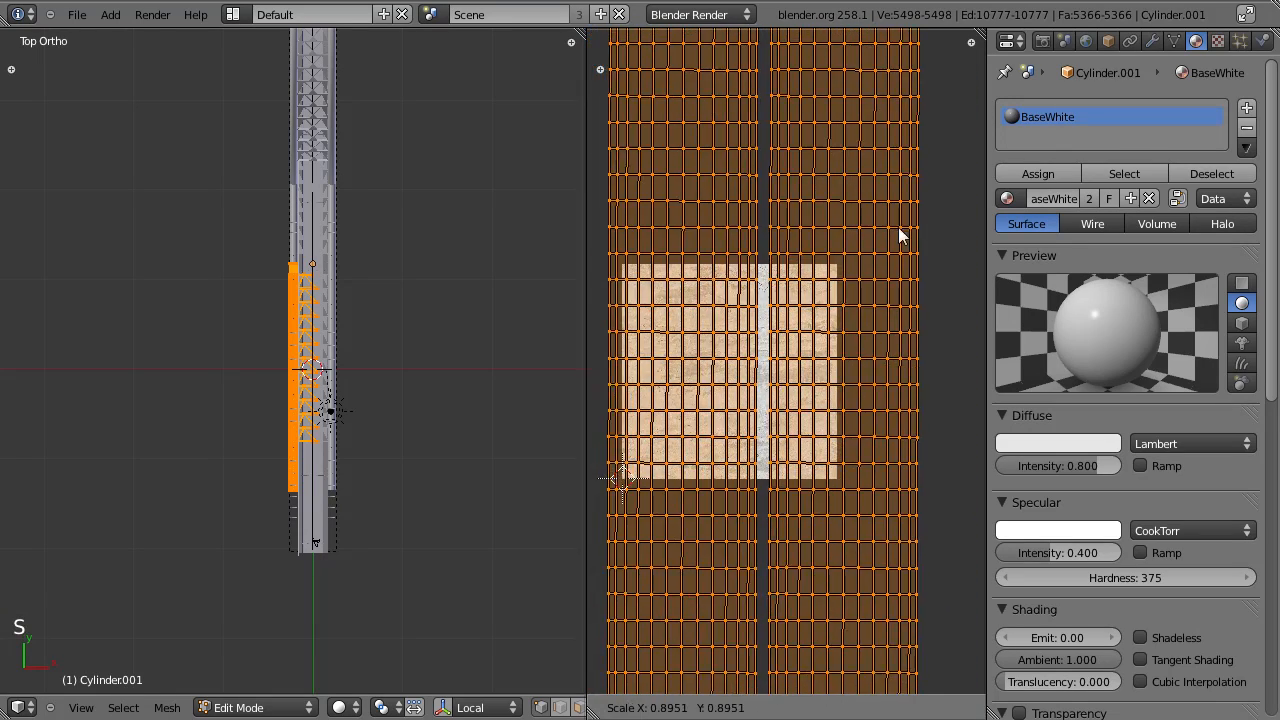
{"action": "left_click", "coordinate": [860, 260]}
{"action": "scroll", "coordinate": [760, 230], "scroll_direction": "down", "scroll_amount": 3}
{"action": "scroll", "coordinate": [829, 420], "scroll_direction": "up", "scroll_amount": 4}
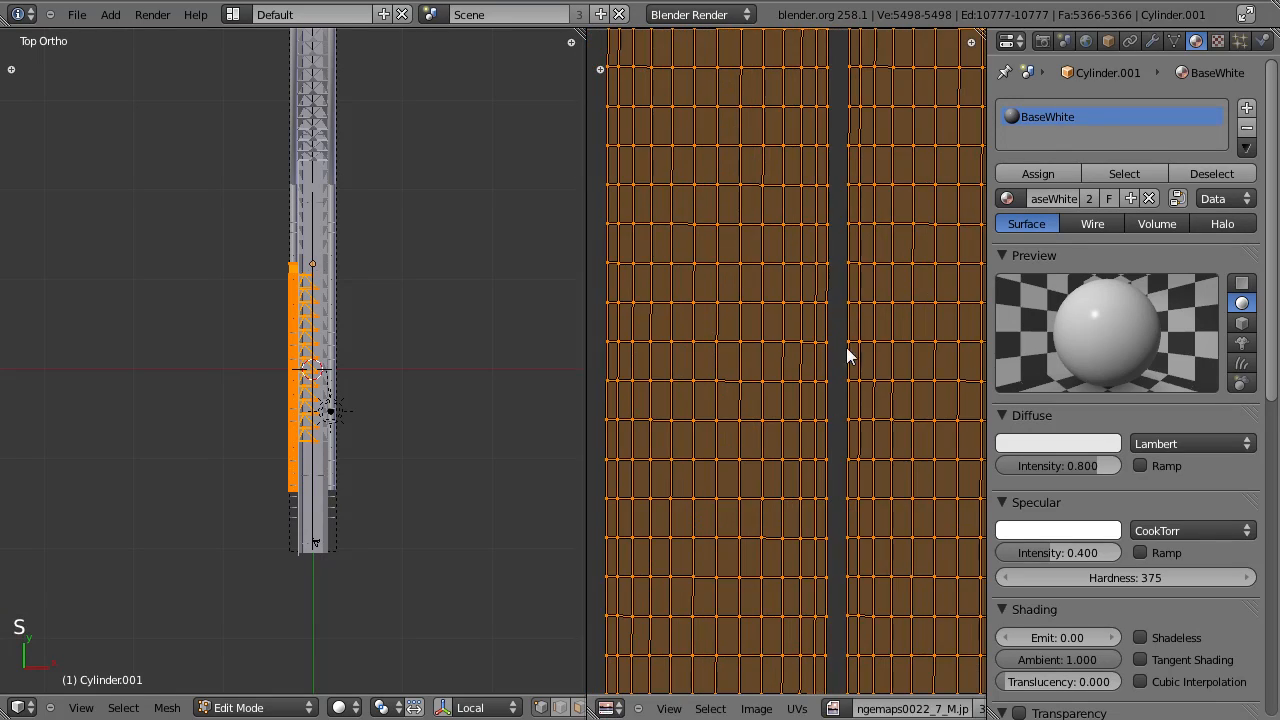
{"action": "scroll", "coordinate": [825, 318], "scroll_direction": "down", "scroll_amount": 5}
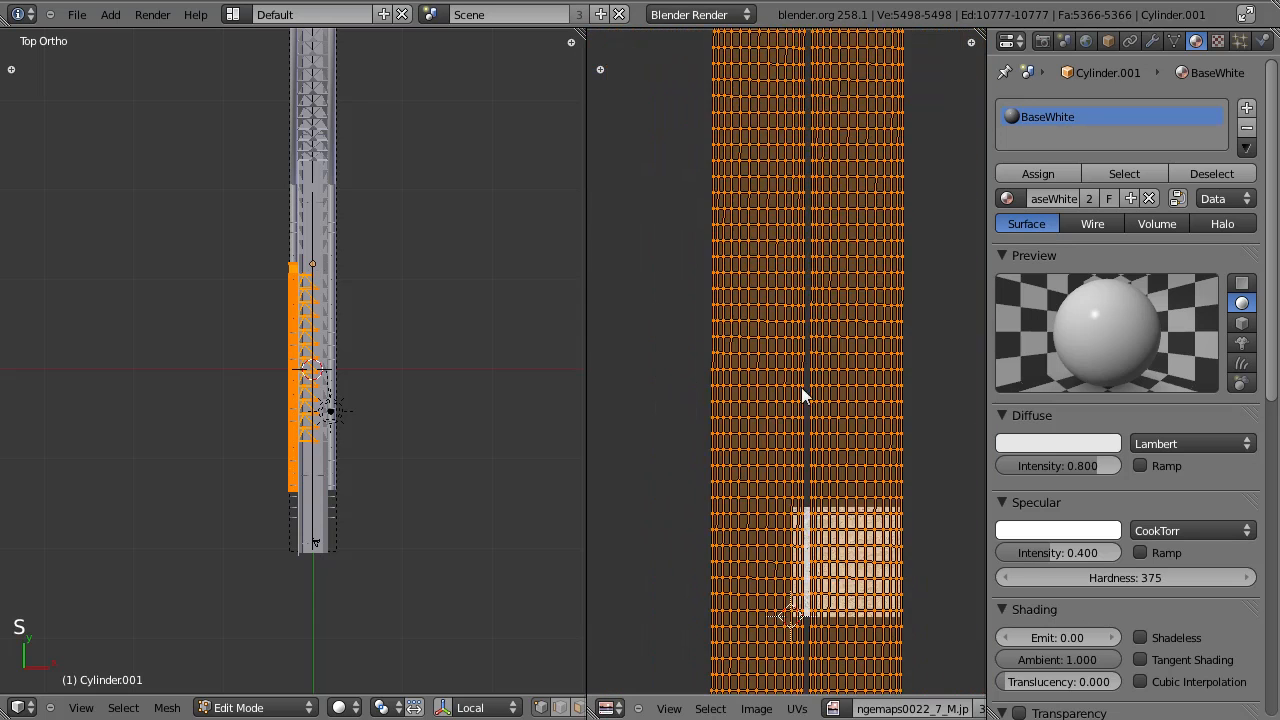
Step: Isolate the arch's truss braces in wireframe by inverting the linked selection of the arch tube, and pin their UVs
{"action": "middle_click_drag", "start_coordinate": [826, 514], "coordinate": [751, 171]}
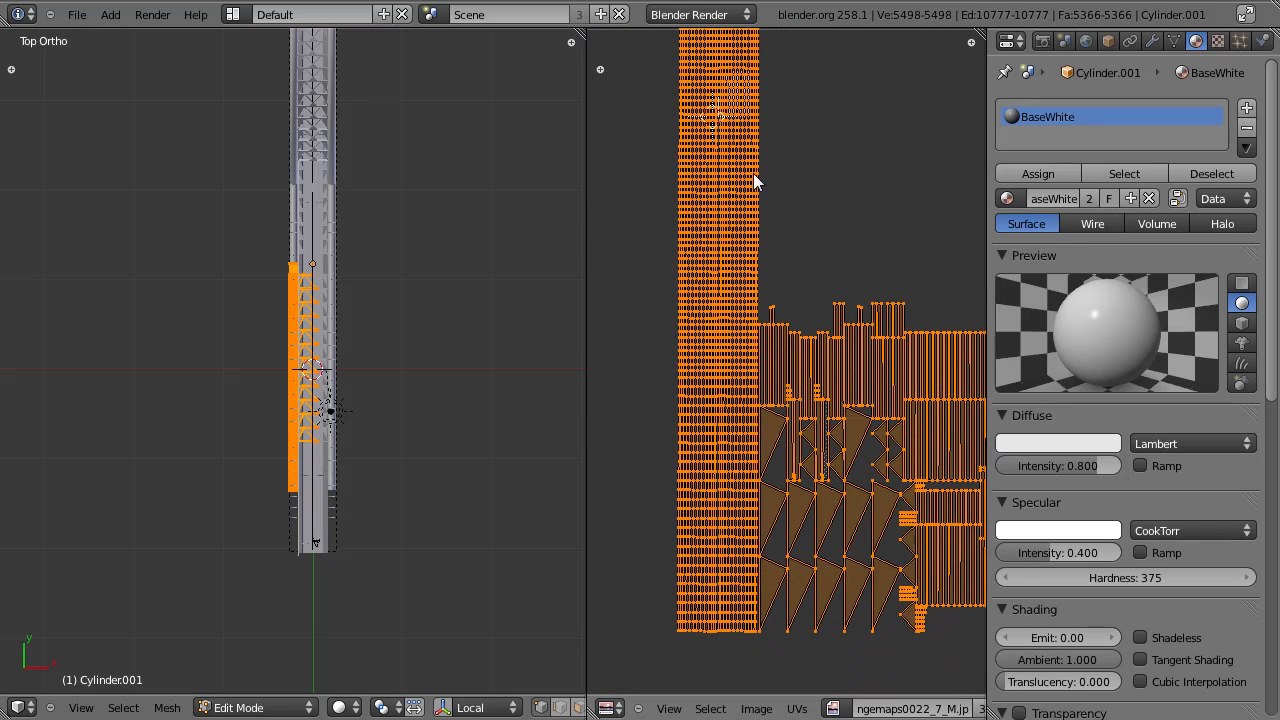
{"action": "middle_click_drag", "start_coordinate": [824, 443], "coordinate": [788, 318]}
{"action": "scroll", "coordinate": [809, 371], "scroll_direction": "up", "scroll_amount": 1}
{"action": "scroll", "coordinate": [809, 371], "scroll_direction": "down", "scroll_amount": 2}
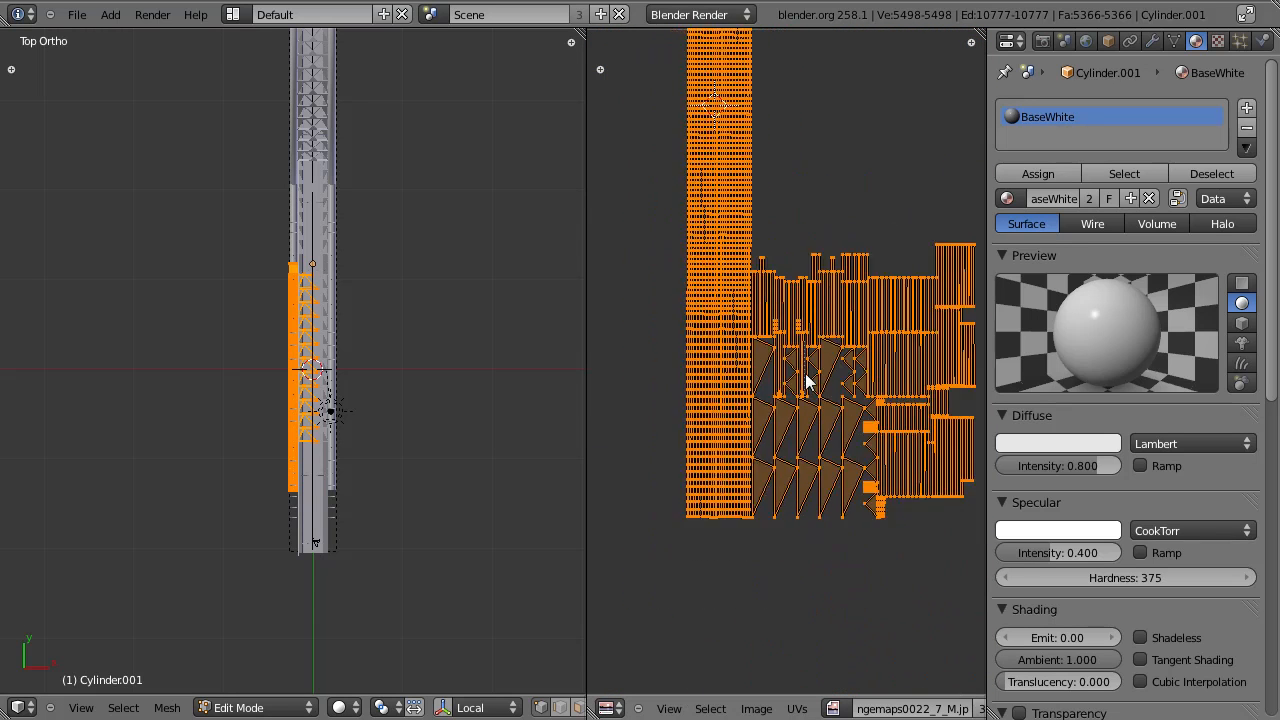
{"action": "scroll", "coordinate": [354, 368], "scroll_direction": "up", "scroll_amount": 9}
{"action": "scroll", "coordinate": [386, 469], "scroll_direction": "down", "scroll_amount": 3}
{"action": "key", "text": "z"}
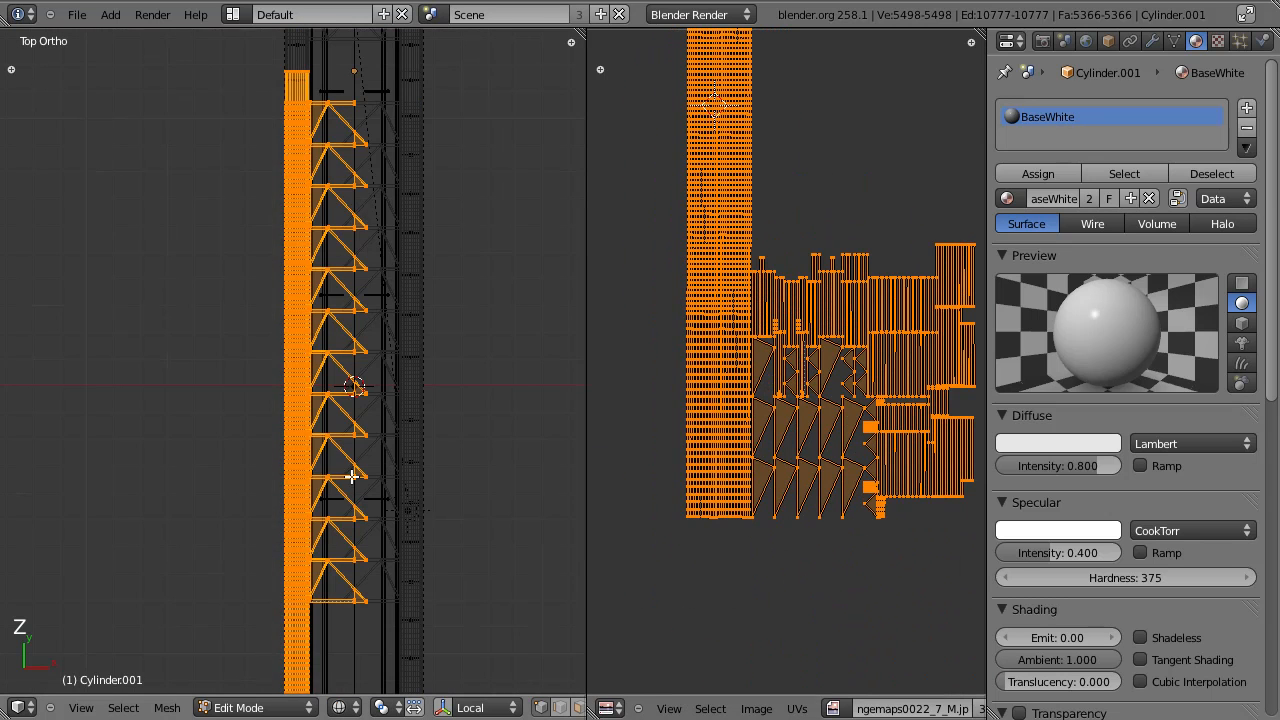
{"action": "right_click", "coordinate": [300, 418]}
{"action": "key", "text": "ctrl+l"}
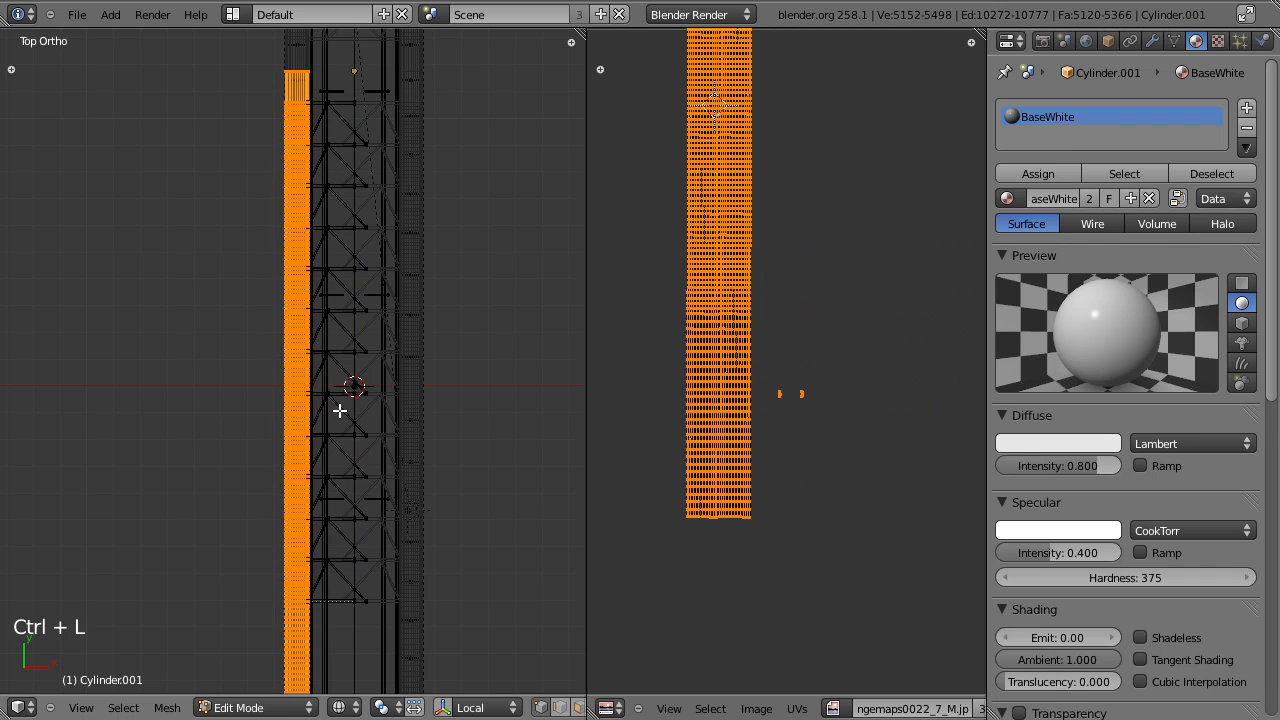
{"action": "key", "text": "ctrl+i"}
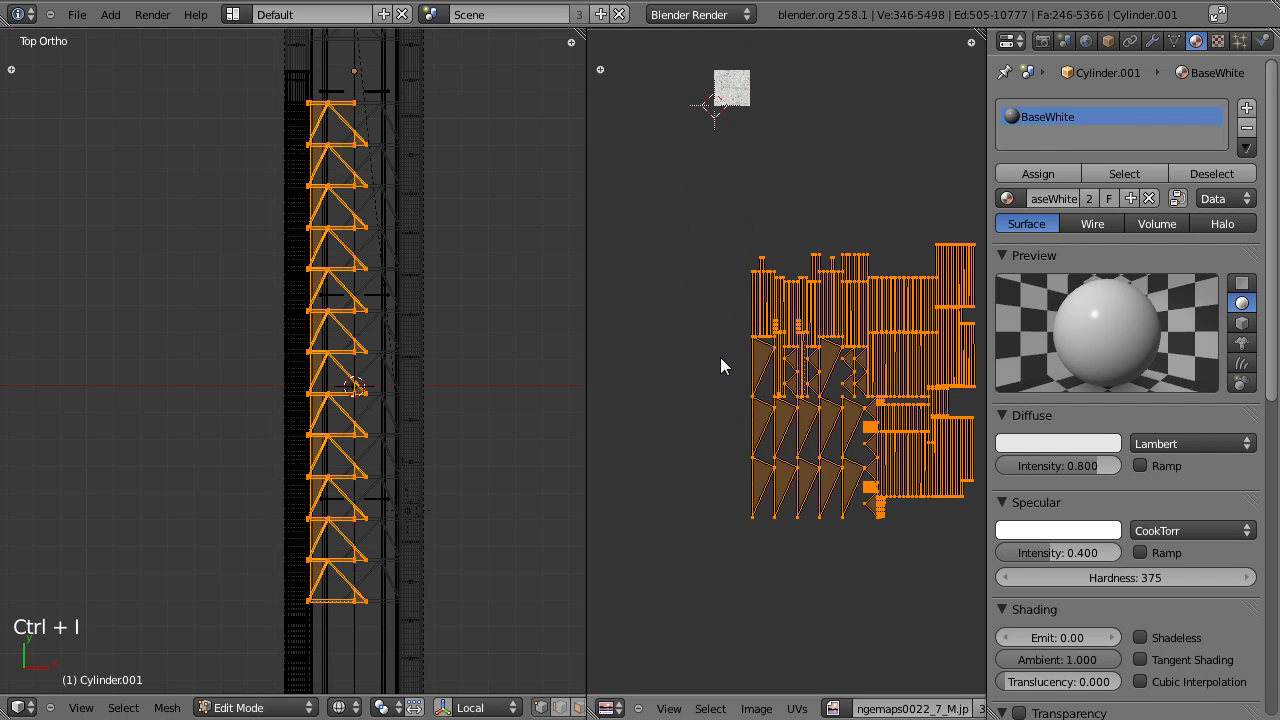
{"action": "key", "text": "p"}
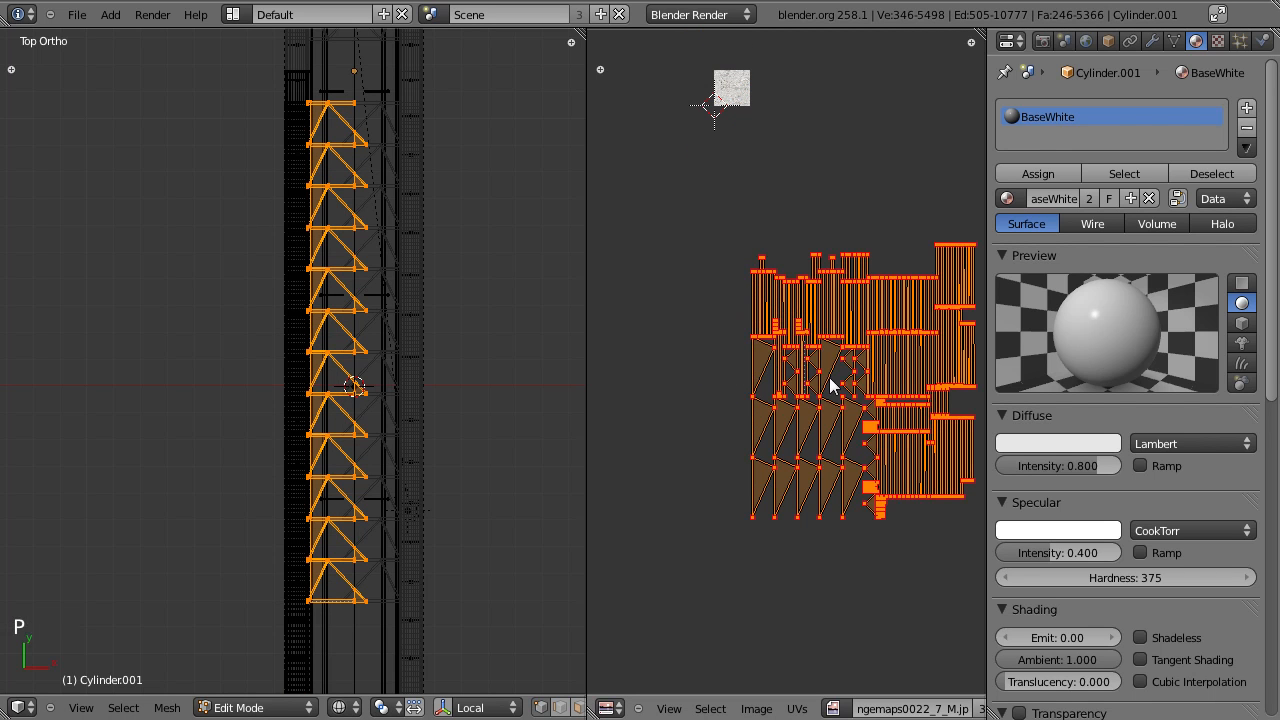
{"action": "scroll", "coordinate": [829, 380], "scroll_direction": "up", "scroll_amount": 3}
{"action": "middle_click_drag", "start_coordinate": [838, 416], "coordinate": [658, 336]}
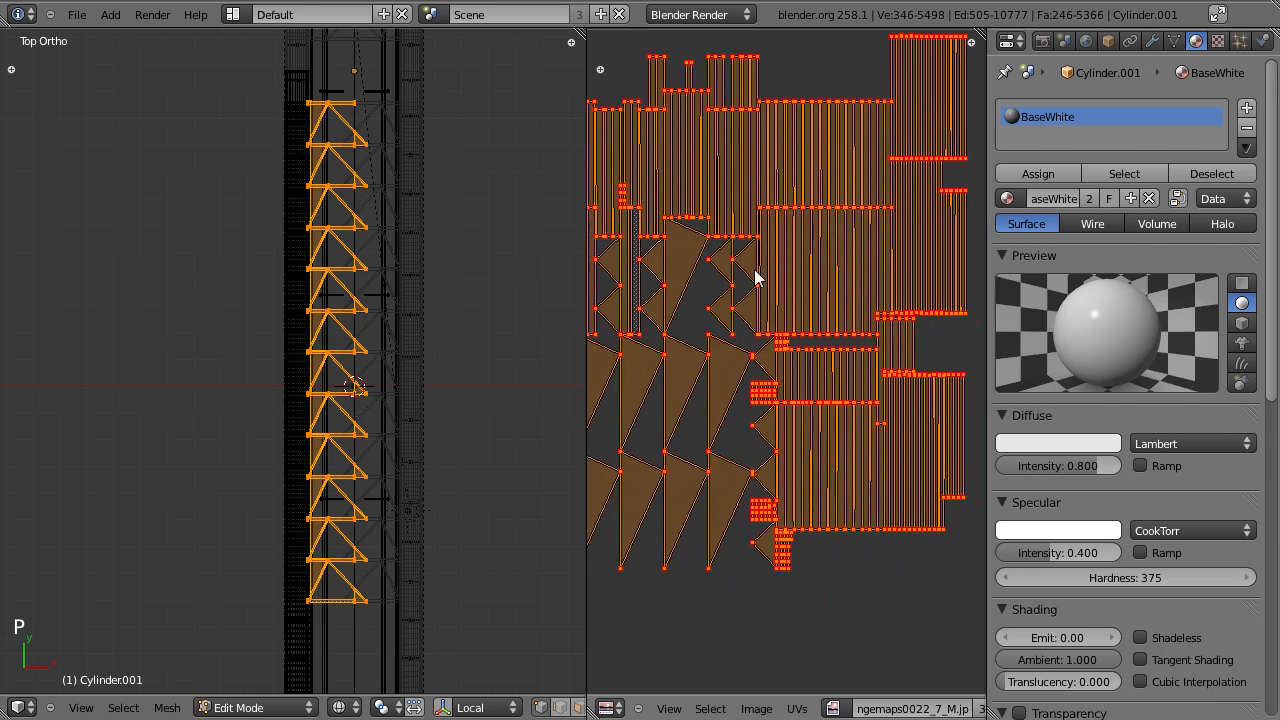
Step: Select only the linked arch tube mesh and unwrap it with Cylinder Projection
{"action": "key", "text": "a"}
{"action": "key", "text": "a"}
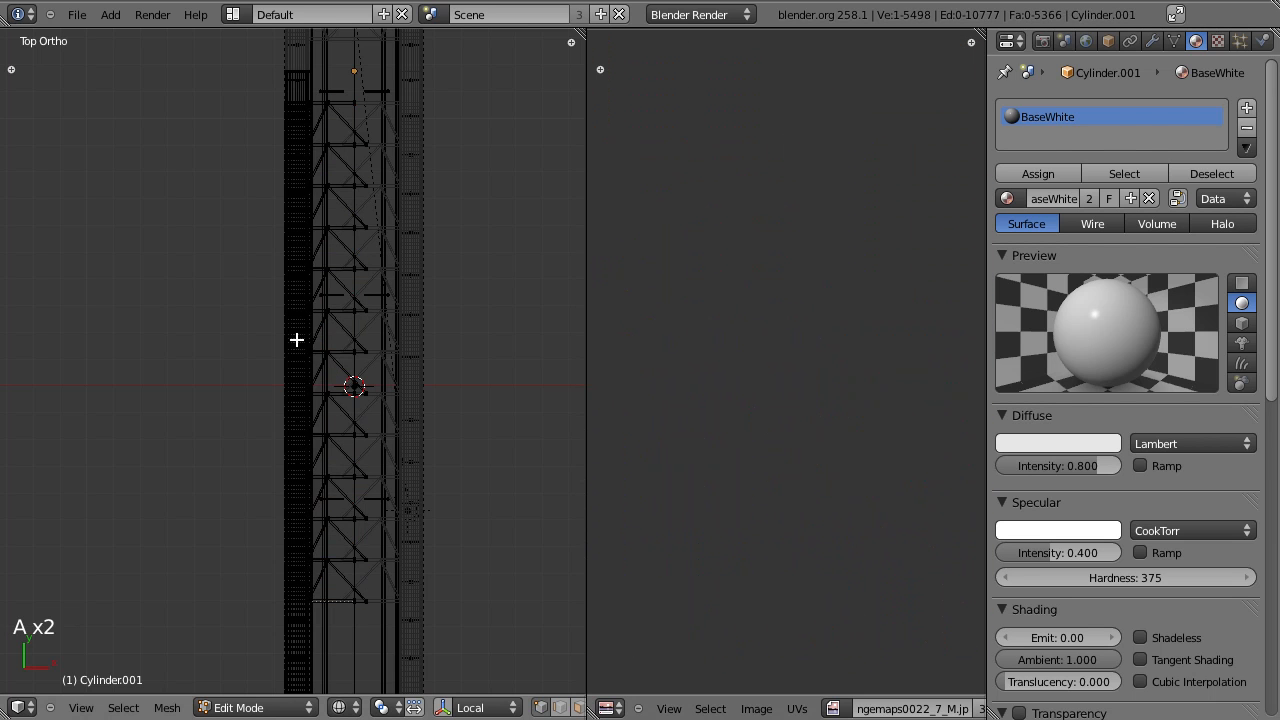
{"action": "key", "text": "ctrl+l"}
{"action": "scroll", "coordinate": [700, 390], "scroll_direction": "down", "scroll_amount": 2}
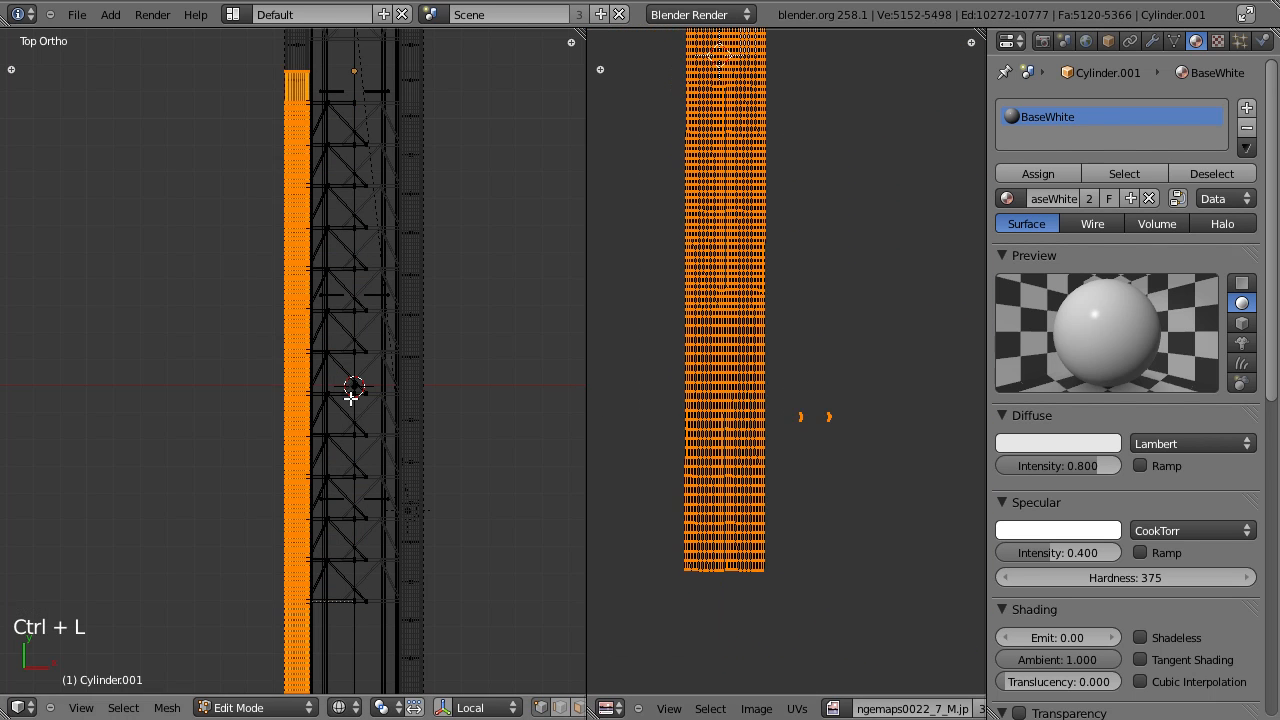
{"action": "key", "text": "u"}
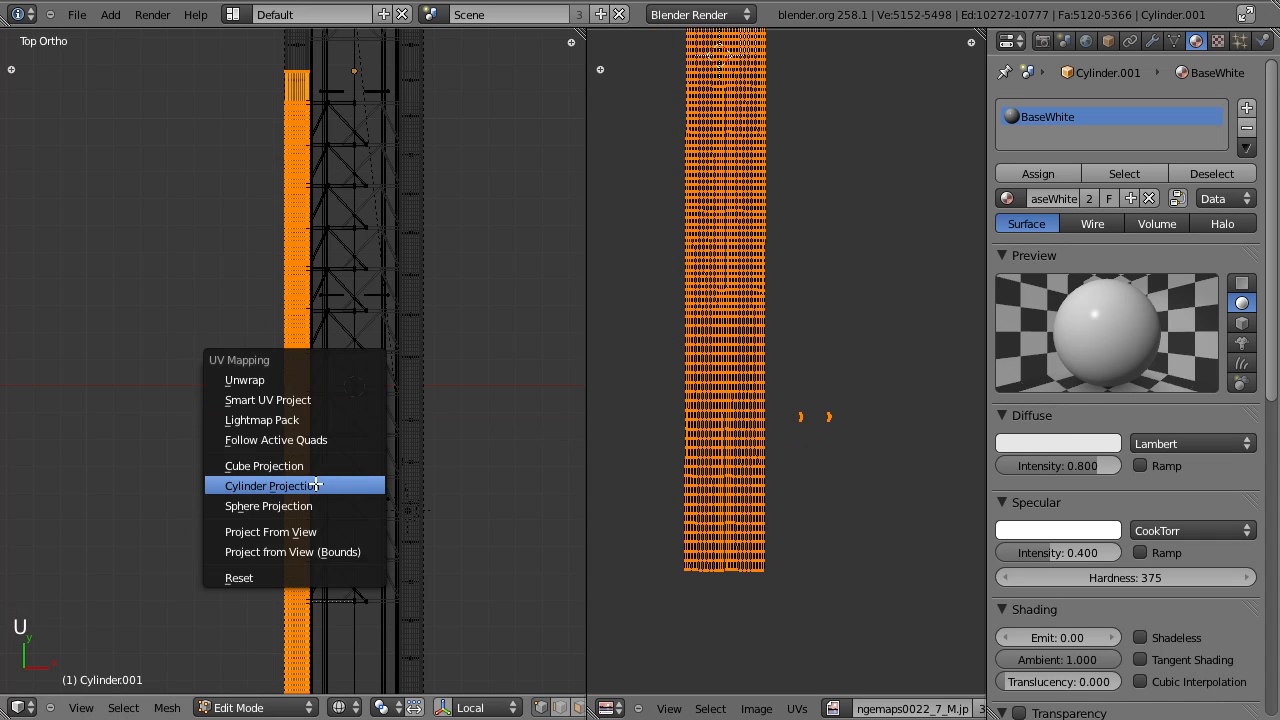
{"action": "left_click", "coordinate": [355, 486]}
{"action": "scroll", "coordinate": [732, 358], "scroll_direction": "up", "scroll_amount": 3}
{"action": "middle_click_drag", "start_coordinate": [732, 358], "coordinate": [816, 497]}
{"action": "scroll", "coordinate": [816, 497], "scroll_direction": "up", "scroll_amount": 10}
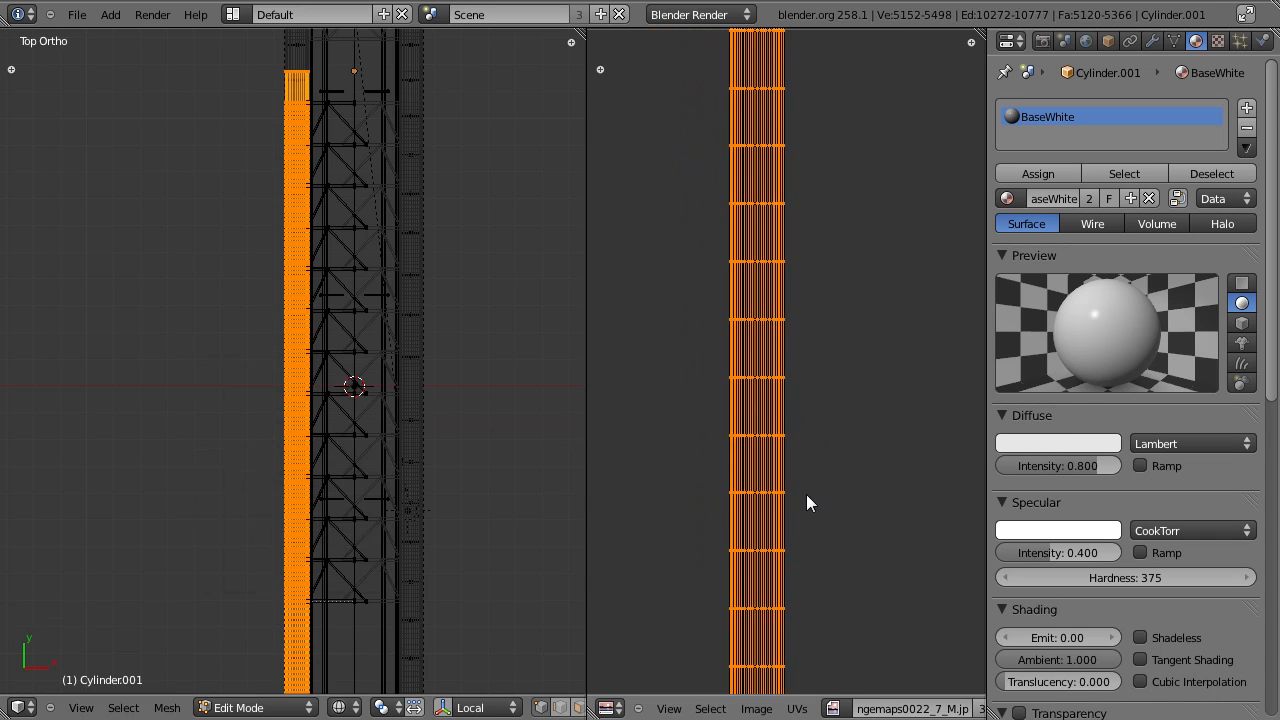
Step: Scale up the tube's narrow UV strip uniformly while shrinking it along Y
{"action": "scroll", "coordinate": [795, 470], "scroll_direction": "down", "scroll_amount": 10}
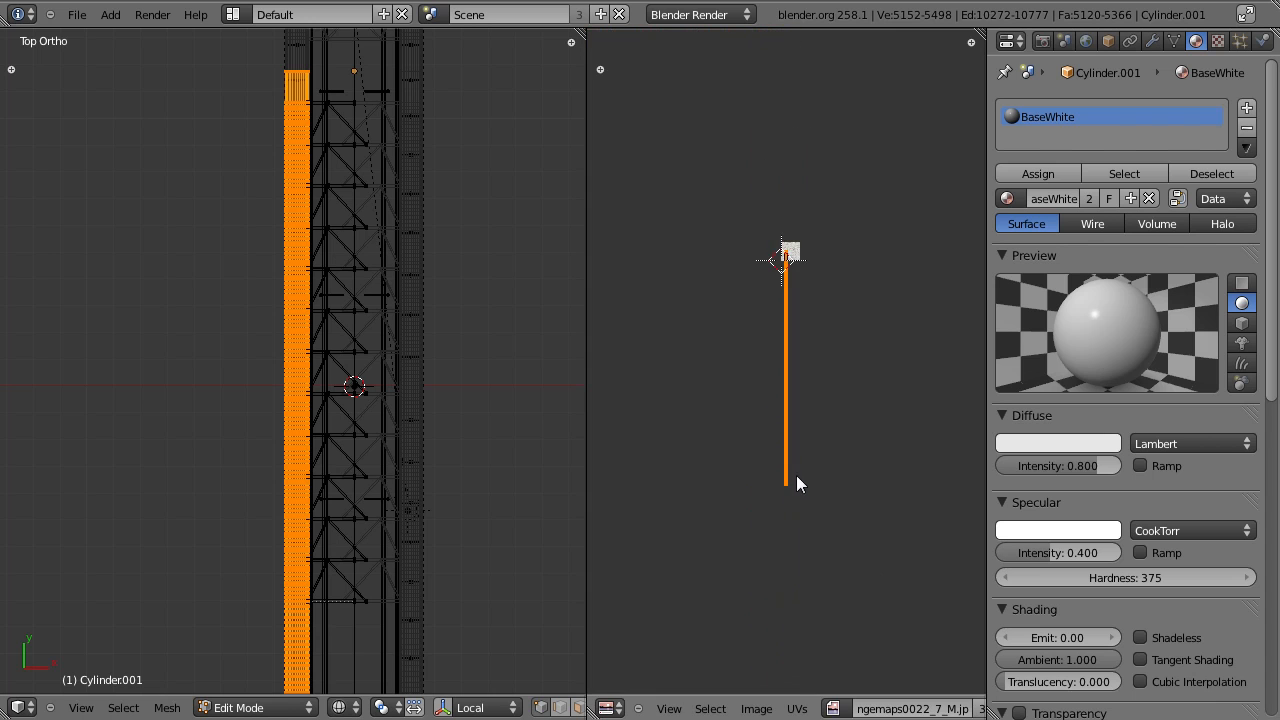
{"action": "key", "text": "s"}
{"action": "key", "text": "y"}
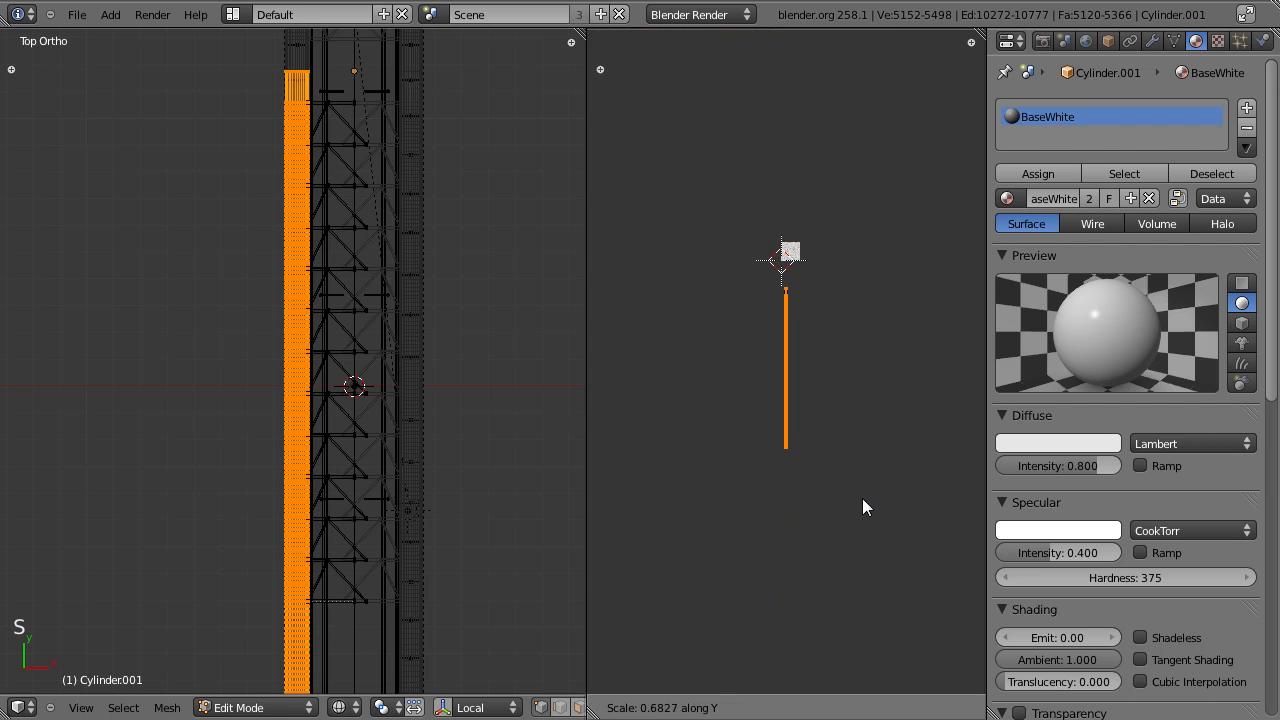
{"action": "right_click", "coordinate": [862, 497]}
{"action": "key", "text": "s"}
{"action": "left_click", "coordinate": [910, 529]}
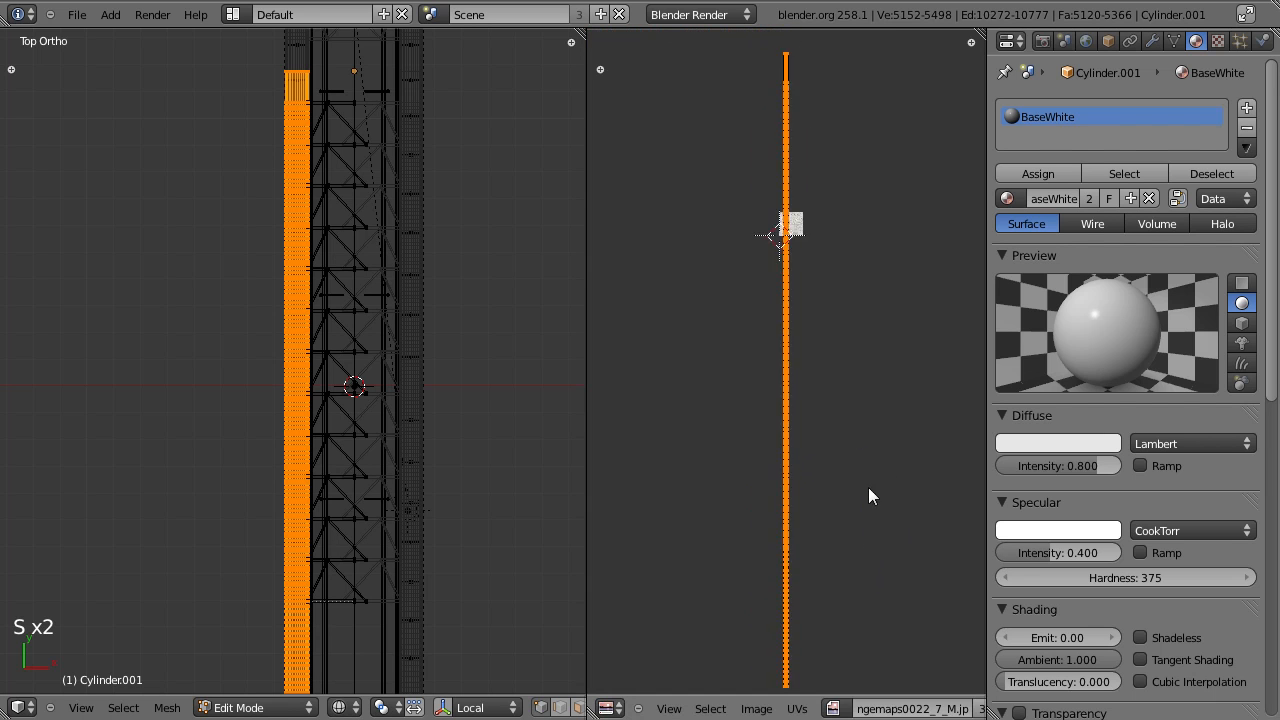
{"action": "key", "text": "s"}
{"action": "key", "text": "y"}
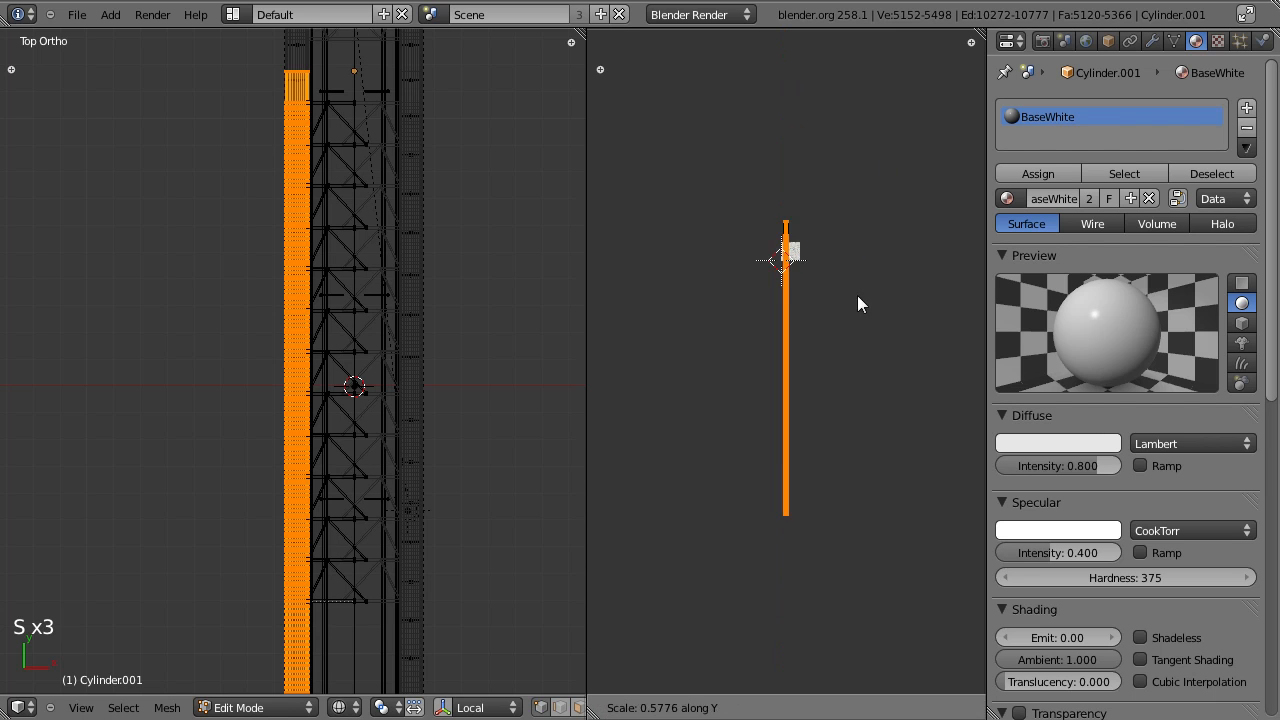
{"action": "right_click", "coordinate": [860, 390]}
Step: Widen the tube's UV strip further with more uniform enlargement and another reduction along Y
{"action": "key", "text": "s"}
{"action": "left_click", "coordinate": [918, 462]}
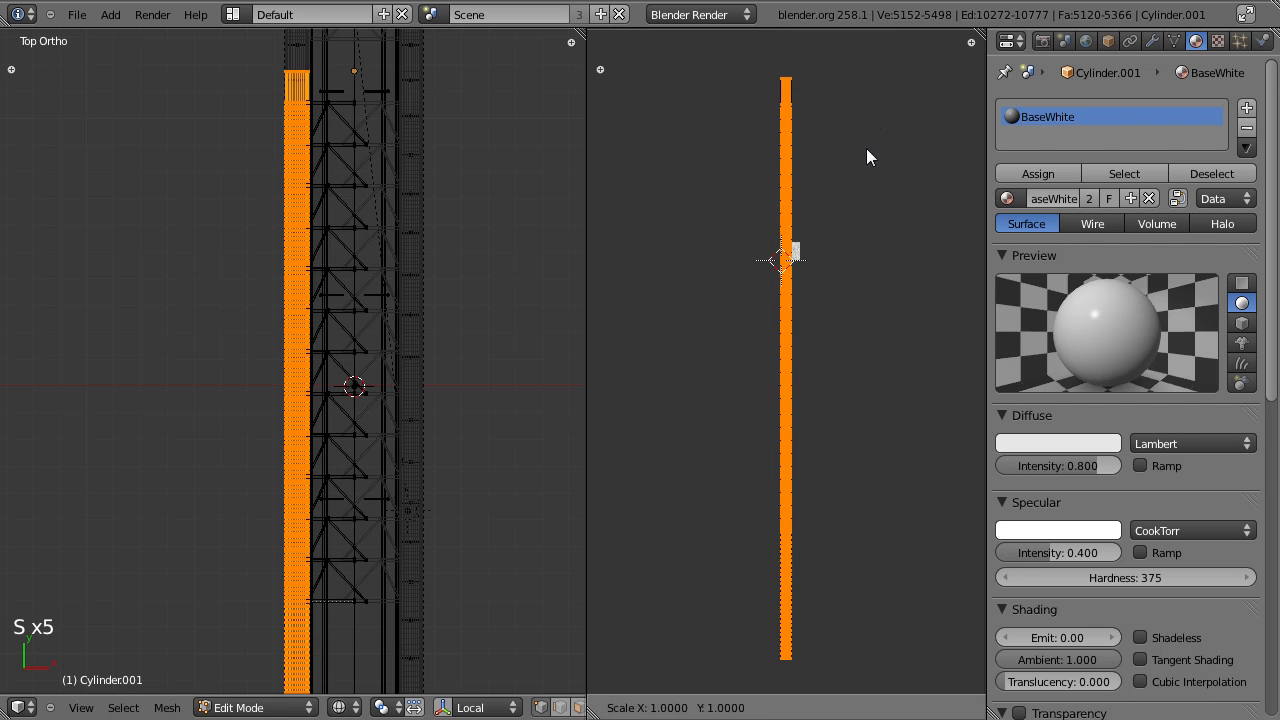
{"action": "key", "text": "s"}
{"action": "key", "text": "y"}
{"action": "left_click", "coordinate": [858, 221]}
{"action": "key", "text": "s"}
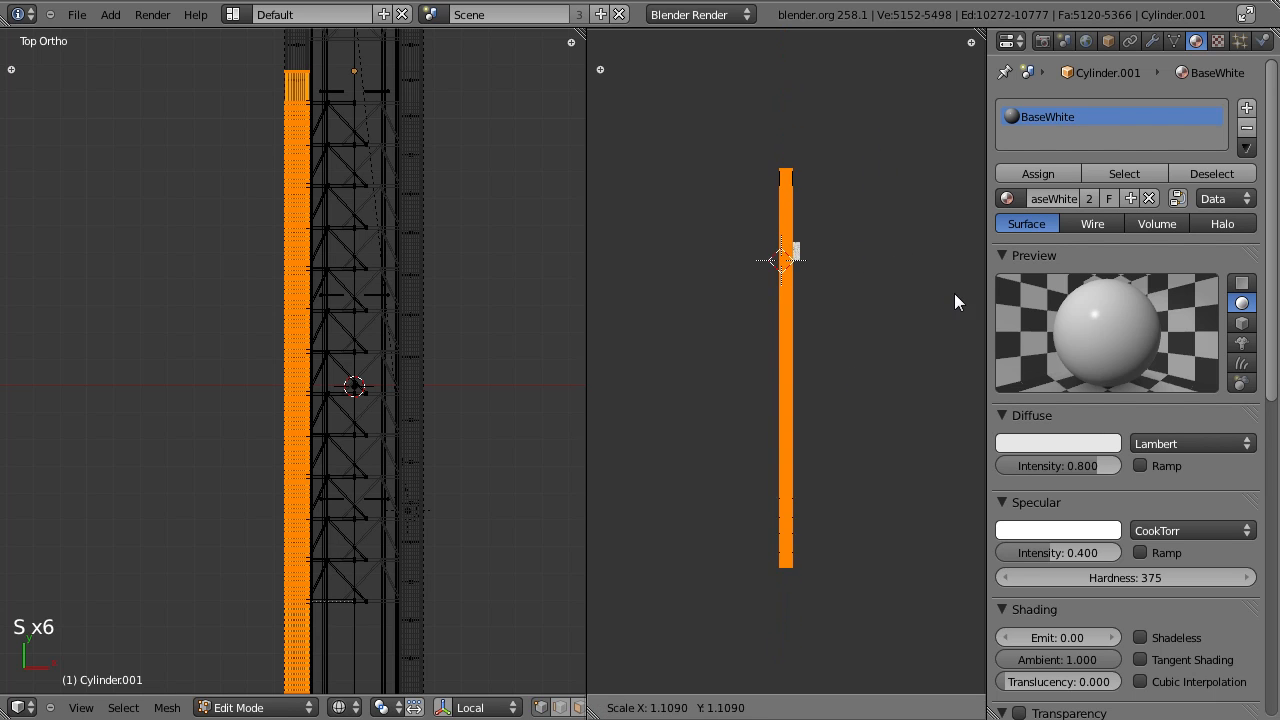
{"action": "left_click", "coordinate": [1006, 300]}
Step: Move the tube's UV strip over the concrete texture image and scale it to roughly match the image's width
{"action": "scroll", "coordinate": [830, 320], "scroll_direction": "up", "scroll_amount": 8}
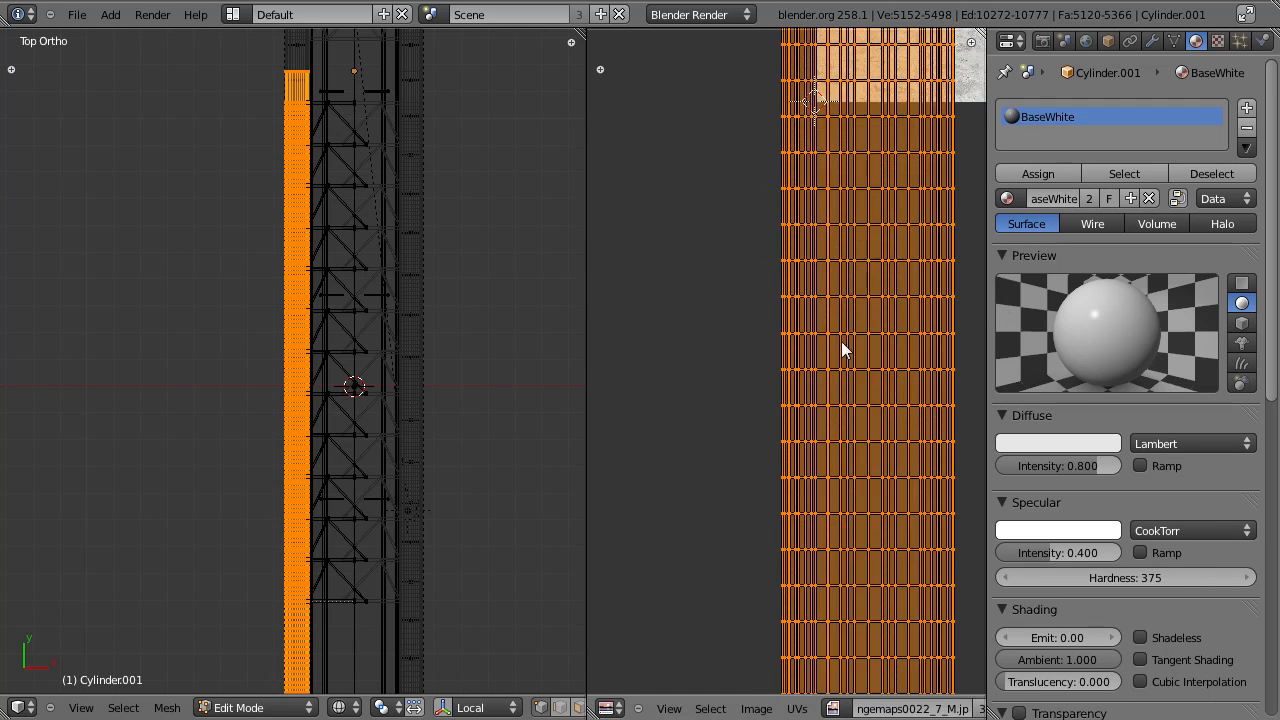
{"action": "middle_click_drag", "start_coordinate": [839, 293], "coordinate": [737, 501]}
{"action": "middle_click_drag", "start_coordinate": [785, 203], "coordinate": [750, 329]}
{"action": "key", "text": "g"}
{"action": "left_click", "coordinate": [812, 326]}
{"action": "key", "text": "s"}
{"action": "key", "text": "g"}
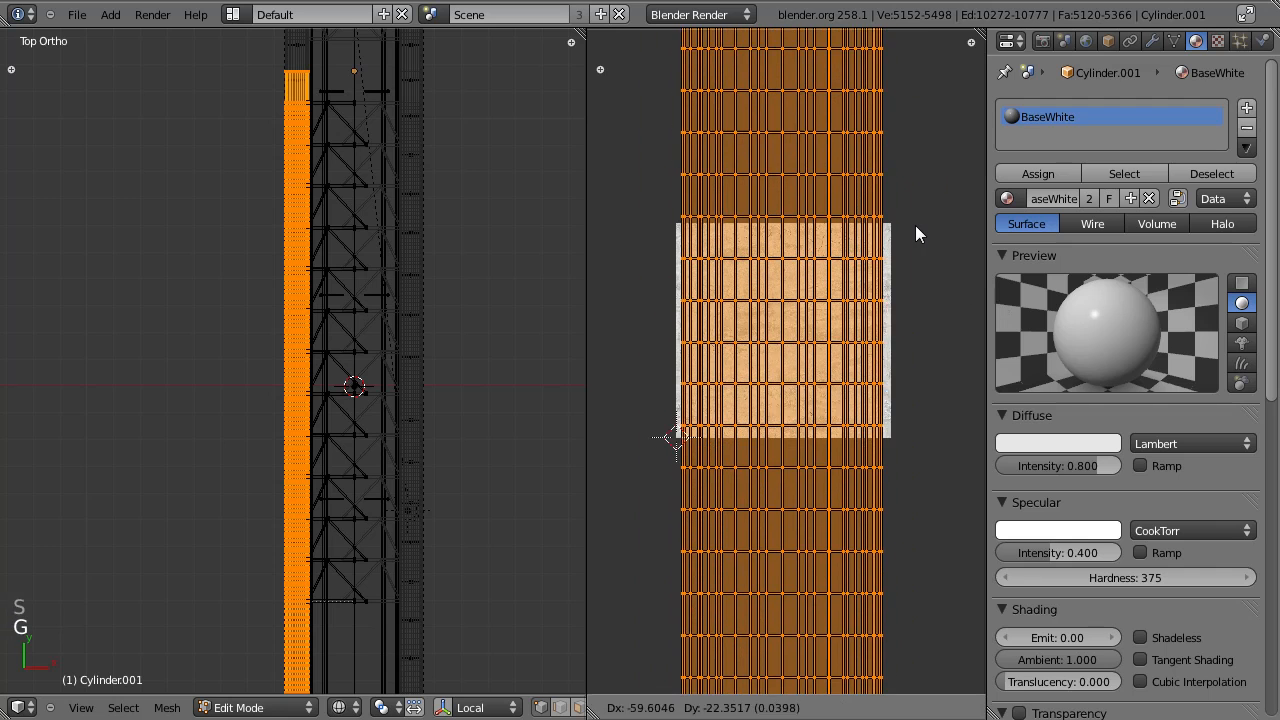
{"action": "left_click", "coordinate": [925, 231]}
{"action": "key", "text": "s"}
{"action": "left_click", "coordinate": [933, 180]}
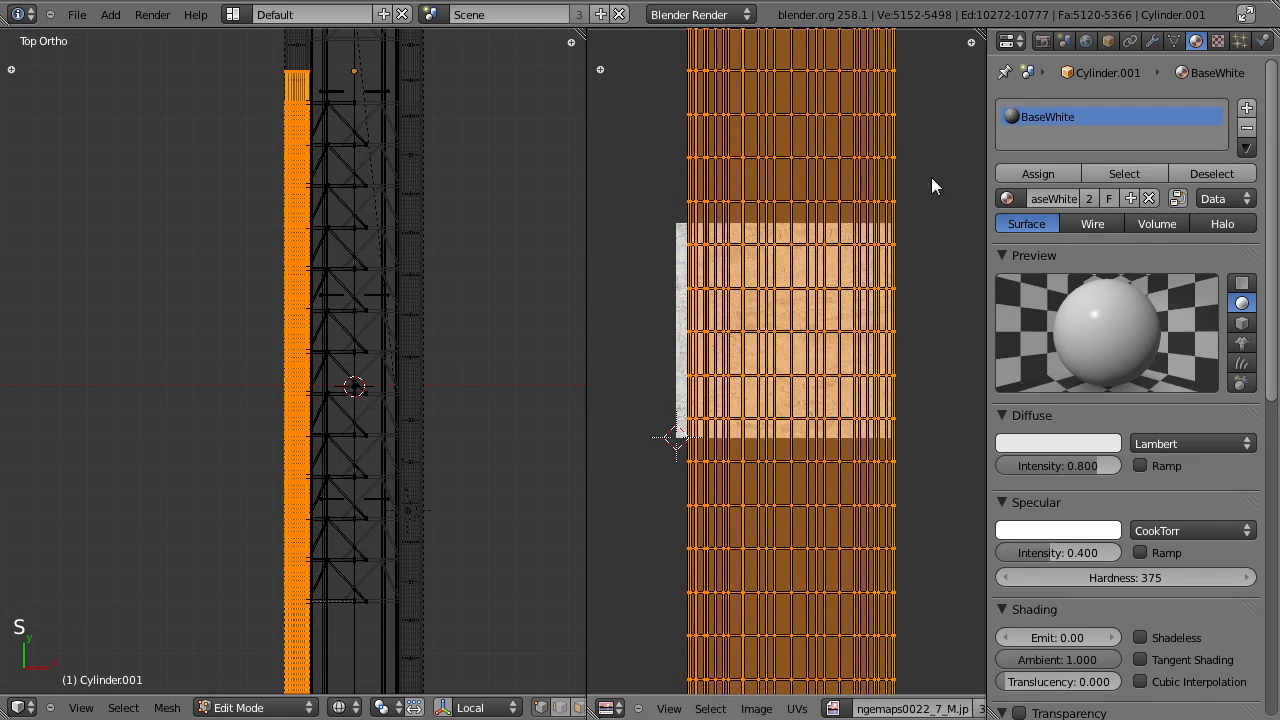
{"action": "key", "text": "g"}
{"action": "left_click", "coordinate": [930, 177]}
Step: Compress the tube's UV strip along Y twice and nudge it into place over the texture image
{"action": "key", "text": "s"}
{"action": "key", "text": "y"}
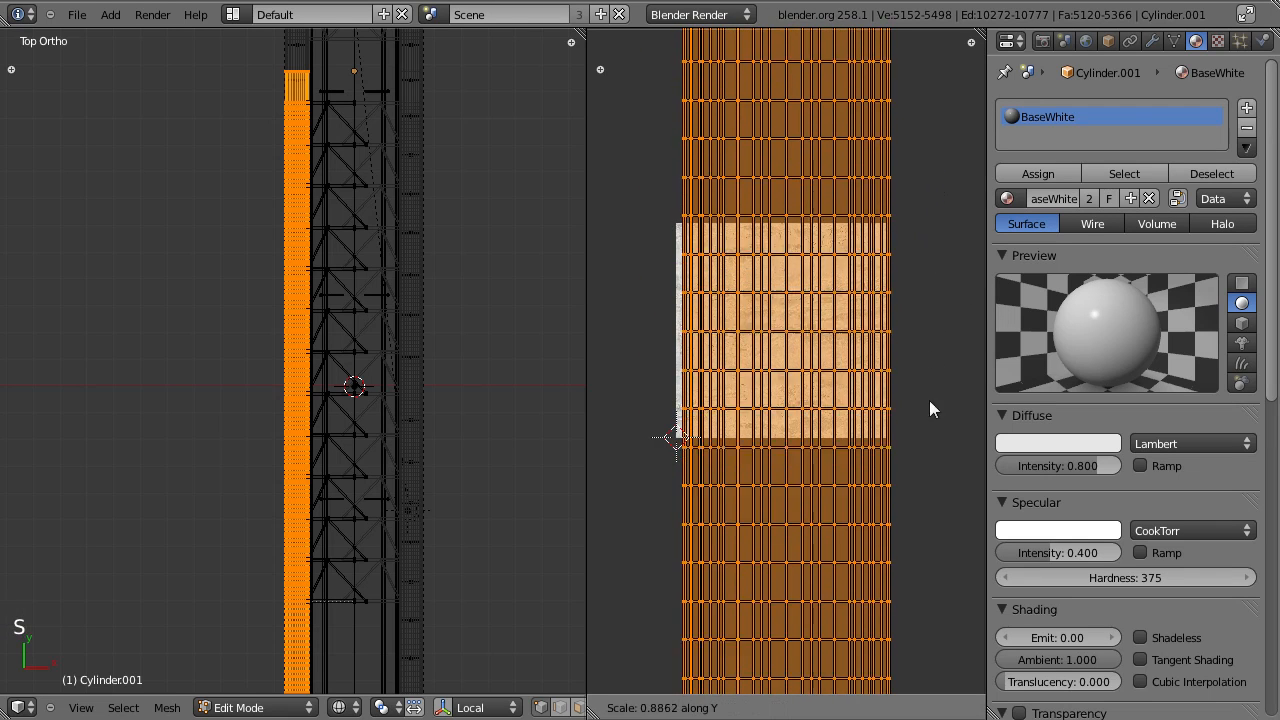
{"action": "left_click", "coordinate": [912, 630]}
{"action": "scroll", "coordinate": [886, 398], "scroll_direction": "down", "scroll_amount": 3}
{"action": "key", "text": "s"}
{"action": "middle_click", "coordinate": [905, 330]}
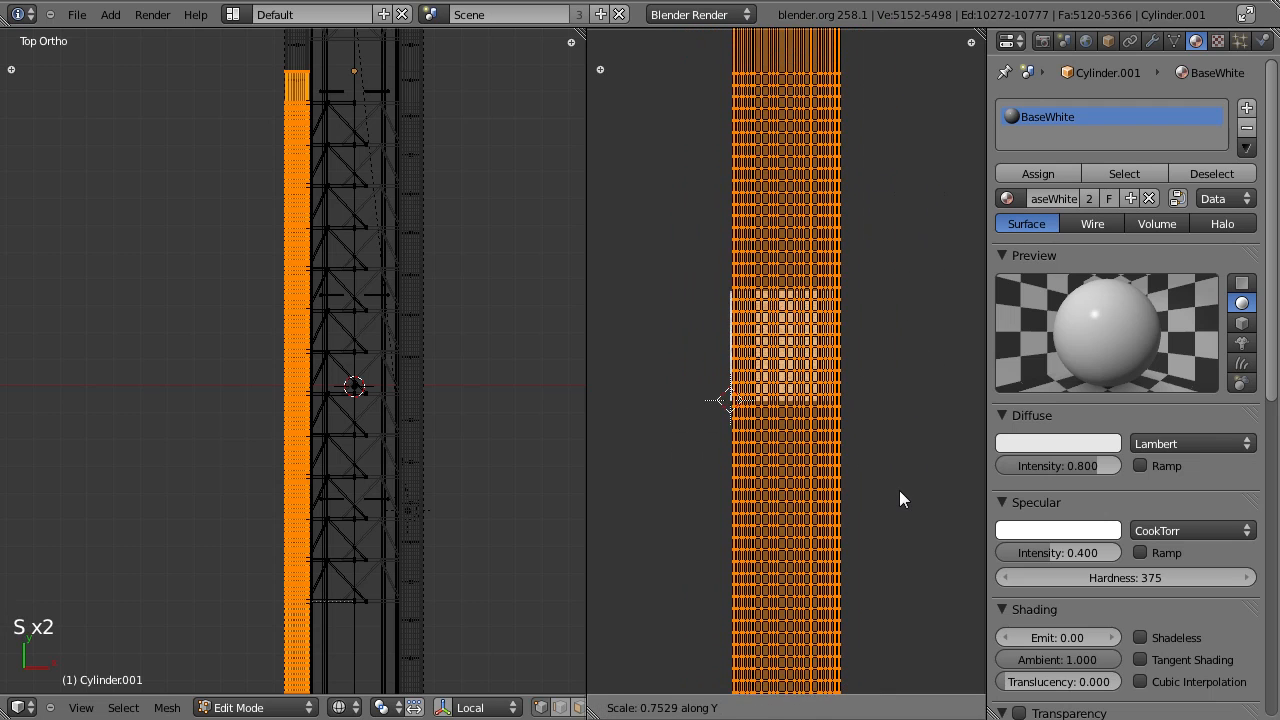
{"action": "left_click", "coordinate": [899, 490]}
{"action": "scroll", "coordinate": [899, 490], "scroll_direction": "up", "scroll_amount": 4}
{"action": "key", "text": "g"}
{"action": "left_click", "coordinate": [896, 382]}
Step: Leave Edit Mode on the arch and save the file
{"action": "scroll", "coordinate": [890, 440], "scroll_direction": "down", "scroll_amount": 9}
{"action": "middle_click_drag", "start_coordinate": [890, 428], "coordinate": [869, 121]}
{"action": "scroll", "coordinate": [866, 160], "scroll_direction": "down", "scroll_amount": 2}
{"action": "key", "text": "Tab"}
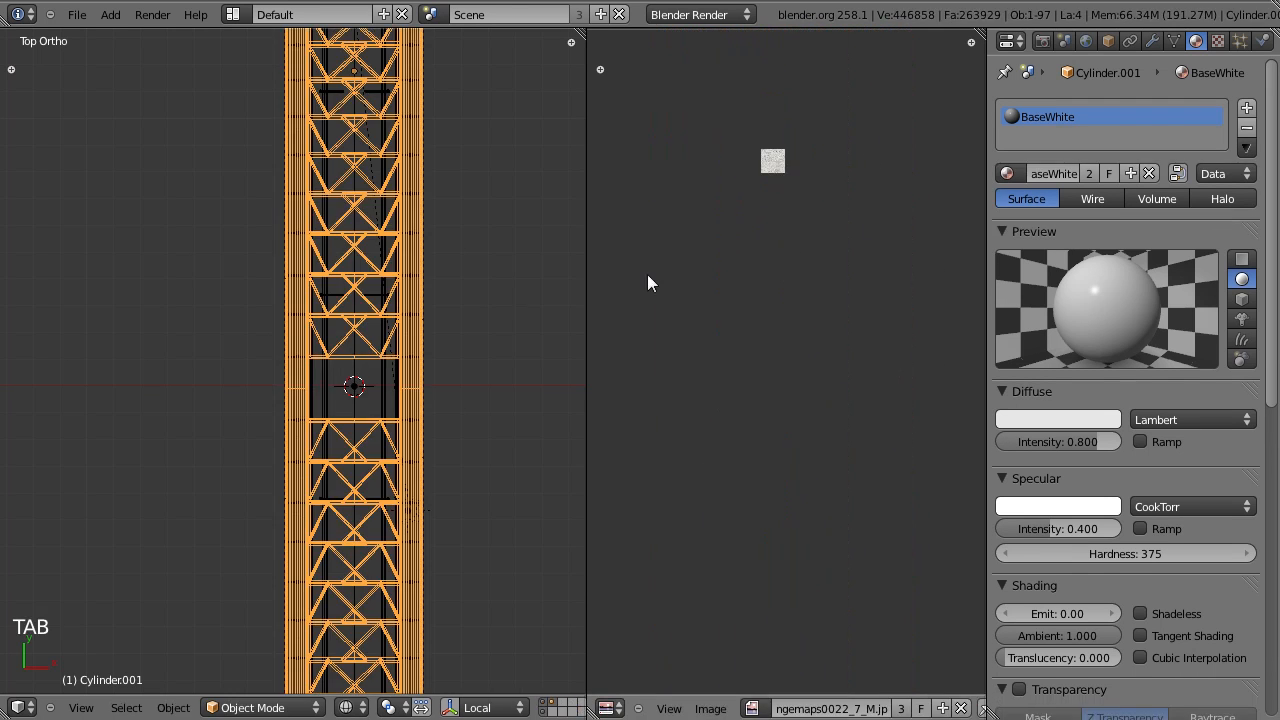
{"action": "key", "text": "ctrl+s"}
Step: Add a new texture to the BaseWhite material and set its type to Image or Movie
{"action": "scroll", "coordinate": [1179, 360], "scroll_direction": "down", "scroll_amount": 1}
{"action": "scroll", "coordinate": [1110, 502], "scroll_direction": "down", "scroll_amount": 2}
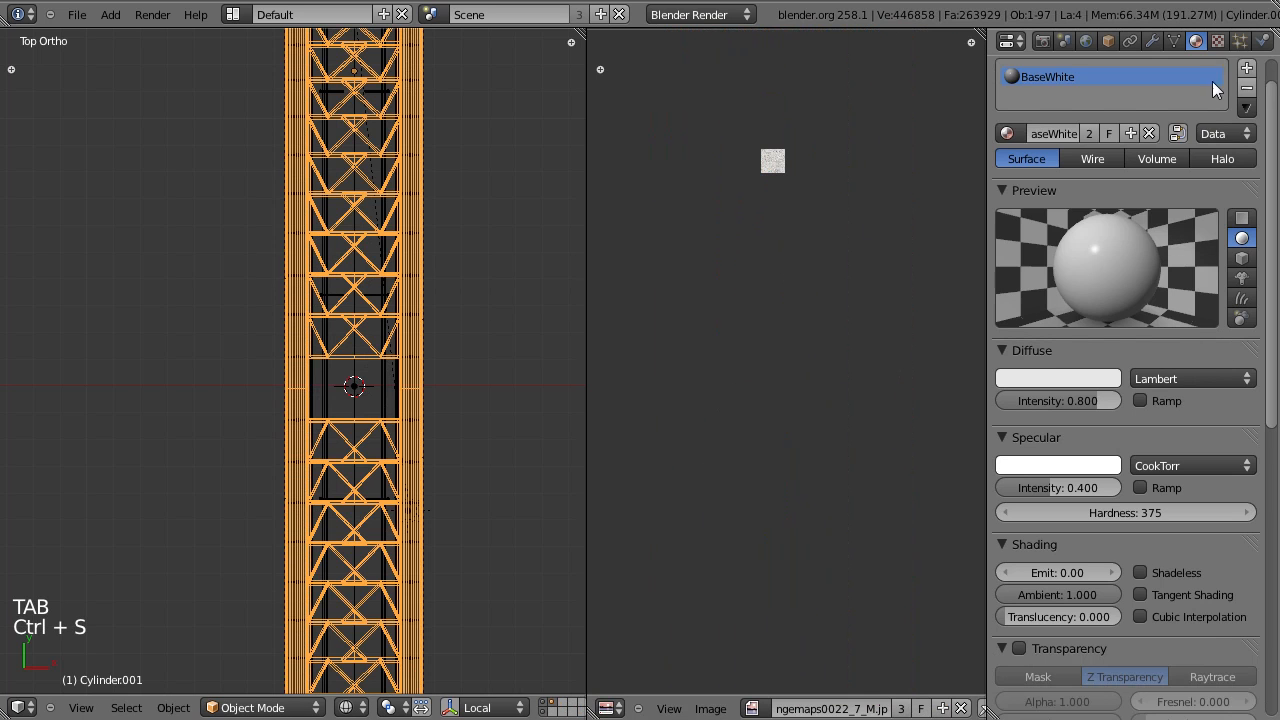
{"action": "left_click", "coordinate": [1218, 40]}
{"action": "left_click", "coordinate": [1196, 40]}
{"action": "left_click", "coordinate": [1218, 40]}
{"action": "left_click", "coordinate": [1078, 249]}
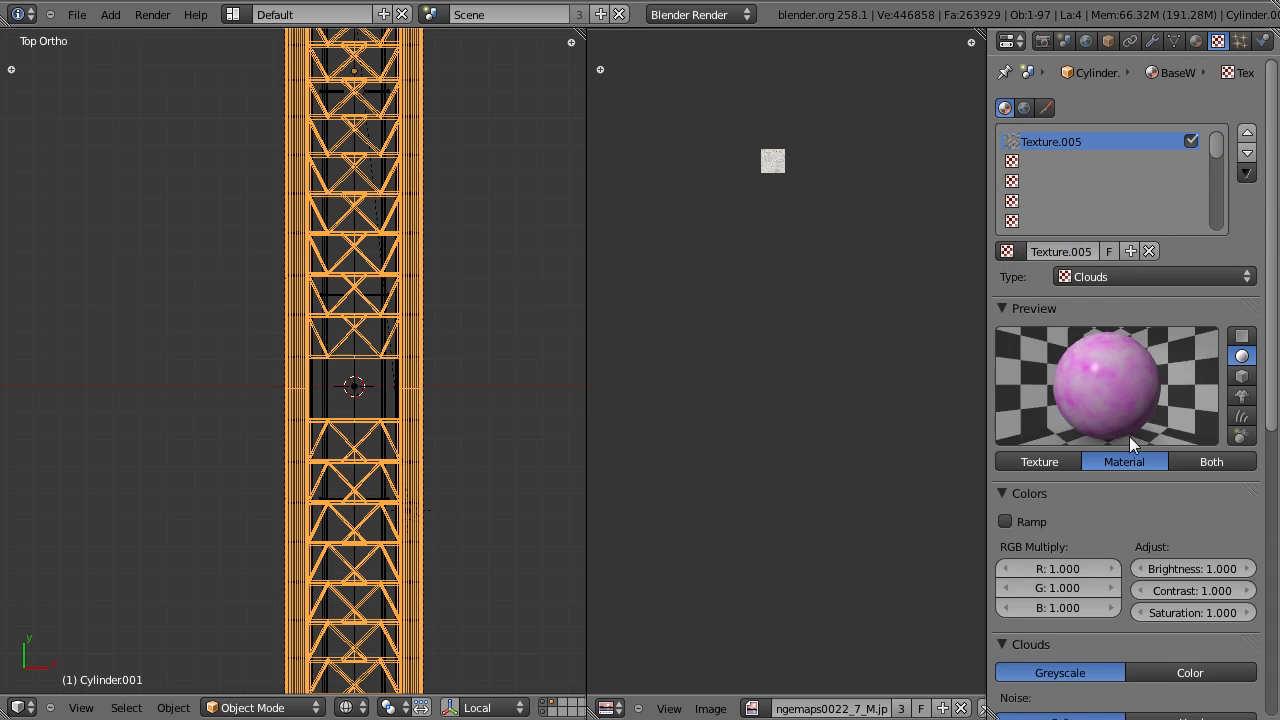
{"action": "left_click", "coordinate": [1127, 279]}
{"action": "left_click", "coordinate": [1112, 408]}
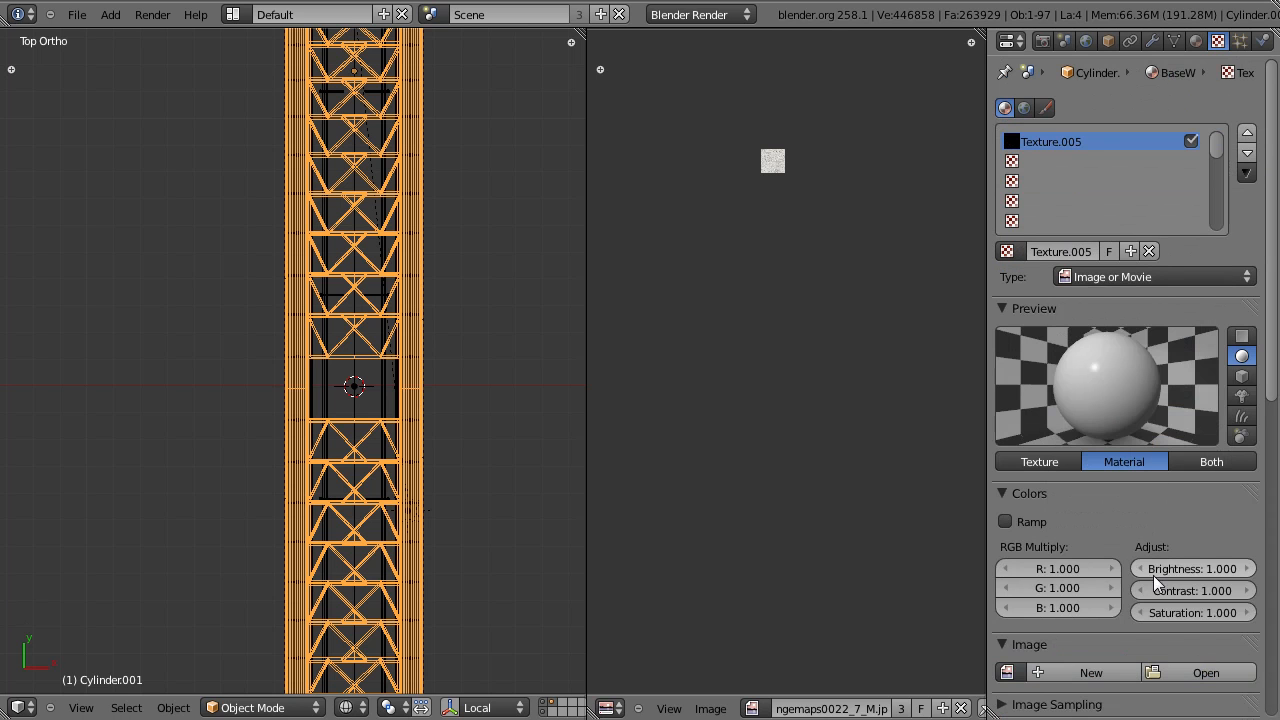
Step: Assign the already loaded Grungemaps0022_7_M.jpg as the texture's image
{"action": "scroll", "coordinate": [1153, 573], "scroll_direction": "down", "scroll_amount": 3}
{"action": "left_click", "coordinate": [1185, 503]}
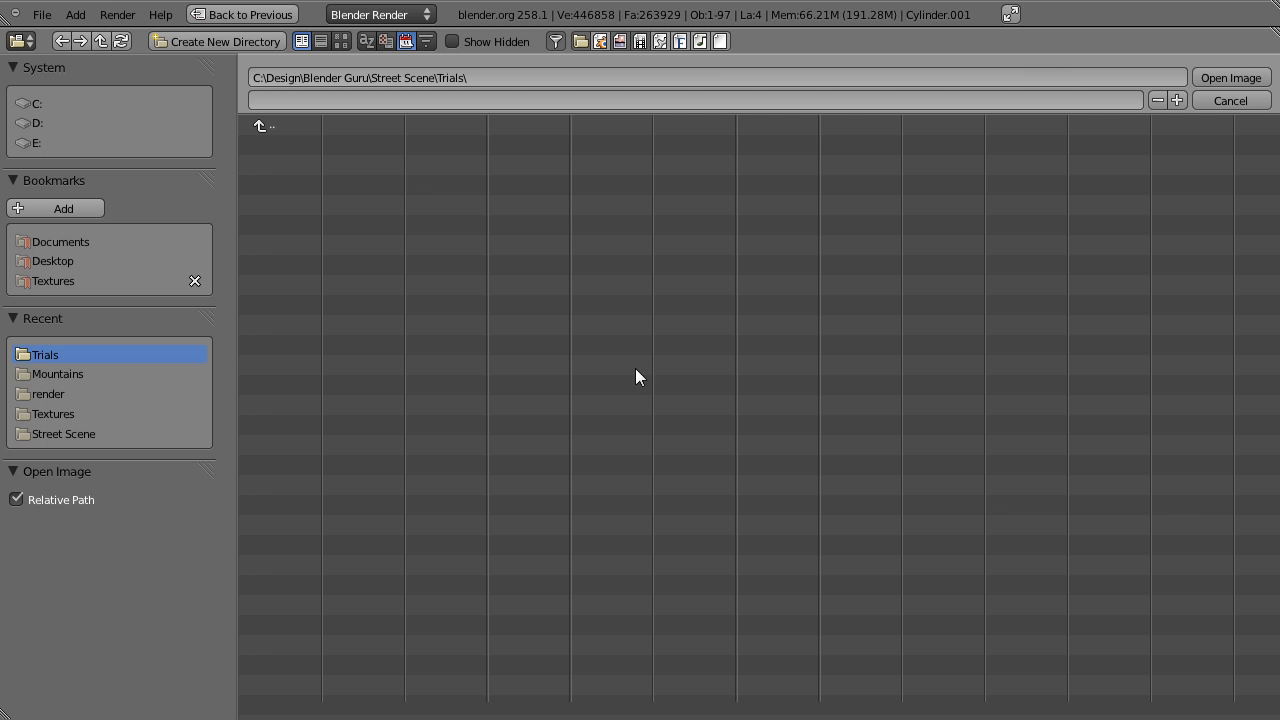
{"action": "left_click", "coordinate": [1238, 101]}
{"action": "left_click", "coordinate": [1007, 502]}
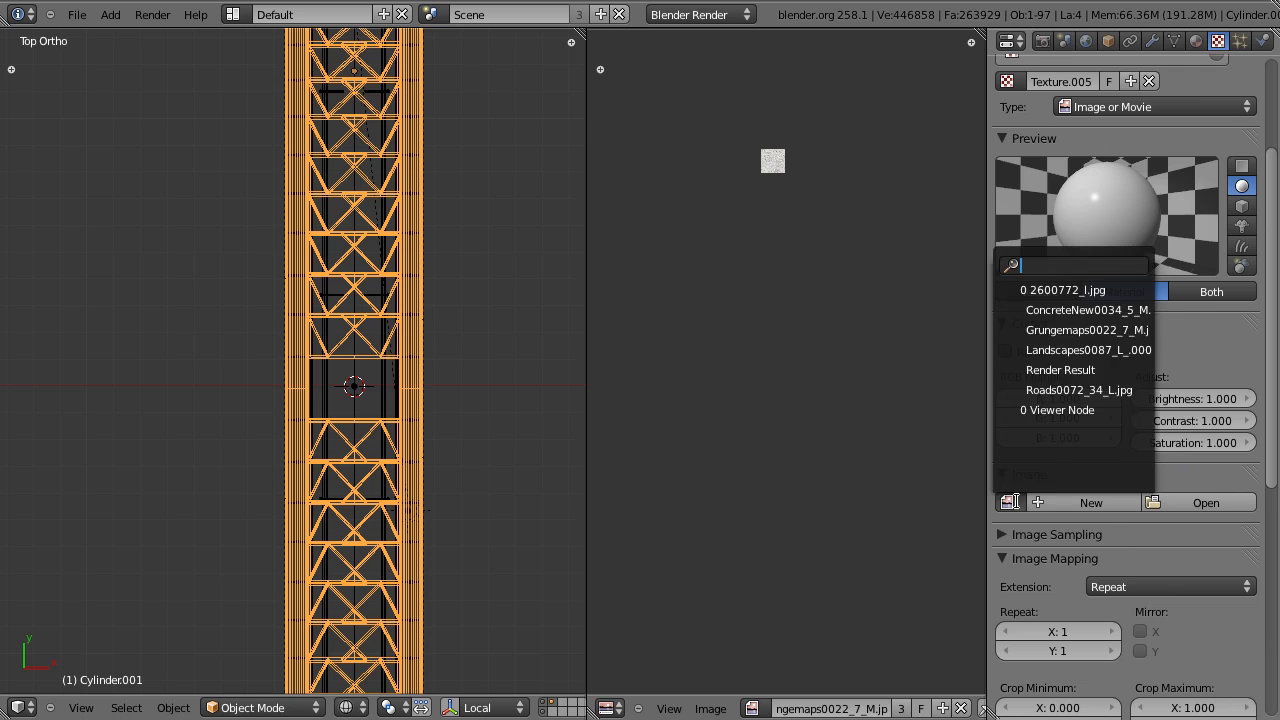
{"action": "left_click", "coordinate": [1088, 330]}
{"action": "middle_click_drag", "start_coordinate": [806, 208], "coordinate": [801, 362]}
{"action": "scroll", "coordinate": [835, 506], "scroll_direction": "up", "scroll_amount": 5}
{"action": "scroll", "coordinate": [825, 362], "scroll_direction": "up", "scroll_amount": 3}
{"action": "scroll", "coordinate": [1007, 386], "scroll_direction": "down", "scroll_amount": 8}
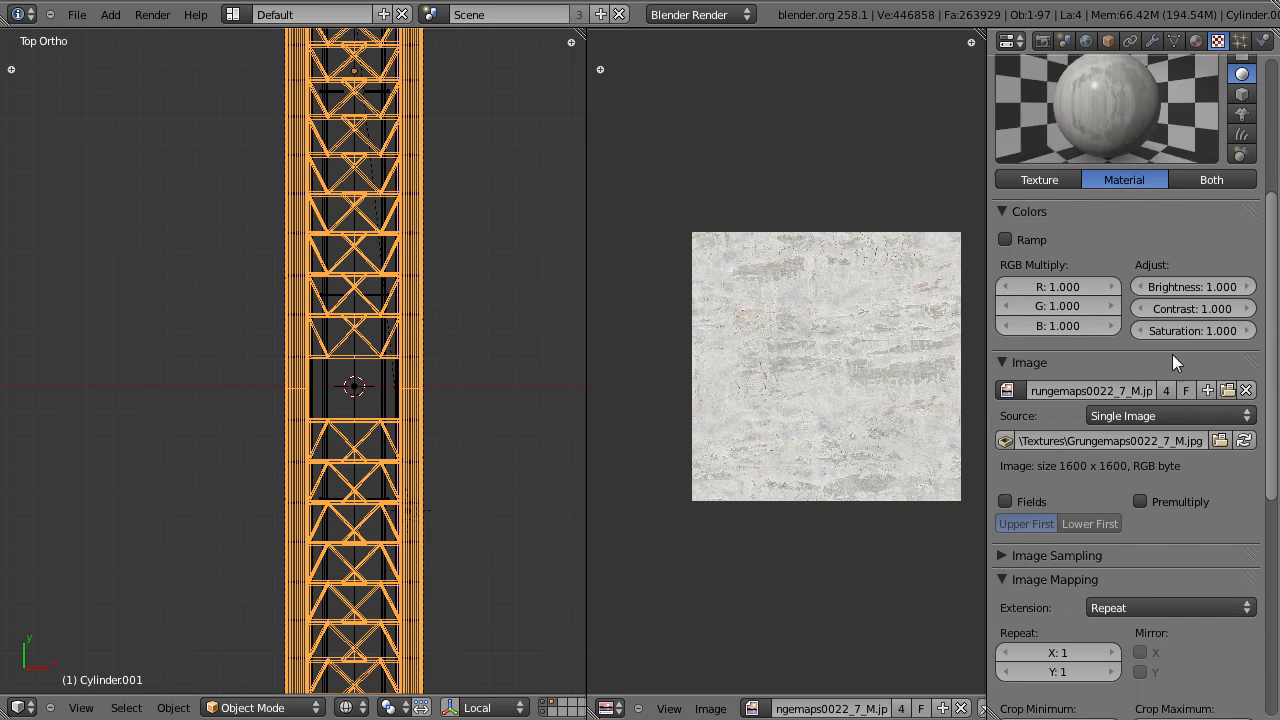
Step: Set the texture's coordinates in its mapping settings
{"action": "scroll", "coordinate": [1103, 393], "scroll_direction": "down", "scroll_amount": 6}
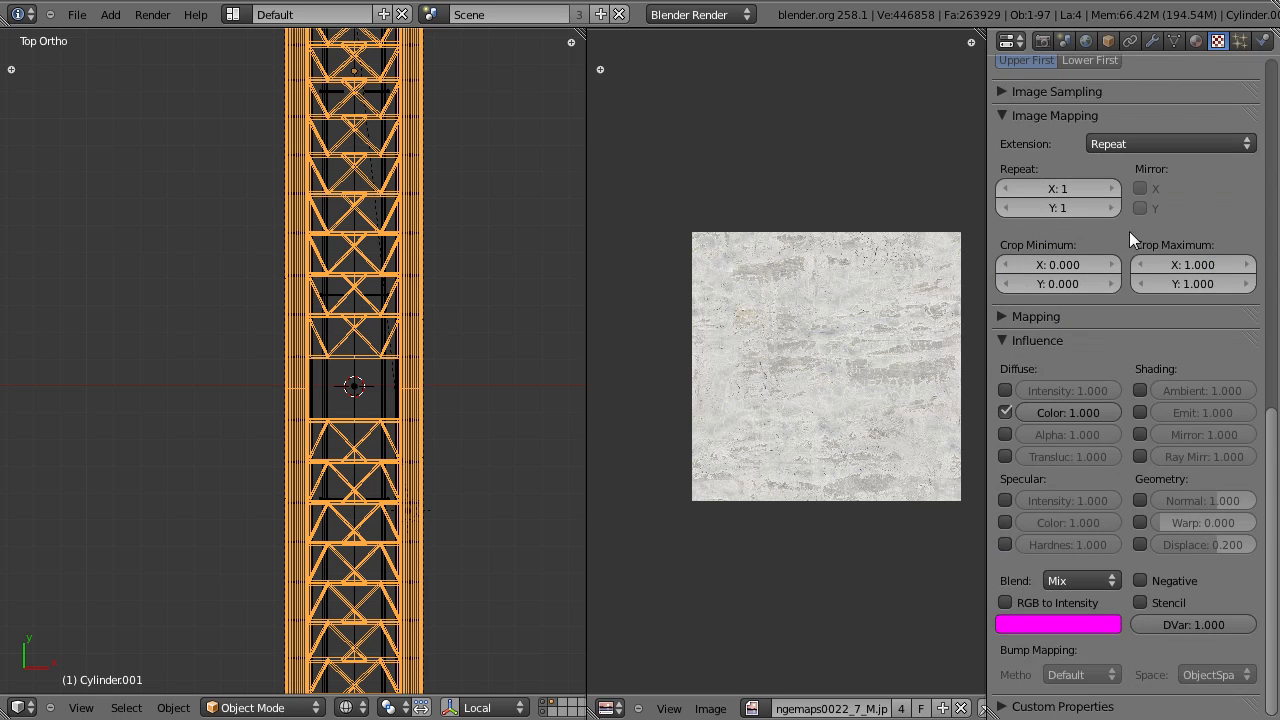
{"action": "left_click", "coordinate": [1027, 318]}
{"action": "left_click", "coordinate": [1102, 366]}
{"action": "left_click", "coordinate": [1094, 349]}
{"action": "left_click", "coordinate": [1108, 345]}
{"action": "left_click", "coordinate": [1078, 274]}
{"action": "left_click", "coordinate": [1045, 316]}
Step: Lower the texture's diffuse color influence to about 0.5 and set its blend mode to Multiply
{"action": "left_click_drag", "start_coordinate": [1070, 403], "coordinate": [1038, 405]}
{"action": "left_click", "coordinate": [1094, 578]}
{"action": "left_click", "coordinate": [1142, 494]}
Step: Set the texture's contrast to 2.000
{"action": "scroll", "coordinate": [1093, 428], "scroll_direction": "up", "scroll_amount": 15}
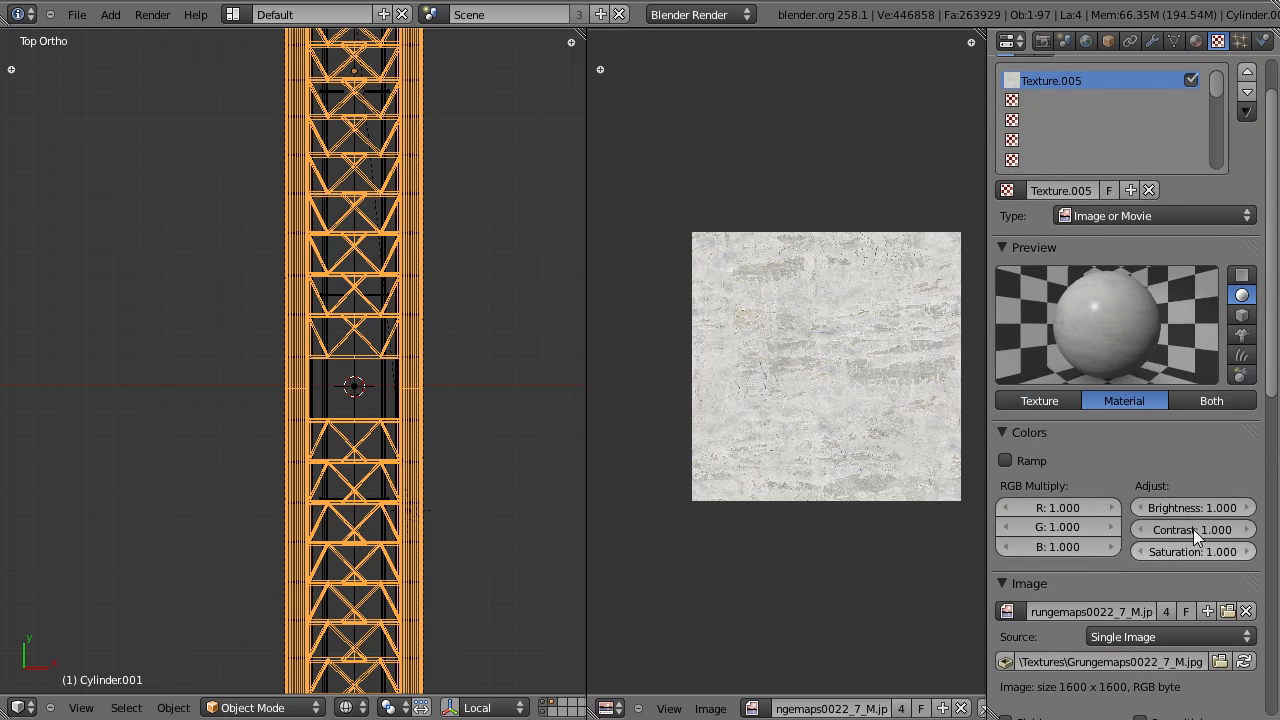
{"action": "left_click", "coordinate": [1189, 527]}
{"action": "type", "text": "2"}
{"action": "key", "text": "Return"}
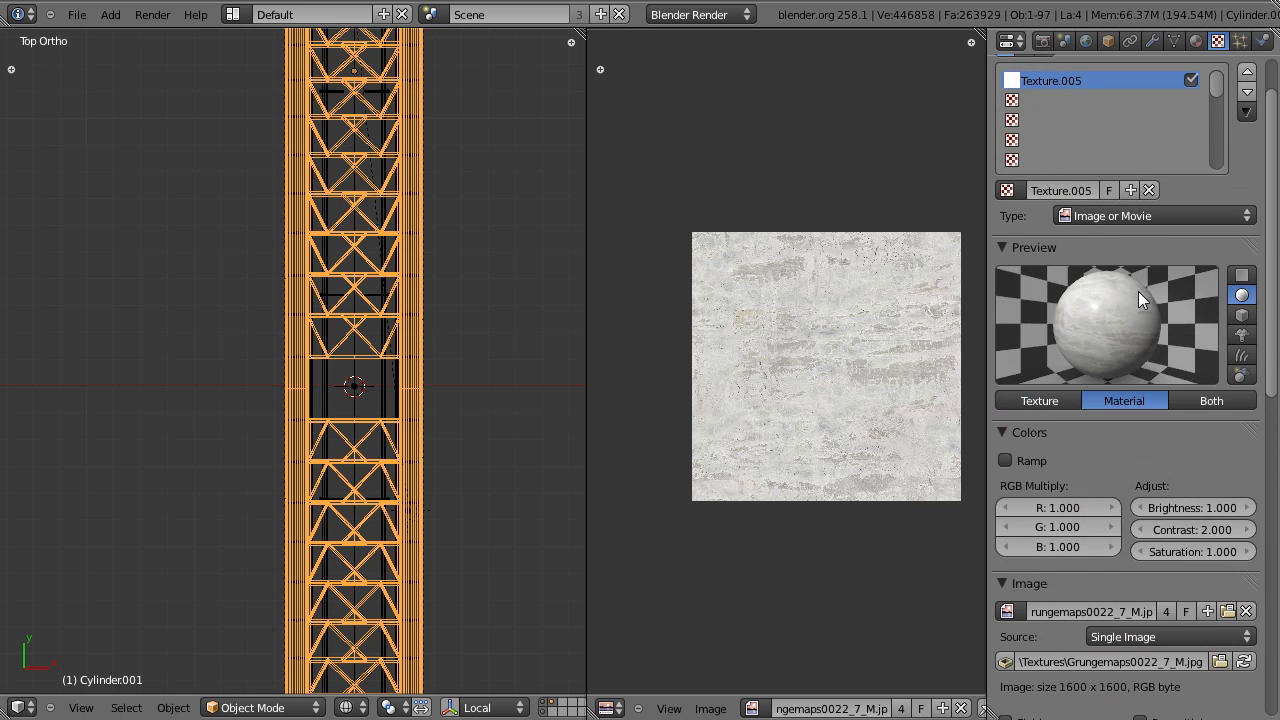
{"action": "scroll", "coordinate": [1138, 291], "scroll_direction": "down", "scroll_amount": 15}
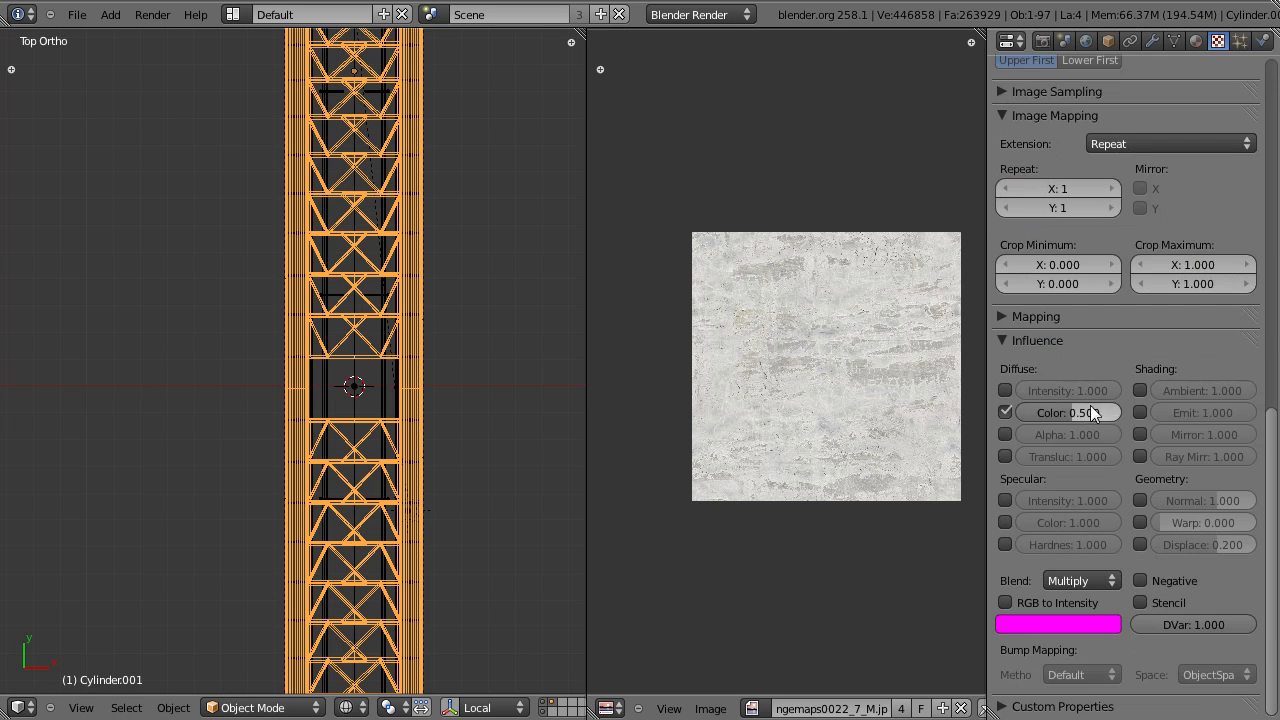
Step: Return to the BaseWhite material settings and save the file
{"action": "scroll", "coordinate": [1120, 300], "scroll_direction": "up", "scroll_amount": 15}
{"action": "left_click", "coordinate": [1197, 44]}
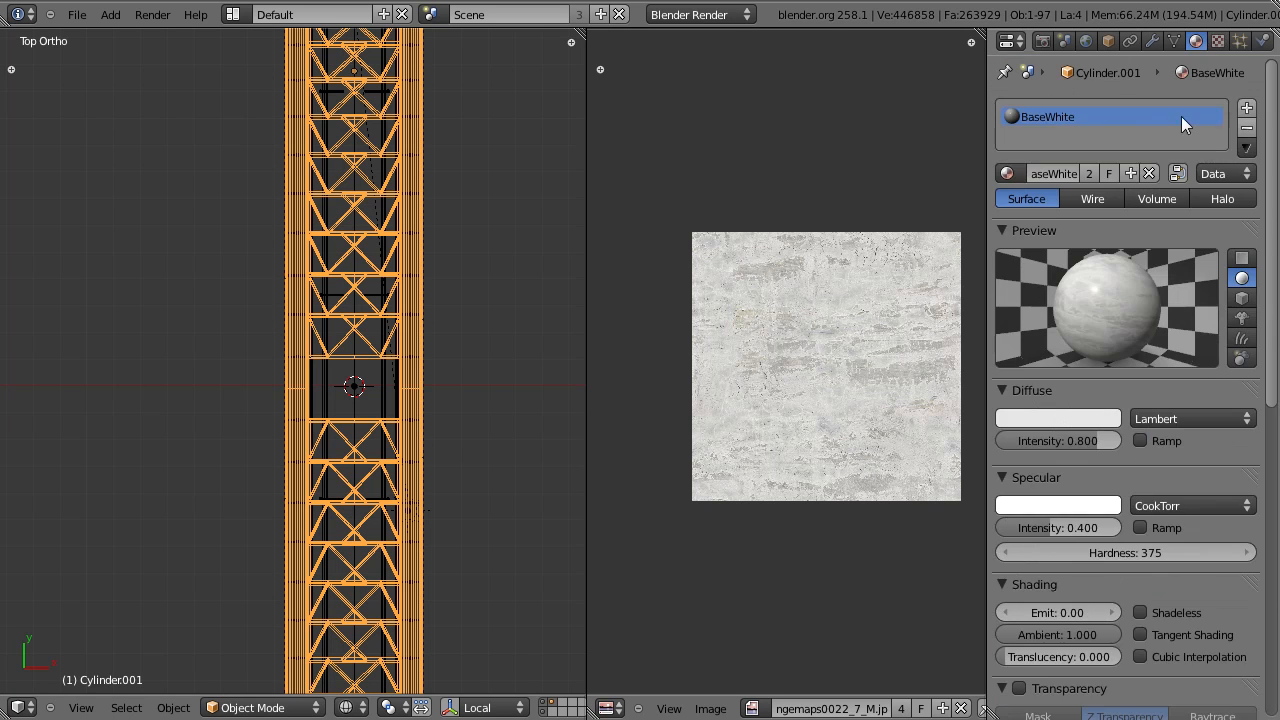
{"action": "key", "text": "ctrl+s"}
{"action": "key", "text": "ctrl+s"}
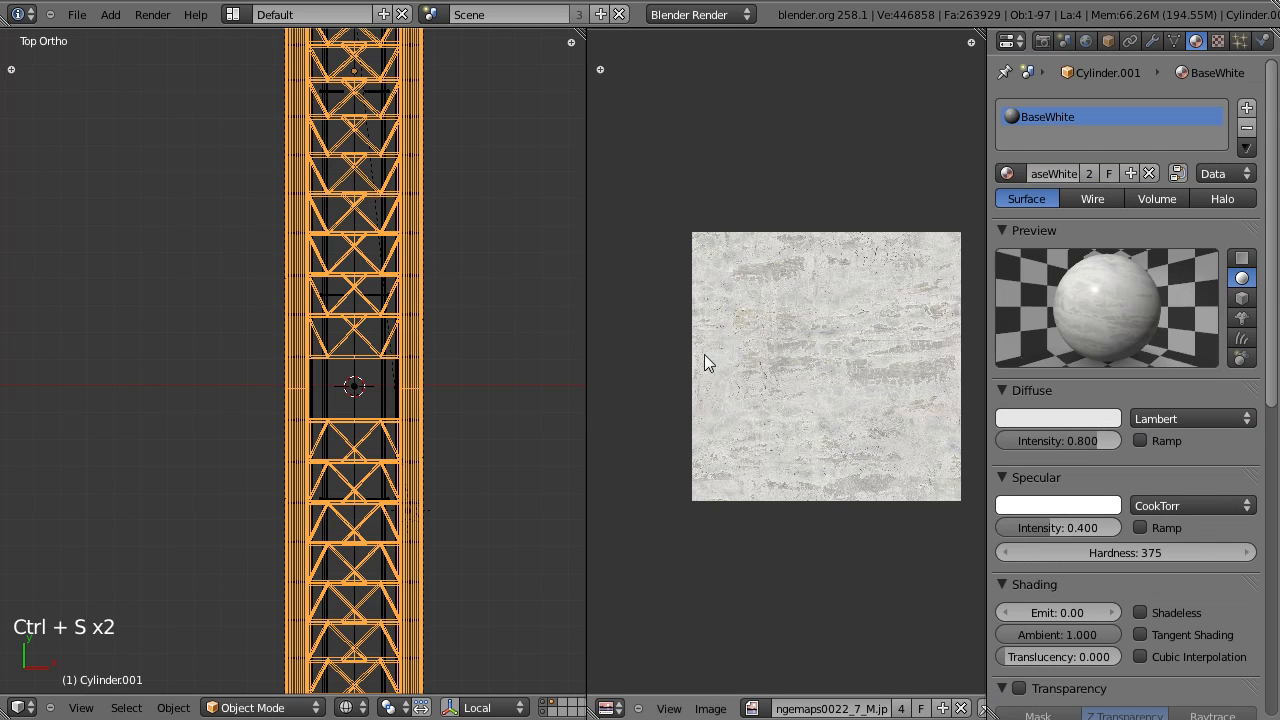
Step: Render the scene and examine the concrete texture on the arch and its cross beams
{"action": "key", "text": "F12"}
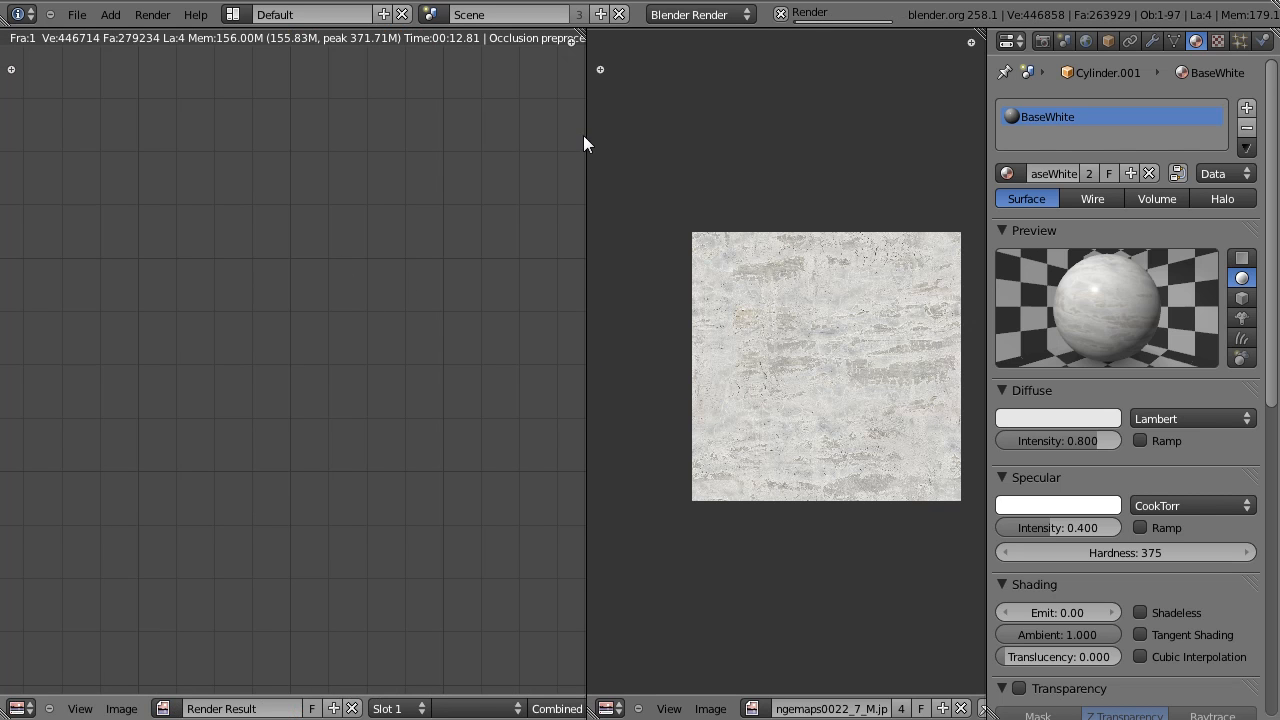
{"action": "left_click_drag", "start_coordinate": [586, 137], "coordinate": [769, 149]}
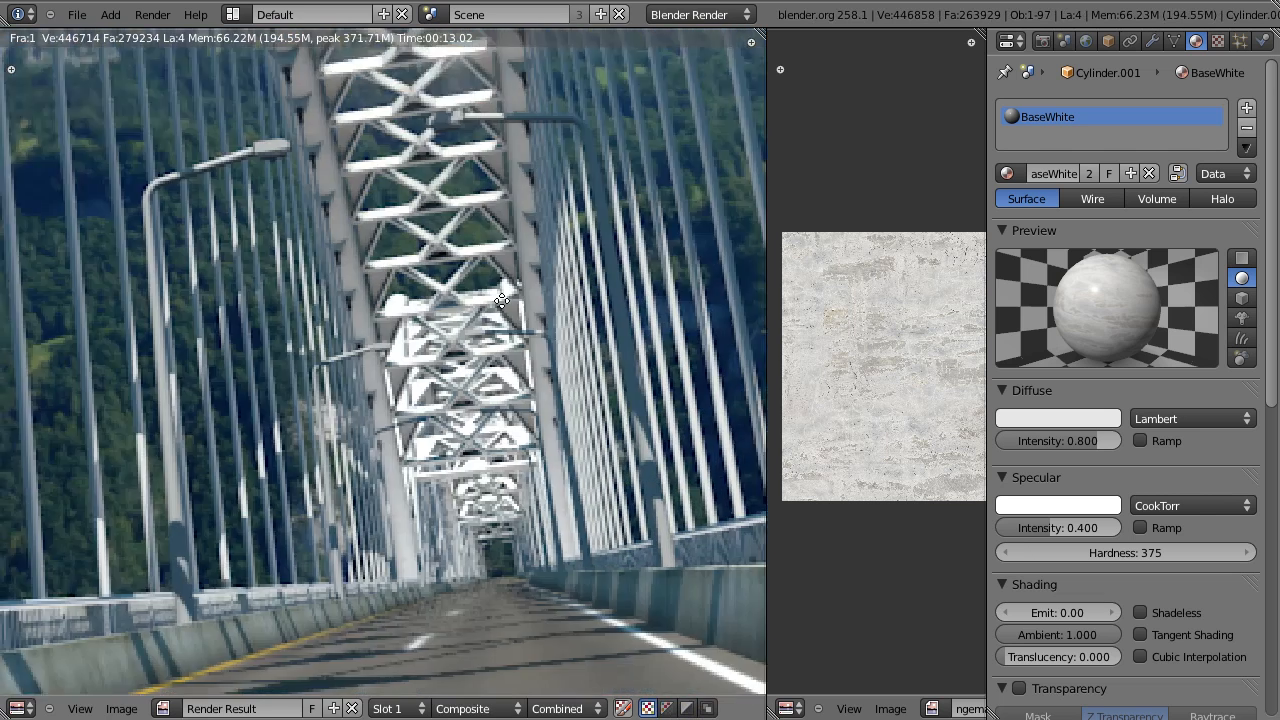
{"action": "key", "text": "Escape"}
{"action": "middle_click_drag", "start_coordinate": [516, 221], "coordinate": [495, 334], "text": "shift"}
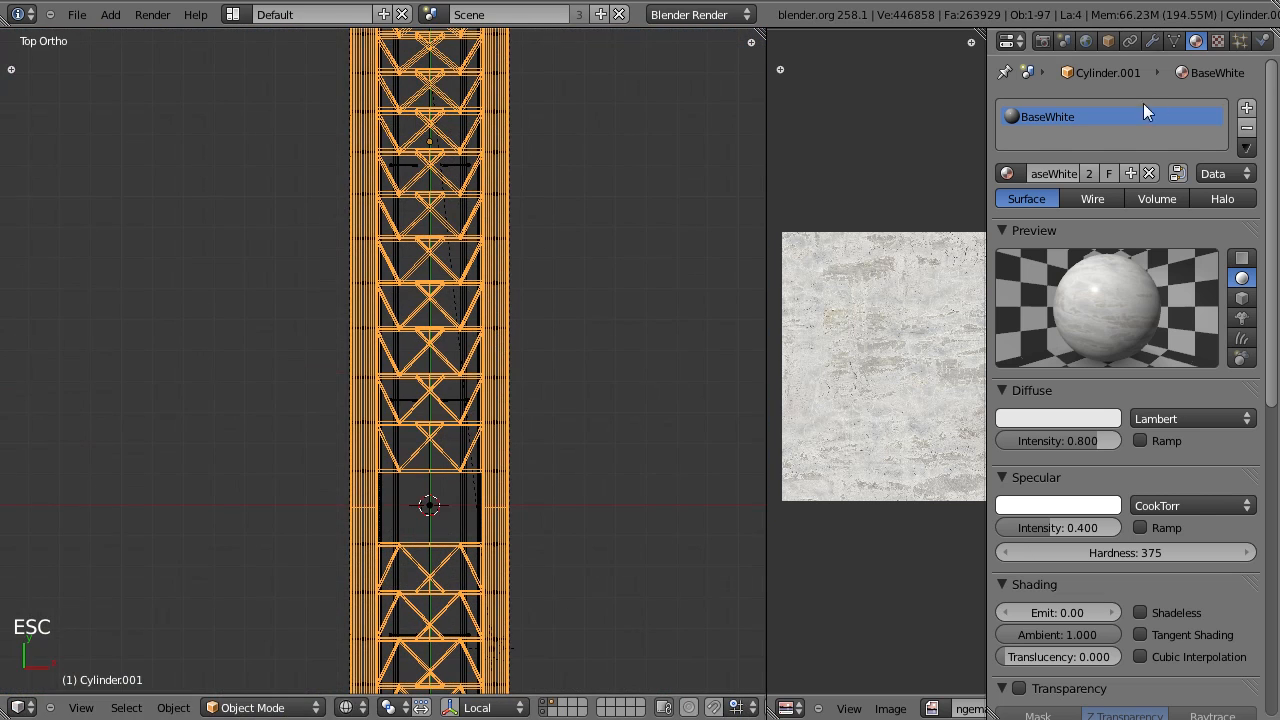
Step: Add a second material slot holding a single-user copy of BaseWhite, with Beams in its name
{"action": "left_click", "coordinate": [1247, 108]}
{"action": "left_click", "coordinate": [1007, 173]}
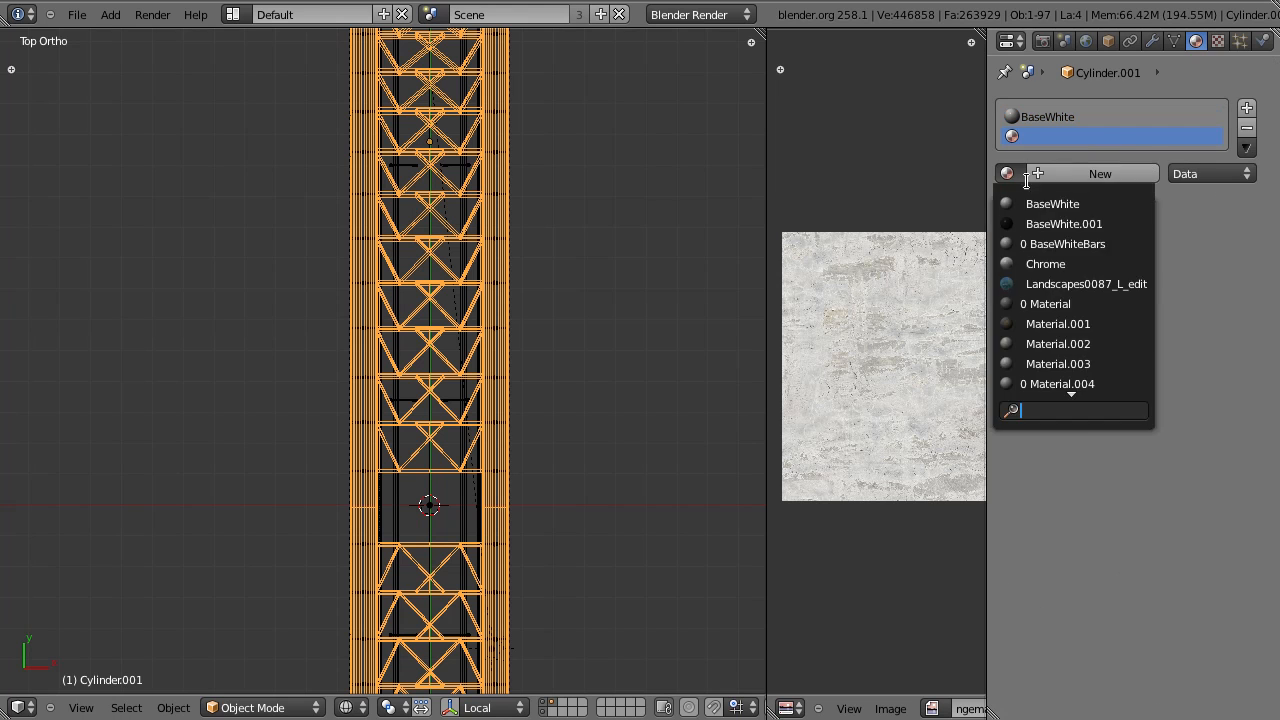
{"action": "left_click", "coordinate": [1105, 197]}
{"action": "left_click", "coordinate": [1093, 174]}
{"action": "left_click", "coordinate": [1082, 173]}
{"action": "left_click_drag", "start_coordinate": [1072, 173], "coordinate": [1227, 177]}
{"action": "key", "text": "BackSpace"}
{"action": "type", "text": "Beams"}
{"action": "key", "text": "Return"}
Step: Switch the beams material's image texture to Generated coordinates and change its projection type
{"action": "left_click", "coordinate": [1217, 41]}
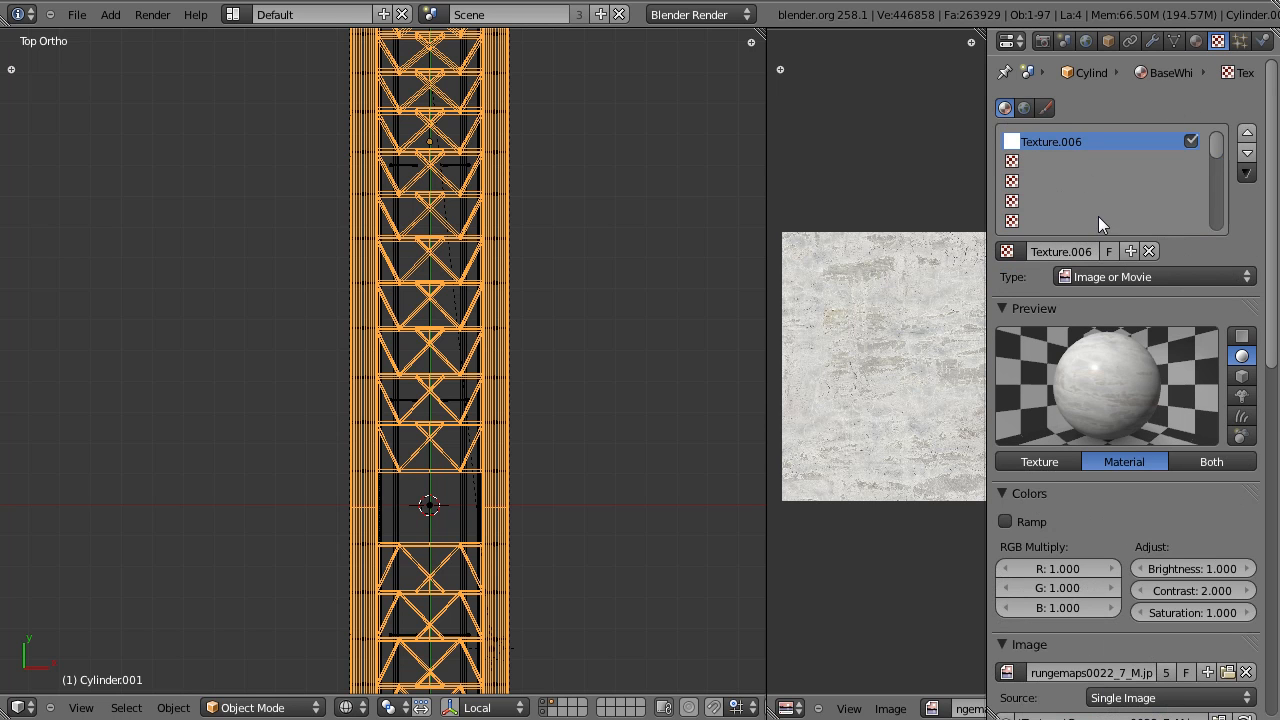
{"action": "scroll", "coordinate": [1166, 379], "scroll_direction": "down", "scroll_amount": 10}
{"action": "left_click", "coordinate": [1012, 388]}
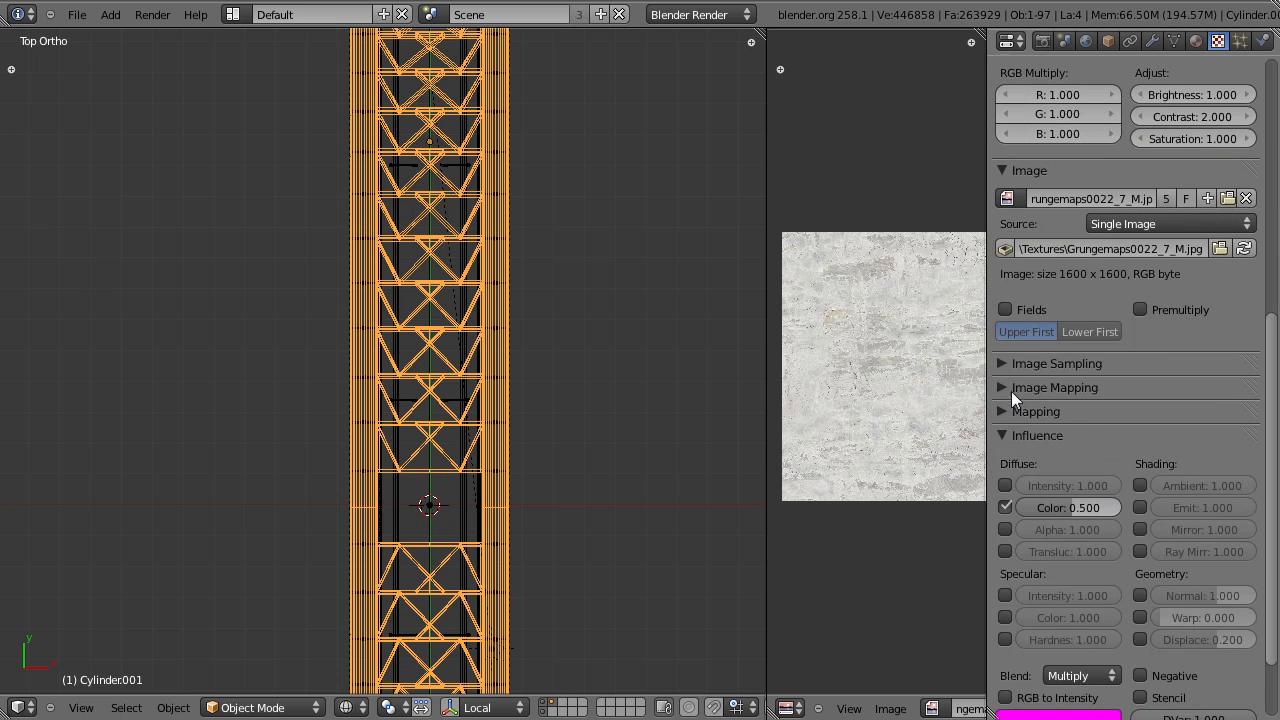
{"action": "left_click", "coordinate": [1032, 411]}
{"action": "left_click", "coordinate": [1112, 439]}
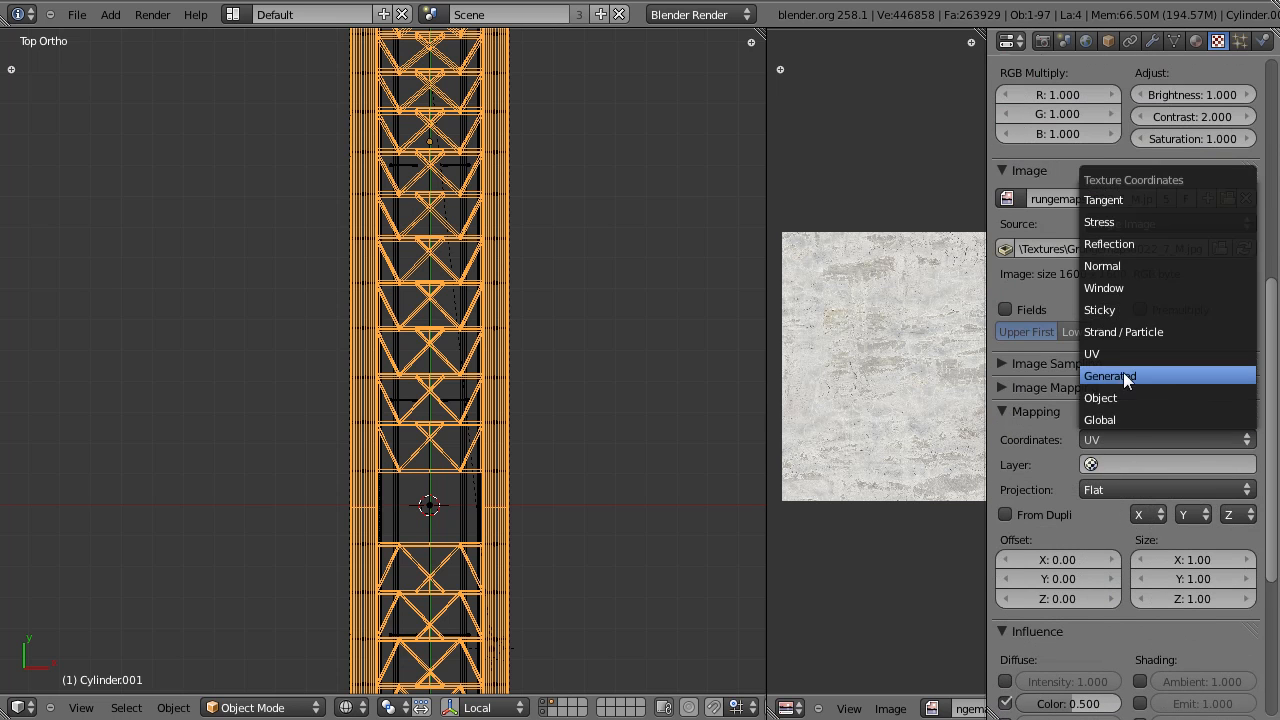
{"action": "left_click", "coordinate": [1123, 376]}
{"action": "left_click", "coordinate": [1102, 463]}
{"action": "left_click", "coordinate": [1116, 422]}
Step: Set the beams texture's image repeat to 2 in both X and Y, and save over the file
{"action": "left_click", "coordinate": [1011, 405]}
{"action": "left_click", "coordinate": [1010, 386]}
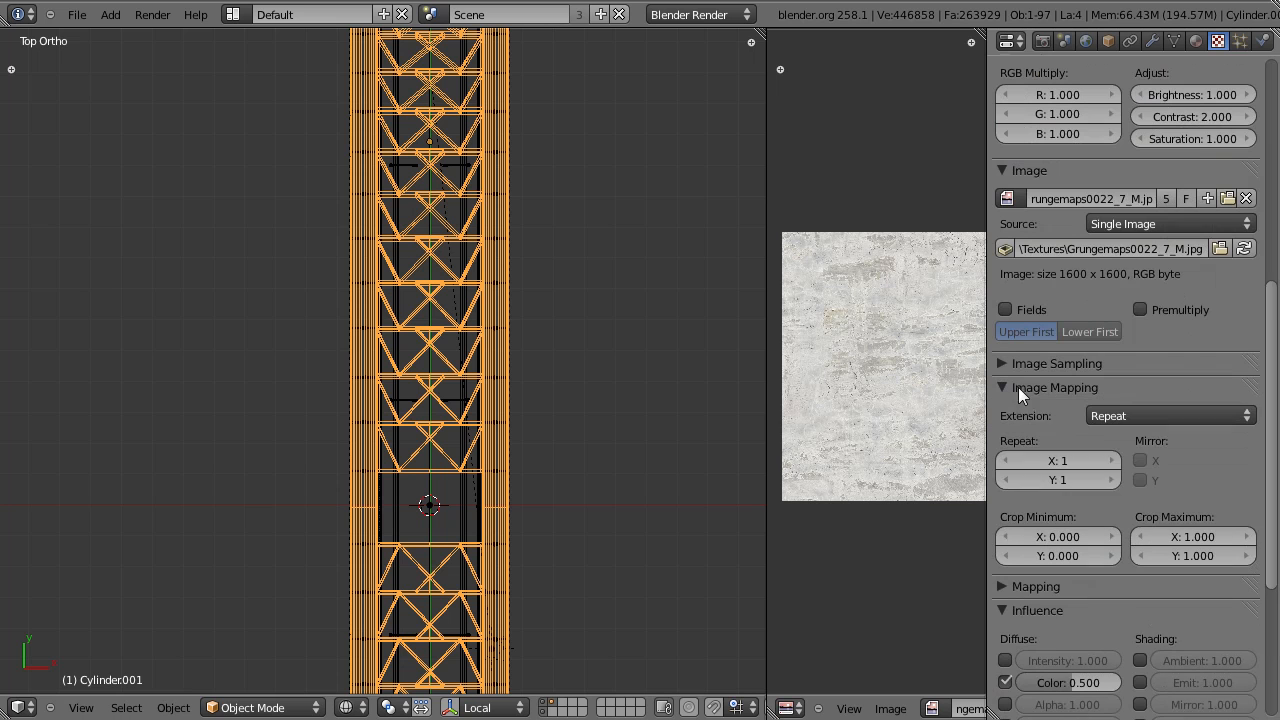
{"action": "left_click", "coordinate": [1111, 460]}
{"action": "left_click", "coordinate": [1113, 480]}
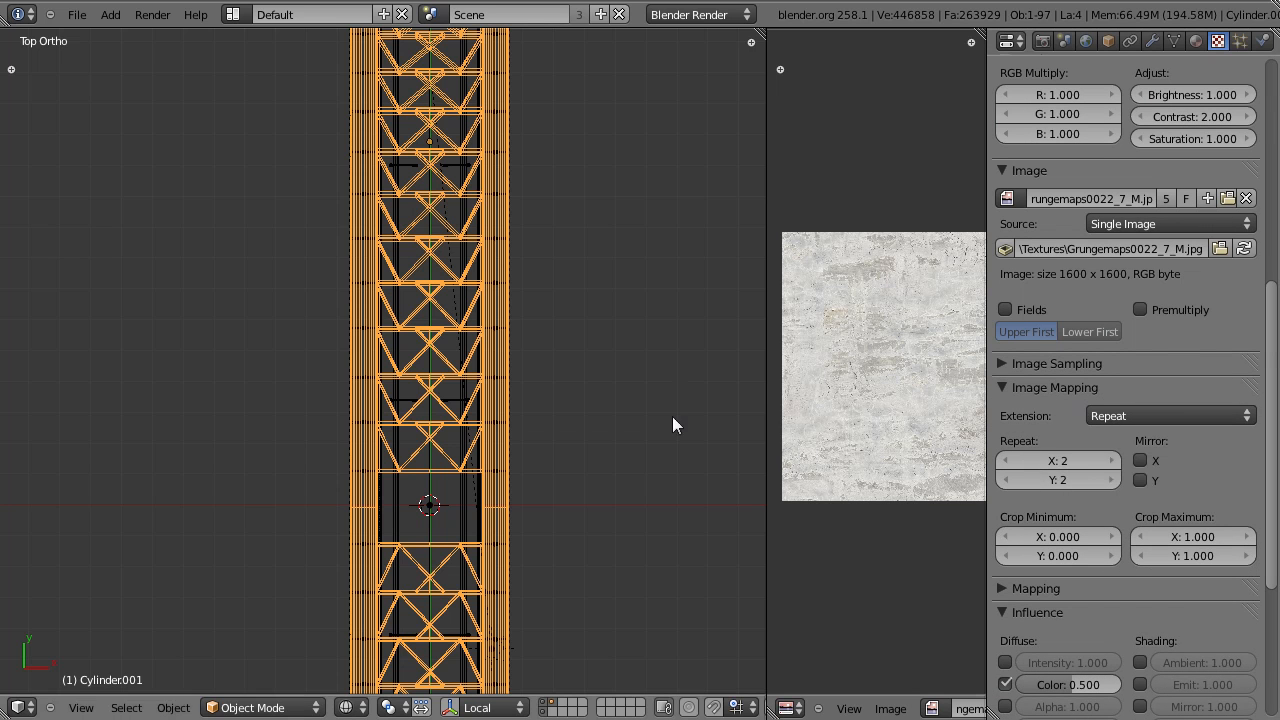
{"action": "key", "text": "ctrl+s"}
{"action": "scroll", "coordinate": [1156, 531], "scroll_direction": "down", "scroll_amount": 5}
{"action": "key", "text": "ctrl+s"}
{"action": "left_click", "coordinate": [579, 418]}
Step: Bring back the last render and inspect the cross beams between the arches
{"action": "key", "text": "F11"}
{"action": "scroll", "coordinate": [548, 358], "scroll_direction": "down", "scroll_amount": 2}
{"action": "middle_click_drag", "start_coordinate": [404, 162], "coordinate": [517, 367]}
{"action": "scroll", "coordinate": [517, 367], "scroll_direction": "up", "scroll_amount": 2}
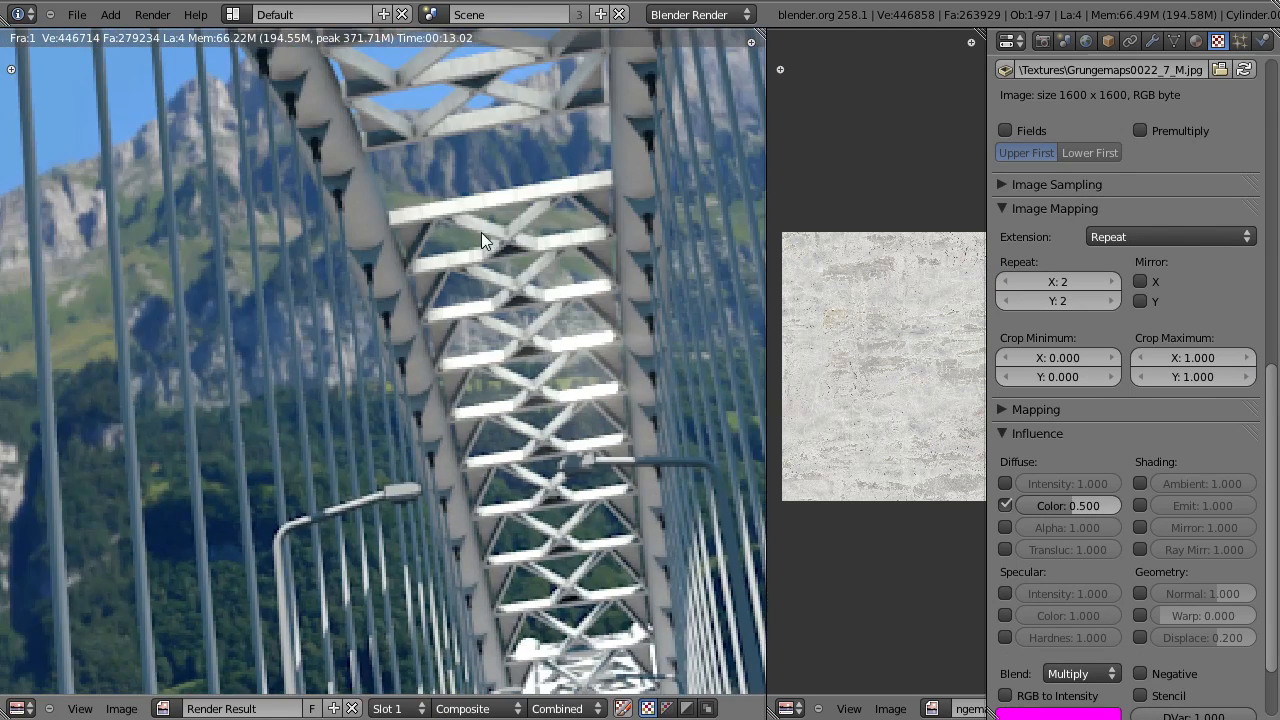
Step: Render the scene again in a wider viewing area and examine the concrete streaks on the arch beams
{"action": "key", "text": "F12"}
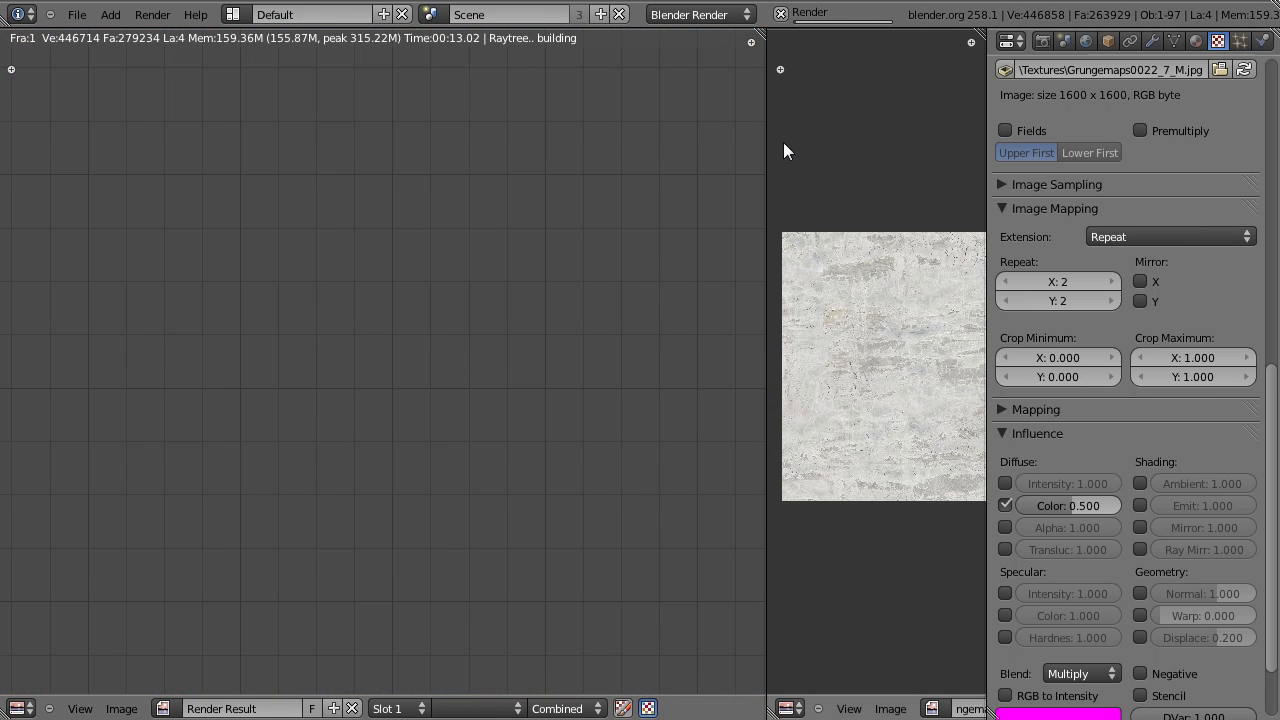
{"action": "left_click_drag", "start_coordinate": [766, 158], "coordinate": [830, 160]}
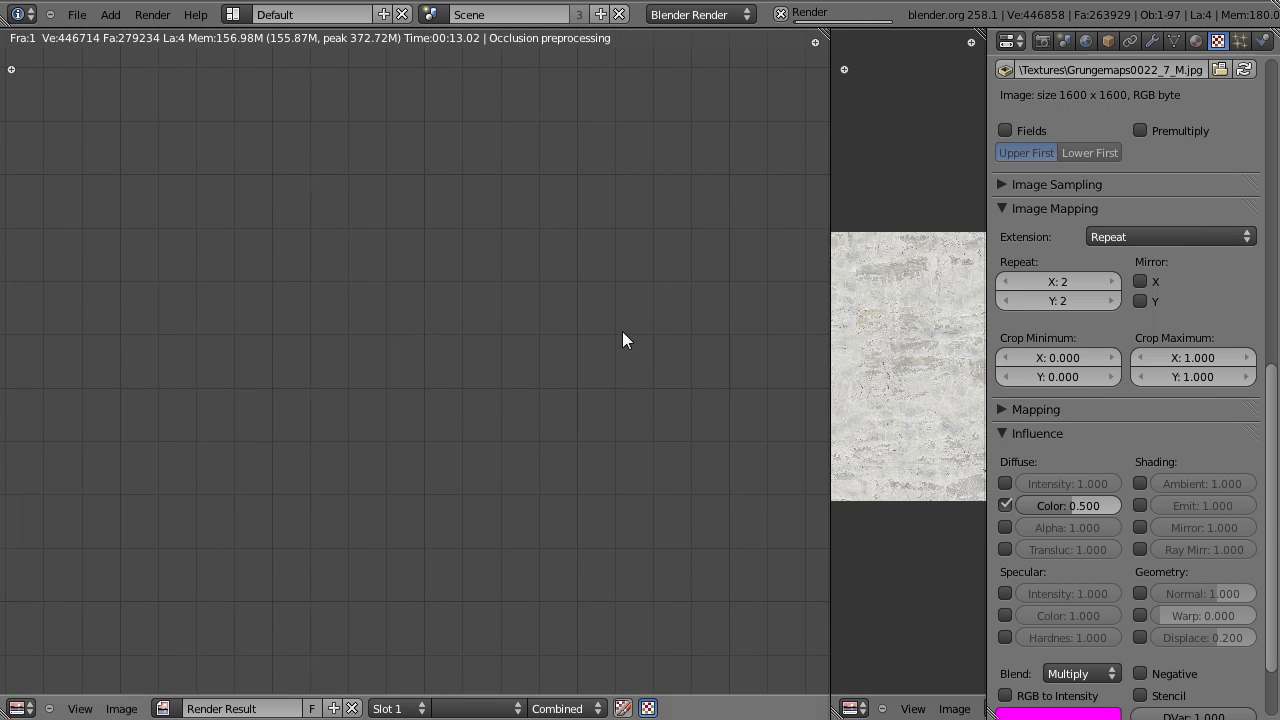
{"action": "middle_click_drag", "start_coordinate": [886, 300], "coordinate": [729, 261]}
{"action": "scroll", "coordinate": [529, 346], "scroll_direction": "down", "scroll_amount": 4}
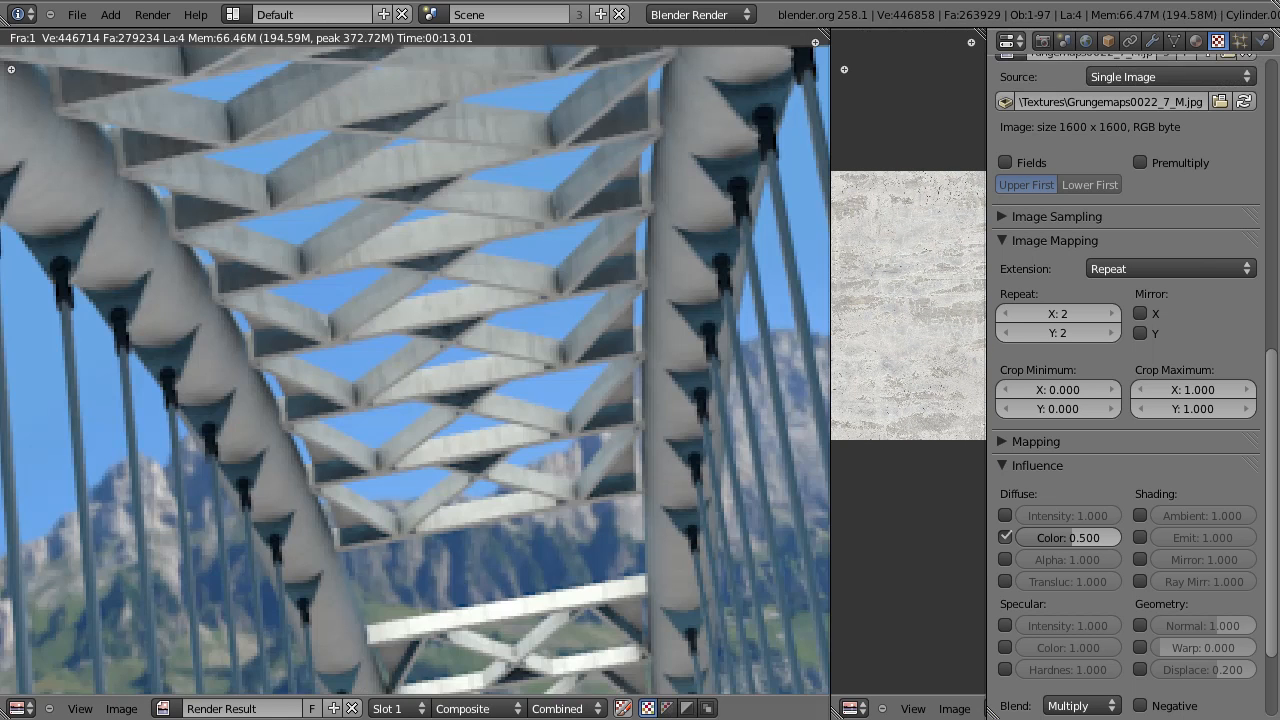
{"action": "left_click", "coordinate": [493, 361]}
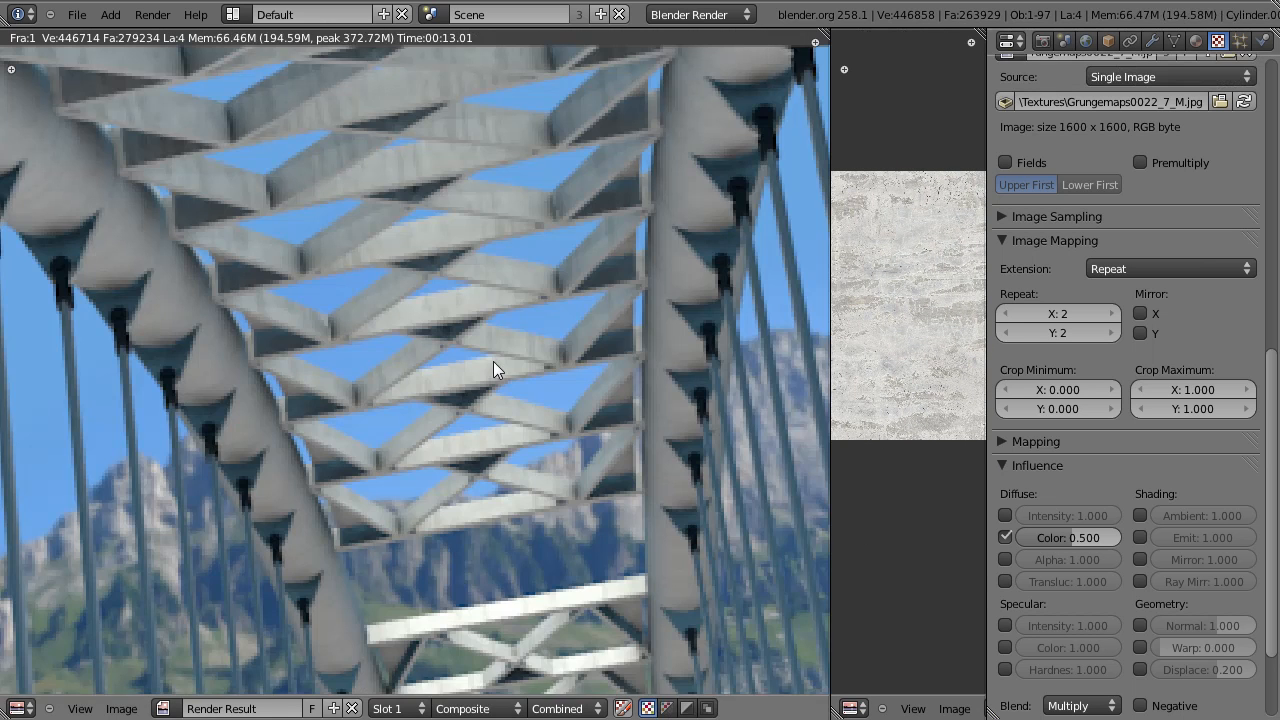
{"action": "scroll", "coordinate": [490, 359], "scroll_direction": "up", "scroll_amount": 2}
{"action": "scroll", "coordinate": [380, 270], "scroll_direction": "down", "scroll_amount": 5}
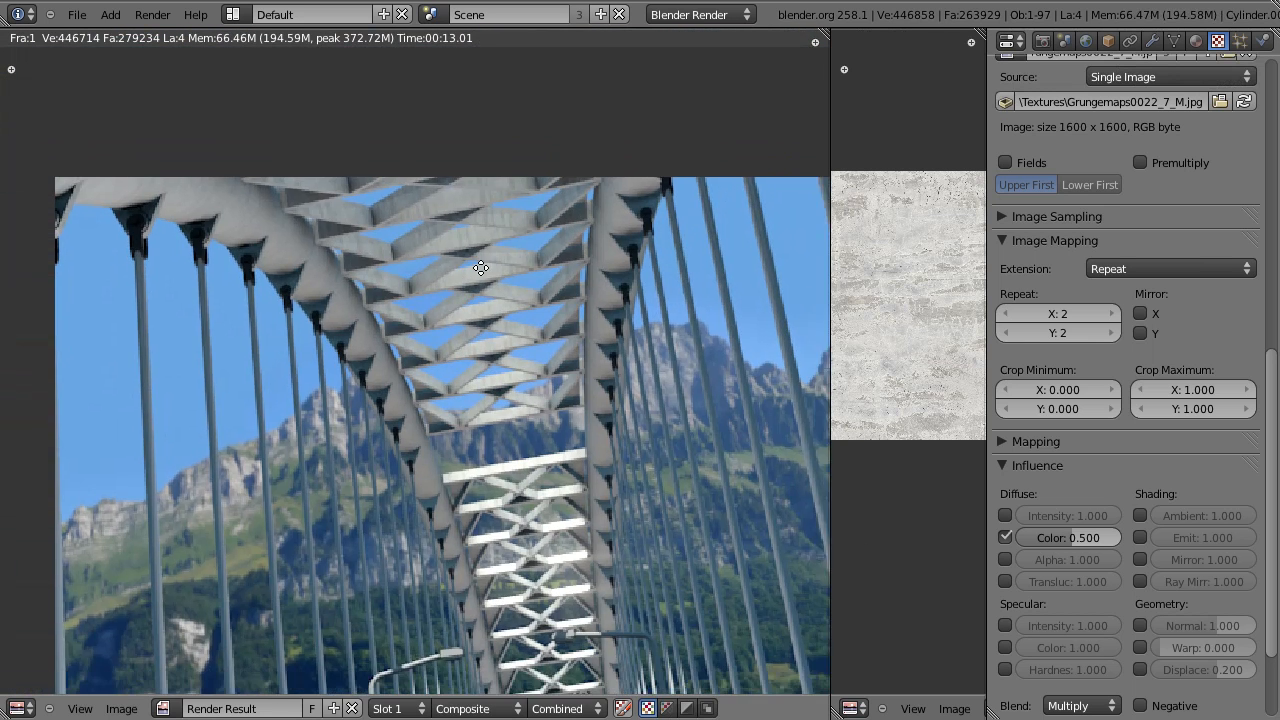
{"action": "middle_click_drag", "start_coordinate": [472, 283], "coordinate": [478, 300]}
{"action": "scroll", "coordinate": [478, 306], "scroll_direction": "down", "scroll_amount": 2}
{"action": "middle_click_drag", "start_coordinate": [498, 361], "coordinate": [469, 136]}
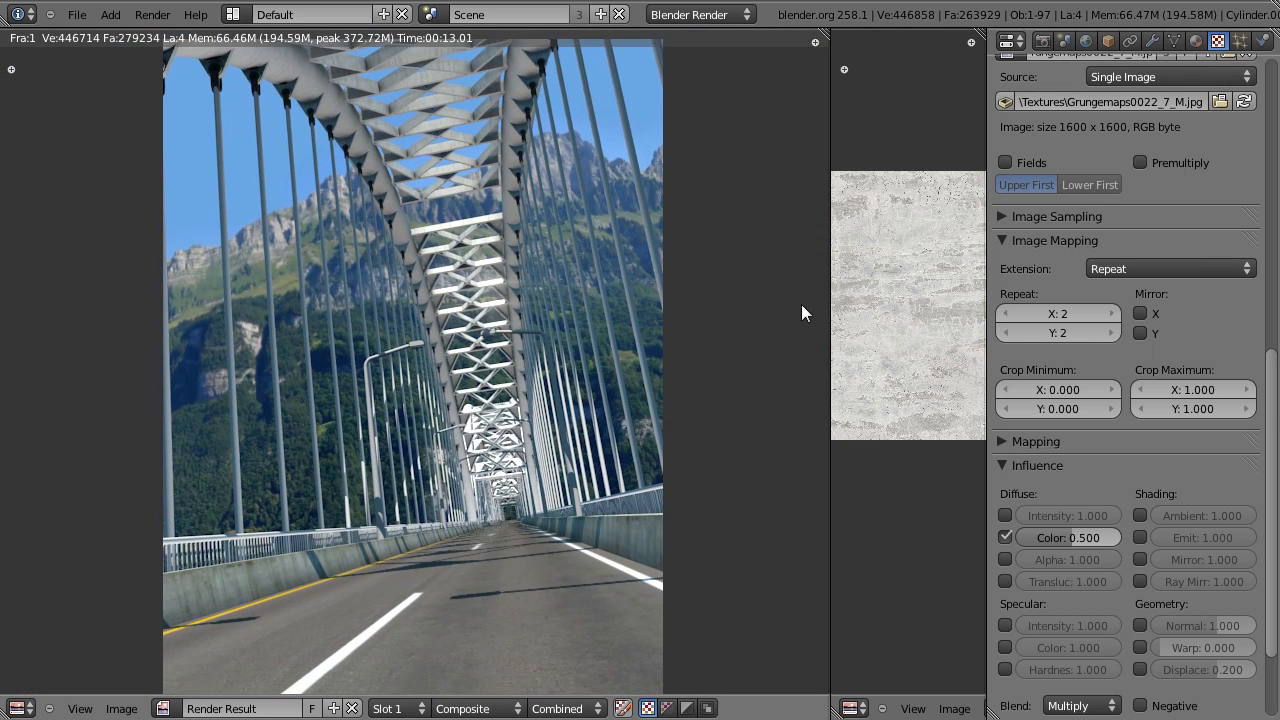
{"action": "scroll", "coordinate": [585, 340], "scroll_direction": "up", "scroll_amount": 5}
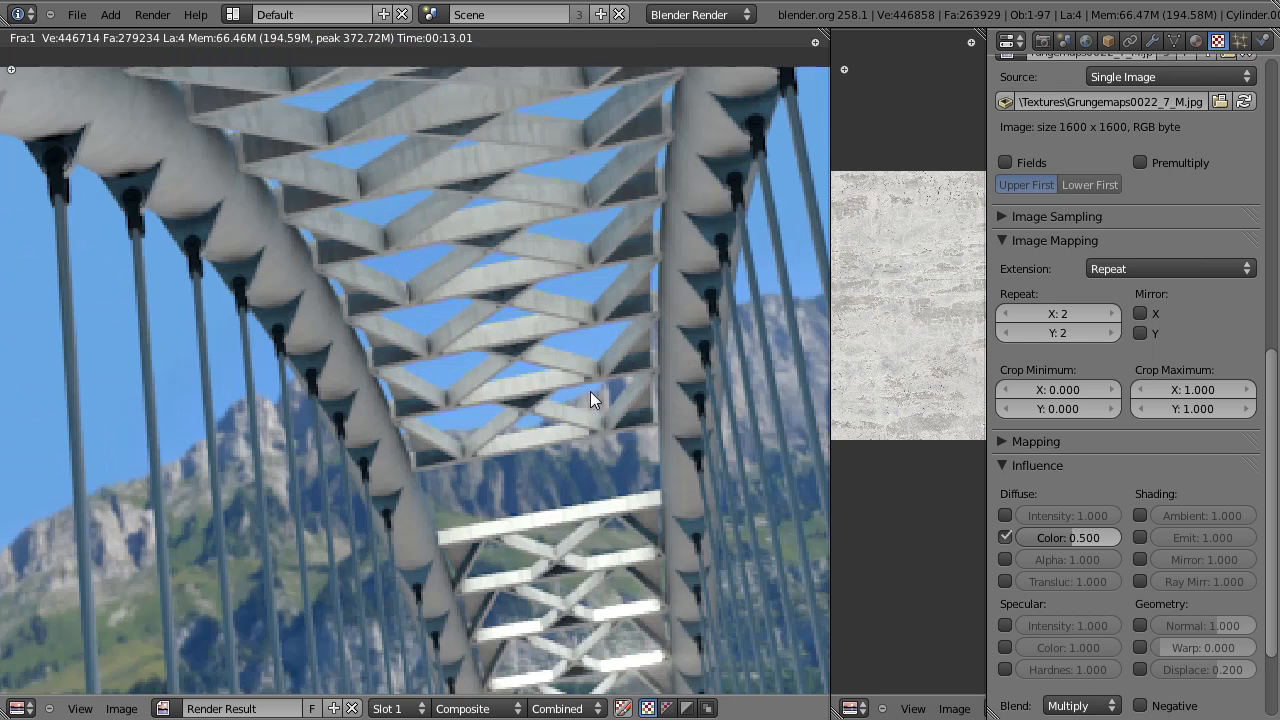
{"action": "scroll", "coordinate": [532, 366], "scroll_direction": "up", "scroll_amount": 1}
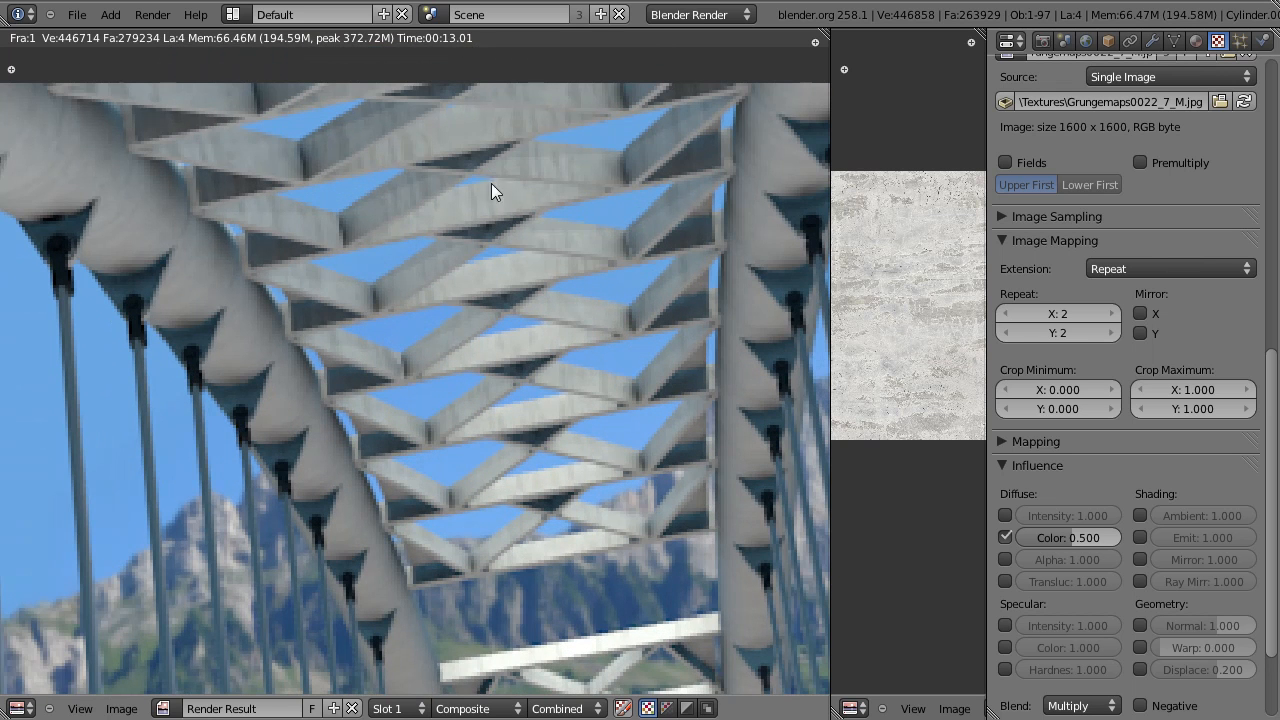
Step: Try a Y repeat of 7 in a test render and lower the texture's diffuse color influence to 0.441
{"action": "left_click", "coordinate": [1112, 334]}
{"action": "left_click", "coordinate": [1113, 340]}
{"action": "left_click", "coordinate": [1116, 338]}
{"action": "left_click", "coordinate": [1113, 334]}
{"action": "left_click", "coordinate": [1113, 334]}
{"action": "key", "text": "F12"}
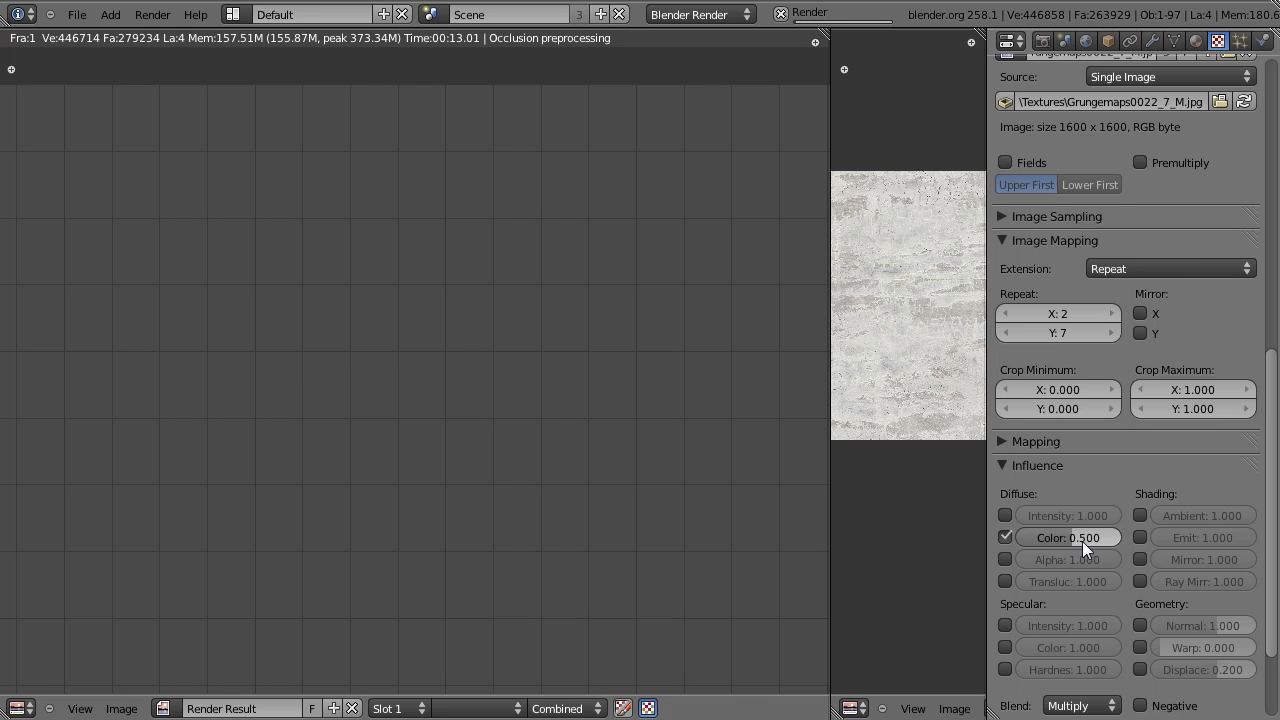
{"action": "left_click_drag", "start_coordinate": [1066, 542], "coordinate": [1073, 542]}
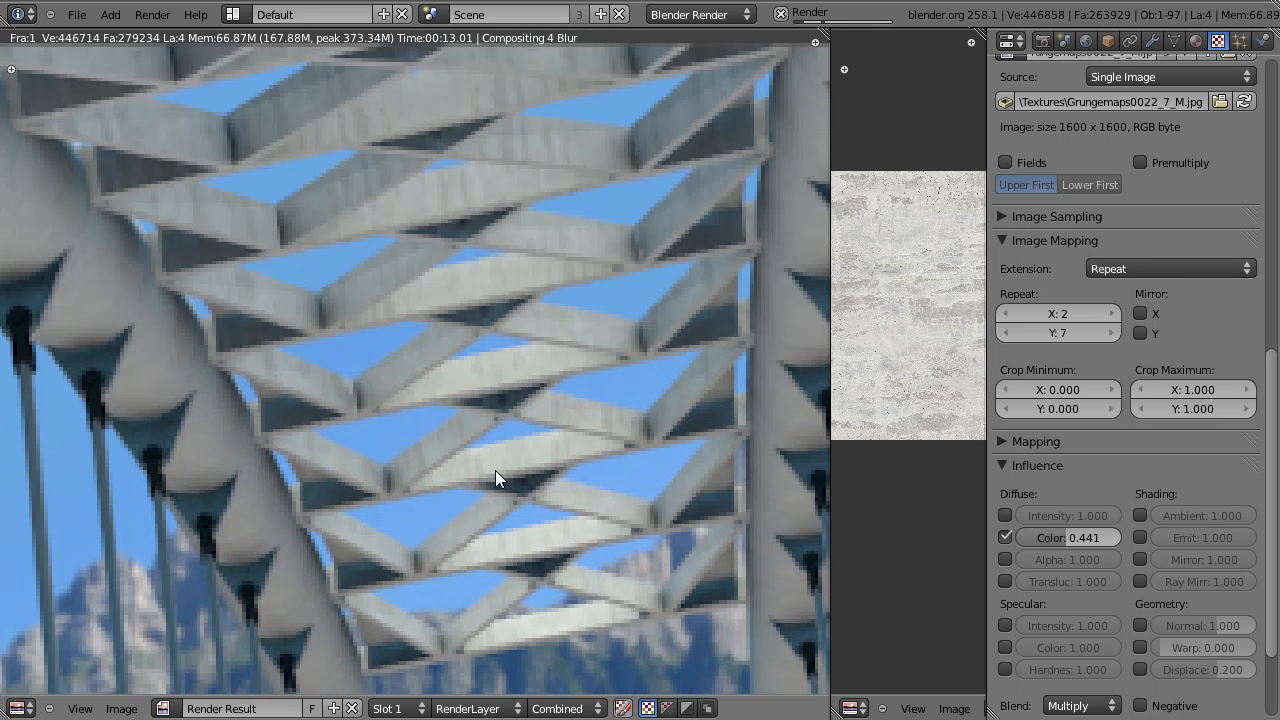
{"action": "key", "text": "Escape"}
Step: Set the beams texture's image repeat to 8 in X and 2 in Y, and save the file
{"action": "left_click", "coordinate": [1028, 338]}
{"action": "left_click", "coordinate": [1028, 338]}
{"action": "left_click", "coordinate": [1028, 338]}
{"action": "left_click", "coordinate": [1114, 312]}
{"action": "left_click", "coordinate": [1114, 312]}
{"action": "left_click", "coordinate": [1114, 312]}
{"action": "left_click", "coordinate": [1114, 312]}
{"action": "left_click", "coordinate": [1114, 312]}
{"action": "key", "text": "ctrl+s"}
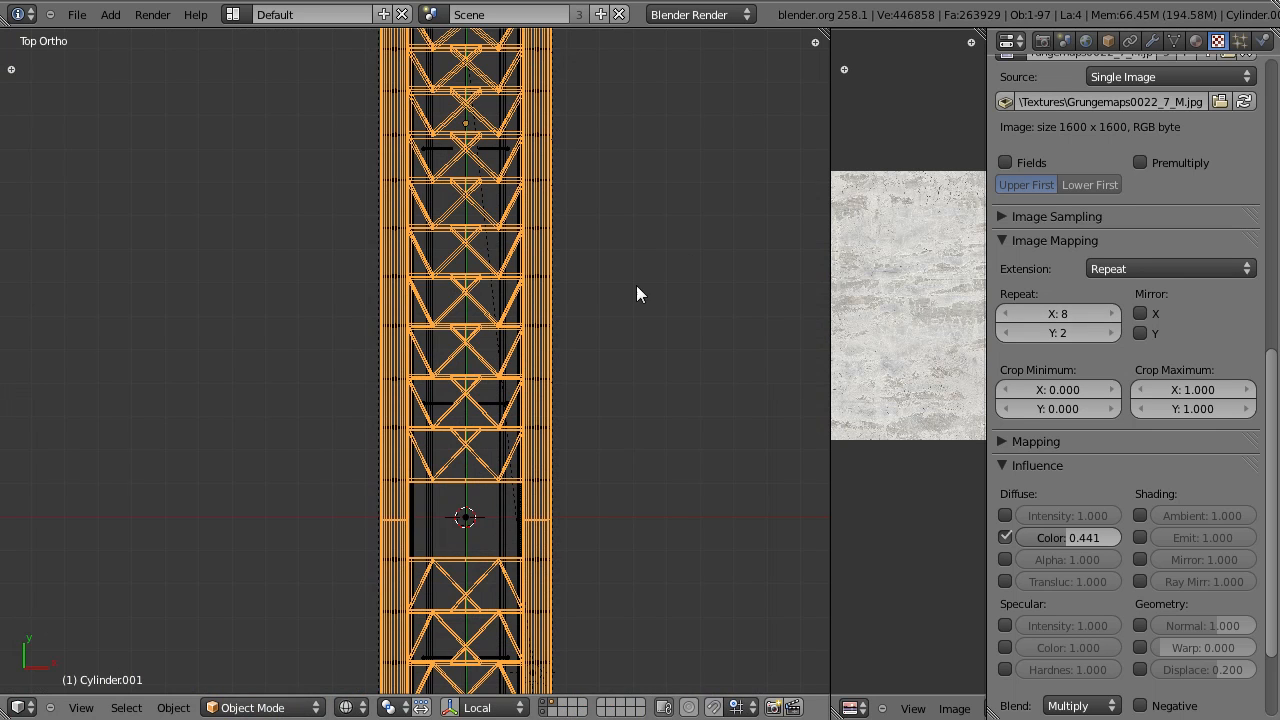
Step: Render the scene to check the beams and set the texture's diffuse color influence to 0.520
{"action": "key", "text": "F12"}
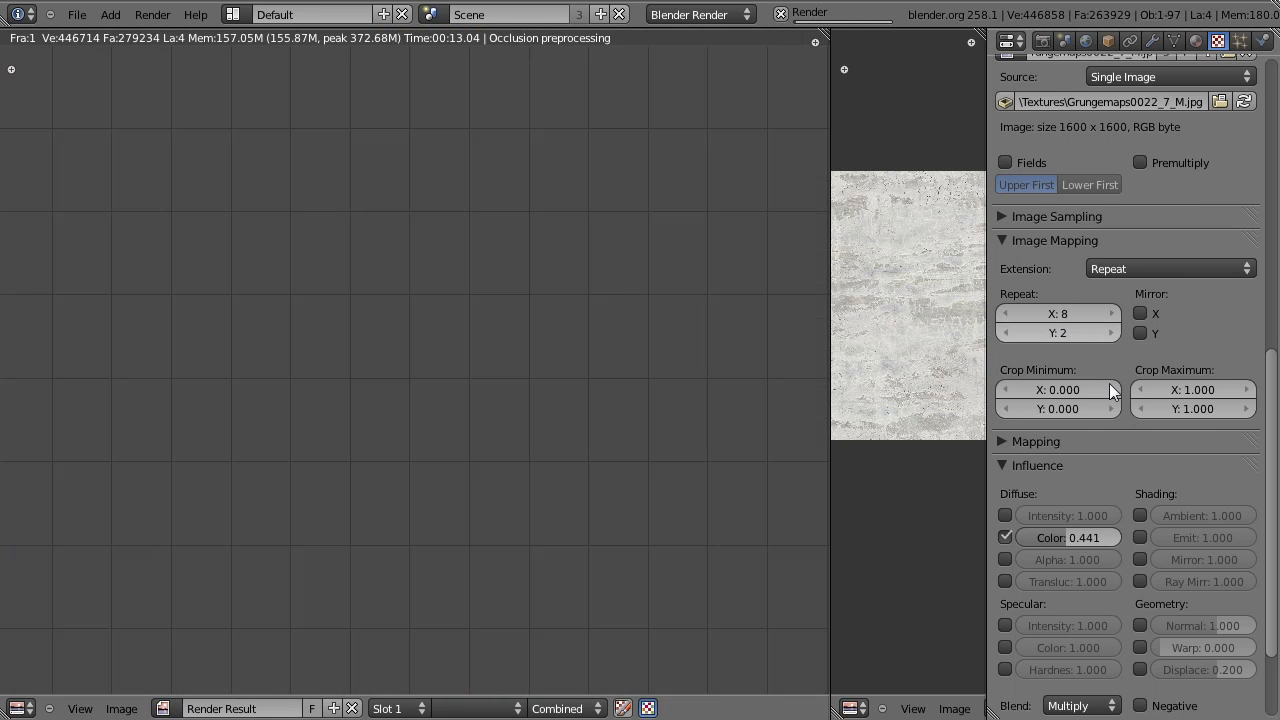
{"action": "scroll", "coordinate": [1100, 336], "scroll_direction": "down", "scroll_amount": 4}
{"action": "scroll", "coordinate": [1098, 256], "scroll_direction": "up", "scroll_amount": 20}
{"action": "scroll", "coordinate": [1107, 604], "scroll_direction": "down", "scroll_amount": 15}
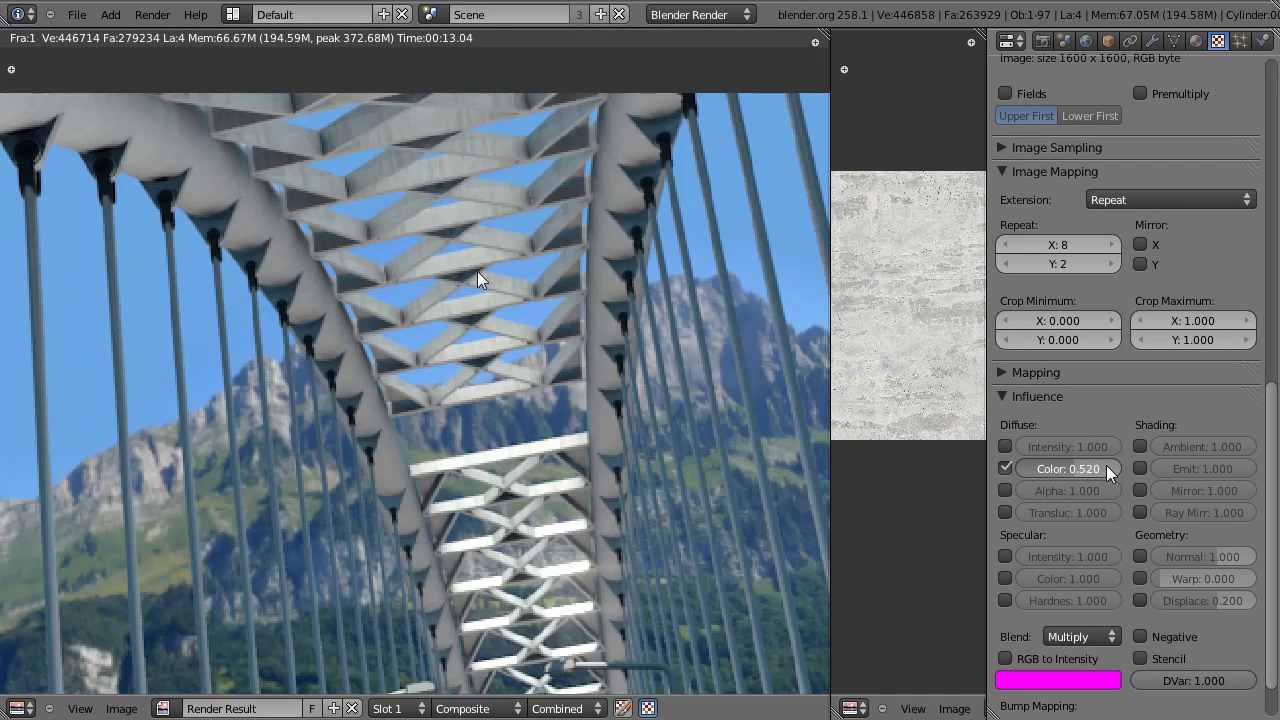
{"action": "scroll", "coordinate": [472, 248], "scroll_direction": "down", "scroll_amount": 3}
{"action": "middle_click_drag", "start_coordinate": [608, 505], "coordinate": [565, 225]}
{"action": "scroll", "coordinate": [550, 276], "scroll_direction": "down", "scroll_amount": 1}
{"action": "key", "text": "Escape"}
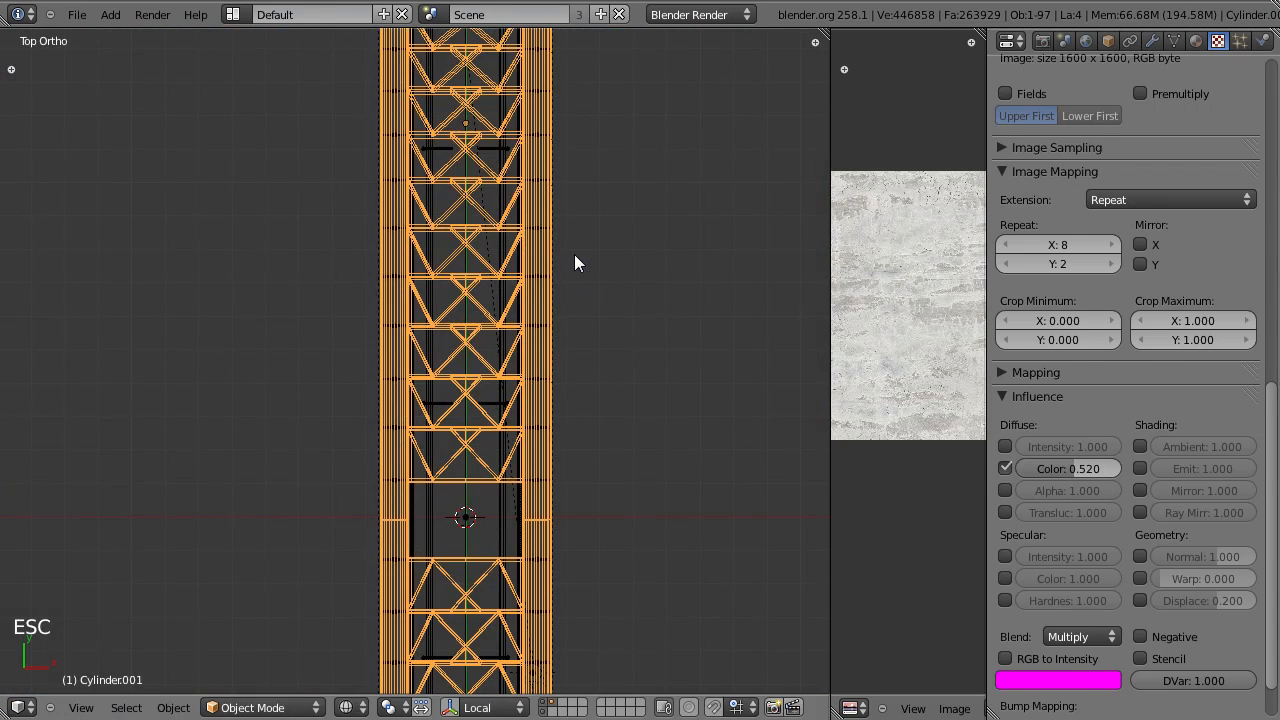
Step: Switch to the Compositing layout and move the Composite output node away from the final Add node
{"action": "key", "text": "ctrl+Left"}
{"action": "key", "text": "Home"}
{"action": "left_click_drag", "start_coordinate": [462, 130], "coordinate": [868, 142]}
Step: Add a Lens Distortion node fed by the final Add node's image output
{"action": "key", "text": "shift+a"}
{"action": "mouse_move", "coordinate": [465, 345]}
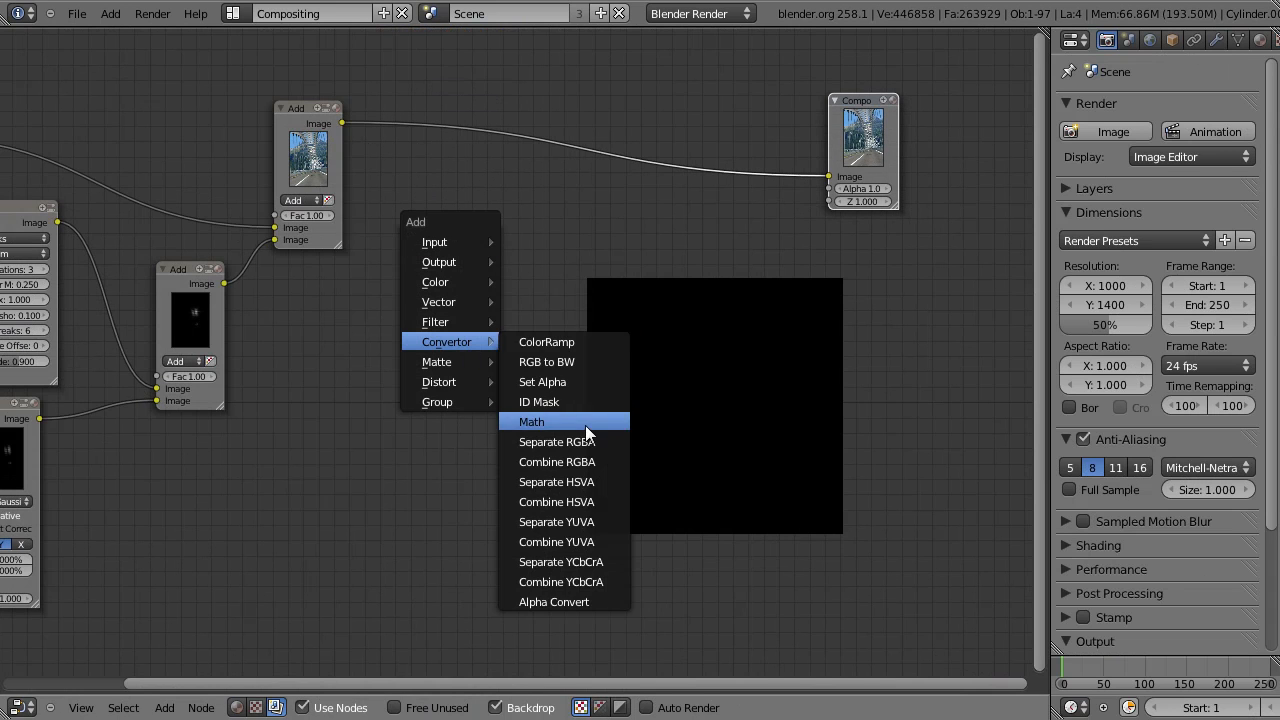
{"action": "mouse_move", "coordinate": [450, 380]}
{"action": "left_click", "coordinate": [566, 520]}
{"action": "left_click", "coordinate": [500, 262]}
{"action": "left_click_drag", "start_coordinate": [457, 299], "coordinate": [492, 300]}
{"action": "scroll", "coordinate": [530, 287], "scroll_direction": "up", "scroll_amount": 2}
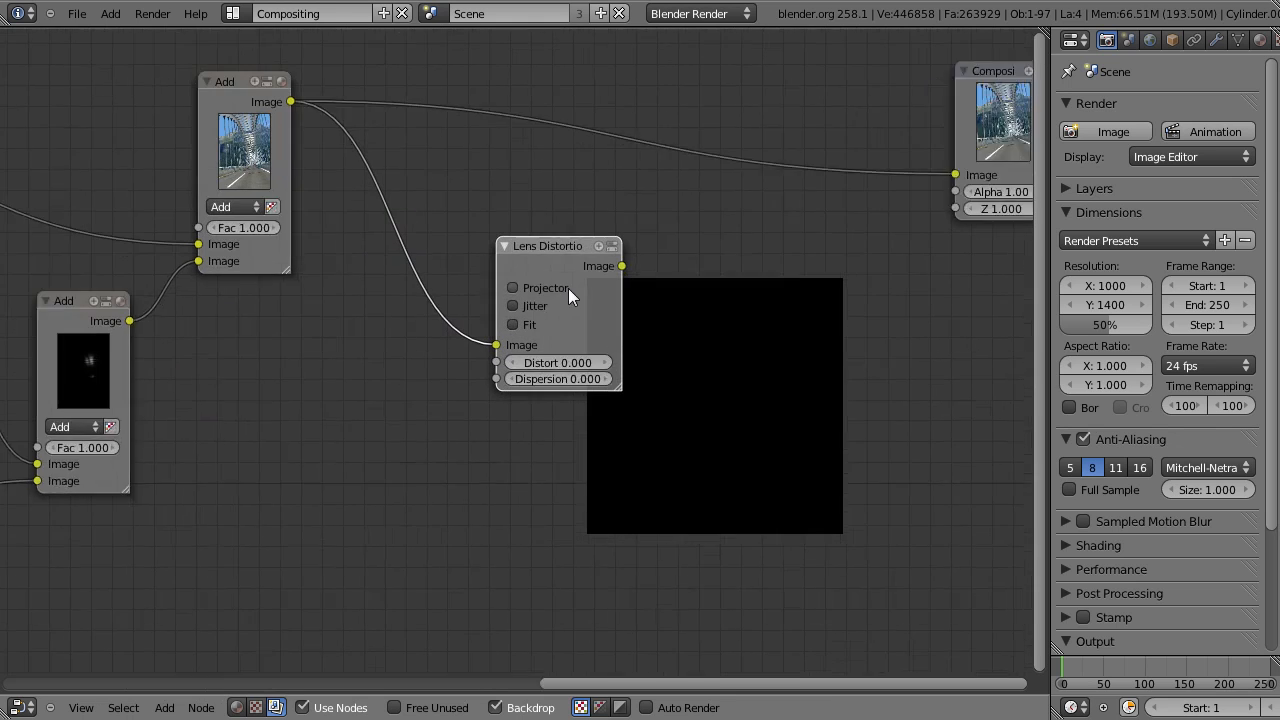
Step: Set the Lens Distortion node's distort value to 1 and move the node closer to the Add node
{"action": "left_click", "coordinate": [571, 364]}
{"action": "type", "text": "1"}
{"action": "key", "text": "Return"}
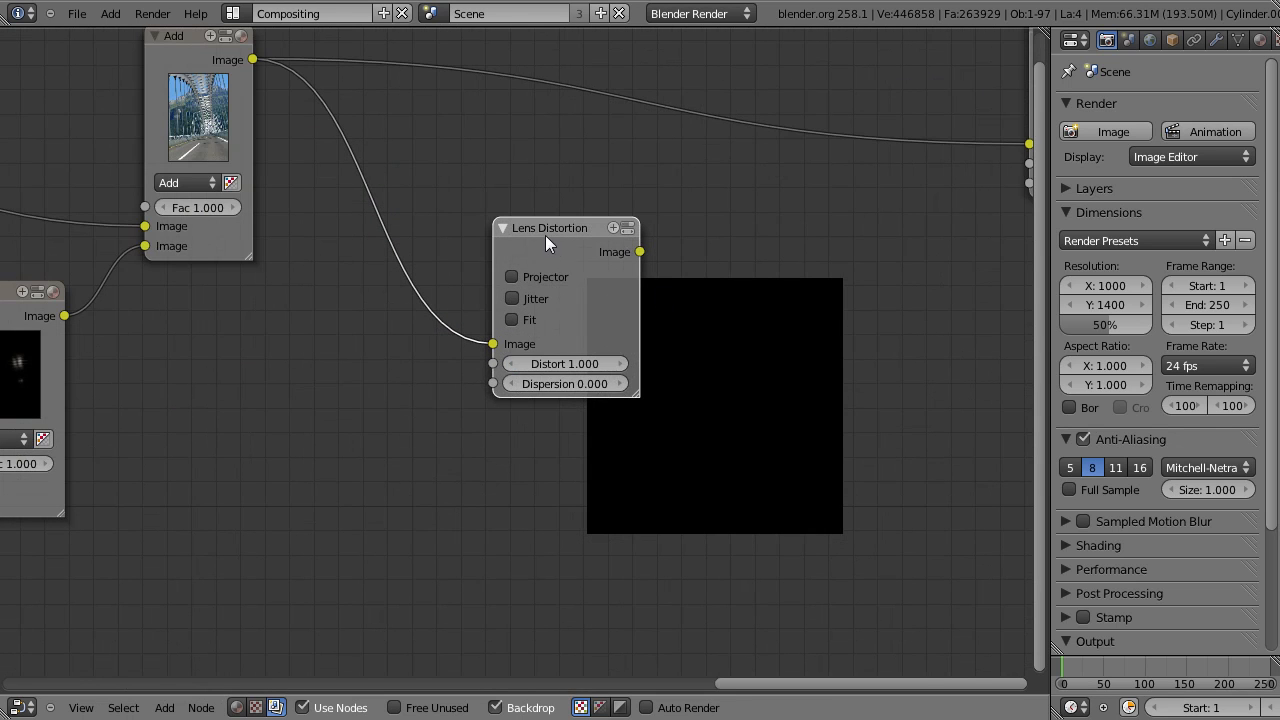
{"action": "left_click_drag", "start_coordinate": [545, 235], "coordinate": [527, 232]}
Step: Add a Math node after the Lens Distortion, connect its image output, and set it to Greater Than 0
{"action": "key", "text": "shift+a"}
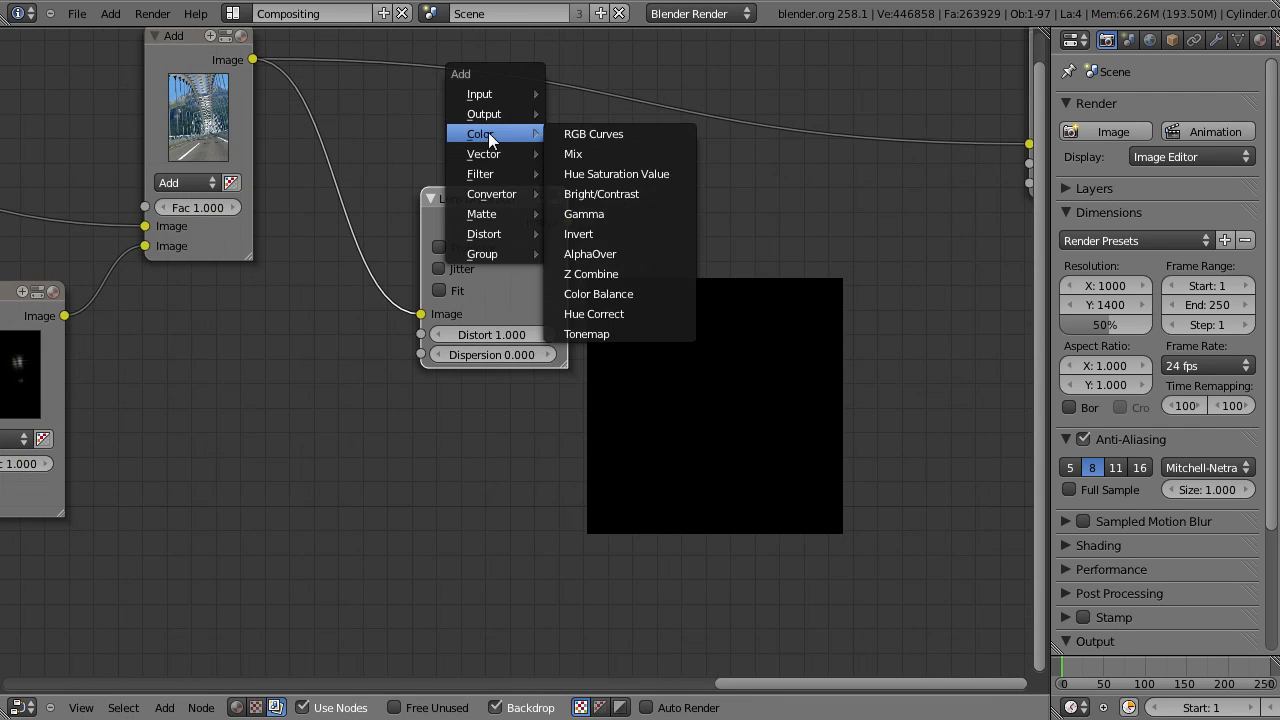
{"action": "mouse_move", "coordinate": [499, 194]}
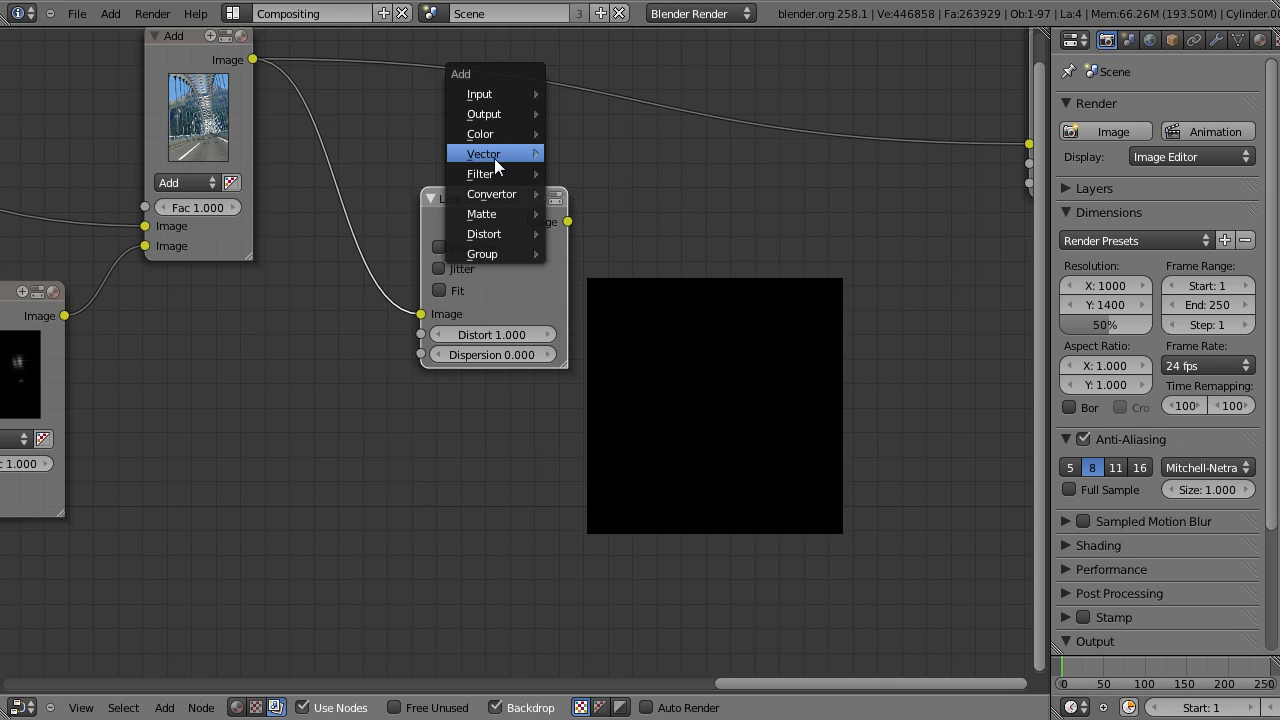
{"action": "mouse_move", "coordinate": [528, 174]}
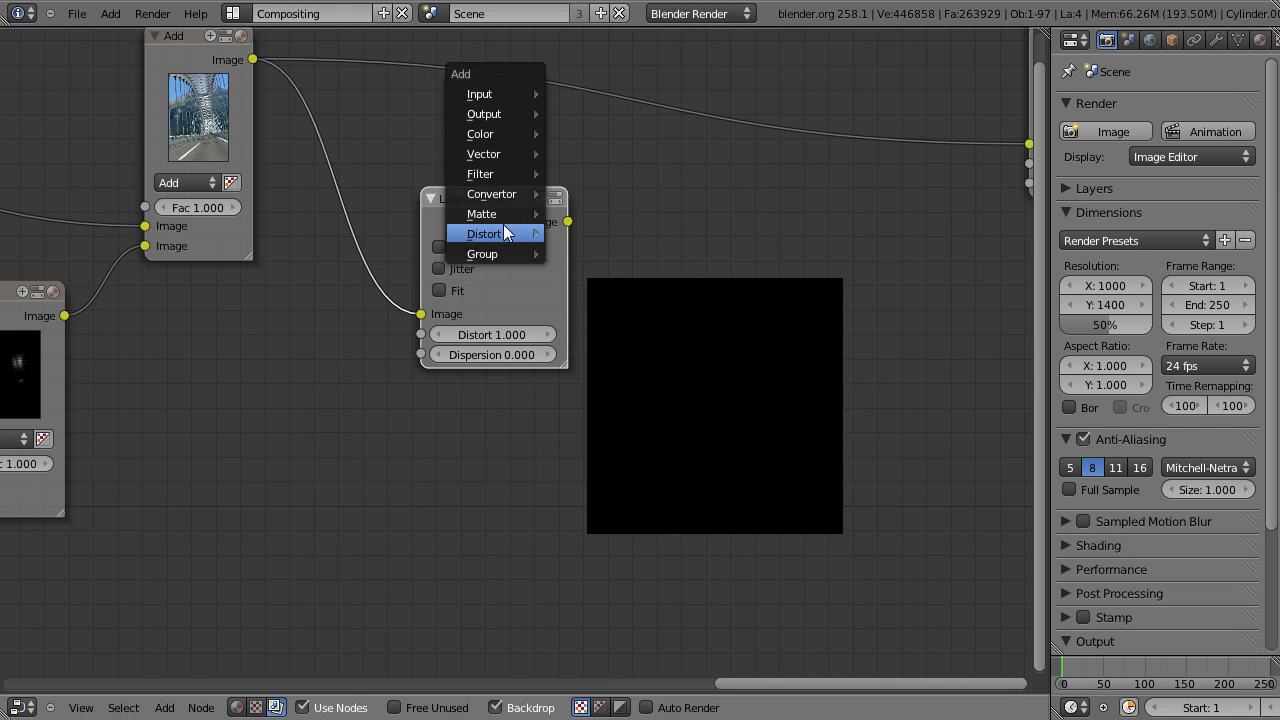
{"action": "left_click", "coordinate": [602, 272]}
{"action": "left_click", "coordinate": [624, 260]}
{"action": "left_click_drag", "start_coordinate": [568, 221], "coordinate": [619, 282]}
{"action": "left_click", "coordinate": [665, 258]}
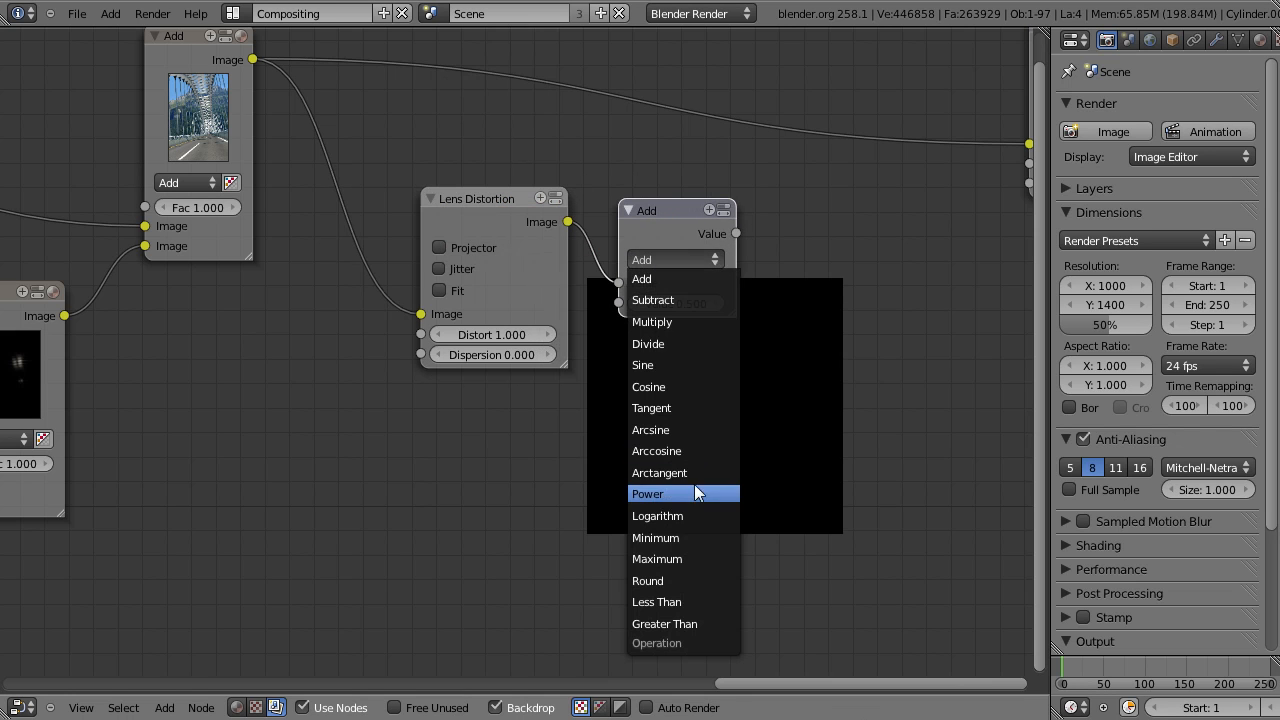
{"action": "left_click", "coordinate": [683, 623]}
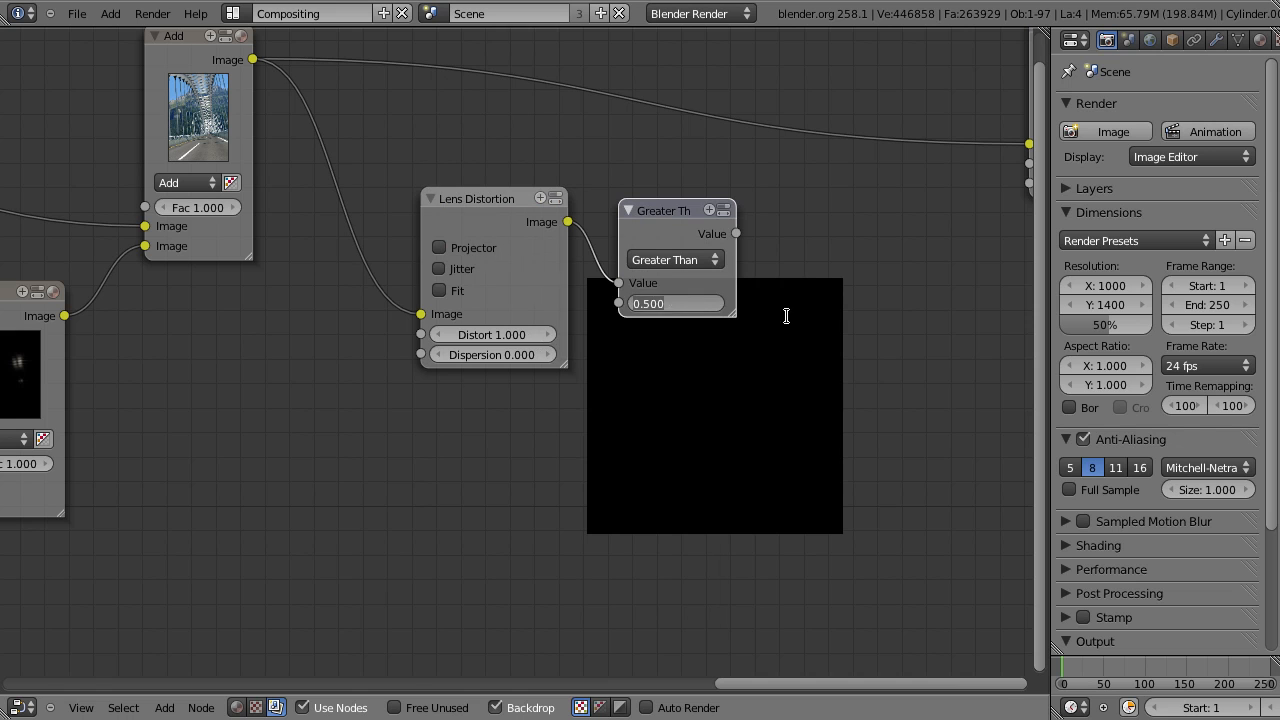
{"action": "key", "text": "Return"}
Step: Add a Fast Gaussian Blur node with the Greater Than output connected to its image input
{"action": "key", "text": "shift+a"}
{"action": "mouse_move", "coordinate": [766, 296]}
{"action": "left_click", "coordinate": [857, 320]}
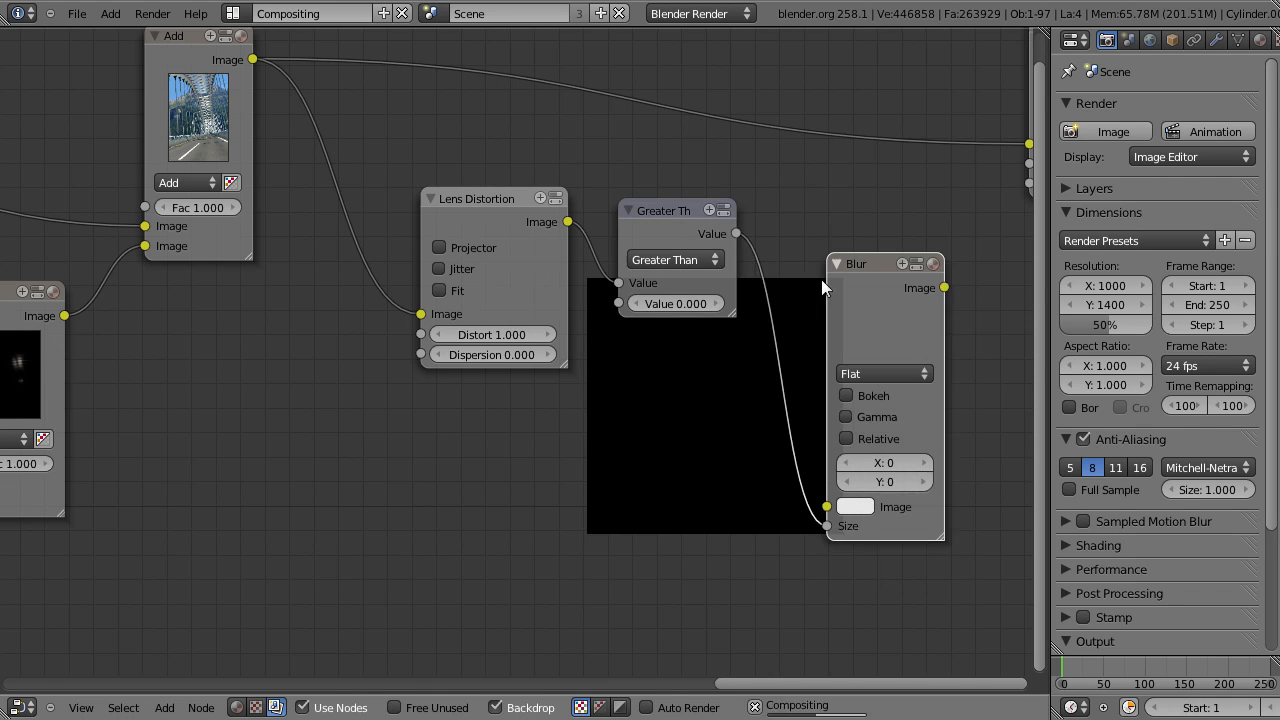
{"action": "left_click", "coordinate": [816, 281]}
{"action": "left_click", "coordinate": [841, 320]}
{"action": "left_click", "coordinate": [850, 194]}
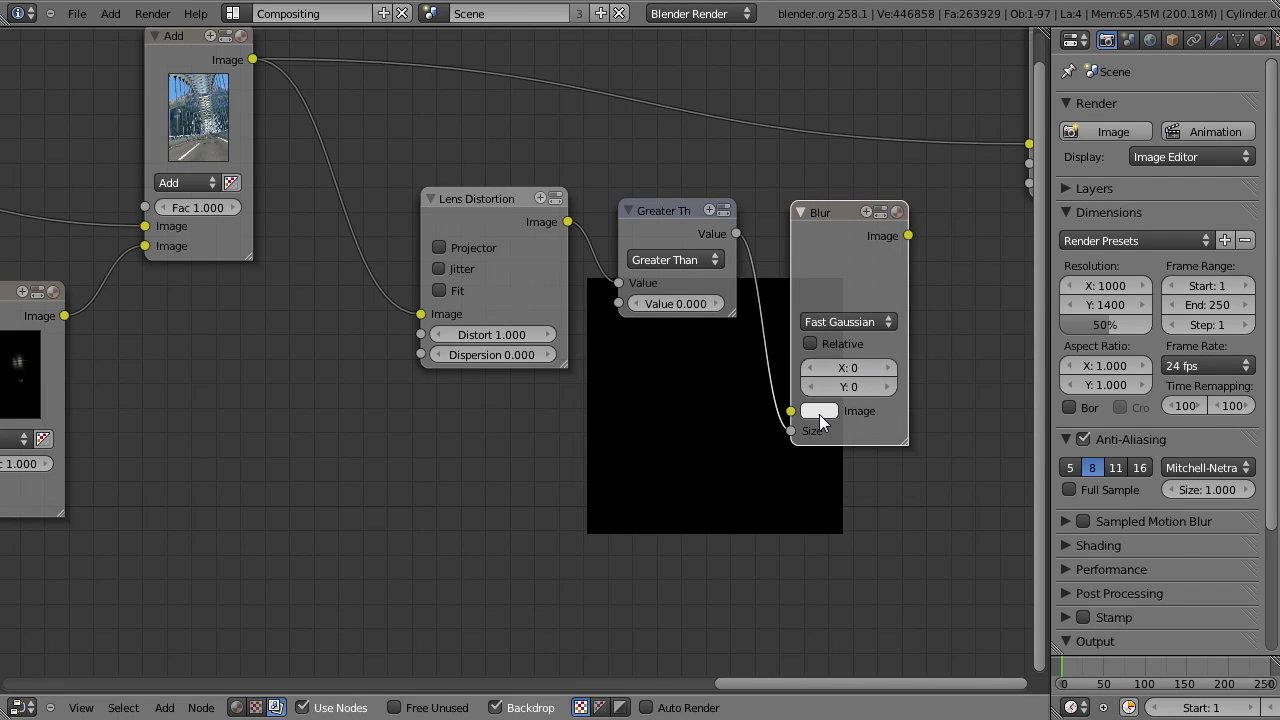
{"action": "left_click_drag", "start_coordinate": [793, 430], "coordinate": [791, 412]}
Step: Make the Blur node's size relative with Y aspect correction, and set both X and Y to 20%
{"action": "left_click", "coordinate": [843, 346]}
{"action": "left_click", "coordinate": [847, 390]}
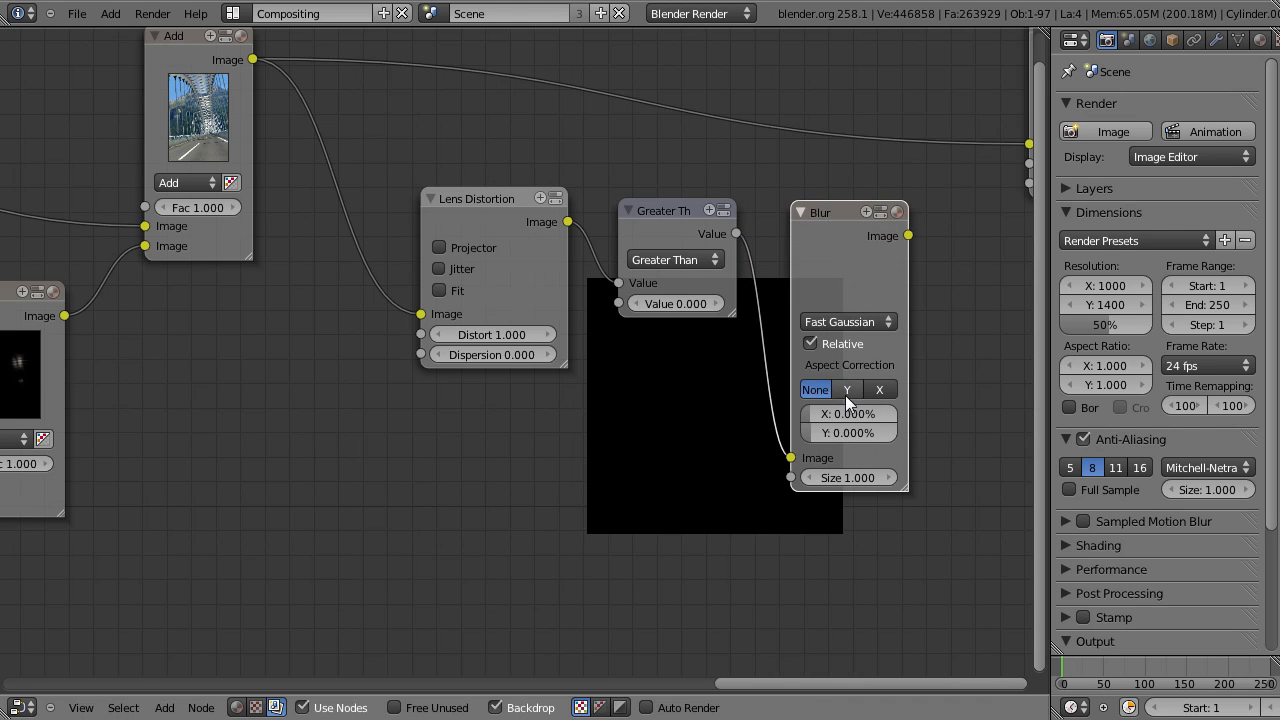
{"action": "left_click", "coordinate": [845, 414]}
{"action": "type", "text": "2"}
{"action": "key", "text": "Return"}
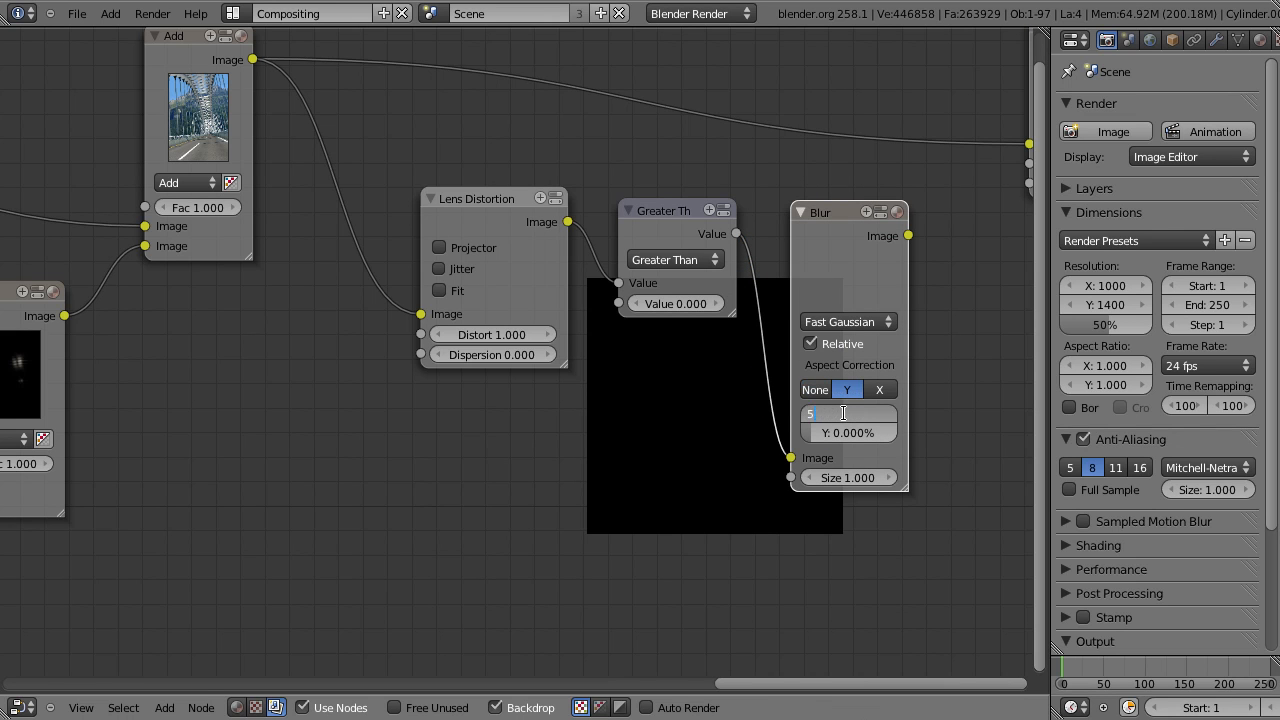
{"action": "type", "text": "20"}
{"action": "key", "text": "Tab"}
{"action": "type", "text": "20"}
{"action": "key", "text": "Return"}
Step: Add a Mix node set to Multiply, combine the Add node's image with the Blur output, and feed the result into the Composite node
{"action": "middle_click_drag", "start_coordinate": [746, 289], "coordinate": [524, 428]}
{"action": "scroll", "coordinate": [524, 428], "scroll_direction": "down", "scroll_amount": 3}
{"action": "key", "text": "shift+a"}
{"action": "mouse_move", "coordinate": [705, 260]}
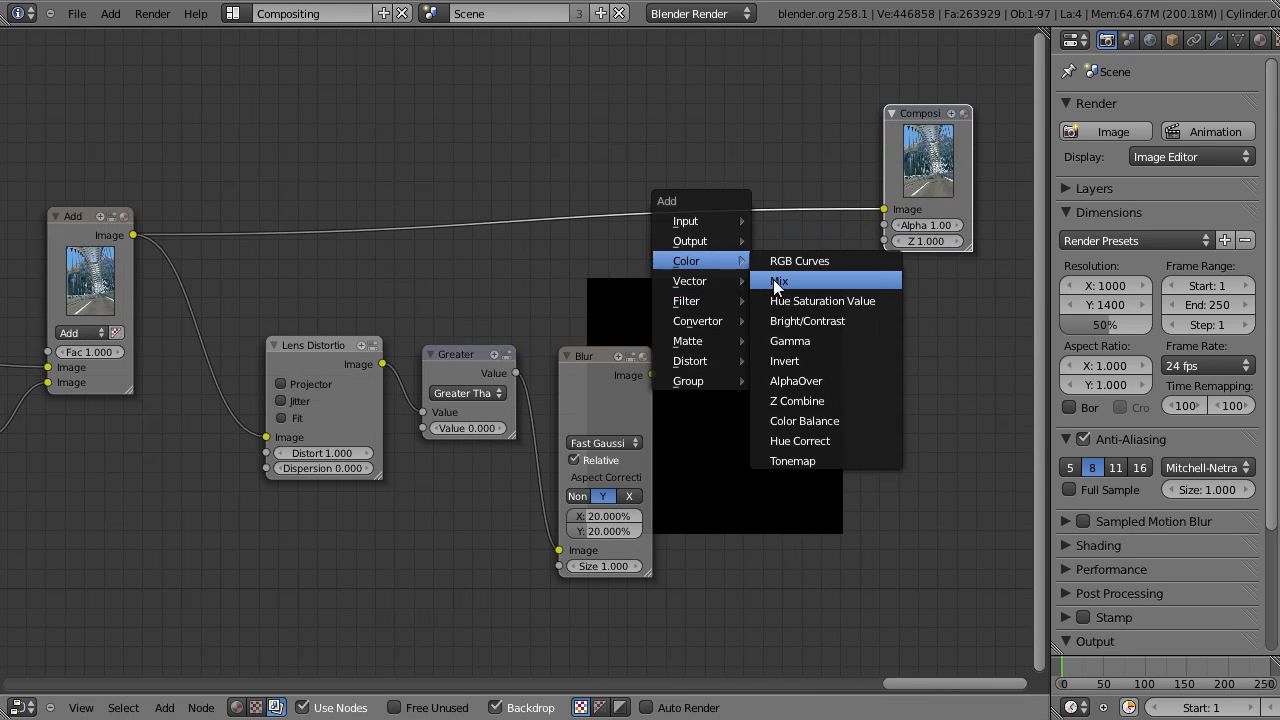
{"action": "left_click", "coordinate": [790, 282]}
{"action": "left_click", "coordinate": [736, 295]}
{"action": "left_click", "coordinate": [712, 346]}
{"action": "left_click_drag", "start_coordinate": [665, 366], "coordinate": [654, 373]}
{"action": "left_click_drag", "start_coordinate": [484, 281], "coordinate": [150, 236]}
{"action": "left_click_drag", "start_coordinate": [791, 233], "coordinate": [884, 210]}
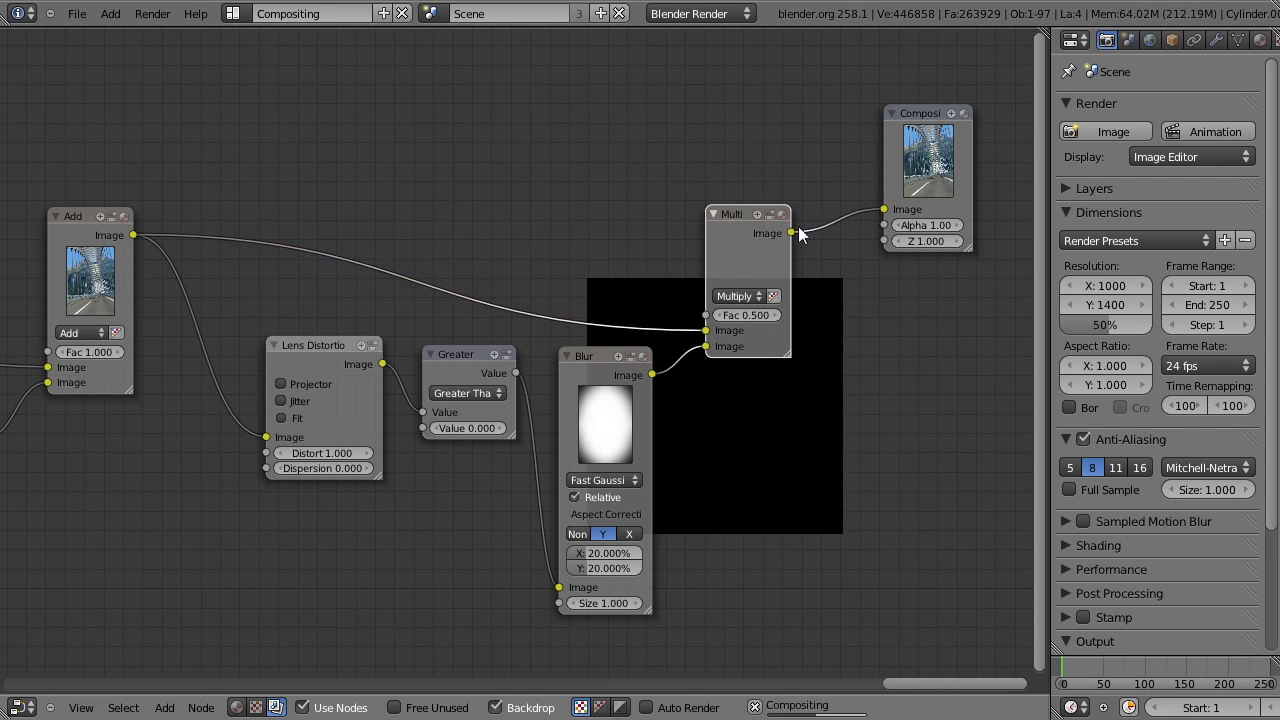
Step: Add a Viewer node fed by the Multiply result and bring the composited bridge image into view in the backdrop
{"action": "key", "text": "shift+a"}
{"action": "mouse_move", "coordinate": [745, 213]}
{"action": "left_click", "coordinate": [830, 234]}
{"action": "middle_click_drag", "start_coordinate": [883, 324], "coordinate": [668, 207]}
{"action": "scroll", "coordinate": [640, 210], "scroll_direction": "up", "scroll_amount": 3}
{"action": "left_click", "coordinate": [509, 200]}
{"action": "left_click", "coordinate": [509, 200]}
{"action": "left_click_drag", "start_coordinate": [575, 178], "coordinate": [571, 151]}
{"action": "left_click_drag", "start_coordinate": [497, 171], "coordinate": [531, 171]}
{"action": "middle_click_drag", "start_coordinate": [895, 405], "coordinate": [618, 82]}
{"action": "middle_click_drag", "start_coordinate": [825, 342], "coordinate": [837, 314], "text": "alt"}
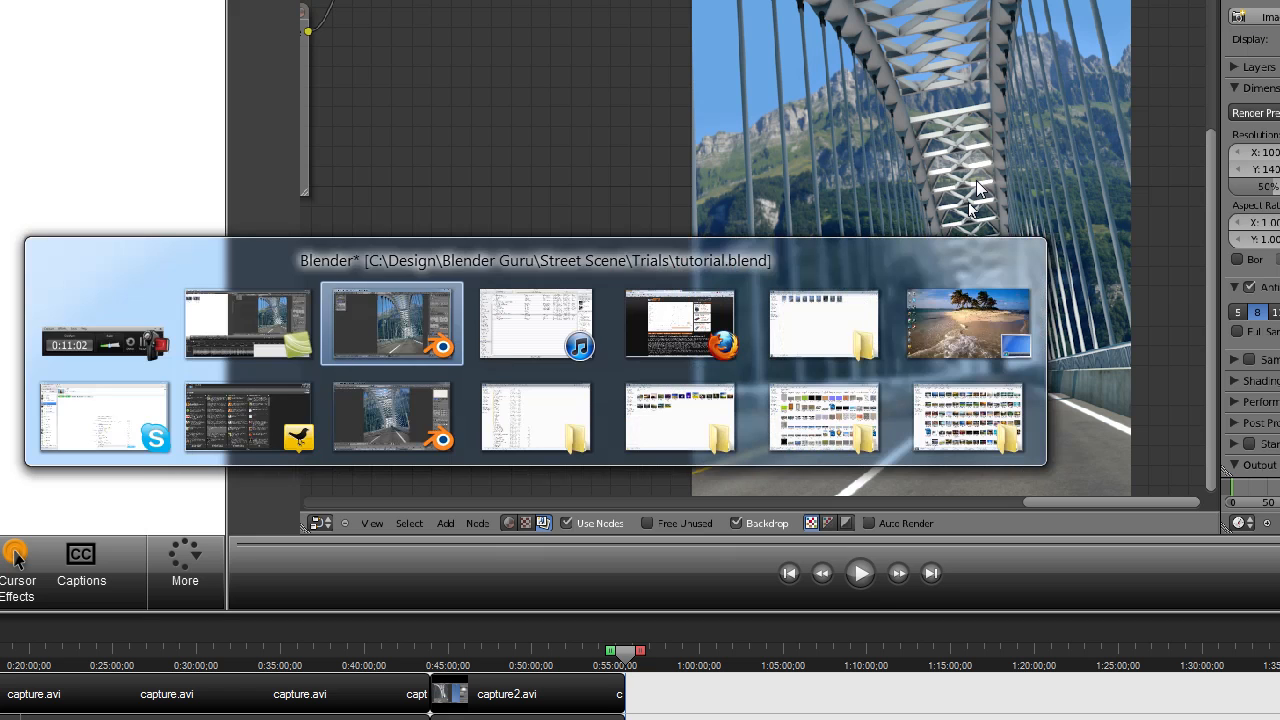
Step: Switch to the other Blender window holding the finished bridge render and examine the road surface, debris and concrete barrier up close
{"action": "key", "text": "alt+Tab"}
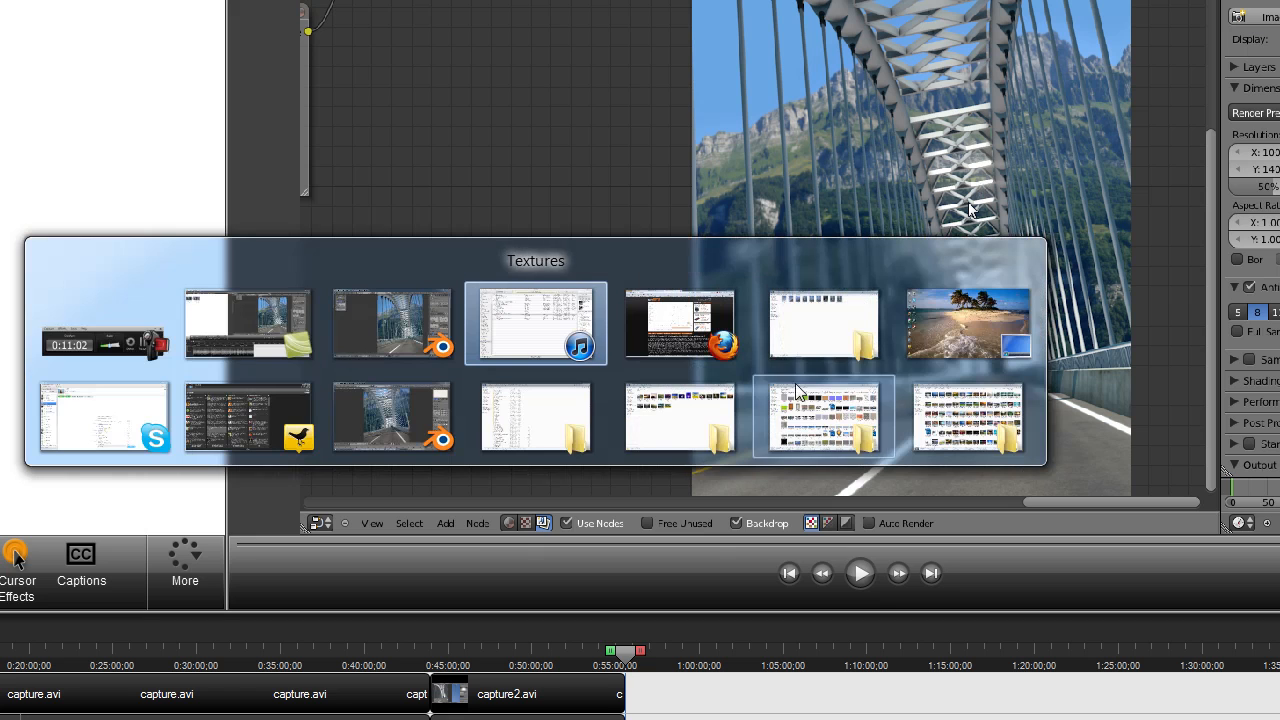
{"action": "left_click", "coordinate": [393, 416]}
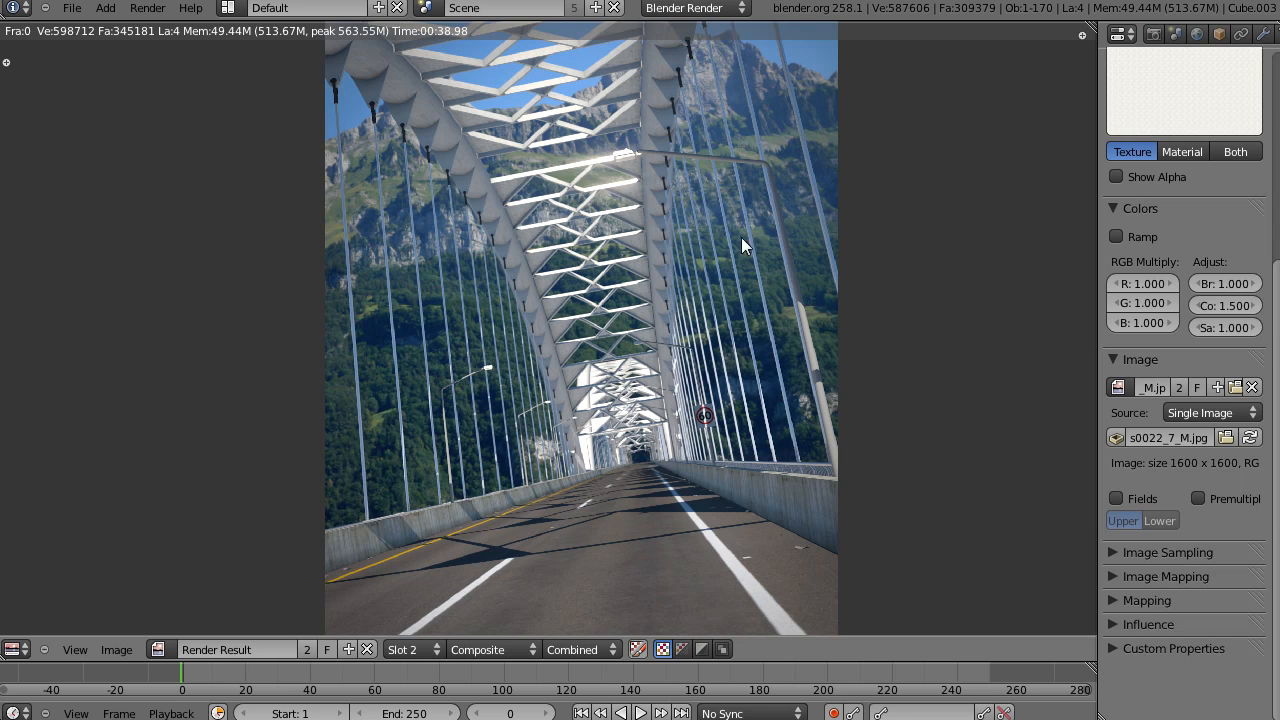
{"action": "scroll", "coordinate": [750, 237], "scroll_direction": "up", "scroll_amount": 3}
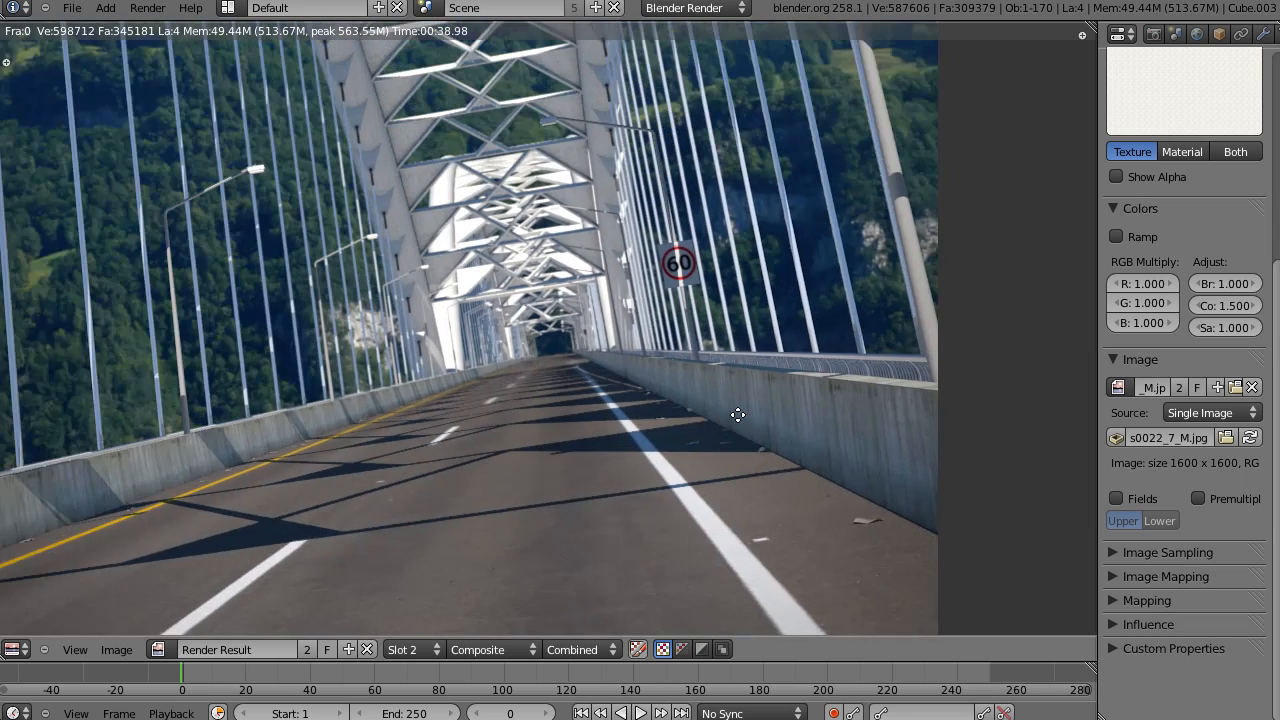
{"action": "middle_click_drag", "start_coordinate": [757, 428], "coordinate": [598, 326]}
{"action": "scroll", "coordinate": [598, 326], "scroll_direction": "up", "scroll_amount": 2}
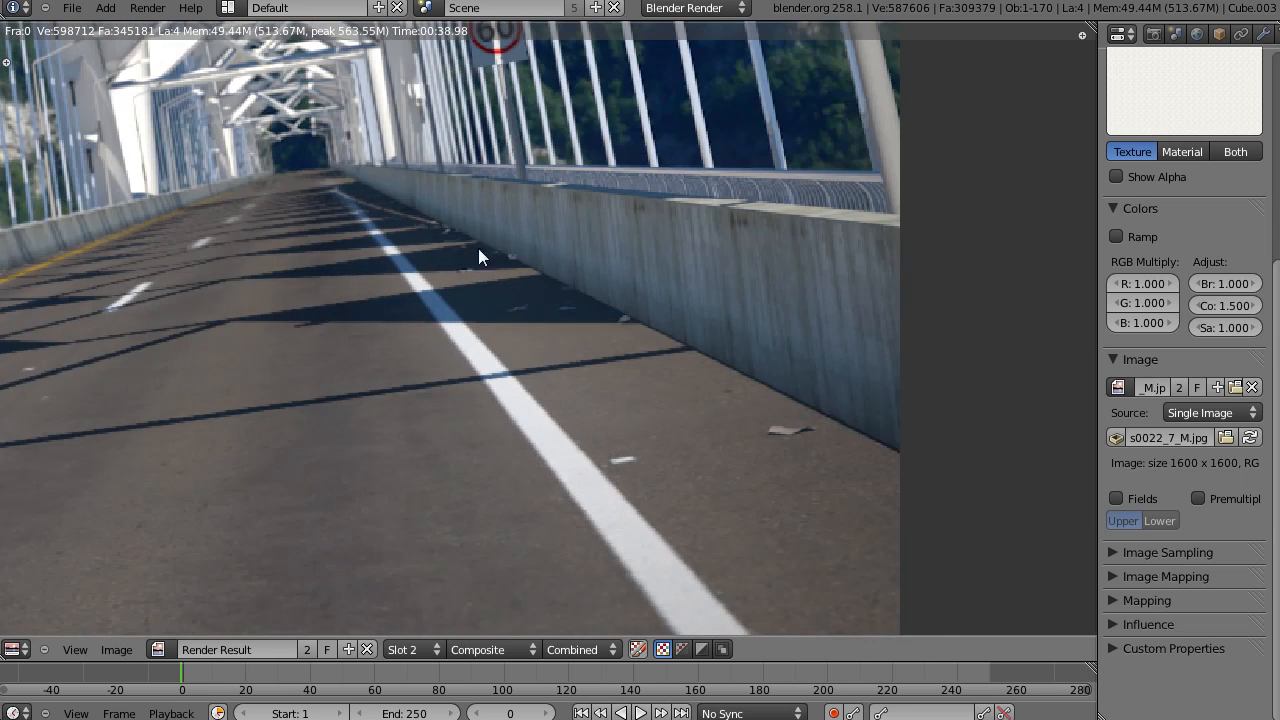
{"action": "scroll", "coordinate": [463, 328], "scroll_direction": "down", "scroll_amount": 2}
Step: Examine the speed limit sign, cables and arch beams in the finished render, and return to the overall bridge view
{"action": "middle_click_drag", "start_coordinate": [528, 212], "coordinate": [552, 356]}
{"action": "scroll", "coordinate": [552, 356], "scroll_direction": "up", "scroll_amount": 4}
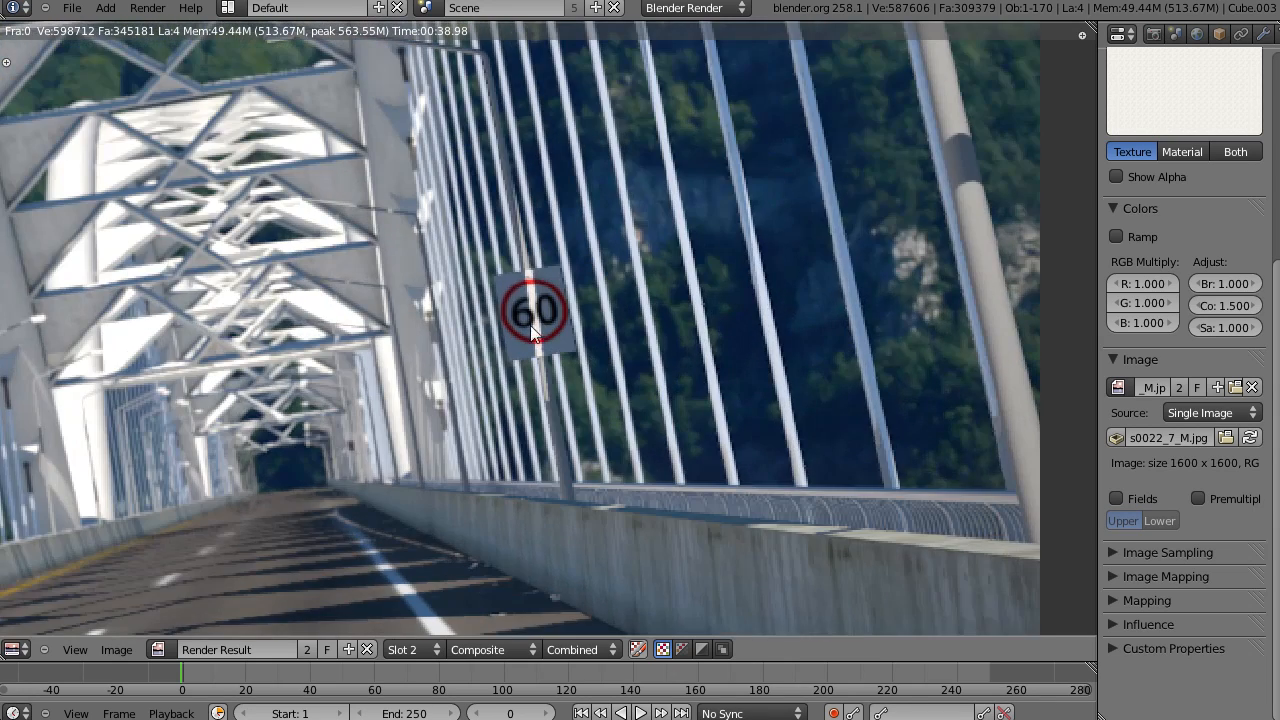
{"action": "scroll", "coordinate": [520, 330], "scroll_direction": "down", "scroll_amount": 3}
{"action": "scroll", "coordinate": [531, 318], "scroll_direction": "up", "scroll_amount": 5}
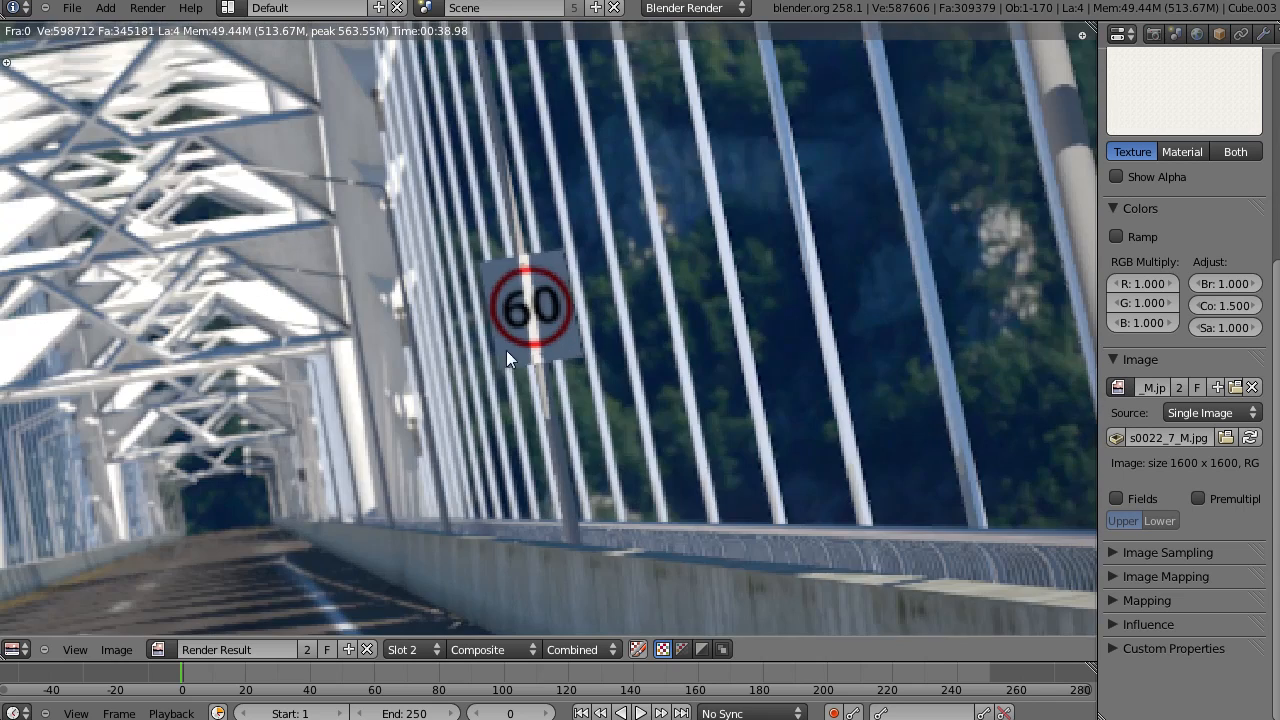
{"action": "scroll", "coordinate": [513, 294], "scroll_direction": "down", "scroll_amount": 5}
{"action": "middle_click_drag", "start_coordinate": [504, 271], "coordinate": [591, 455]}
{"action": "scroll", "coordinate": [600, 455], "scroll_direction": "down", "scroll_amount": 4}
{"action": "middle_click_drag", "start_coordinate": [508, 312], "coordinate": [523, 258]}
{"action": "middle_click_drag", "start_coordinate": [474, 292], "coordinate": [496, 368]}
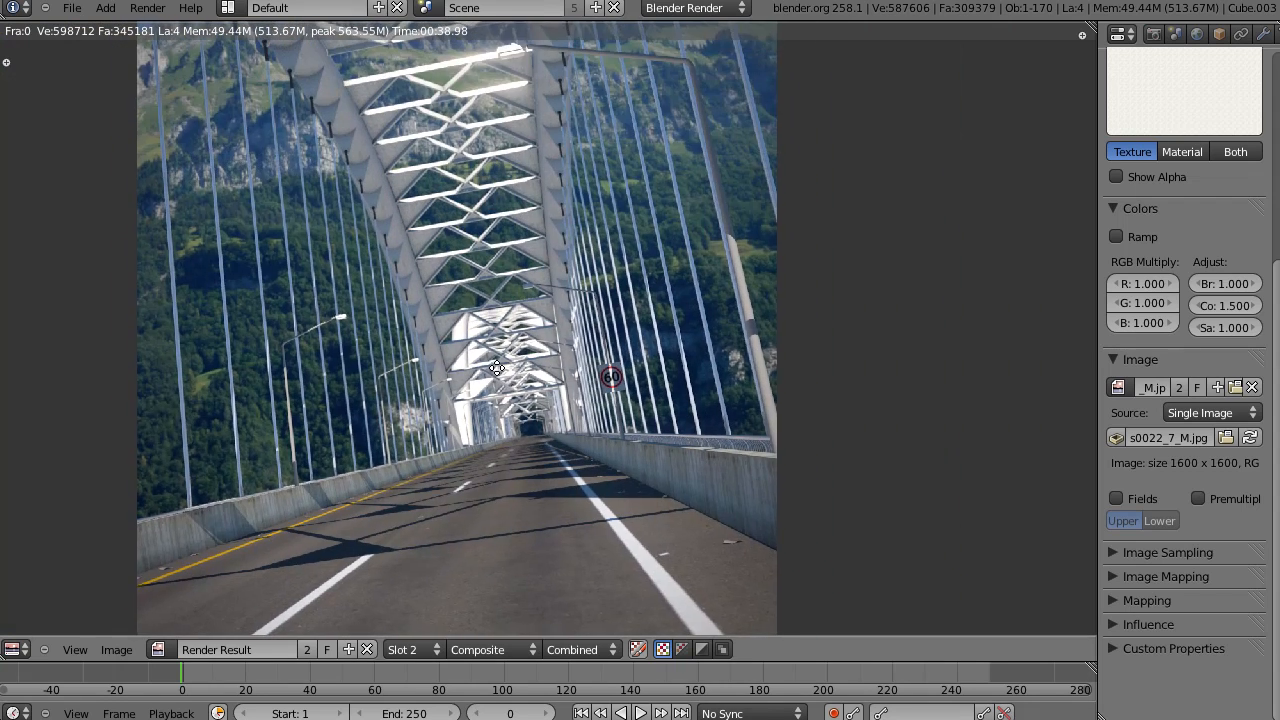
{"action": "scroll", "coordinate": [500, 367], "scroll_direction": "down", "scroll_amount": 2}
{"action": "scroll", "coordinate": [508, 366], "scroll_direction": "up", "scroll_amount": 2}
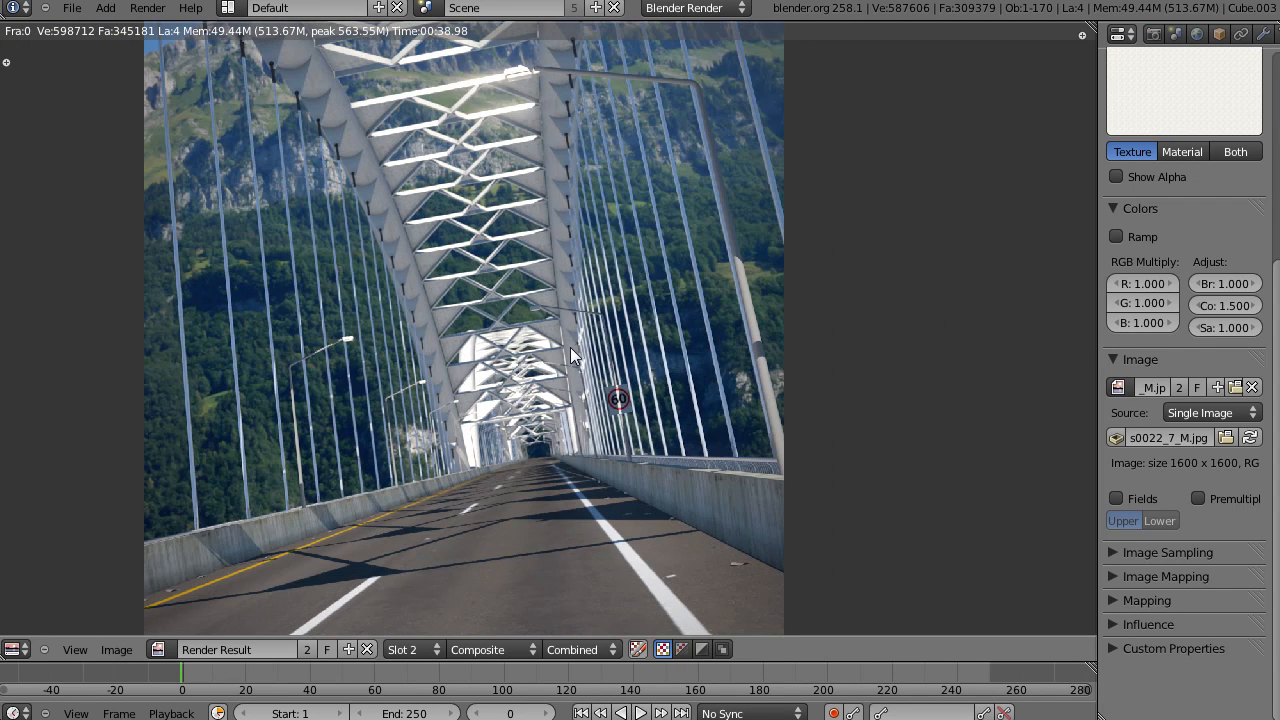